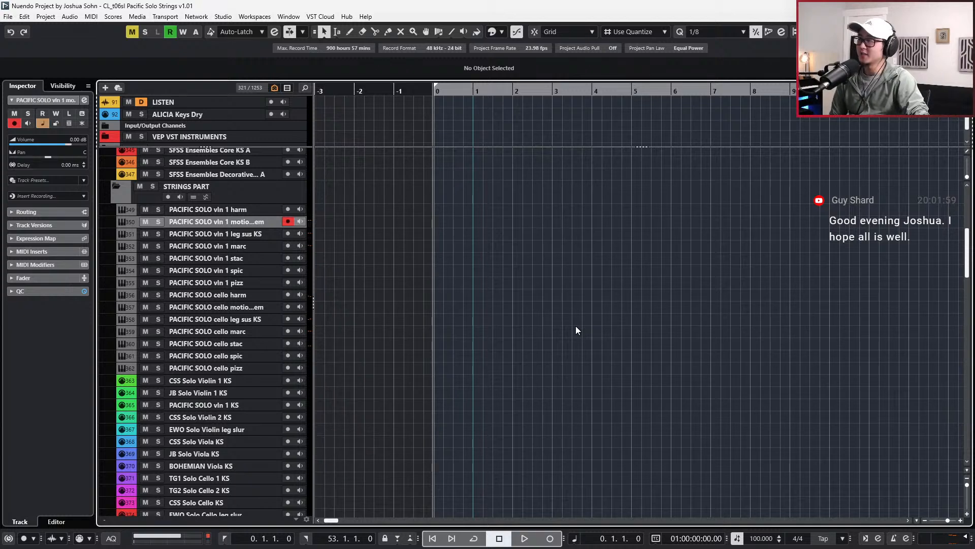
# Select the PACIFIC SOLO vln 1 tracks from harm to pizz, followed by the matching cello tracks from harm to pizz.
pyautogui.scroll(-8, 458, 269)
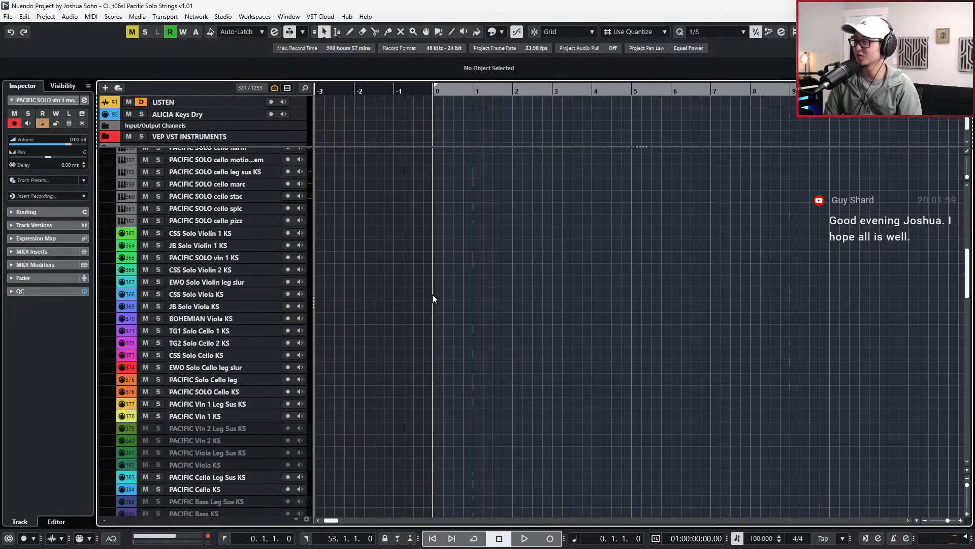
pyautogui.scroll(-2, 393, 308)
pyautogui.scroll(2, 295, 222)
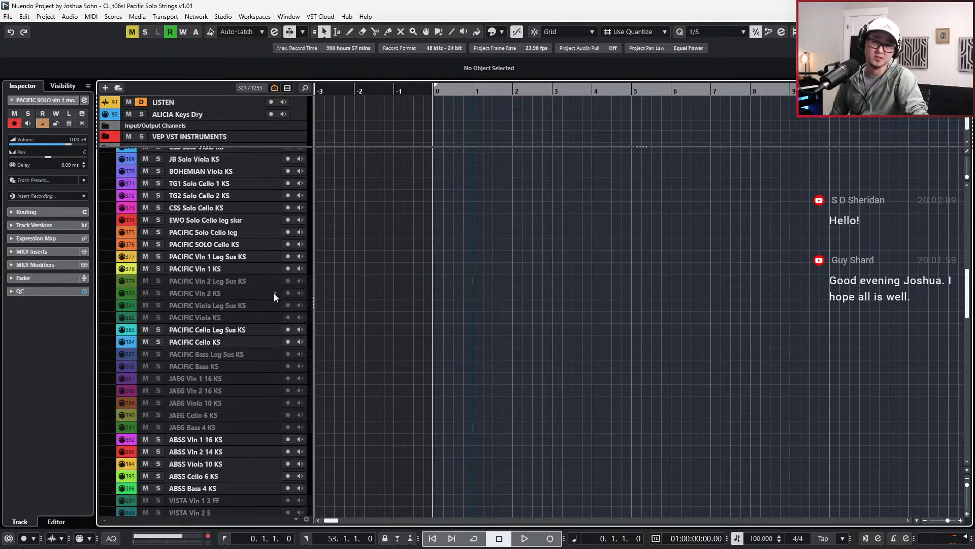
pyautogui.scroll(8, 273, 297)
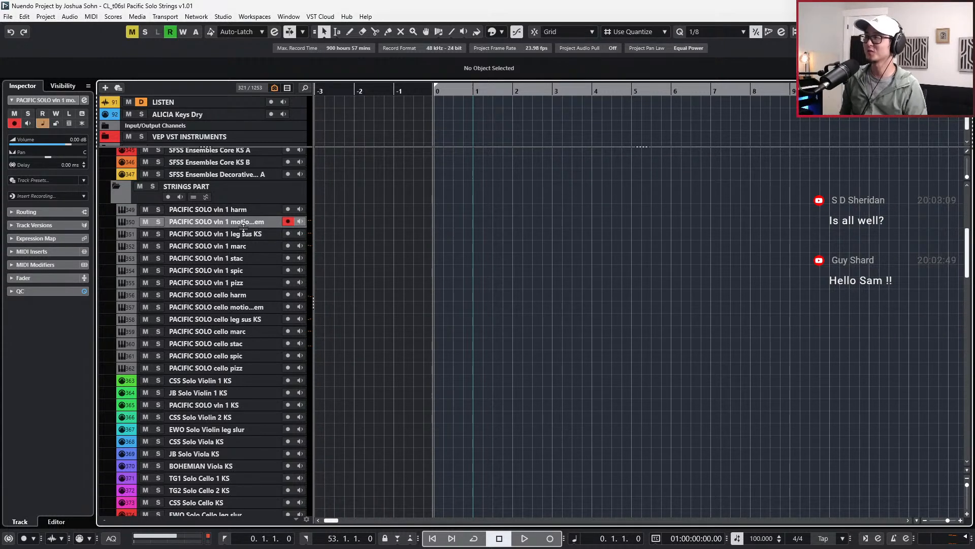
pyautogui.click(249, 207)
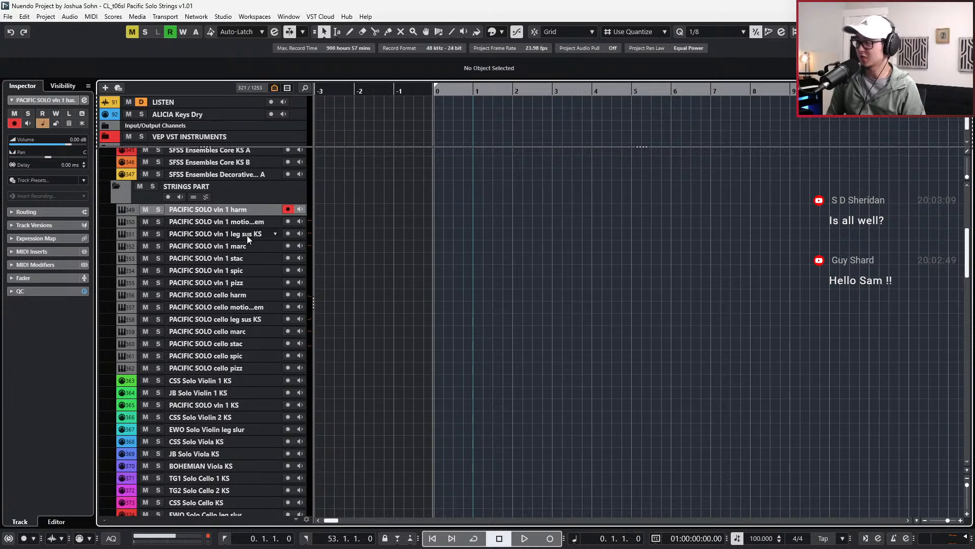
pyautogui.keyDown('shift'); pyautogui.click(253, 283); pyautogui.keyUp('shift')
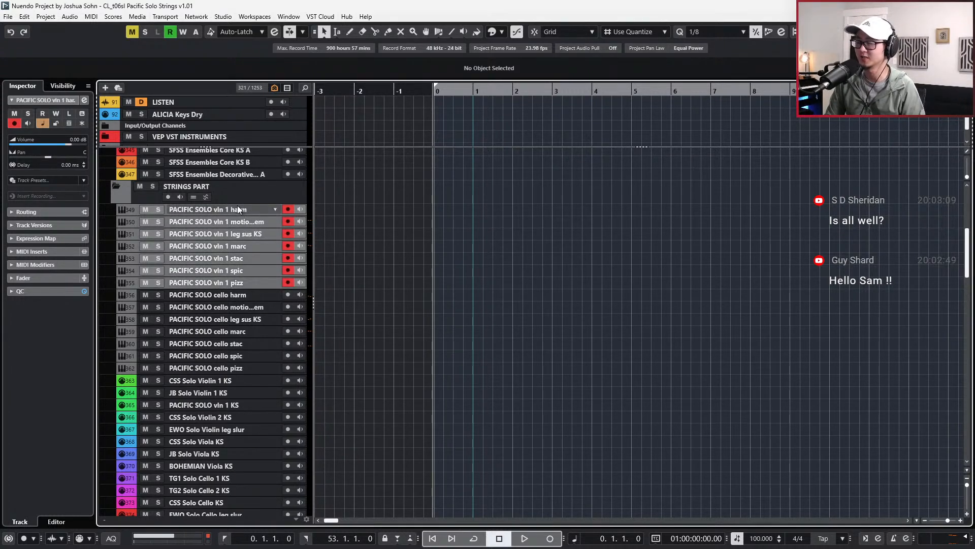
pyautogui.click(245, 296)
pyautogui.keyDown('shift'); pyautogui.click(241, 368); pyautogui.keyUp('shift')
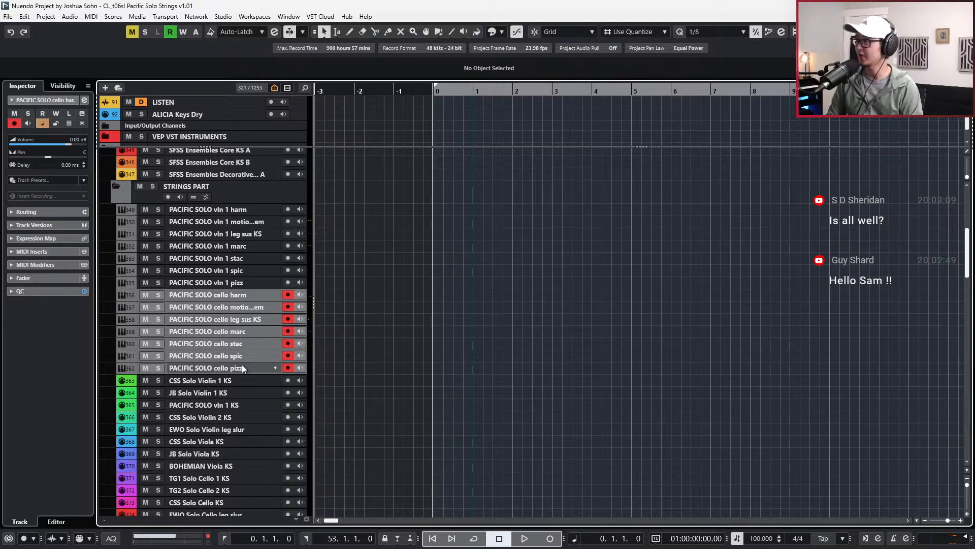
# Select the PACIFIC SOLO vln 1 harm and motion trem tracks alternately to audition them, finishing on motion trem.
pyautogui.click(250, 210)
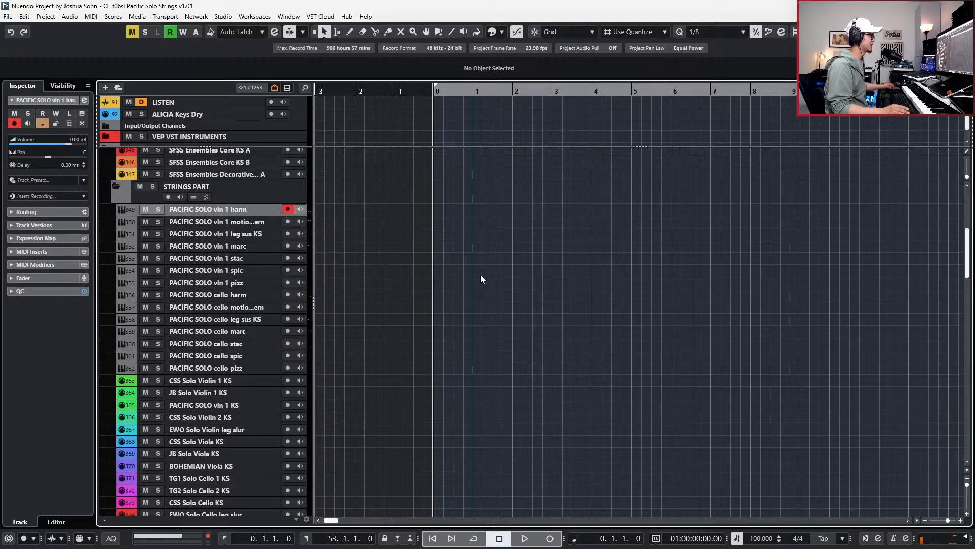
pyautogui.keyDown('ctrl'); pyautogui.scroll(-1, 481, 276); pyautogui.keyUp('ctrl')
pyautogui.hscroll(1, 480, 277)
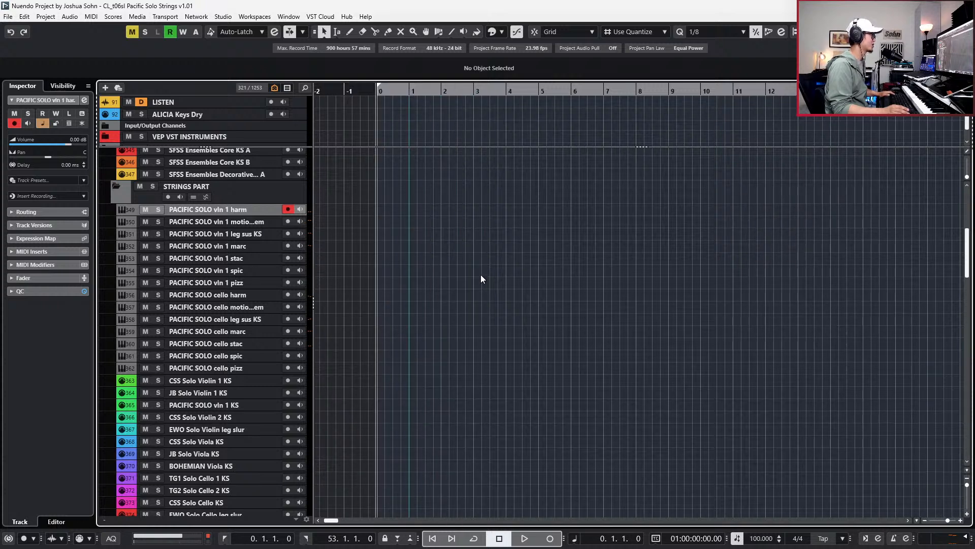
pyautogui.click(244, 224)
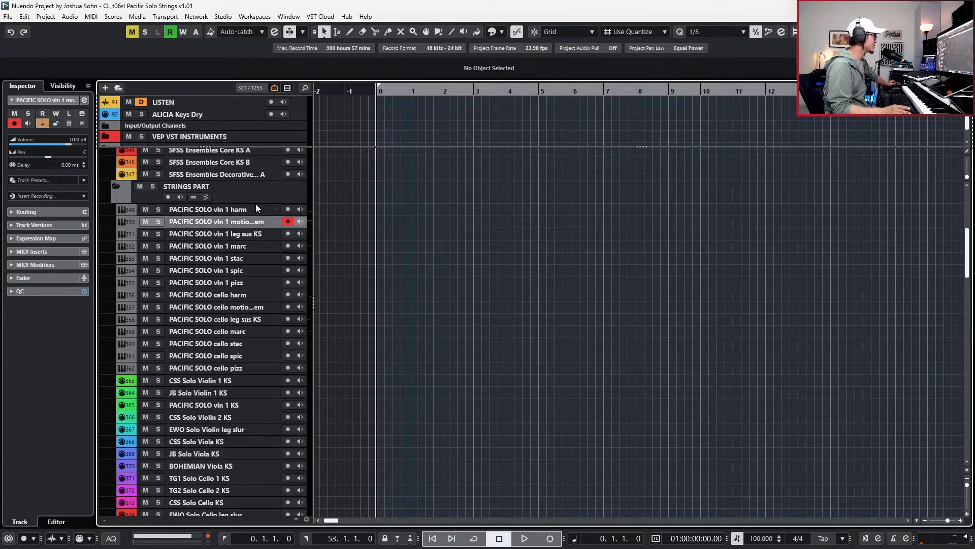
pyautogui.click(256, 210)
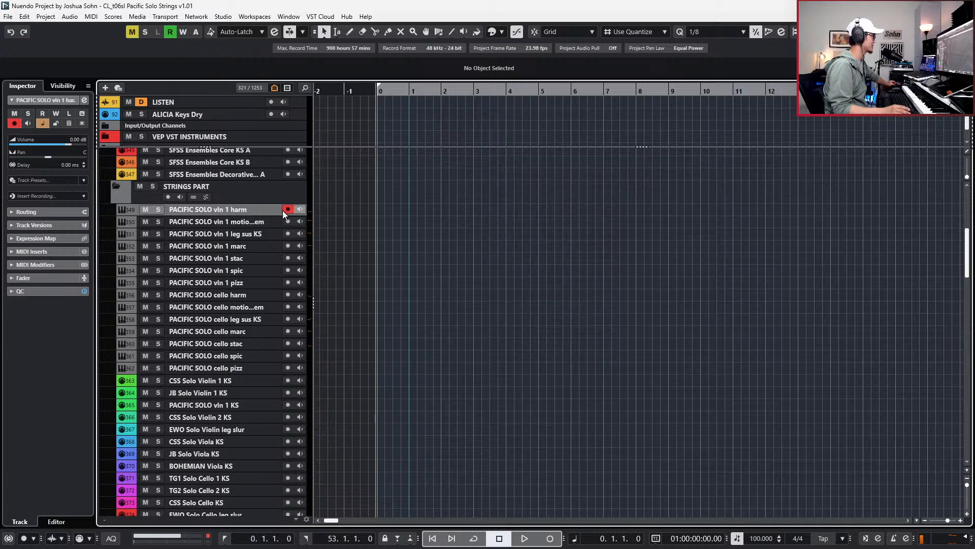
pyautogui.click(258, 222)
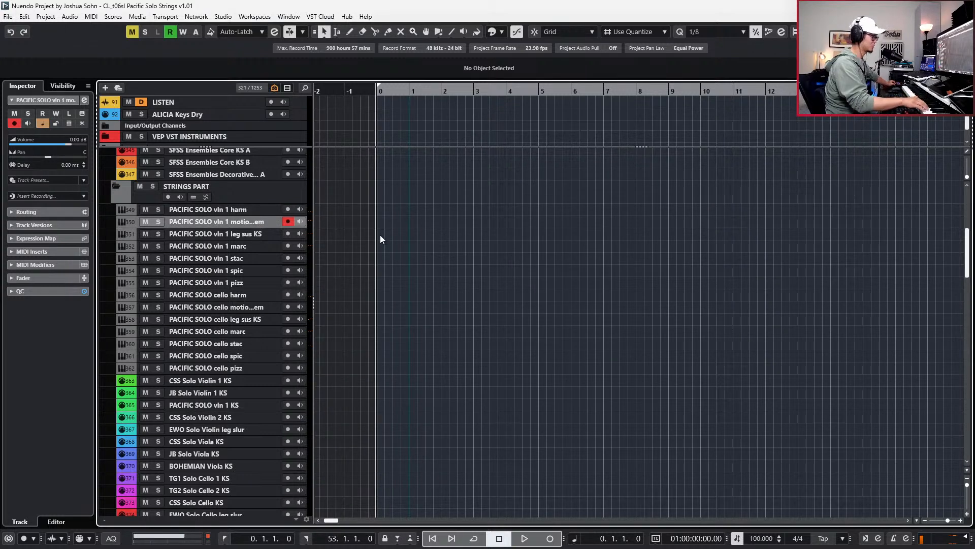
# Open the Kontakt instrument of the vln 1 motion trem track and shift its on-screen keyboard up one octave.
pyautogui.doubleClick(259, 221)
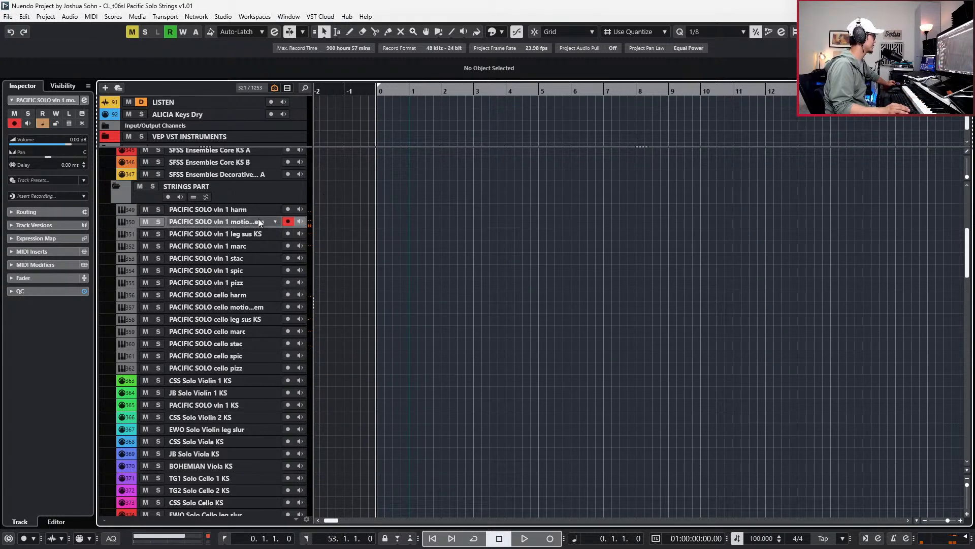
pyautogui.click(395, 214)
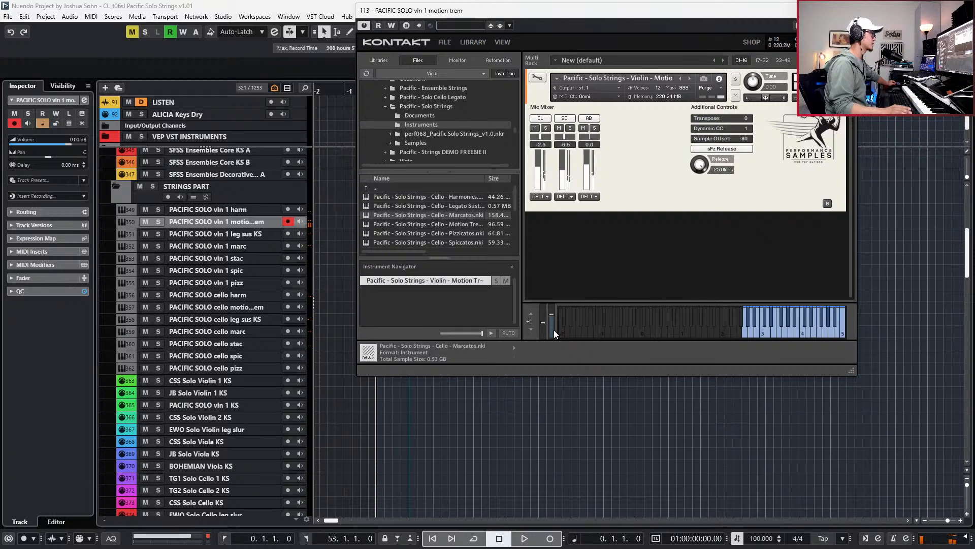
pyautogui.click(529, 313)
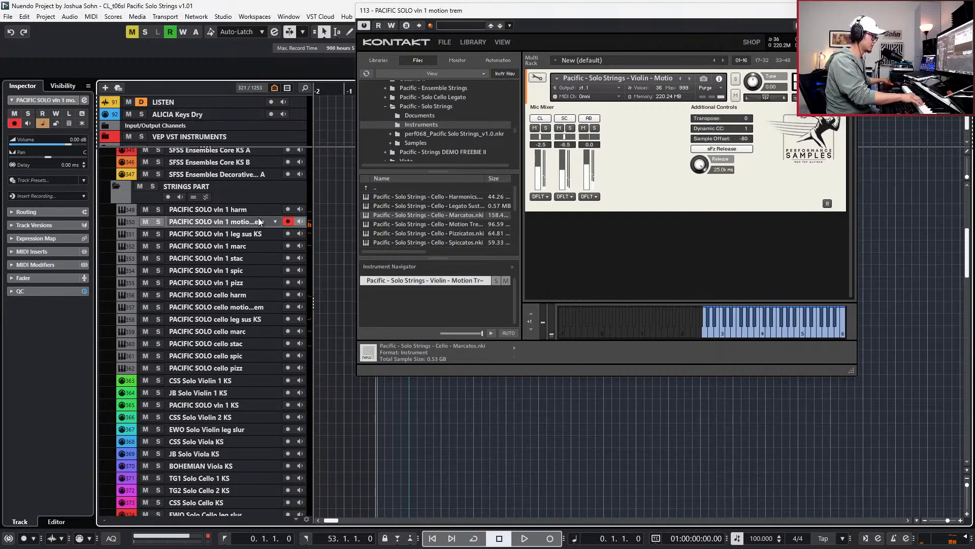
# Look over the cello marc, spic and pizz tracks and the other solo string tracks, finishing on vln 1 motion trem.
pyautogui.moveTo(188, 538)
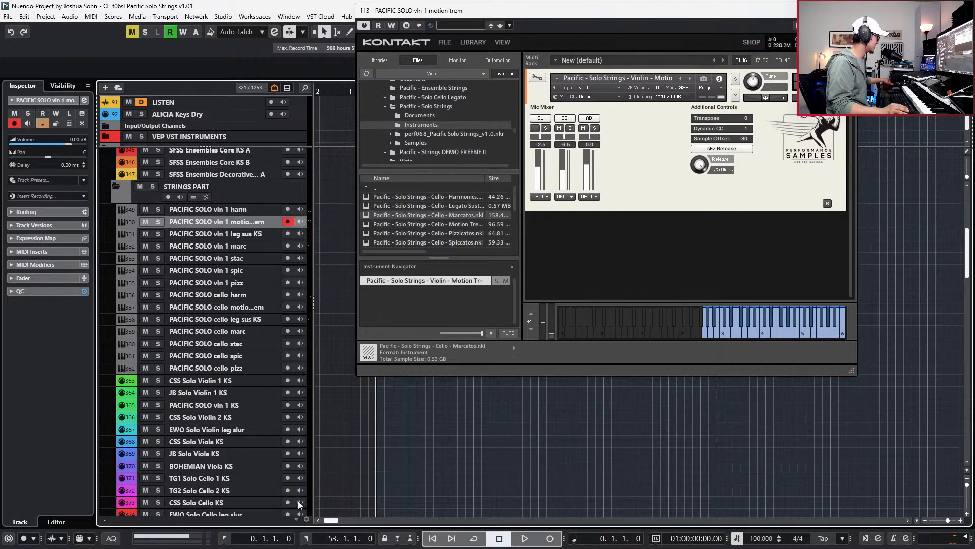
pyautogui.moveTo(620, 540)
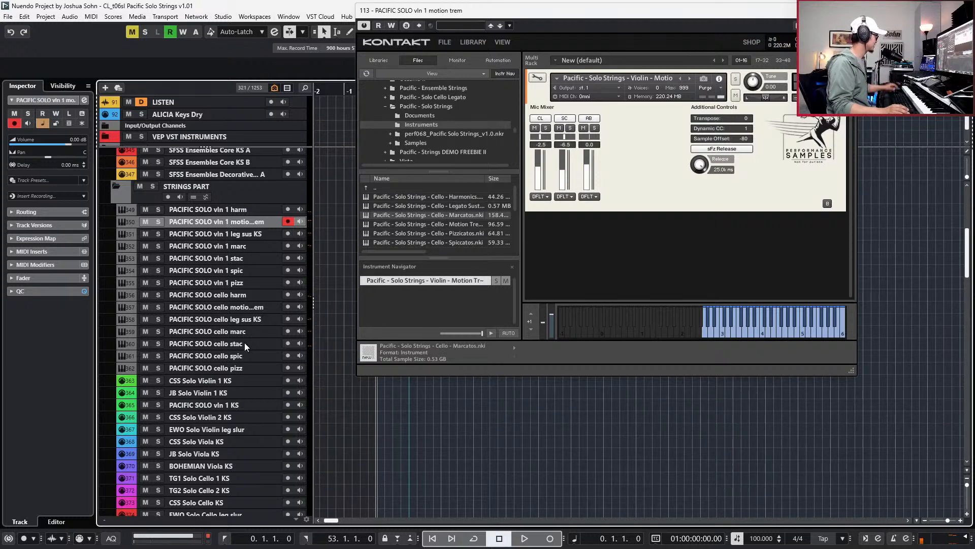
pyautogui.click(231, 335)
pyautogui.click(230, 356)
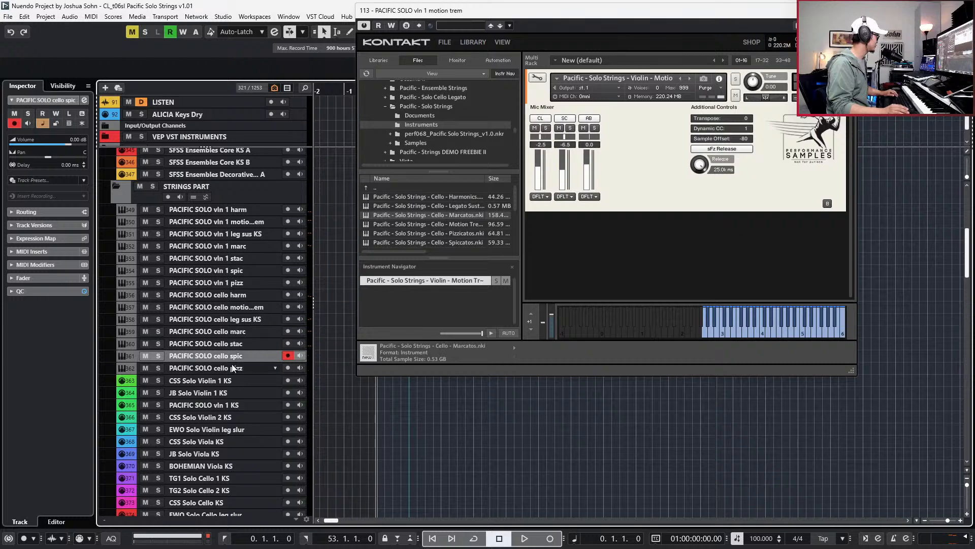
pyautogui.click(232, 368)
pyautogui.scroll(-4, 360, 419)
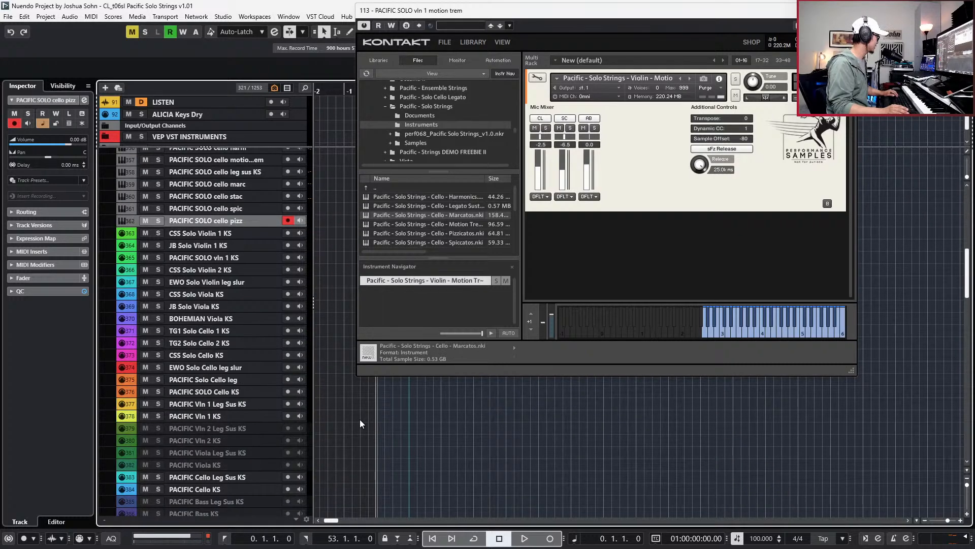
pyautogui.scroll(-4, 359, 420)
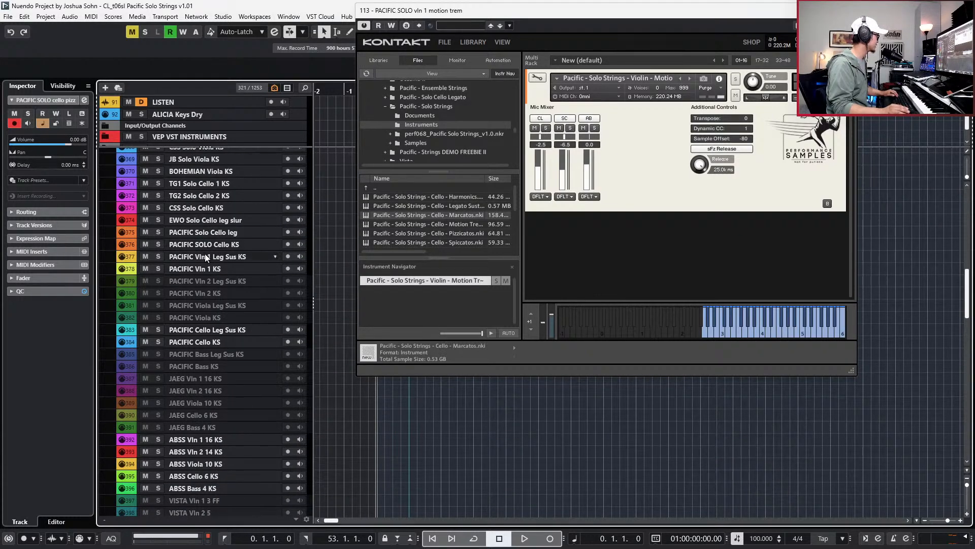
pyautogui.scroll(8, 340, 254)
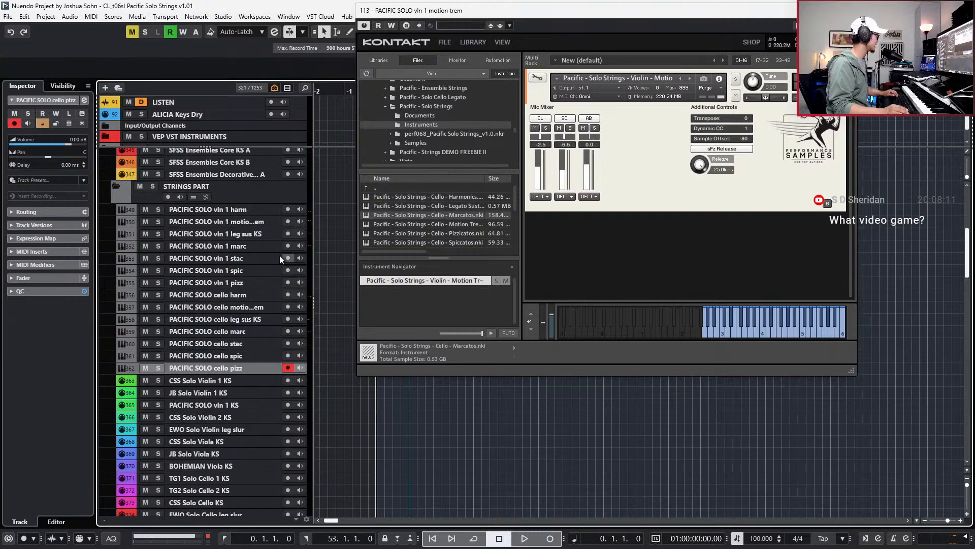
pyautogui.click(243, 235)
pyautogui.click(245, 221)
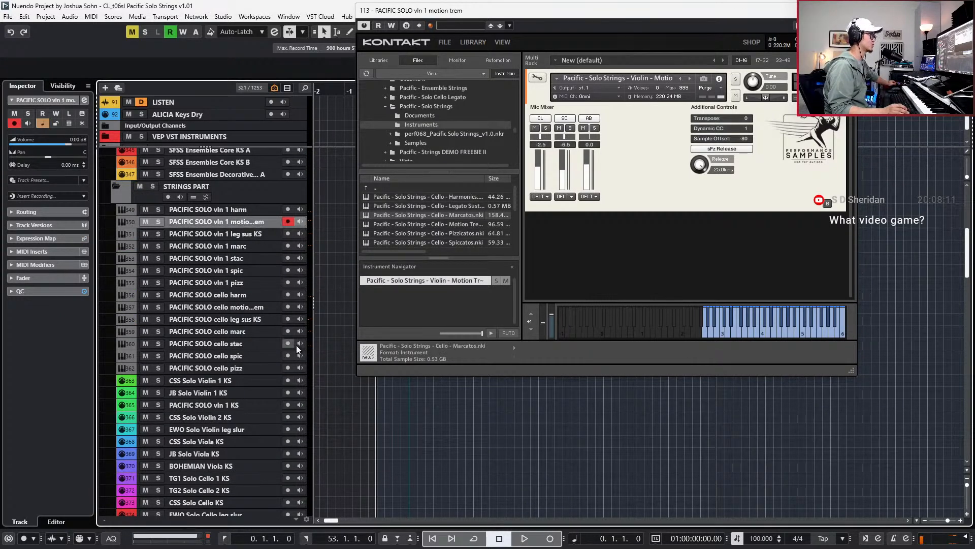
# Try the modulation wheel in the Kontakt instrument of the vln 1 leg sus KS track and close the instrument windows.
pyautogui.click(232, 234)
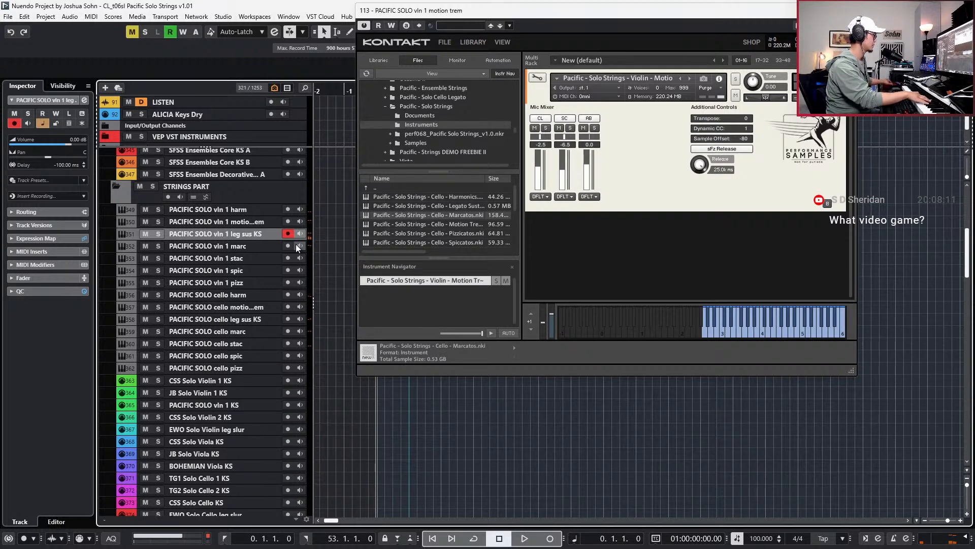
pyautogui.press('e')
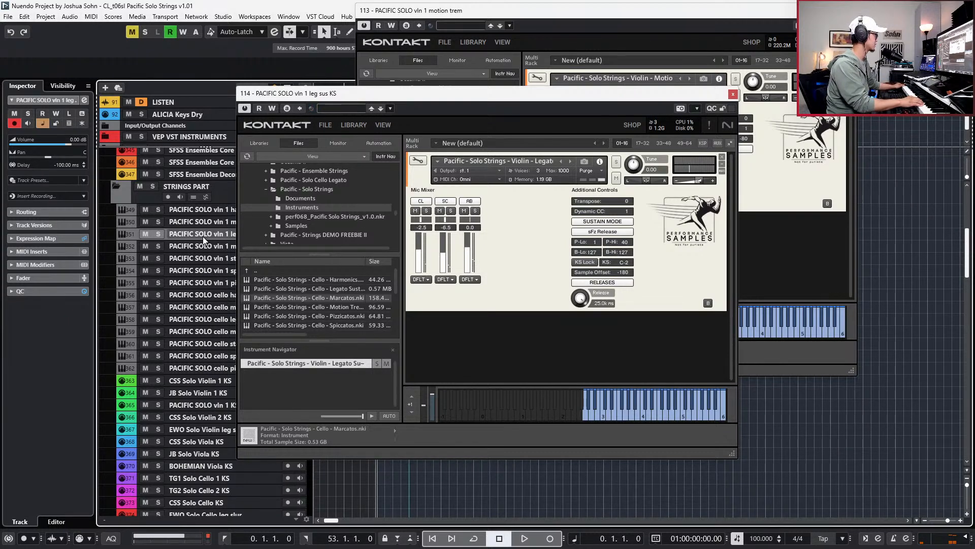
pyautogui.moveTo(431, 415); pyautogui.dragTo(424, 449)
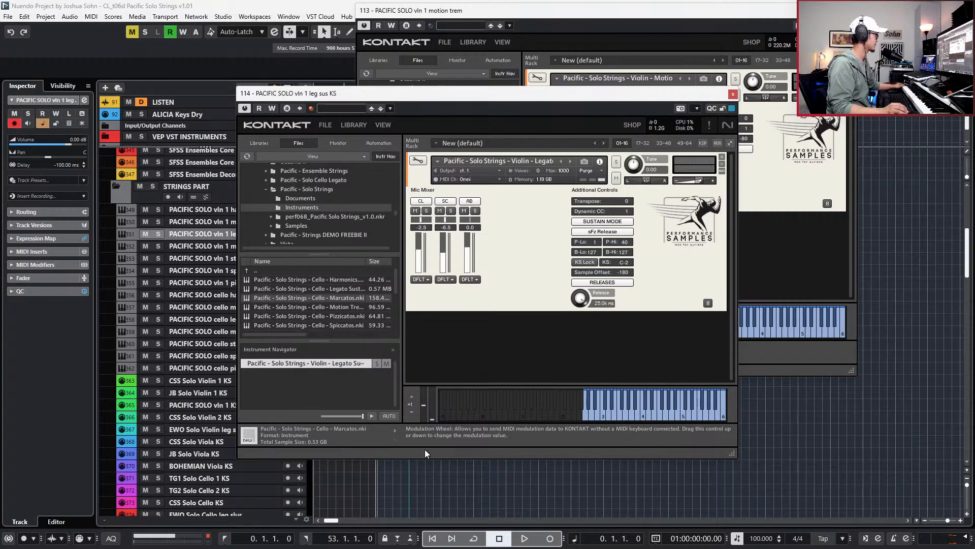
pyautogui.moveTo(434, 419)
pyautogui.mouseDown()
pyautogui.moveTo(434, 377)
pyautogui.moveTo(433, 405)
pyautogui.mouseUp()
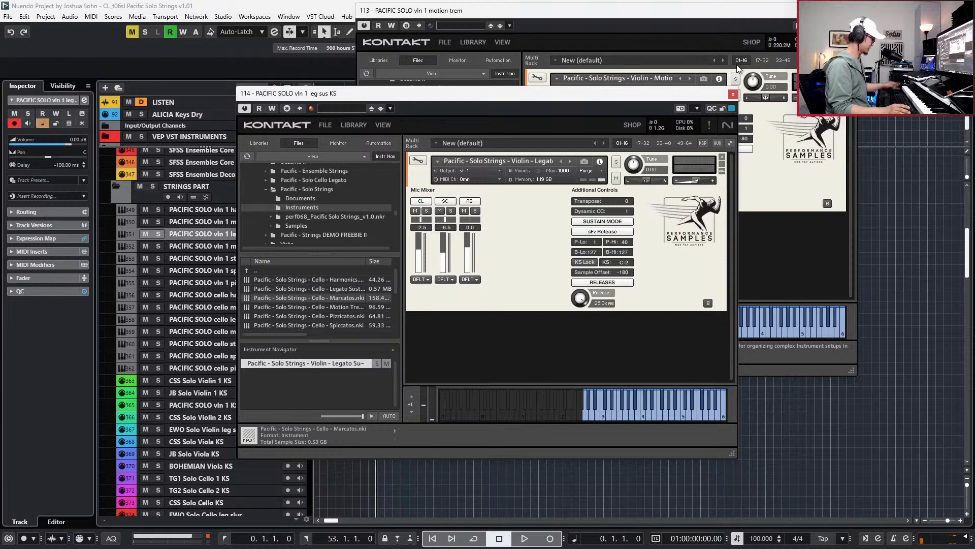
pyautogui.hotkey('ctrl', 'w')
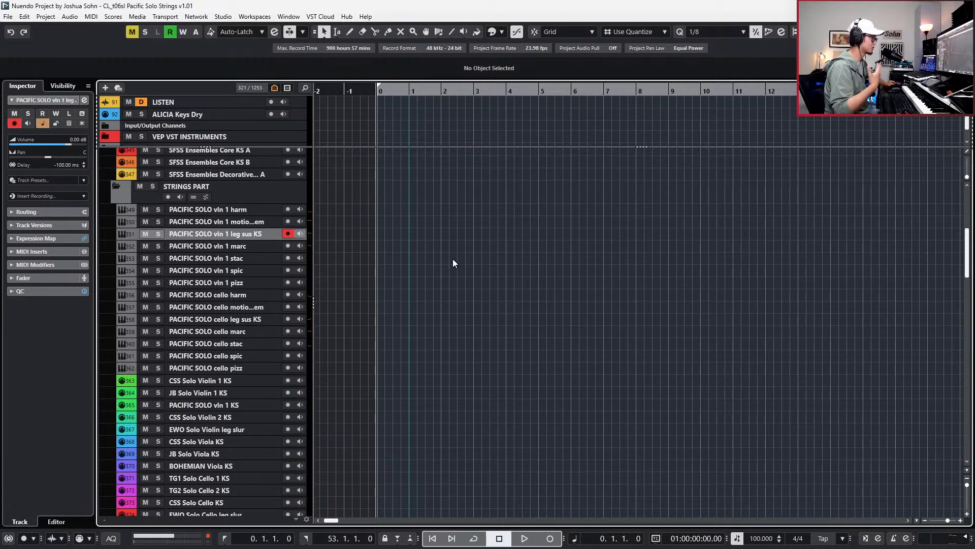
# Select the PACIFIC SOLO vln 1 marc track and the vln 1 stac track to audition each articulation.
pyautogui.click(234, 249)
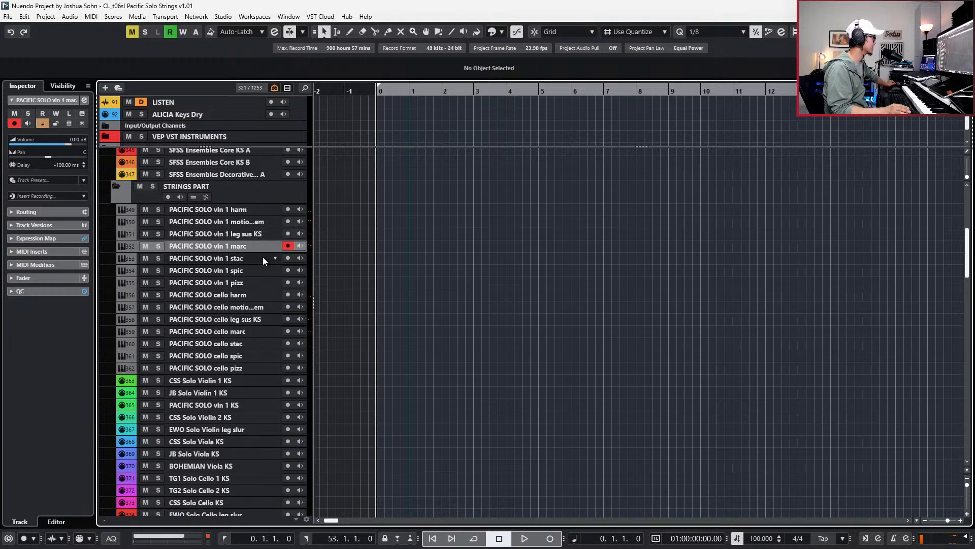
pyautogui.click(263, 257)
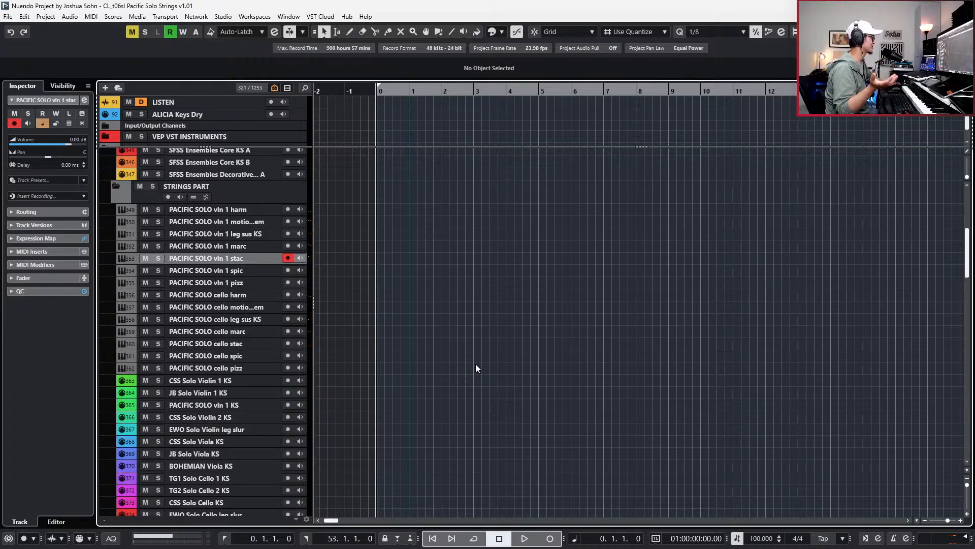
pyautogui.scroll(3, 413, 296)
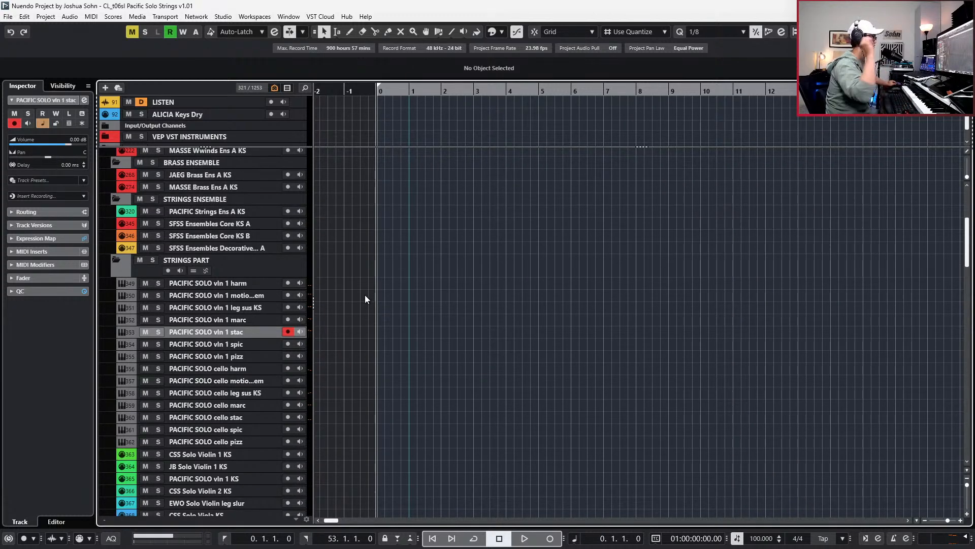
pyautogui.scroll(-6, 401, 260)
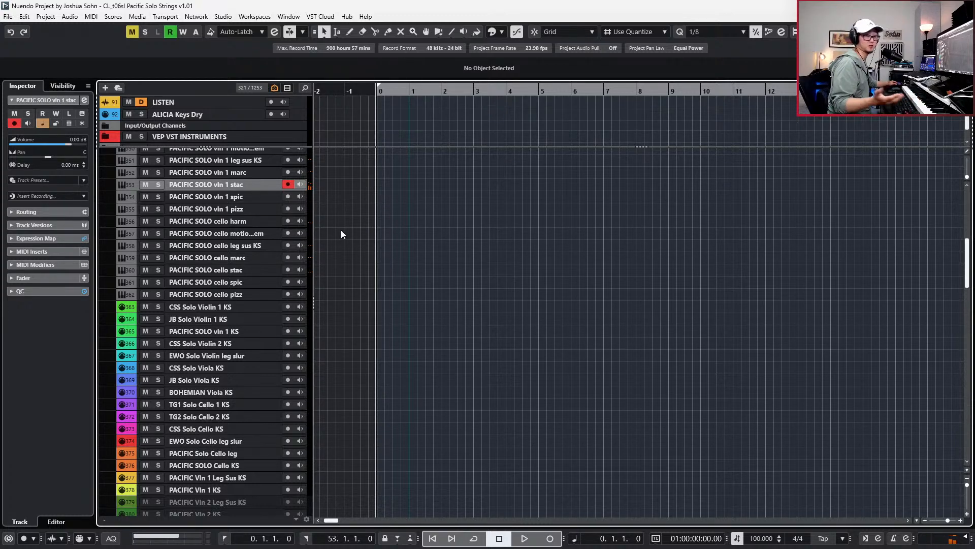
pyautogui.scroll(3, 296, 178)
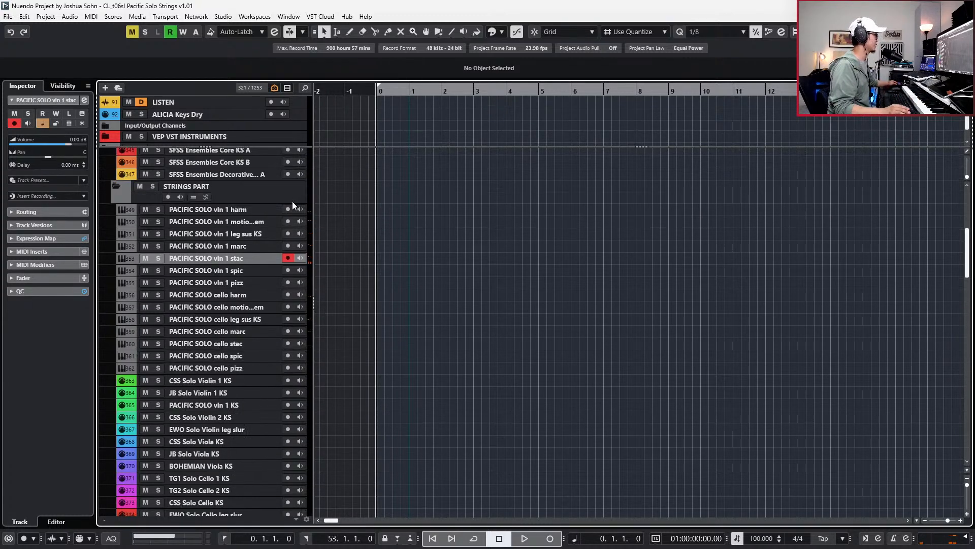
# Compare the vln 1 spic, stac, leg sus KS and marc articulations by selecting each track for live playing.
pyautogui.click(259, 269)
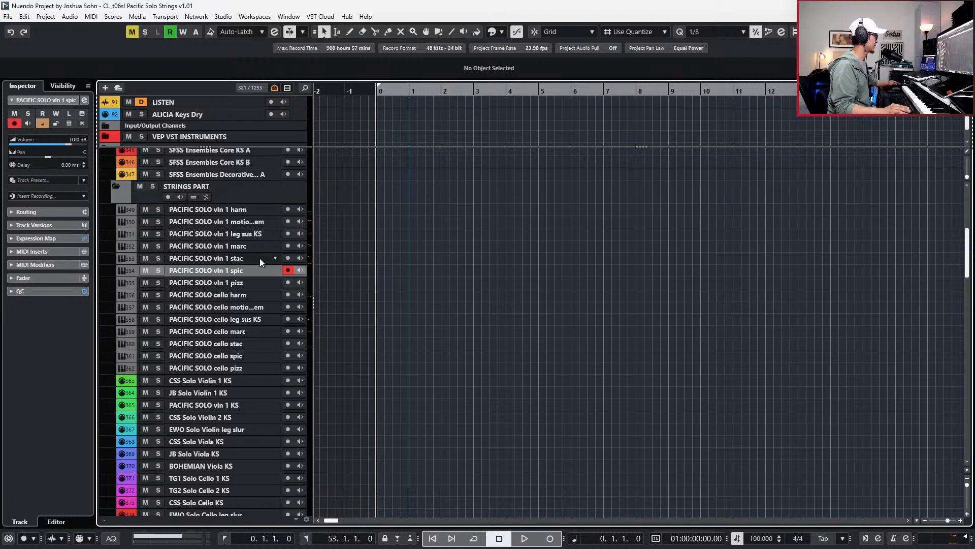
pyautogui.click(260, 259)
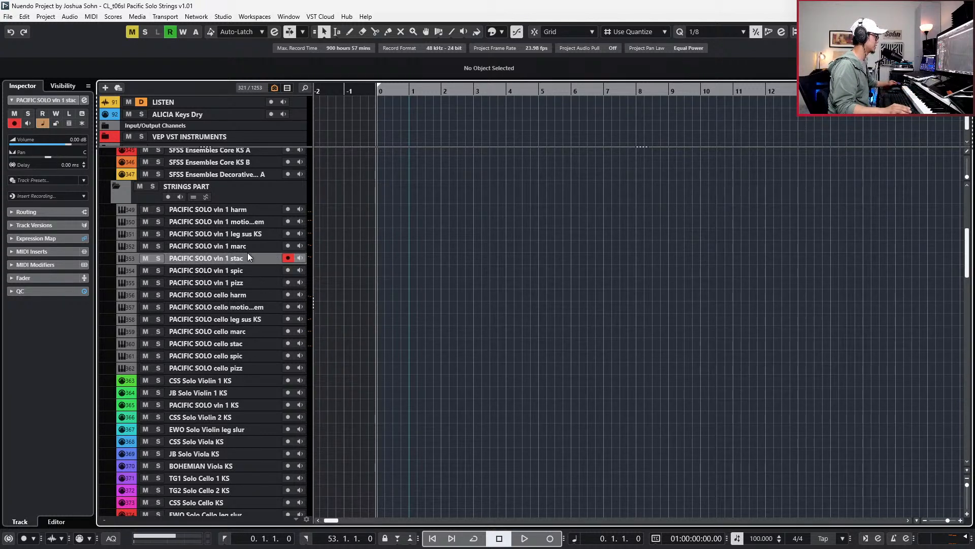
pyautogui.click(256, 236)
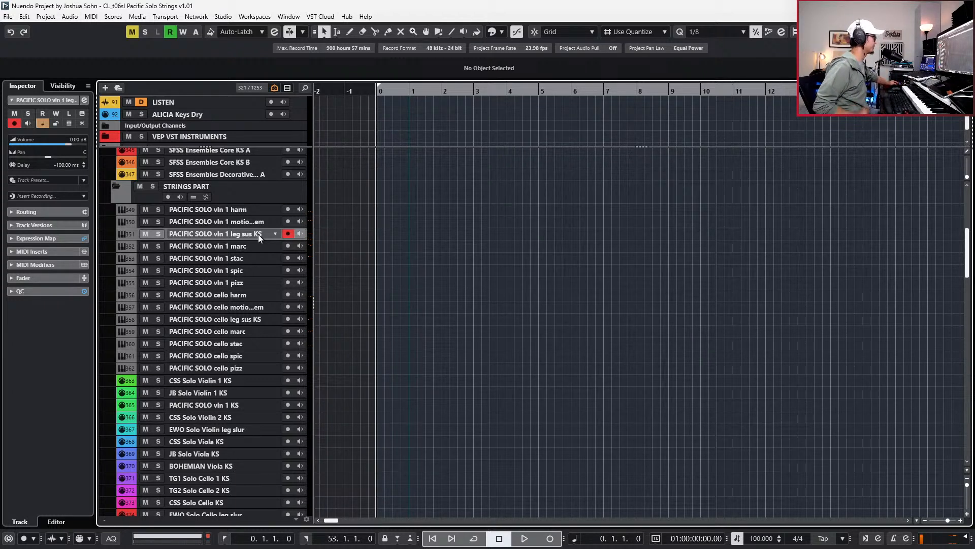
pyautogui.click(214, 246)
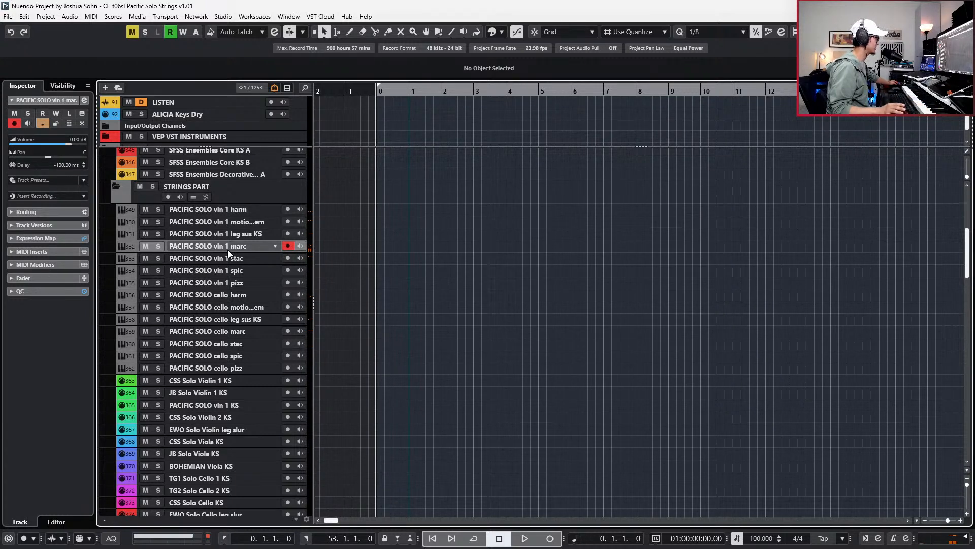
# Select the PACIFIC SOLO vln 1 stac, spic, pizz, motion trem and harm tracks in turn to audition each articulation.
pyautogui.press('Down')
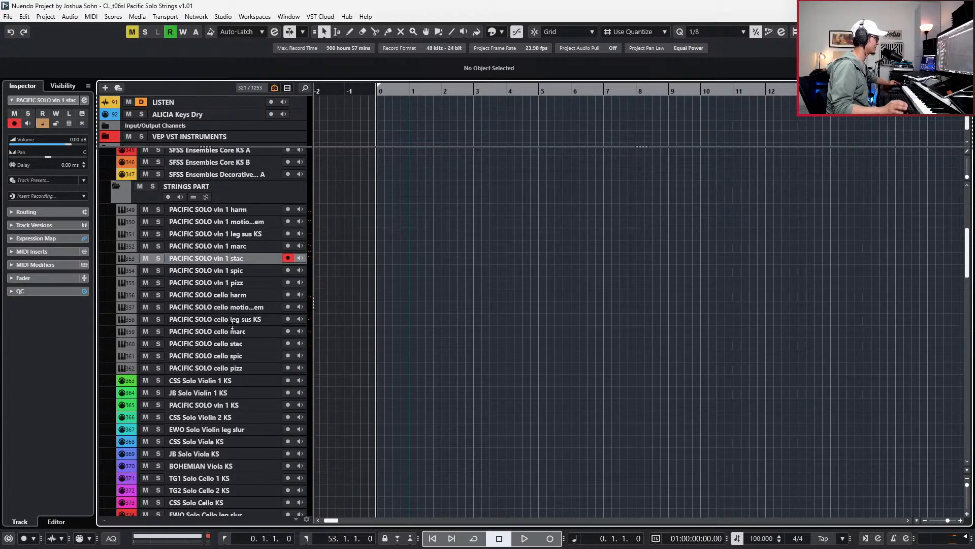
pyautogui.click(232, 271)
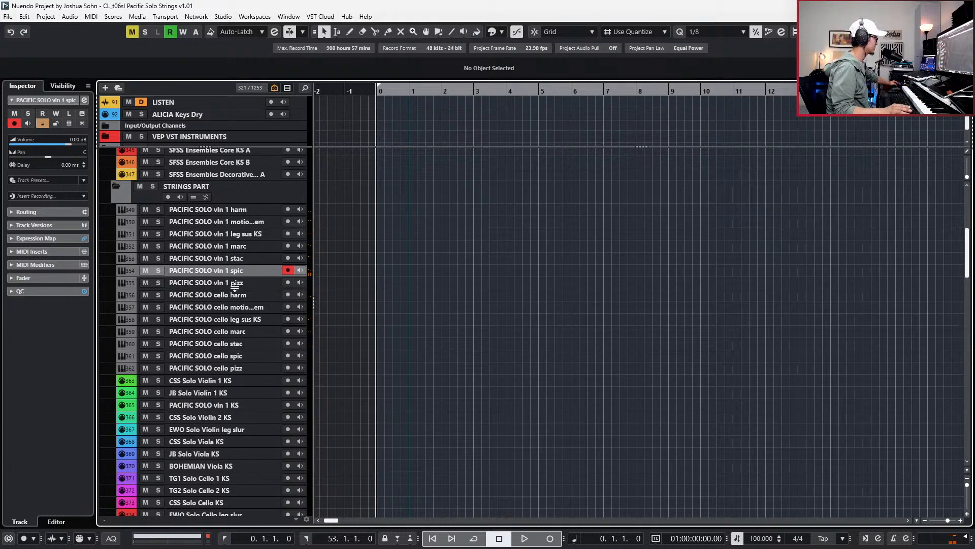
pyautogui.click(235, 285)
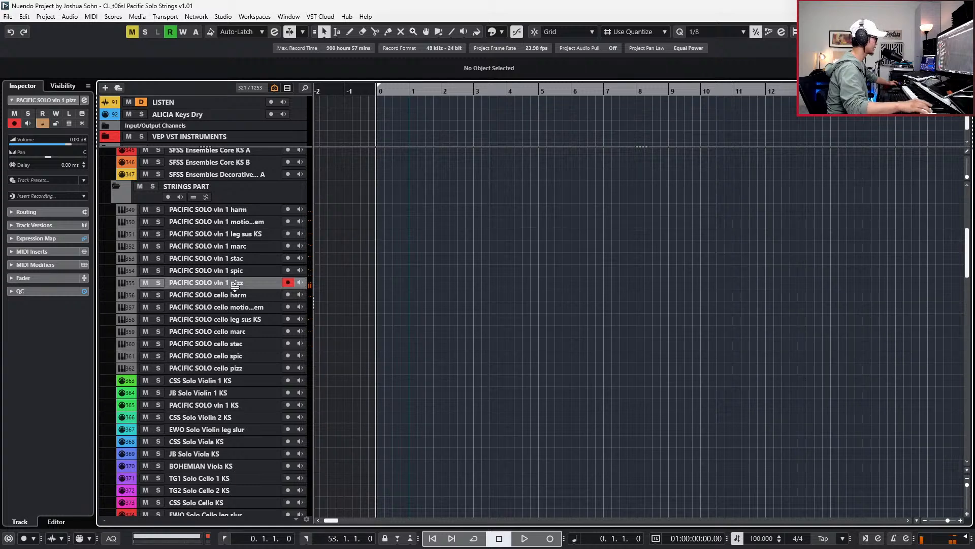
pyautogui.click(261, 225)
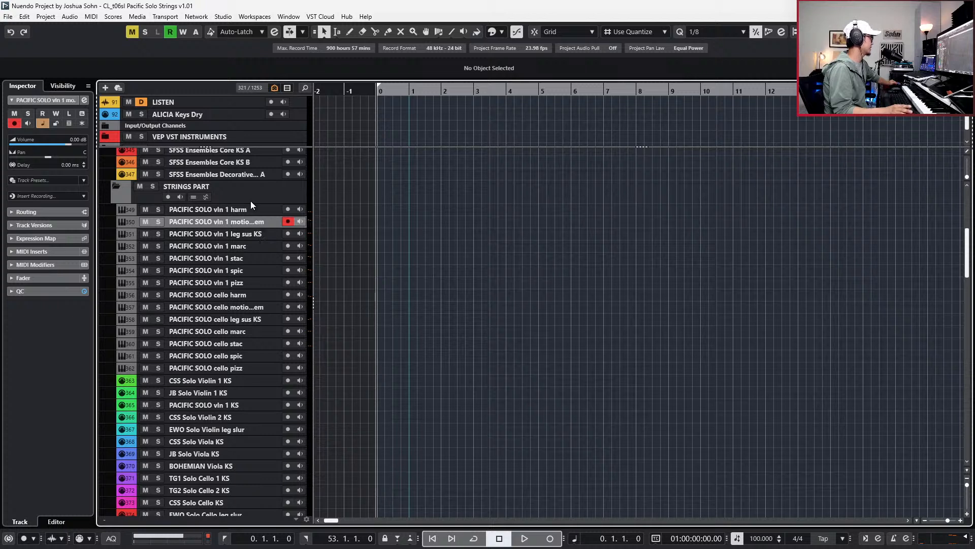
pyautogui.click(249, 209)
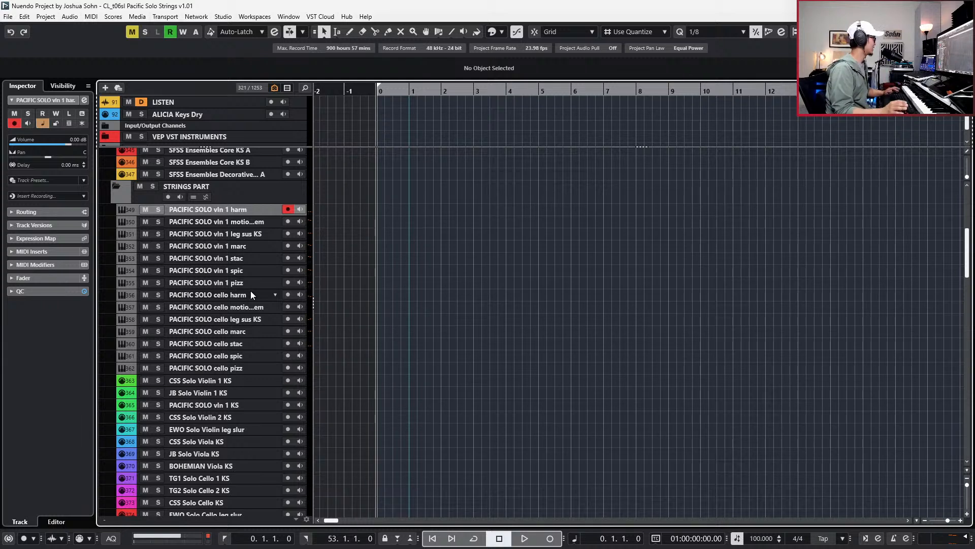
pyautogui.click(257, 222)
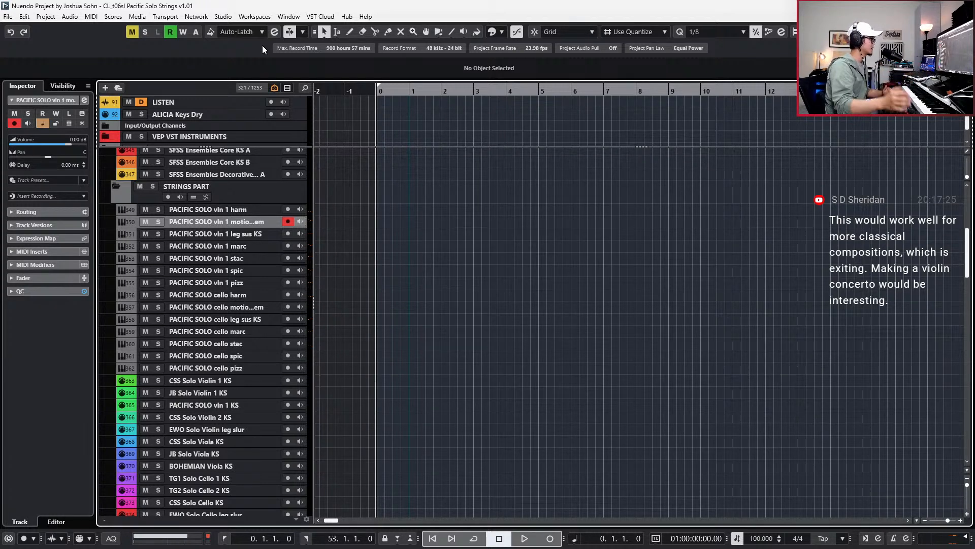
# Compare the PACIFIC SOLO cello harm track with vln 1 pizz, vln 1 spic and ALICIA Keys Dry by selecting each for live playing.
pyautogui.click(240, 293)
pyautogui.click(256, 283)
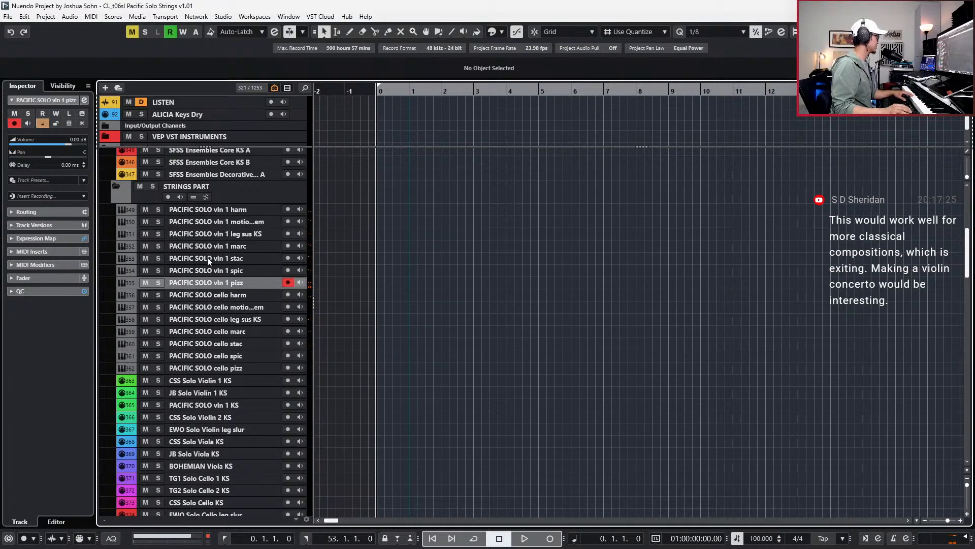
pyautogui.click(239, 295)
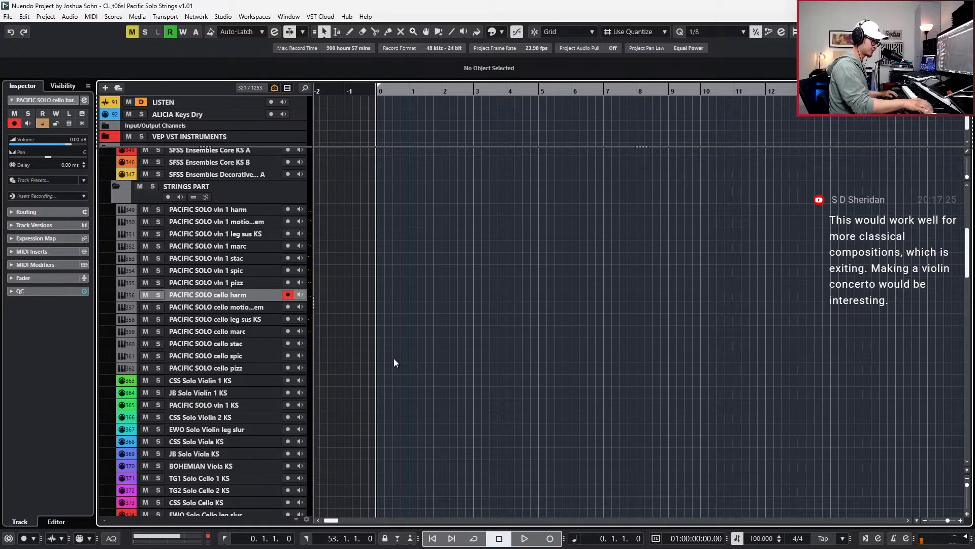
pyautogui.click(250, 279)
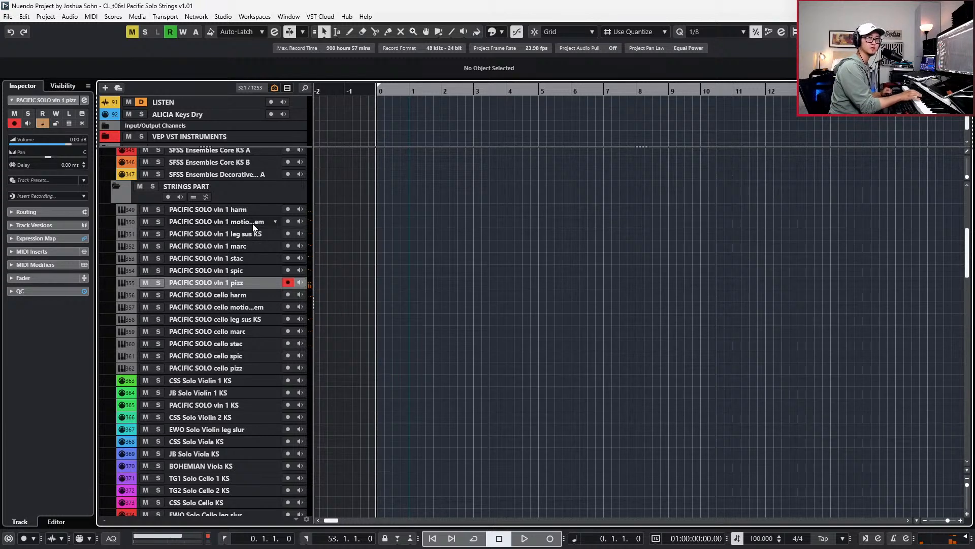
pyautogui.click(222, 269)
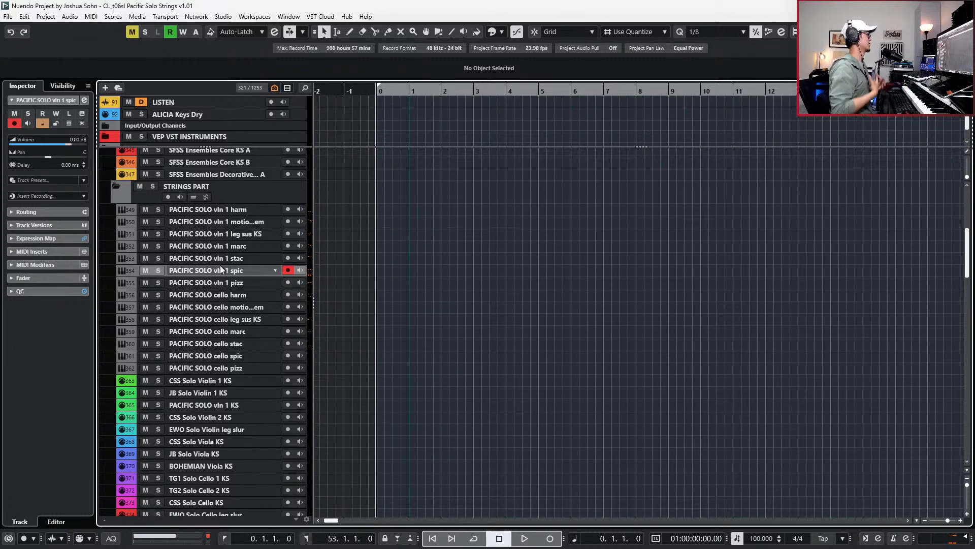
pyautogui.click(244, 294)
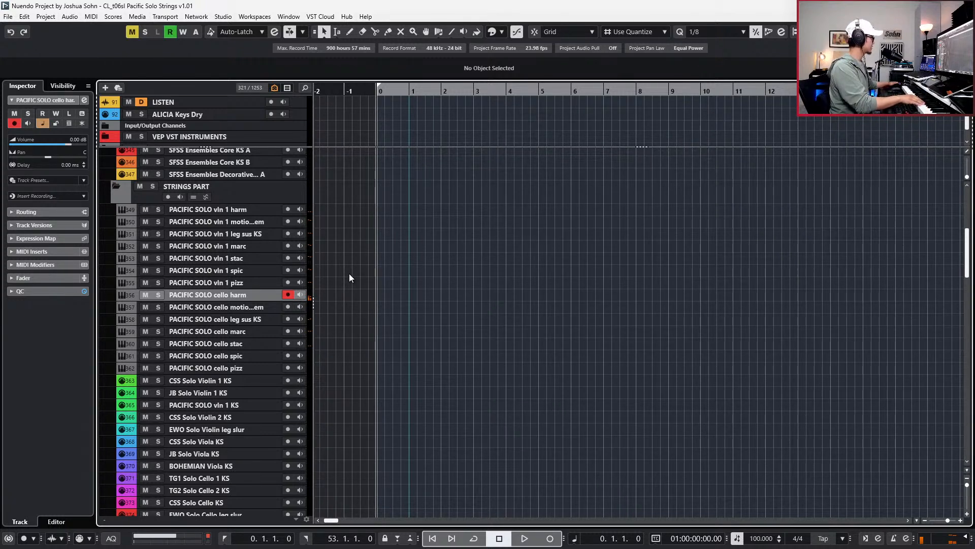
pyautogui.click(241, 112)
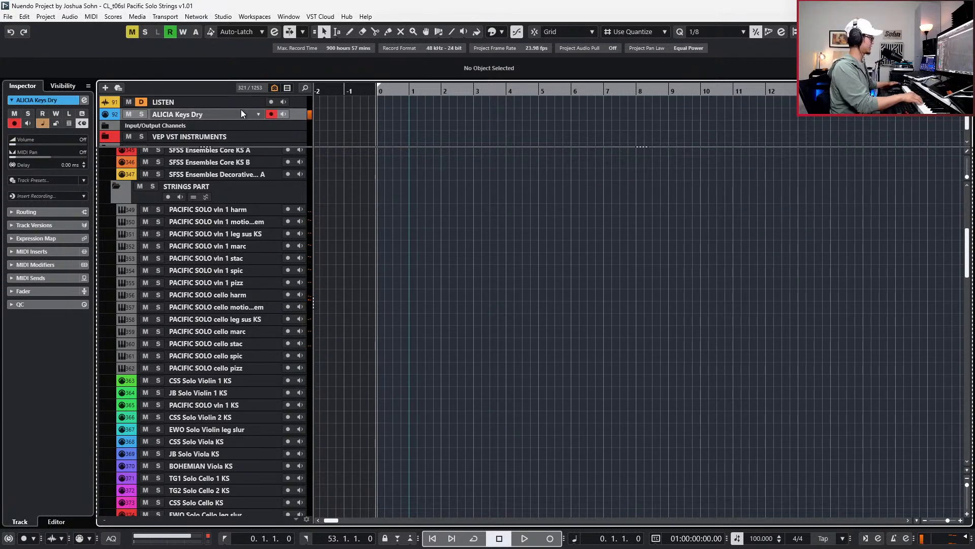
# Record a sustained C3 note on the PACIFIC SOLO cello harm track from the project start.
pyautogui.click(225, 296)
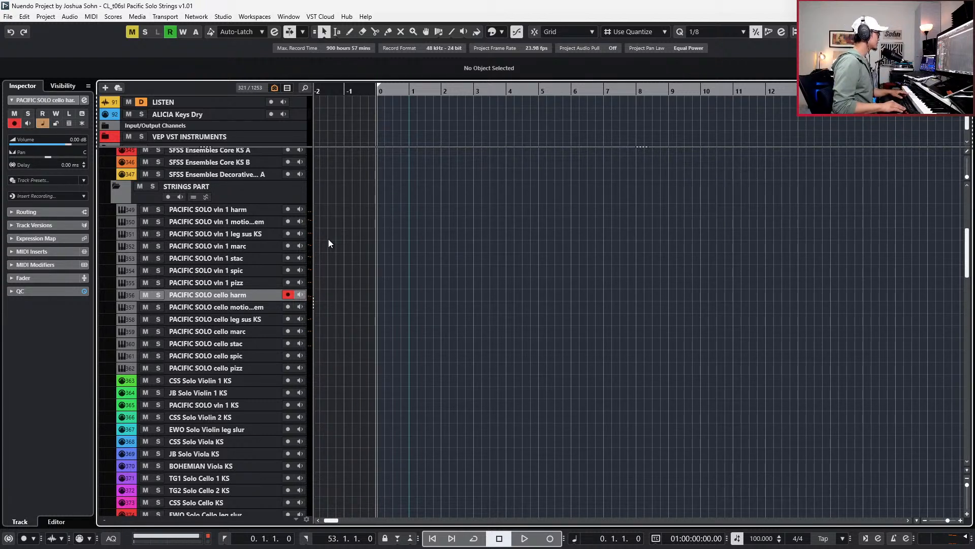
pyautogui.press('KP_Multiply')
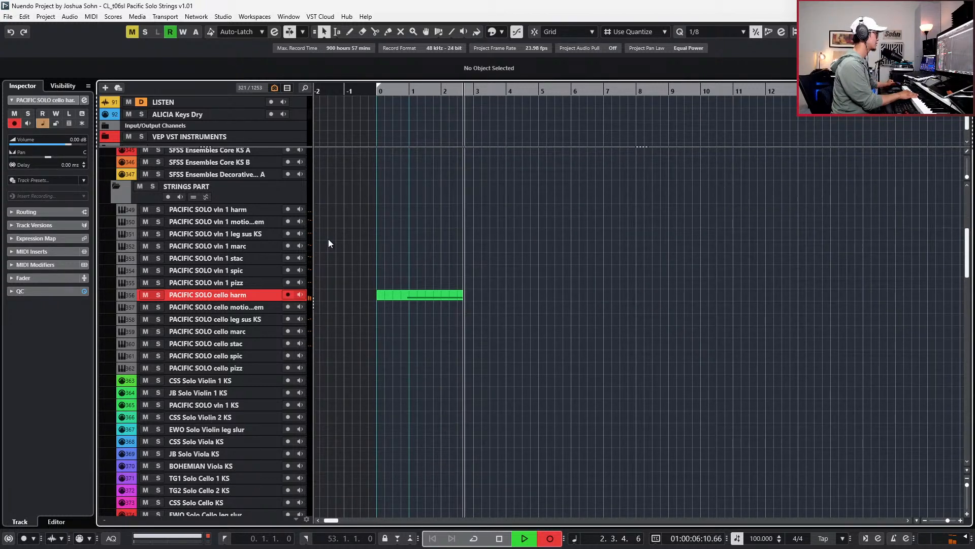
pyautogui.press('space')
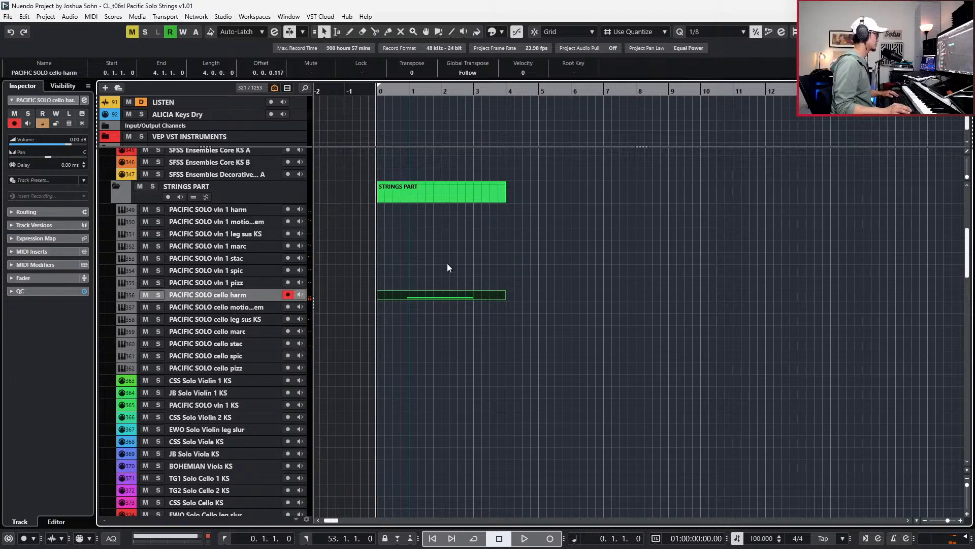
# Review the recorded cello harm part in the Key Editor and set the quantize grid to 1/1.
pyautogui.click(237, 233)
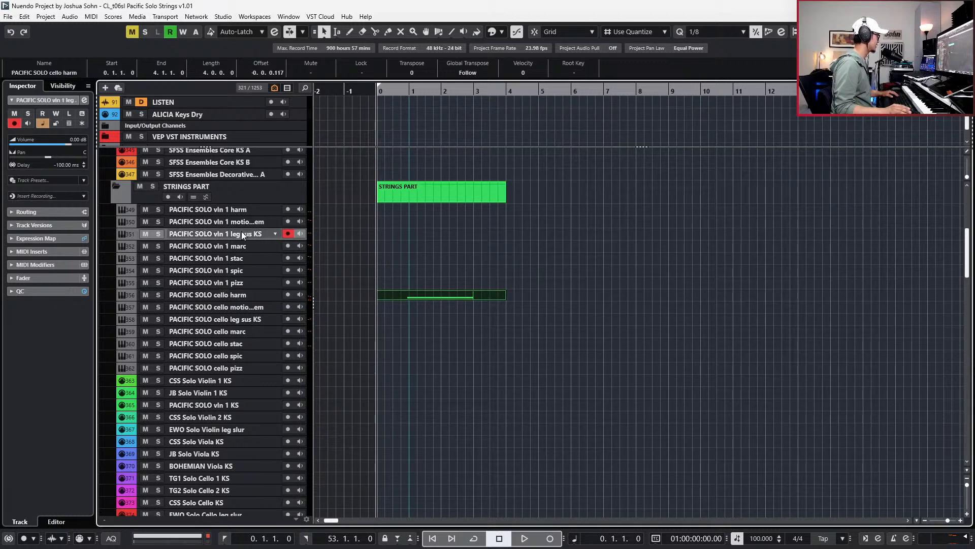
pyautogui.doubleClick(417, 299)
pyautogui.press('space')
pyautogui.press('KP_Multiply')
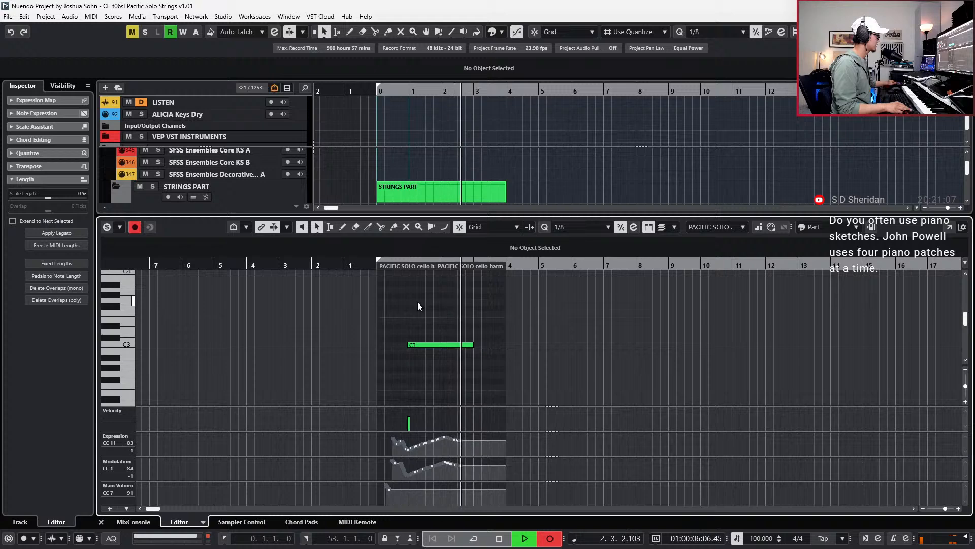
pyautogui.press('KP_0')
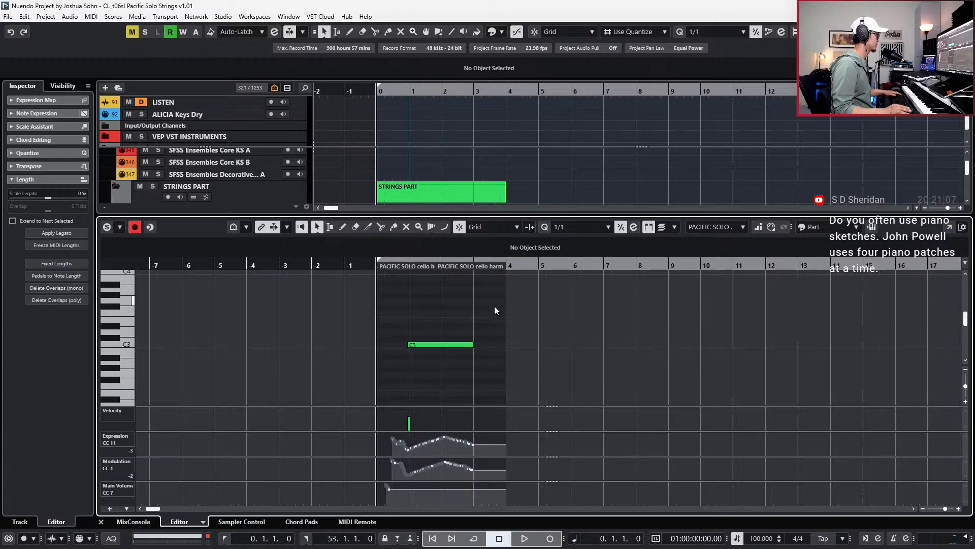
pyautogui.hotkey('ctrl', 'e')
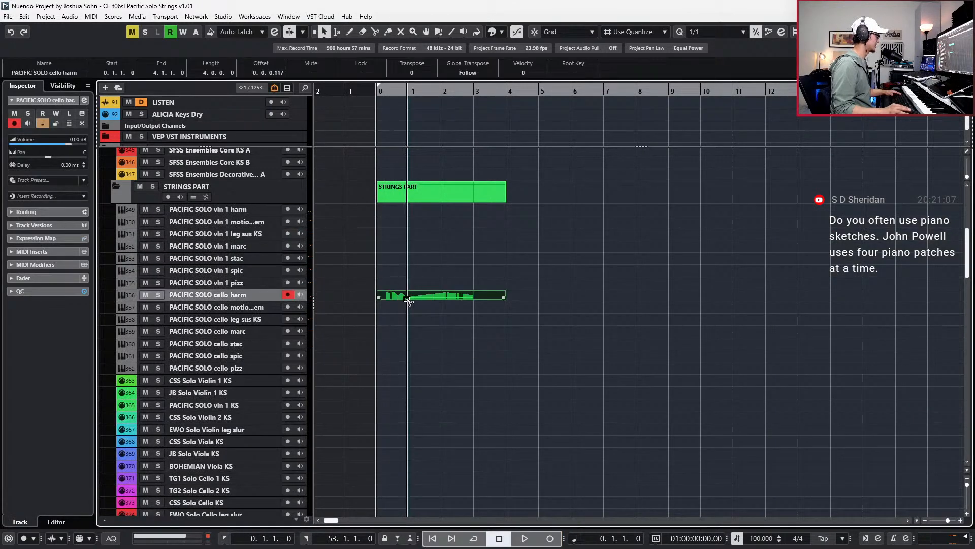
# Split the cello harm part at bars 1 and 3 and delete the section after bar 3.
pyautogui.click(408, 298)
pyautogui.click(469, 298)
pyautogui.press('Delete')
# Time-stretch the split cello harm part to end at bar 8, rejoin it with the first bar and check its note in the Key Editor.
pyautogui.press('1')
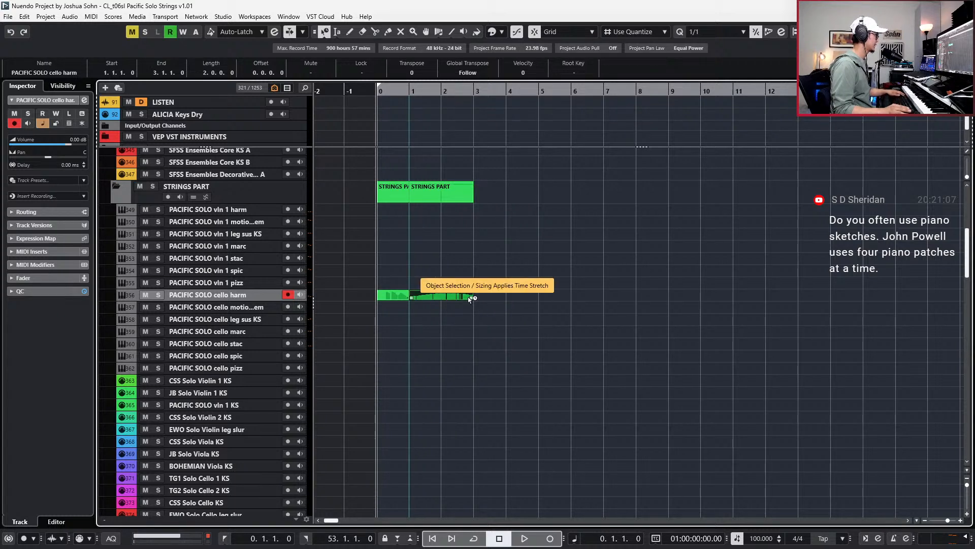
pyautogui.moveTo(470, 297); pyautogui.dragTo(637, 297)
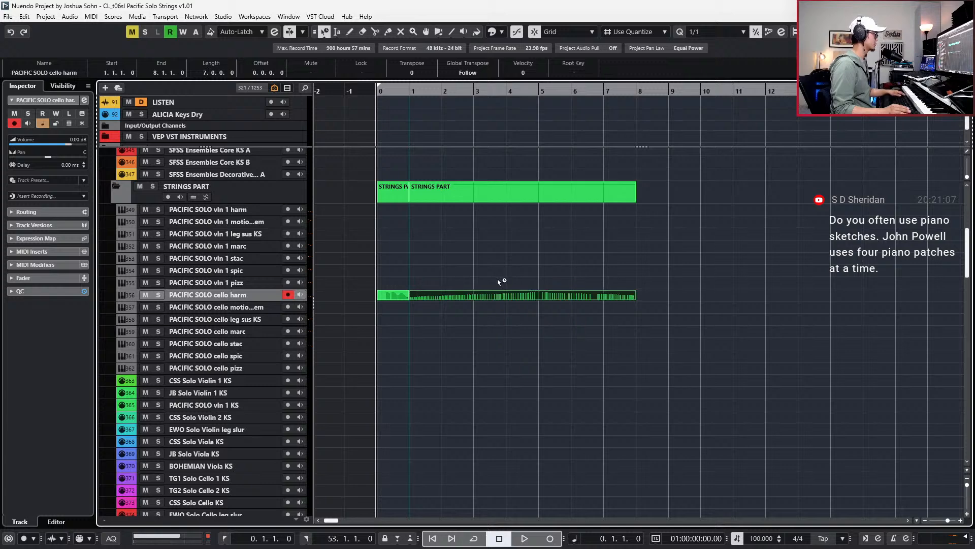
pyautogui.press('1')
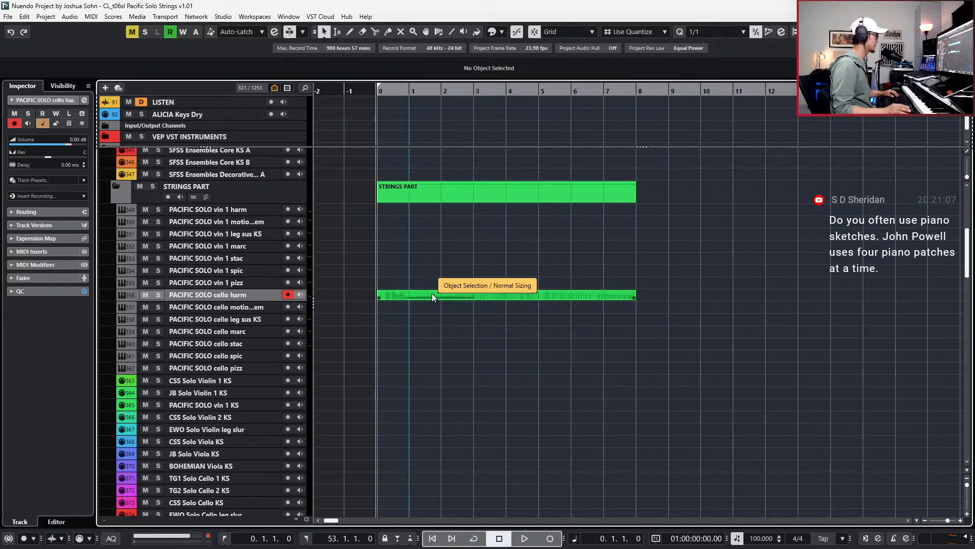
pyautogui.doubleClick(457, 295)
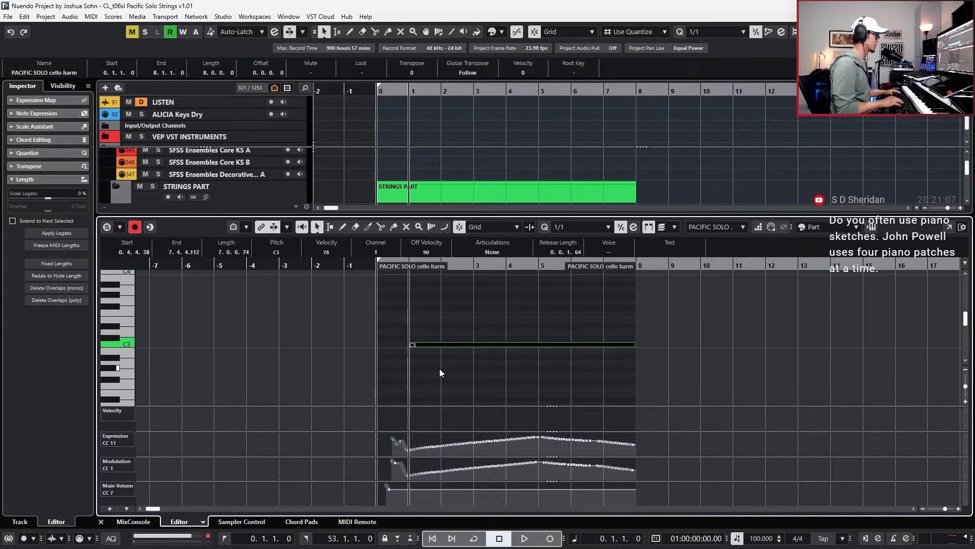
pyautogui.hotkey('ctrl', 'e')
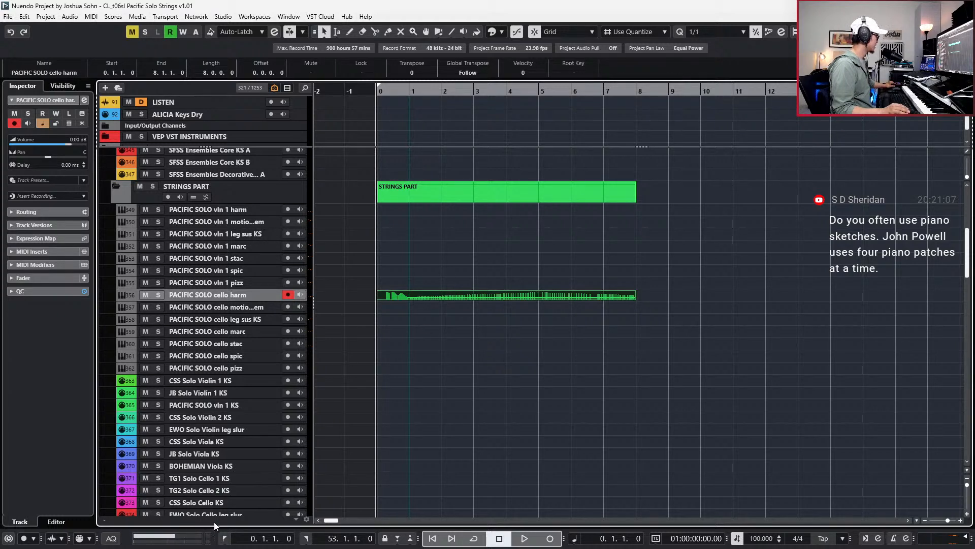
# Move the cello harm part to the PACIFIC Cello KS track and look through the articulations offered for its C3 note.
pyautogui.scroll(-1, 438, 274)
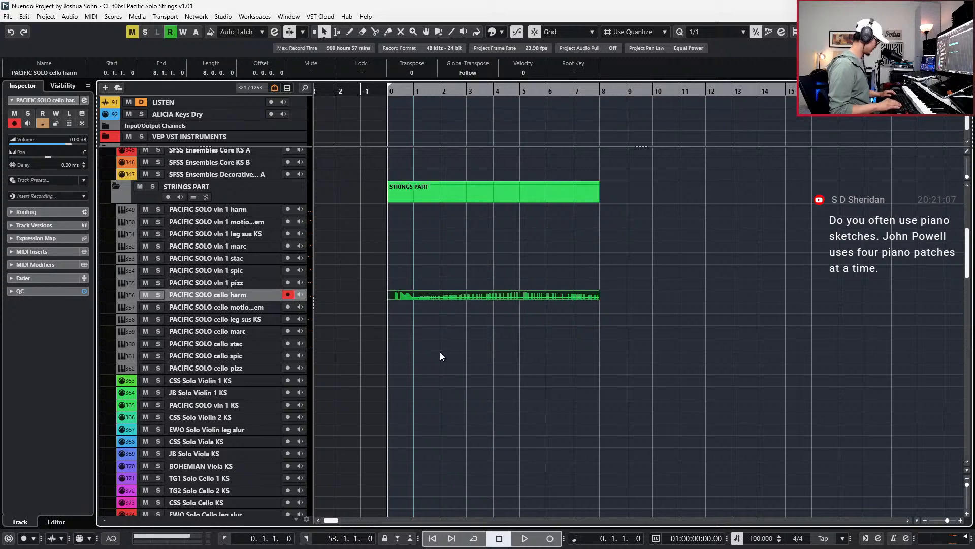
pyautogui.scroll(-2, 234, 440)
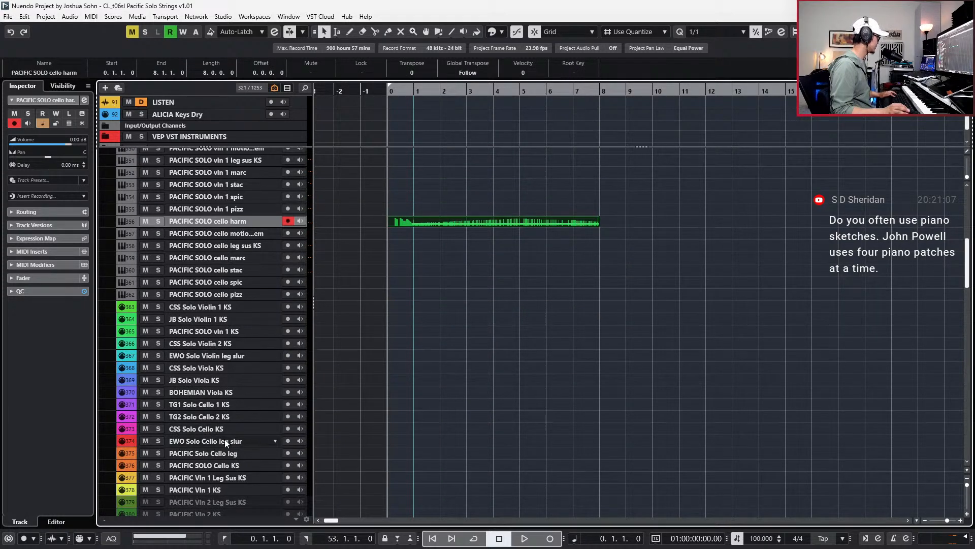
pyautogui.scroll(-2, 224, 456)
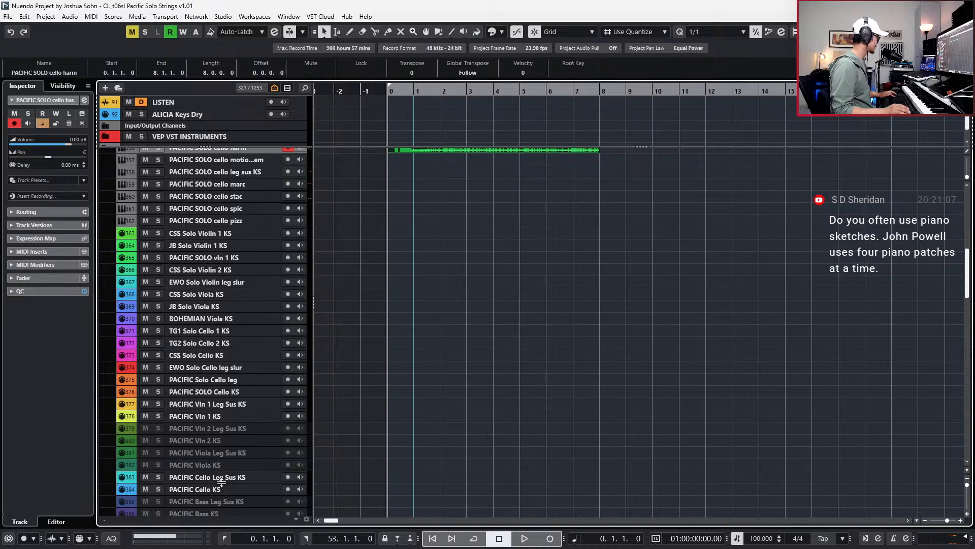
pyautogui.click(223, 485)
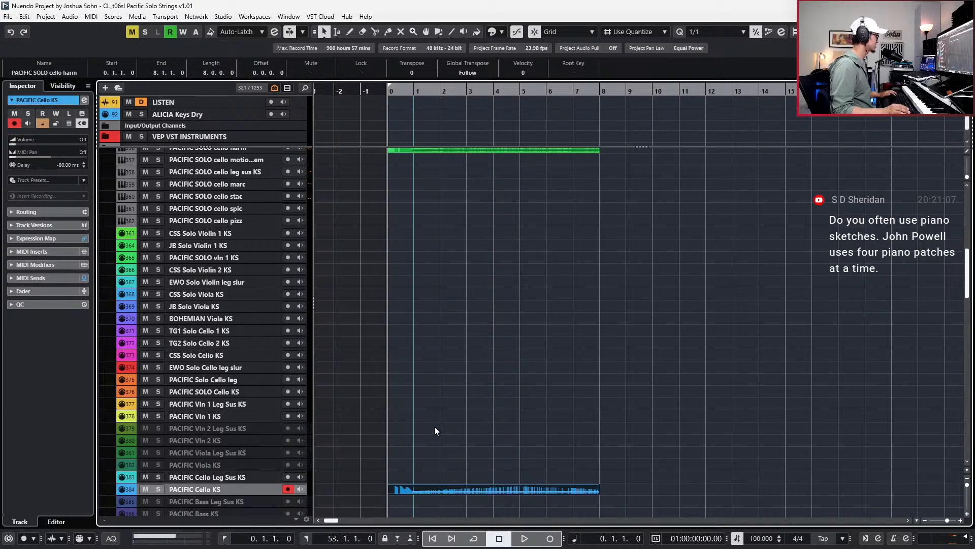
pyautogui.doubleClick(442, 491)
pyautogui.click(457, 365)
pyautogui.click(491, 252)
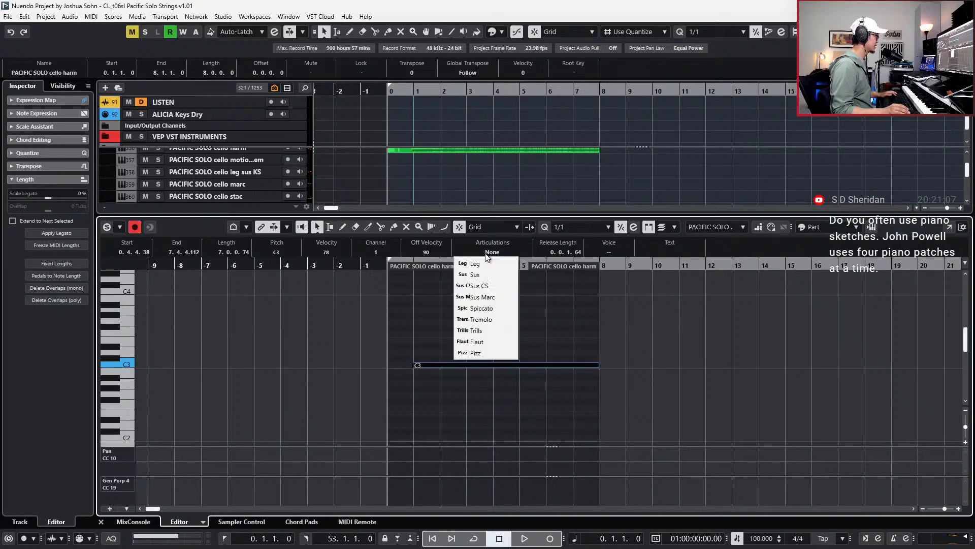
pyautogui.click(489, 299)
pyautogui.hotkey('ctrl', 'e')
# Move the part up from PACIFIC Cello KS to the PACIFIC Solo Cello tracks.
pyautogui.moveTo(483, 383); pyautogui.dragTo(503, 523)
pyautogui.hotkey('ctrl', 'Up')
pyautogui.hotkey('ctrl', 'Up')
pyautogui.hotkey('ctrl', 'Up')
pyautogui.hotkey('ctrl', 'Up')
pyautogui.hotkey('ctrl', 'Up')
pyautogui.hotkey('ctrl', 'Up')
pyautogui.hotkey('ctrl', 'Up')
pyautogui.hotkey('ctrl', 'Up')
pyautogui.hotkey('ctrl', 'Up')
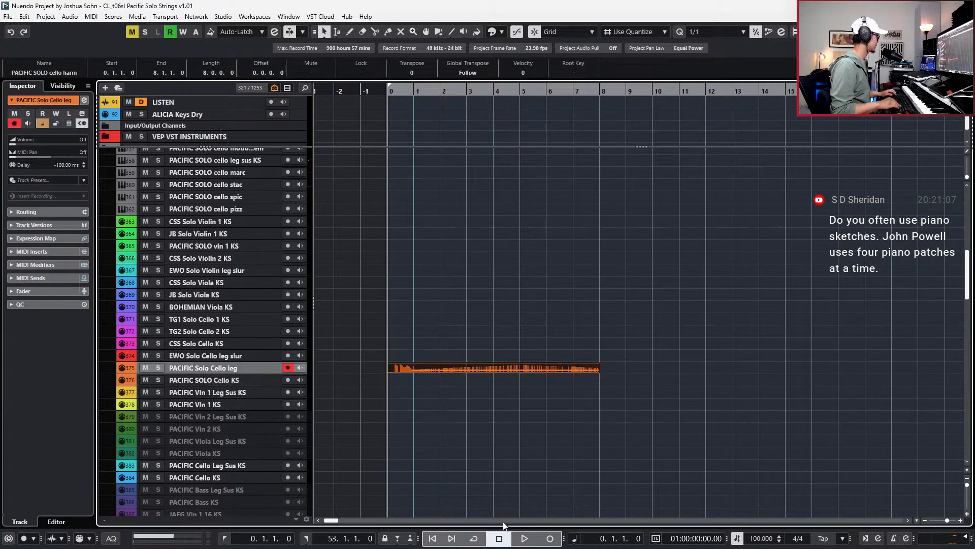
# Examine the articulations available for the C3 note on the PACIFIC SOLO Cello KS track without choosing one.
pyautogui.hotkey('ctrl', 'e')
pyautogui.click(452, 364)
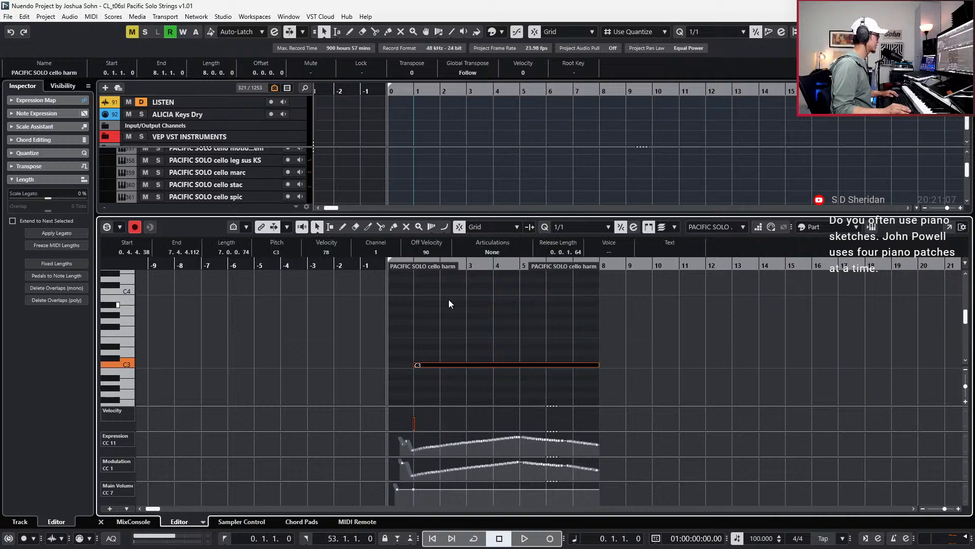
pyautogui.click(493, 253)
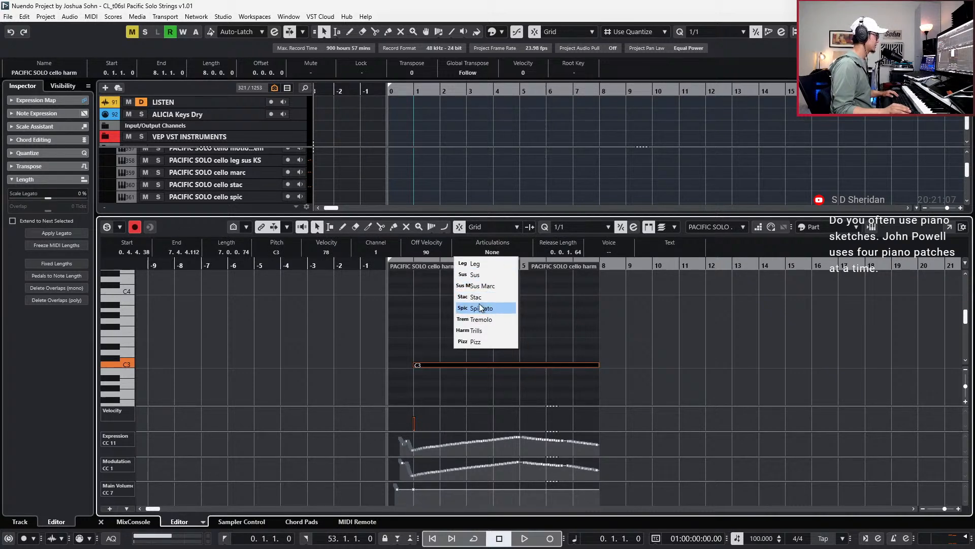
pyautogui.click(404, 315)
pyautogui.hotkey('ctrl', 'e')
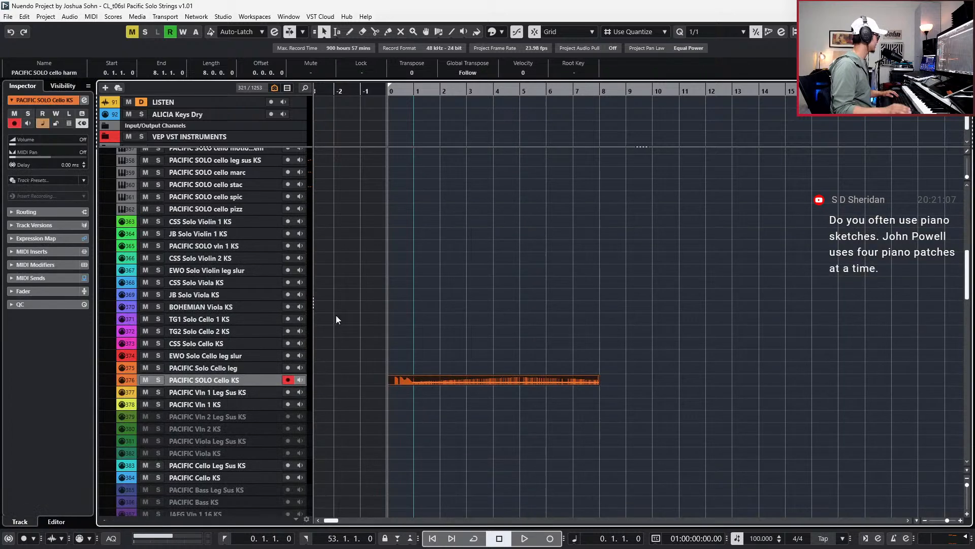
# Show the expression map of the PACIFIC SOLO Cello KS track and assign the Harm (Trills) articulation to the part's C3 note.
pyautogui.click(51, 241)
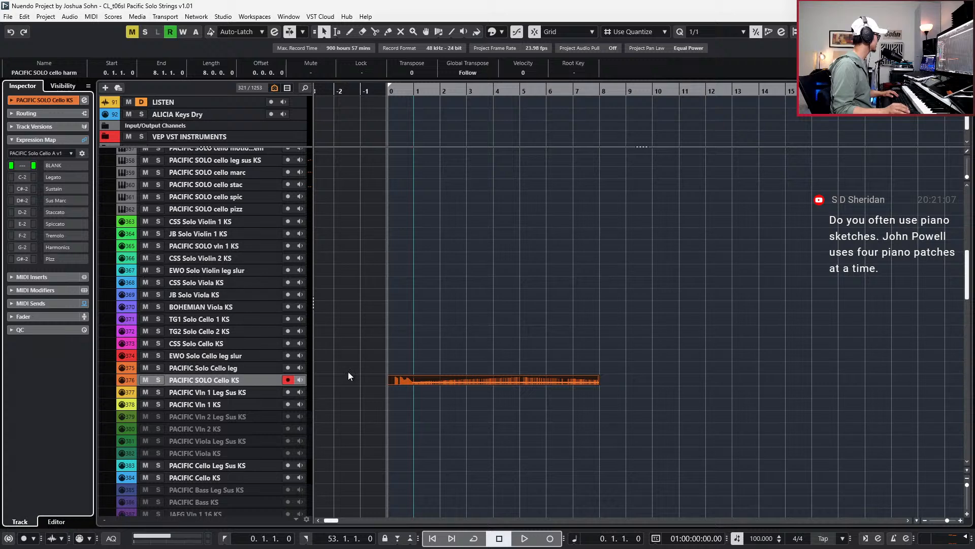
pyautogui.doubleClick(417, 382)
pyautogui.hotkey('ctrl', 'a')
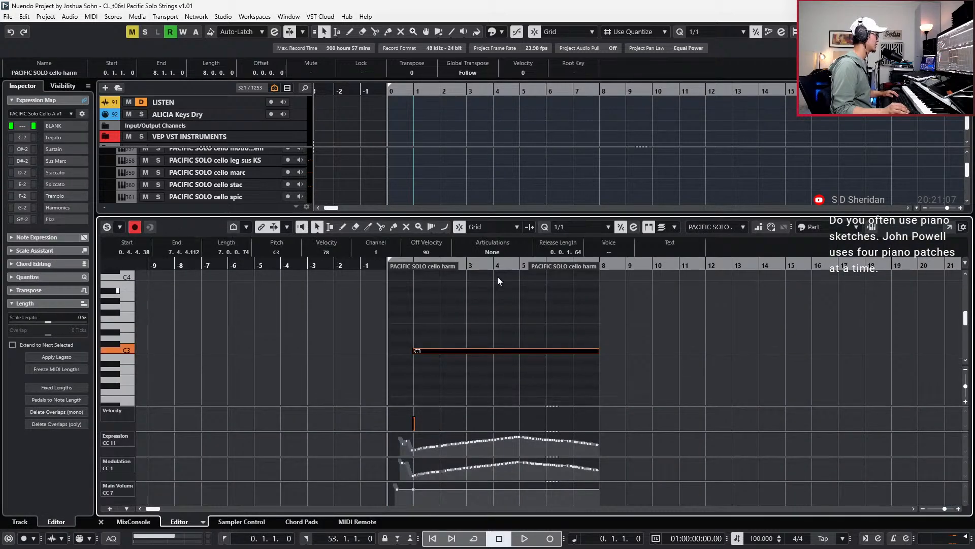
pyautogui.click(511, 254)
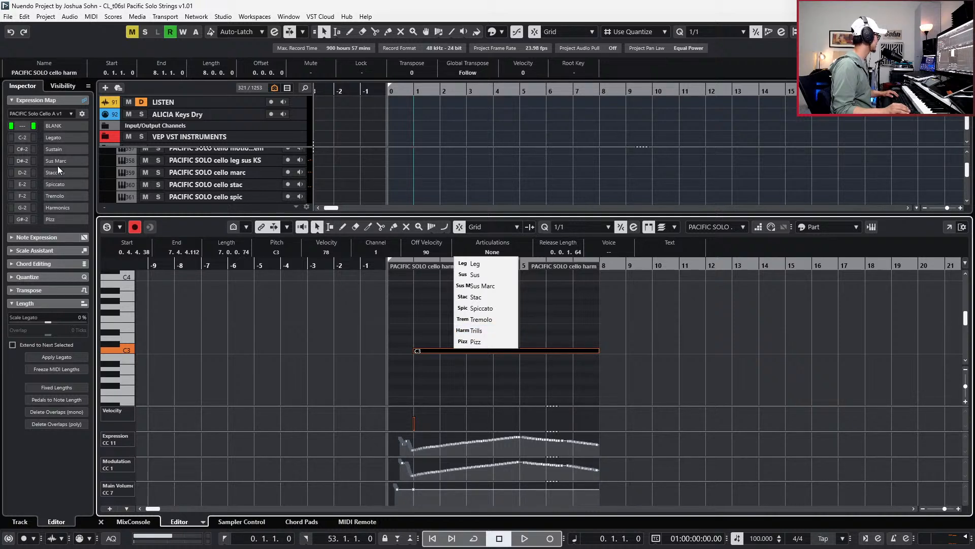
pyautogui.press('Escape')
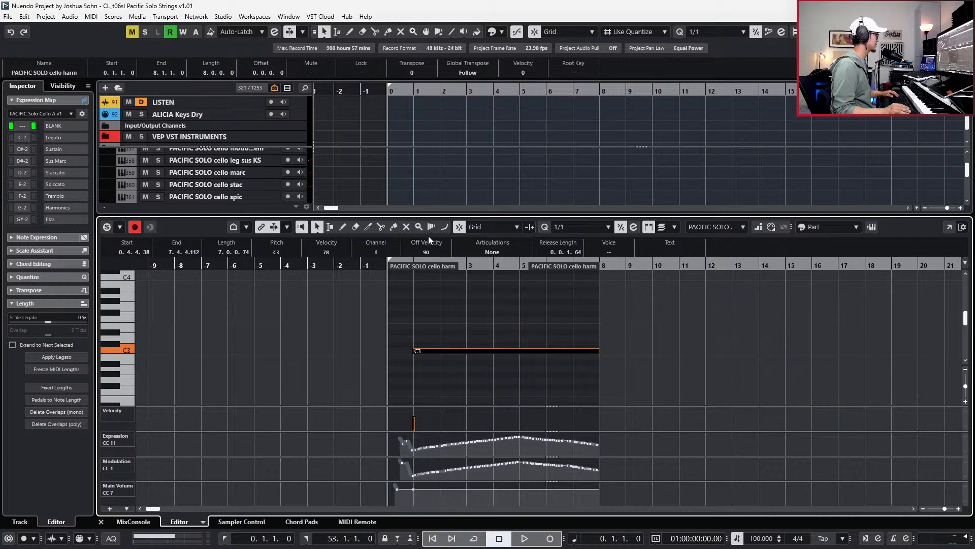
pyautogui.click(491, 251)
pyautogui.click(505, 330)
pyautogui.click(519, 174)
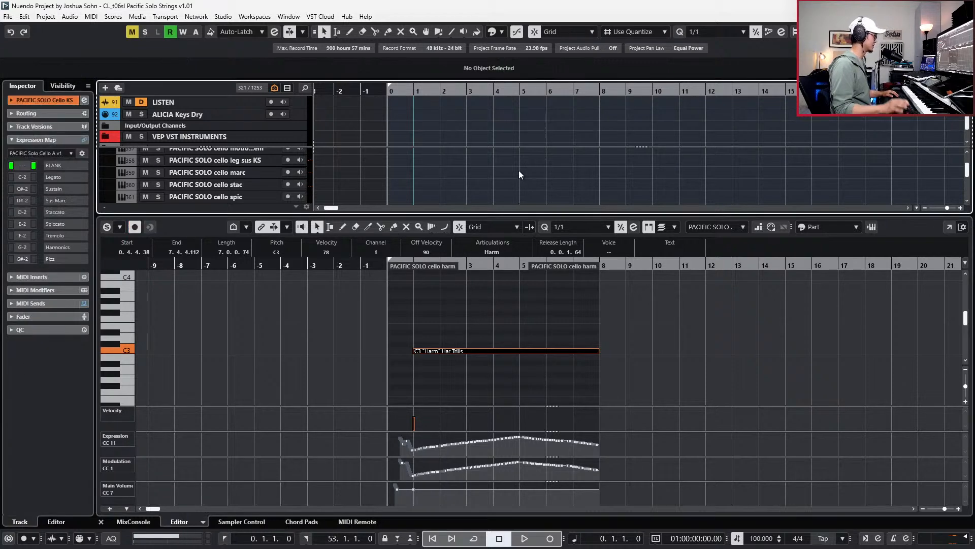
pyautogui.press('Return')
pyautogui.press('Return')
pyautogui.hotkey('ctrl', 'alt', 'b')
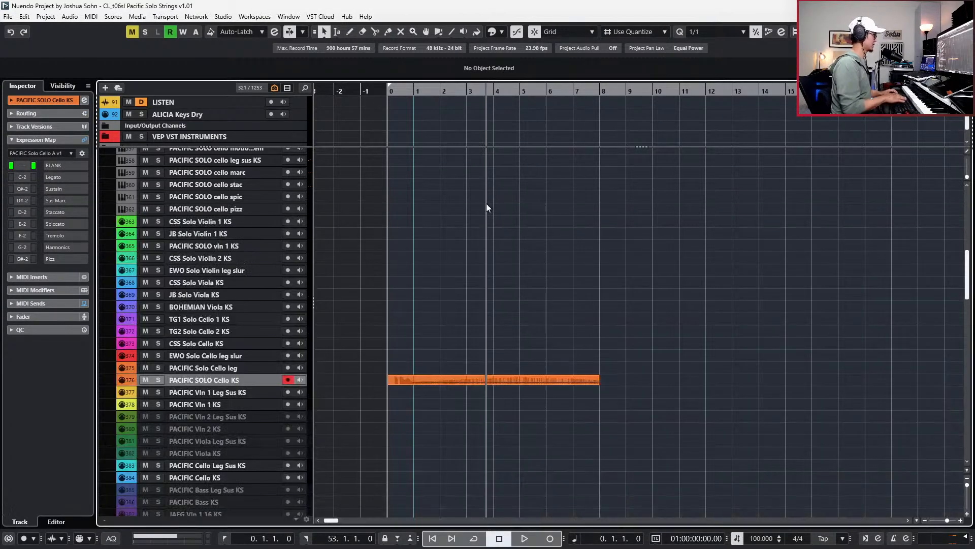
# Play back the cello part with the PACIFIC SOLO Cello KS track soloed, and unsolo the track after stopping.
pyautogui.press('s')
pyautogui.press('space')
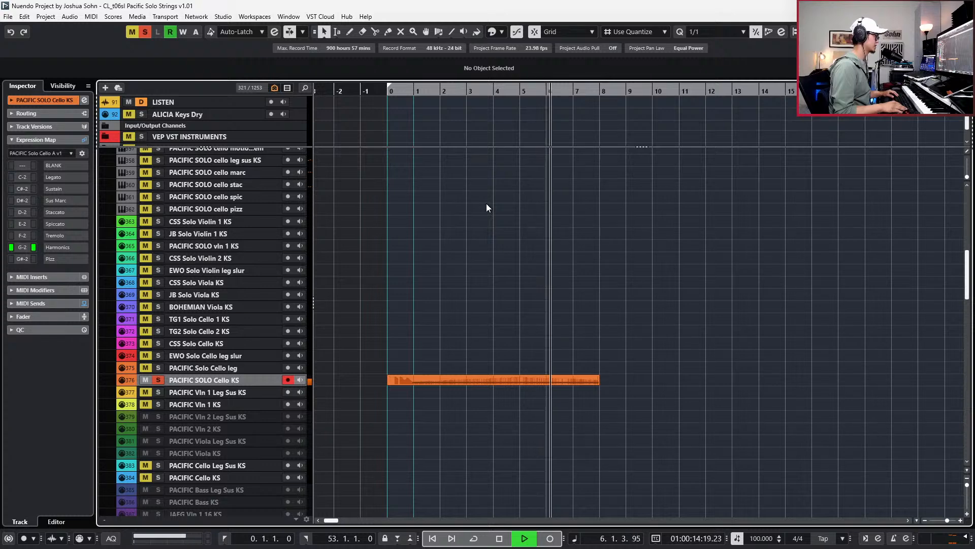
pyautogui.press('space')
pyautogui.press('s')
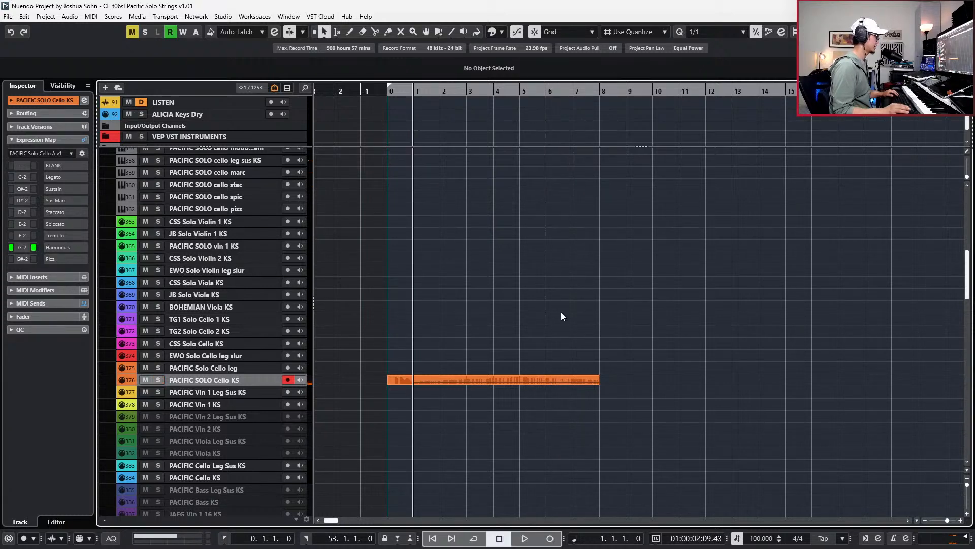
# Raise the expression (CC 11) and modulation (CC 1) curves of the cello part in the Key Editor.
pyautogui.doubleClick(527, 381)
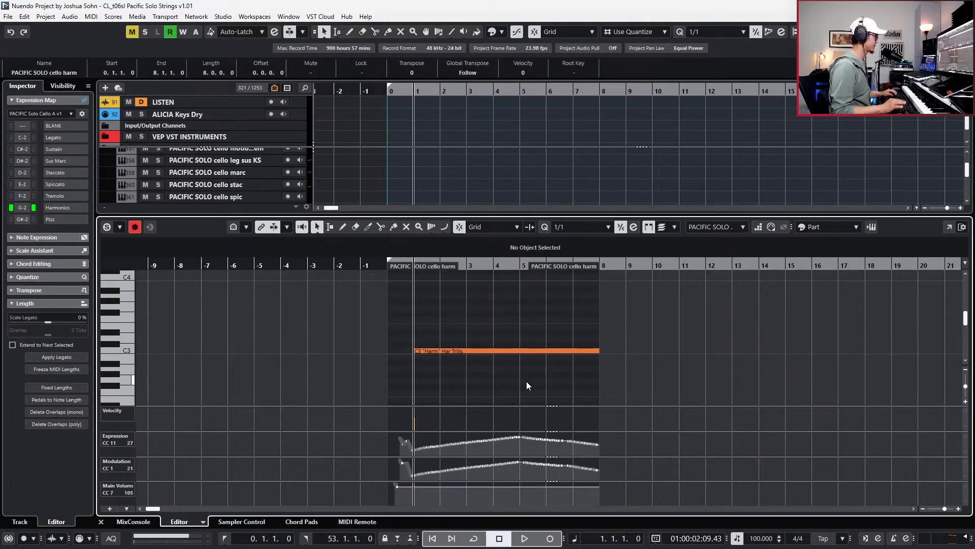
pyautogui.moveTo(387, 460); pyautogui.dragTo(646, 454)
pyautogui.moveTo(412, 436); pyautogui.dragTo(398, 437)
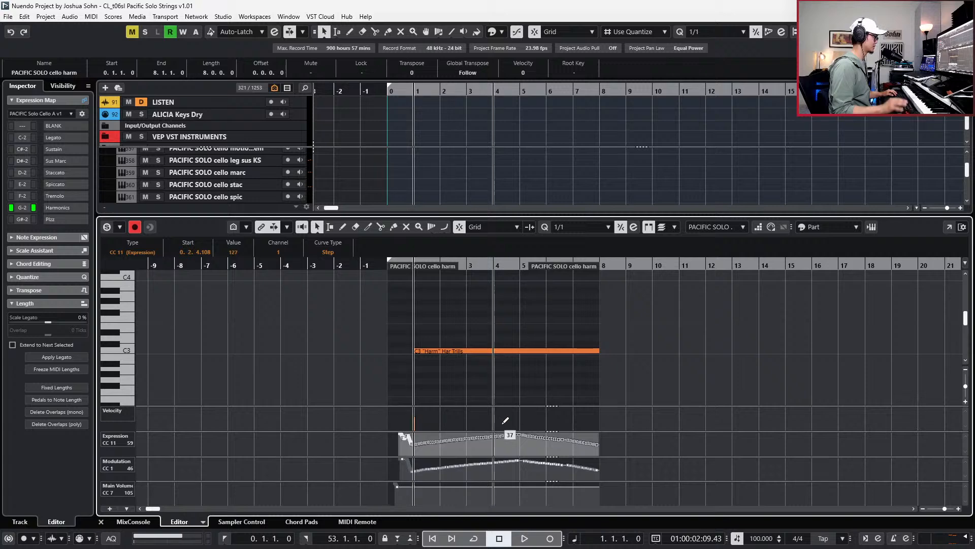
pyautogui.hotkey('ctrl', 'e')
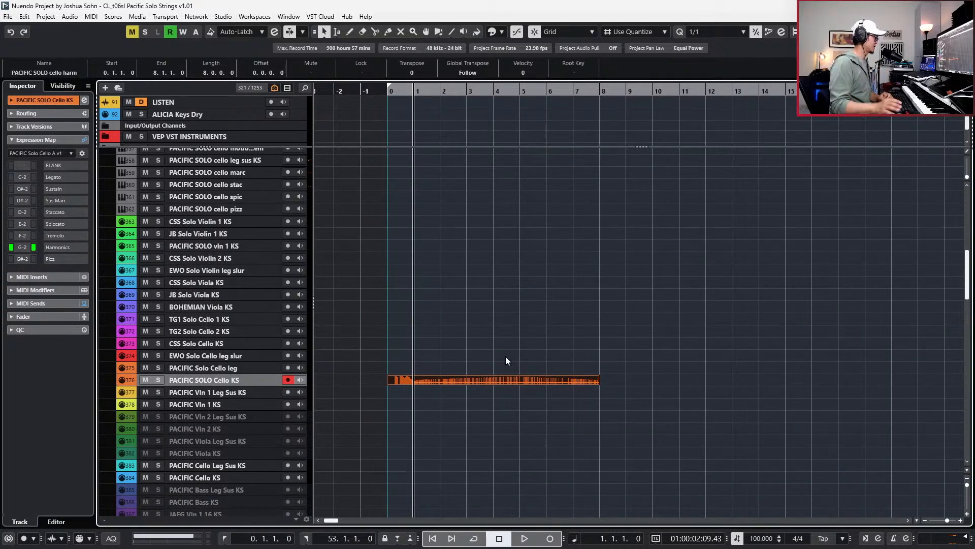
# Delete the leftover part from the PACIFIC SOLO cello harm track.
pyautogui.scroll(2, 497, 330)
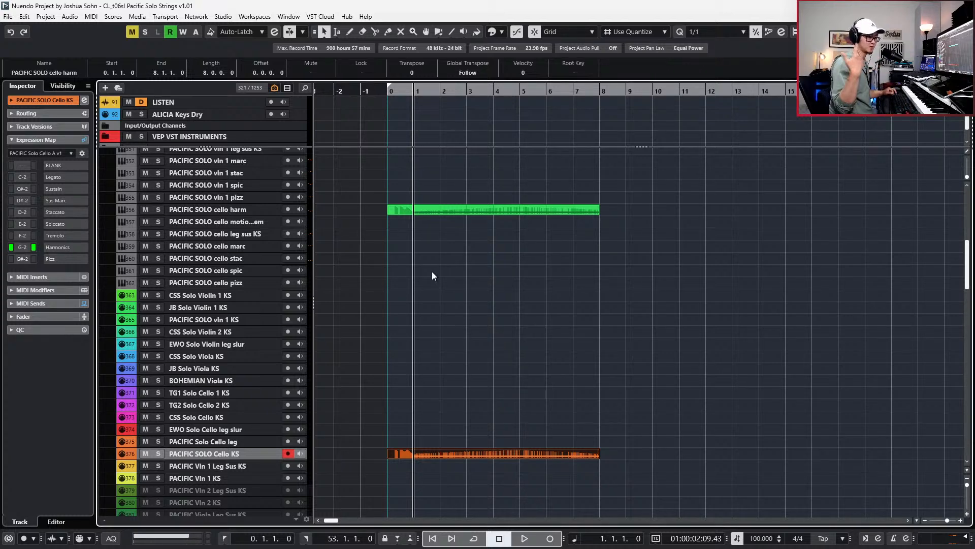
pyautogui.scroll(2, 362, 212)
pyautogui.moveTo(405, 268); pyautogui.dragTo(425, 333)
pyautogui.press('Delete')
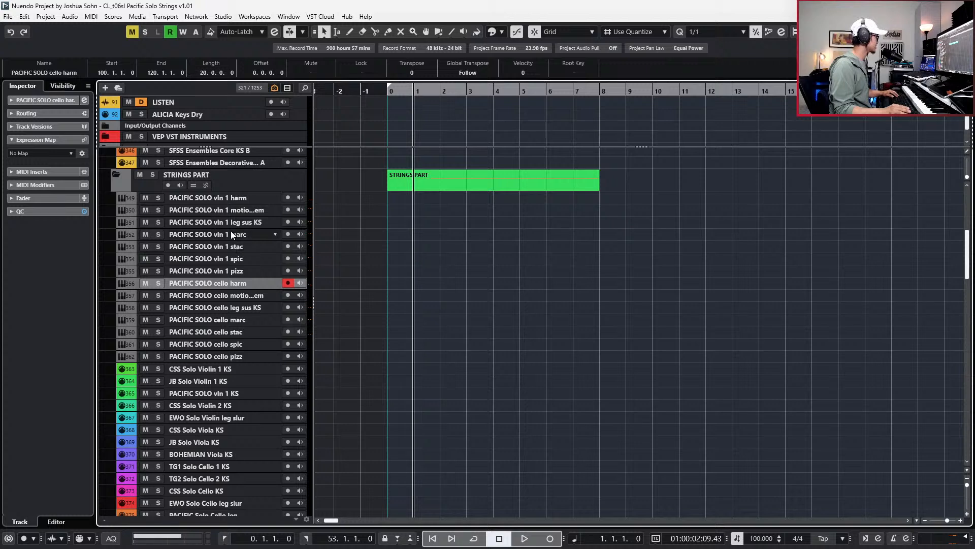
# Arm the PACIFIC SOLO cello leg sus KS track and audition it live over playback.
pyautogui.click(242, 312)
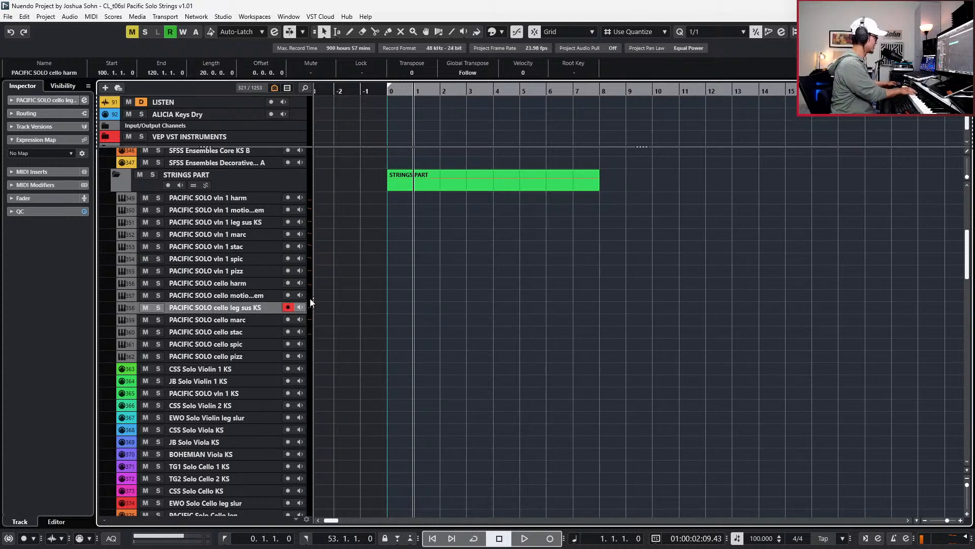
pyautogui.press('space')
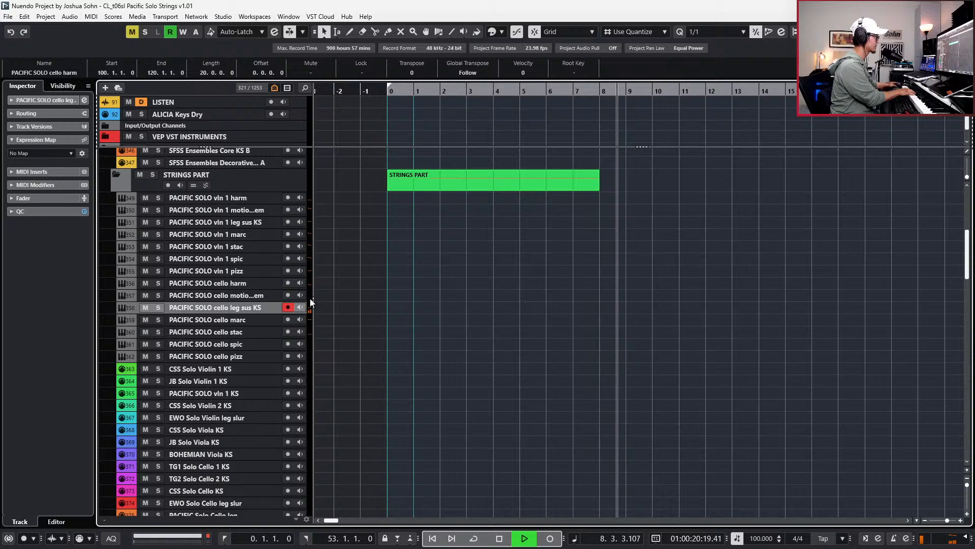
pyautogui.scroll(-10, 543, 340)
pyautogui.press('space')
# Reopen the cello part on the PACIFIC SOLO Cello KS track and check the C3 note's assigned articulation.
pyautogui.scroll(6, 577, 192)
pyautogui.click(556, 306)
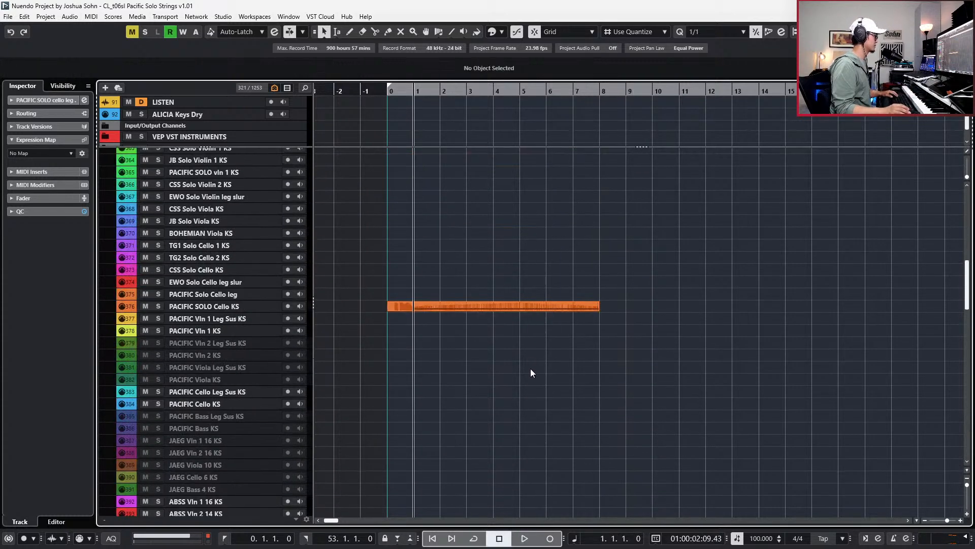
pyautogui.doubleClick(508, 302)
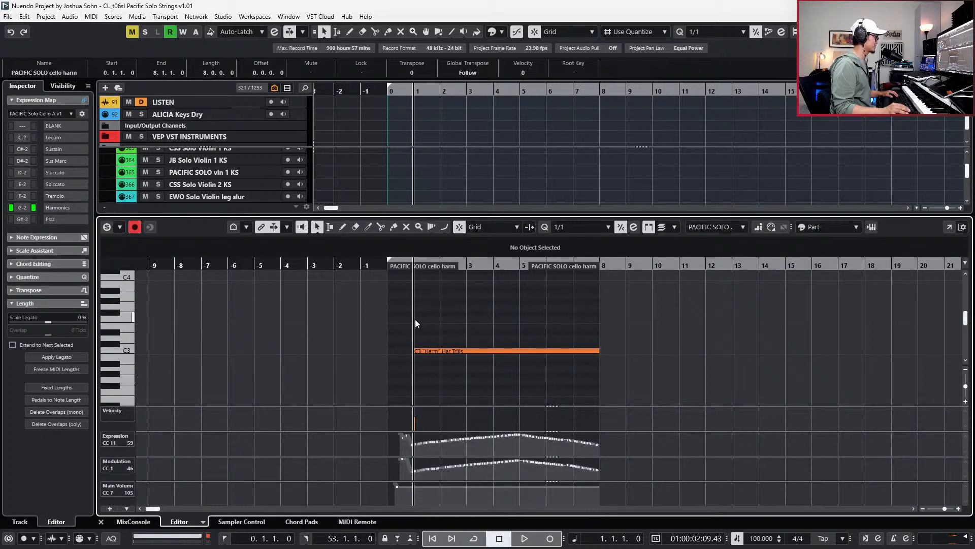
pyautogui.moveTo(415, 319); pyautogui.dragTo(552, 376)
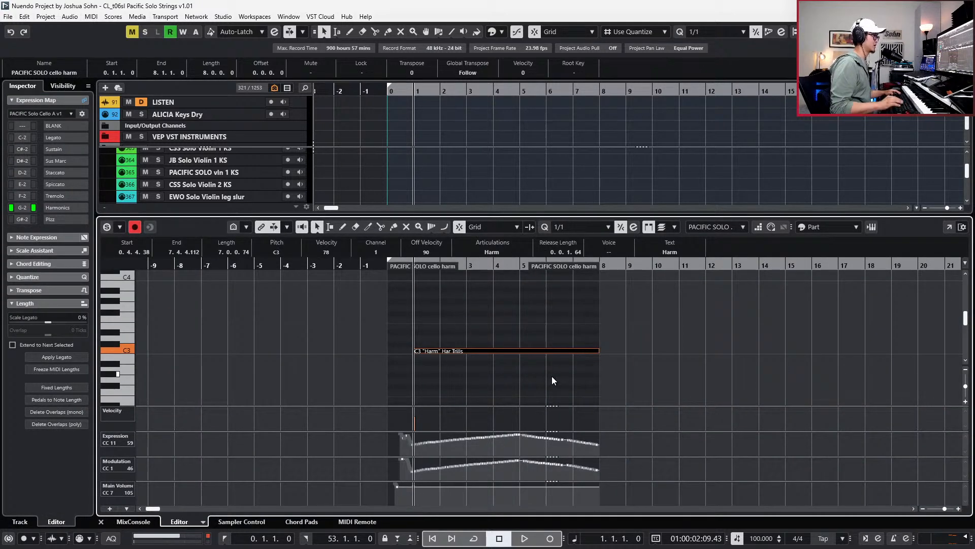
pyautogui.hotkey('ctrl', 'e')
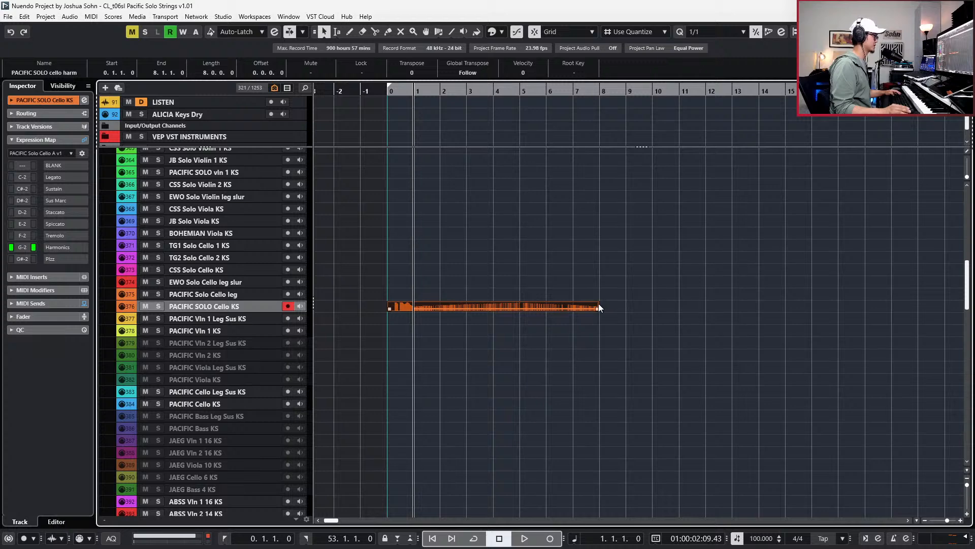
# Review the Audio System and ASIO Fireface USB settings in Studio Setup and leave them unchanged.
pyautogui.scroll(15, 613, 312)
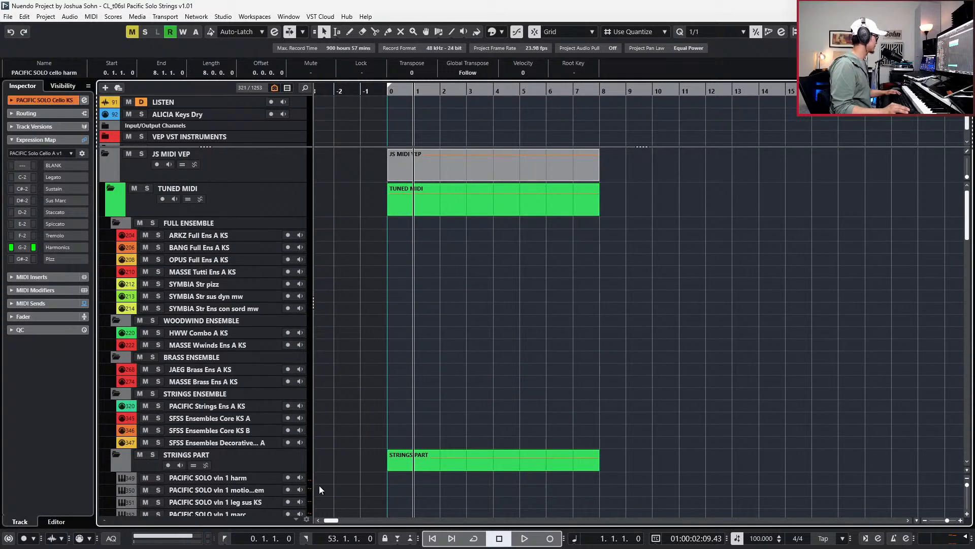
pyautogui.click(439, 444)
pyautogui.hotkey('ctrl', 'shift', 's')
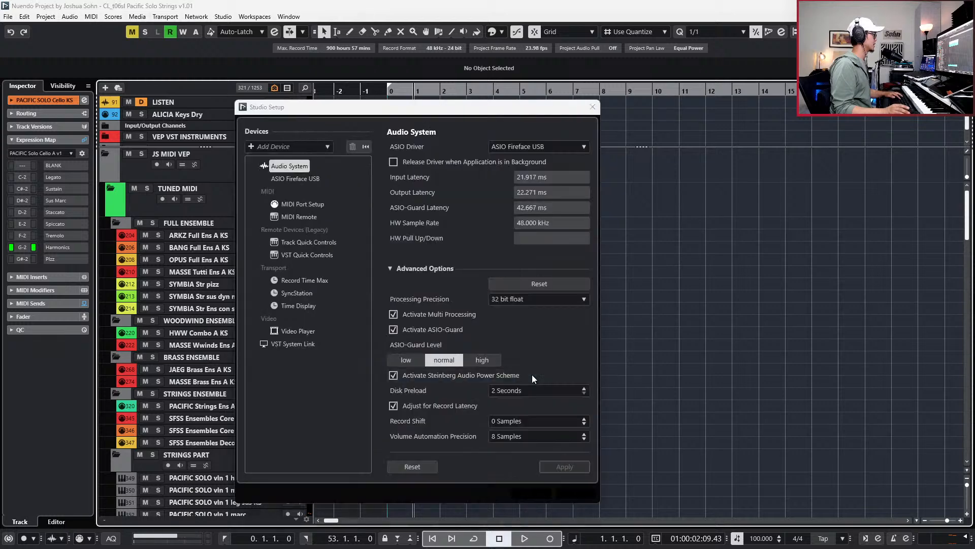
pyautogui.click(290, 179)
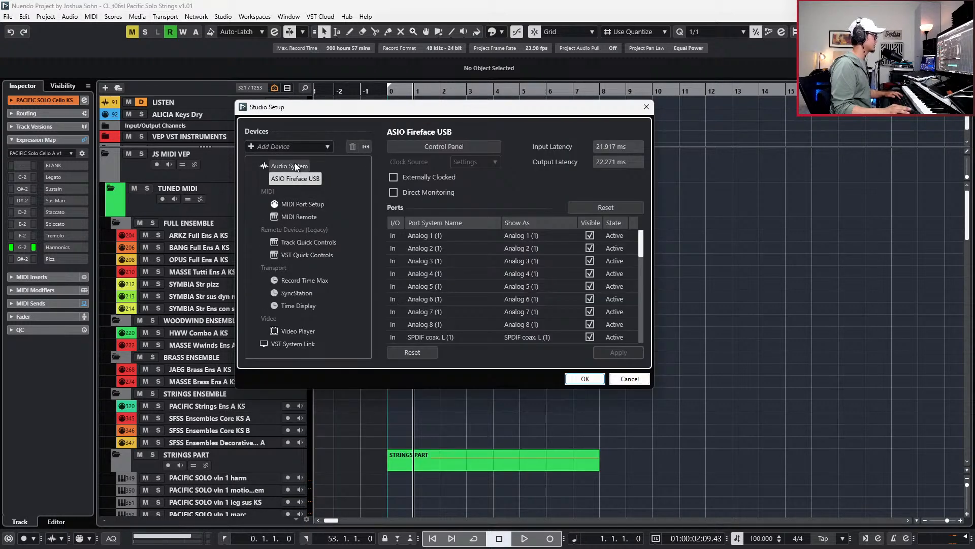
pyautogui.click(294, 168)
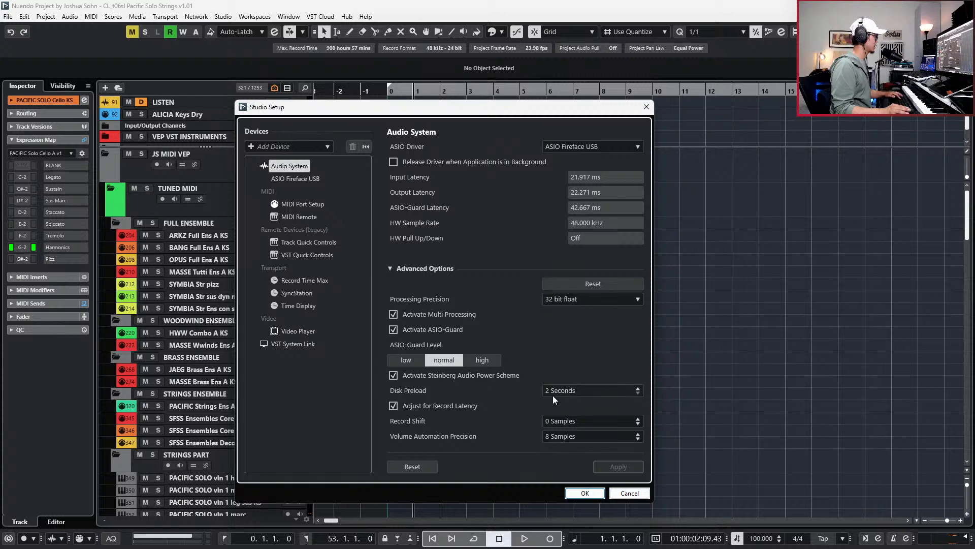
pyautogui.click(629, 491)
# Return to the project start and select the PACIFIC SOLO tracks from vln 1 harm through cello pizz.
pyautogui.press('h')
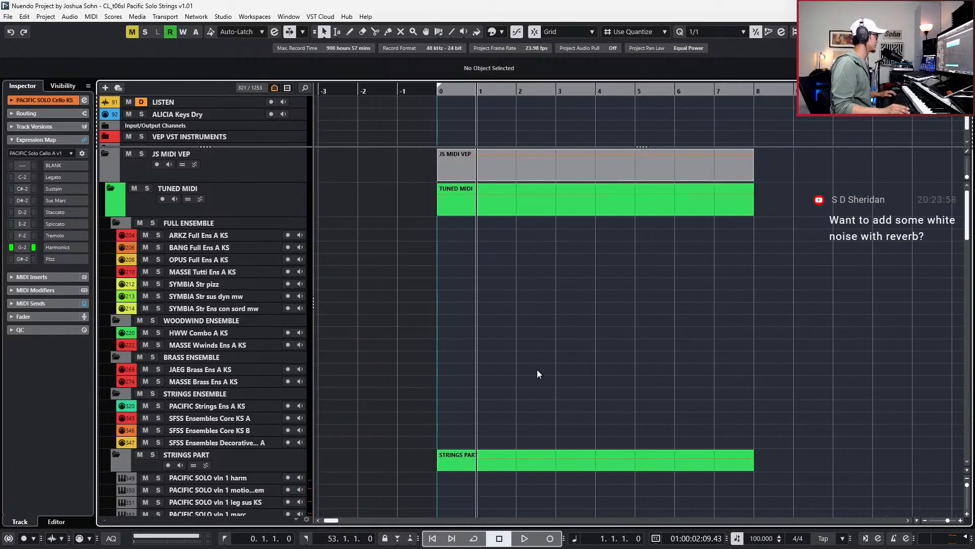
pyautogui.press('Home')
pyautogui.scroll(-5, 620, 361)
pyautogui.scroll(-6, 584, 341)
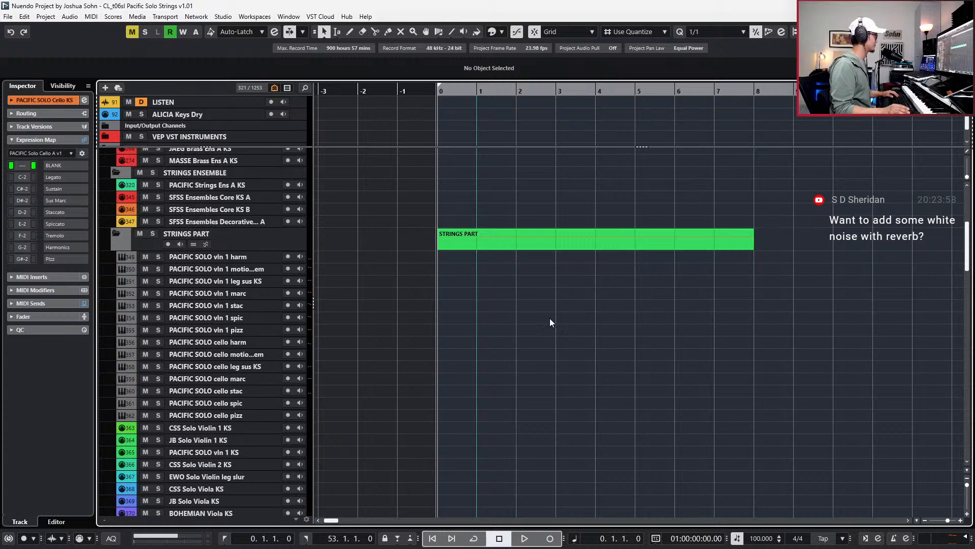
pyautogui.scroll(4, 249, 280)
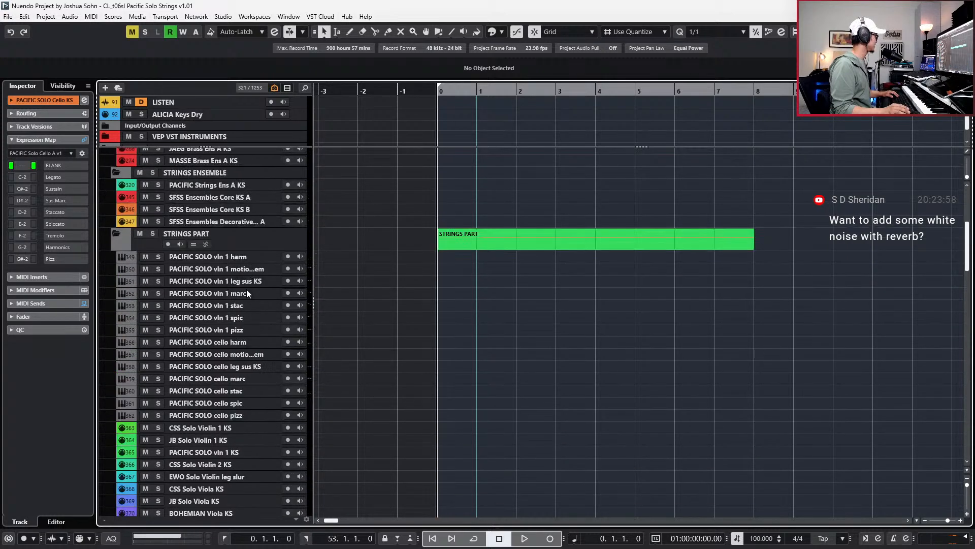
pyautogui.click(240, 302)
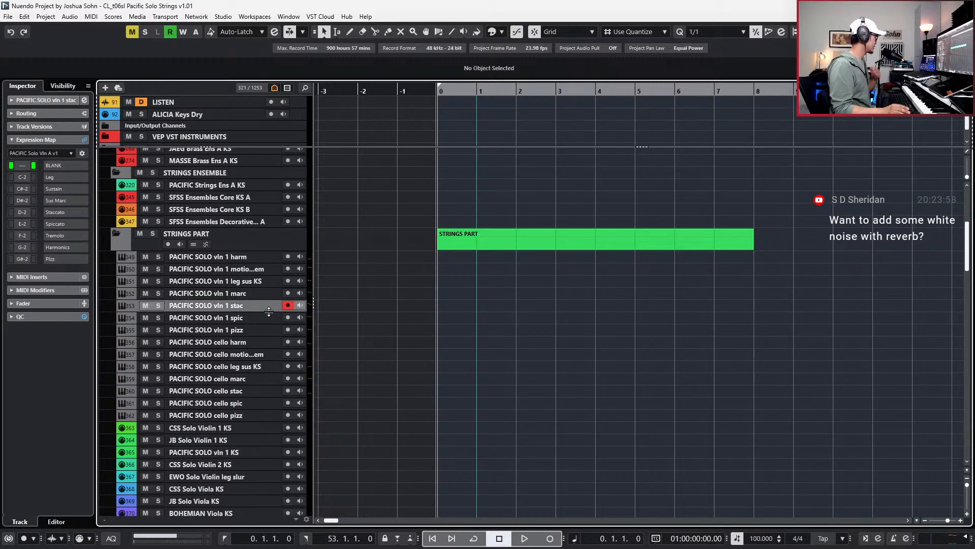
pyautogui.click(244, 253)
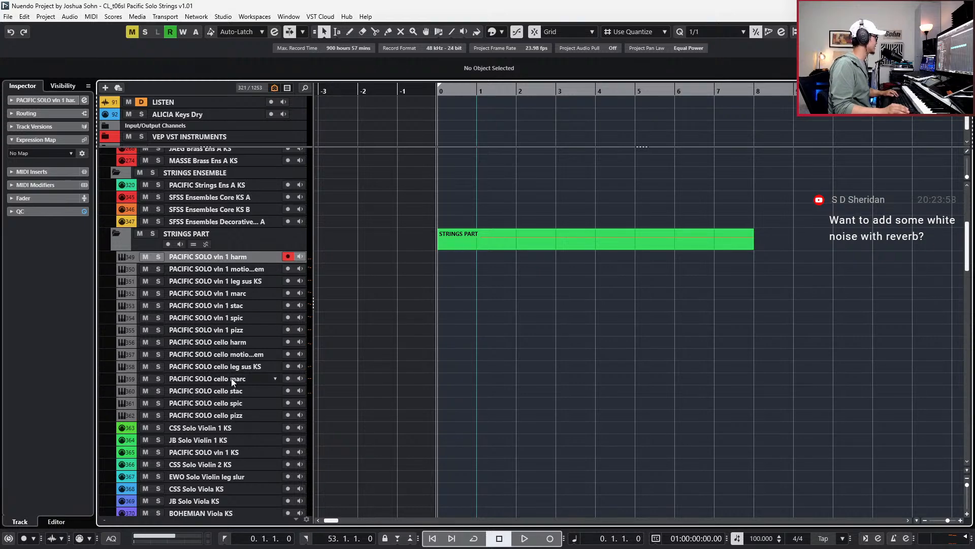
pyautogui.keyDown('shift'); pyautogui.click(231, 414); pyautogui.keyUp('shift')
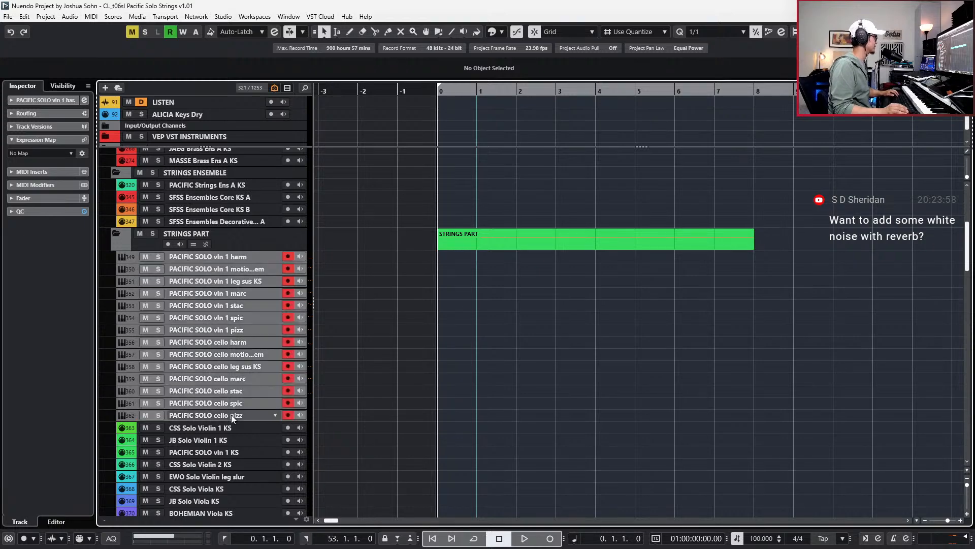
pyautogui.click(529, 351)
pyautogui.scroll(-2, 529, 352)
pyautogui.scroll(1, 529, 351)
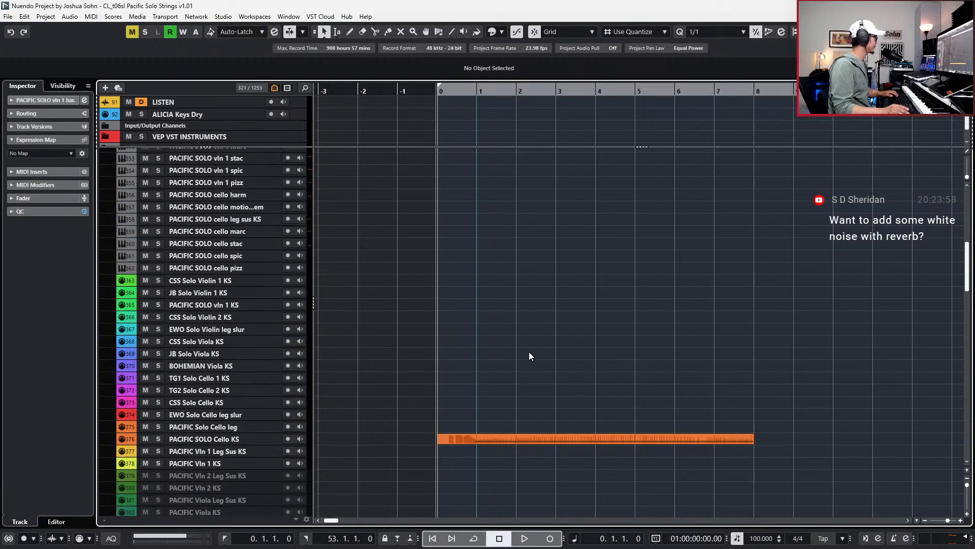
pyautogui.scroll(-2, 535, 358)
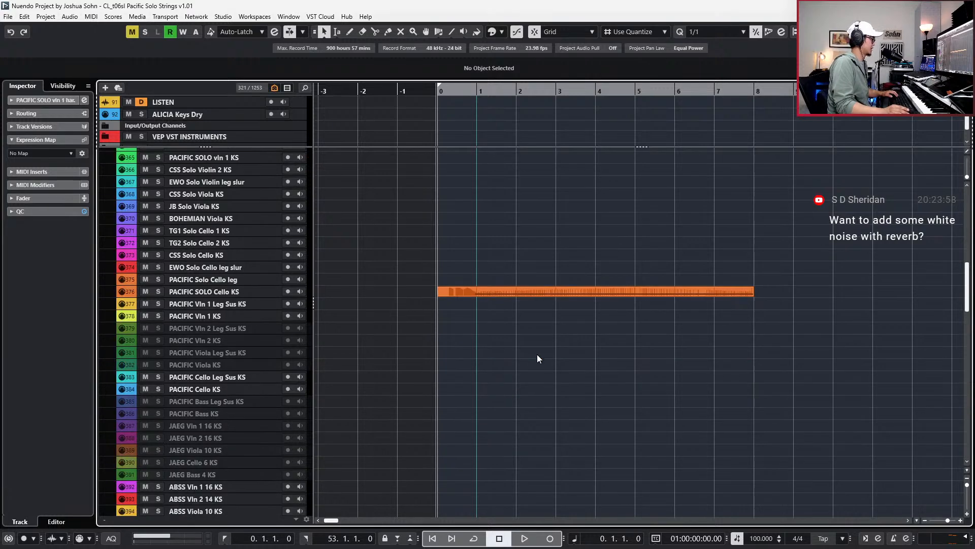
# Mute the harm part on the PACIFIC SOLO Cello KS track and remove it from the track.
pyautogui.click(524, 292)
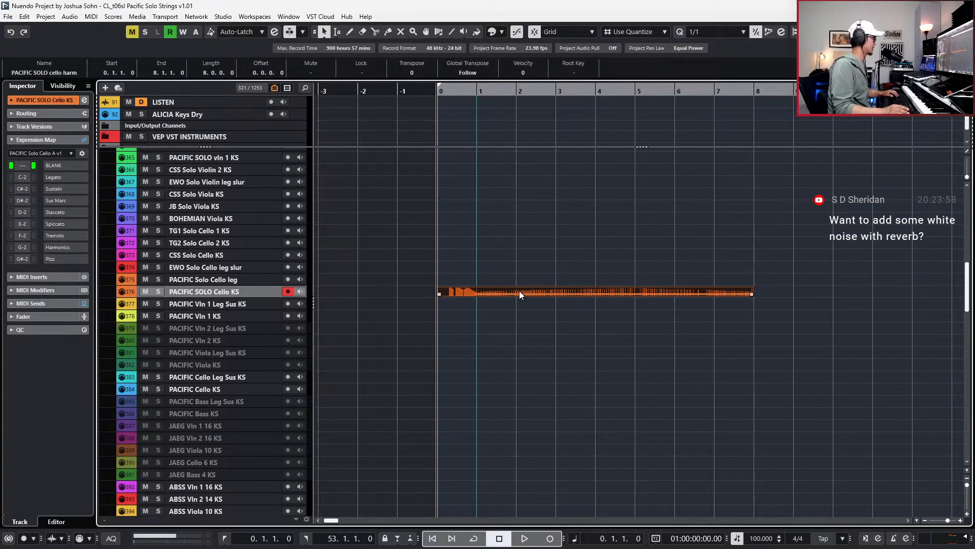
pyautogui.hotkey('shift', 'm')
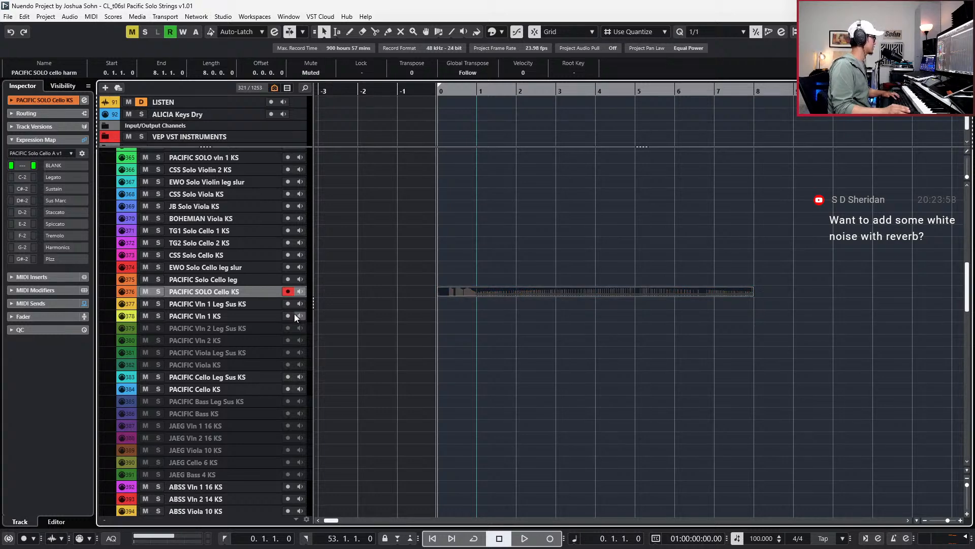
pyautogui.rightClick(272, 290)
pyautogui.click(283, 294)
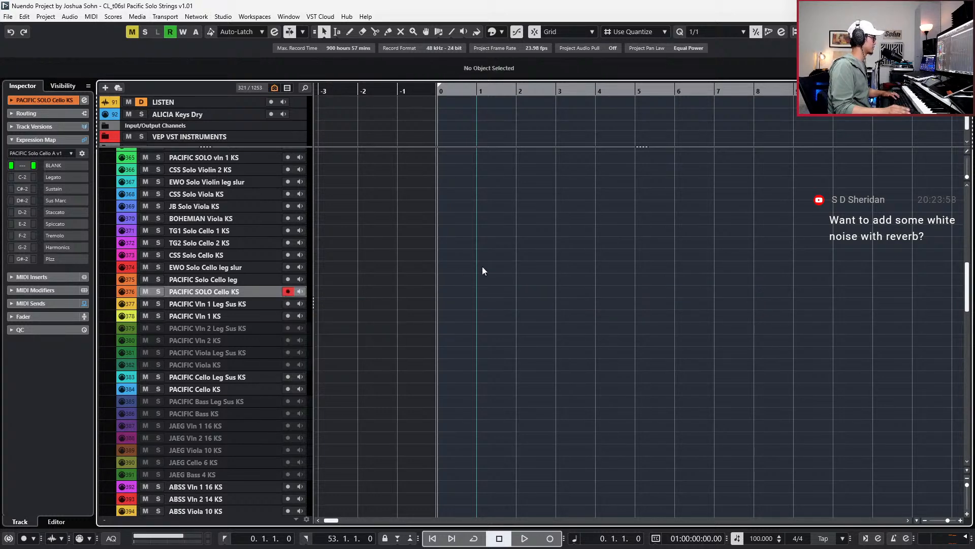
pyautogui.scroll(4, 426, 304)
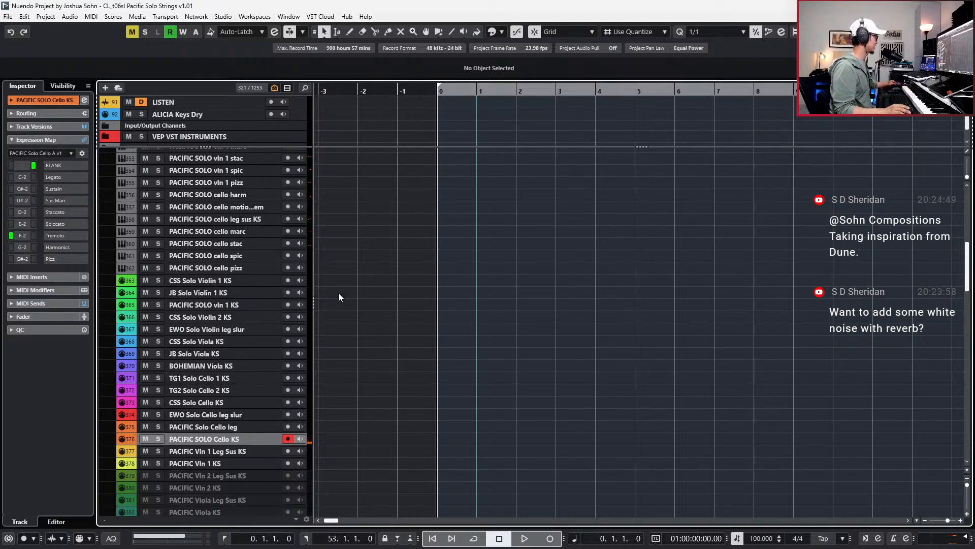
# Select PACIFIC SOLO Cello KS together with PACIFIC Cello KS and audition the layer, muting and unmuting PACIFIC Cello KS for comparison.
pyautogui.scroll(-4, 299, 402)
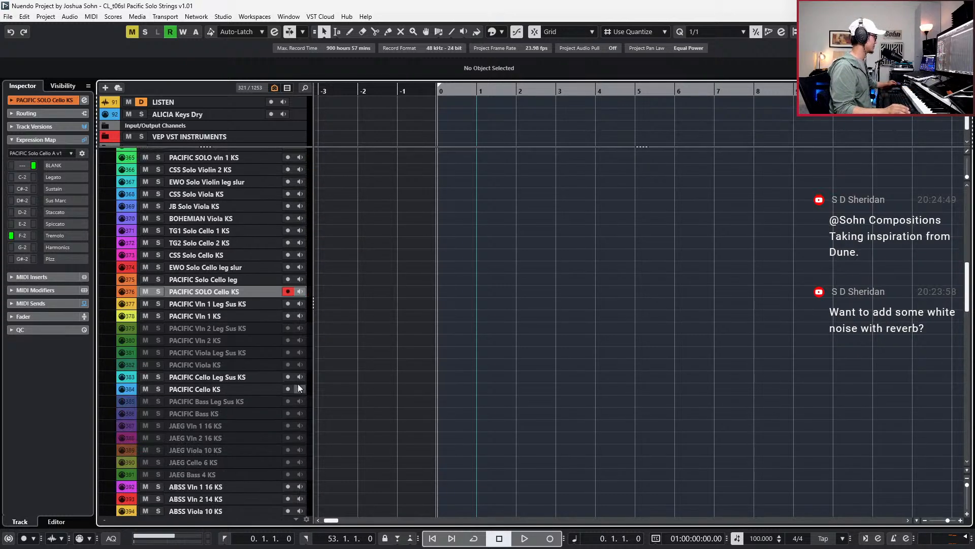
pyautogui.click(236, 386)
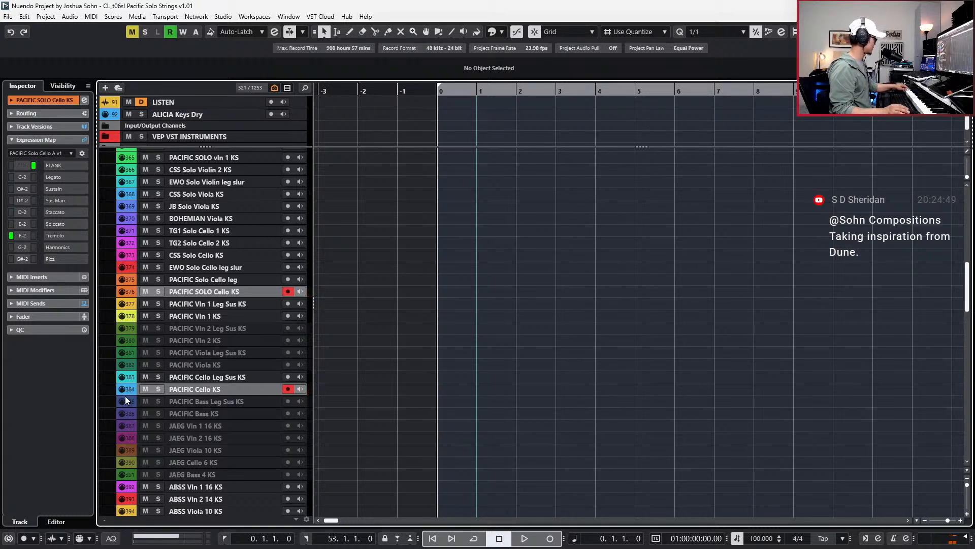
pyautogui.click(140, 389)
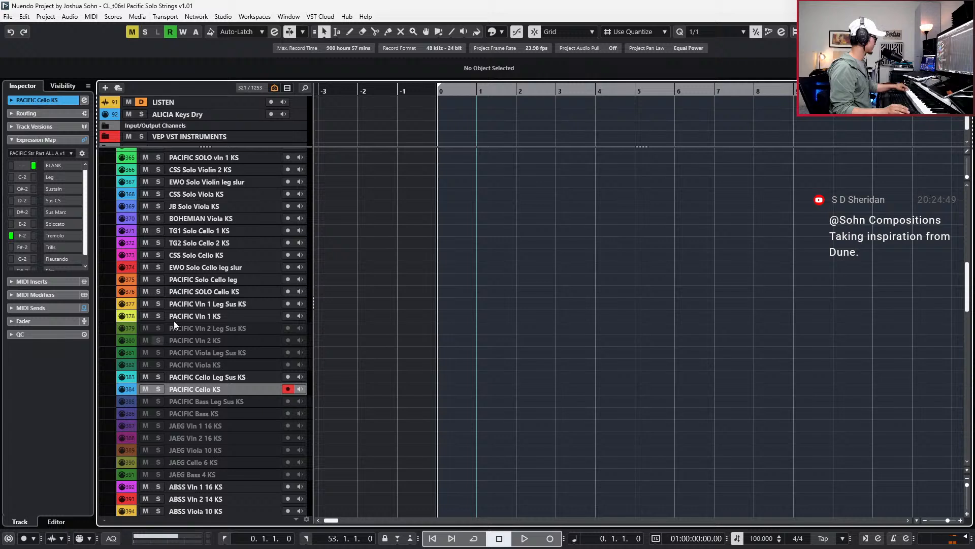
pyautogui.keyDown('ctrl'); pyautogui.click(196, 289); pyautogui.keyUp('ctrl')
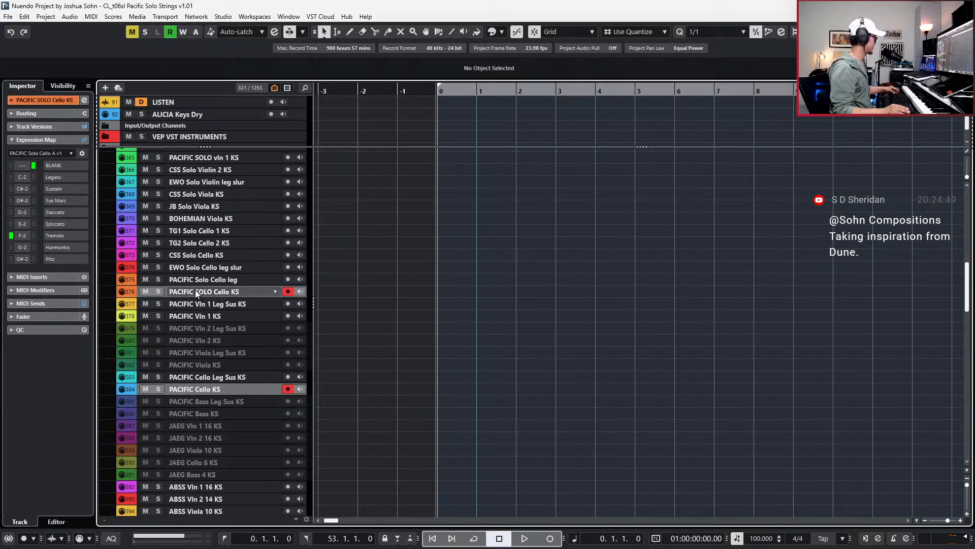
pyautogui.click(146, 389)
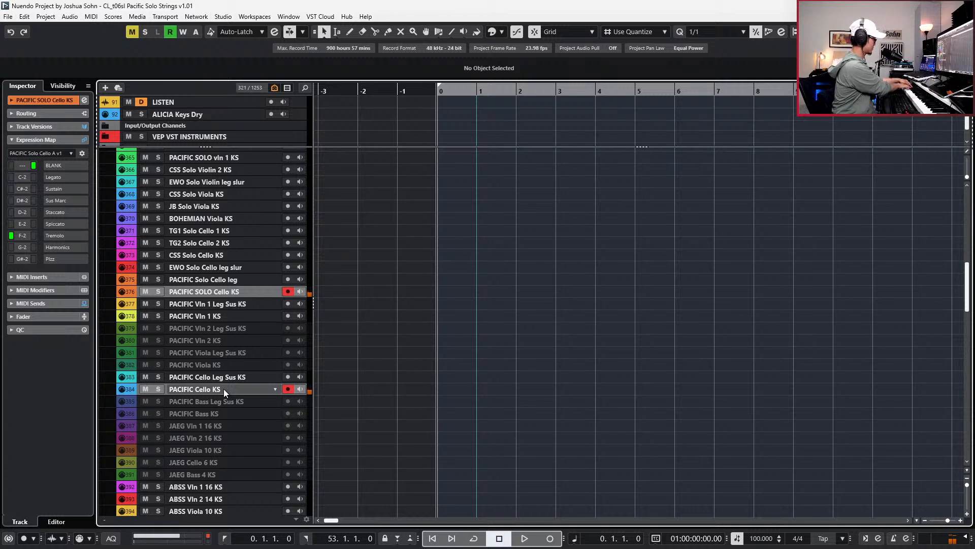
pyautogui.click(146, 389)
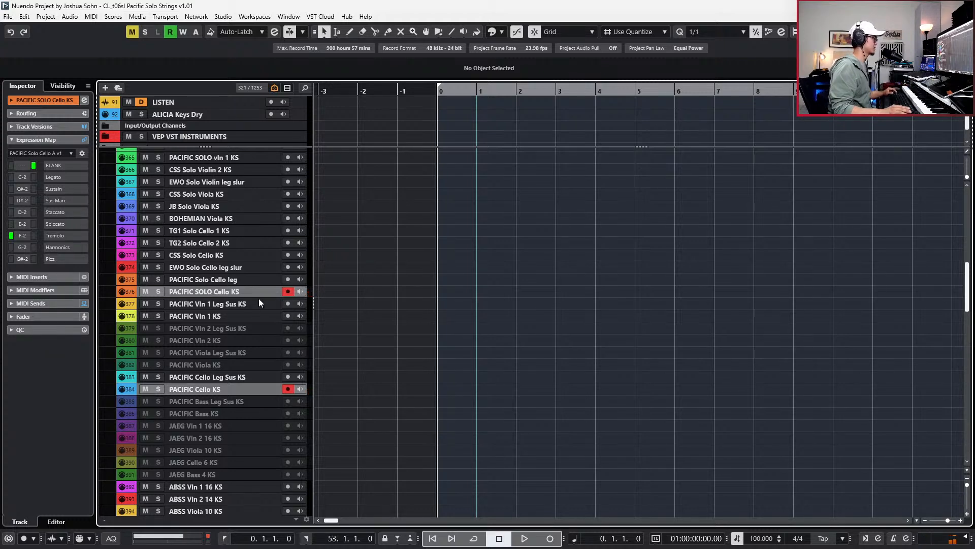
# Alternate between the PACIFIC Cello KS and PACIFIC SOLO Cello KS tracks to compare the ensemble and solo tremolo sounds.
pyautogui.click(228, 391)
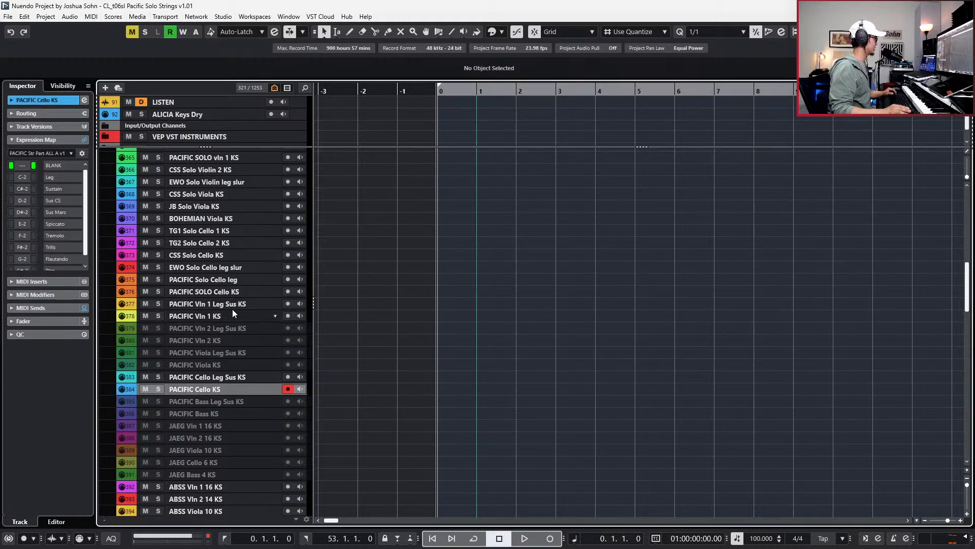
pyautogui.click(234, 293)
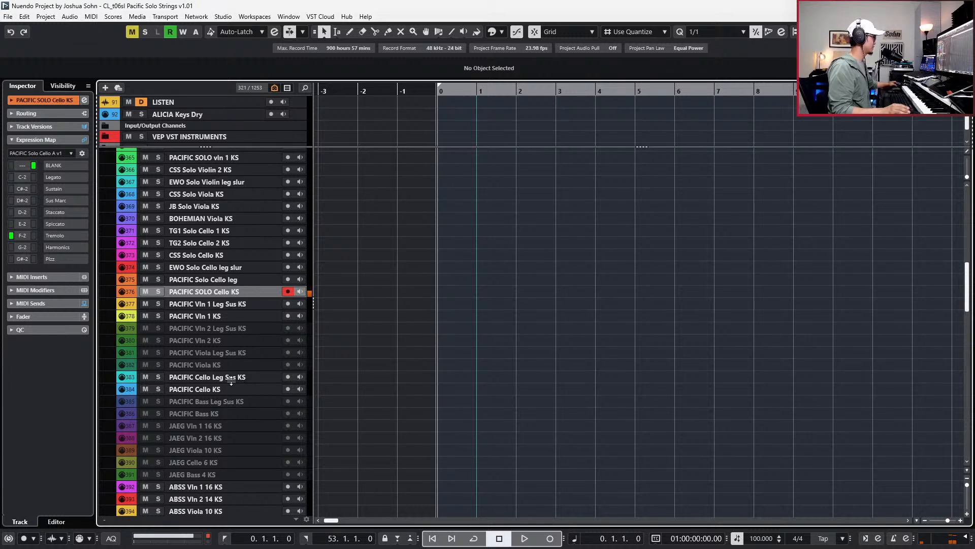
pyautogui.click(216, 389)
pyautogui.click(222, 291)
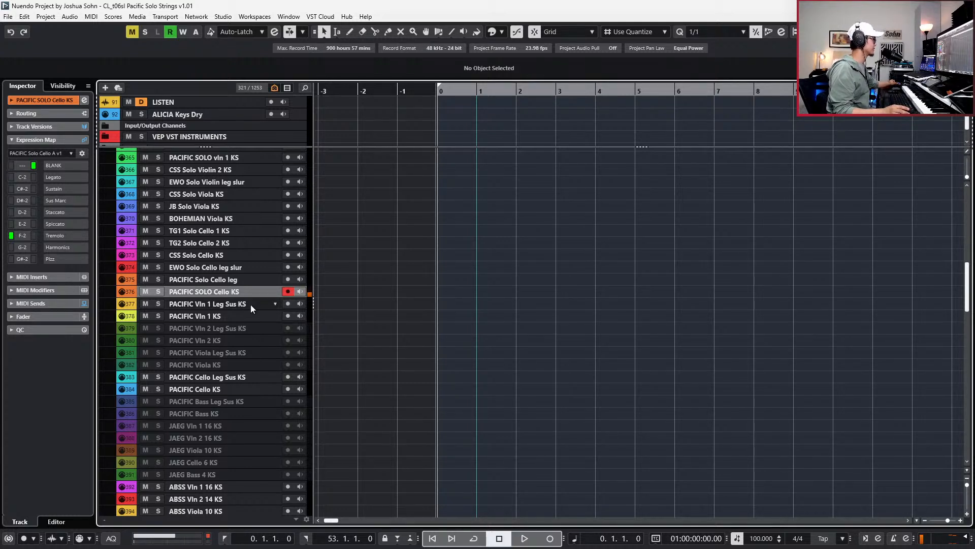
pyautogui.click(222, 390)
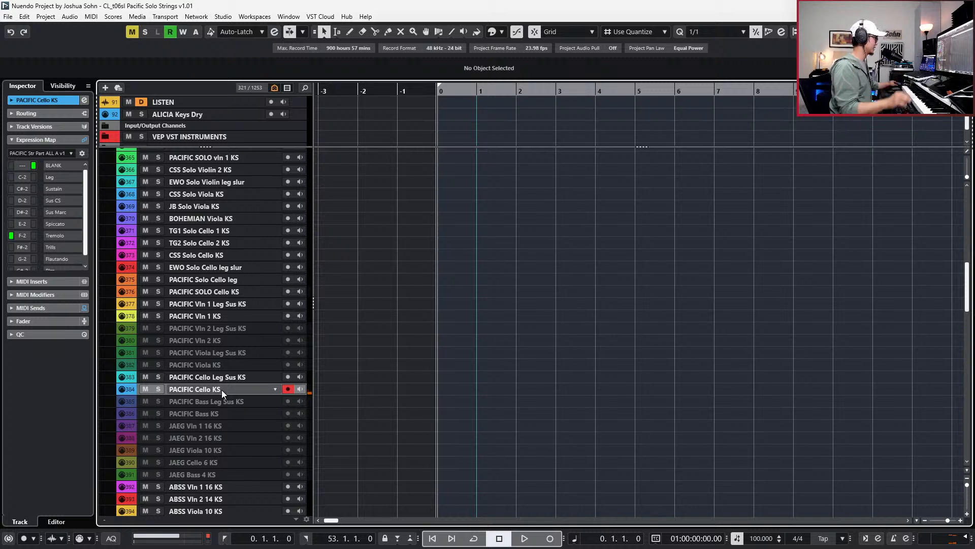
pyautogui.click(227, 290)
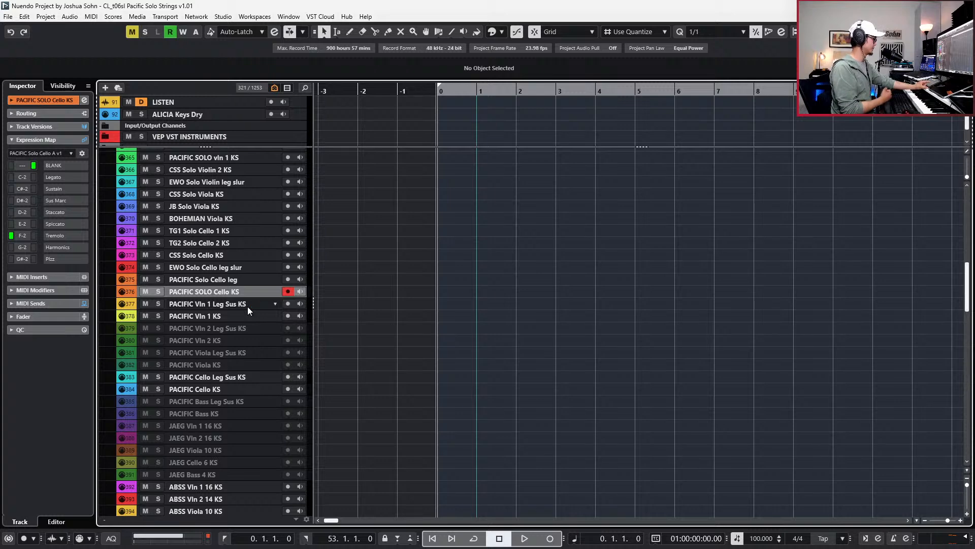
# Audition the TG1 Solo Cello 1 KS track against the Legato articulation of PACIFIC SOLO Cello KS.
pyautogui.scroll(5, 338, 281)
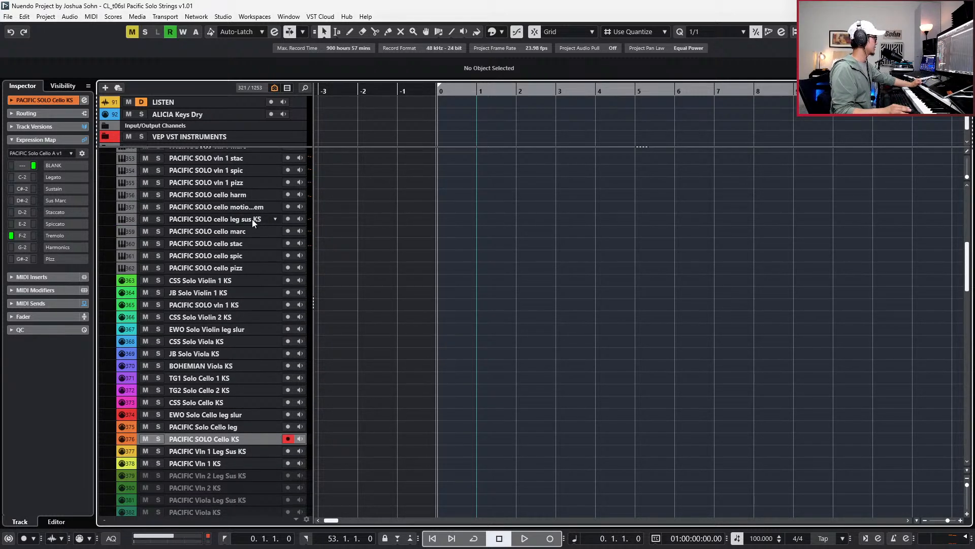
pyautogui.scroll(-3, 459, 385)
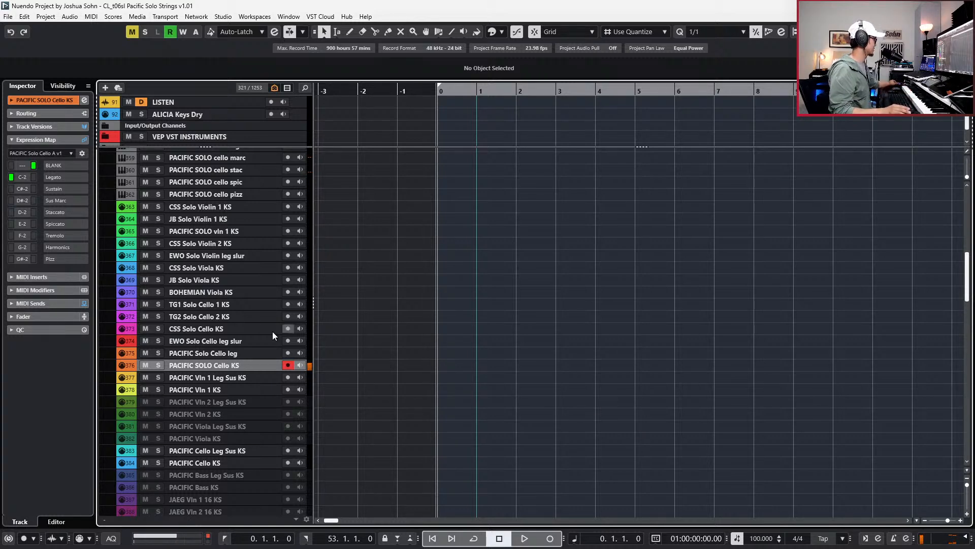
pyautogui.click(255, 305)
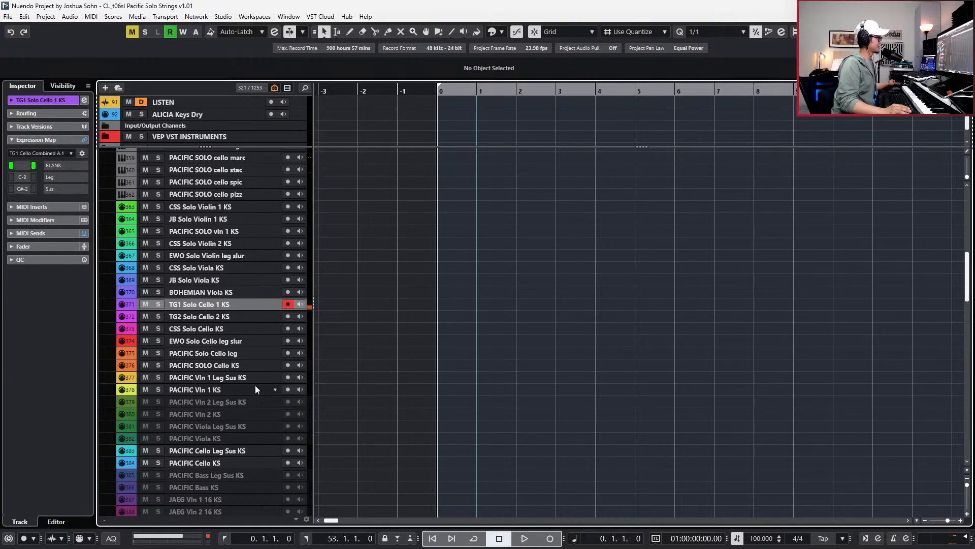
pyautogui.click(246, 355)
pyautogui.click(246, 366)
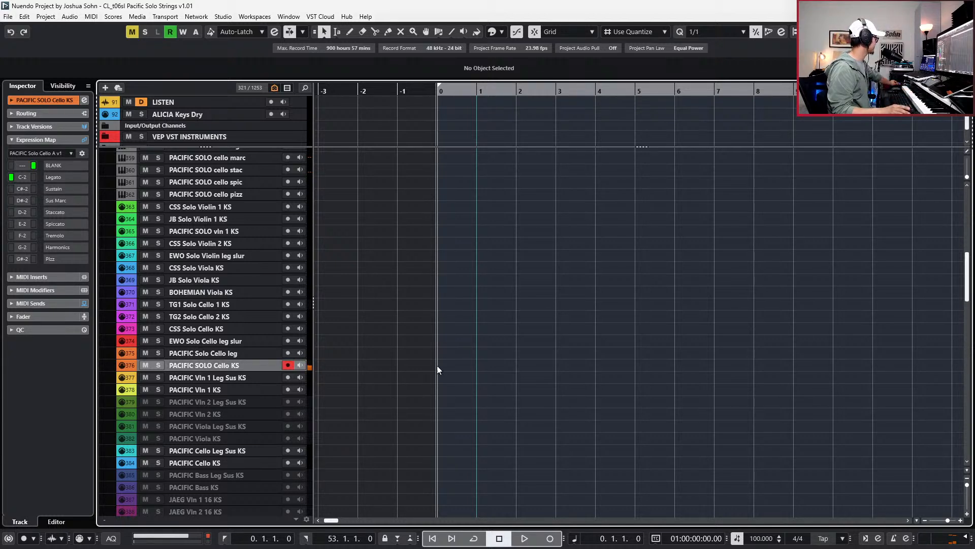
# Select the PACIFIC Vln 1 Leg Sus KS track briefly for comparison and return to PACIFIC SOLO Cello KS.
pyautogui.scroll(-3, 424, 393)
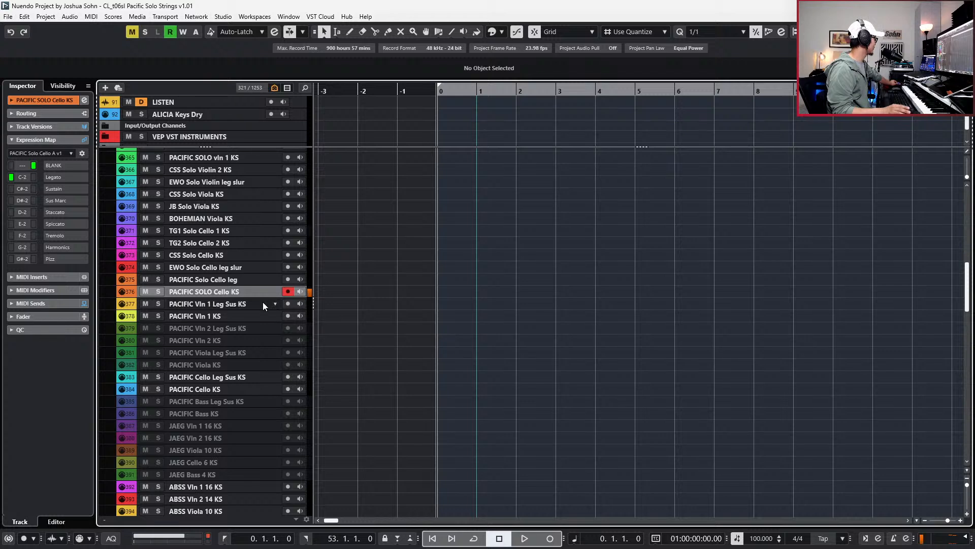
pyautogui.click(235, 305)
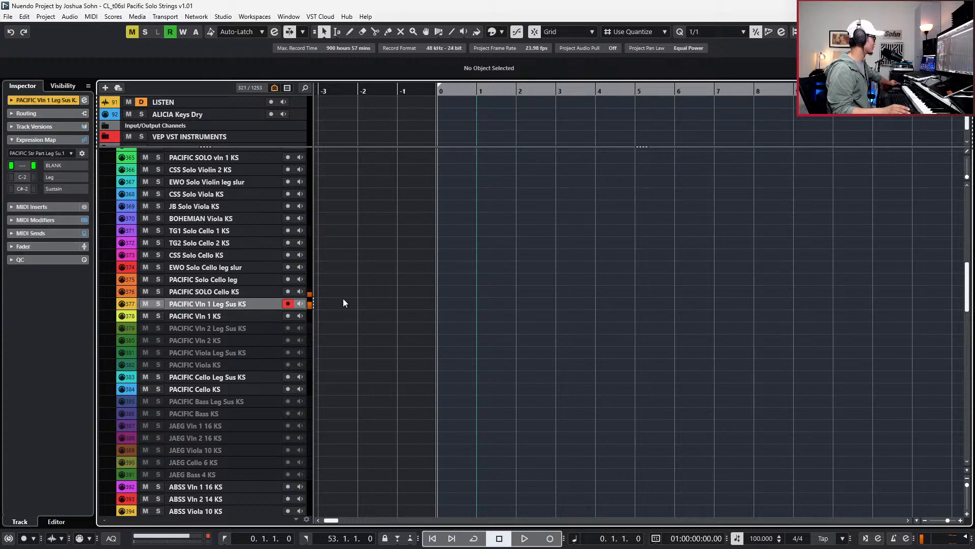
pyautogui.click(259, 295)
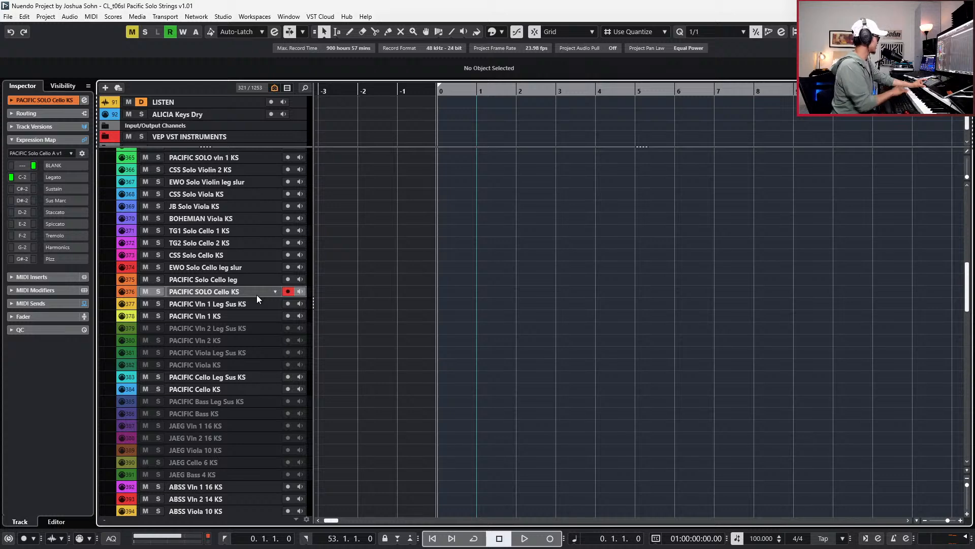
# Audition the Sus Marc and Staccato articulations on the PACIFIC SOLO Cello KS track while reviewing the individual solo articulation tracks.
pyautogui.scroll(6, 462, 306)
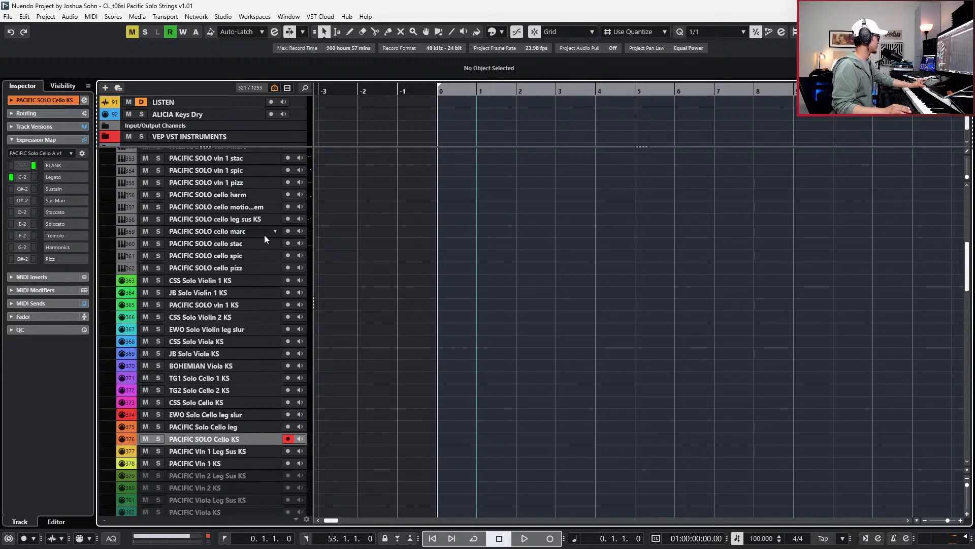
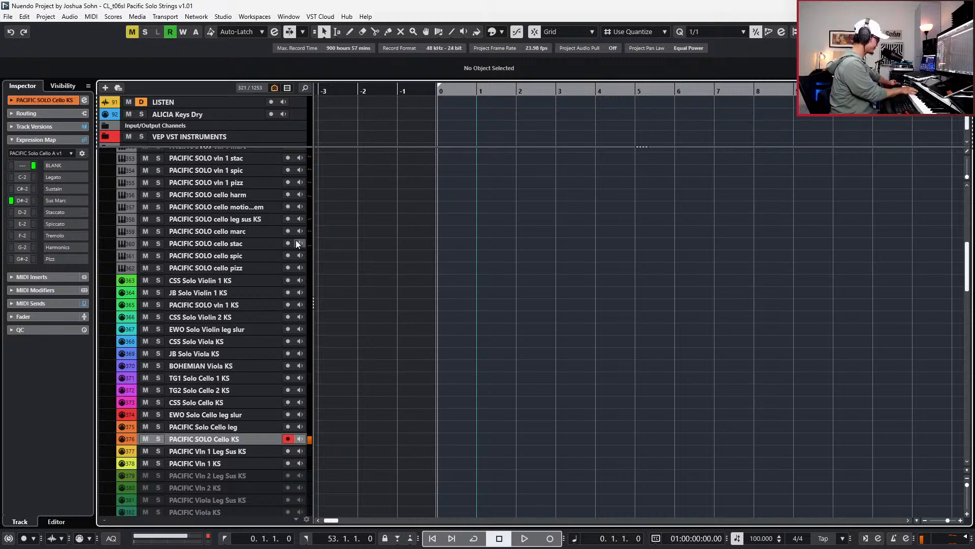
pyautogui.scroll(3, 341, 291)
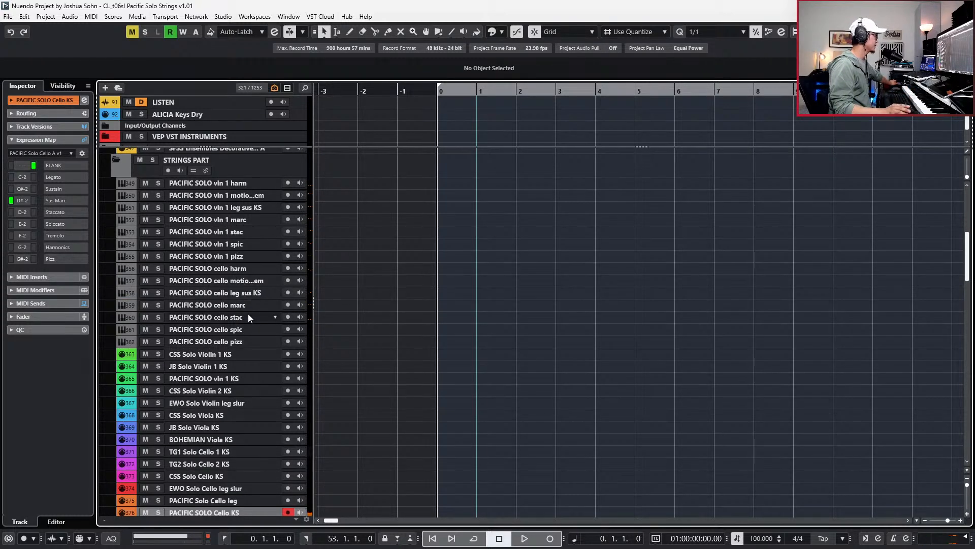
pyautogui.scroll(-3, 361, 374)
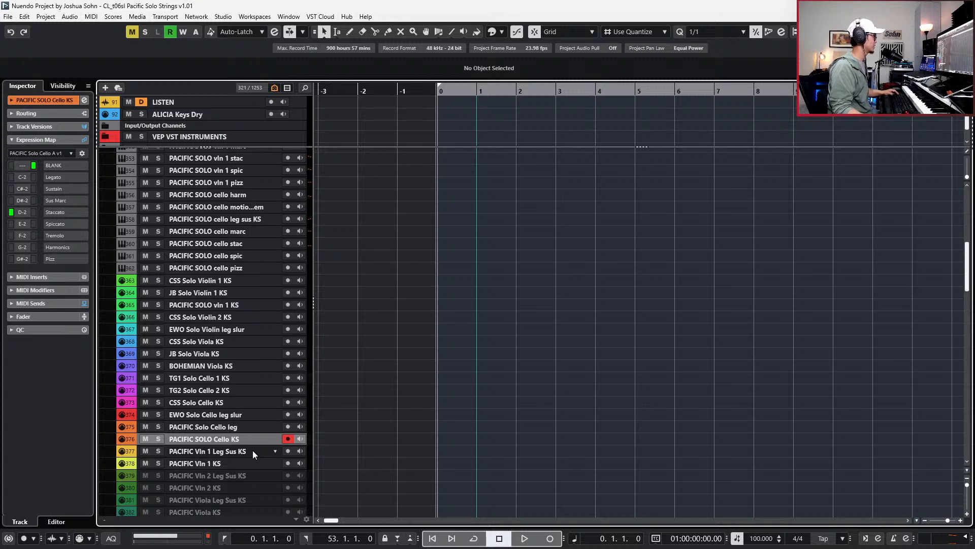
# In the PACIFIC SOLO cello stac Kontakt instance, set the CL mic to 2.0 and SC to -9.7, lower the AB mic slightly, and move the window clear of the track names.
pyautogui.click(207, 244)
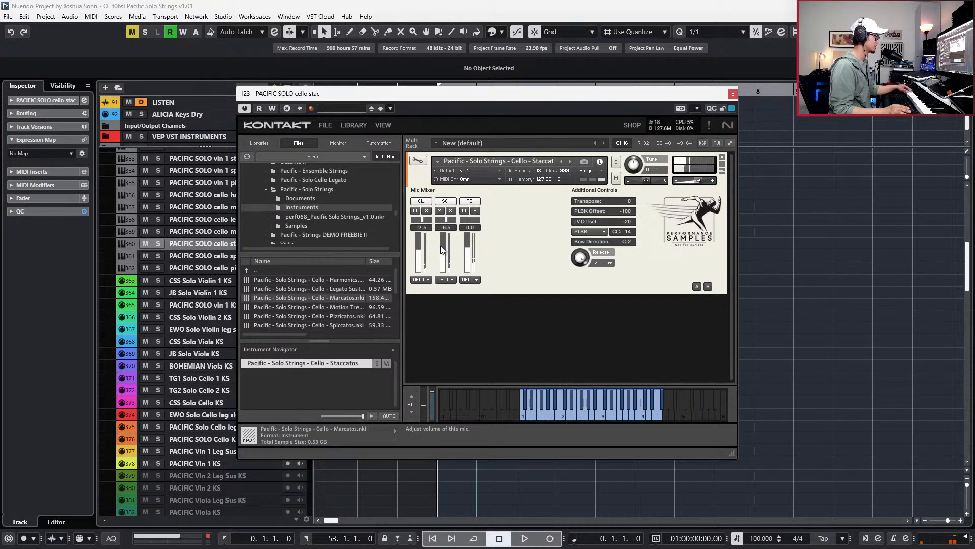
pyautogui.moveTo(419, 253); pyautogui.dragTo(419, 244)
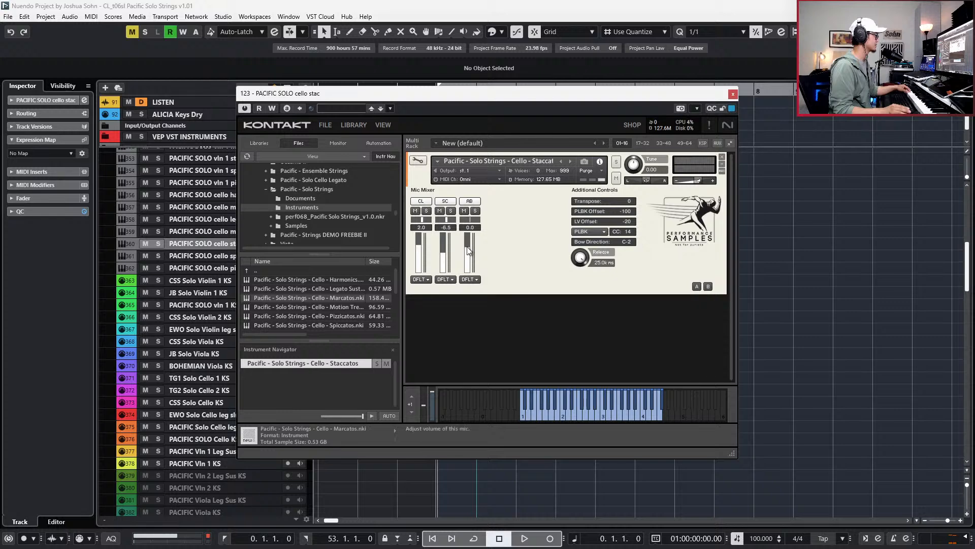
pyautogui.moveTo(469, 252); pyautogui.dragTo(448, 261)
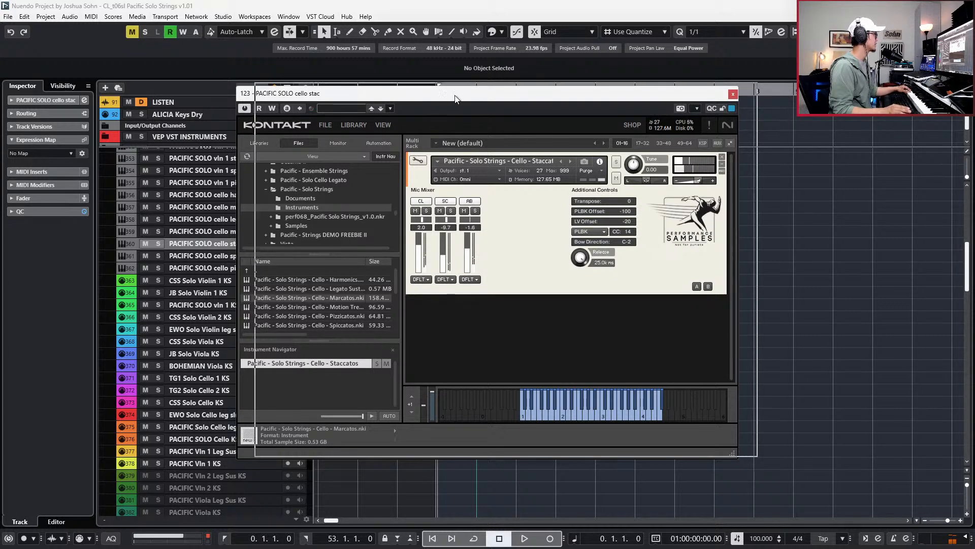
pyautogui.moveTo(355, 93); pyautogui.dragTo(452, 86)
# Compare the PACIFIC SOLO cello leg sus KS, marc and stac tracks, finishing on cello stac.
pyautogui.click(247, 220)
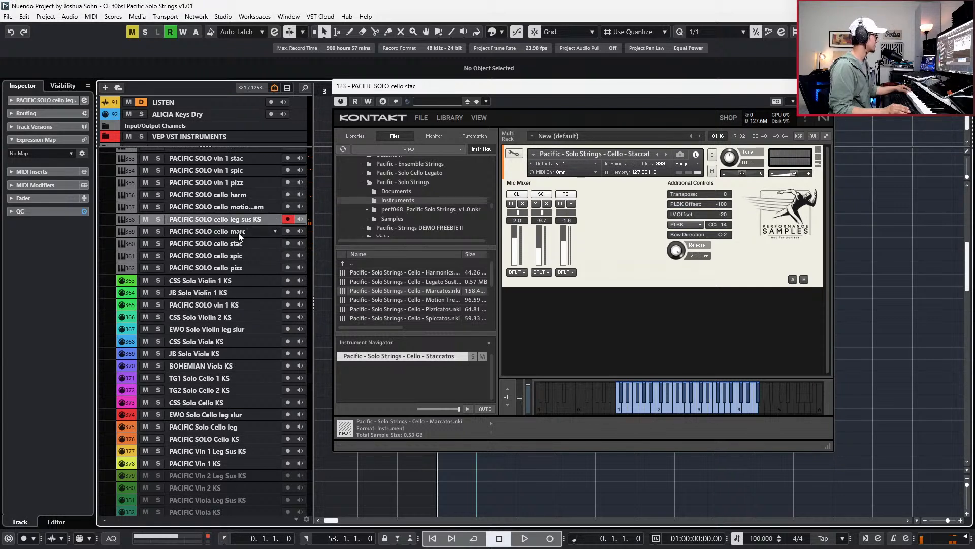
pyautogui.click(244, 242)
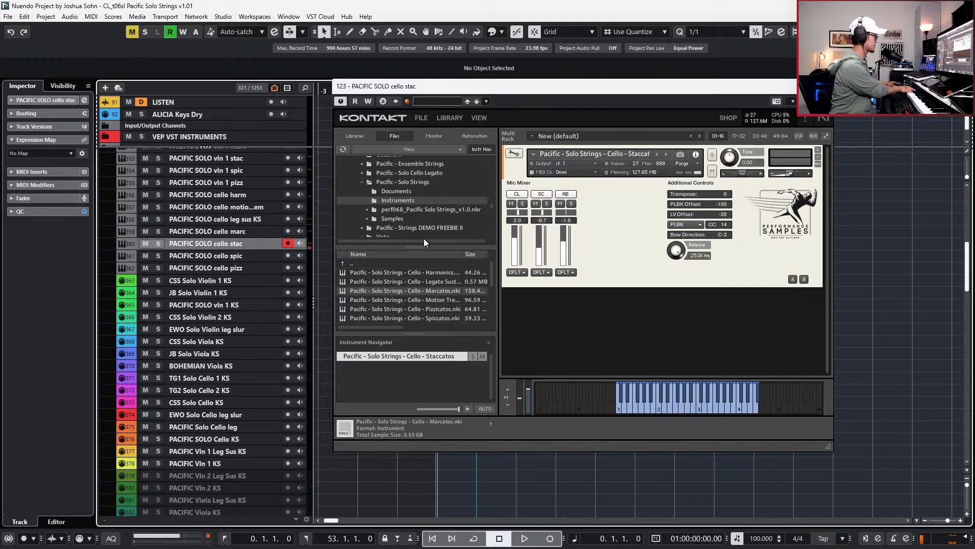
pyautogui.press('Up')
pyautogui.press('Up')
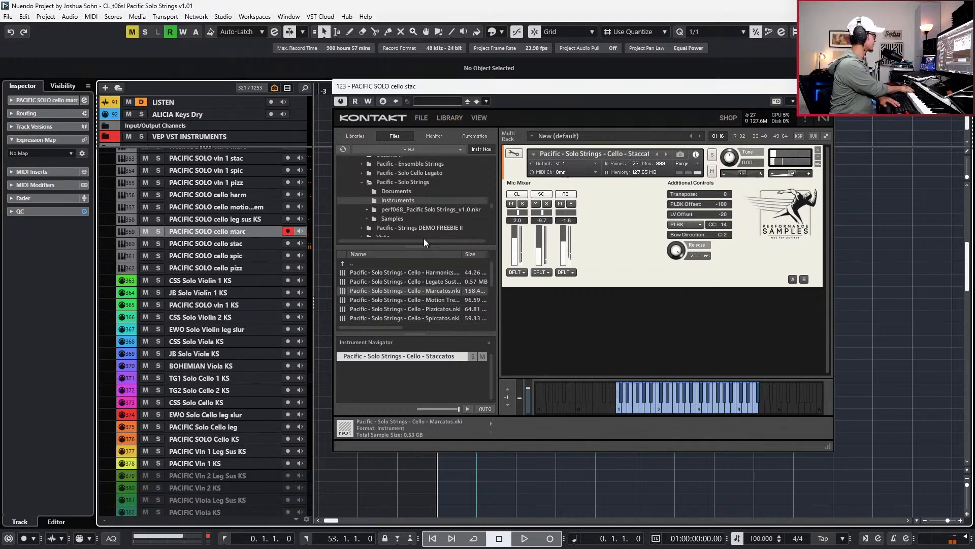
pyautogui.press('Down')
pyautogui.press('Down')
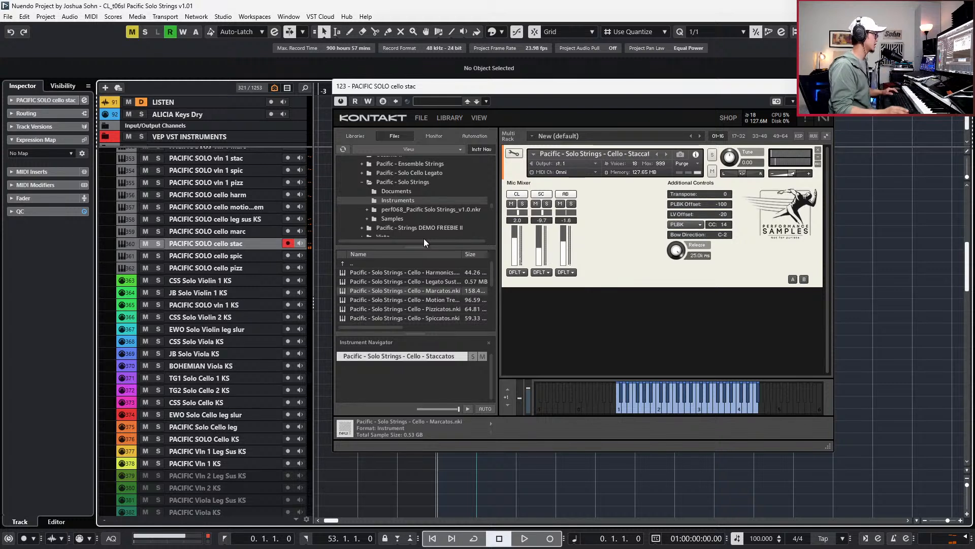
# Check the EWO Solo Violin leg slur track and reselect PACIFIC SOLO Cello KS with its expression map.
pyautogui.click(259, 331)
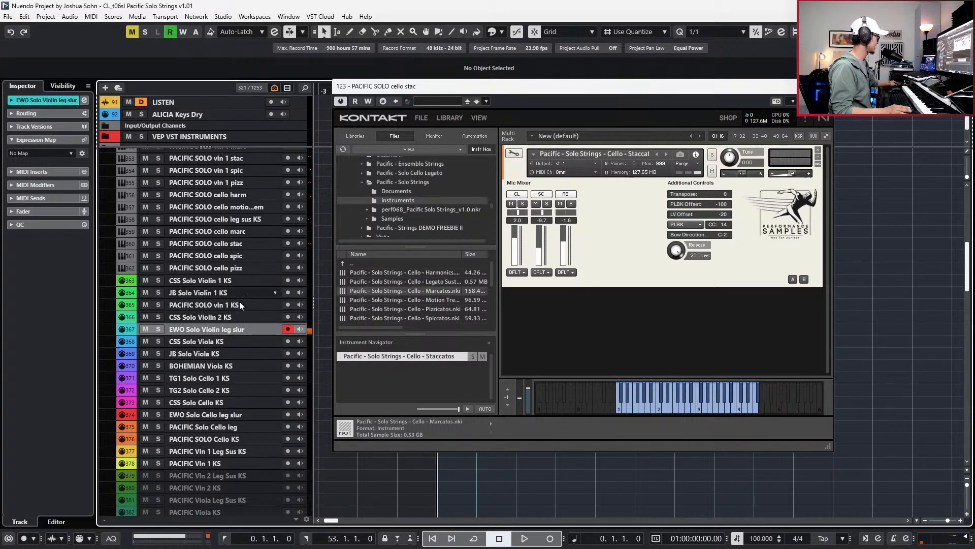
pyautogui.click(242, 427)
pyautogui.click(237, 440)
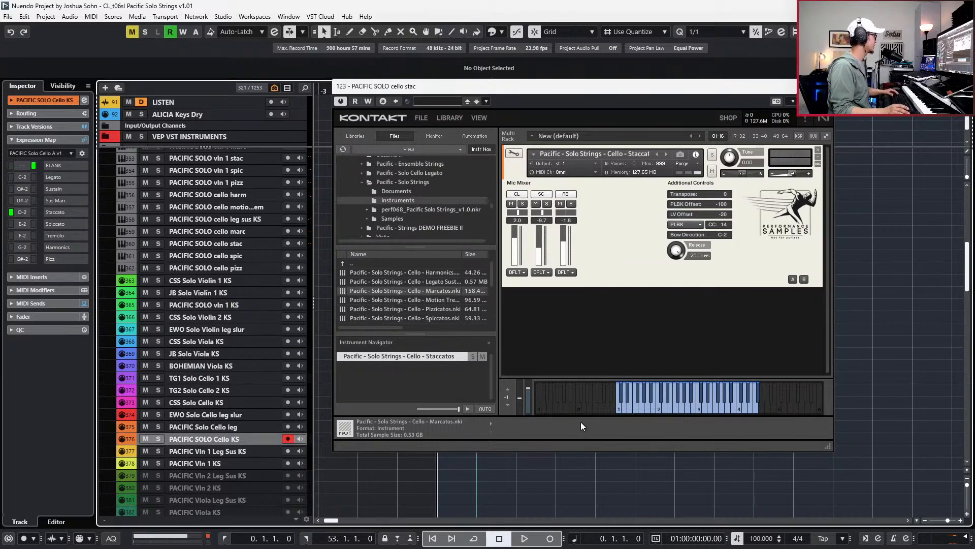
# Switch to Multiplicity, connect to the SC_SLAVE computer and show the PACIFIC SOLO vln 1 Kontakt setup in the 35 Vln 1 Solo instance.
pyautogui.hotkey('alt', 'Tab')
pyautogui.hotkey('alt', 'Tab')
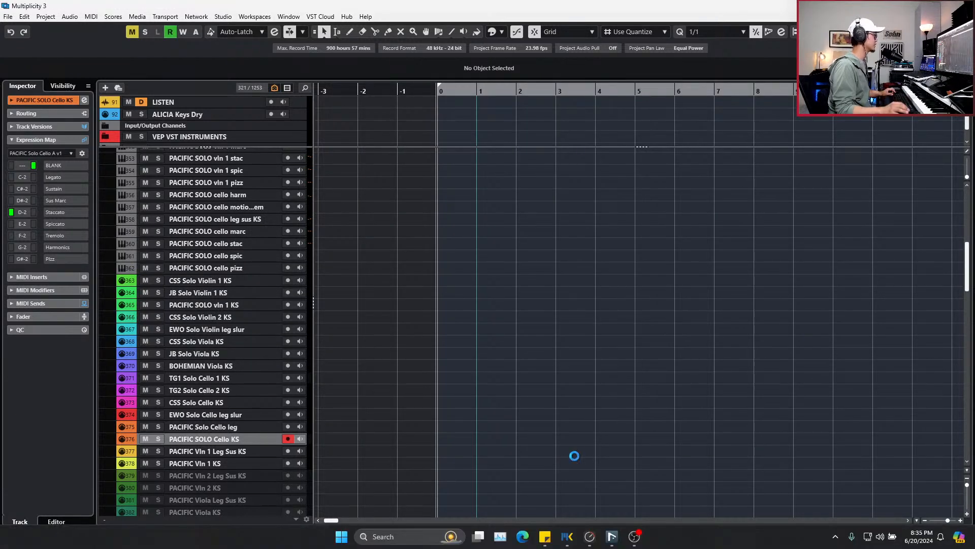
pyautogui.hotkey('alt', 'Tab')
pyautogui.click(457, 331)
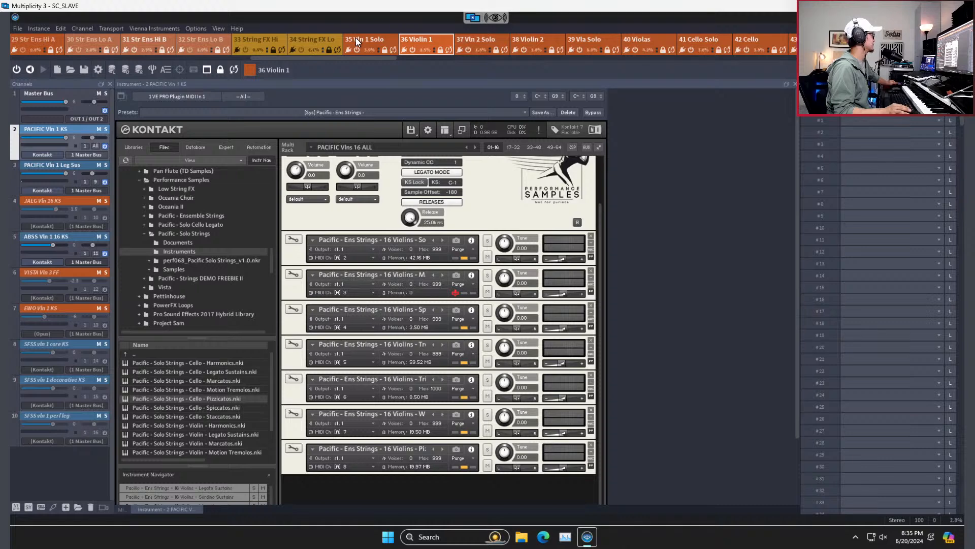
pyautogui.click(916, 6)
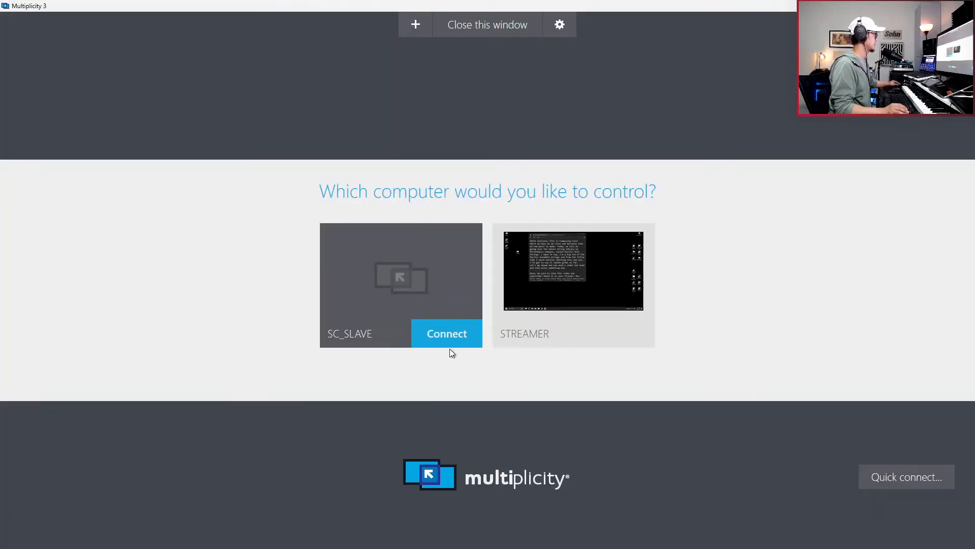
pyautogui.click(450, 344)
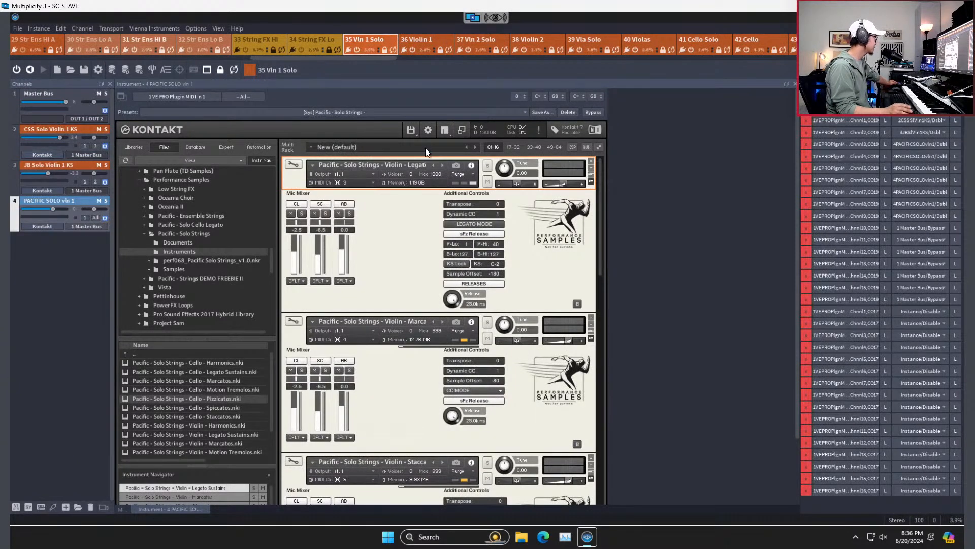
# Rebalance the Violin Staccatos mics in 35 Vln 1 Solo to CL 0.0 and SC -6.8, checking Nuendo's cello stac mix for reference.
pyautogui.moveTo(599, 212); pyautogui.dragTo(558, 274)
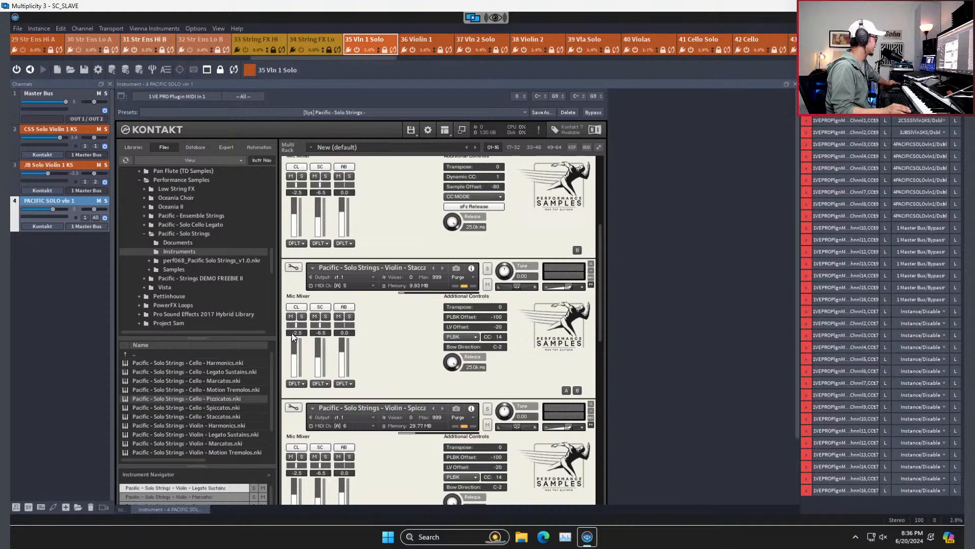
pyautogui.click(293, 357)
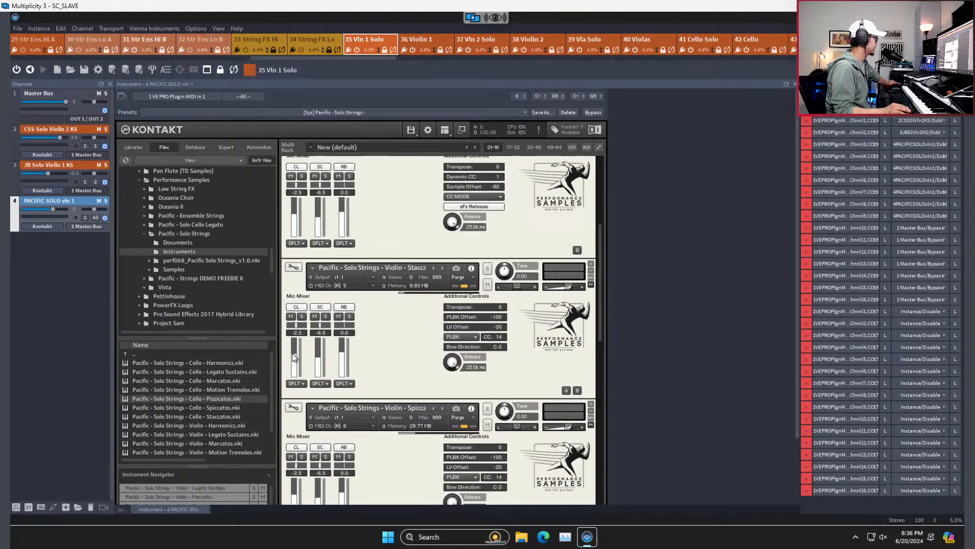
pyautogui.moveTo(292, 352); pyautogui.dragTo(293, 348)
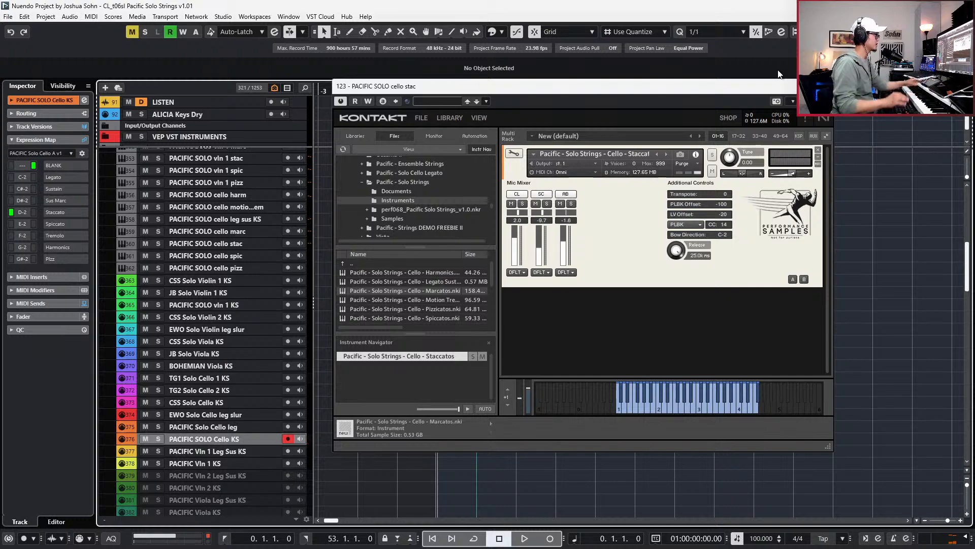
pyautogui.click(823, 86)
pyautogui.hotkey('alt', 'Tab')
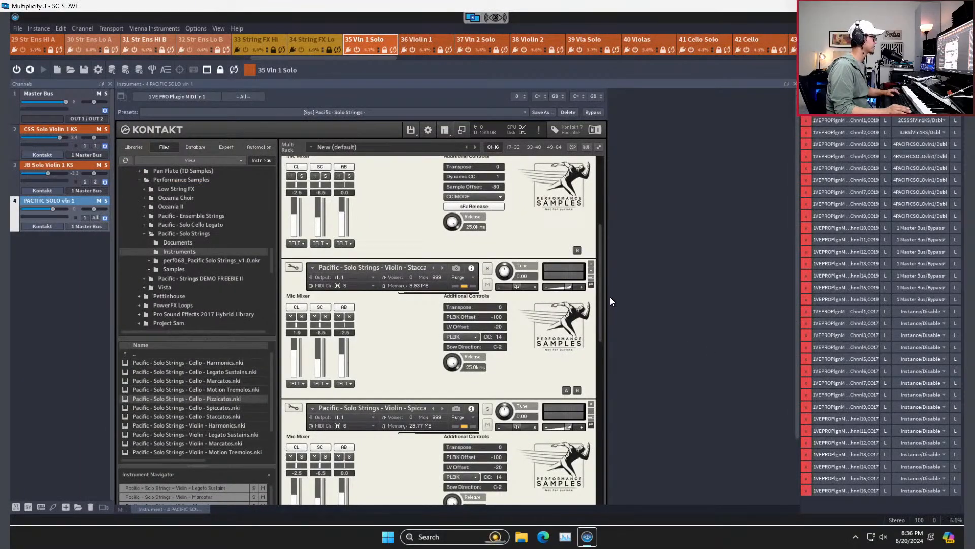
pyautogui.scroll(-1, 589, 312)
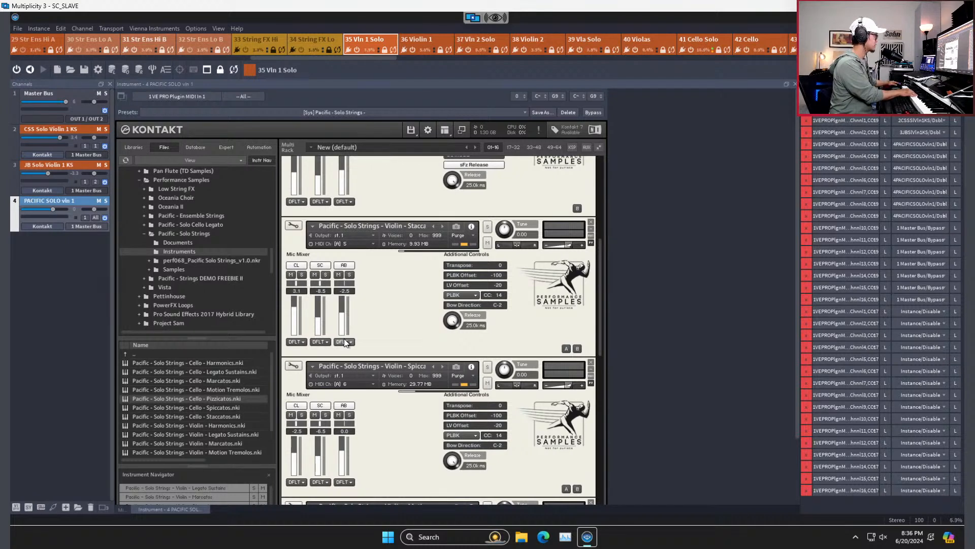
pyautogui.scroll(-1, 319, 322)
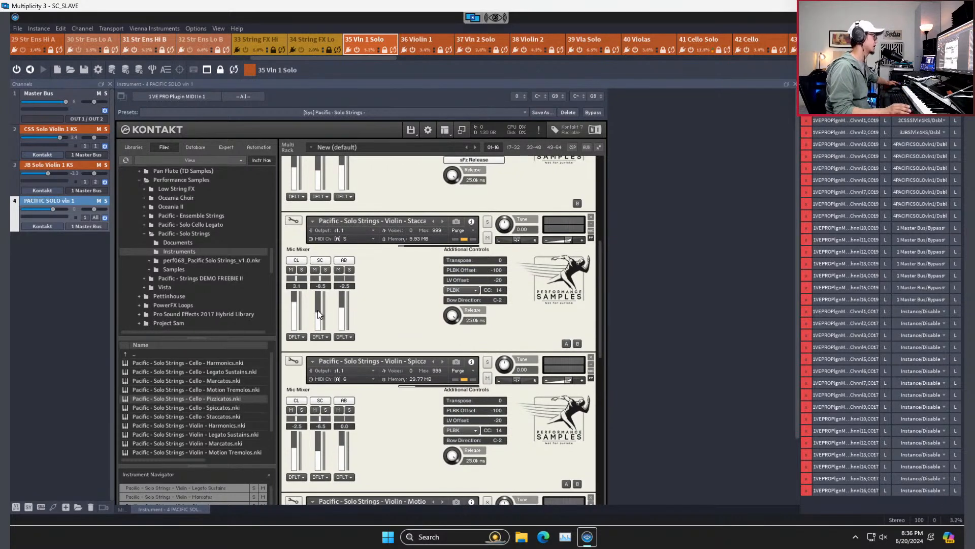
pyautogui.moveTo(293, 303); pyautogui.dragTo(295, 308)
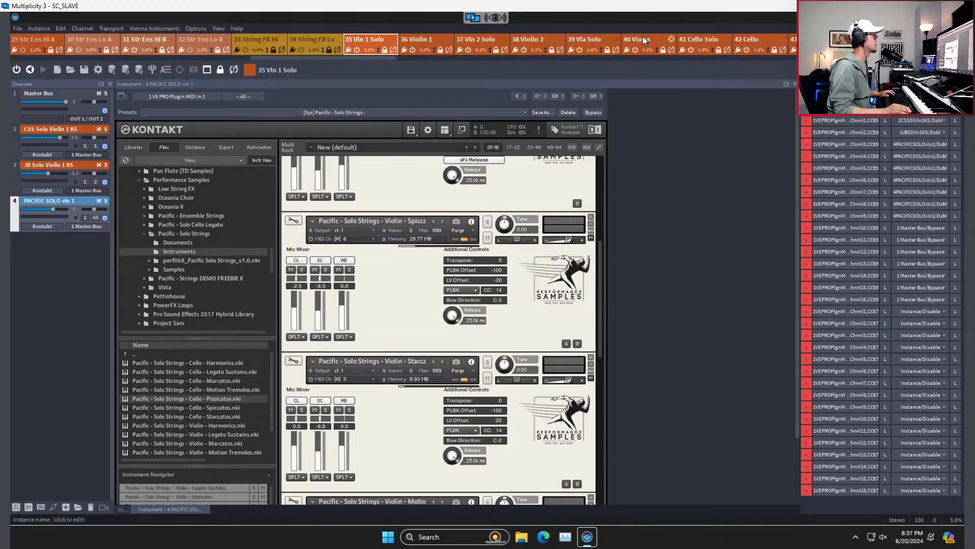
# In the 41 Cello Solo instance, set the Cello Staccatos mics to CL 4.5, SC -7.1 and AB -0.8.
pyautogui.click(707, 40)
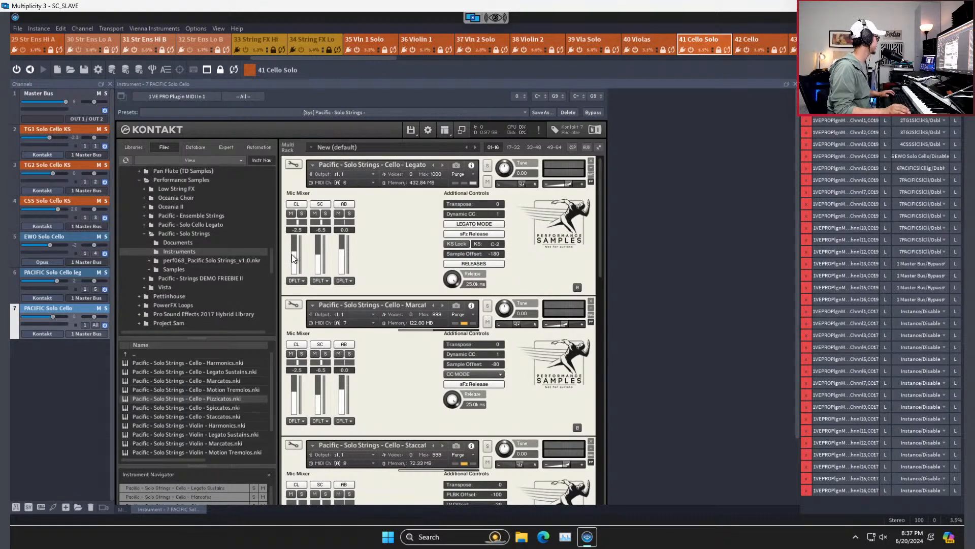
pyautogui.moveTo(601, 285); pyautogui.dragTo(597, 362)
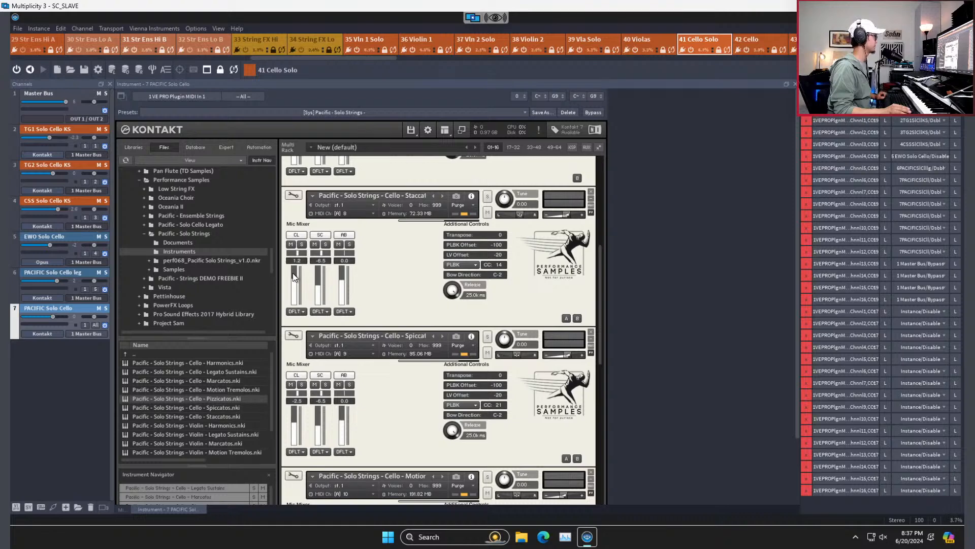
pyautogui.scroll(3, 293, 272)
pyautogui.scroll(-1, 317, 282)
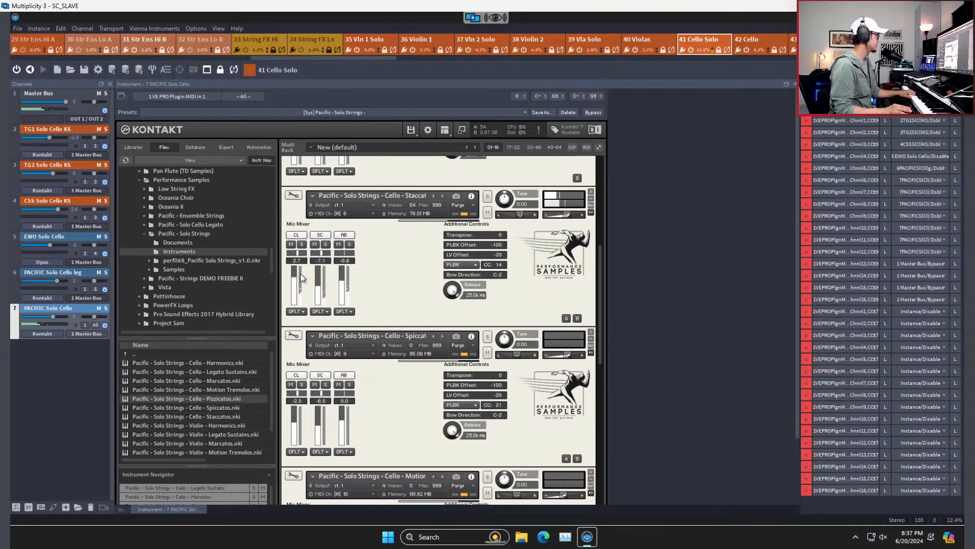
pyautogui.moveTo(294, 277); pyautogui.dragTo(294, 273)
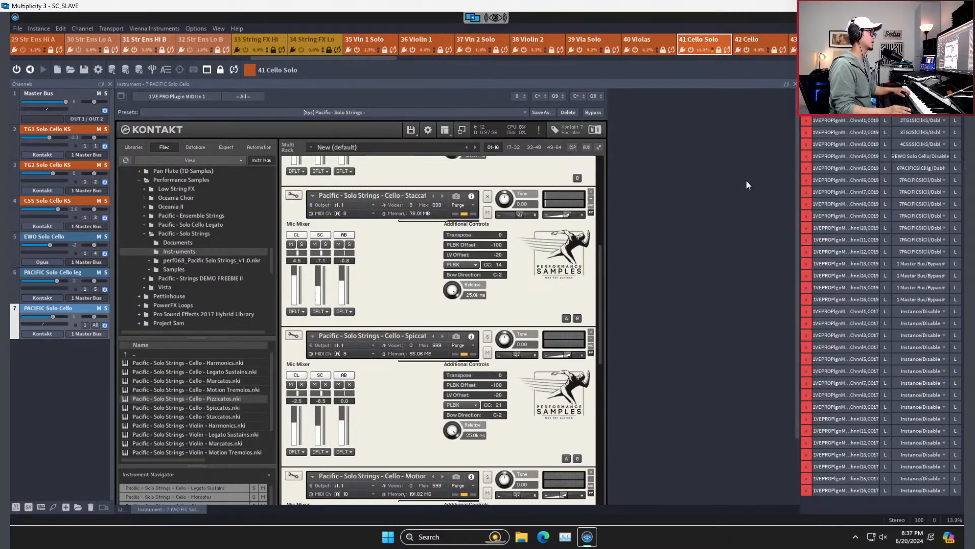
# Switch to Nuendo, close the cello stac instance, and audition PACIFIC SOLO Cello KS layered with PACIFIC Cello KS before selecting only the solo track.
pyautogui.click(513, 19)
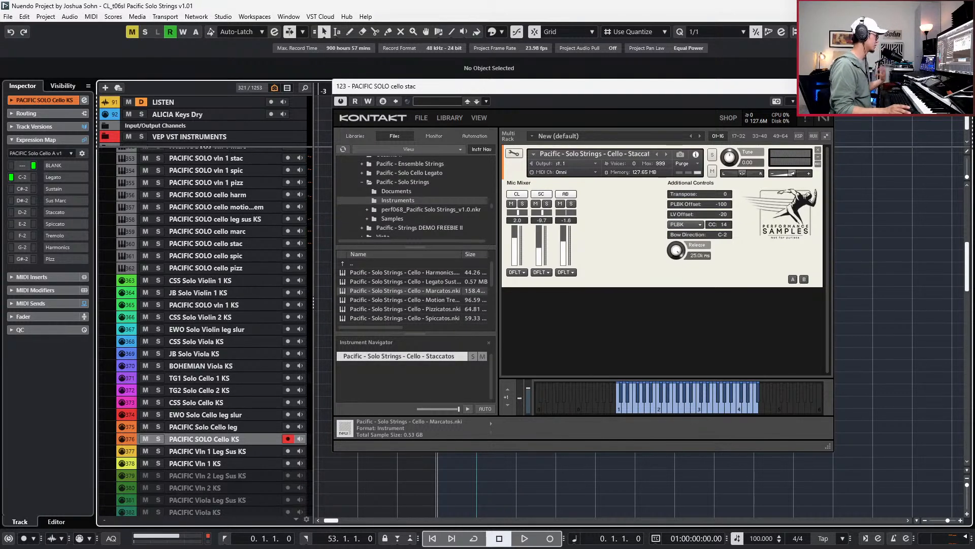
pyautogui.hotkey('ctrl', 'w')
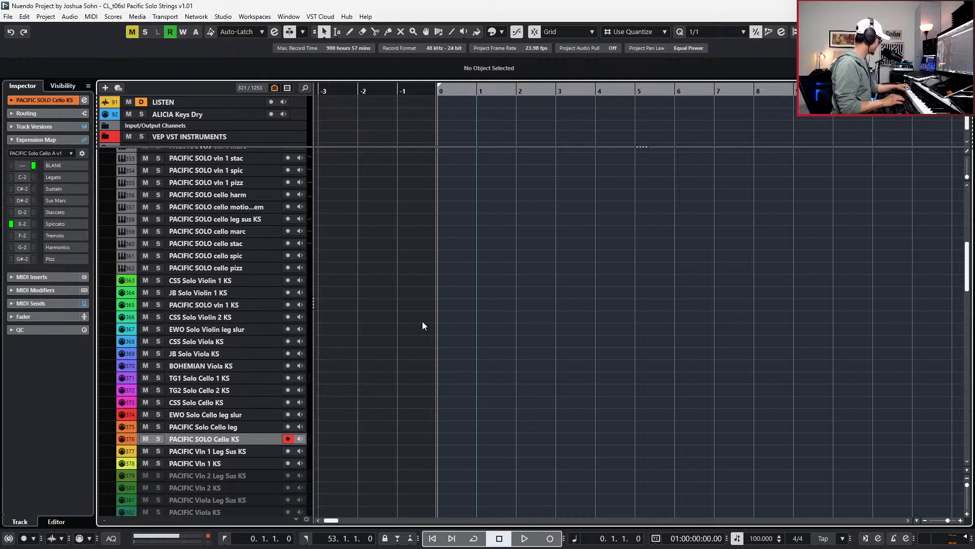
pyautogui.scroll(-4, 422, 321)
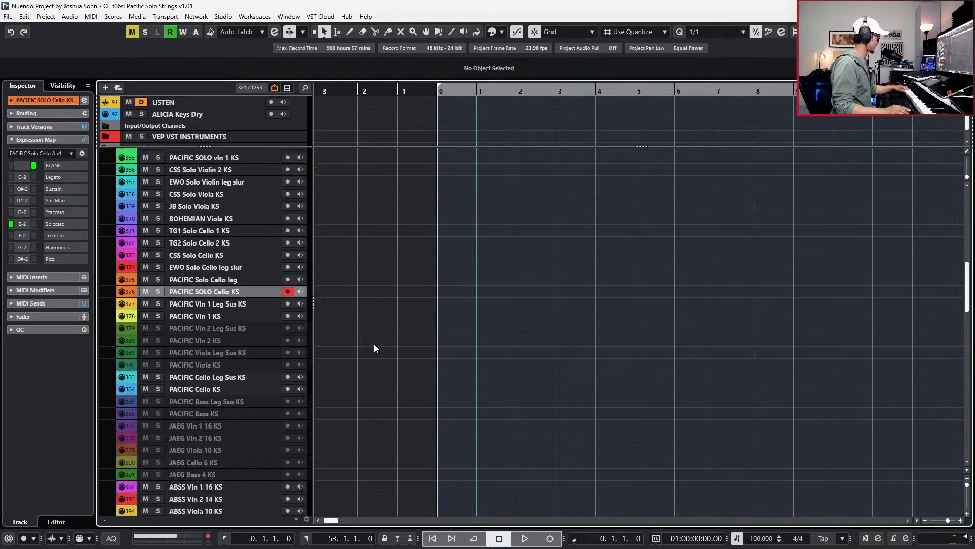
pyautogui.keyDown('ctrl'); pyautogui.click(242, 392); pyautogui.keyUp('ctrl')
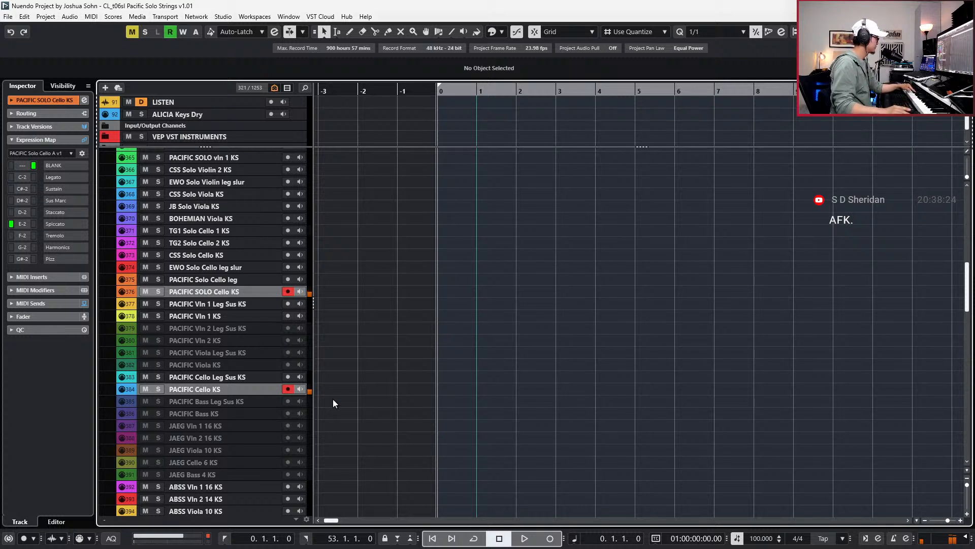
pyautogui.click(225, 292)
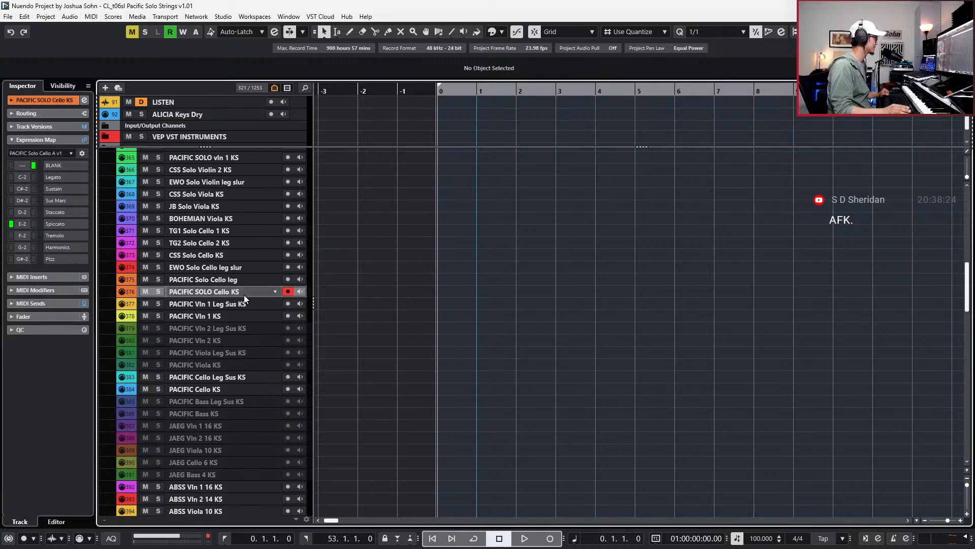
# Select the PACIFIC SOLO cello pizz track and check its channel EQ and reverb send.
pyautogui.scroll(4, 370, 291)
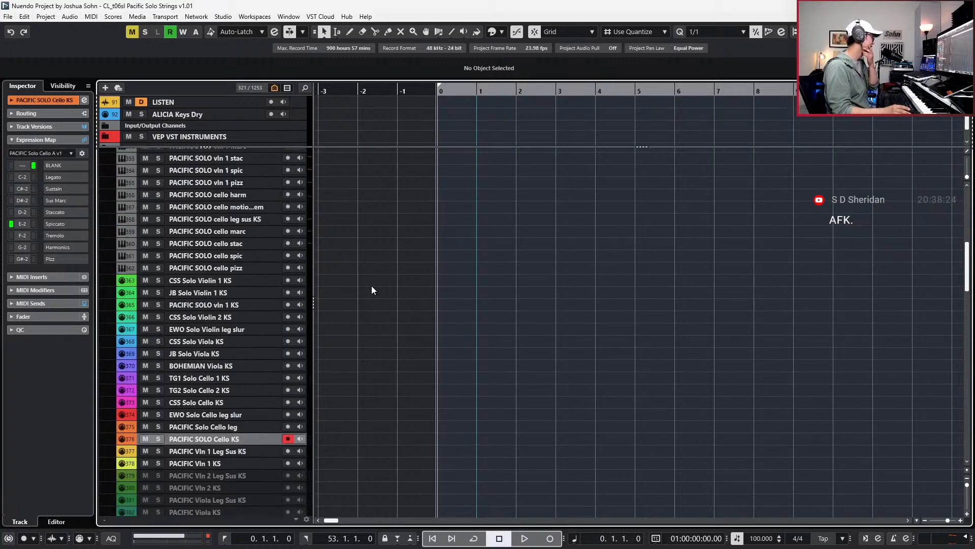
pyautogui.click(256, 269)
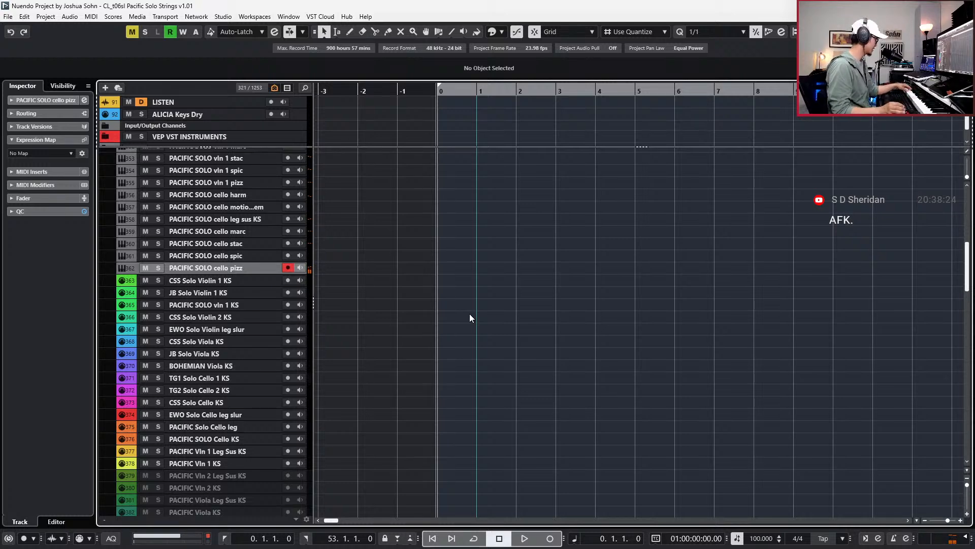
pyautogui.press('e')
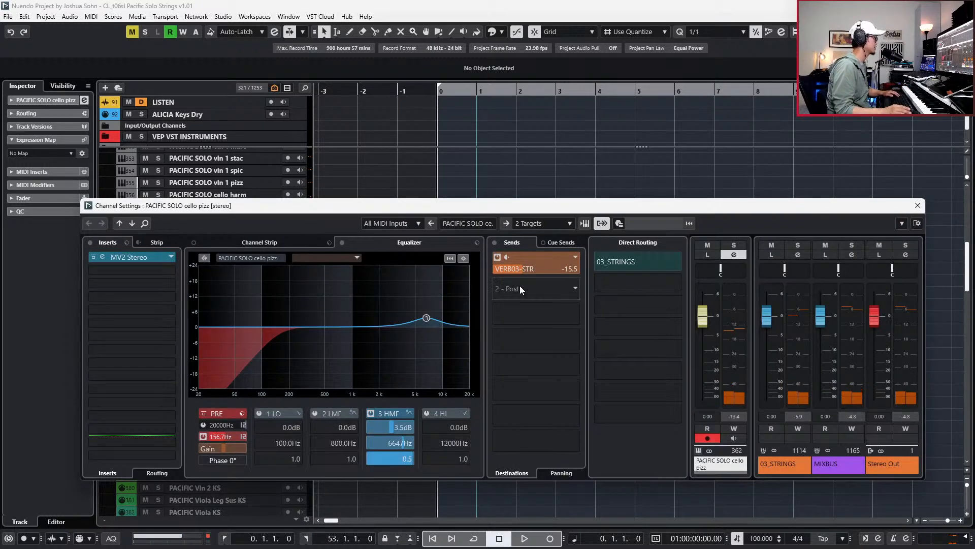
pyautogui.press('e')
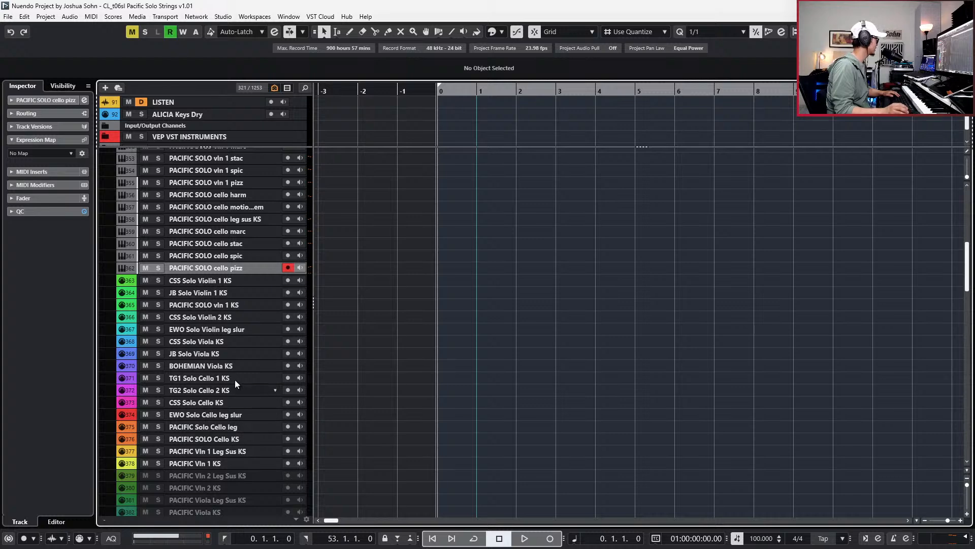
# In the channel settings for PACIFIC SOLO Cello KS, compare the VERB03-STR send on and off, leave it off and close the settings.
pyautogui.click(213, 426)
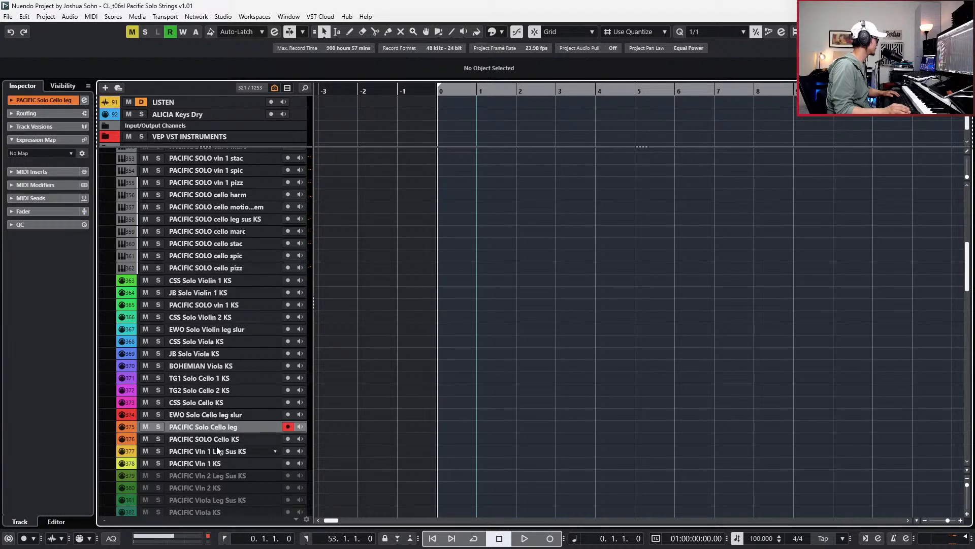
pyautogui.click(215, 439)
pyautogui.press('e')
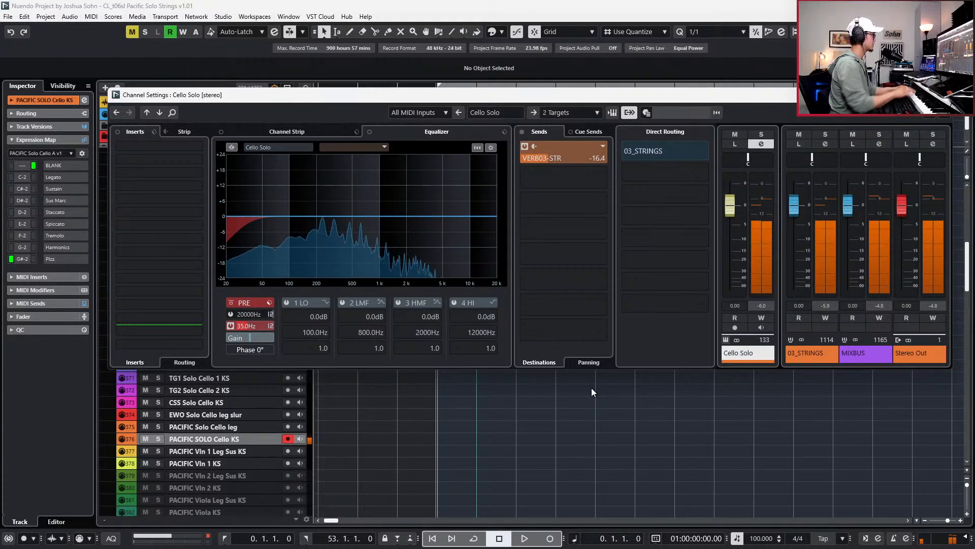
pyautogui.click(529, 148)
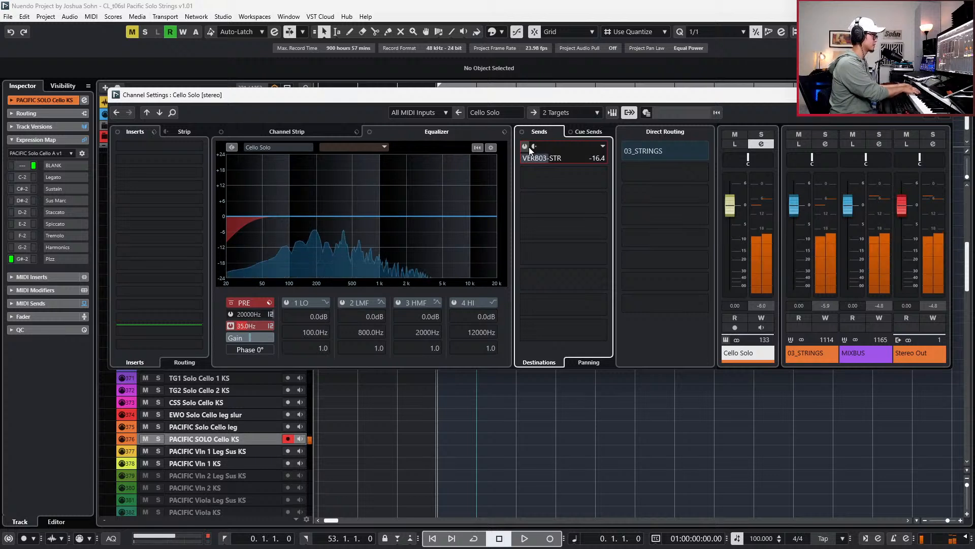
pyautogui.click(527, 148)
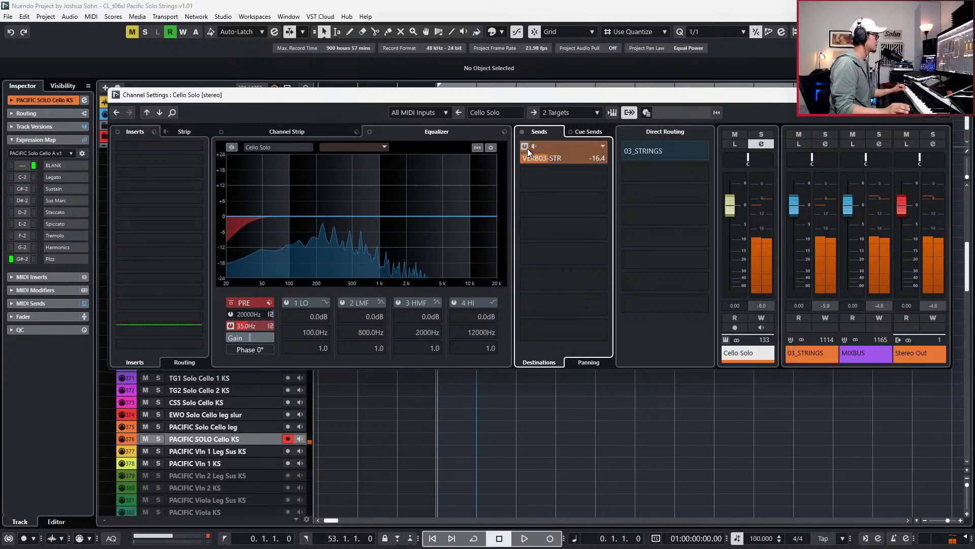
pyautogui.click(525, 147)
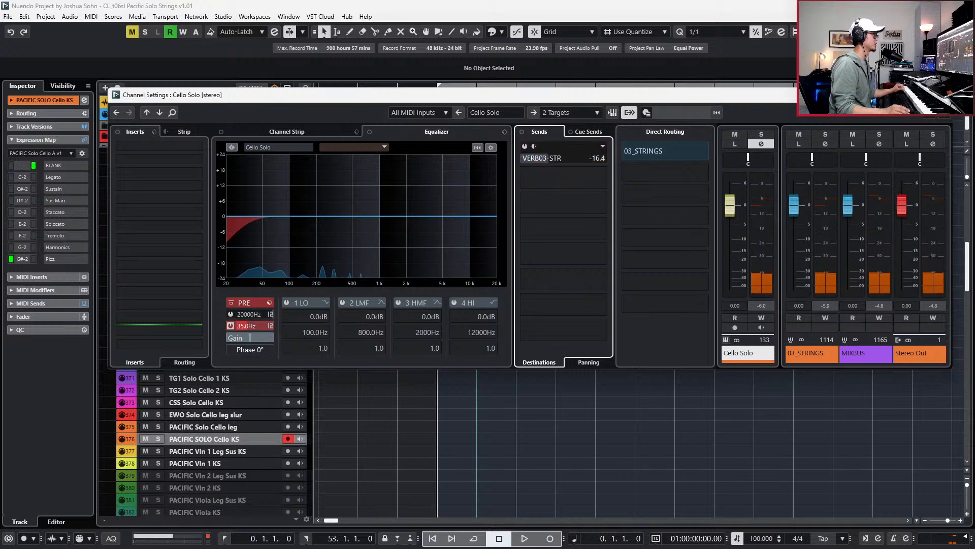
pyautogui.hotkey('ctrl', 'w')
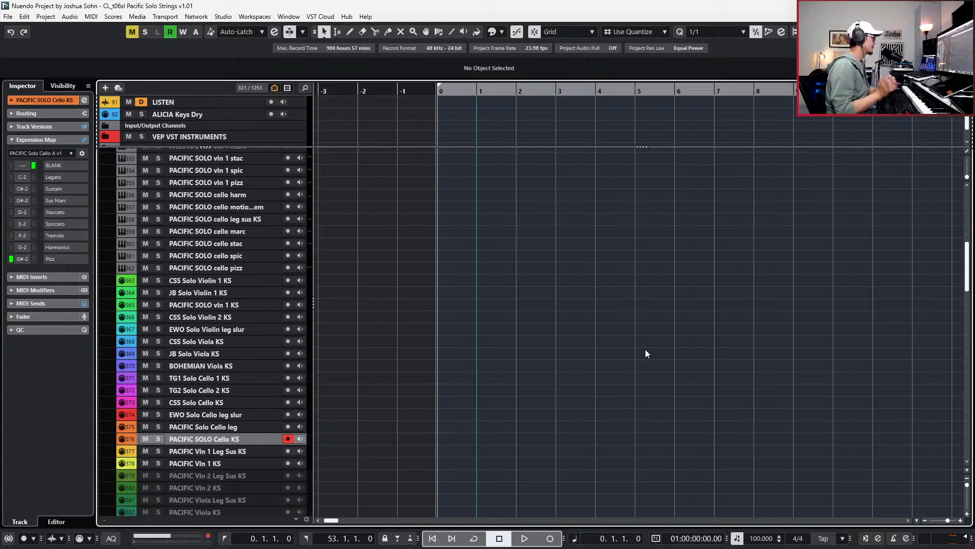
# Disable all the PACIFIC SOLO instrument tracks from vln 1 harm through cello pizz.
pyautogui.scroll(3, 574, 350)
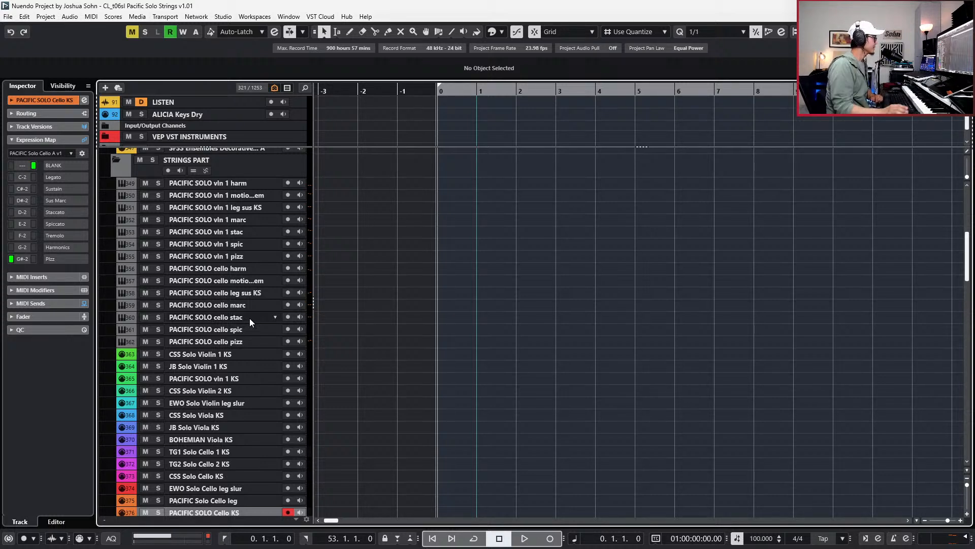
pyautogui.click(252, 339)
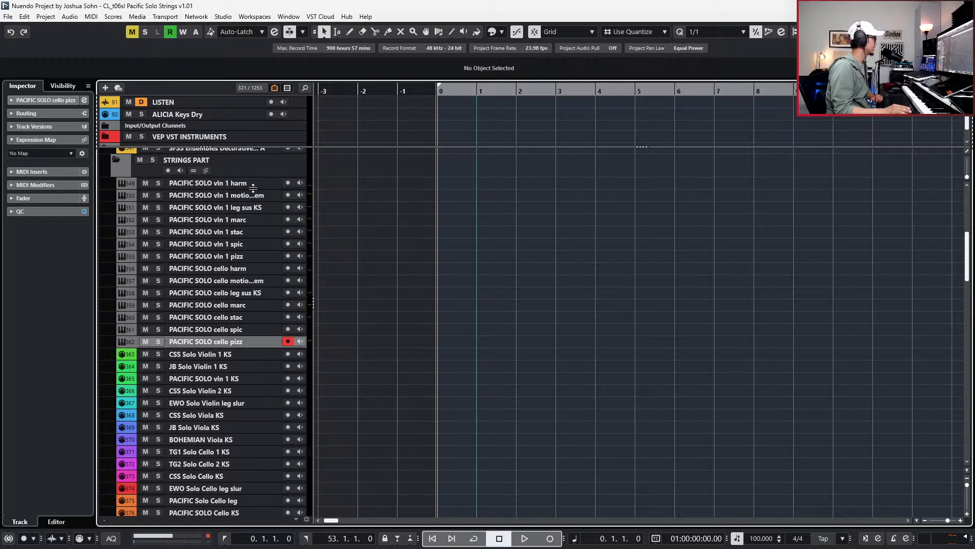
pyautogui.keyDown('shift'); pyautogui.click(254, 189); pyautogui.keyUp('shift')
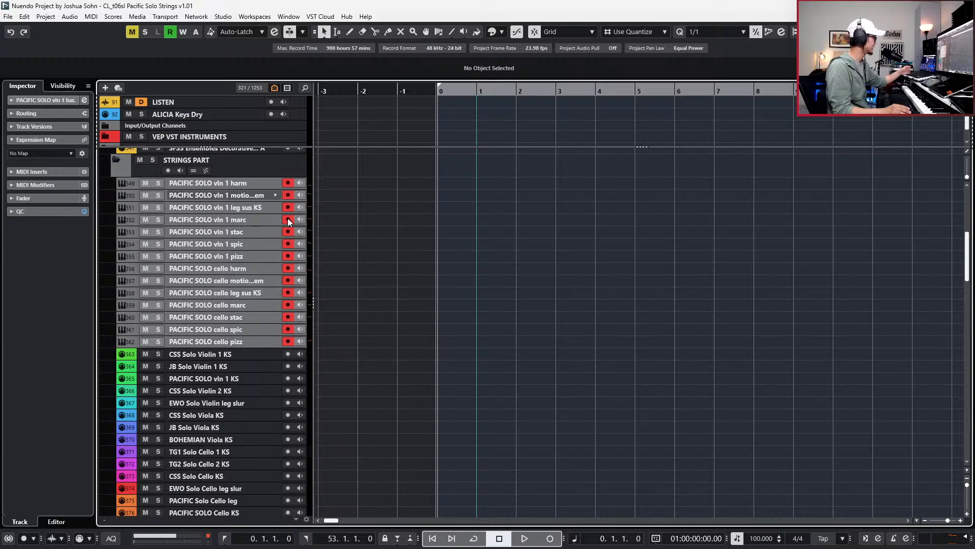
pyautogui.hotkey('shift', 'd')
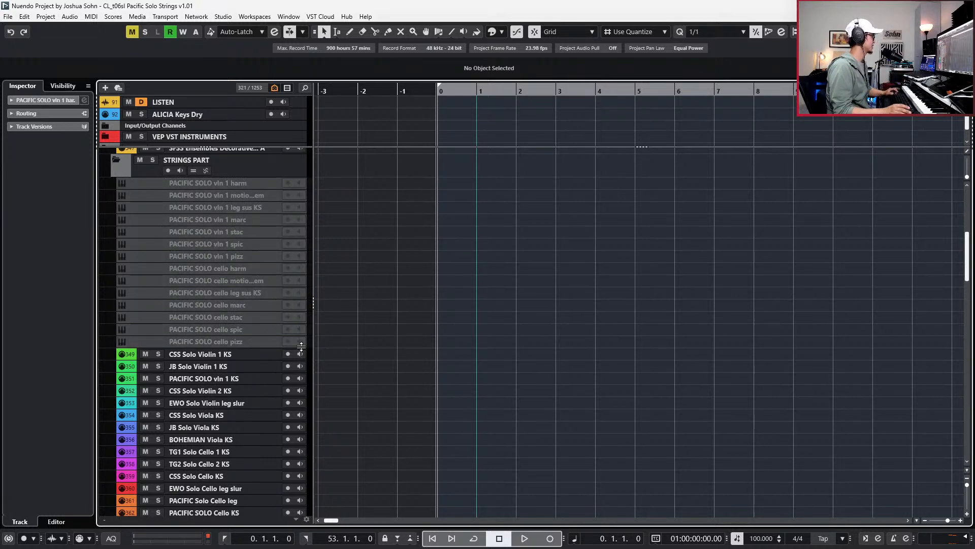
# Move PACIFIC SOLO Cello KS directly below the disabled tracks and place PACIFIC SOLO vln 1 KS just above it.
pyautogui.scroll(-5, 301, 346)
pyautogui.click(242, 291)
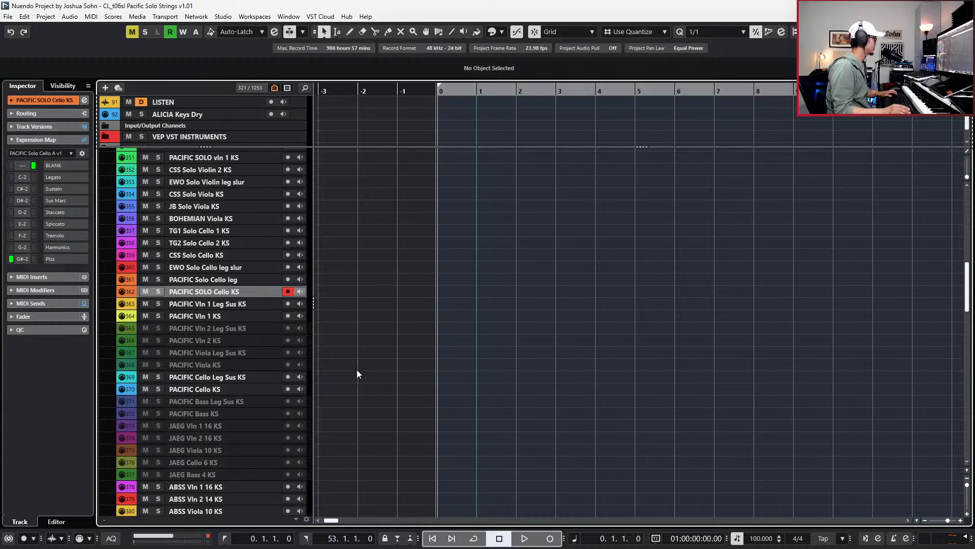
pyautogui.moveTo(242, 291); pyautogui.dragTo(232, 197)
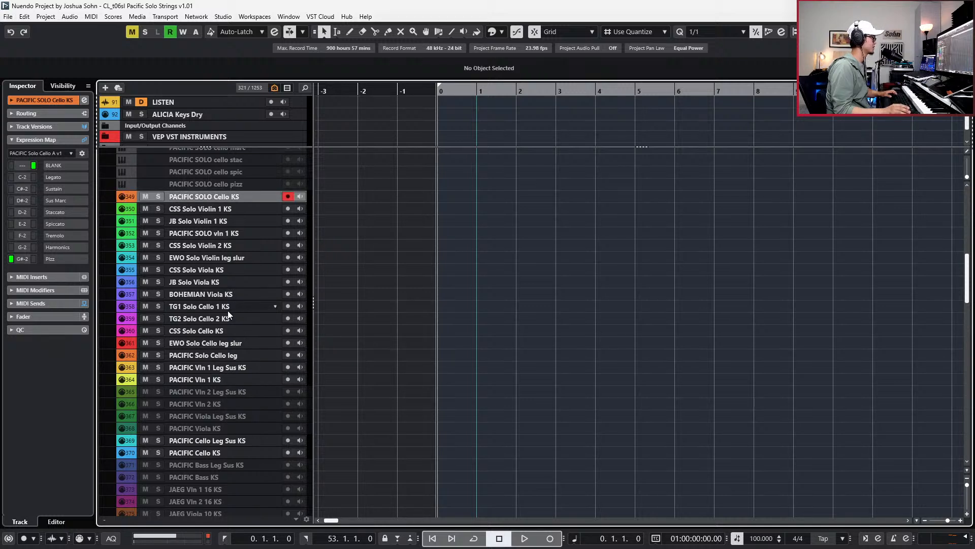
pyautogui.click(232, 244)
pyautogui.moveTo(237, 245); pyautogui.dragTo(238, 200)
# Rename the PACIFIC SOLO vln 1 KS track to PACIFIC SOLO Vln 1 KS.
pyautogui.scroll(3, 363, 213)
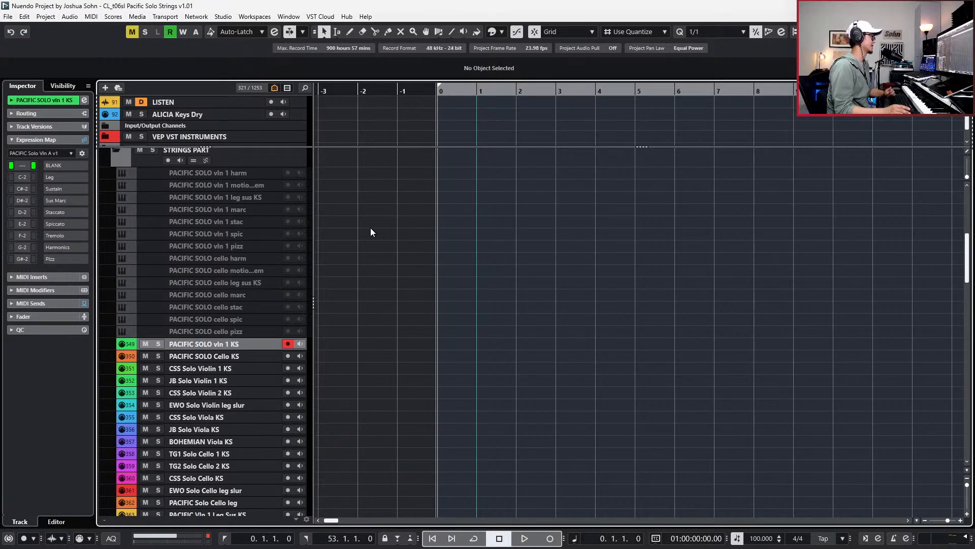
pyautogui.scroll(-5, 382, 312)
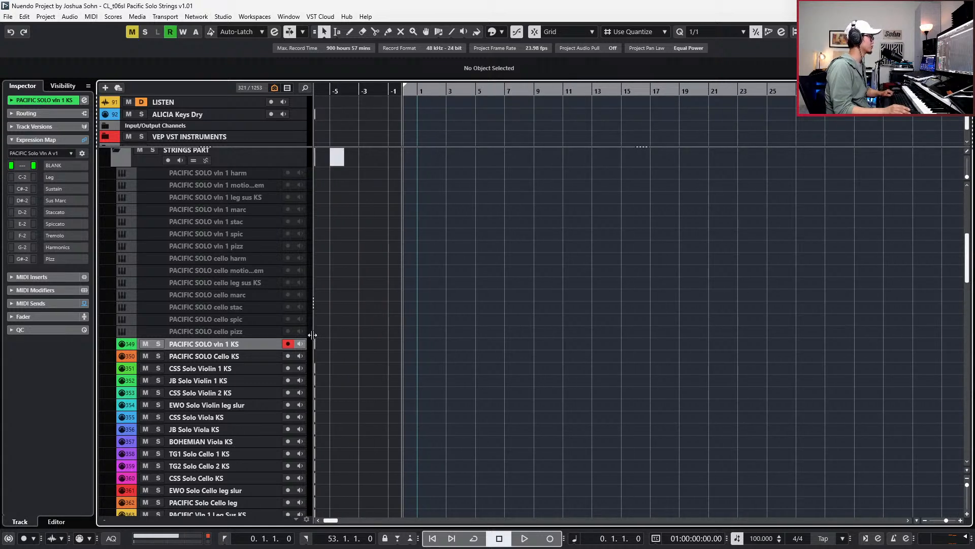
pyautogui.doubleClick(212, 343)
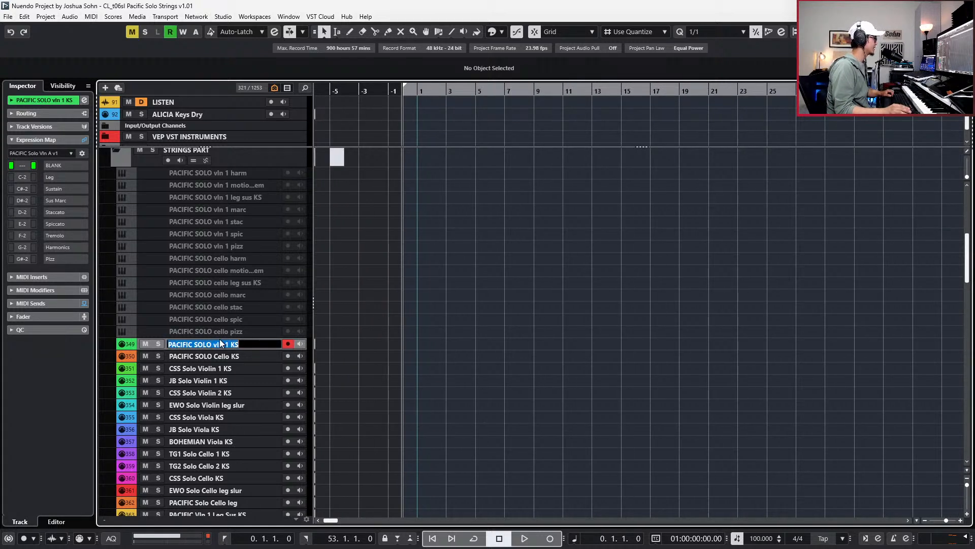
pyautogui.click(217, 344)
pyautogui.press('BackSpace')
pyautogui.write('V')
pyautogui.press('Return')
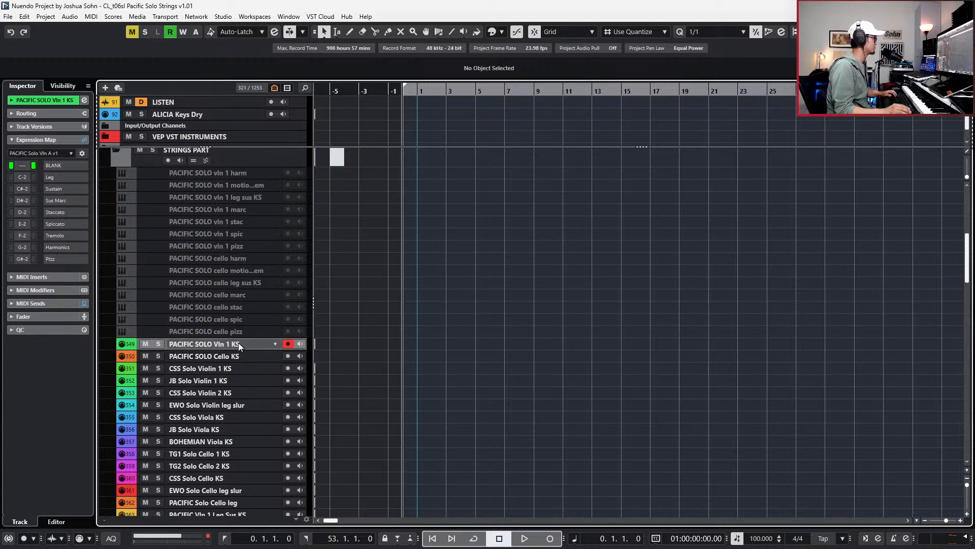
# Create an empty MIDI part from bar 0 to bar 53 on PACIFIC SOLO Cello KS and open it in the key editor.
pyautogui.click(239, 198)
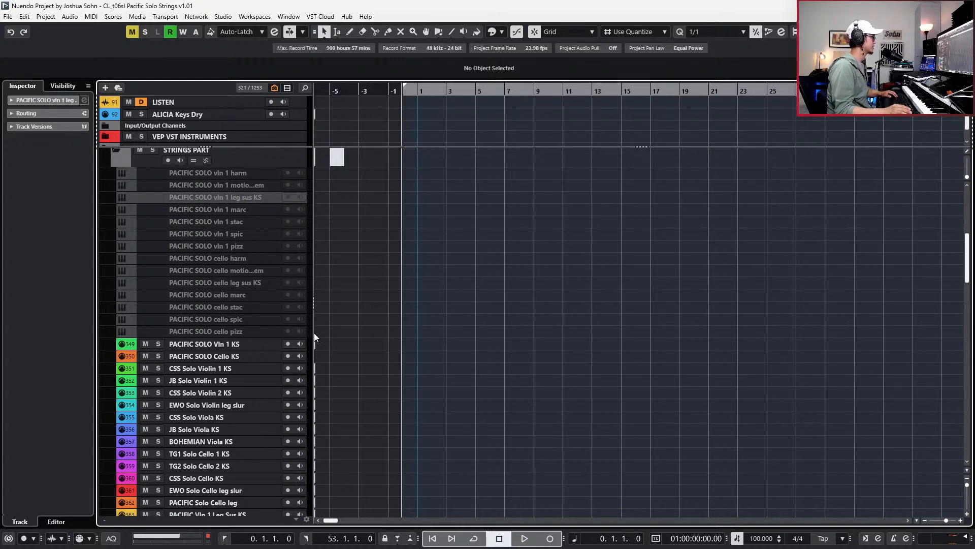
pyautogui.click(235, 355)
pyautogui.scroll(-2, 389, 357)
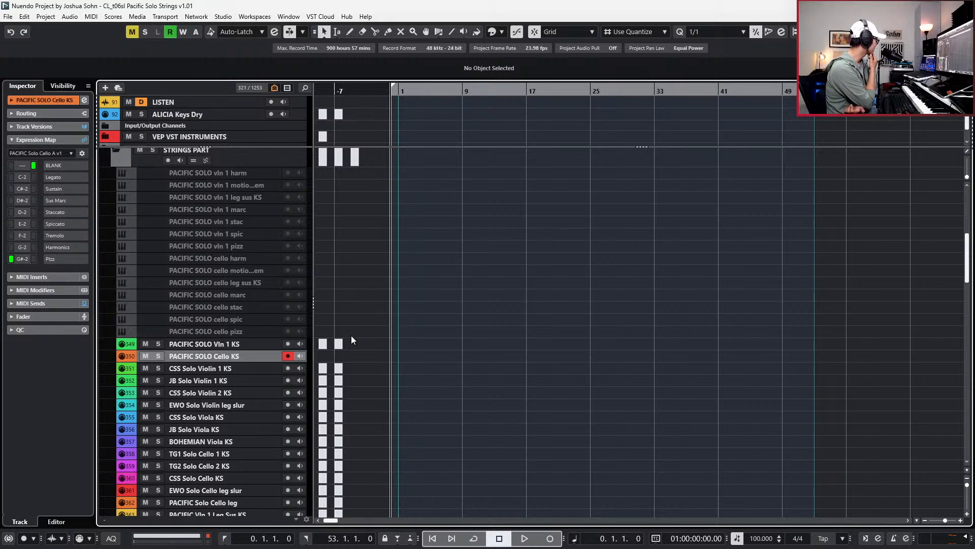
pyautogui.scroll(5, 372, 363)
pyautogui.scroll(-9, 417, 352)
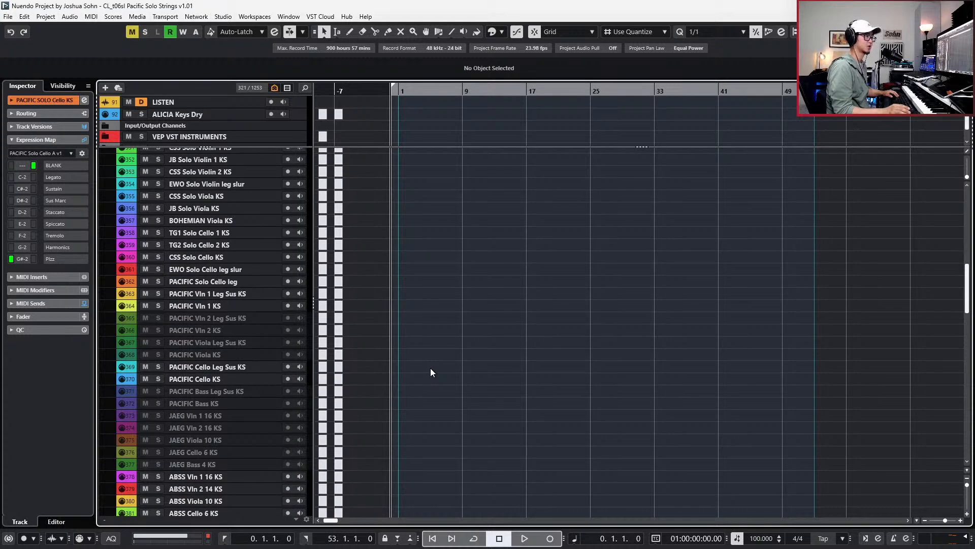
pyautogui.scroll(2, 392, 382)
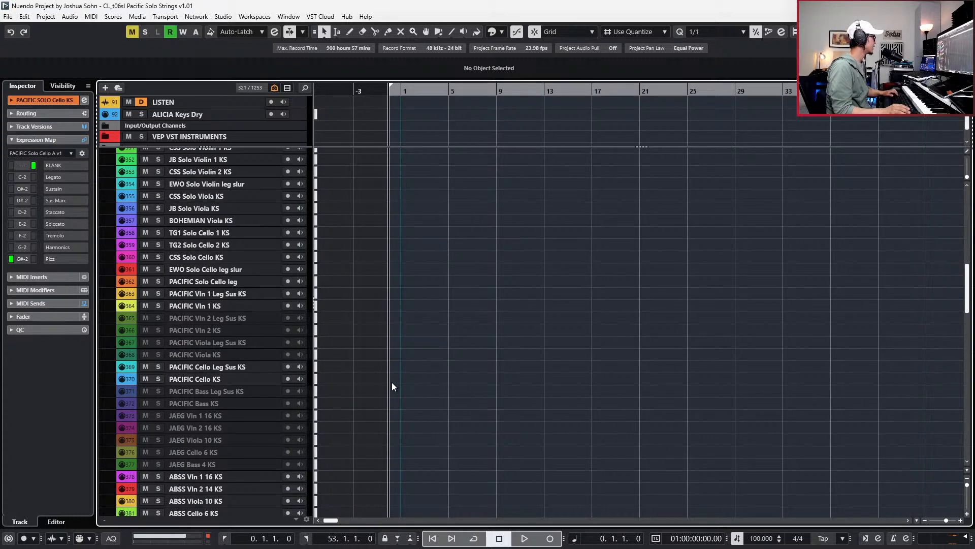
pyautogui.scroll(4, 236, 304)
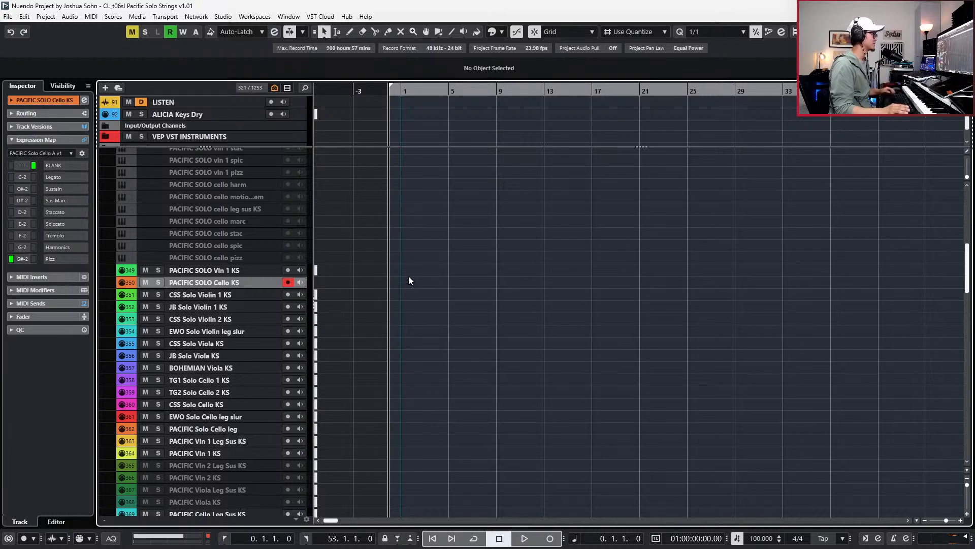
pyautogui.press('g')
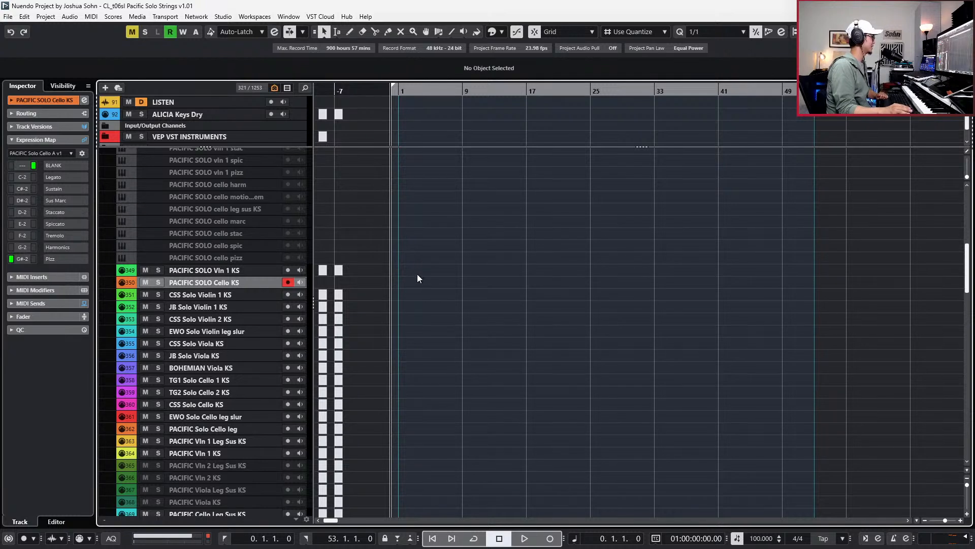
pyautogui.doubleClick(415, 284)
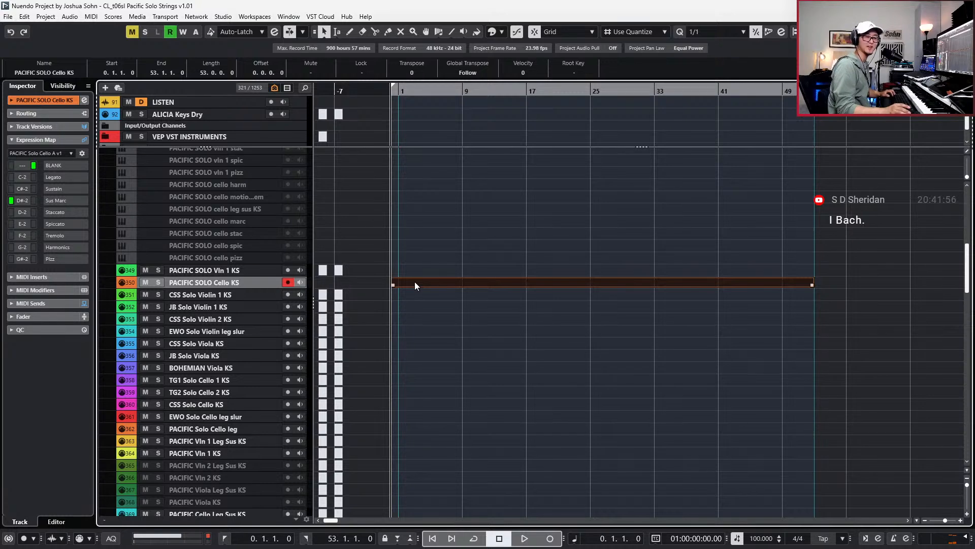
pyautogui.doubleClick(415, 282)
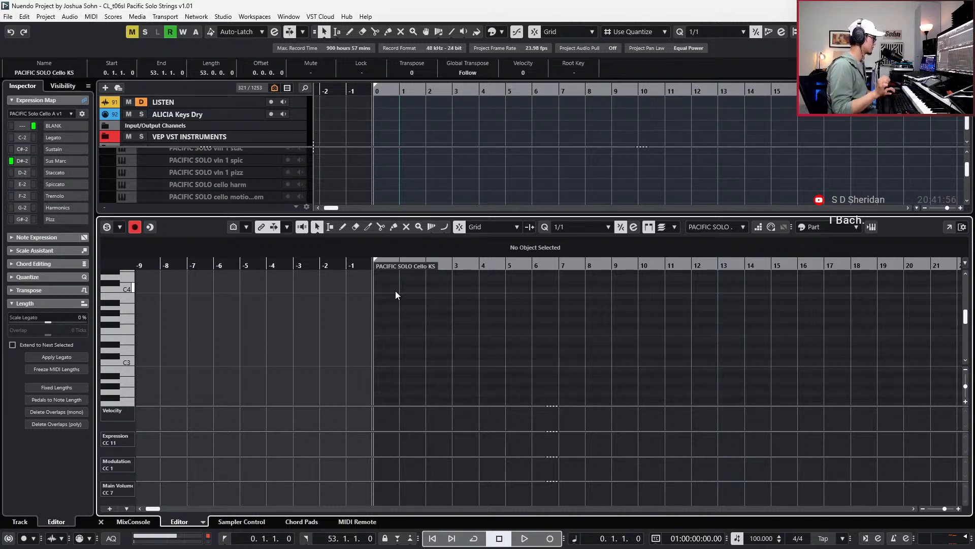
# Tap in a new project tempo of 108.5 BPM.
pyautogui.click(820, 539)
pyautogui.click(820, 539)
pyautogui.click(820, 540)
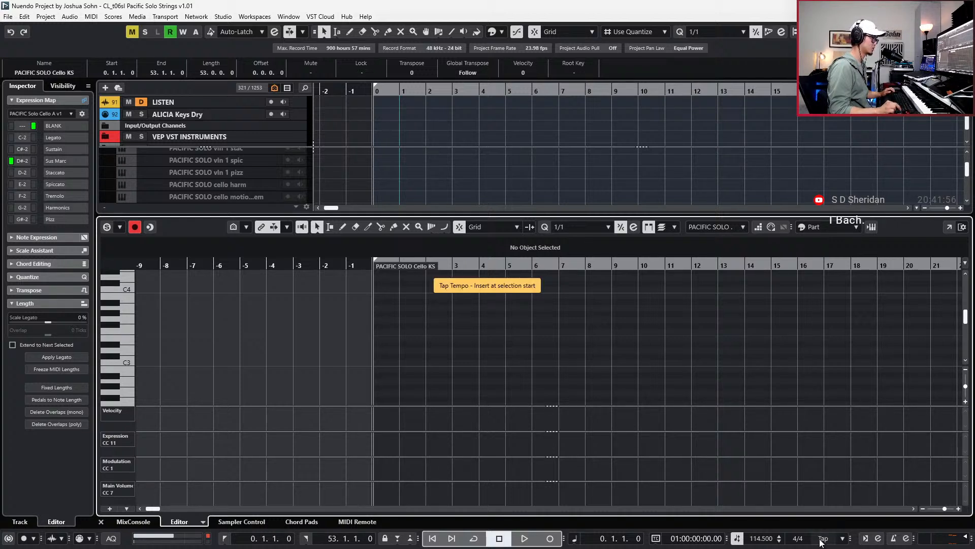
pyautogui.click(819, 539)
pyautogui.click(820, 539)
pyautogui.click(820, 539)
pyautogui.click(820, 539)
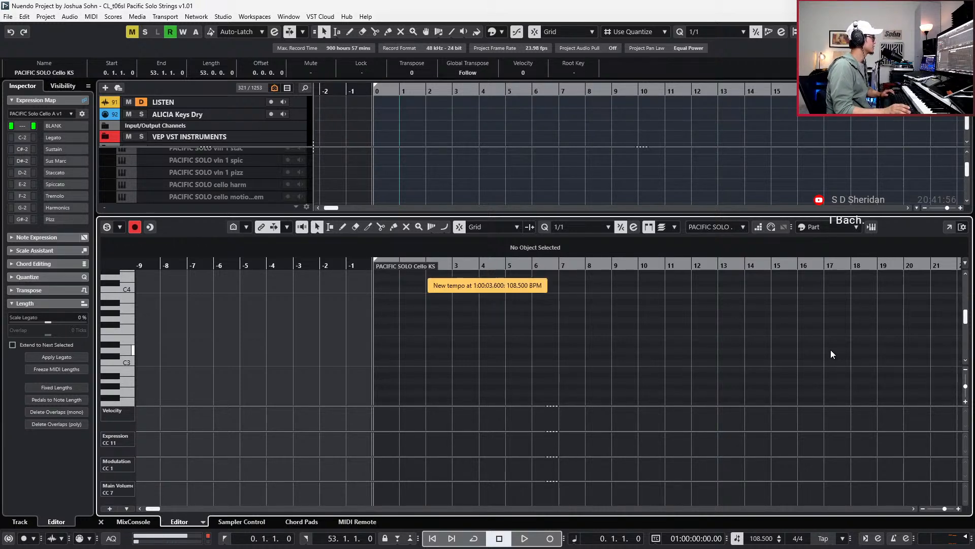
# With the metronome on, record two C1 and G1 Sus Marc chords around bars 1 and 2 of the cello part.
pyautogui.press('space')
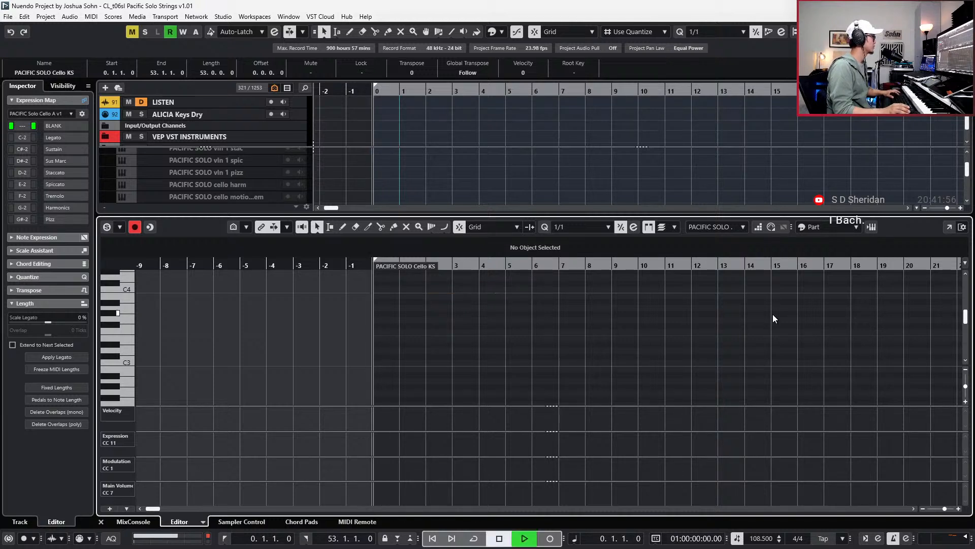
pyautogui.press('space')
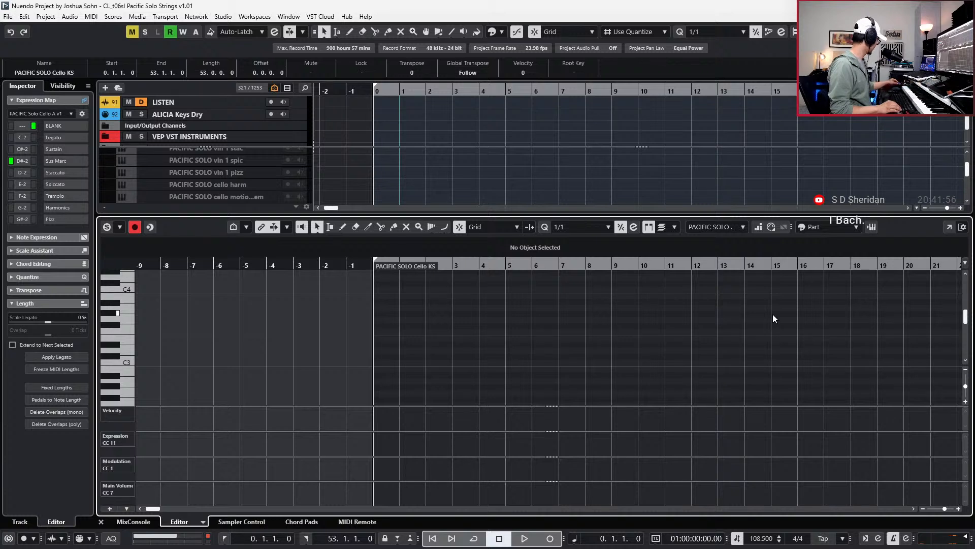
pyautogui.press('KP_Multiply')
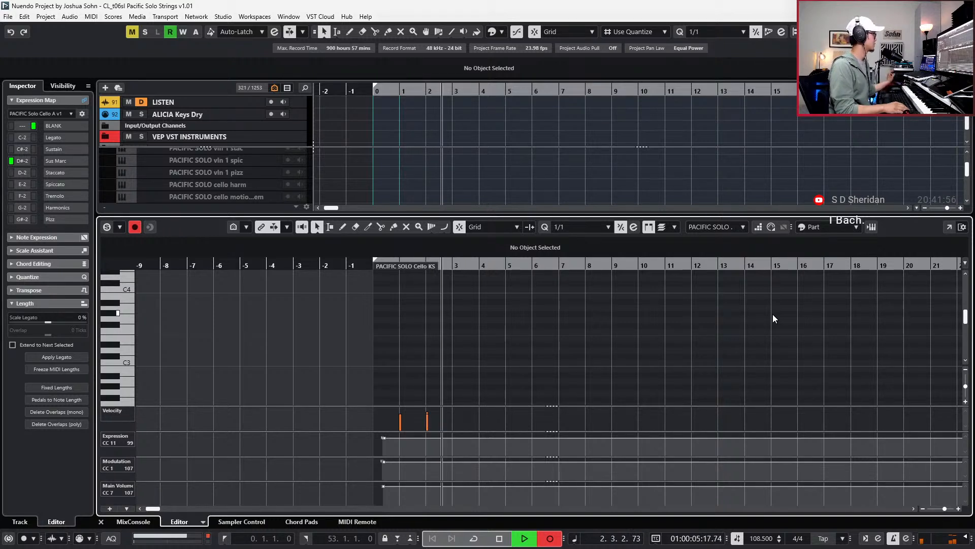
pyautogui.press('space')
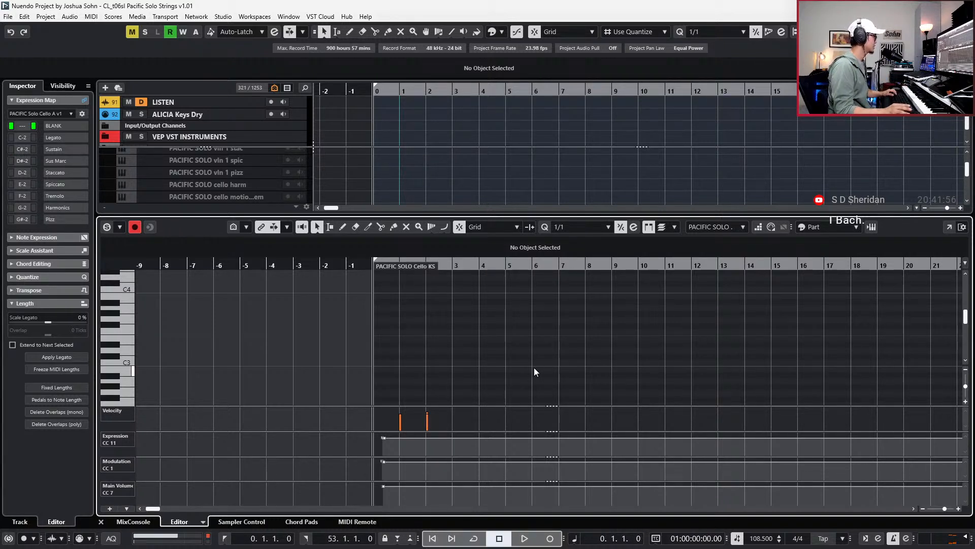
# Select the four recorded cello notes, shorten them slightly and nudge them so the first chord starts at 0.4.4.104.
pyautogui.scroll(-6, 535, 370)
pyautogui.moveTo(393, 283); pyautogui.dragTo(449, 349)
pyautogui.press('h')
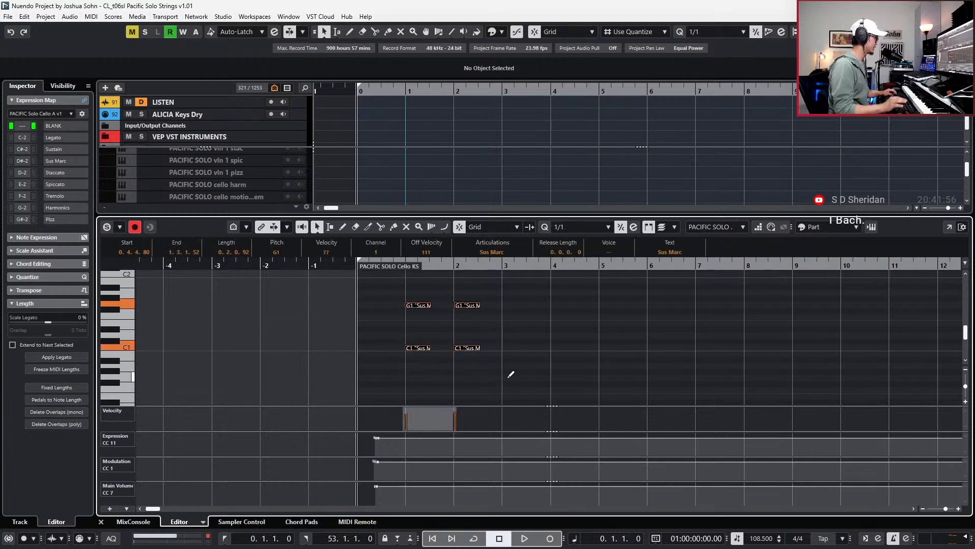
pyautogui.hotkey('alt', 'shift', 'Left')
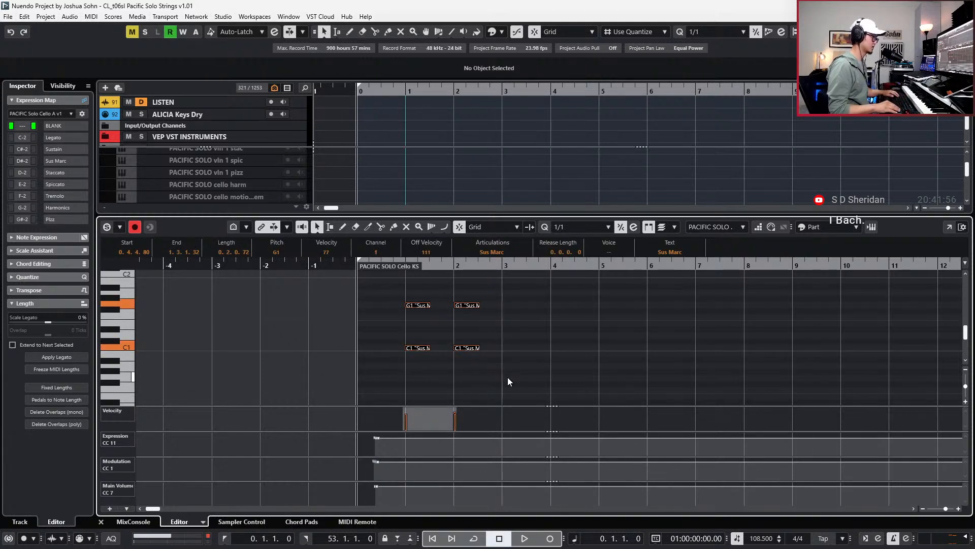
pyautogui.hotkey('ctrl', 'Right')
# Play back the cello chords from the start of the part and close the key editor.
pyautogui.press('space')
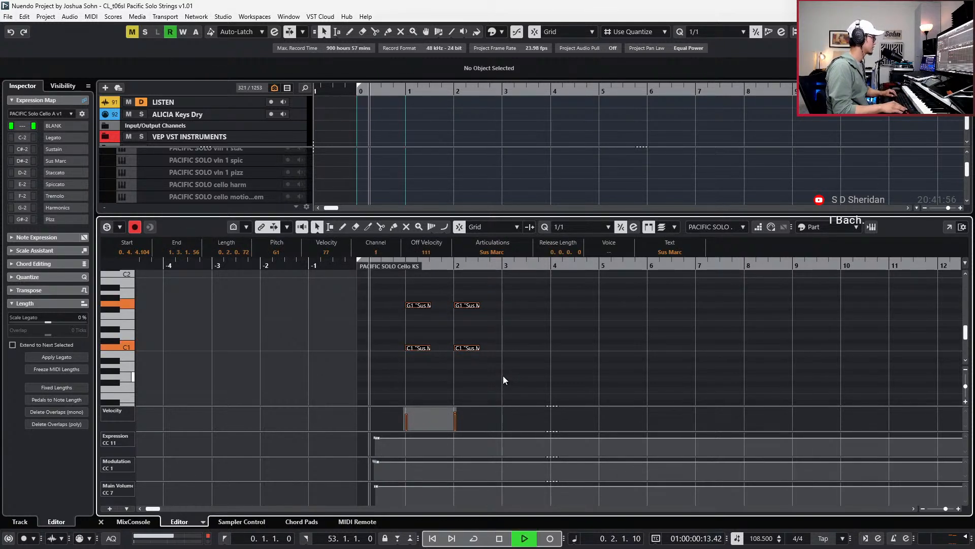
pyautogui.press('g')
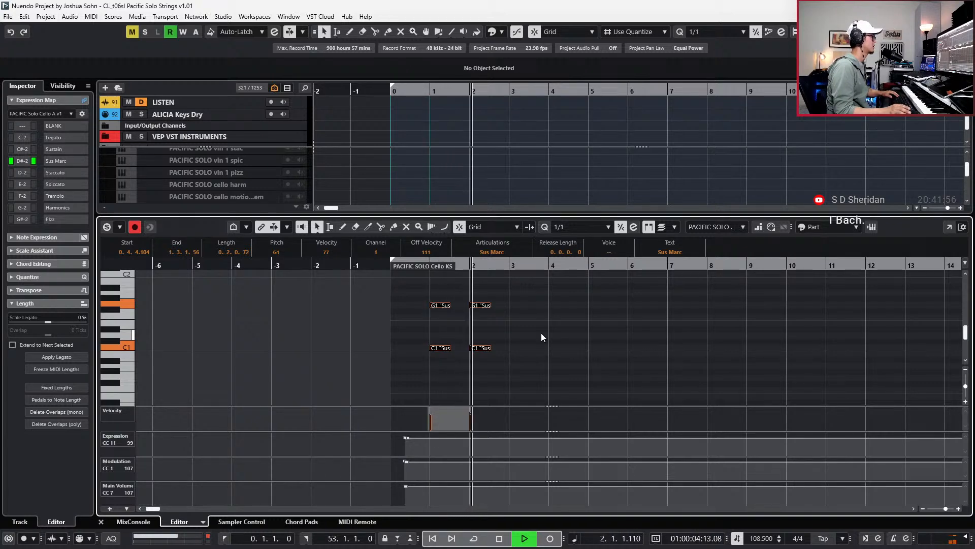
pyautogui.press('space')
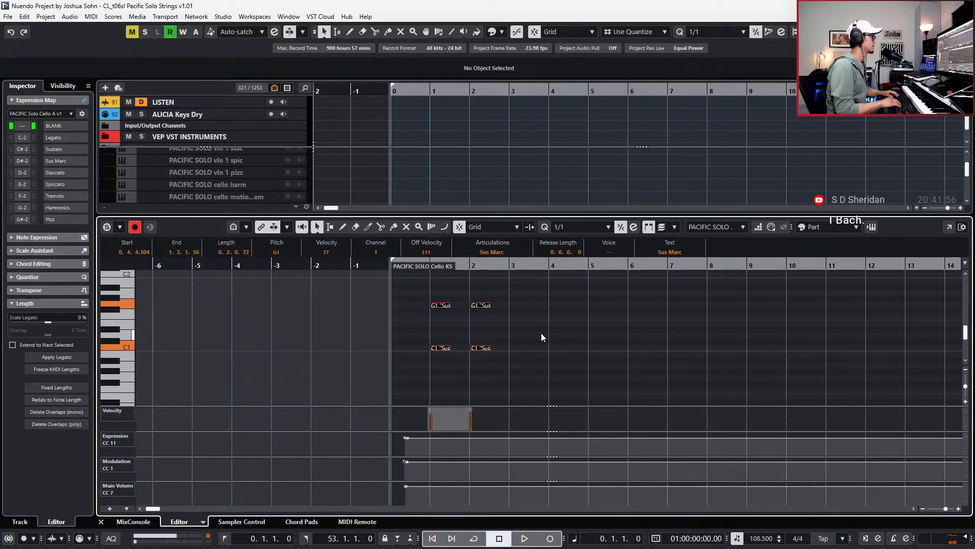
pyautogui.hotkey('ctrl', 'alt', 'e')
pyautogui.press('h')
pyautogui.press('h')
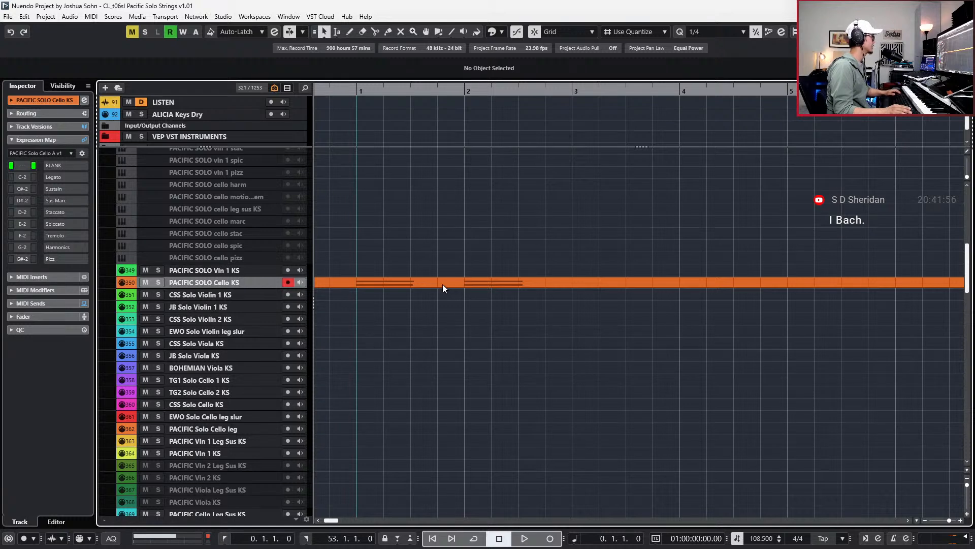
# Select PACIFIC SOLO Vln 1 KS and audition it against playback of the recorded cello chords.
pyautogui.scroll(3, 301, 285)
pyautogui.click(224, 344)
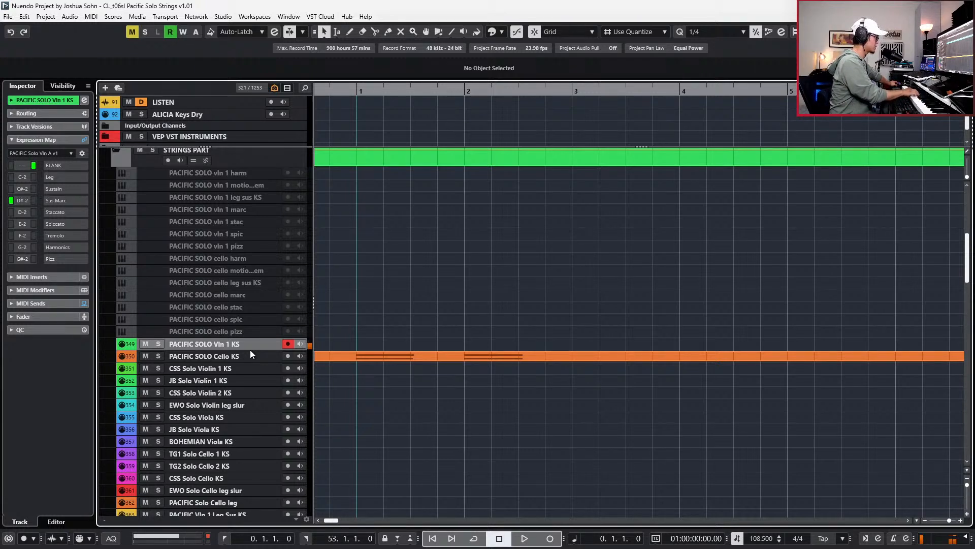
pyautogui.press('n')
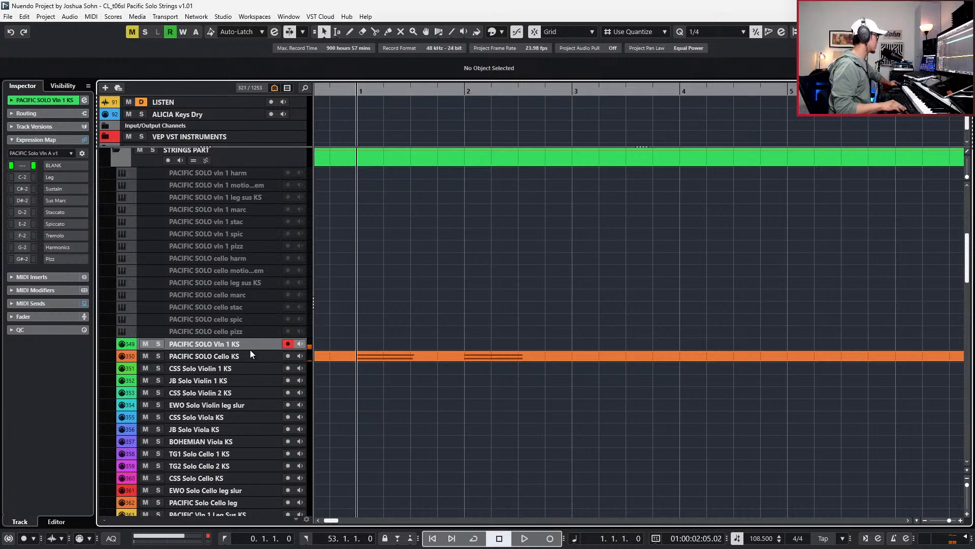
pyautogui.press('space')
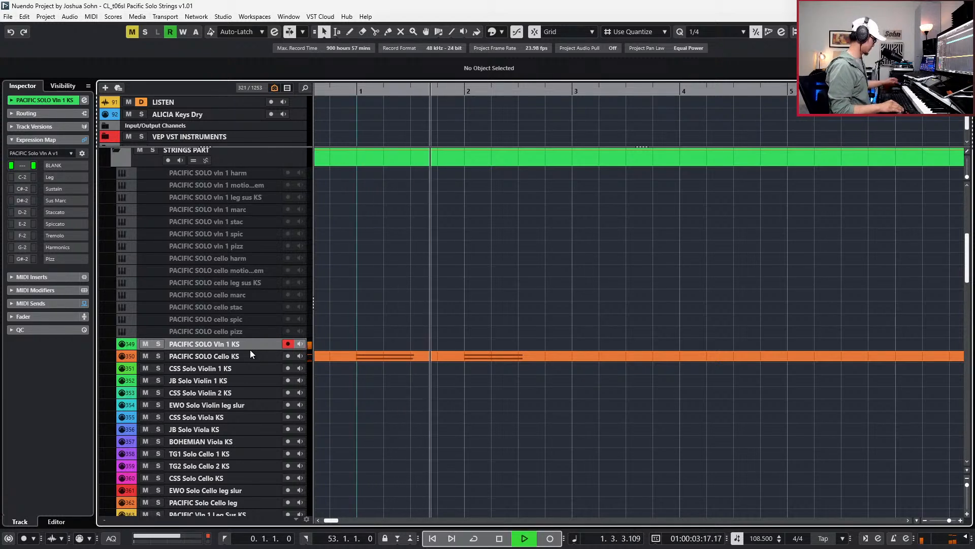
pyautogui.press('space')
pyautogui.press('g')
pyautogui.press('space')
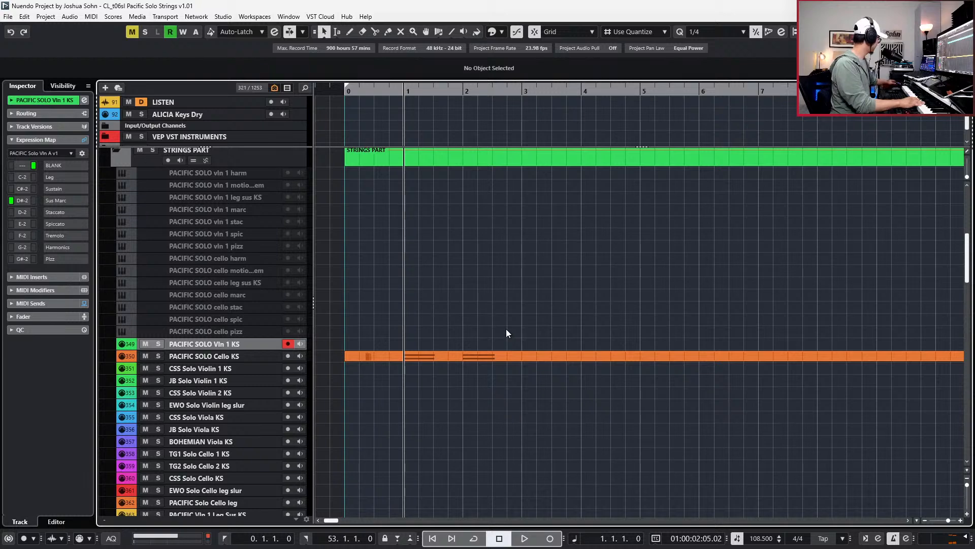
# Compare the pre gain and VERB03-STR sends in the Vln 1 Solo and Cello Solo channel settings.
pyautogui.press('e')
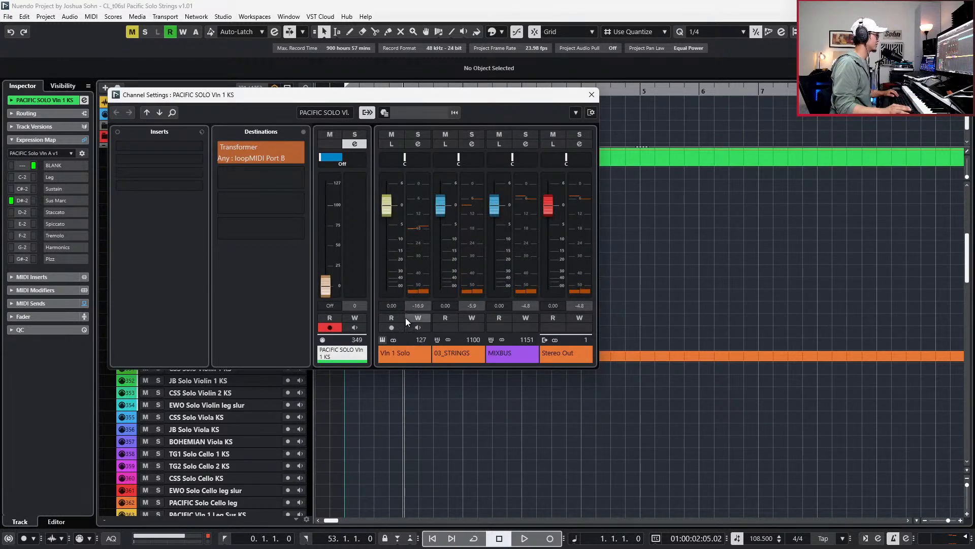
pyautogui.click(397, 352)
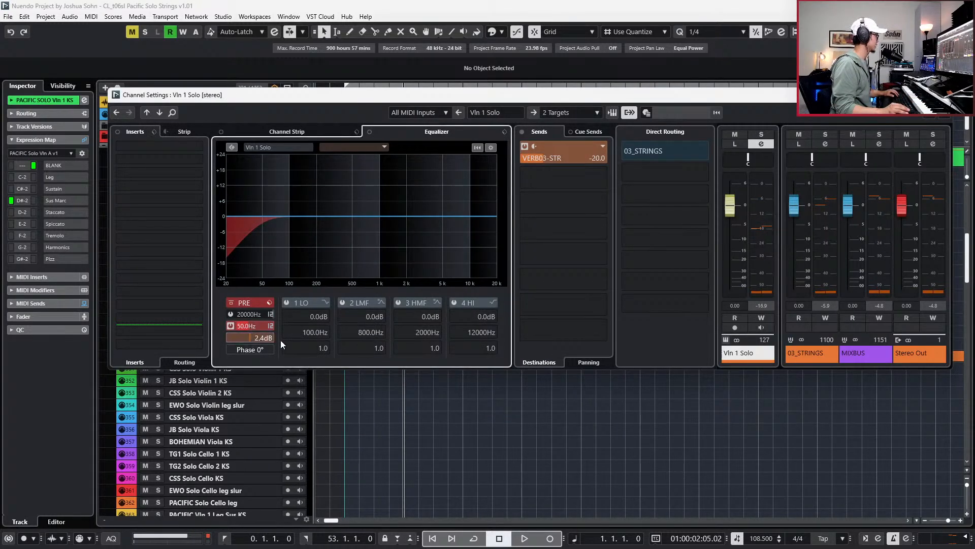
pyautogui.press('e')
pyautogui.click(243, 358)
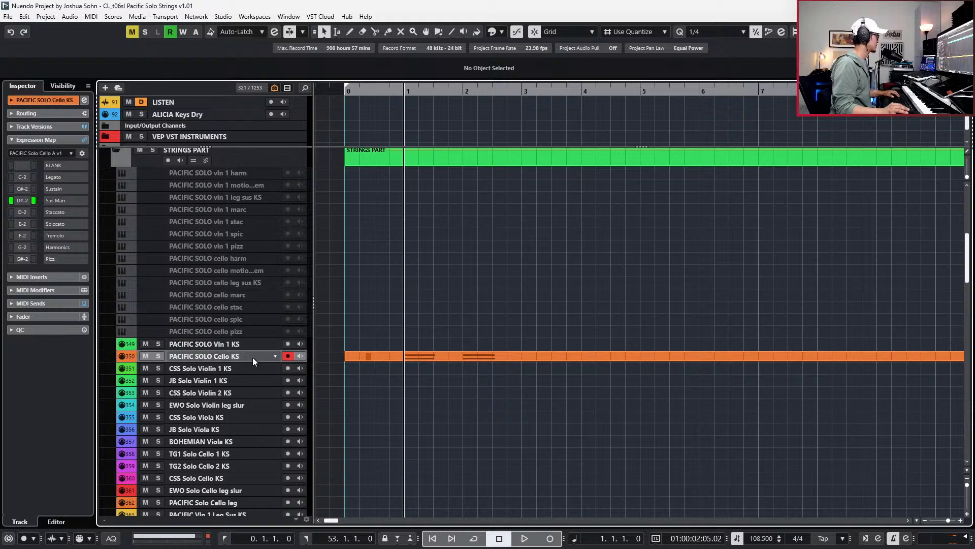
pyautogui.press('e')
pyautogui.click(394, 353)
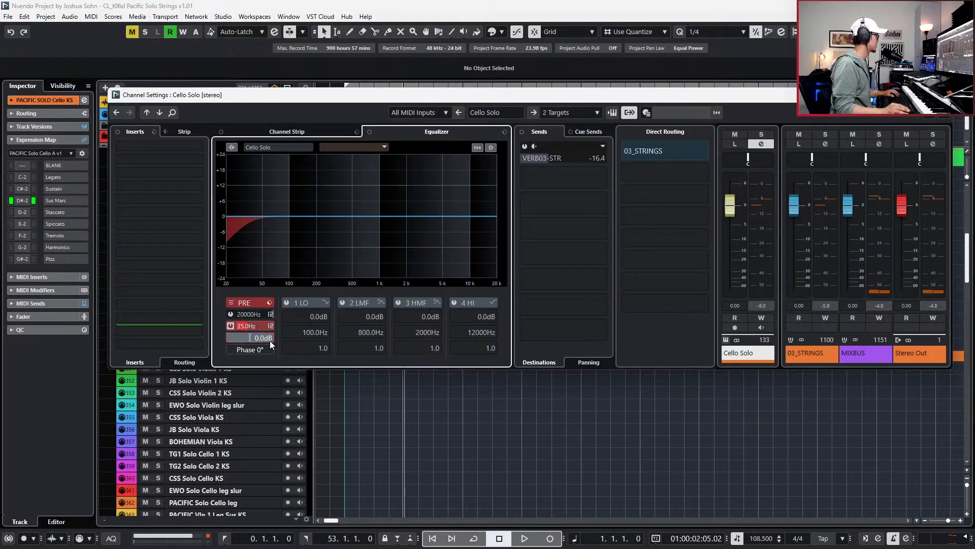
pyautogui.press('e')
# Set the pre gain of the Vln 1 Solo channel behind PACIFIC SOLO Vln 1 KS to 8.6 dB and close its settings.
pyautogui.click(239, 340)
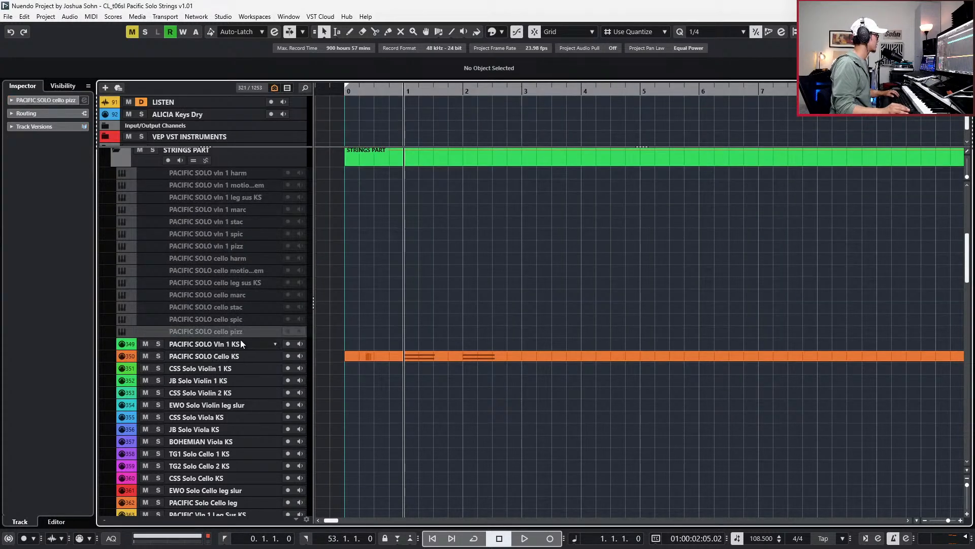
pyautogui.press('e')
pyautogui.click(401, 356)
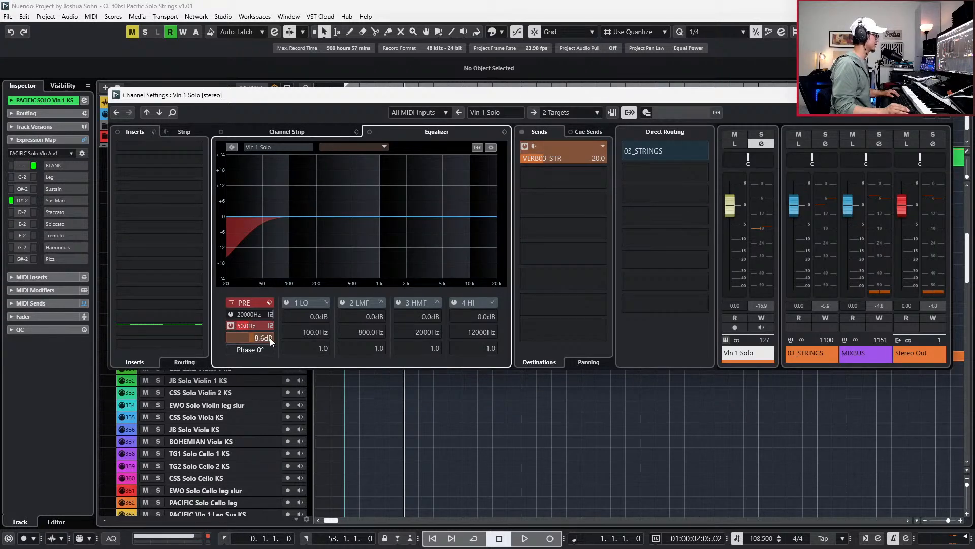
pyautogui.press('e')
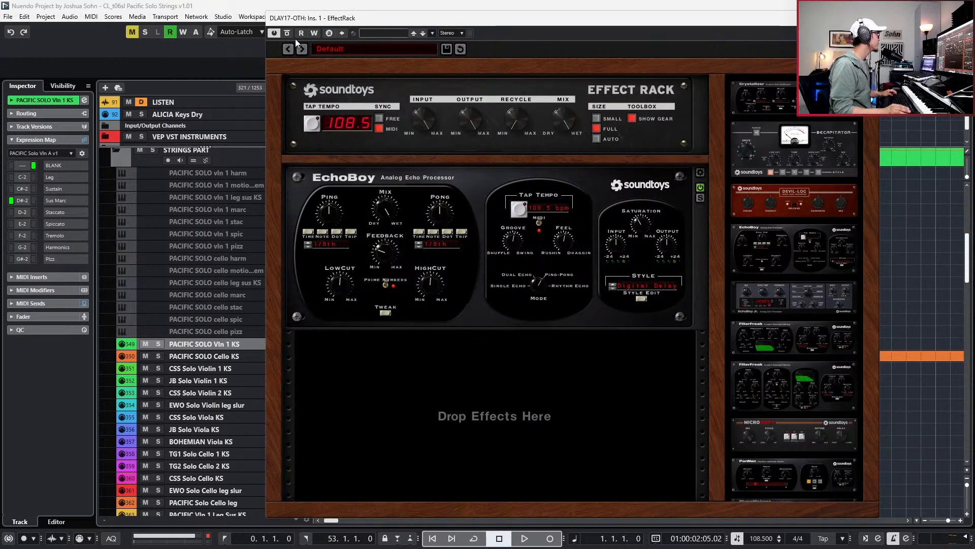
# Deactivate the EffectRack insert on DLAY17-OTH, close its window, and audition the violin against the cello chords.
pyautogui.click(274, 33)
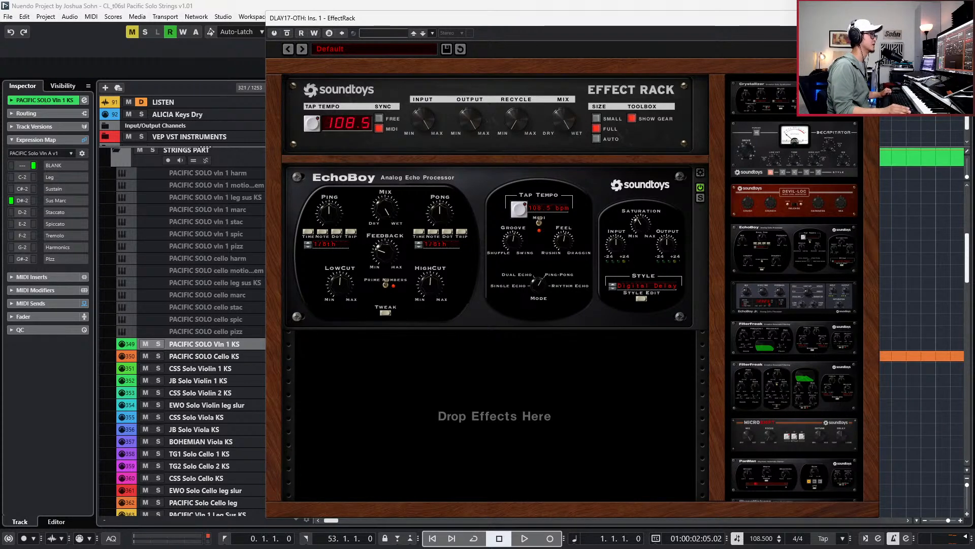
pyautogui.click(869, 18)
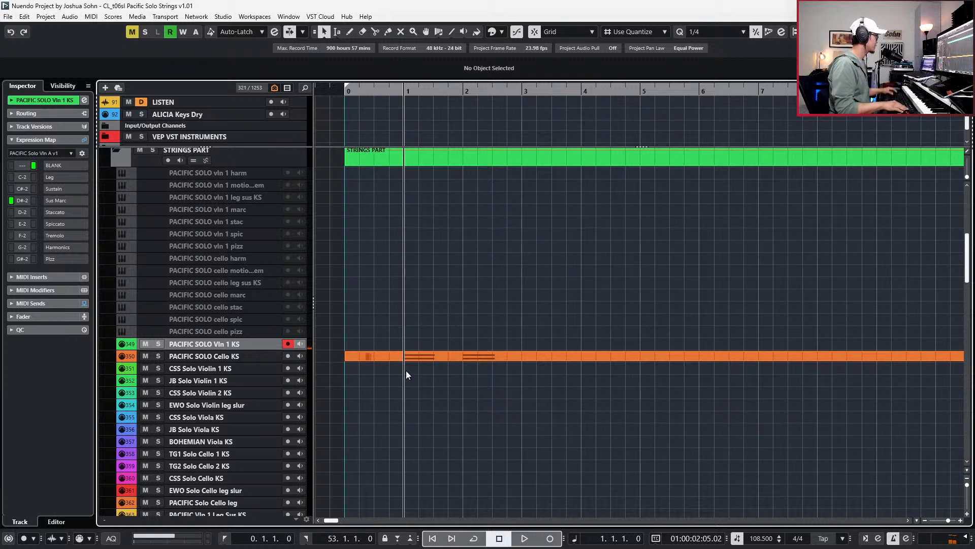
pyautogui.press('space')
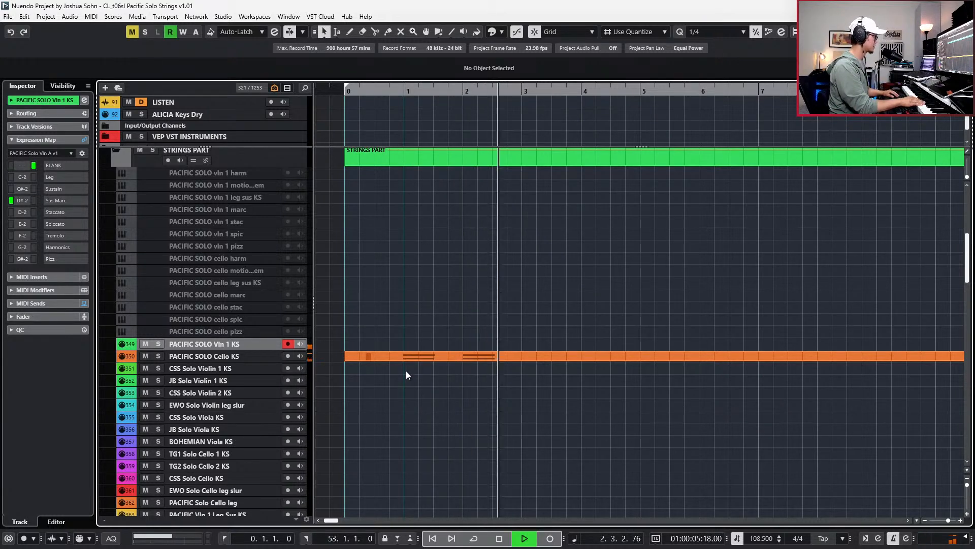
pyautogui.press('space')
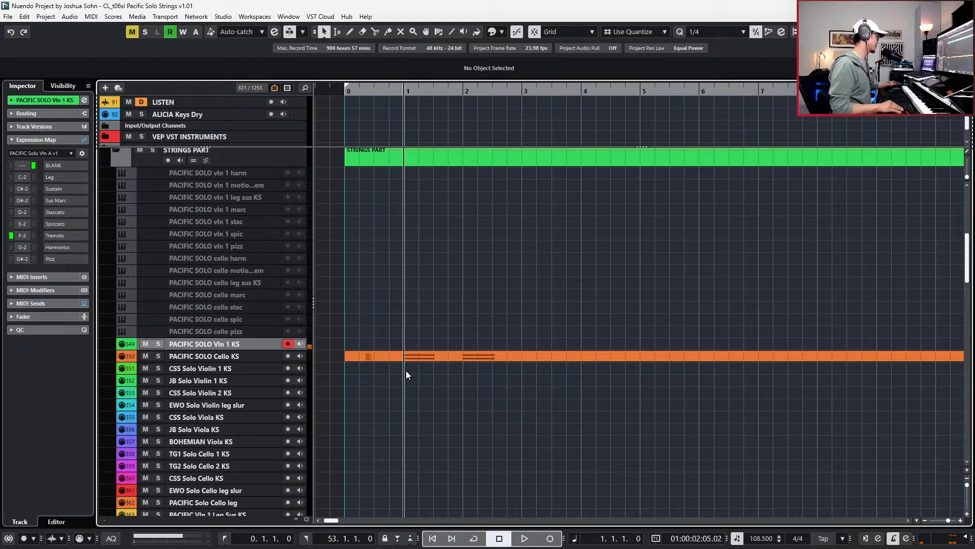
# Create a MIDI part on PACIFIC SOLO Vln 1 KS spanning bars 0 to 53 and open it in the key editor.
pyautogui.doubleClick(442, 340)
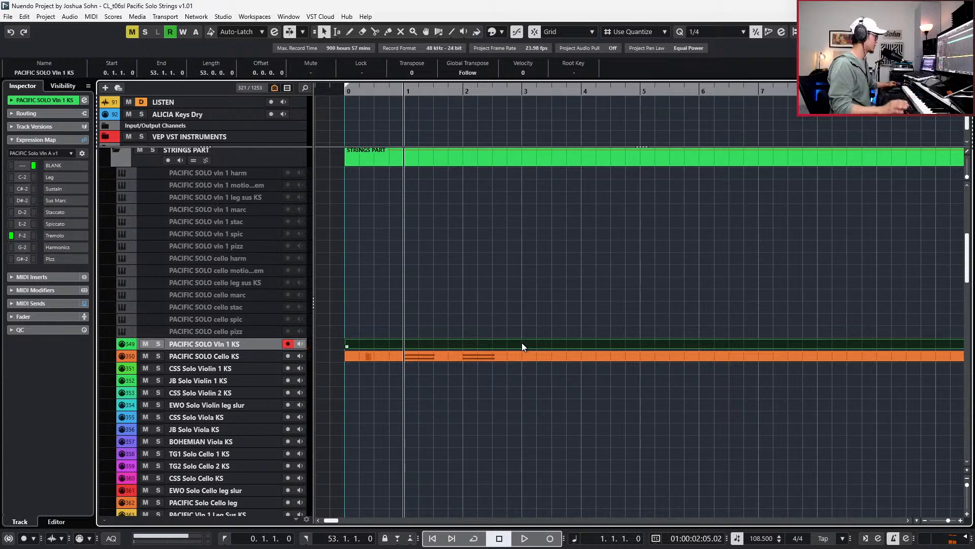
pyautogui.press('Return')
pyautogui.press('space')
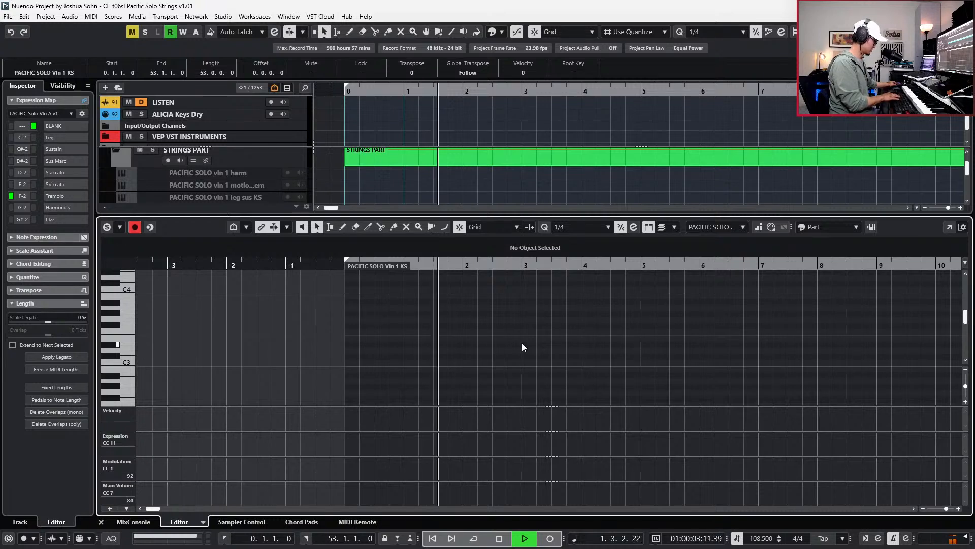
pyautogui.press('KP_Multiply')
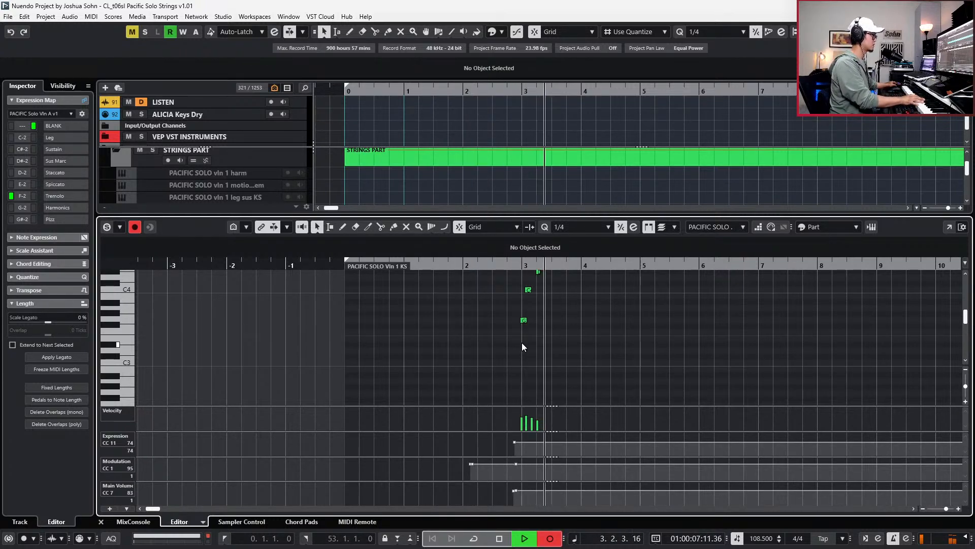
pyautogui.press('space')
pyautogui.press('KP_Add')
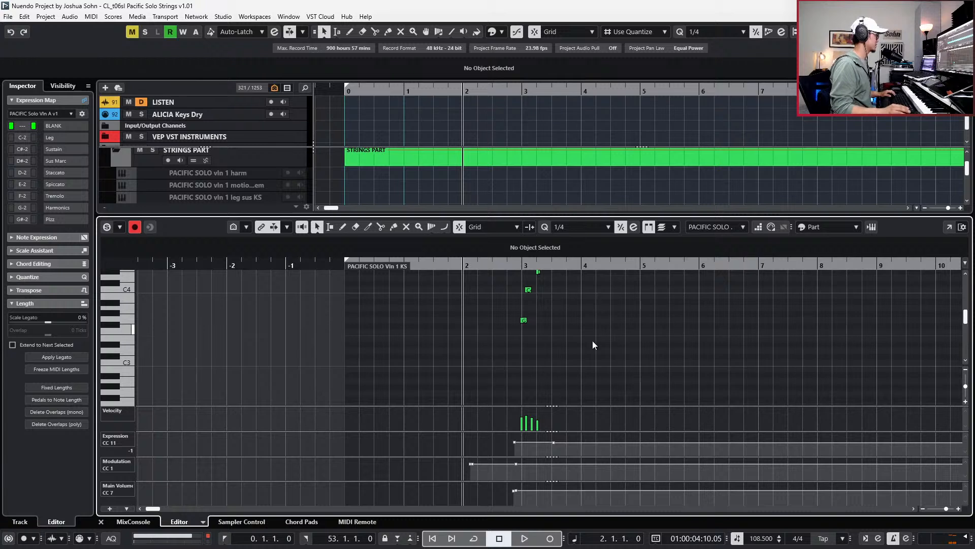
pyautogui.scroll(2, 600, 336)
pyautogui.hotkey('ctrl', 'z')
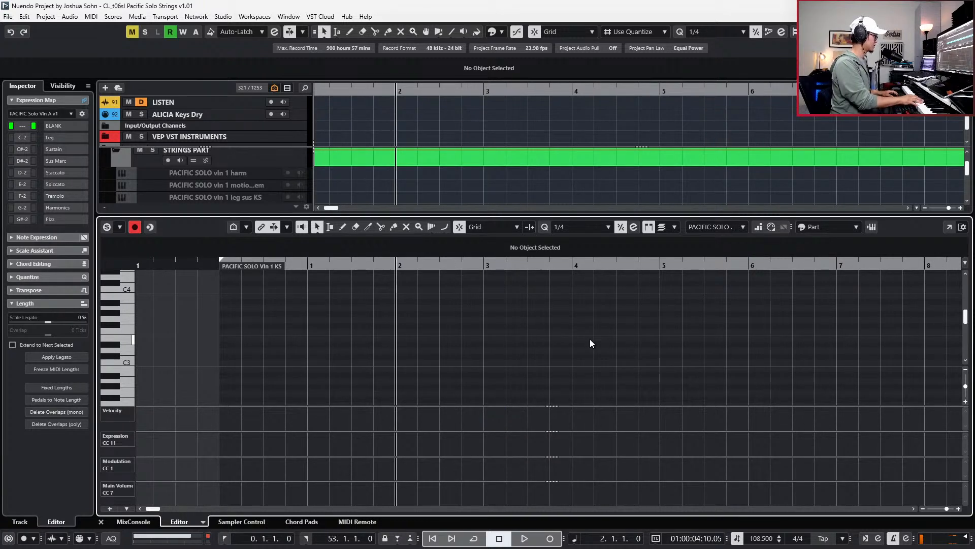
# Rehearse over playback, then record a tremolo violin passage from about bar 3 to bar 8 in the PACIFIC SOLO Vln 1 KS part.
pyautogui.press('space')
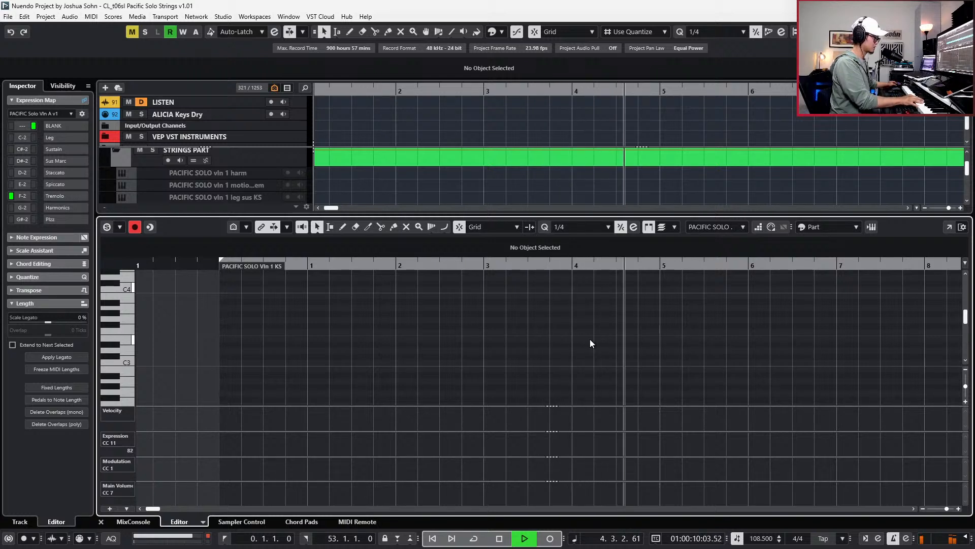
pyautogui.press('space')
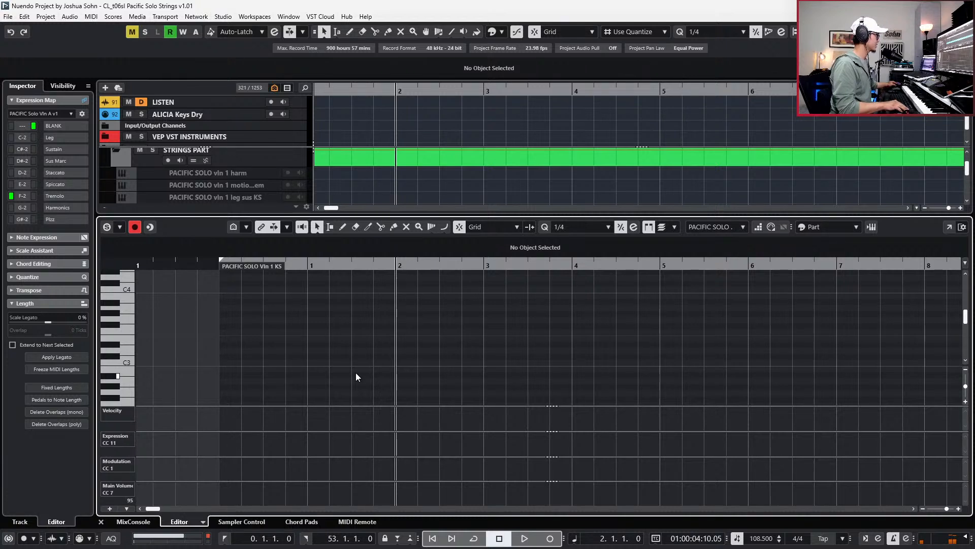
pyautogui.press('KP_Multiply')
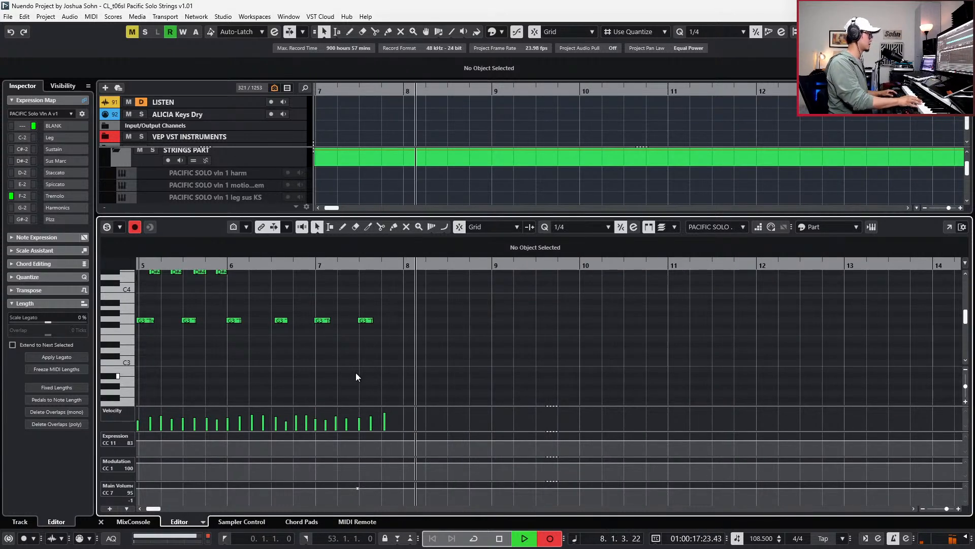
pyautogui.press('space')
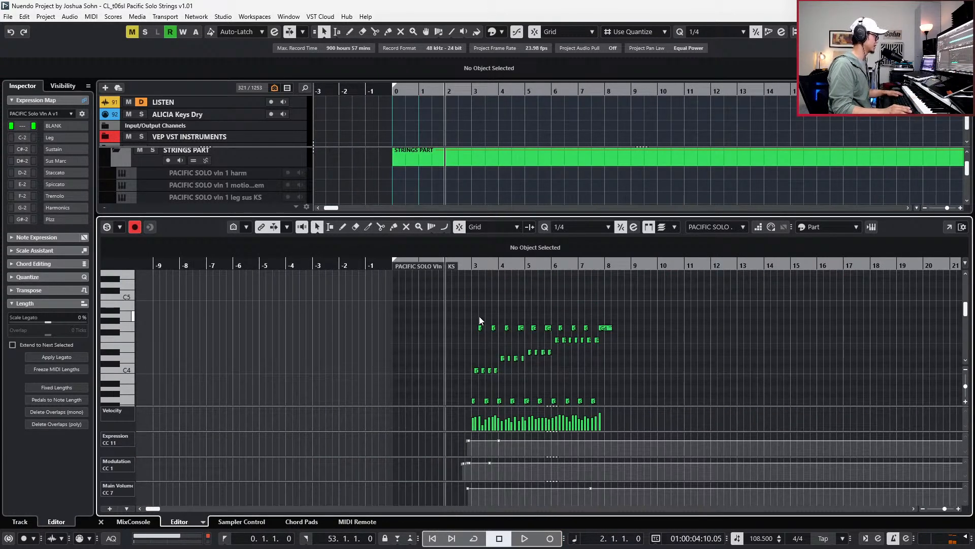
# Quantize all recorded violin notes to the 1/8 grid and move the playback position to the first note.
pyautogui.hotkey('ctrl', 'a')
pyautogui.scroll(3, 584, 376)
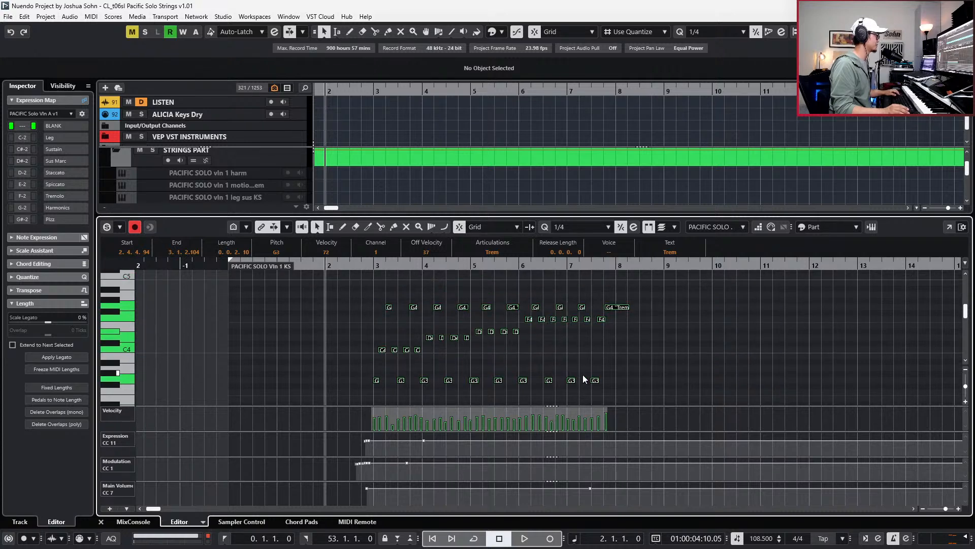
pyautogui.scroll(3, 533, 381)
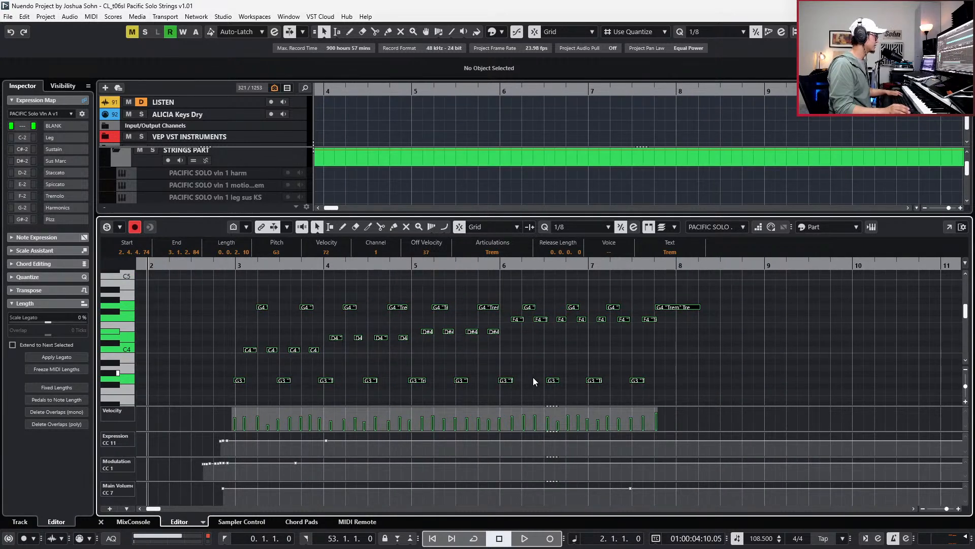
pyautogui.press('q')
pyautogui.press('q')
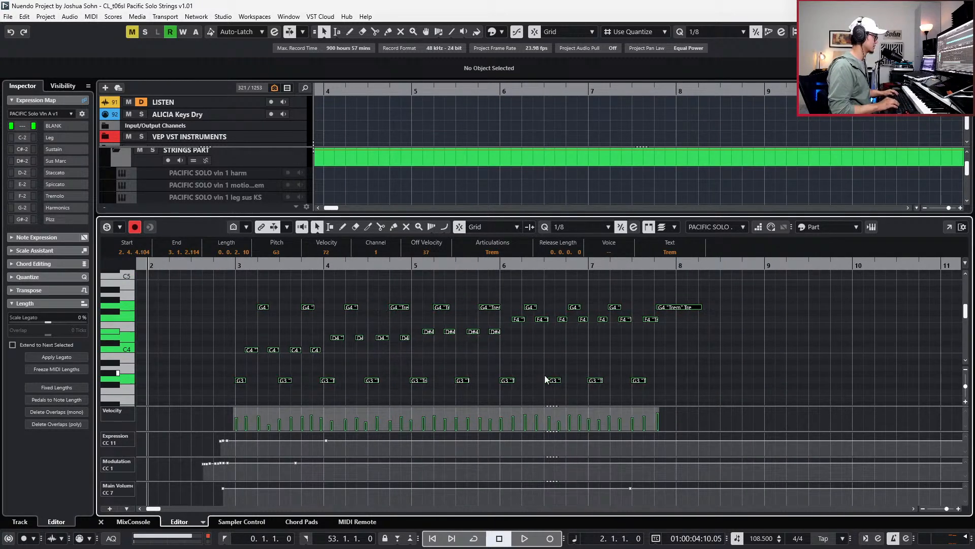
pyautogui.press('l')
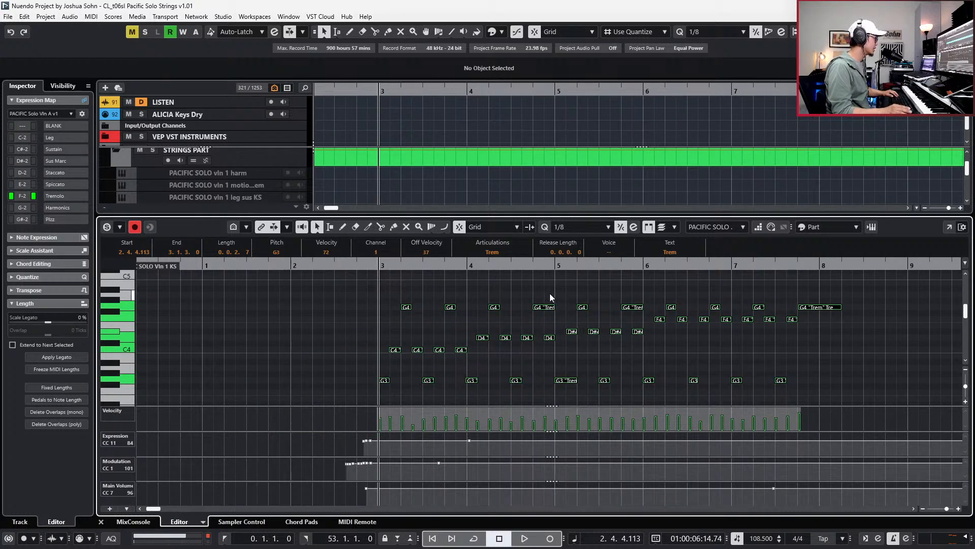
# Shorten the two long G4 notes near the ends of bars 4 and 5 to match the neighbouring G4 notes.
pyautogui.click(545, 307)
pyautogui.hotkey('alt', 'Left')
pyautogui.click(626, 307)
pyautogui.hotkey('alt', 'Left')
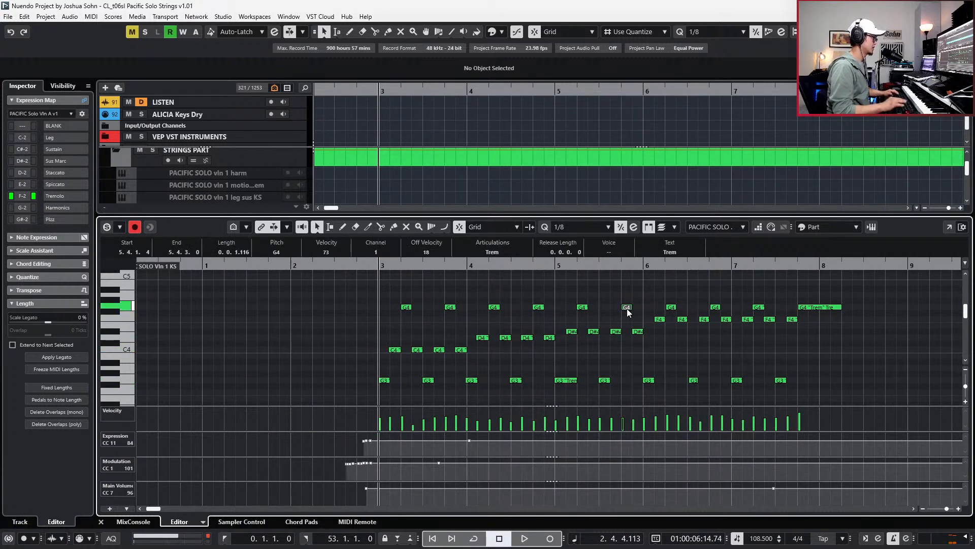
# Set the project tempo to 114 and briefly audition the start of the violin passage.
pyautogui.doubleClick(755, 540)
pyautogui.write('114')
pyautogui.press('Return')
pyautogui.press('space')
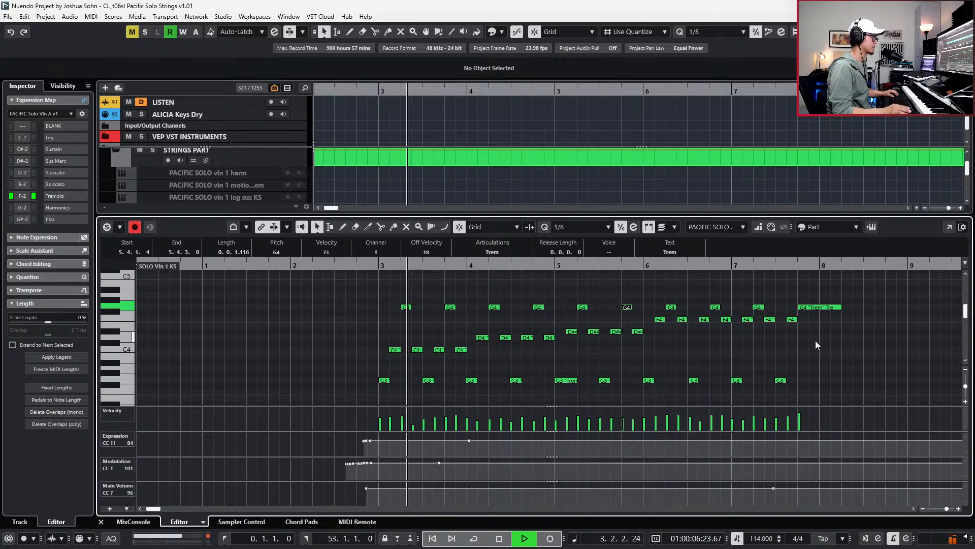
pyautogui.press('space')
pyautogui.press('Home')
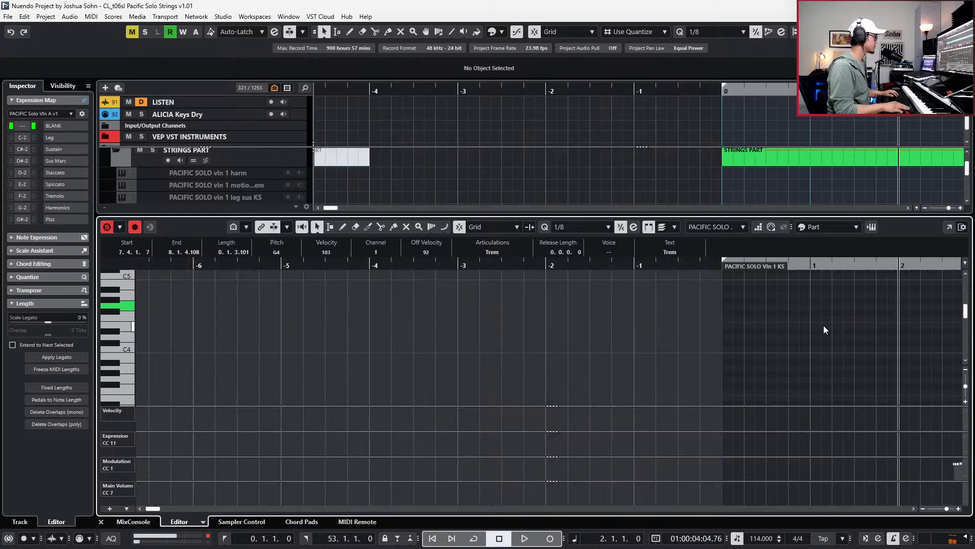
pyautogui.press('space')
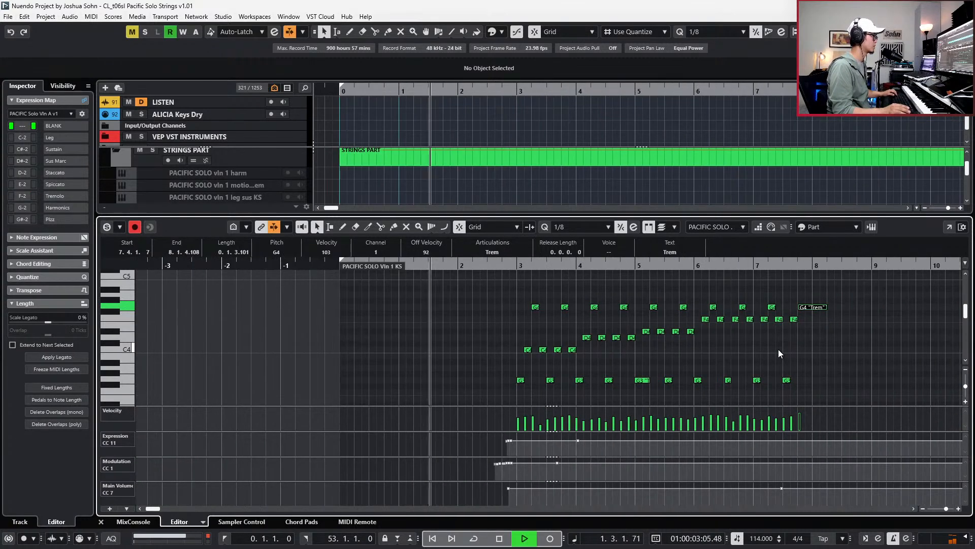
pyautogui.press('KP_Multiply')
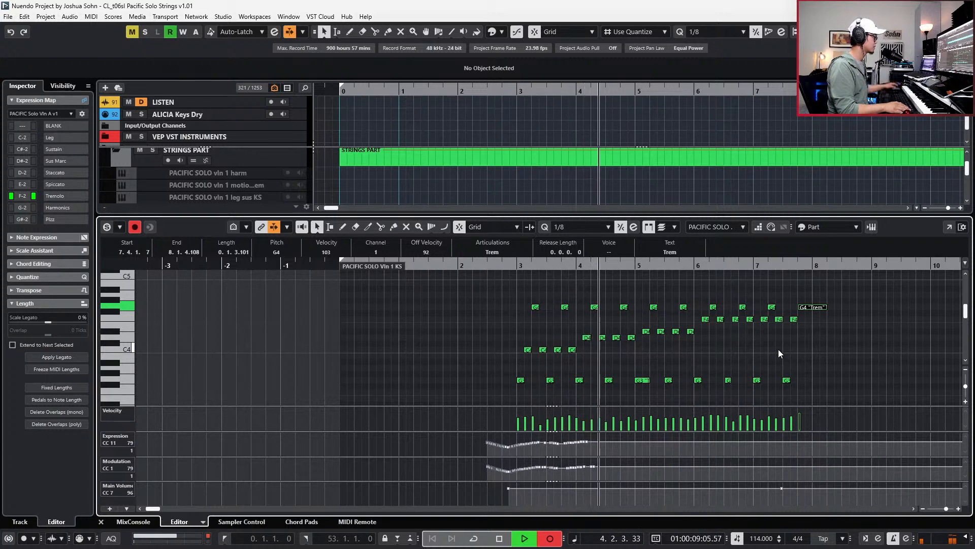
pyautogui.press('space')
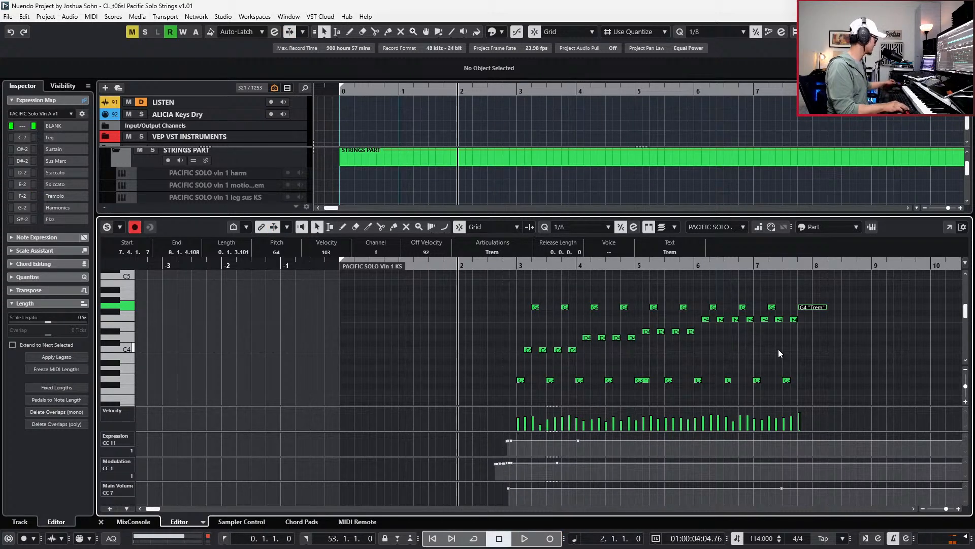
# Record Expression CC 11 and Modulation CC 1 dynamics over the violin passage from bar 2 to bar 8.
pyautogui.press('KP_Multiply')
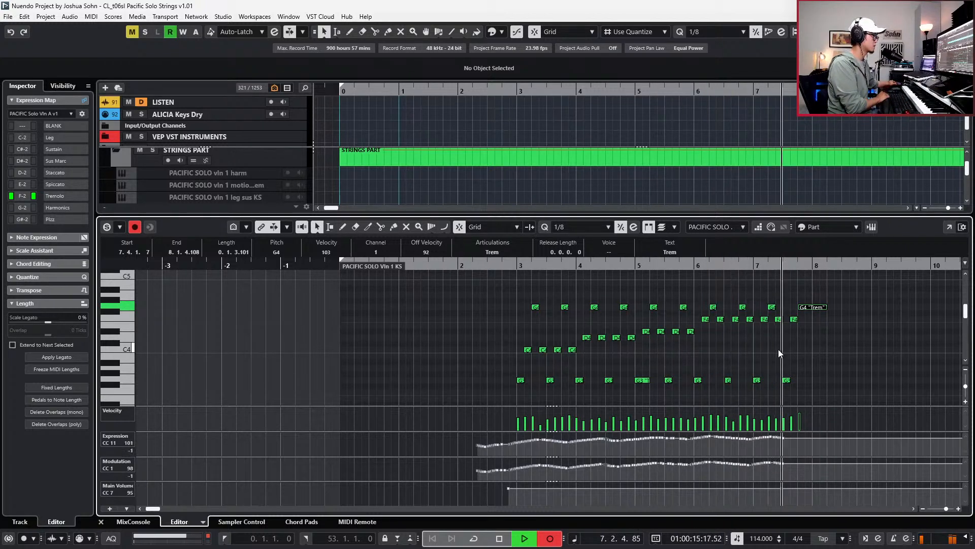
pyautogui.press('space')
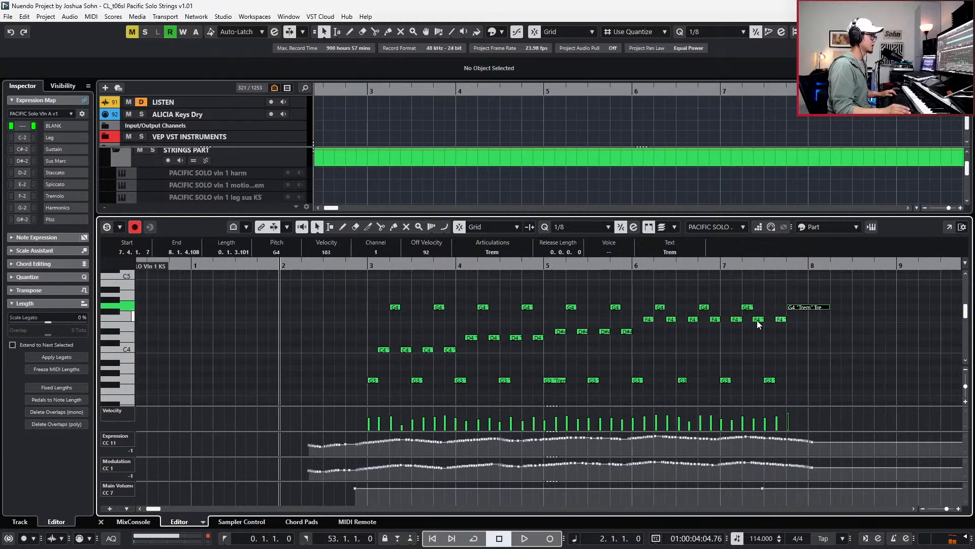
# Try deleting all violin notes after the bar 7 downbeat and audition the ending from bar 6.
pyautogui.hscroll(4, 779, 320)
pyautogui.moveTo(567, 292); pyautogui.dragTo(677, 395)
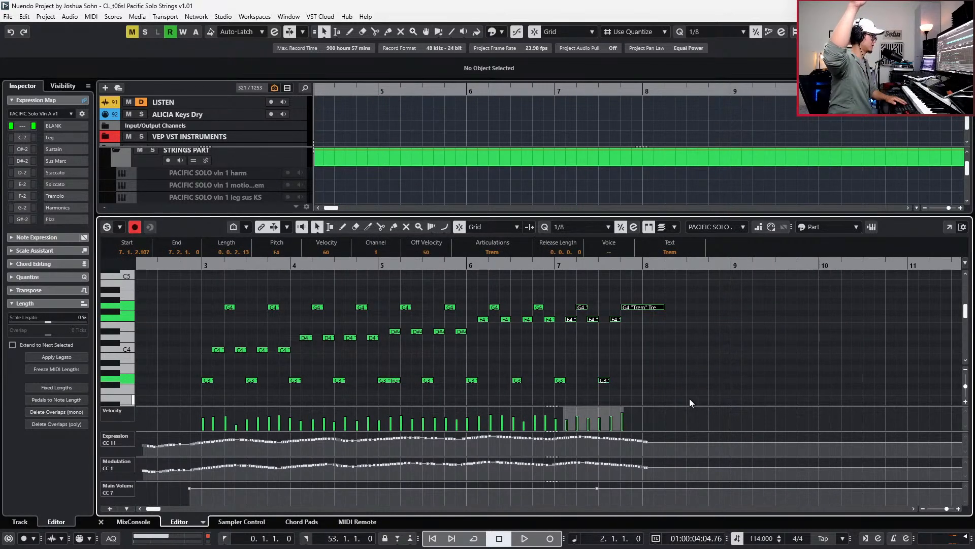
pyautogui.press('Delete')
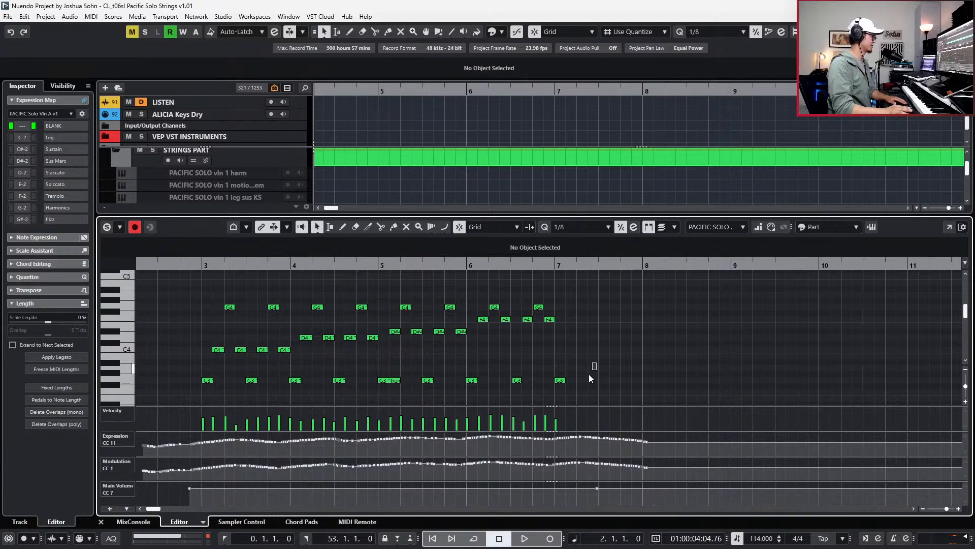
pyautogui.moveTo(472, 304); pyautogui.dragTo(572, 394)
pyautogui.press('space')
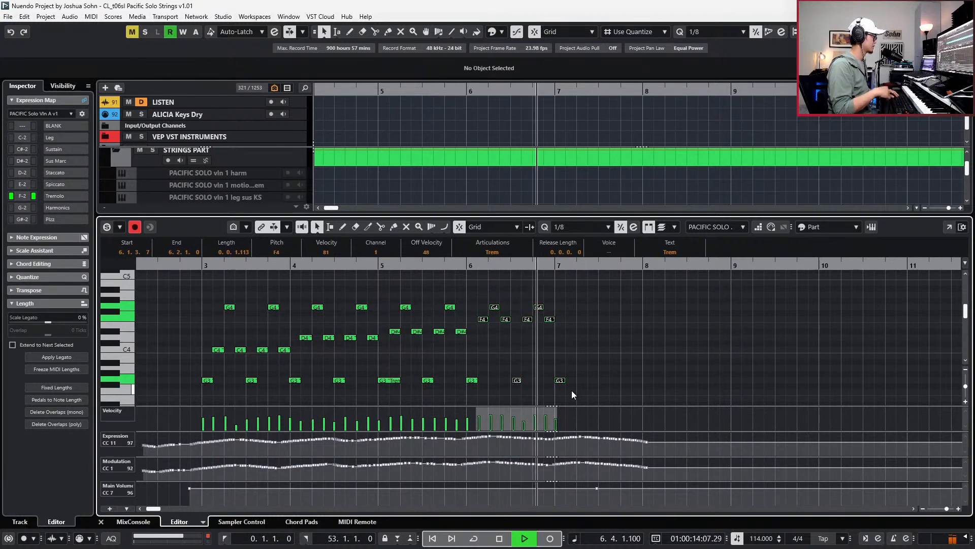
pyautogui.press('space')
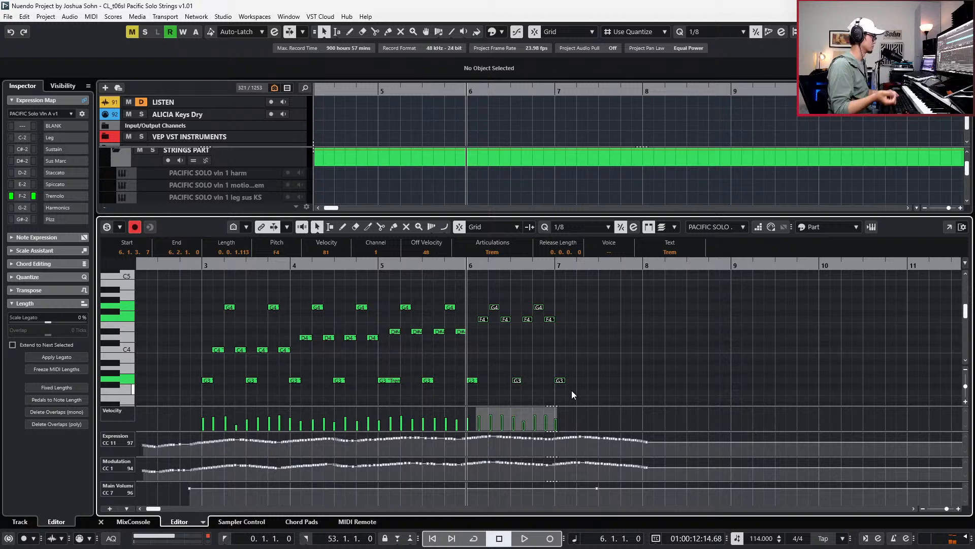
# Undo the ending deletion and reduce bar 7 to the G3 downbeat followed by a single G4 note.
pyautogui.click(571, 345)
pyautogui.hotkey('ctrl', 'z')
pyautogui.hotkey('ctrl', 'z')
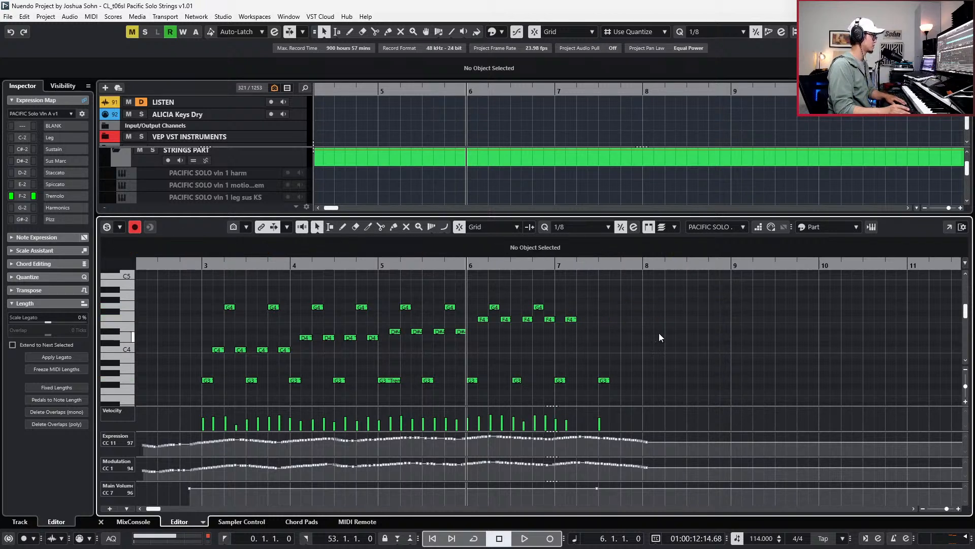
pyautogui.hotkey('ctrl', 'z')
pyautogui.hotkey('ctrl', 'z')
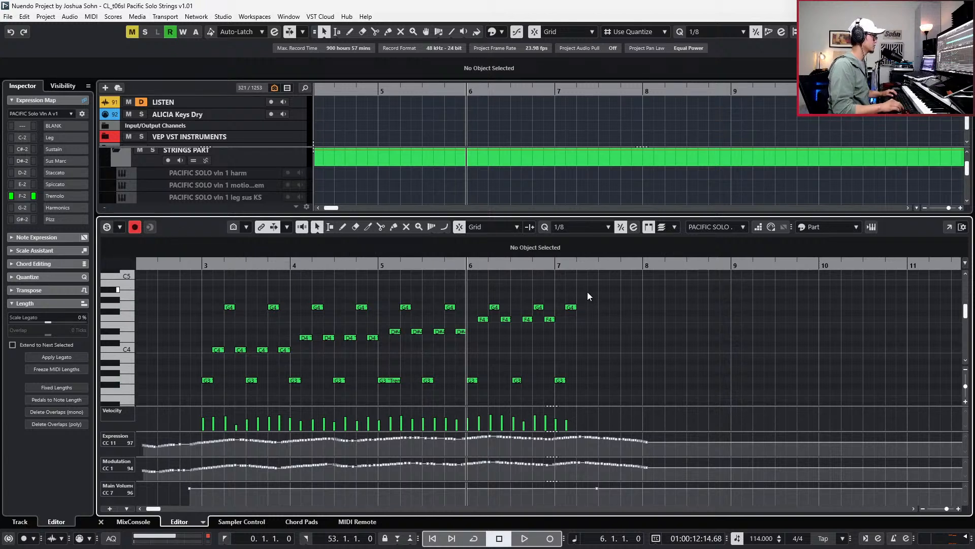
# Audition the ending and lengthen the final G4 note in bar 7 so it ends at 7.3.3.0.
pyautogui.click(571, 306)
pyautogui.press('space')
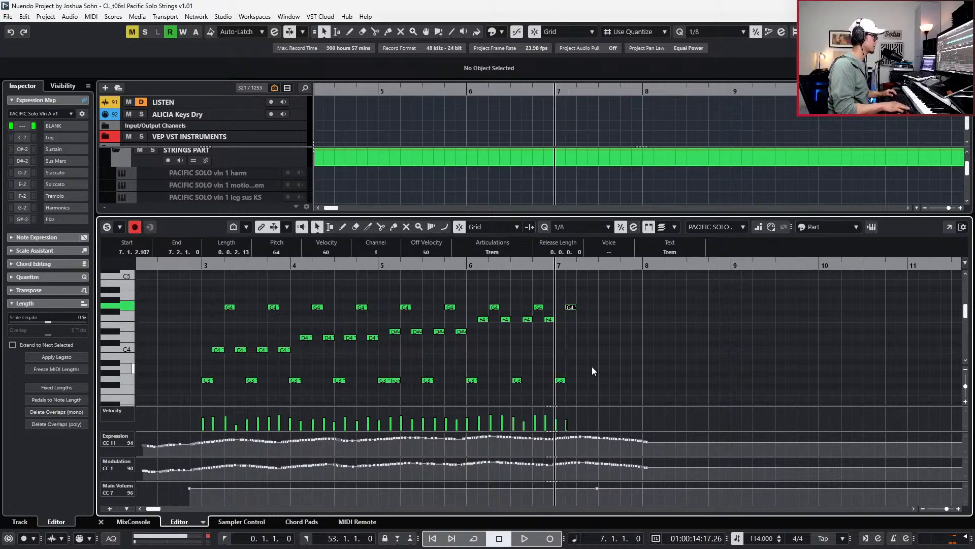
pyautogui.press('space')
pyautogui.hotkey('alt', 'shift', 'Right')
pyautogui.hotkey('alt', 'shift', 'Right')
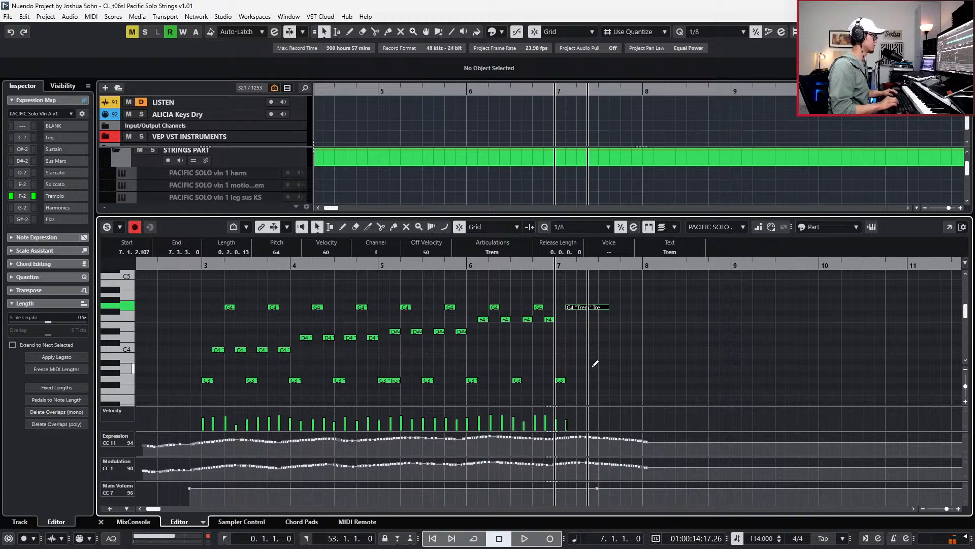
pyautogui.press('space')
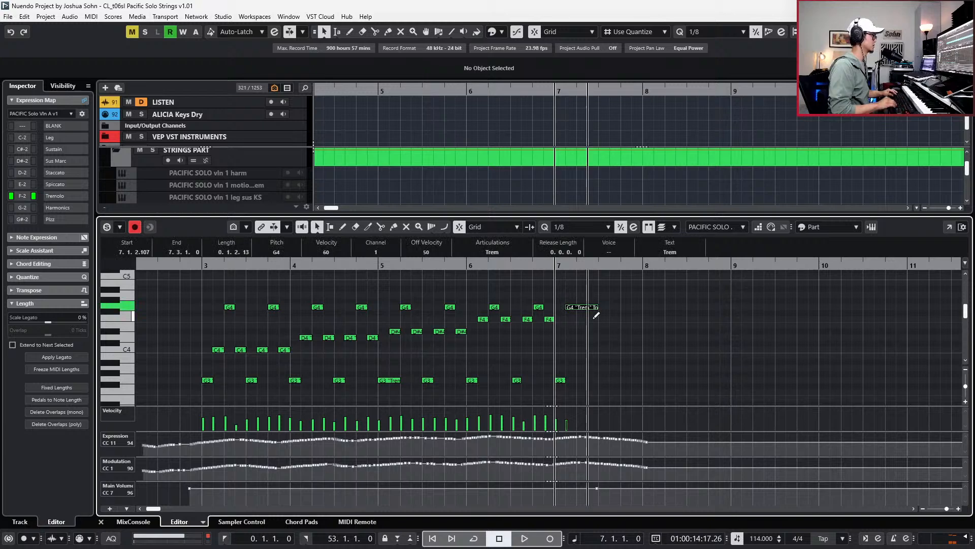
pyautogui.moveTo(596, 316); pyautogui.dragTo(612, 316)
pyautogui.scroll(2, 606, 319)
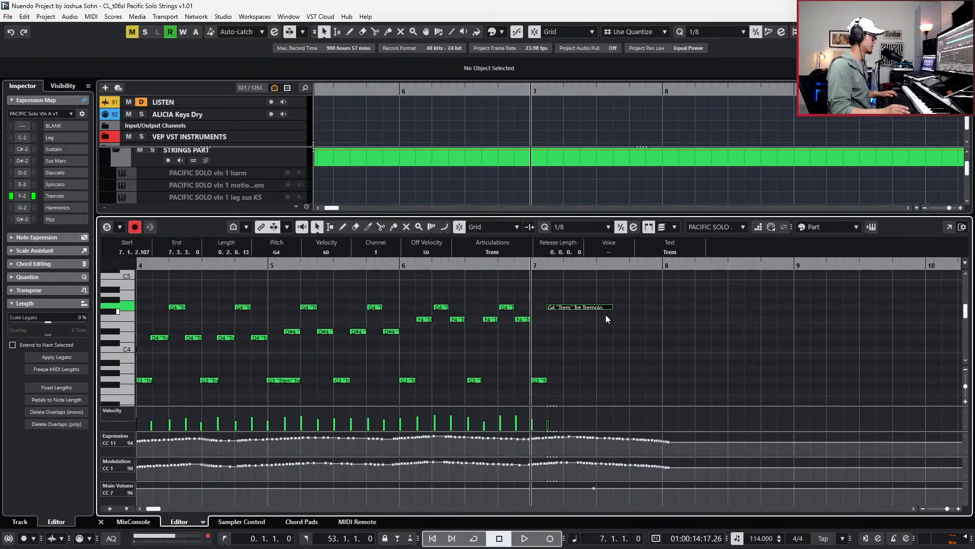
# Duplicate the final G4 note into a descending run of sixteenth notes F4, D#4, D4 and C#4 starting at 7.3.3.0.
pyautogui.hotkey('ctrl', 'd')
pyautogui.press('Down')
pyautogui.press('Down')
pyautogui.hotkey('alt', 'shift', 'Left')
pyautogui.hotkey('alt', 'shift', 'Left')
pyautogui.hotkey('alt', 'shift', 'Left')
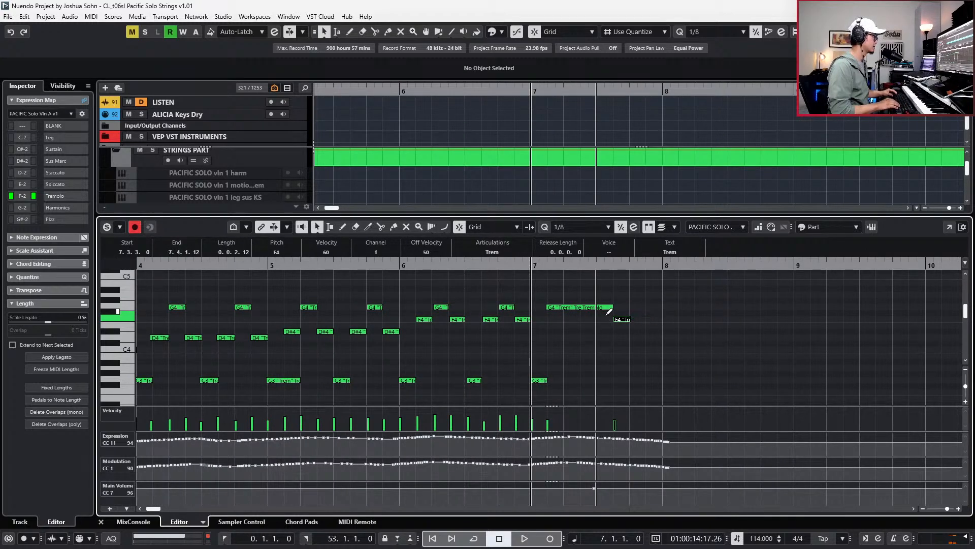
pyautogui.press('Up')
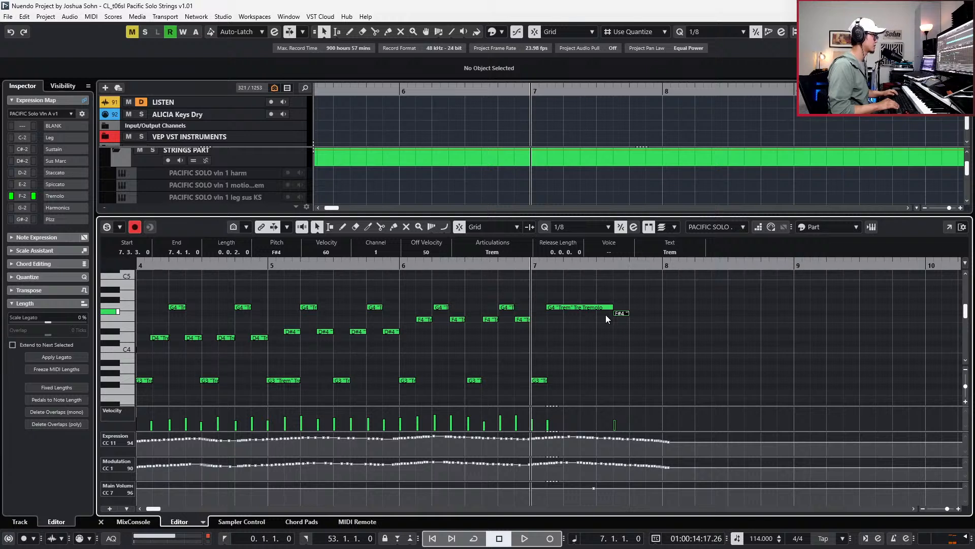
pyautogui.press('2')
pyautogui.hotkey('alt', 'shift', 'Left')
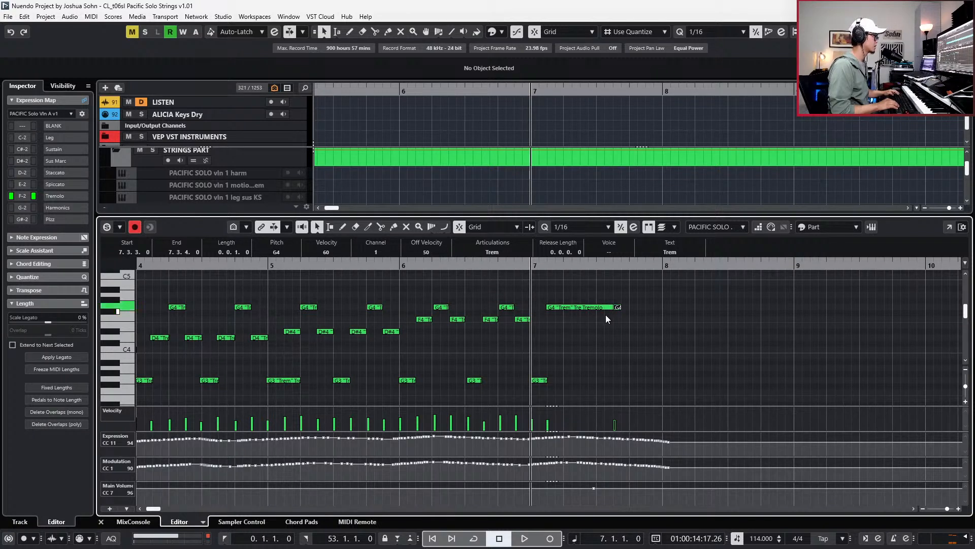
pyautogui.press('Down')
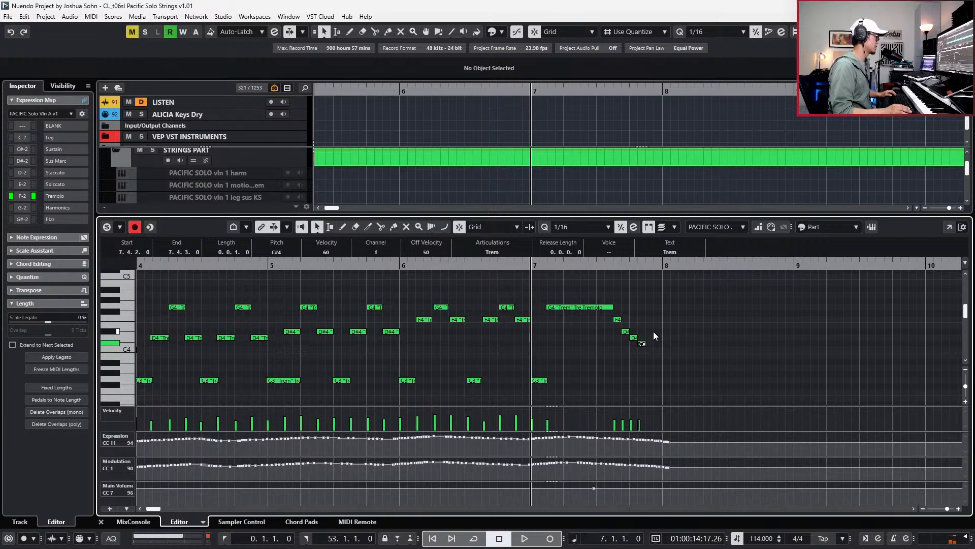
# Lower the run's last note to C4 and extend the run with sixteenth notes A#3 and G3 ending at bar 8.
pyautogui.scroll(3, 654, 335)
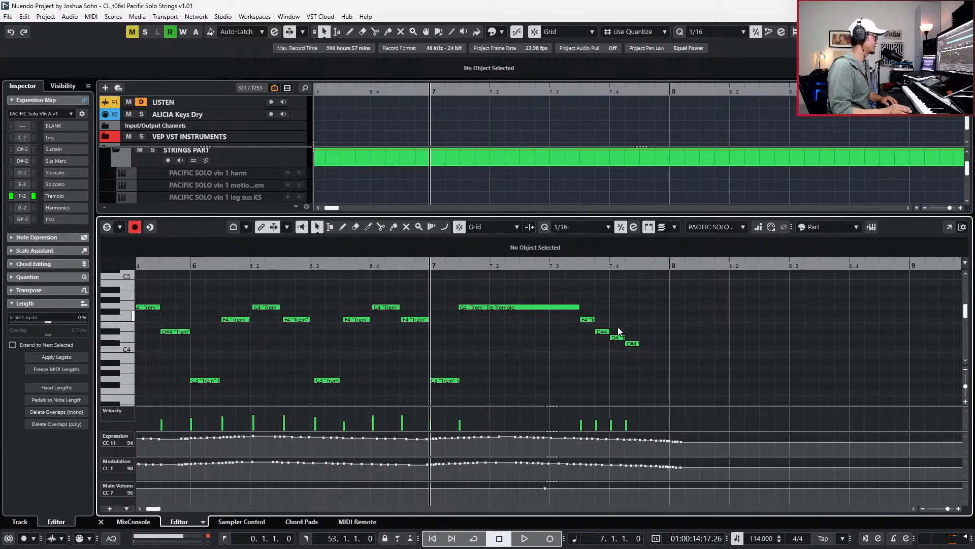
pyautogui.moveTo(630, 344); pyautogui.dragTo(635, 353)
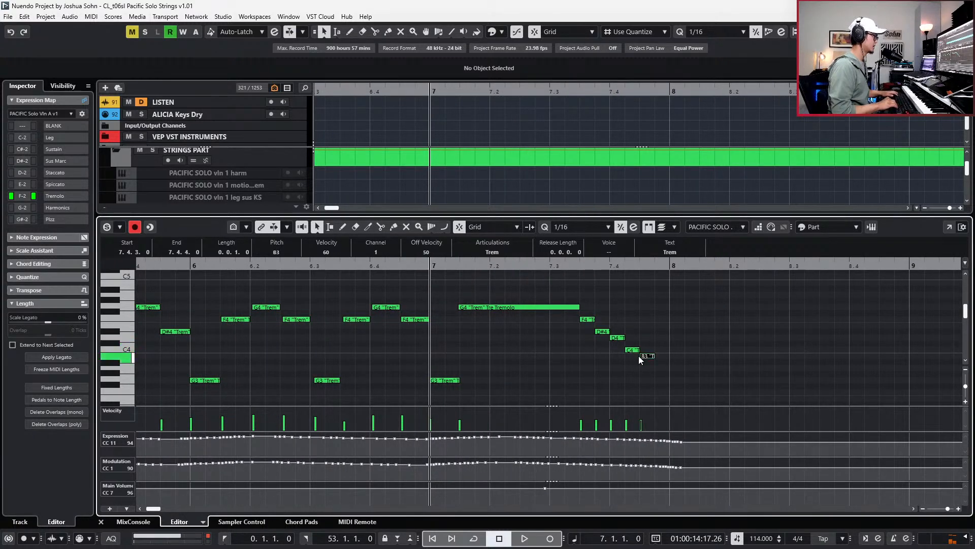
pyautogui.press('Down')
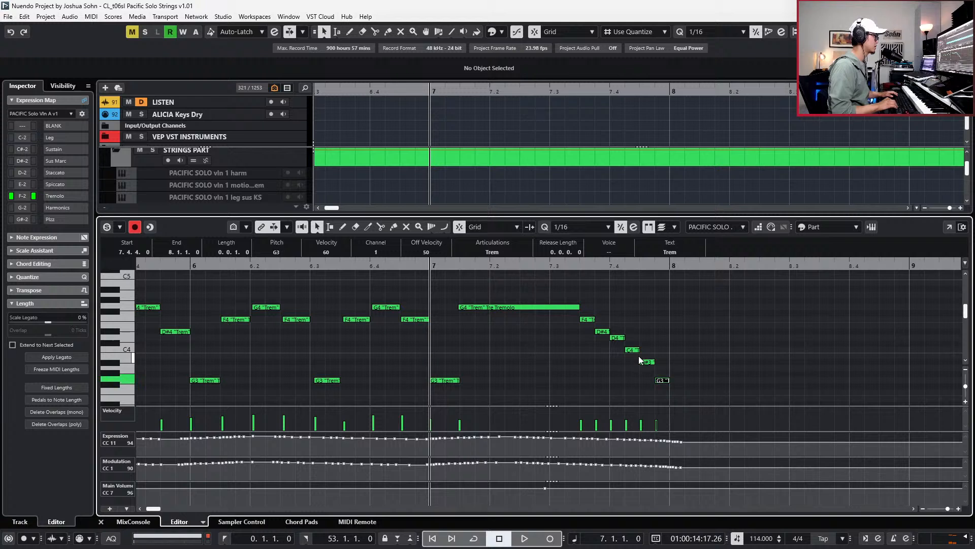
pyautogui.press('Left')
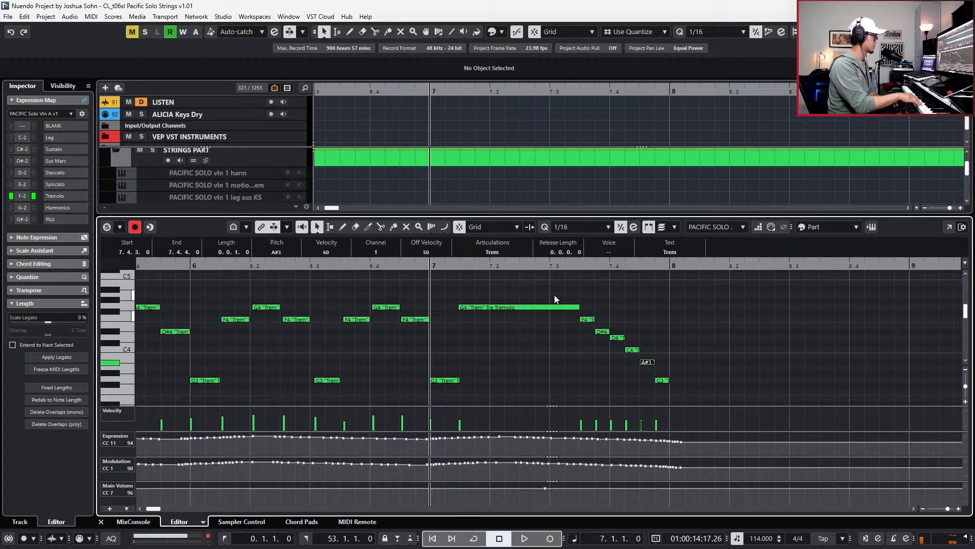
# Lower the long G4 in bar 7 to F4 and reshape the run to D#4, D4, C4, A#3, G#3 and G3.
pyautogui.moveTo(554, 307); pyautogui.dragTo(653, 367)
pyautogui.press('Down')
pyautogui.press('Down')
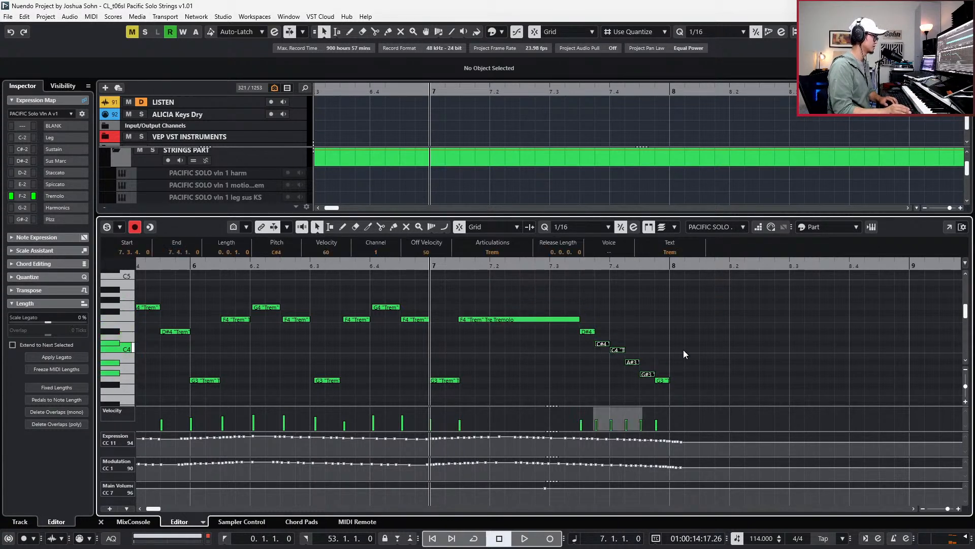
pyautogui.click(620, 350)
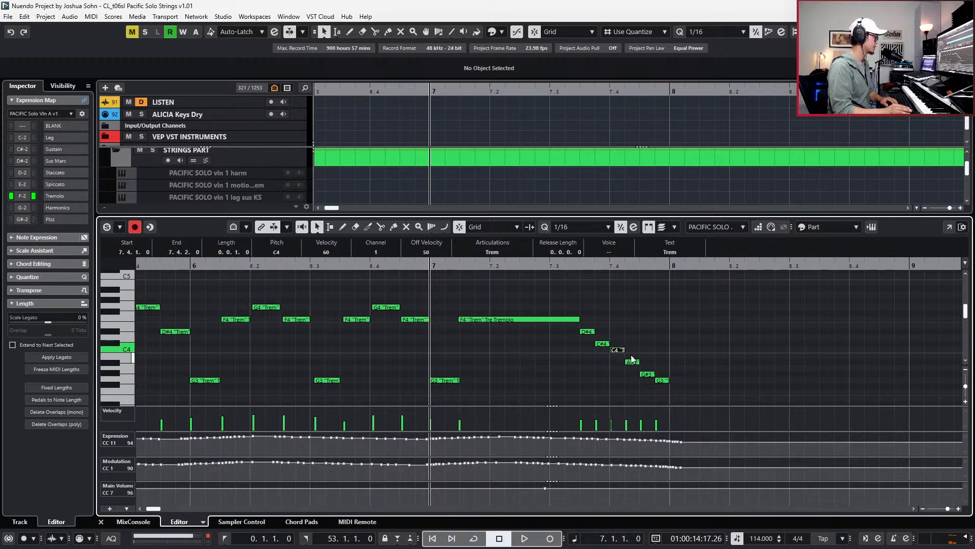
pyautogui.moveTo(605, 343); pyautogui.dragTo(605, 338)
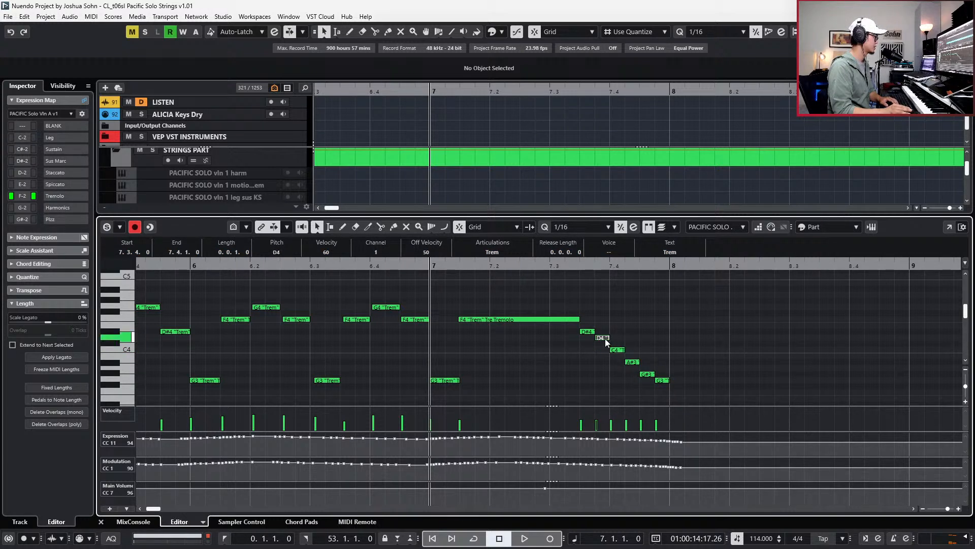
# Set the six run notes to the Sus Marc articulation at velocity 108 and audition them from bar 7.
pyautogui.keyDown('ctrl'); pyautogui.scroll(-2, 636, 335); pyautogui.keyUp('ctrl')
pyautogui.moveTo(690, 393); pyautogui.dragTo(603, 318)
pyautogui.click(463, 251)
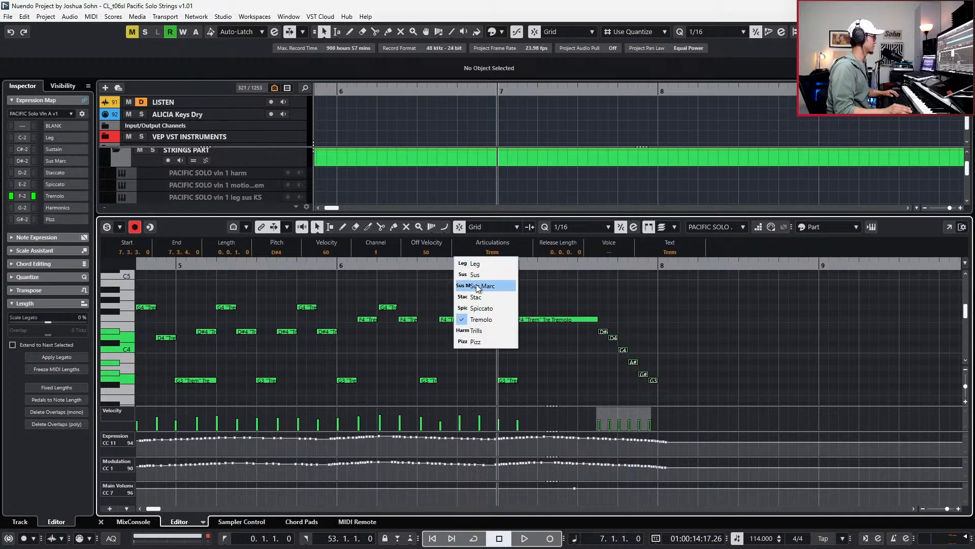
pyautogui.click(483, 287)
pyautogui.press('space')
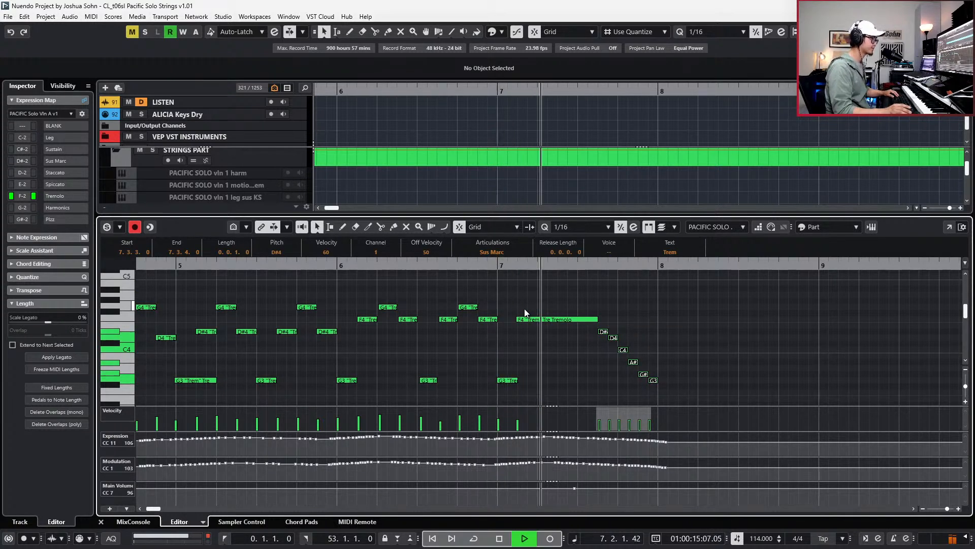
pyautogui.press('space')
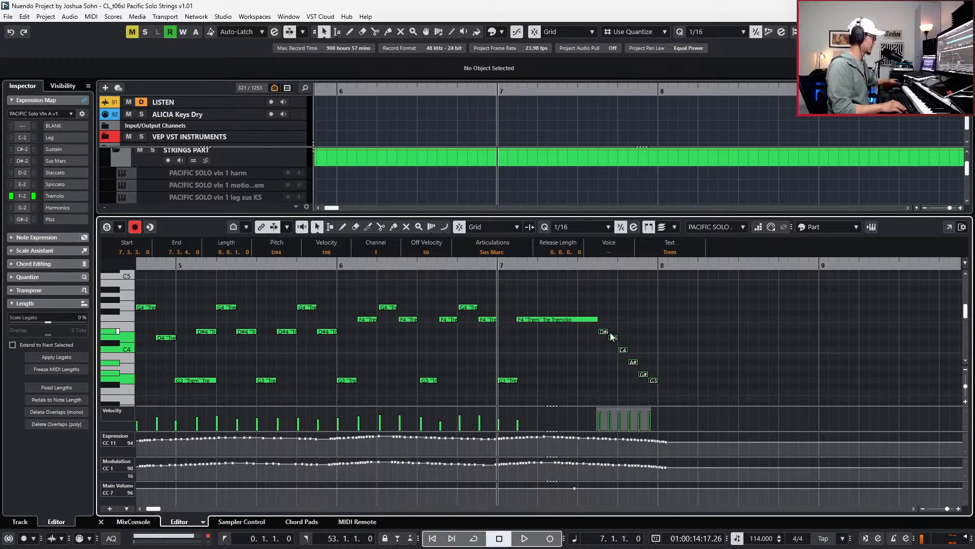
# Try recording a stronger Modulation CC 1 pass over the descending run and smooth the rise leading into it.
pyautogui.press('KP_Multiply')
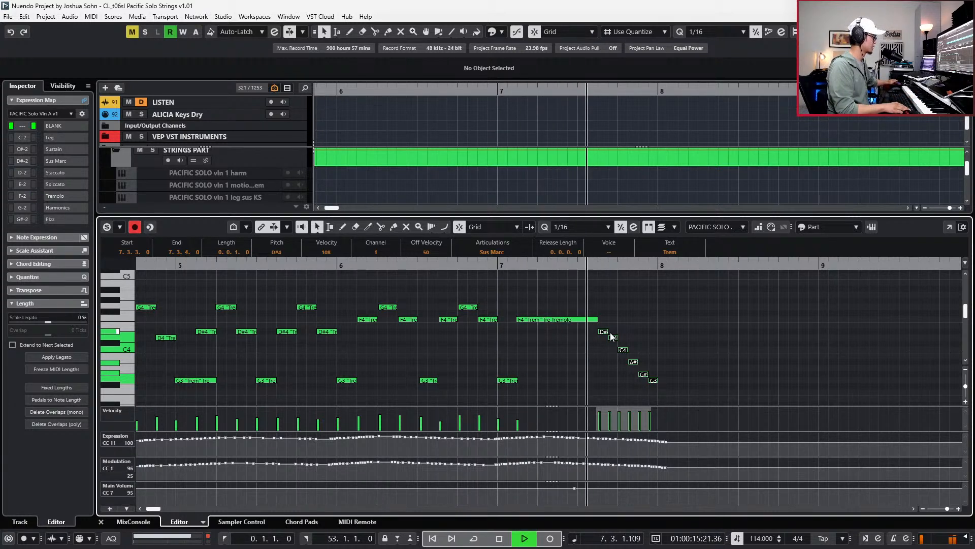
pyautogui.press('space')
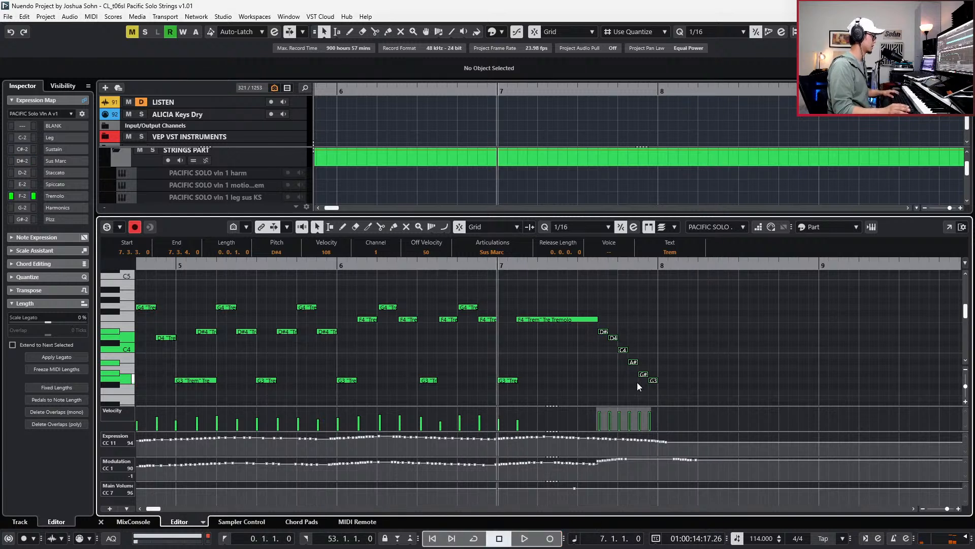
pyautogui.moveTo(610, 455)
pyautogui.mouseDown()
pyautogui.moveTo(590, 462)
pyautogui.moveTo(608, 455)
pyautogui.mouseUp()
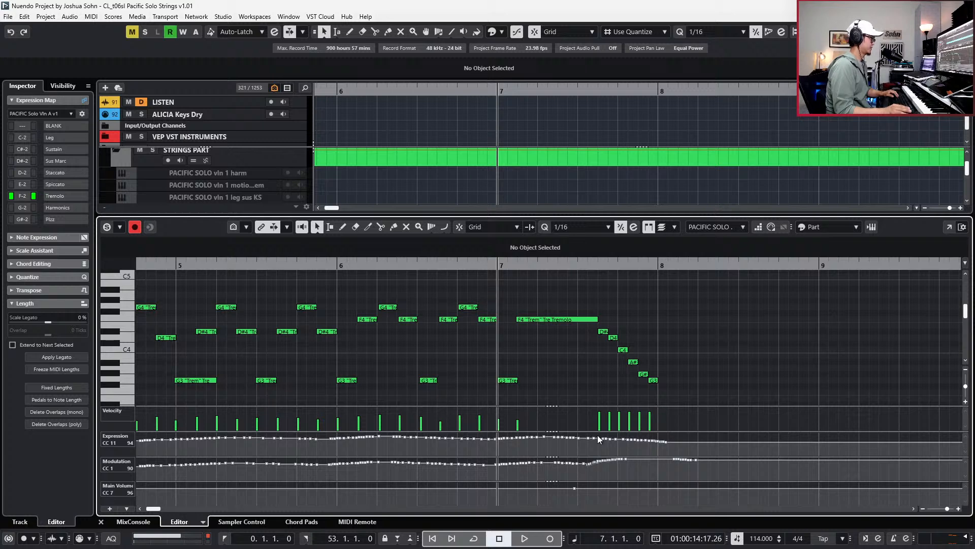
# Add a Main Volume CC 7 point at 7.3.2.119, raise it to 107 for the run and audition the balance.
pyautogui.click(567, 319)
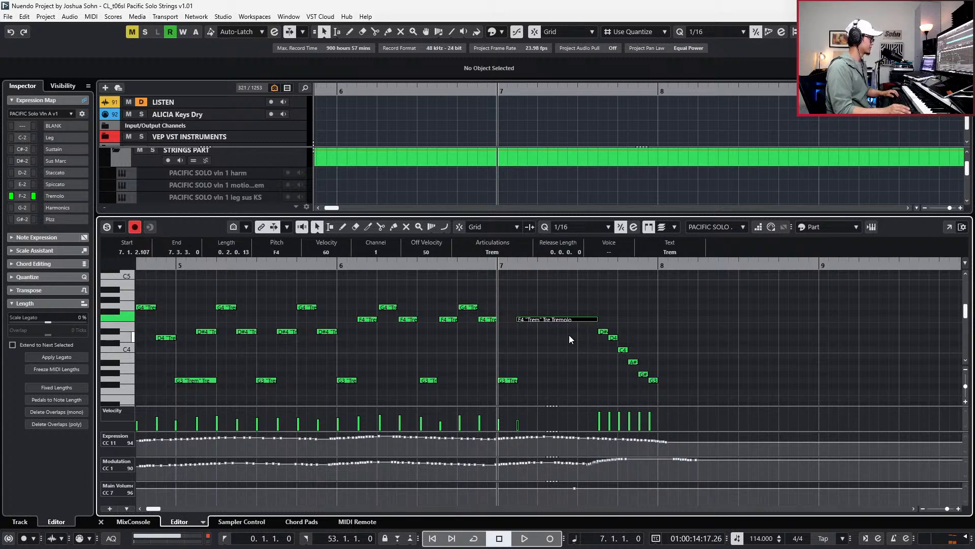
pyautogui.scroll(-2, 569, 335)
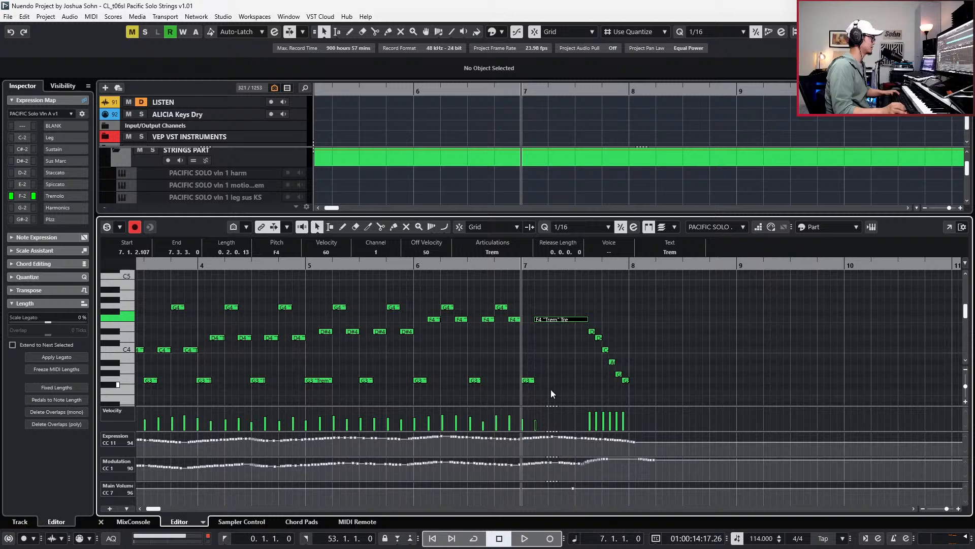
pyautogui.moveTo(583, 325); pyautogui.dragTo(666, 394)
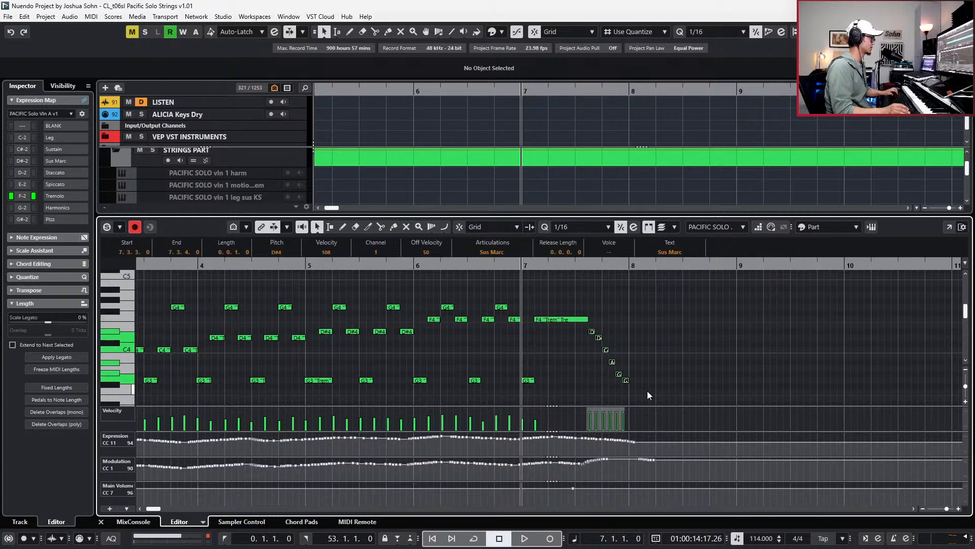
pyautogui.scroll(2, 647, 389)
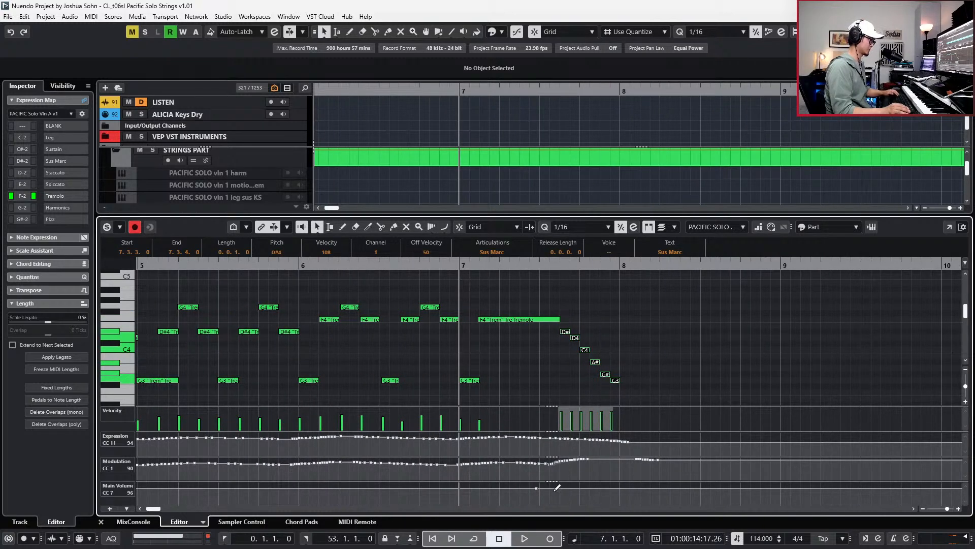
pyautogui.scroll(2, 557, 484)
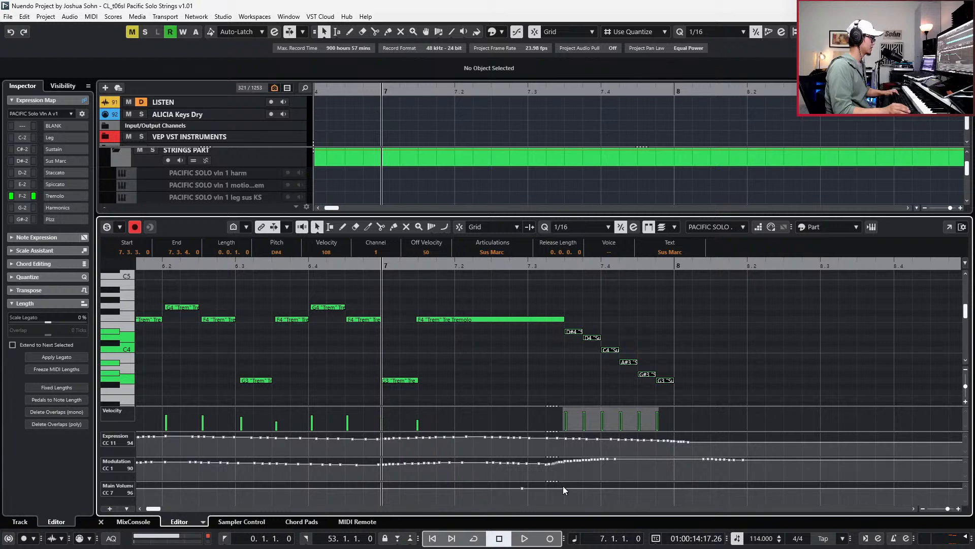
pyautogui.click(565, 485)
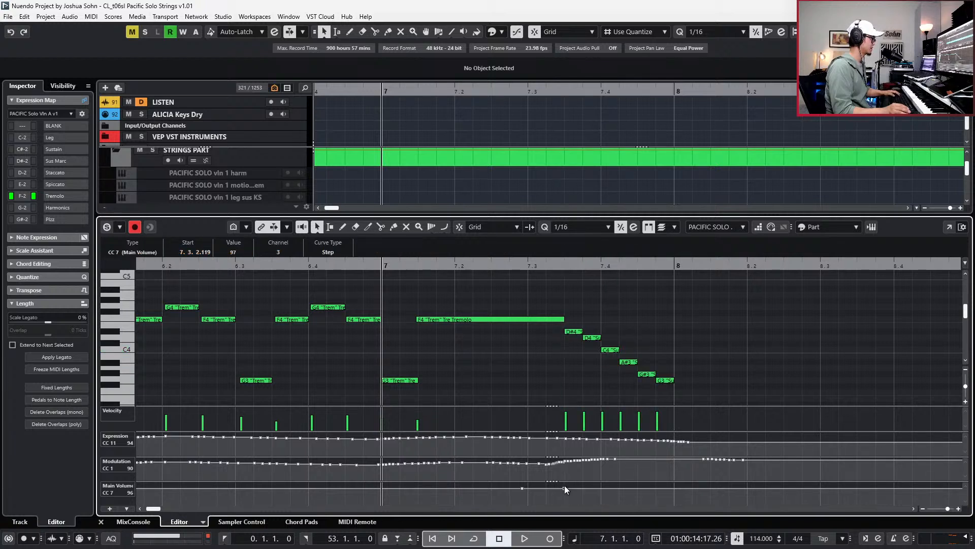
pyautogui.moveTo(566, 487); pyautogui.dragTo(565, 484)
pyautogui.press('space')
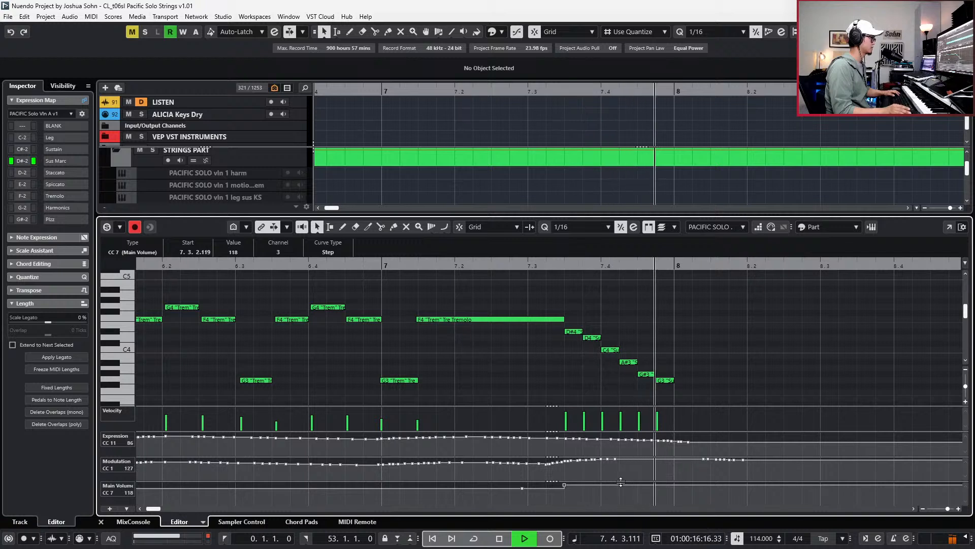
pyautogui.press('space')
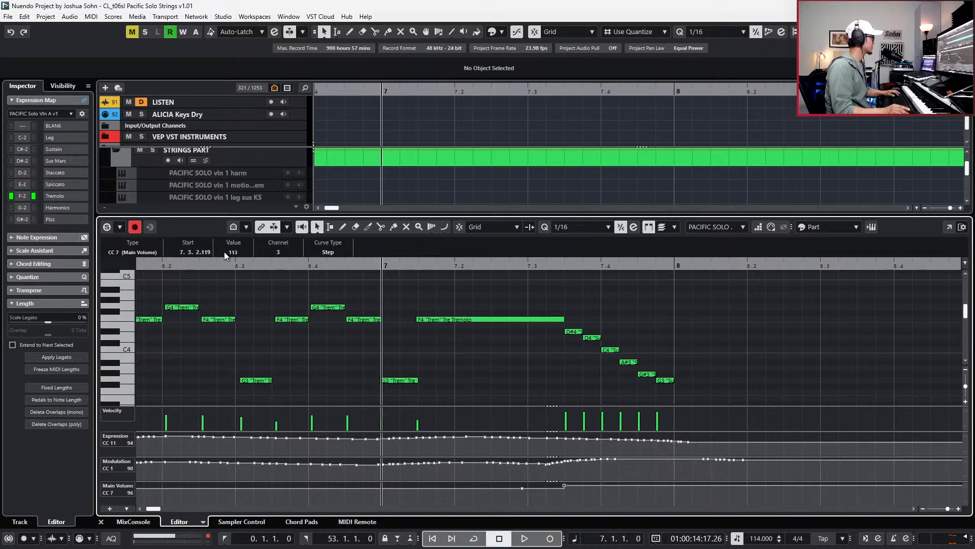
# Play from bar 7 and record new Expression CC 11 and Modulation CC 1 swells over the descending run.
pyautogui.press('space')
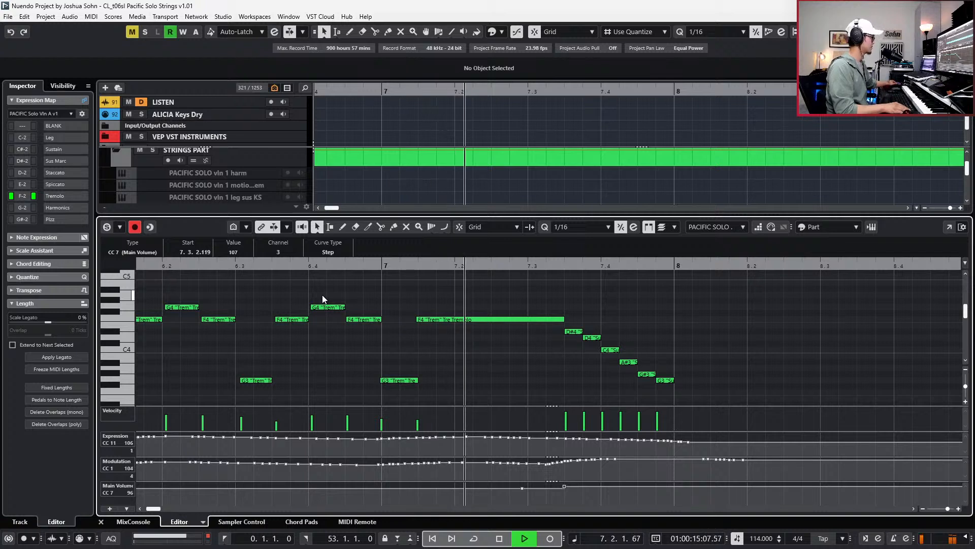
pyautogui.press('KP_Multiply')
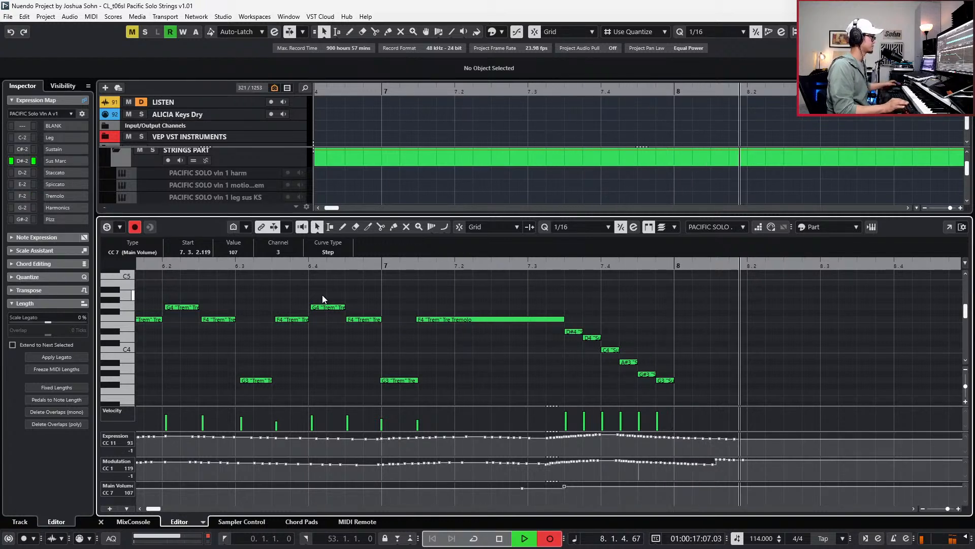
pyautogui.press('space')
# Copy the last G3 as a C4 at 8.1.1.0 with length 0.1.0.0, and delete the stray Modulation points after the swell.
pyautogui.moveTo(666, 380); pyautogui.dragTo(686, 348)
pyautogui.hotkey('alt', 'Right')
pyautogui.hotkey('alt', 'Right')
pyautogui.hotkey('alt', 'Right')
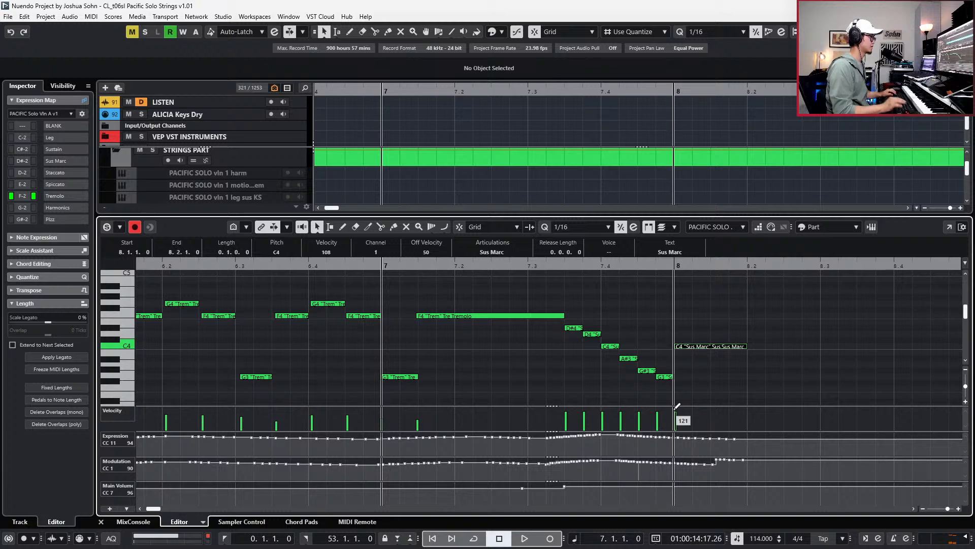
pyautogui.moveTo(703, 457); pyautogui.dragTo(758, 476)
# Audition the revised violin ending from bar 7 and show the whole passage.
pyautogui.press('space')
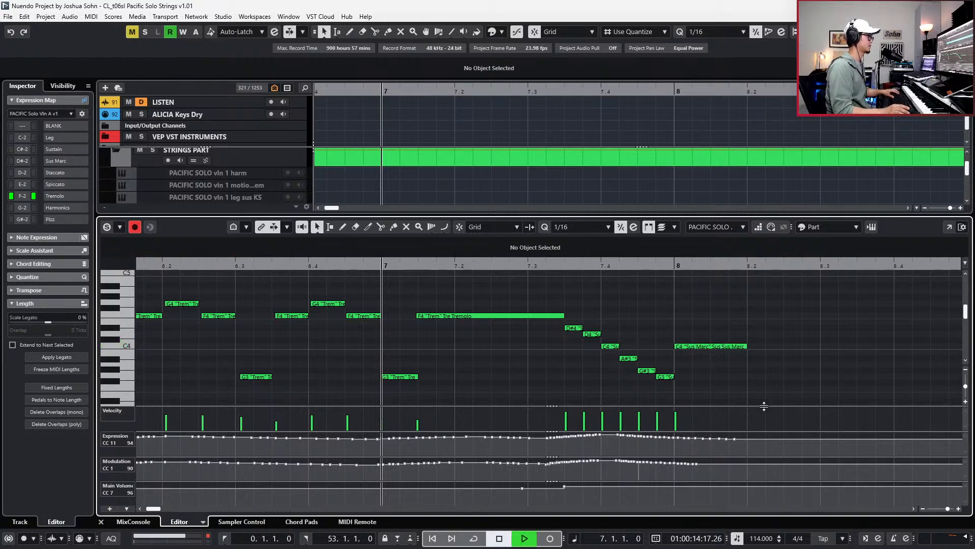
pyautogui.press('g')
pyautogui.press('g')
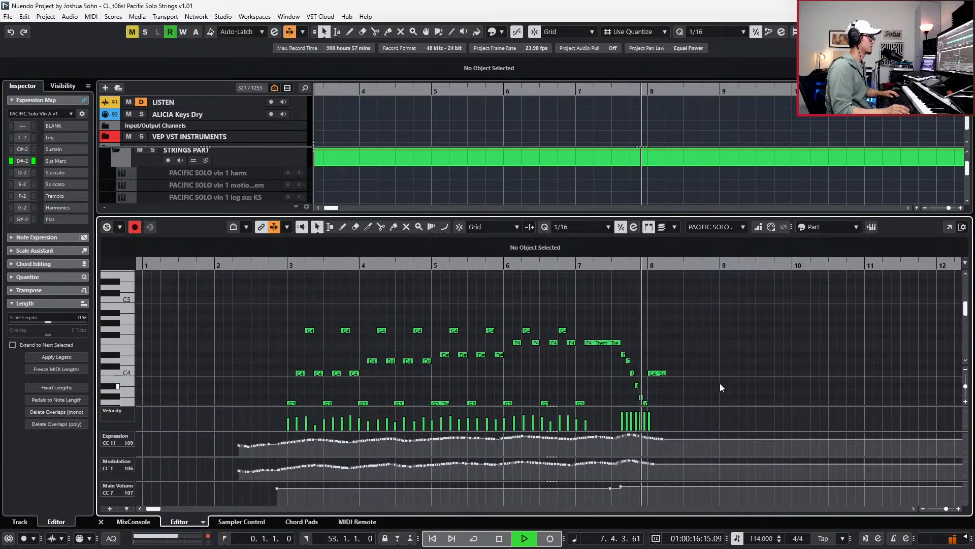
pyautogui.press('space')
# Open the PACIFIC SOLO Cello KS part, duplicate the C1 and G1 Sus Marc chord to 3.1.1.0 and audition it.
pyautogui.click(288, 269)
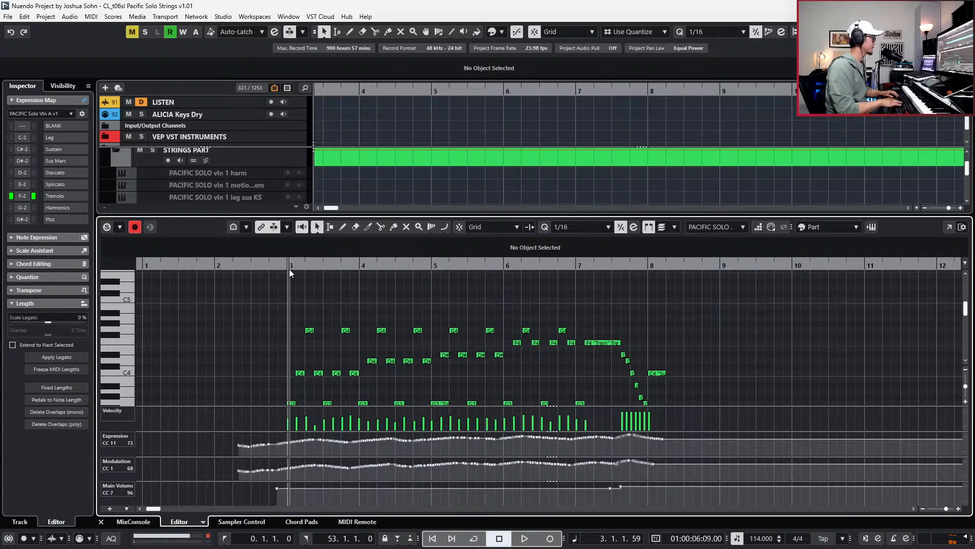
pyautogui.hotkey('ctrl', 'e')
pyautogui.press('z')
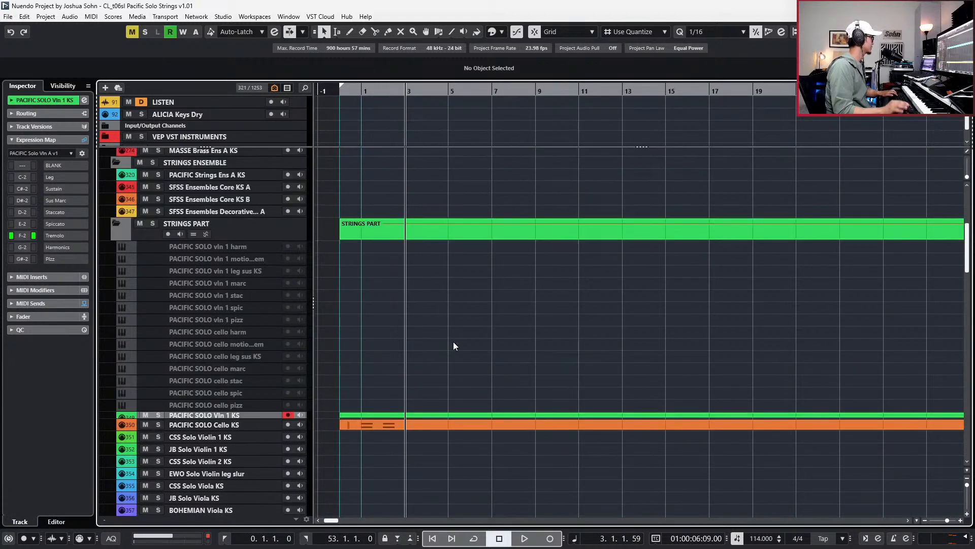
pyautogui.press('z')
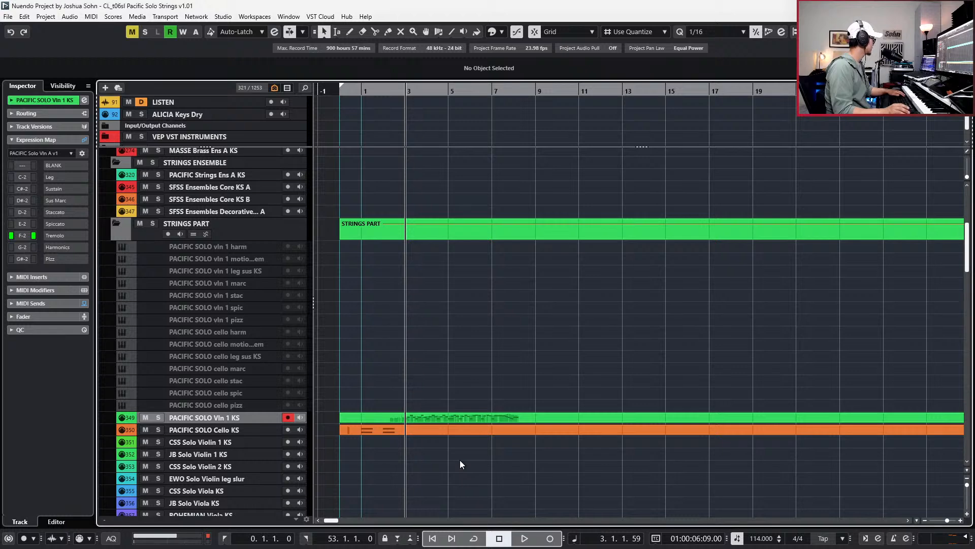
pyautogui.doubleClick(425, 431)
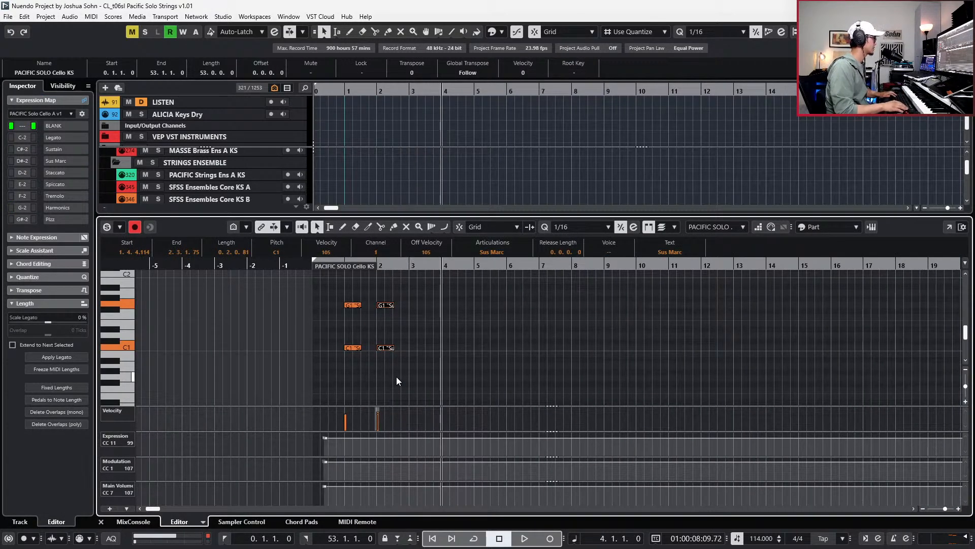
pyautogui.press('space')
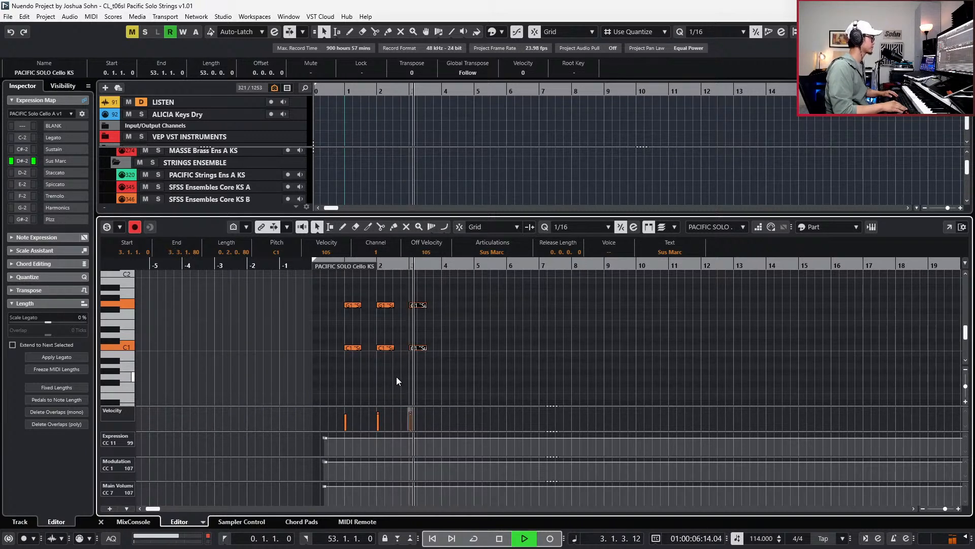
# Stop playback and duplicate the cello's C1 and G1 Sus Marc chord from bar 3 to 4.1.1.0.
pyautogui.press('space')
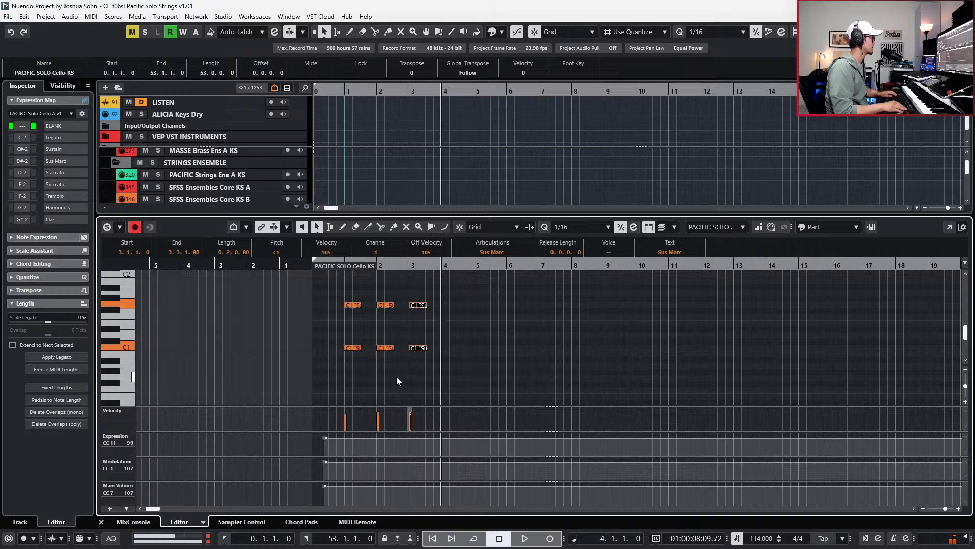
pyautogui.press('h')
pyautogui.press('h')
pyautogui.moveTo(435, 286); pyautogui.dragTo(390, 349)
pyautogui.hotkey('alt', 'd')
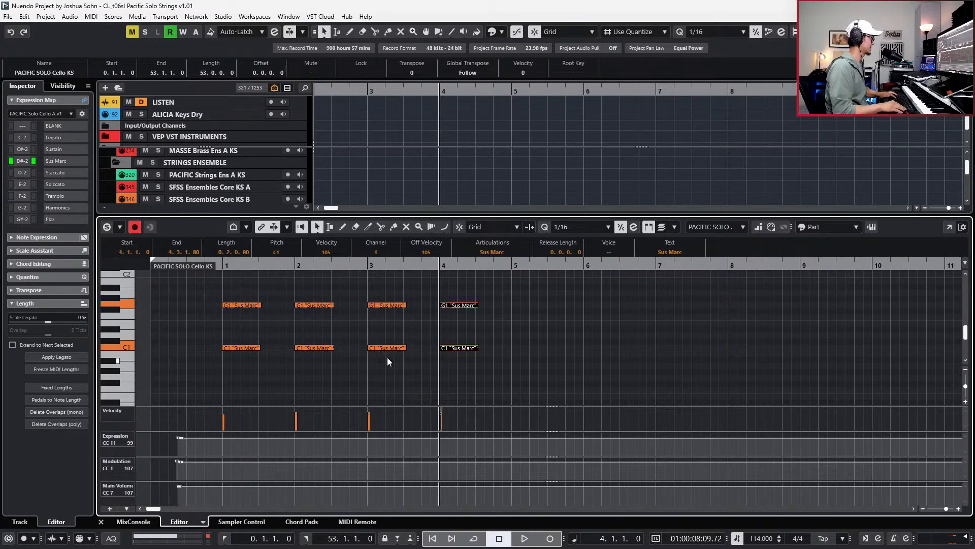
# Raise the upper note of the bar 4 cello chord to G#1 and audition it from bar 3.
pyautogui.click(475, 305)
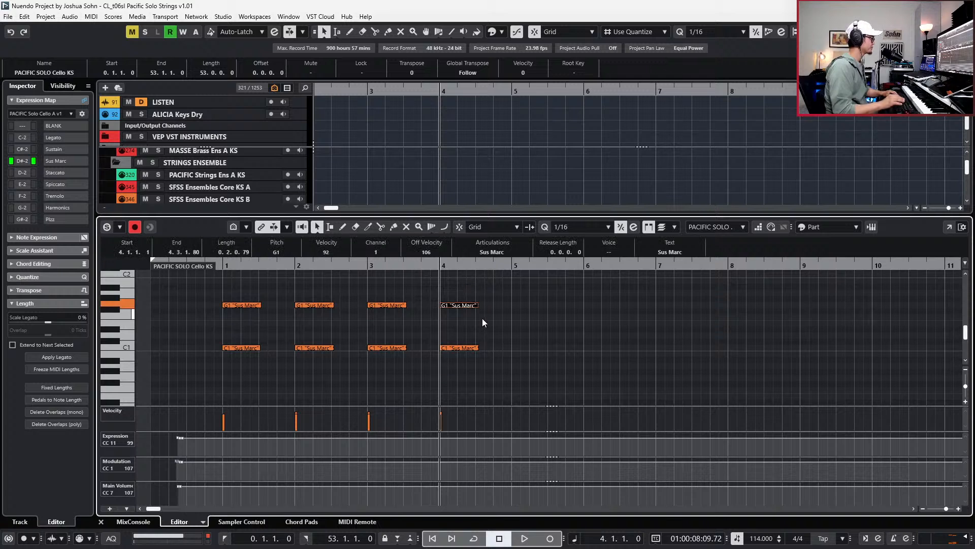
pyautogui.press('b')
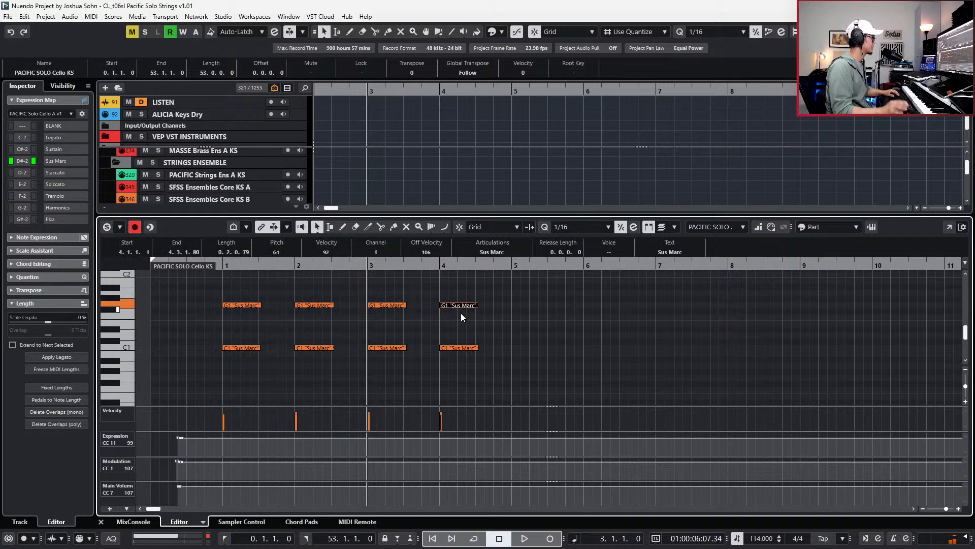
pyautogui.press('Up')
pyautogui.press('space')
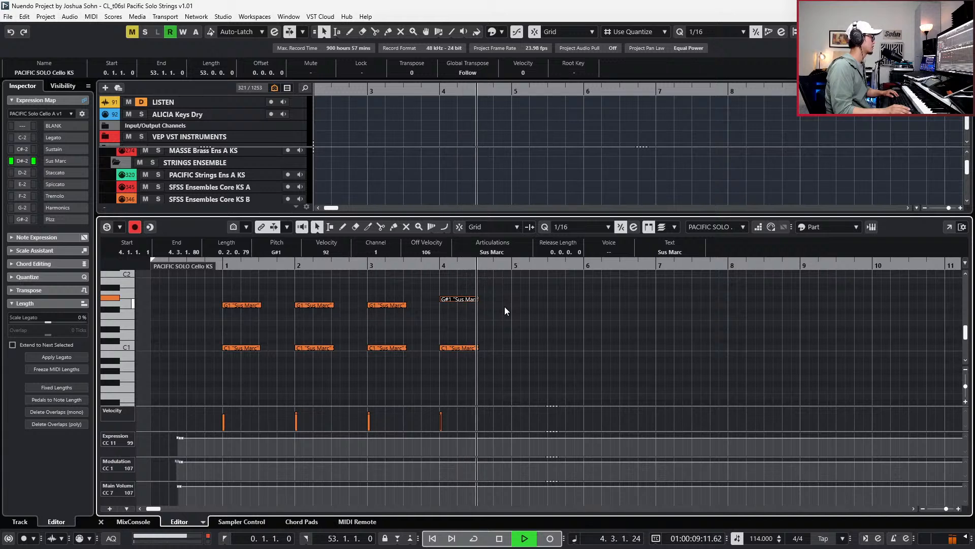
pyautogui.press('space')
# Open the PACIFIC SOLO Vln 1 KS part alongside the cello part and compare the violin notes with the cello chords.
pyautogui.scroll(-5, 500, 172)
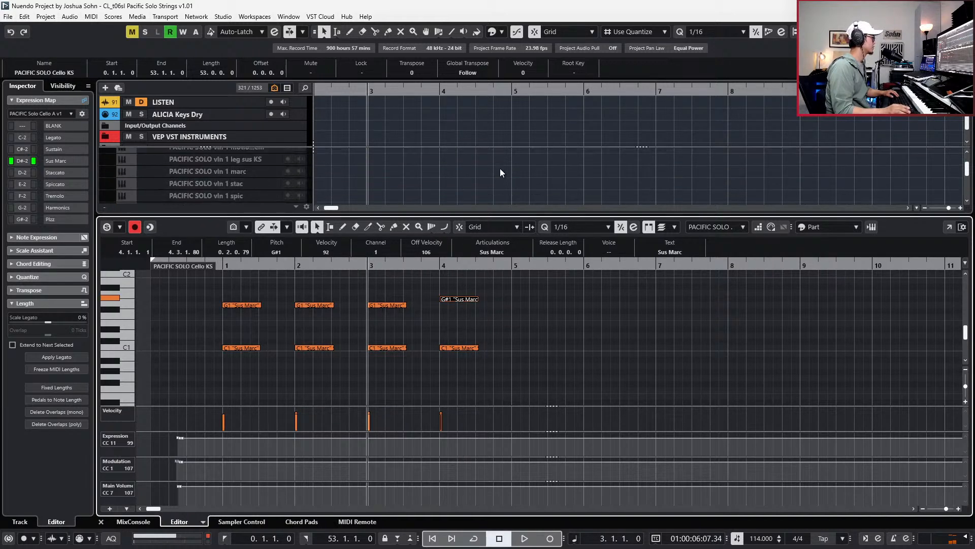
pyautogui.click(498, 160)
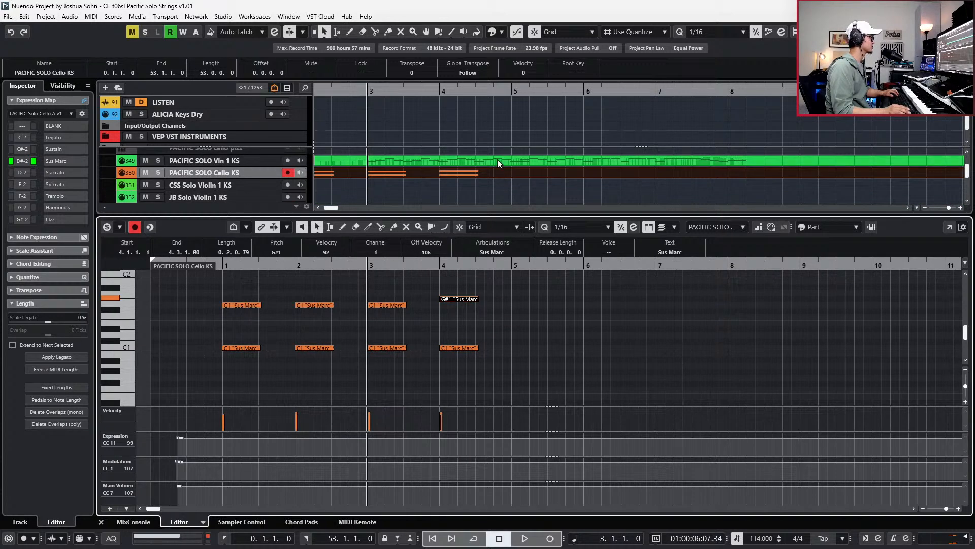
pyautogui.scroll(-10, 587, 291)
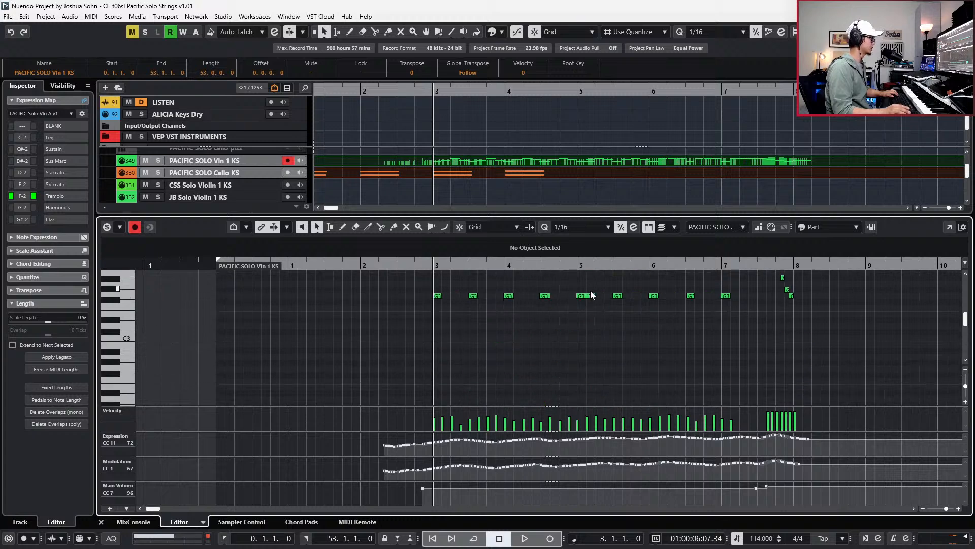
pyautogui.press('h')
pyautogui.scroll(10, 534, 322)
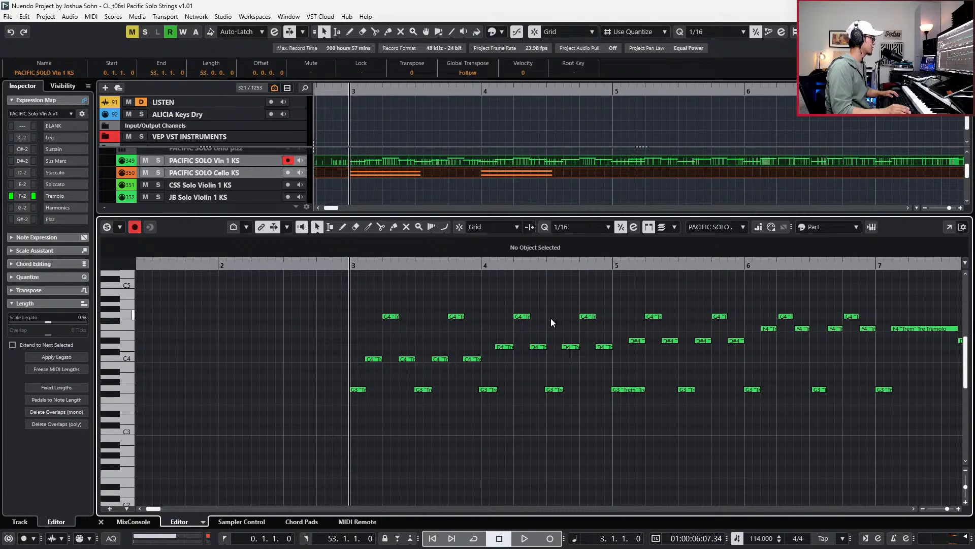
pyautogui.scroll(-8, 557, 342)
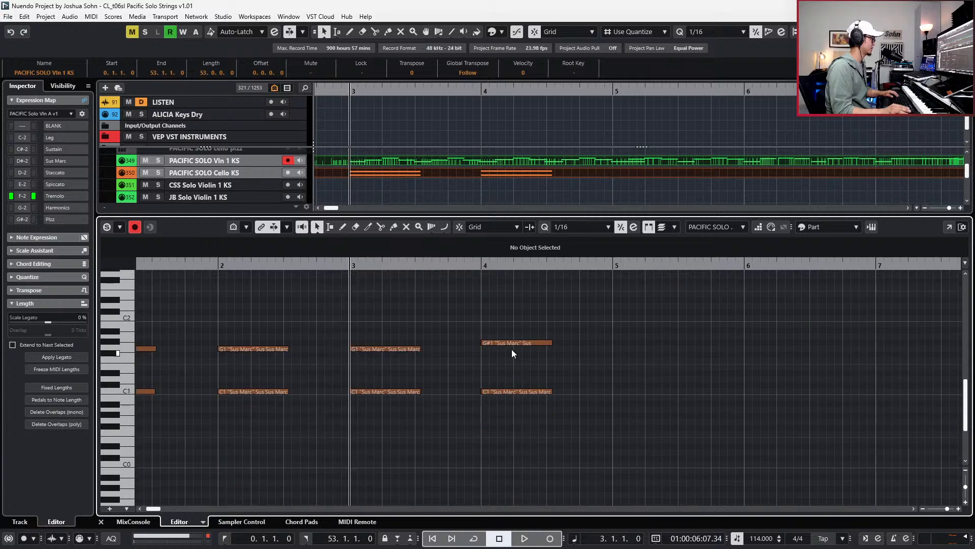
# Change the bar 4 cello chord to D1 and G1 and audition it with the violin.
pyautogui.click(514, 343)
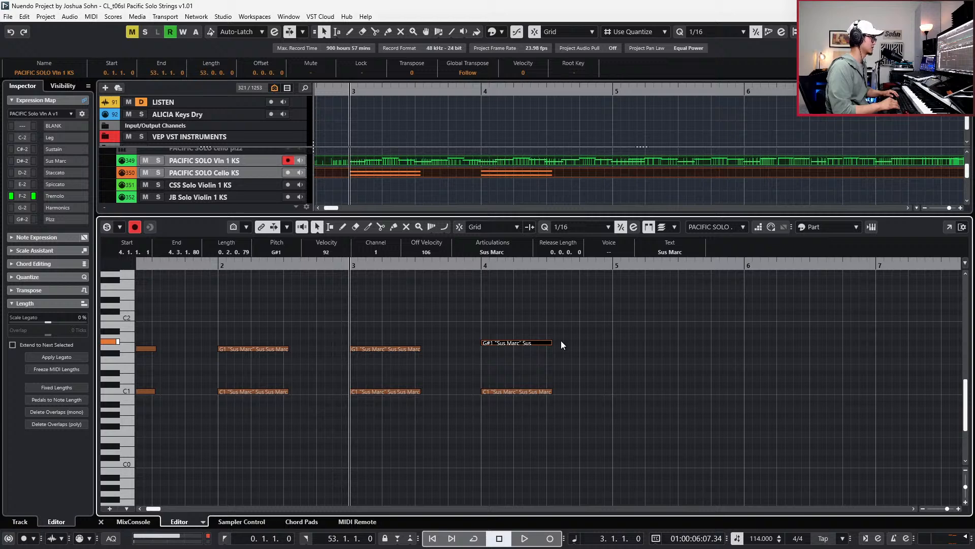
pyautogui.press('Down')
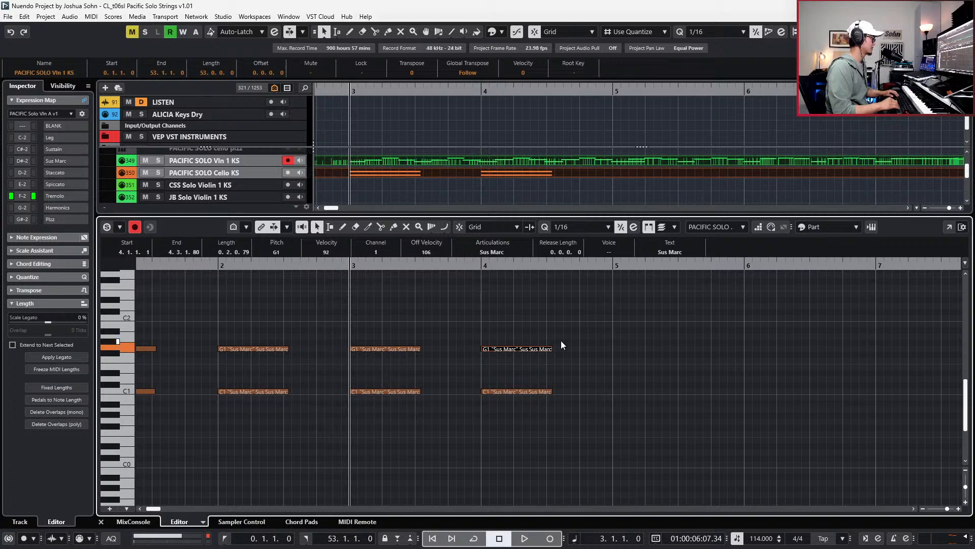
pyautogui.scroll(4, 561, 340)
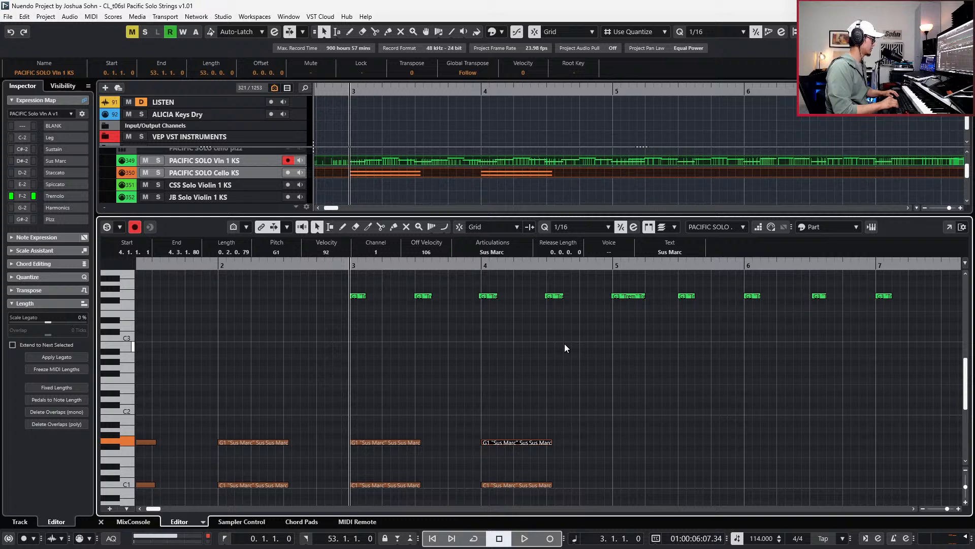
pyautogui.scroll(-2, 574, 389)
pyautogui.click(539, 438)
pyautogui.press('Up')
pyautogui.press('Up')
pyautogui.press('l')
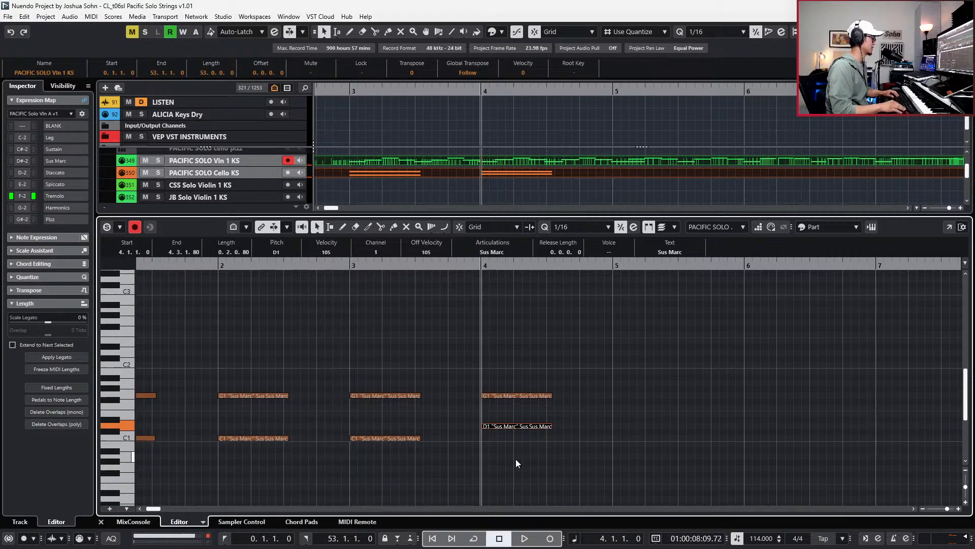
pyautogui.press('space')
pyautogui.press('space')
pyautogui.press('space')
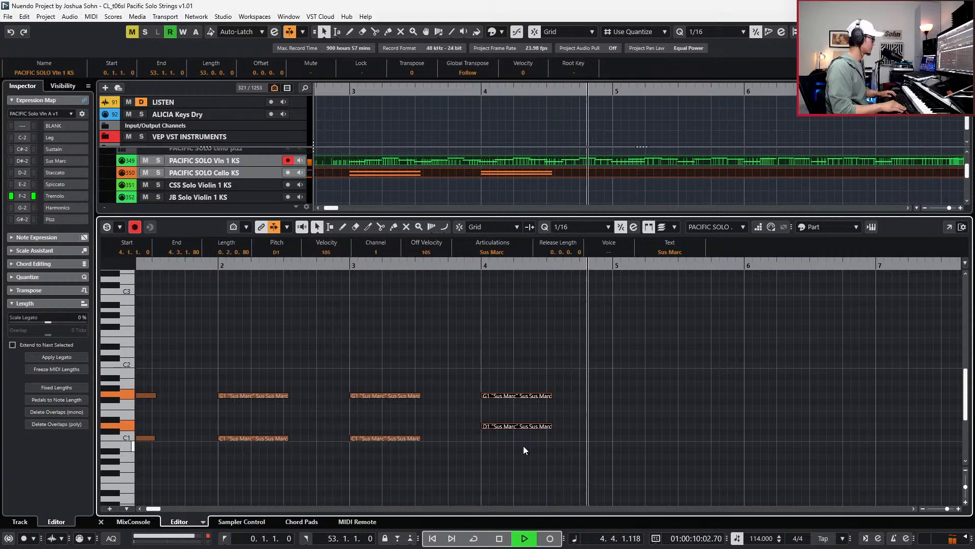
# Paste a copy of the D1 and G1 chord at 5.1.1.0, raise its lower note to D#1 and audition it.
pyautogui.hotkey('ctrl', 'v')
pyautogui.scroll(5, 643, 374)
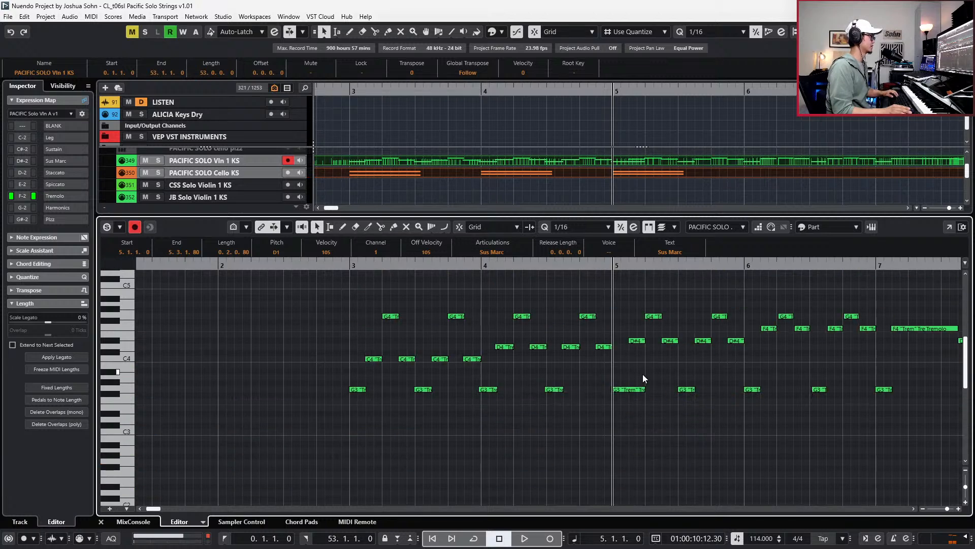
pyautogui.scroll(-5, 665, 407)
pyautogui.hscroll(2, 639, 406)
pyautogui.click(606, 386)
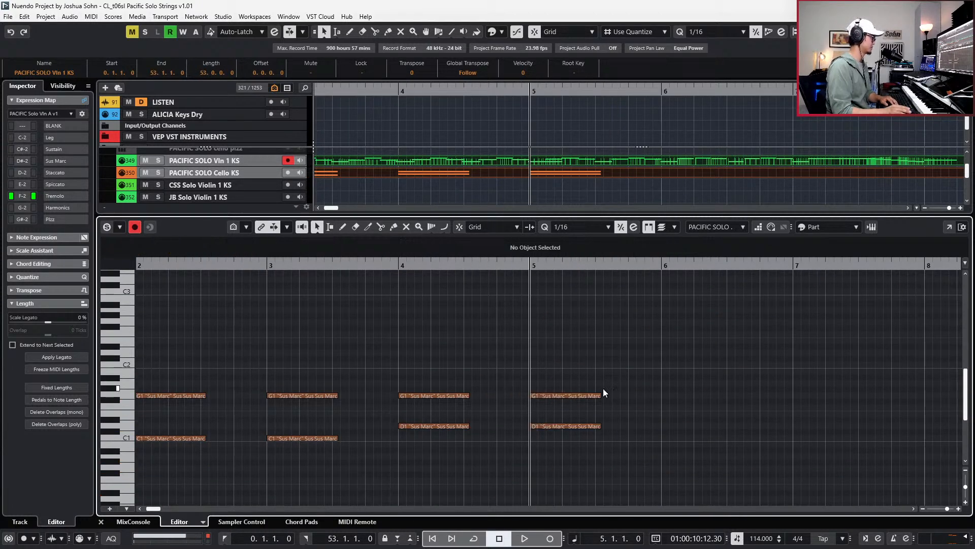
pyautogui.click(576, 395)
pyautogui.press('Up')
pyautogui.press('Down')
pyautogui.click(592, 426)
pyautogui.press('Up')
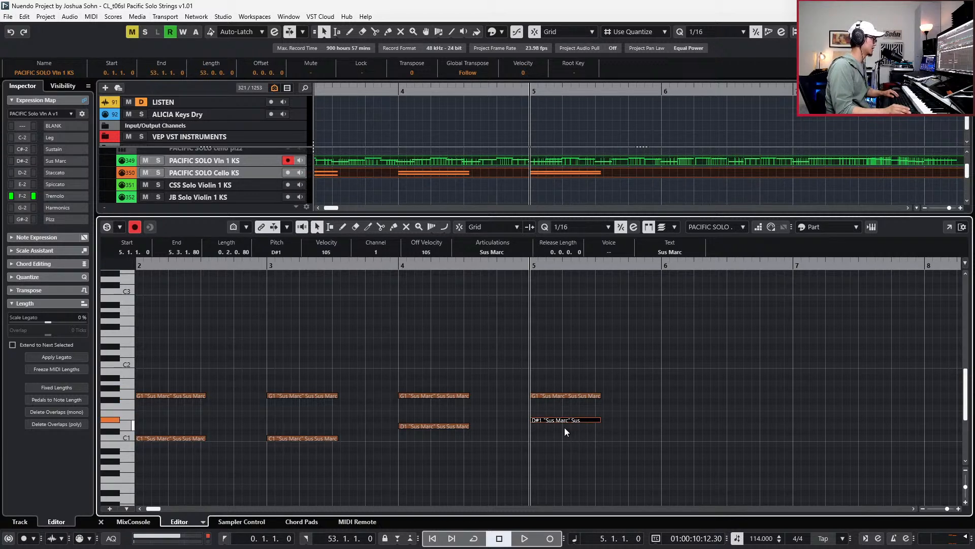
pyautogui.press('space')
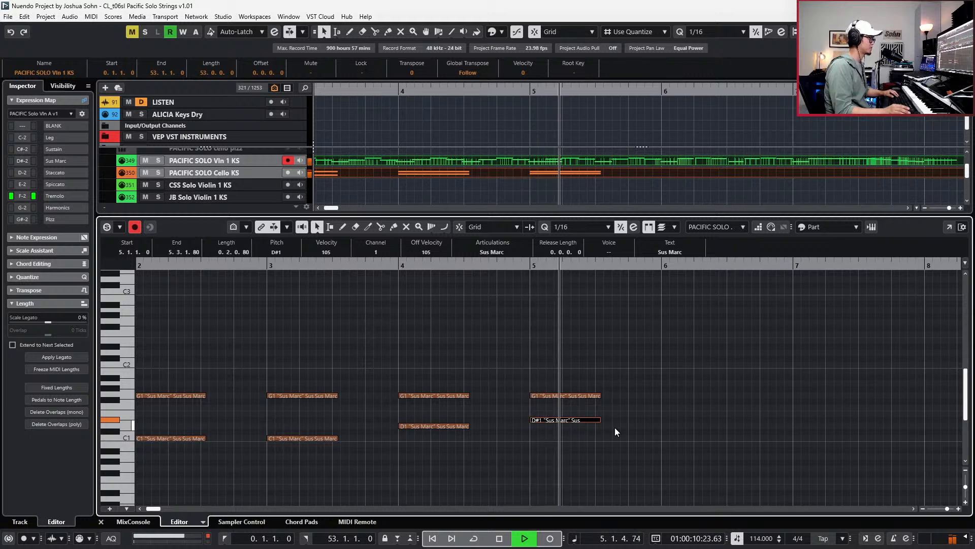
pyautogui.press('space')
# Copy the D#1 and G1 cello chord from bar 5 to 6.1.1.0.
pyautogui.moveTo(610, 382); pyautogui.dragTo(572, 447)
pyautogui.hotkey('ctrl', 'c')
pyautogui.press('ctrl+KP_Add')
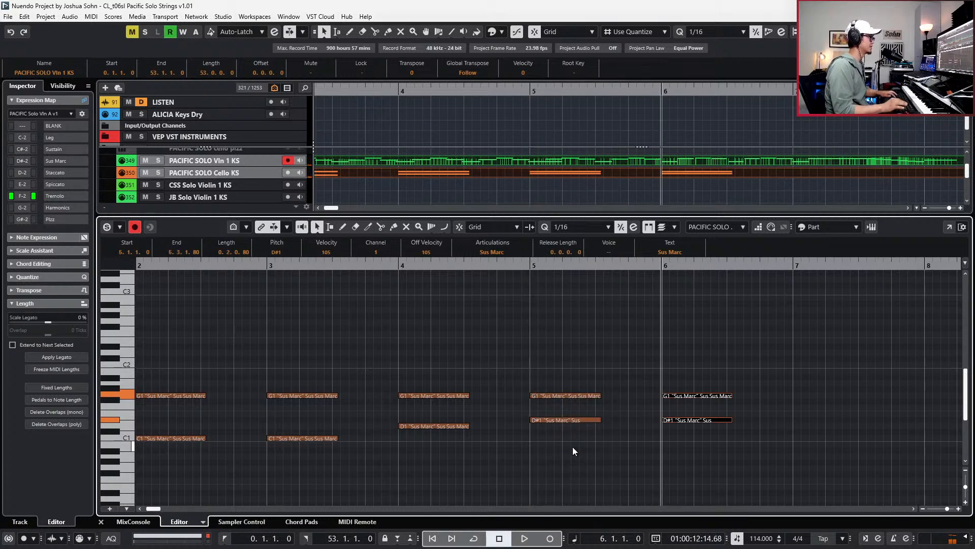
pyautogui.hotkey('ctrl', 'v')
# Lower the bar 6 chord's notes to F1 and D1 and audition the chord.
pyautogui.hscroll(1, 593, 406)
pyautogui.click(593, 407)
pyautogui.click(598, 422)
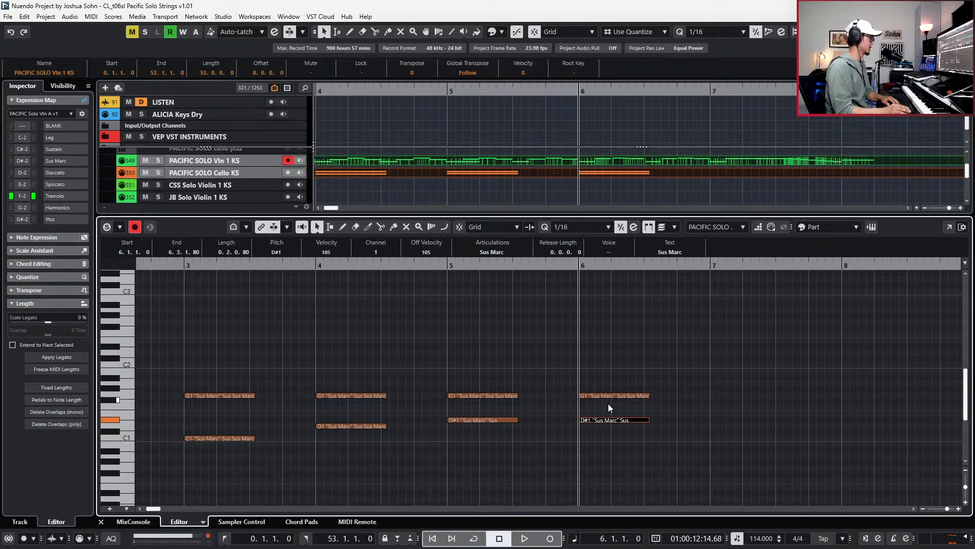
pyautogui.scroll(3, 606, 413)
pyautogui.scroll(-4, 620, 409)
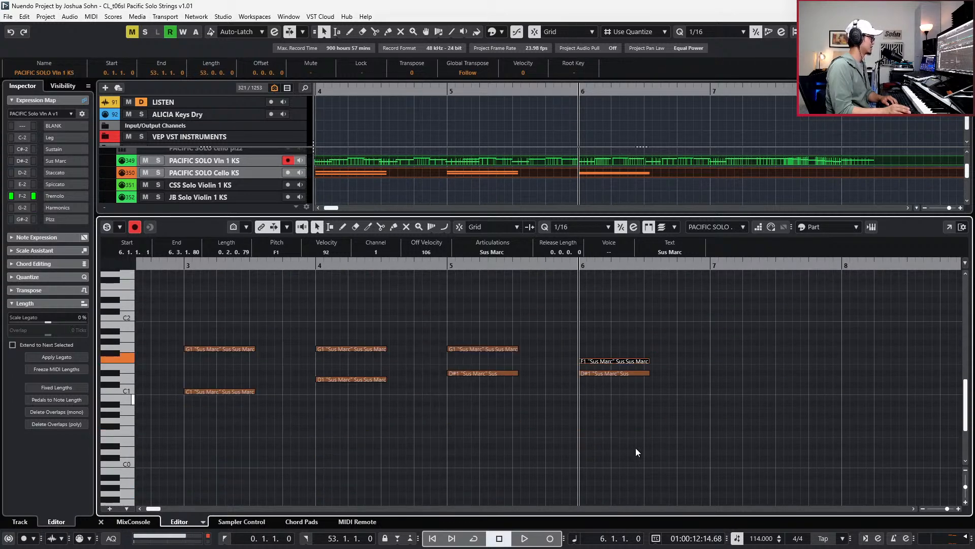
pyautogui.click(589, 373)
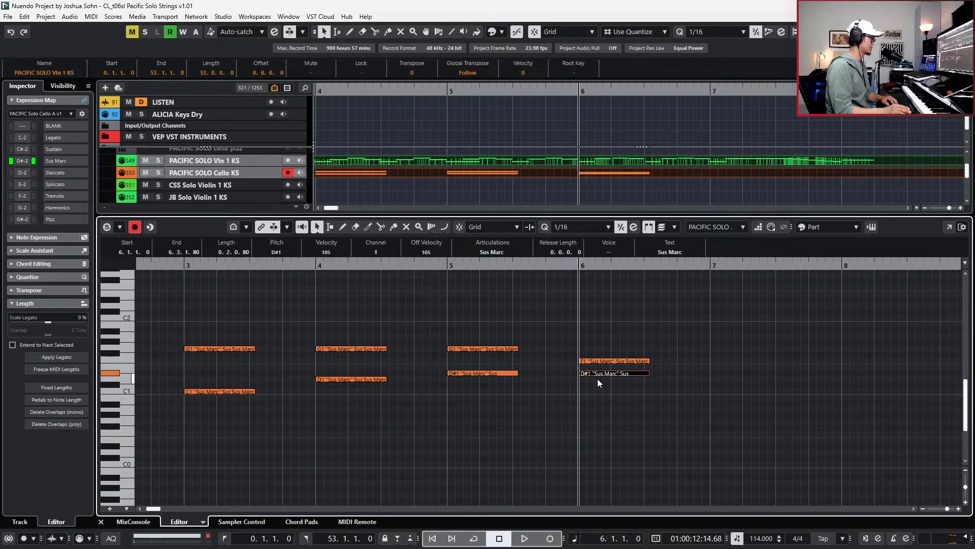
pyautogui.press('Down')
pyautogui.press('space')
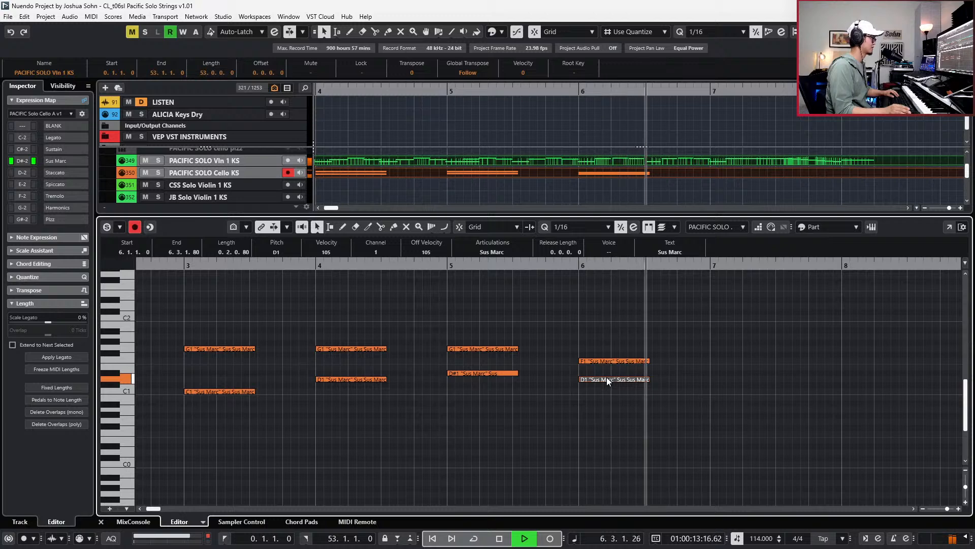
pyautogui.press('space')
# Raise the upper note of the bar 6 cello chord to G1 and audition the chord again.
pyautogui.click(620, 361)
pyautogui.press('Up')
pyautogui.press('Up')
pyautogui.press('space')
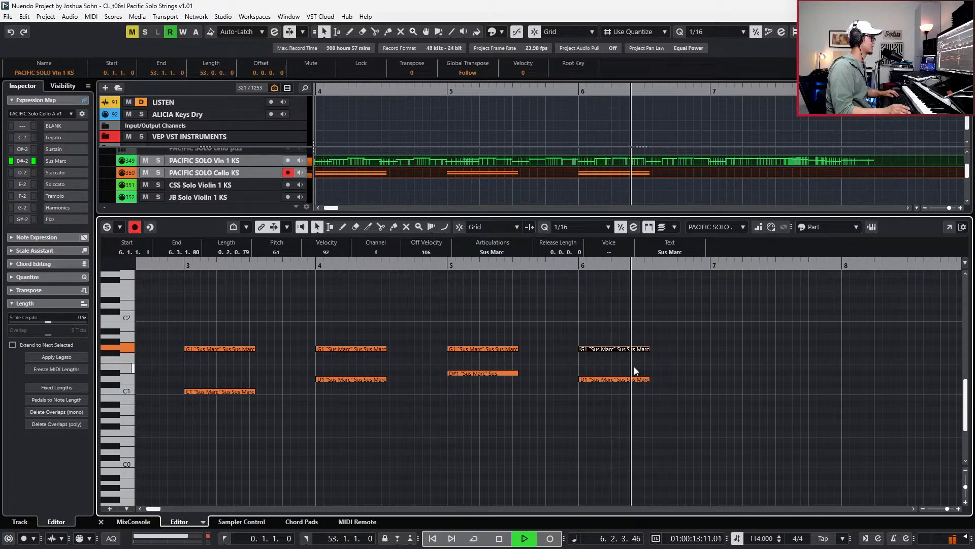
pyautogui.press('space')
# Show the whole passage, audition the cello chords together with the violin, and check the cello notes and controller lanes.
pyautogui.press('g')
pyautogui.press('g')
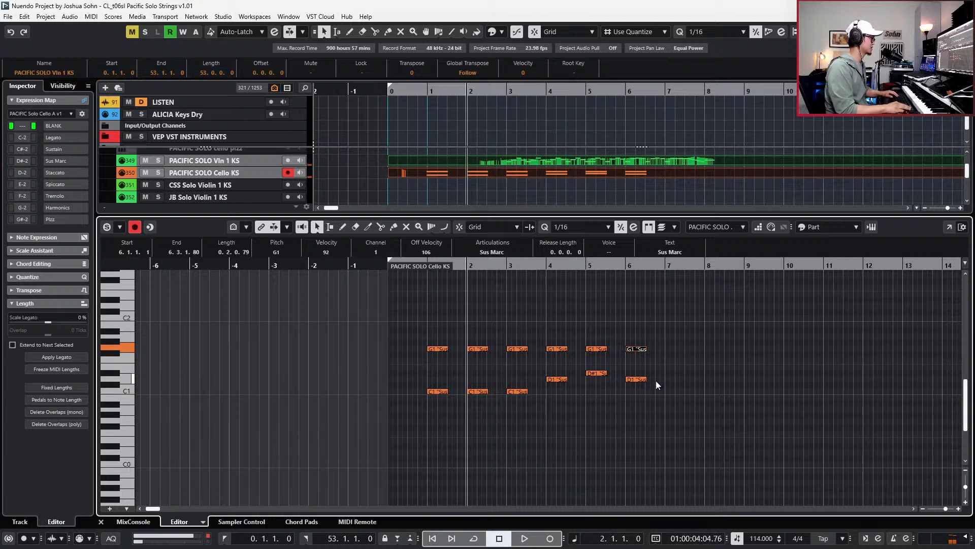
pyautogui.press('space')
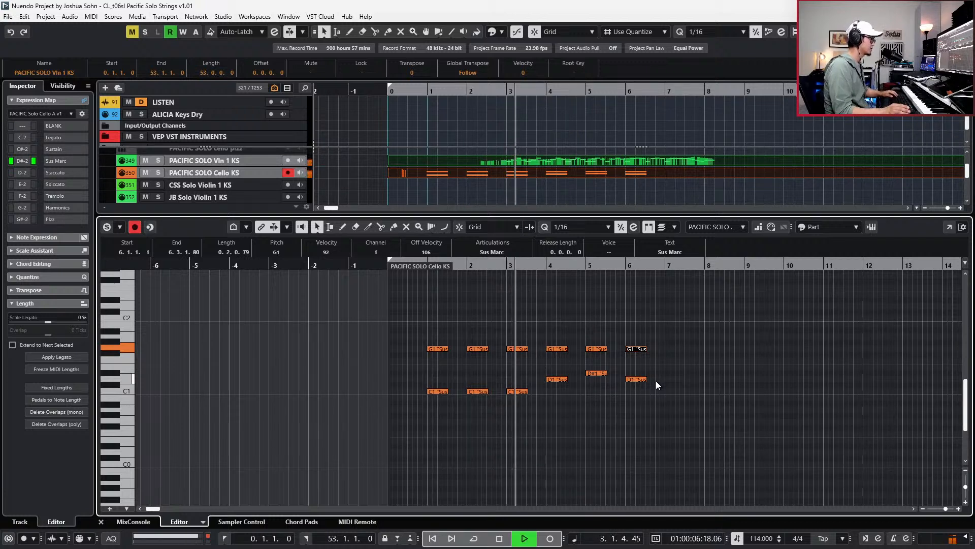
pyautogui.press('space')
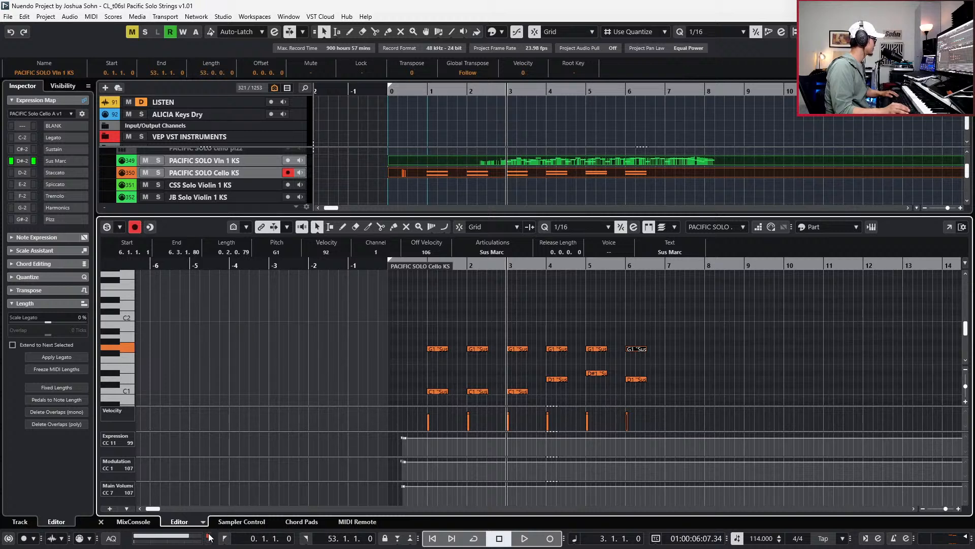
pyautogui.scroll(-3, 633, 389)
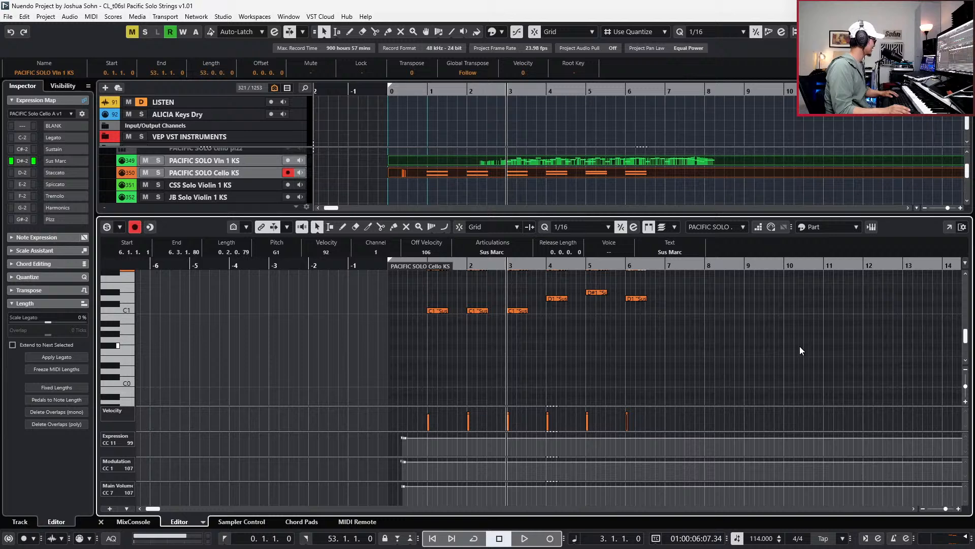
pyautogui.scroll(2, 792, 345)
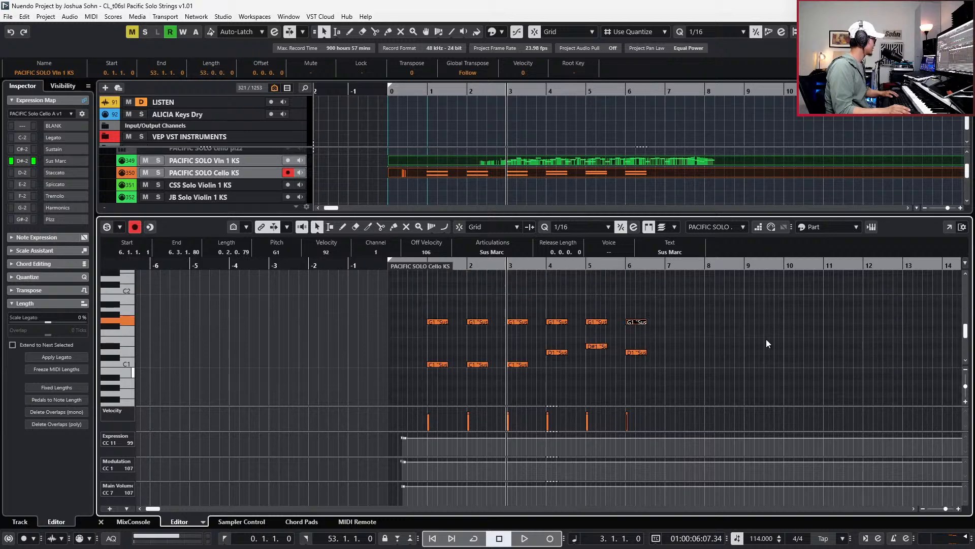
pyautogui.scroll(-1, 679, 143)
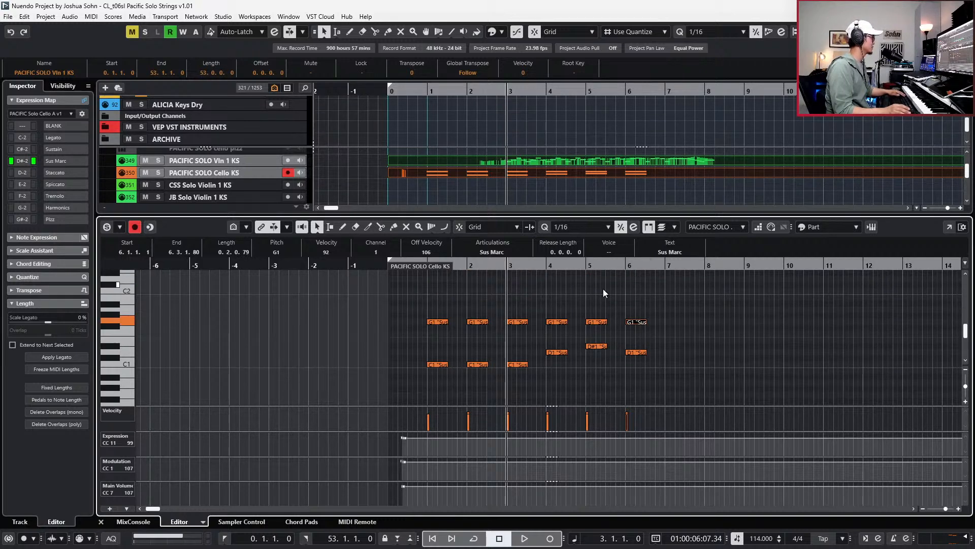
# Set the ASIO-Guard level to high in the Studio Setup audio system options and play the passage from bar 3.
pyautogui.hotkey('ctrl', 'shift', 's')
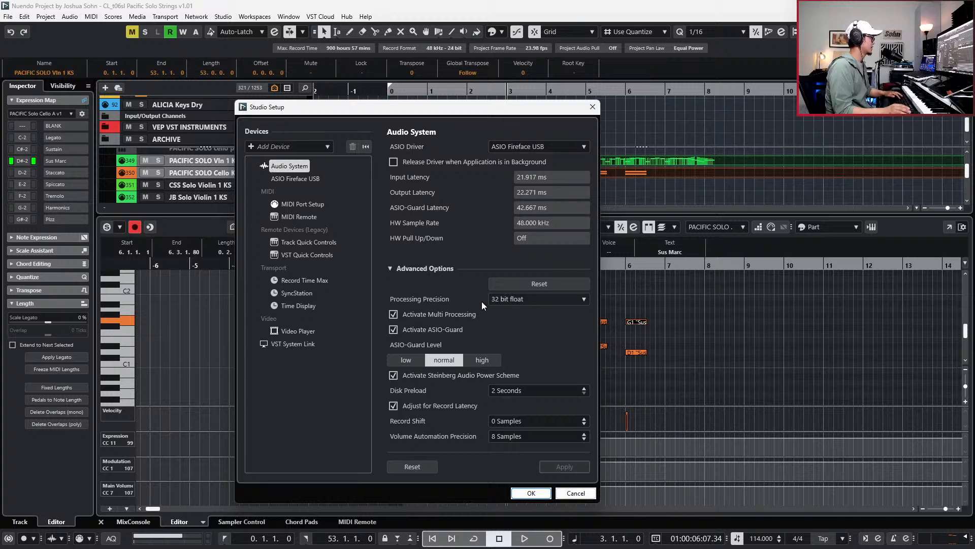
pyautogui.click(480, 364)
pyautogui.click(560, 467)
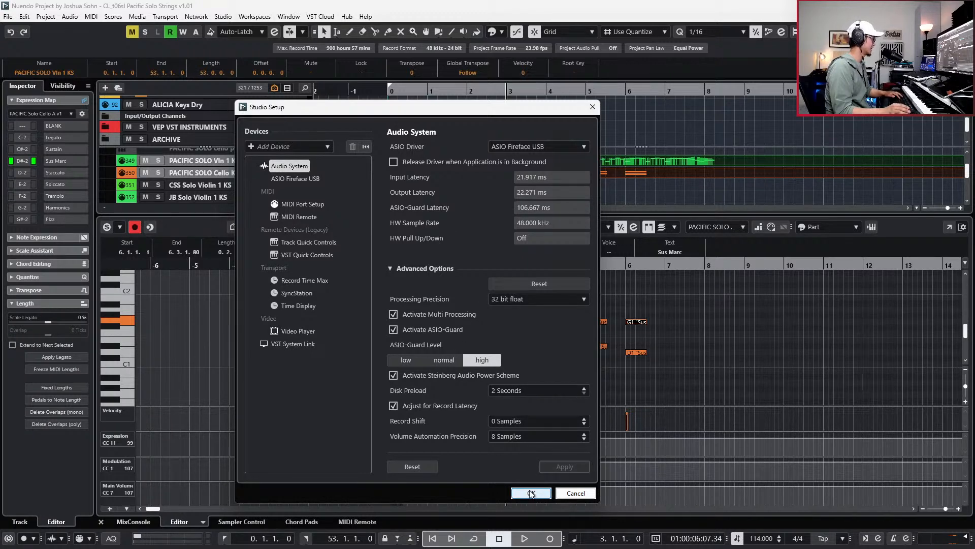
pyautogui.click(530, 493)
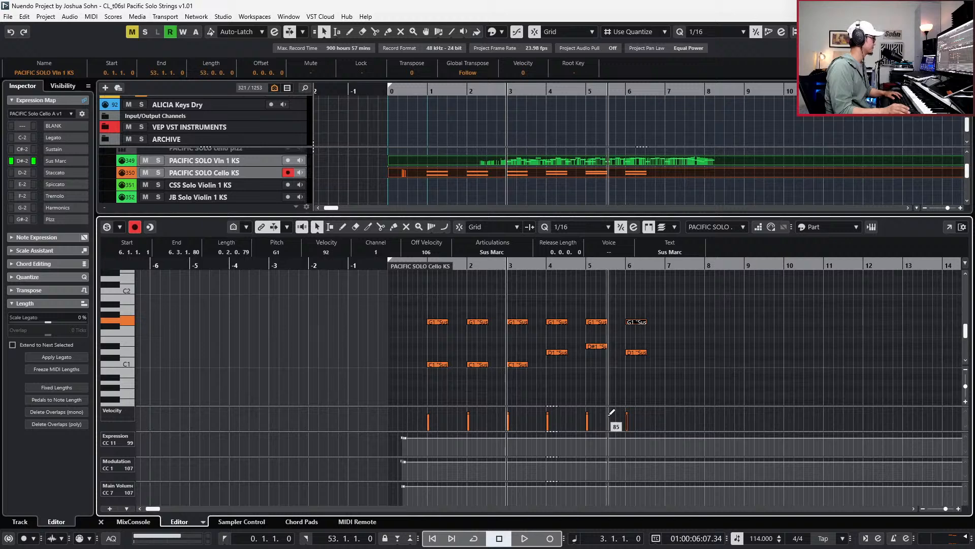
pyautogui.press('space')
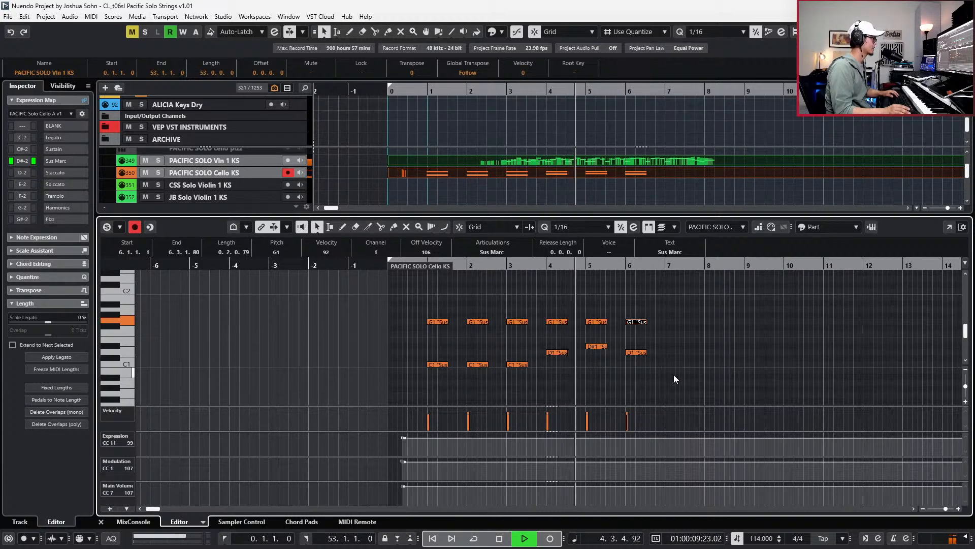
# Record a live Expression and Modulation pass on the cello part, playing from bar 2 to about 6.3.
pyautogui.press('h')
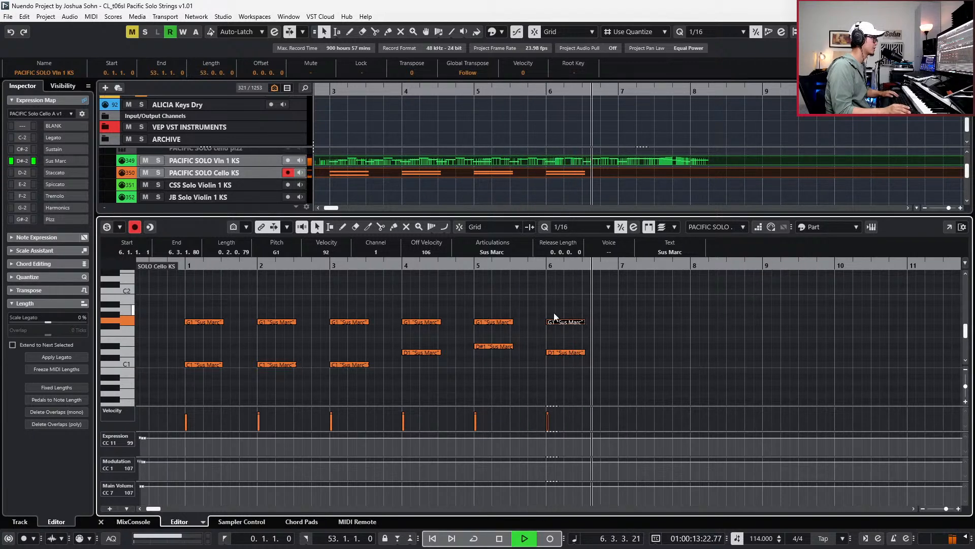
pyautogui.press('space')
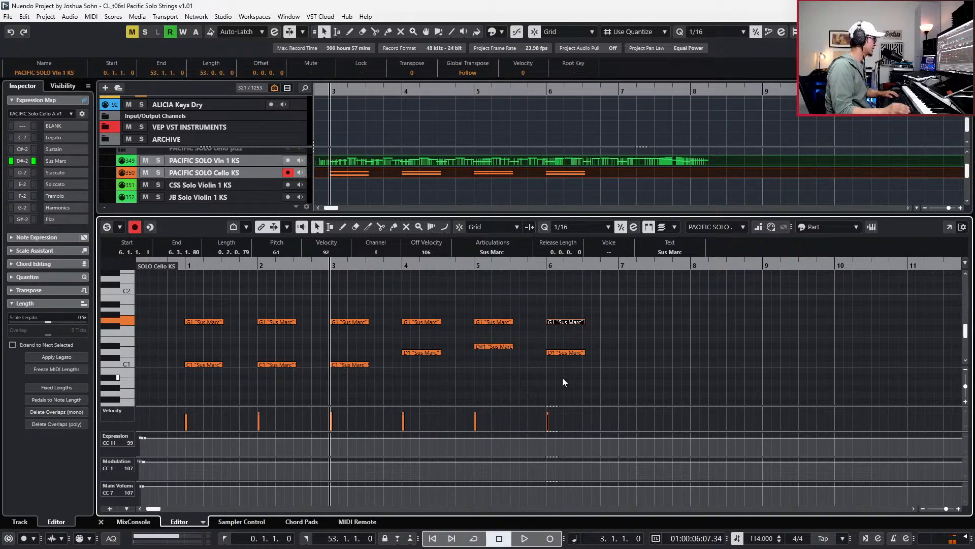
pyautogui.keyDown('shift'); pyautogui.click(567, 352); pyautogui.keyUp('shift')
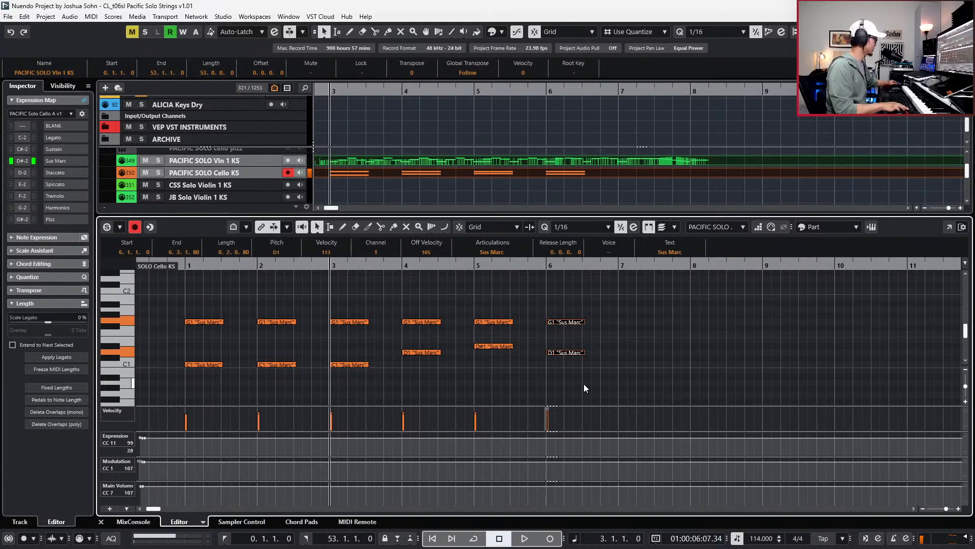
pyautogui.press('space')
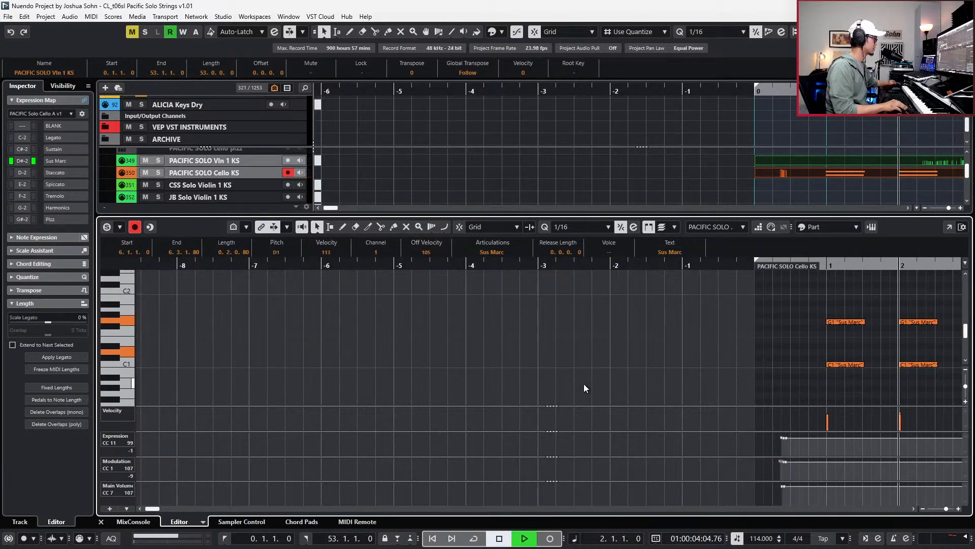
pyautogui.press('KP_Multiply')
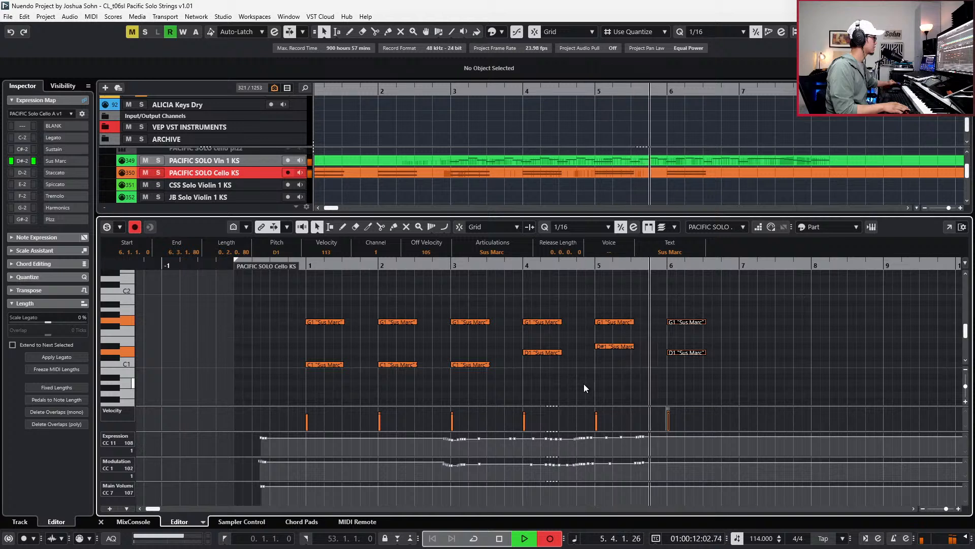
pyautogui.press('KP_Multiply')
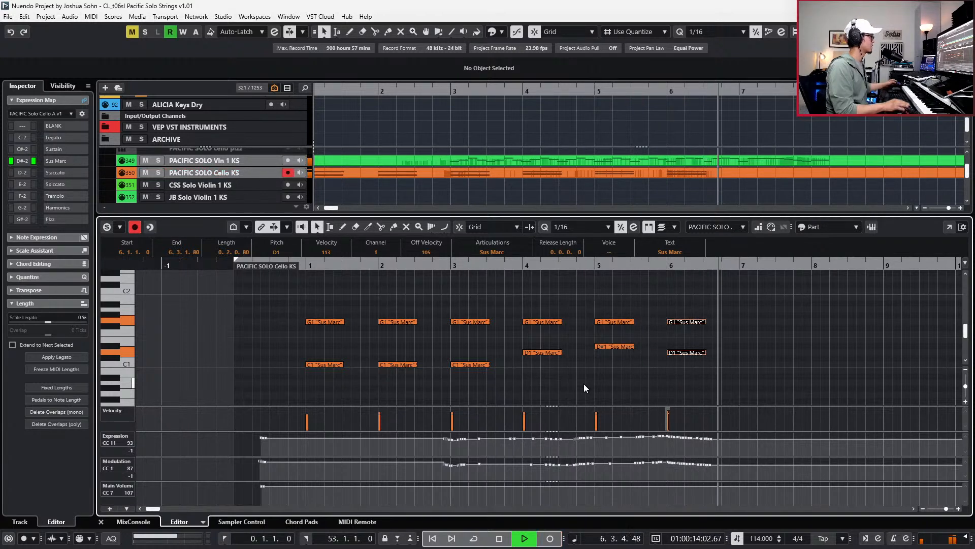
pyautogui.press('space')
# Delete the cello's recorded Expression and Modulation points after bar 6 and place the playhead at bar 5.
pyautogui.moveTo(732, 294); pyautogui.dragTo(698, 359)
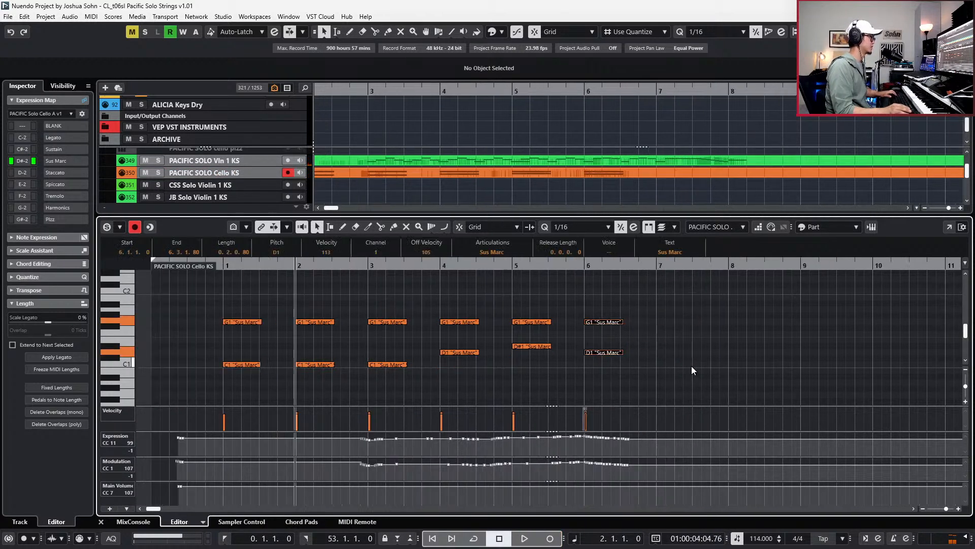
pyautogui.moveTo(590, 447); pyautogui.dragTo(653, 427)
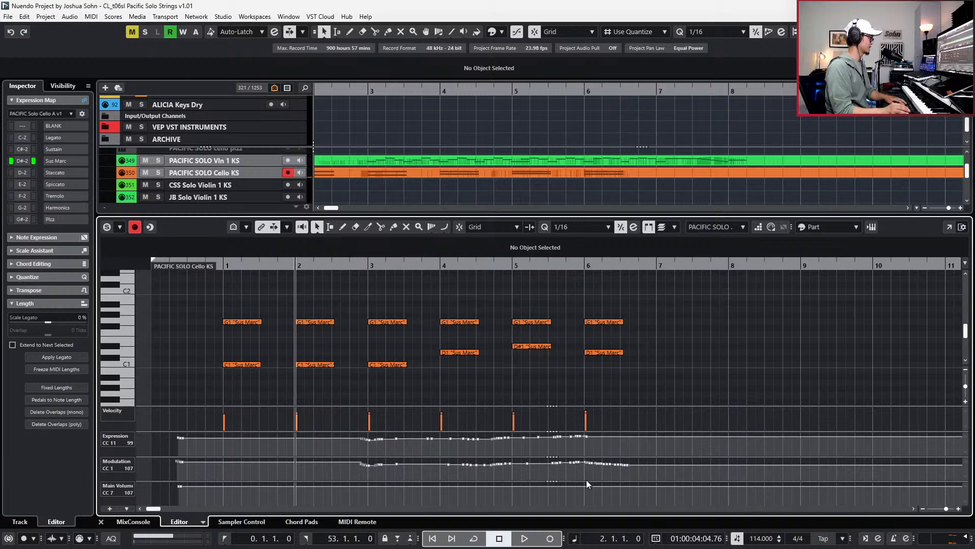
pyautogui.press('Delete')
pyautogui.press('KP_Add')
pyautogui.press('KP_Add')
pyautogui.press('KP_Add')
pyautogui.press('KP_Add')
pyautogui.press('KP_Subtract')
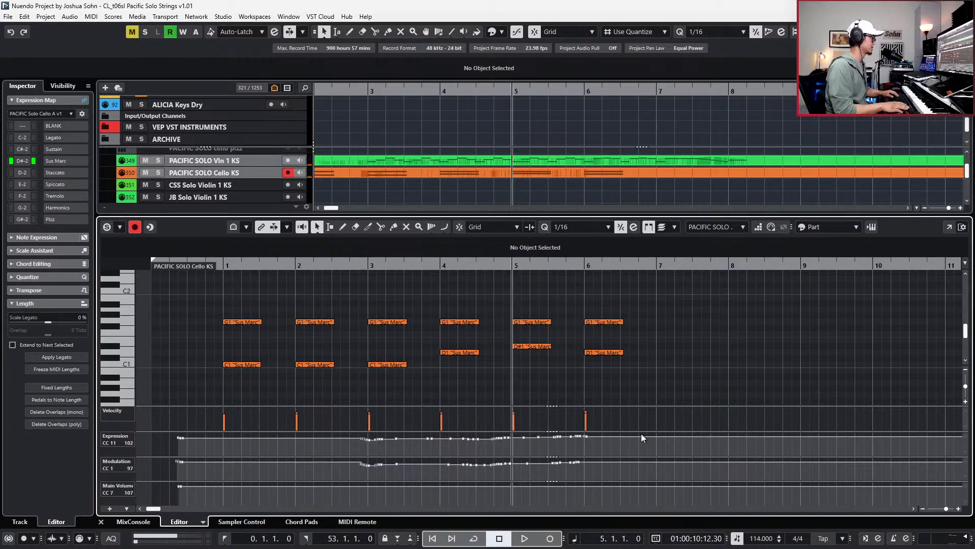
# Scale the cello's Modulation points from about 4.3 to bar 6 so they rise to 117, and audition from bar 5.
pyautogui.moveTo(483, 479); pyautogui.dragTo(580, 458)
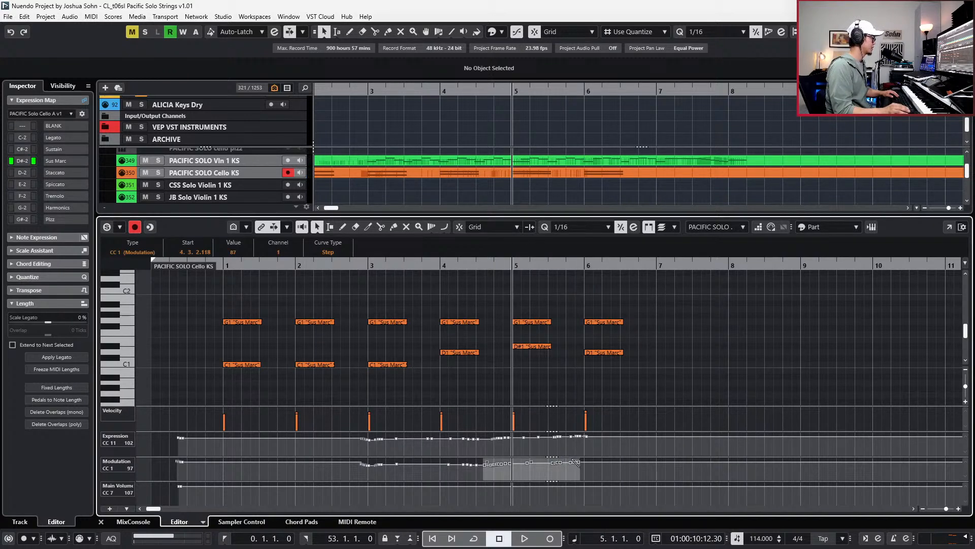
pyautogui.press('space')
pyautogui.press('f')
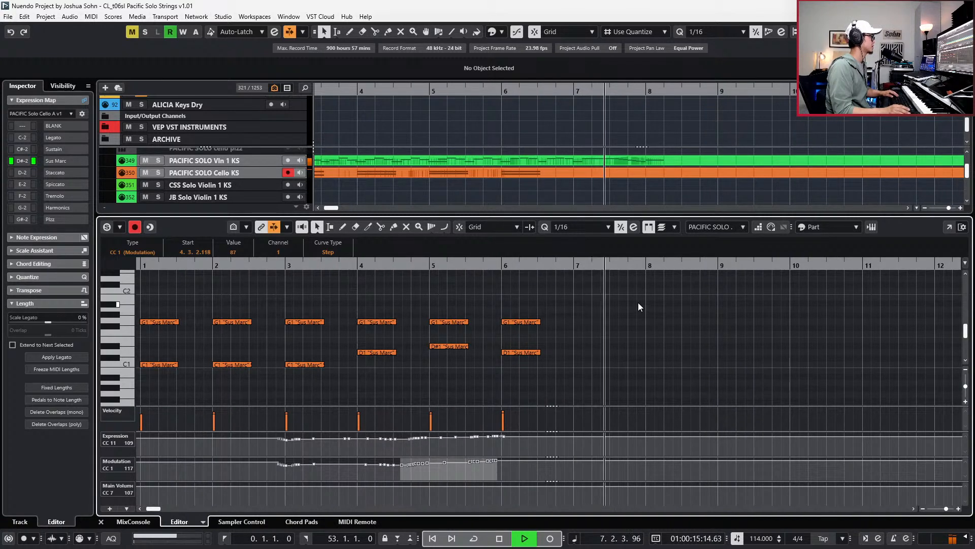
pyautogui.press('space')
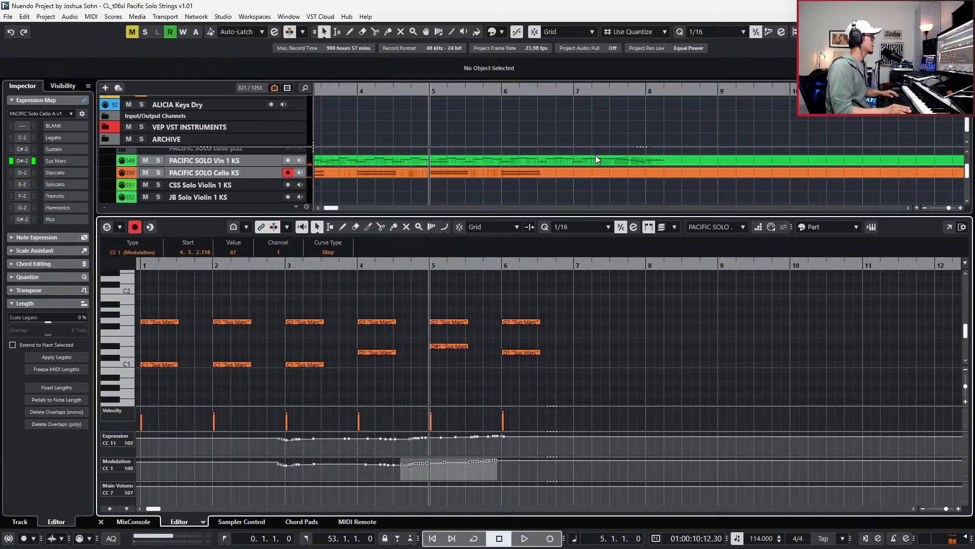
# Open the PACIFIC SOLO Vln 1 KS part for editing and audition its ending from bar 6.
pyautogui.click(595, 158)
pyautogui.press('KP_Subtract')
pyautogui.press('space')
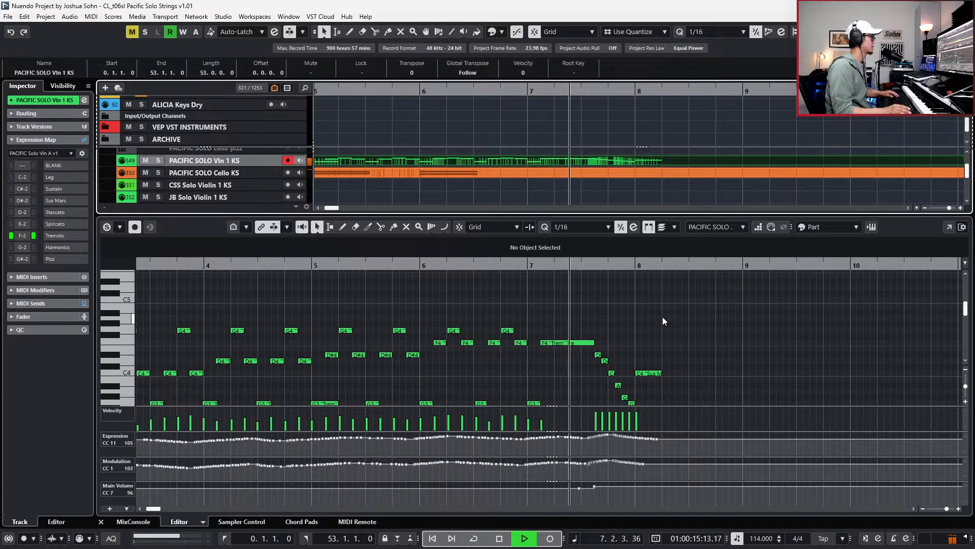
pyautogui.press('space')
# Split the violin's long F4 tremolo note at 7.2, raise the second portion to G4 and audition it.
pyautogui.scroll(2, 553, 343)
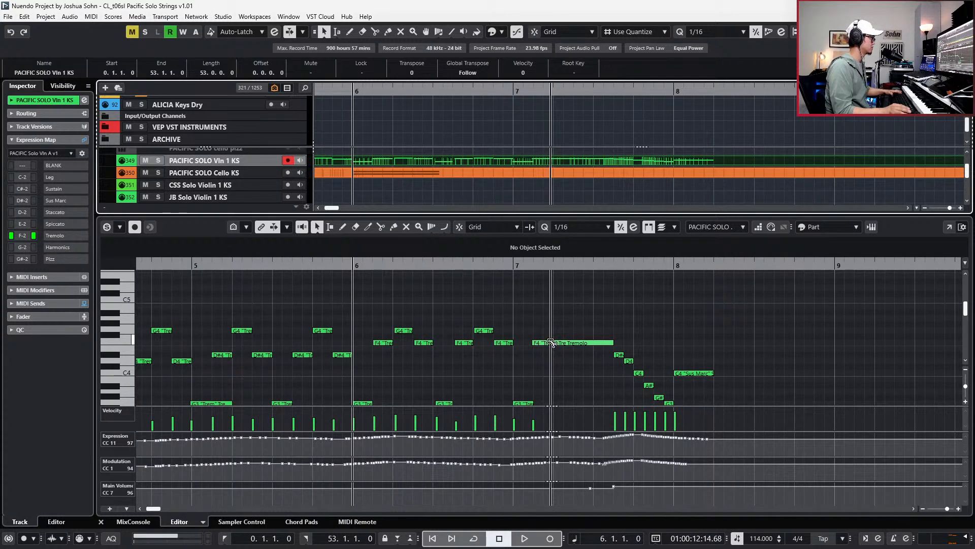
pyautogui.click(557, 361)
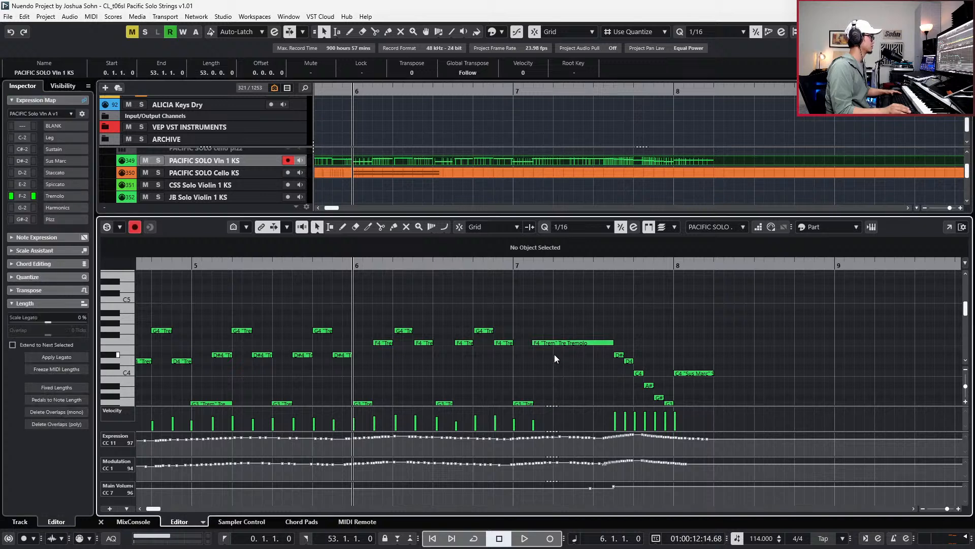
pyautogui.click(563, 343)
pyautogui.press('Up')
pyautogui.press('Up')
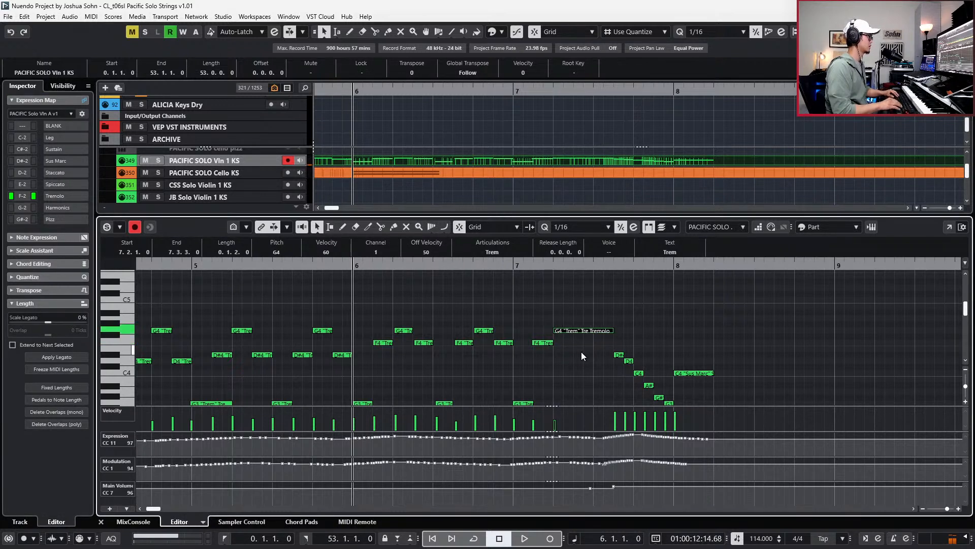
pyautogui.press('space')
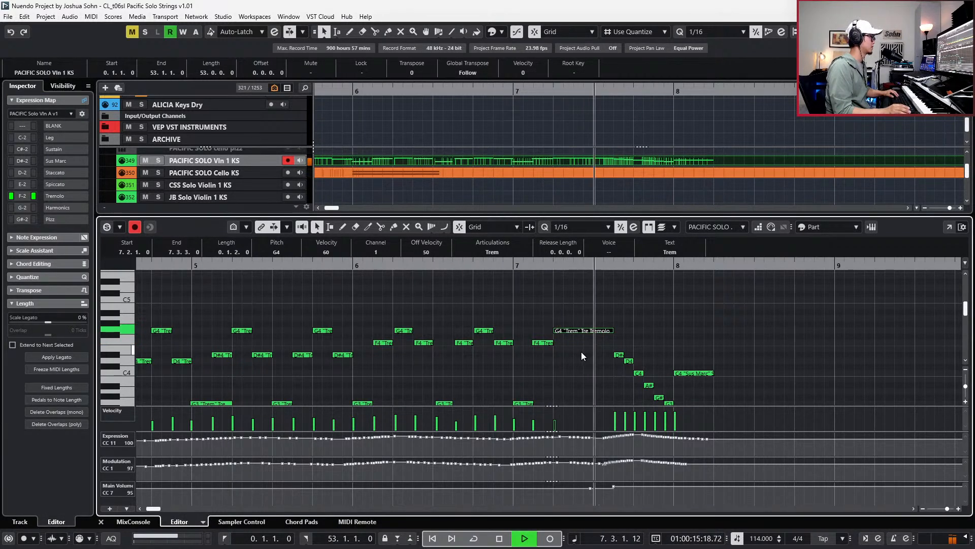
pyautogui.press('space')
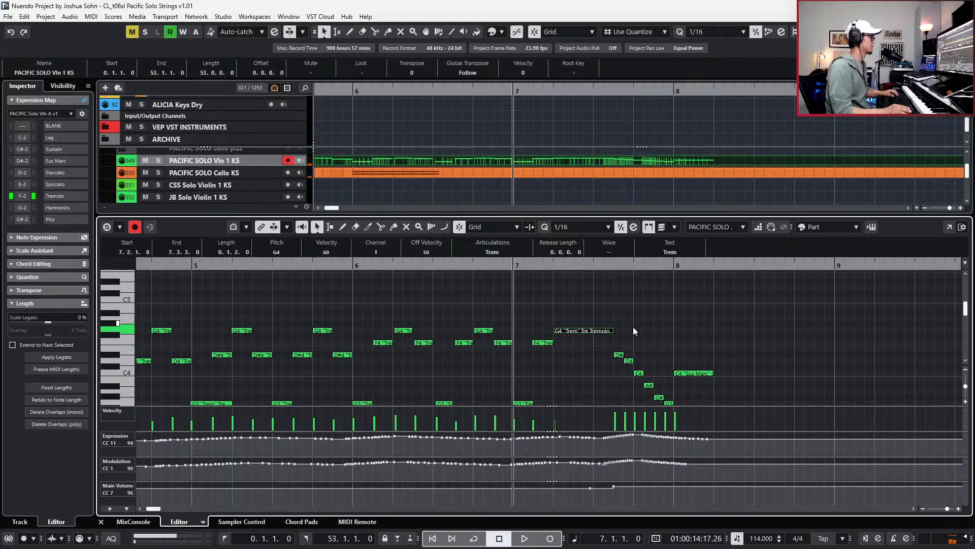
# Split the G4 tremolo at 7.3.2, lower its short tail to F4, and move the 107 Main Volume point to that note's start.
pyautogui.keyDown('ctrl'); pyautogui.scroll(2, 632, 327); pyautogui.keyUp('ctrl')
pyautogui.keyDown('alt'); pyautogui.click(589, 330); pyautogui.keyUp('alt')
pyautogui.moveTo(595, 331); pyautogui.dragTo(599, 343)
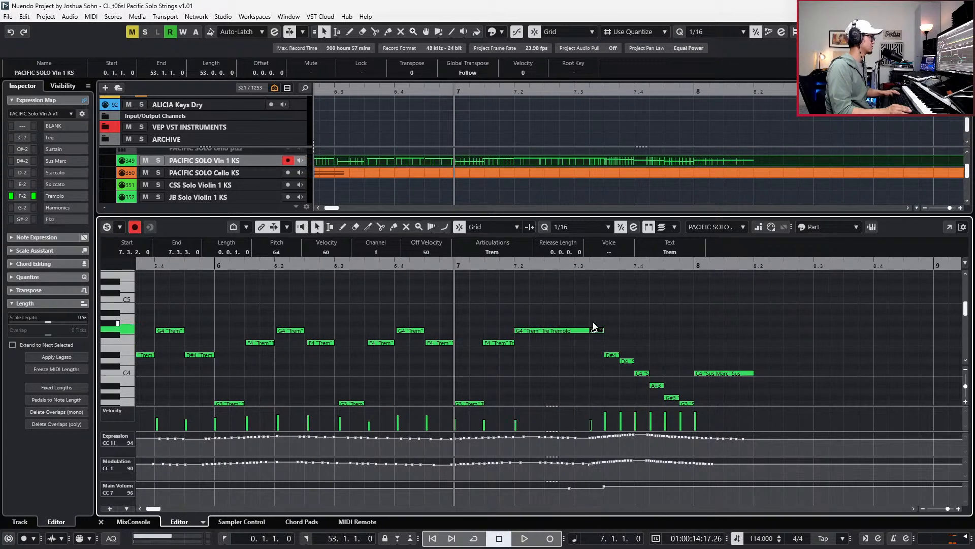
pyautogui.press('space')
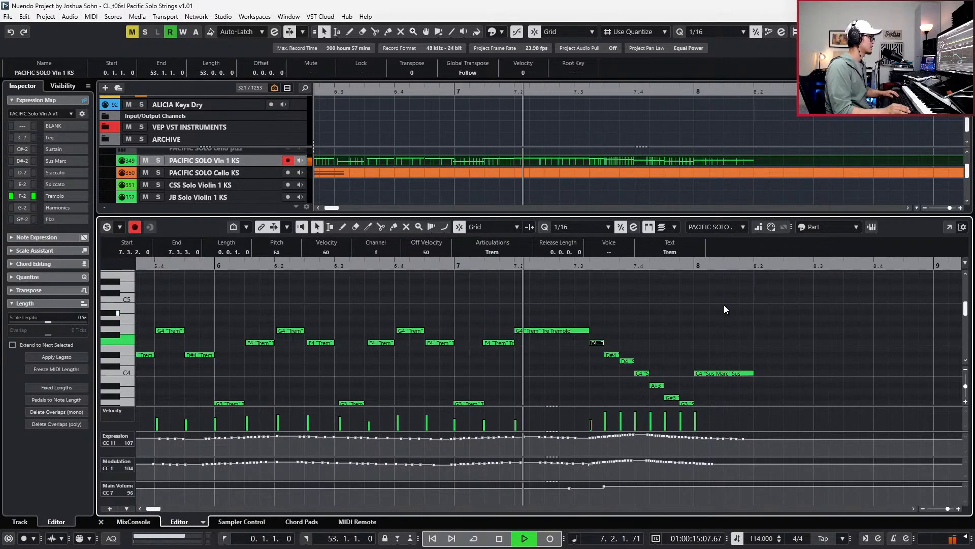
pyautogui.press('space')
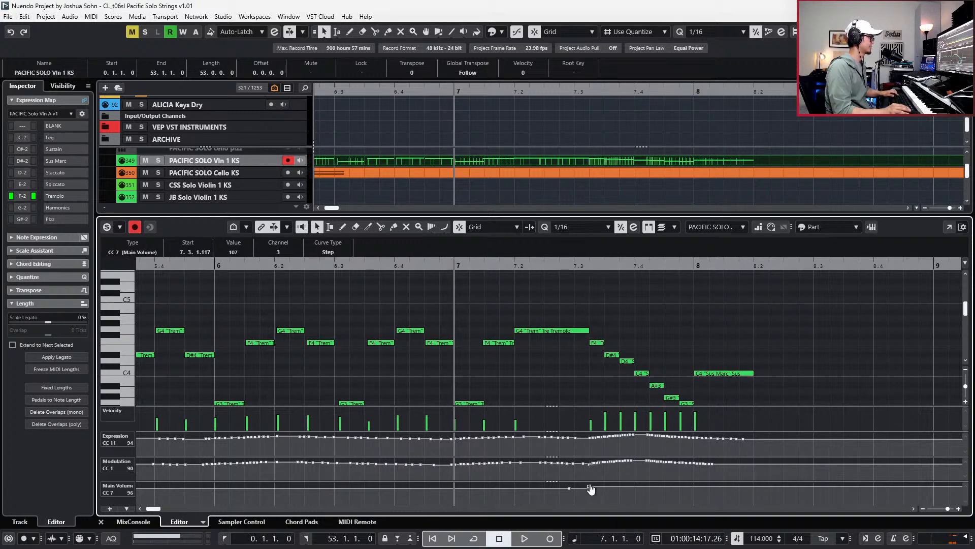
# Reopen the PACIFIC SOLO Cello KS part for editing and audition it from bar 5.
pyautogui.hotkey('ctrl', 'e')
pyautogui.scroll(-1, 587, 376)
pyautogui.scroll(-4, 539, 285)
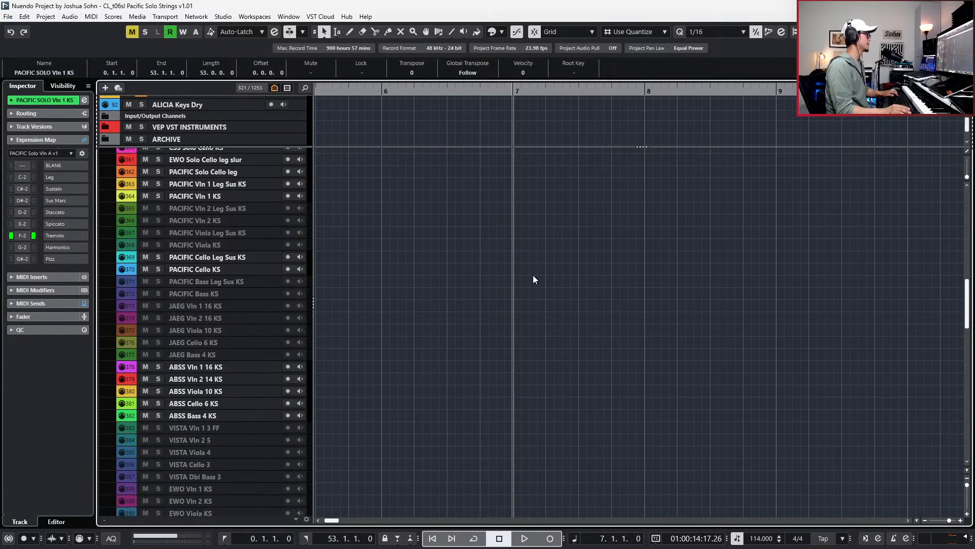
pyautogui.scroll(6, 529, 275)
pyautogui.click(522, 248)
pyautogui.hotkey('ctrl', 'e')
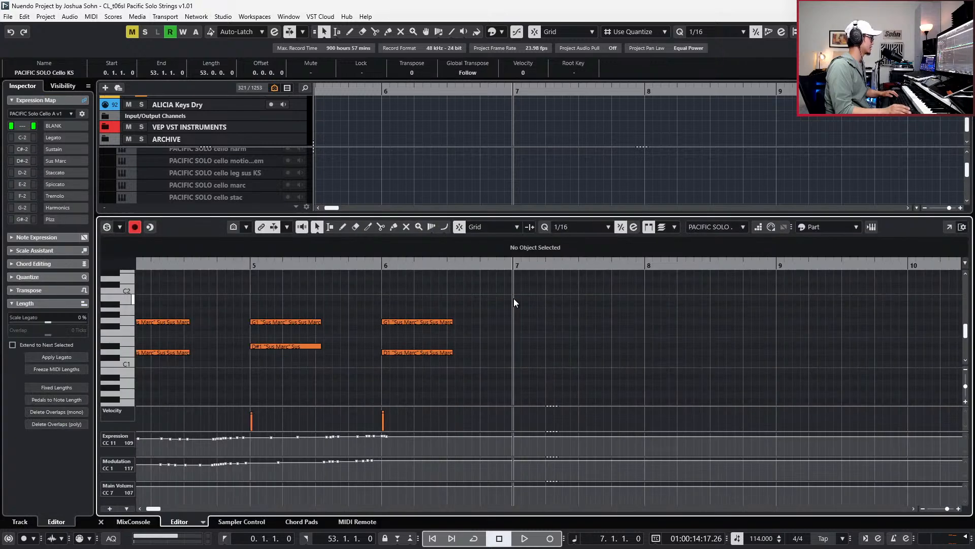
pyautogui.press('space')
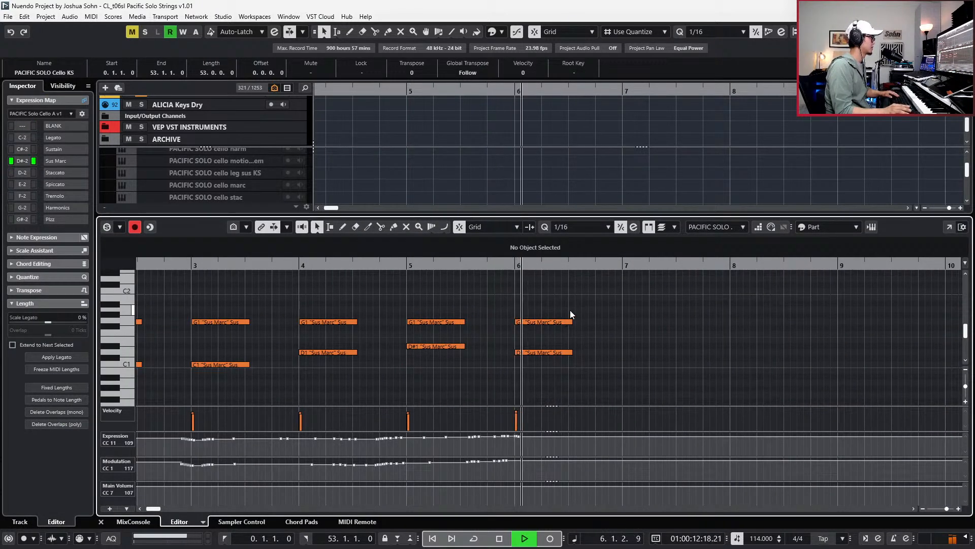
pyautogui.press('space')
# Shorten both notes of the bar 6 cello chord to a length of 0.1.3.80.
pyautogui.moveTo(586, 304); pyautogui.dragTo(554, 361)
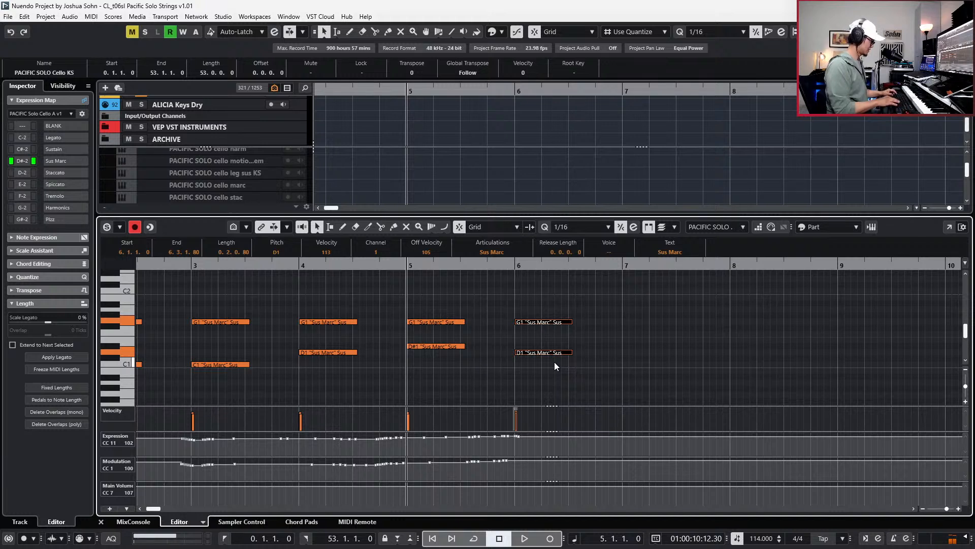
pyautogui.hotkey('alt', 'shift', 'Left')
pyautogui.press('l')
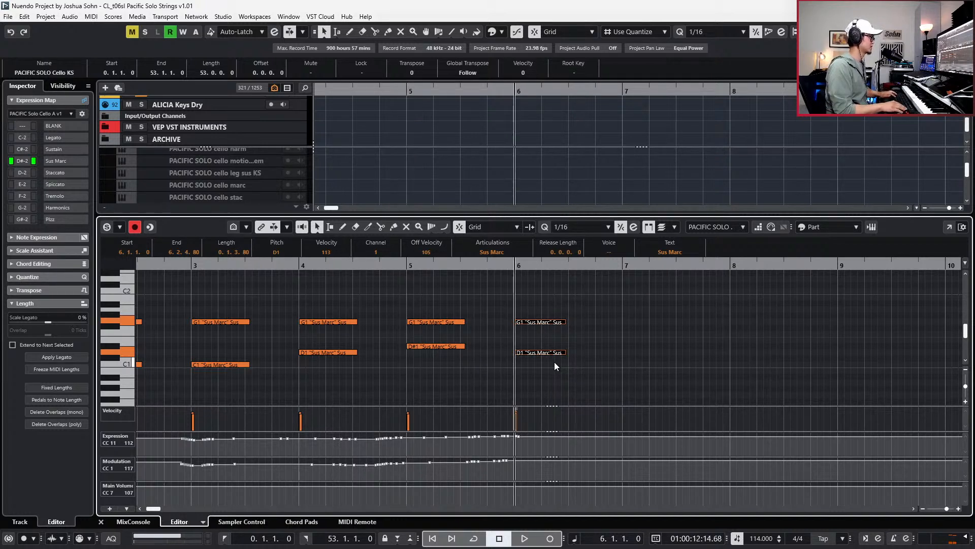
# Set the quantize value to 1/4 and duplicate the bar 6 cello chord to 6.3 and to bar 7.
pyautogui.press('4')
pyautogui.hotkey('ctrl', 'Right')
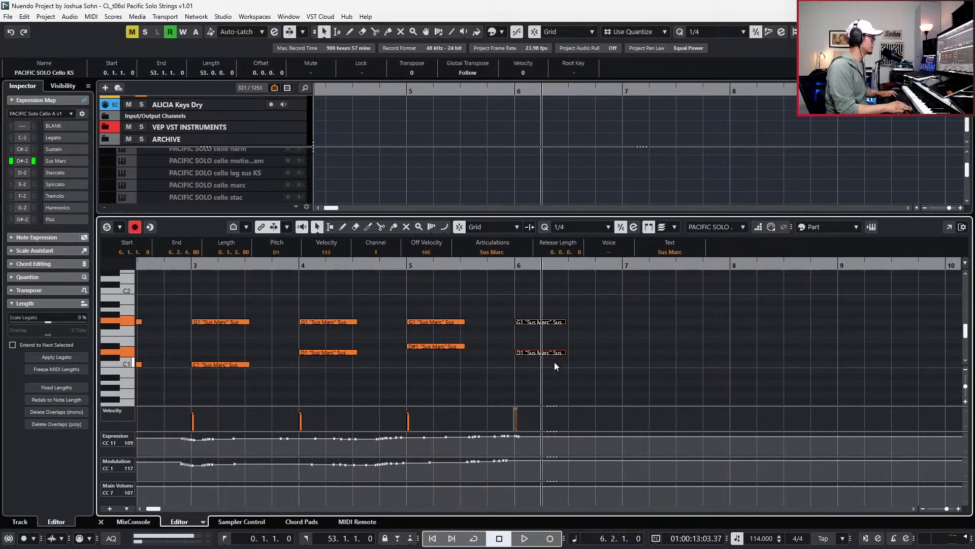
pyautogui.hotkey('alt', 'd')
pyautogui.hotkey('ctrl', 'Left')
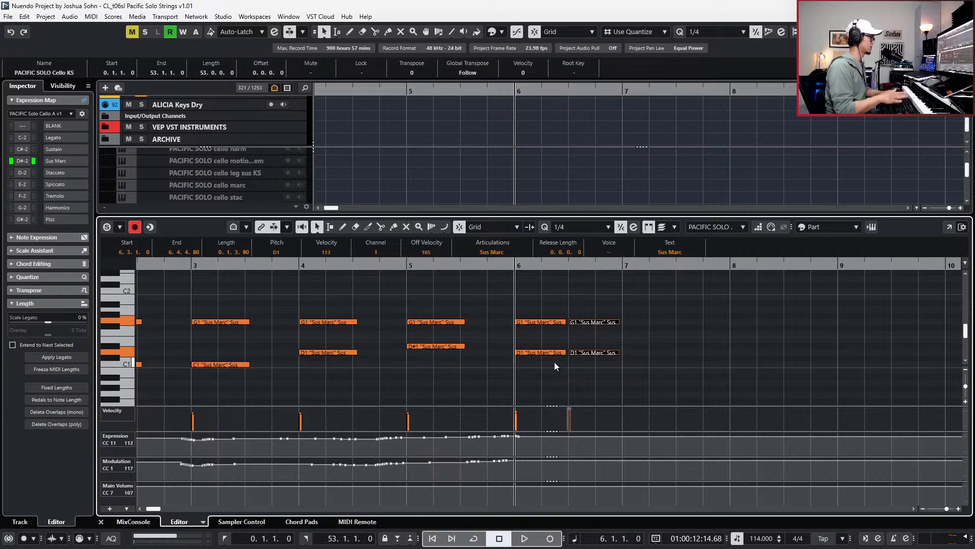
pyautogui.hotkey('alt', 'd')
# Lengthen the bar 7 cello chord to 0.3.3.80 while auditioning from bar 6.
pyautogui.press('space')
pyautogui.hotkey('alt', 'Right')
pyautogui.hotkey('alt', 'Right')
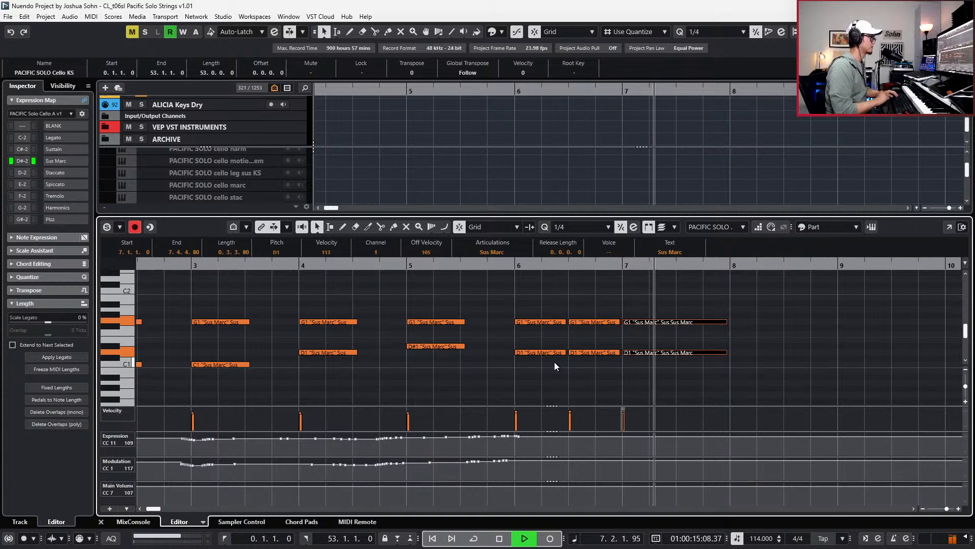
pyautogui.press('space')
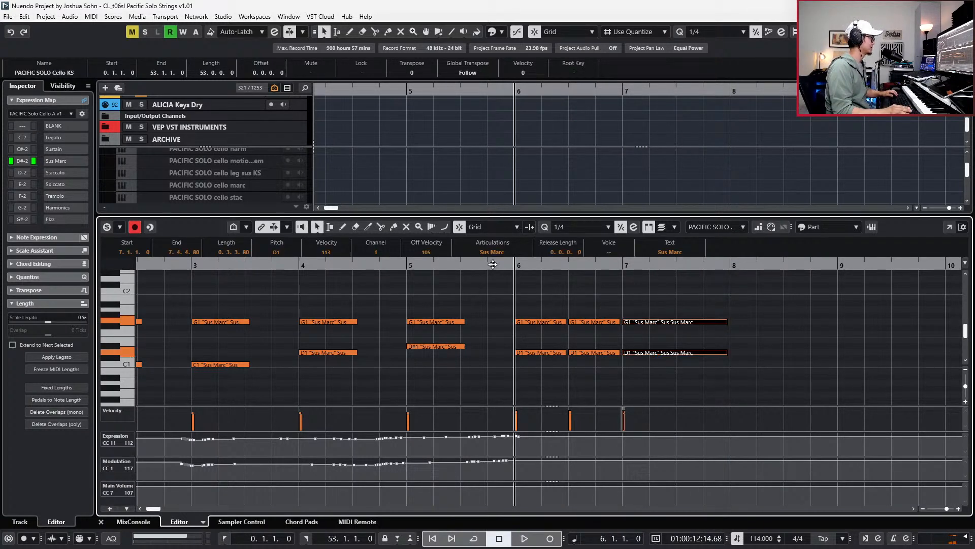
# Change the bar 7 cello chord's articulation to Tremolo, add Expression, Modulation and Main Volume points at bar 7, and audition from bar 6.
pyautogui.click(492, 252)
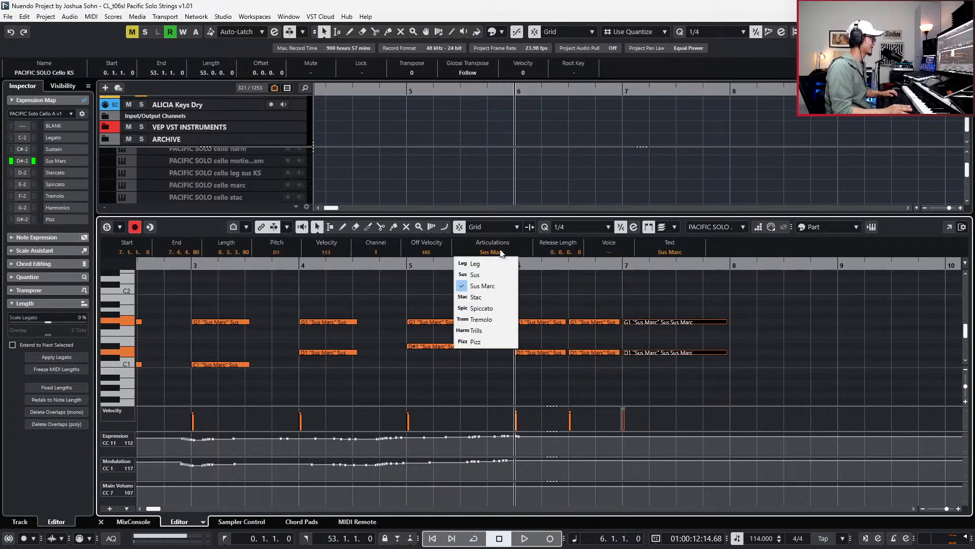
pyautogui.click(492, 318)
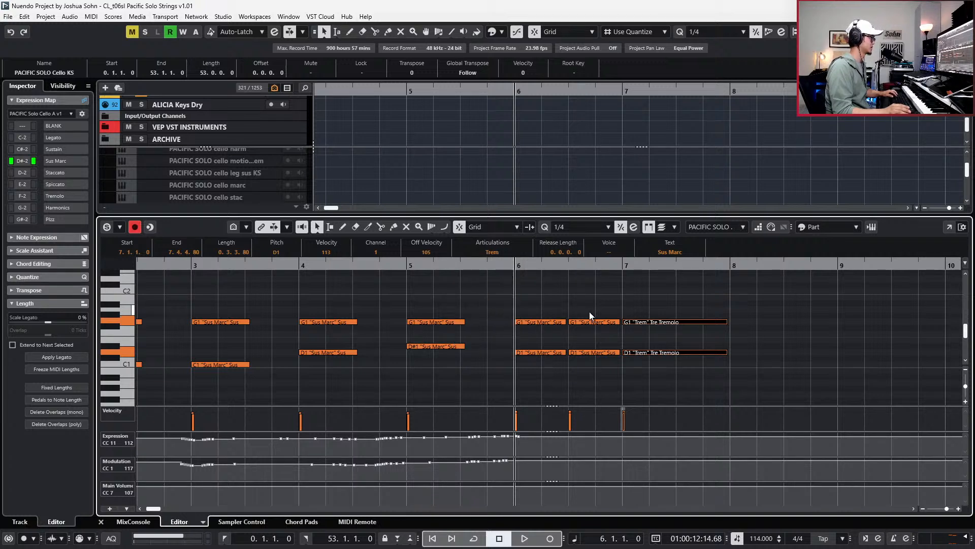
pyautogui.click(628, 447)
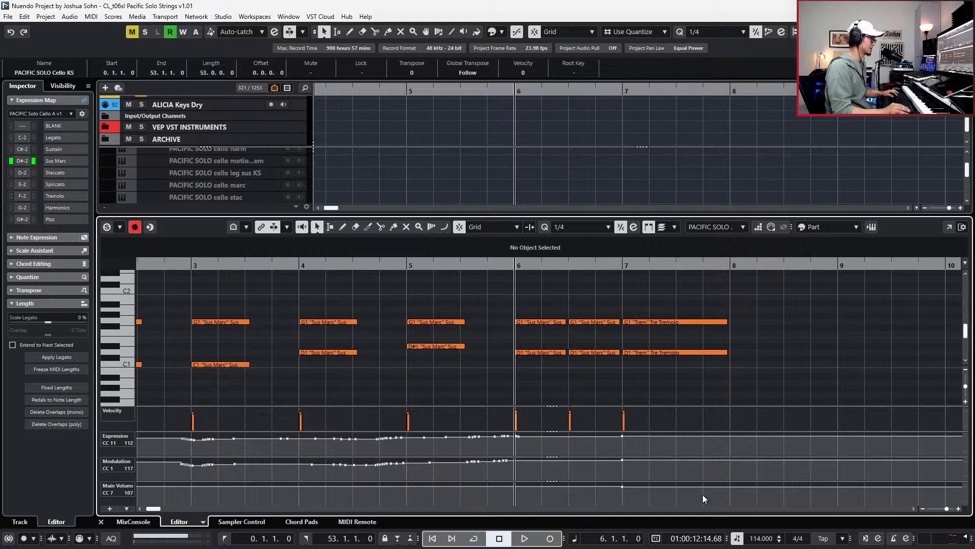
pyautogui.press('space')
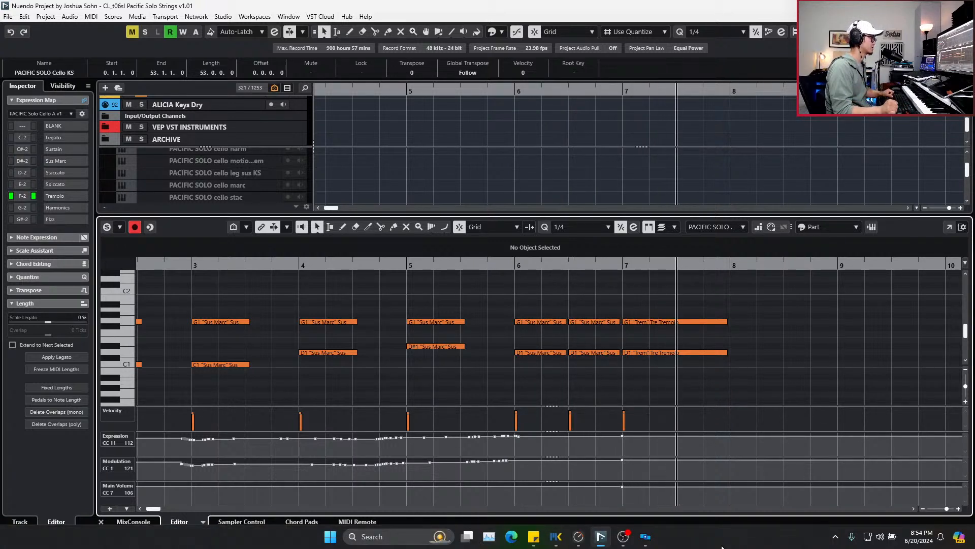
pyautogui.press('space')
# Select the G1 and D1 cello notes starting at 6.3.
pyautogui.moveTo(591, 294); pyautogui.dragTo(640, 362)
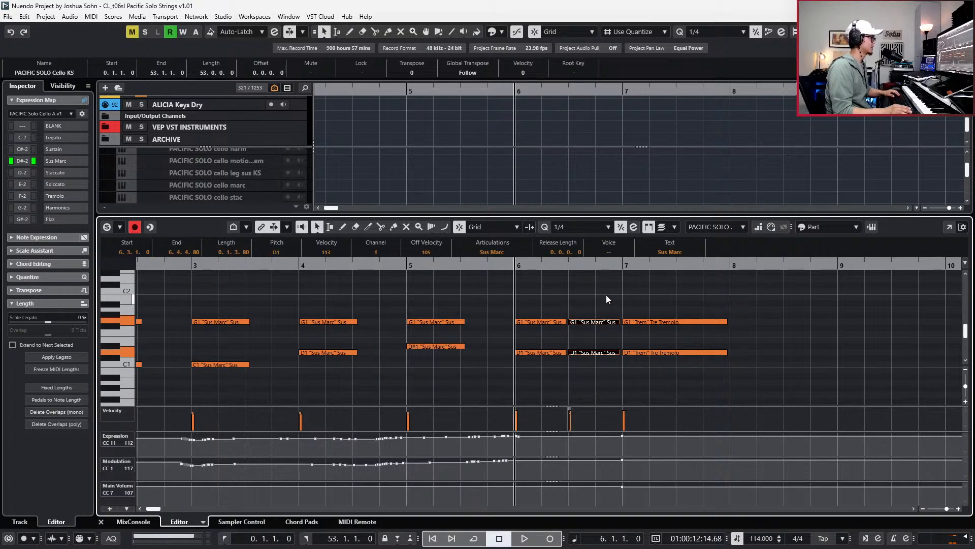
# Shorten the second pair of Sus Marc notes in bar 6 to 0.1.0.0, start the Trem notes at 6.4.1.0, and play the passage.
pyautogui.press('Right')
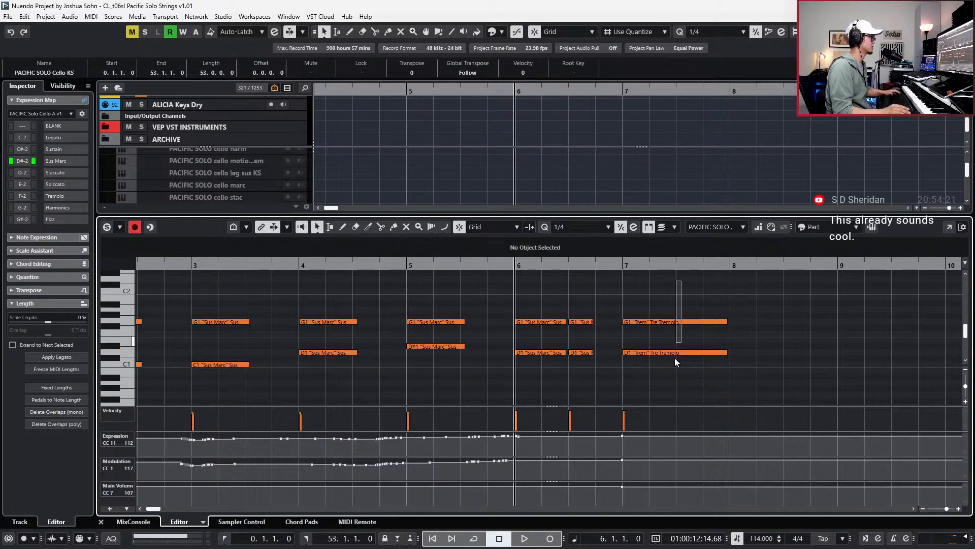
pyautogui.hotkey('ctrl', 'Left')
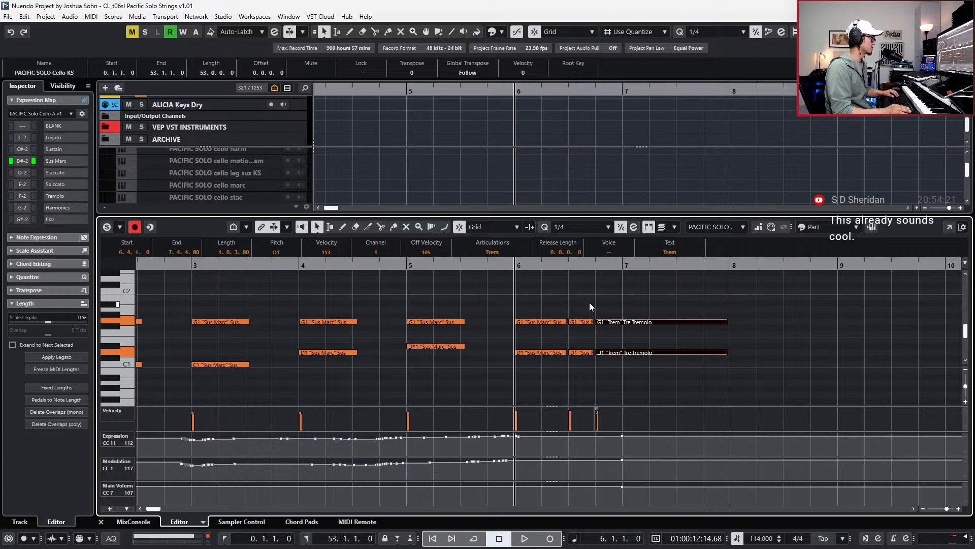
pyautogui.press('Left')
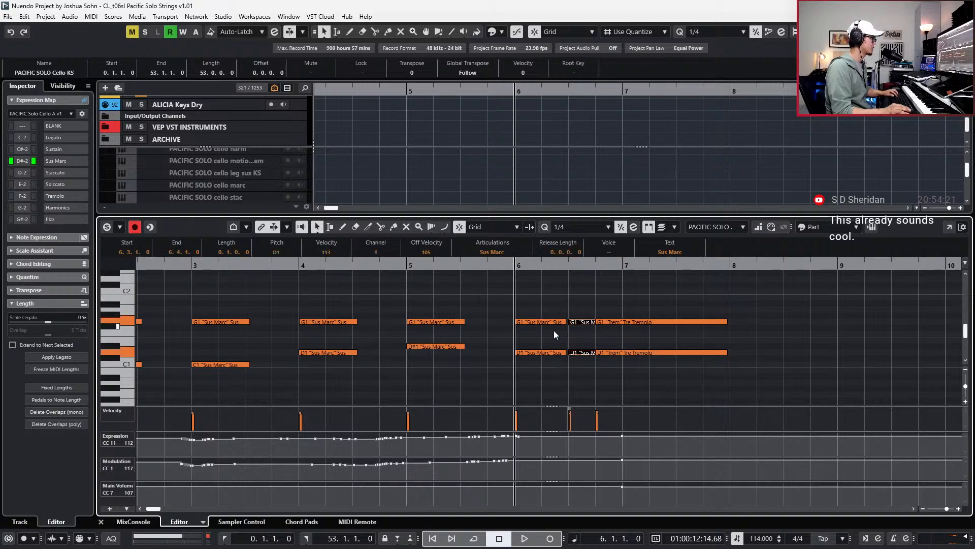
pyautogui.press('space')
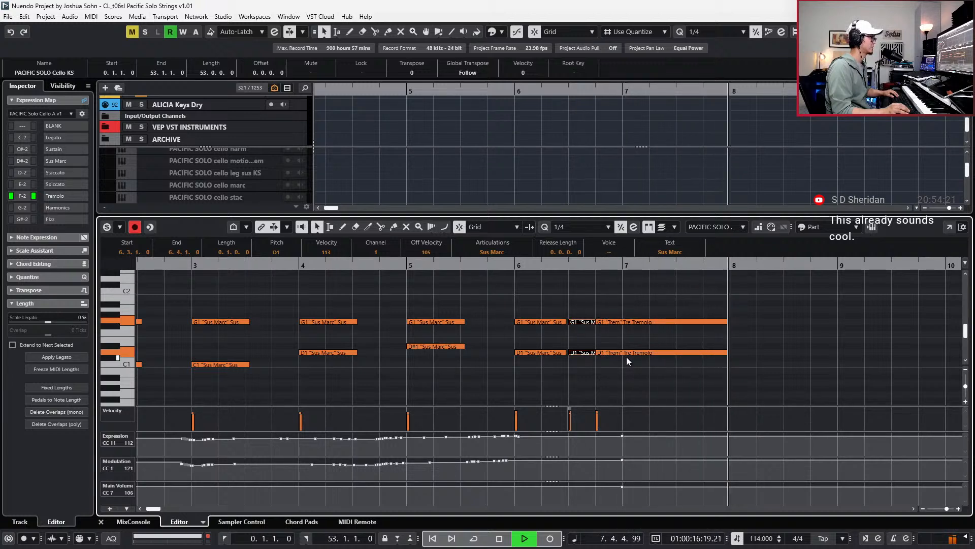
pyautogui.press('space')
# Record a modulation dip and swell (CC 1) over the second half of bar 6 and through the Trem notes in bar 7.
pyautogui.press('space')
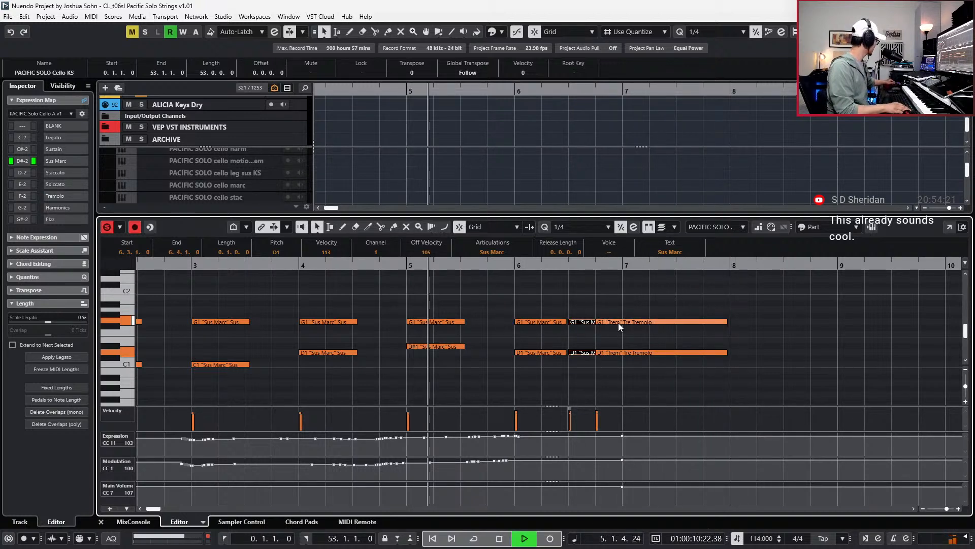
pyautogui.press('KP_Multiply')
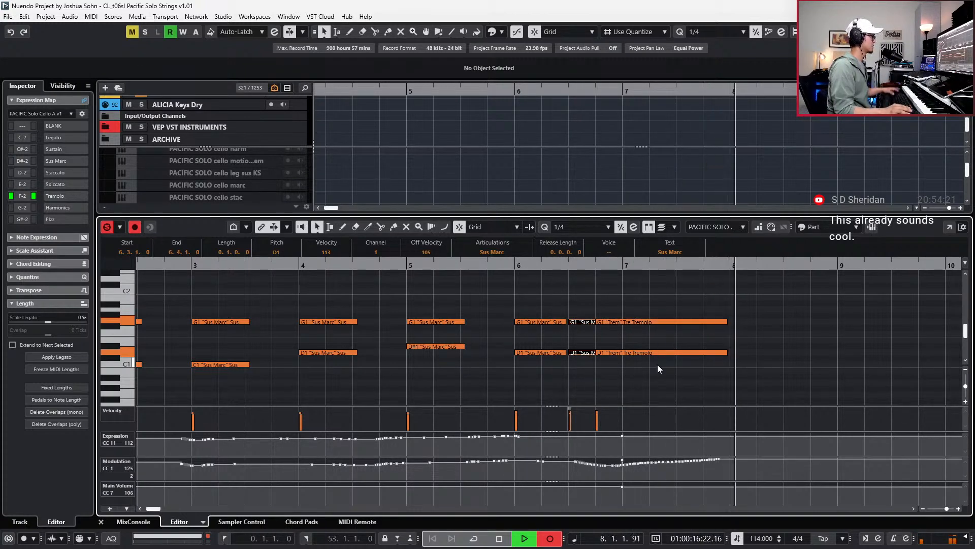
pyautogui.press('space')
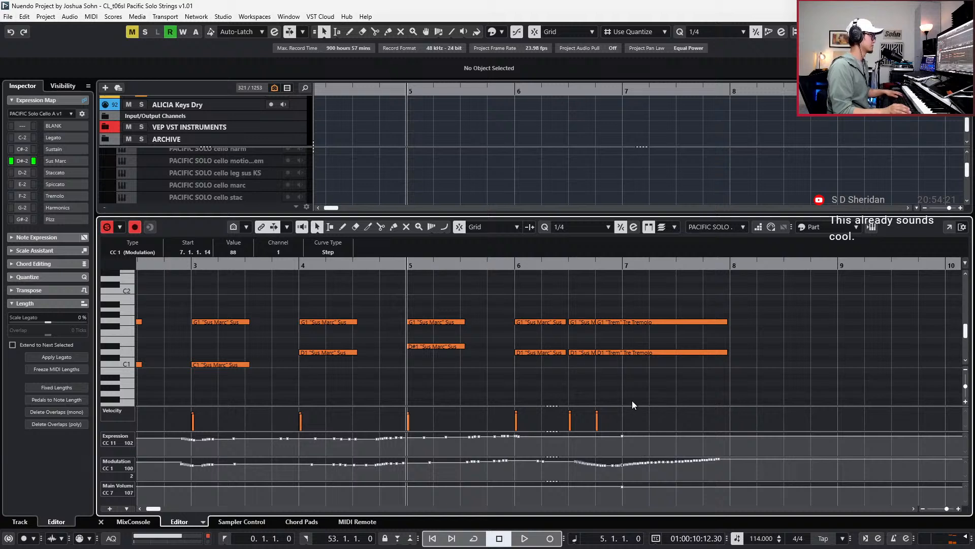
# Play from beat 3 of bar 6 and delete the modulation points between the initial drop and the start of the swell.
pyautogui.press('h')
pyautogui.click(556, 352)
pyautogui.press('l')
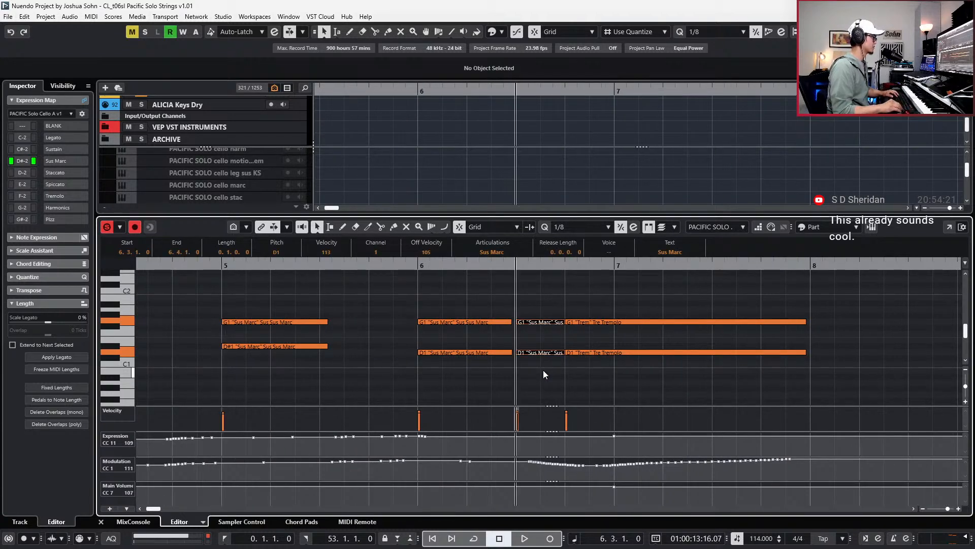
pyautogui.press('space')
pyautogui.press('space')
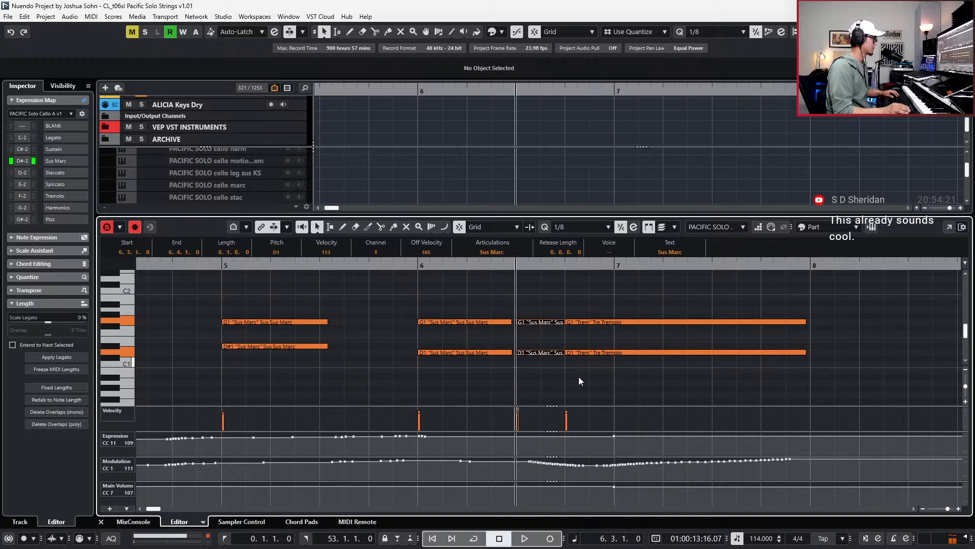
pyautogui.moveTo(528, 480)
pyautogui.mouseDown()
pyautogui.moveTo(570, 460)
pyautogui.moveTo(582, 466)
pyautogui.moveTo(532, 476)
pyautogui.mouseUp()
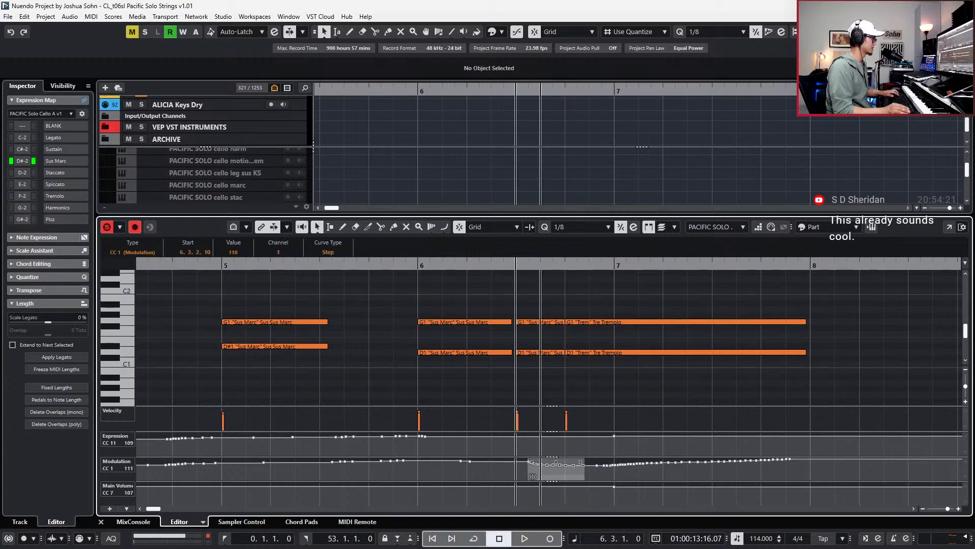
pyautogui.click(588, 475)
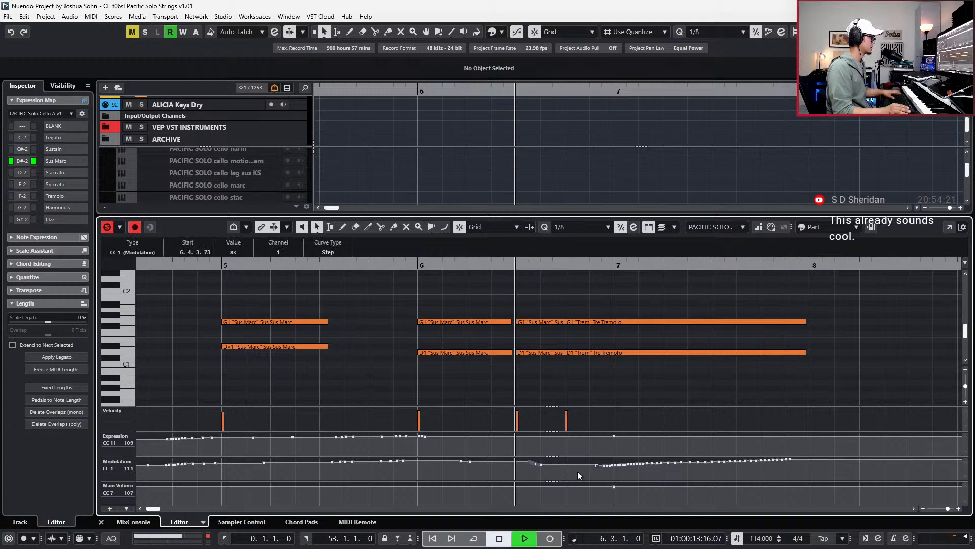
# Draw a modulation dip to 16 at 6.3.4.85, just before the Trem notes, and ramp it back up into the swell.
pyautogui.press('space')
pyautogui.press('space')
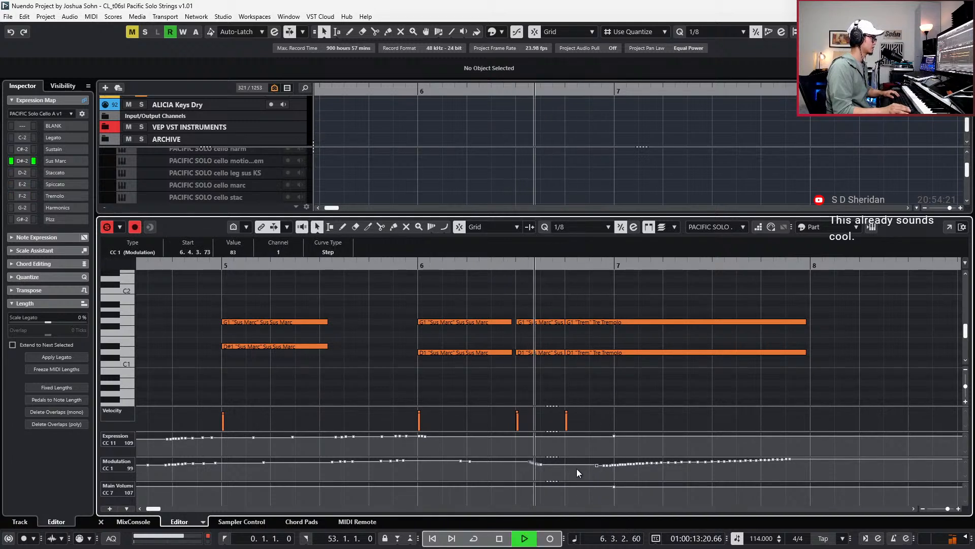
pyautogui.moveTo(566, 468)
pyautogui.mouseDown()
pyautogui.moveTo(577, 474)
pyautogui.moveTo(563, 479)
pyautogui.mouseUp()
pyautogui.press('space')
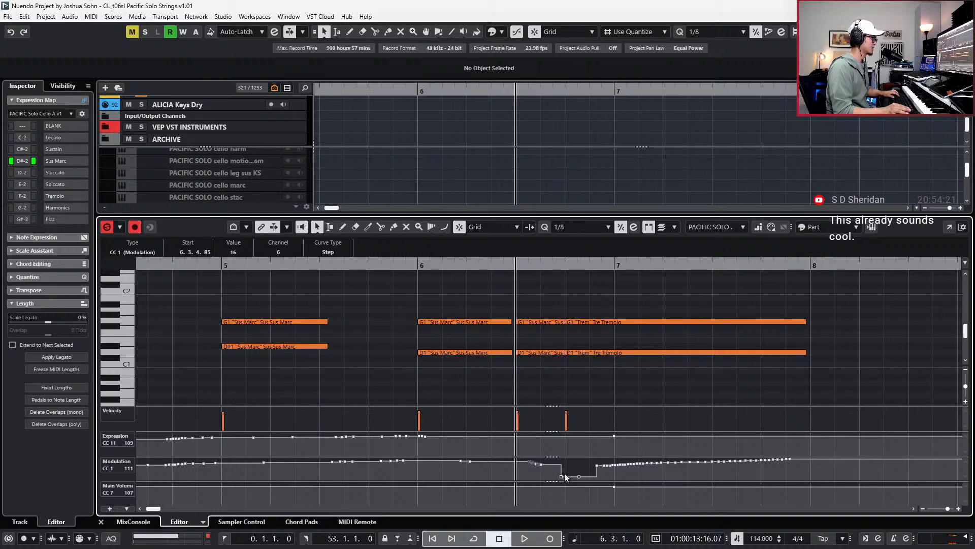
pyautogui.press('space')
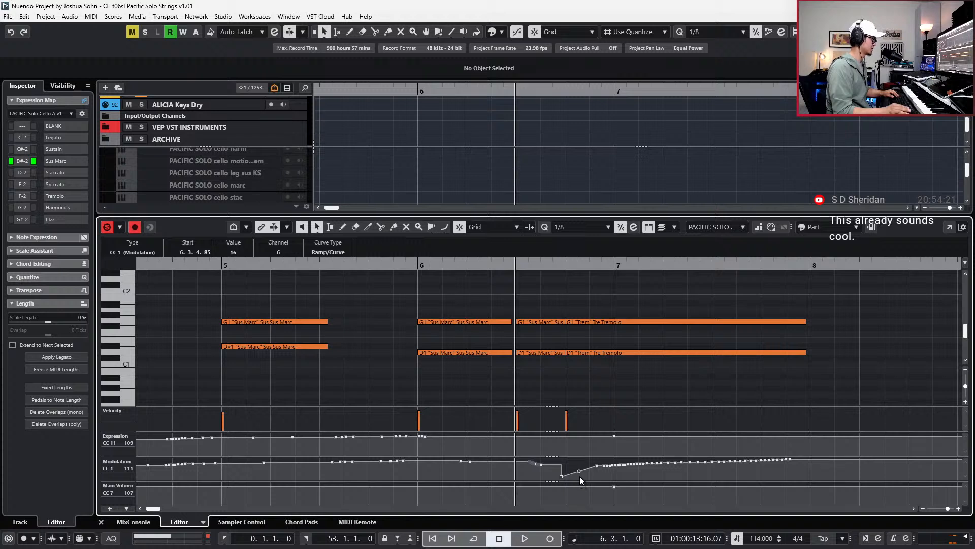
# Play bars 6 and 7 repeatedly to check the modulation dip and the transition from the Sus Marc to the Trem notes.
pyautogui.press('KP_Subtract')
pyautogui.press('space')
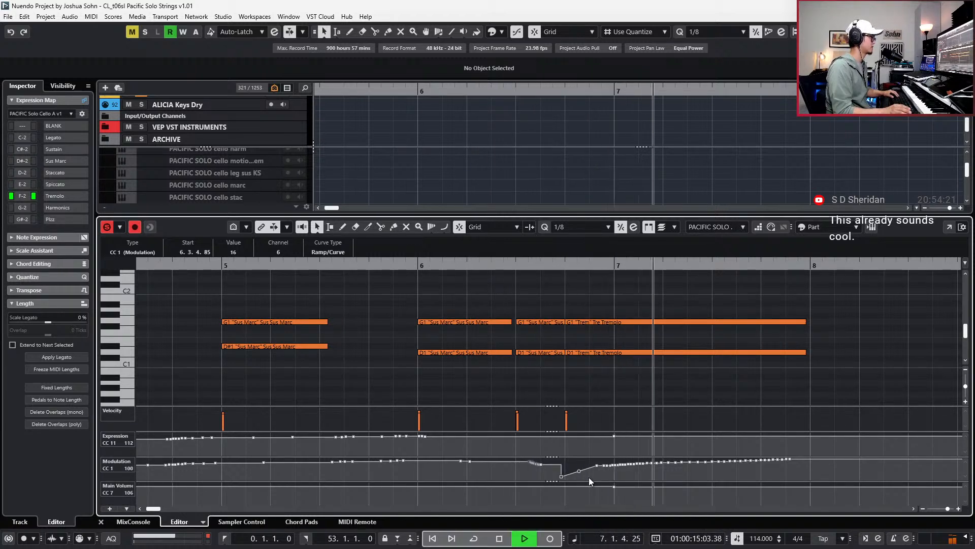
pyautogui.press('space')
pyautogui.press('KP_Subtract')
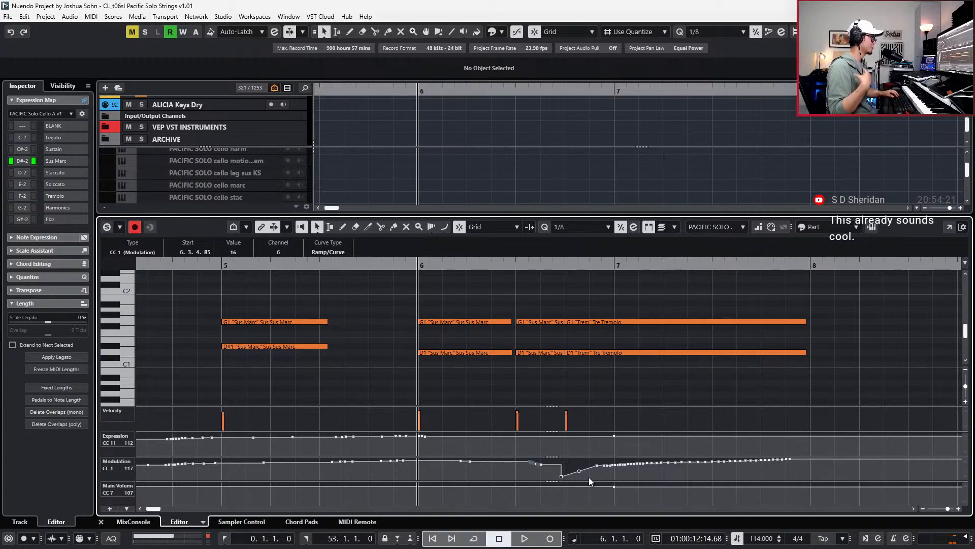
pyautogui.moveTo(535, 353); pyautogui.dragTo(575, 339)
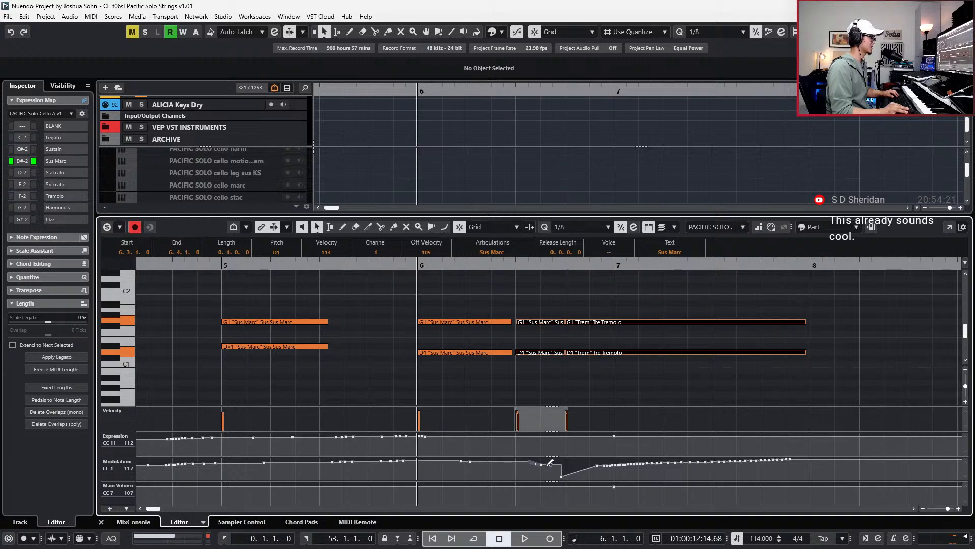
pyautogui.press('space')
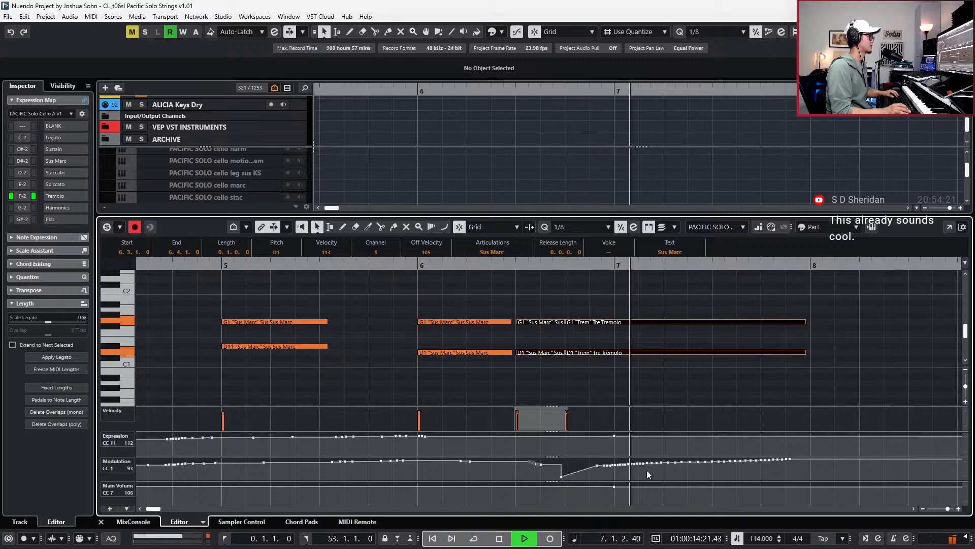
pyautogui.click(563, 382)
pyautogui.press('space')
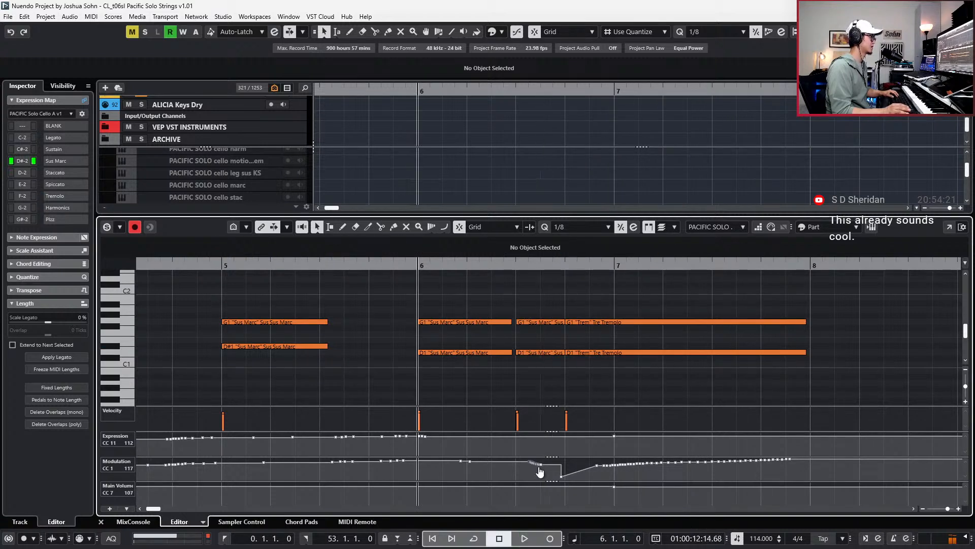
pyautogui.press('space')
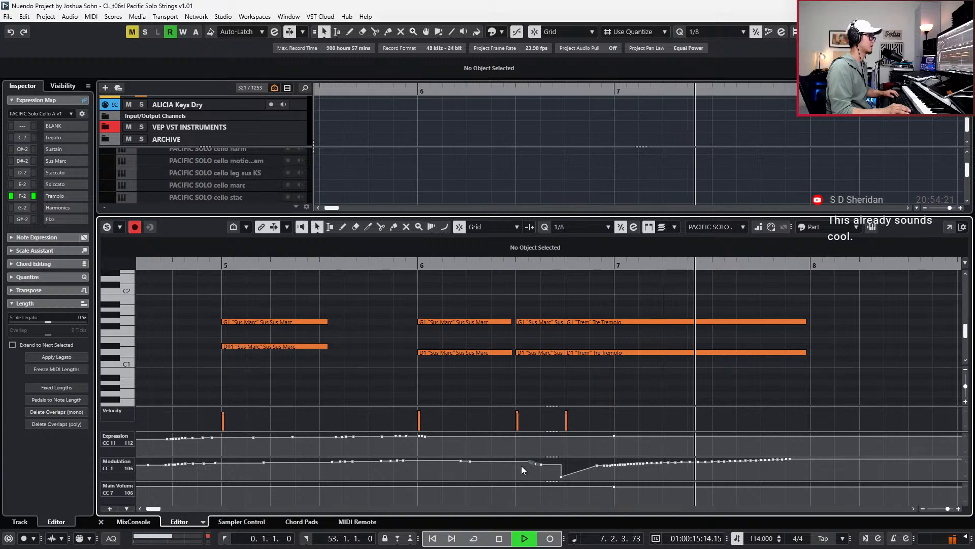
pyautogui.press('space')
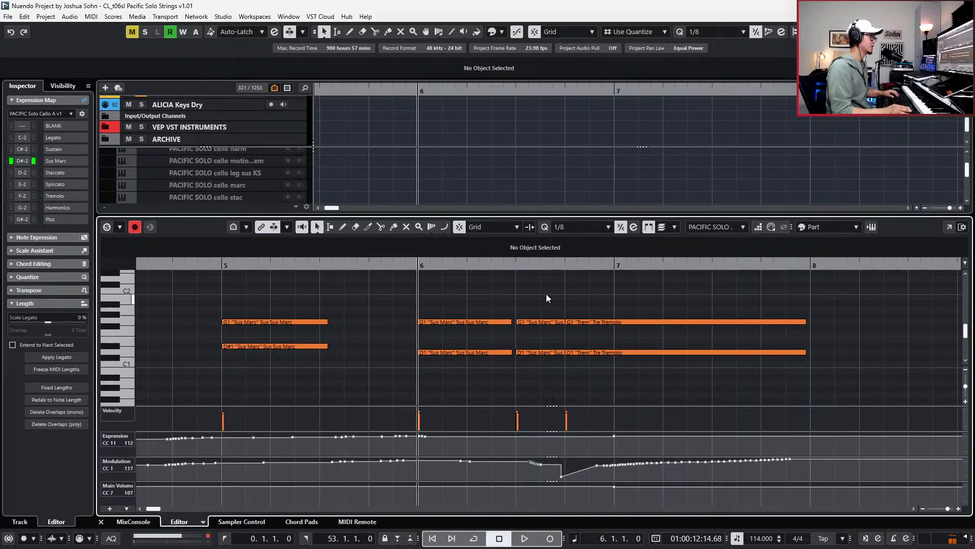
# Try the passage without the second Sus Marc pair in bar 6 and with the Trem notes extended back to 6.3.1.0, undoing it after playback.
pyautogui.moveTo(545, 295); pyautogui.dragTo(557, 379)
pyautogui.press('Delete')
pyautogui.moveTo(579, 293); pyautogui.dragTo(591, 369)
pyautogui.hotkey('ctrl', 'Left')
pyautogui.hotkey('ctrl', 'Left')
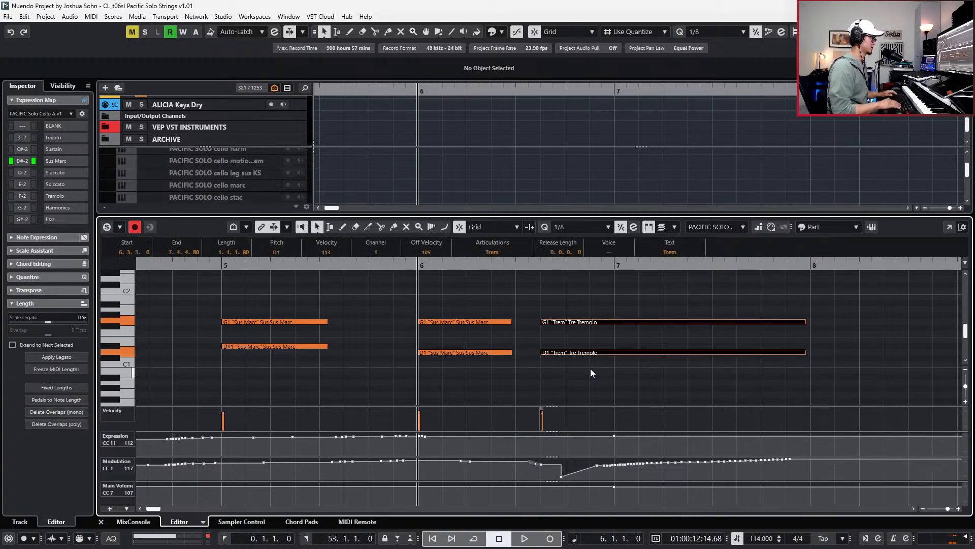
pyautogui.press('space')
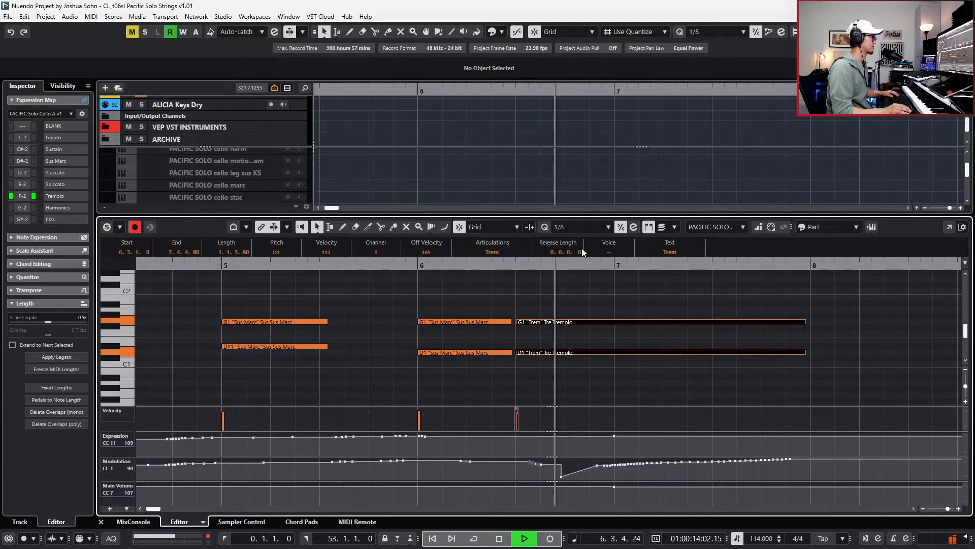
pyautogui.press('space')
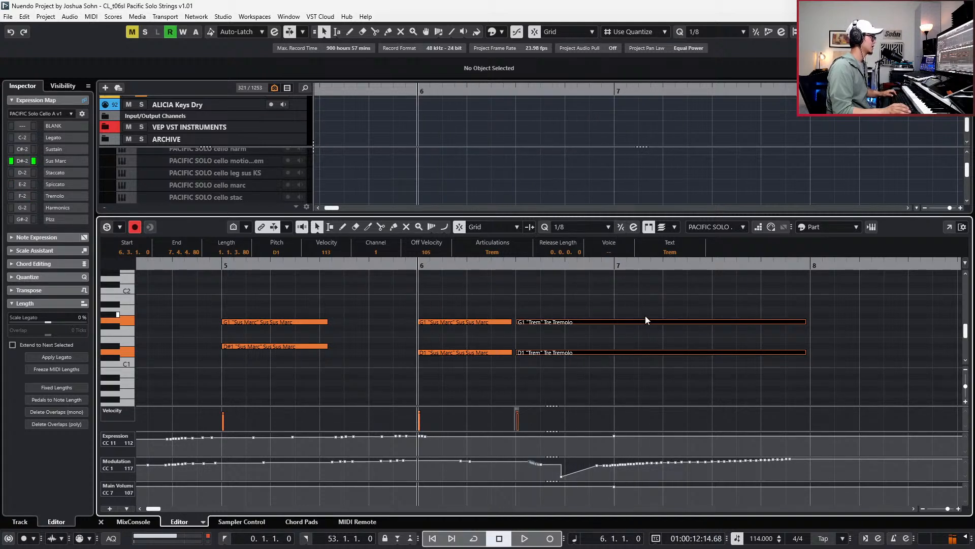
pyautogui.hotkey('ctrl', 'z')
pyautogui.hotkey('ctrl', 'z')
# Start the Trem notes on the last eighth of bar 6, lengthen the preceding Sus Marc pair to 0.1.2.0, and play the passage.
pyautogui.moveTo(548, 367); pyautogui.dragTo(534, 295)
pyautogui.moveTo(616, 305); pyautogui.dragTo(603, 375)
pyautogui.moveTo(568, 322); pyautogui.dragTo(547, 372)
pyautogui.hotkey('ctrl', 'l')
pyautogui.press('space')
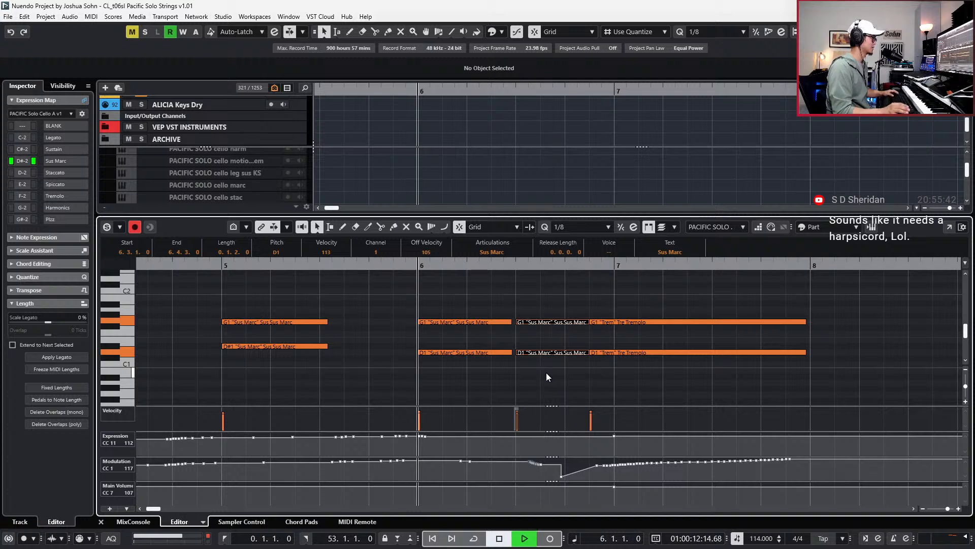
pyautogui.press('space')
# Shift the modulation dip and its ramp later to just before the Trem notes, clear the points in between, and play it back.
pyautogui.click(561, 478)
pyautogui.moveTo(561, 480); pyautogui.dragTo(620, 471)
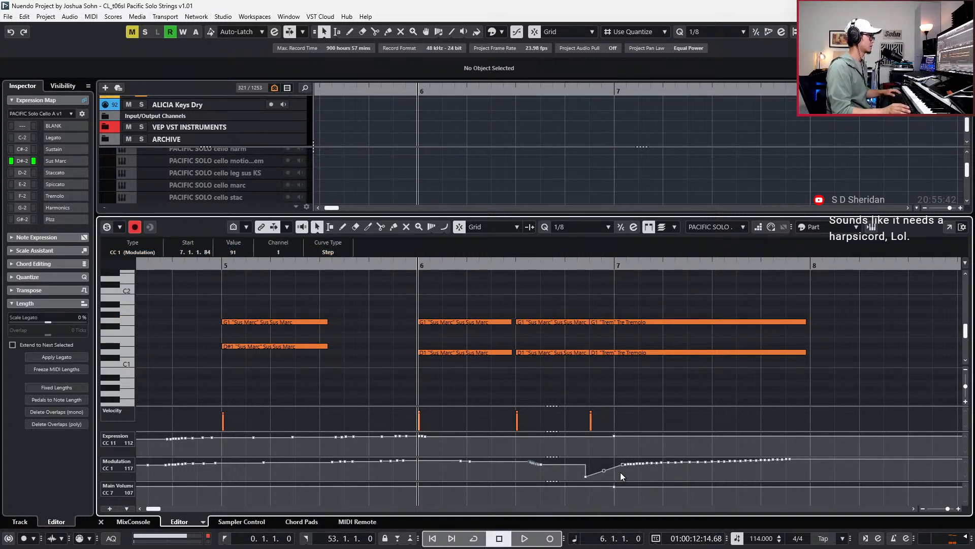
pyautogui.press('Delete')
pyautogui.press('space')
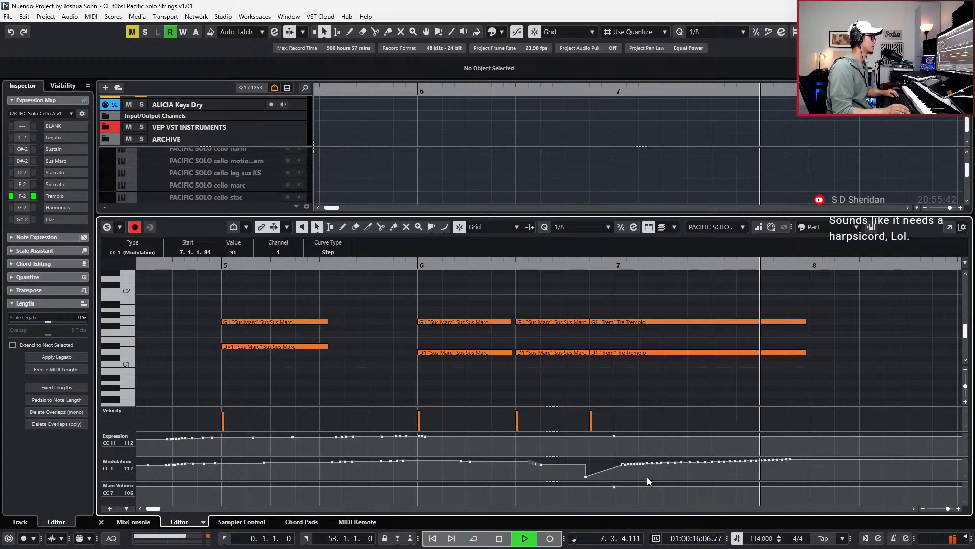
pyautogui.press('space')
# Shorten the first pair of Sus Marc notes in bar 6 to 0.1.3.8 and play the passage.
pyautogui.moveTo(503, 299); pyautogui.dragTo(504, 354)
pyautogui.press('space')
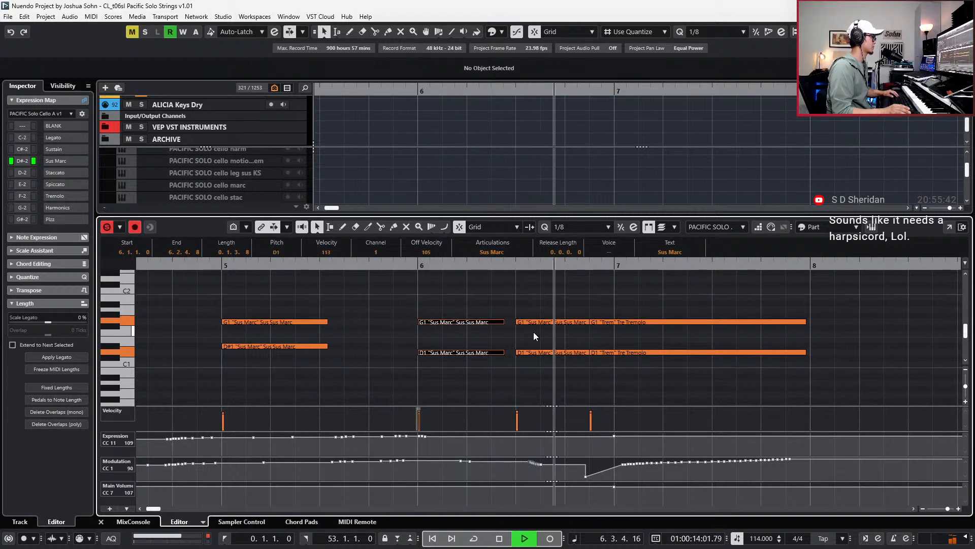
pyautogui.press('space')
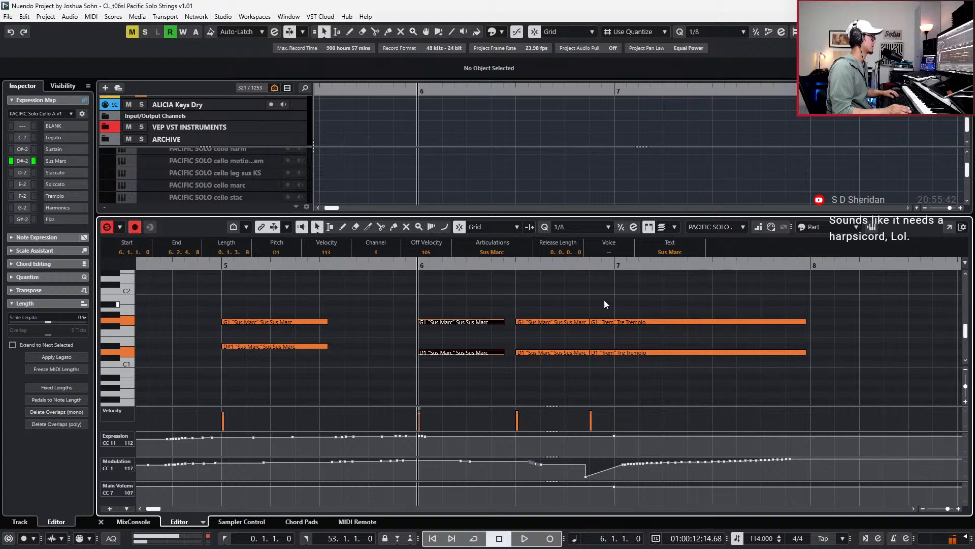
# Start the Trem notes at bar 7 with the preceding Sus Marc pair extended up to them, and move the modulation dip to 6.4.4.92.
pyautogui.moveTo(606, 301); pyautogui.dragTo(612, 351)
pyautogui.moveTo(581, 280); pyautogui.dragTo(608, 353)
pyautogui.click(587, 478)
pyautogui.moveTo(587, 479); pyautogui.dragTo(612, 478)
pyautogui.press('space')
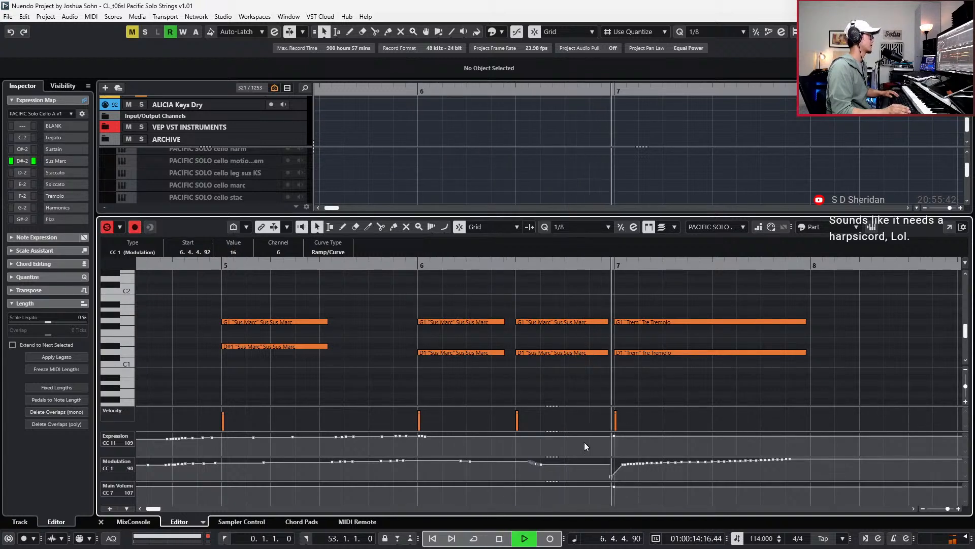
# Delete the small descending group of modulation points in the second half of bar 6 and play the passage.
pyautogui.moveTo(528, 458); pyautogui.dragTo(543, 479)
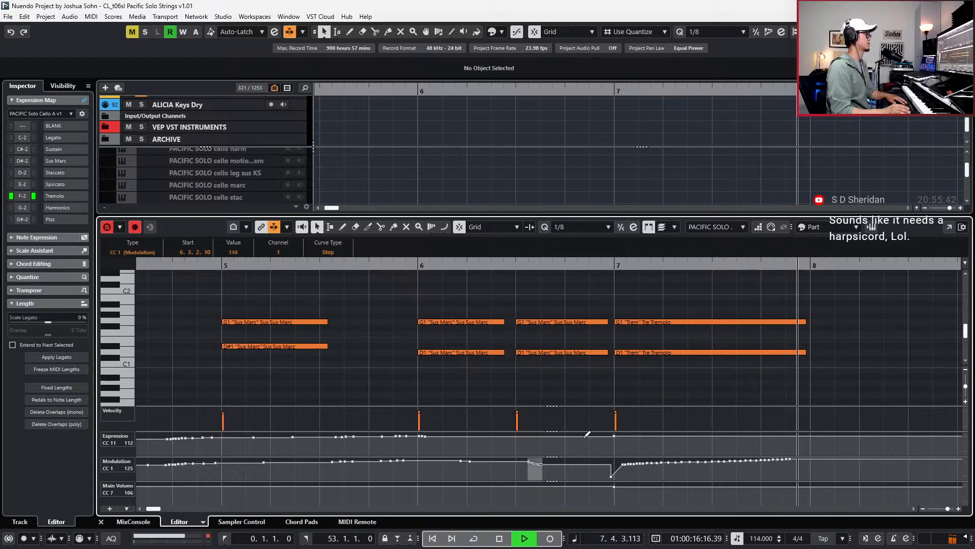
pyautogui.press('space')
pyautogui.press('Delete')
pyautogui.press('space')
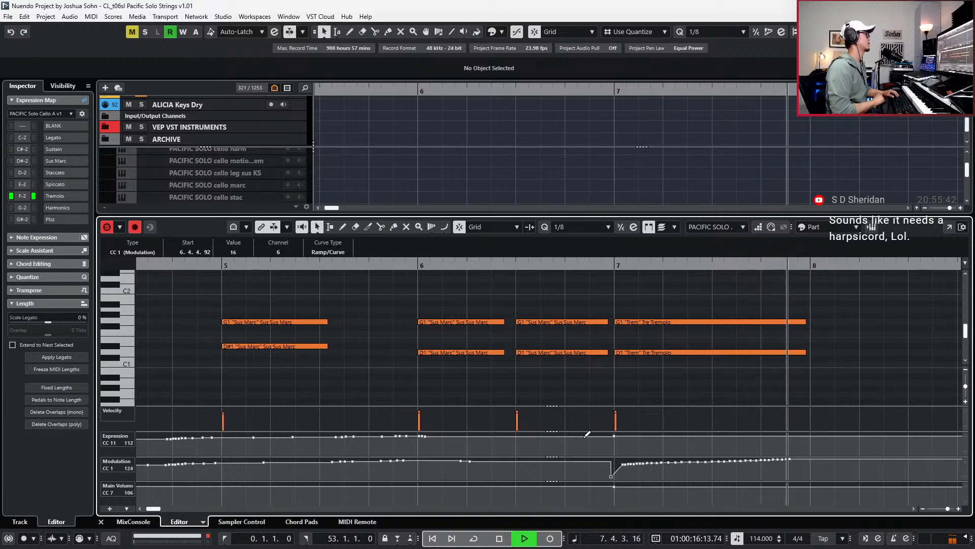
pyautogui.press('space')
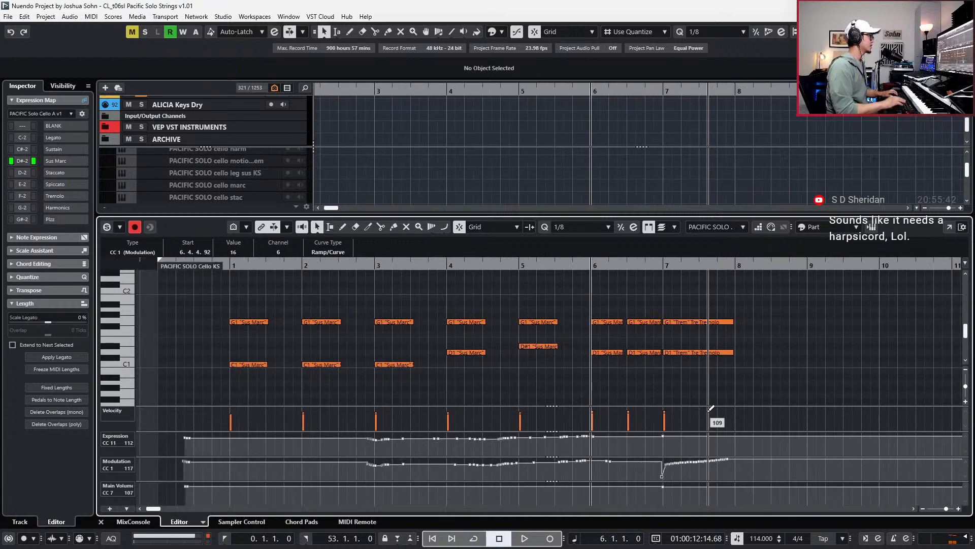
# Close the MIDI editor and bring the PACIFIC SOLO Vln 1 KS and Cello KS parts into view in the arrangement.
pyautogui.hotkey('ctrl', 'e')
pyautogui.press('g')
pyautogui.press('g')
pyautogui.press('g')
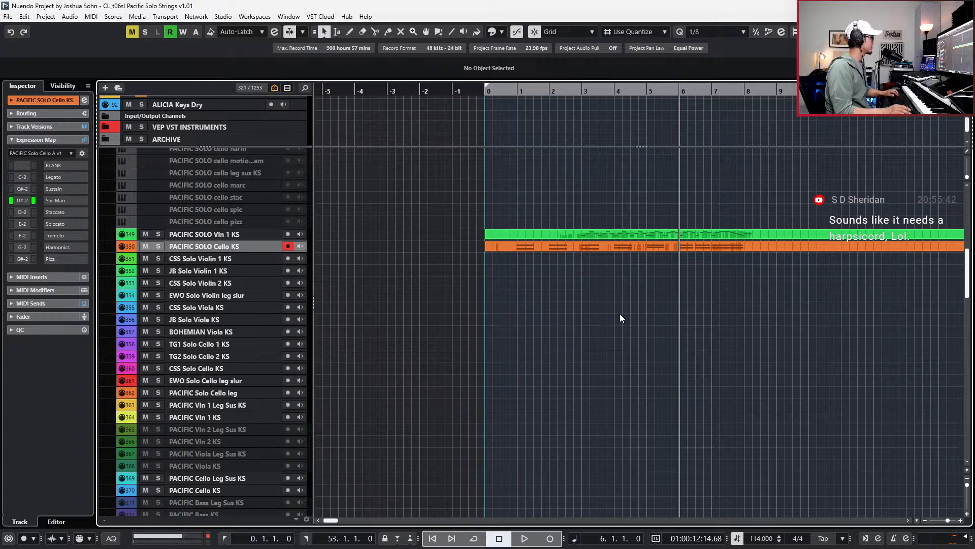
pyautogui.hscroll(4, 620, 313)
pyautogui.scroll(3, 309, 258)
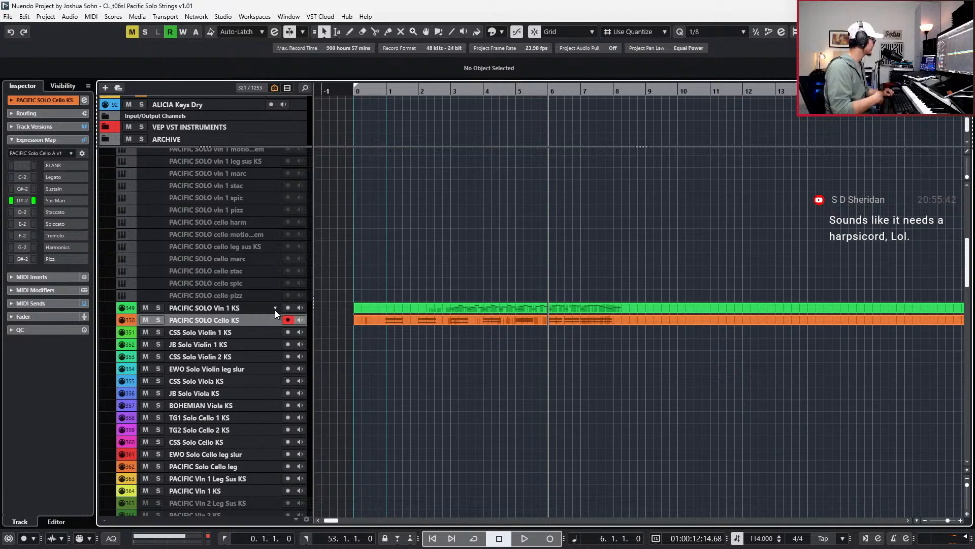
# Try to enable the PACIFIC SOLO vln 1 pizz and cello pizz tracks with the playhead at bar 1, and dismiss the error dialog.
pyautogui.moveTo(345, 276); pyautogui.dragTo(416, 339)
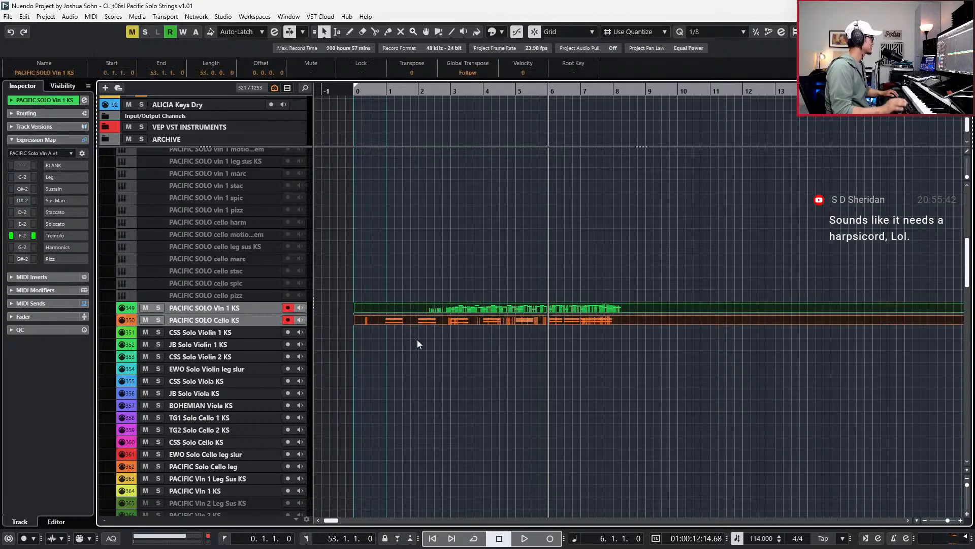
pyautogui.press('Home')
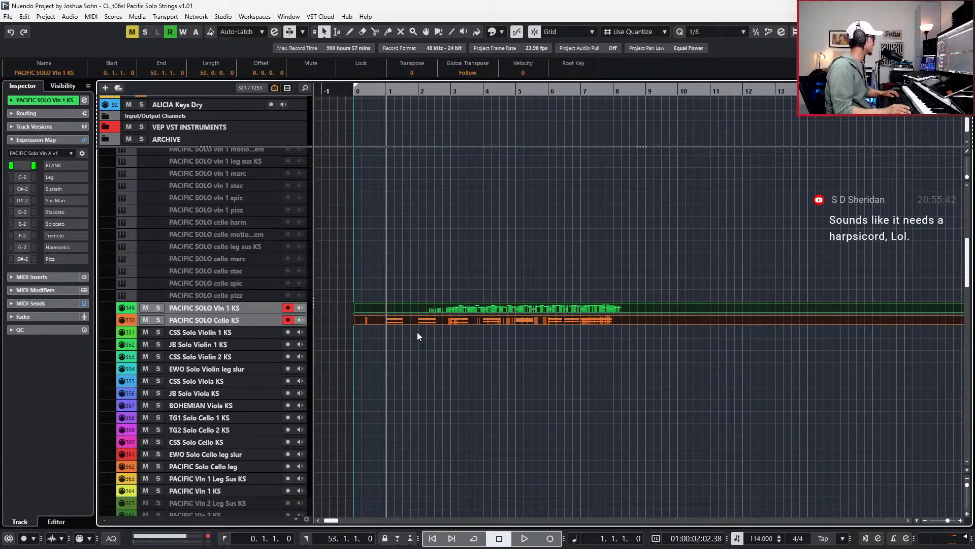
pyautogui.scroll(3, 331, 257)
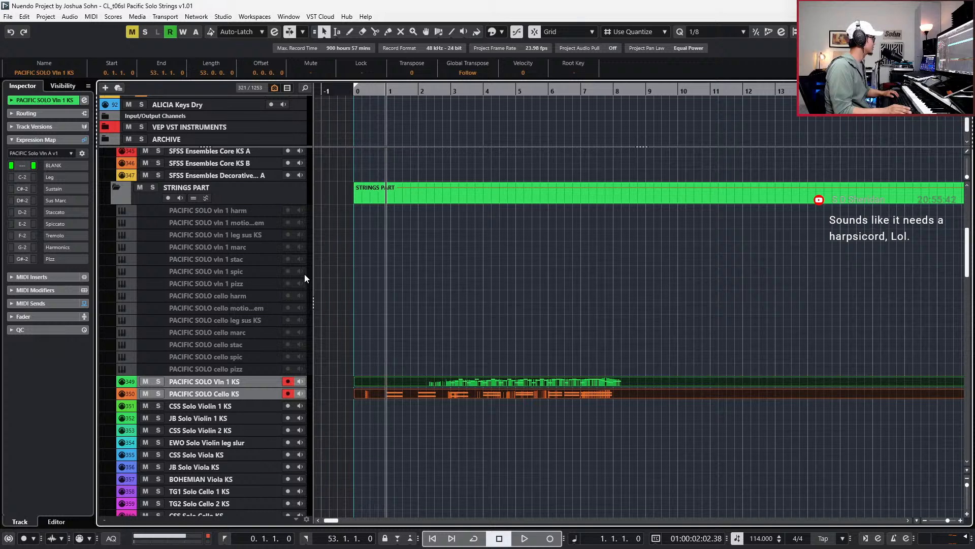
pyautogui.click(254, 280)
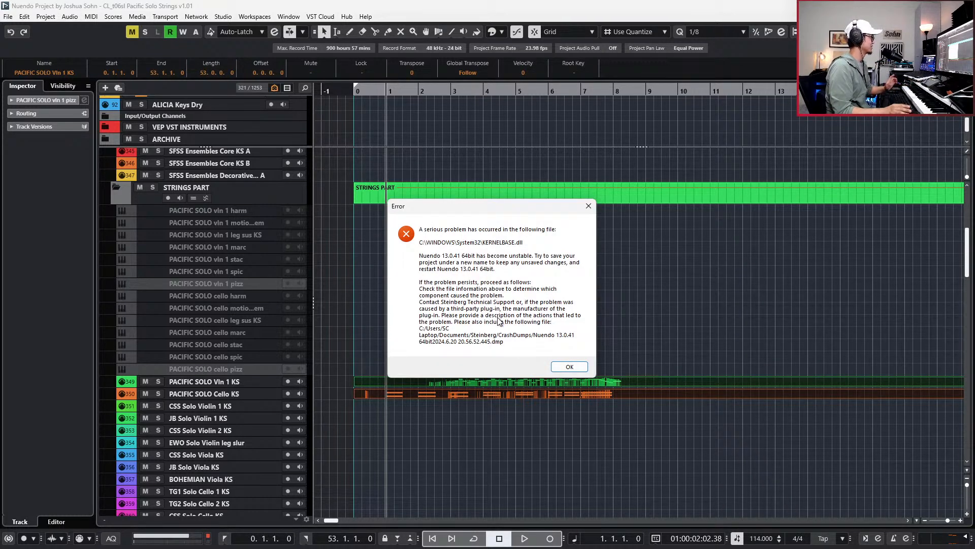
pyautogui.click(576, 366)
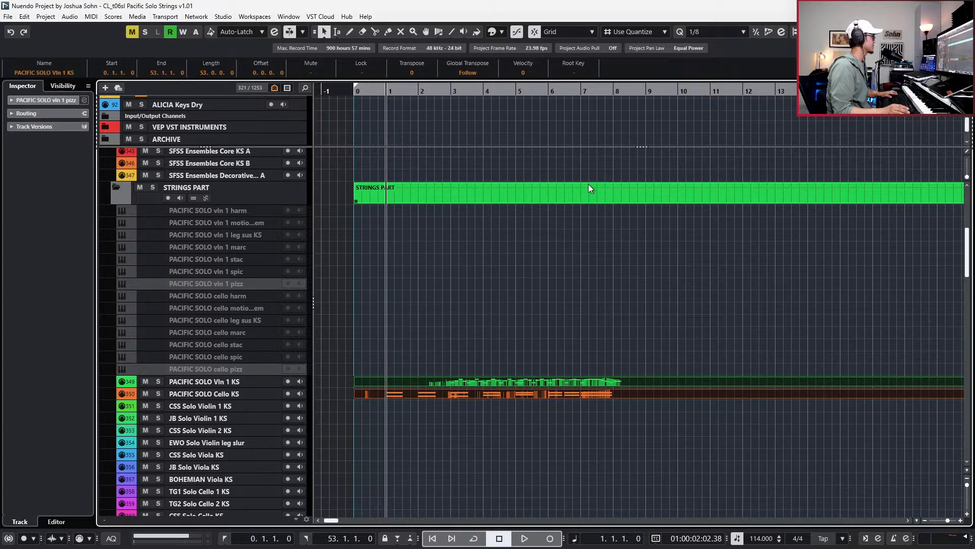
# Save the project under the new file name CL_t06sl Pacific Solo Strings v1.02.npr.
pyautogui.hotkey('ctrl', 'shift', 's')
pyautogui.press('Right')
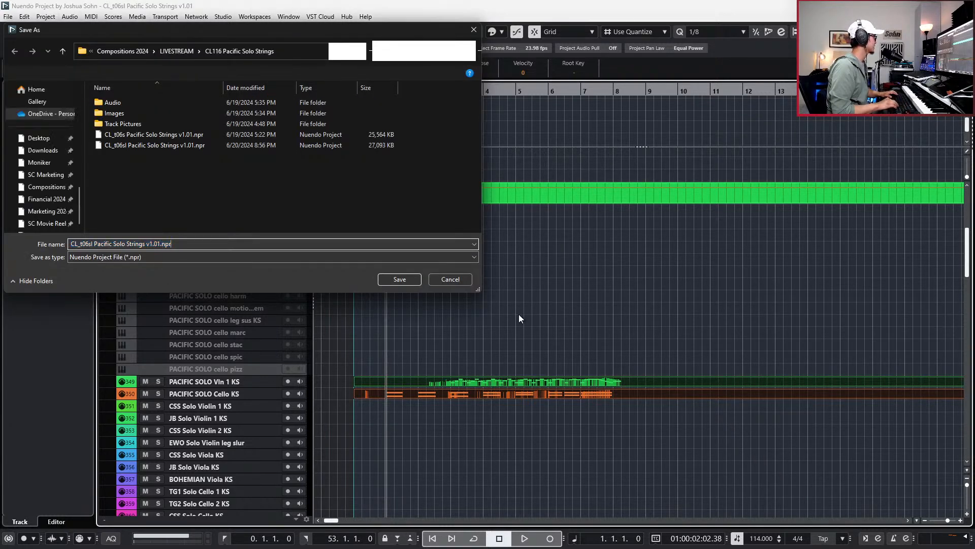
pyautogui.press('Delete')
pyautogui.write('2')
pyautogui.press('Return')
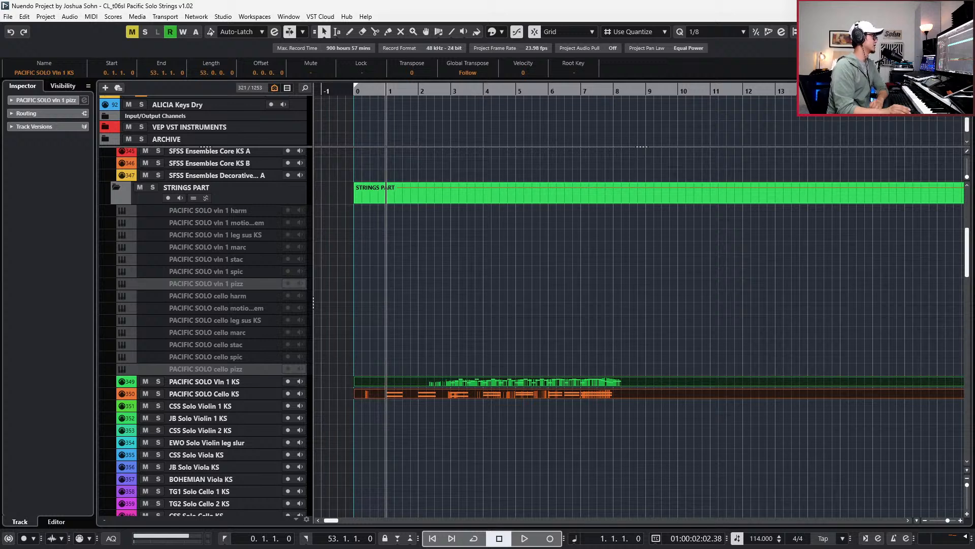
# Close the project and quit Nuendo.
pyautogui.hotkey('alt', 'Tab')
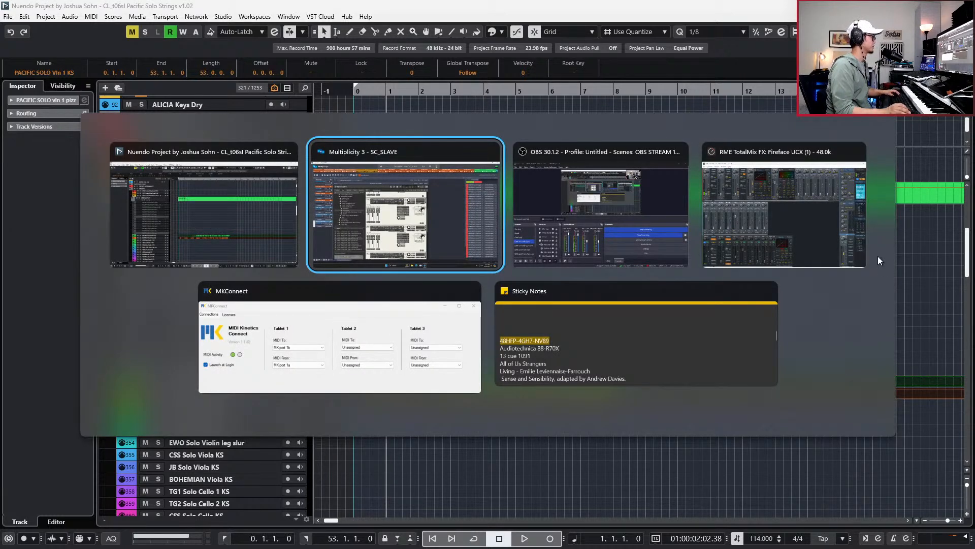
pyautogui.hotkey('alt', 'Tab')
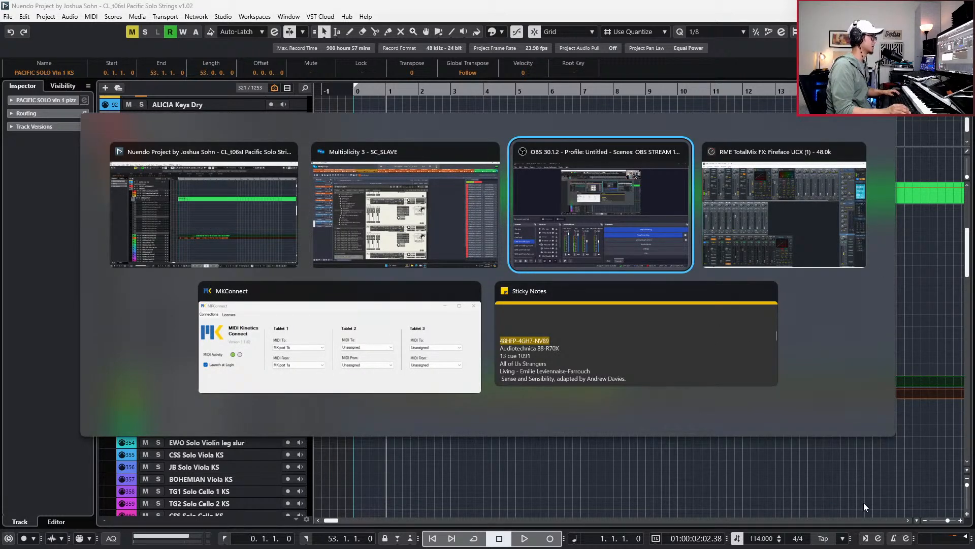
pyautogui.hotkey('ctrl', 'q')
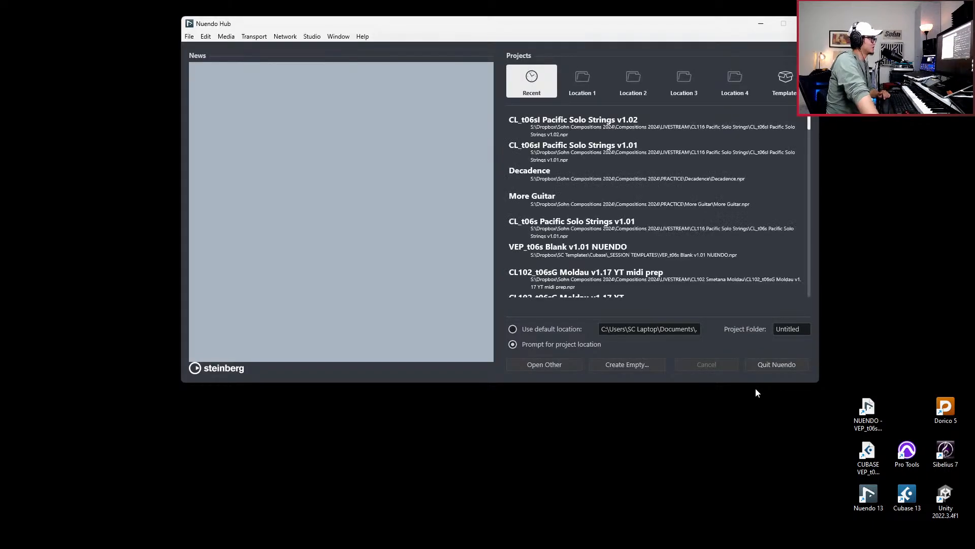
pyautogui.click(758, 370)
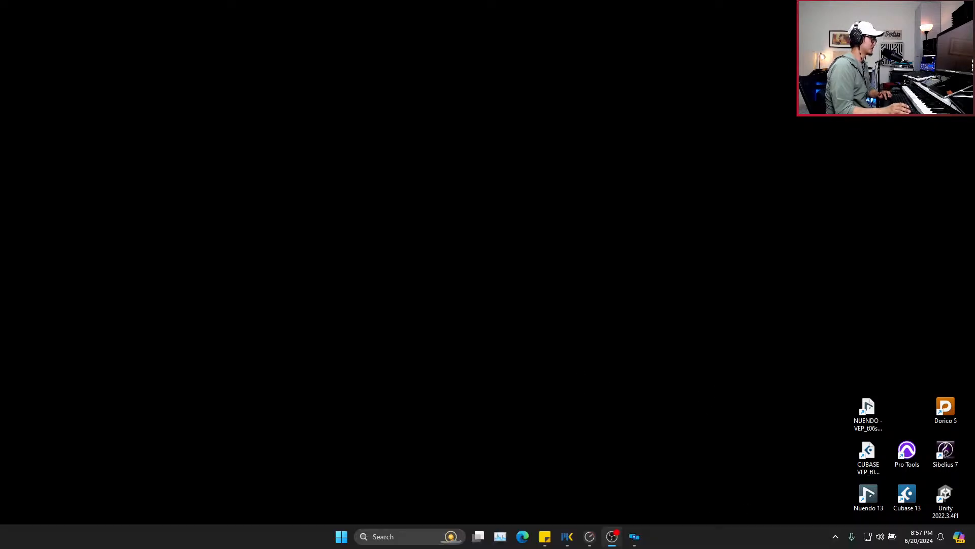
# Start Nuendo 13 with the current program preferences and open the recent project CL_t06sl Pacific Solo Strings v1.02.
pyautogui.moveTo(636, 541)
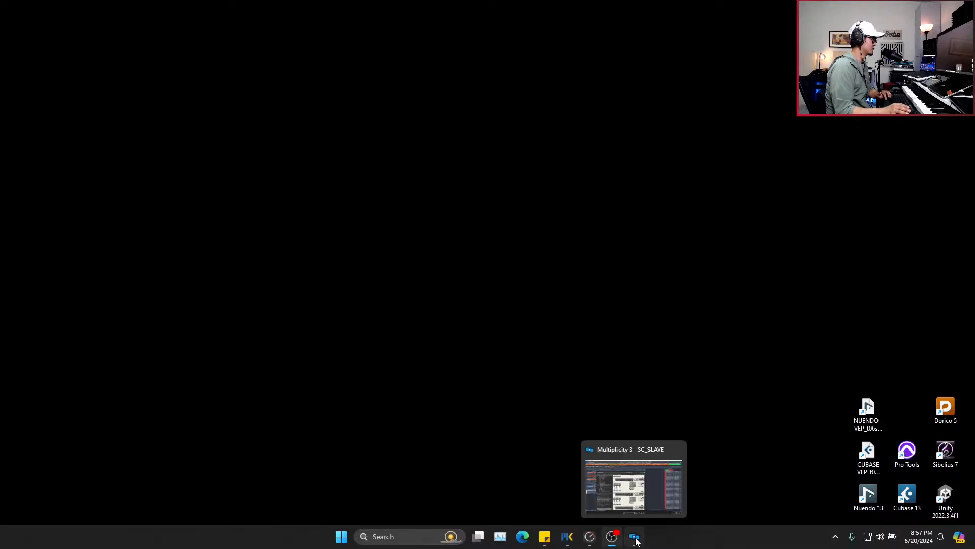
pyautogui.moveTo(595, 536)
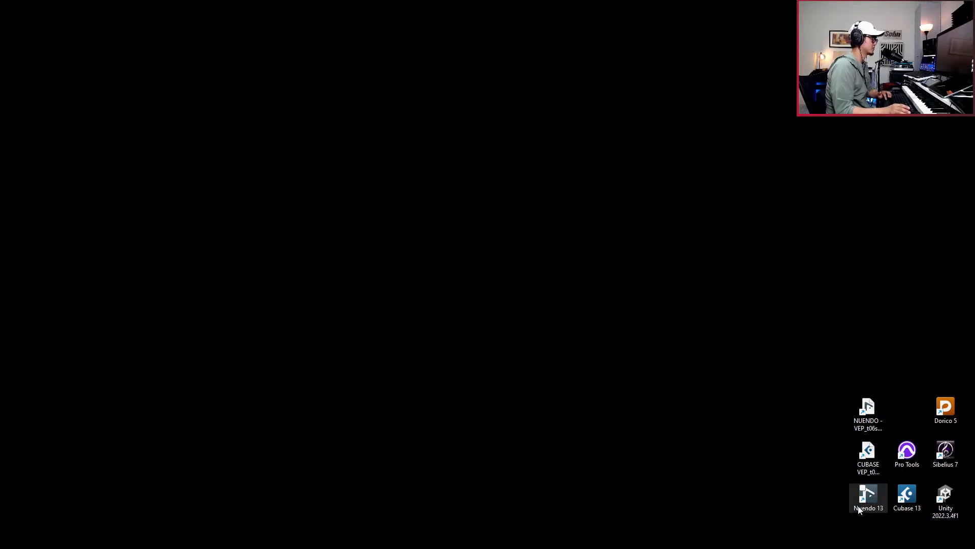
pyautogui.doubleClick(868, 495)
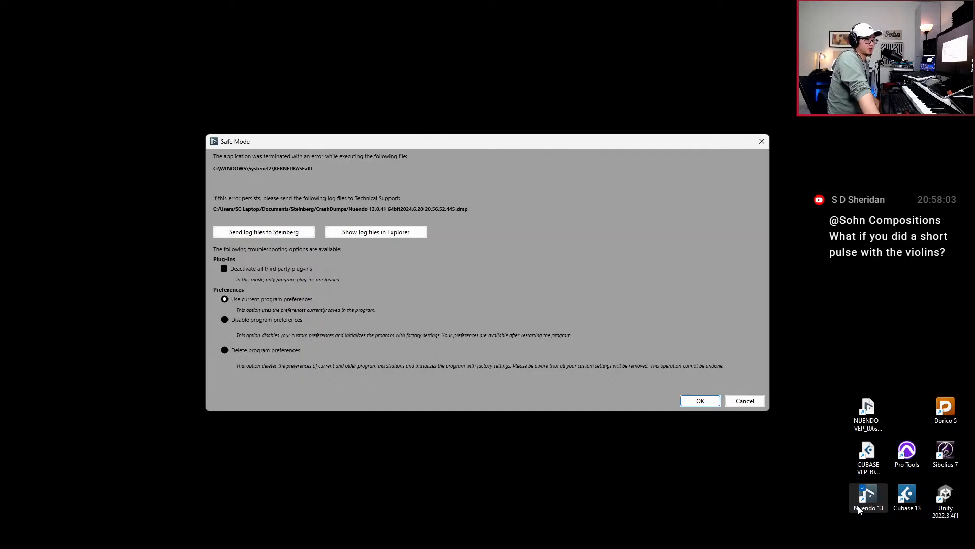
pyautogui.click(707, 400)
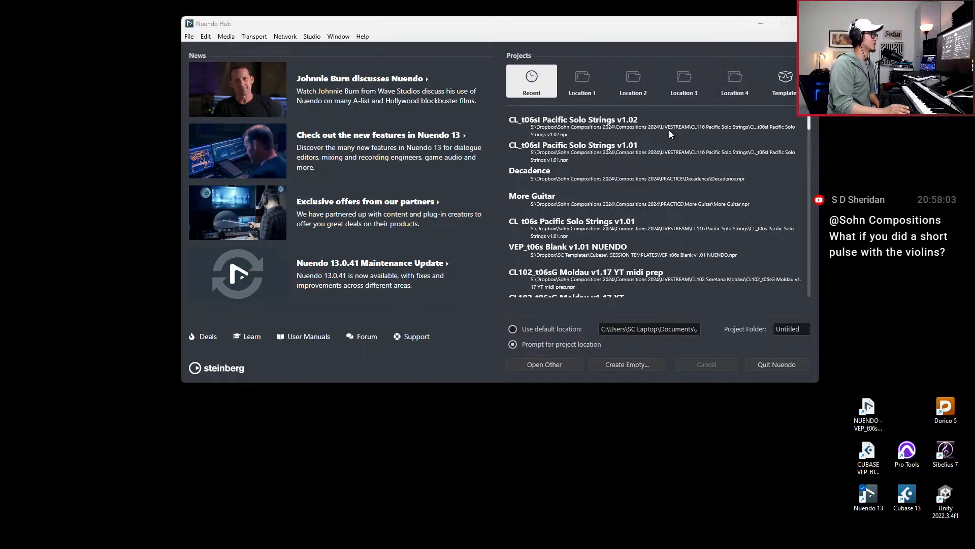
pyautogui.doubleClick(668, 129)
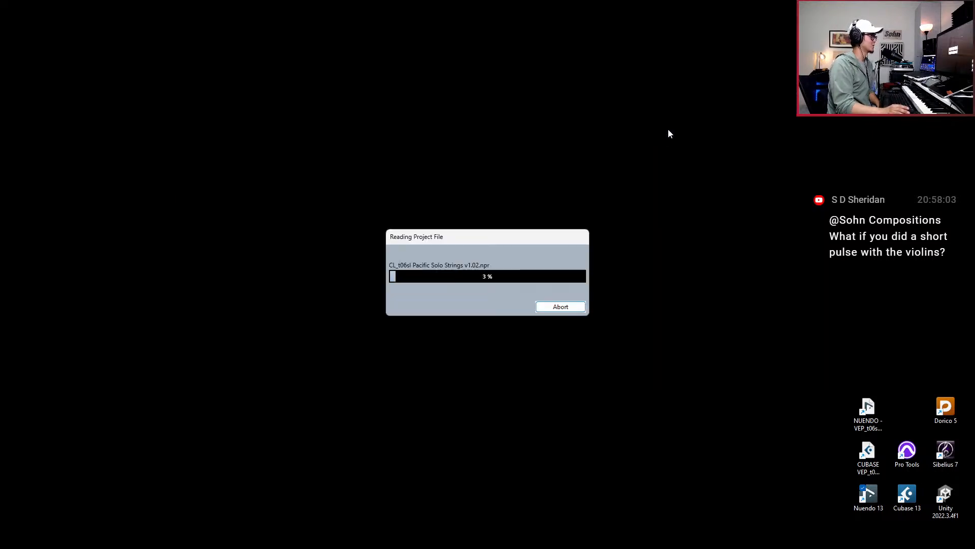
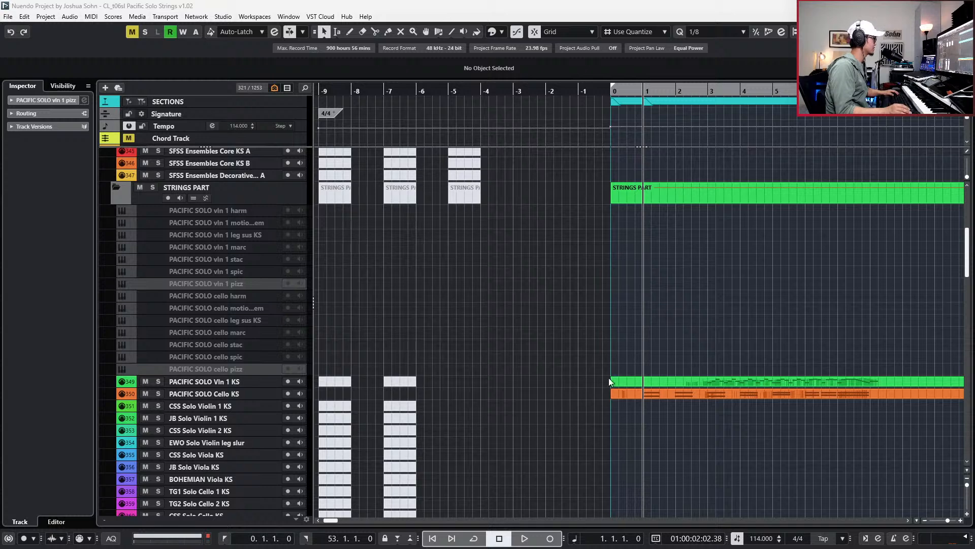
# Solo the PACIFIC SOLO Cello KS part, play it briefly from bar 1, and switch the solo off again.
pyautogui.click(647, 396)
pyautogui.press('s')
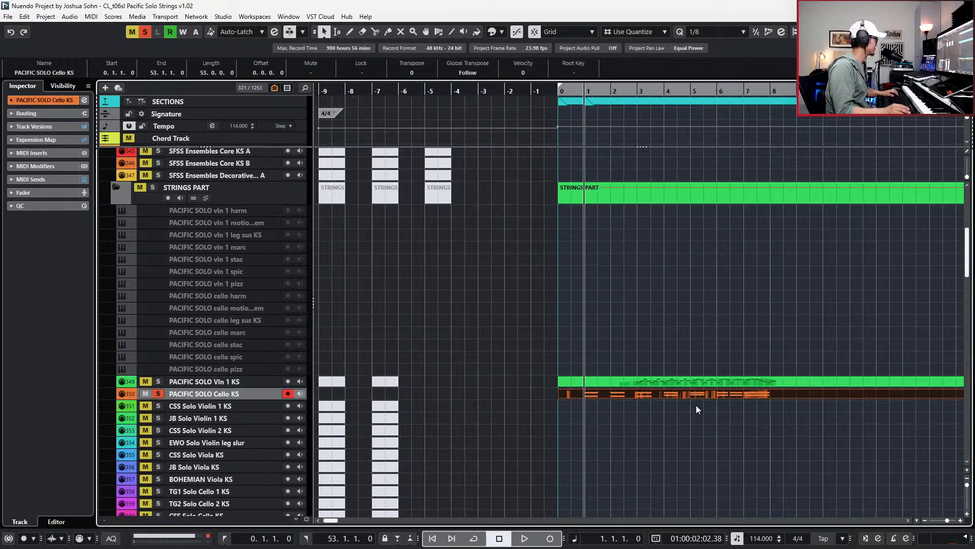
pyautogui.hscroll(5, 697, 403)
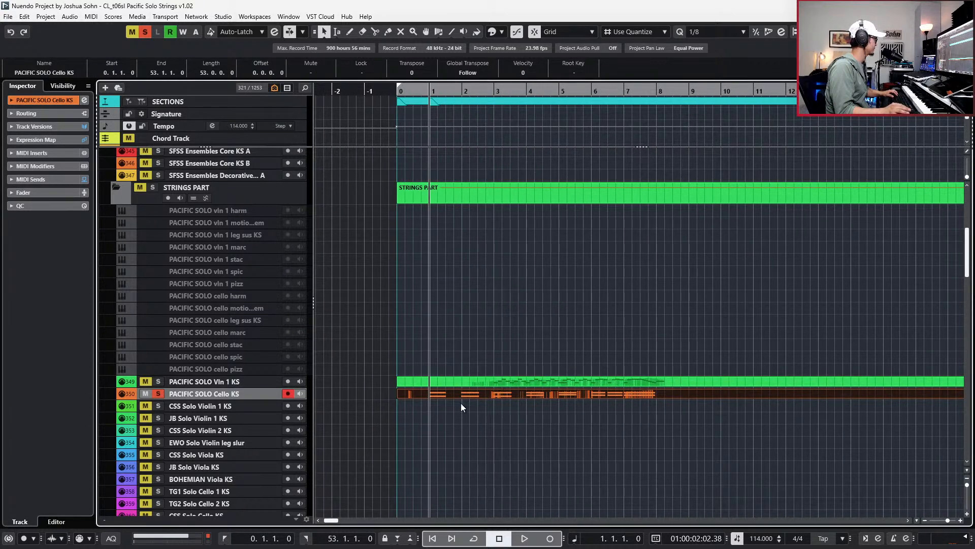
pyautogui.press('space')
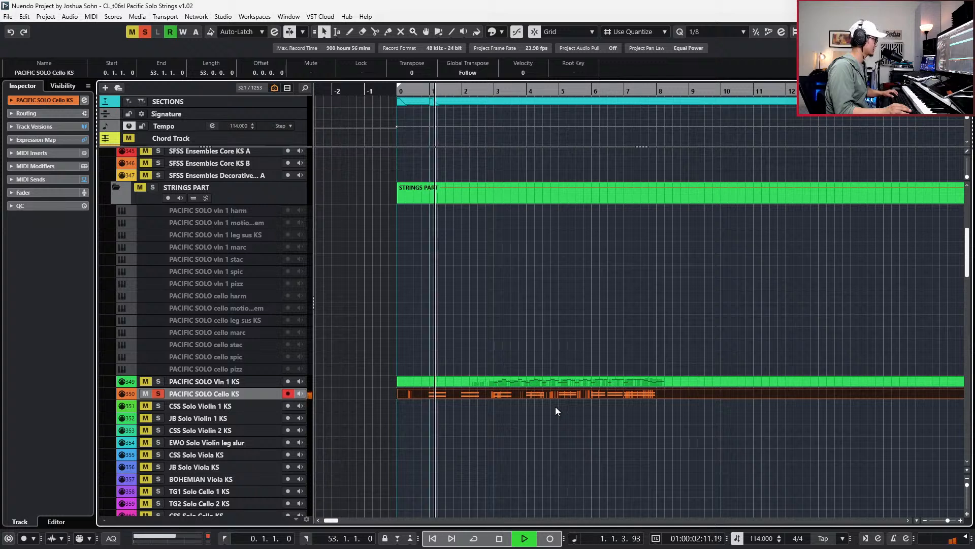
pyautogui.press('space')
pyautogui.press('s')
pyautogui.moveTo(468, 349); pyautogui.dragTo(479, 364)
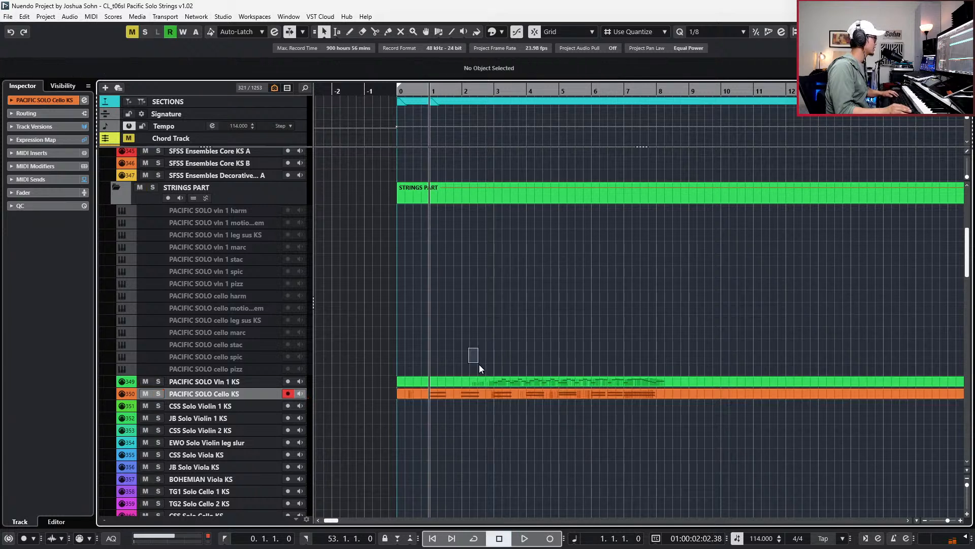
# Enable the disabled PACIFIC SOLO vln 1 pizz and PACIFIC SOLO cello pizz tracks.
pyautogui.click(242, 272)
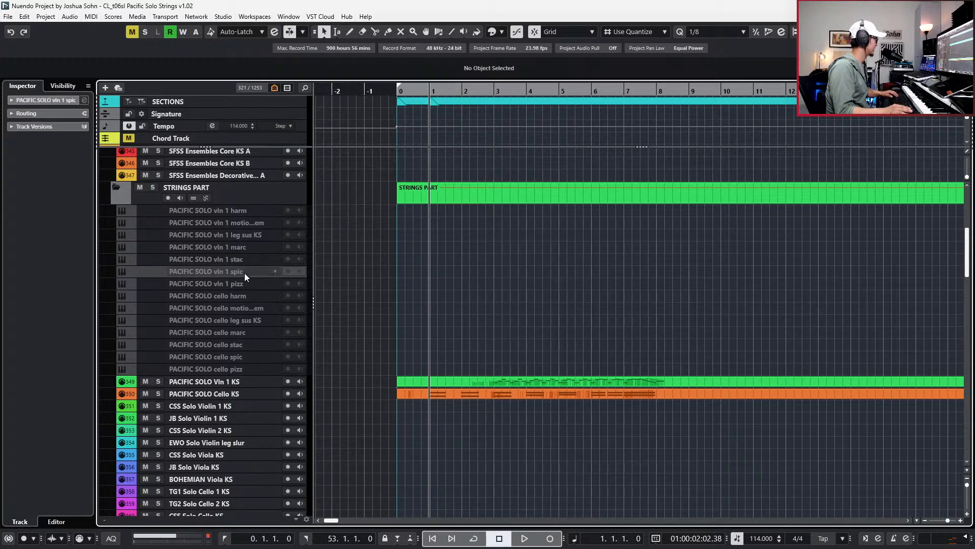
pyautogui.click(245, 296)
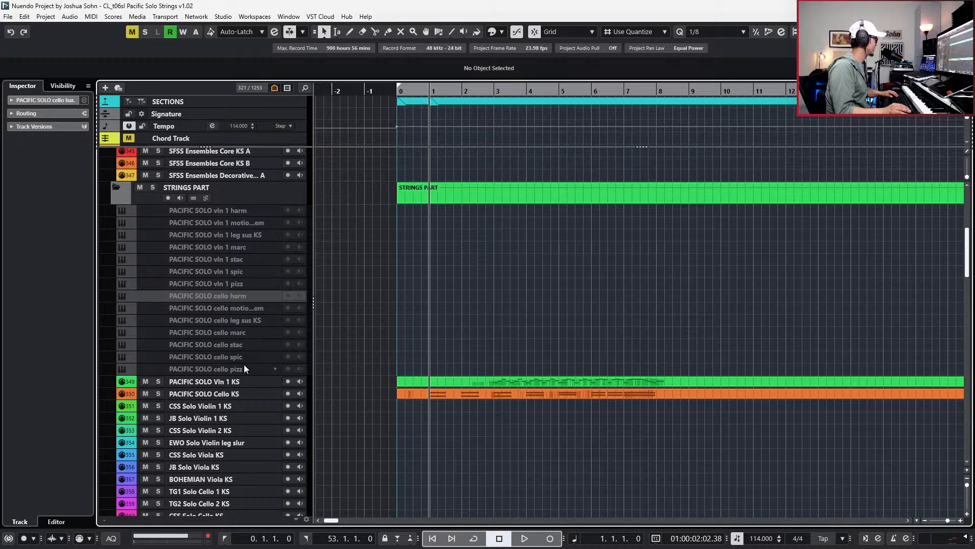
pyautogui.click(244, 365)
pyautogui.keyDown('ctrl'); pyautogui.click(245, 285); pyautogui.keyUp('ctrl')
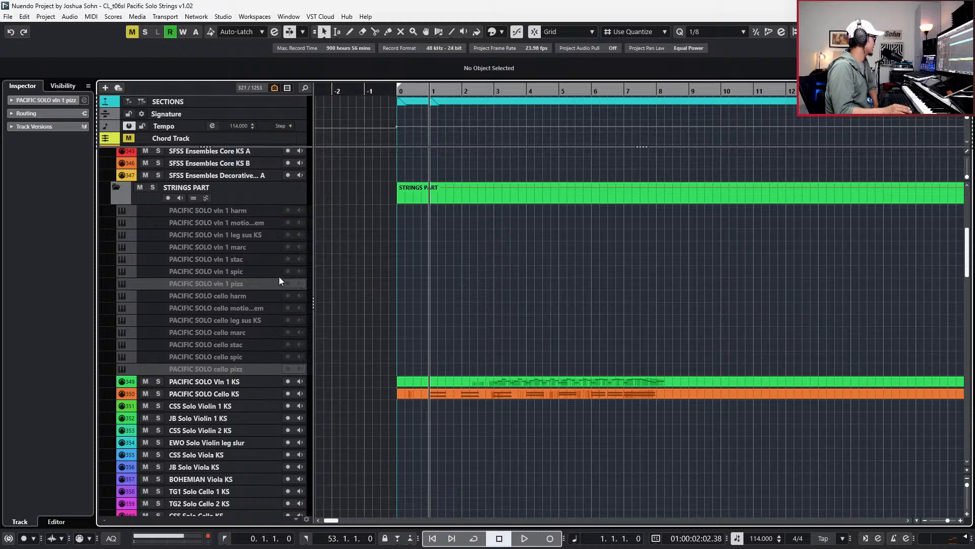
pyautogui.hotkey('alt', 'e')
# Audition the PACIFIC SOLO vln 1 pizz and cello pizz tracks, comparing them with the Vln 1 KS and Cello KS tracks.
pyautogui.click(257, 282)
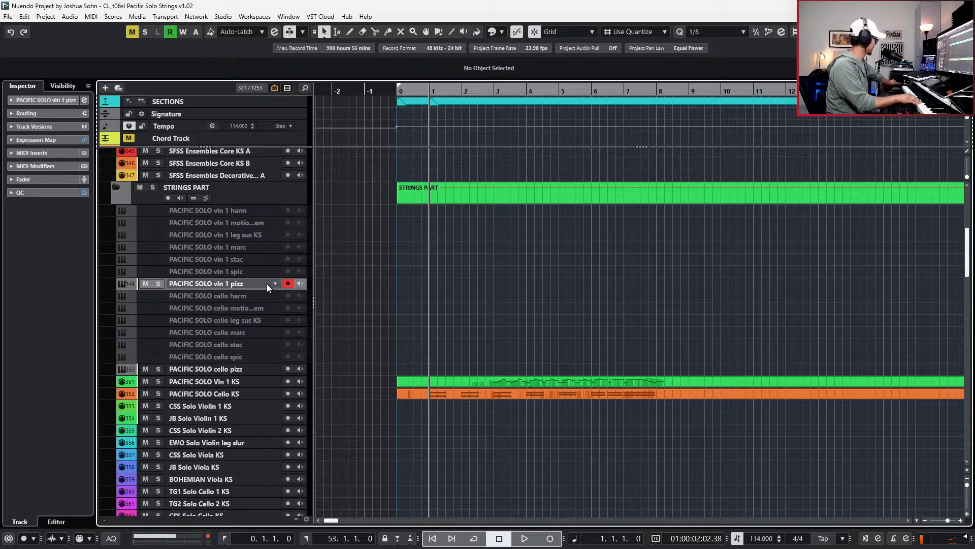
pyautogui.click(240, 370)
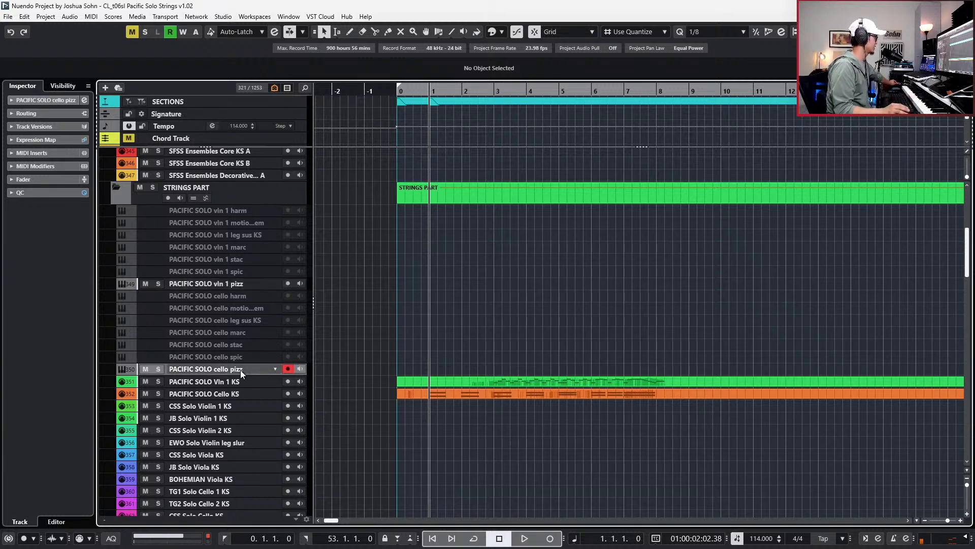
pyautogui.click(236, 392)
pyautogui.click(235, 371)
pyautogui.click(234, 381)
pyautogui.click(233, 371)
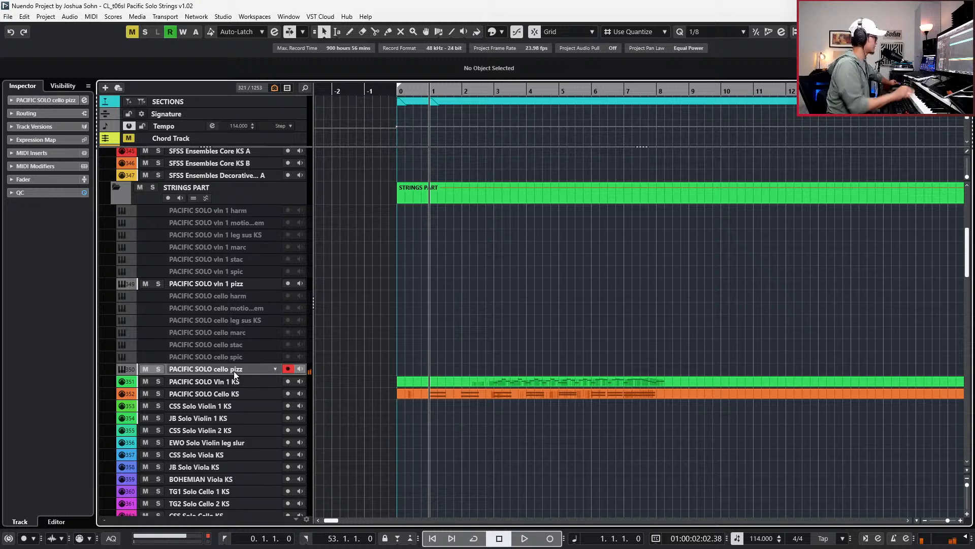
# Open the Kontakt instrument of the PACIFIC SOLO vln 1 pizz track and look through the Pacific Solo Strings violin patches.
pyautogui.click(245, 283)
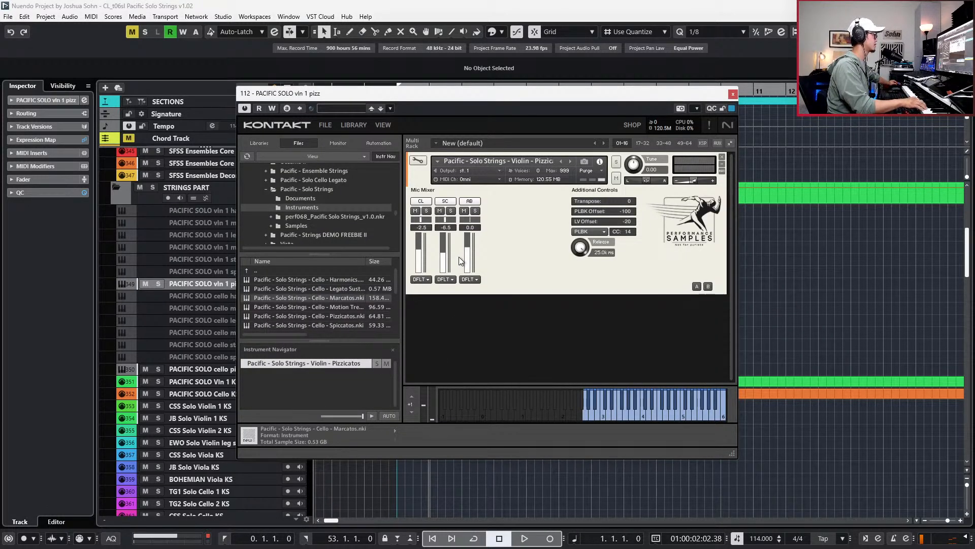
pyautogui.scroll(-3, 345, 299)
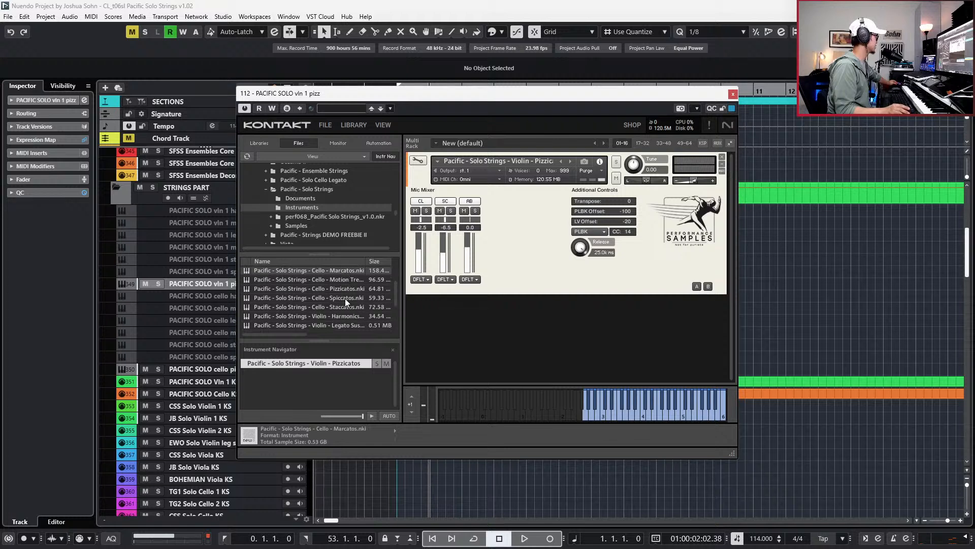
pyautogui.scroll(-4, 354, 306)
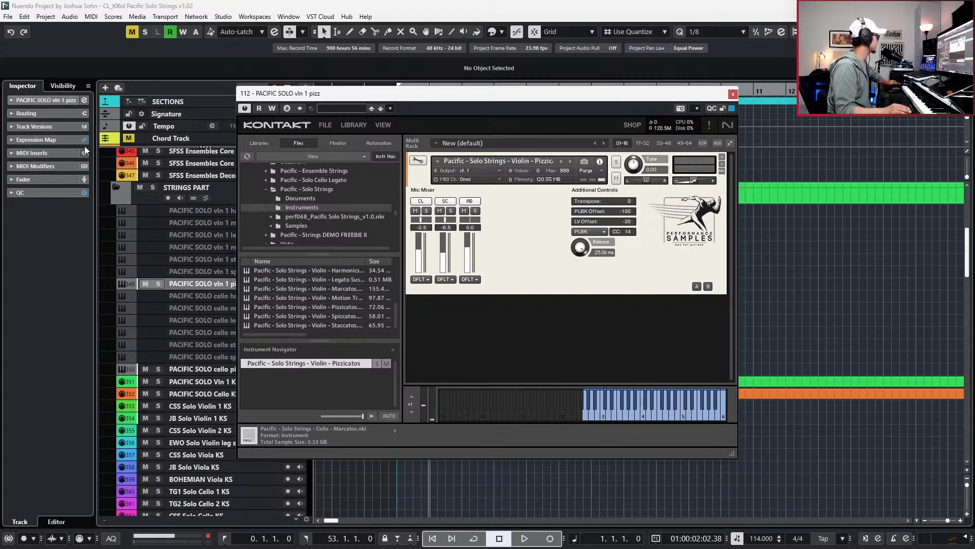
# Change the instrument of the PACIFIC SOLO vln 1 pizz track from Kontakt 7 to Kontakt in its routing settings.
pyautogui.click(53, 100)
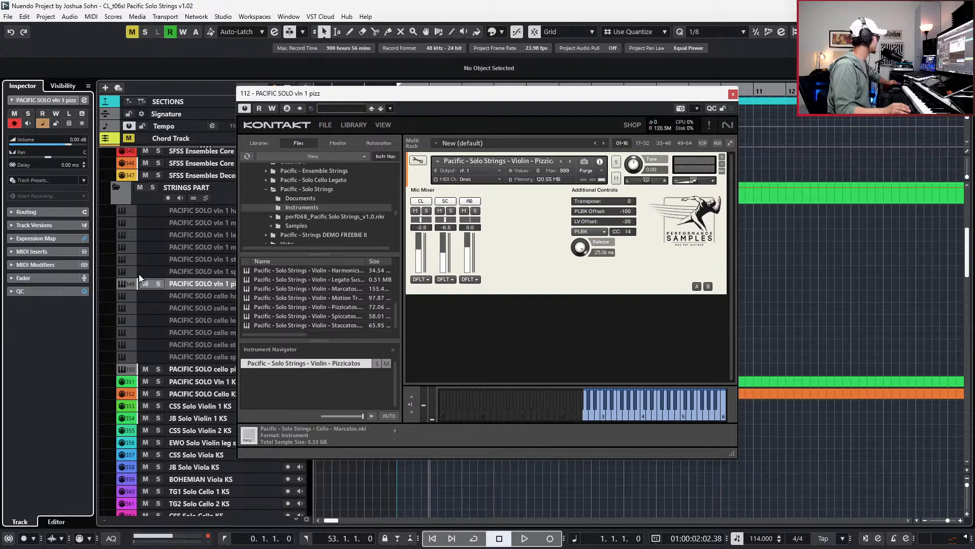
pyautogui.click(33, 213)
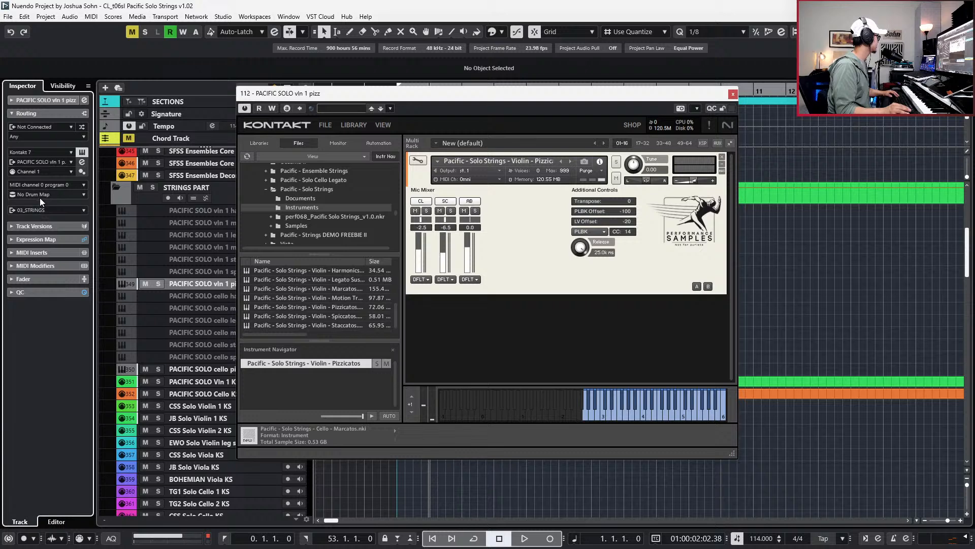
pyautogui.click(51, 161)
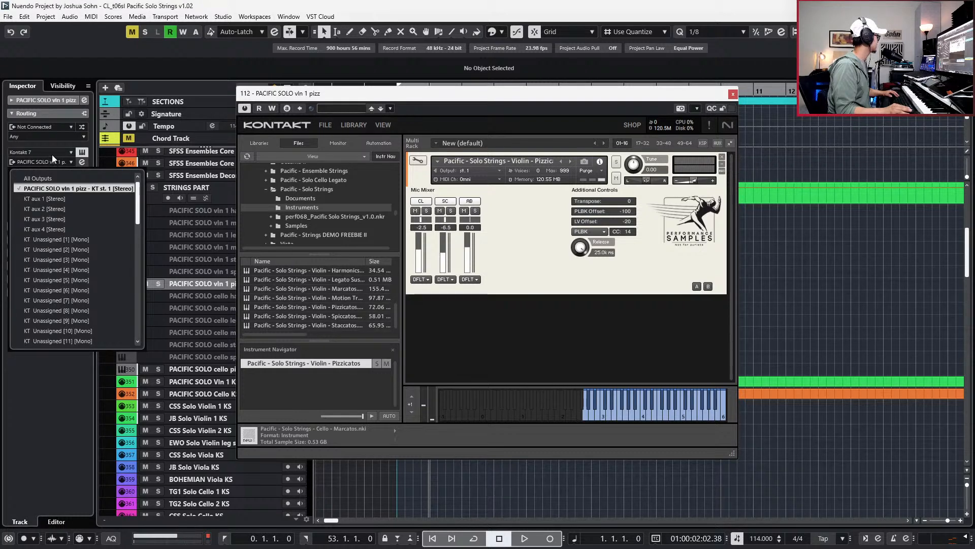
pyautogui.click(52, 154)
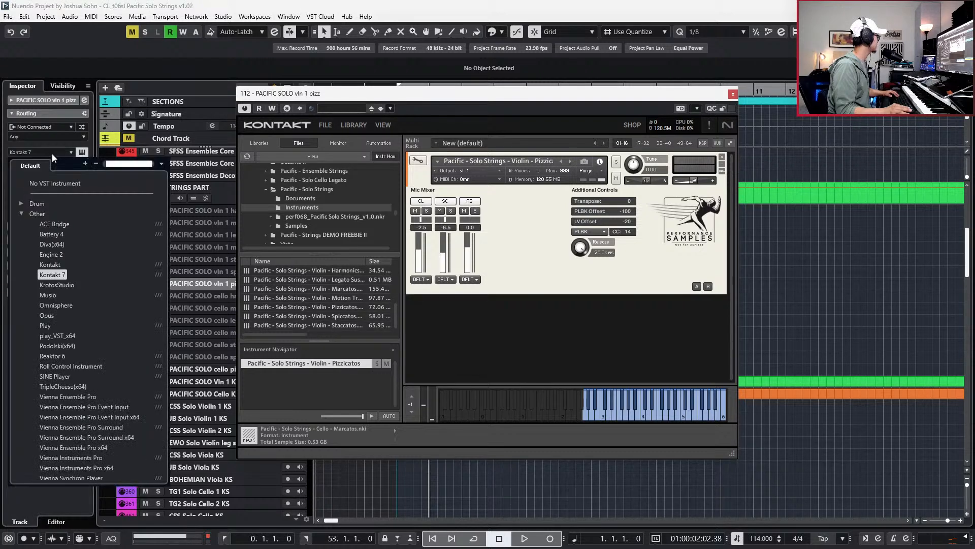
pyautogui.click(68, 268)
pyautogui.click(465, 302)
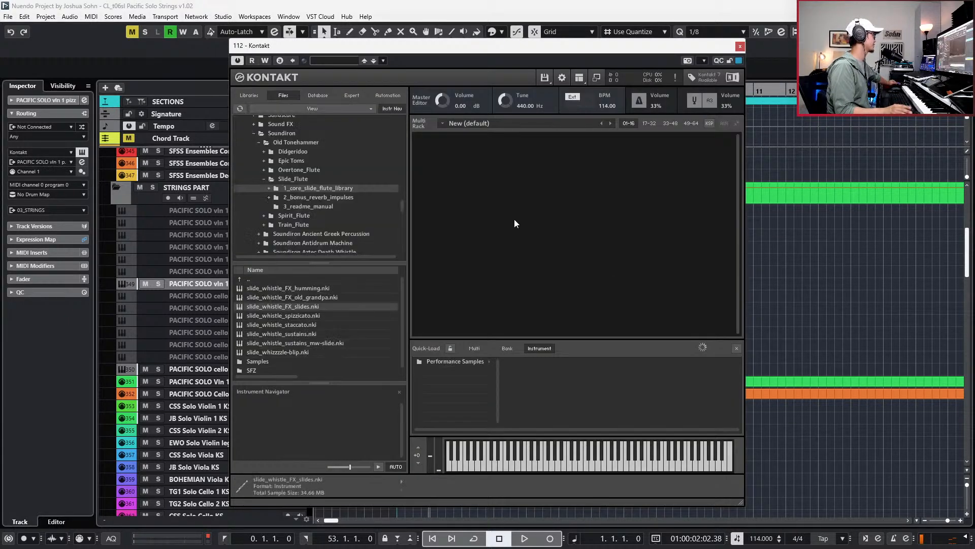
# Load Pacific - Solo Strings - Violin - Pizzicatos.nki into Kontakt from the Performance Samples instruments folder.
pyautogui.scroll(8, 306, 185)
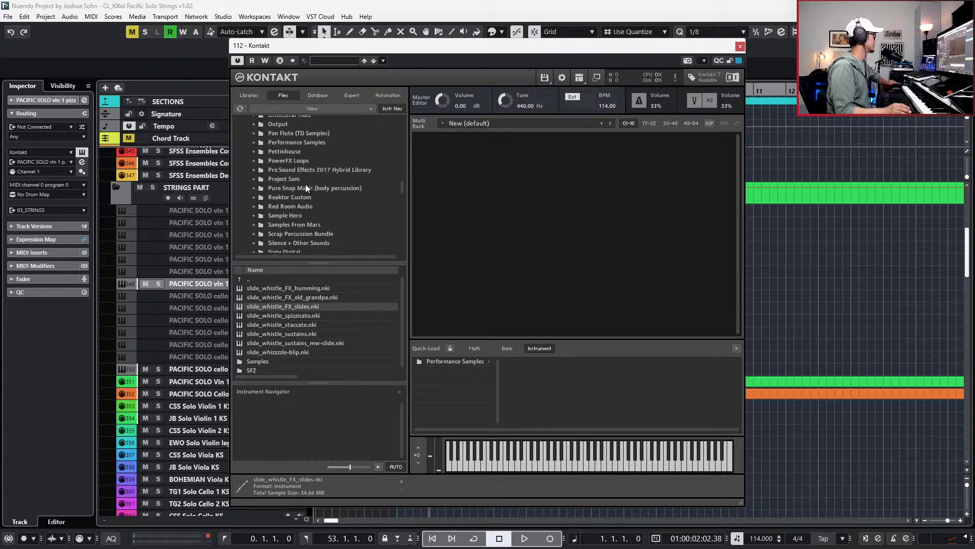
pyautogui.click(306, 165)
pyautogui.click(306, 169)
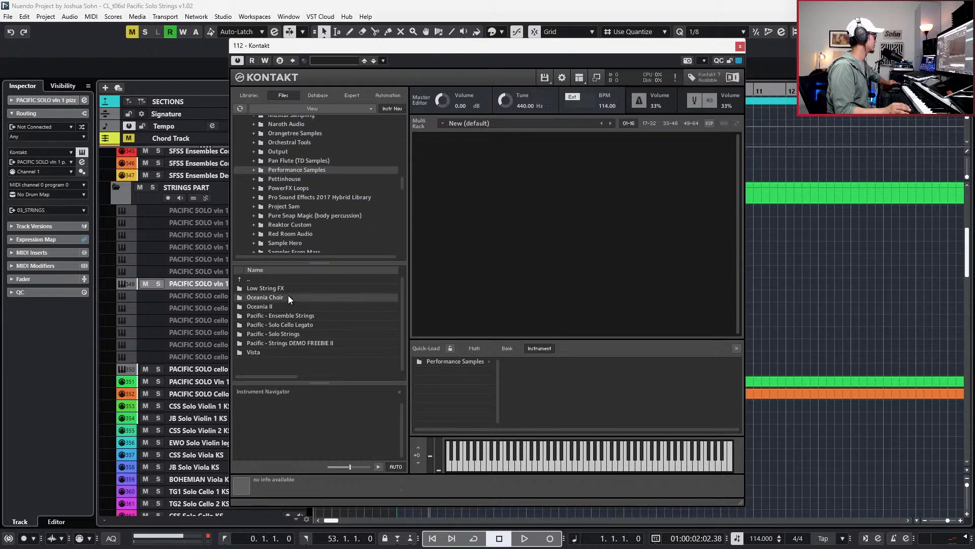
pyautogui.click(295, 333)
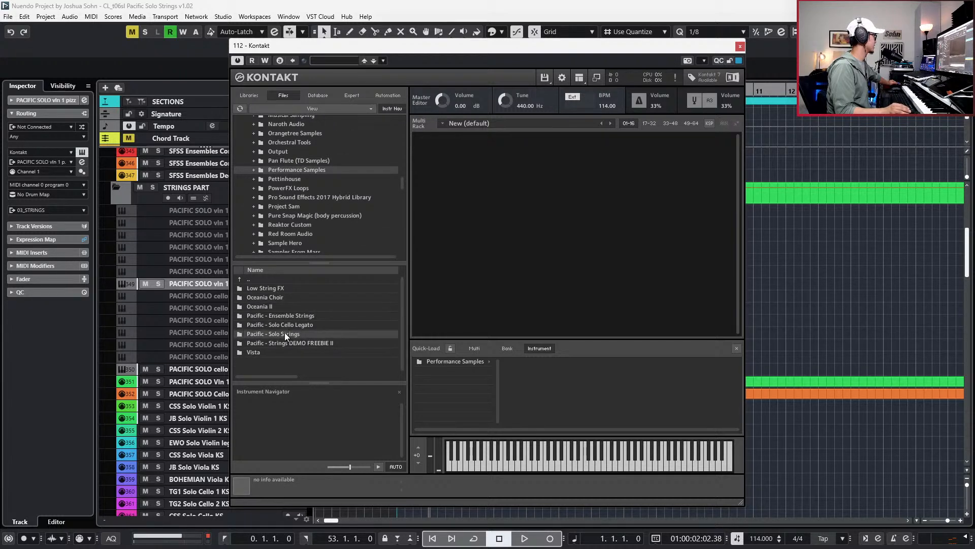
pyautogui.doubleClick(285, 332)
pyautogui.doubleClick(281, 294)
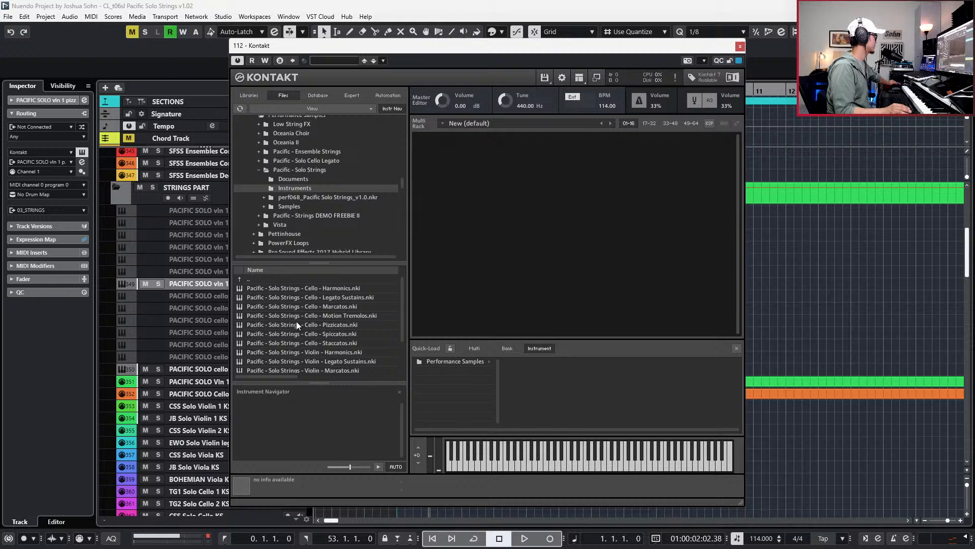
pyautogui.scroll(-2, 298, 324)
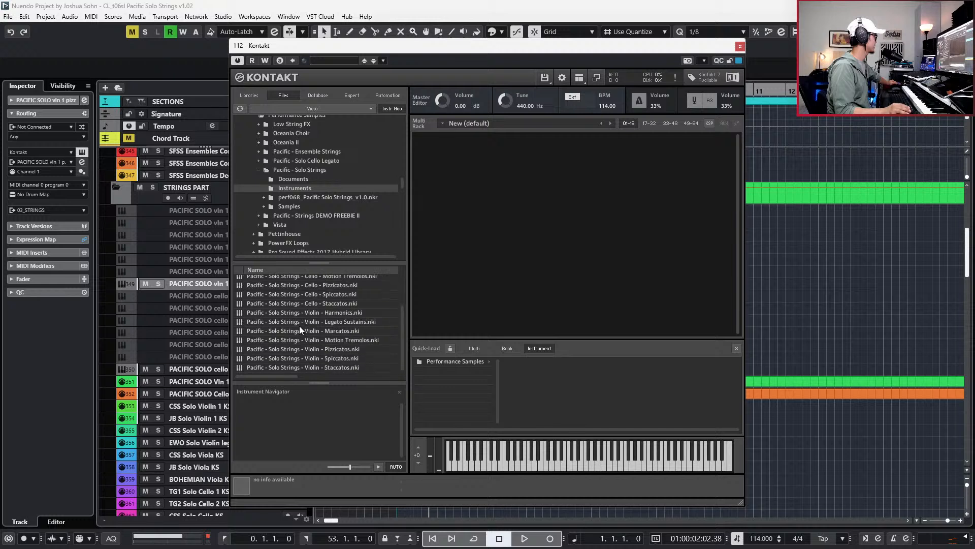
pyautogui.doubleClick(319, 350)
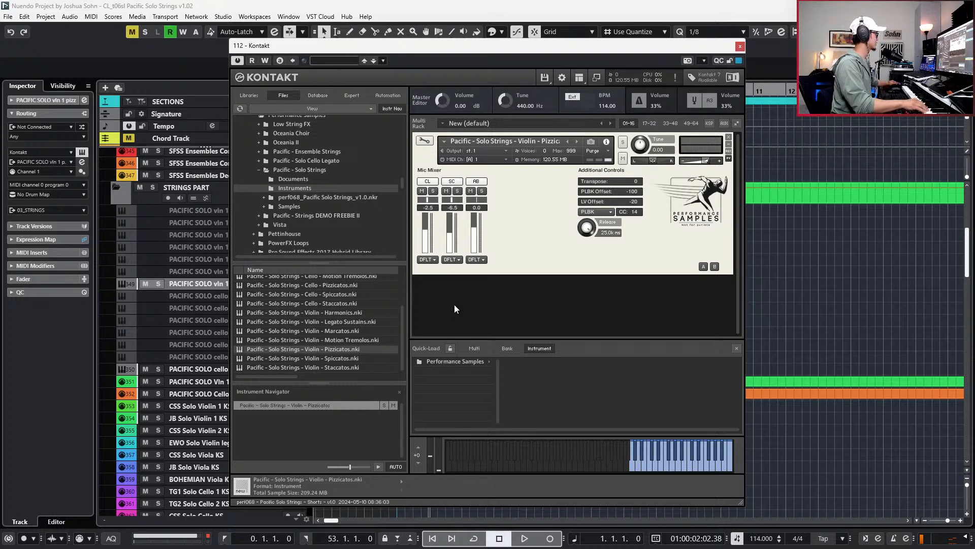
# Set the MIDI input of the PACIFIC SOLO vln 1 pizz track to All MIDI Inputs and close the Kontakt window.
pyautogui.click(50, 127)
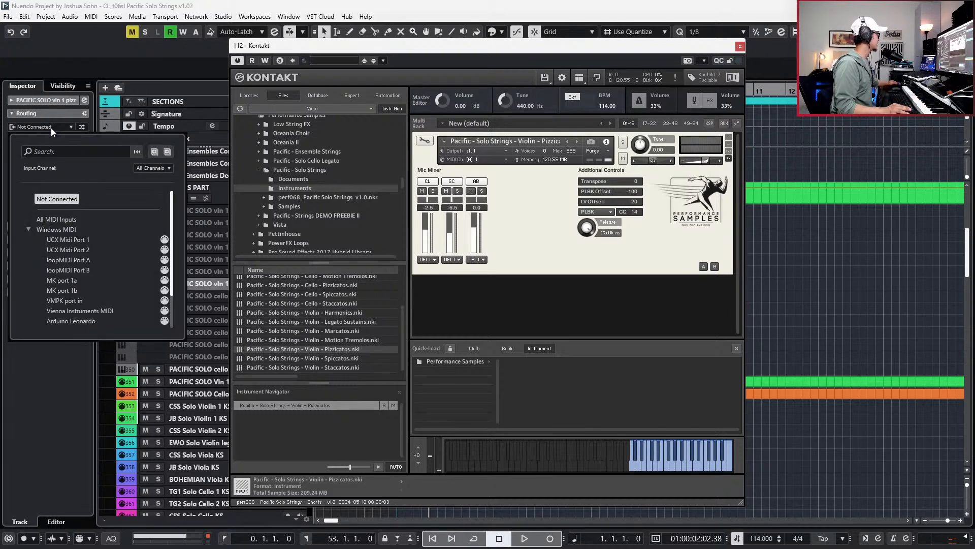
pyautogui.click(74, 218)
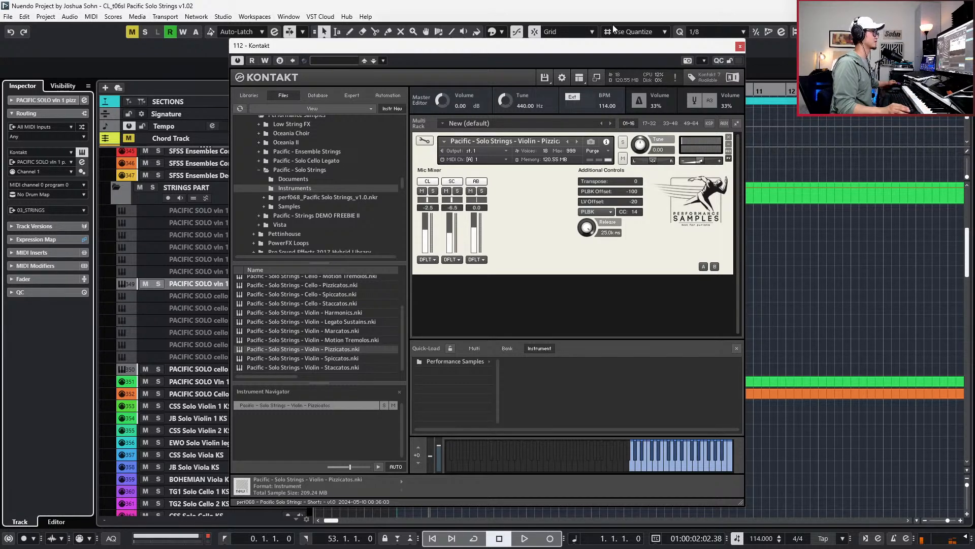
pyautogui.click(741, 46)
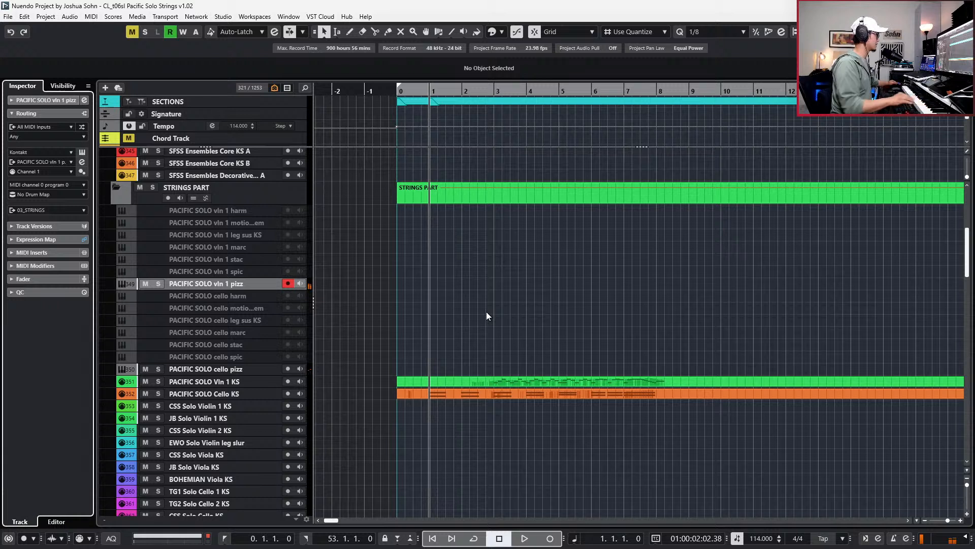
# Play back the opening bar of the strings arrangement and return the playhead to the start.
pyautogui.press('KP_1')
pyautogui.press('space')
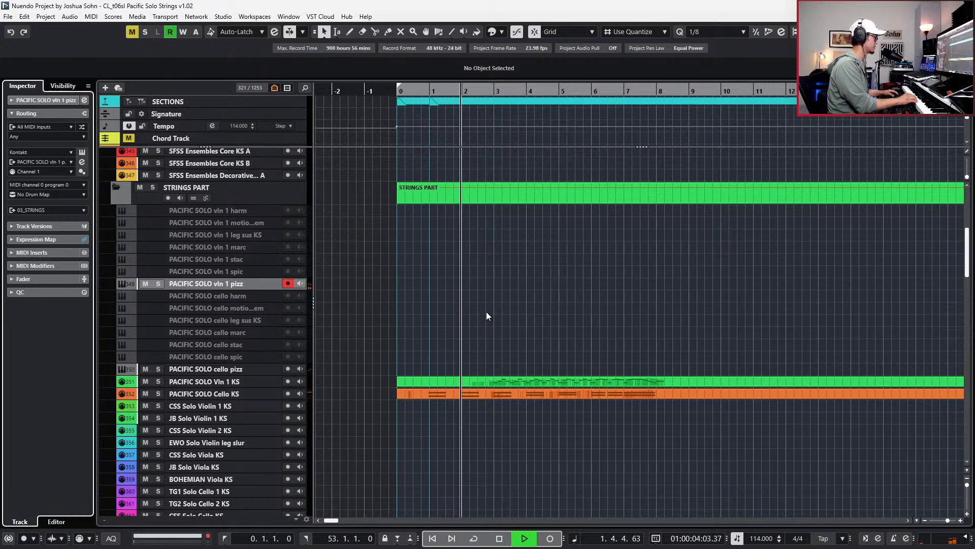
pyautogui.press('space')
pyautogui.press('ctrl+KP_Add')
pyautogui.press('ctrl+KP_Add')
pyautogui.press('ctrl+KP_Subtract')
pyautogui.press('ctrl+KP_Subtract')
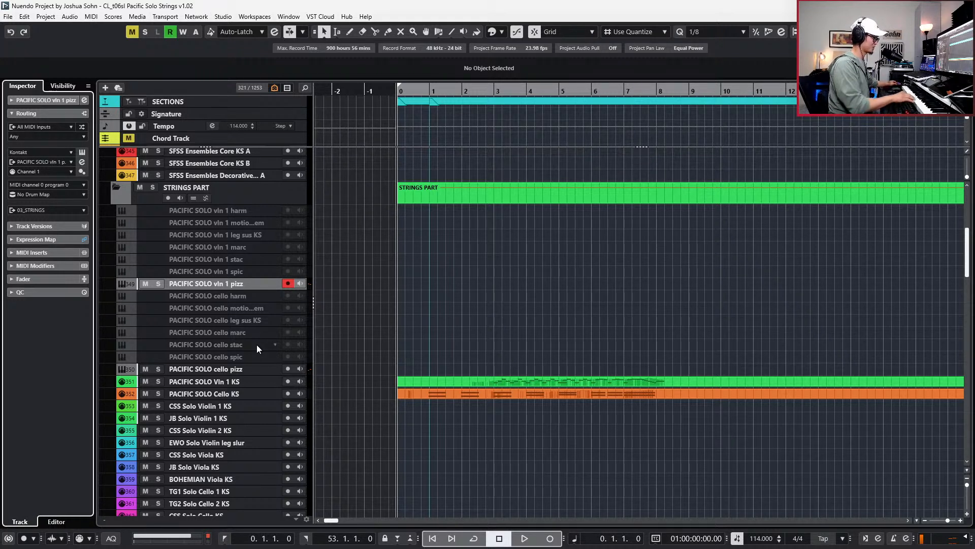
# Create a MIDI part on the PACIFIC SOLO vln 1 pizz track and draw a one-bar C4 note at bar 1.
pyautogui.doubleClick(444, 285)
pyautogui.doubleClick(444, 285)
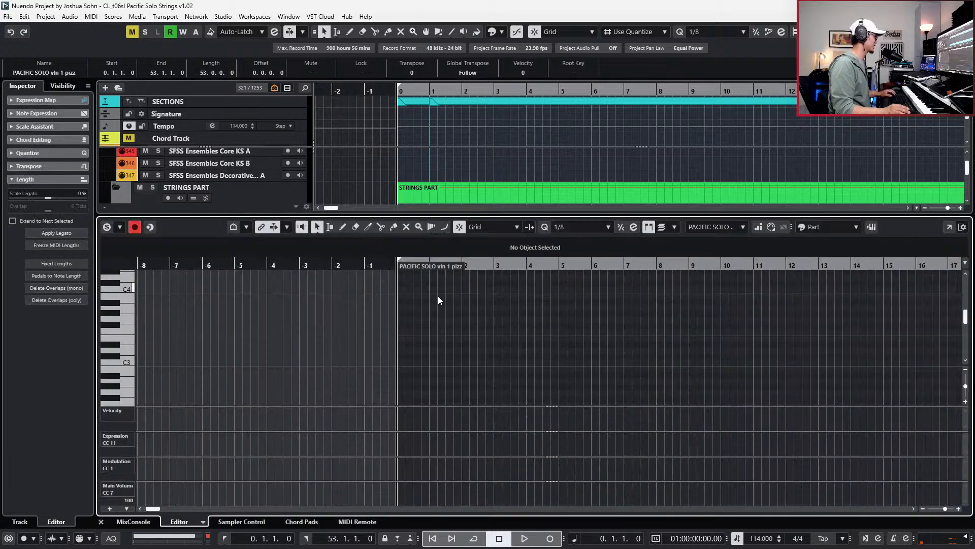
pyautogui.scroll(2, 430, 328)
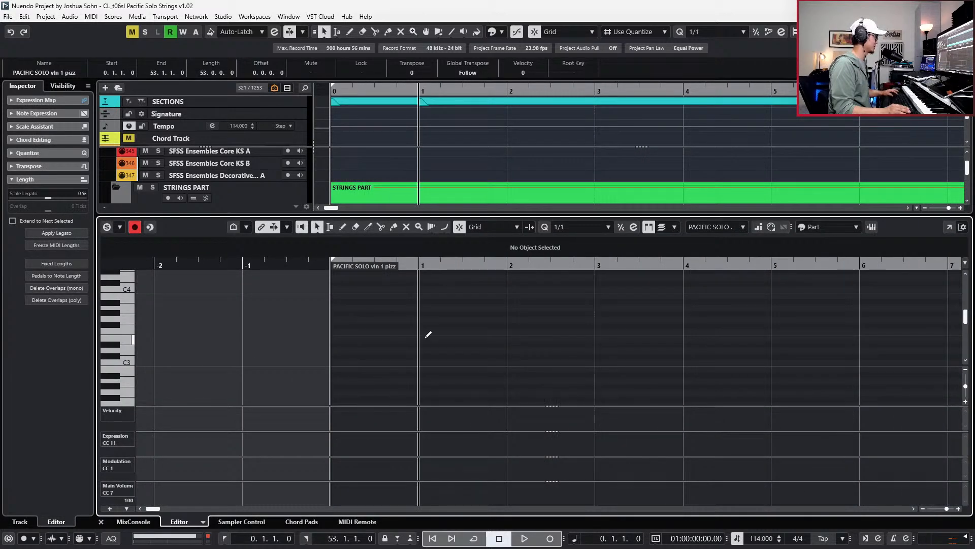
pyautogui.keyDown('alt'); pyautogui.click(431, 289); pyautogui.keyUp('alt')
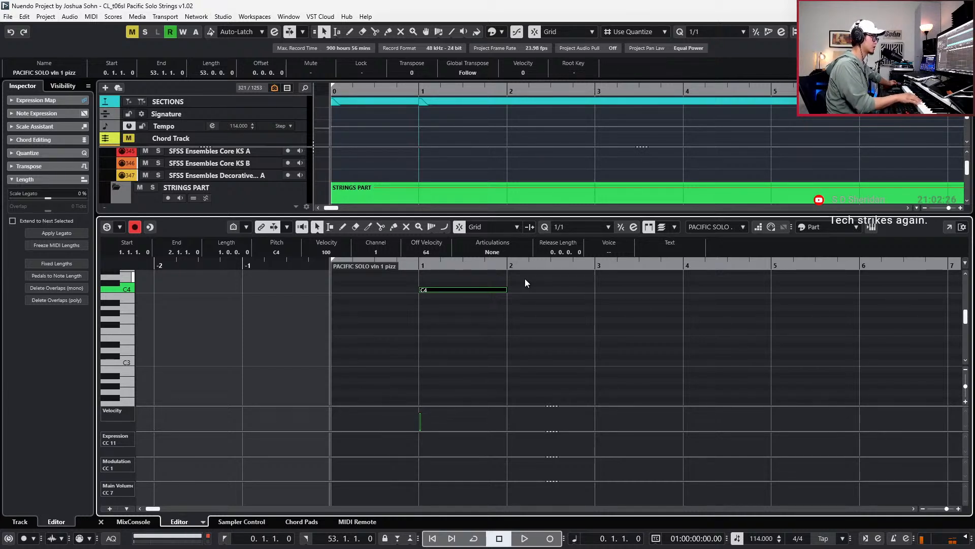
# Split the C4 note into two half notes and repeat them up to bar 5.
pyautogui.scroll(3, 523, 283)
pyautogui.keyDown('ctrl'); pyautogui.scroll(-1, 507, 314); pyautogui.keyUp('ctrl')
pyautogui.scroll(-2, 507, 314)
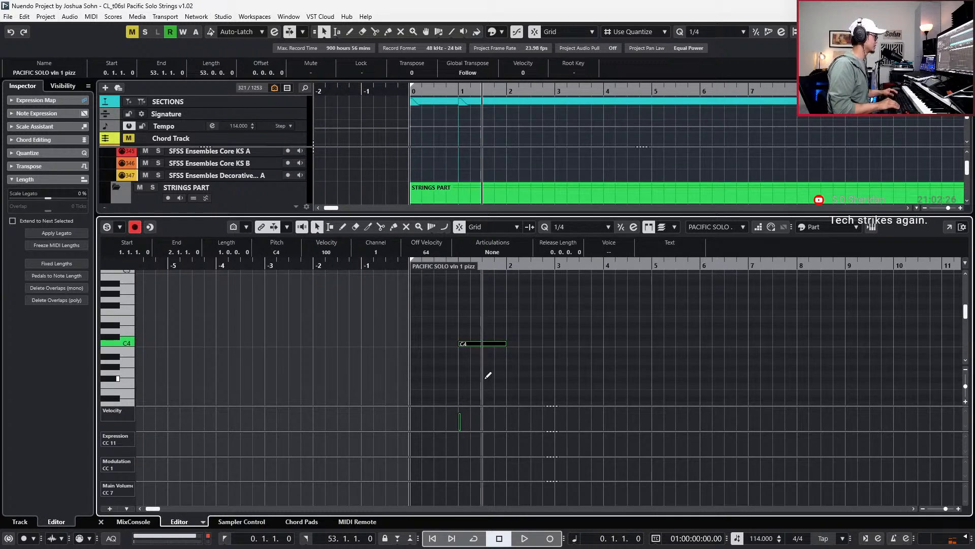
pyautogui.keyDown('alt'); pyautogui.click(484, 344); pyautogui.keyUp('alt')
pyautogui.moveTo(469, 323); pyautogui.dragTo(536, 362)
pyautogui.hotkey('alt', 'd')
pyautogui.hotkey('alt', 'd')
pyautogui.hotkey('alt', 'd')
# Duplicate the C4 half notes to bars 5 through 8 and layer matching G4 notes above them.
pyautogui.moveTo(447, 318); pyautogui.dragTo(654, 363)
pyautogui.hotkey('alt', 'd')
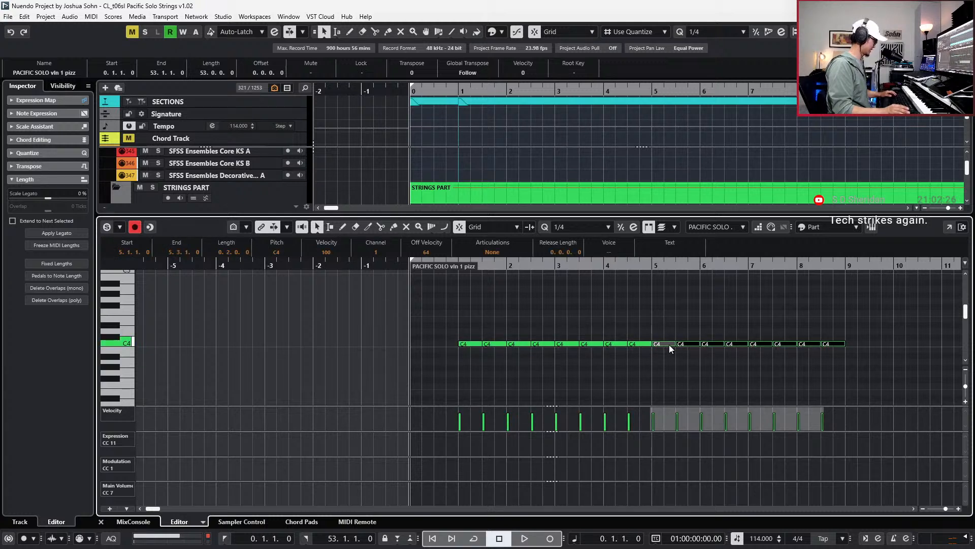
pyautogui.press('Up')
pyautogui.press('Up')
pyautogui.press('Up')
pyautogui.press('Up')
# Apply a 25 % velocity variance to all C4 and G4 notes and place the playhead at bar 1.
pyautogui.moveTo(452, 295); pyautogui.dragTo(871, 375)
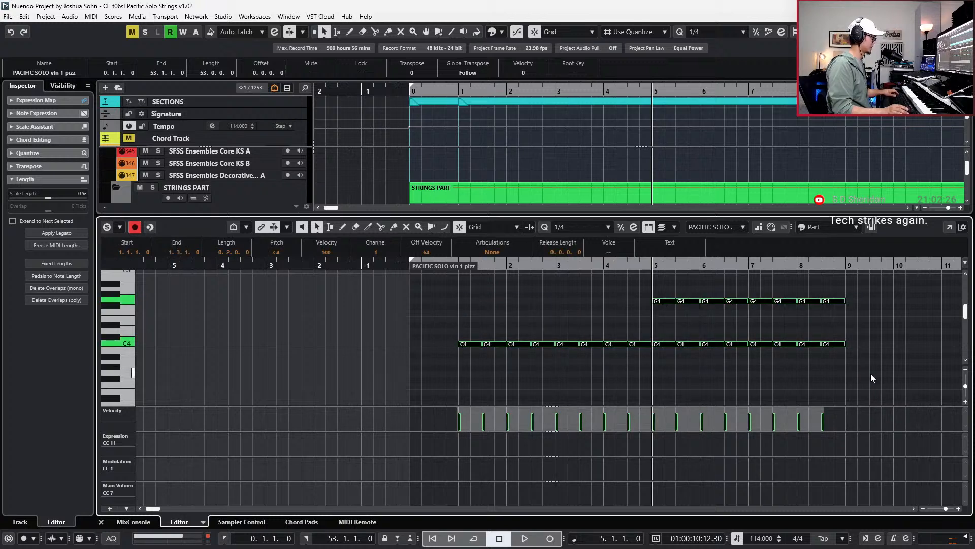
pyautogui.click(859, 343)
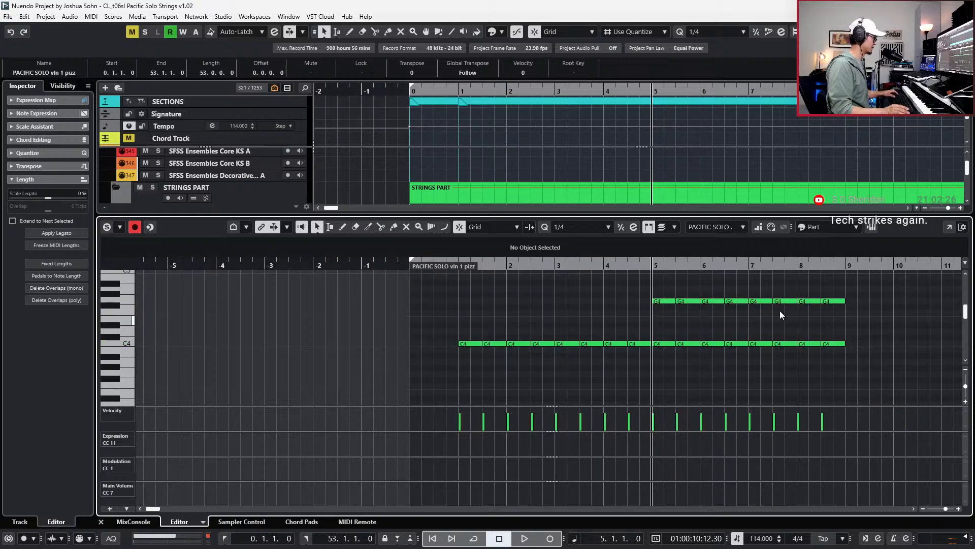
pyautogui.moveTo(425, 300); pyautogui.dragTo(838, 407)
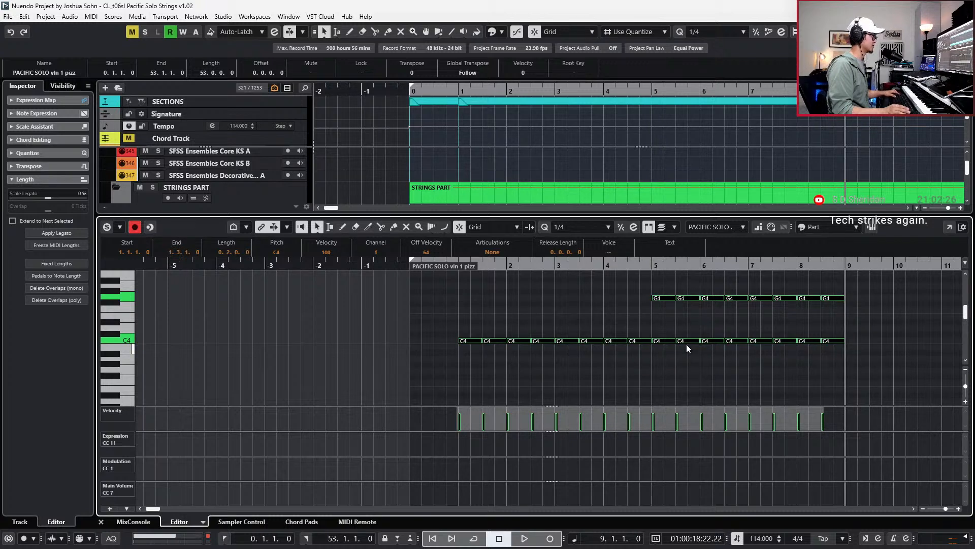
pyautogui.hotkey('ctrl', 'alt', 'v')
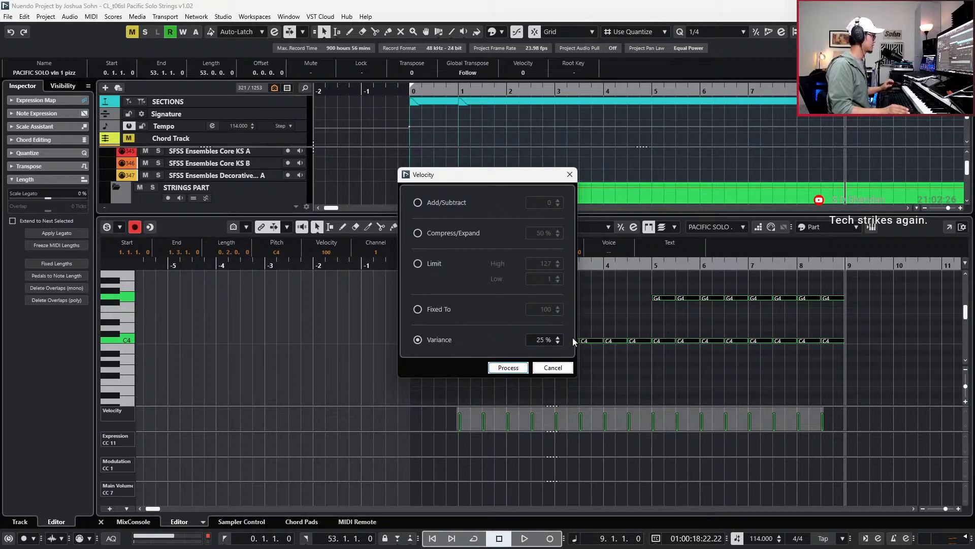
pyautogui.click(508, 367)
pyautogui.press('l')
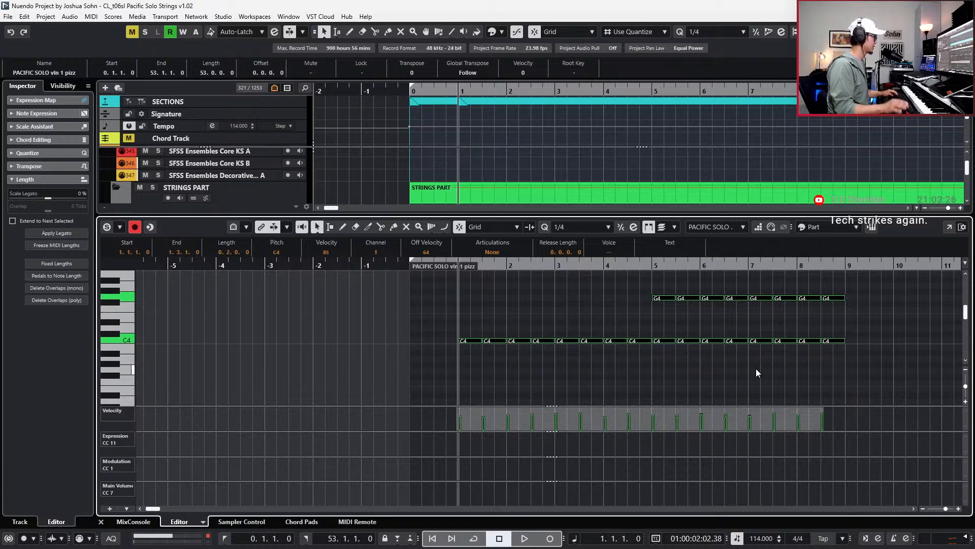
# Add controller points before bar 1 for Expression at 88, Modulation at 80 and Main Volume at 76, and close the editor.
pyautogui.click(436, 443)
pyautogui.click(436, 469)
pyautogui.click(440, 489)
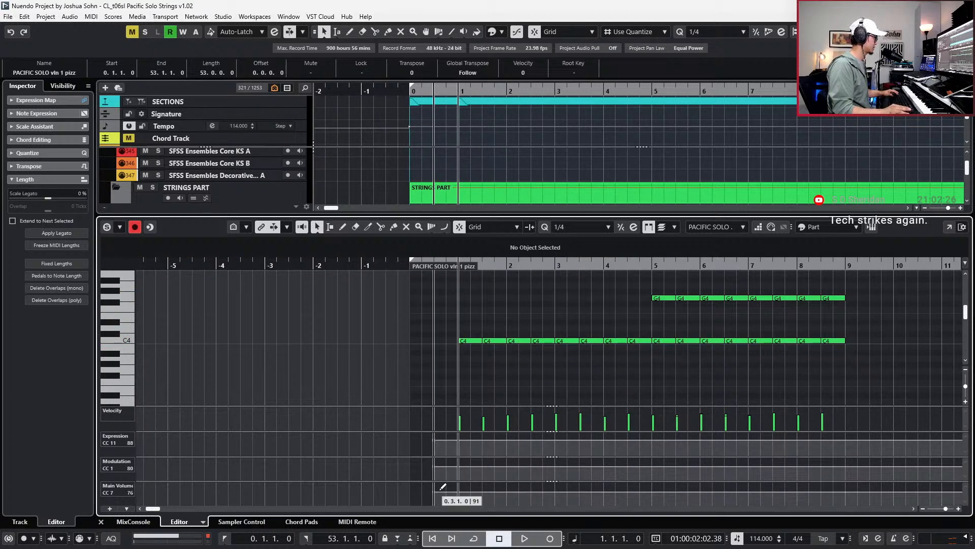
pyautogui.hotkey('ctrl', 'e')
# Split the vln 1 pizz part at bar 11, solo the track and move the playhead to bar 3.
pyautogui.press('g')
pyautogui.hotkey('alt', '1')
pyautogui.keyDown('alt'); pyautogui.click(687, 283); pyautogui.keyUp('alt')
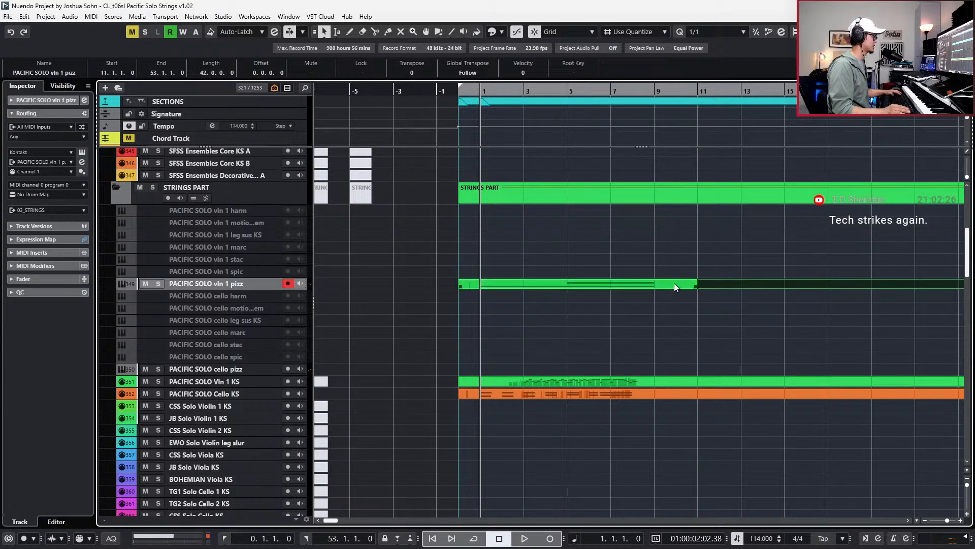
pyautogui.press('s')
pyautogui.hotkey('ctrl', 'Right')
pyautogui.hotkey('ctrl', 'Right')
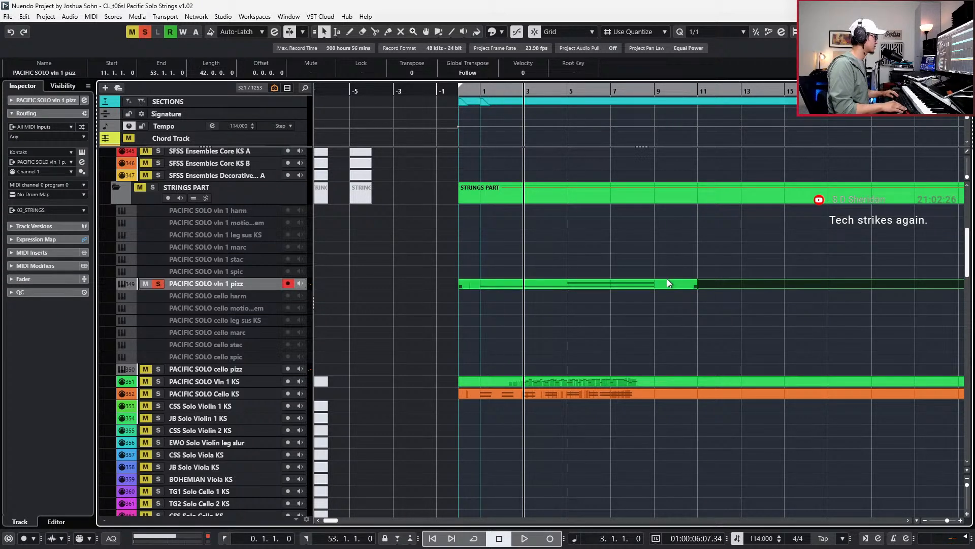
# Delete the C4 notes in bars 3 and 4 and move the C4 and G4 notes from bar 5 to bar 3.
pyautogui.doubleClick(640, 286)
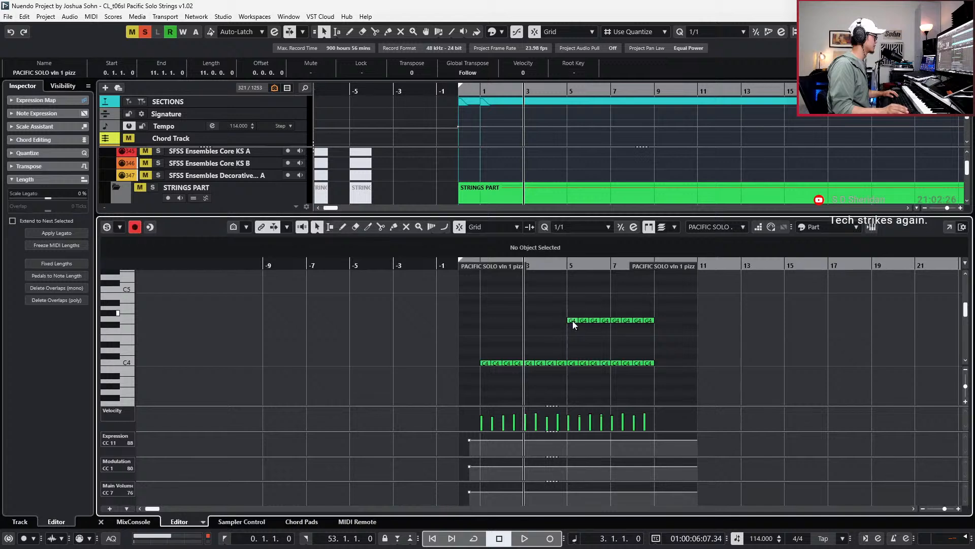
pyautogui.moveTo(530, 351); pyautogui.dragTo(560, 371)
pyautogui.press('Delete')
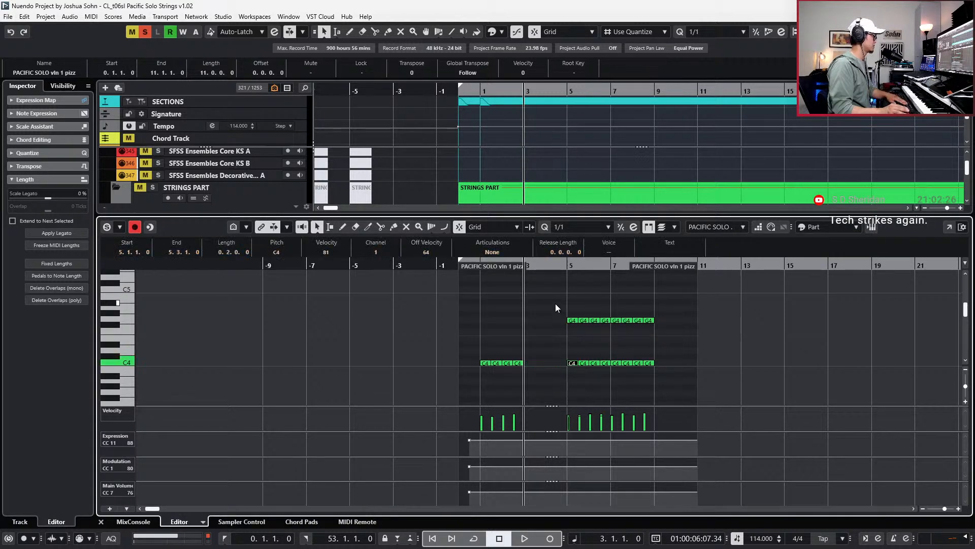
pyautogui.moveTo(555, 303); pyautogui.dragTo(654, 367)
pyautogui.hotkey('alt', 'Left')
pyautogui.hotkey('alt', 'Left')
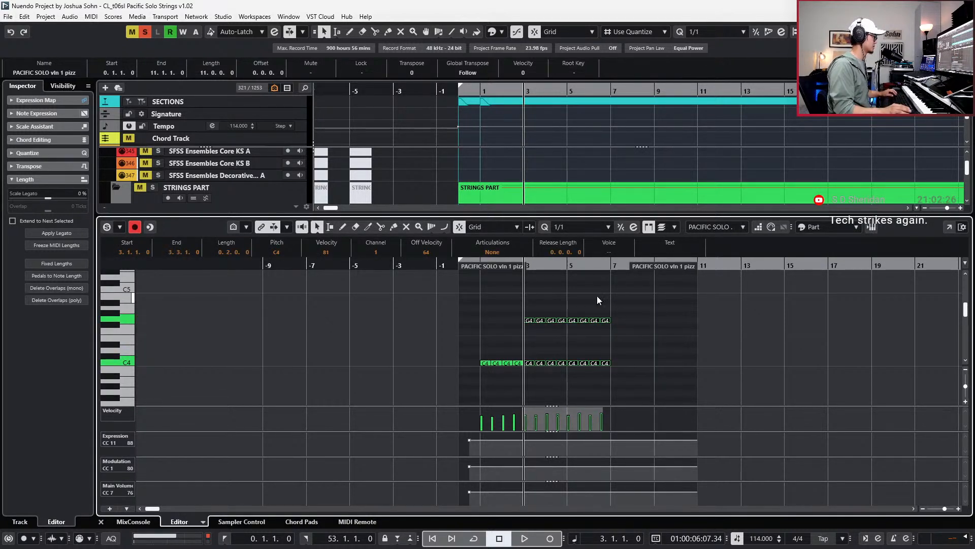
# Duplicate the C4 and G4 notes of bars 5 and 6 into bars 7 and 8 and close the editor.
pyautogui.moveTo(567, 315); pyautogui.dragTo(616, 369)
pyautogui.hotkey('ctrl', 'd')
pyautogui.hotkey('ctrl', 'alt', 'e')
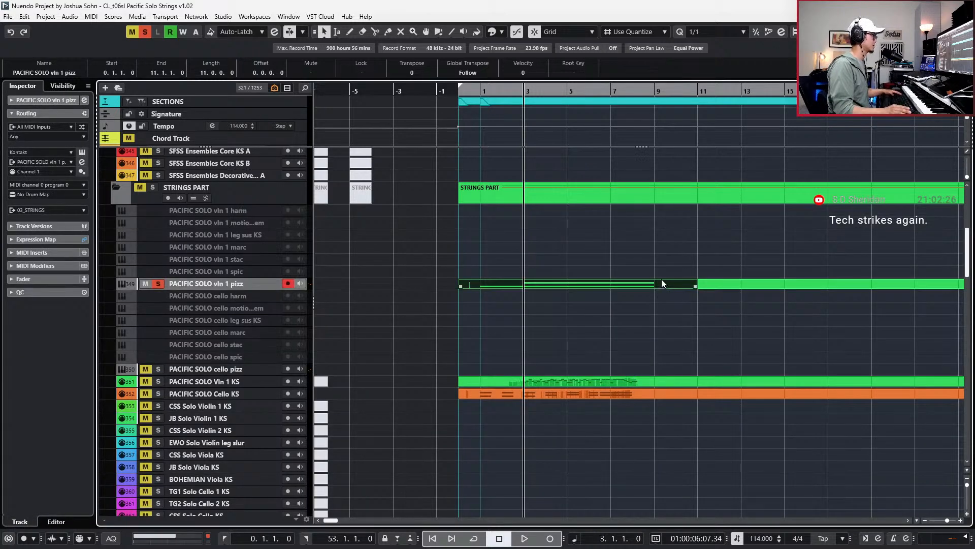
pyautogui.moveTo(695, 286); pyautogui.dragTo(653, 286)
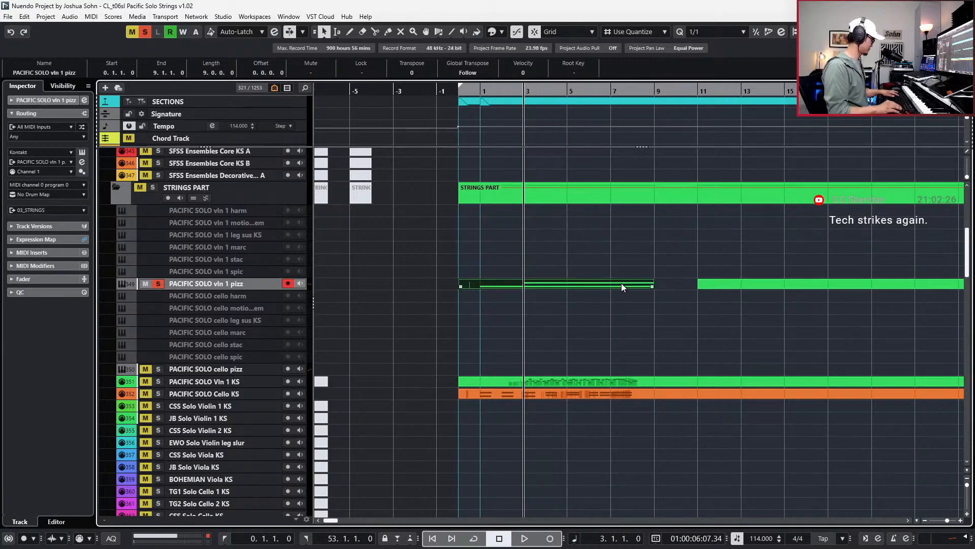
pyautogui.hotkey('alt', 'Right')
pyautogui.hotkey('alt', 'Right')
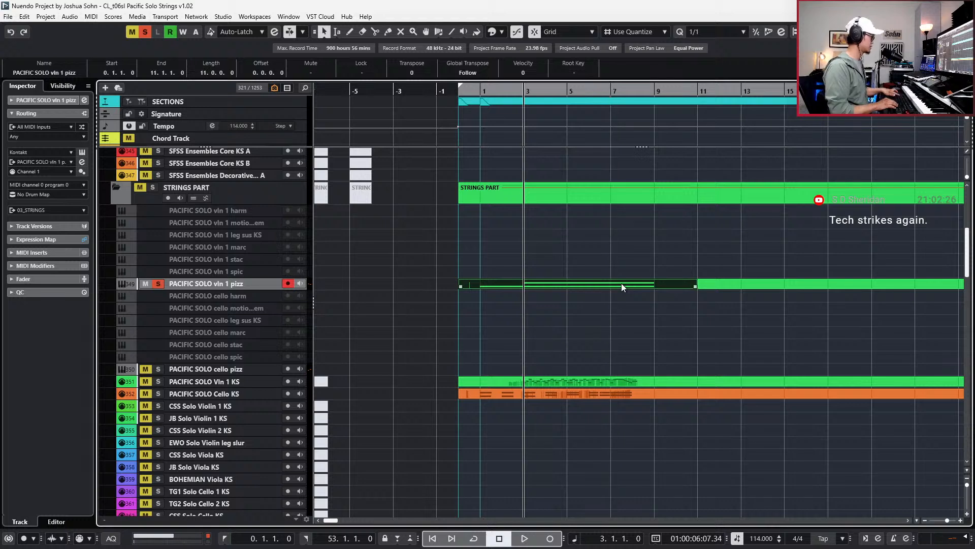
# Render the vln 1 pizz part in place to an audio track and name the new track PACIFIC SOLO vln 1 pizz.
pyautogui.hotkey('ctrl', 'shift', 'r')
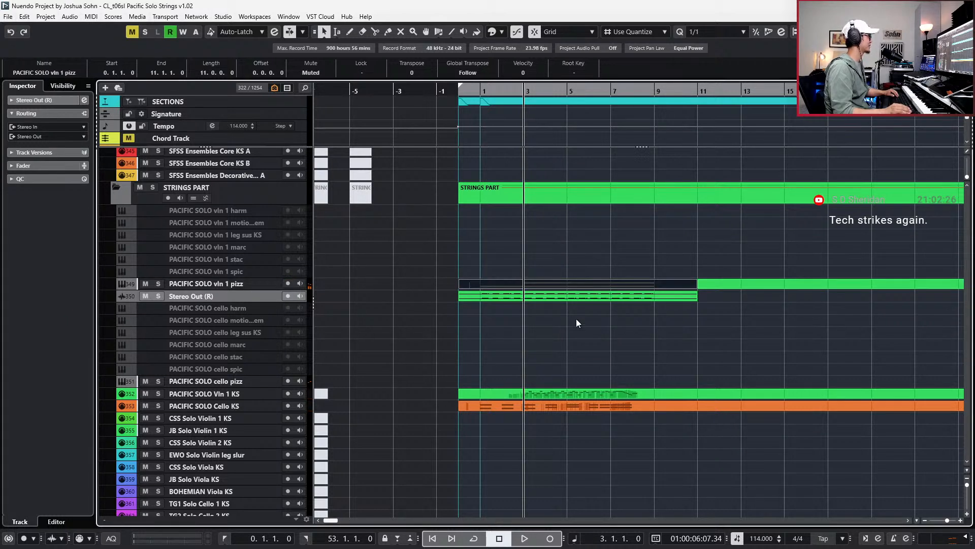
pyautogui.doubleClick(229, 286)
pyautogui.hotkey('ctrl', 'c')
pyautogui.doubleClick(229, 296)
pyautogui.hotkey('ctrl', 'v')
pyautogui.click(360, 290)
pyautogui.press('space')
pyautogui.press('space')
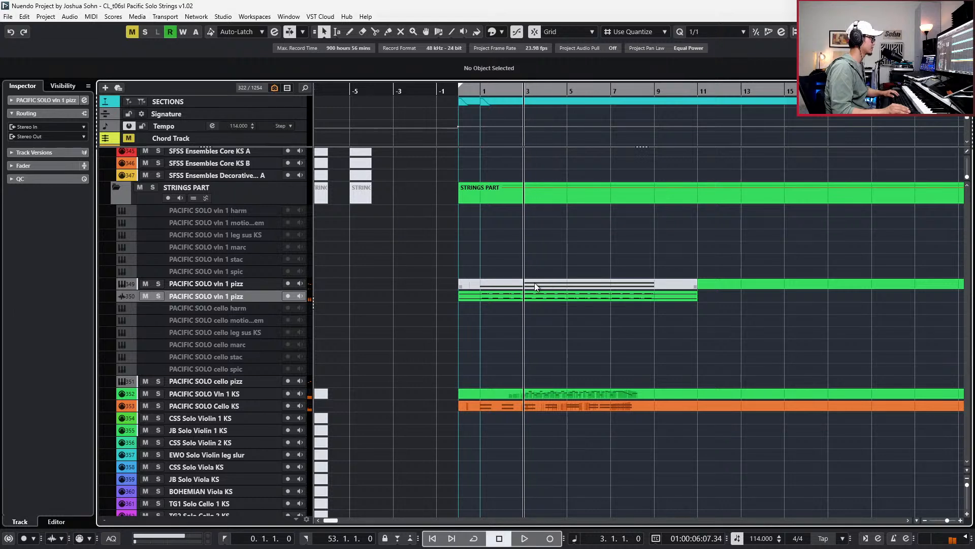
# Delete the empty part after bar 11 on the vln 1 pizz MIDI track and start playback from bar 1.
pyautogui.click(540, 282)
pyautogui.press('KP_Subtract')
pyautogui.press('KP_Subtract')
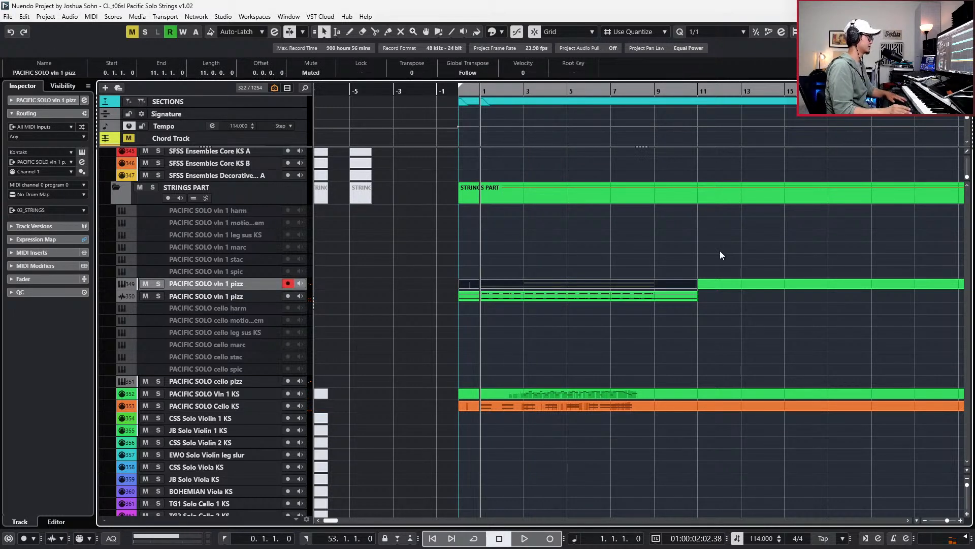
pyautogui.click(734, 284)
pyautogui.press('Delete')
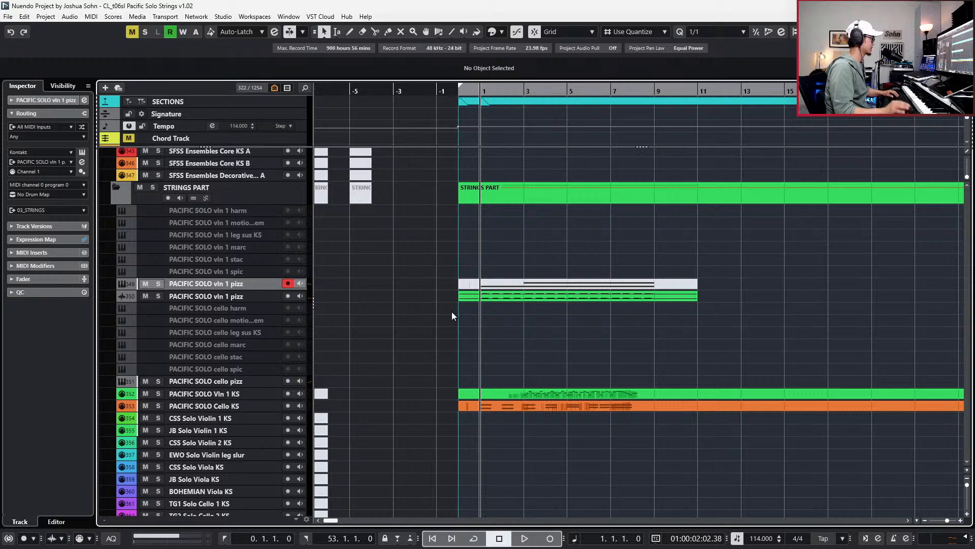
pyautogui.press('space')
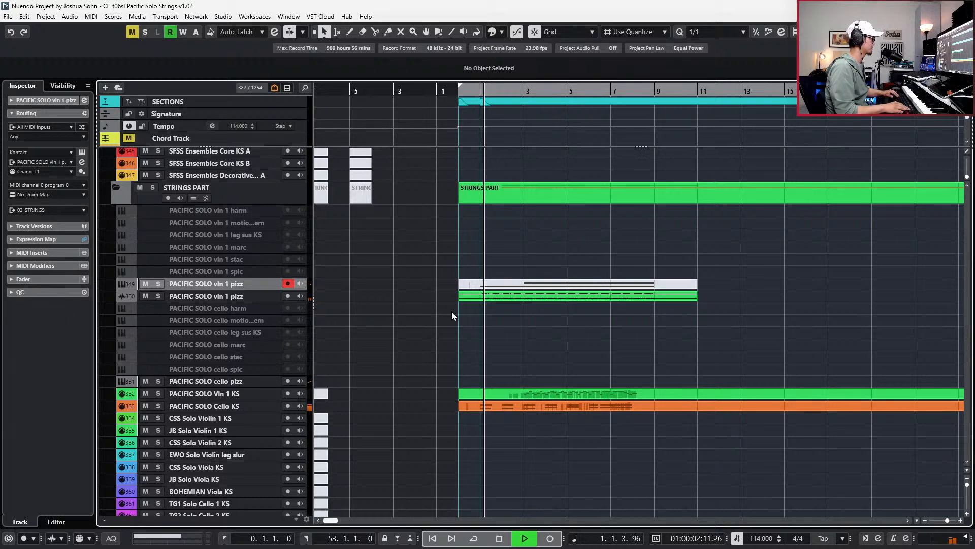
# Raise the volume of the rendered vln 1 pizz audio track to 3.67 dB during playback and stop the transport.
pyautogui.doubleClick(557, 295)
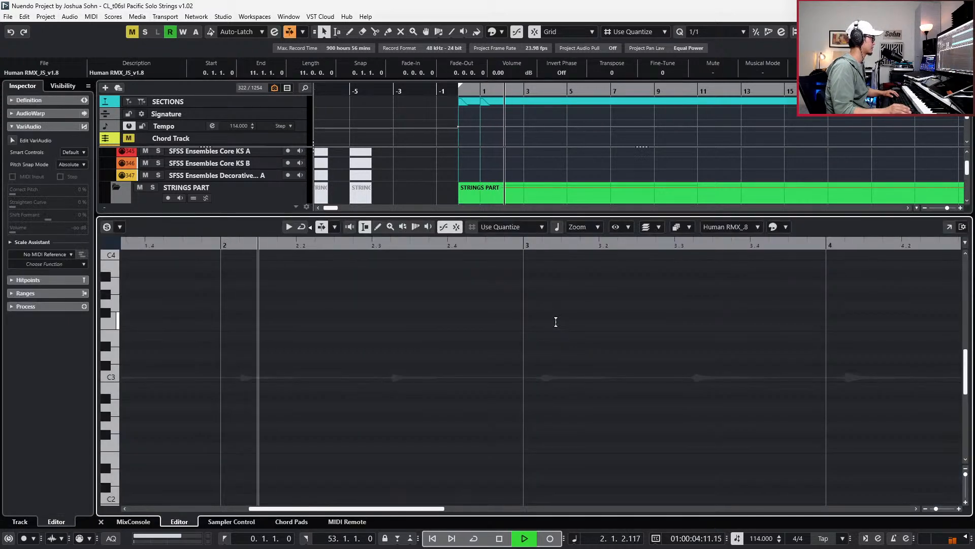
pyautogui.hotkey('ctrl', 'e')
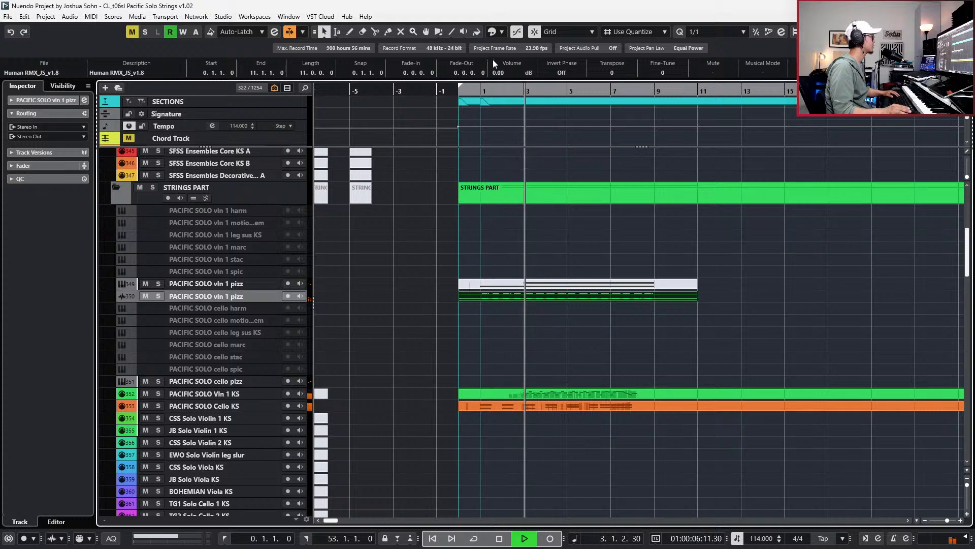
pyautogui.press('e')
pyautogui.press('e')
pyautogui.click(35, 165)
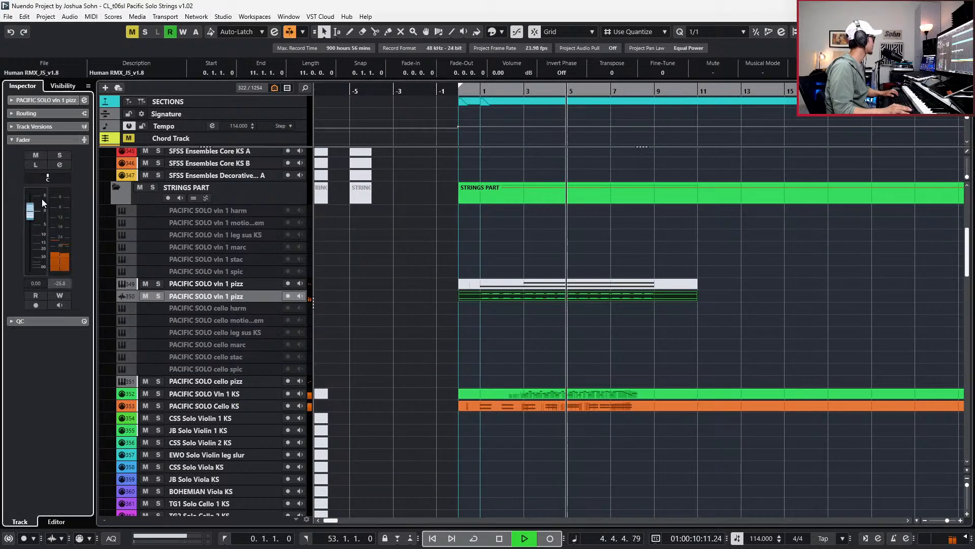
pyautogui.moveTo(31, 211); pyautogui.dragTo(31, 206)
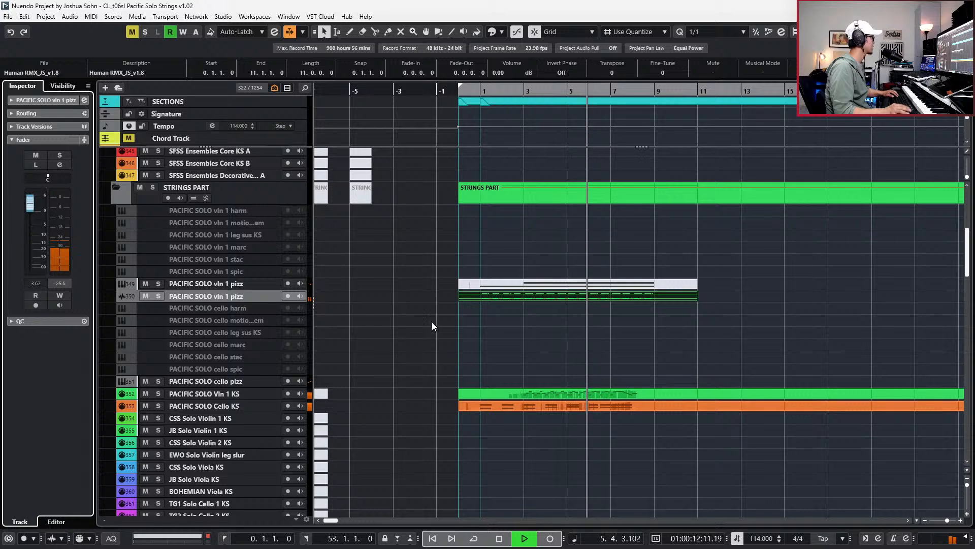
pyautogui.press('space')
# Examine the note onsets of the rendered vln 1 pizz audio in the sample editor and close the editor.
pyautogui.click(600, 301)
pyautogui.doubleClick(597, 299)
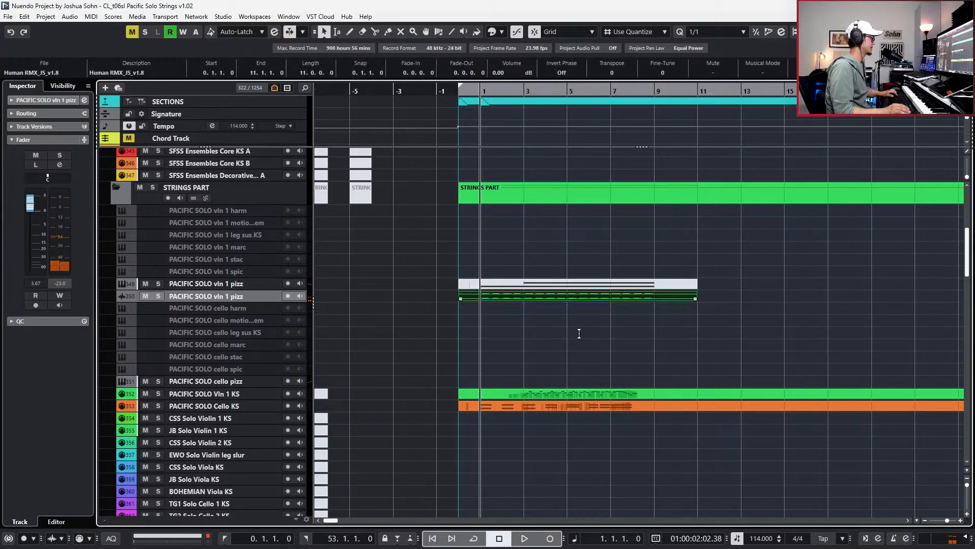
pyautogui.press('g')
pyautogui.press('g')
pyautogui.press('g')
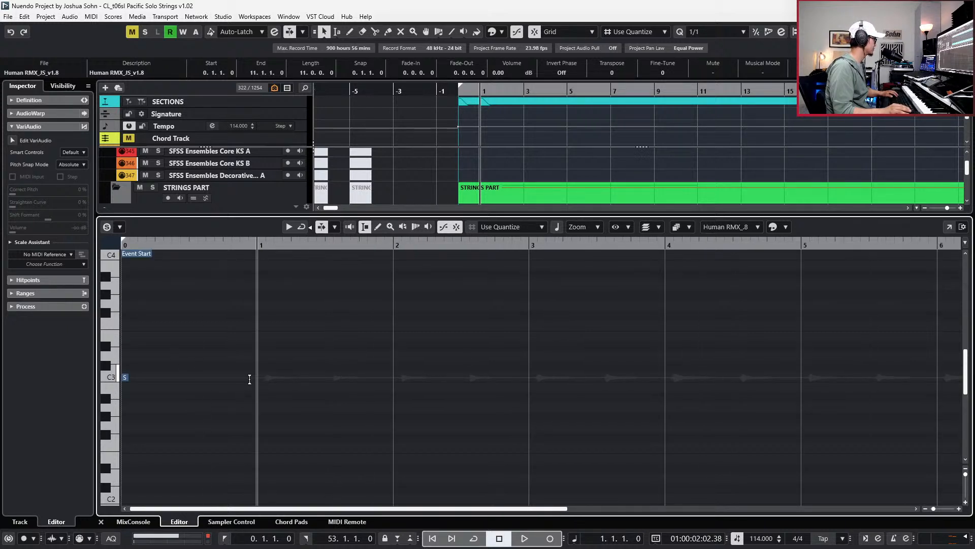
pyautogui.press('Return')
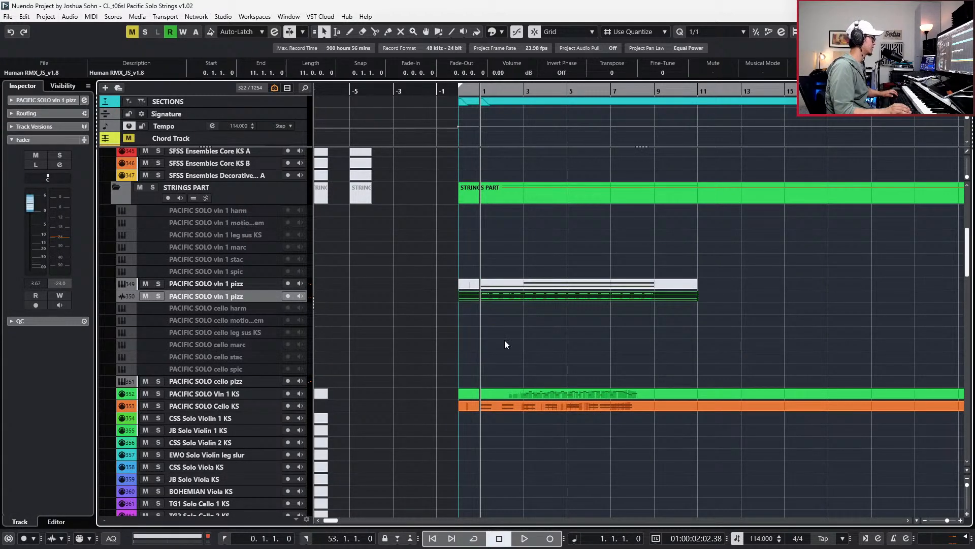
# Open the vln 1 pizz MIDI part together with the PACIFIC SOLO Cello KS part in the key editor.
pyautogui.scroll(4, 526, 358)
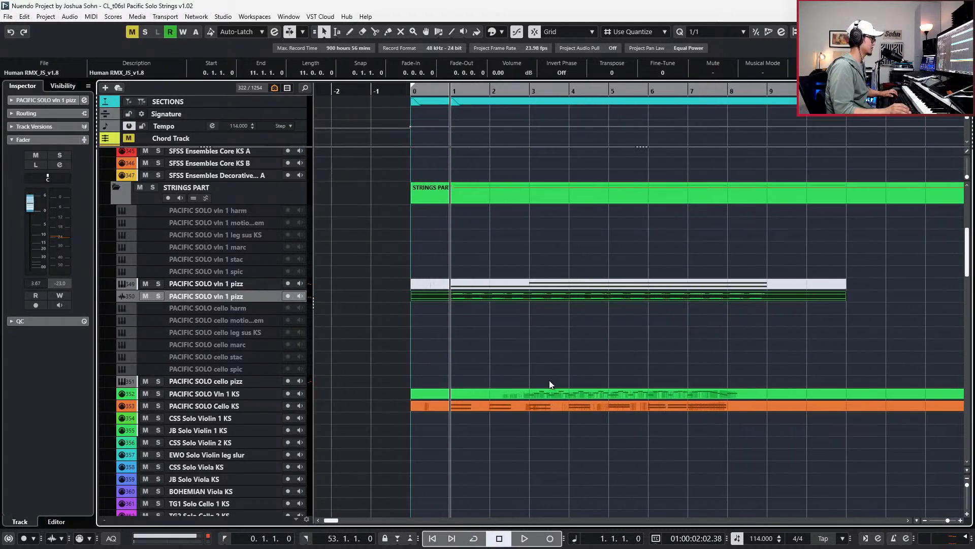
pyautogui.click(544, 285)
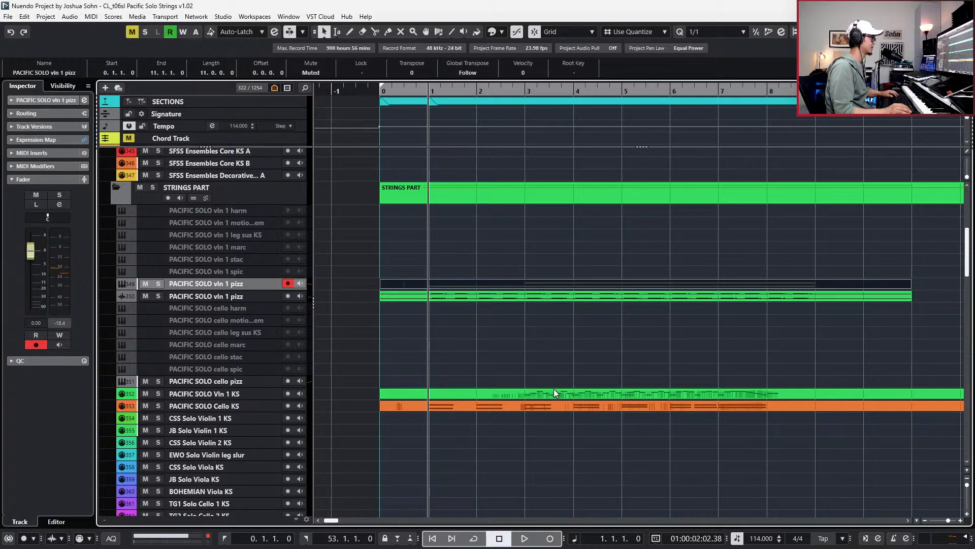
pyautogui.click(556, 406)
pyautogui.hotkey('ctrl', 'e')
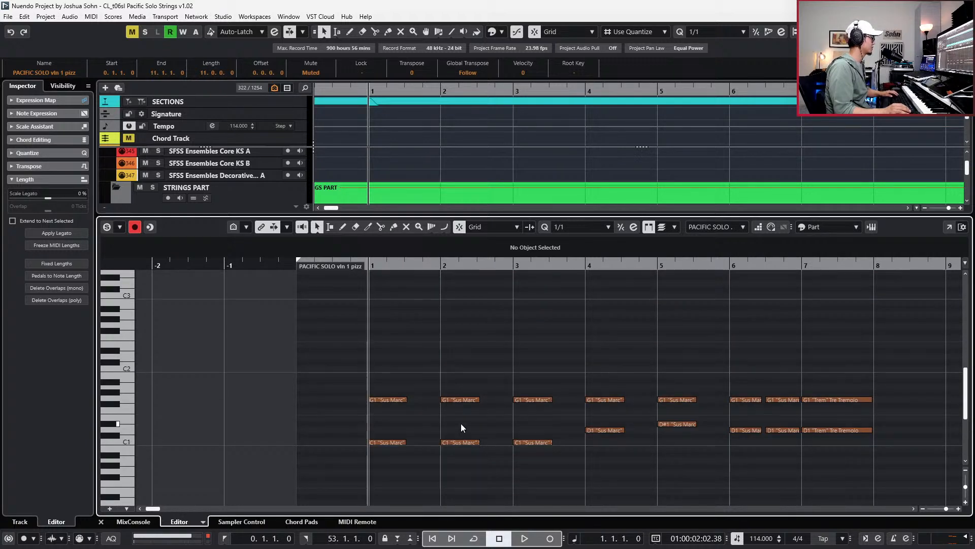
pyautogui.scroll(3, 593, 318)
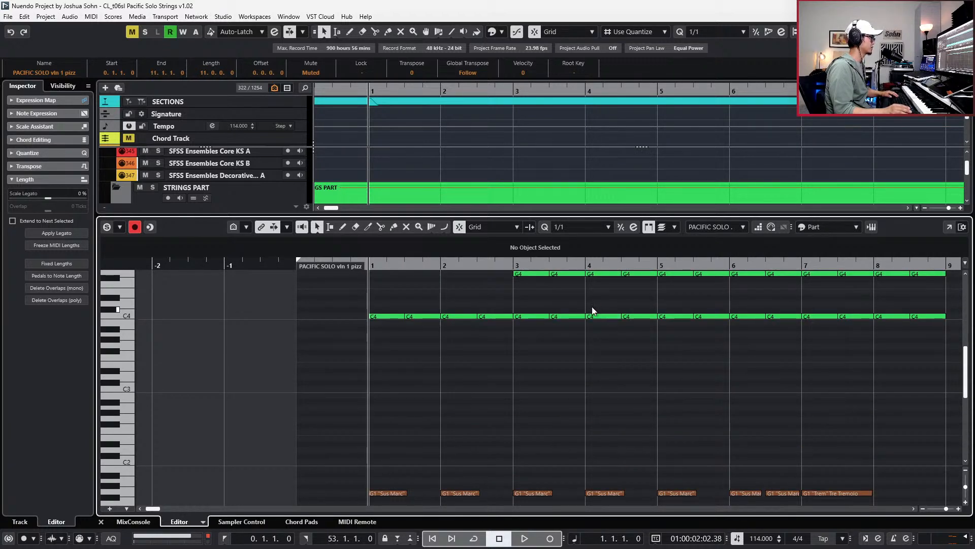
# Transpose the C4 notes in bar 4 up to D4 and those in bar 5 up to D#4.
pyautogui.click(603, 316)
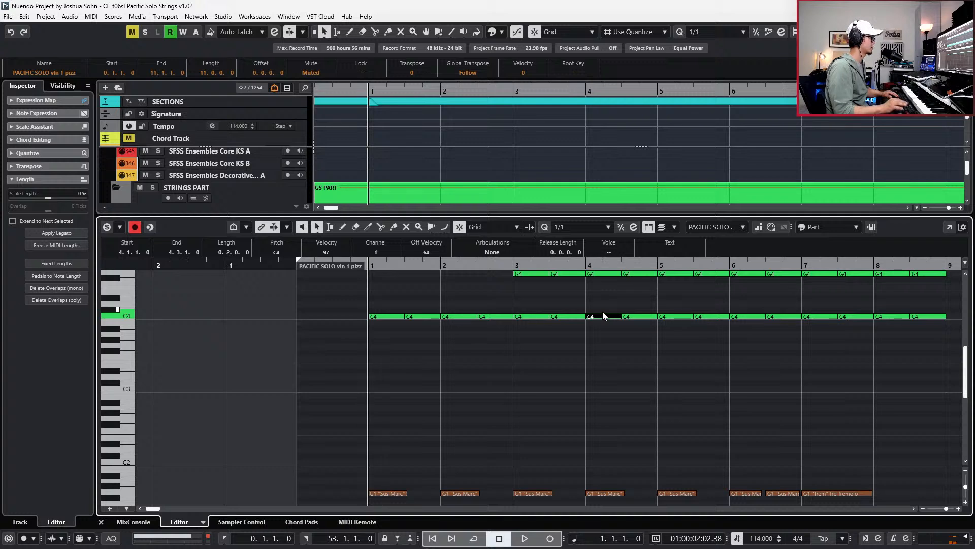
pyautogui.press('l')
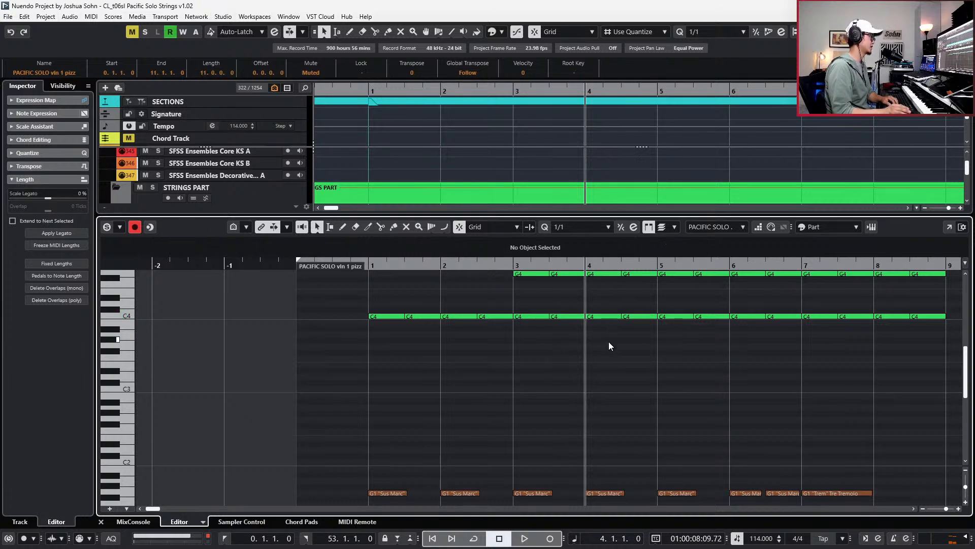
pyautogui.press('Up')
pyautogui.press('Up')
pyautogui.scroll(-6, 680, 356)
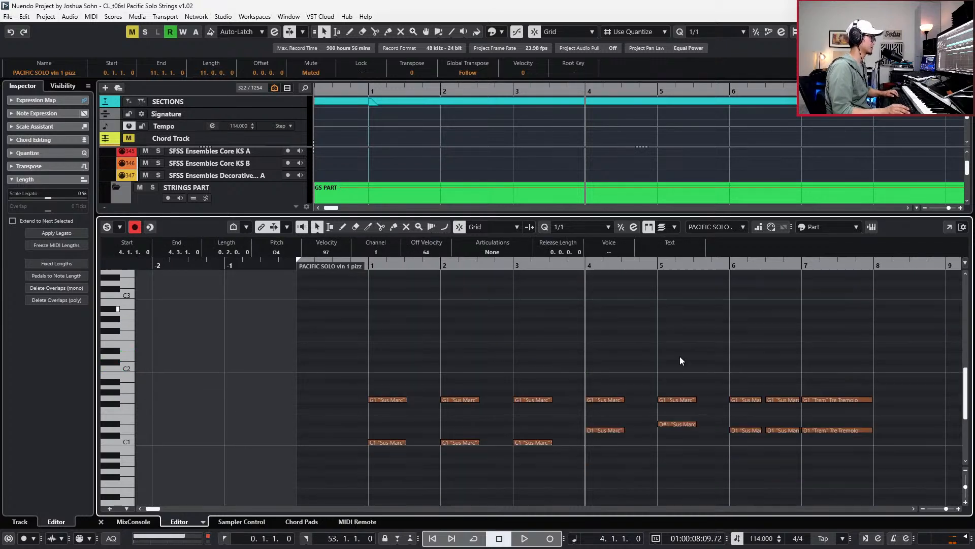
pyautogui.scroll(4, 635, 320)
pyautogui.scroll(4, 635, 324)
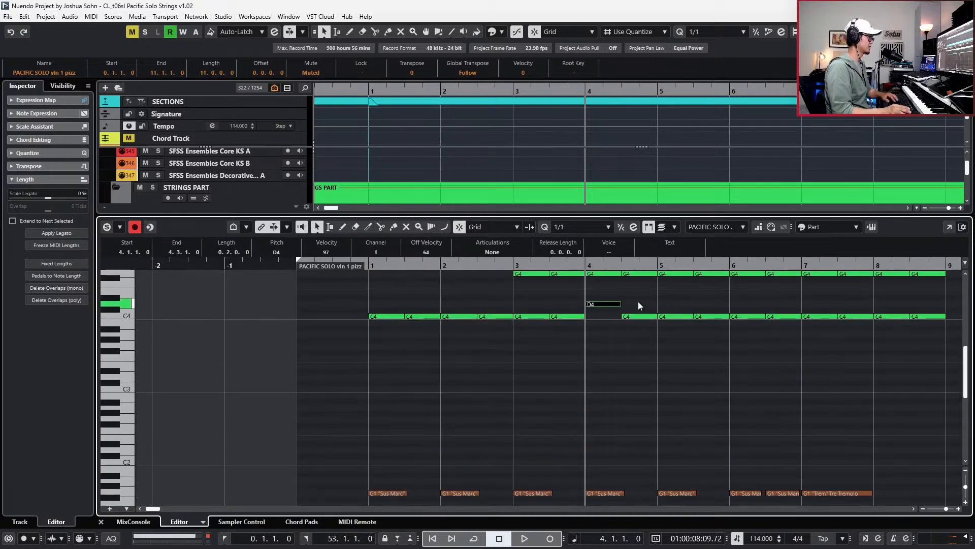
pyautogui.moveTo(685, 311); pyautogui.dragTo(700, 343)
pyautogui.press('Up')
pyautogui.press('Up')
pyautogui.press('Up')
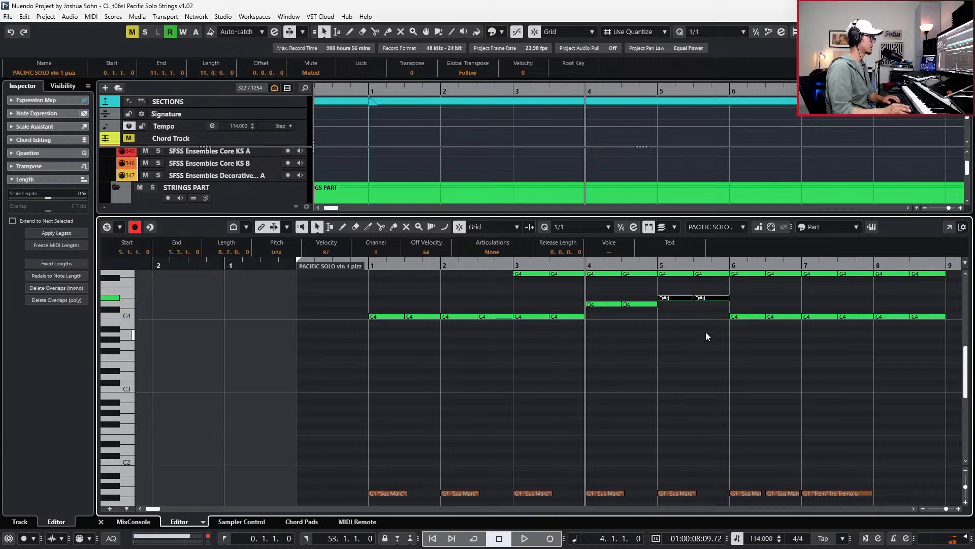
pyautogui.scroll(-4, 754, 348)
pyautogui.scroll(4, 754, 346)
# Transpose the C4 notes in bars 6 and 7 up to D4 to follow the cello part.
pyautogui.moveTo(747, 310); pyautogui.dragTo(773, 327)
pyautogui.scroll(-4, 778, 324)
pyautogui.scroll(4, 778, 324)
pyautogui.press('Up')
pyautogui.press('Up')
pyautogui.scroll(-4, 795, 333)
pyautogui.scroll(4, 800, 334)
pyautogui.moveTo(815, 313); pyautogui.dragTo(845, 325)
pyautogui.press('Up')
pyautogui.press('Up')
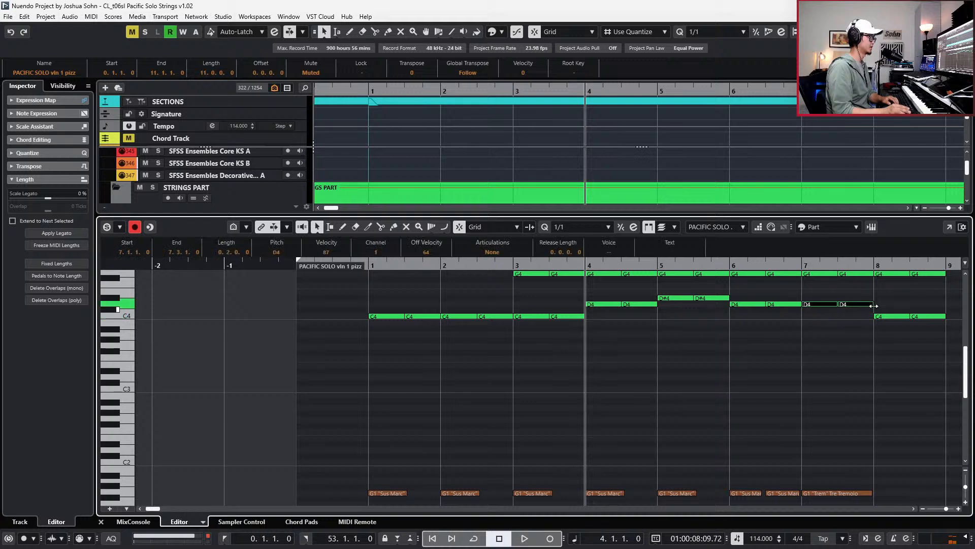
# Transpose the C4 notes in bar 8 up to D4 and listen to the pattern from bar 6.
pyautogui.scroll(2, 843, 311)
pyautogui.moveTo(876, 335); pyautogui.dragTo(930, 368)
pyautogui.press('Up')
pyautogui.press('Up')
pyautogui.hotkey('ctrl', 'Right')
pyautogui.hotkey('ctrl', 'Right')
pyautogui.press('space')
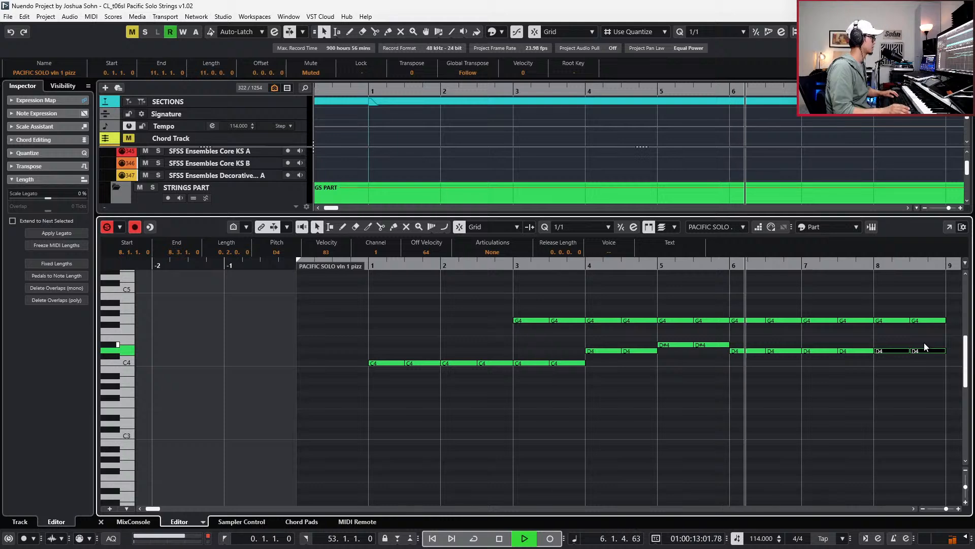
pyautogui.press('f')
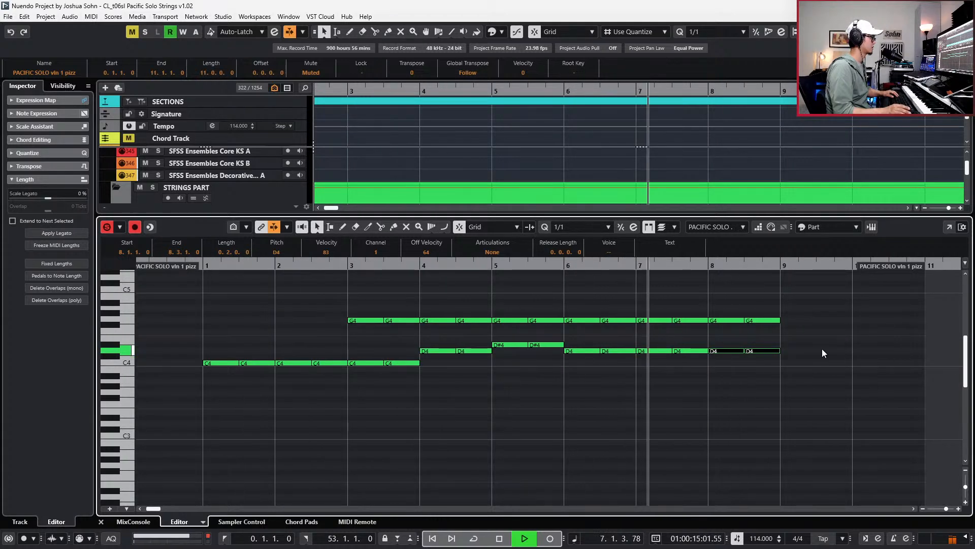
pyautogui.press('space')
# Delete the pizzicato notes from beat 3 of bar 7 through bar 8 and close the editor.
pyautogui.moveTo(684, 303); pyautogui.dragTo(776, 374)
pyautogui.hotkey('ctrl', 'e')
pyautogui.scroll(-4, 774, 364)
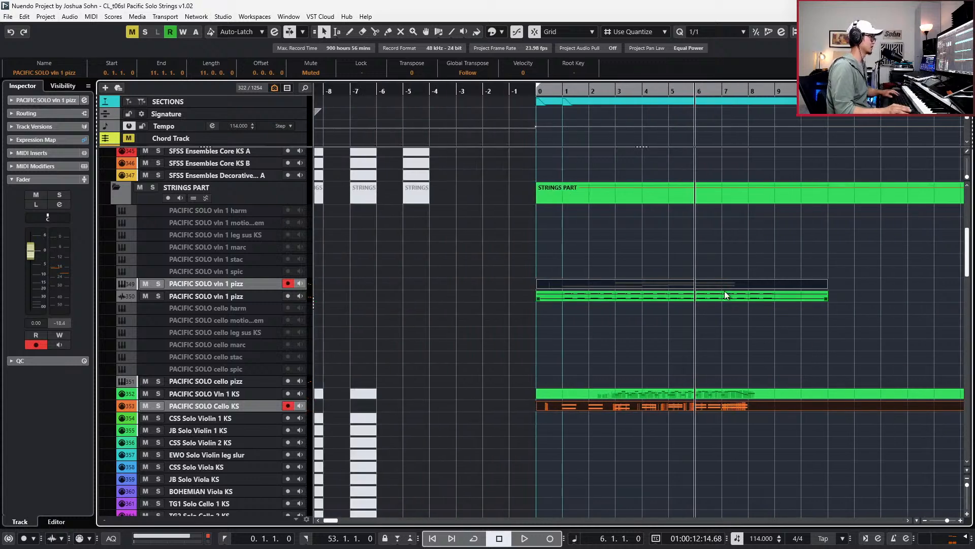
# Delete the old rendered vln 1 pizz audio event and unmute the vln 1 pizz MIDI part.
pyautogui.click(724, 296)
pyautogui.press('Delete')
pyautogui.click(580, 282)
pyautogui.hotkey('shift', 'u')
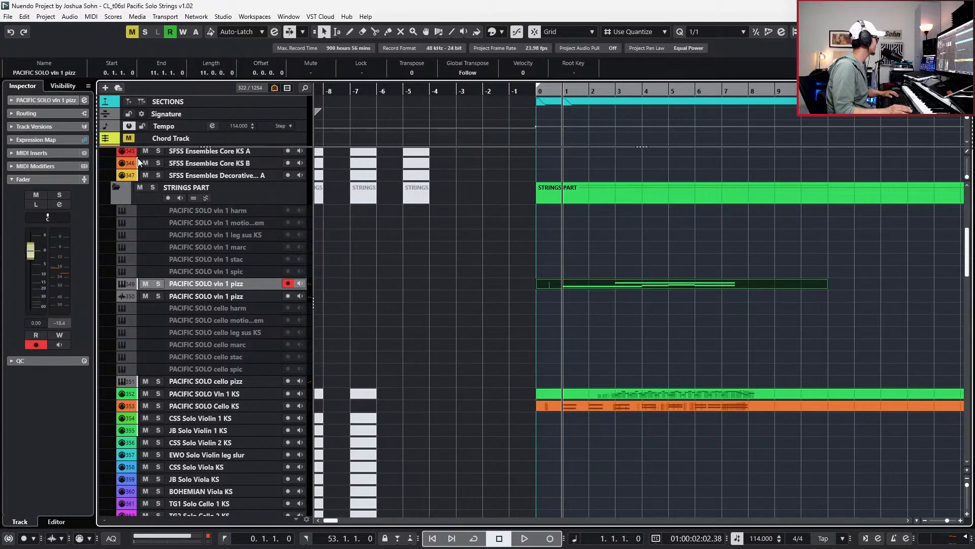
# Set the vln 1 pizz MIDI track's delay to -100 ms.
pyautogui.click(39, 100)
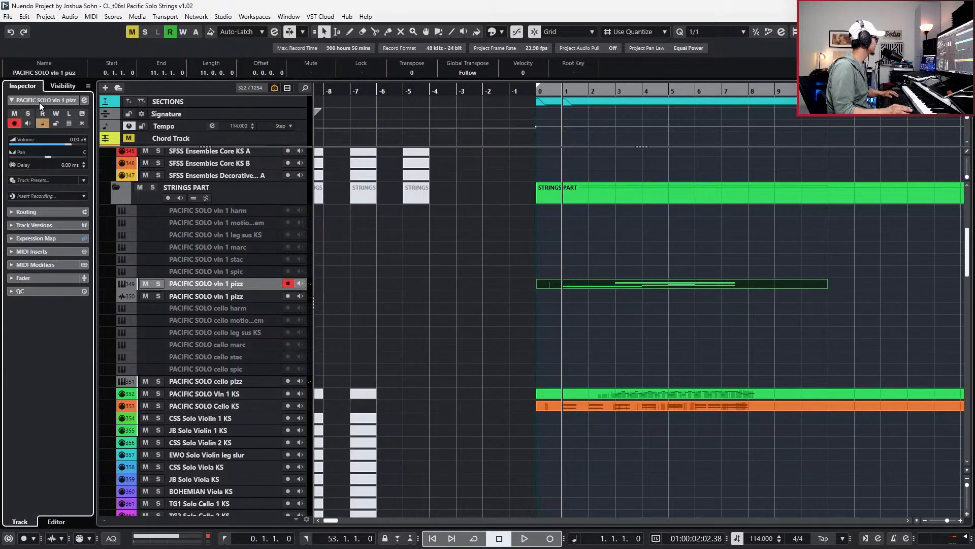
pyautogui.click(58, 163)
pyautogui.write('-100')
pyautogui.press('Return')
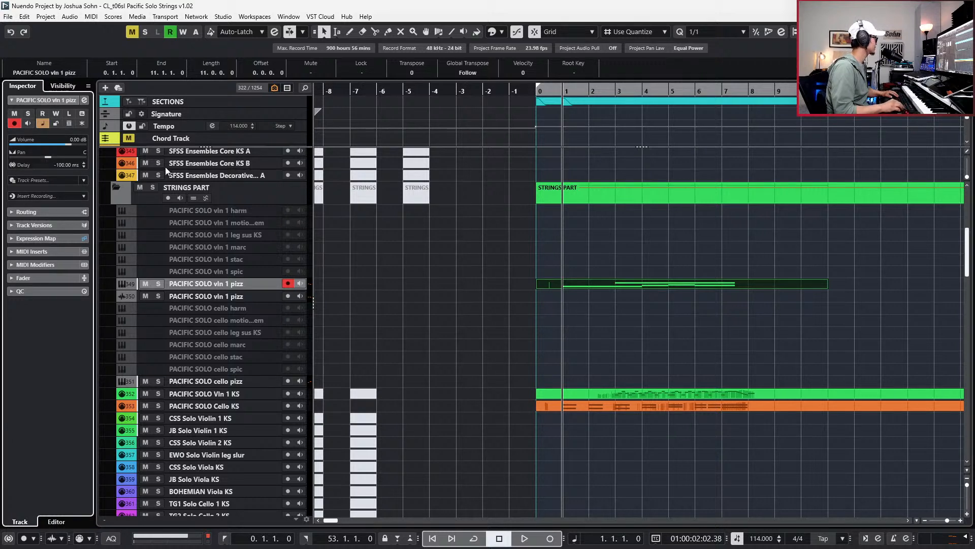
# Solo the vln 1 pizz MIDI track, listen to its timing from the project start, and remove the solo.
pyautogui.press('s')
pyautogui.press('Home')
pyautogui.press('space')
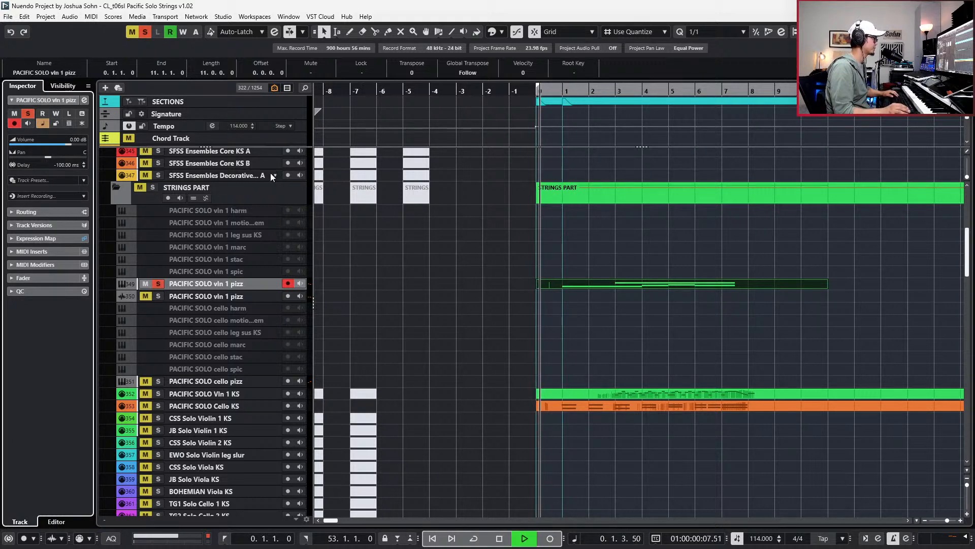
pyautogui.scroll(2, 464, 219)
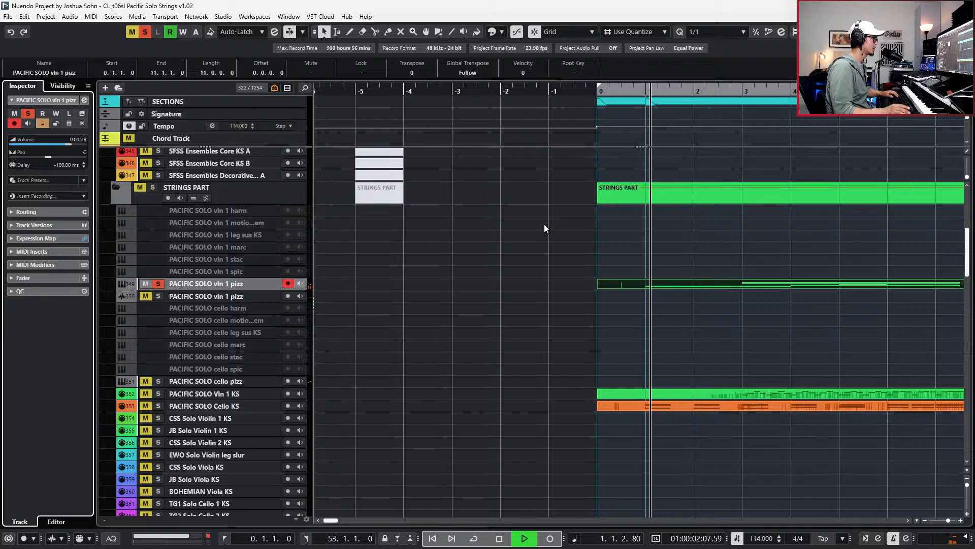
pyautogui.press('space')
pyautogui.press('s')
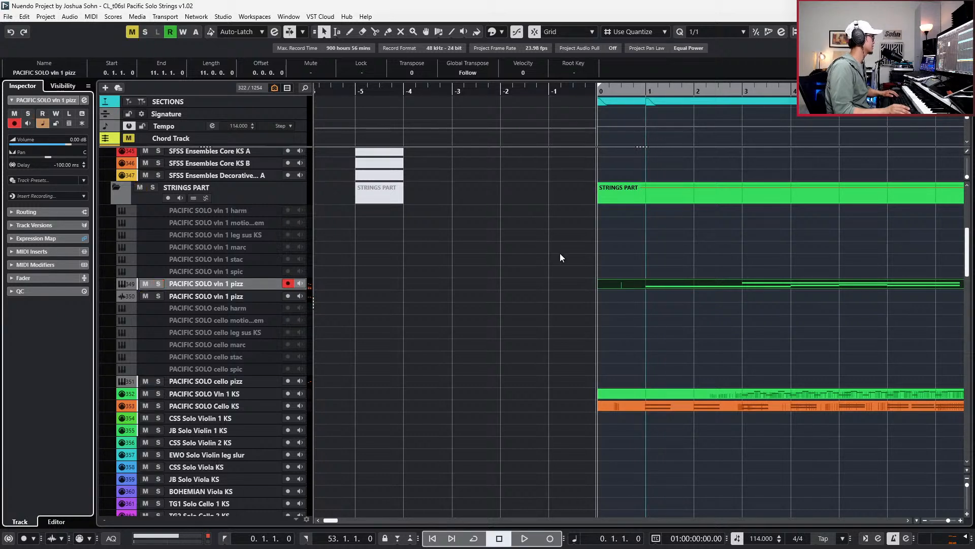
# Cut off the empty end of the vln 1 pizz MIDI part after bar 9 and render the part in place to audio.
pyautogui.scroll(-2, 560, 253)
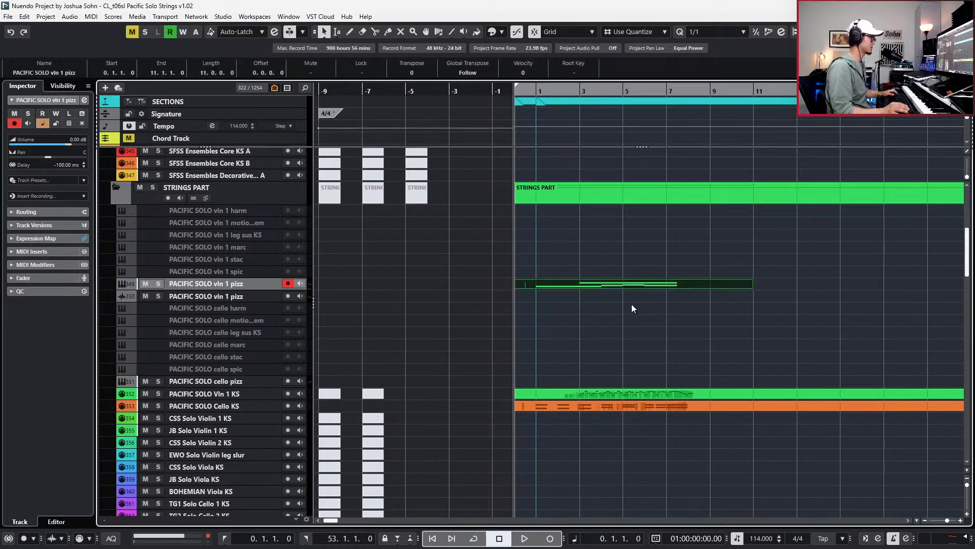
pyautogui.keyDown('alt'); pyautogui.click(711, 284); pyautogui.keyUp('alt')
pyautogui.press('Delete')
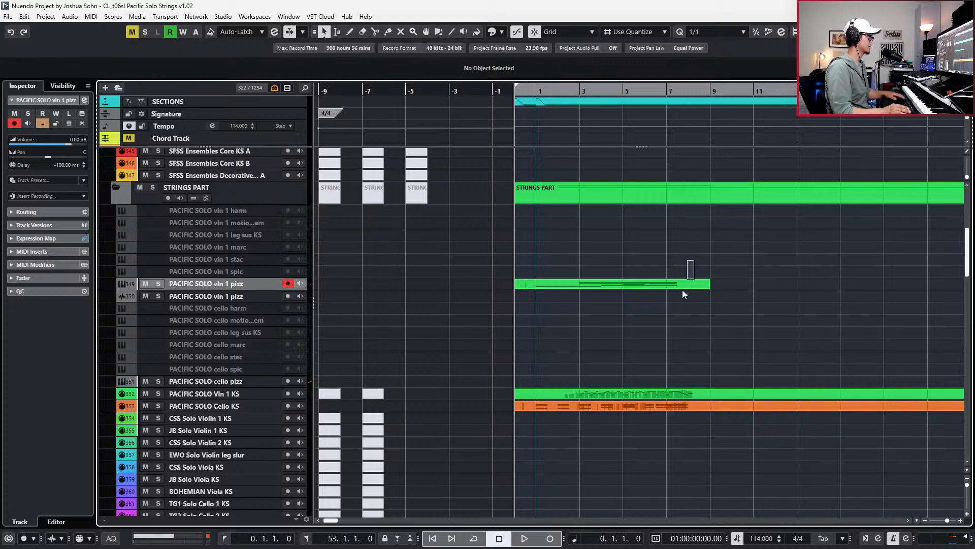
pyautogui.click(687, 283)
pyautogui.hotkey('ctrl', 'shift', 'r')
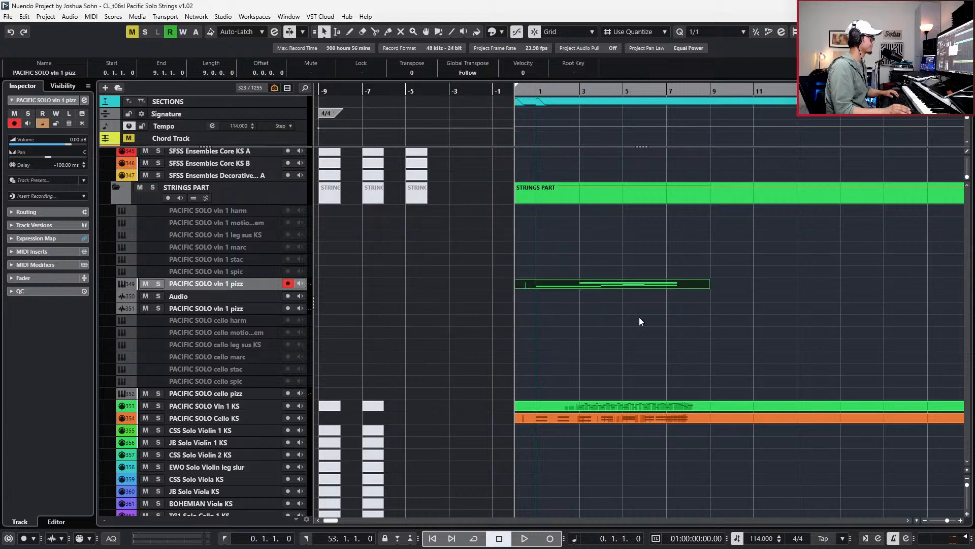
# Route the newly rendered Stereo Out (R) audio track to the 03_STRINGS group and close its channel settings.
pyautogui.press('e')
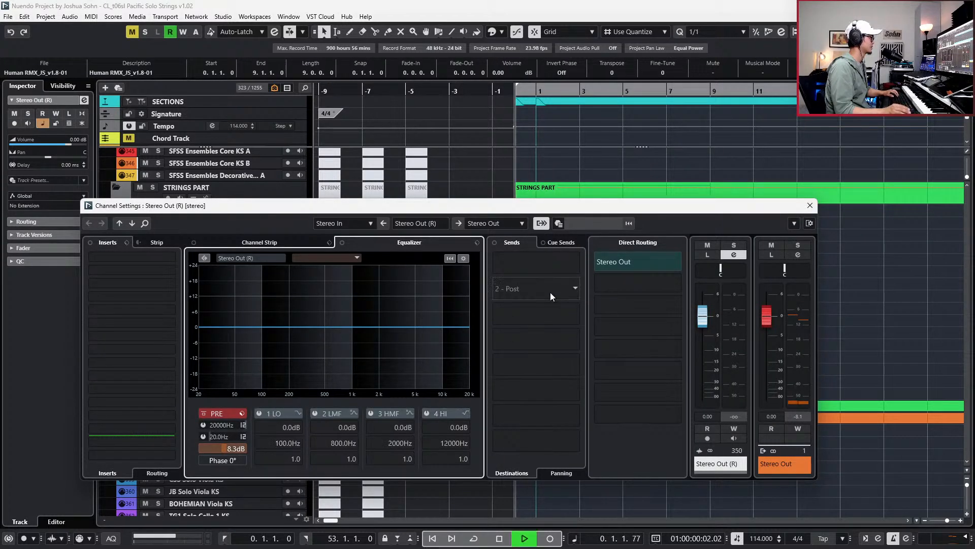
pyautogui.click(660, 262)
pyautogui.click(657, 392)
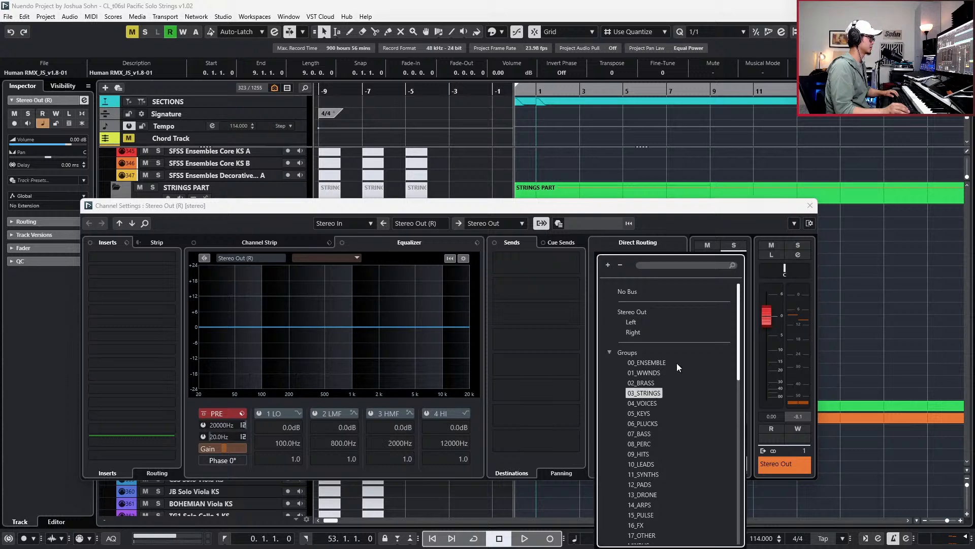
pyautogui.press('space')
pyautogui.click(917, 205)
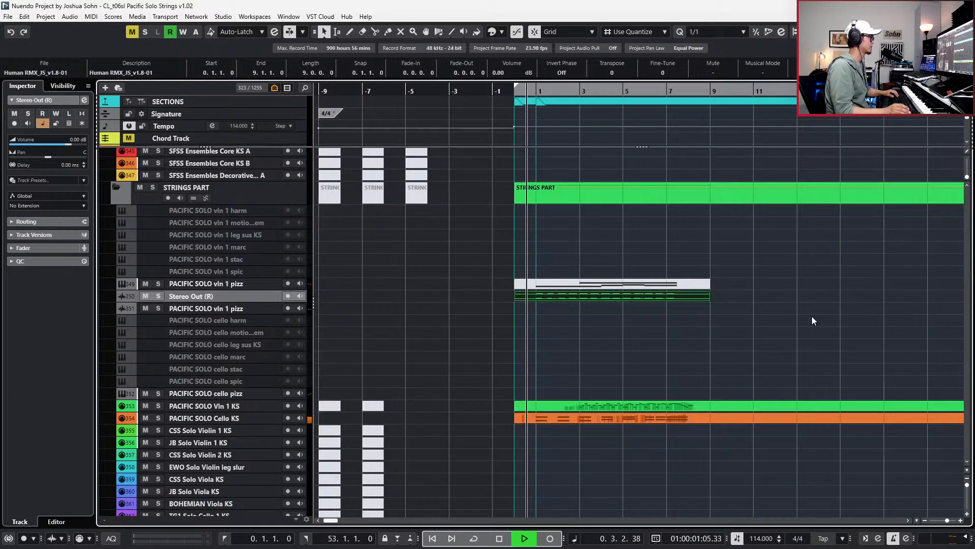
# Listen to the new pizzicato render and open its audio event in the sample editor to check the note timing.
pyautogui.scroll(2, 611, 339)
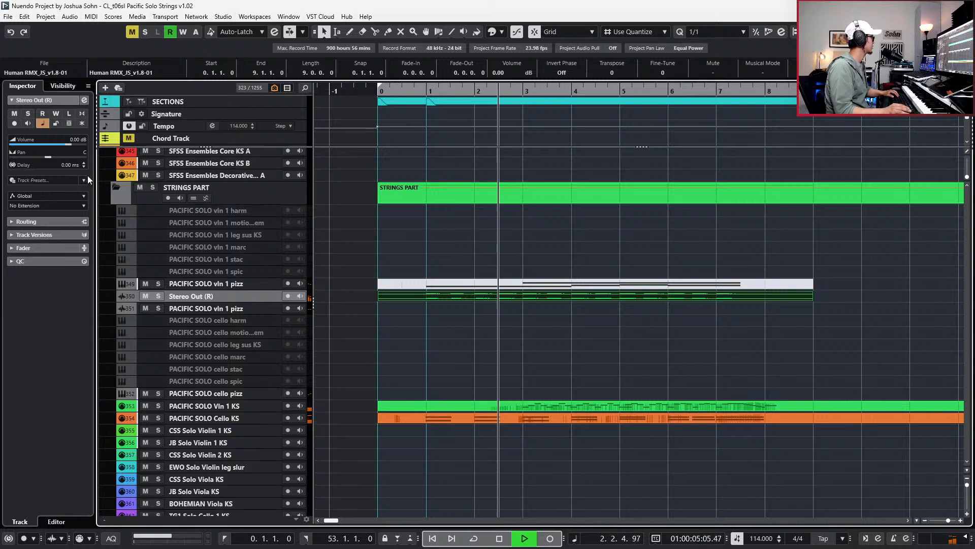
pyautogui.press('space')
pyautogui.click(425, 284)
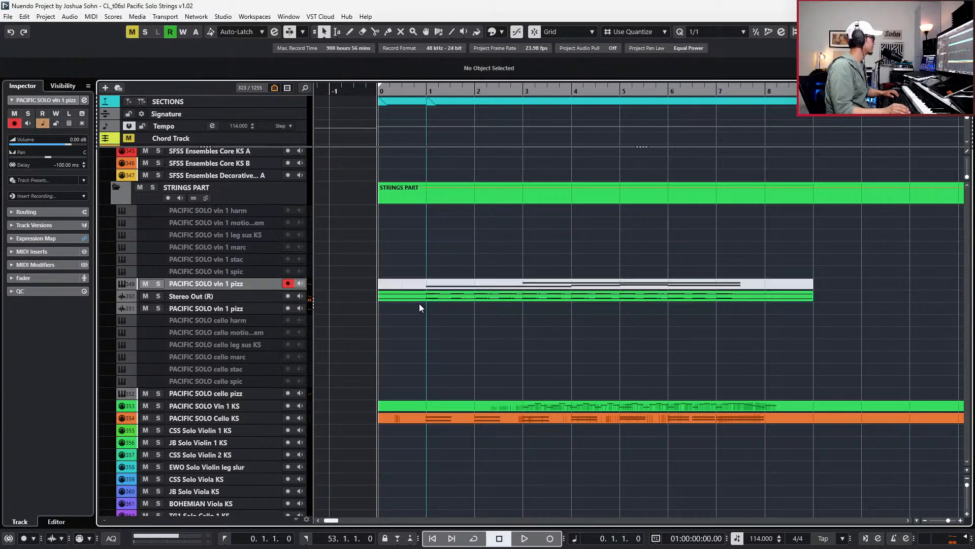
pyautogui.doubleClick(422, 296)
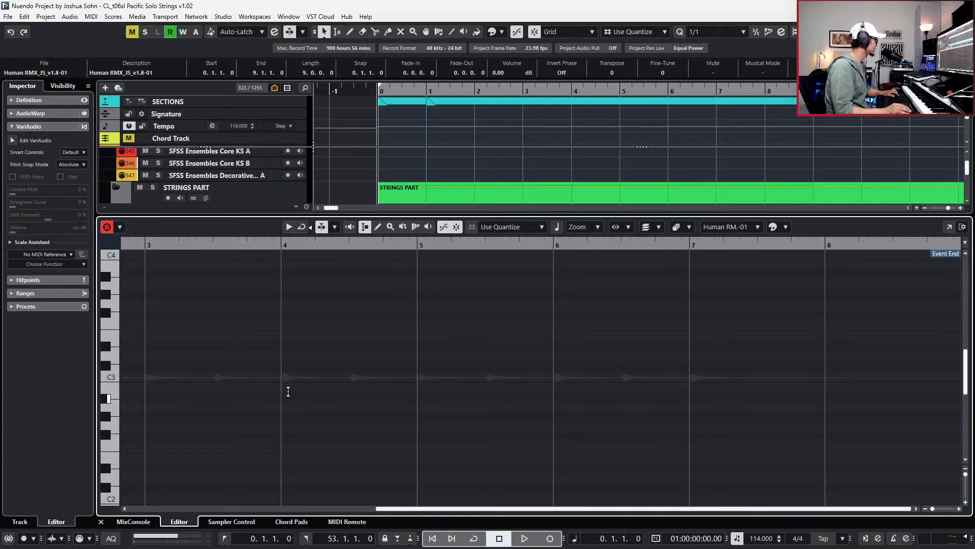
# Set the track delay of PACIFIC SOLO Cello KS to -80 ms and listen from the project start.
pyautogui.hotkey('ctrl', 'alt', 'e')
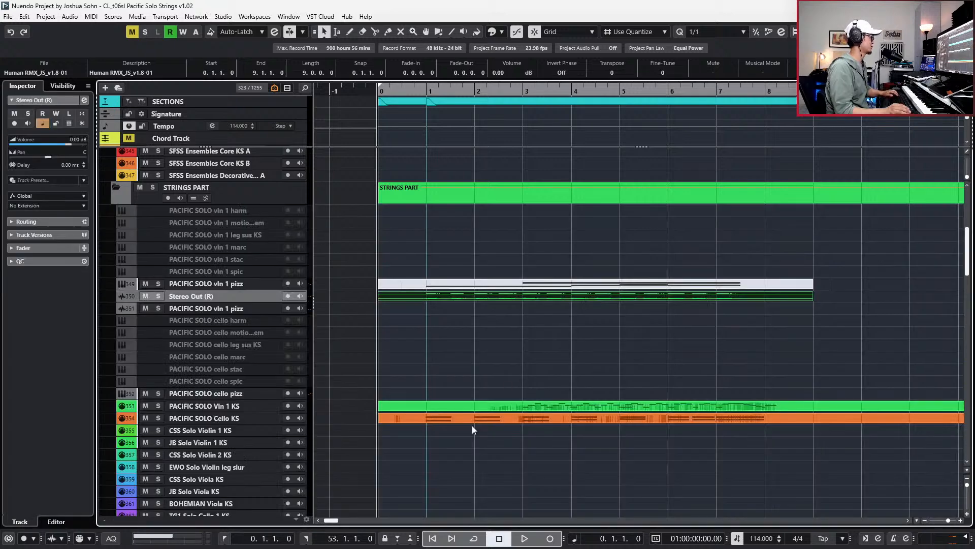
pyautogui.click(458, 419)
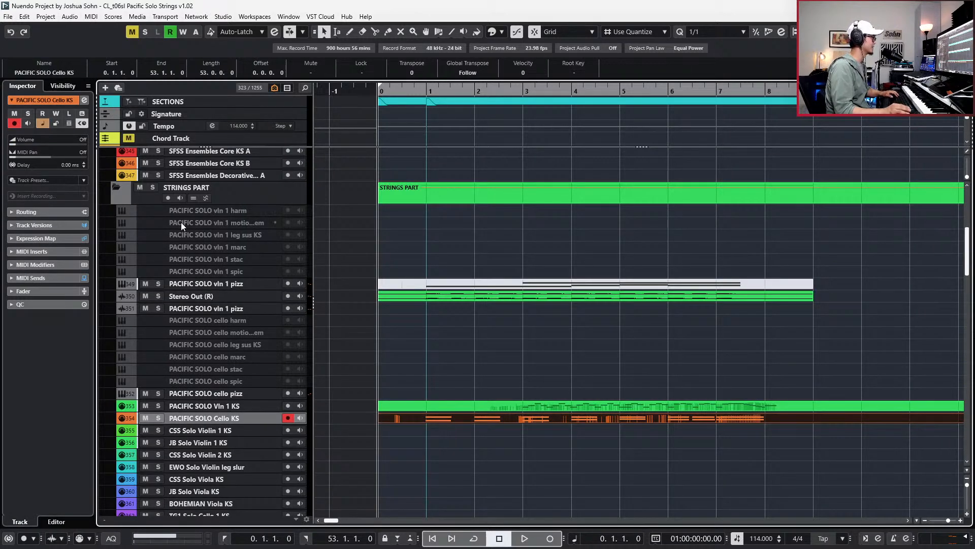
pyautogui.doubleClick(69, 164)
pyautogui.write('-')
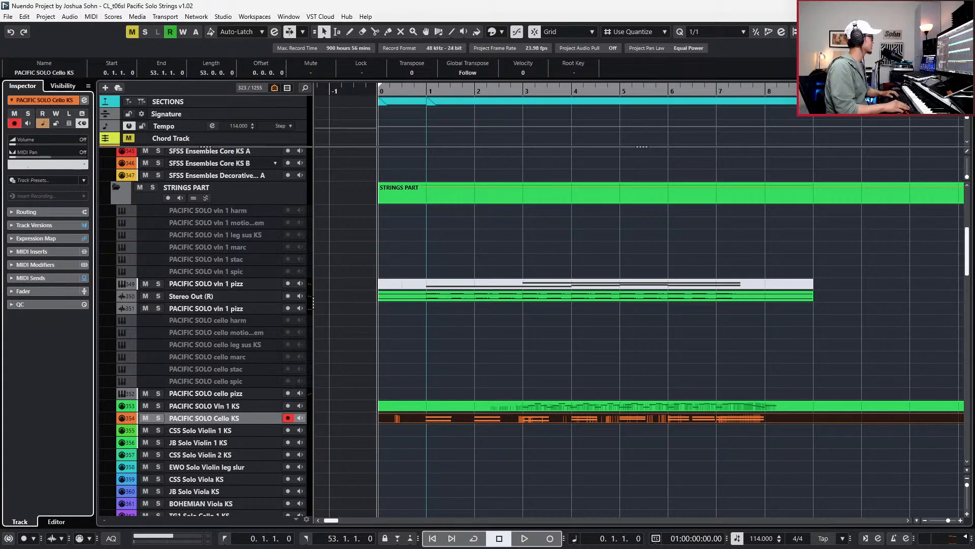
pyautogui.write('80')
pyautogui.press('Return')
pyautogui.press('space')
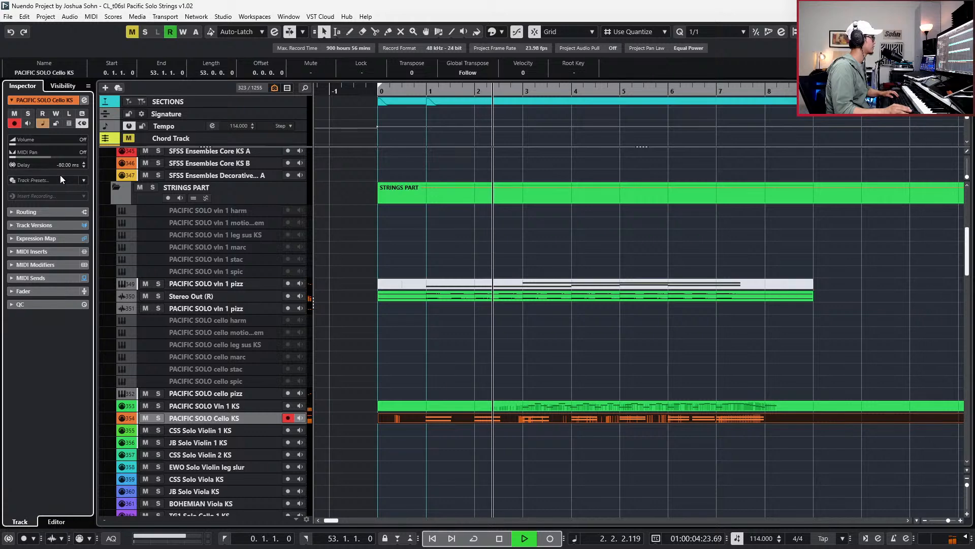
pyautogui.press('space')
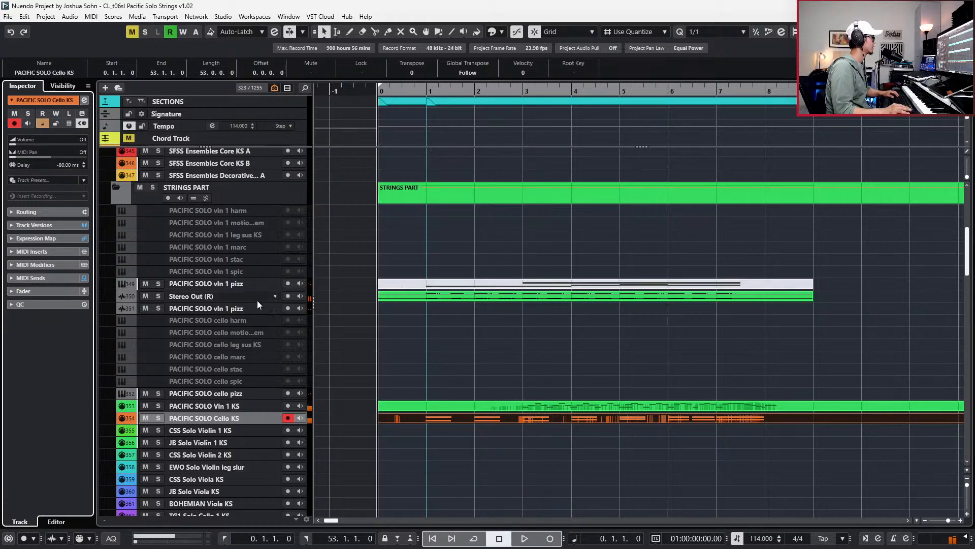
# Raise the pre-section gain of the Stereo Out (R) channel, start playback, and close the channel settings.
pyautogui.click(263, 303)
pyautogui.press('e')
pyautogui.moveTo(231, 446); pyautogui.dragTo(248, 446)
pyautogui.press('space')
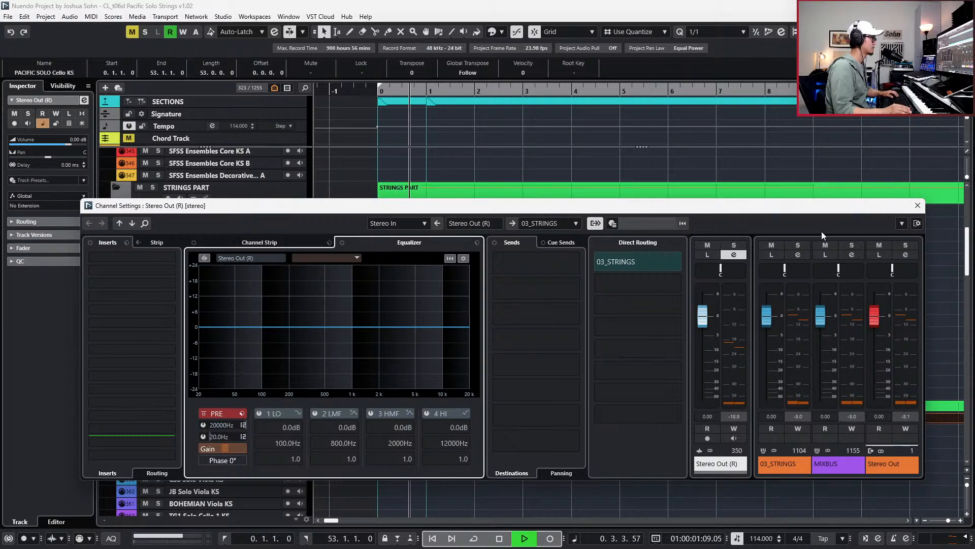
pyautogui.click(918, 206)
pyautogui.press('g')
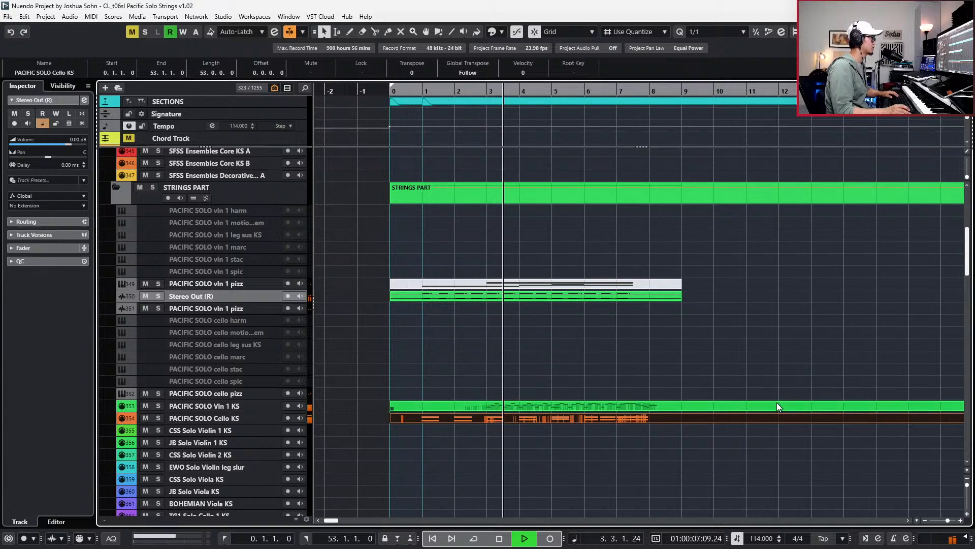
# Stop playback and set the track delay of PACIFIC SOLO Vln 1 KS to -80 ms.
pyautogui.click(535, 405)
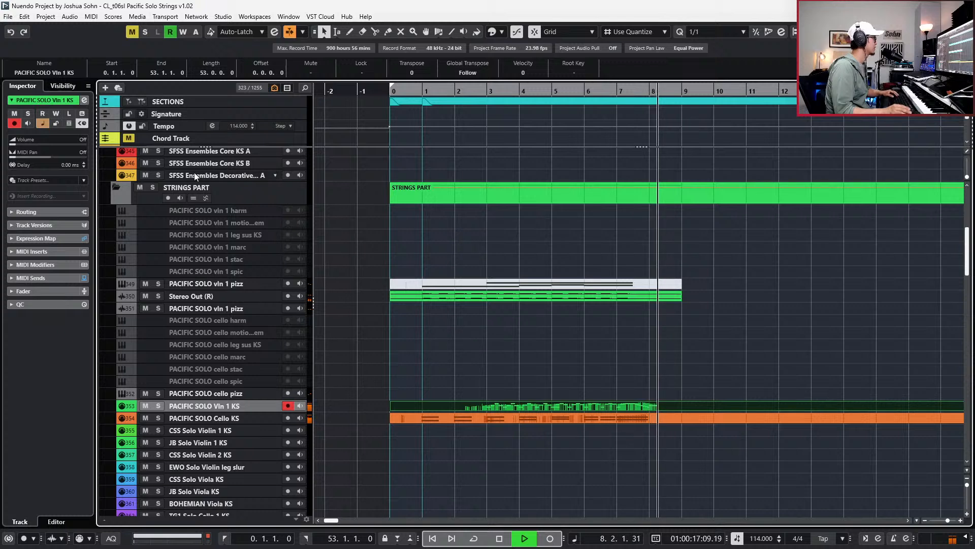
pyautogui.press('space')
pyautogui.doubleClick(59, 166)
pyautogui.write('-')
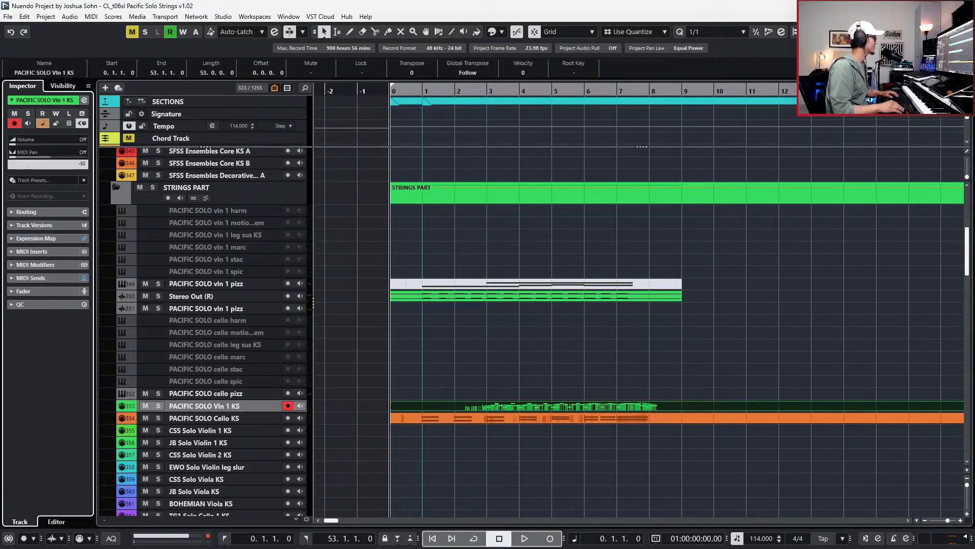
pyautogui.write('8')
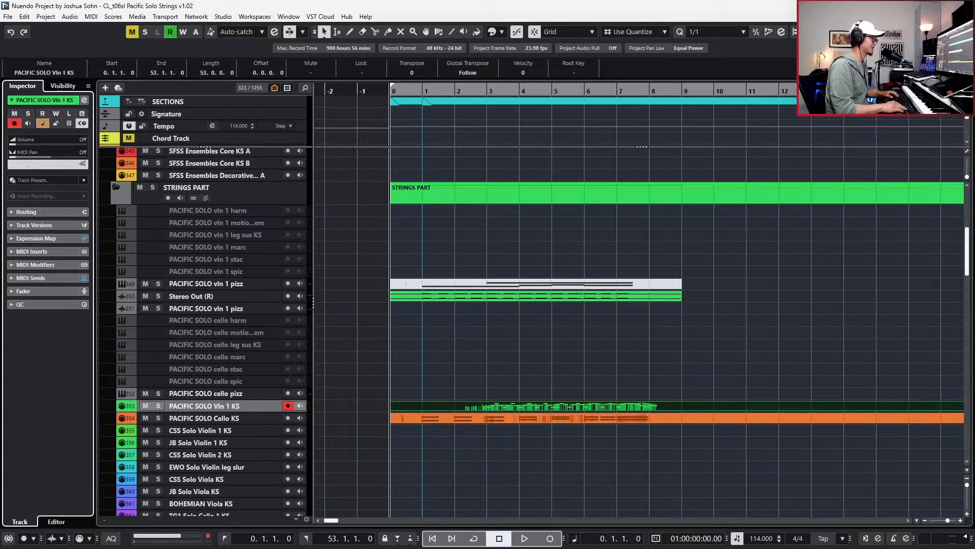
pyautogui.write('0')
pyautogui.press('Return')
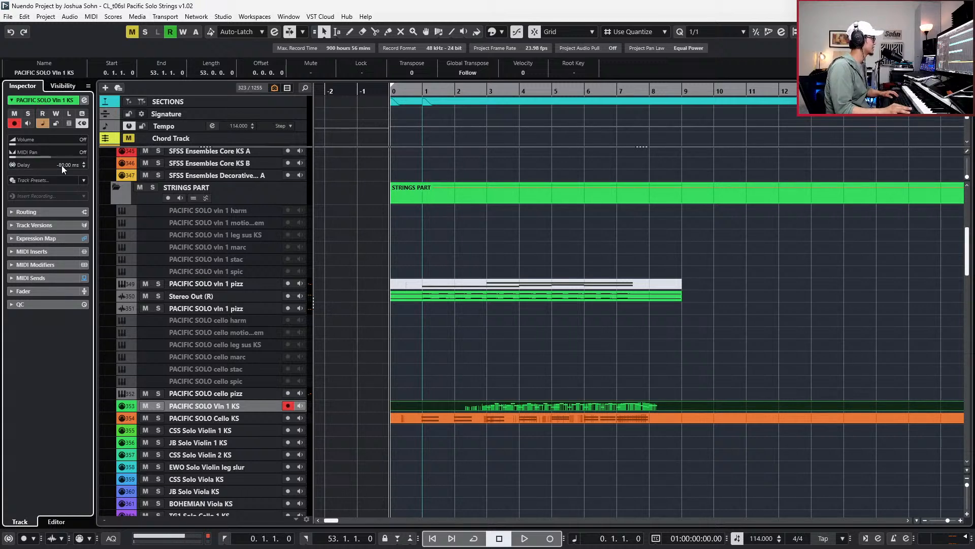
# Open the PACIFIC SOLO Vln 1 KS part in the key editor and record a CC 7 main volume ride through bar 8.
pyautogui.doubleClick(544, 402)
pyautogui.scroll(2, 606, 384)
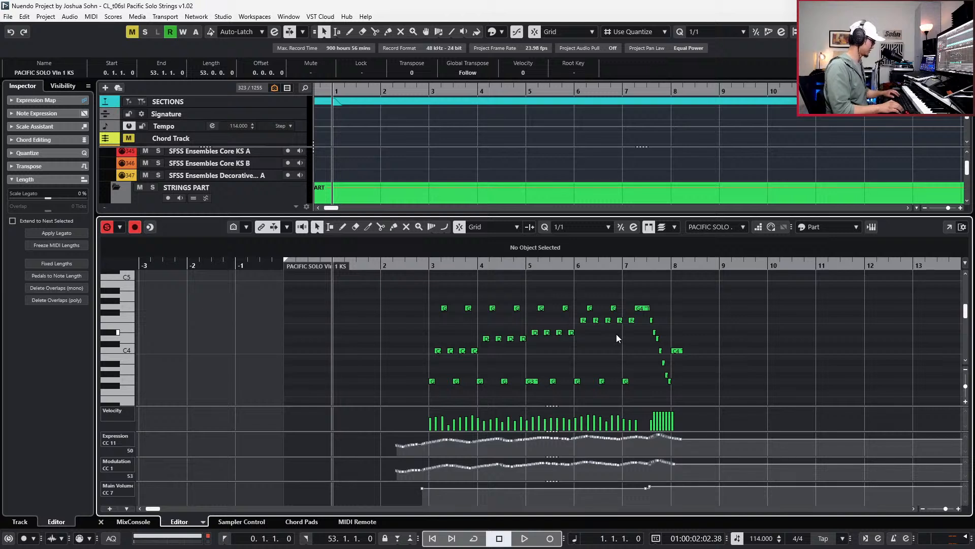
pyautogui.press('space')
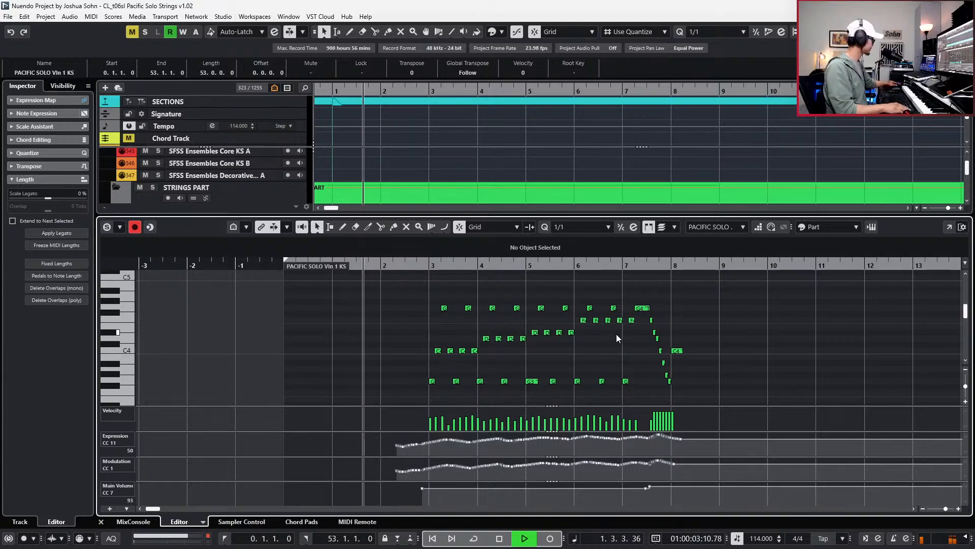
pyautogui.press('KP_Multiply')
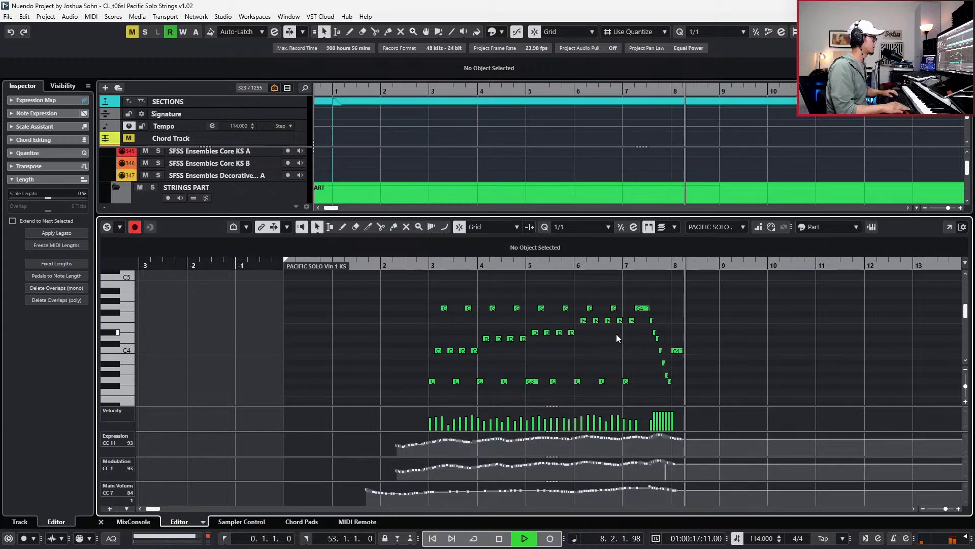
pyautogui.press('space')
# Add a tempo change at 7.3.1 on the tempo track, set it to 118 BPM, and listen through it.
pyautogui.press('h')
pyautogui.press('h')
pyautogui.click(611, 264)
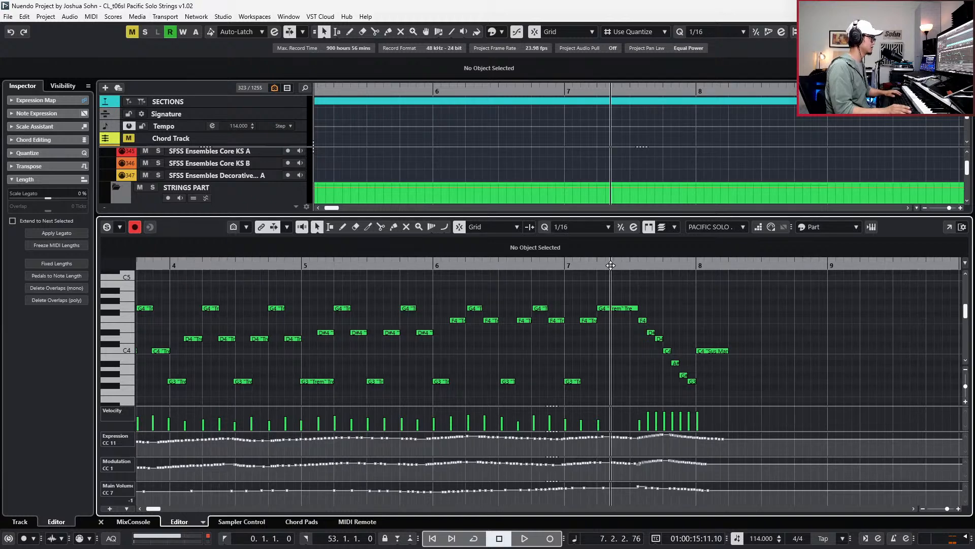
pyautogui.hotkey('ctrl', 'e')
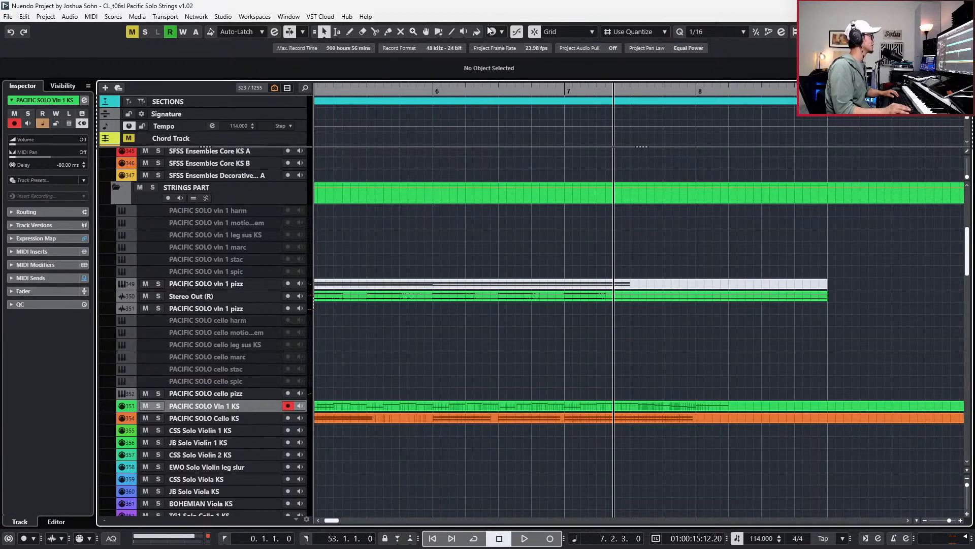
pyautogui.click(440, 34)
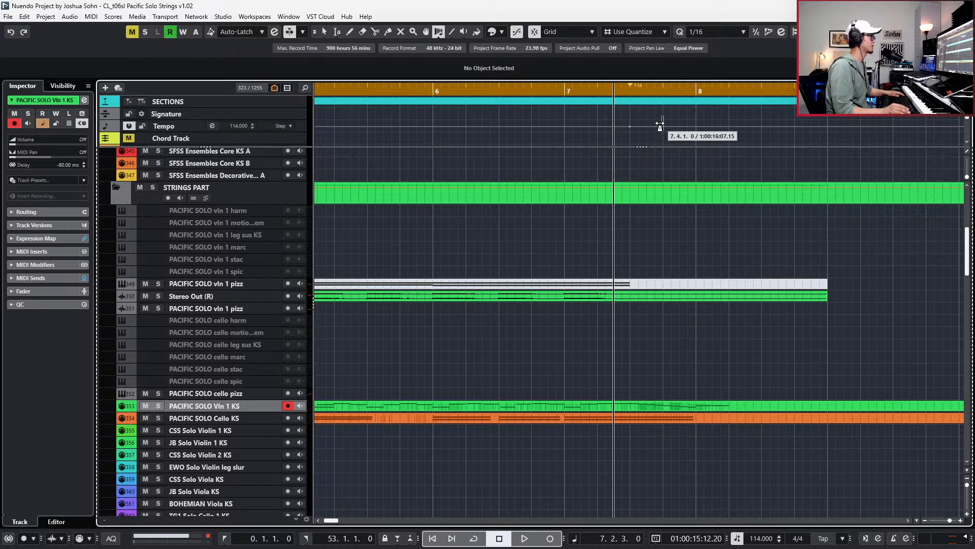
pyautogui.press('1')
pyautogui.click(629, 126)
pyautogui.write('1')
pyautogui.scroll(4, 62, 72)
pyautogui.press('space')
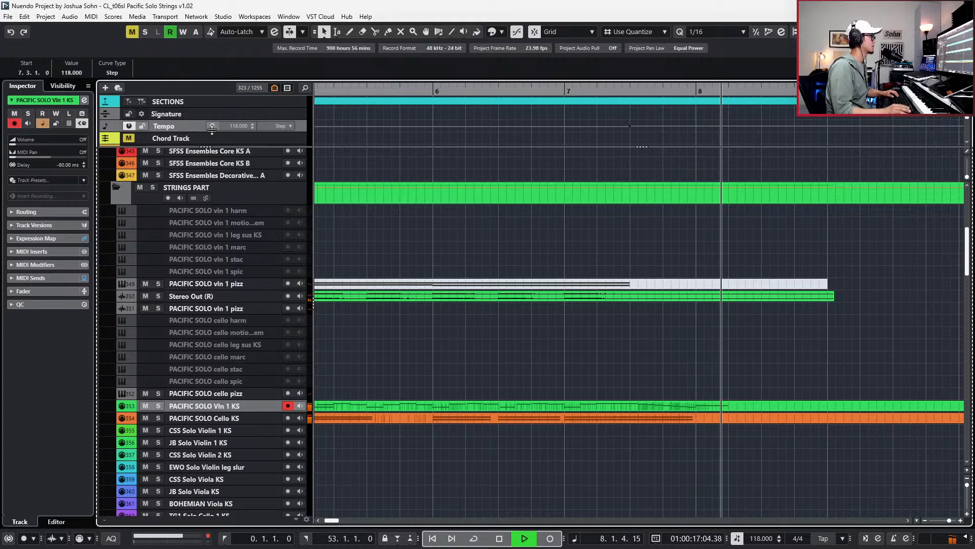
pyautogui.press('space')
# Insert another tempo point at the start of bar 8 on the tempo track.
pyautogui.click(437, 31)
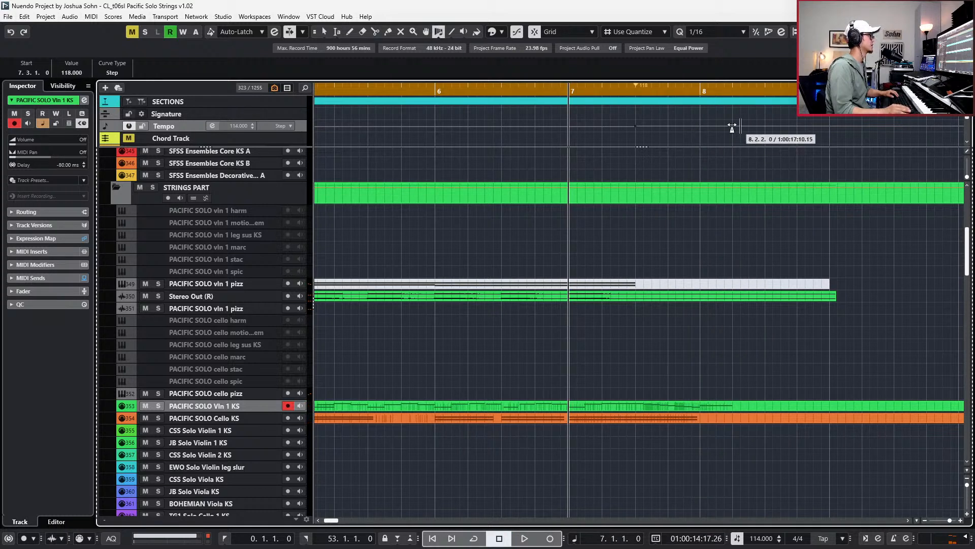
pyautogui.press('1')
pyautogui.click(703, 126)
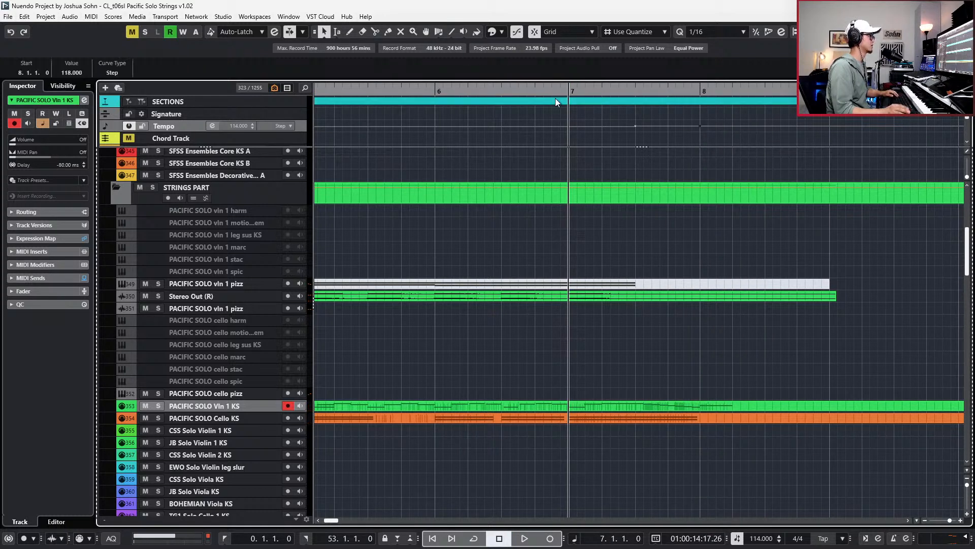
# Try a tempo of 360 BPM at the bar 8 tempo point and undo it.
pyautogui.doubleClick(71, 72)
pyautogui.write('360')
pyautogui.press('Return')
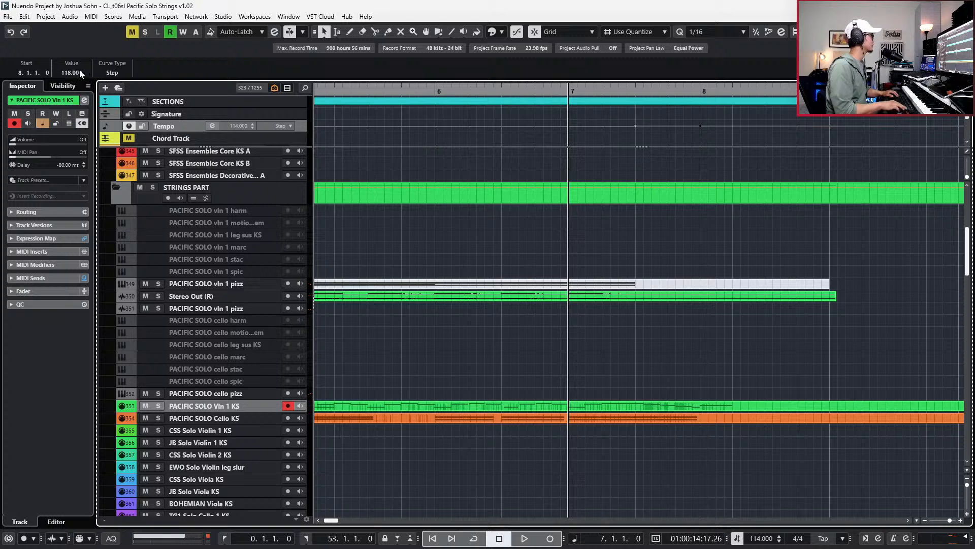
pyautogui.hscroll(5, 459, 237)
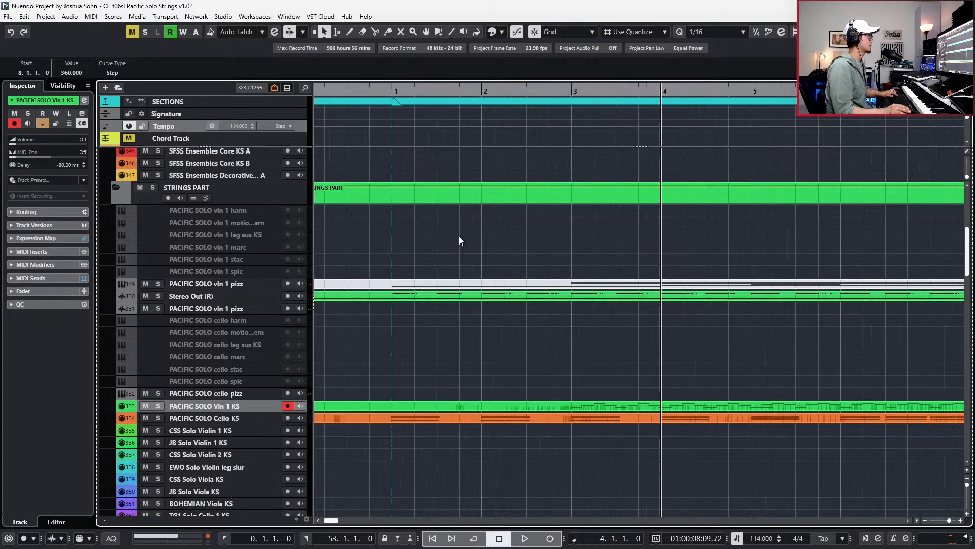
pyautogui.press('g')
pyautogui.press('g')
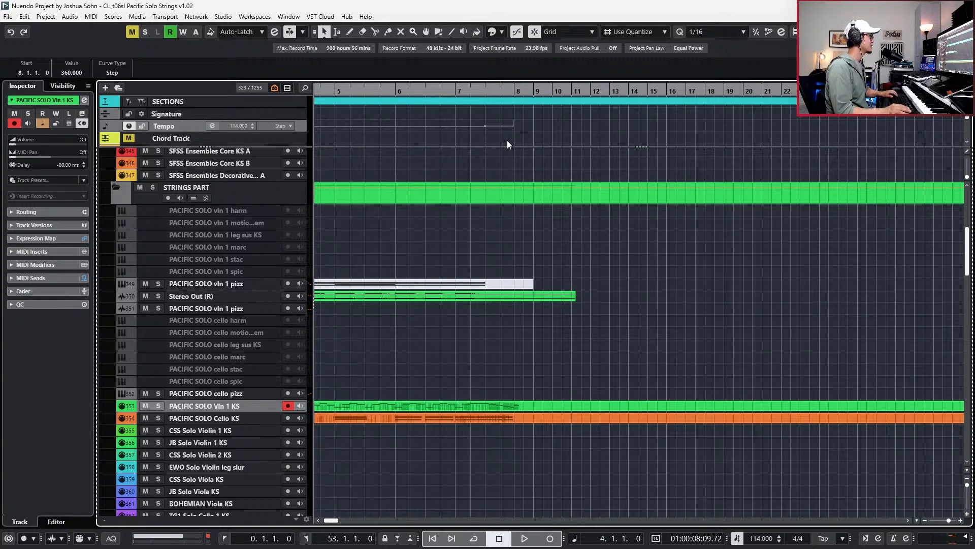
pyautogui.hotkey('ctrl', 'z')
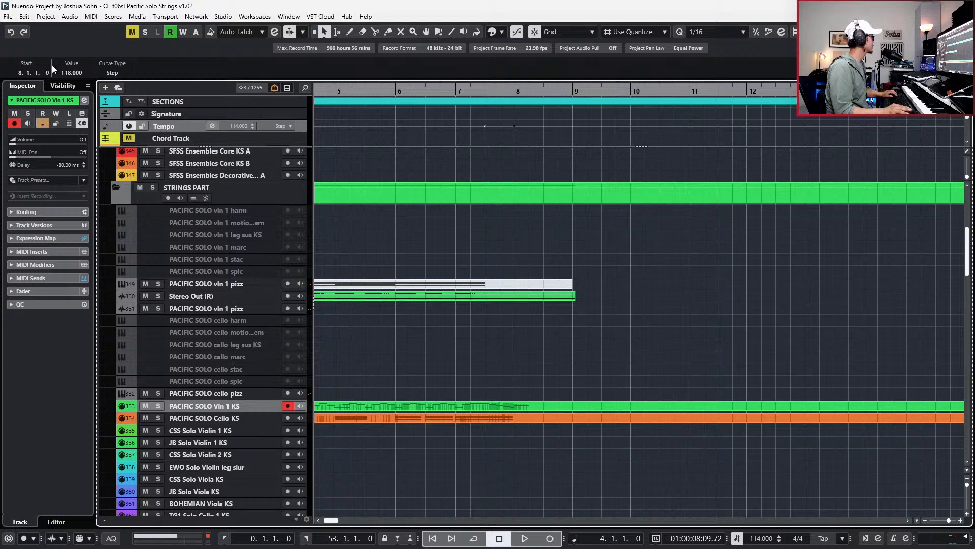
# Set the tempo point at bar 8 to 114 BPM.
pyautogui.write('114')
pyautogui.press('Return')
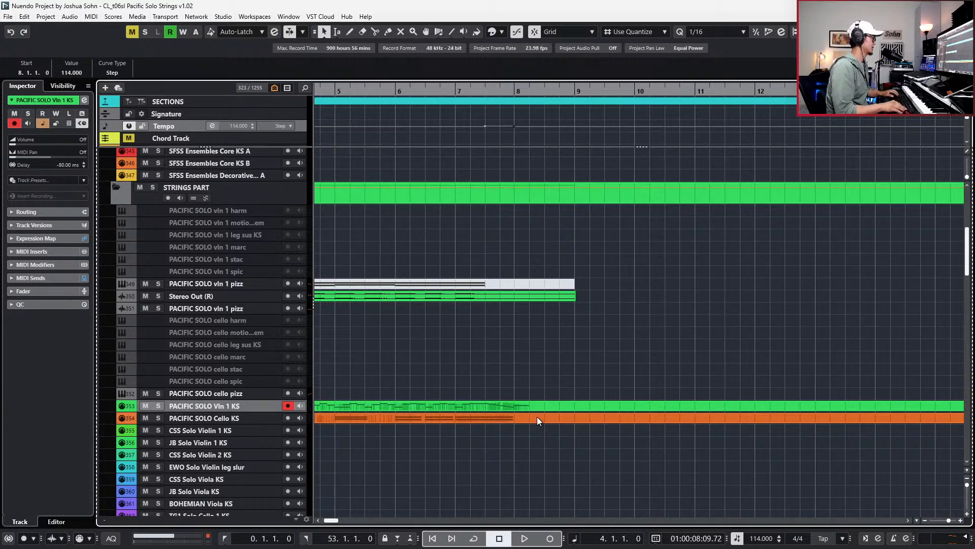
# Solo the PACIFIC SOLO Vln 1 KS track and listen to its passage leading into bar 8.
pyautogui.press('ctrl+KP_Add')
pyautogui.moveTo(584, 405); pyautogui.dragTo(648, 439)
pyautogui.press('Escape')
pyautogui.press('s')
pyautogui.press('space')
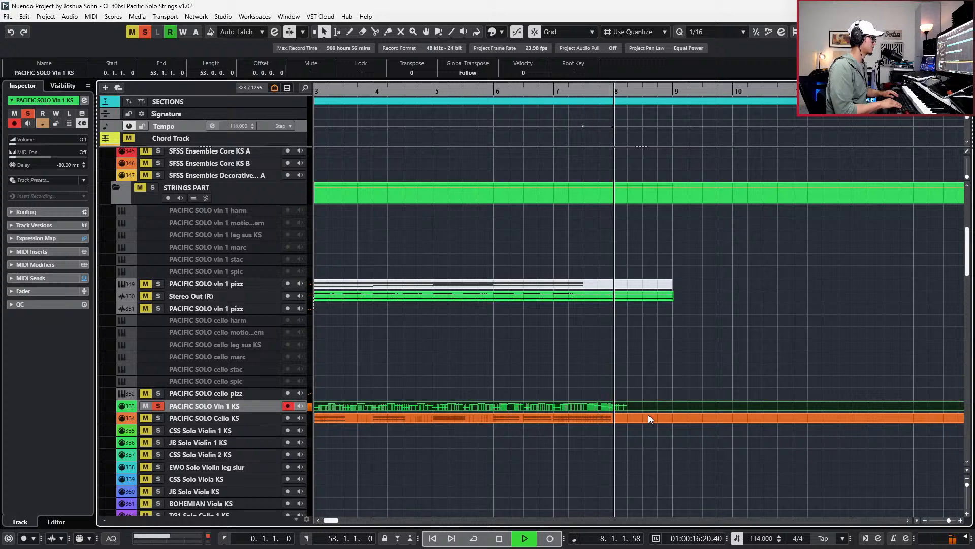
pyautogui.press('space')
# Open the Vln 1 KS part in the key editor, select the CC 7 points over the descending run, and play from there.
pyautogui.press('Return')
pyautogui.press('h')
pyautogui.press('h')
pyautogui.press('h')
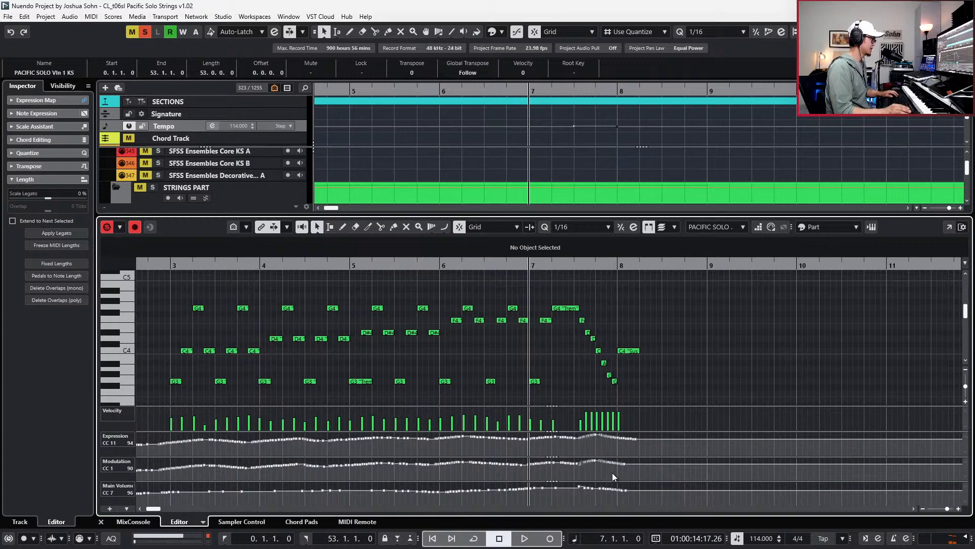
pyautogui.moveTo(582, 490); pyautogui.dragTo(638, 495)
pyautogui.press('l')
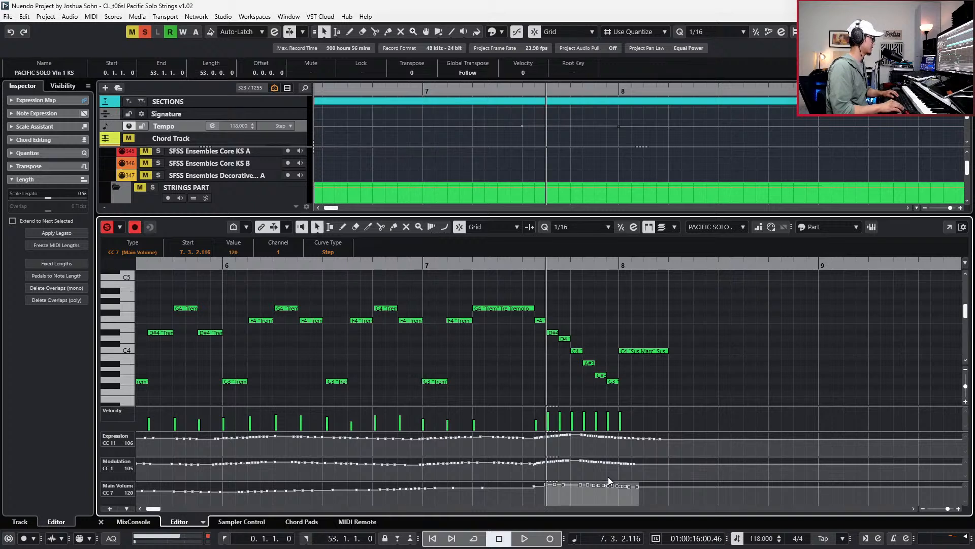
pyautogui.press('space')
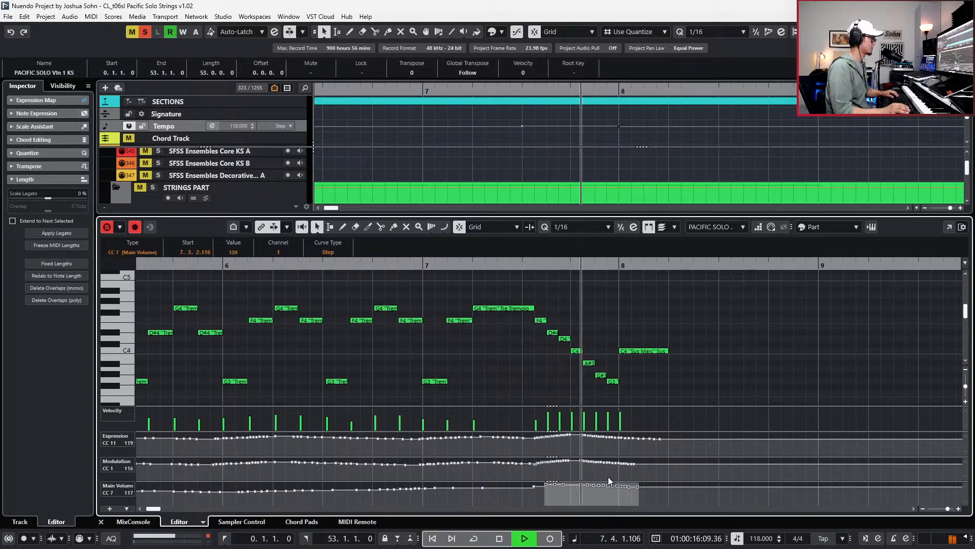
pyautogui.press('space')
# Delete the modulation points from the middle of the descending run onward and the expression points after the start of bar 8.
pyautogui.moveTo(580, 460); pyautogui.dragTo(633, 462)
pyautogui.press('Delete')
pyautogui.press('space')
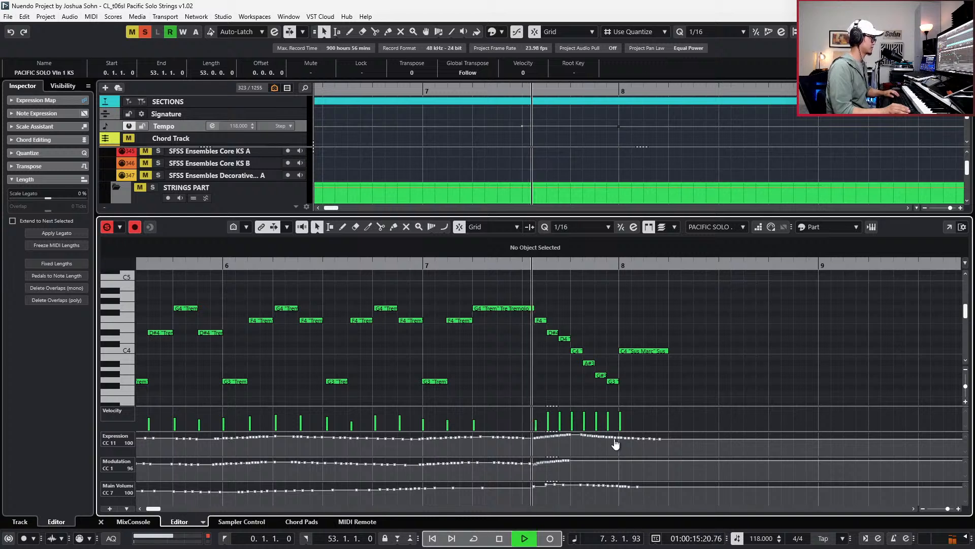
pyautogui.press('space')
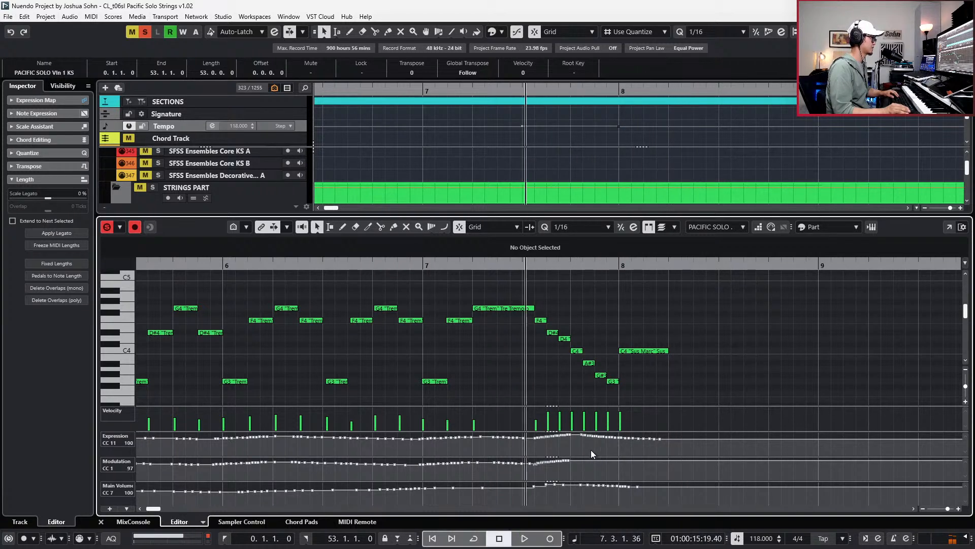
pyautogui.moveTo(619, 442); pyautogui.dragTo(670, 452)
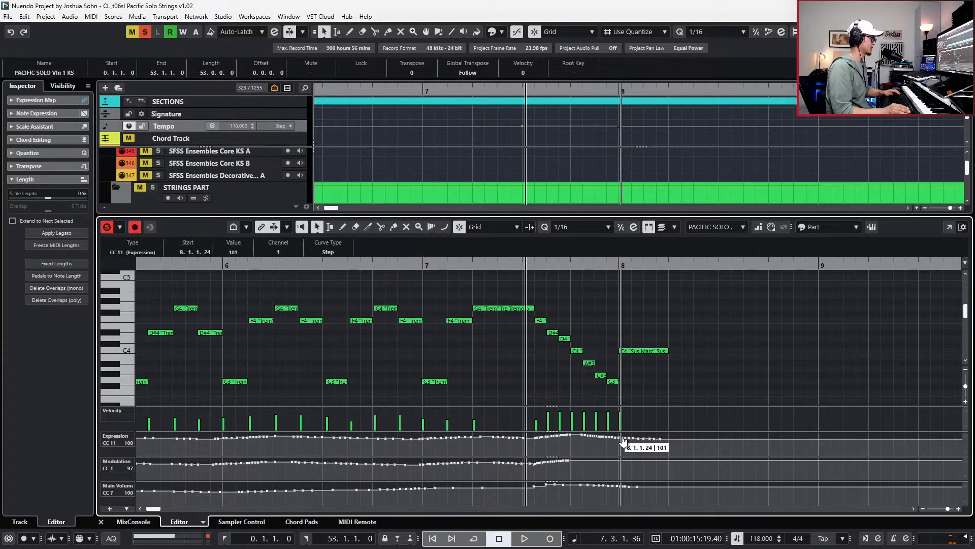
pyautogui.press('Delete')
# Lengthen the final C4 Sus Marc note at bar 8 to three beats.
pyautogui.press('Left')
pyautogui.hotkey('alt', 'Right')
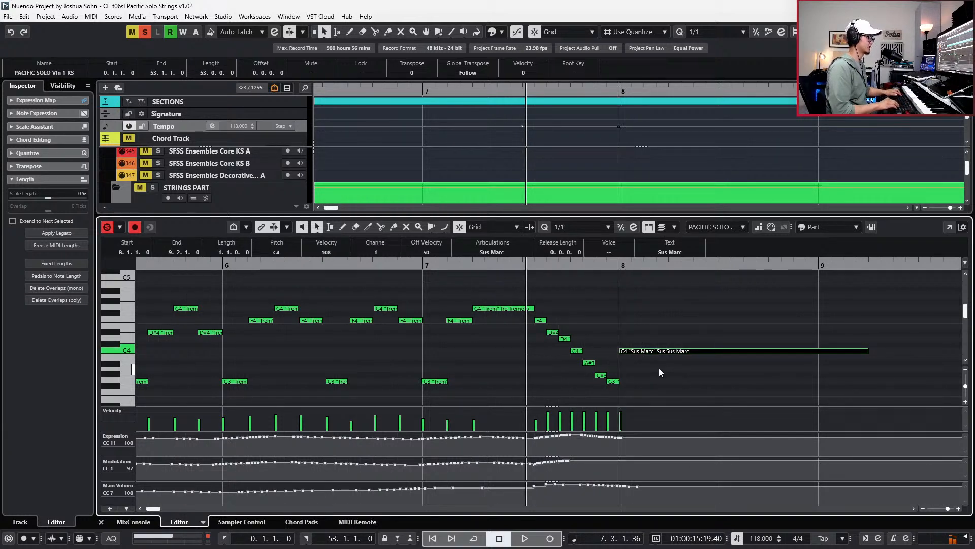
pyautogui.hotkey('alt', 'Left')
pyautogui.hotkey('alt', 'Left')
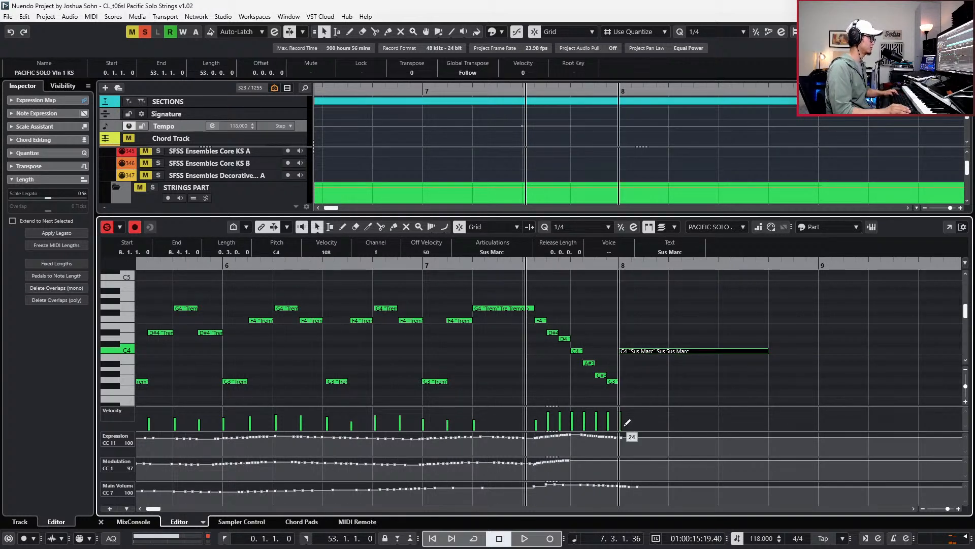
# Draw a rising expression curve to 127 over the first beat of bar 8 in the Vln 1 KS part and play it.
pyautogui.click(655, 430)
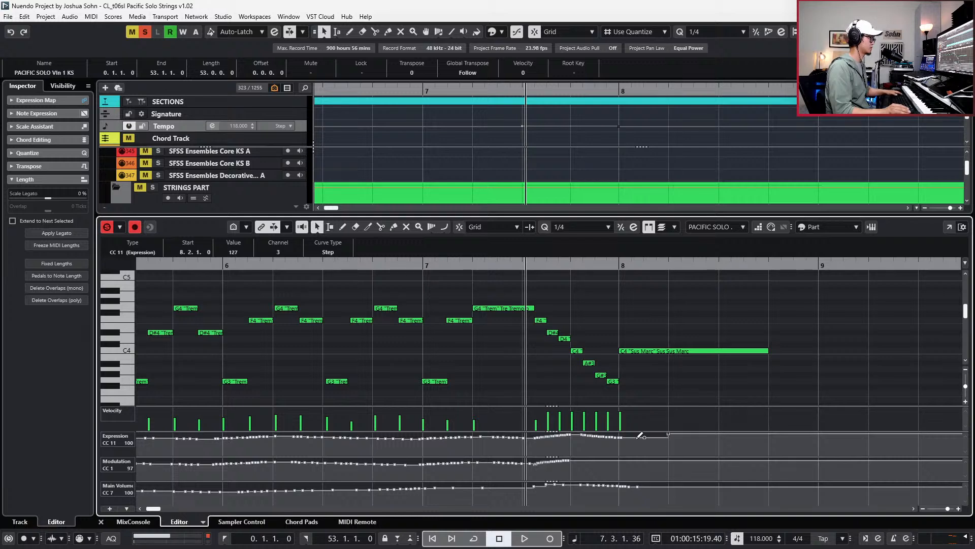
pyautogui.moveTo(630, 429); pyautogui.dragTo(674, 430)
pyautogui.press('space')
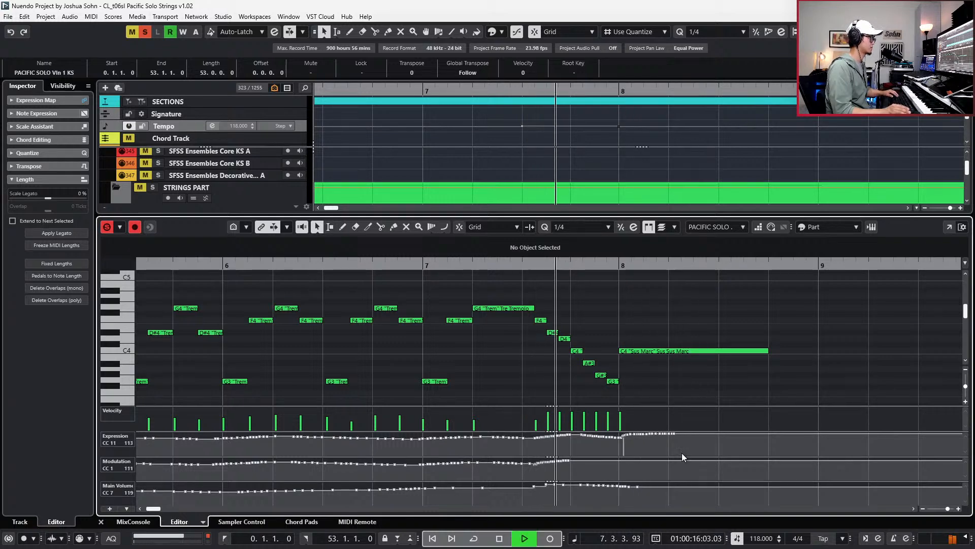
pyautogui.press('space')
# Shorten the final C4 Sus Marc violin note at bar 8 to two beats and play the ending.
pyautogui.click(711, 351)
pyautogui.hotkey('alt', 'Left')
pyautogui.hotkey('alt', 'space')
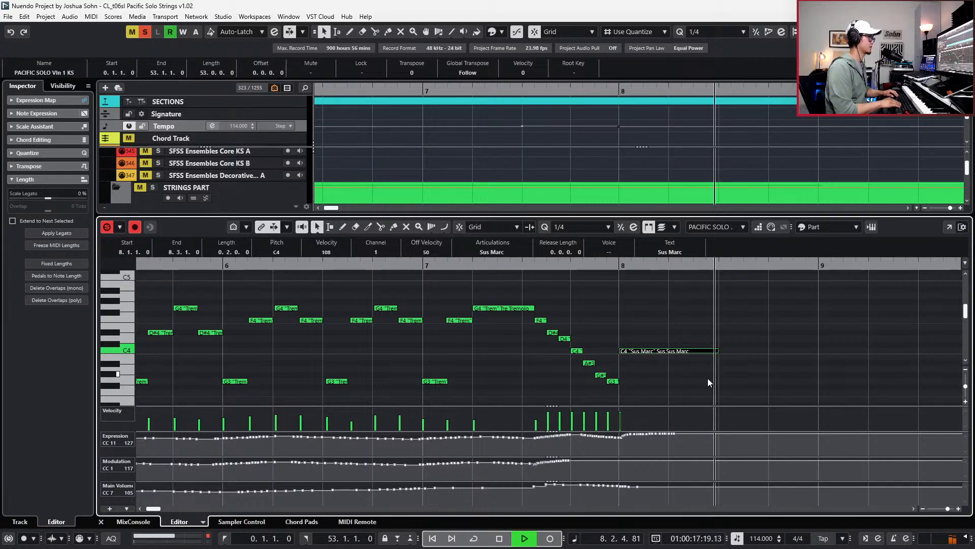
pyautogui.hotkey('ctrl', 'e')
pyautogui.press('space')
# Inspect the Cello KS part's ending, and select the descending run and final C4 in the Vln 1 KS part for copying.
pyautogui.click(686, 417)
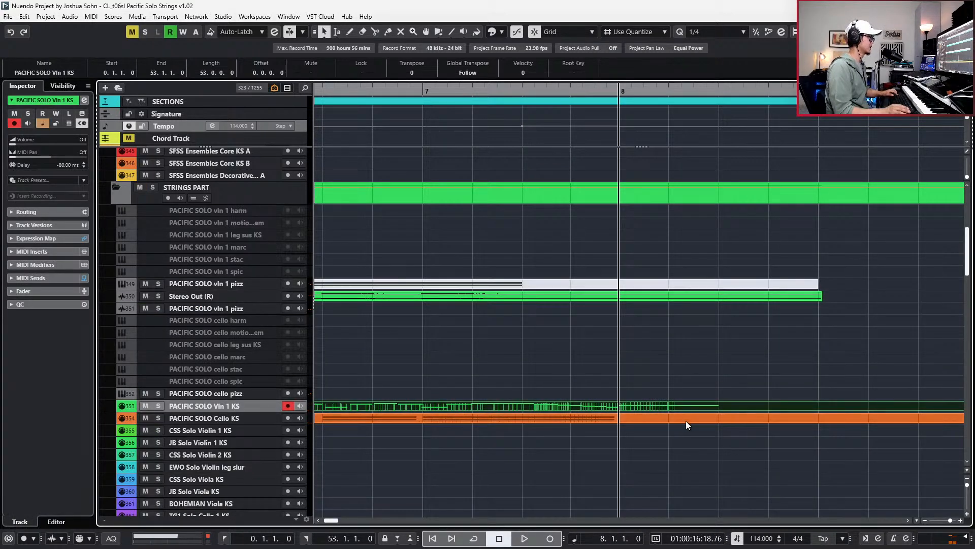
pyautogui.hotkey('ctrl', 'e')
pyautogui.press('g')
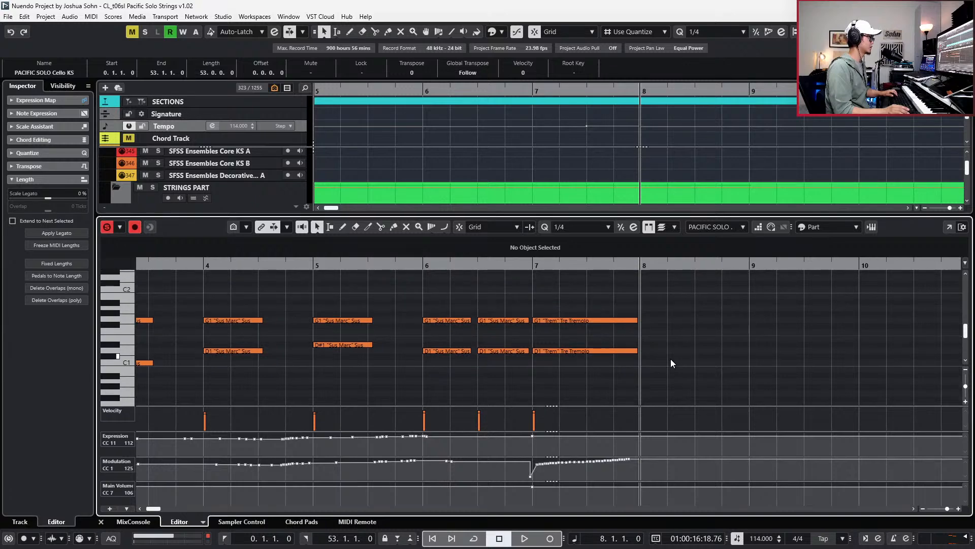
pyautogui.hotkey('ctrl', 'e')
pyautogui.click(605, 401)
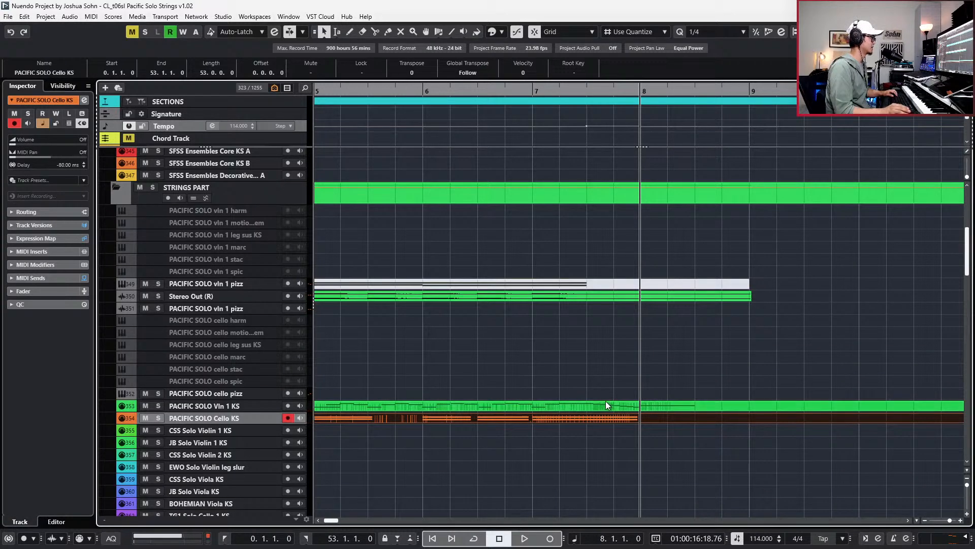
pyautogui.hotkey('ctrl', 'e')
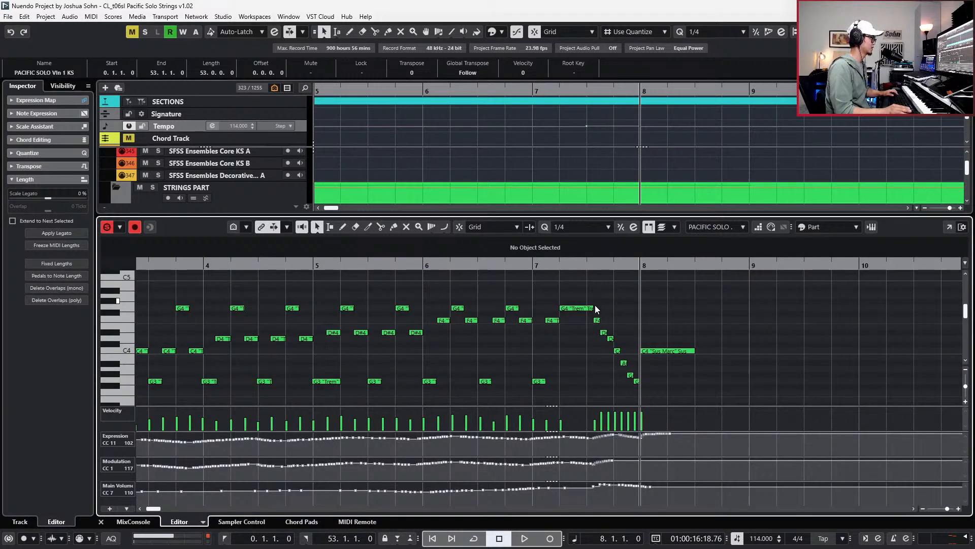
pyautogui.press('h')
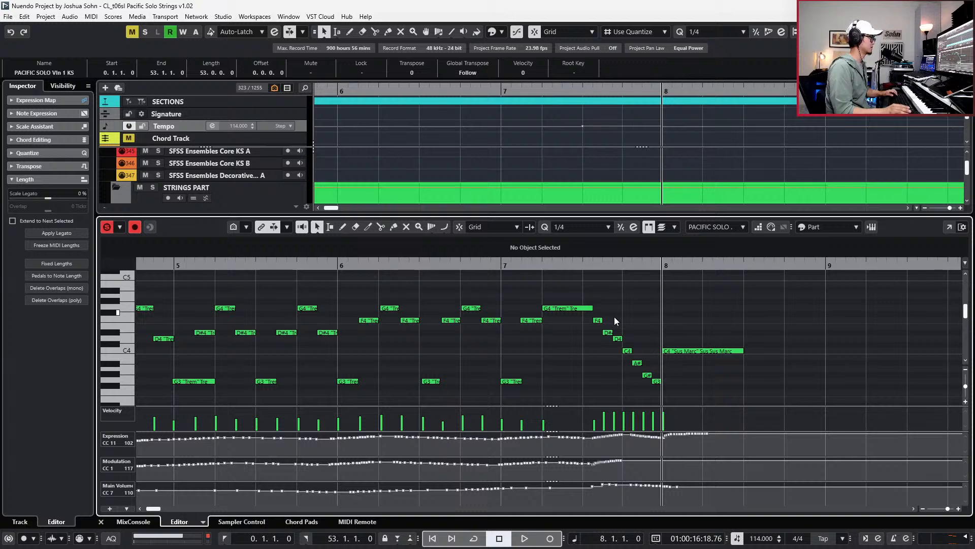
pyautogui.moveTo(600, 311); pyautogui.dragTo(682, 391)
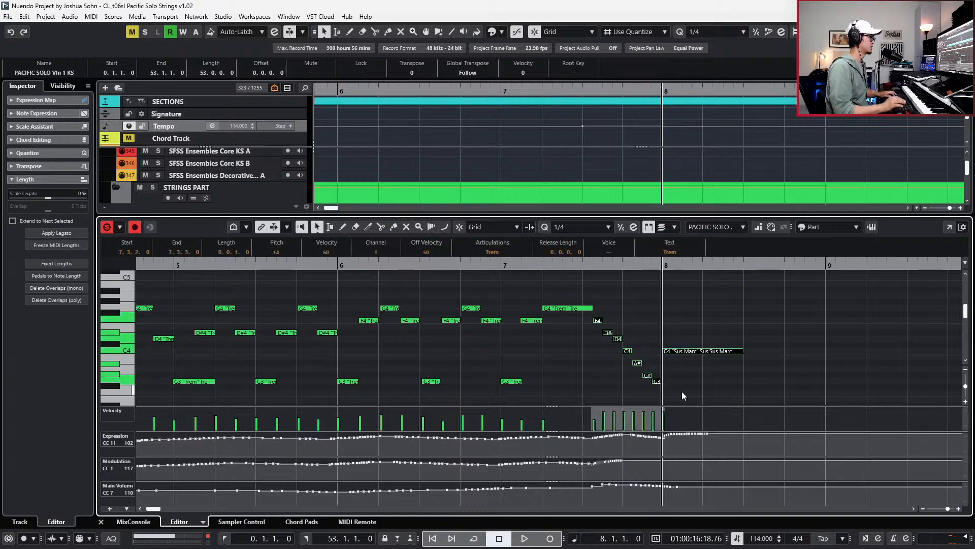
# Paste the copied run into the PACIFIC SOLO Cello KS part at 8.1.3 and transpose it down two octaves.
pyautogui.hotkey('ctrl', 'e')
pyautogui.click(695, 419)
pyautogui.hotkey('ctrl', 'e')
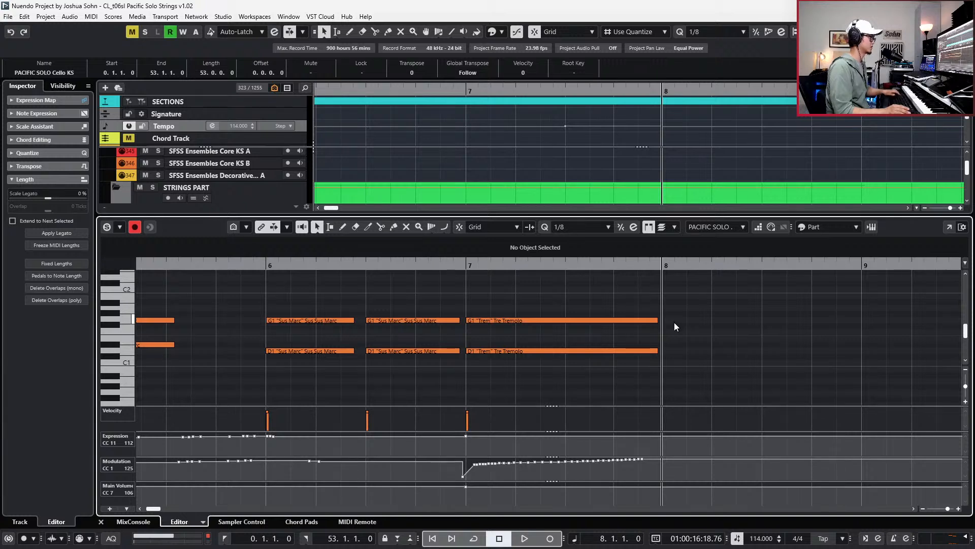
pyautogui.hscroll(3, 674, 322)
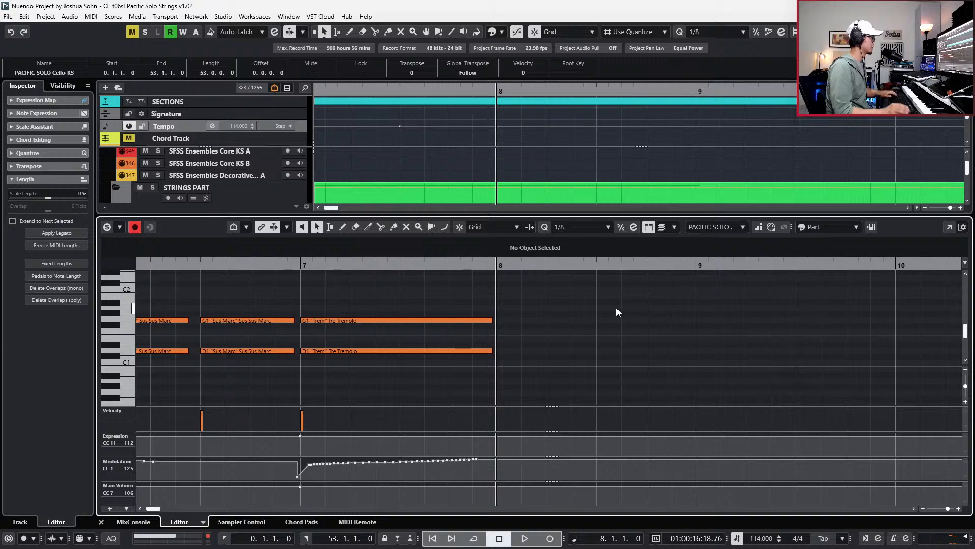
pyautogui.scroll(3, 609, 350)
pyautogui.hotkey('shift', 'Down')
pyautogui.hotkey('shift', 'Down')
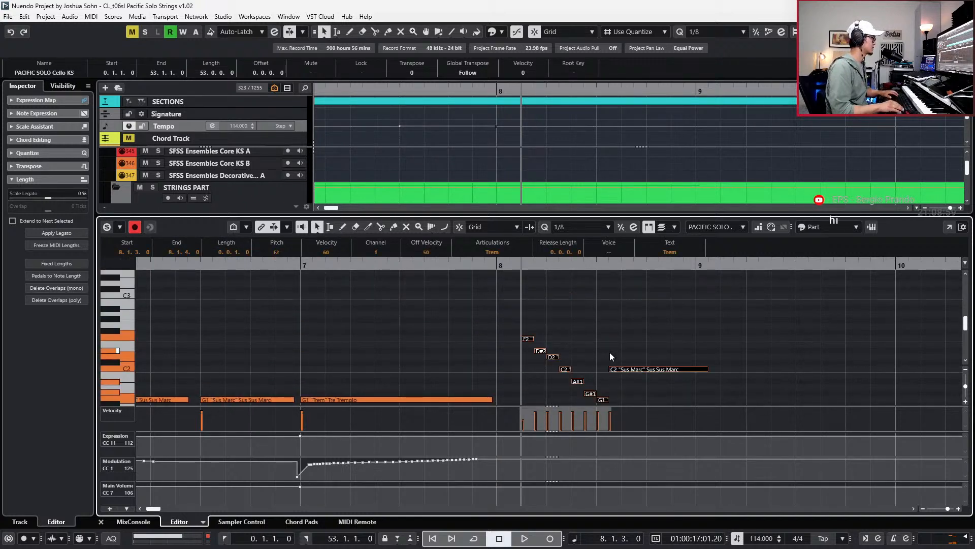
# Set the articulation of the pasted cello run to Sus Marc and play it back.
pyautogui.click(489, 252)
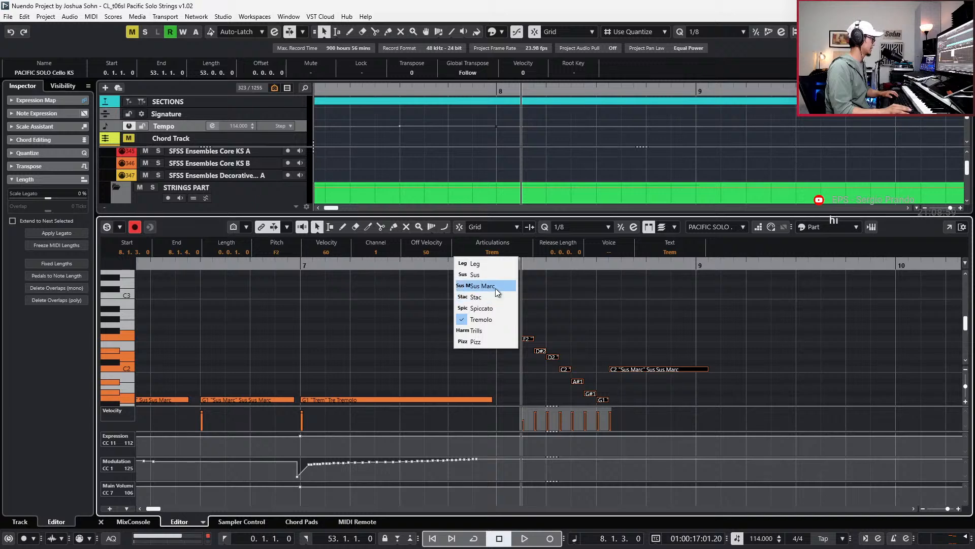
pyautogui.click(495, 288)
pyautogui.press('space')
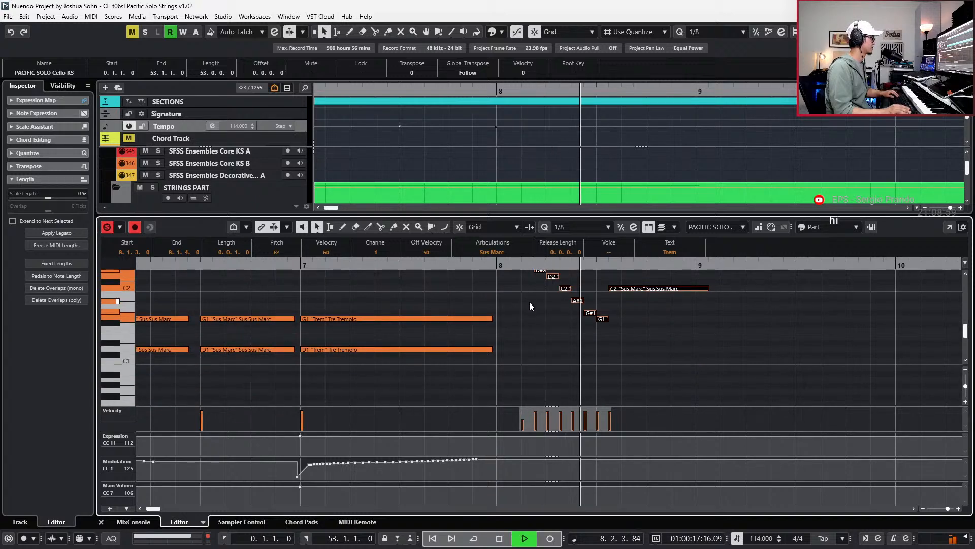
pyautogui.press('space')
pyautogui.scroll(2, 530, 302)
pyautogui.press('KP_0')
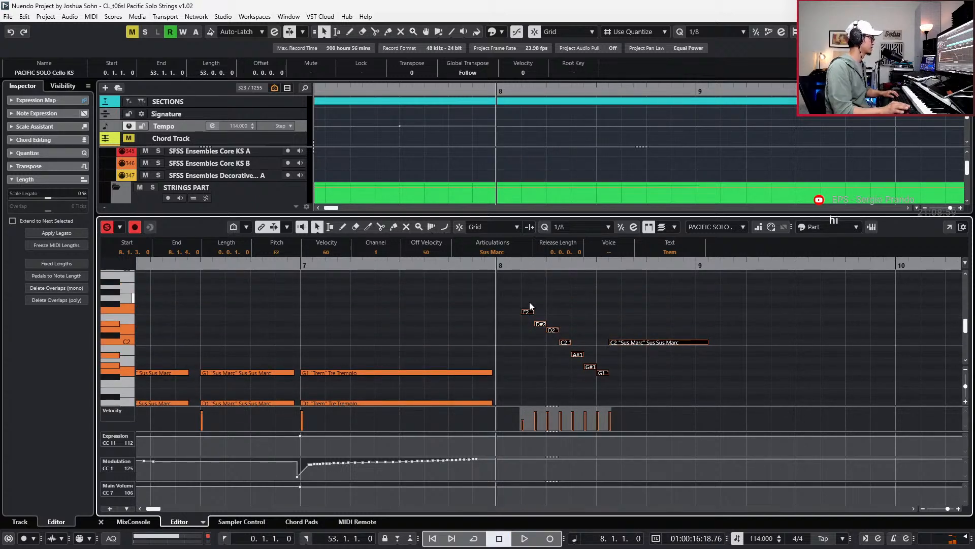
# Copy the G1 tremolo note to the start of bar 8 in the cello part and shorten it to two sixteenths.
pyautogui.press('g')
pyautogui.press('g')
pyautogui.press('b')
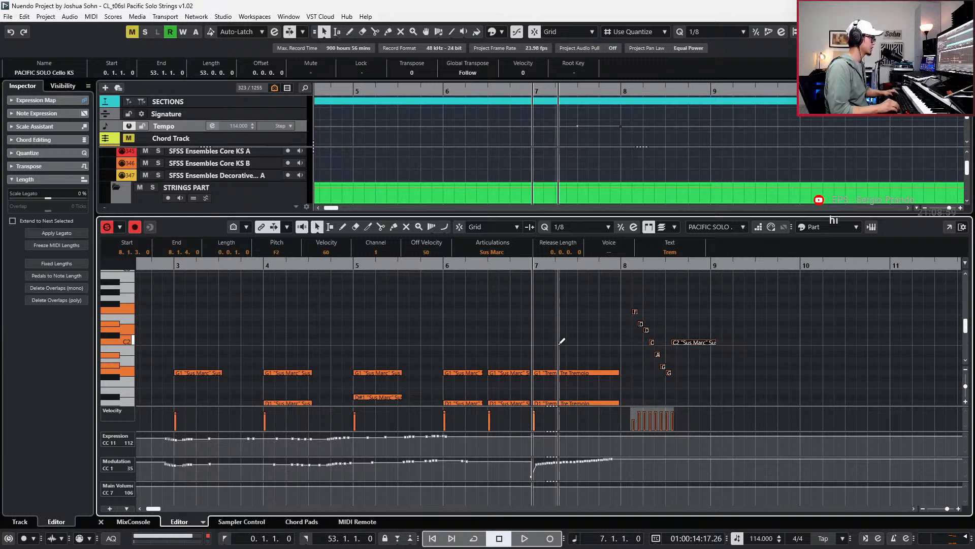
pyautogui.click(565, 366)
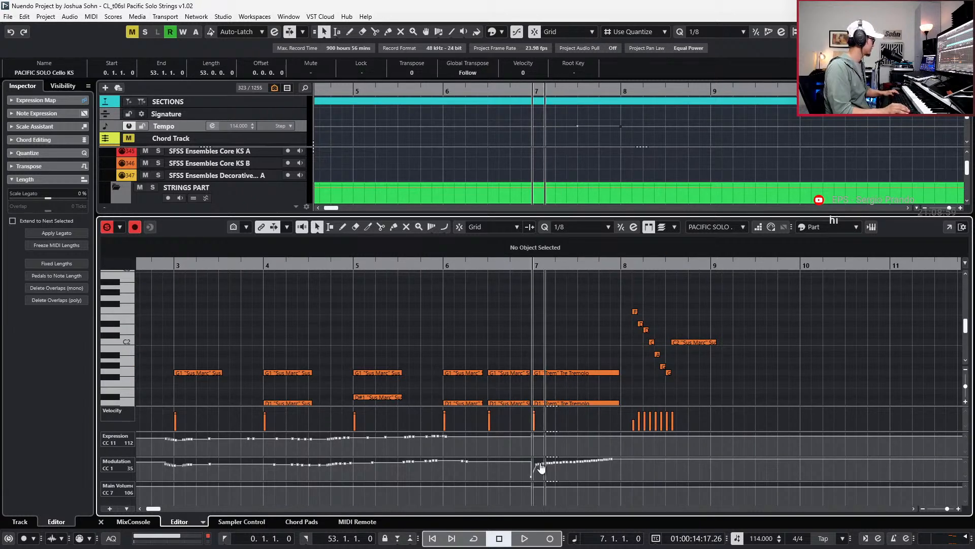
pyautogui.scroll(-2, 638, 358)
pyautogui.press('h')
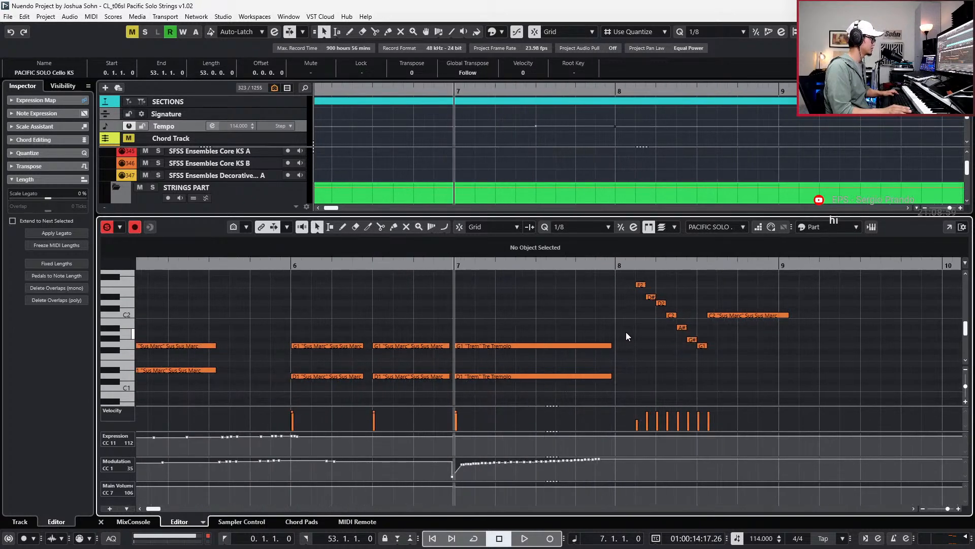
pyautogui.press('h')
pyautogui.click(587, 346)
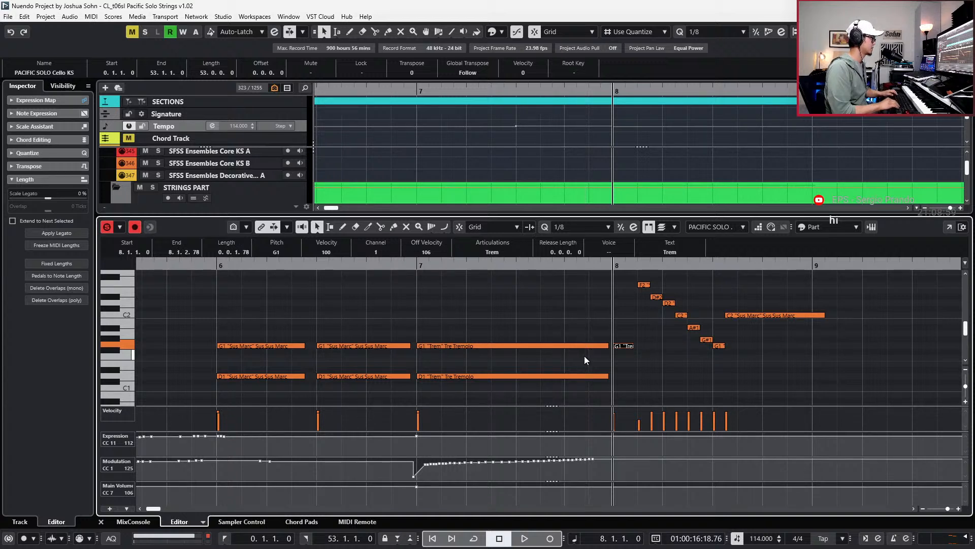
# Set the short G1 cello note at bar 8 to the Sus Marc articulation and play the transition from bar 7.
pyautogui.click(492, 252)
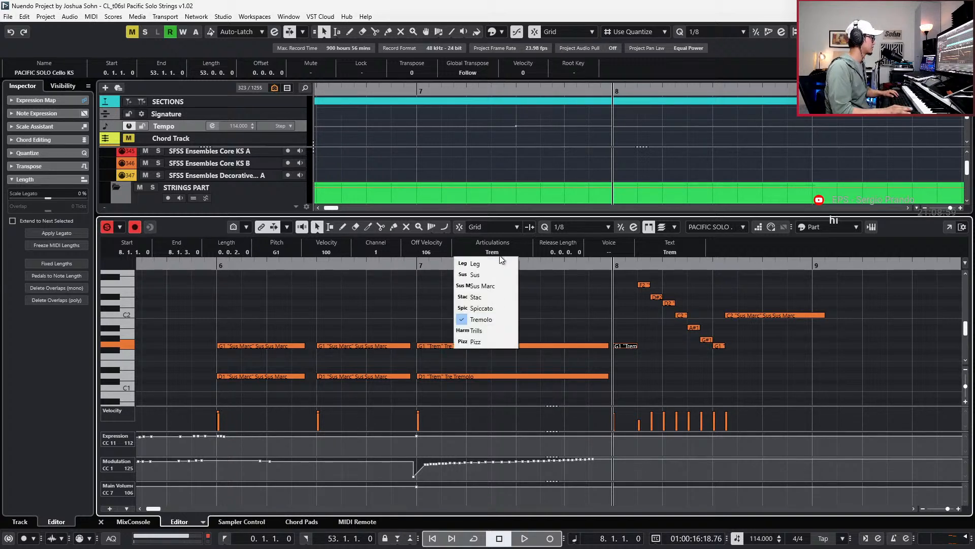
pyautogui.click(496, 290)
pyautogui.press('space')
pyautogui.press('space')
pyautogui.press('space')
pyautogui.press('space')
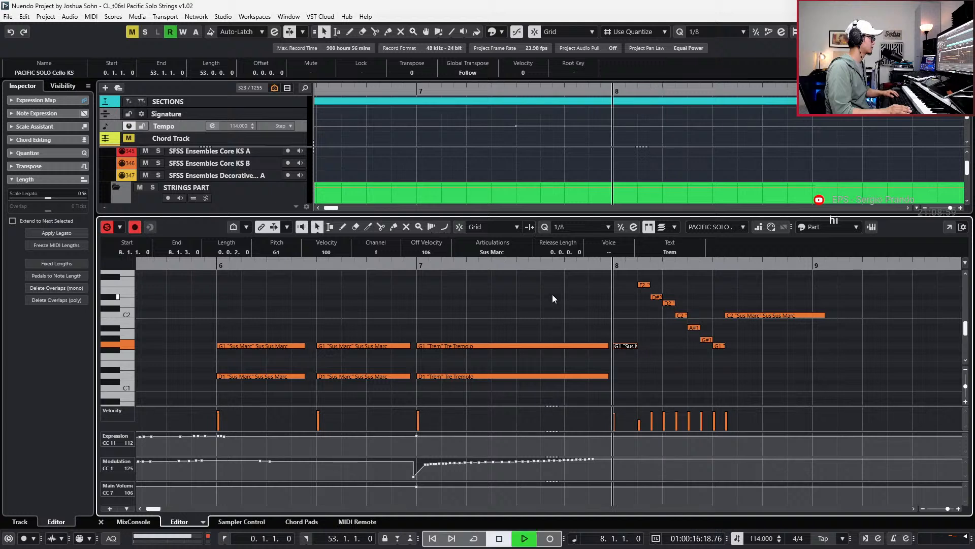
pyautogui.press('space')
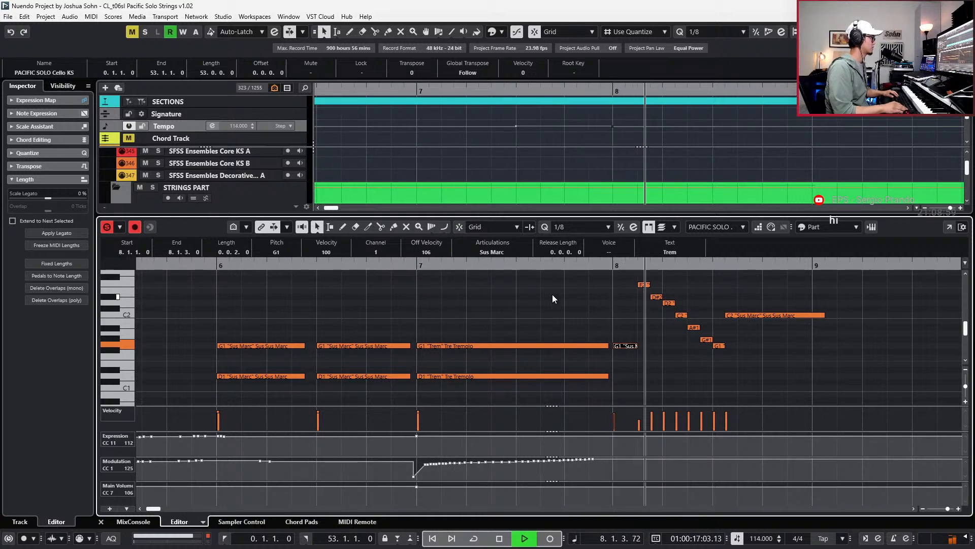
pyautogui.press('space')
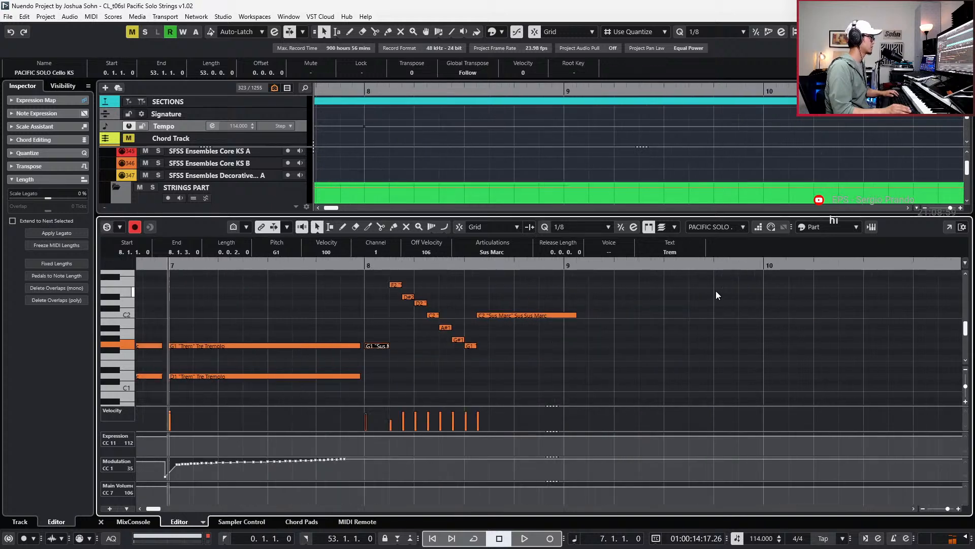
# Lower the long final Sus Marc note of the cello run to F1.
pyautogui.press('s')
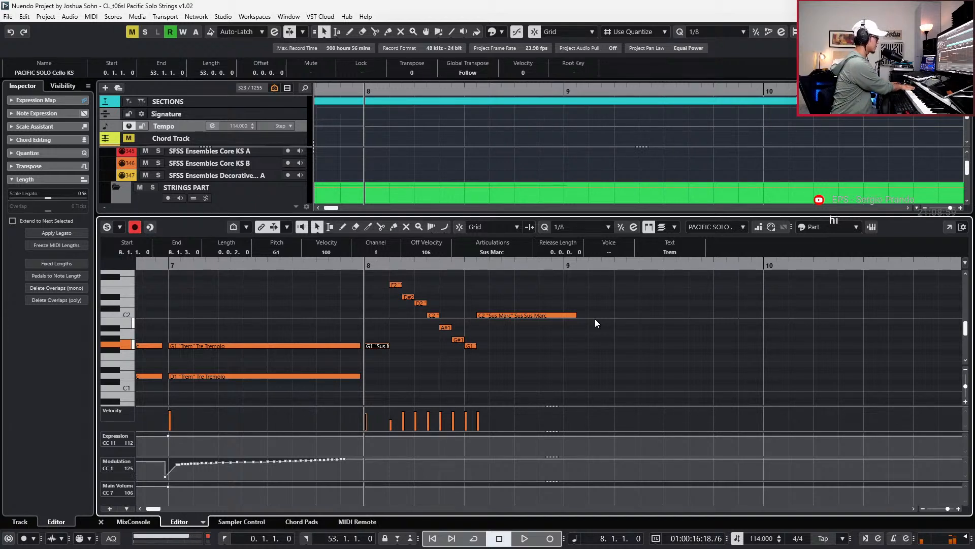
pyautogui.moveTo(584, 283); pyautogui.dragTo(560, 339)
pyautogui.press('Down')
pyautogui.press('Down')
pyautogui.press('Down')
pyautogui.press('Down')
pyautogui.press('Down')
pyautogui.press('Down')
pyautogui.press('Down')
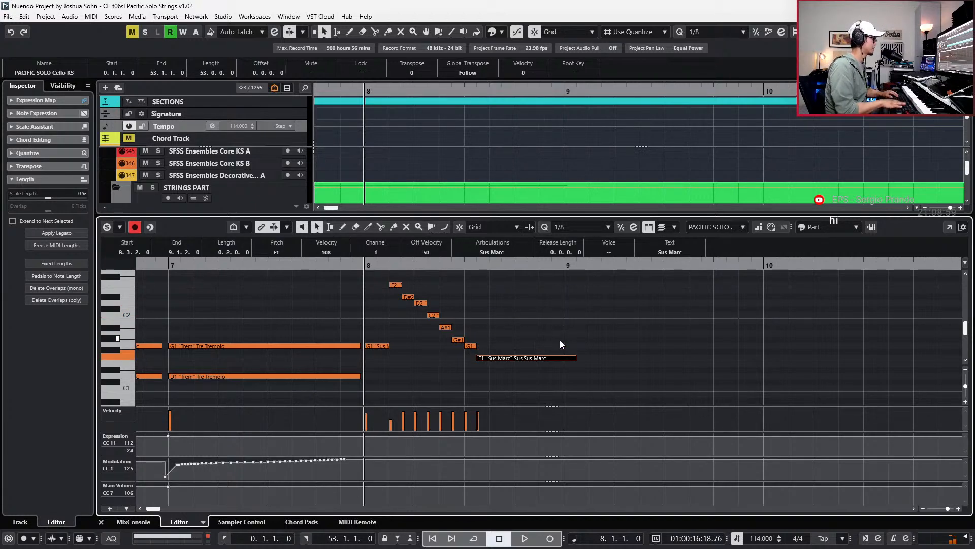
# Play back the ending, and with the Vln 1 KS and Cello KS parts open together, shorten the final F1 to end at bar 9.
pyautogui.hotkey('ctrl', 'e')
pyautogui.press('space')
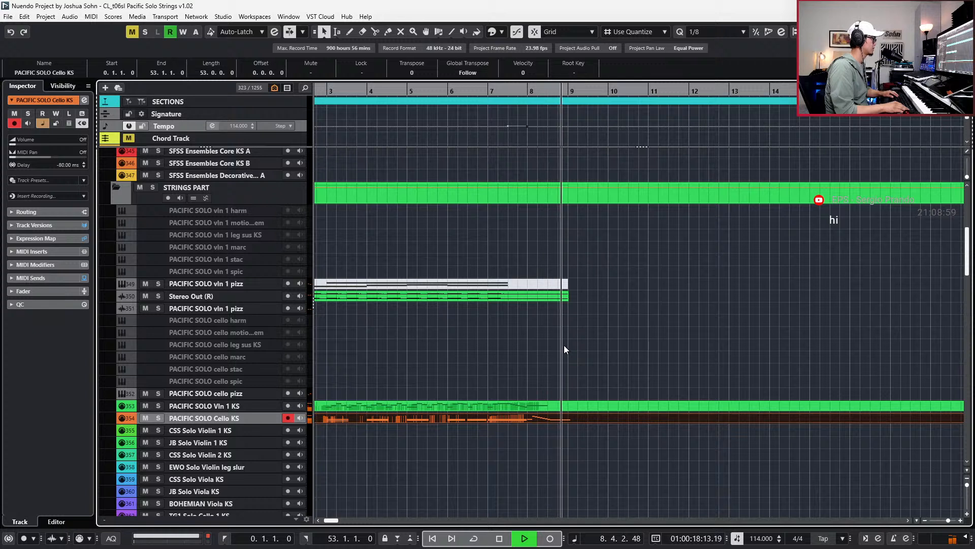
pyautogui.press('space')
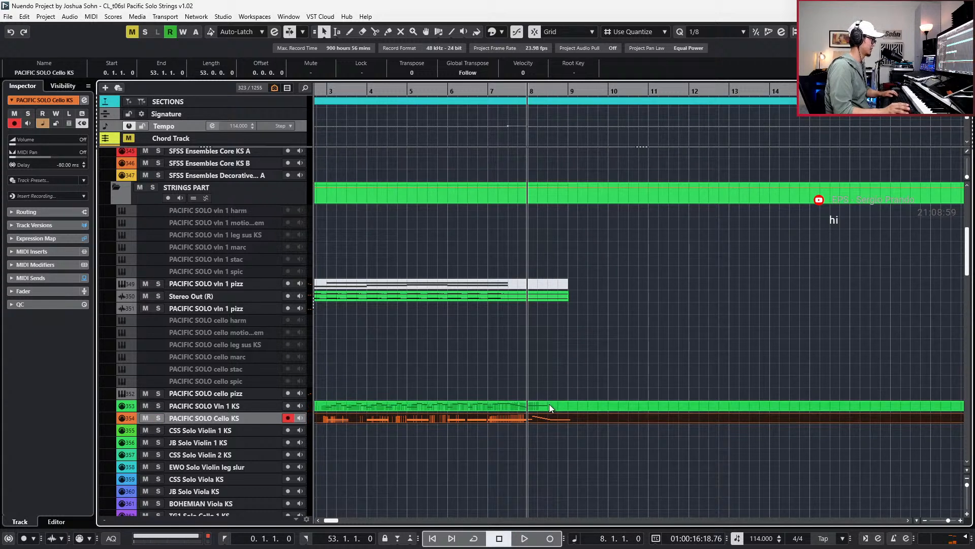
pyautogui.moveTo(548, 387); pyautogui.dragTo(549, 414)
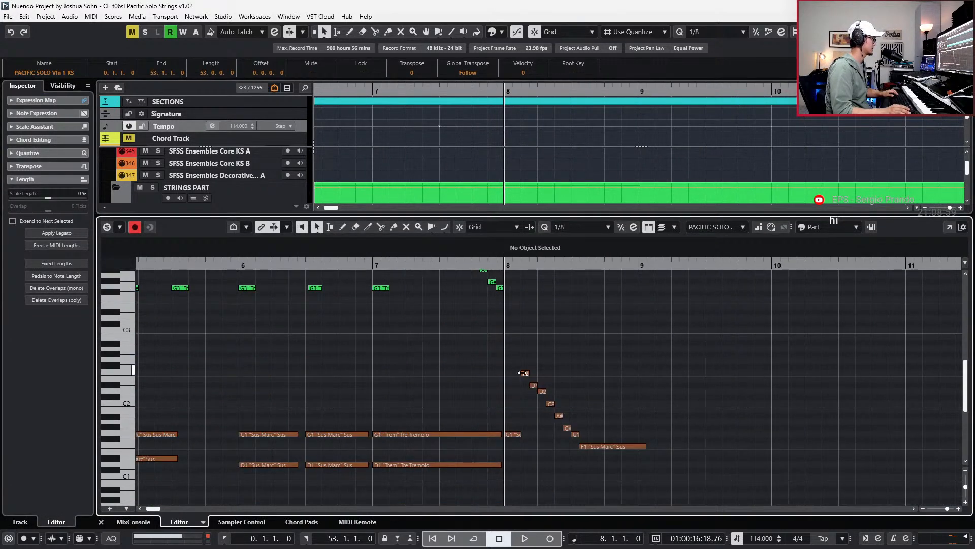
pyautogui.click(608, 447)
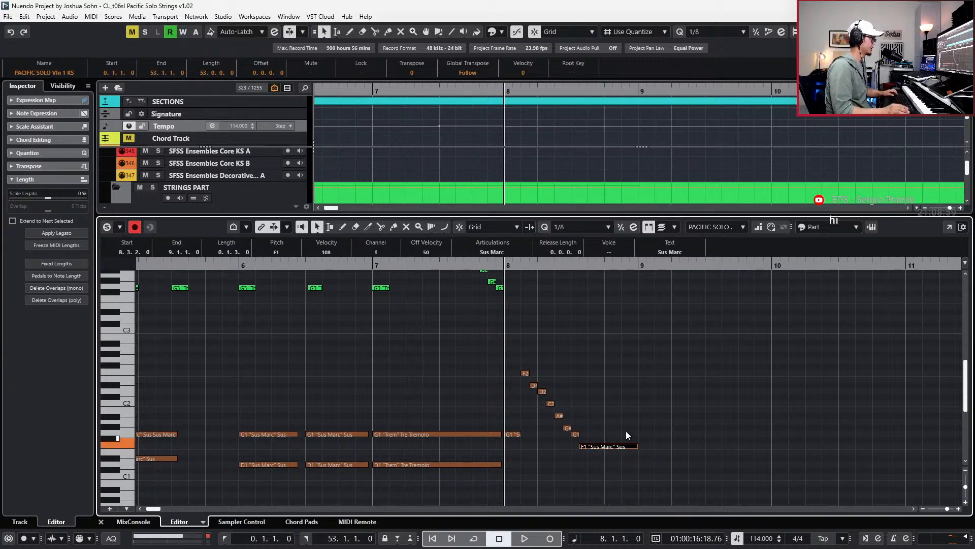
# Set the grid to 1/16 and paste a copy of the violin's descending run and C4 note at 8.4.2.
pyautogui.scroll(5, 626, 435)
pyautogui.moveTo(455, 359); pyautogui.dragTo(543, 445)
pyautogui.press('space')
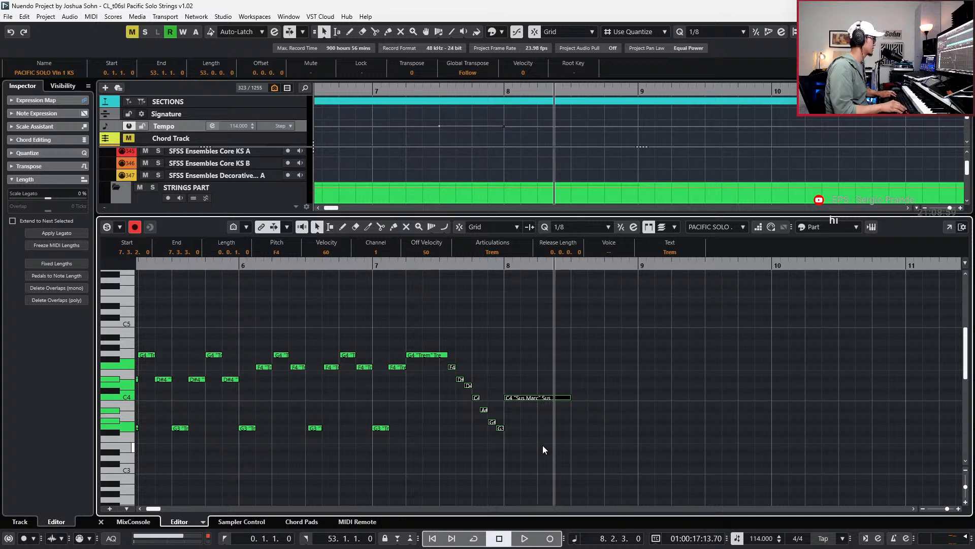
pyautogui.press('2')
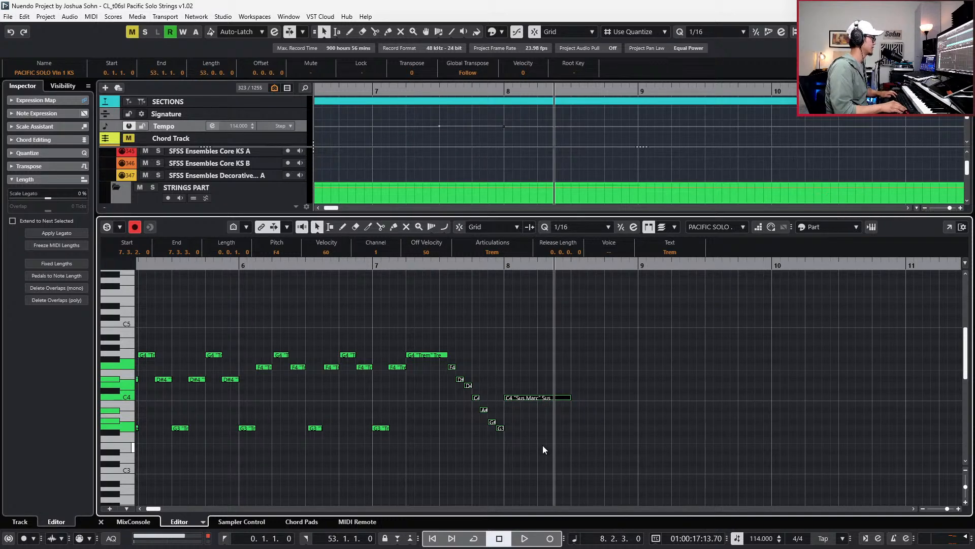
pyautogui.scroll(-6, 560, 428)
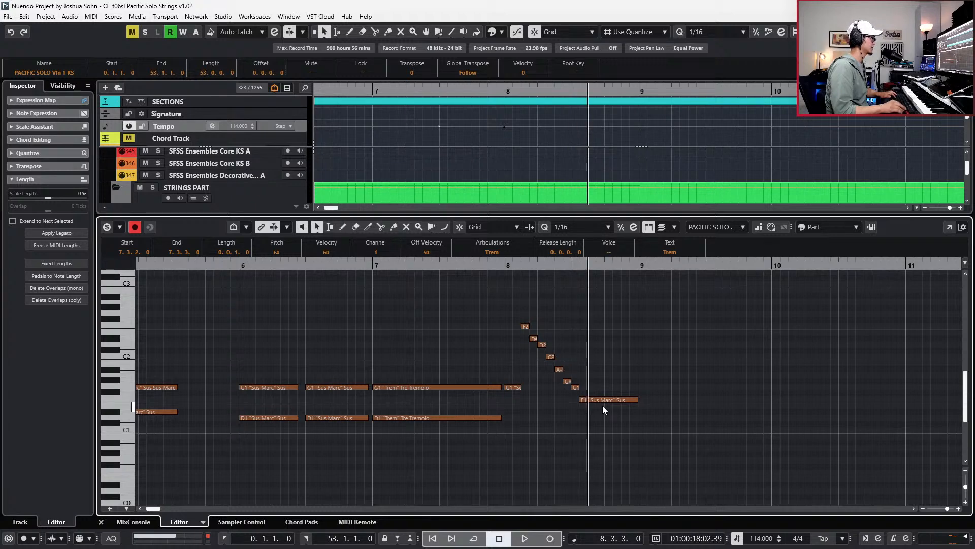
pyautogui.scroll(5, 647, 429)
pyautogui.scroll(-2, 648, 431)
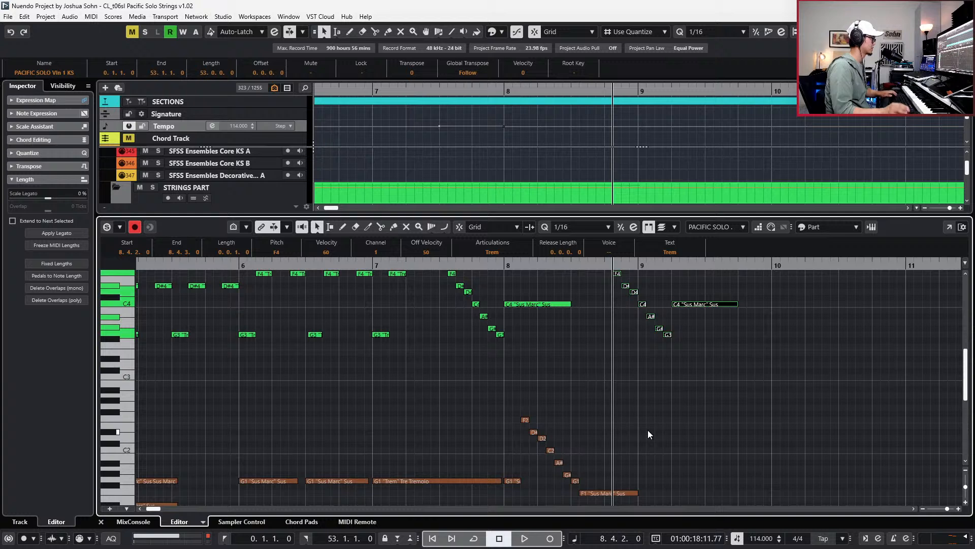
# Reposition the copied violin run to start at 8.3.2 so that its long C4 lands on bar 9.
pyautogui.press('Delete')
pyautogui.hotkey('ctrl', 'z')
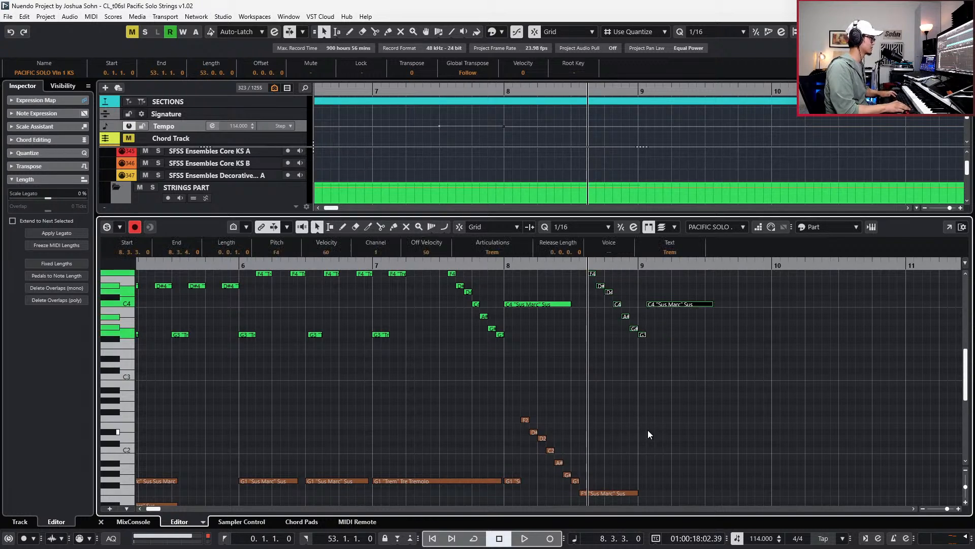
pyautogui.press('Delete')
pyautogui.hotkey('ctrl', 'z')
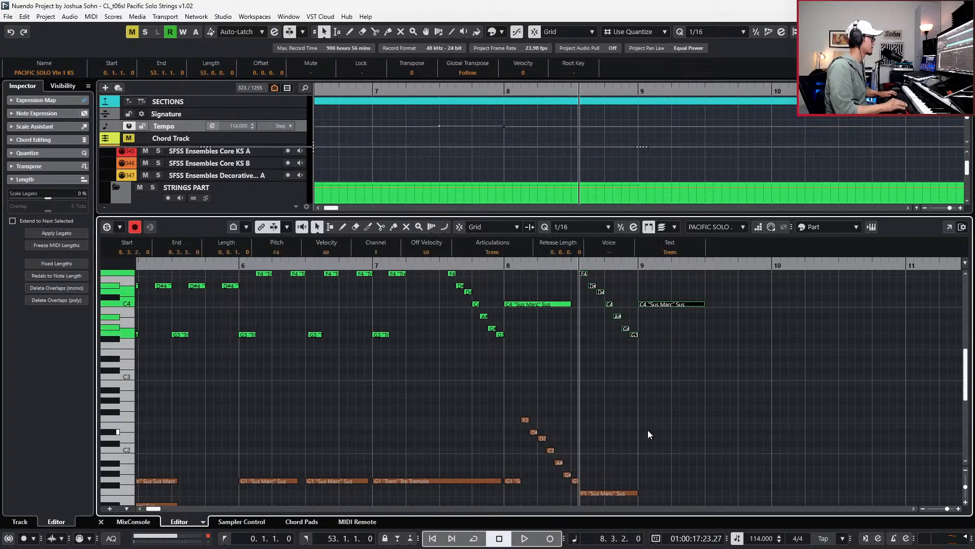
# Shift the cello's descending run and its final F1 one sixteenth earlier to start at 8.1.2, and play back the ending from bar 7.
pyautogui.scroll(-2, 648, 430)
pyautogui.scroll(1, 551, 398)
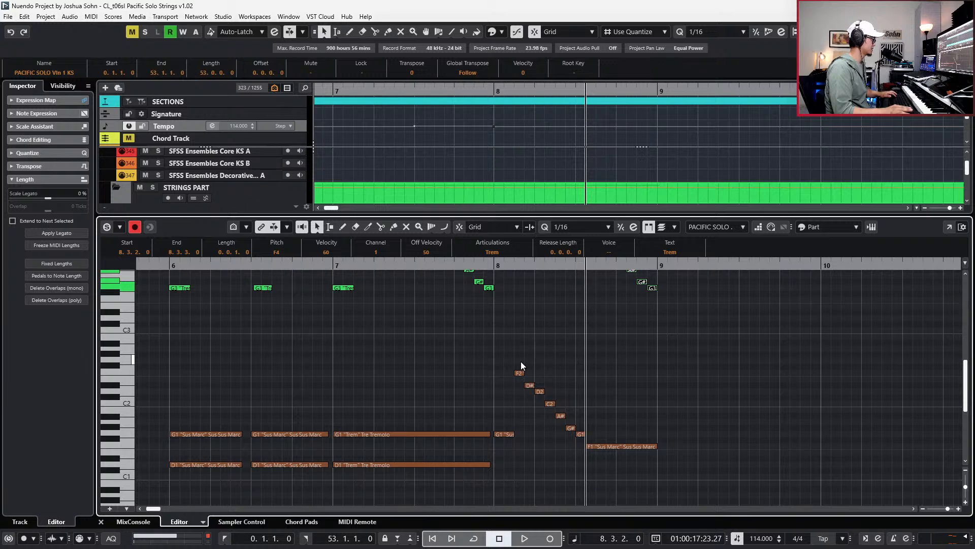
pyautogui.moveTo(520, 362); pyautogui.dragTo(622, 451)
pyautogui.hotkey('ctrl', 'Left')
pyautogui.hotkey('shift', 'b')
pyautogui.hotkey('shift', 'b')
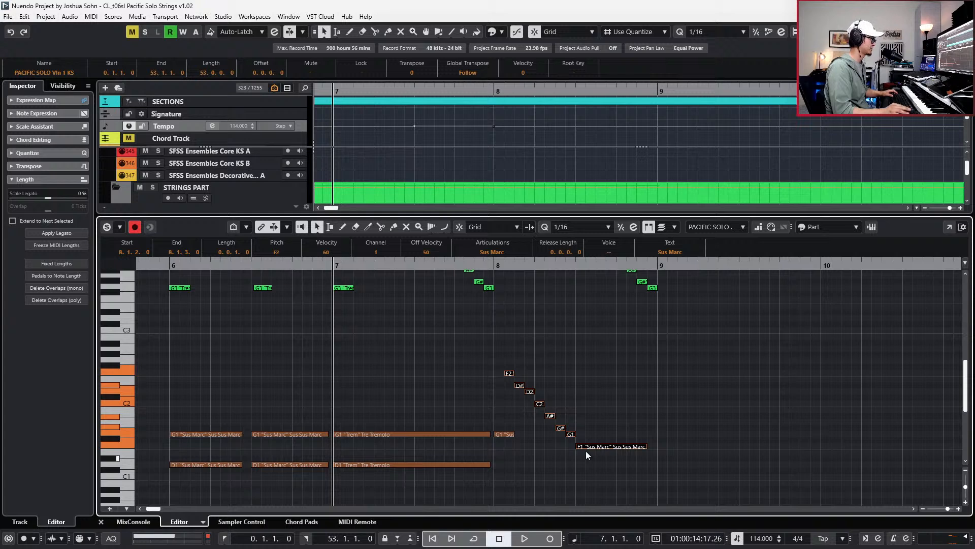
pyautogui.scroll(2, 552, 434)
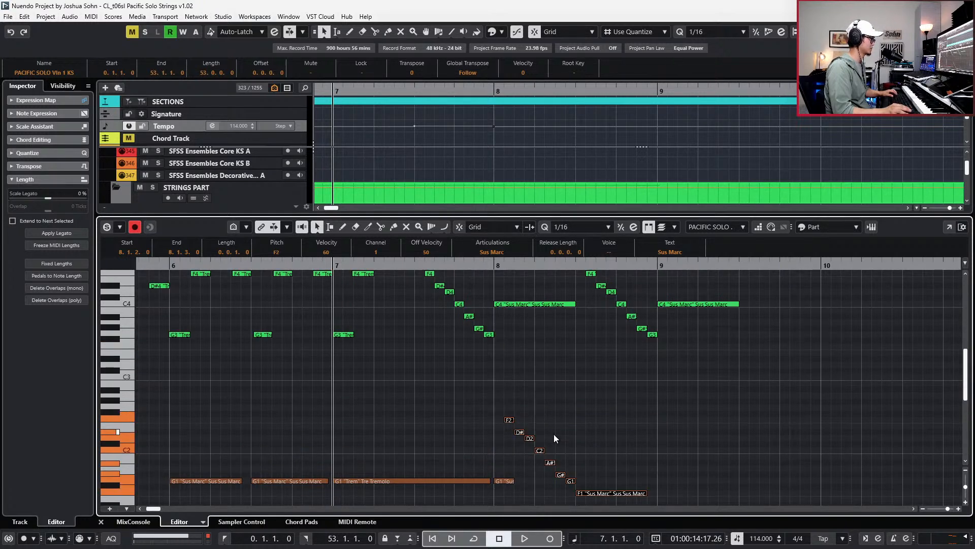
pyautogui.press('space')
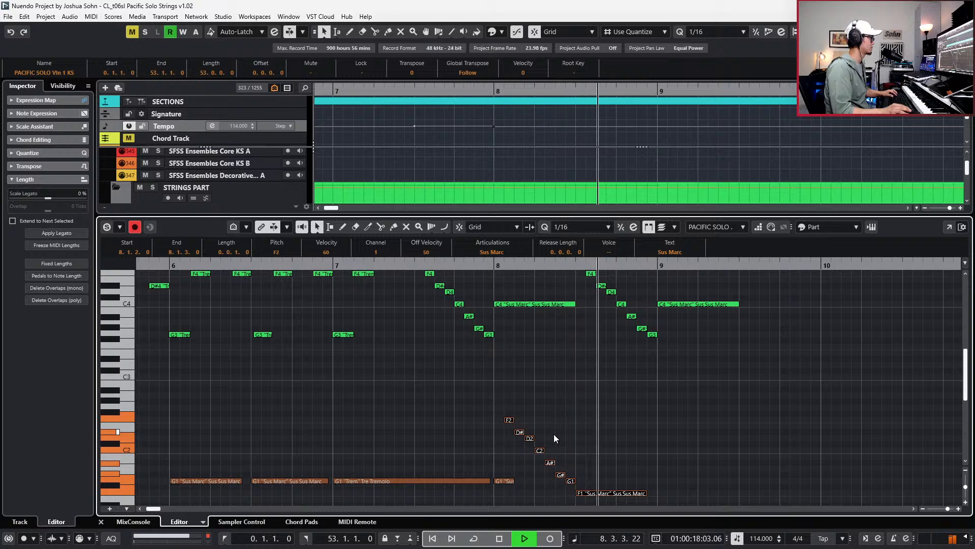
pyautogui.press('space')
# Examine the velocity, expression, modulation and main volume lanes under the violin's ending.
pyautogui.scroll(2, 572, 442)
pyautogui.hotkey('ctrl', 'shift', 'c')
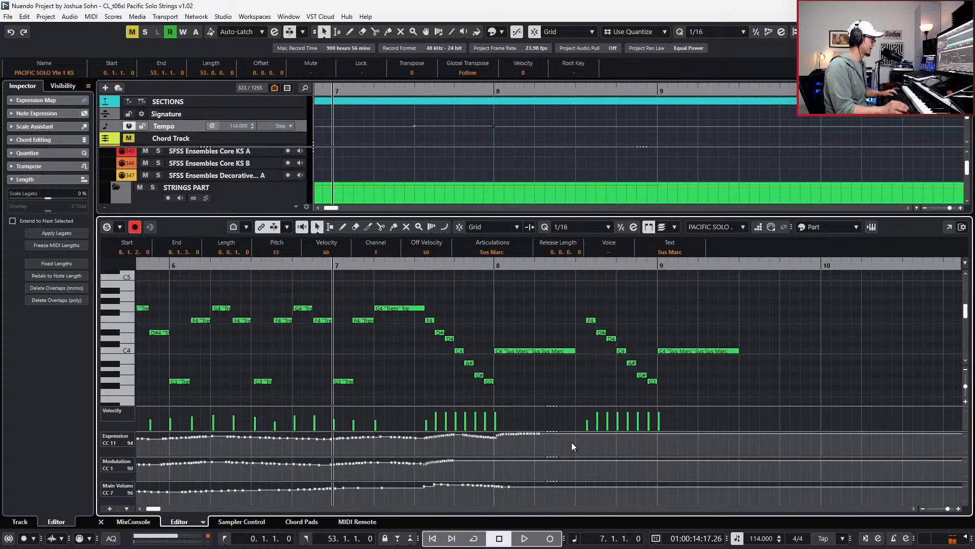
pyautogui.click(555, 460)
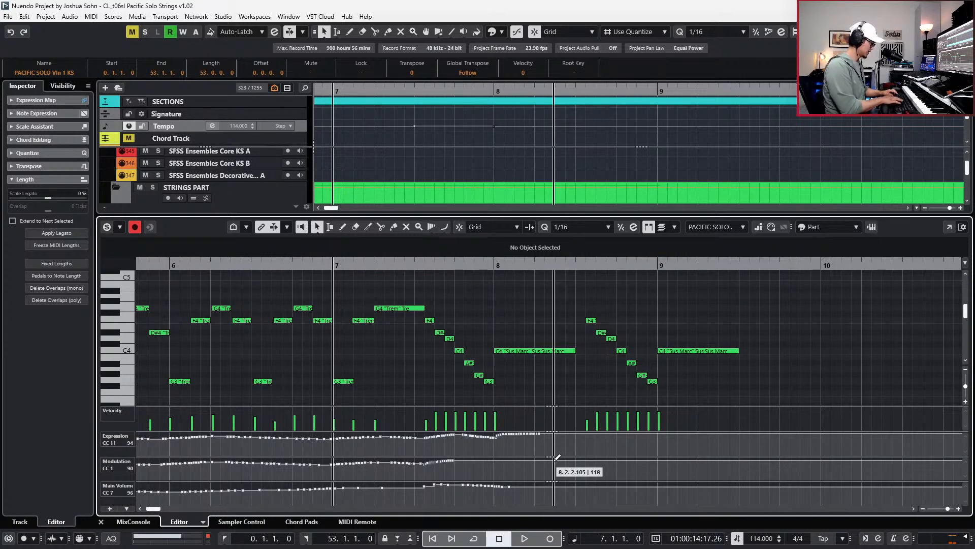
pyautogui.hotkey('ctrl', 'e')
pyautogui.hotkey('ctrl', 'e')
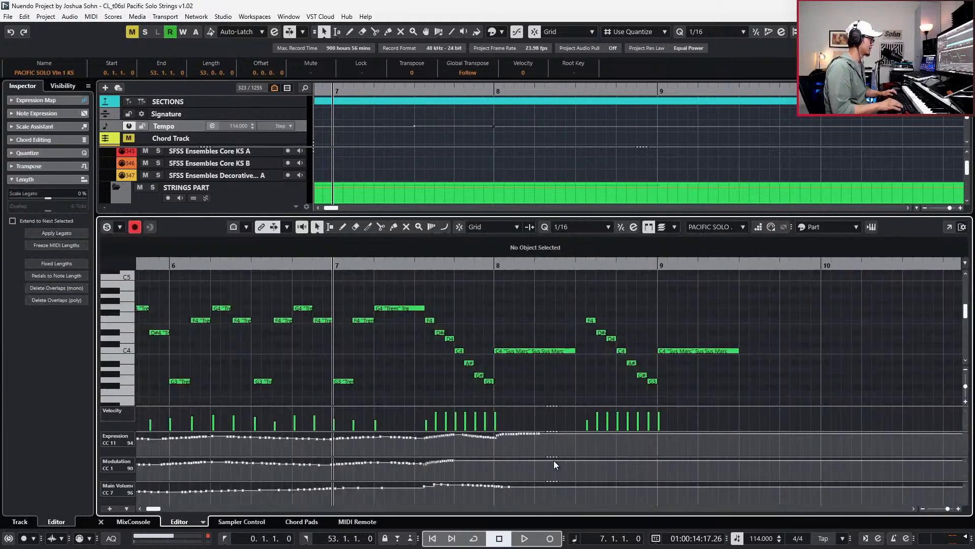
pyautogui.hotkey('ctrl', 'shift', 'c')
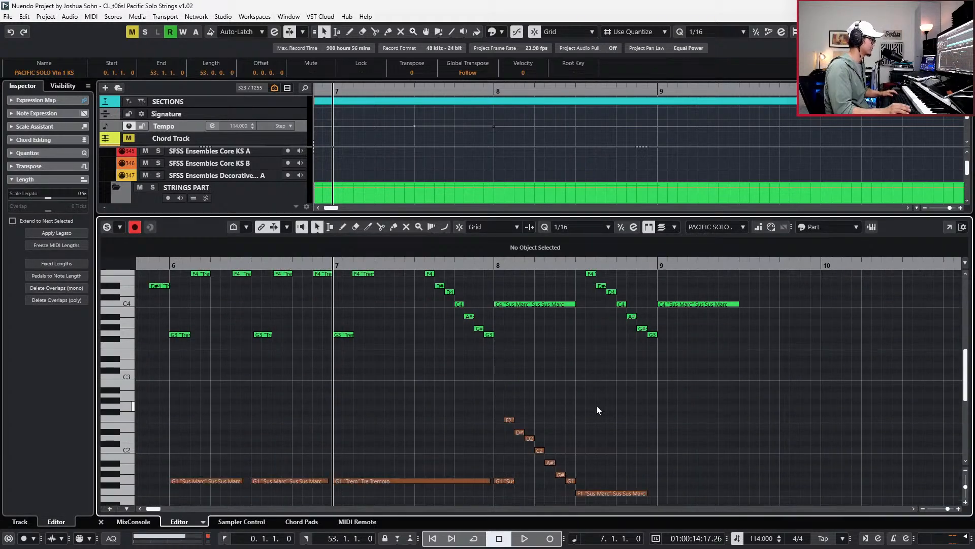
pyautogui.scroll(-4, 599, 383)
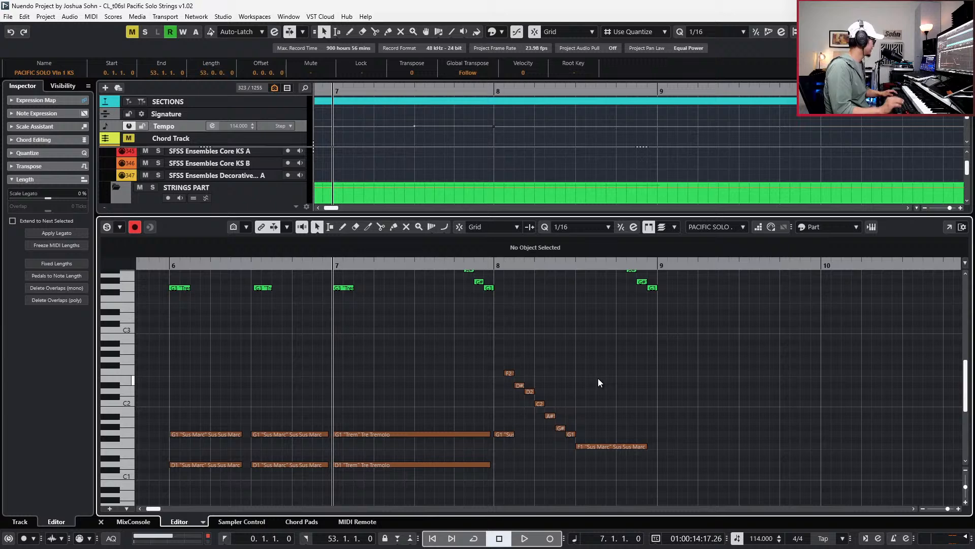
# Set the equalizer pre-gain of the violin's Vln 1 Solo output channel to 9.0 dB.
pyautogui.hotkey('ctrl', 'e')
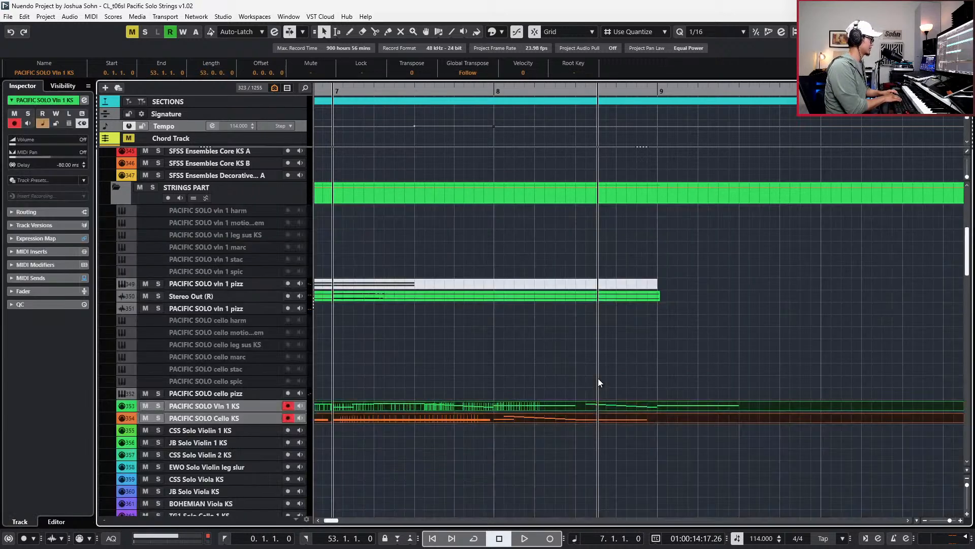
pyautogui.press('e')
pyautogui.click(389, 408)
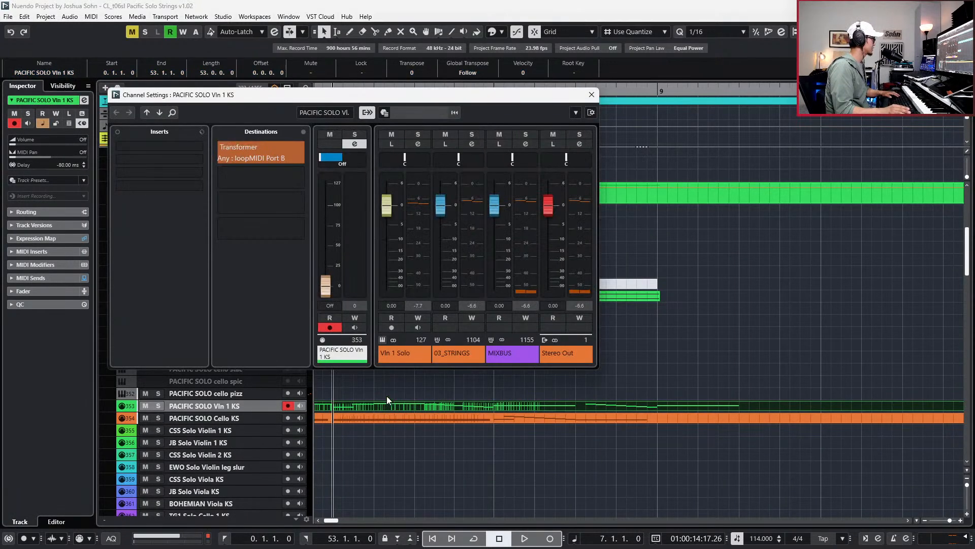
pyautogui.click(393, 355)
pyautogui.click(249, 337)
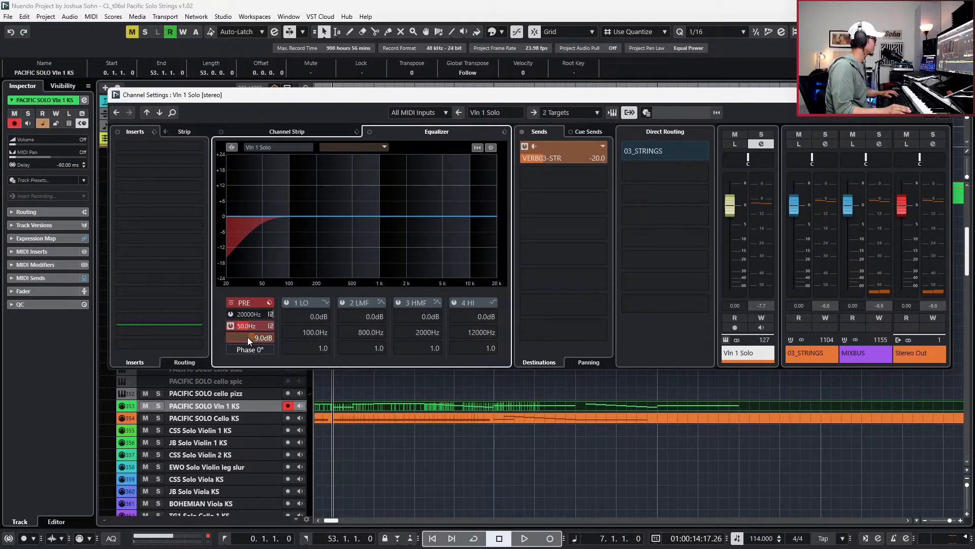
pyautogui.press('Escape')
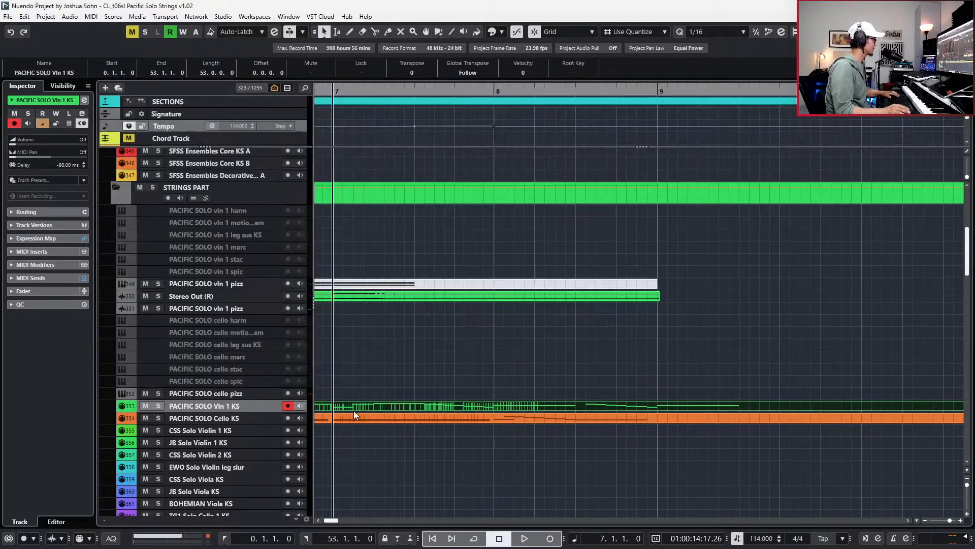
# Lower the violin's Expression curve just after bar 8, delete its trailing points under the held C4, and play back the ending.
pyautogui.doubleClick(465, 405)
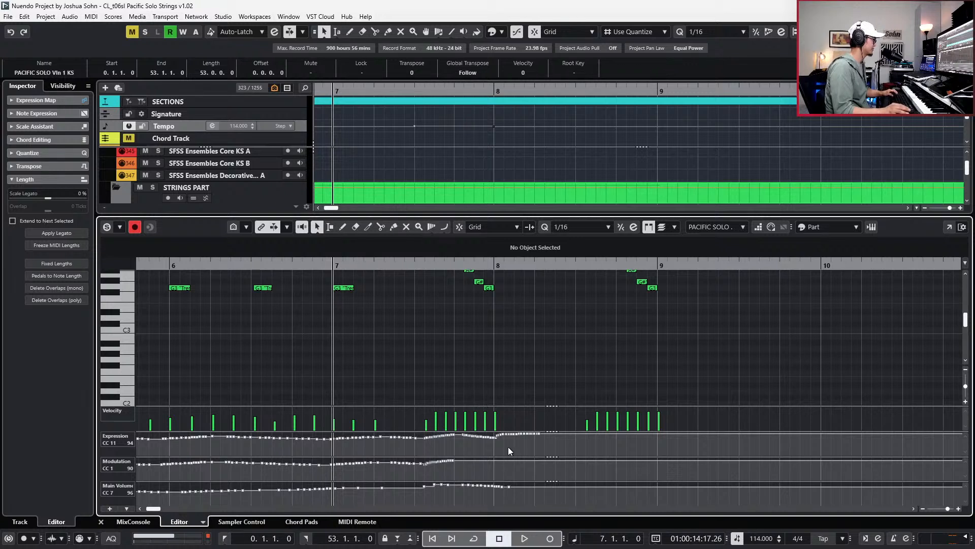
pyautogui.moveTo(512, 434)
pyautogui.mouseDown()
pyautogui.moveTo(490, 435)
pyautogui.moveTo(515, 437)
pyautogui.mouseUp()
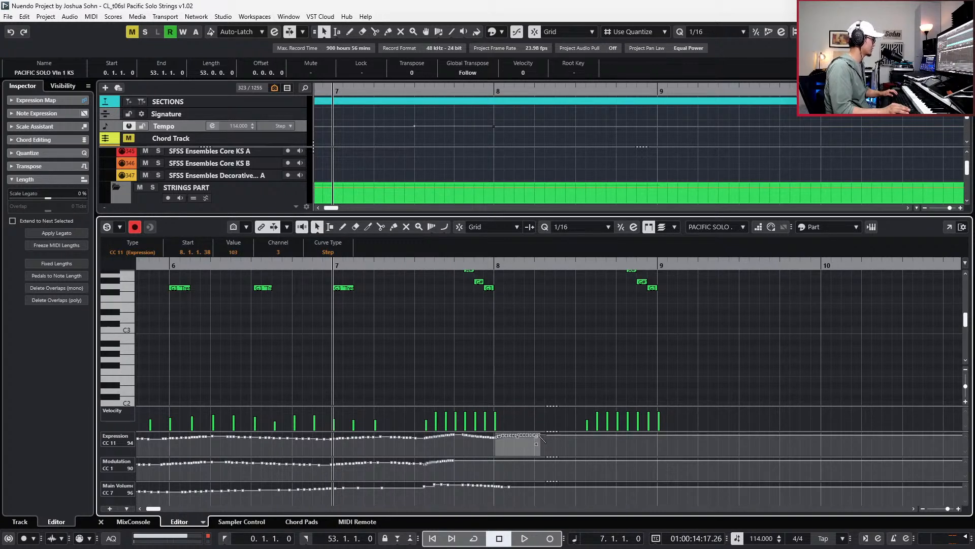
pyautogui.press('Delete')
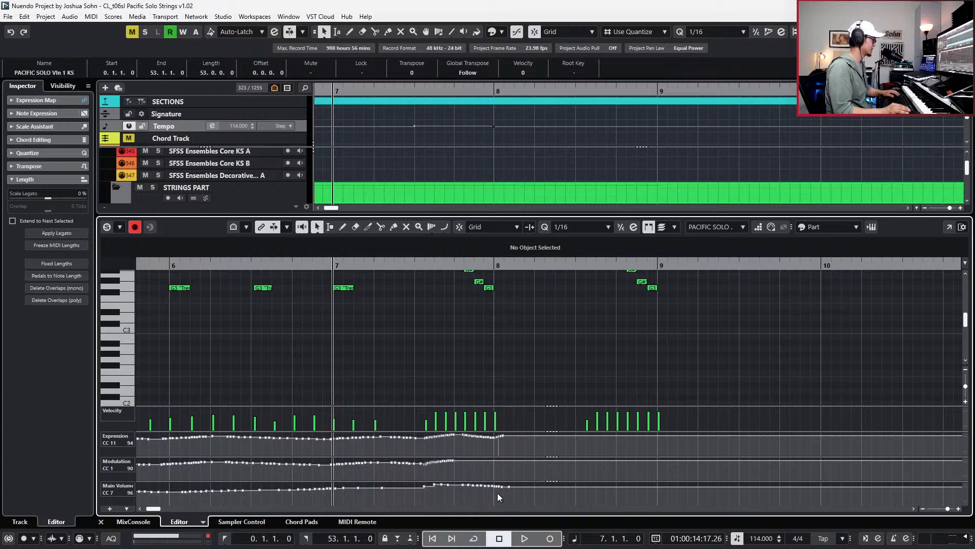
pyautogui.press('space')
pyautogui.moveTo(462, 505); pyautogui.dragTo(511, 484)
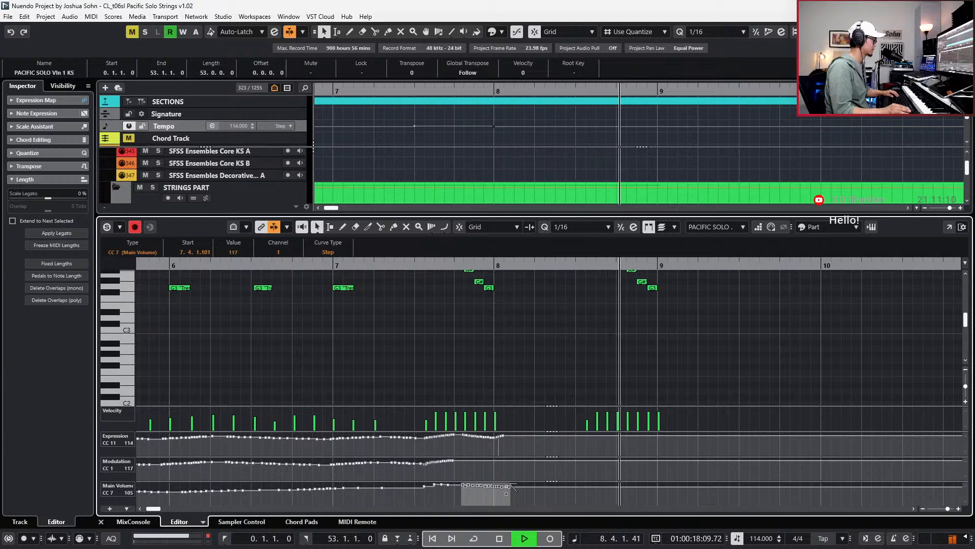
pyautogui.press('space')
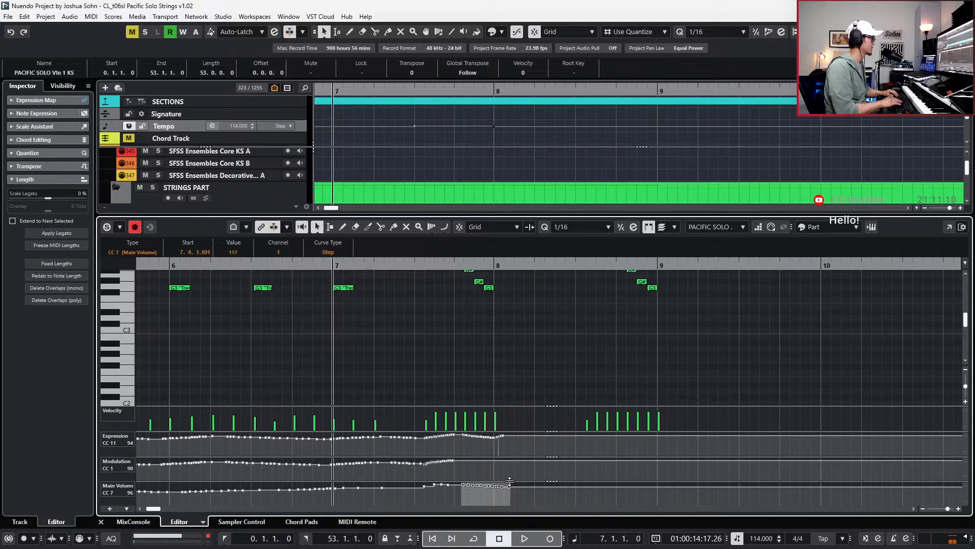
pyautogui.click(507, 442)
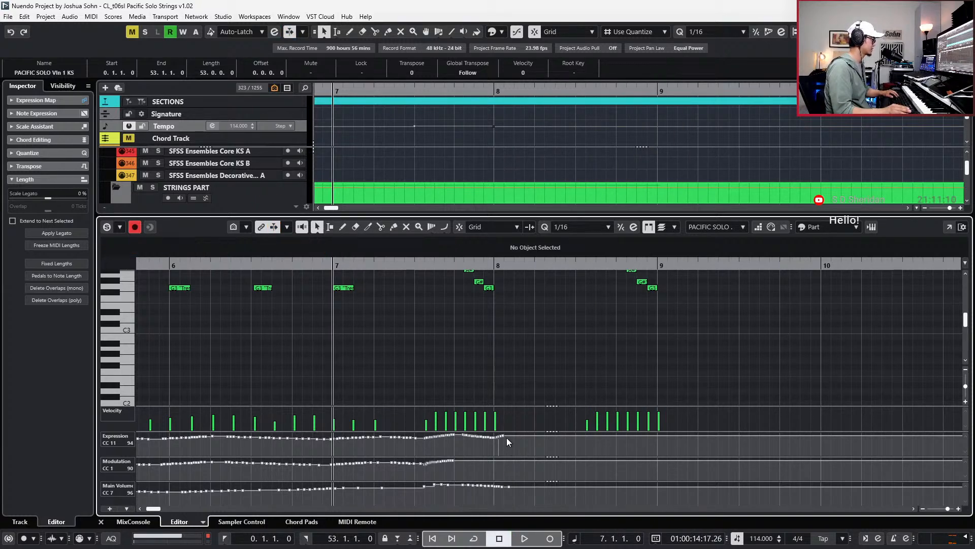
# Reopen the PACIFIC SOLO Vln 1 KS and Cello KS parts together in the editor.
pyautogui.hotkey('ctrl', 'e')
pyautogui.press('Right')
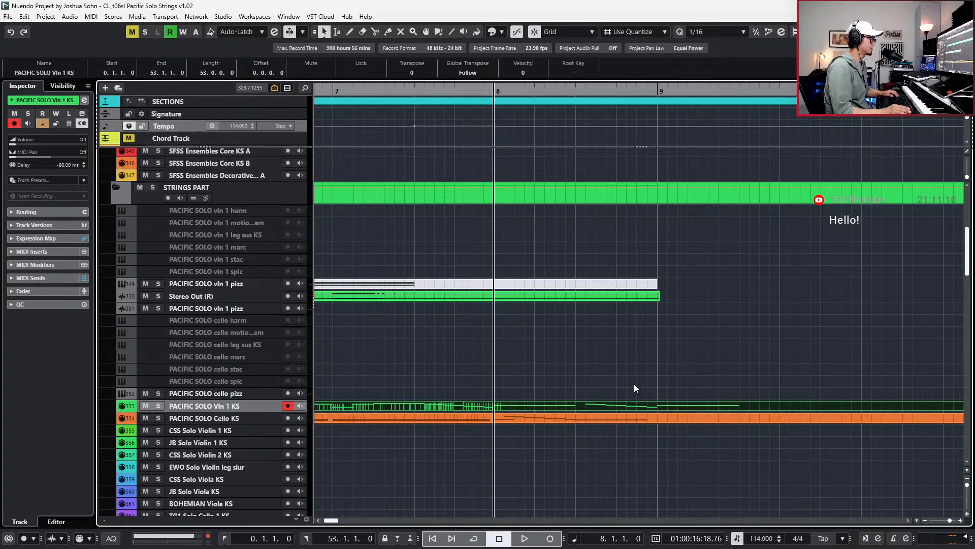
pyautogui.moveTo(634, 383); pyautogui.dragTo(626, 437)
pyautogui.hotkey('ctrl', 'e')
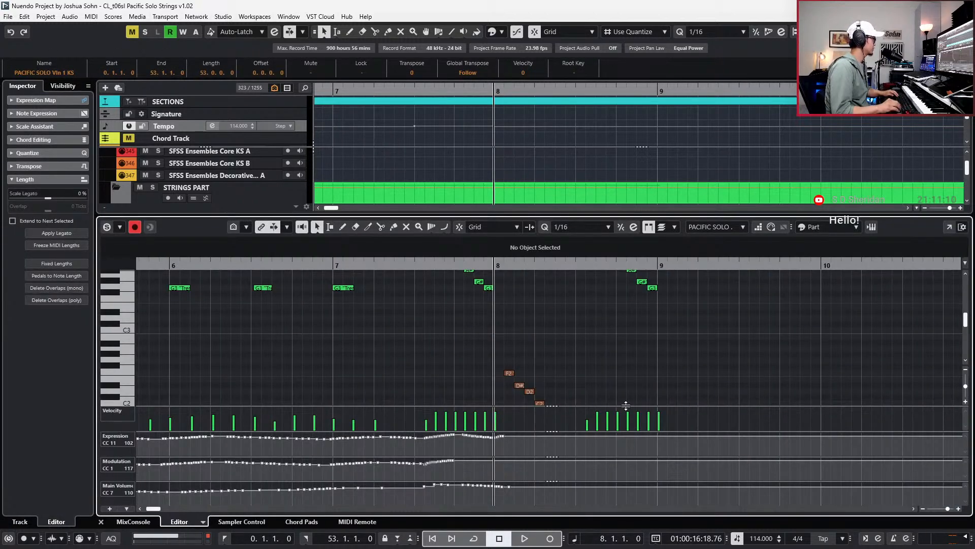
pyautogui.scroll(-2, 594, 381)
pyautogui.click(609, 400)
pyautogui.scroll(4, 610, 405)
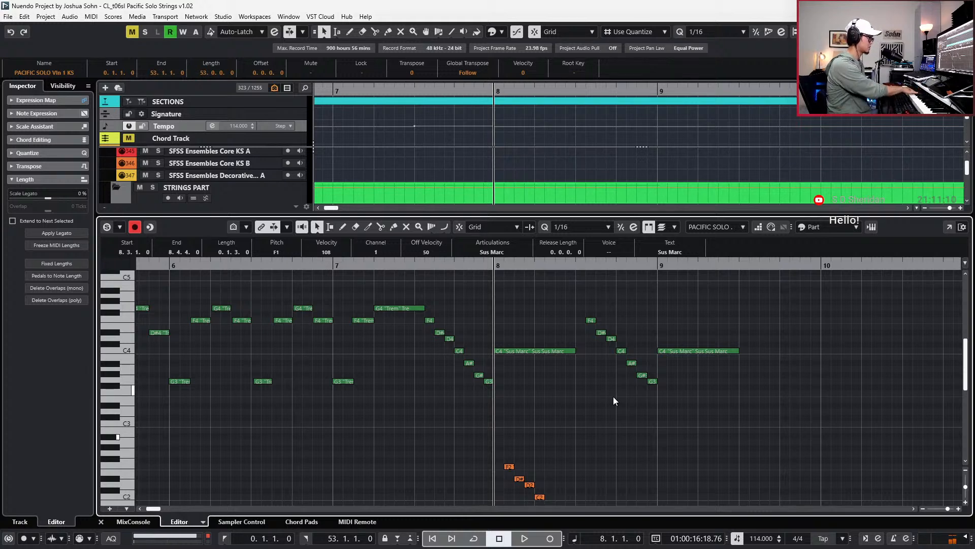
# Transpose the copied violin run at 8.3.2 and its long note down two semitones, with the run's second note on D4.
pyautogui.moveTo(589, 305); pyautogui.dragTo(710, 393)
pyautogui.press('Down')
pyautogui.press('Down')
pyautogui.click(602, 344)
pyautogui.press('Down')
pyautogui.press('Up')
pyautogui.press('Up')
# Raise the last two sixteenths of the copied violin run to G3 and G#3.
pyautogui.click(622, 363)
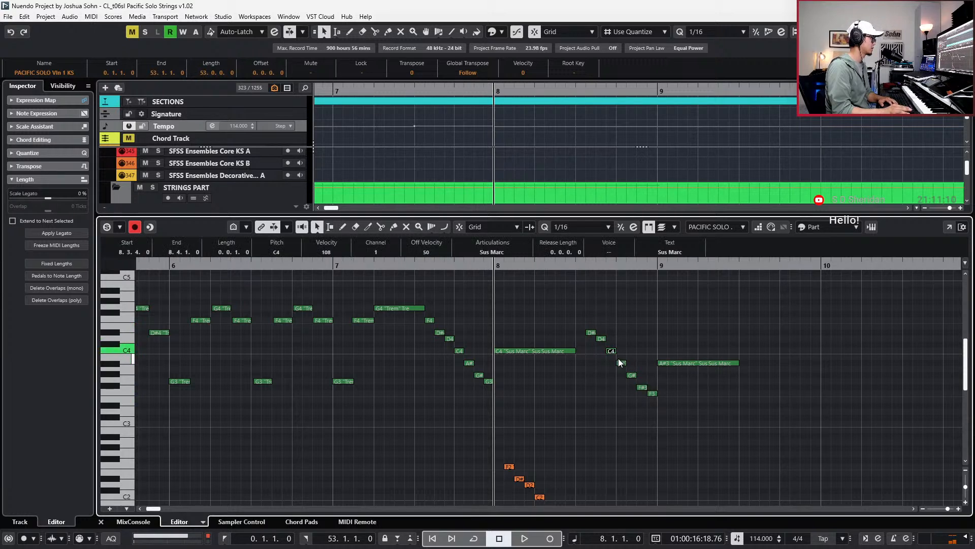
pyautogui.click(632, 375)
pyautogui.click(643, 386)
pyautogui.press('Up')
pyautogui.press('Right')
pyautogui.press('Right')
pyautogui.click(653, 393)
pyautogui.press('Up')
pyautogui.press('Up')
pyautogui.press('Up')
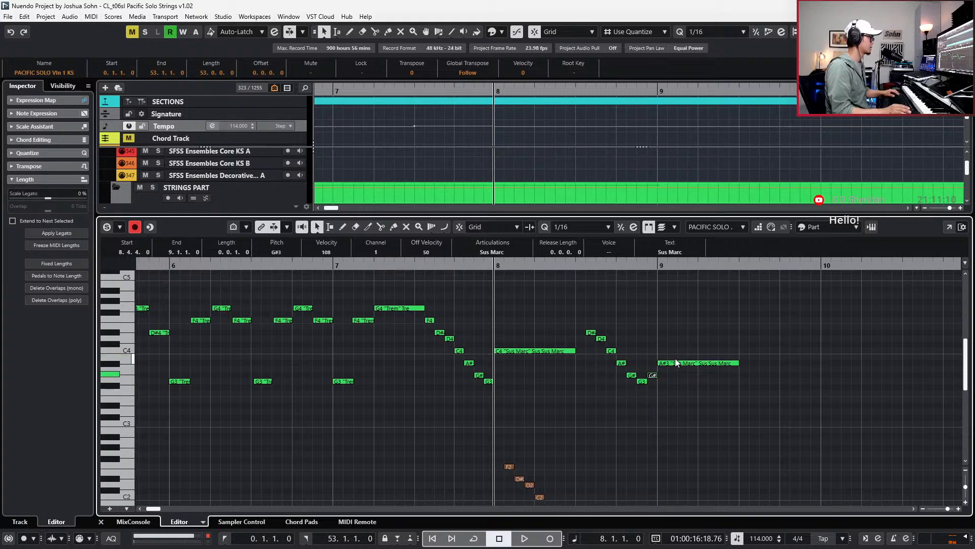
# Play back the cello and violin runs from bar 7.
pyautogui.scroll(-3, 702, 367)
pyautogui.scroll(2, 675, 374)
pyautogui.press('KP_Subtract')
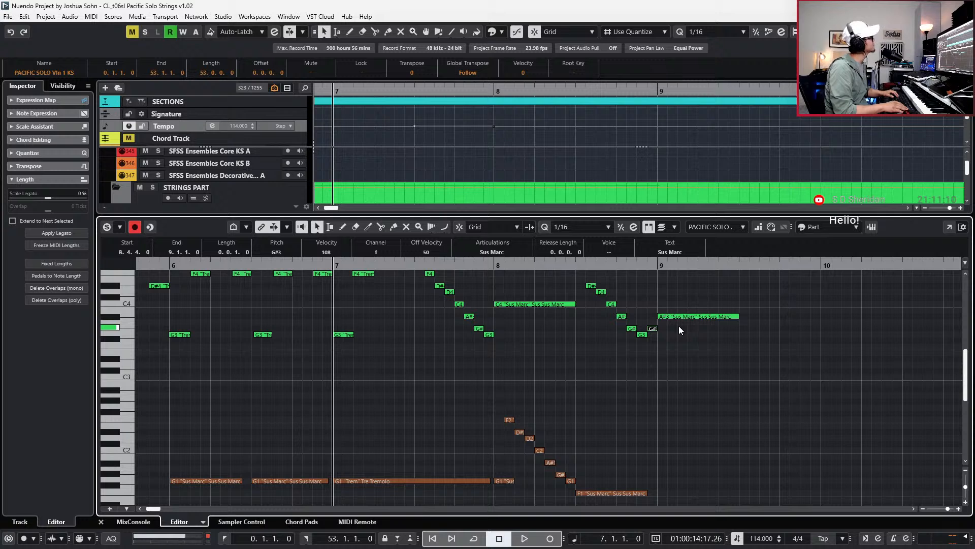
pyautogui.press('space')
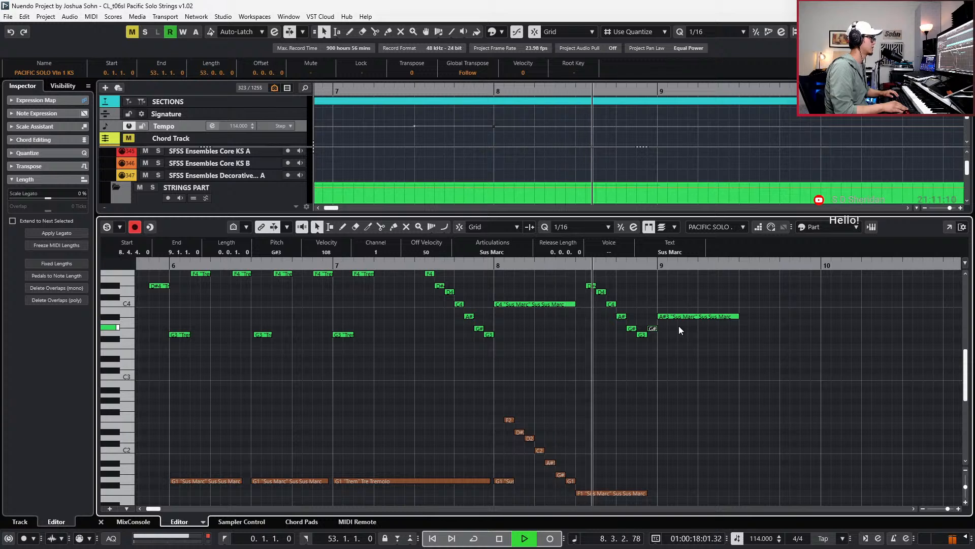
pyautogui.press('space')
# Raise the violin's long Sus Marc note at bar 9 to F4.
pyautogui.scroll(3, 656, 309)
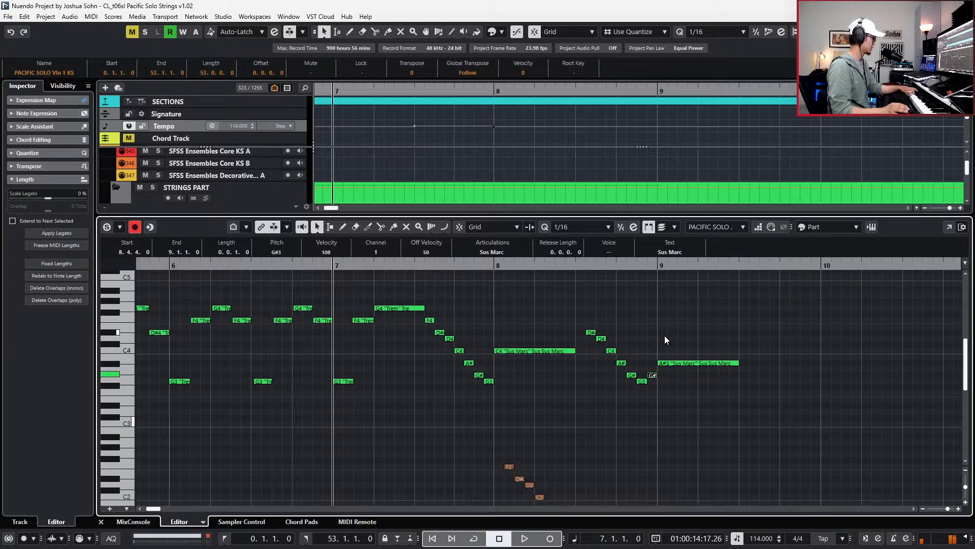
pyautogui.click(663, 363)
pyautogui.press('Up')
pyautogui.press('Up')
pyautogui.press('Up')
pyautogui.press('Up')
pyautogui.press('Up')
pyautogui.press('Up')
pyautogui.press('Up')
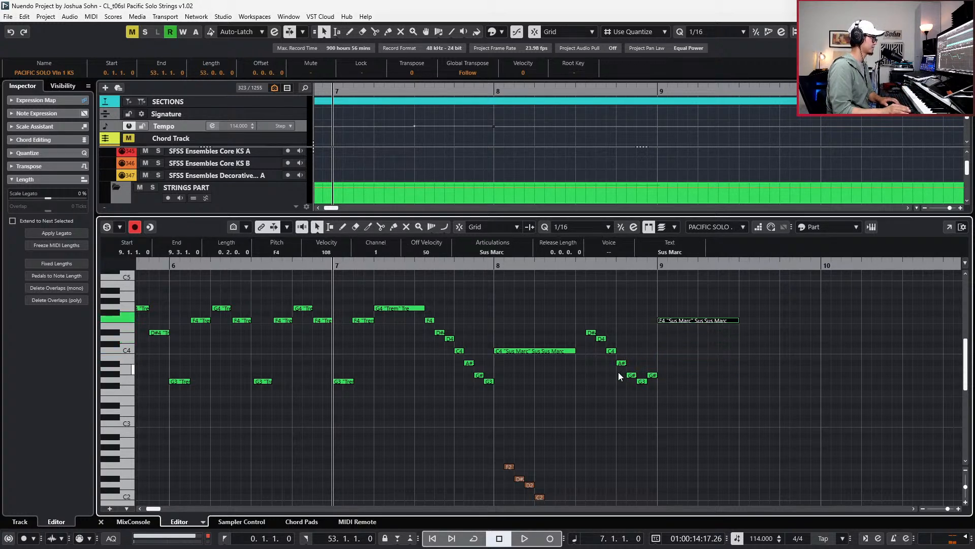
# Raise the violin run's last sixteenth at 8.4.4 to C4 and play back the ending from bar 7.
pyautogui.moveTo(616, 367); pyautogui.dragTo(657, 392)
pyautogui.hotkey('ctrl', 'z')
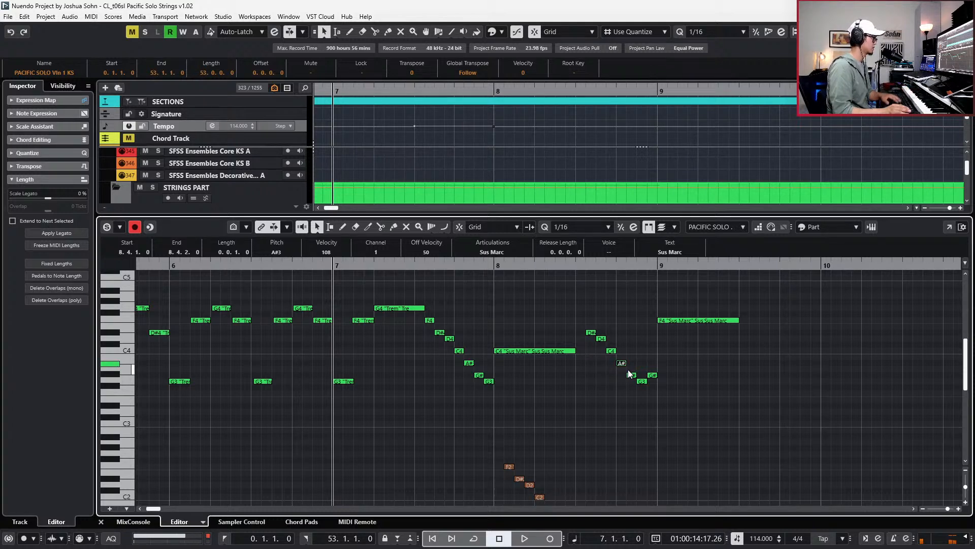
pyautogui.click(650, 375)
pyautogui.press('Up')
pyautogui.press('space')
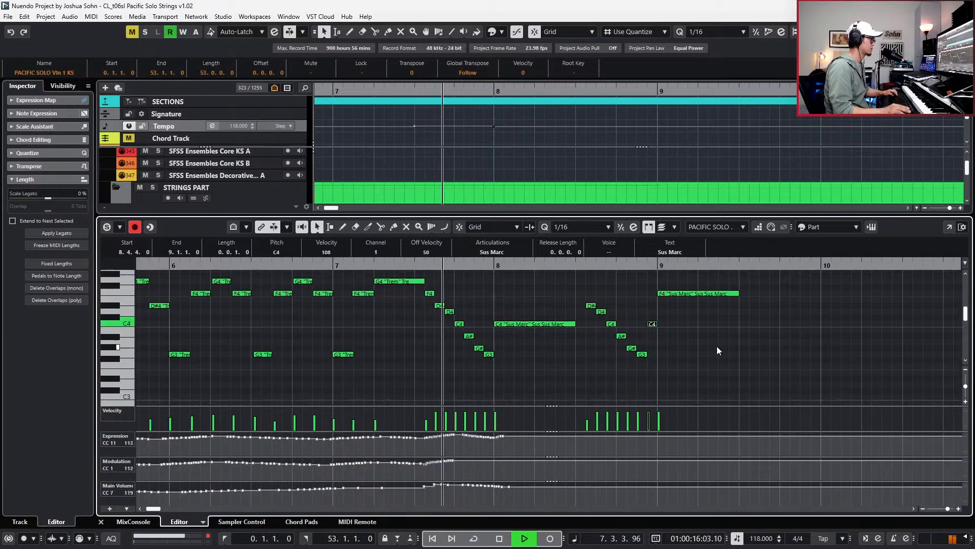
pyautogui.click(718, 344)
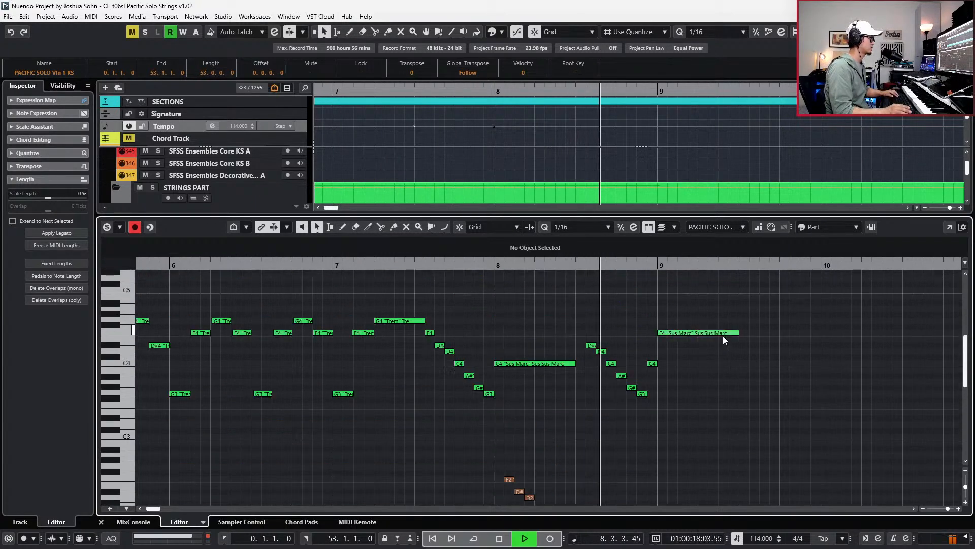
pyautogui.scroll(-3, 718, 335)
pyautogui.press('space')
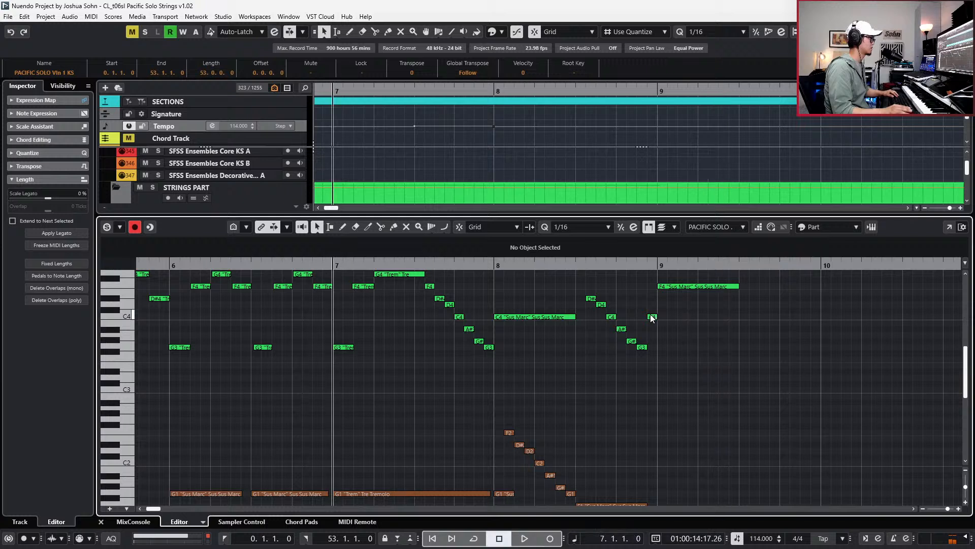
# Raise the violin's sixteenth at 8.4.3 to A#3 and play back the answering run.
pyautogui.moveTo(588, 286); pyautogui.dragTo(599, 318)
pyautogui.press('l')
pyautogui.press('space')
pyautogui.press('space')
pyautogui.press('h')
pyautogui.press('h')
pyautogui.press('Right')
pyautogui.press('Right')
pyautogui.press('Right')
pyautogui.press('Up')
pyautogui.press('Up')
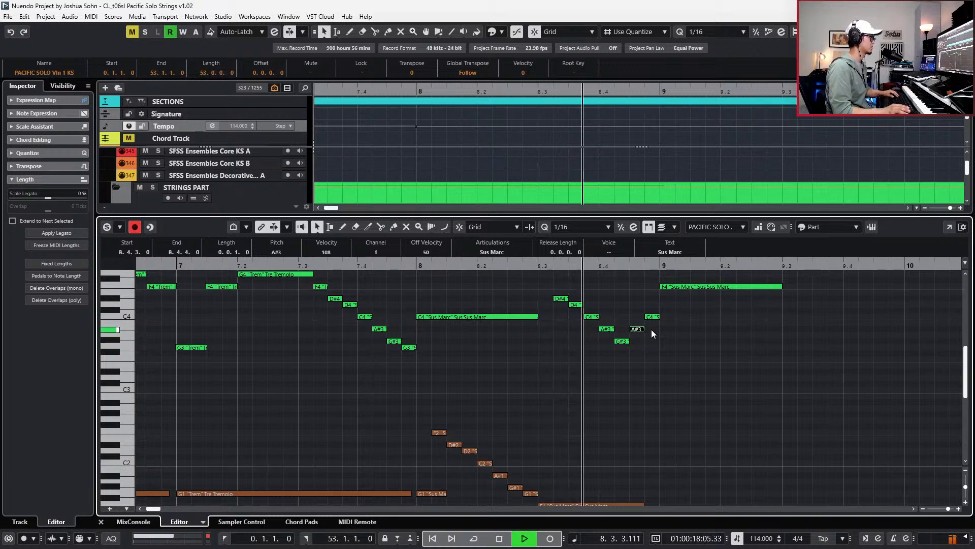
pyautogui.press('space')
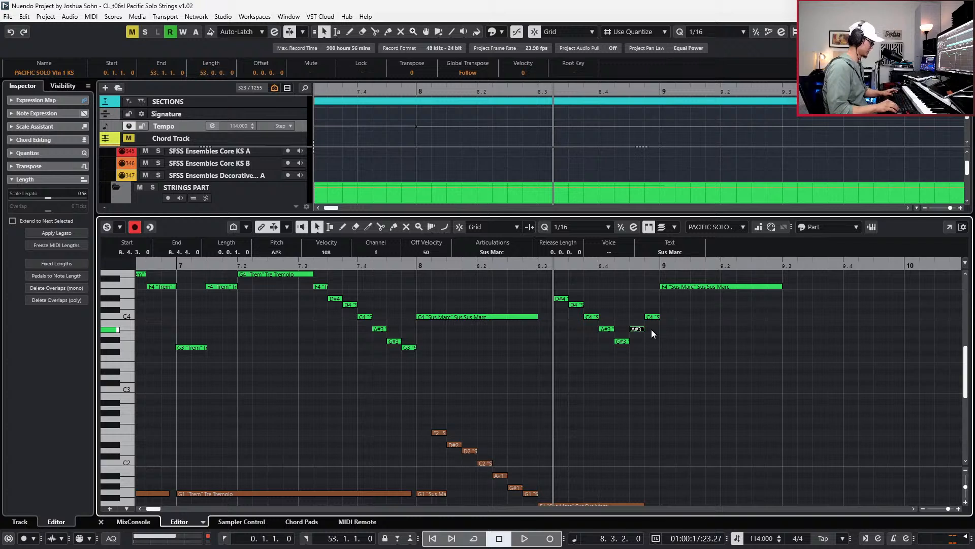
pyautogui.scroll(-3, 620, 356)
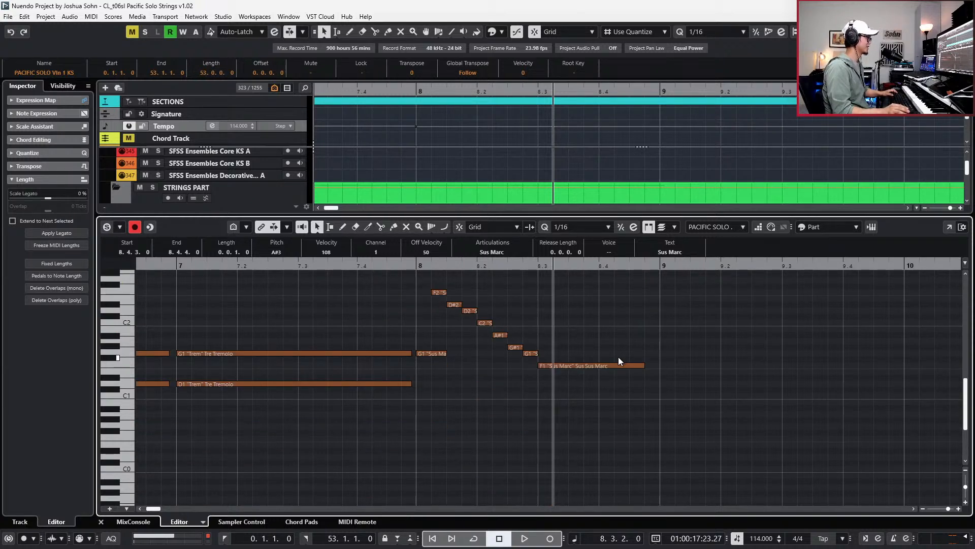
# Copy the cello's descending Sus Marc run starting at 8.1.2 and paste it one bar later at 9.1.2.
pyautogui.moveTo(436, 277); pyautogui.dragTo(546, 369)
pyautogui.scroll(3, 621, 355)
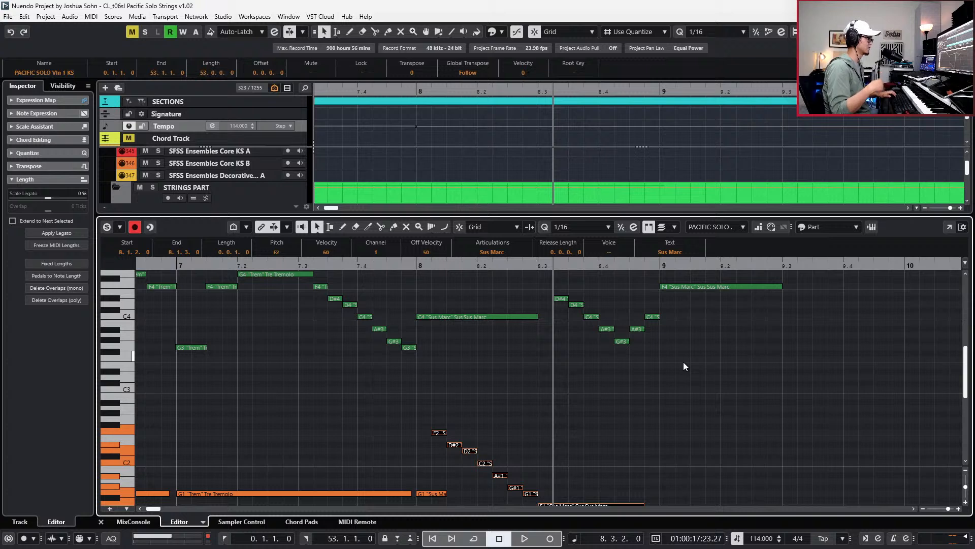
pyautogui.scroll(-4, 671, 363)
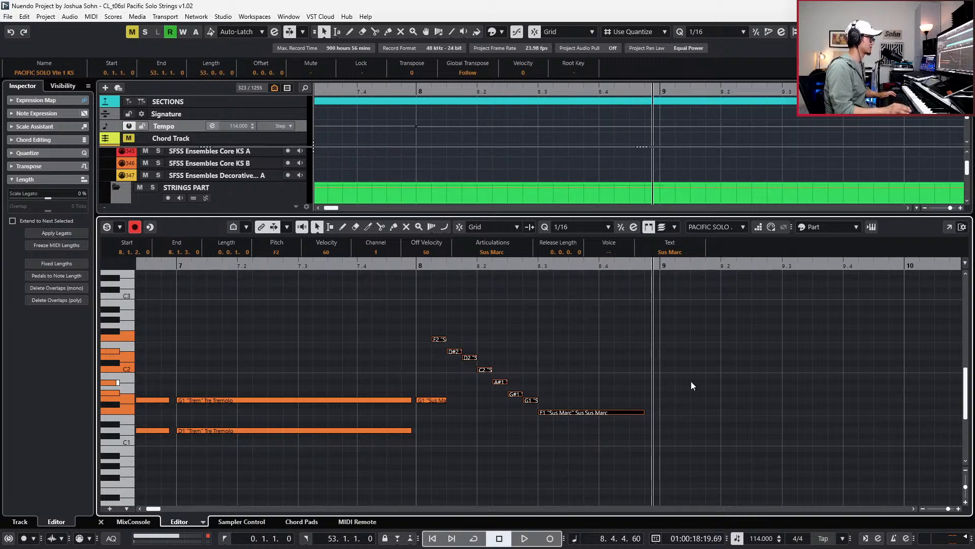
pyautogui.scroll(4, 690, 381)
pyautogui.hotkey('ctrl', 'v')
pyautogui.scroll(-2, 691, 376)
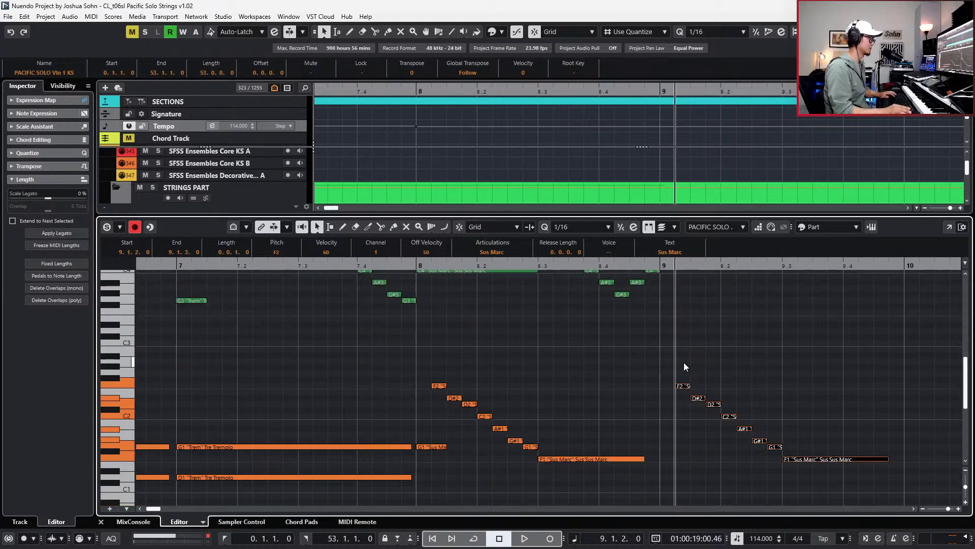
# Lower the first sixteenth of the pasted cello run, at 9.1.2, to F1.
pyautogui.press('Down')
pyautogui.press('Down')
pyautogui.press('Down')
pyautogui.press('Down')
pyautogui.press('Down')
pyautogui.press('Down')
pyautogui.press('Down')
pyautogui.press('Down')
pyautogui.press('Down')
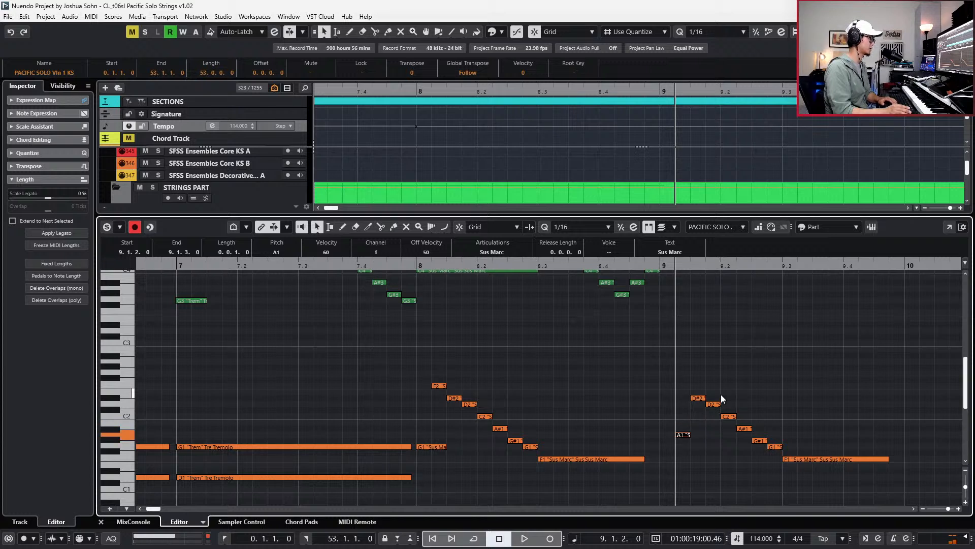
pyautogui.press('Down')
pyautogui.press('Down')
pyautogui.press('Down')
# Lower the cello sixteenth at 9.1.3 to G1.
pyautogui.click(696, 399)
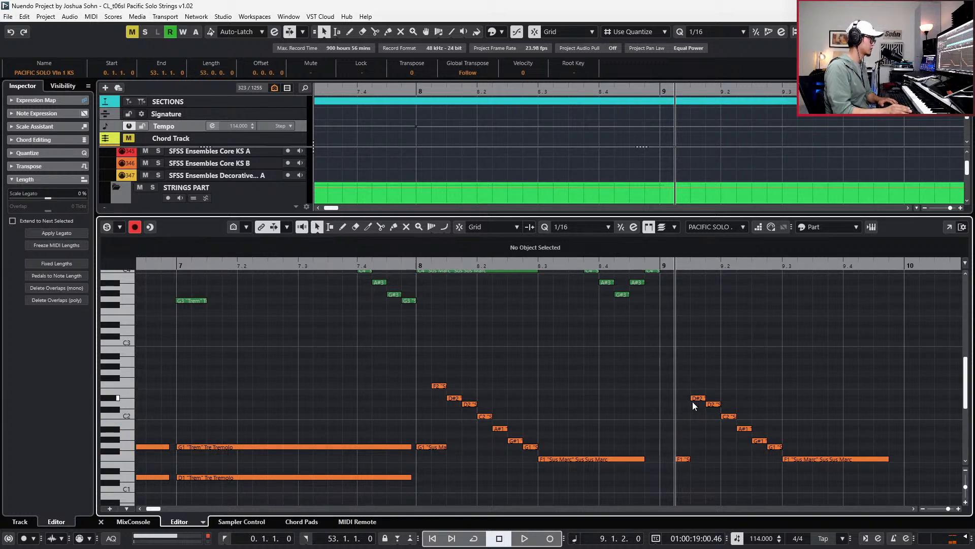
pyautogui.press('Down')
pyautogui.press('Down')
pyautogui.press('Down')
pyautogui.press('Down')
pyautogui.press('Down')
pyautogui.press('Down')
pyautogui.press('Down')
pyautogui.press('Down')
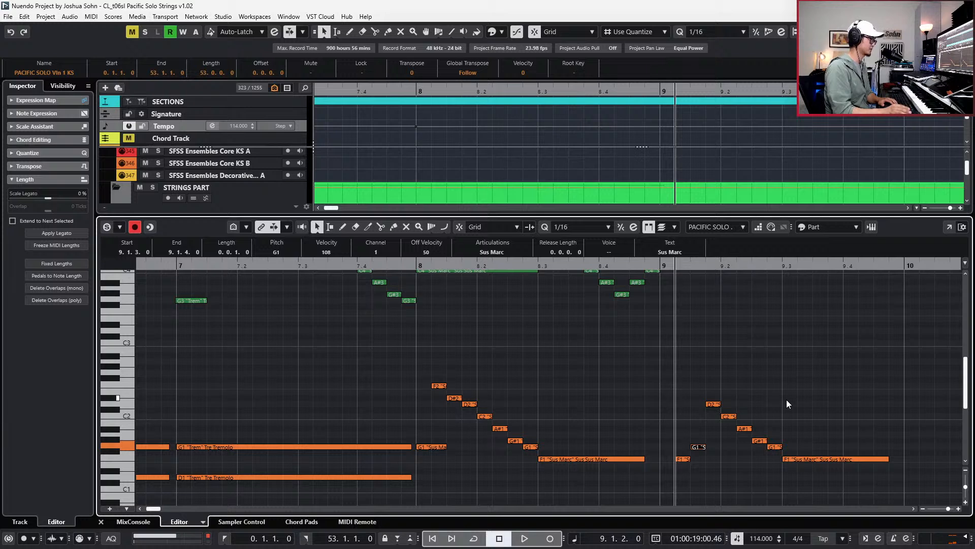
# Repitch the remaining bar 9 cello sixteenths to rise through G#1, A#1, C2, D2 and D#2, and raise the long note to F2.
pyautogui.press('Right')
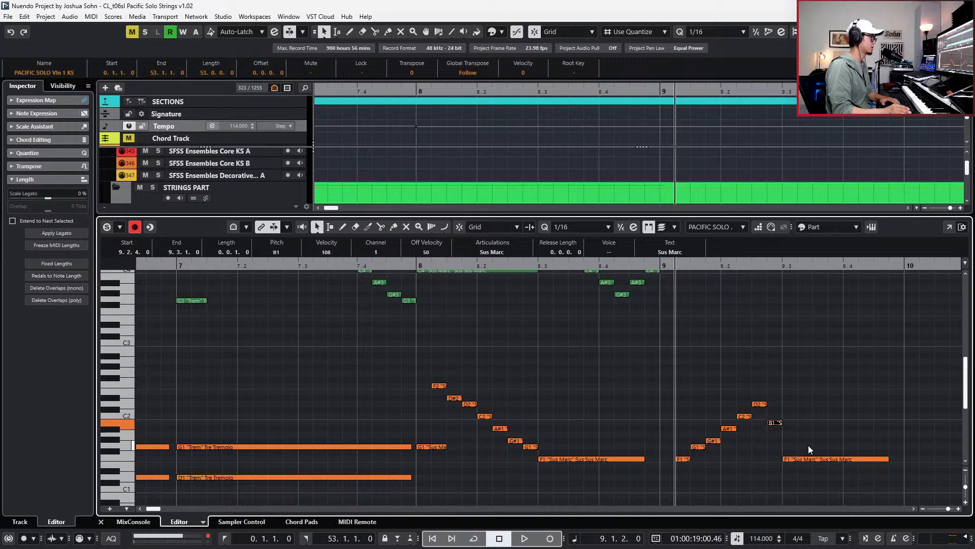
pyautogui.press('Up')
pyautogui.press('Up')
pyautogui.press('Up')
pyautogui.press('Up')
pyautogui.press('Up')
pyautogui.press('Up')
pyautogui.press('Up')
pyautogui.press('Up')
pyautogui.press('Up')
pyautogui.press('Up')
pyautogui.press('Up')
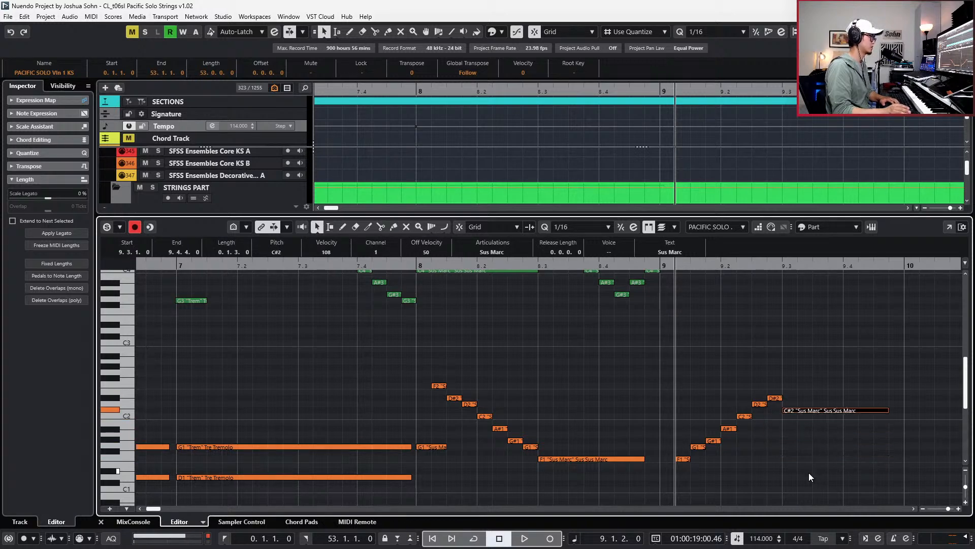
# Play back the violin and cello exchange from bar 8.
pyautogui.press('space')
pyautogui.press('g')
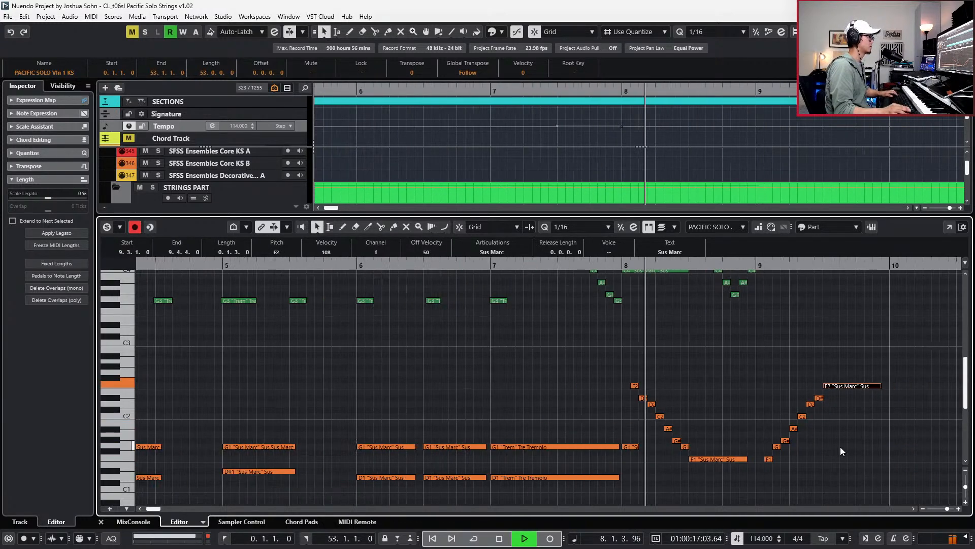
pyautogui.scroll(2, 815, 428)
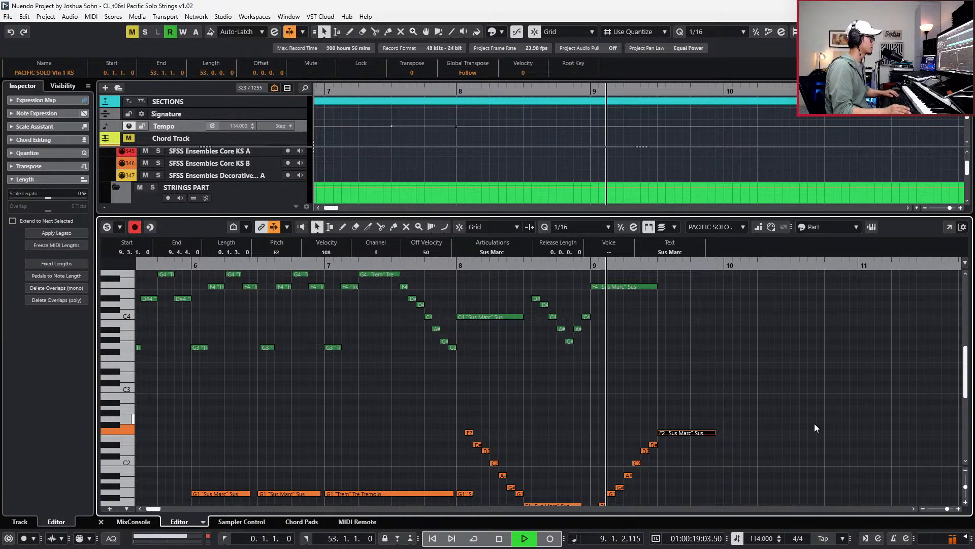
pyautogui.press('space')
pyautogui.press('space')
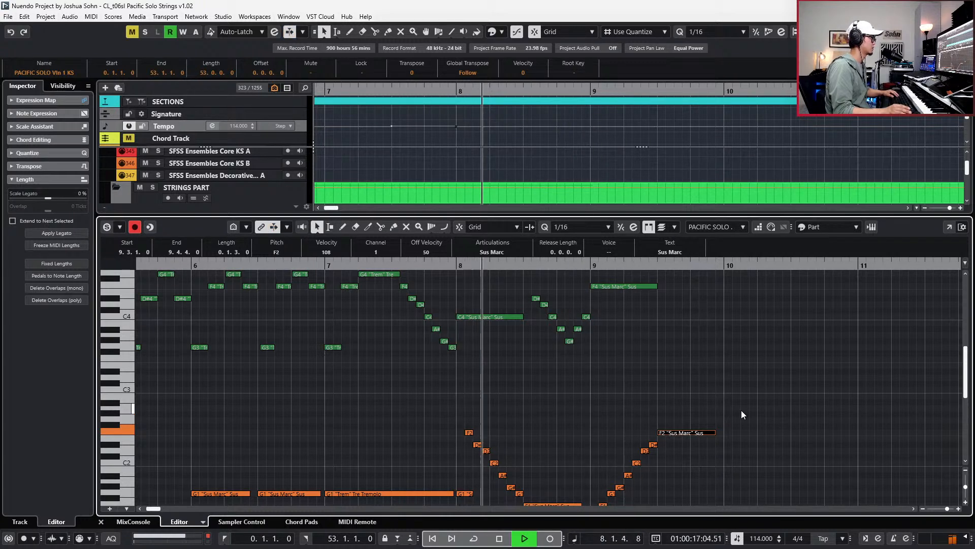
pyautogui.scroll(-2, 741, 415)
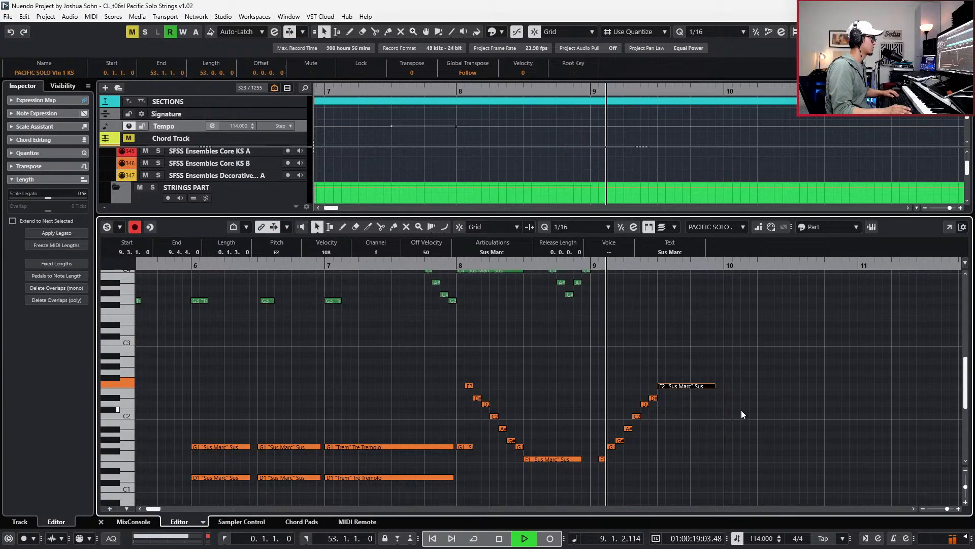
pyautogui.press('space')
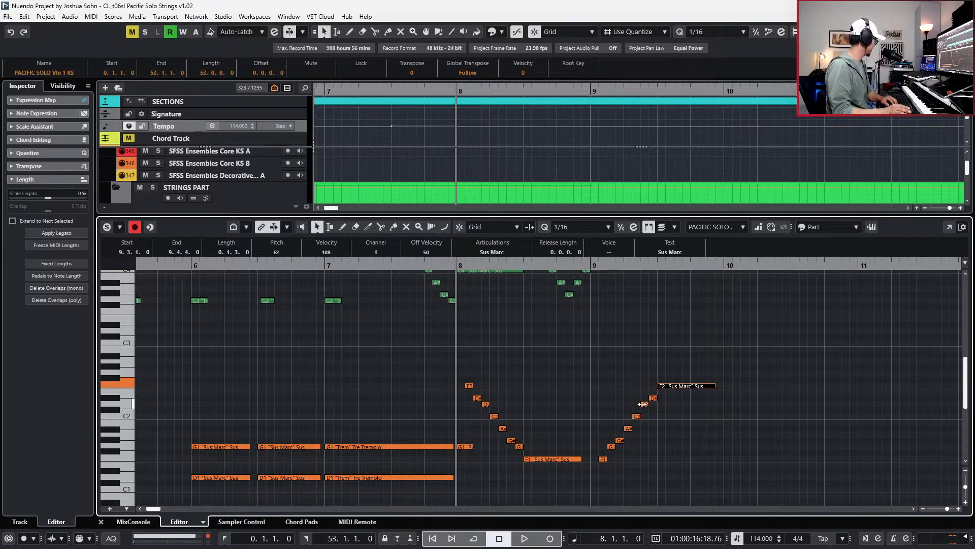
# Change the last three sixteenths of the bar 9 cello run to C2, A#1 and G#1.
pyautogui.moveTo(635, 396); pyautogui.dragTo(677, 459)
pyautogui.press('Down')
pyautogui.press('Down')
pyautogui.press('Down')
pyautogui.press('Down')
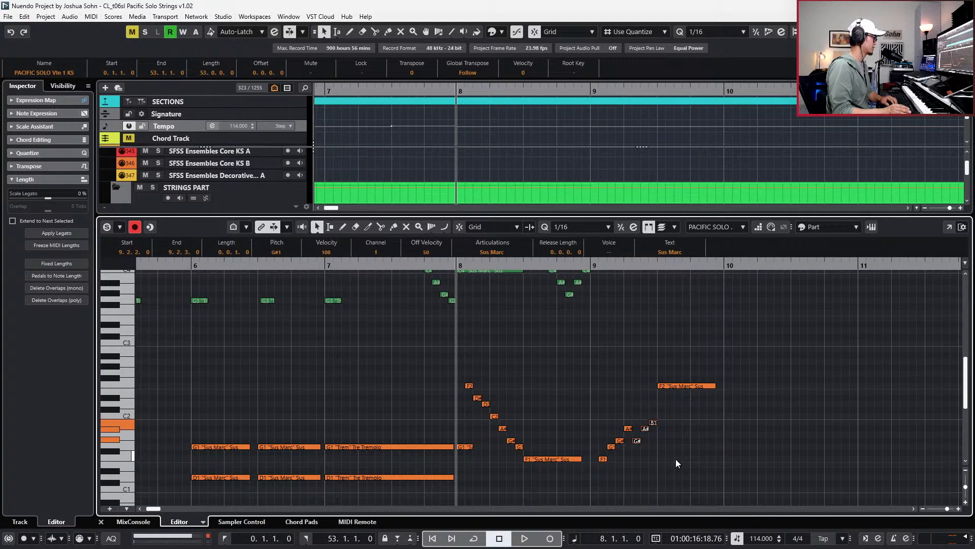
pyautogui.moveTo(643, 418); pyautogui.dragTo(671, 431)
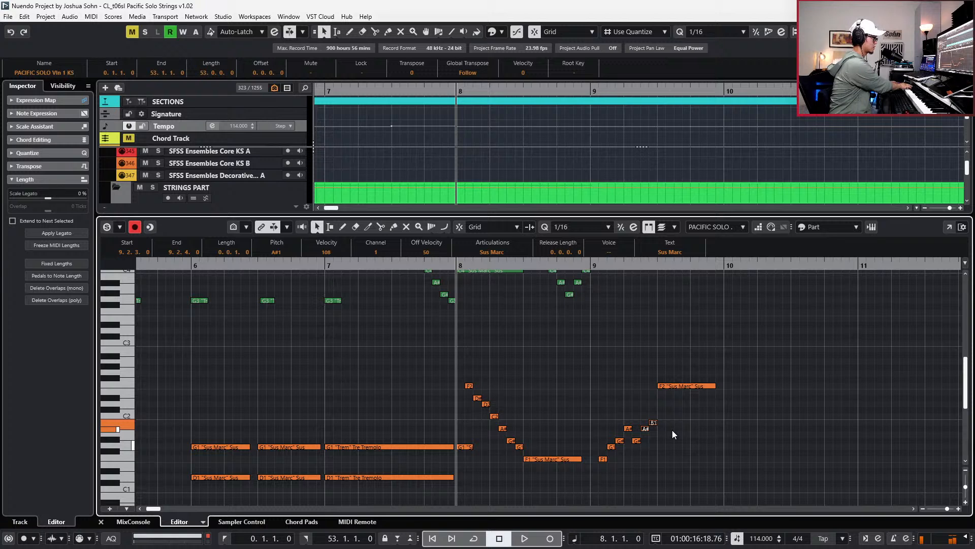
pyautogui.moveTo(641, 429)
pyautogui.mouseDown()
pyautogui.moveTo(641, 444)
pyautogui.moveTo(651, 421)
pyautogui.moveTo(636, 416)
pyautogui.moveTo(645, 428)
pyautogui.mouseUp()
# Lower the cello's long Sus Marc note at 9.3.1 to G1 and play back the ending from bar 8.
pyautogui.click(691, 363)
pyautogui.moveTo(692, 387); pyautogui.dragTo(704, 456)
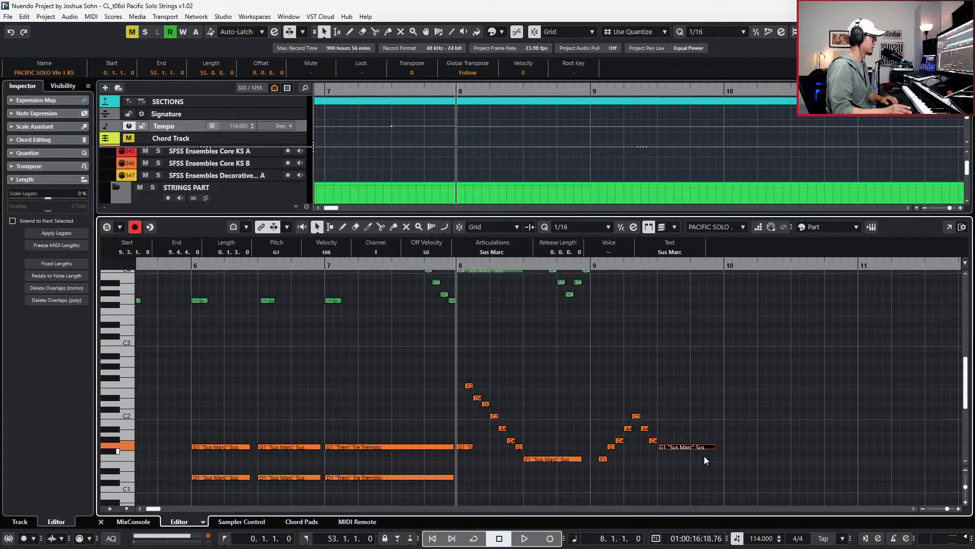
pyautogui.press('space')
pyautogui.press('g')
pyautogui.press('f')
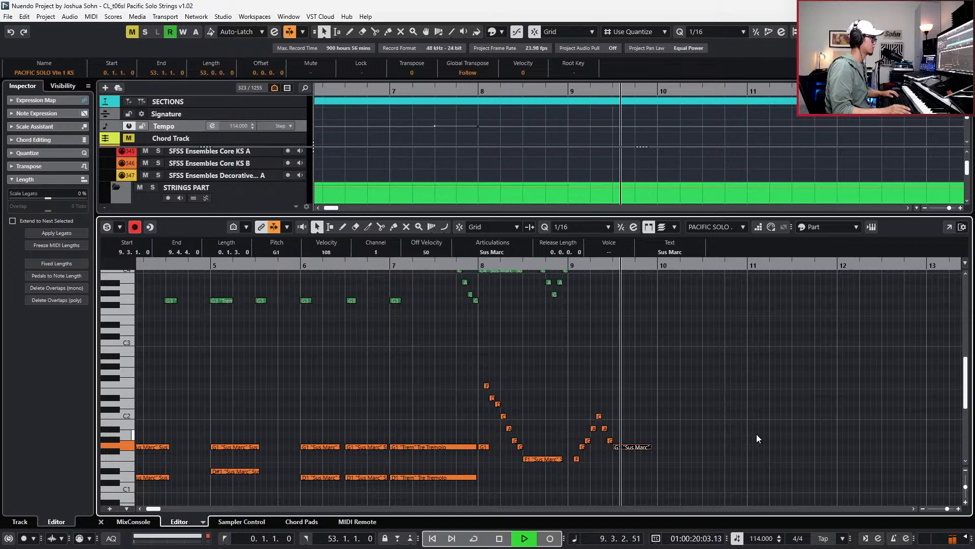
pyautogui.press('space')
pyautogui.scroll(3, 757, 433)
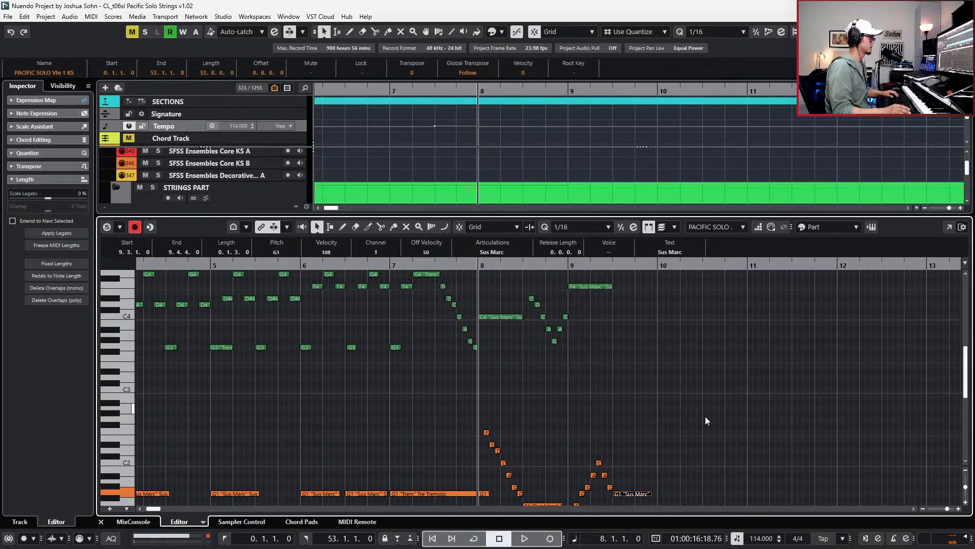
pyautogui.press('space')
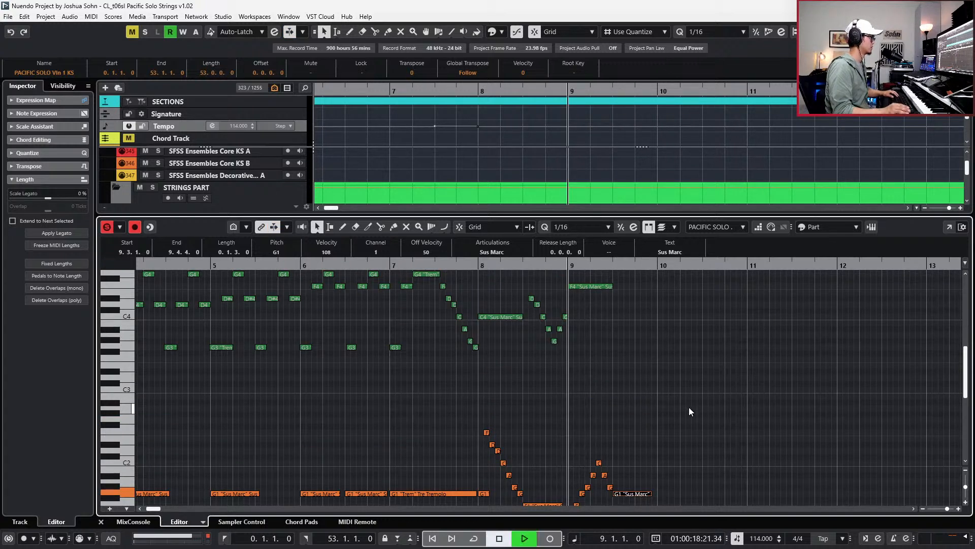
pyautogui.press('space')
# Examine the violin and cello lines between bars 7 and 9.
pyautogui.scroll(-2, 689, 407)
pyautogui.scroll(-2, 688, 407)
pyautogui.scroll(1, 688, 407)
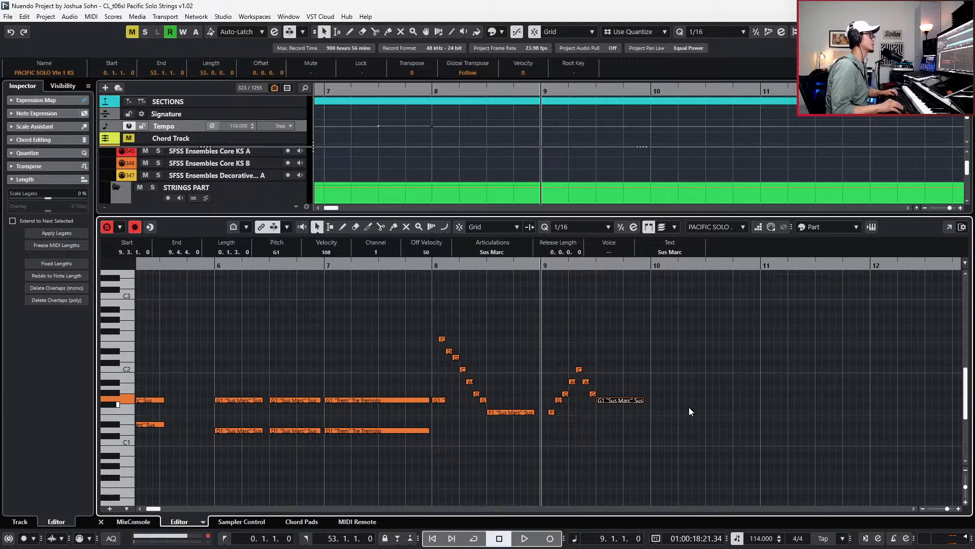
pyautogui.press('g')
pyautogui.scroll(5, 689, 406)
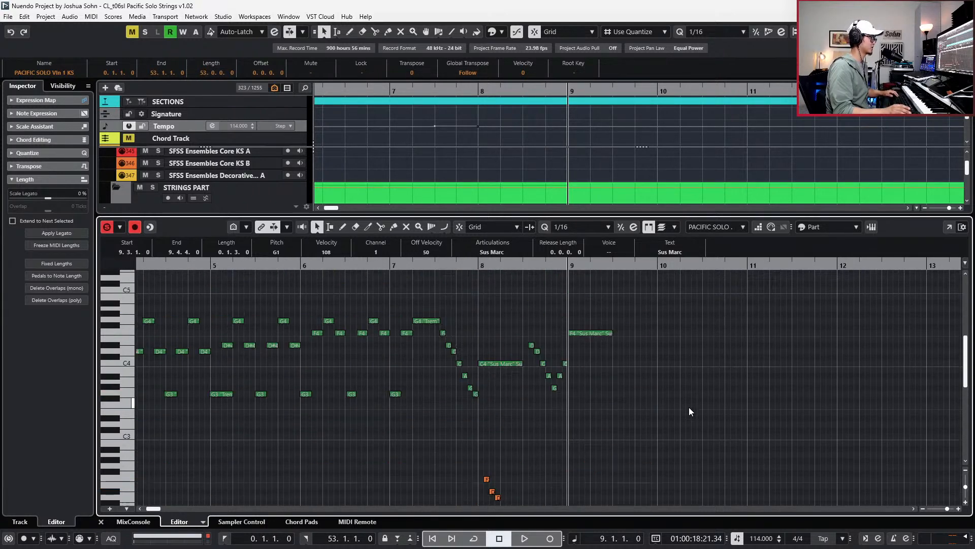
pyautogui.scroll(-2, 659, 352)
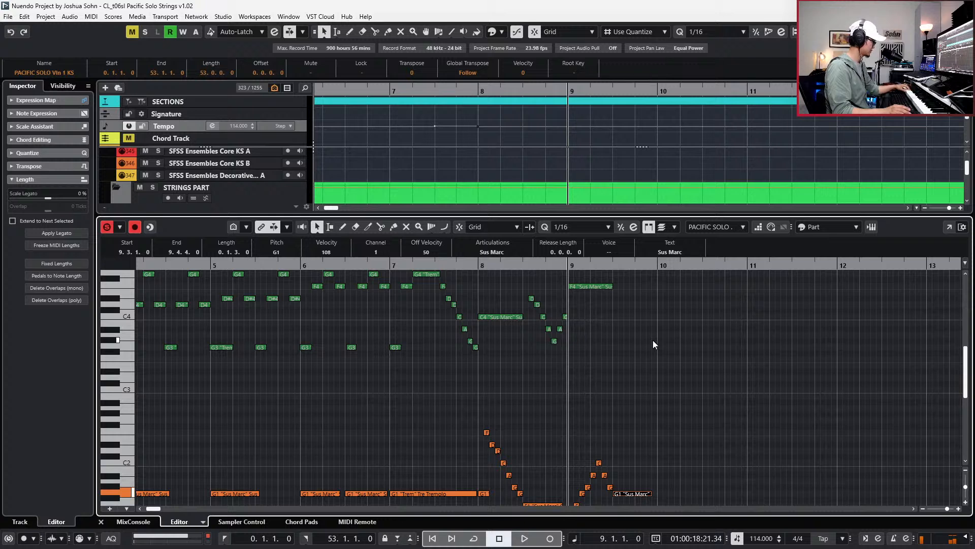
pyautogui.scroll(-2, 653, 340)
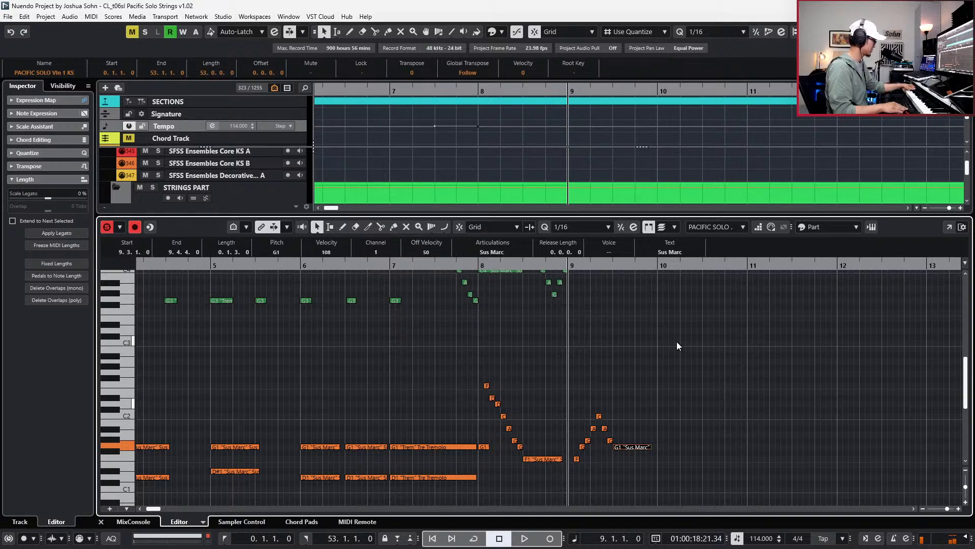
pyautogui.press('KP_Subtract')
pyautogui.press('KP_Subtract')
pyautogui.press('KP_Add')
pyautogui.press('KP_Subtract')
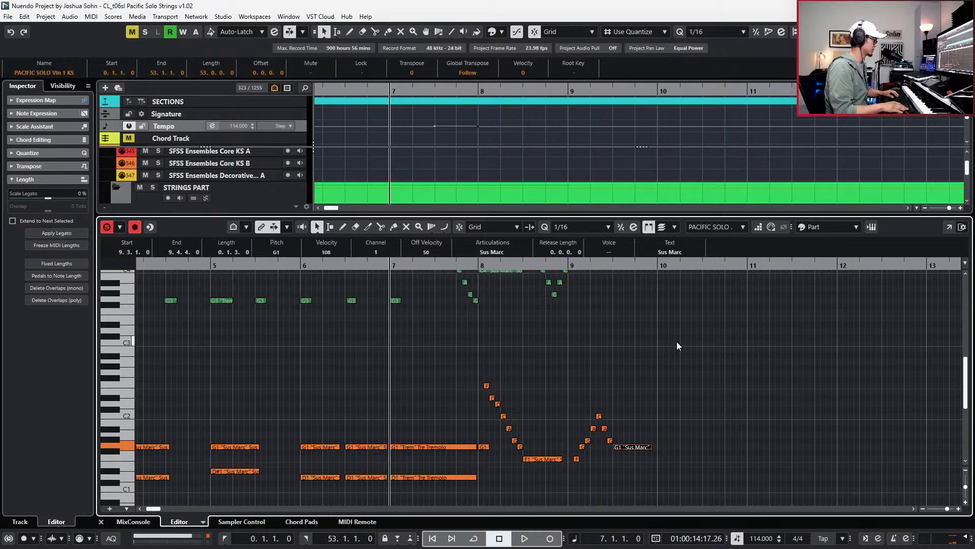
pyautogui.press('KP_Add')
pyautogui.scroll(2, 677, 341)
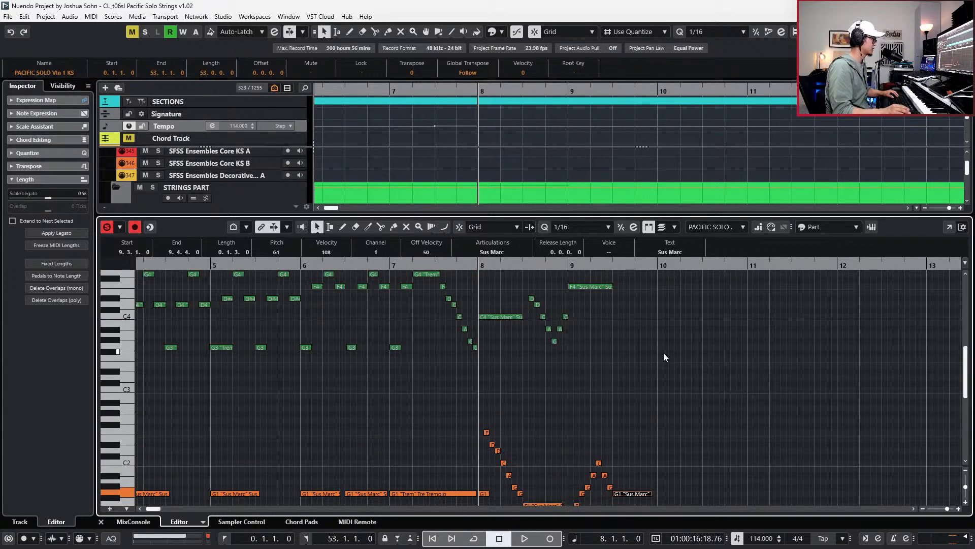
pyautogui.press('KP_Add')
pyautogui.press('KP_Add')
pyautogui.press('KP_Subtract')
pyautogui.scroll(2, 597, 345)
# Play back the violin and cello parts from bar 6 into bar 9.
pyautogui.moveTo(534, 321); pyautogui.dragTo(632, 386)
pyautogui.press('KP_Subtract')
pyautogui.press('KP_Subtract')
pyautogui.press('KP_Subtract')
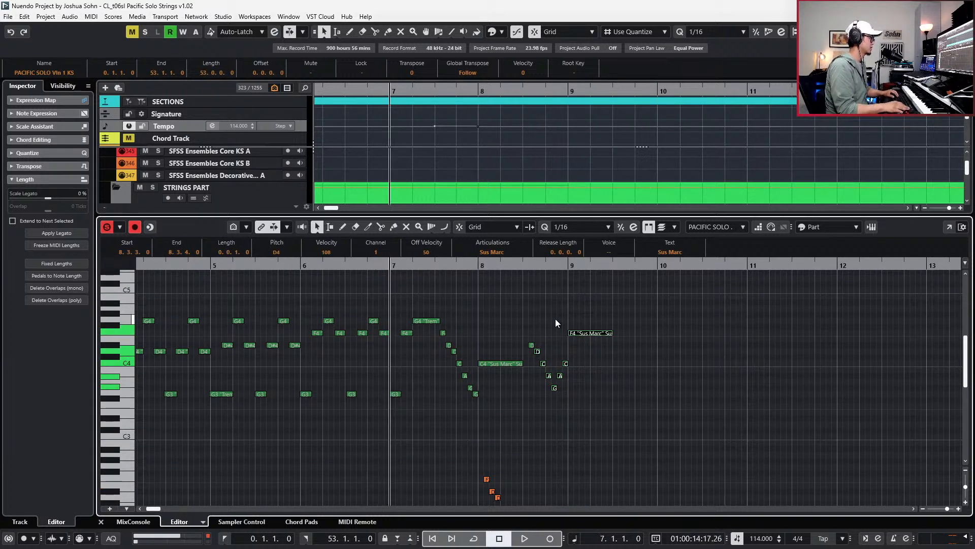
pyautogui.press('space')
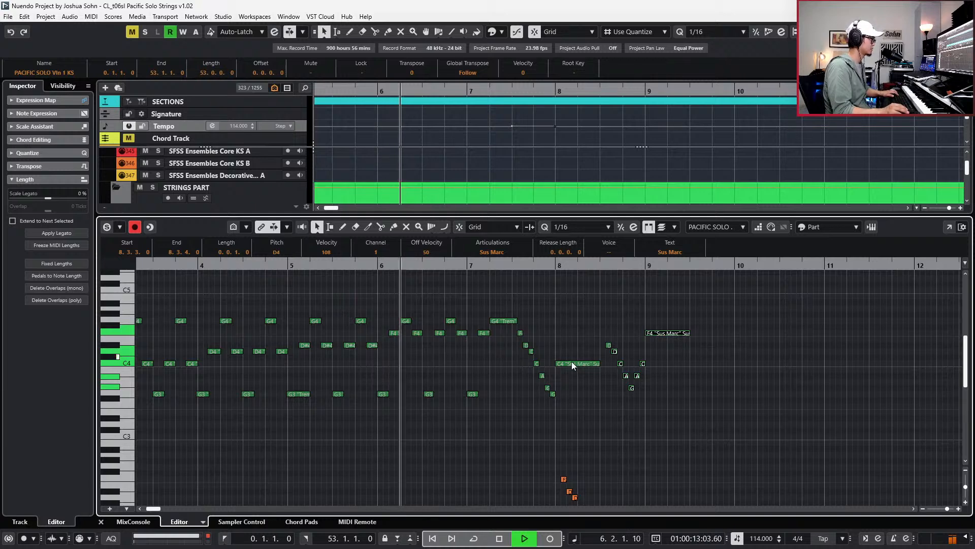
pyautogui.hotkey('alt', 'l')
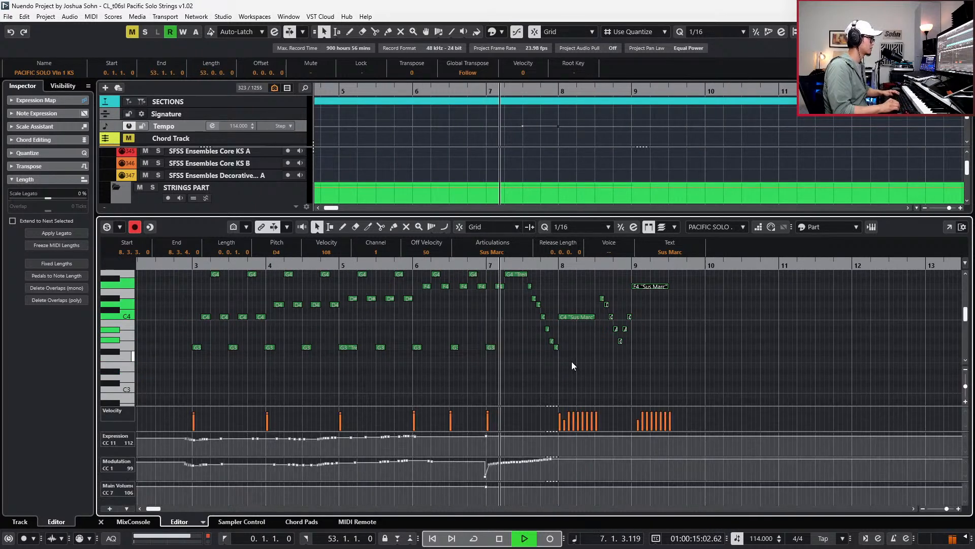
pyautogui.hotkey('alt', 'l')
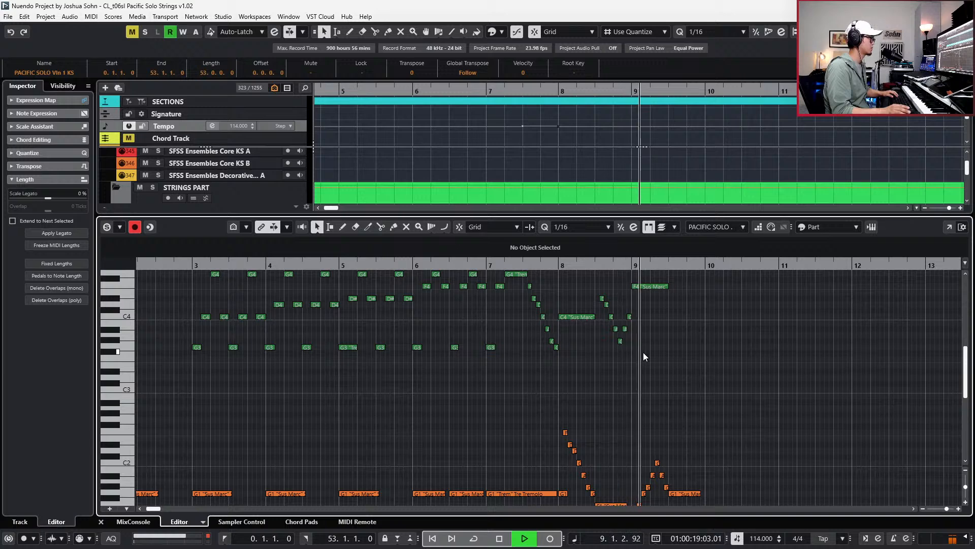
pyautogui.press('space')
# Move the cello's bar 9 run and its long note two bars later to bar 11, using a 1/1 grid.
pyautogui.scroll(-2, 689, 375)
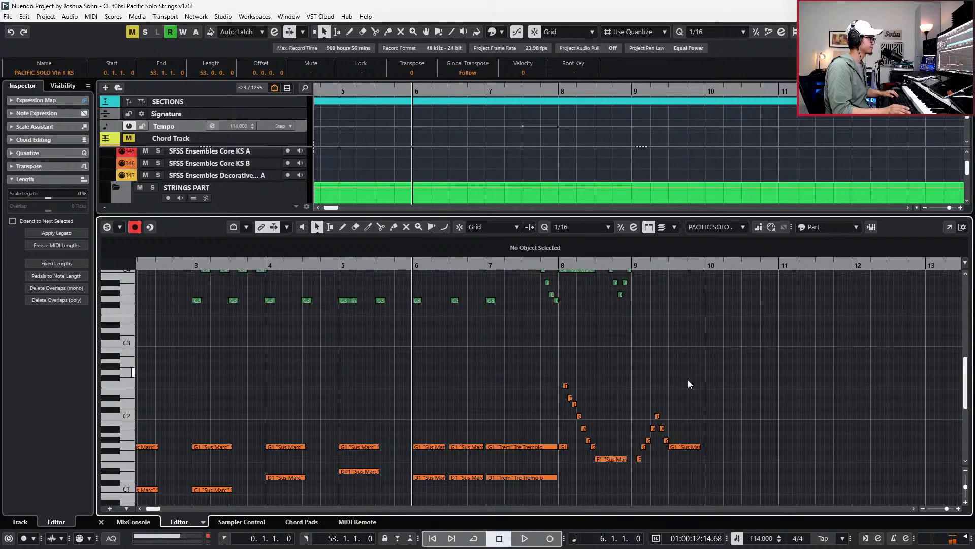
pyautogui.moveTo(640, 412); pyautogui.dragTo(722, 479)
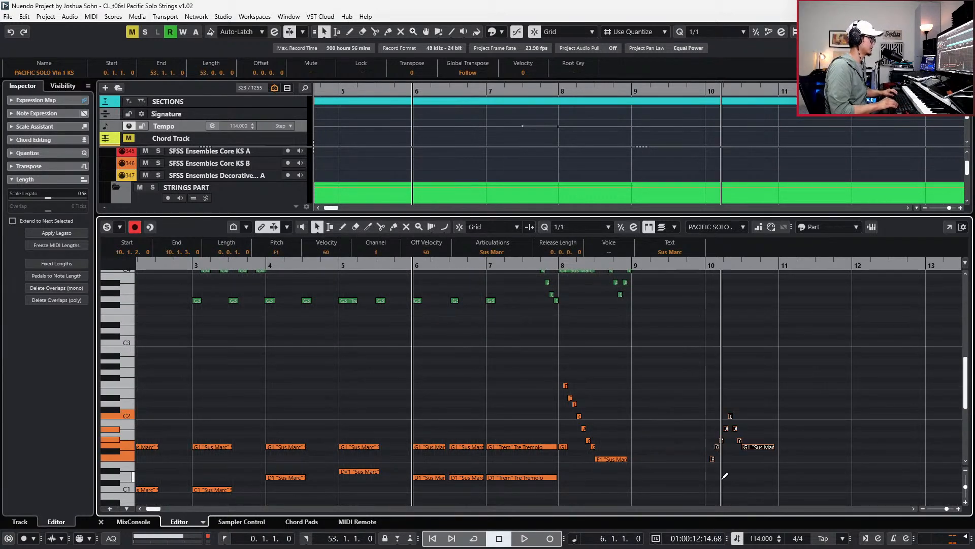
pyautogui.hscroll(2, 721, 479)
pyautogui.hotkey('ctrl', 'Right')
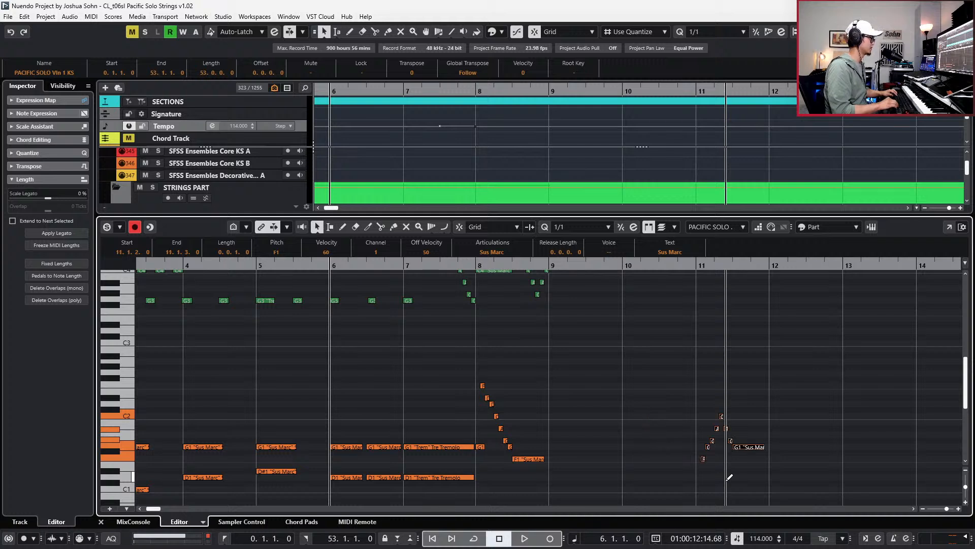
# Place the playback position at the start of bar 8.
pyautogui.scroll(2, 729, 480)
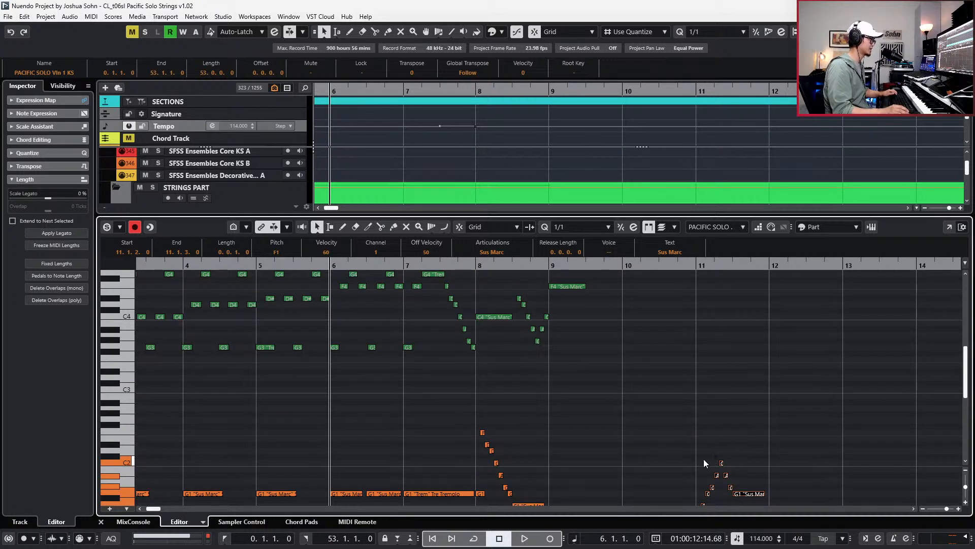
pyautogui.press('Right')
pyautogui.press('Right')
pyautogui.scroll(-2, 574, 407)
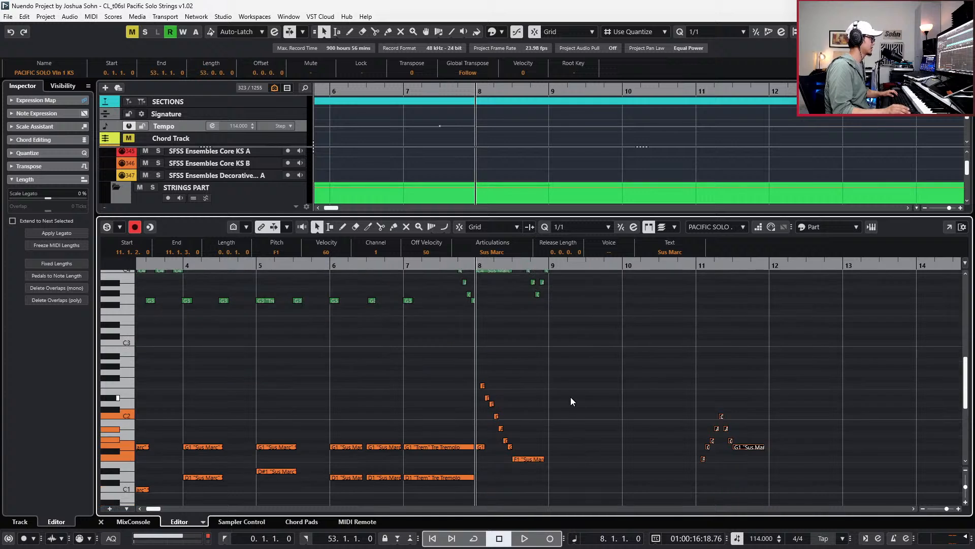
pyautogui.scroll(2, 550, 399)
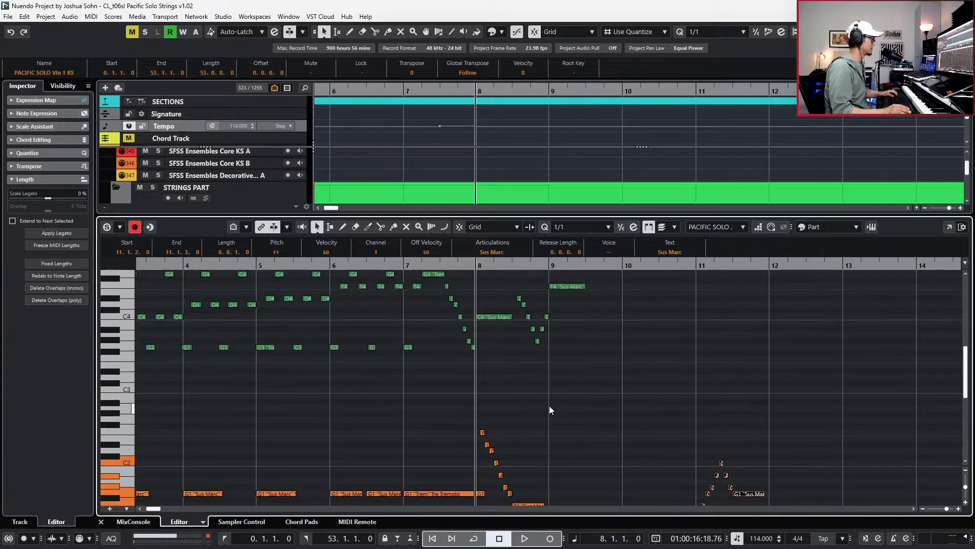
# Play back the violin and cello parts from bar 7 into bar 9.
pyautogui.press('Left')
pyautogui.press('space')
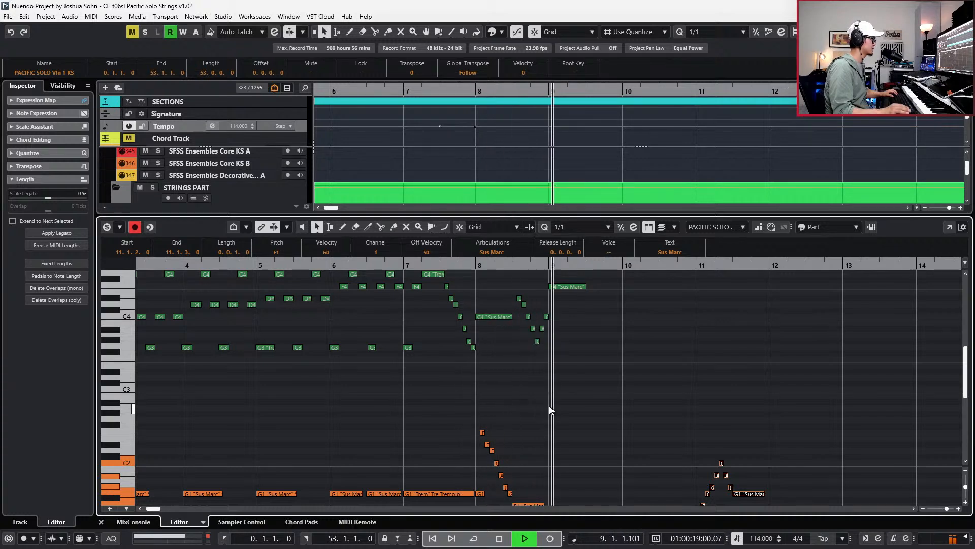
pyautogui.press('space')
# Copy the five rising notes of the cello's bar 11 run to 9.1.2 in bar 9, using a 1/16 grid.
pyautogui.scroll(-4, 549, 406)
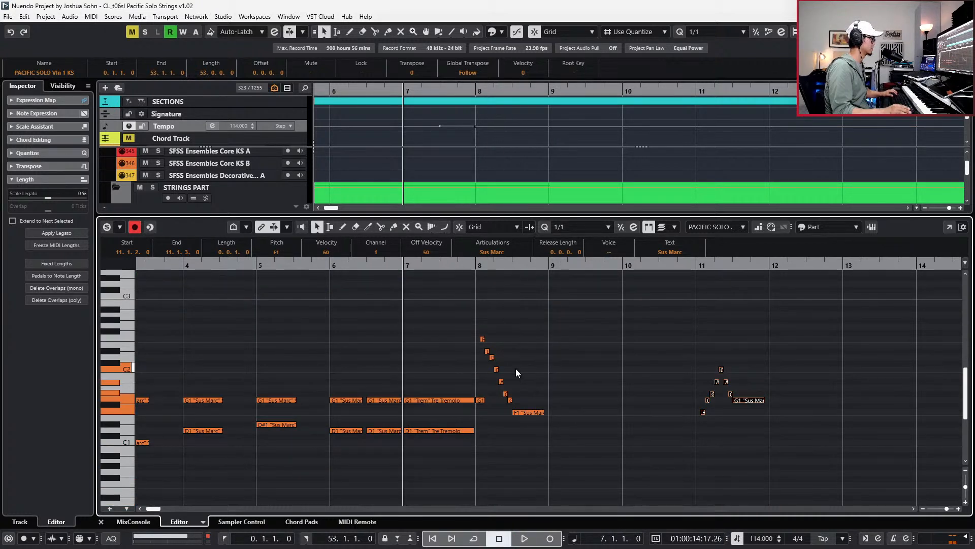
pyautogui.scroll(2, 516, 371)
pyautogui.press('h')
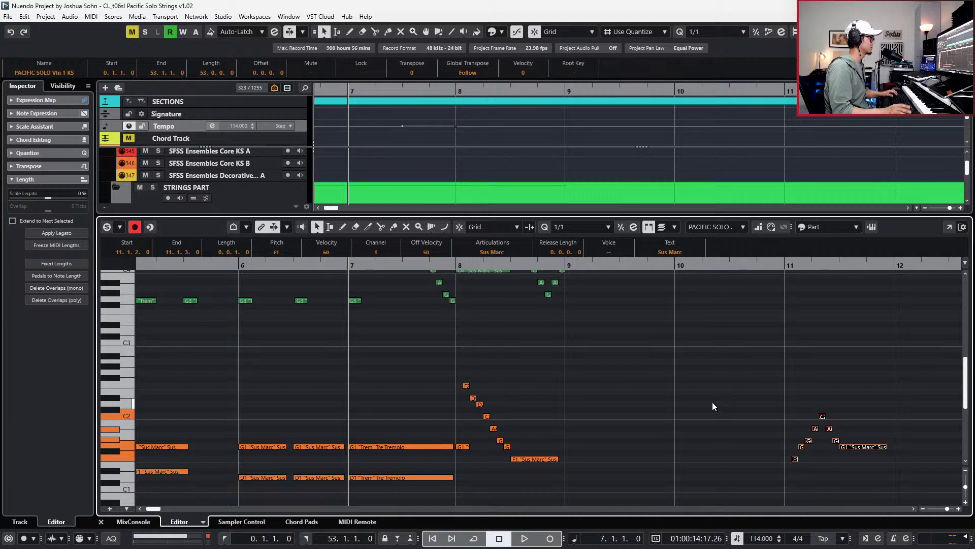
pyautogui.press('8')
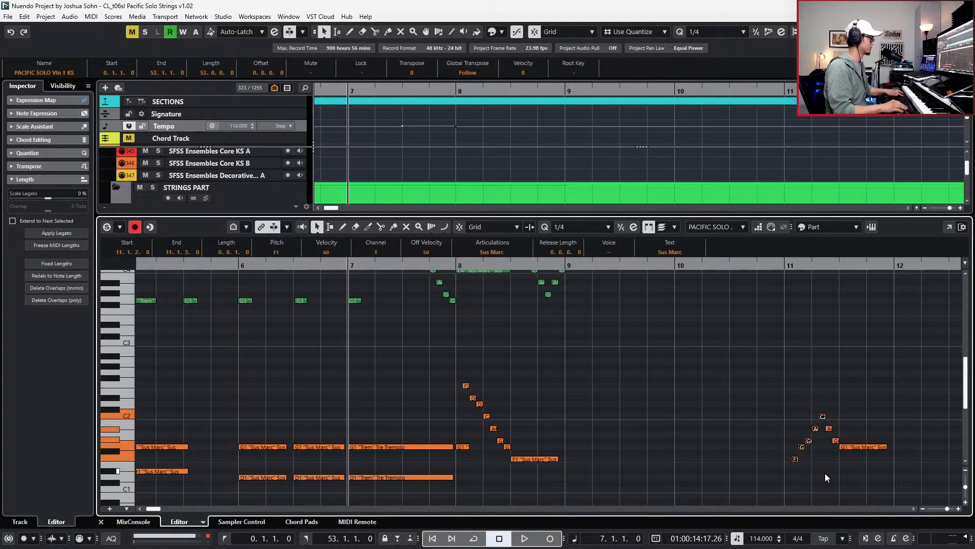
pyautogui.click(577, 268)
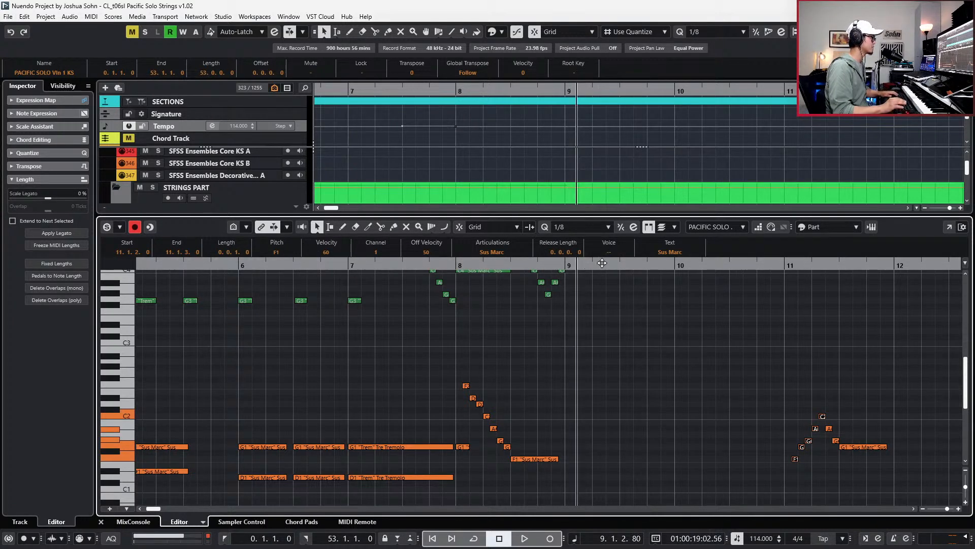
pyautogui.press('6')
pyautogui.hotkey('ctrl', 'v')
pyautogui.scroll(1, 639, 344)
pyautogui.press('s')
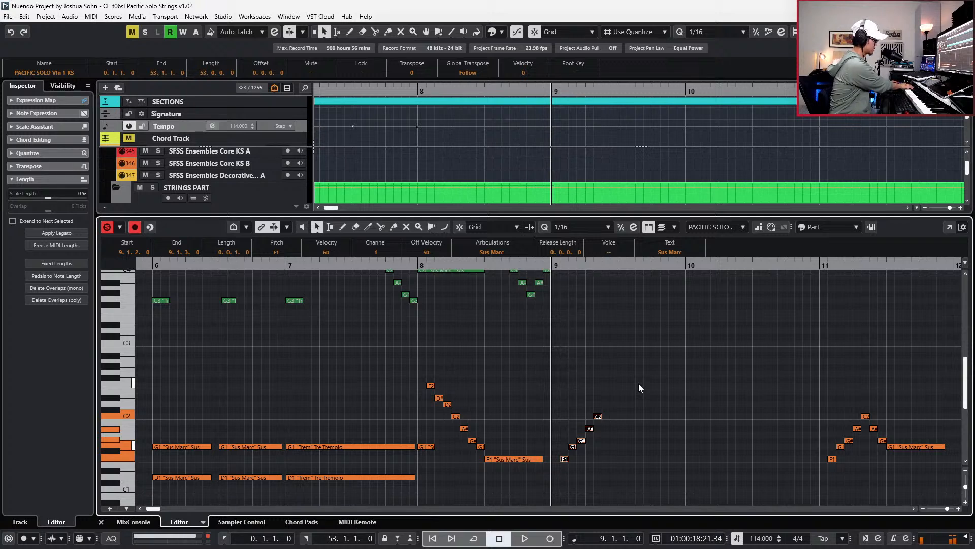
# Raise the copied bar 9 cello run to start on G1 and continue it with D#2 and D2 notes.
pyautogui.press('Up')
pyautogui.press('Up')
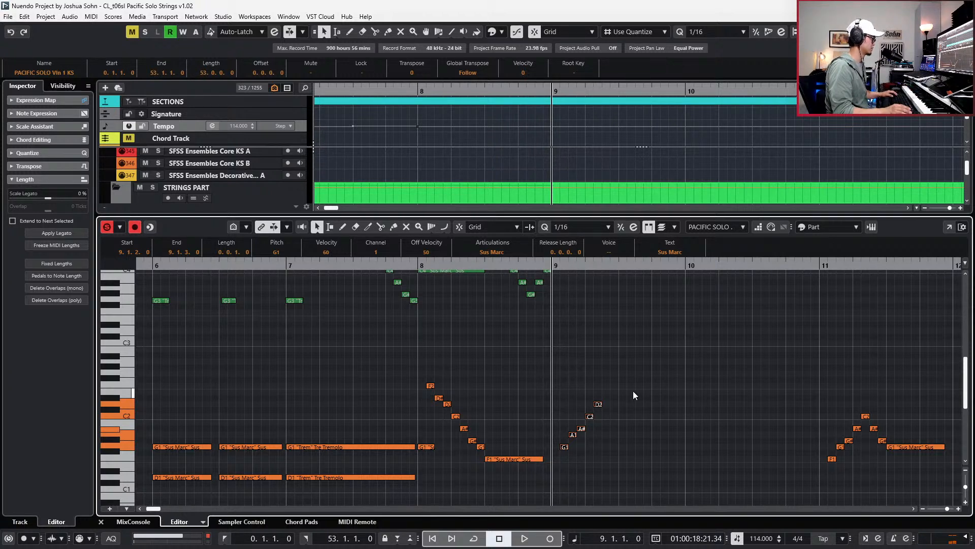
pyautogui.click(599, 404)
pyautogui.press('Up')
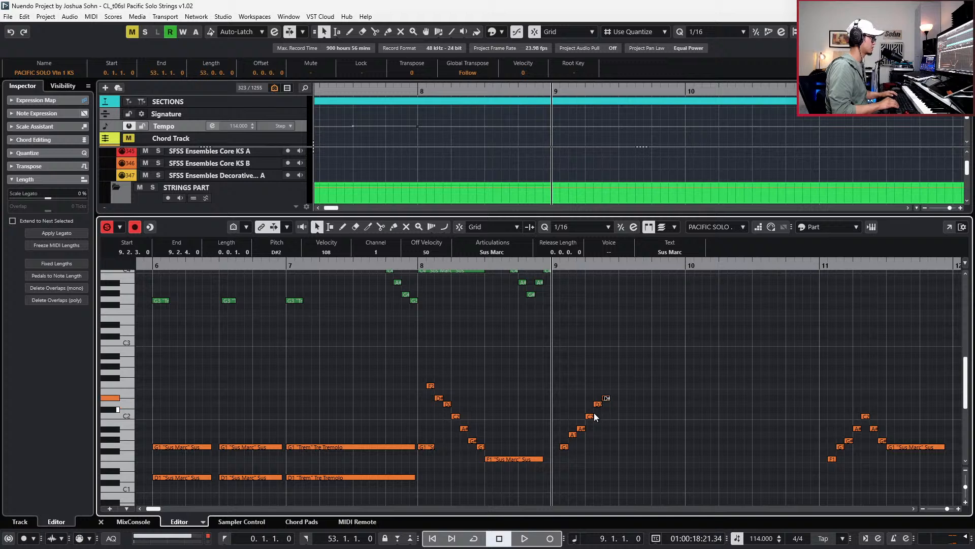
pyautogui.press('Down')
# Lengthen the final D2 of the bar 9 cello run to end at the start of bar 10.
pyautogui.hotkey('alt', 'Right')
pyautogui.hotkey('alt', 'Right')
pyautogui.hotkey('alt', 'Right')
pyautogui.hotkey('alt', 'Right')
pyautogui.hotkey('alt', 'Right')
pyautogui.hotkey('alt', 'Right')
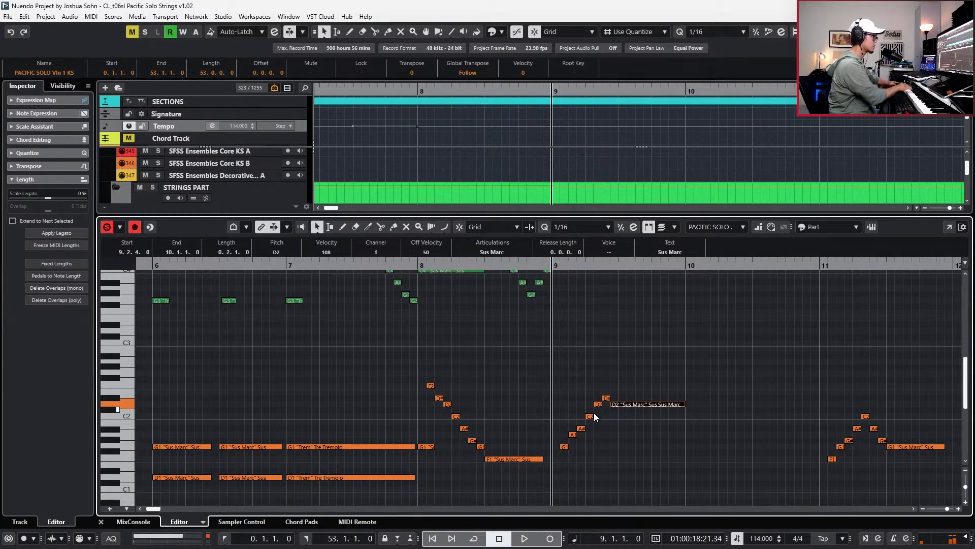
# Shift the bar 9 cello run and its long D2 one sixteenth later, trimming the D2 to end at bar 10.
pyautogui.moveTo(553, 386); pyautogui.dragTo(605, 468)
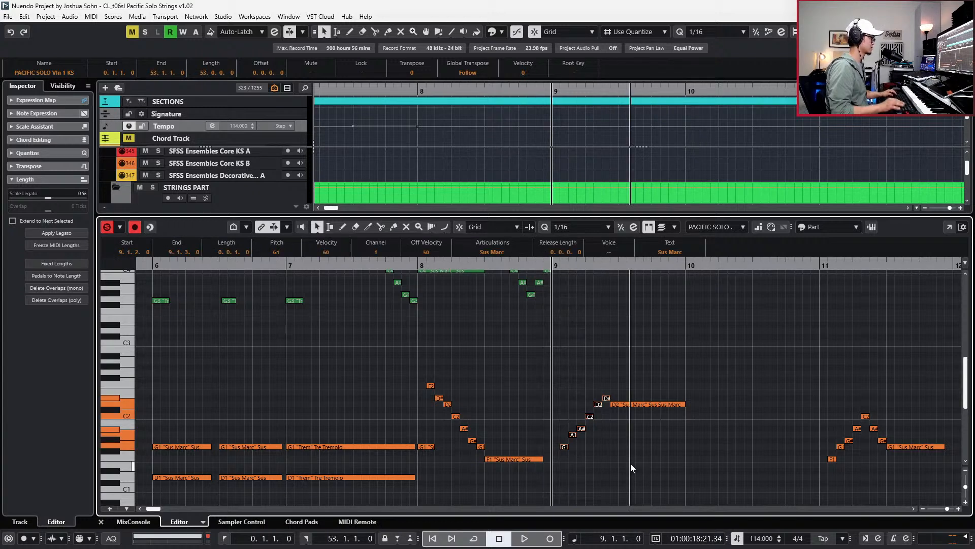
pyautogui.hotkey('ctrl', 'Right')
pyautogui.press('space')
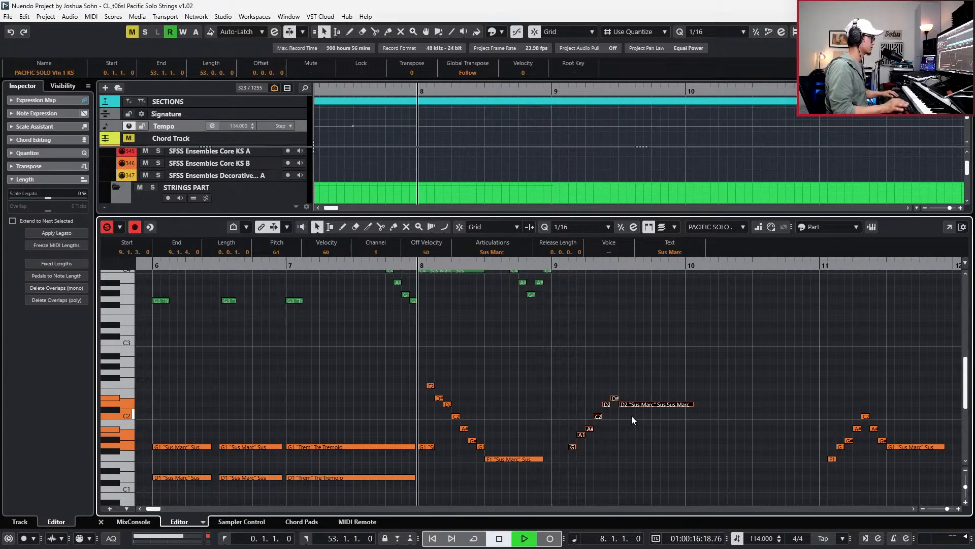
pyautogui.scroll(2, 632, 409)
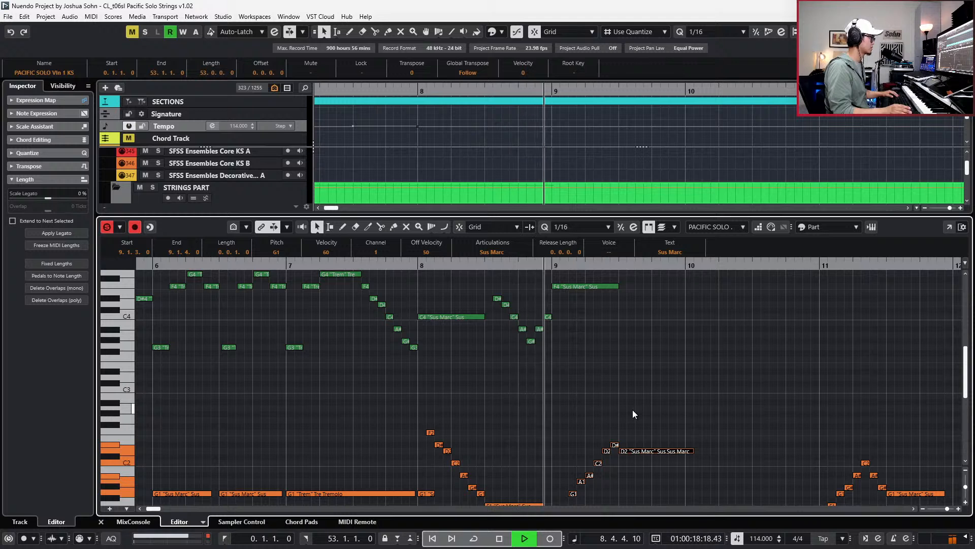
pyautogui.click(664, 452)
pyautogui.press('space')
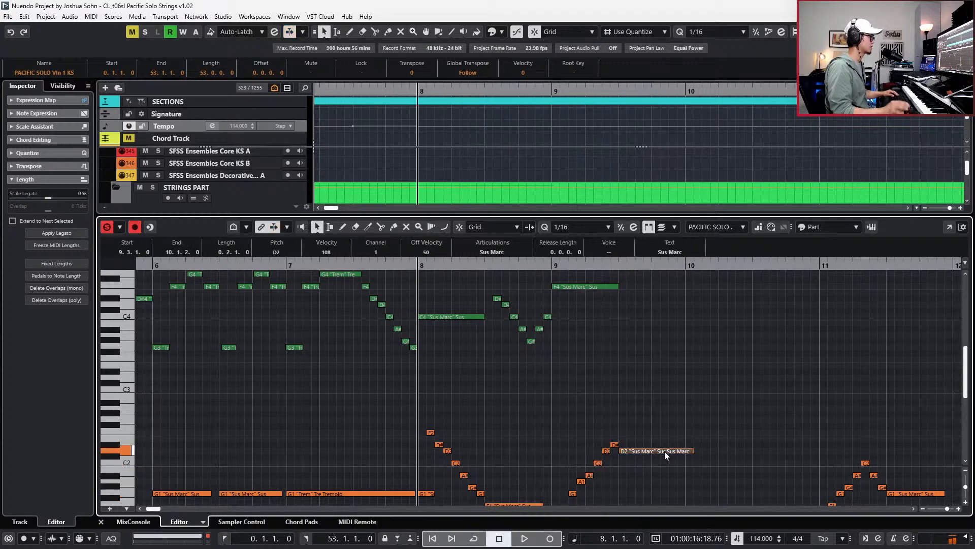
pyautogui.hotkey('alt', 'shift', 'Left')
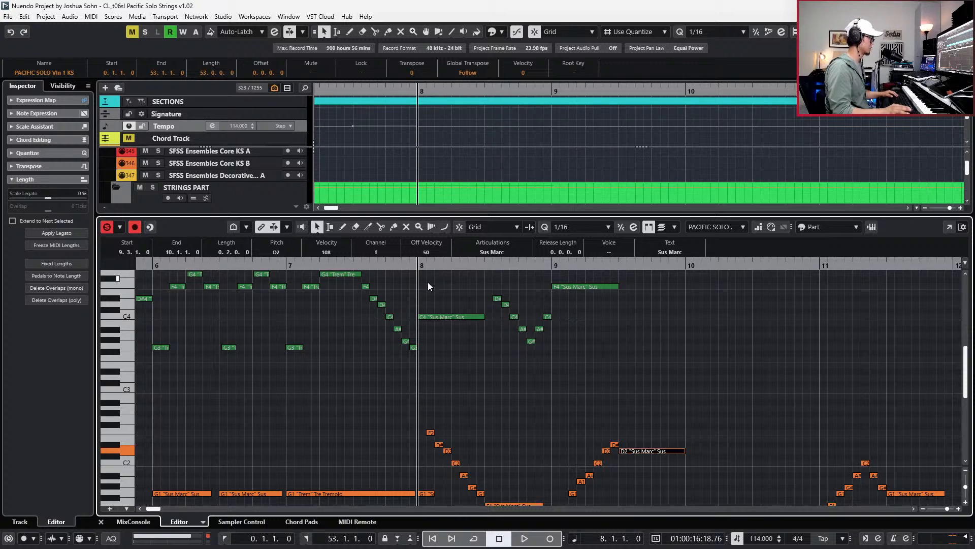
# Copy the violin's descending run from the end of bar 7 to 9.3.2 in bar 9.
pyautogui.scroll(3, 358, 293)
pyautogui.moveTo(356, 331); pyautogui.dragTo(413, 401)
pyautogui.press('space')
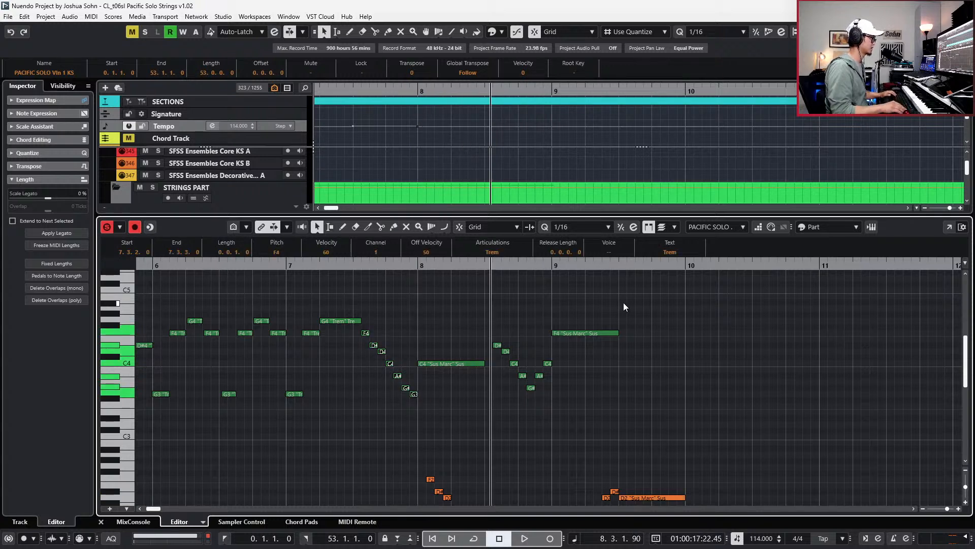
pyautogui.hotkey('ctrl', 'v')
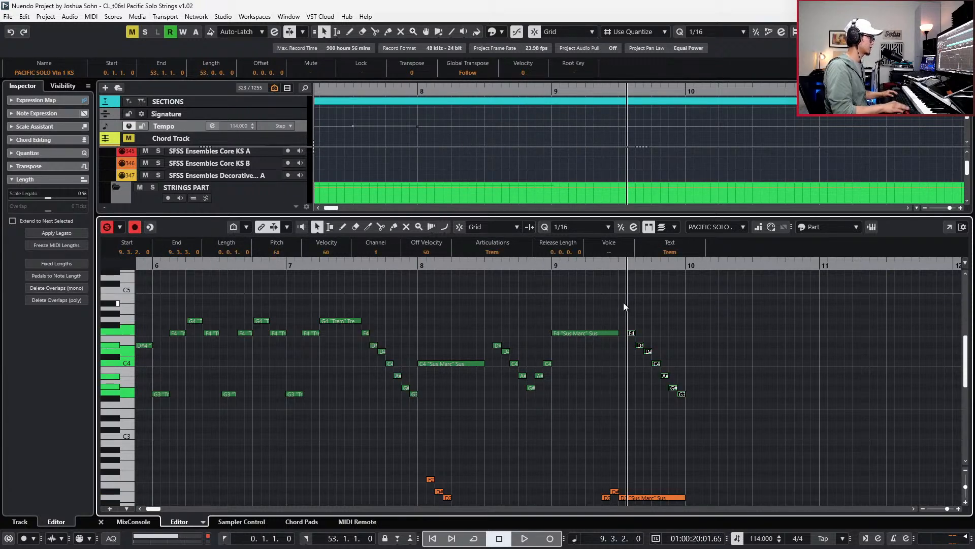
# Change the articulation of the copied violin run in bar 9 to Sus Marc.
pyautogui.scroll(-3, 597, 313)
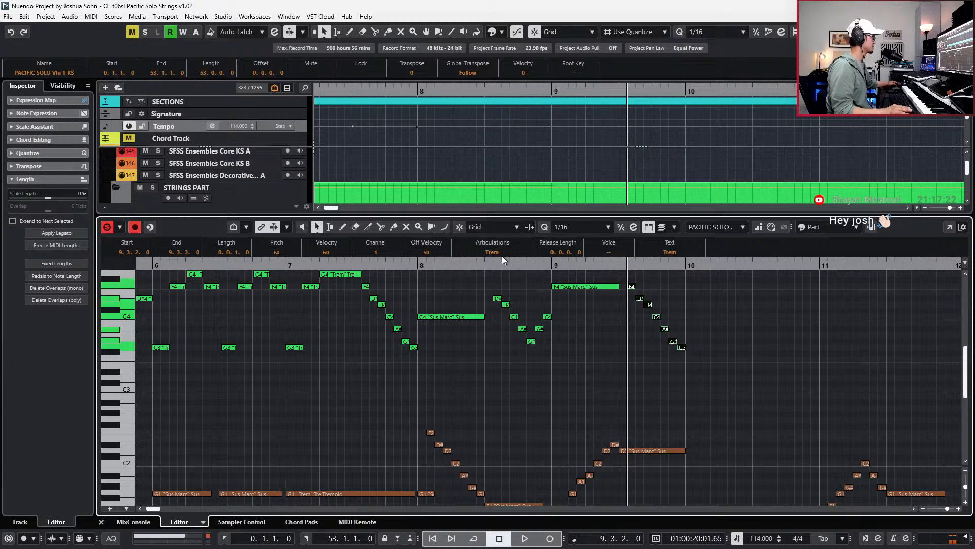
pyautogui.moveTo(495, 280); pyautogui.dragTo(504, 311)
pyautogui.click(506, 305)
pyautogui.keyDown('shift'); pyautogui.click(514, 317); pyautogui.keyUp('shift')
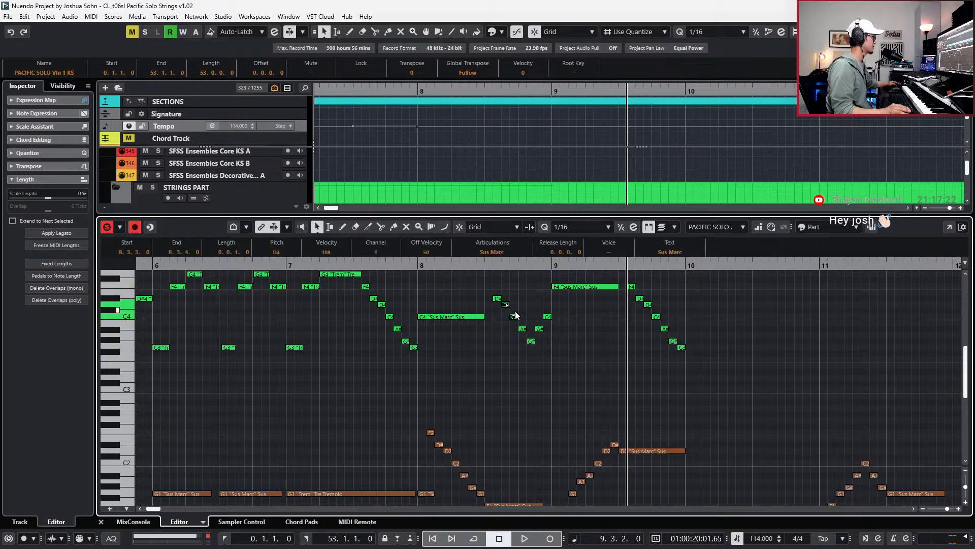
pyautogui.moveTo(630, 281); pyautogui.dragTo(744, 381)
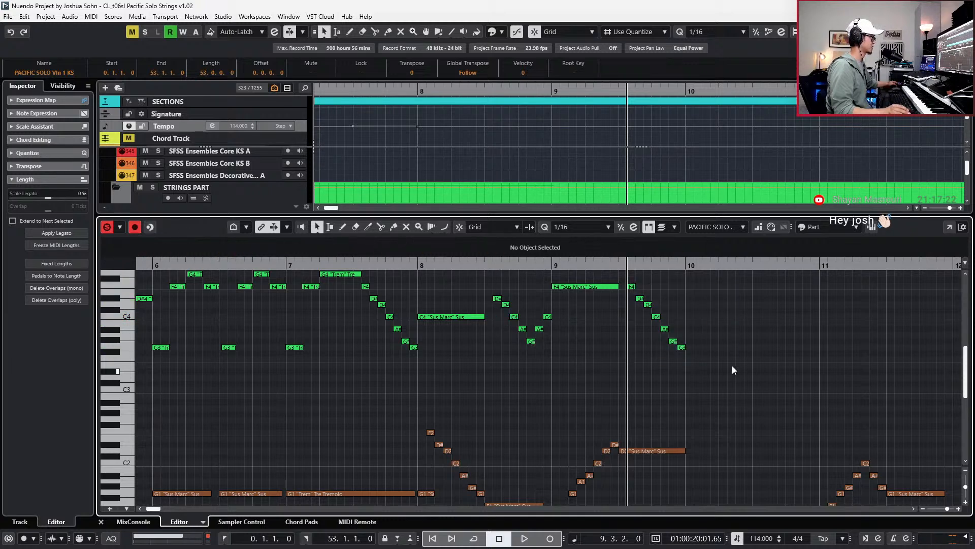
pyautogui.click(508, 252)
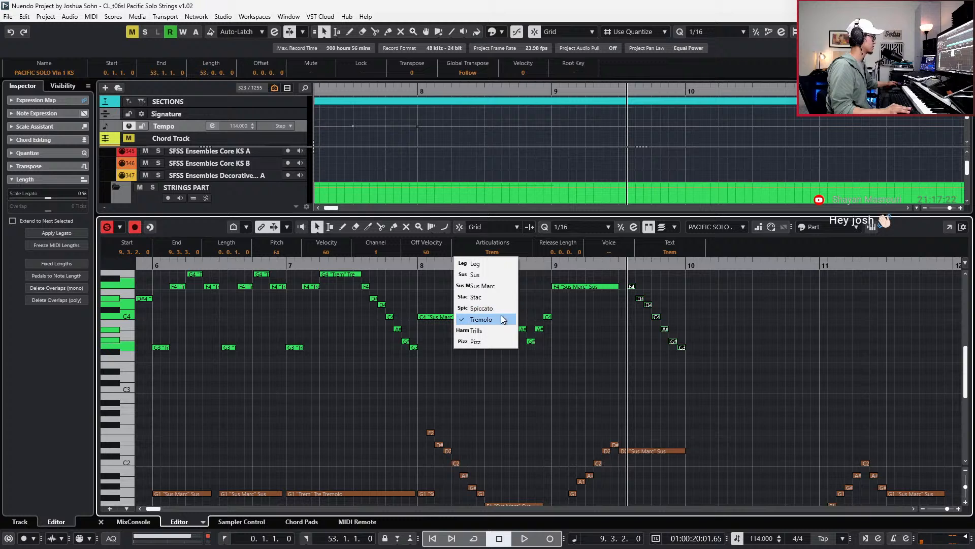
pyautogui.click(496, 295)
pyautogui.click(630, 286)
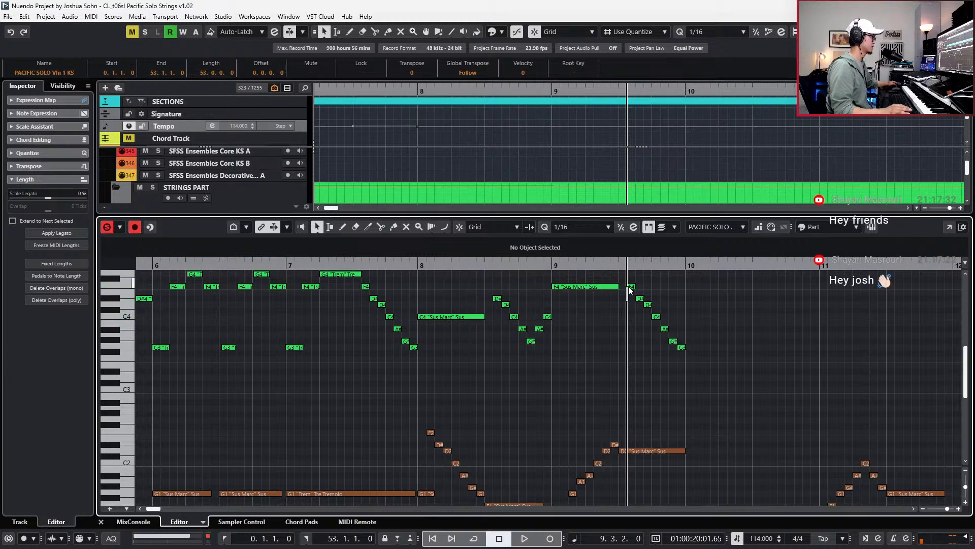
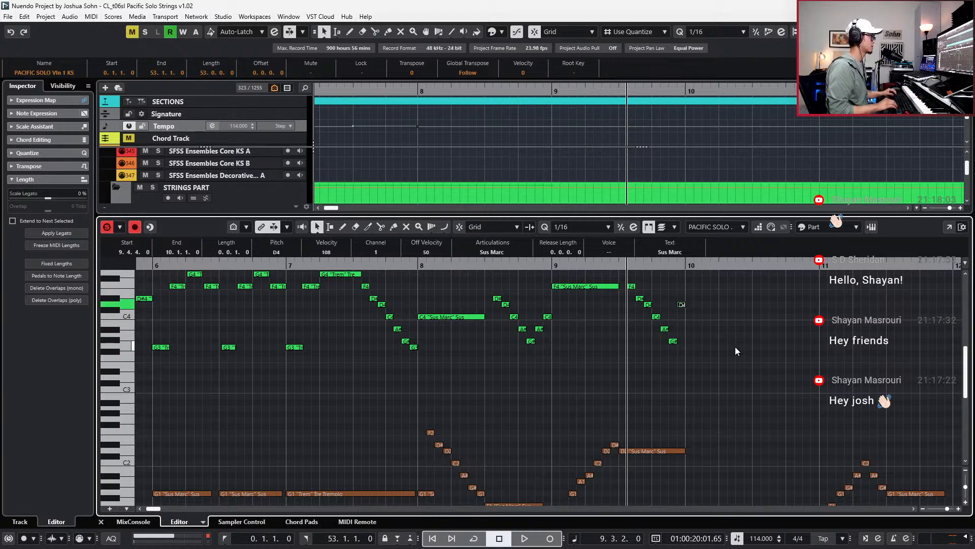
# Shift the bar 9 violin run one sixteenth later and place its closing D4 at bar 10, lasting the full bar.
pyautogui.moveTo(620, 361); pyautogui.dragTo(641, 333)
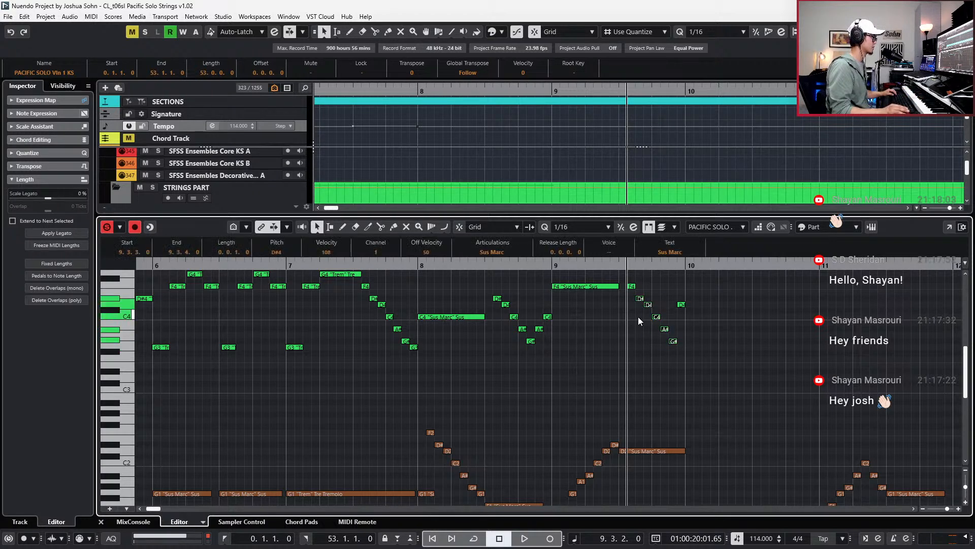
pyautogui.moveTo(629, 280); pyautogui.dragTo(719, 339)
pyautogui.hotkey('ctrl', 'Right')
pyautogui.click(691, 305)
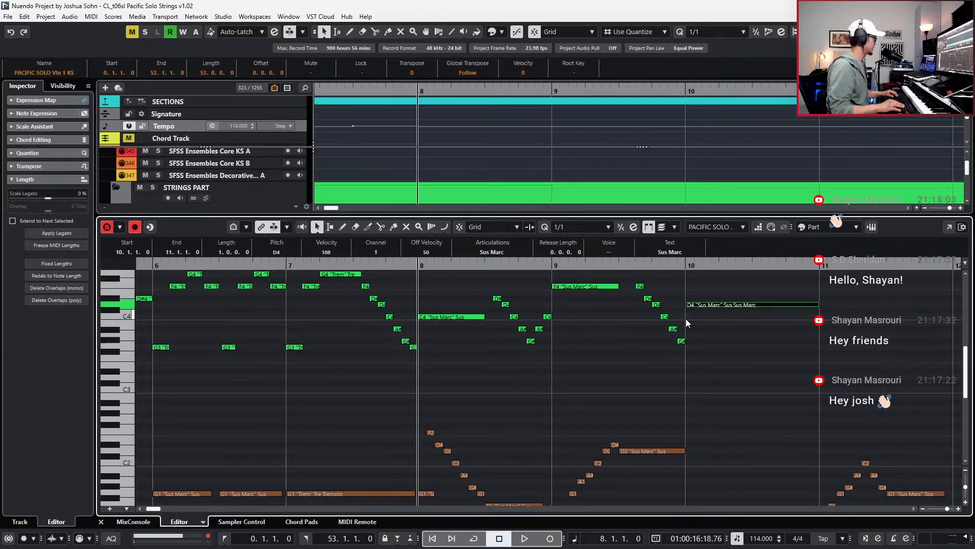
# Play back the violin and cello parts from bar 8 into bar 10.
pyautogui.scroll(-1, 687, 323)
pyautogui.press('space')
pyautogui.scroll(-2, 703, 401)
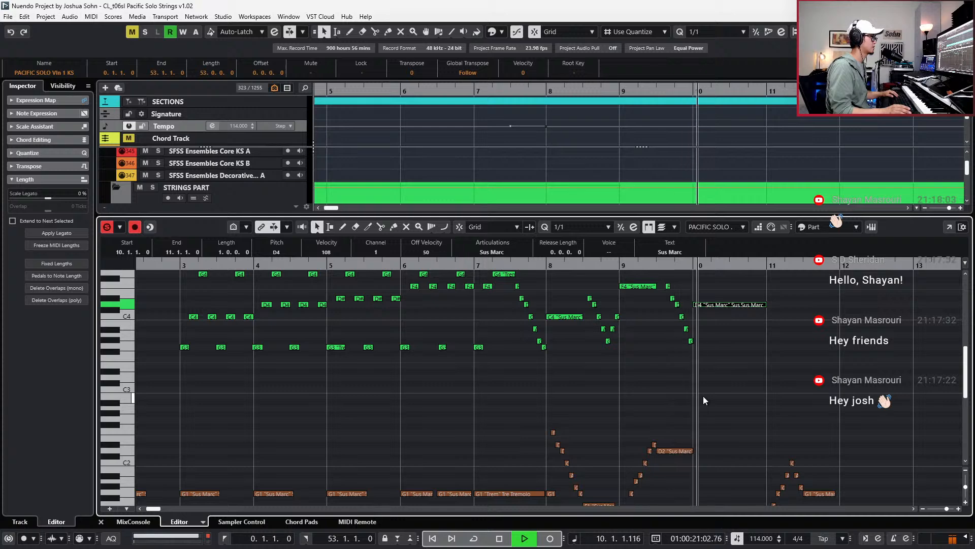
pyautogui.press('space')
# Copy the cello's bar 9 run with its long D2 note to the same position in bar 10.
pyautogui.scroll(2, 703, 395)
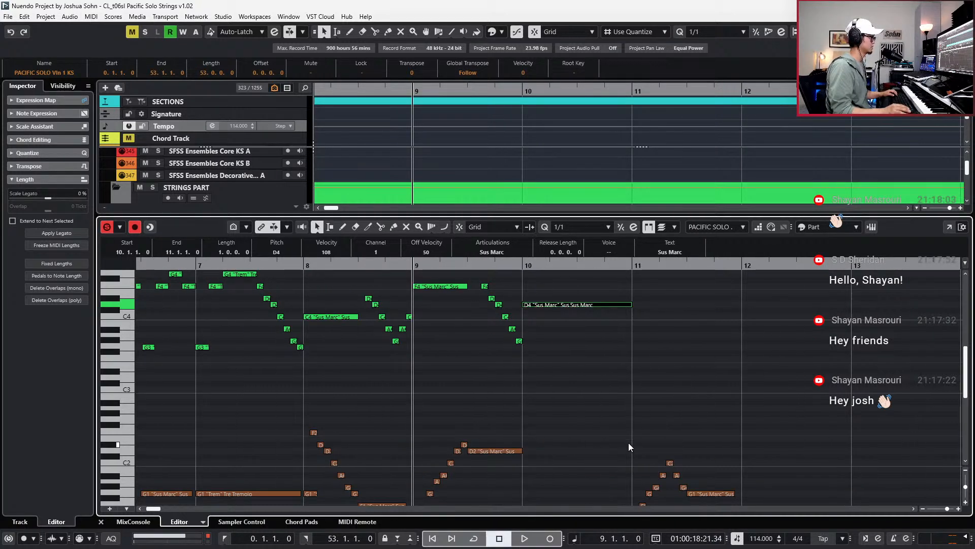
pyautogui.scroll(-3, 617, 443)
pyautogui.click(663, 428)
pyautogui.scroll(1, 645, 400)
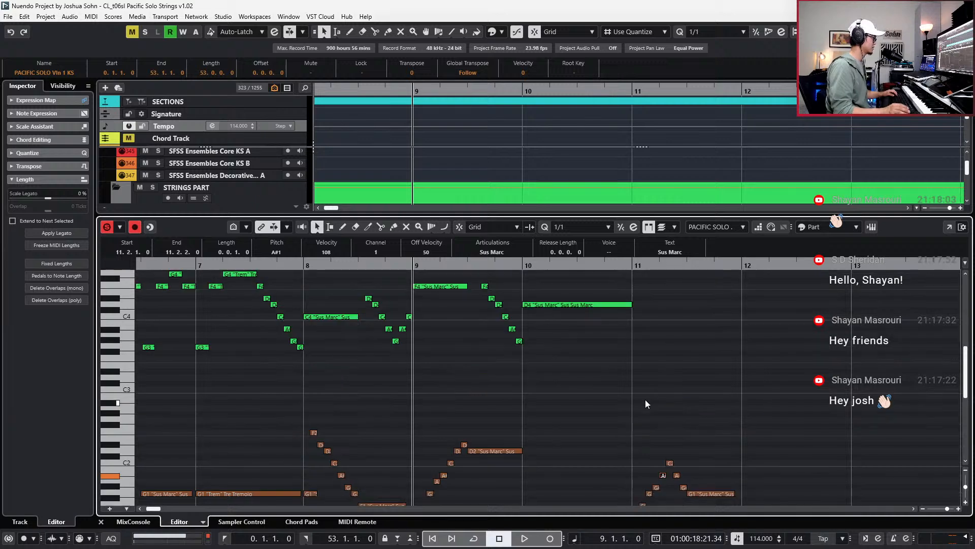
pyautogui.scroll(1, 645, 399)
pyautogui.hotkey('alt', '4')
pyautogui.scroll(-2, 503, 435)
pyautogui.click(434, 384)
pyautogui.moveTo(424, 394); pyautogui.dragTo(546, 472)
pyautogui.hotkey('ctrl', 'c')
pyautogui.hotkey('ctrl', 'v')
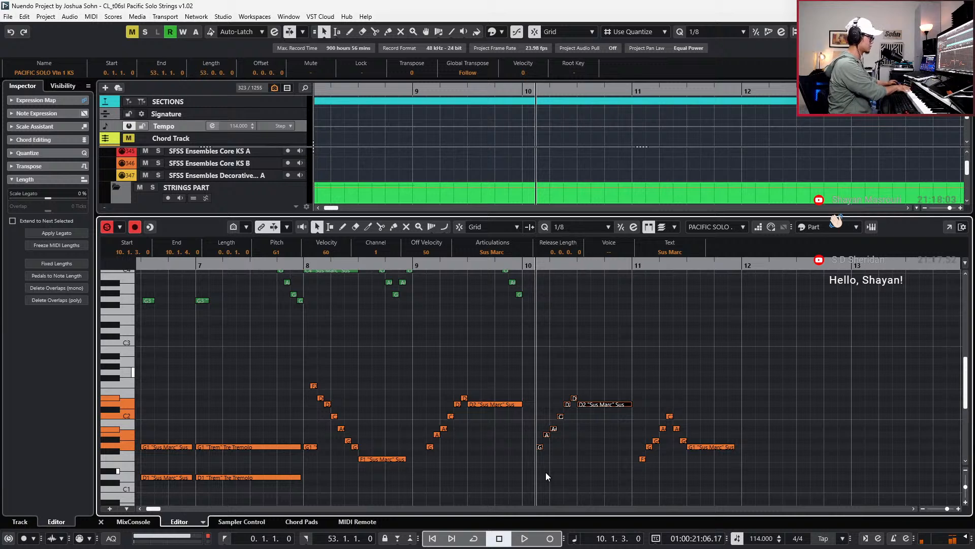
# Repitch the copied bar 10 cello run to A#1, C2, D2, D#2, F2 and G2, with the long note on G2.
pyautogui.moveTo(532, 384); pyautogui.dragTo(615, 463)
pyautogui.press('Up')
pyautogui.press('Up')
pyautogui.press('Up')
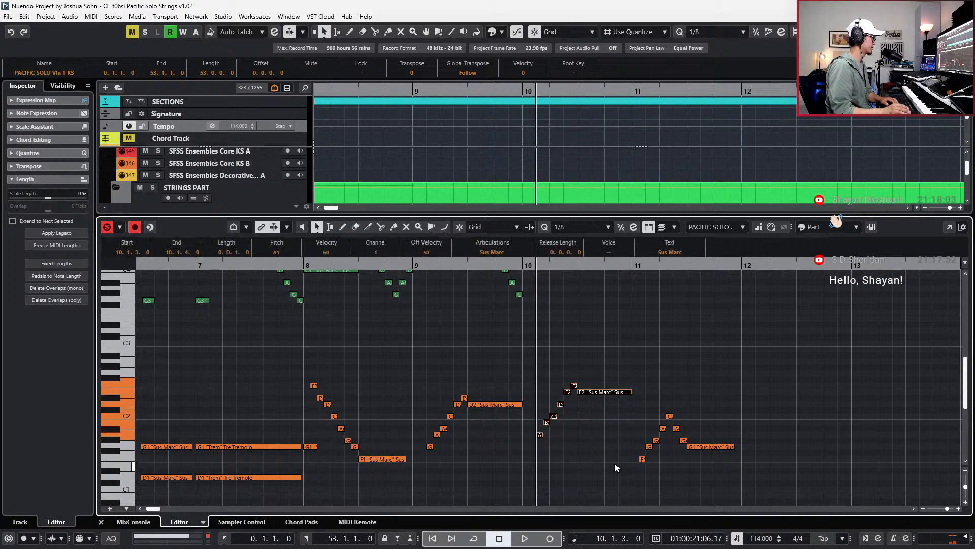
pyautogui.click(554, 410)
pyautogui.press('Up')
pyautogui.click(564, 382)
pyautogui.moveTo(585, 385); pyautogui.dragTo(592, 374)
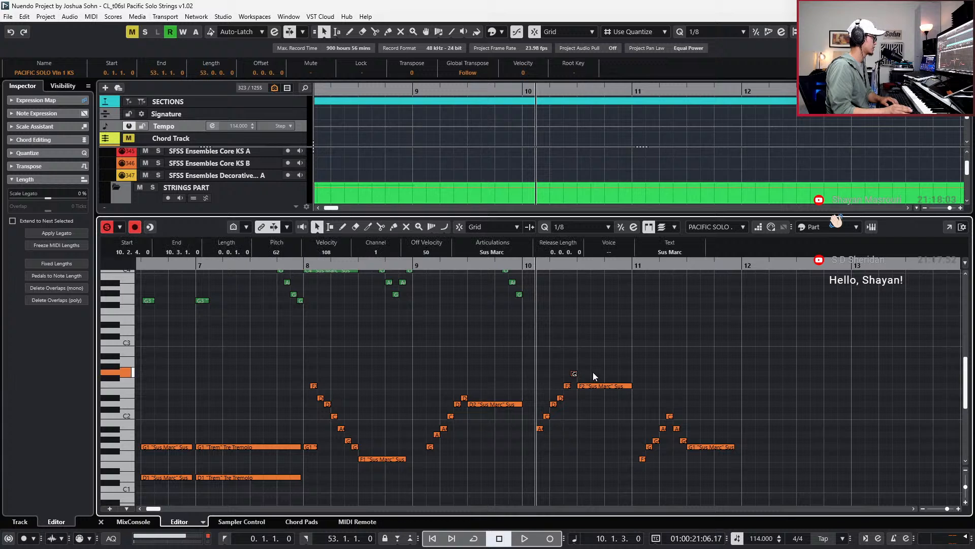
pyautogui.press('KP_Subtract')
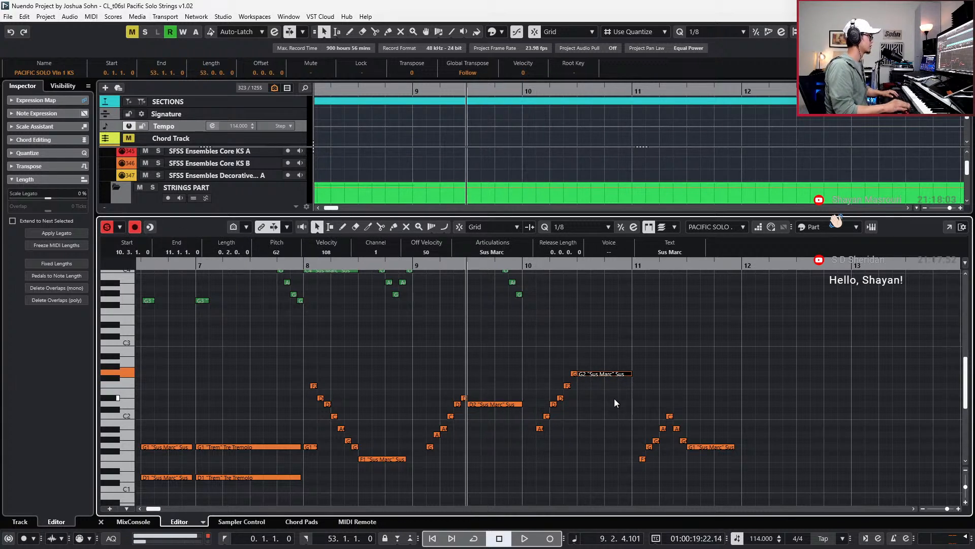
# Set the short G2 before the cello's long bar 10 note to Spiccato and play back the passage from bar 9.
pyautogui.press('Left')
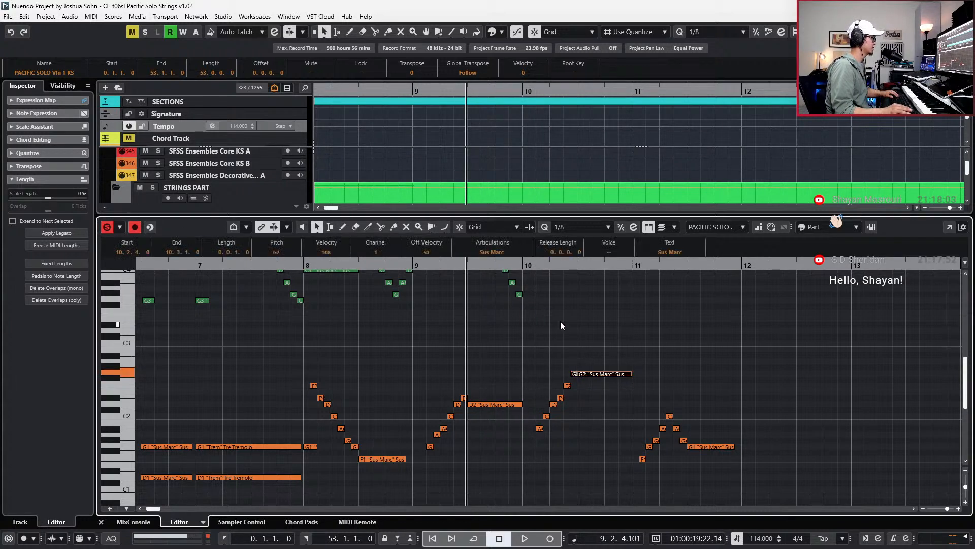
pyautogui.click(505, 254)
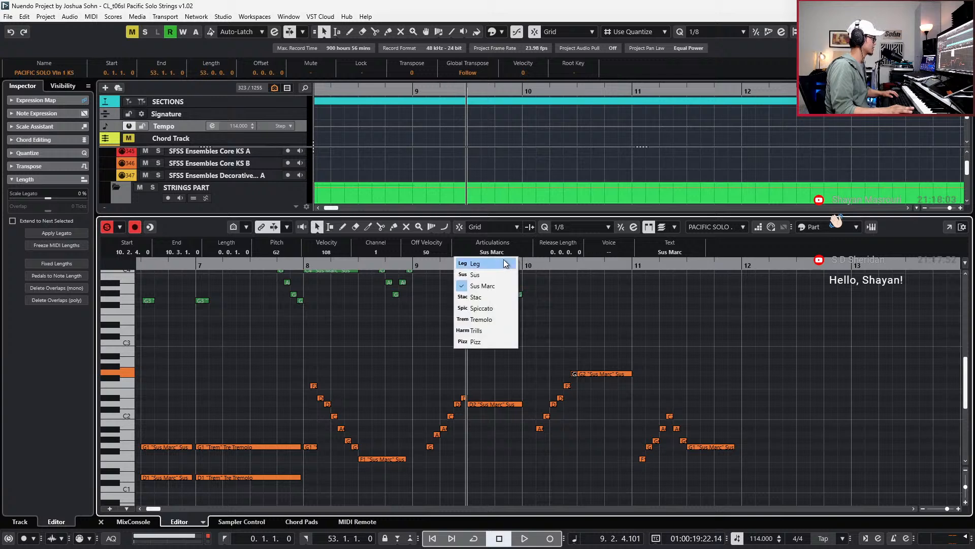
pyautogui.click(470, 307)
pyautogui.press('space')
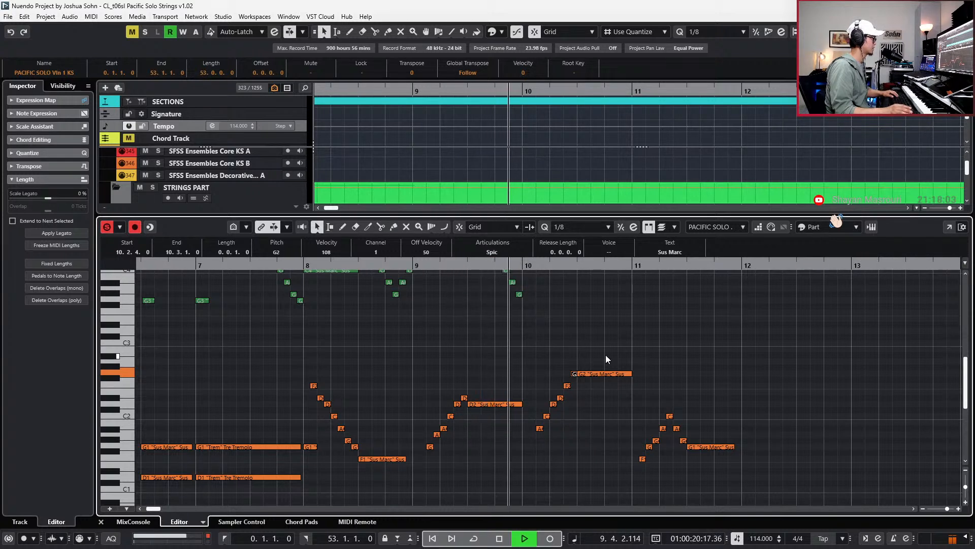
pyautogui.click(606, 355)
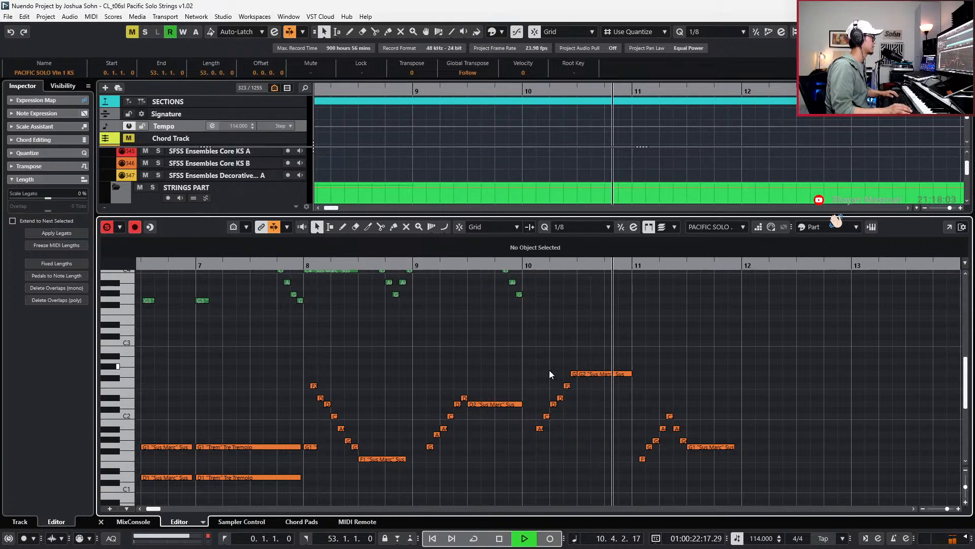
# Play back the violin and cello parts from bar 7 through the cello's bar 10 run.
pyautogui.press('space')
pyautogui.click(574, 376)
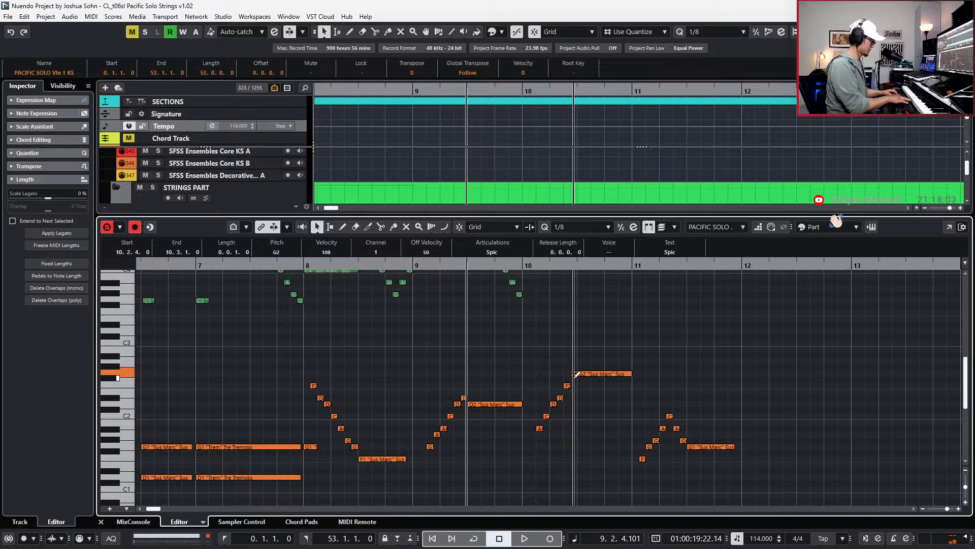
pyautogui.press('g')
pyautogui.press('space')
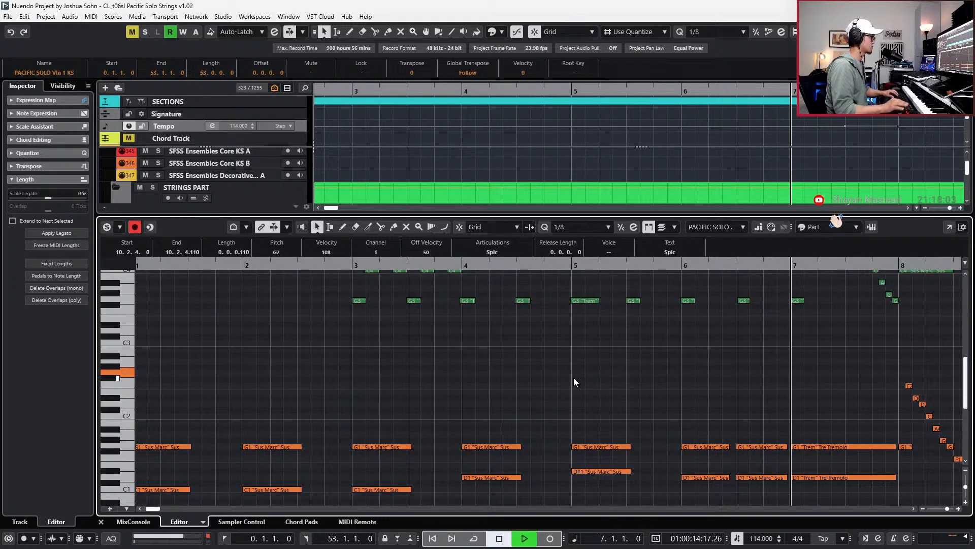
pyautogui.hotkey('ctrl', 'shift', 'c')
pyautogui.press('g')
pyautogui.hotkey('ctrl', 'shift', 'c')
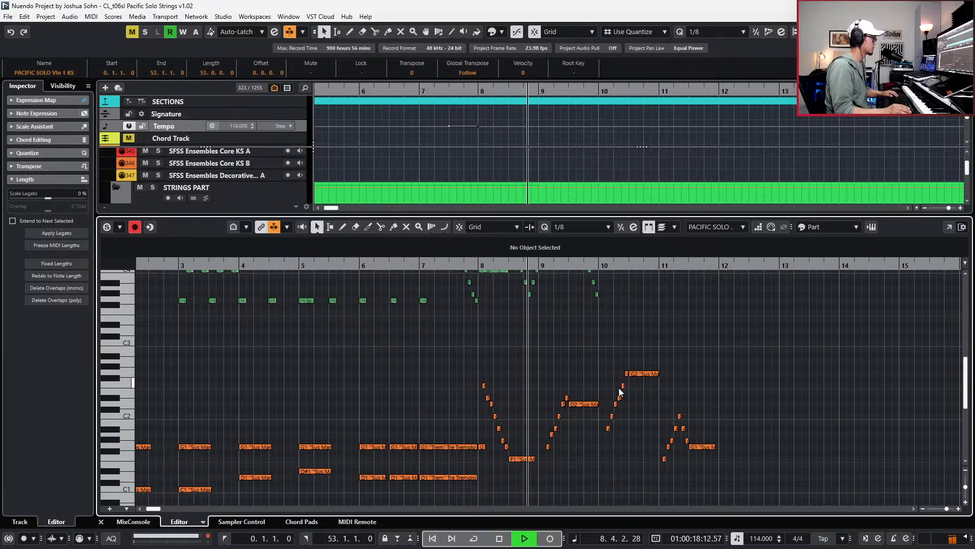
pyautogui.scroll(2, 632, 388)
pyautogui.press('space')
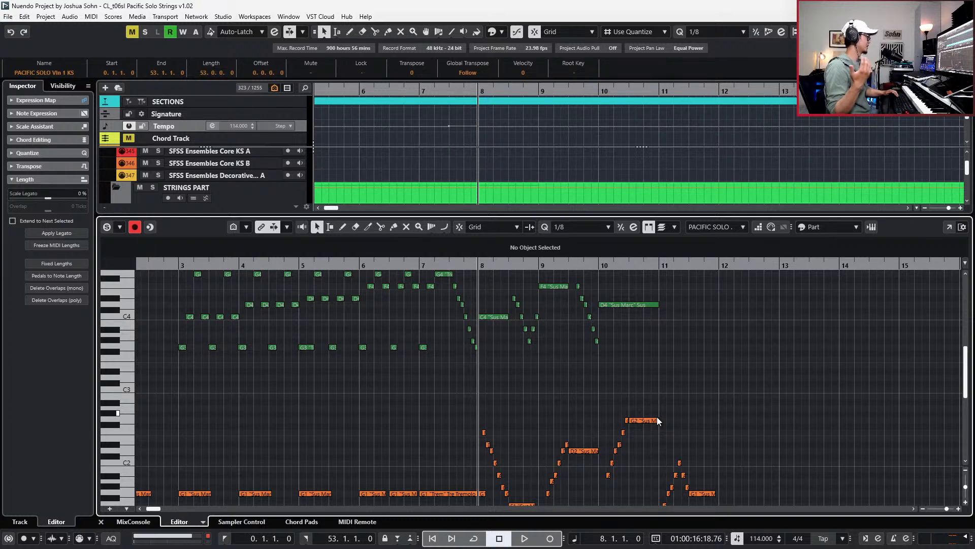
# Play back both parts again from bar 8 into the cello's long G2 note in bar 10.
pyautogui.scroll(-3, 716, 411)
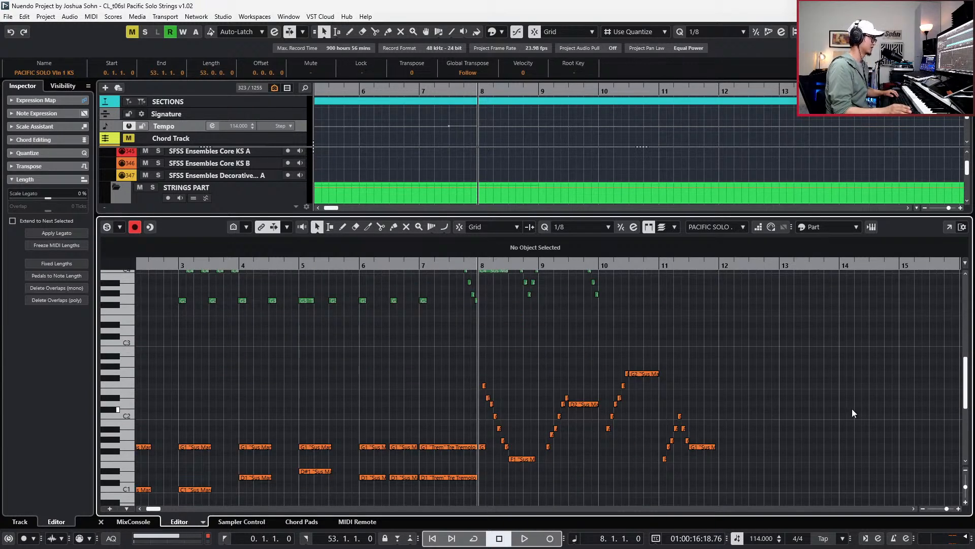
pyautogui.scroll(3, 859, 412)
pyautogui.press('space')
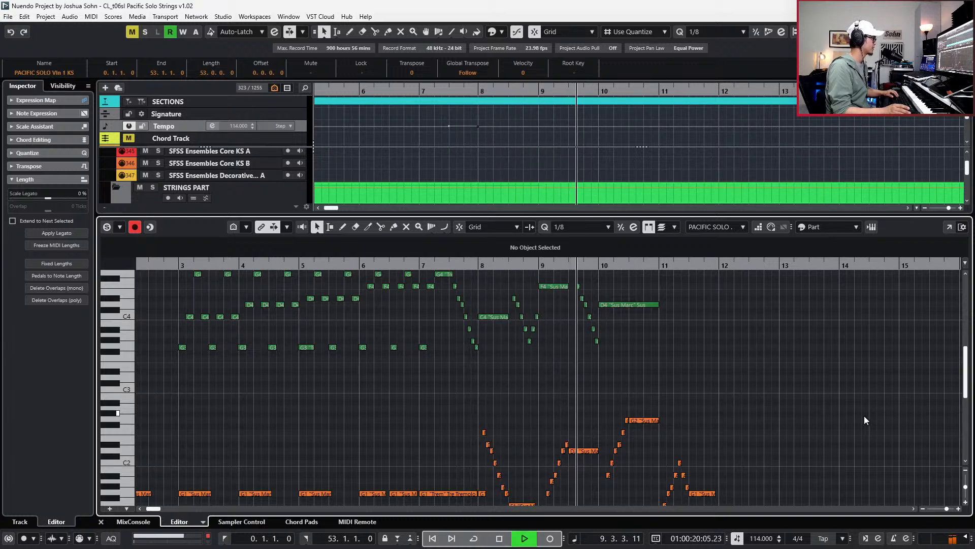
pyautogui.scroll(-3, 864, 420)
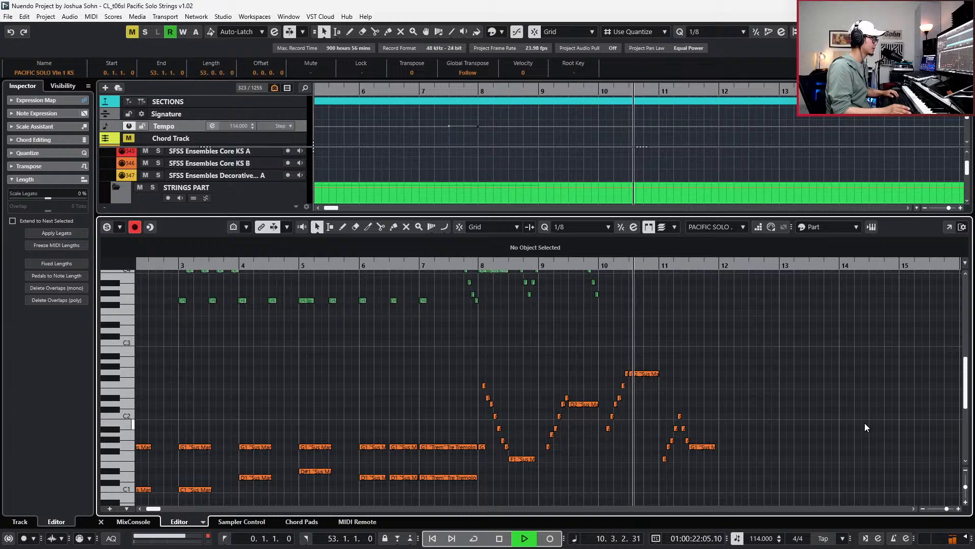
pyautogui.press('space')
pyautogui.scroll(3, 858, 425)
pyautogui.scroll(-3, 711, 427)
# Copy the cello's bar 10 run and long G2 into the violin part at 10.4.1, transposed up two octaves.
pyautogui.moveTo(572, 450); pyautogui.dragTo(637, 505)
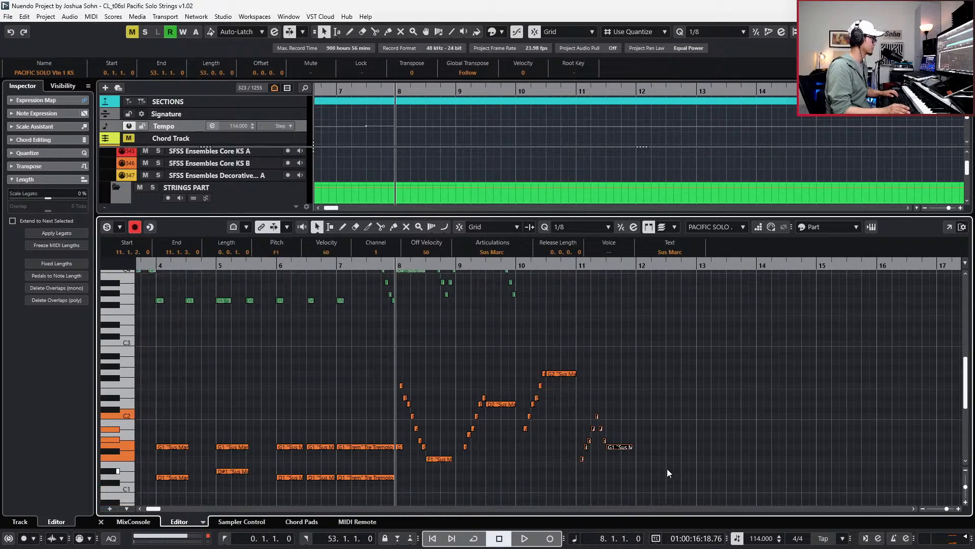
pyautogui.scroll(3, 667, 469)
pyautogui.hotkey('shift', 'n')
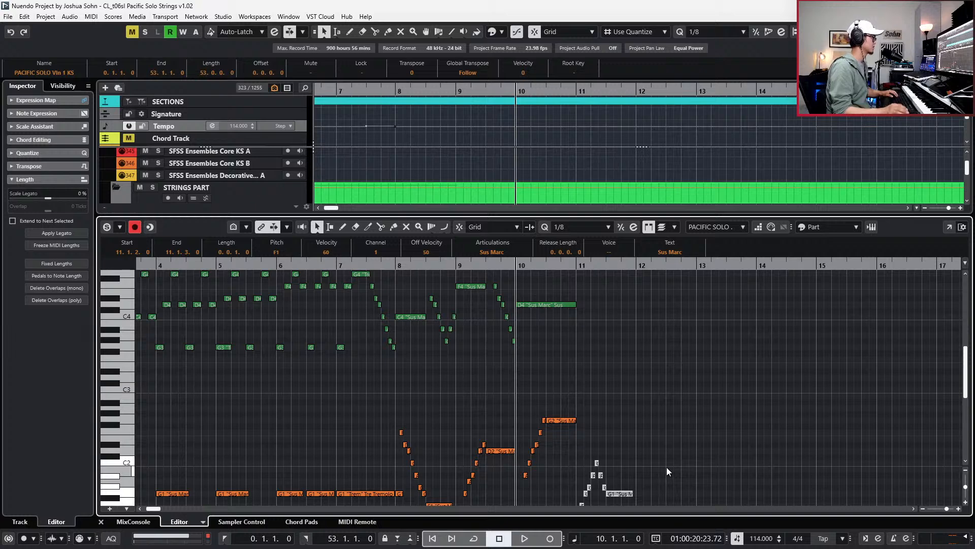
pyautogui.click(566, 306)
pyautogui.press('h')
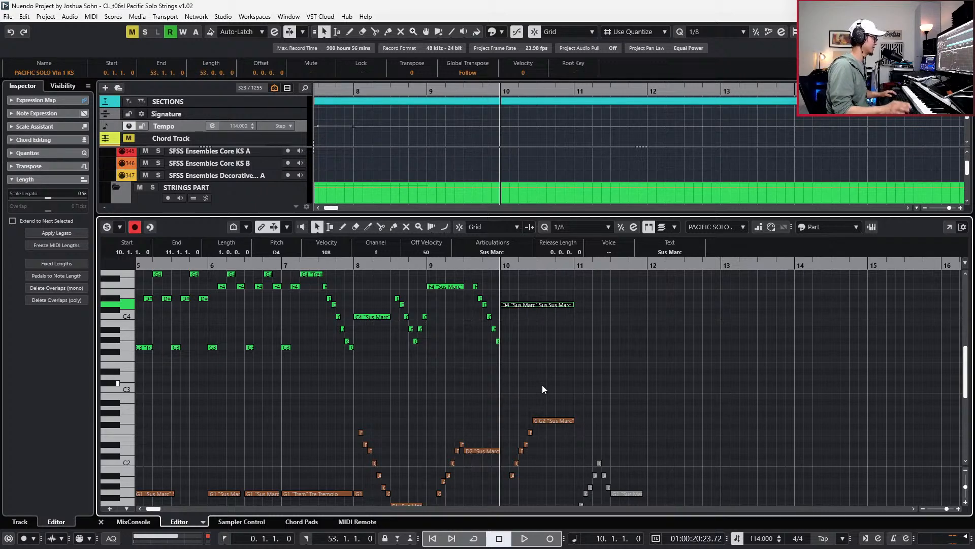
pyautogui.press('h')
pyautogui.moveTo(486, 409); pyautogui.dragTo(594, 482)
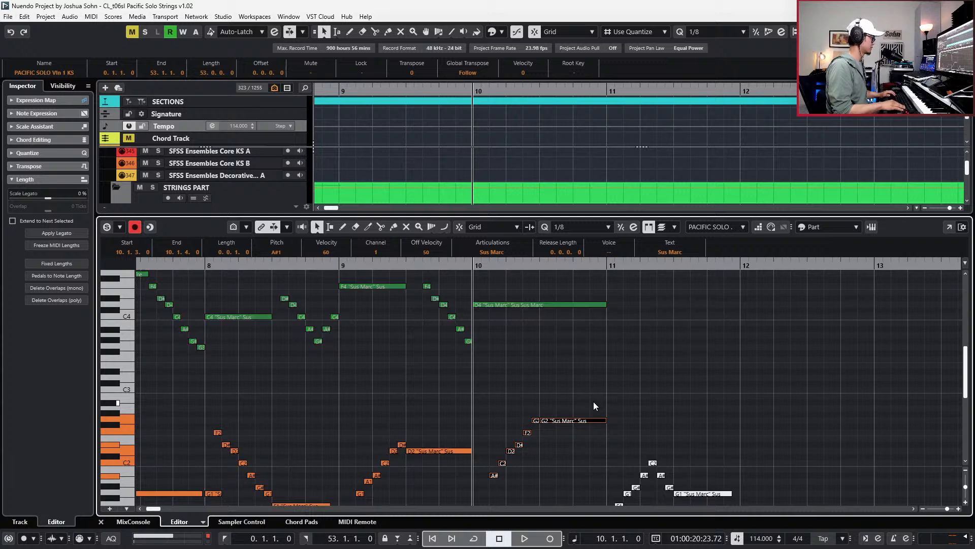
pyautogui.press('space')
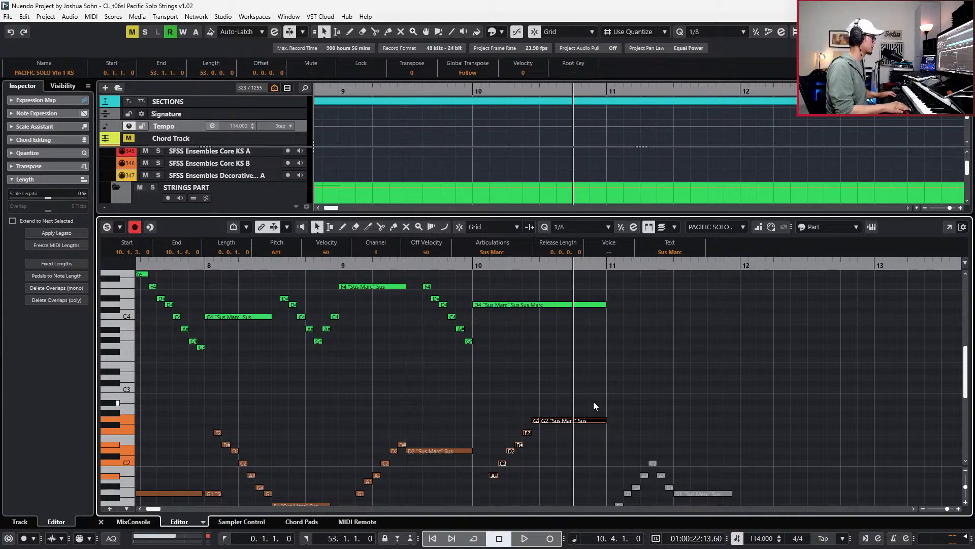
pyautogui.hotkey('ctrl', 'v')
pyautogui.hotkey('shift', 'Up')
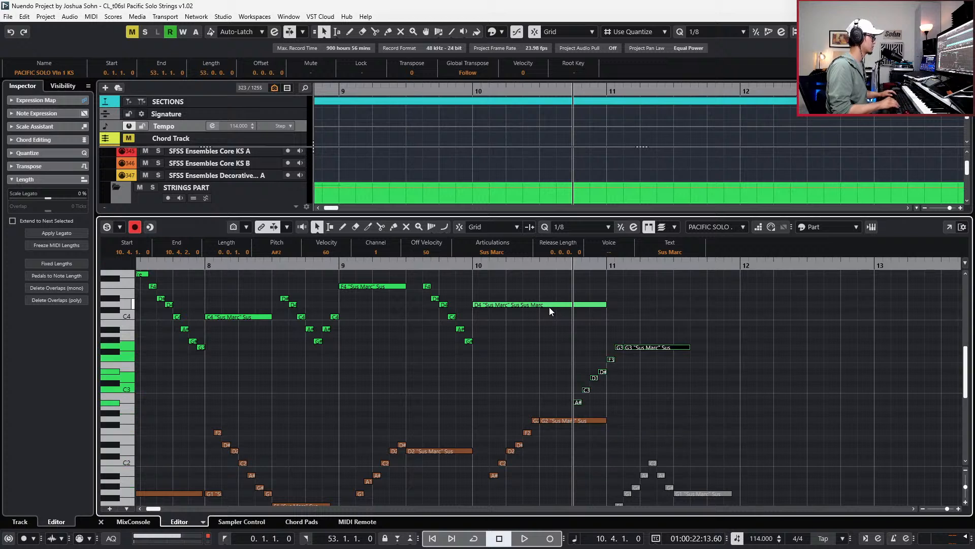
pyautogui.hotkey('shift', 'Up')
# Shorten the violin's long D4 note in bar 10 so it ends at beat 3.
pyautogui.click(546, 306)
pyautogui.hotkey('alt', 'Left')
pyautogui.hotkey('alt', 'Left')
pyautogui.hotkey('alt', 'Left')
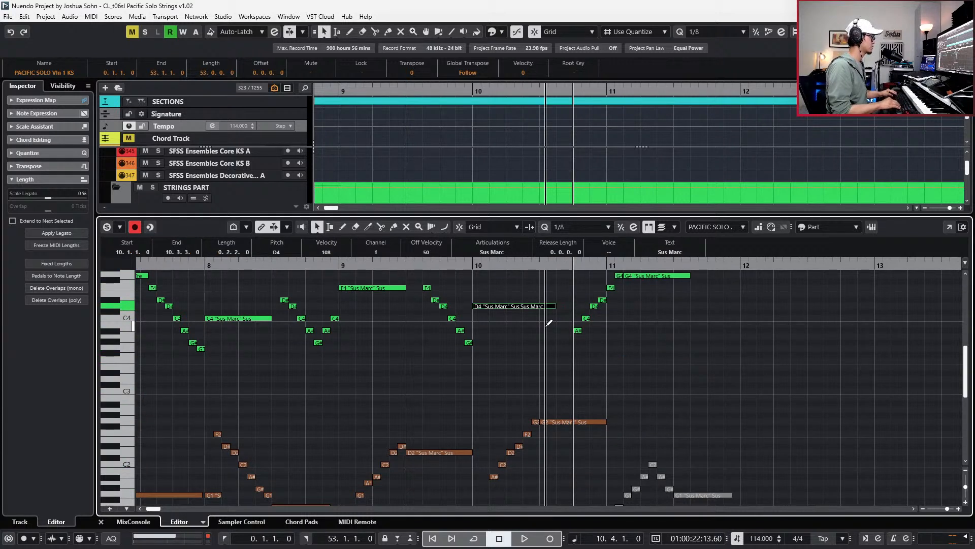
# Move the copied violin run and its long G4 two sixteenths earlier, starting at 10.3.3, and play it back.
pyautogui.click(594, 306)
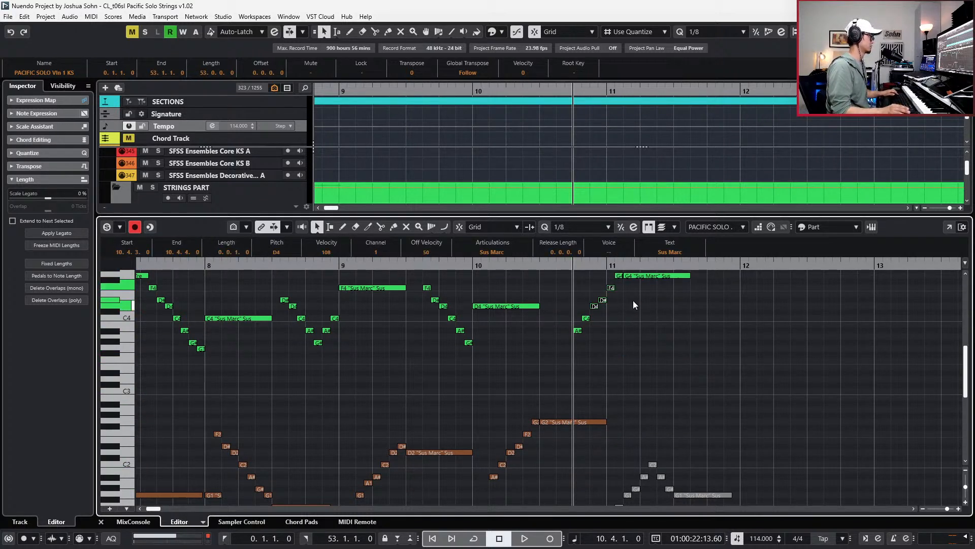
pyautogui.moveTo(647, 282); pyautogui.dragTo(655, 322)
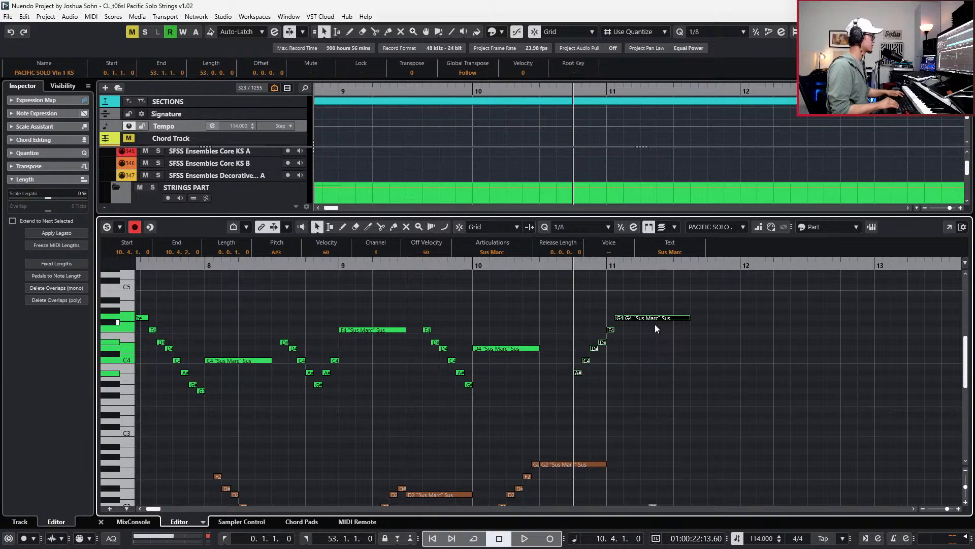
pyautogui.hotkey('ctrl', 'Left')
pyautogui.hotkey('ctrl', 'Left')
pyautogui.press('space')
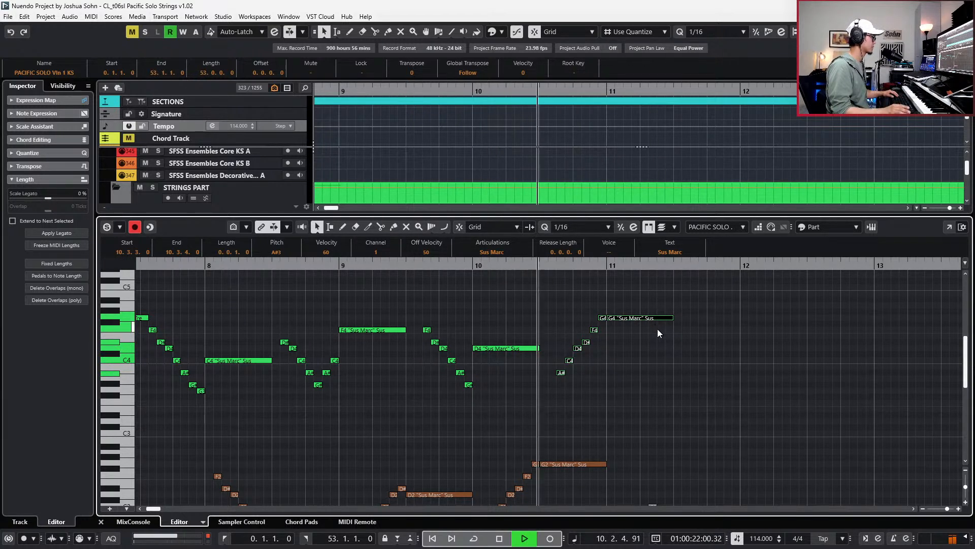
pyautogui.press('space')
# Transpose the violin's copied run and its long note up one octave, spanning A#4 to G5.
pyautogui.moveTo(576, 310); pyautogui.dragTo(696, 415)
pyautogui.hotkey('shift', 'Up')
pyautogui.scroll(2, 696, 416)
pyautogui.keyDown('ctrl'); pyautogui.scroll(1, 702, 388); pyautogui.keyUp('ctrl')
pyautogui.scroll(2, 669, 376)
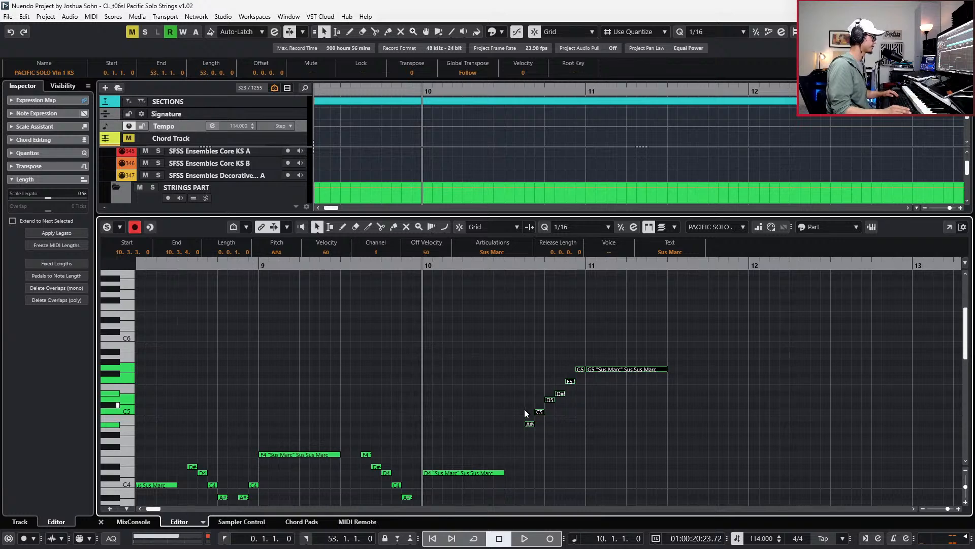
# Copy the run's opening A#4 to 10.3.2 and lower the copy to G#4 as the violin run's new first note.
pyautogui.click(535, 431)
pyautogui.moveTo(537, 454); pyautogui.dragTo(532, 423)
pyautogui.hotkey('ctrl', 'c')
pyautogui.press('ctrl+KP_Subtract')
pyautogui.hotkey('ctrl', 'v')
pyautogui.press('Down')
pyautogui.press('Down')
pyautogui.press('KP_Subtract')
pyautogui.press('KP_Subtract')
pyautogui.scroll(-2, 554, 398)
pyautogui.hscroll(4, 572, 383)
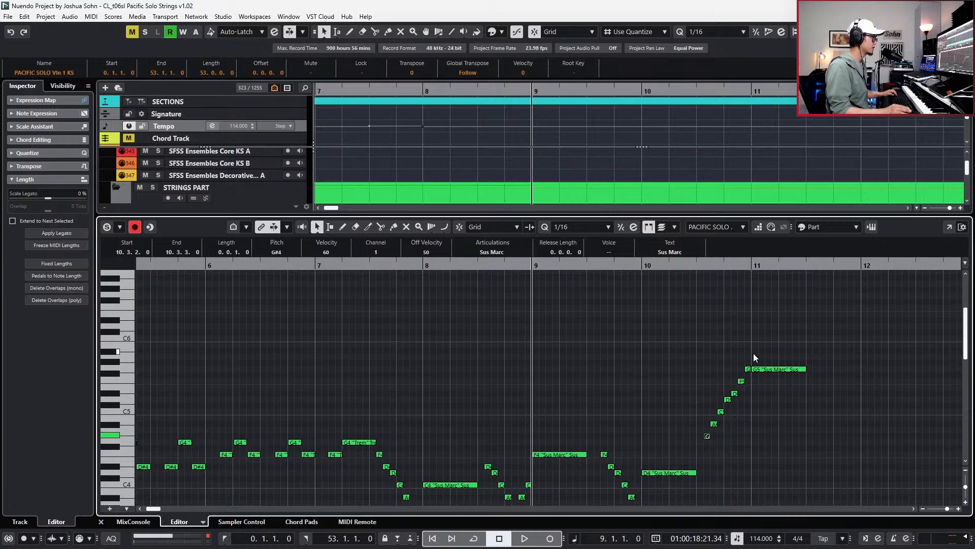
# Play back the violin's ending from bar 9 into bar 11.
pyautogui.press('space')
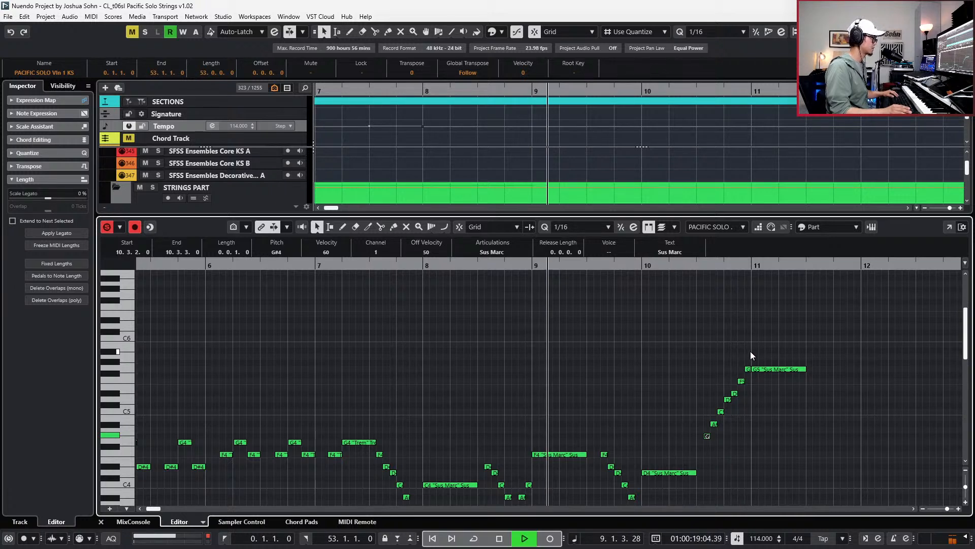
pyautogui.hotkey('alt', 'c')
pyautogui.scroll(-3, 760, 351)
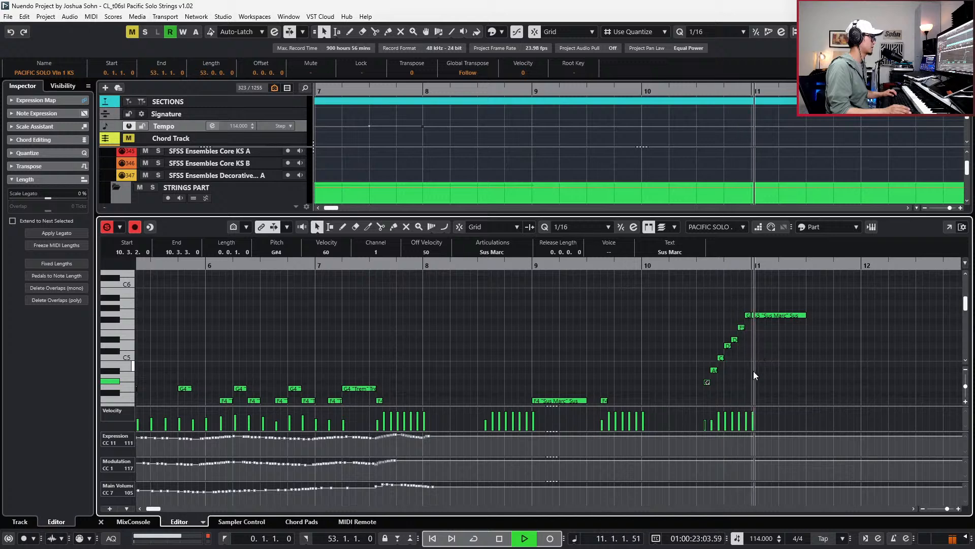
pyautogui.press('space')
pyautogui.scroll(2, 752, 376)
pyautogui.click(747, 360)
pyautogui.hotkey('alt', 'c')
pyautogui.hscroll(3, 550, 333)
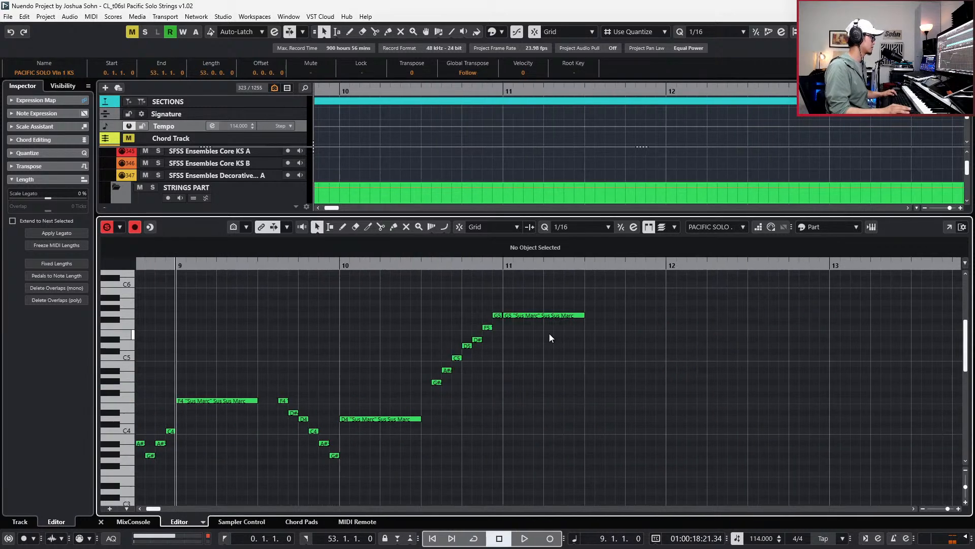
# Remove the short G5 before the violin's long note, shift the G#4 to F5 run to start at 10.3.3, and play it back.
pyautogui.moveTo(400, 323); pyautogui.dragTo(501, 390)
pyautogui.hotkey('ctrl', 'Right')
pyautogui.press('space')
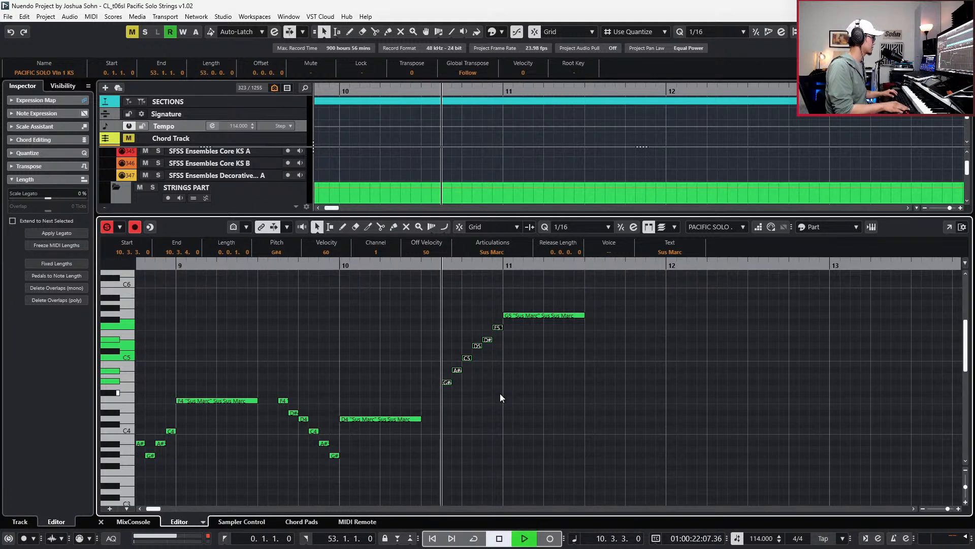
pyautogui.press('space')
# Delete the cello's leftover run and long G1 note in bar 11.
pyautogui.scroll(-5, 500, 393)
pyautogui.moveTo(534, 412); pyautogui.dragTo(634, 484)
pyautogui.press('Delete')
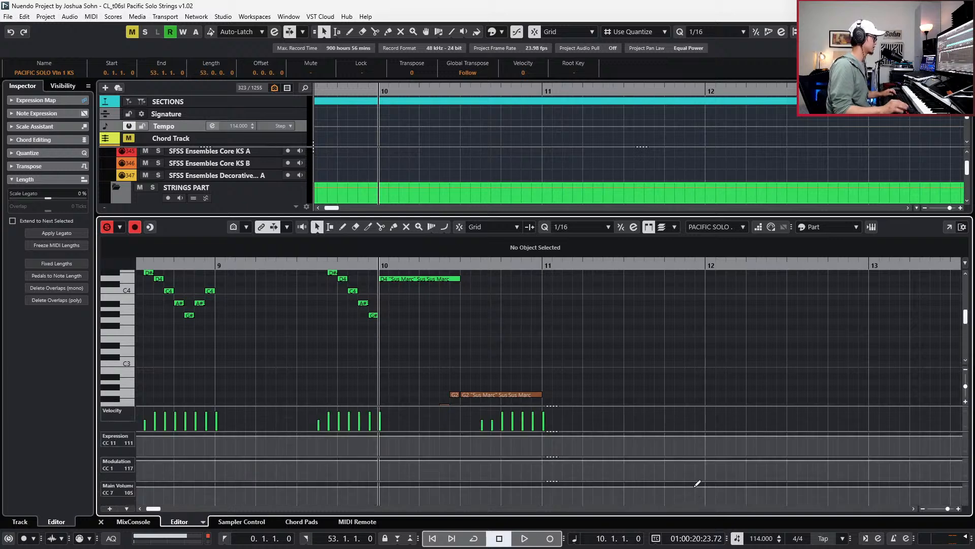
# Play the sketch from the start through bar 10 with the Key Editor open in its own window.
pyautogui.scroll(-2, 727, 451)
pyautogui.press('KP_Subtract')
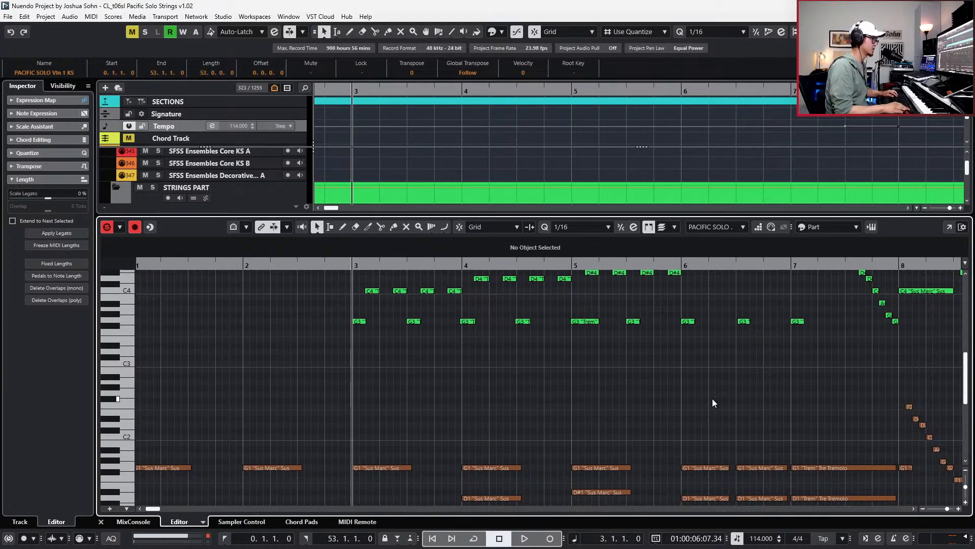
pyautogui.press('KP_Decimal')
pyautogui.press('KP_Enter')
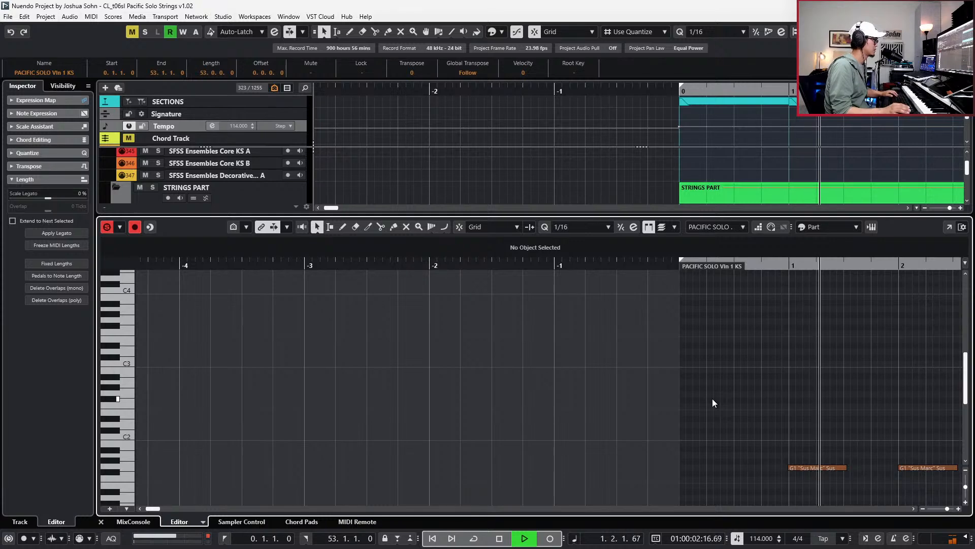
pyautogui.scroll(-3, 713, 403)
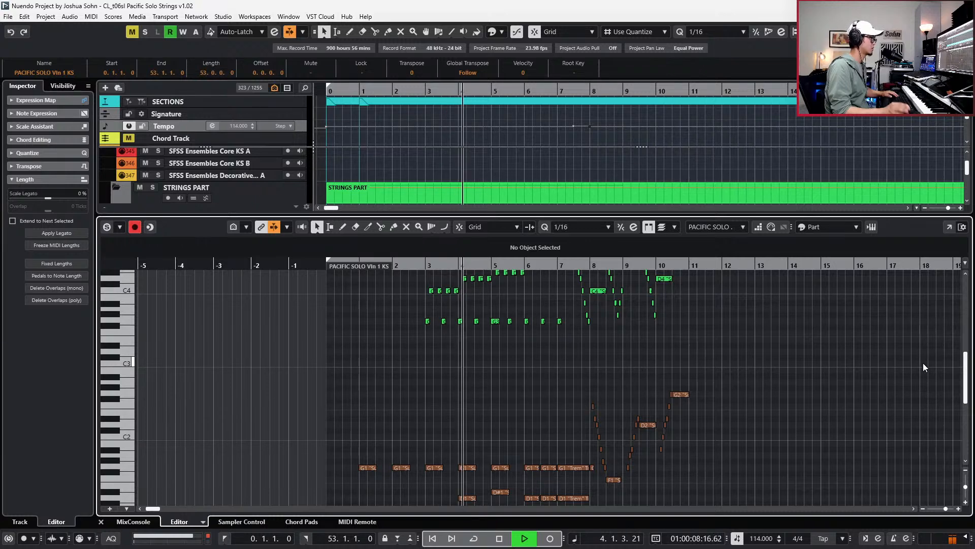
pyautogui.hotkey('ctrl', 'e')
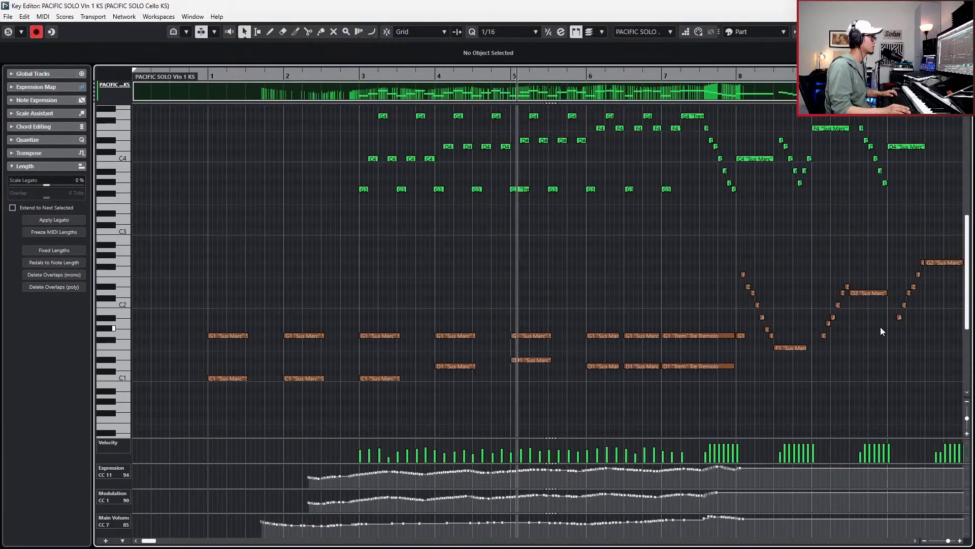
pyautogui.scroll(3, 880, 327)
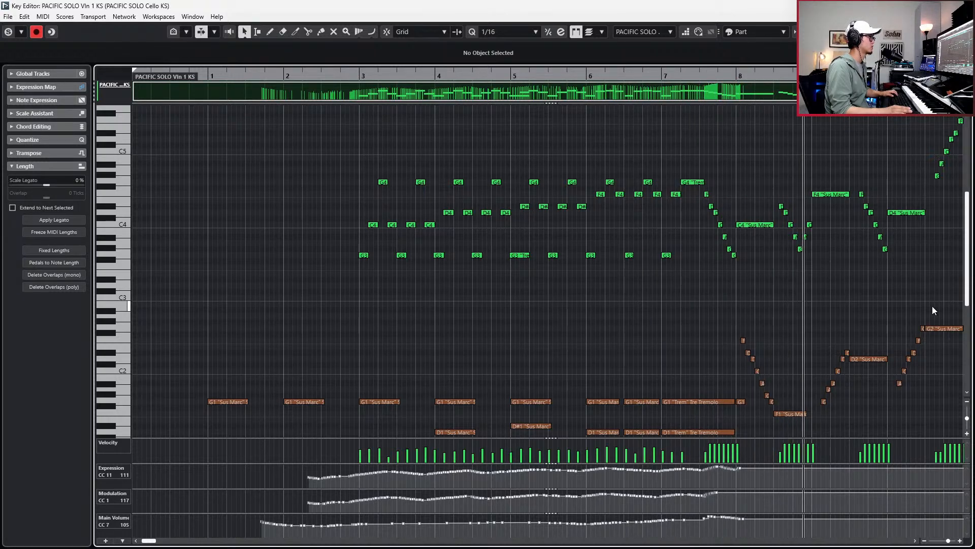
pyautogui.press('f')
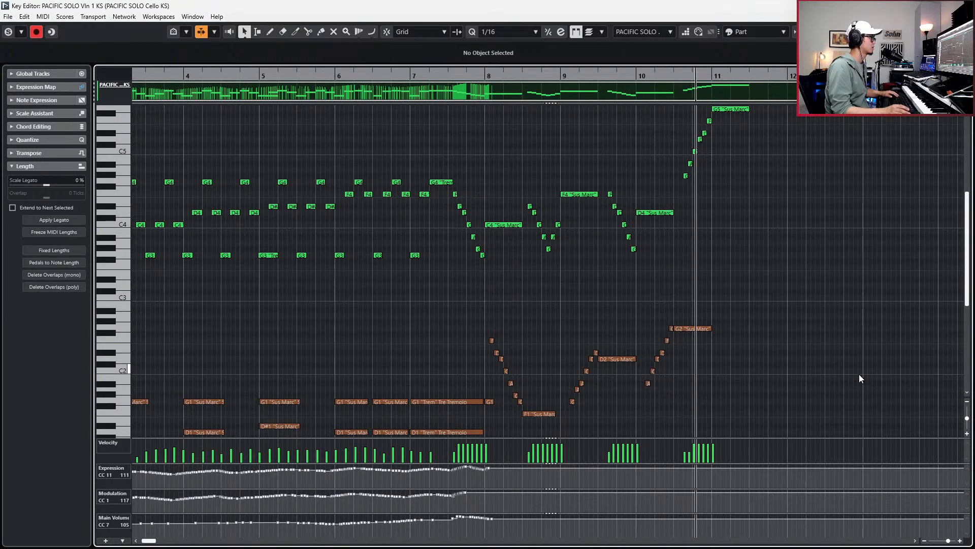
pyautogui.press('space')
pyautogui.scroll(3, 681, 377)
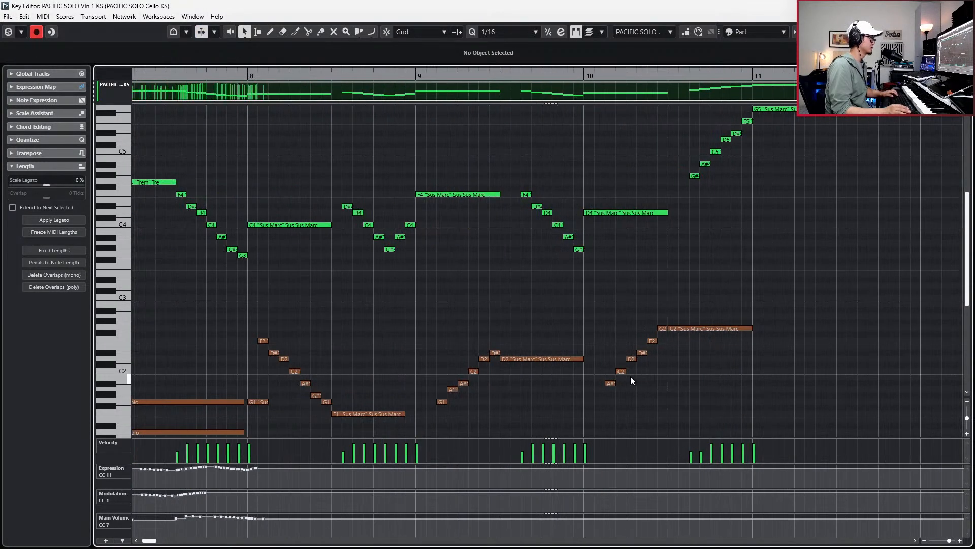
# Transpose the short ascending cello run in bar 10 down two semitones to start on G#1, and play the passage.
pyautogui.moveTo(602, 326); pyautogui.dragTo(662, 391)
pyautogui.press('Down')
pyautogui.press('Down')
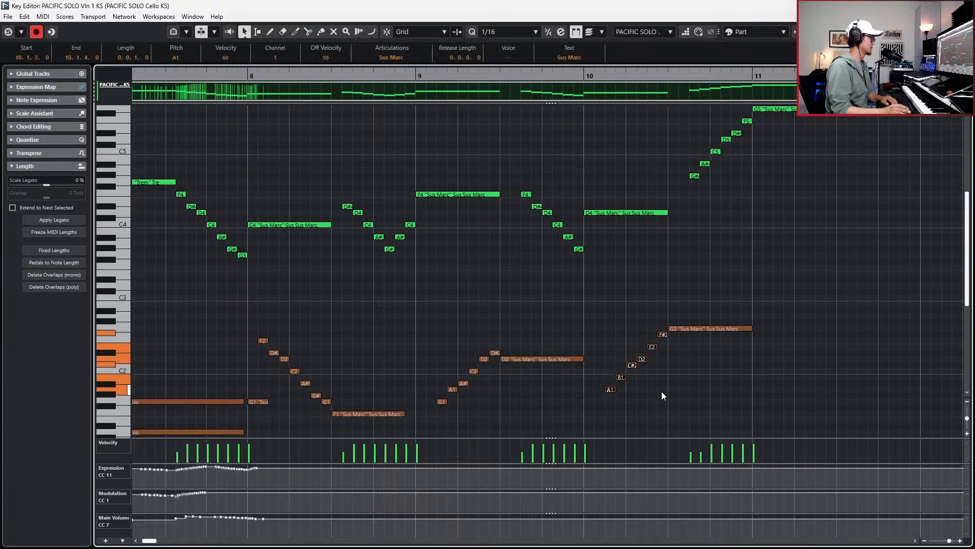
pyautogui.press('space')
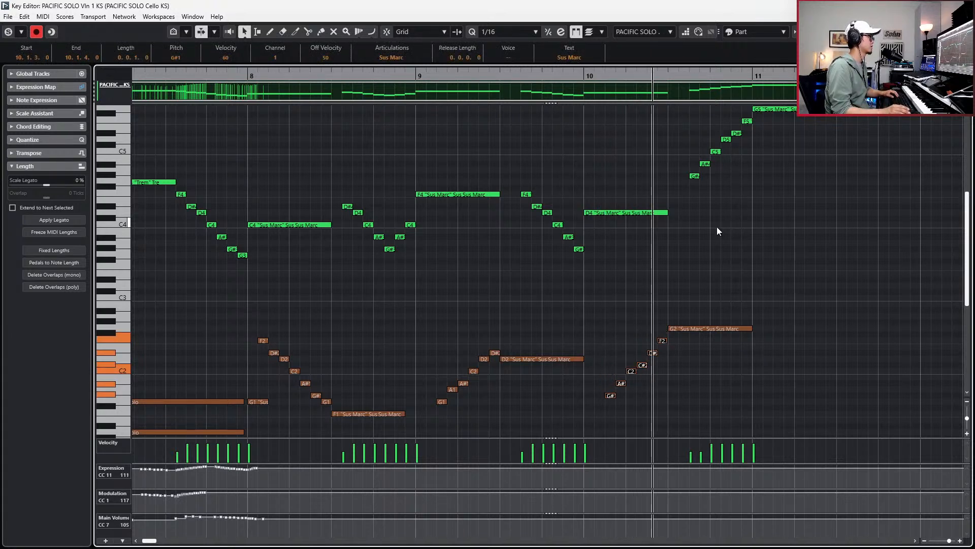
pyautogui.press('space')
# Transpose the ascending violin run in bar 10 and its held bar 11 note down one octave, from G#3 to G4.
pyautogui.scroll(3, 745, 305)
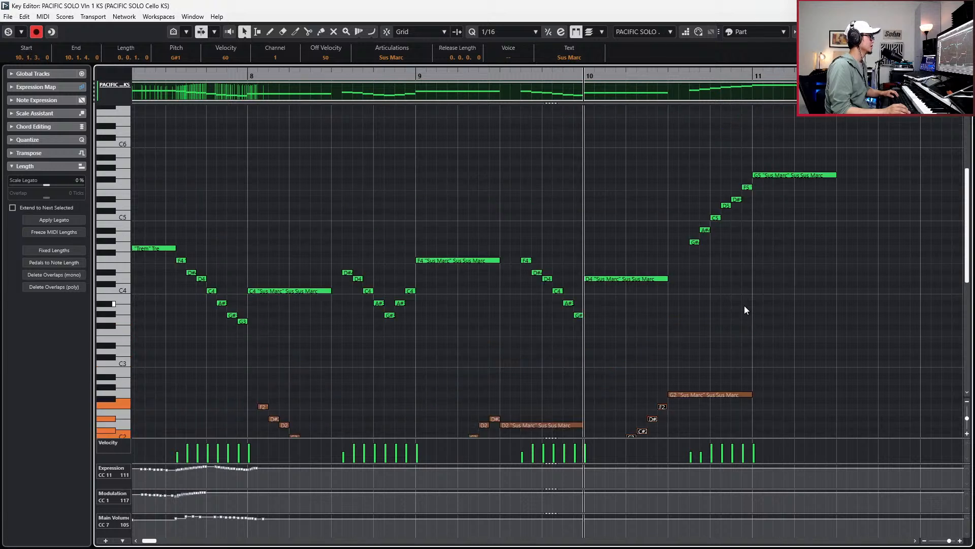
pyautogui.moveTo(670, 157); pyautogui.dragTo(843, 253)
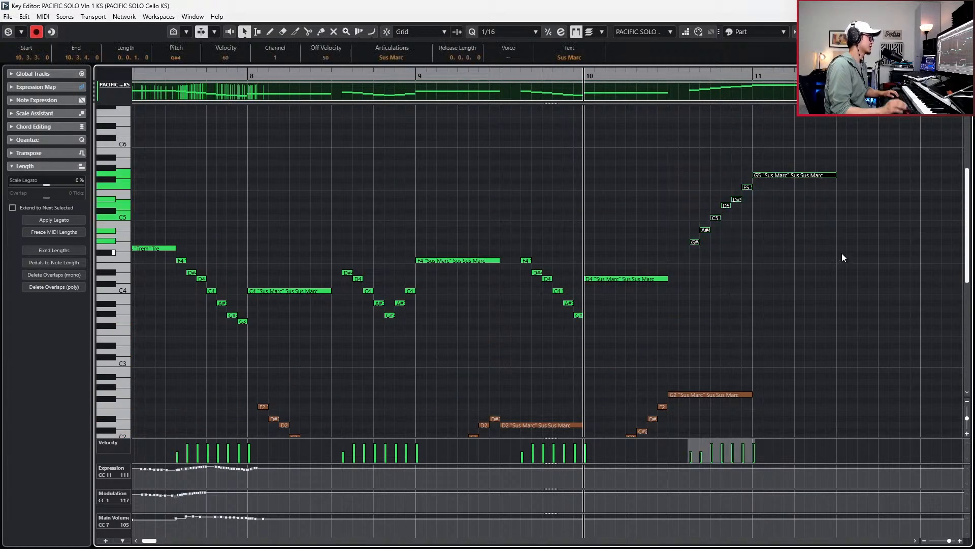
pyautogui.moveTo(795, 155); pyautogui.dragTo(693, 239)
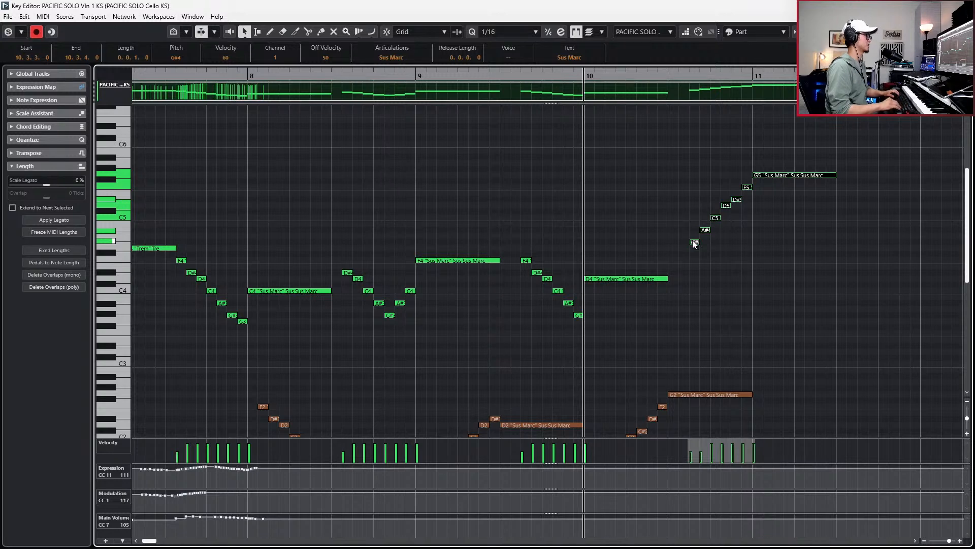
pyautogui.hotkey('shift', 'Down')
pyautogui.scroll(-2, 696, 240)
pyautogui.scroll(2, 699, 239)
pyautogui.scroll(-2, 706, 239)
pyautogui.scroll(1, 709, 240)
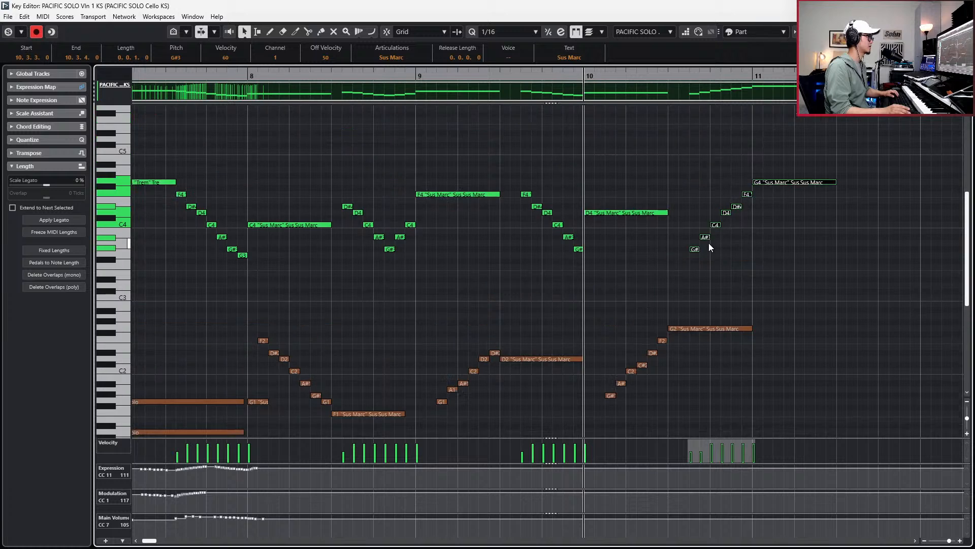
# Mute the held G4 violin note at the start of bar 11.
pyautogui.hscroll(2, 708, 243)
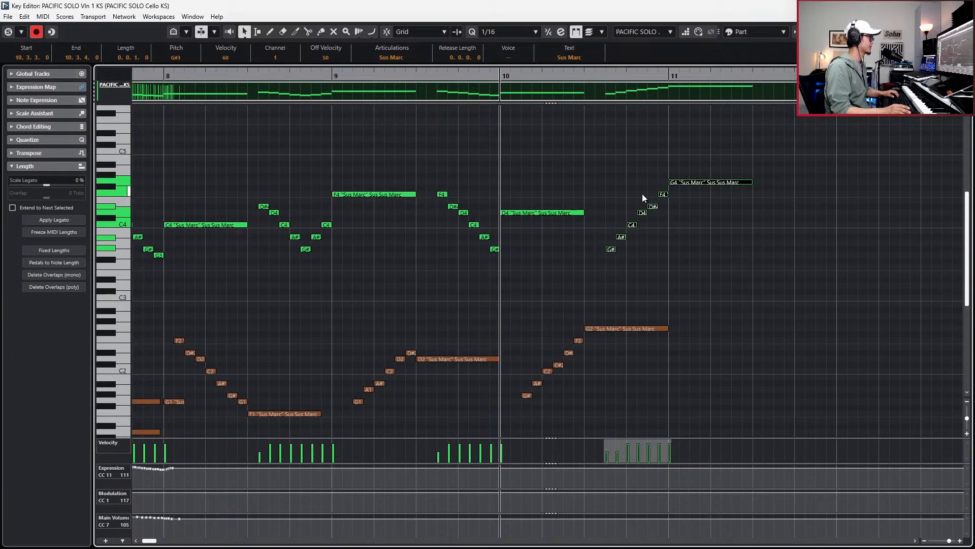
pyautogui.click(693, 182)
pyautogui.moveTo(613, 188); pyautogui.dragTo(655, 245)
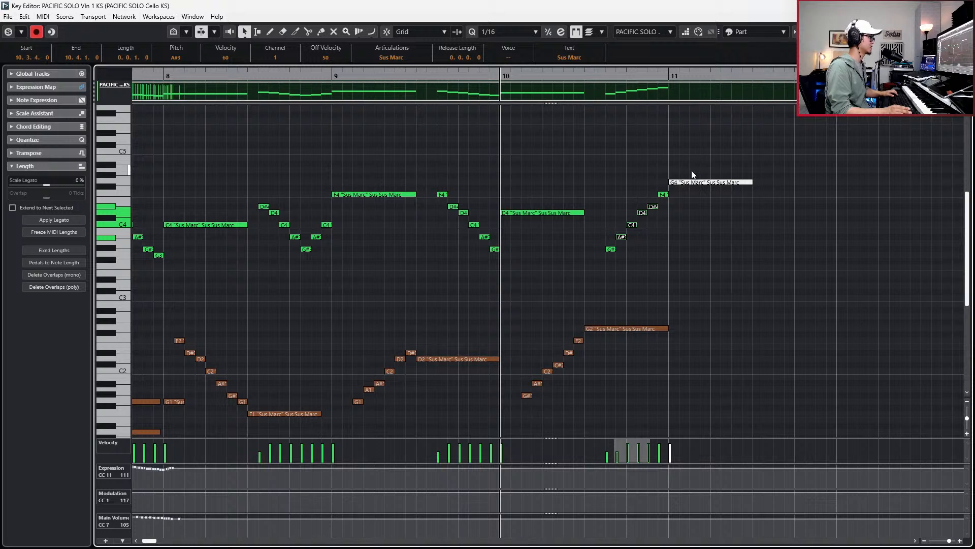
pyautogui.click(535, 315)
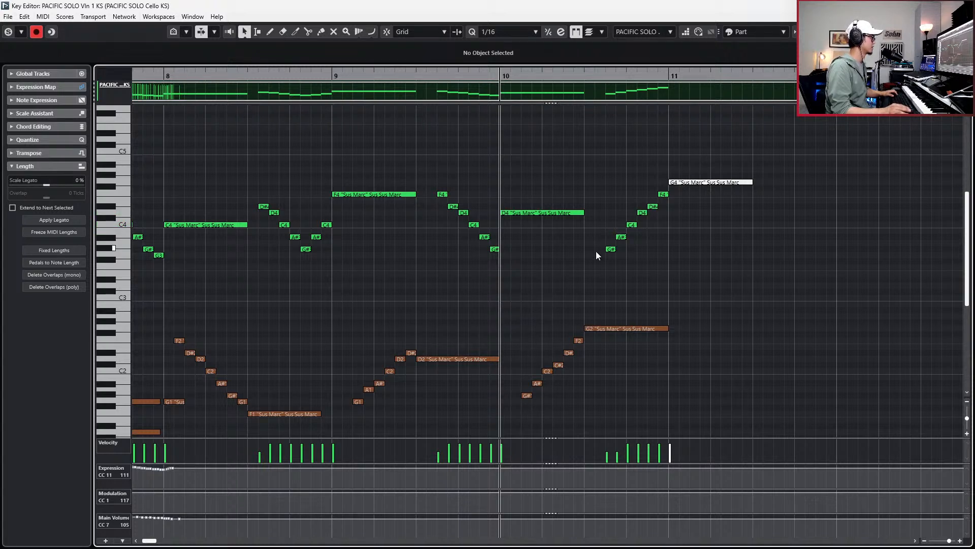
# Duplicate the six-note violin run from bar 10 directly after itself at bar 11 and transpose the copy up an octave.
pyautogui.moveTo(601, 191); pyautogui.dragTo(666, 265)
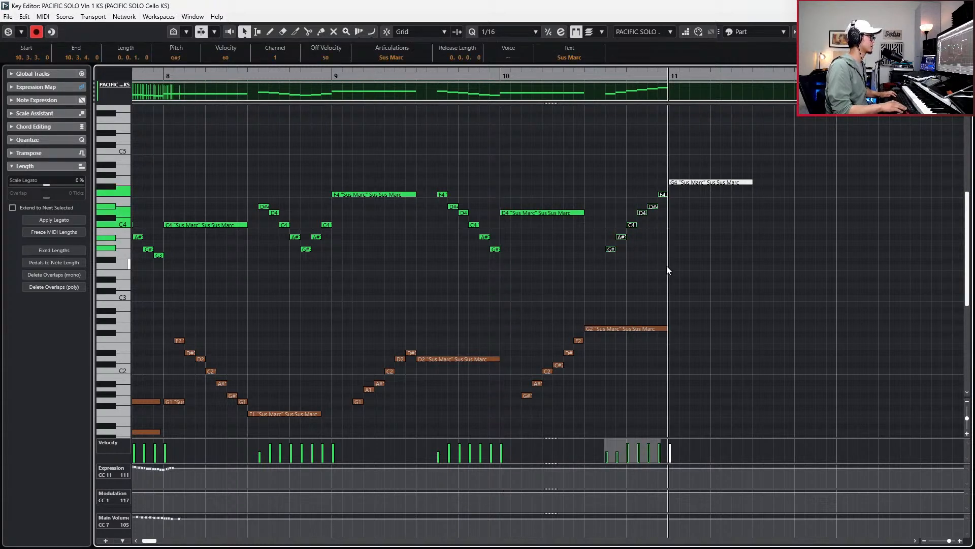
pyautogui.hotkey('alt', 'd')
pyautogui.press('Up')
pyautogui.press('Up')
pyautogui.press('Up')
pyautogui.press('Up')
pyautogui.press('Up')
pyautogui.press('Up')
pyautogui.press('Up')
pyautogui.press('Up')
pyautogui.press('Up')
pyautogui.press('Up')
pyautogui.press('Up')
pyautogui.press('Up')
pyautogui.click(661, 200)
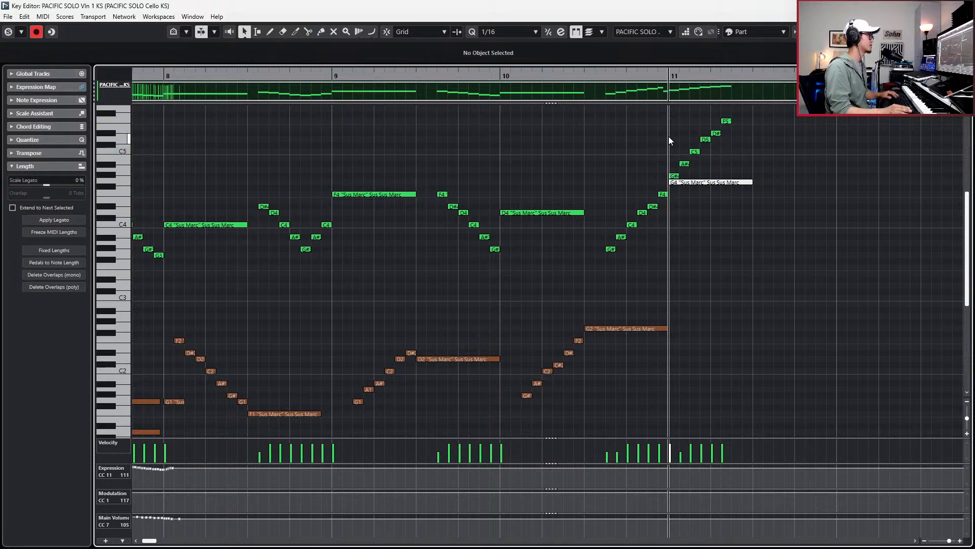
# Move the held G4 violin note one bar later to the start of bar 12 and set the quantize grid back to 1/16.
pyautogui.moveTo(734, 168); pyautogui.dragTo(734, 168)
pyautogui.click(712, 182)
pyautogui.hotkey('alt', '1')
pyautogui.hotkey('ctrl', 'Right')
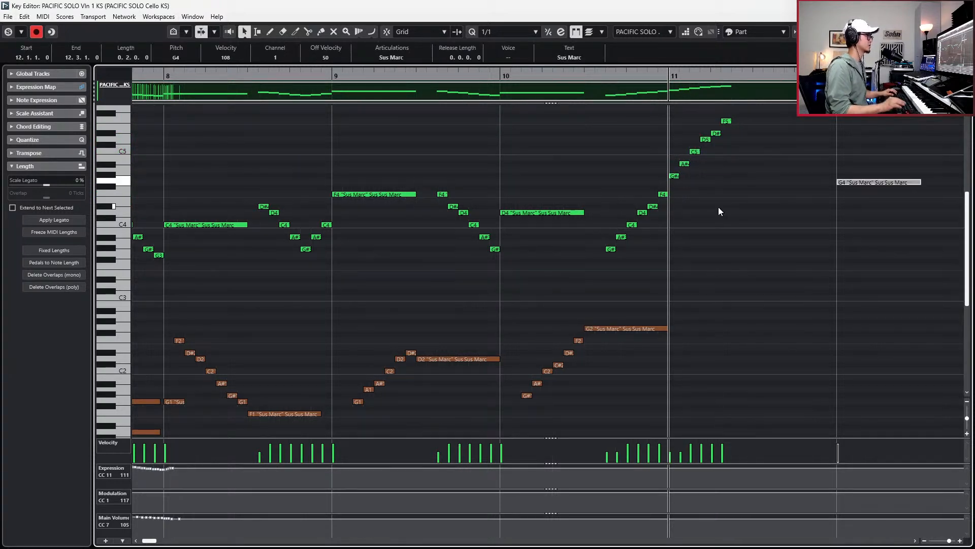
pyautogui.hotkey('alt', '3')
pyautogui.scroll(4, 671, 182)
pyautogui.hotkey('alt', '4')
# Transpose the duplicated six-note run in bar 11 down one semitone to start on G4.
pyautogui.moveTo(661, 247); pyautogui.dragTo(757, 320)
pyautogui.moveTo(667, 253); pyautogui.dragTo(760, 315)
pyautogui.press('Down')
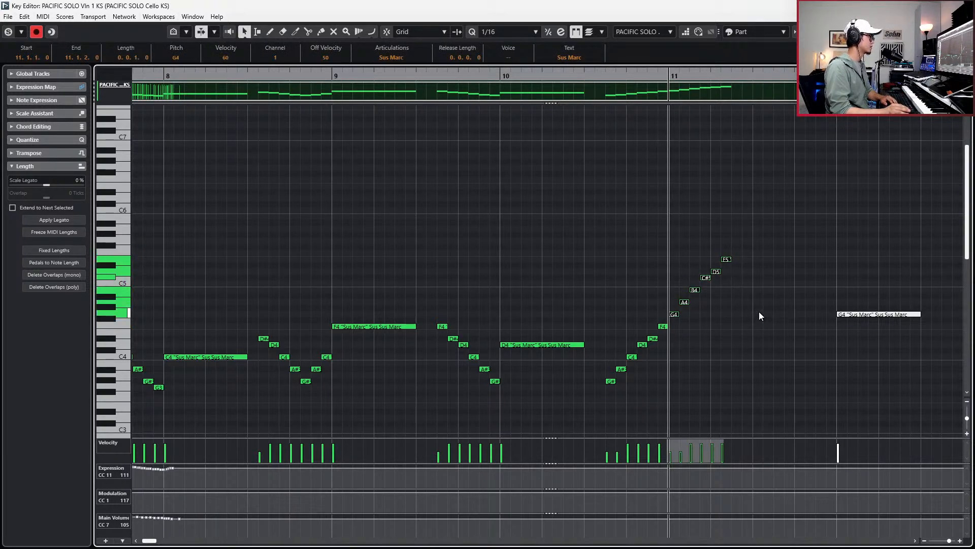
# Correct the bar 11 run's pitches to G4, G#4, A#4, C5, D5 and D#5, and play the passage.
pyautogui.click(685, 303)
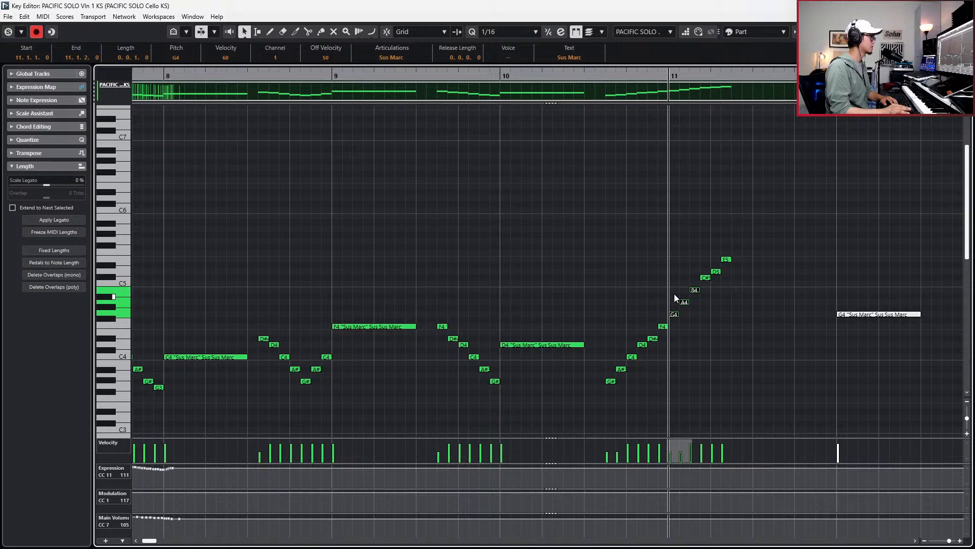
pyautogui.press('Down')
pyautogui.click(695, 290)
pyautogui.press('Down')
pyautogui.click(706, 278)
pyautogui.press('Down')
pyautogui.click(726, 260)
pyautogui.press('Down')
pyautogui.press('space')
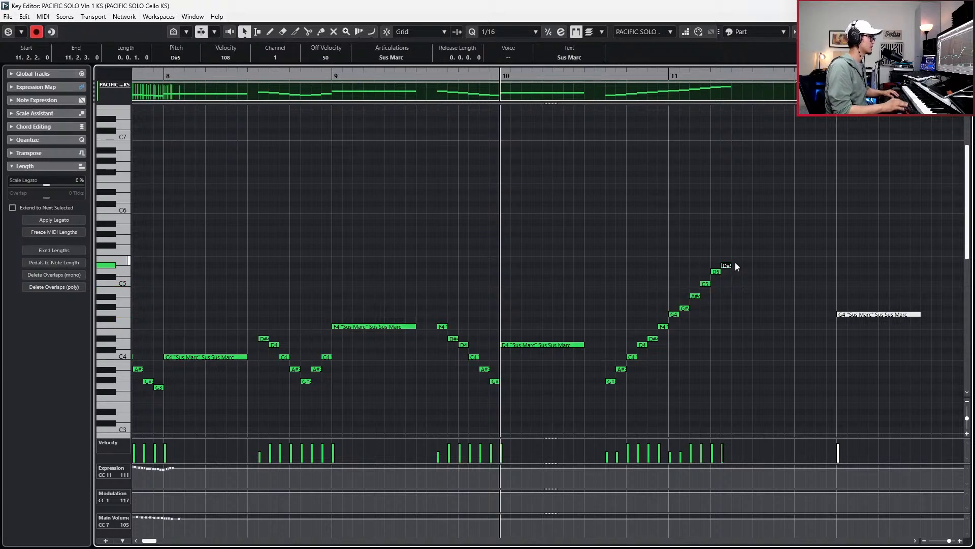
pyautogui.scroll(-5, 739, 268)
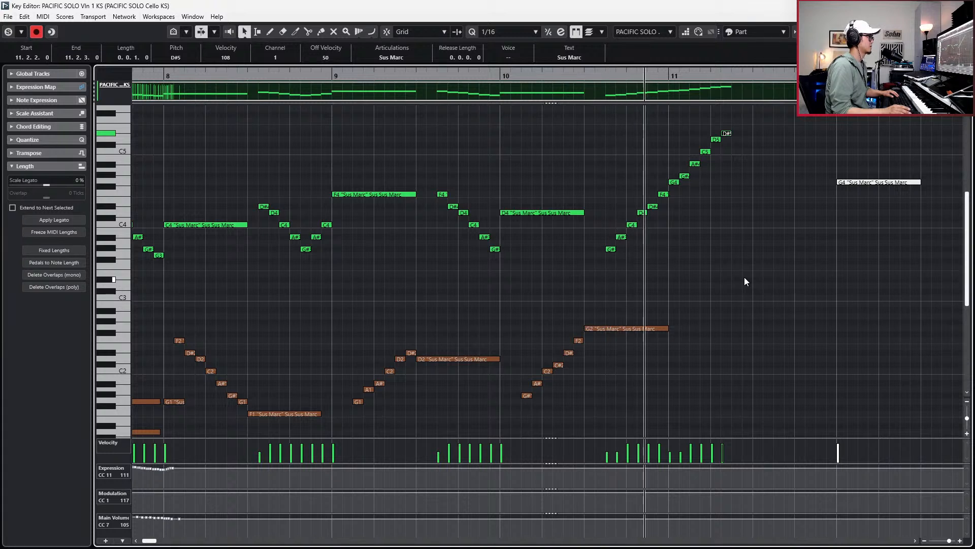
pyautogui.press('space')
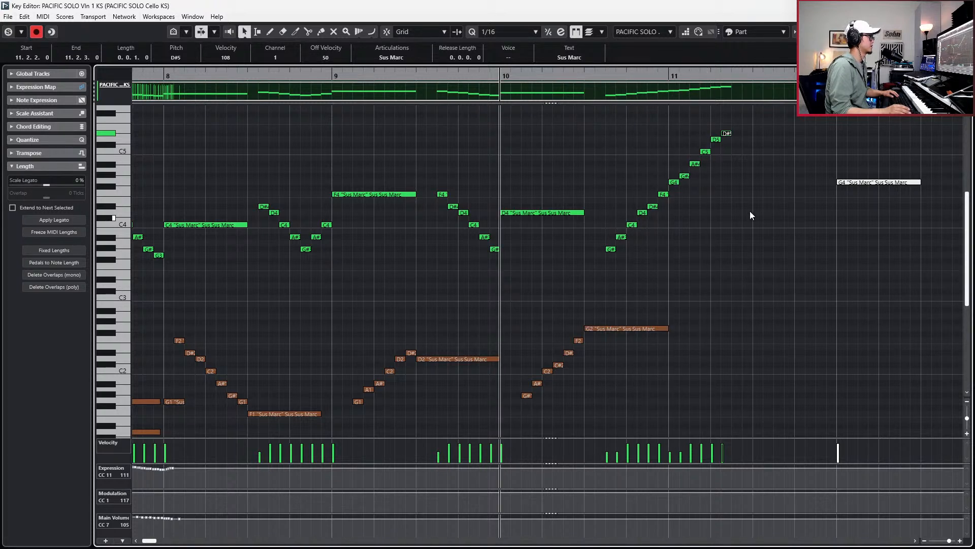
# Move the held G4 violin note two beats earlier, from bar 12 to beat 3 of bar 11.
pyautogui.moveTo(839, 150); pyautogui.dragTo(853, 197)
pyautogui.hotkey('ctrl', 'Left')
pyautogui.hotkey('ctrl', 'Left')
pyautogui.hotkey('ctrl', 'Left')
pyautogui.hotkey('ctrl', 'Left')
pyautogui.hotkey('ctrl', 'Left')
pyautogui.hotkey('ctrl', 'Left')
pyautogui.hotkey('ctrl', 'Left')
pyautogui.hotkey('ctrl', 'Left')
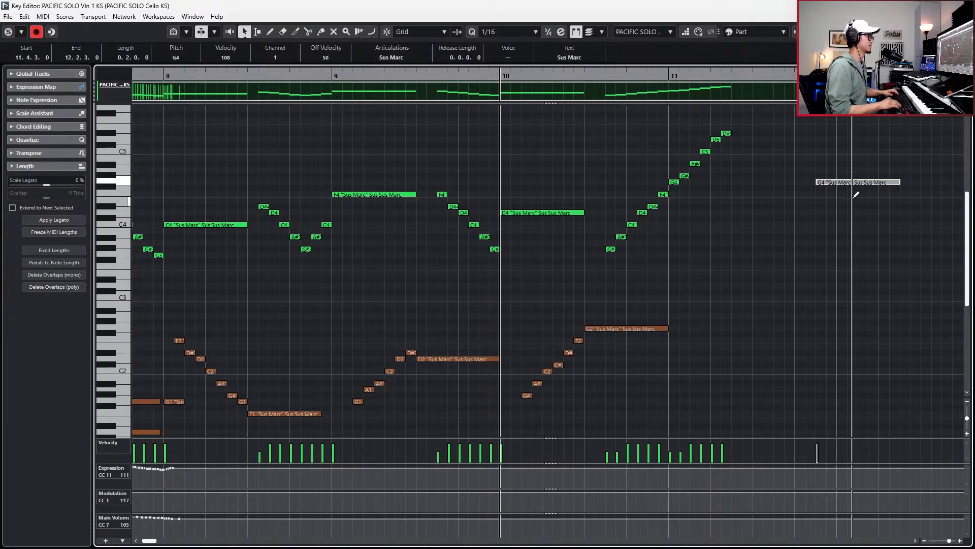
# Raise the held violin note at beat 3 of bar 11 by one octave to G5.
pyautogui.press('Up')
pyautogui.press('Up')
pyautogui.press('Up')
pyautogui.press('Up')
pyautogui.press('Up')
pyautogui.press('Up')
pyautogui.press('Up')
pyautogui.press('Up')
pyautogui.press('Up')
pyautogui.press('Up')
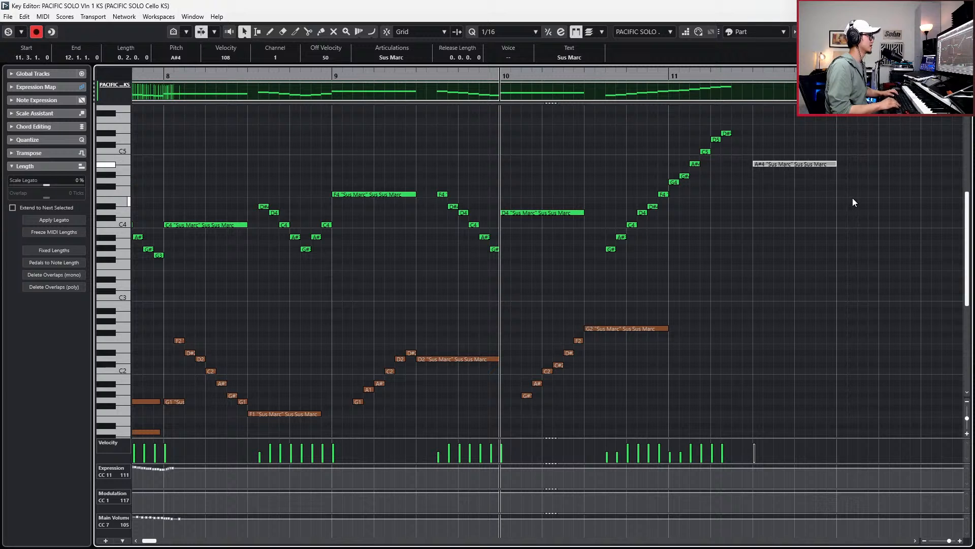
pyautogui.scroll(3, 853, 203)
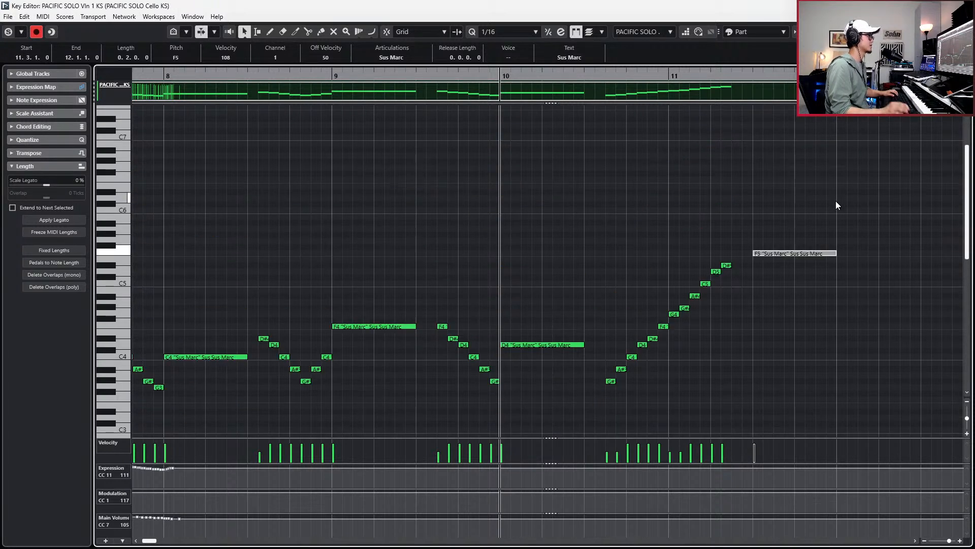
pyautogui.press('Up')
pyautogui.press('Up')
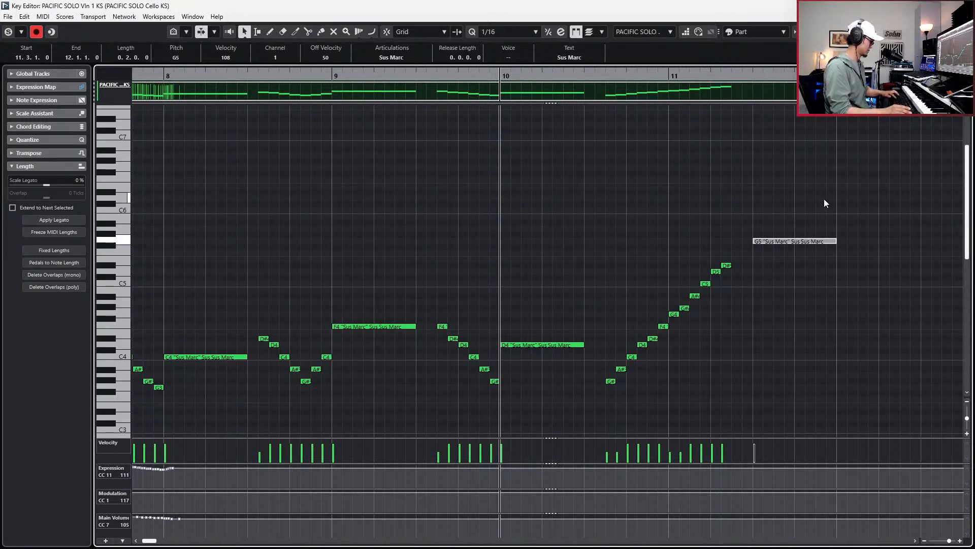
# Extend the bar 11 run with an F5 sixteenth note at 11.2.3, unmute the held G5 note and play the passage.
pyautogui.click(730, 246)
pyautogui.click(730, 277)
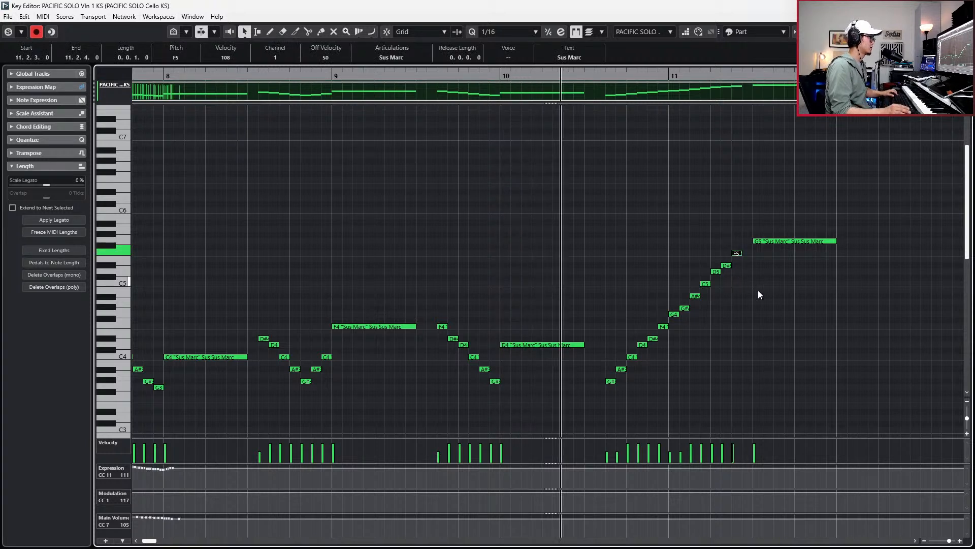
pyautogui.scroll(-3, 757, 292)
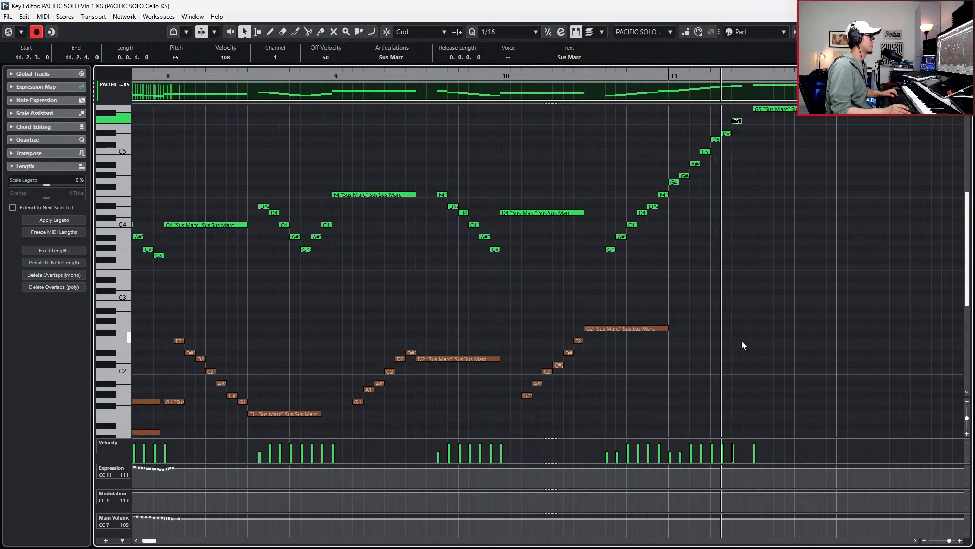
pyautogui.scroll(2, 742, 350)
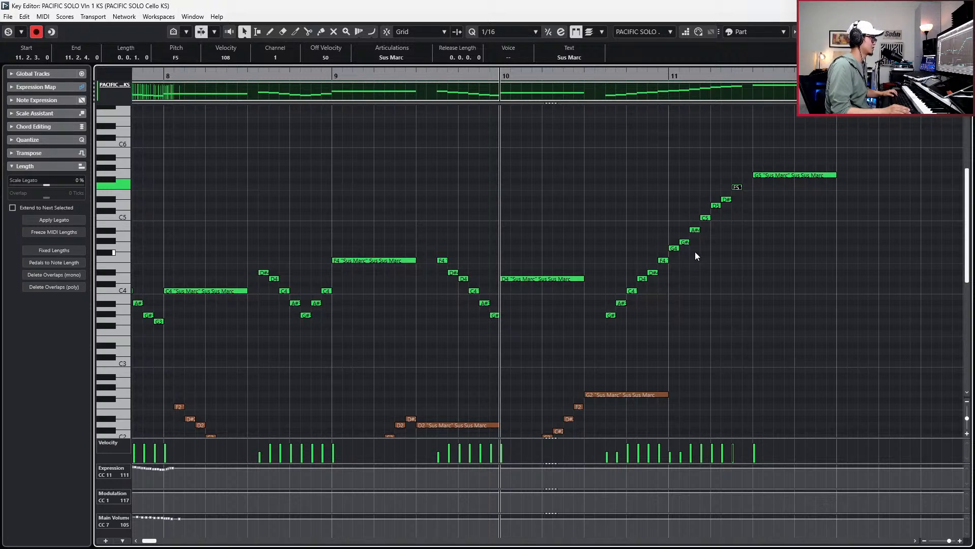
# Shift the whole ascending violin run one sixteenth note later to start at 10.3.4 and lead straight into the held G5.
pyautogui.scroll(2, 702, 363)
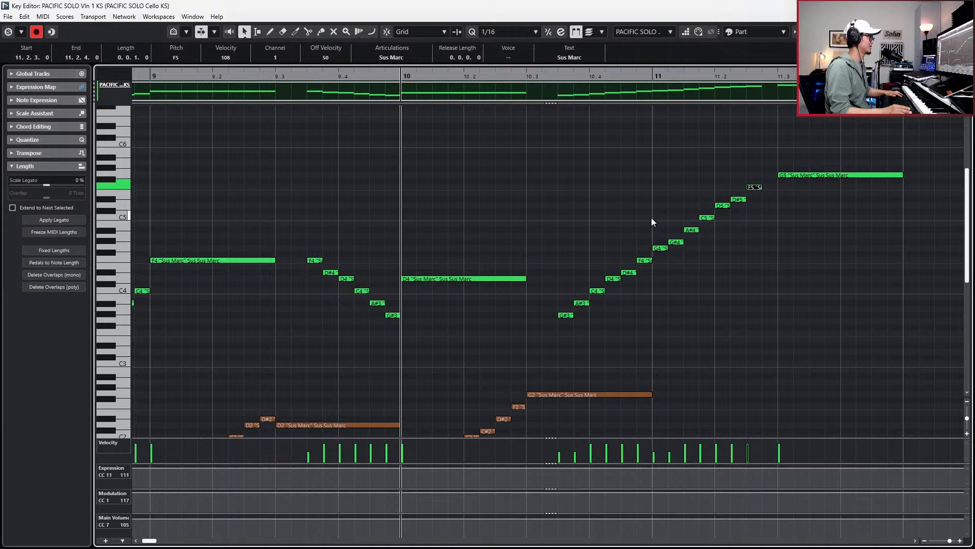
pyautogui.click(752, 201)
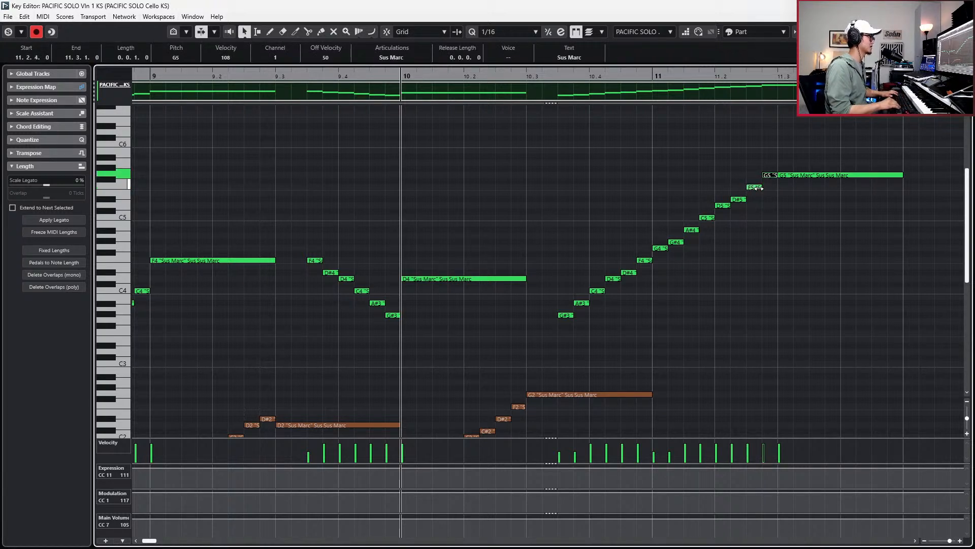
pyautogui.press('Delete')
pyautogui.moveTo(562, 184); pyautogui.dragTo(760, 337)
pyautogui.hotkey('ctrl', 'Right')
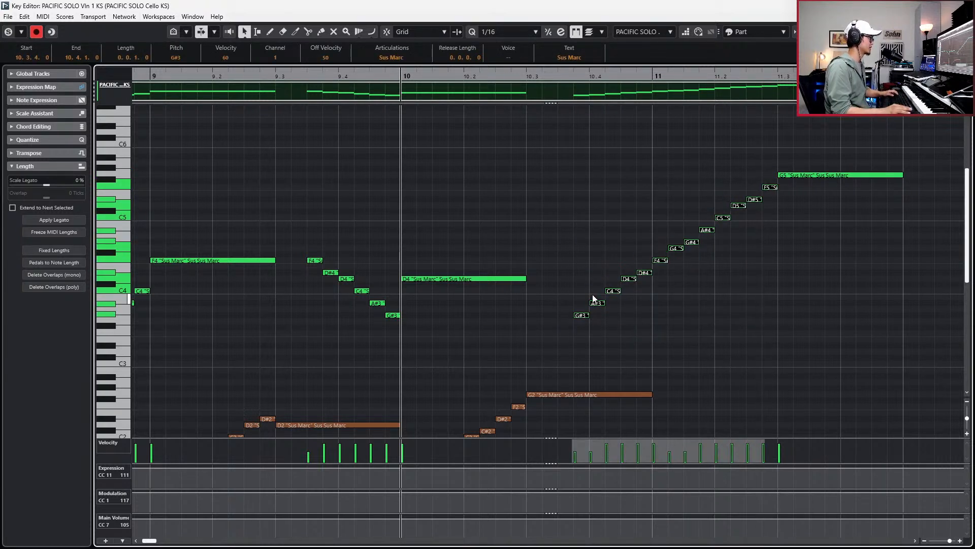
# Add a G3 sixteenth note at 10.3.3 before the run's opening G#3, and play the passage.
pyautogui.click(584, 316)
pyautogui.press('KP_Subtract')
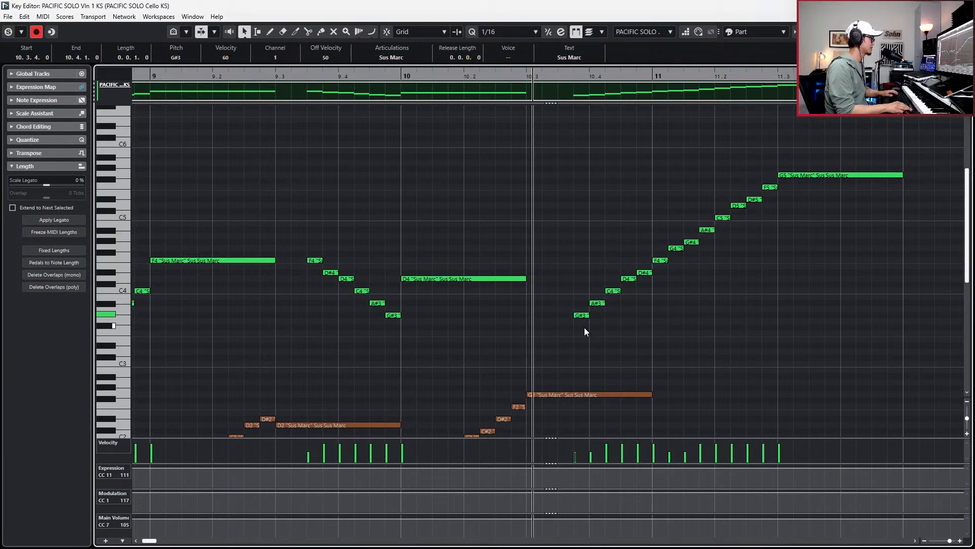
pyautogui.press('space')
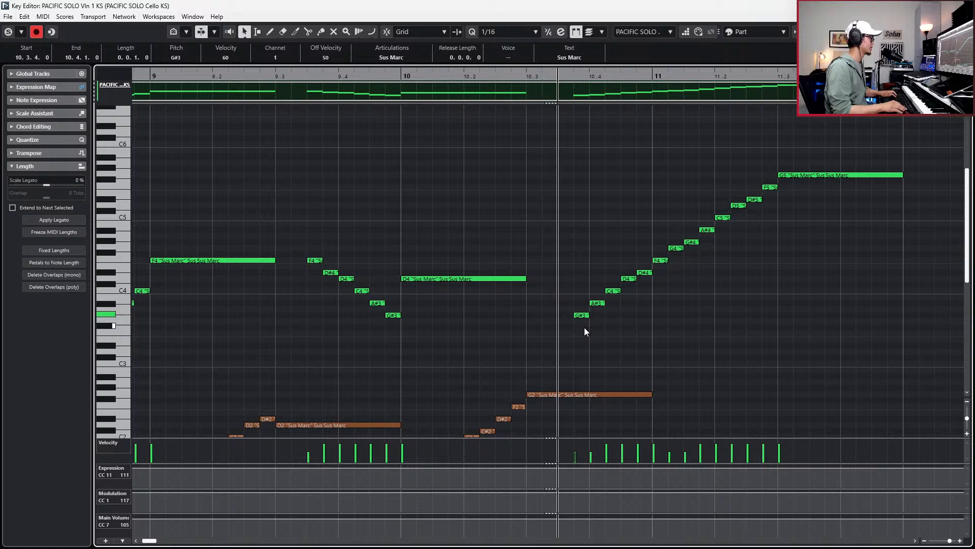
pyautogui.press('Down')
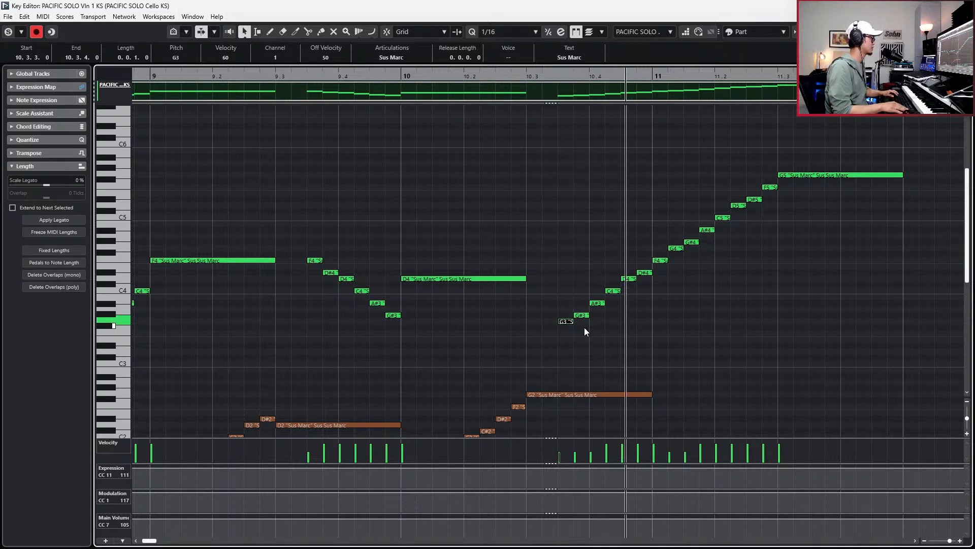
pyautogui.press('KP_Subtract')
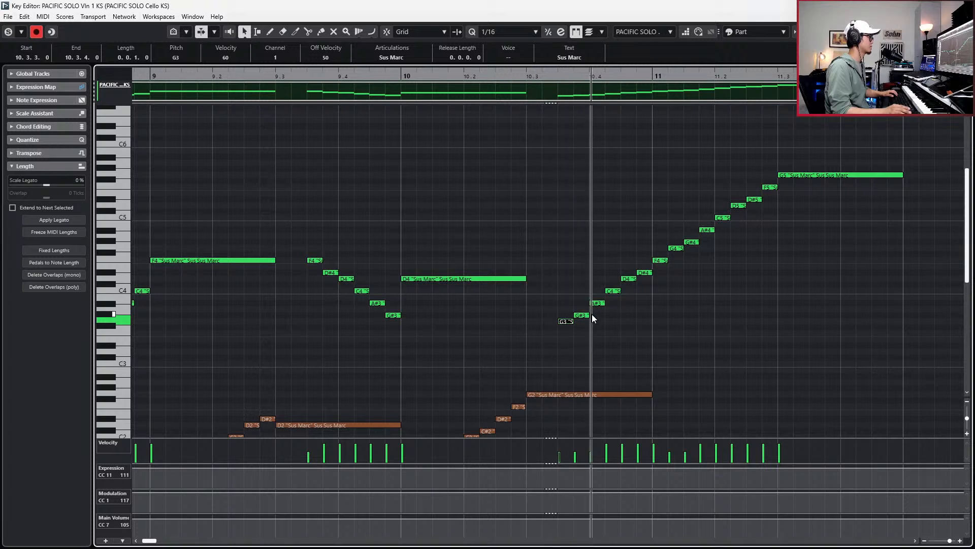
pyautogui.press('space')
# Add a G#3 sixteenth note directly before the G3 at 10.3.3, keeping that note at G3, and play the passage.
pyautogui.press('Up')
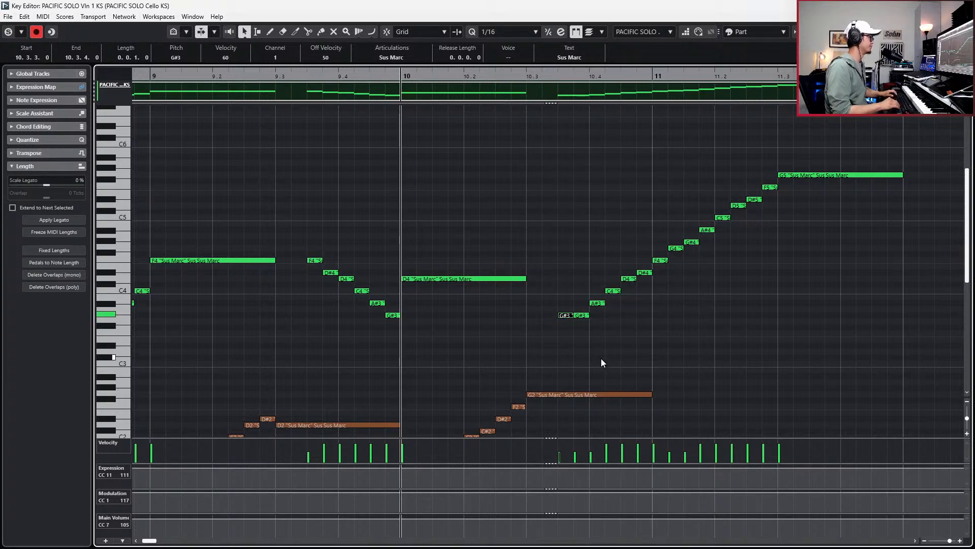
pyautogui.press('Down')
pyautogui.press('space')
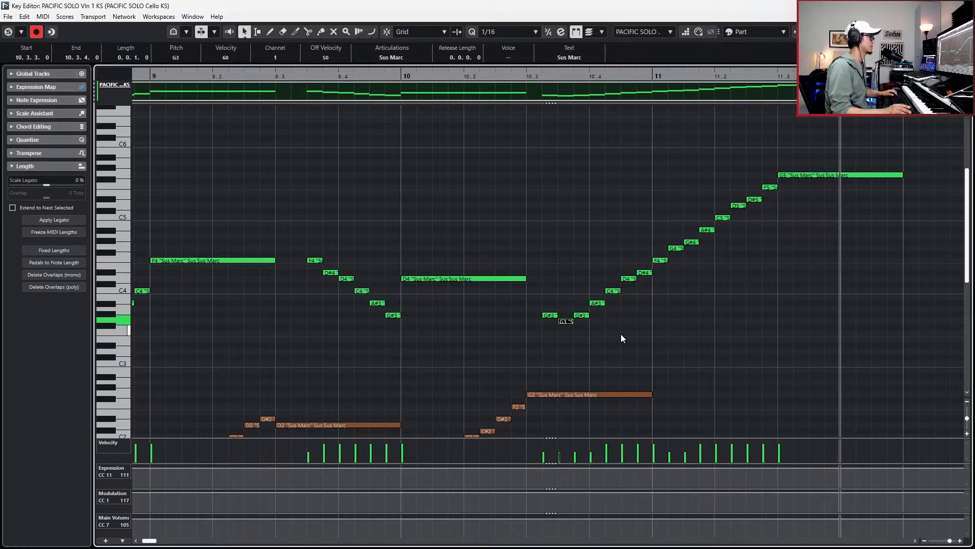
pyautogui.press('space')
# Hide the velocity and controller lanes to show both the violin and cello parts.
pyautogui.scroll(-2, 621, 334)
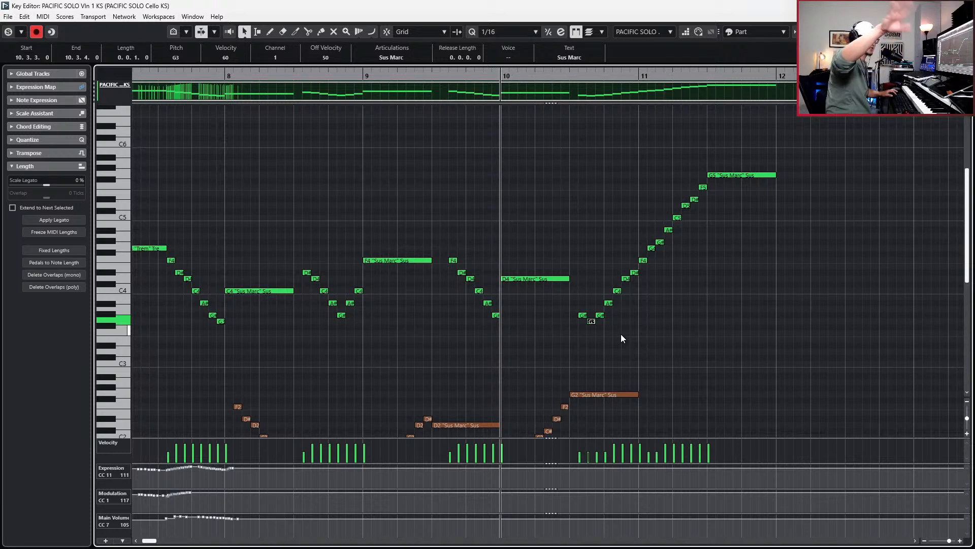
pyautogui.hotkey('alt', 'l')
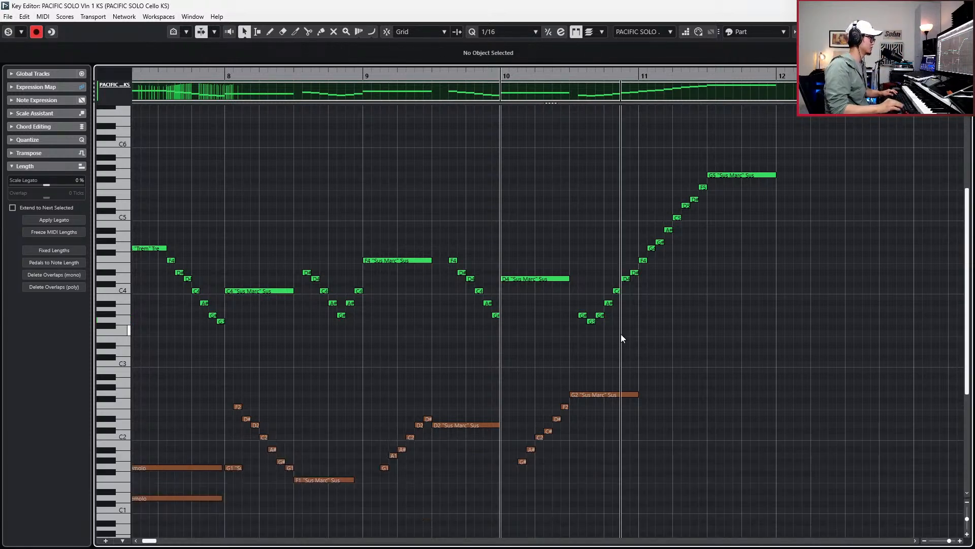
# Copy the violin's bar 11 notes from F4 up to the held G5 into the cello part one octave lower.
pyautogui.scroll(-2, 624, 343)
pyautogui.scroll(1, 630, 333)
pyautogui.click(620, 308)
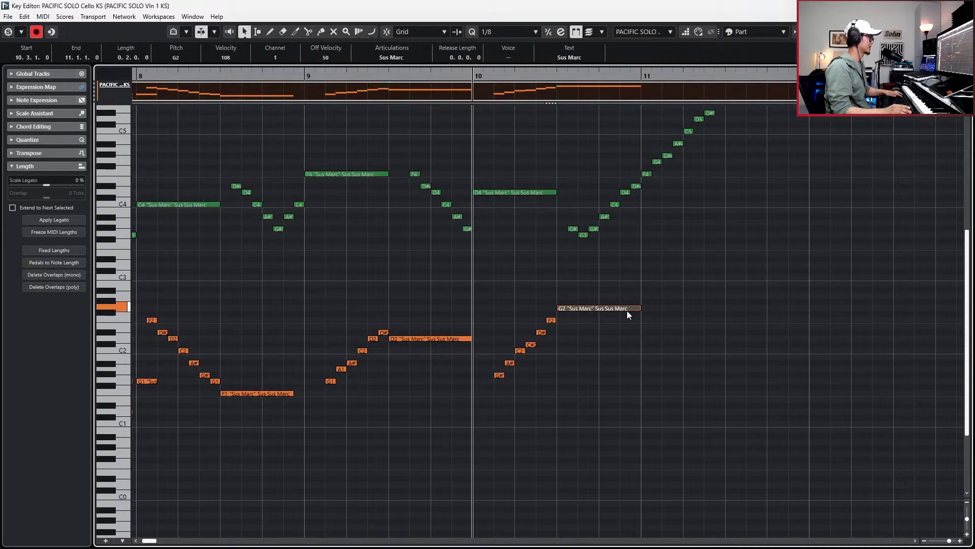
pyautogui.scroll(2, 625, 335)
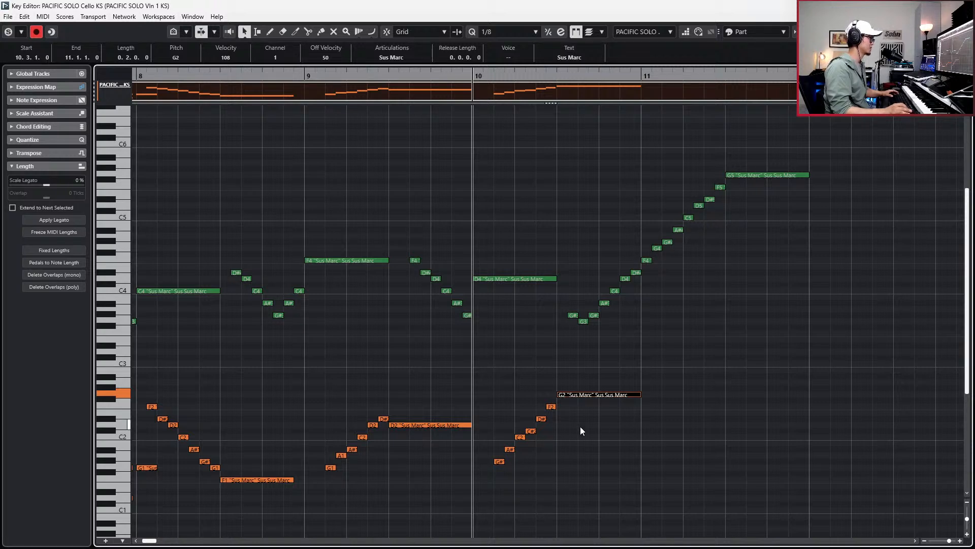
pyautogui.click(646, 260)
pyautogui.moveTo(653, 186); pyautogui.dragTo(726, 245)
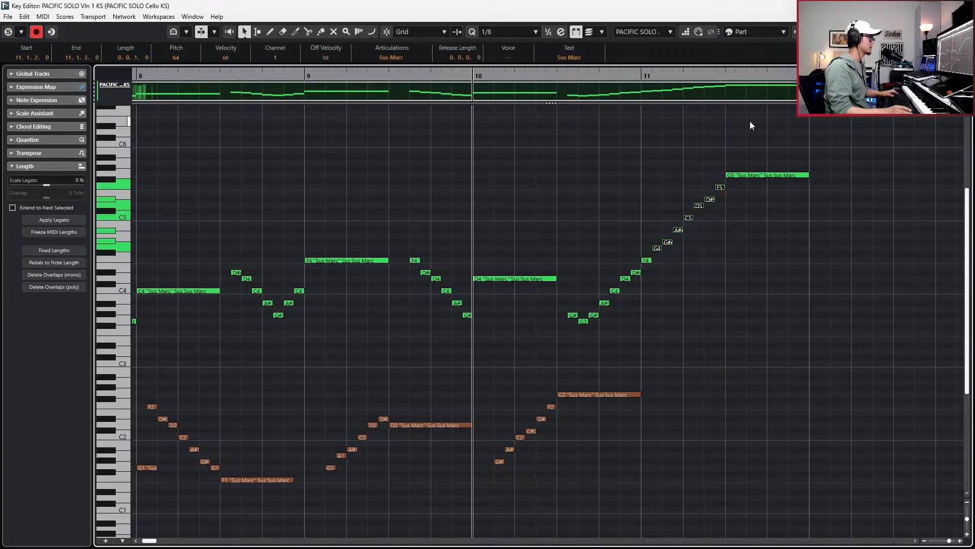
pyautogui.moveTo(753, 214); pyautogui.dragTo(754, 215)
pyautogui.moveTo(650, 250); pyautogui.dragTo(655, 260)
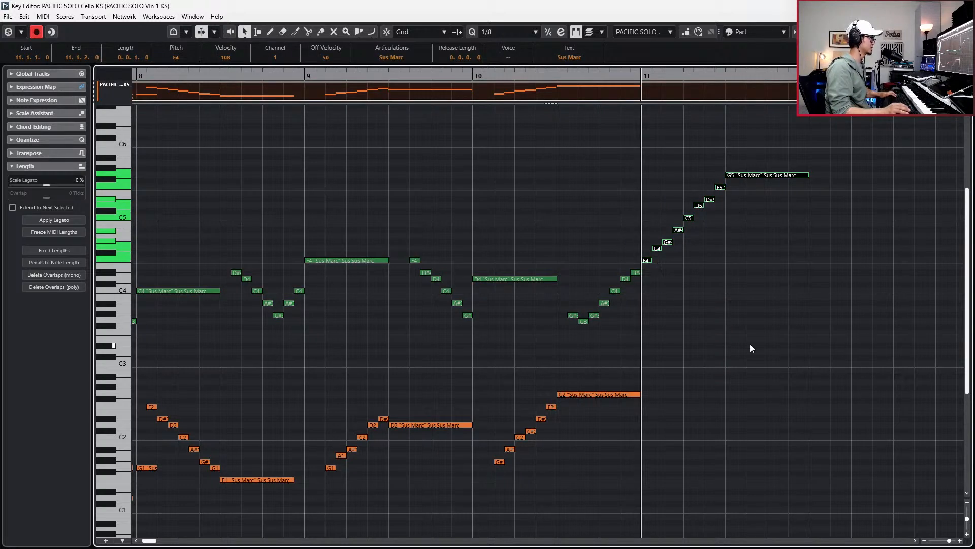
pyautogui.hotkey('ctrl', 'v')
pyautogui.hotkey('shift', 'Down')
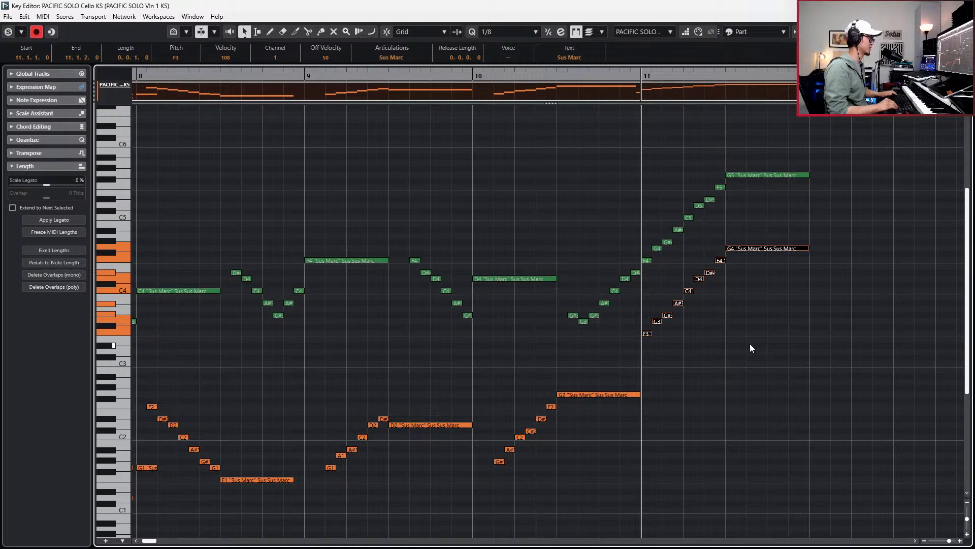
# Transpose the pasted cello run down another octave to rise from F2 to the held G3, and play the passage.
pyautogui.press('Down')
pyautogui.press('Down')
pyautogui.press('Down')
pyautogui.press('Down')
pyautogui.press('Down')
pyautogui.press('Down')
pyautogui.press('Down')
pyautogui.press('Down')
pyautogui.press('Down')
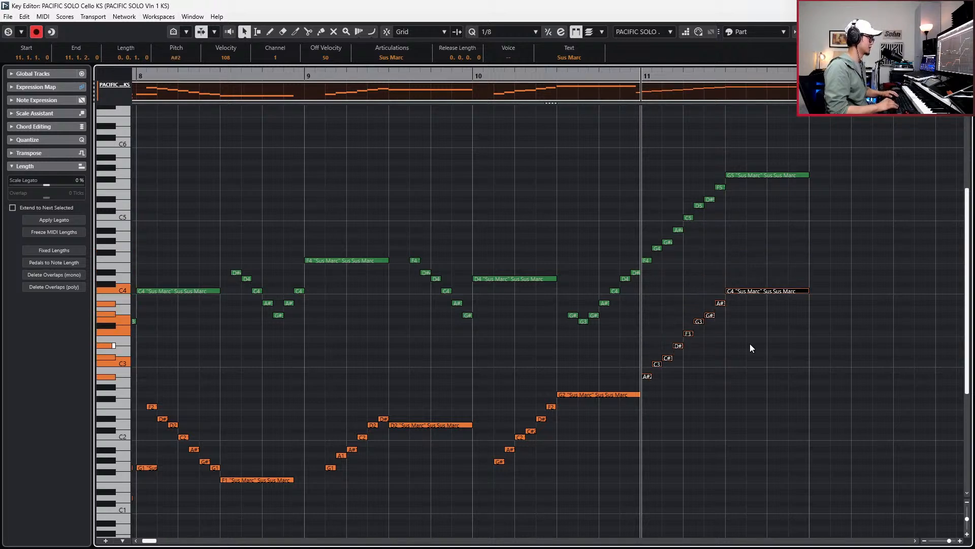
pyautogui.press('Down')
pyautogui.press('Down')
pyautogui.press('Down')
pyautogui.press('space')
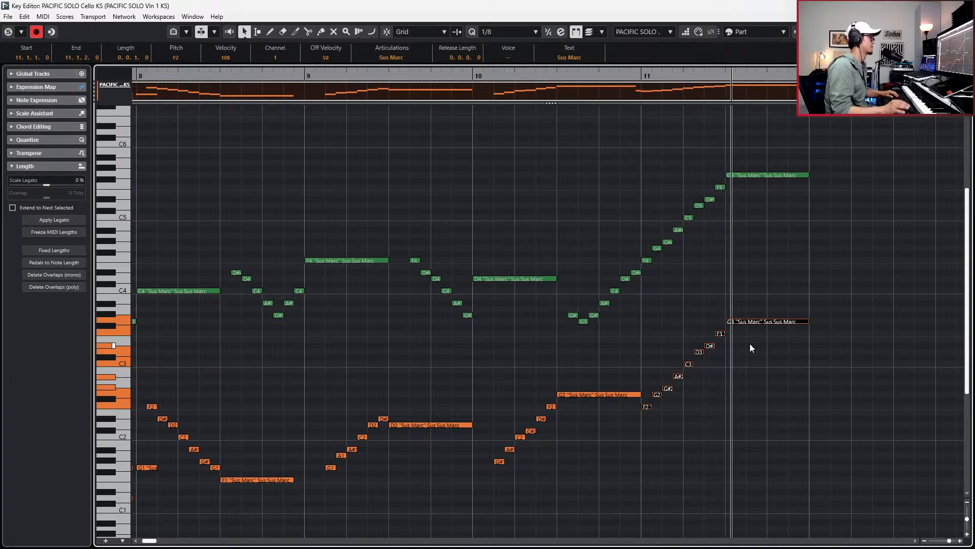
pyautogui.scroll(-2, 749, 344)
pyautogui.press('space')
pyautogui.scroll(-2, 798, 202)
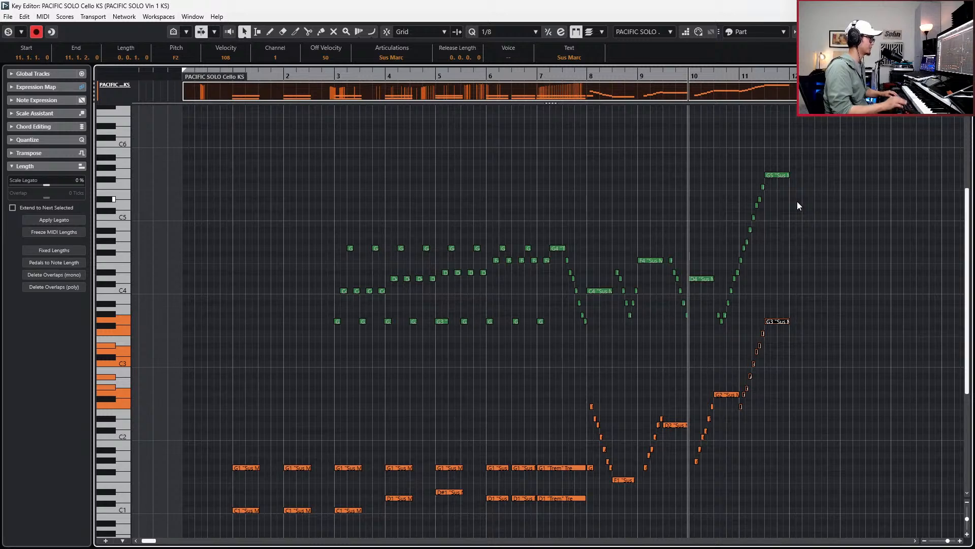
# Show the velocity and controller lanes beneath the cello notes.
pyautogui.scroll(4, 754, 276)
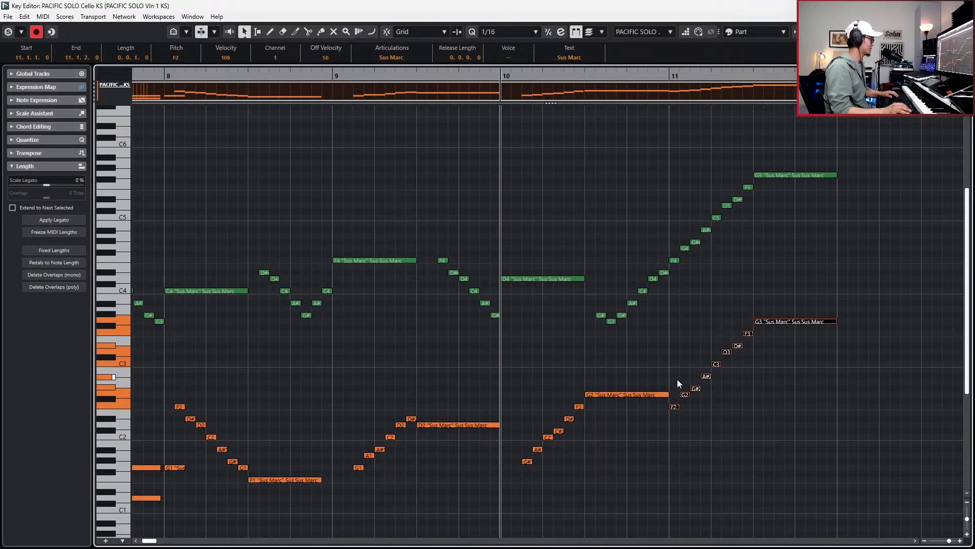
pyautogui.hotkey('ctrl', 'shift', 'c')
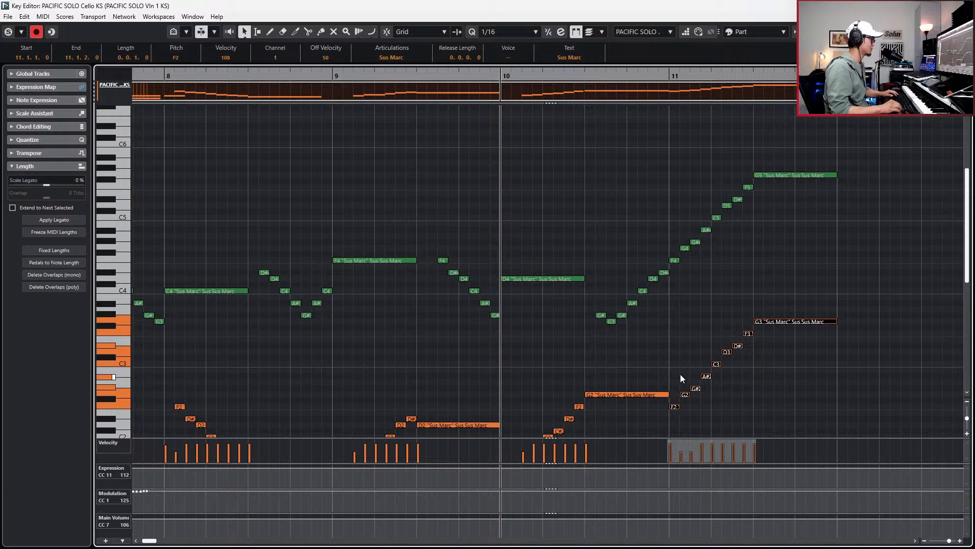
pyautogui.scroll(-3, 680, 375)
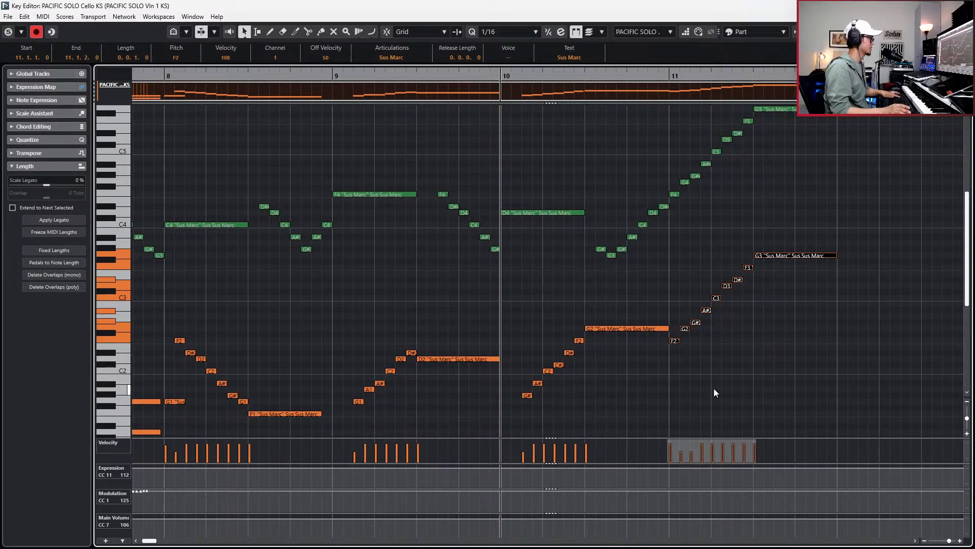
pyautogui.scroll(1, 711, 394)
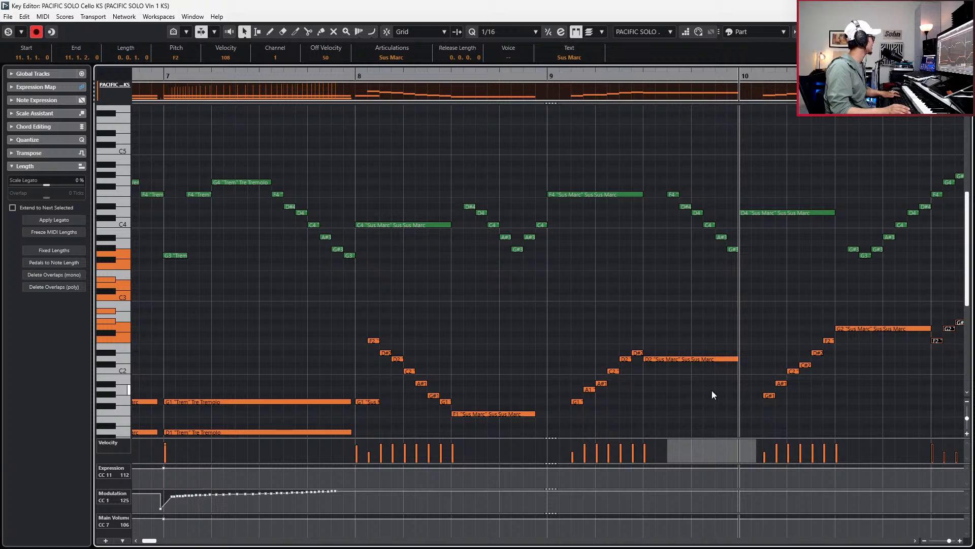
# Close the separate note editor and set the project tempo to 80 BPM.
pyautogui.press('g')
pyautogui.hotkey('ctrl', 'w')
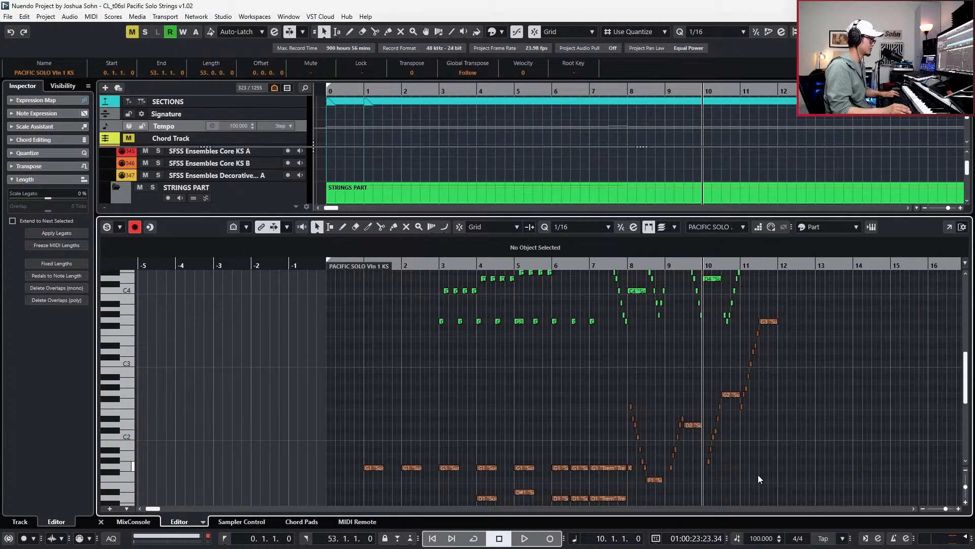
pyautogui.doubleClick(761, 538)
pyautogui.write('80')
pyautogui.press('Return')
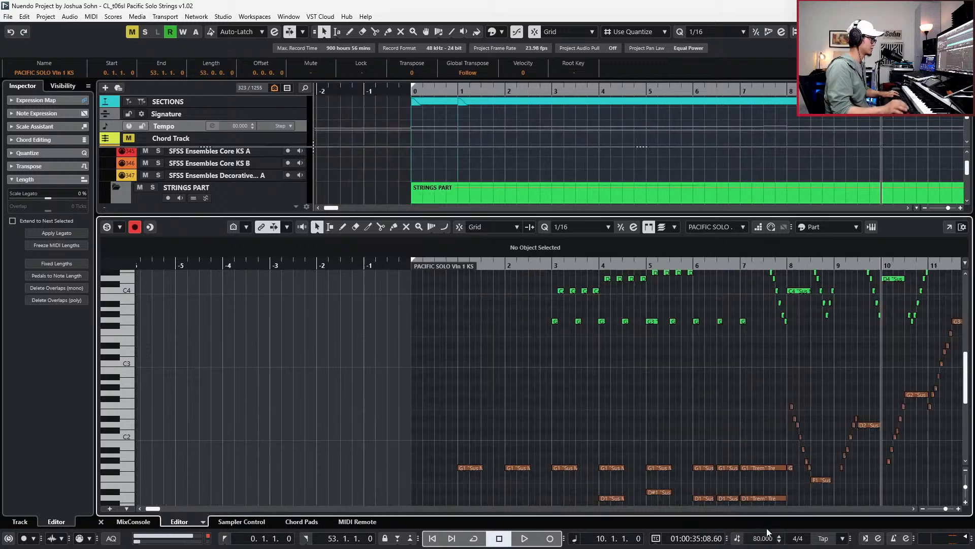
pyautogui.hscroll(2, 826, 403)
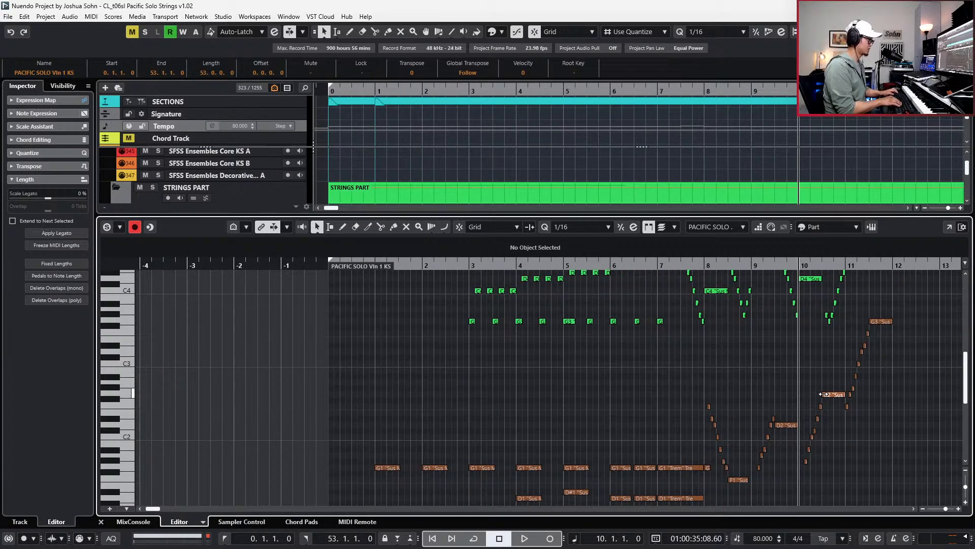
# Reopen the cello part in the note editor, solo the editor, and record modulation (CC 1) from bar 7 through the final held note.
pyautogui.hotkey('ctrl', 'e')
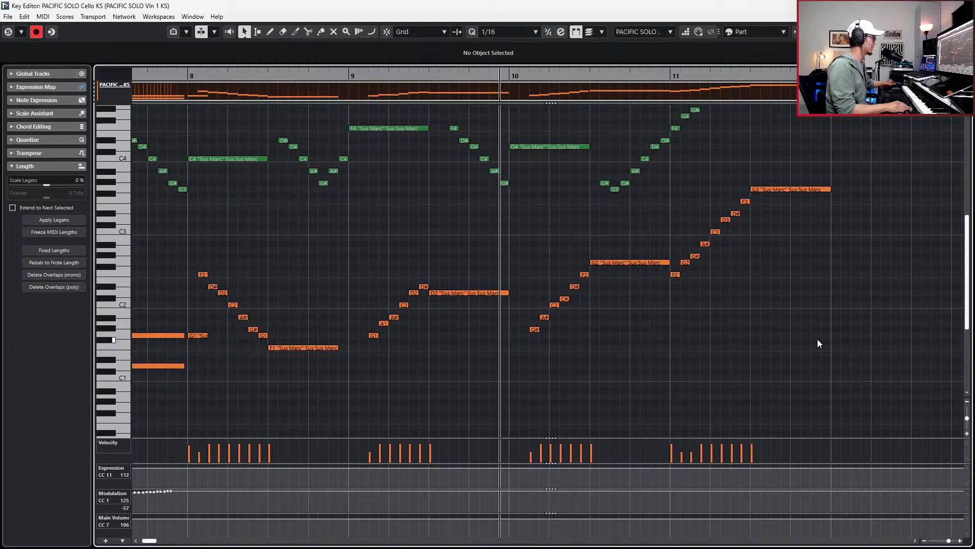
pyautogui.scroll(-3, 841, 348)
pyautogui.press('s')
pyautogui.press('1')
pyautogui.press('space')
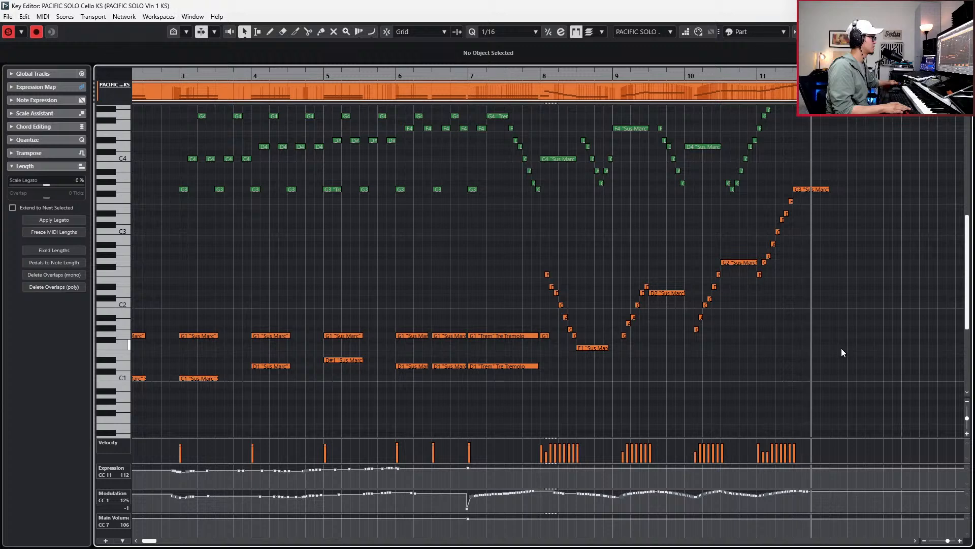
pyautogui.press('space')
# Lengthen the final held violin G5 and cello G3 at 11.3.1 to one full bar, ending at 12.3.1.
pyautogui.scroll(5, 839, 315)
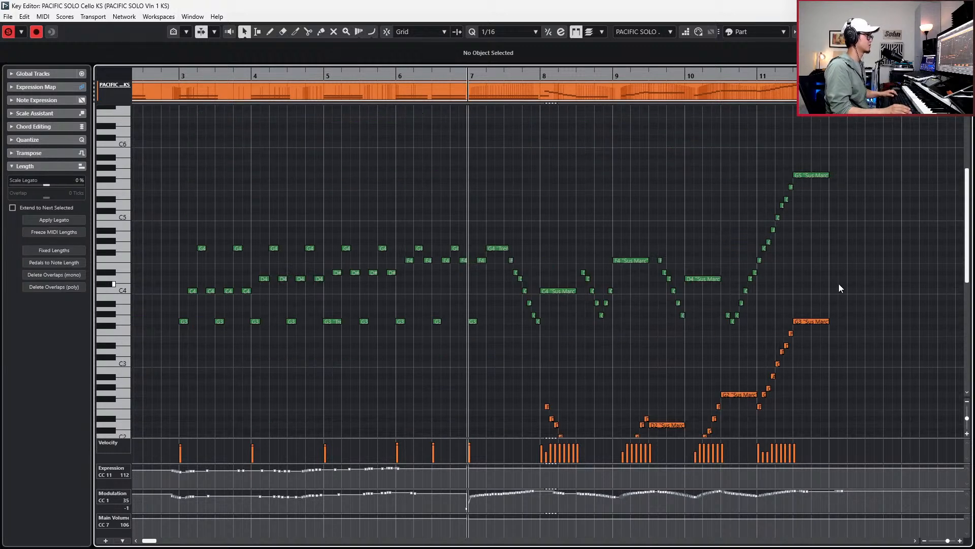
pyautogui.moveTo(829, 143); pyautogui.dragTo(829, 359)
pyautogui.hscroll(3, 838, 342)
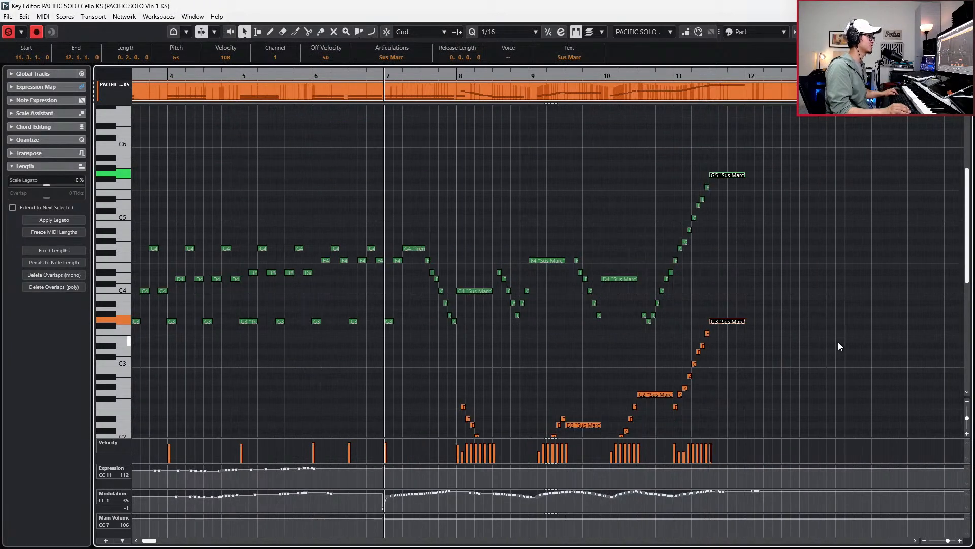
pyautogui.scroll(2, 839, 342)
pyautogui.hotkey('alt', 'Right')
pyautogui.press('8')
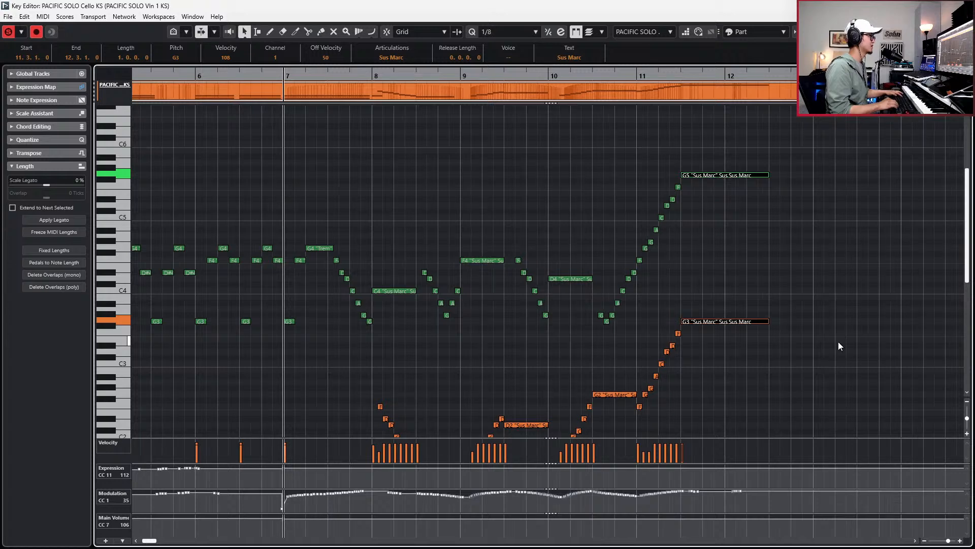
# Lengthen the held cello F1 at 8.3.1 to two beats so it reaches the start of bar 9.
pyautogui.scroll(-3, 838, 341)
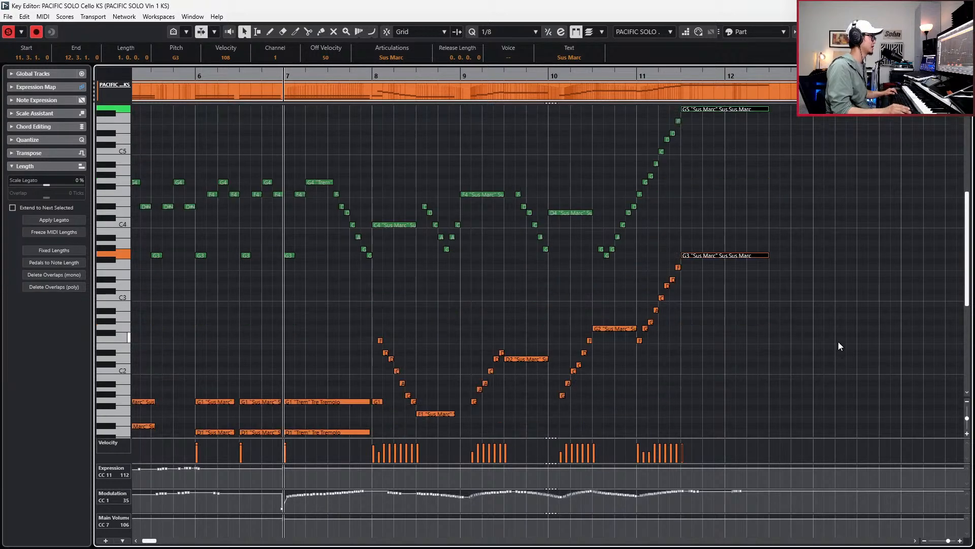
pyautogui.scroll(-2, 838, 342)
pyautogui.scroll(-3, 838, 342)
pyautogui.scroll(2, 757, 349)
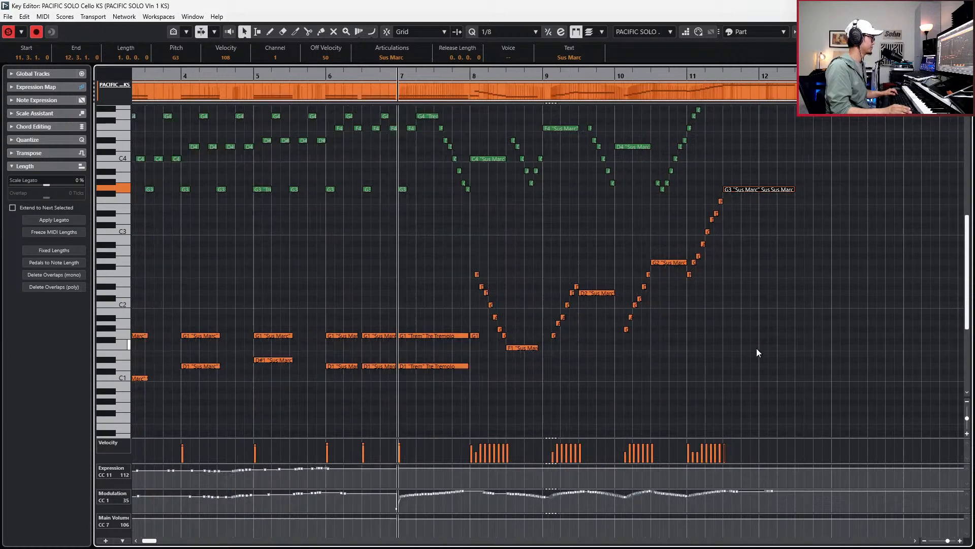
pyautogui.scroll(2, 697, 333)
pyautogui.click(427, 347)
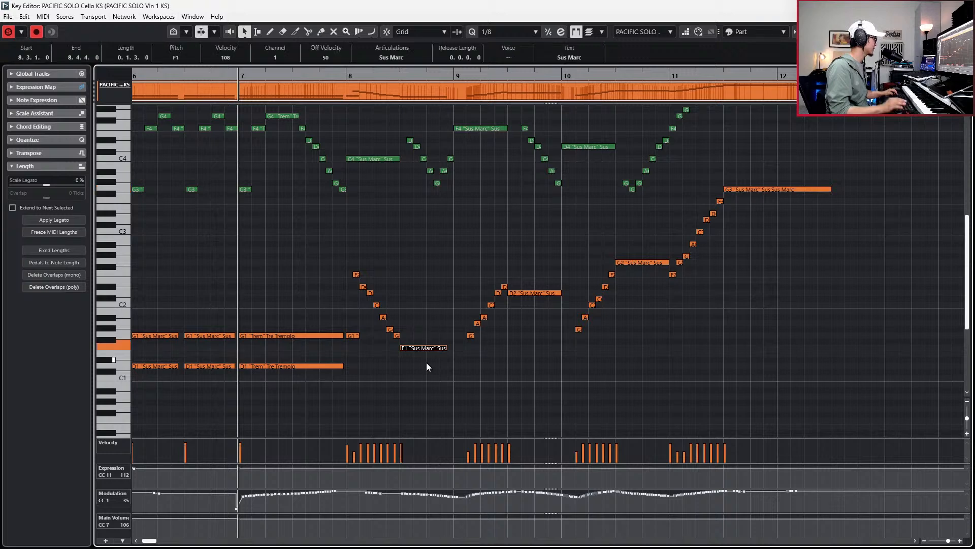
pyautogui.hotkey('alt', 'shift', 'Right')
pyautogui.scroll(1, 448, 348)
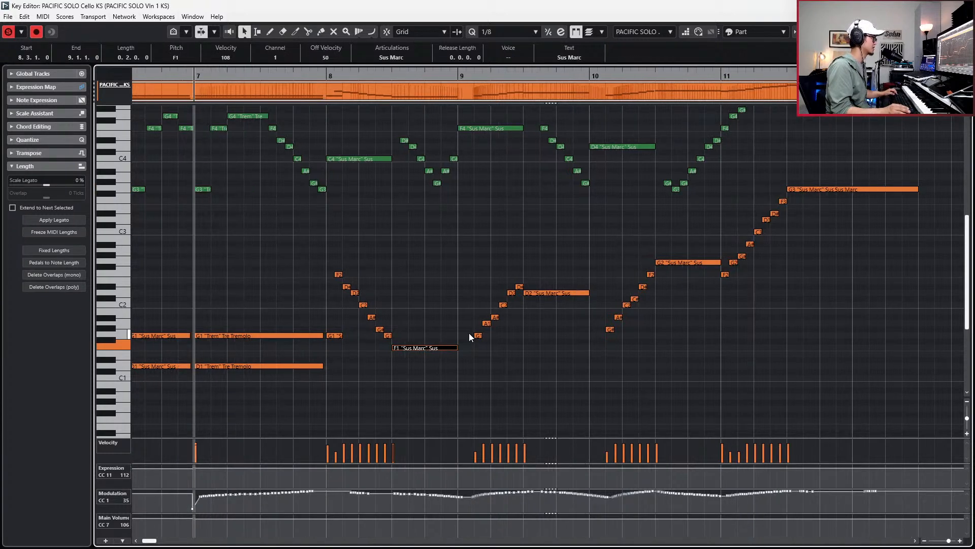
# Raise the C#2 at 10.2.2 in the ascending cello run to D2.
pyautogui.scroll(1, 610, 294)
pyautogui.moveTo(651, 299); pyautogui.dragTo(655, 293)
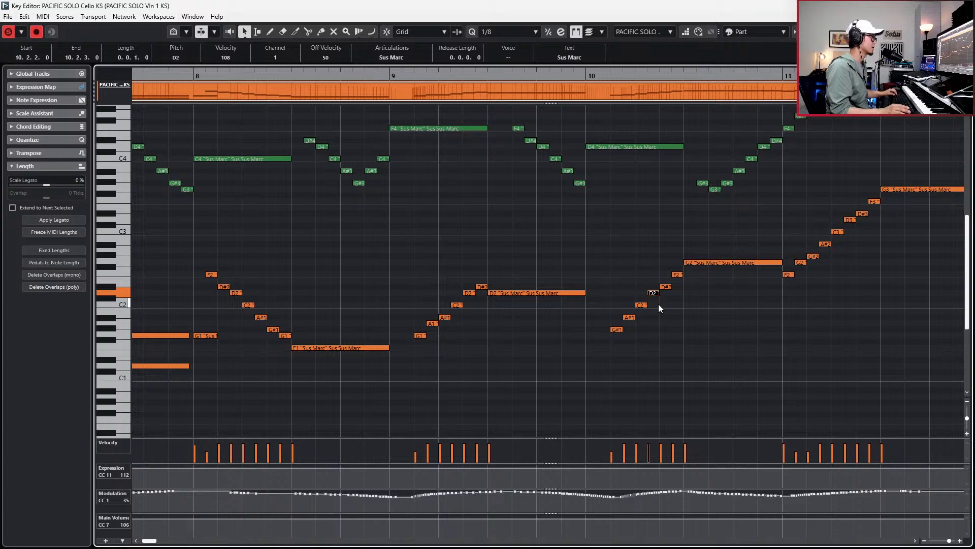
pyautogui.scroll(-2, 658, 304)
pyautogui.scroll(1, 666, 321)
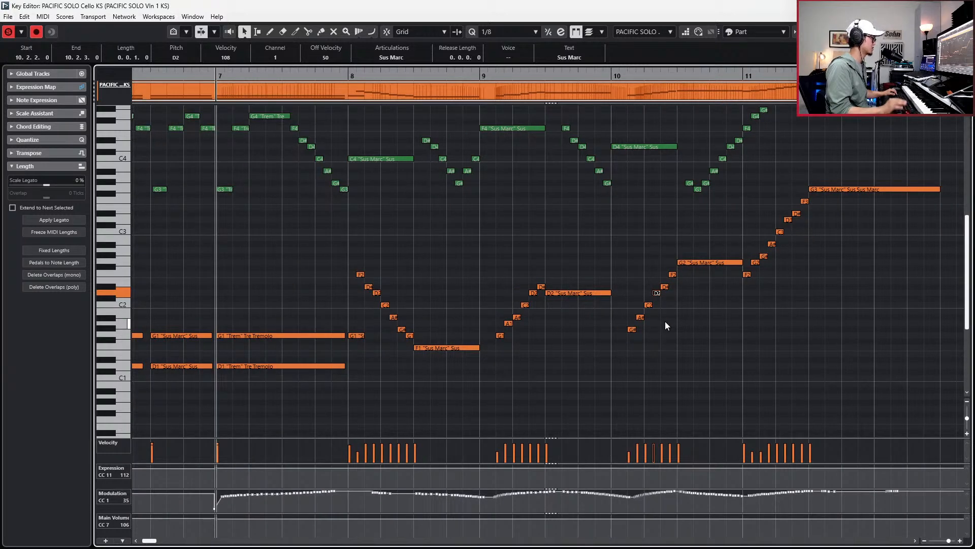
# Make the violin part active and record modulation (CC 1) from bar 7 through the final held note in bar 12.
pyautogui.hotkey('ctrl', 'Tab')
pyautogui.scroll(-2, 676, 323)
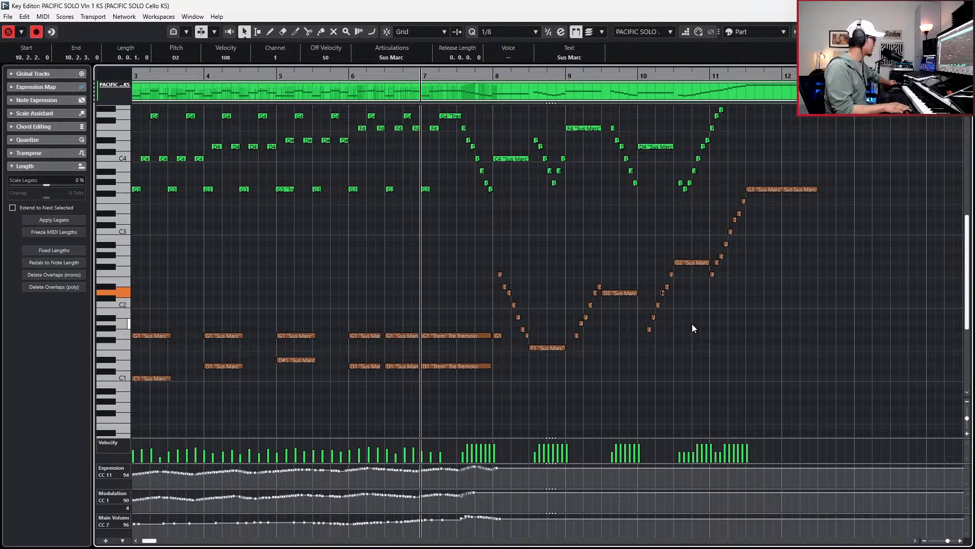
pyautogui.press('space')
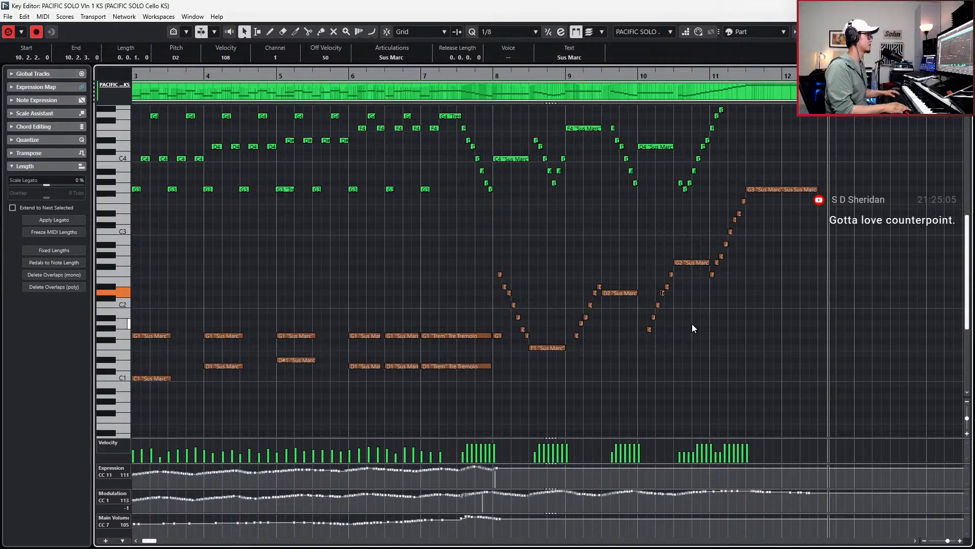
pyautogui.press('space')
# Play back the violin and cello passage from just before bar 7 through the final held notes.
pyautogui.scroll(-2, 697, 321)
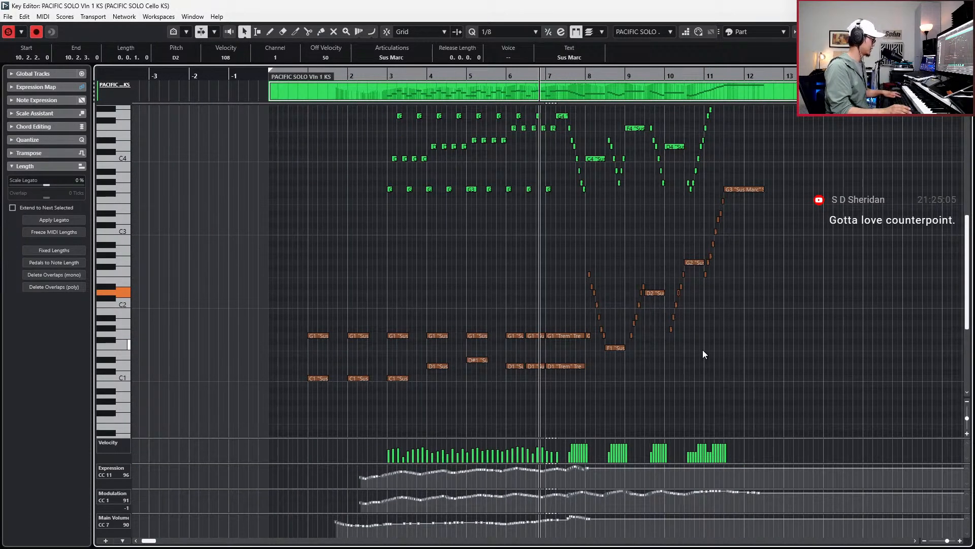
pyautogui.scroll(-1, 702, 350)
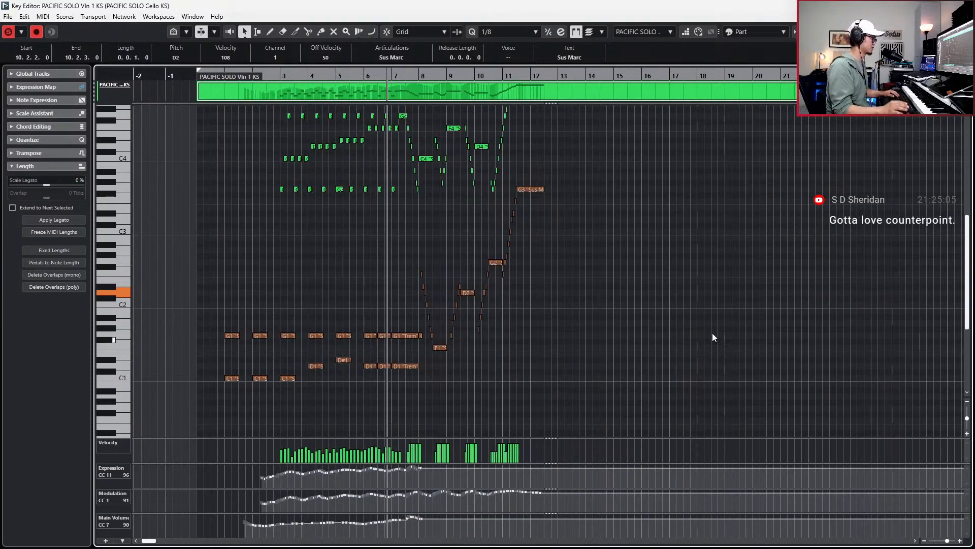
pyautogui.scroll(1, 543, 305)
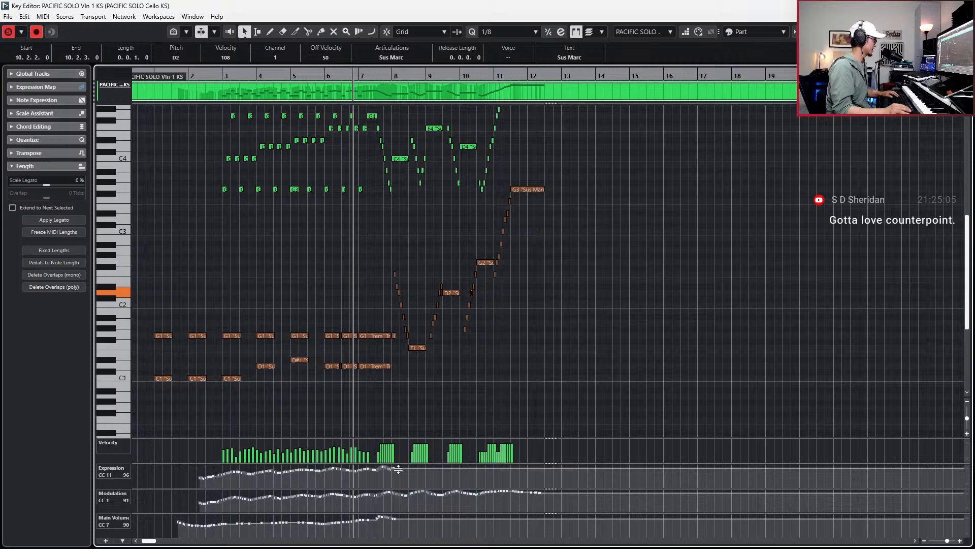
pyautogui.press('space')
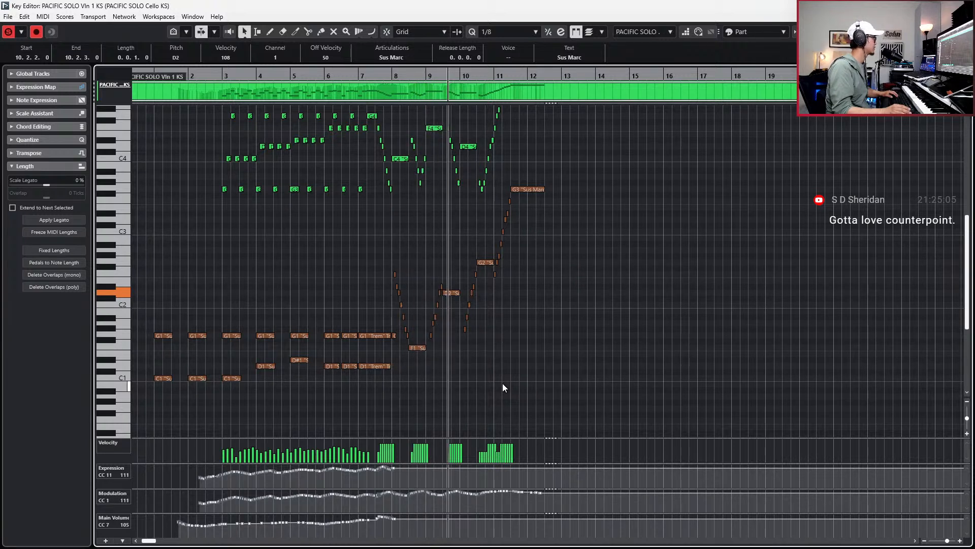
pyautogui.scroll(3, 503, 388)
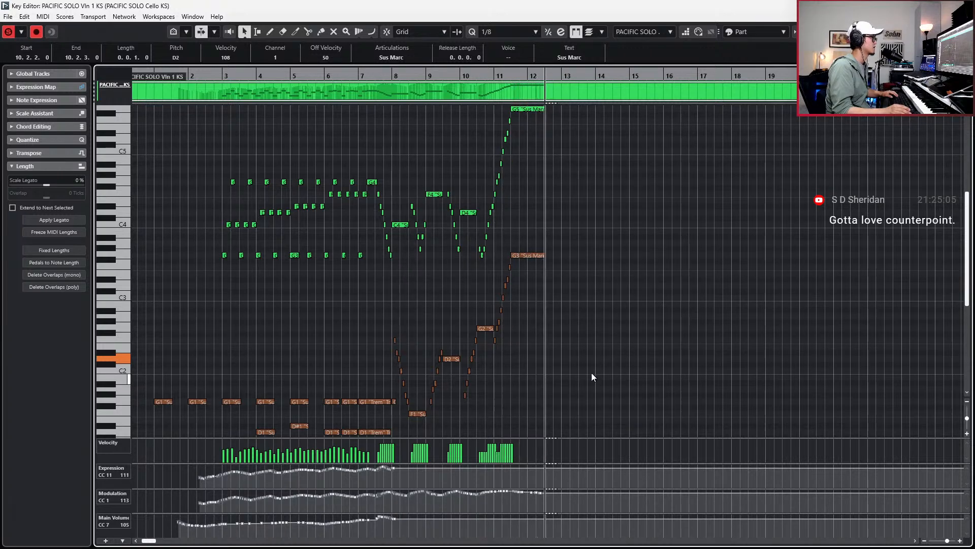
pyautogui.press('space')
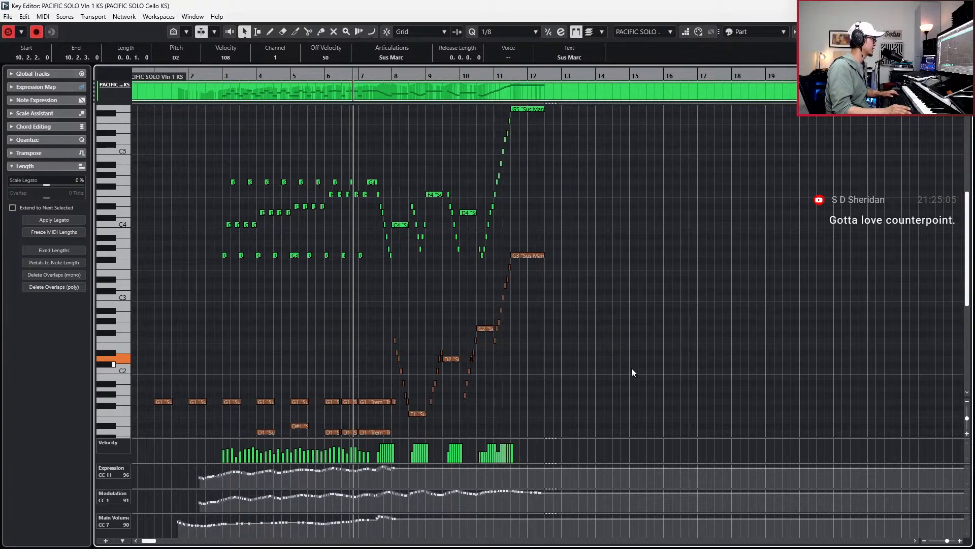
pyautogui.scroll(-1, 631, 369)
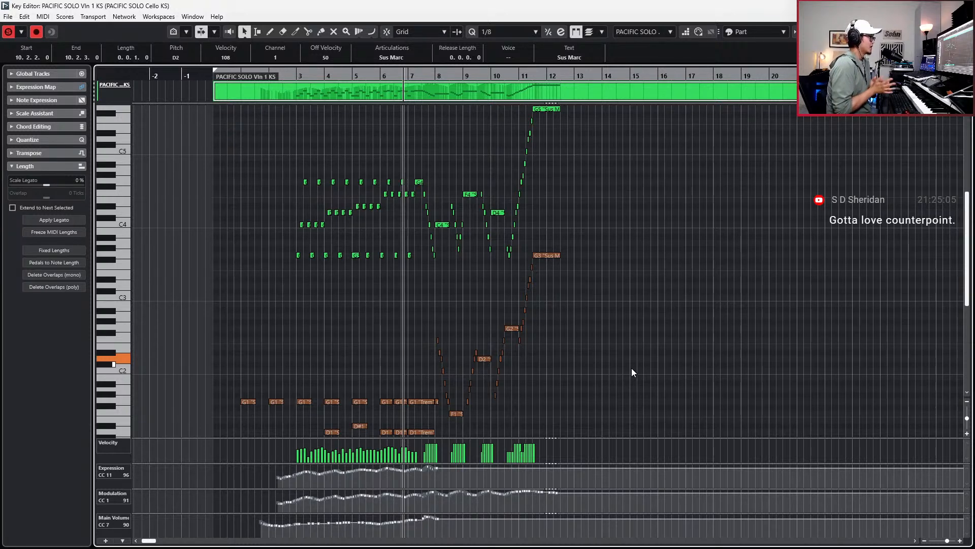
# Play back the passage from the start of the violin notes at bar 3.
pyautogui.scroll(2, 418, 225)
pyautogui.moveTo(259, 154); pyautogui.dragTo(384, 291)
pyautogui.press('l')
pyautogui.press('space')
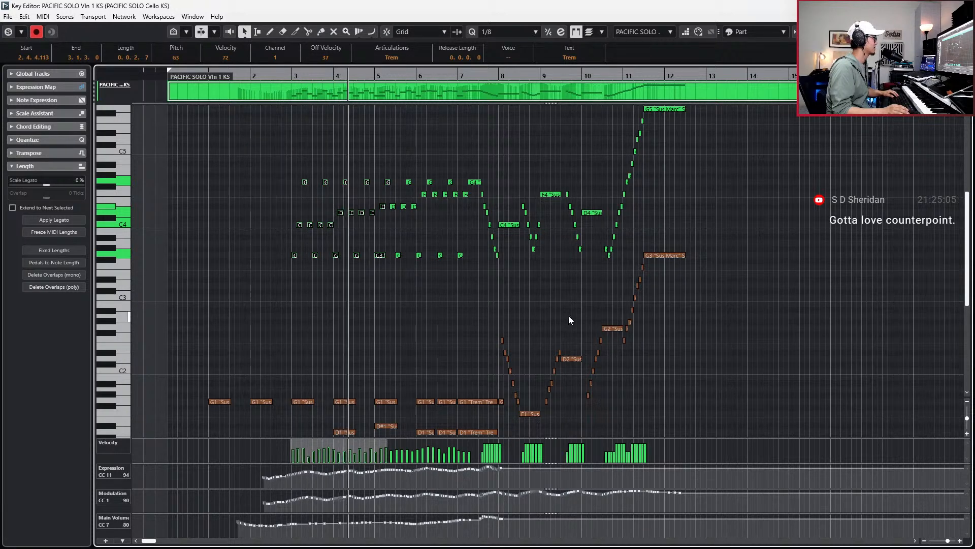
pyautogui.press('space')
# Close the key editors to show the PACIFIC SOLO Vln 1 KS and Cello KS parts in the project window.
pyautogui.hotkey('ctrl', 'w')
pyautogui.scroll(-3, 591, 290)
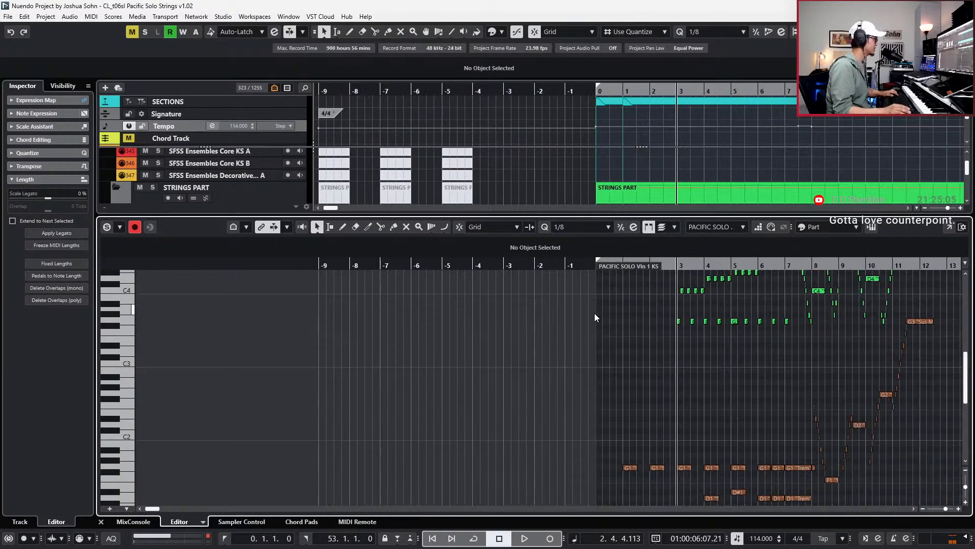
pyautogui.hotkey('ctrl', 'e')
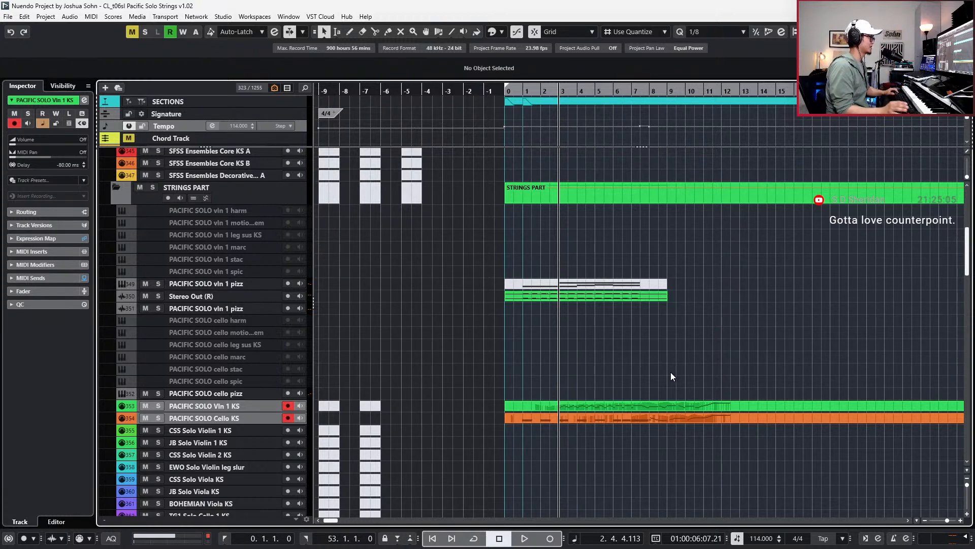
pyautogui.scroll(-3, 683, 368)
pyautogui.hscroll(3, 683, 368)
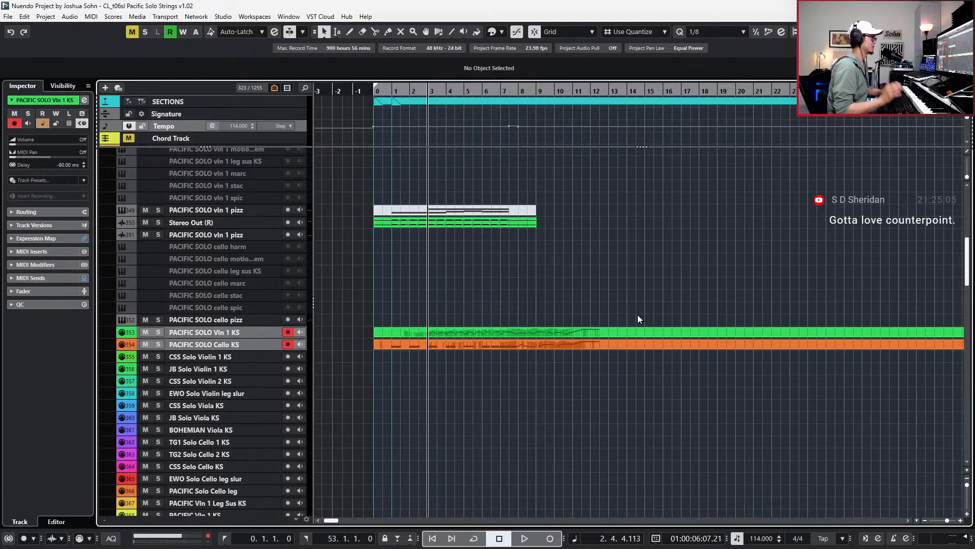
# Move the playhead to bar 13 and open the PACIFIC SOLO Vln 1 KS part for note editing.
pyautogui.press('KP_Add')
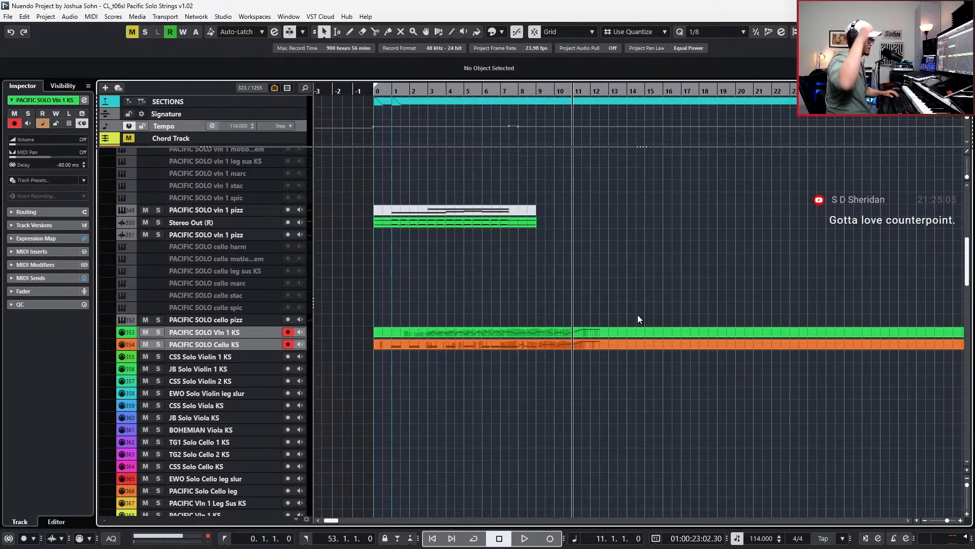
pyautogui.press('KP_Add')
pyautogui.press('KP_Add')
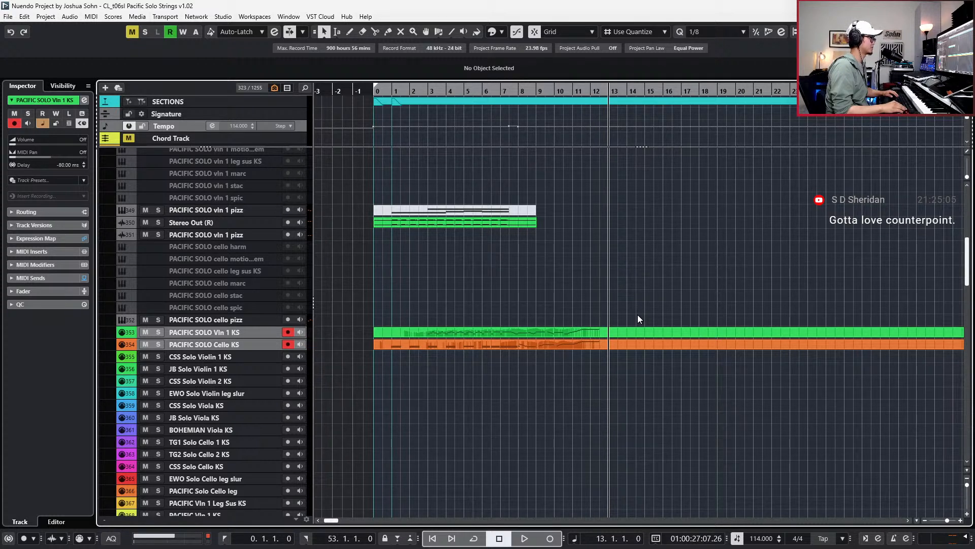
pyautogui.click(638, 330)
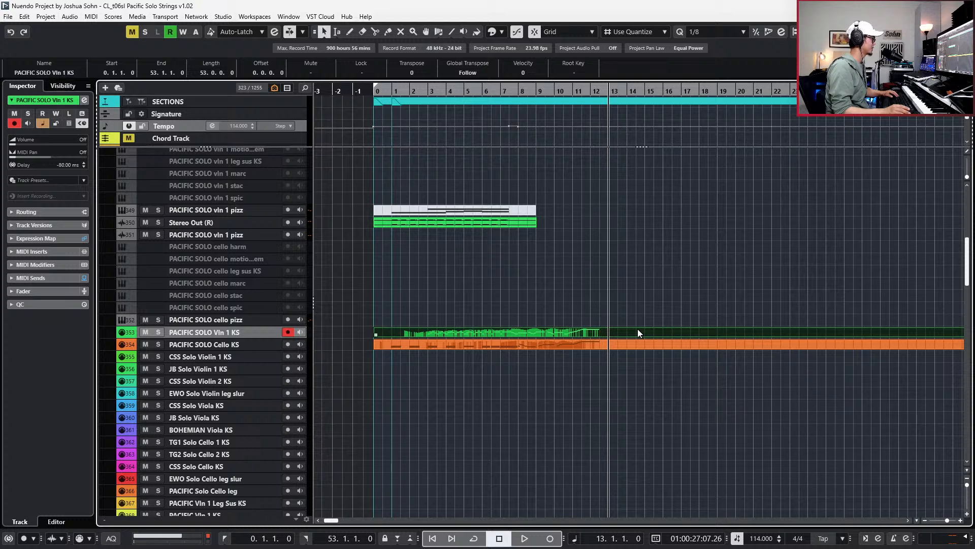
pyautogui.doubleClick(638, 330)
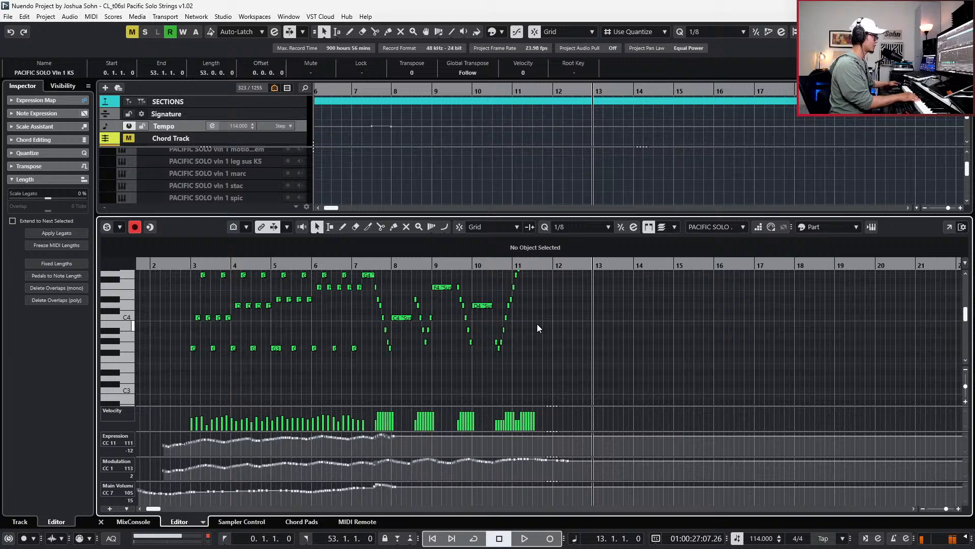
# Play back the ascending violin run and final held G5 from bar 10.
pyautogui.scroll(3, 569, 465)
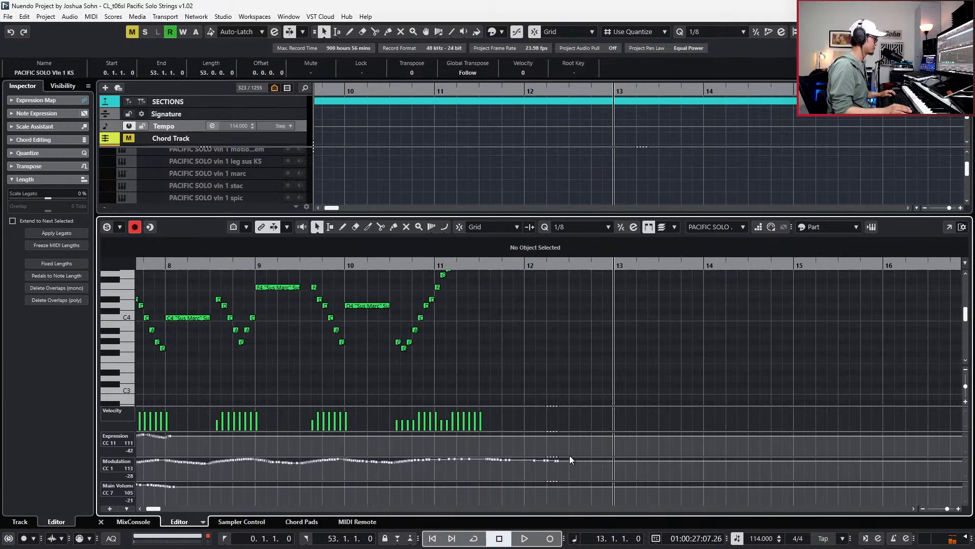
pyautogui.scroll(3, 591, 345)
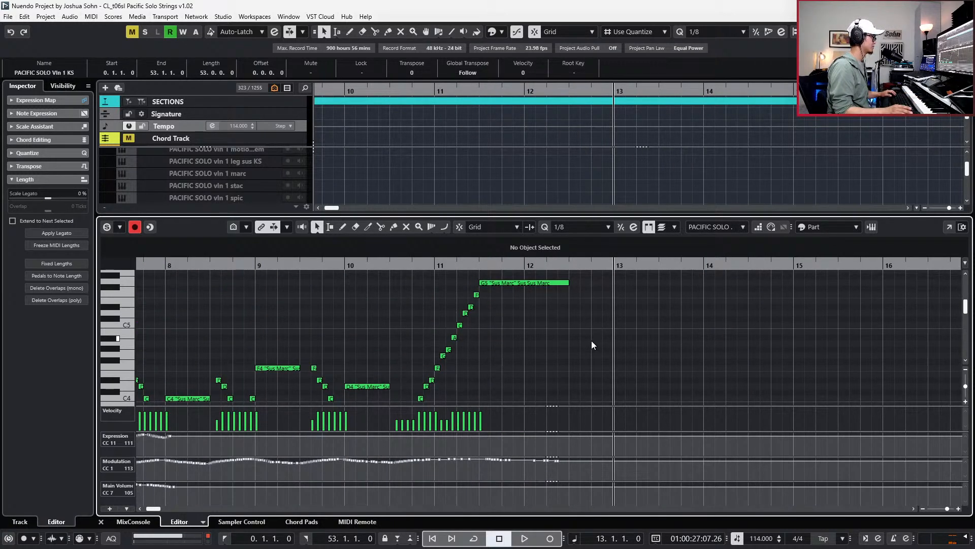
pyautogui.press('KP_Subtract')
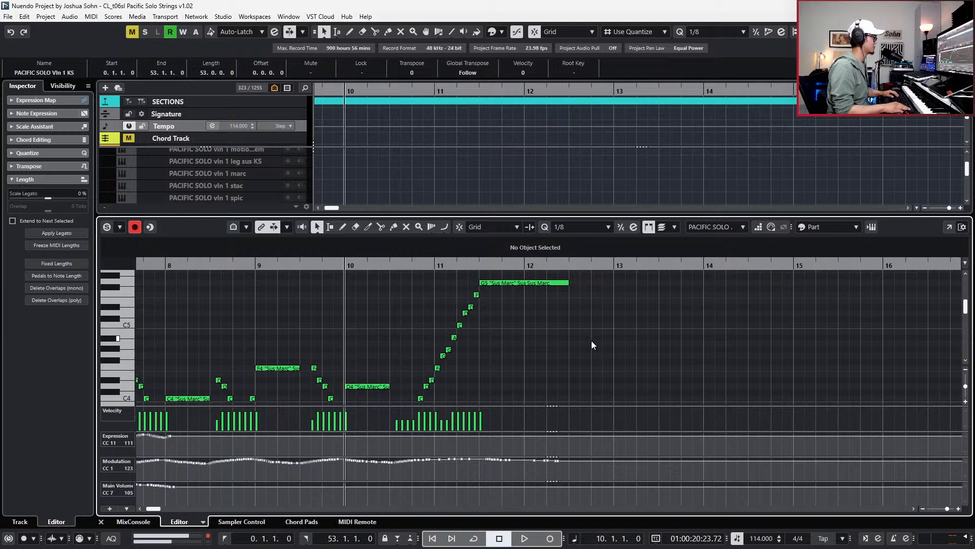
pyautogui.press('space')
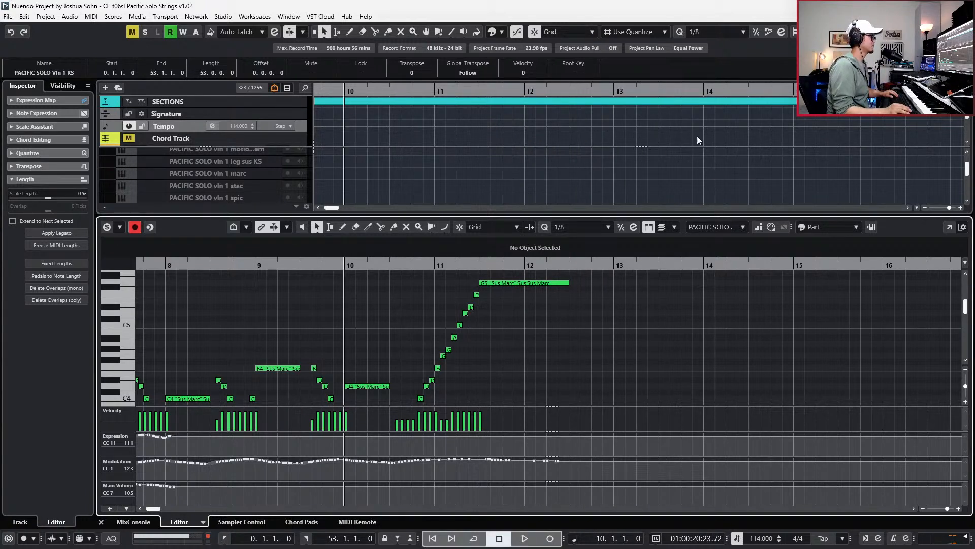
# Add a 4/4 time signature at bar 11 and a 6/4 time signature at bar 10.
pyautogui.click(658, 109)
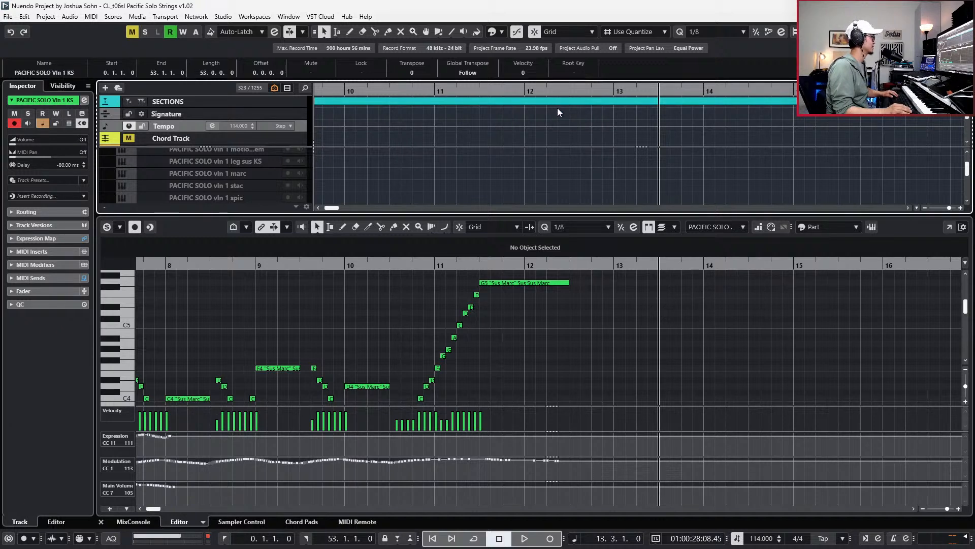
pyautogui.click(485, 112)
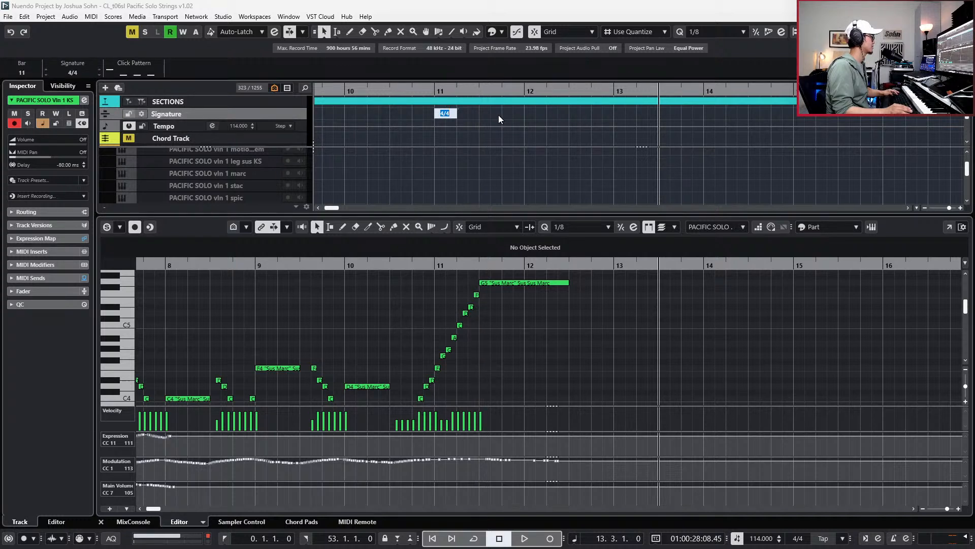
pyautogui.click(350, 111)
pyautogui.write('6/4')
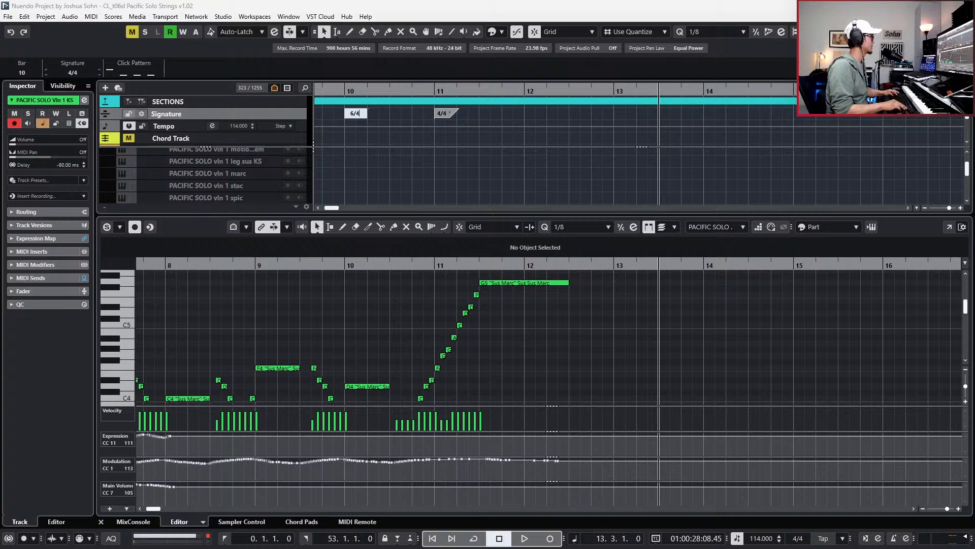
pyautogui.press('Return')
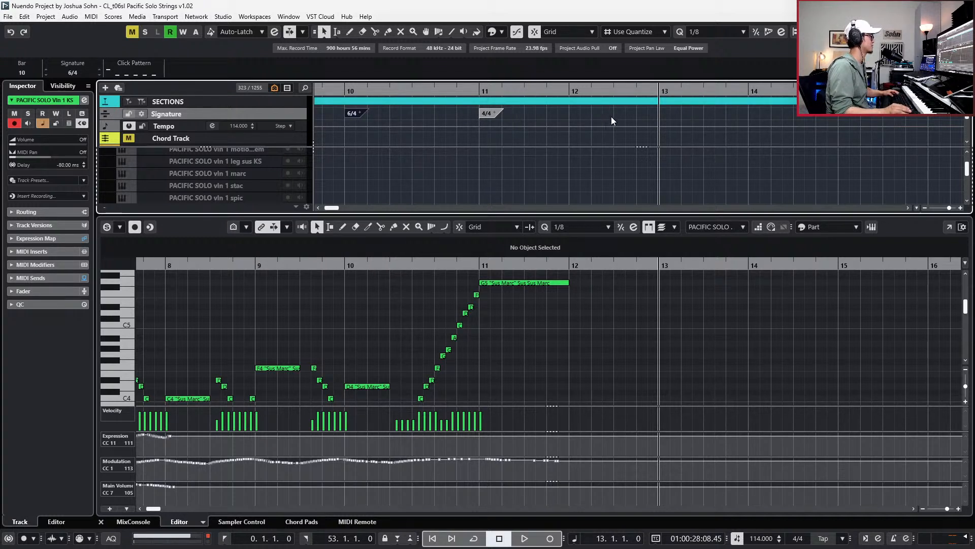
# Move the playhead from bar 10 to bar 13 and examine the empty bars following the final held violin note.
pyautogui.click(347, 92)
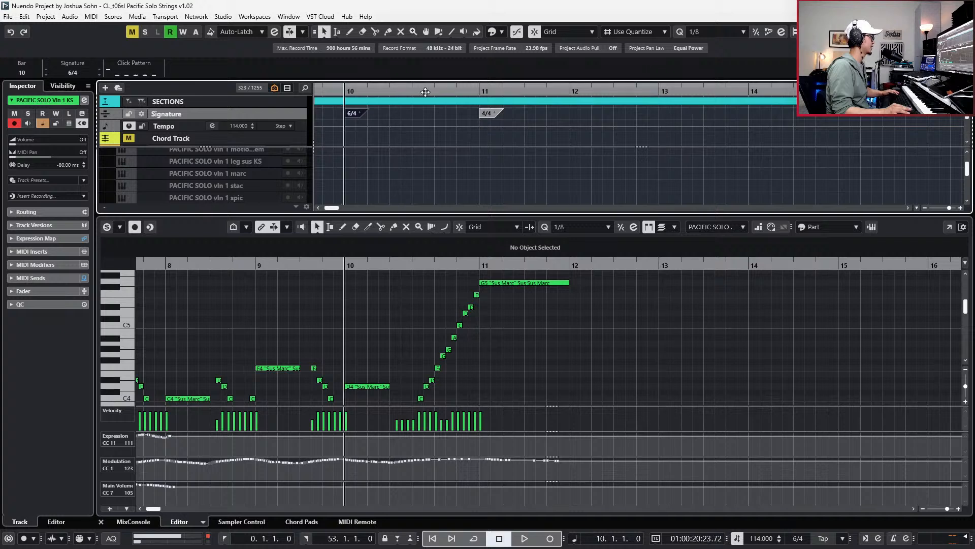
pyautogui.click(488, 89)
pyautogui.click(636, 98)
pyautogui.hotkey('ctrl', 'Right')
pyautogui.click(644, 106)
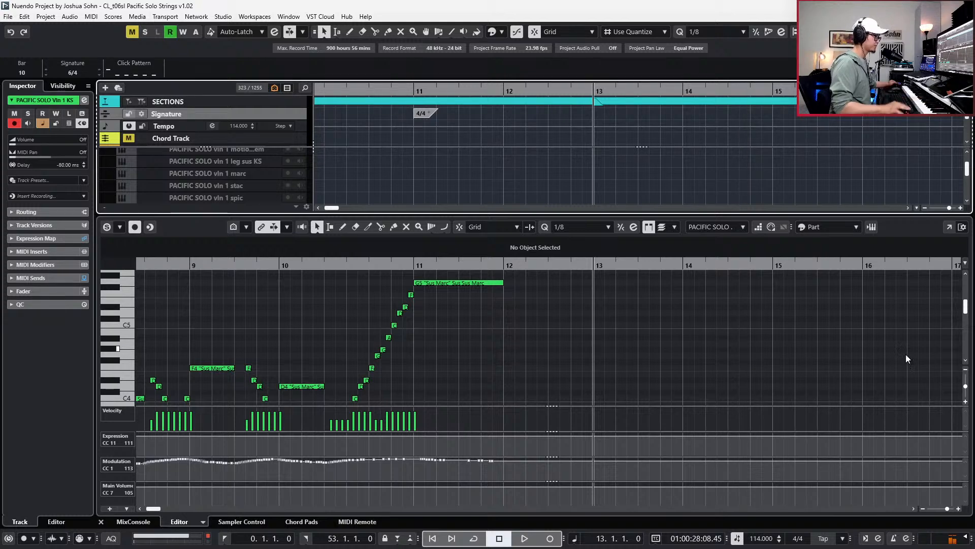
pyautogui.scroll(-1, 768, 374)
pyautogui.hscroll(5, 701, 376)
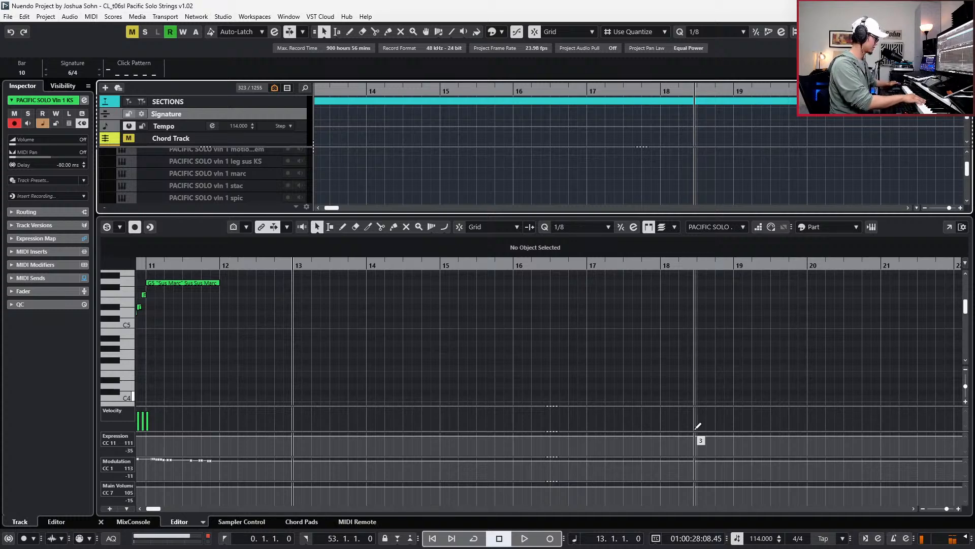
# Play back the violin ending from the 6/4 bar 10 and hide the controller lanes beneath the notes.
pyautogui.scroll(-6, 698, 425)
pyautogui.press('space')
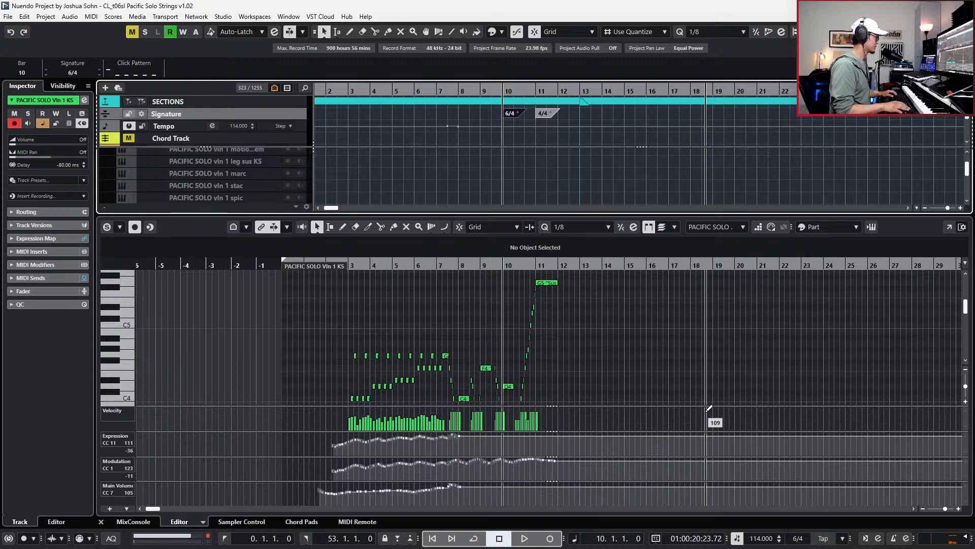
pyautogui.scroll(2, 585, 355)
pyautogui.scroll(2, 616, 376)
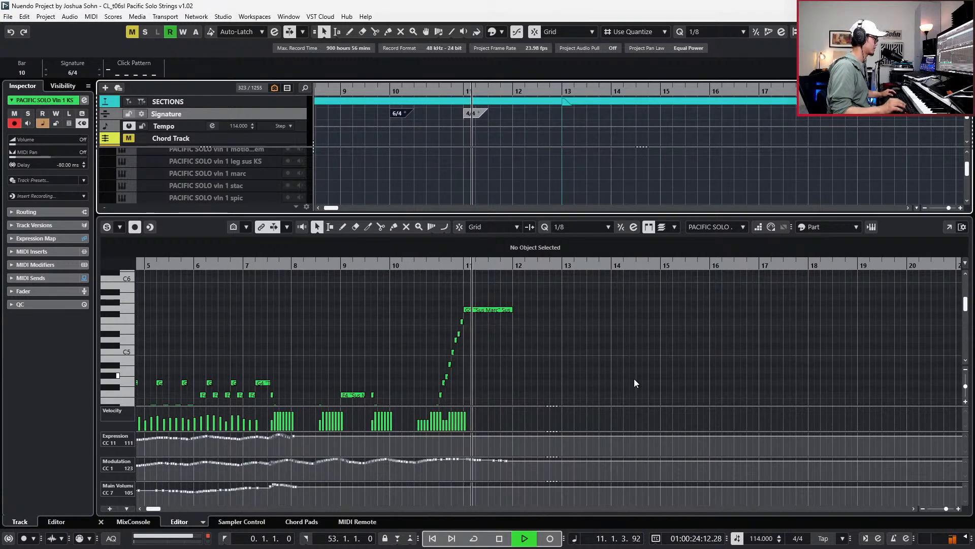
pyautogui.click(634, 380)
pyautogui.hotkey('alt', 'l')
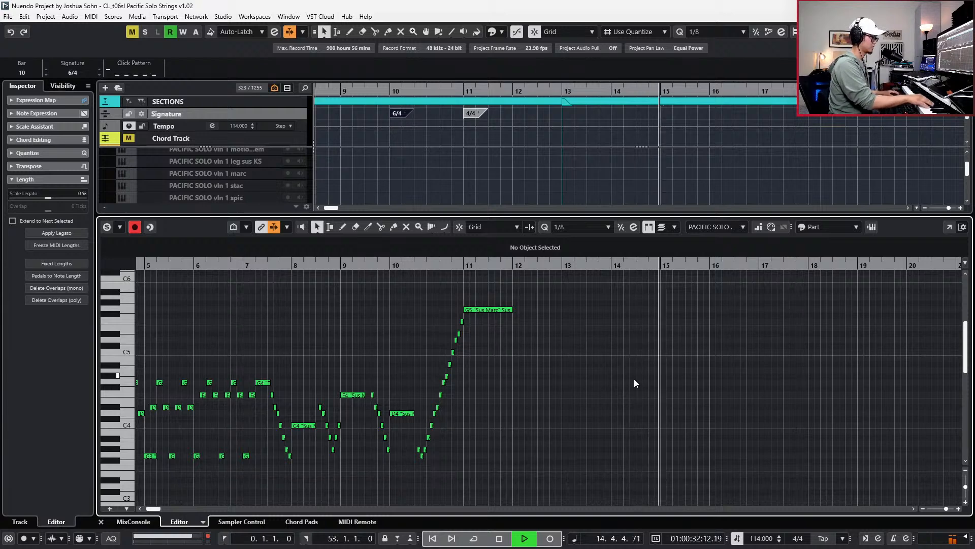
pyautogui.press('space')
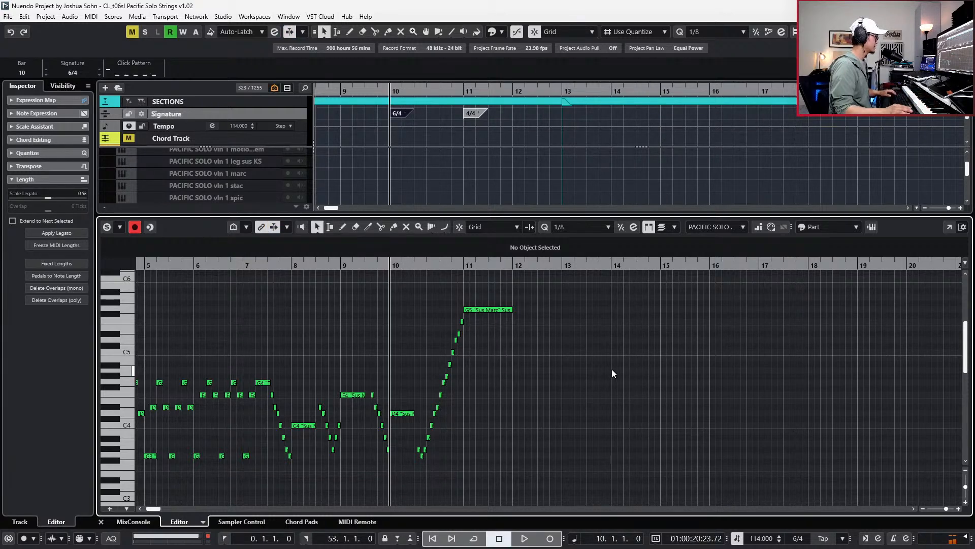
# Copy the last F5 of the ascending violin run to 12.4.3 and set the copy's articulation to Tremolo.
pyautogui.scroll(2, 602, 365)
pyautogui.press('KP_Add')
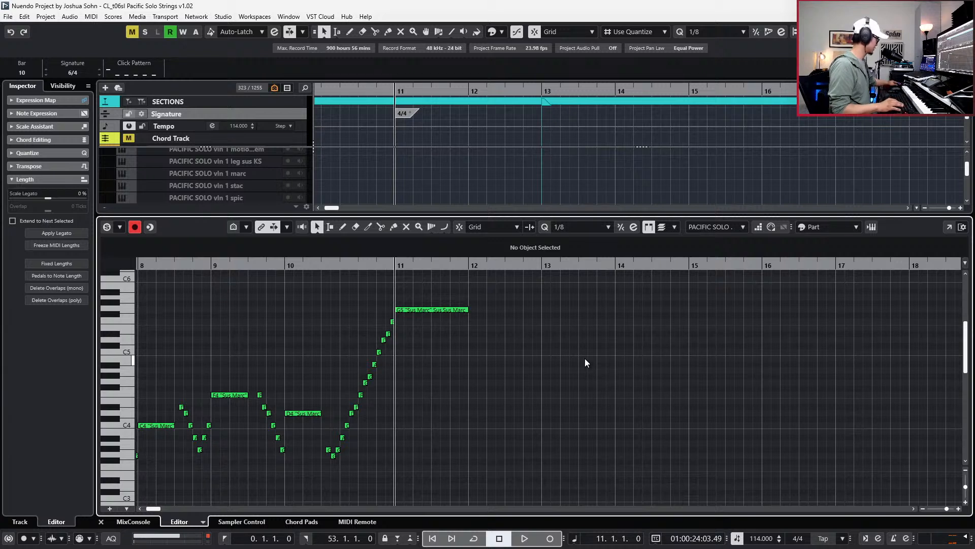
pyautogui.click(544, 257)
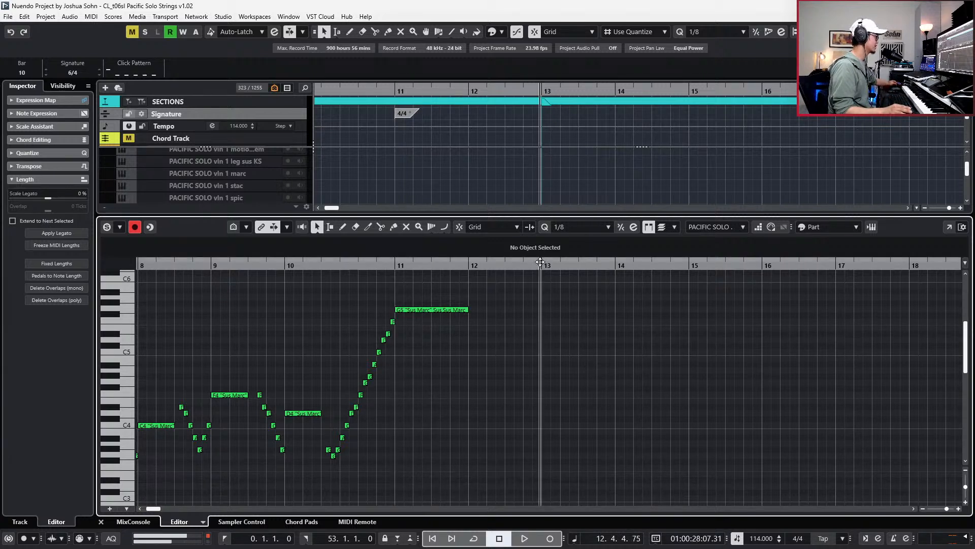
pyautogui.scroll(2, 524, 284)
pyautogui.moveTo(510, 327); pyautogui.dragTo(430, 374)
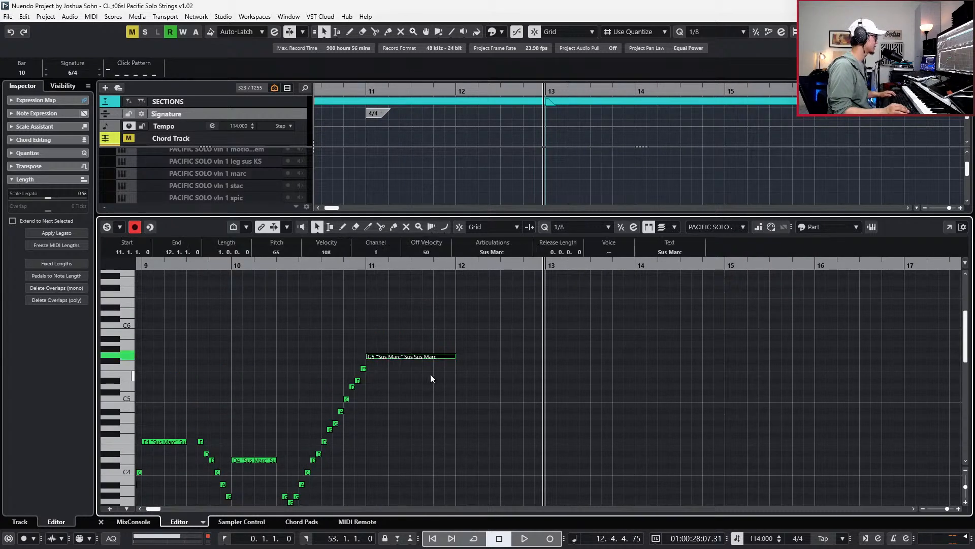
pyautogui.click(378, 371)
pyautogui.click(362, 368)
pyautogui.press('KP_Subtract')
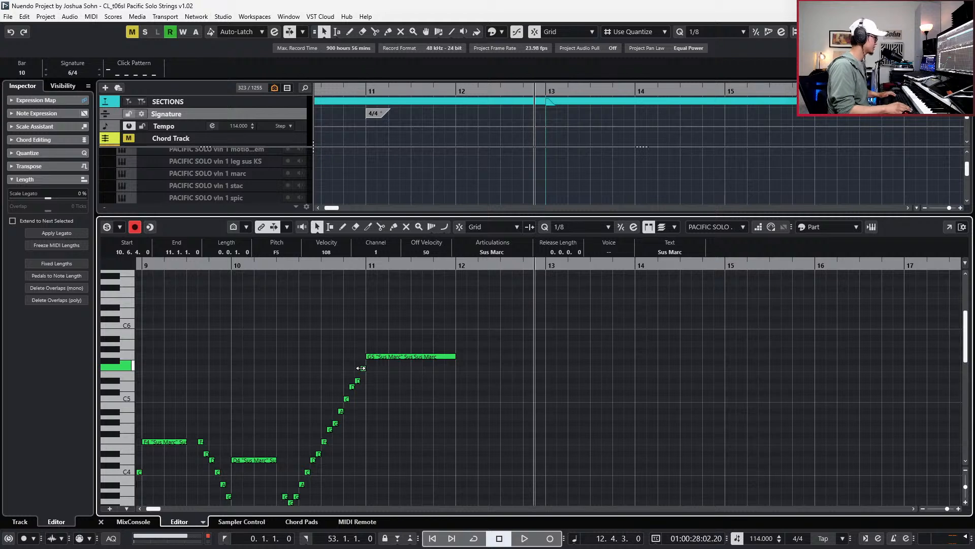
pyautogui.click(503, 252)
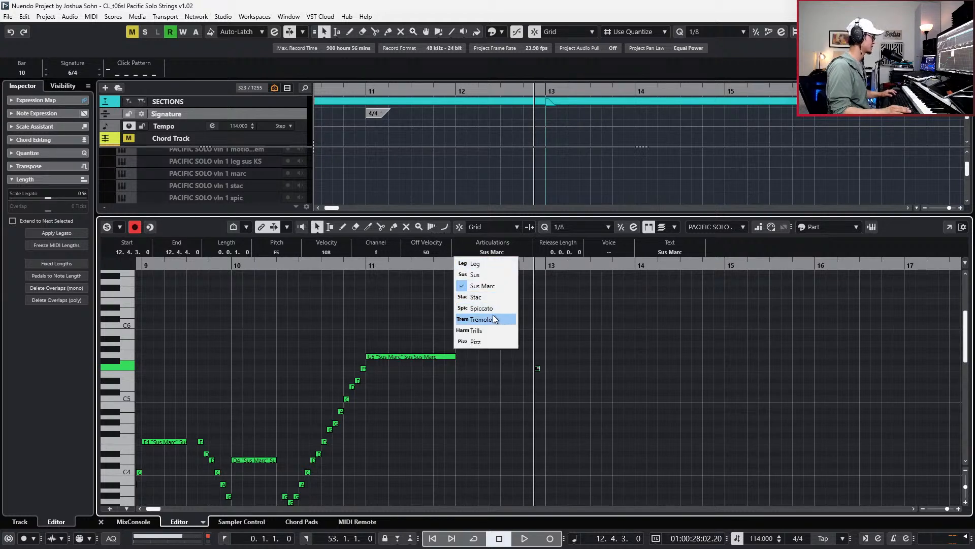
pyautogui.click(488, 320)
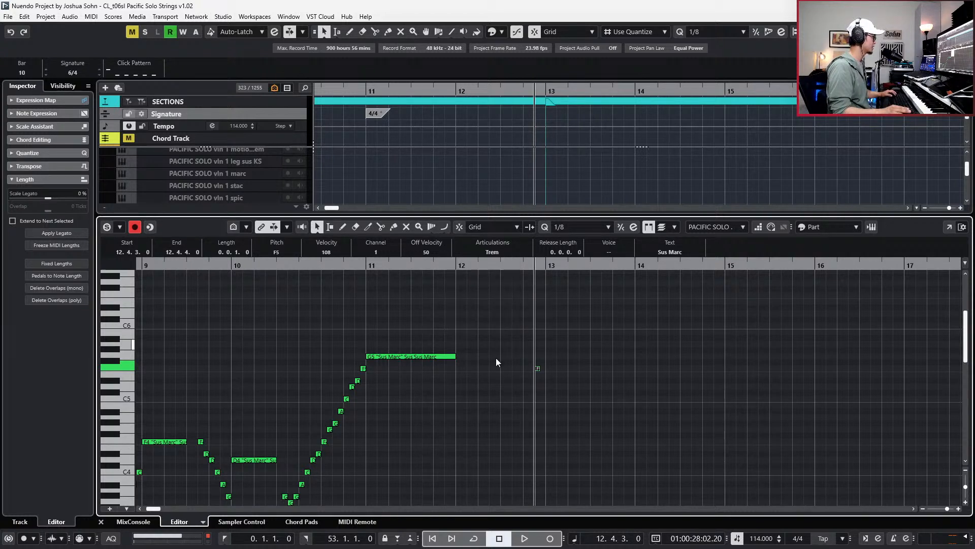
# Raise the copied tremolo note to G#6 and shift it earlier to 12.4.1.
pyautogui.press('Up')
pyautogui.press('Up')
pyautogui.press('Up')
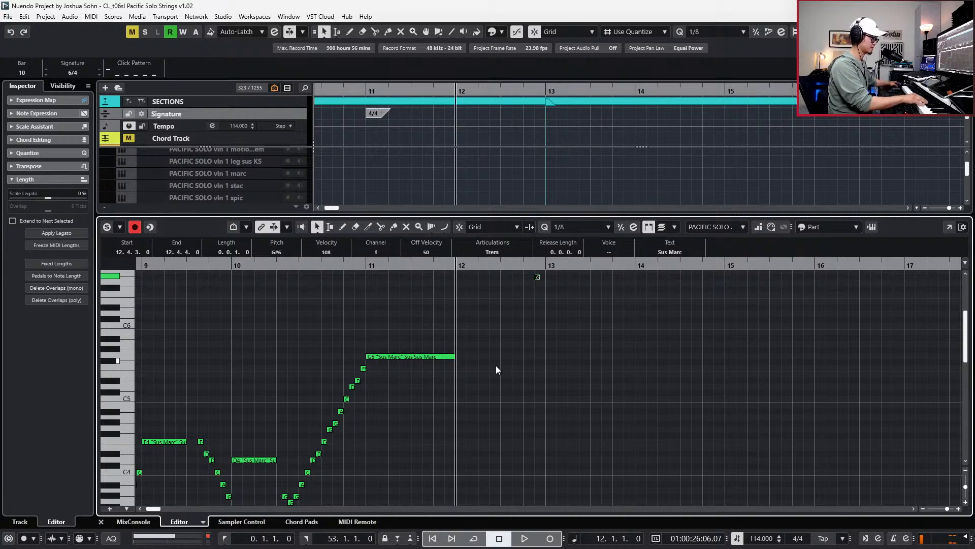
pyautogui.hotkey('ctrl', 'Left')
# Play back from bar 12 and switch off the tempo track to use the fixed 80 BPM tempo.
pyautogui.press('space')
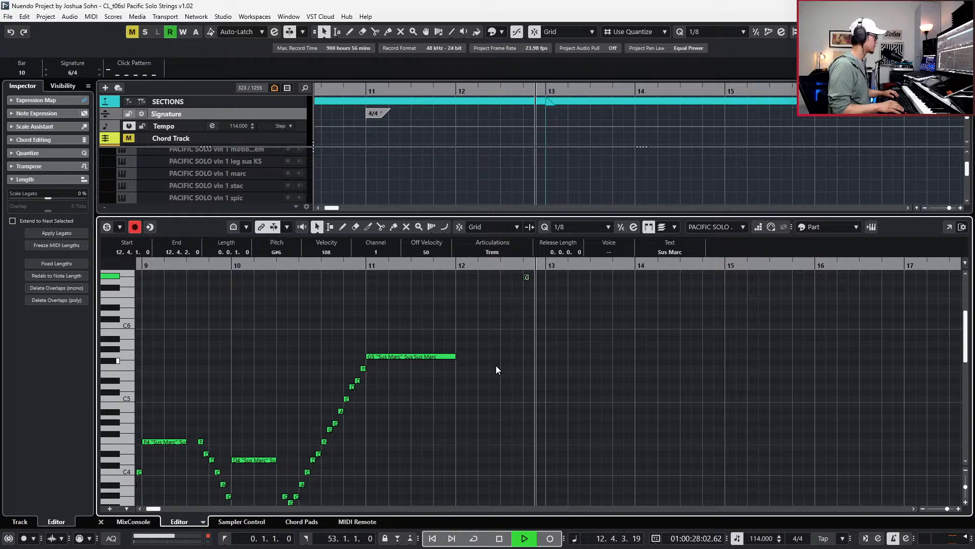
pyautogui.press('space')
pyautogui.press('t')
# Play back from bar 12 at the fixed tempo and move the playhead to the tremolo G#6 at 12.4.1.
pyautogui.scroll(1, 490, 382)
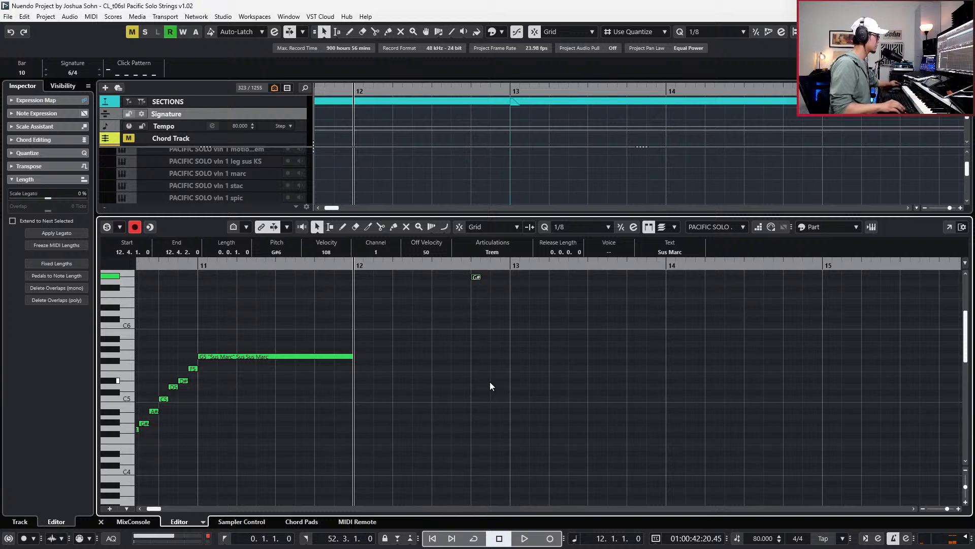
pyautogui.press('space')
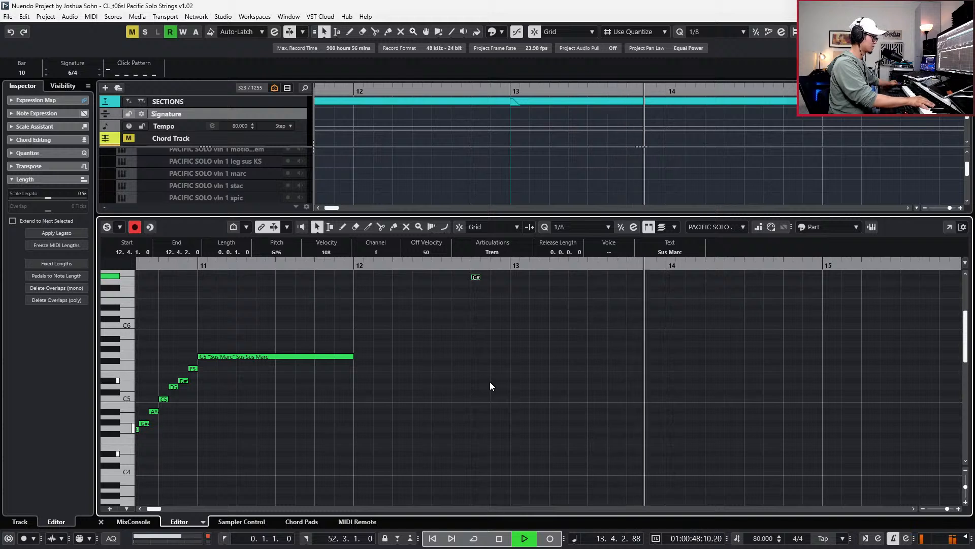
pyautogui.press('space')
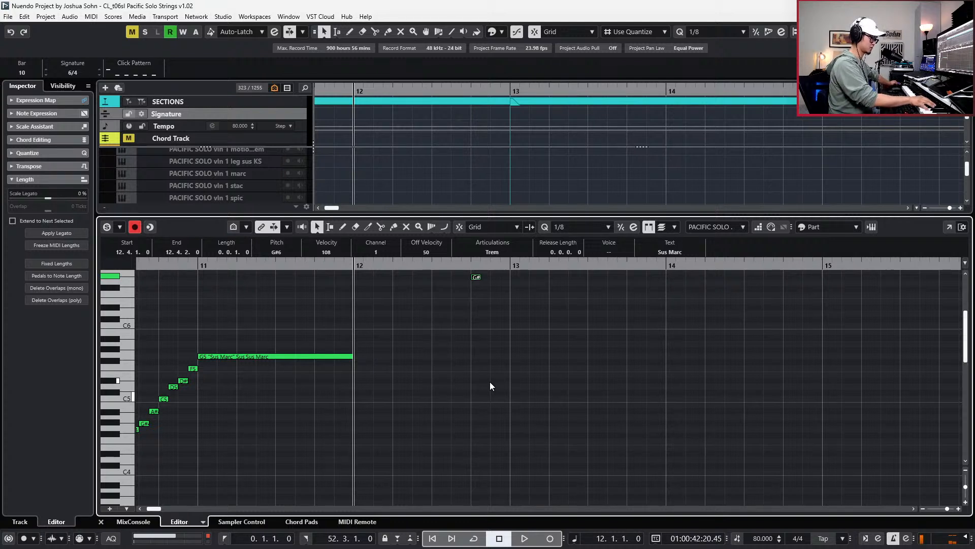
pyautogui.press('n')
pyautogui.press('n')
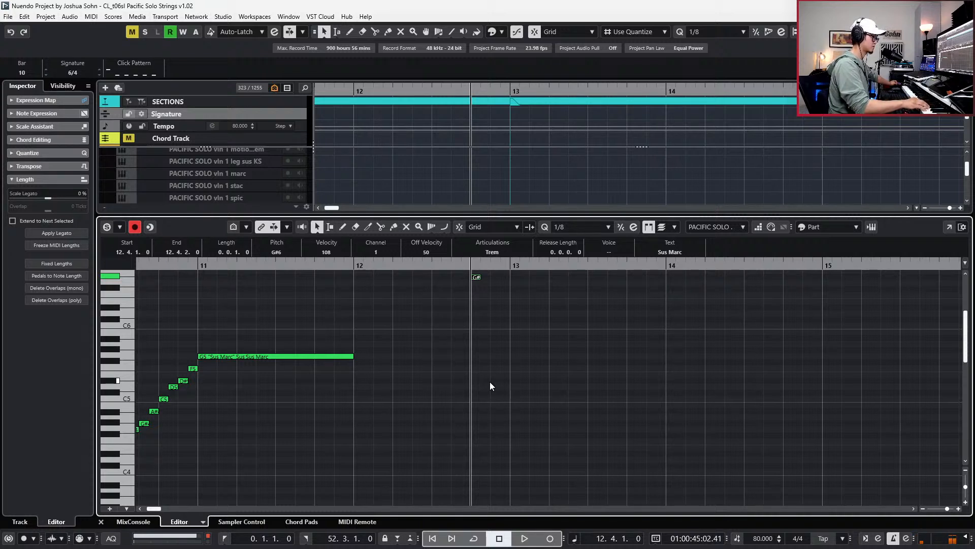
# Play back the violin part from the tremolo G#6 at 12.4.1 and return the playhead to bar 12.
pyautogui.press('space')
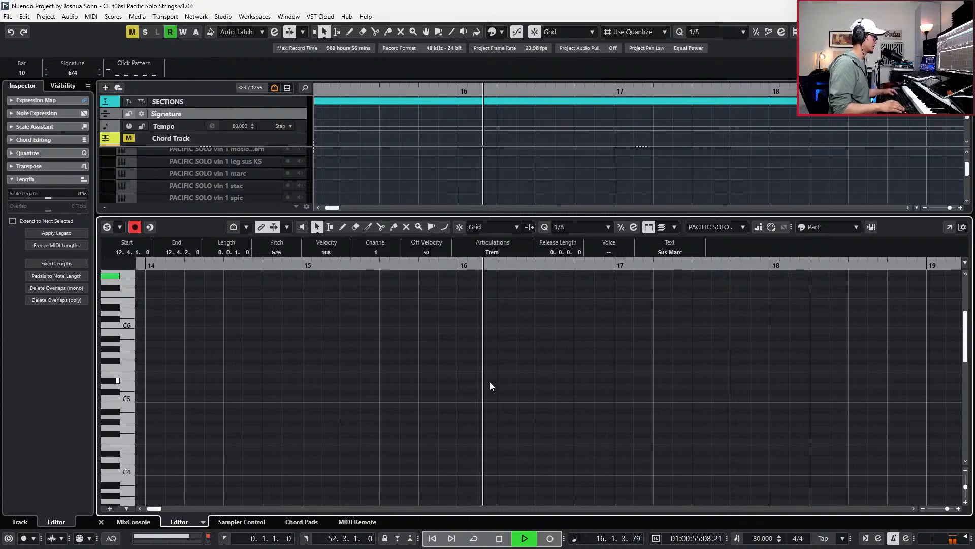
pyautogui.press('space')
pyautogui.press('g')
pyautogui.press('g')
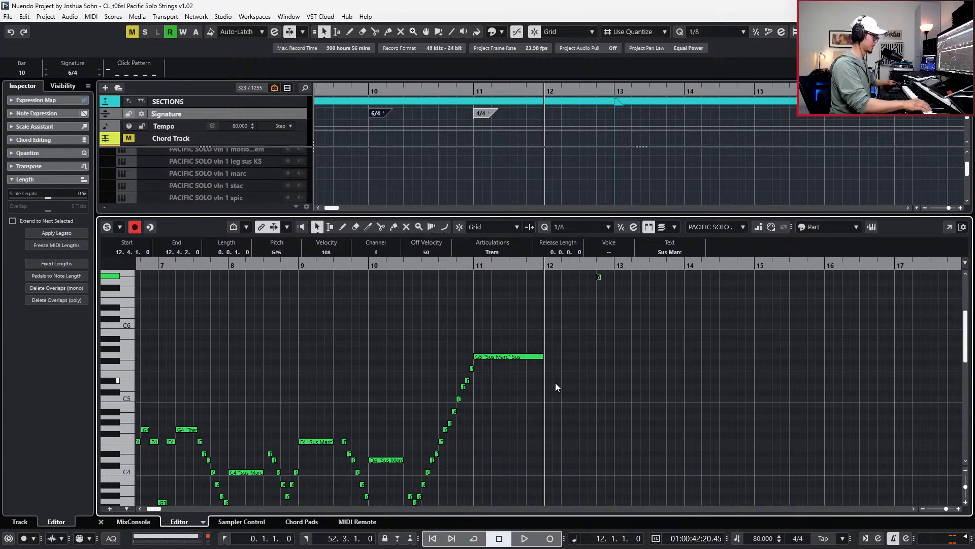
pyautogui.press('space')
pyautogui.press('KP_Multiply')
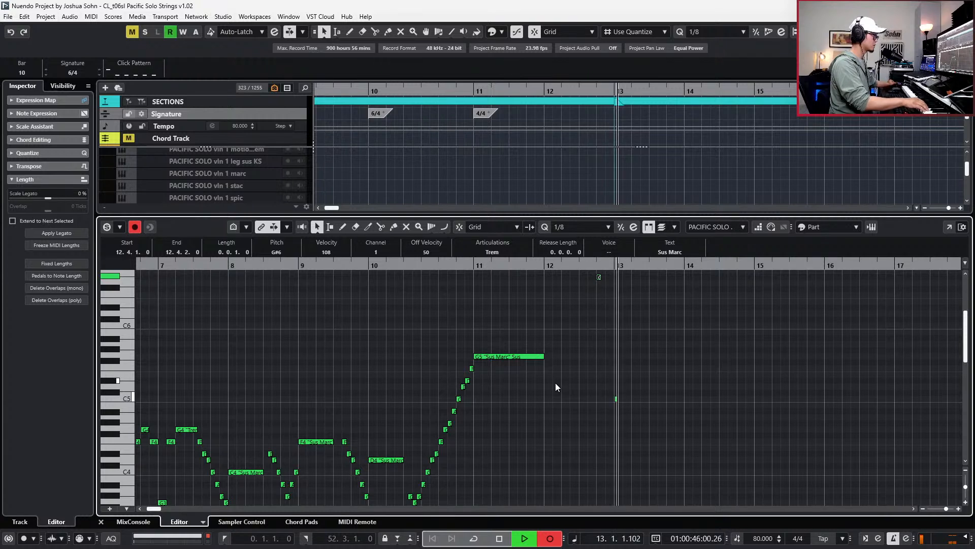
pyautogui.press('space')
pyautogui.hotkey('ctrl', 'z')
pyautogui.press('KP_Multiply')
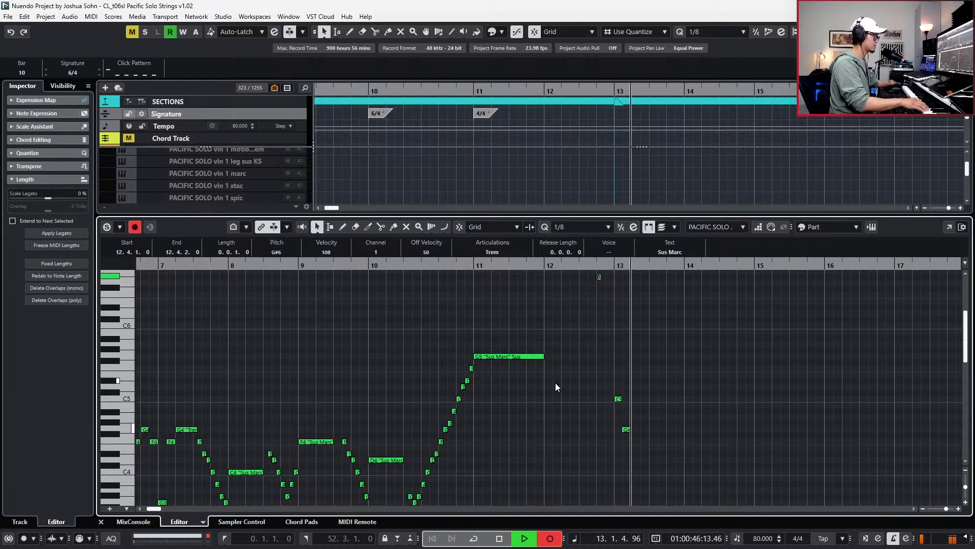
pyautogui.press('space')
pyautogui.hotkey('ctrl', 'z')
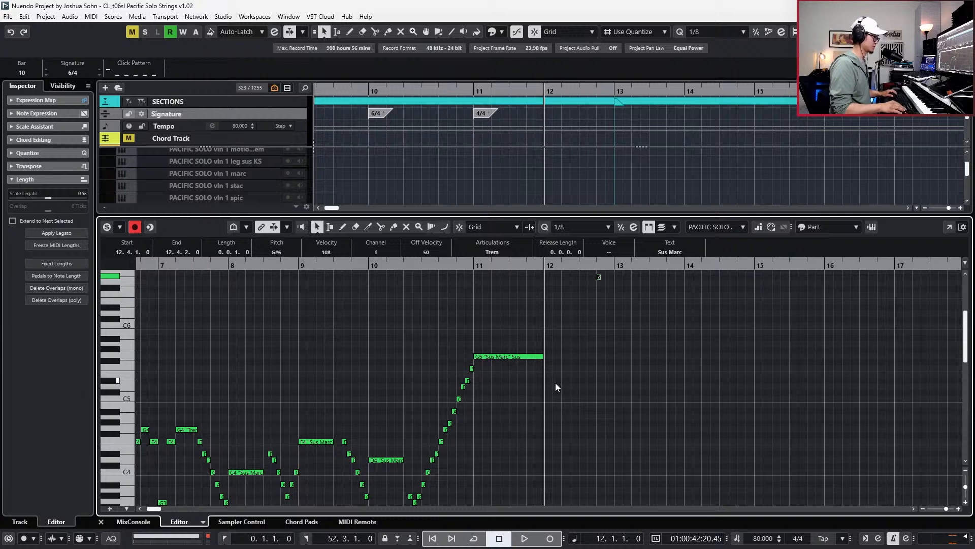
# Record a new violin line over bars 13 to 18, starting from bar 12 at 80 BPM, and delete the tremolo G#6.
pyautogui.press('KP_Multiply')
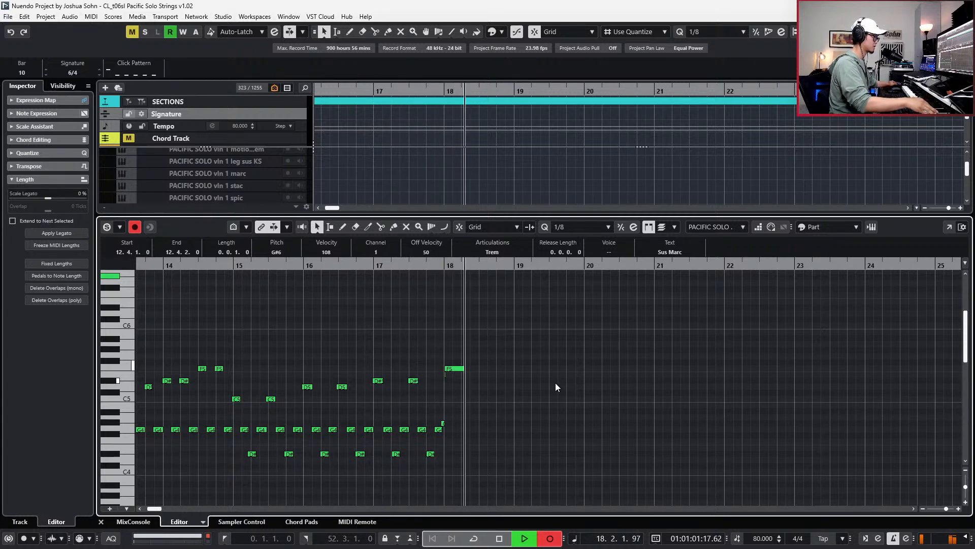
pyautogui.press('space')
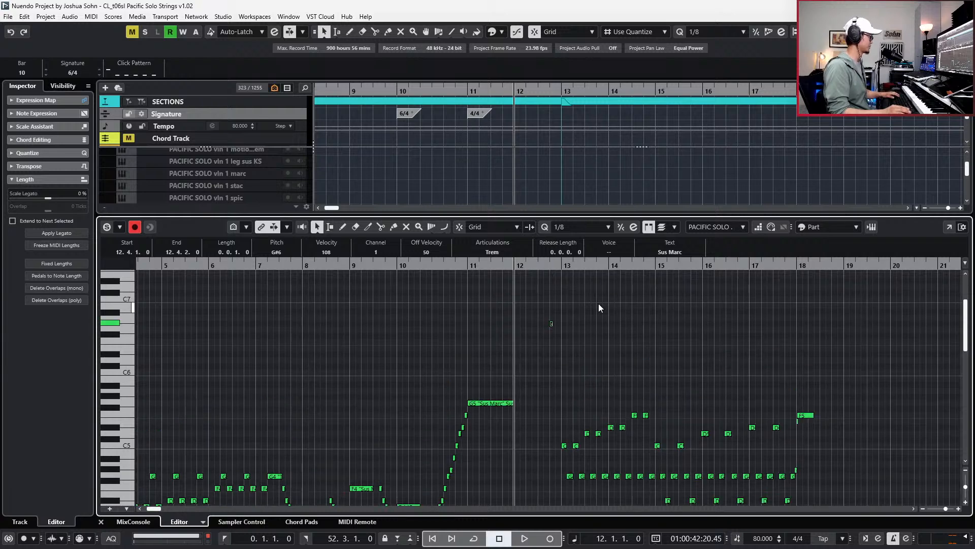
pyautogui.press('Delete')
# Switch the tempo track back on and remove the stray short notes around the start of bar 18 from the recorded line.
pyautogui.press('t')
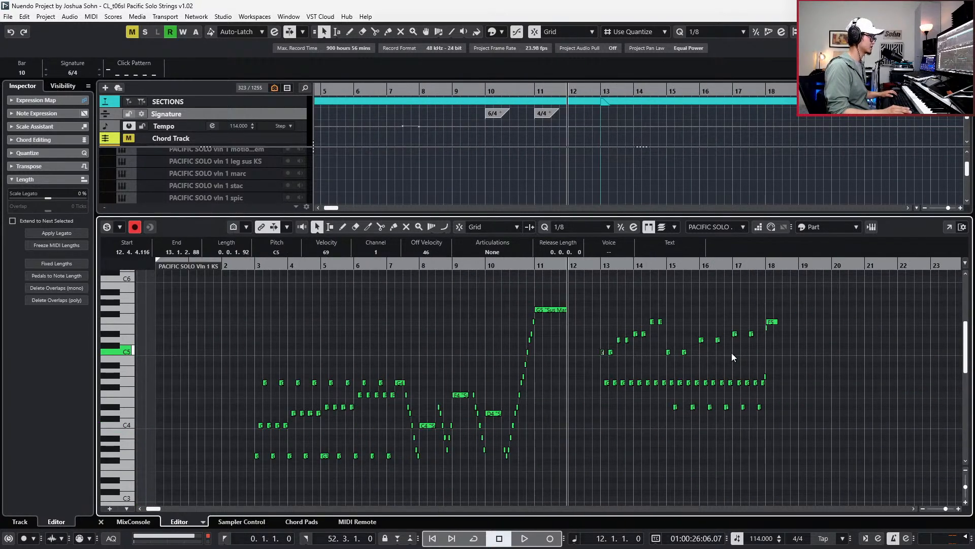
pyautogui.click(766, 327)
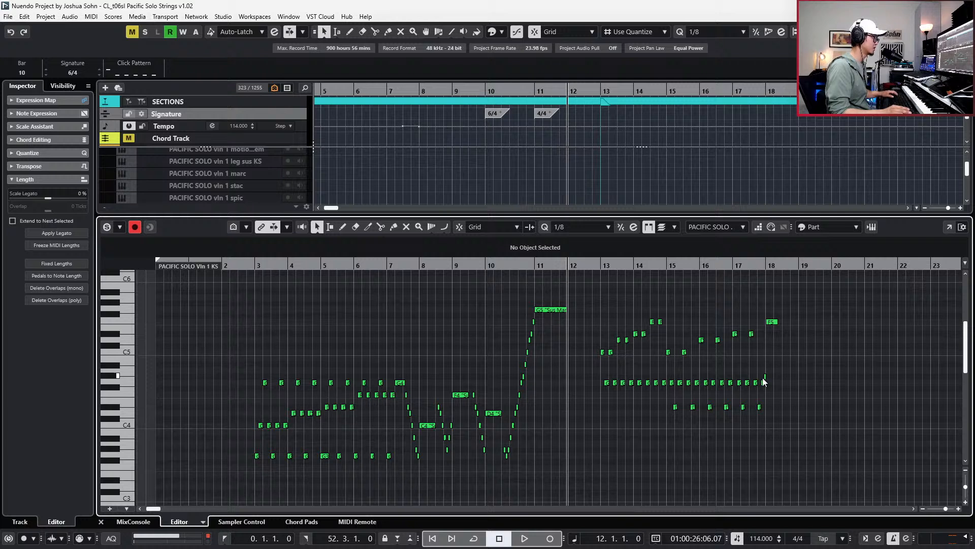
pyautogui.moveTo(765, 377); pyautogui.dragTo(756, 378)
pyautogui.press('space')
pyautogui.press('space')
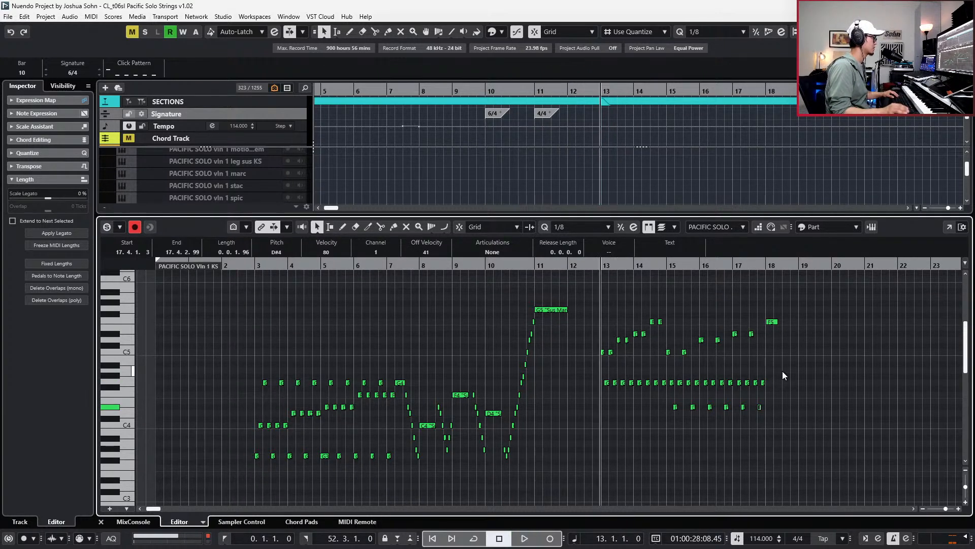
# Select all recorded violin notes from bar 13 onward and set their articulation to Tremolo.
pyautogui.click(612, 298)
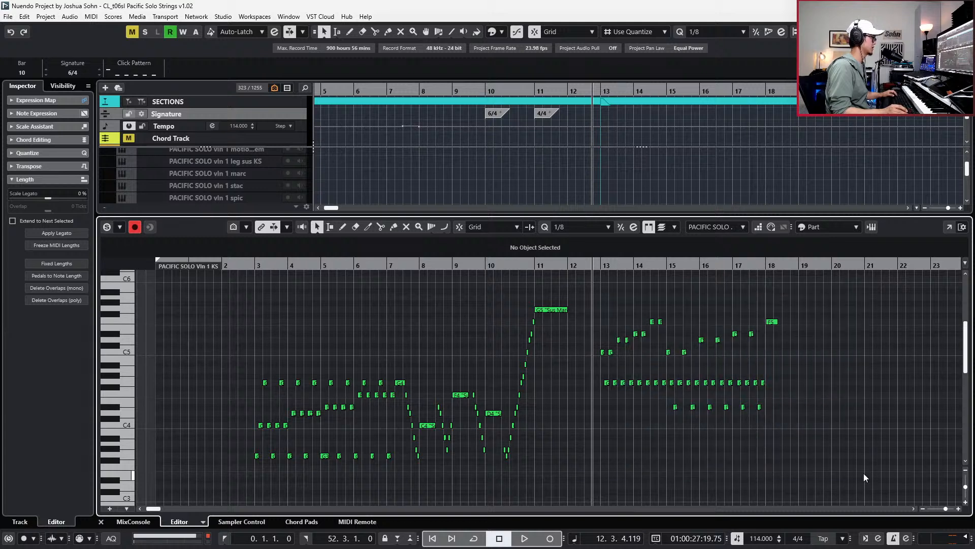
pyautogui.moveTo(863, 473); pyautogui.dragTo(600, 308)
pyautogui.click(491, 249)
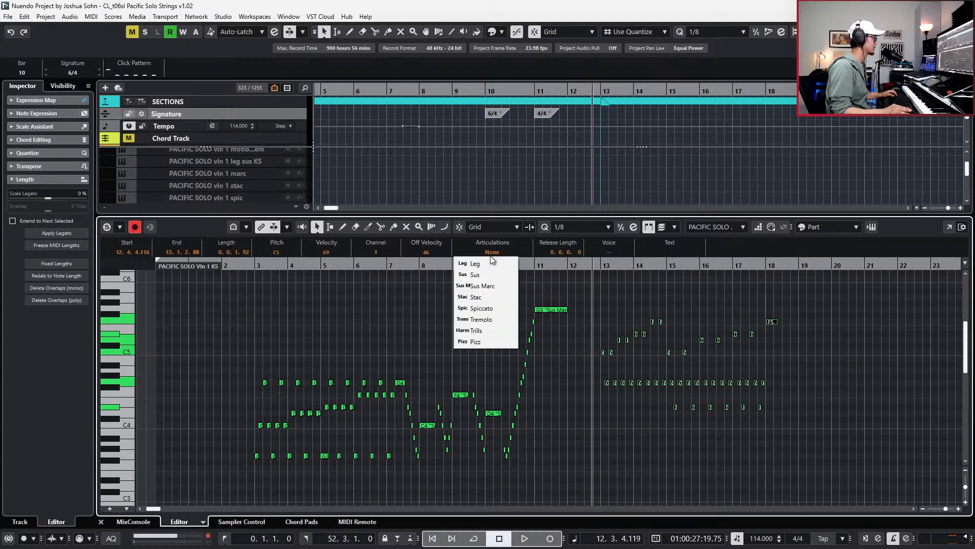
pyautogui.click(493, 320)
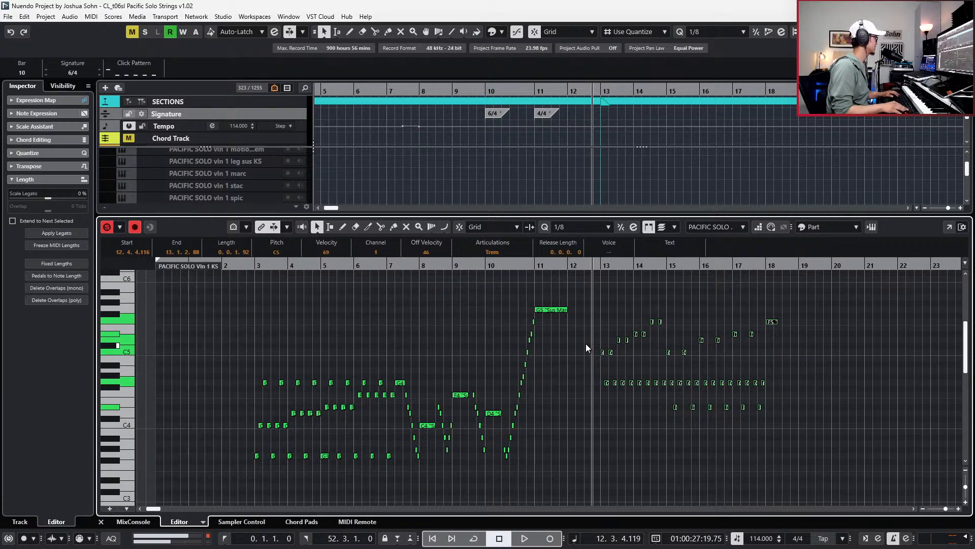
# Play back the tremolo violin line from just before bar 13, and again with its lead-in from bar 10.
pyautogui.press('h')
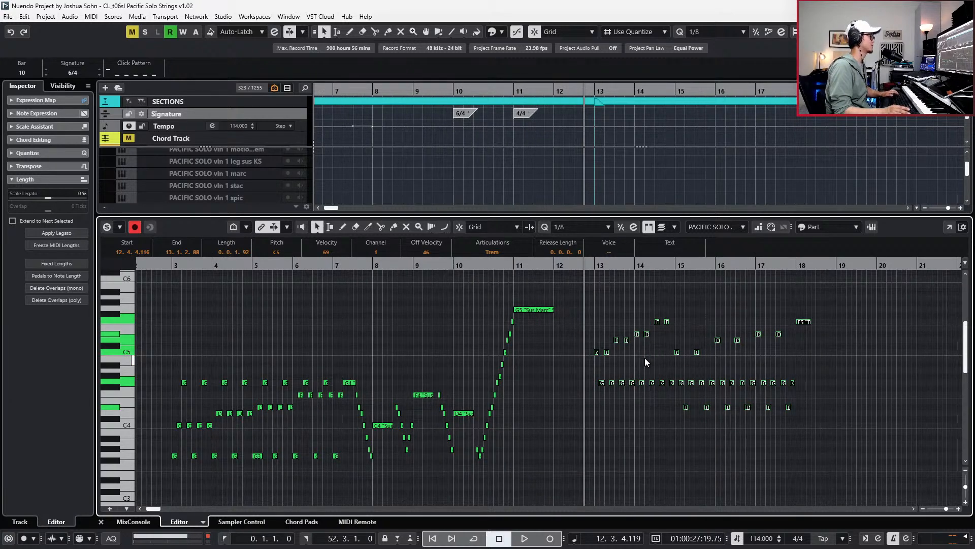
pyautogui.press('g')
pyautogui.press('space')
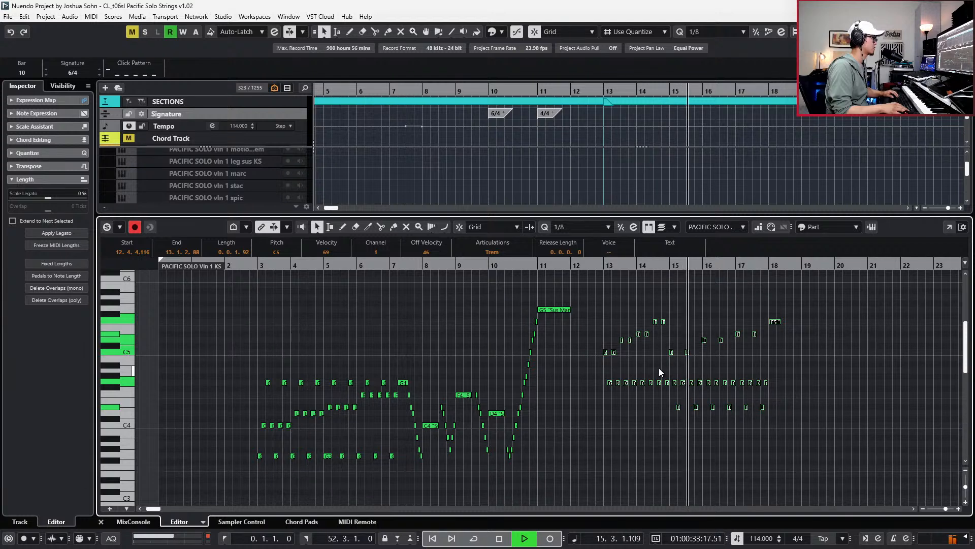
pyautogui.press('space')
pyautogui.press('KP_Subtract')
pyautogui.press('KP_Subtract')
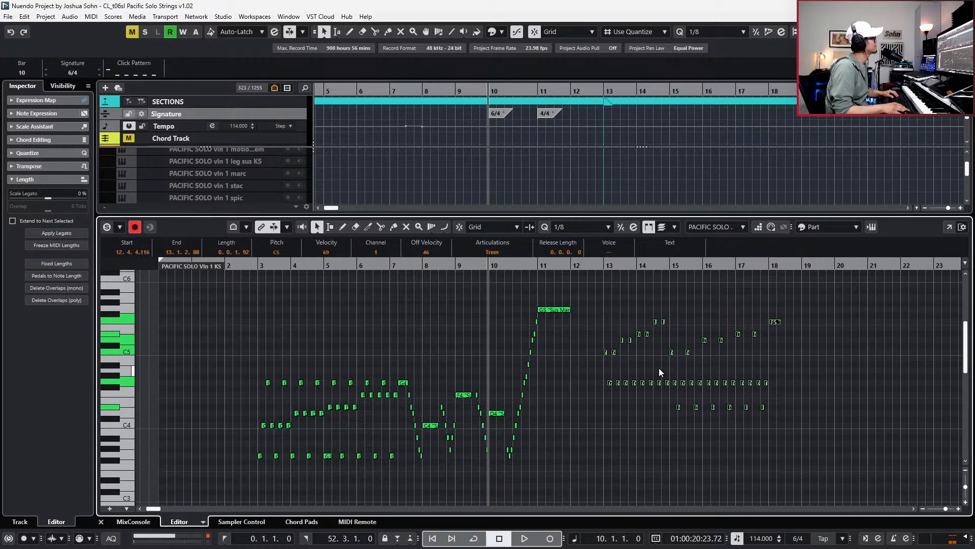
pyautogui.press('space')
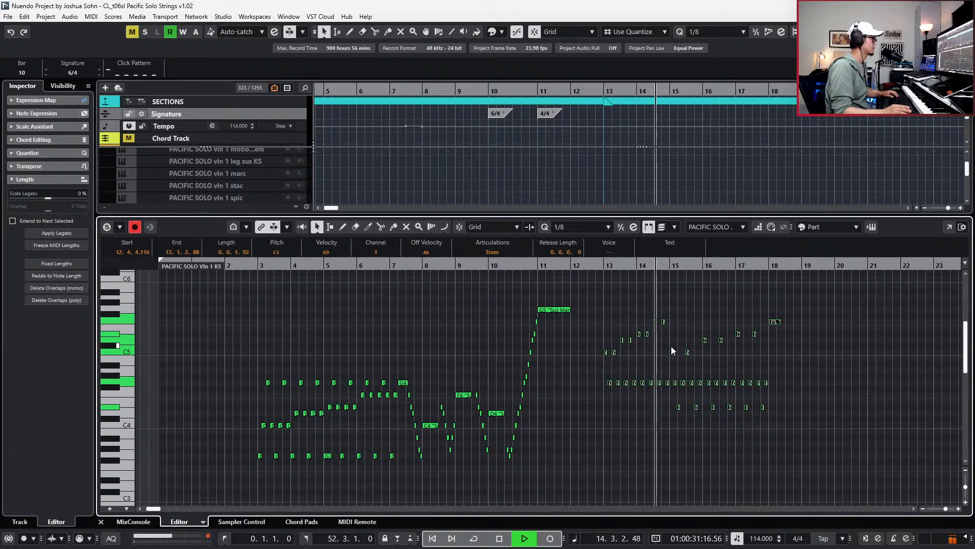
pyautogui.press('space')
# Delete all recorded violin notes from bar 15 onward.
pyautogui.moveTo(670, 319); pyautogui.dragTo(823, 434)
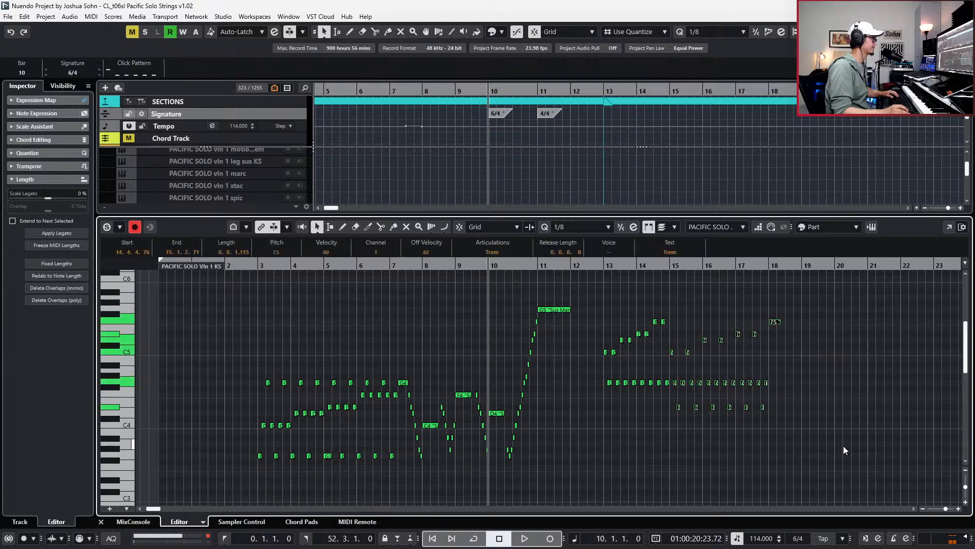
pyautogui.press('Delete')
pyautogui.scroll(2, 807, 416)
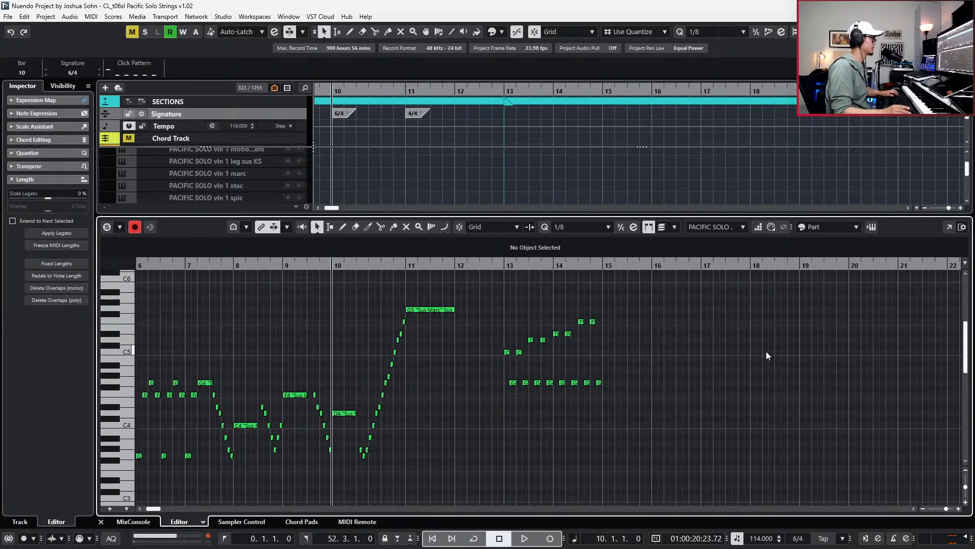
# Delete the recorded Modulation and Expression controller data from bar 15 onward in the violin part.
pyautogui.hotkey('alt', 'l')
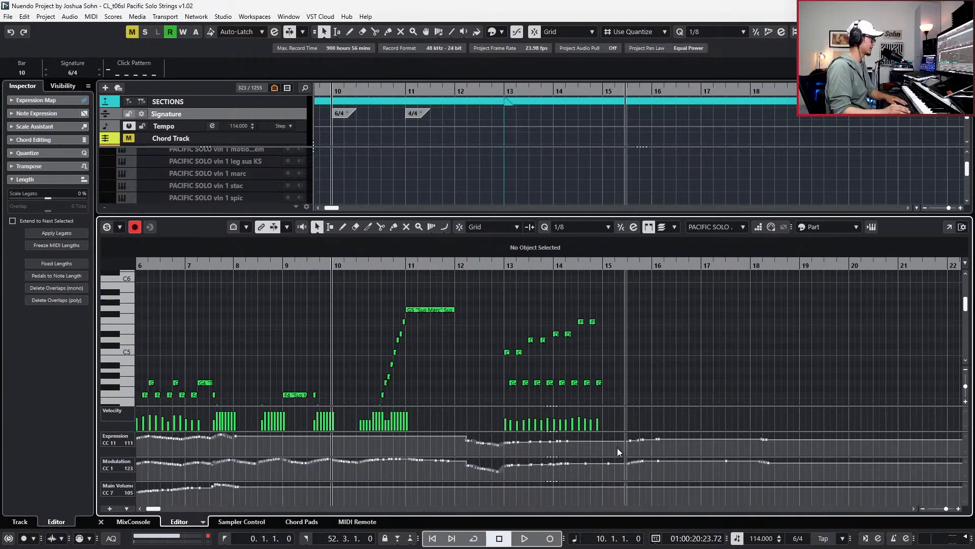
pyautogui.moveTo(607, 458); pyautogui.dragTo(789, 480)
pyautogui.press('Delete')
pyautogui.moveTo(610, 435); pyautogui.dragTo(795, 480)
pyautogui.press('Delete')
pyautogui.hotkey('shift', 'n')
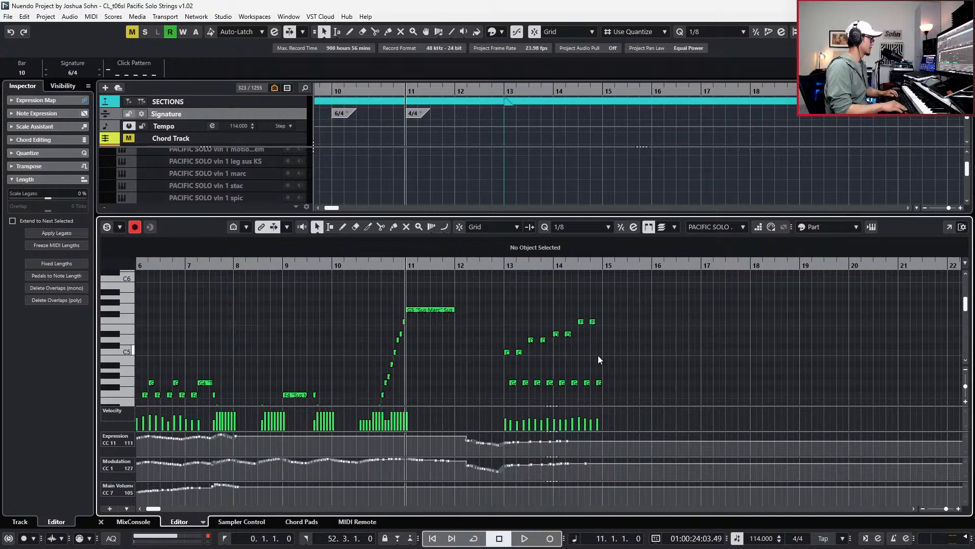
pyautogui.hotkey('ctrl', 'shift', 'c')
# Quantize the violin notes in bars 13 and 14 to the 1/8 grid and set their lengths to 0.0.2.0.
pyautogui.moveTo(501, 310); pyautogui.dragTo(636, 399)
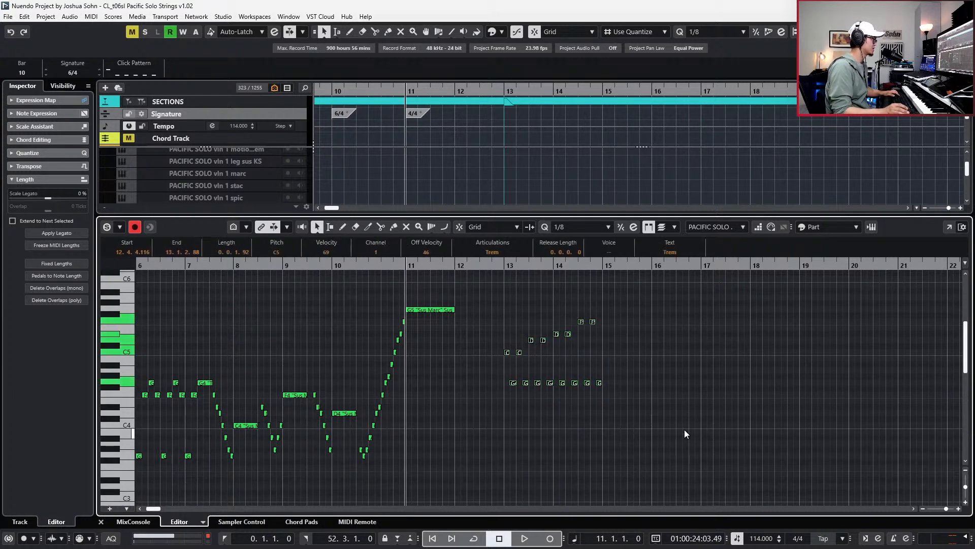
pyautogui.scroll(2, 634, 394)
pyautogui.hotkey('shift', 'n')
pyautogui.hotkey('shift', 'n')
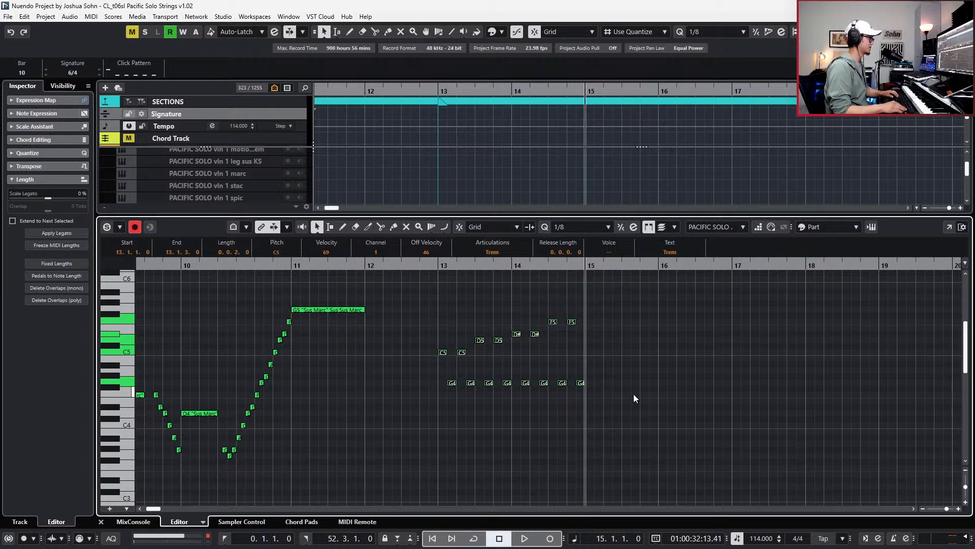
pyautogui.hotkey('shift', 'b')
pyautogui.hotkey('shift', 'b')
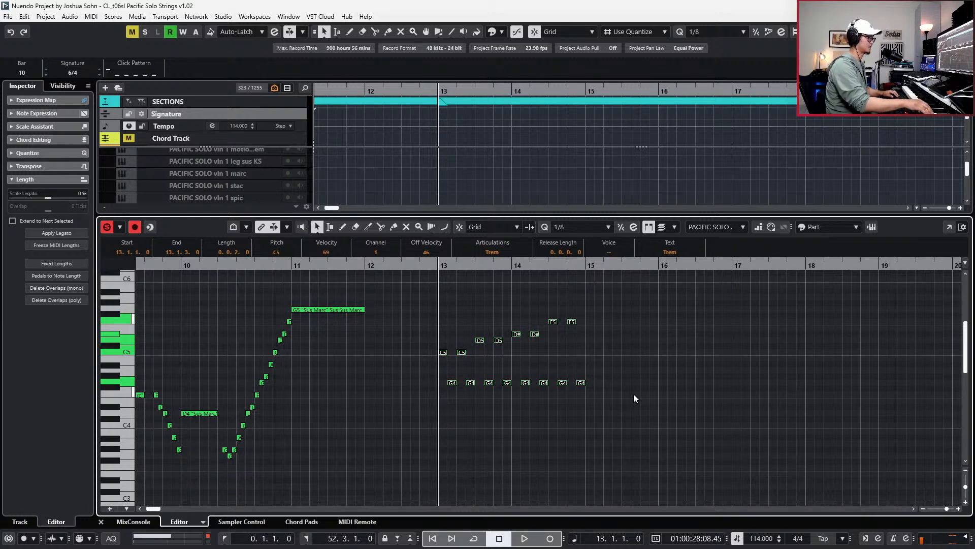
# Duplicate the violin notes of bars 13 and 14 to start at bar 15, and play back from bar 13.
pyautogui.moveTo(425, 306); pyautogui.dragTo(650, 425)
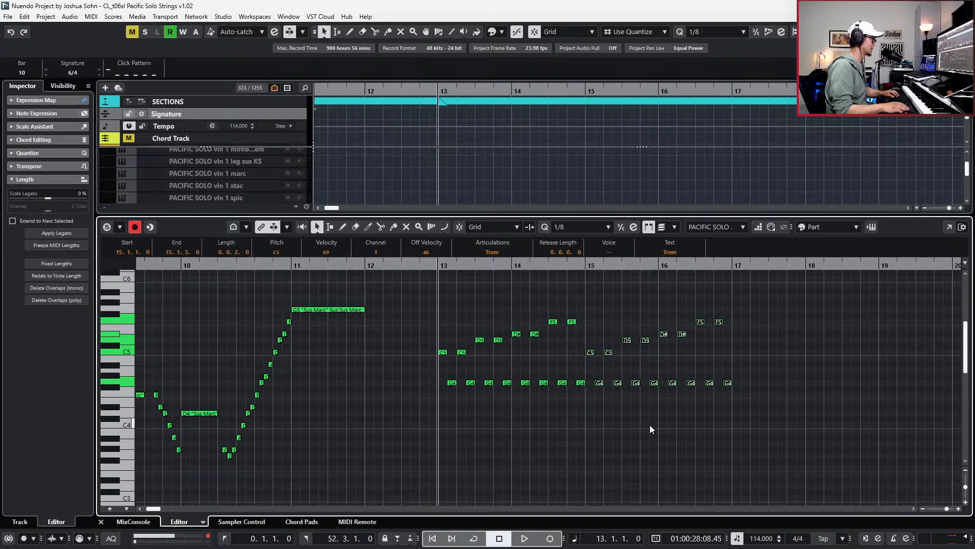
pyautogui.press('space')
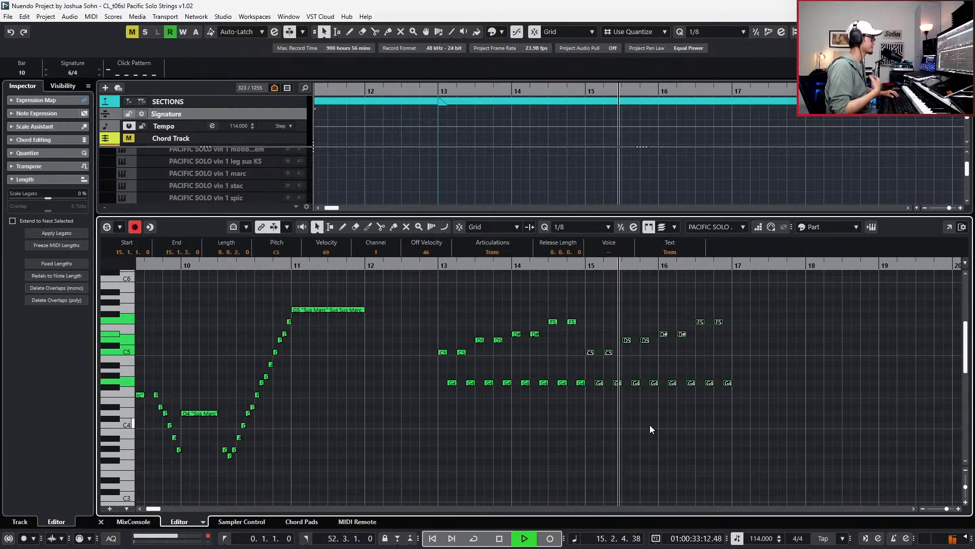
pyautogui.press('g')
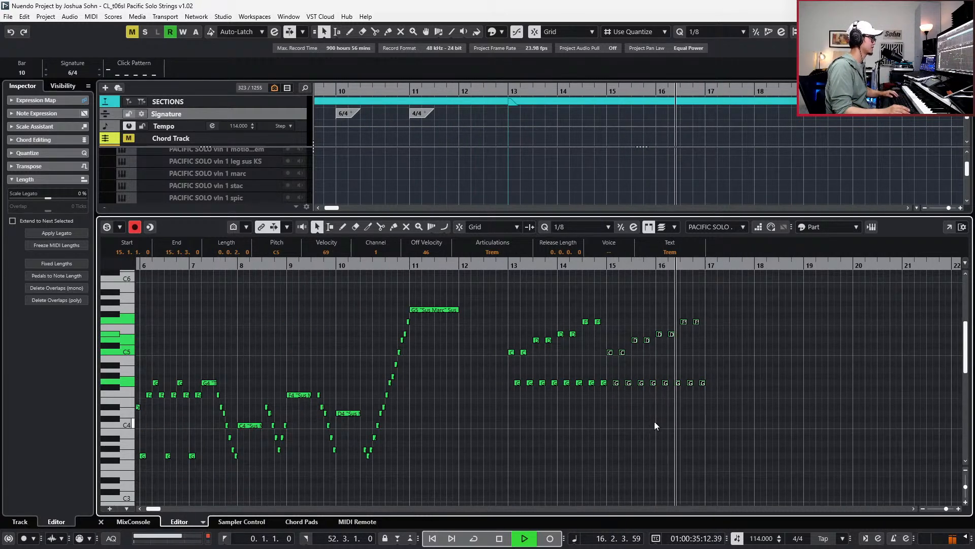
pyautogui.press('h')
pyautogui.press('space')
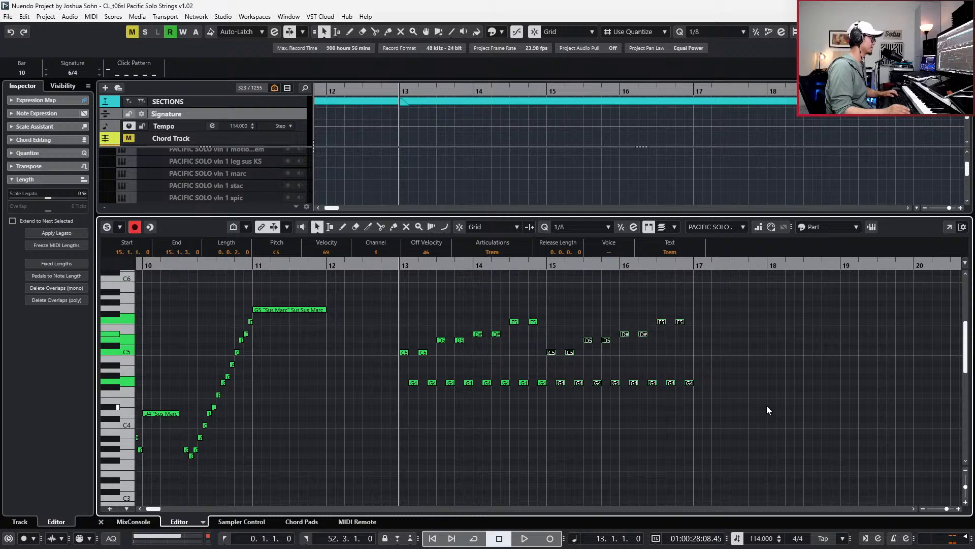
# Open the PACIFIC SOLO Cello KS part for editing with its controller lanes hidden and play back from bar 10.
pyautogui.hotkey('ctrl', 'e')
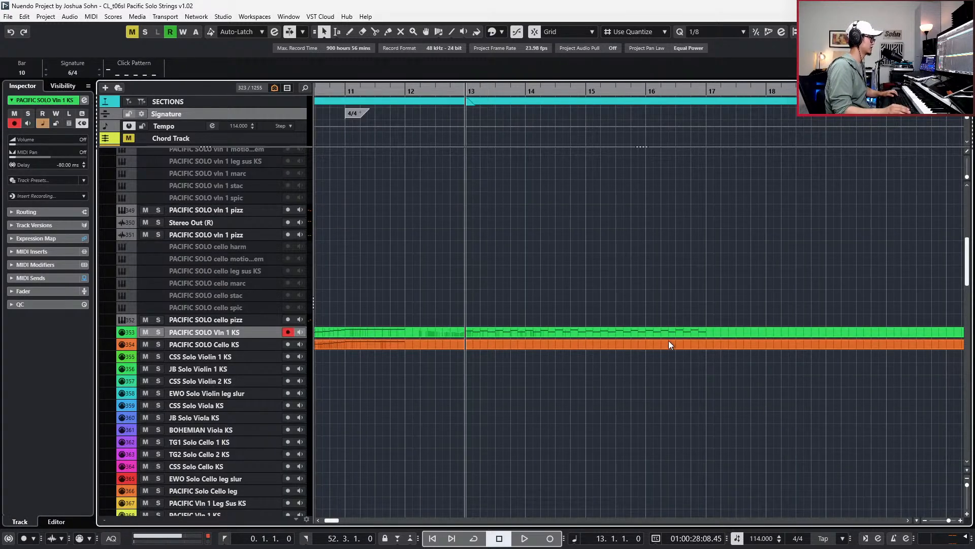
pyautogui.doubleClick(669, 338)
pyautogui.press('KP_Subtract')
pyautogui.press('KP_Subtract')
pyautogui.press('KP_Subtract')
pyautogui.press('space')
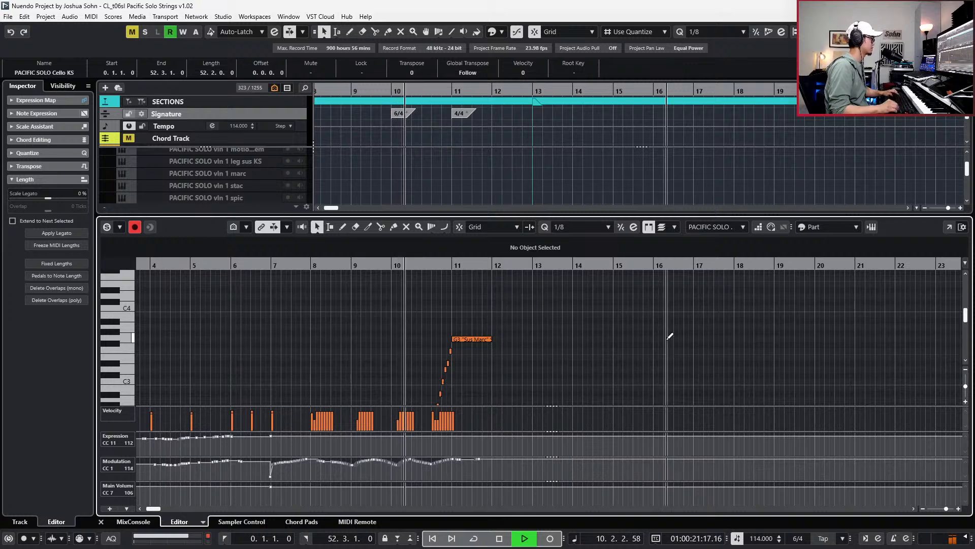
pyautogui.hotkey('alt', 'l')
pyautogui.press('g')
pyautogui.press('g')
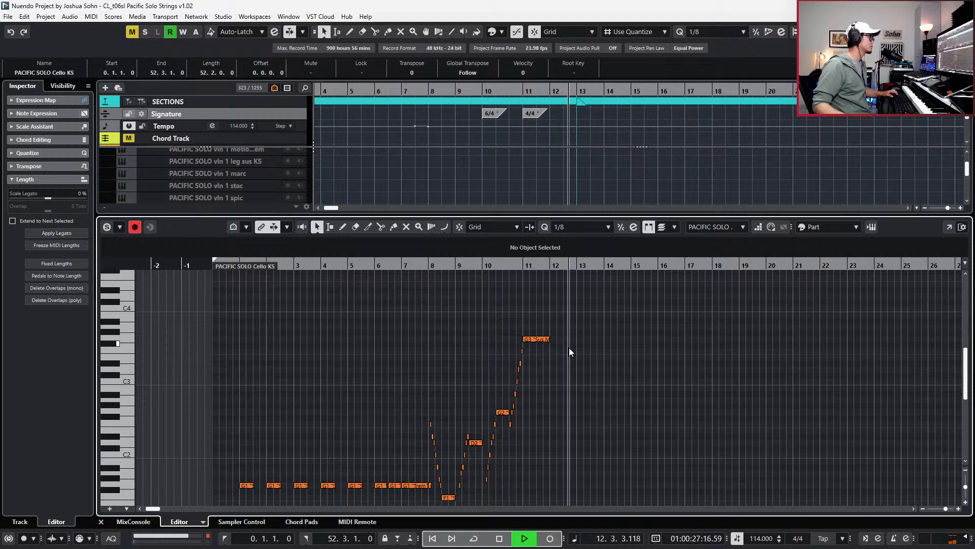
pyautogui.press('h')
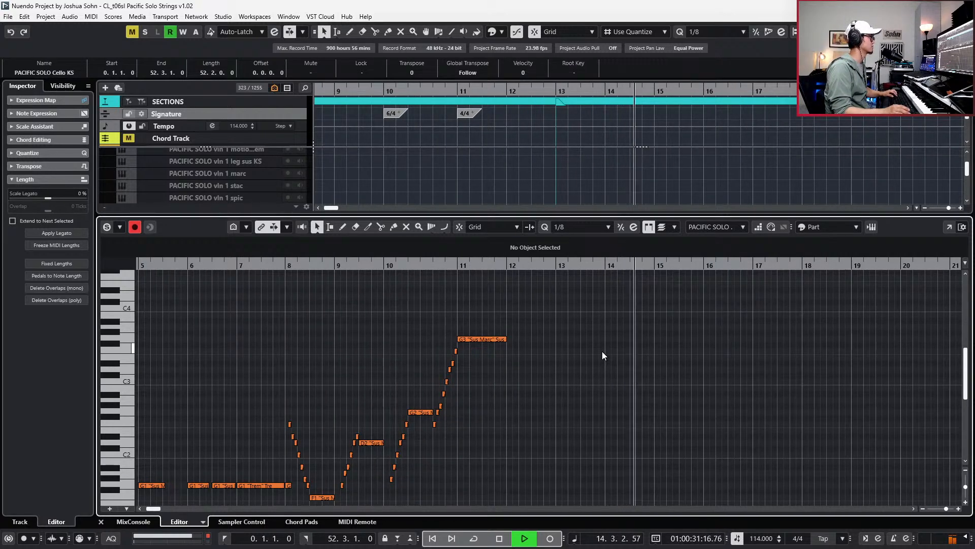
pyautogui.press('space')
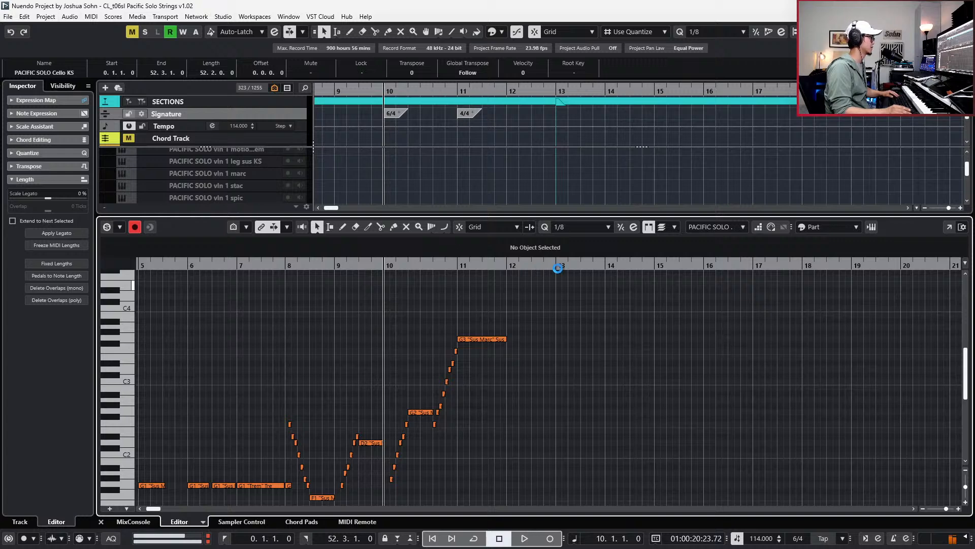
# Move the playhead to bar 13 in the cello part and bring its lower register into view.
pyautogui.click(557, 266)
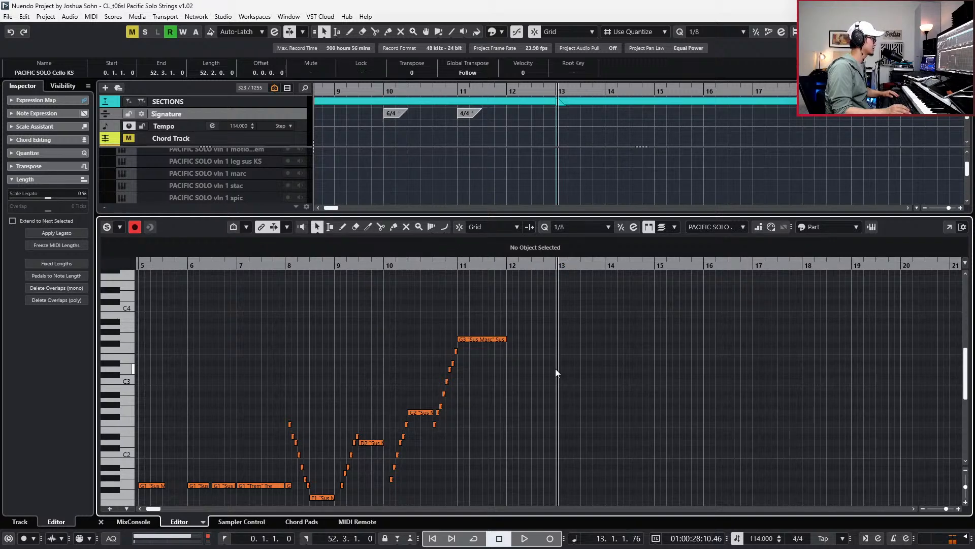
pyautogui.scroll(-5, 564, 343)
pyautogui.press('g')
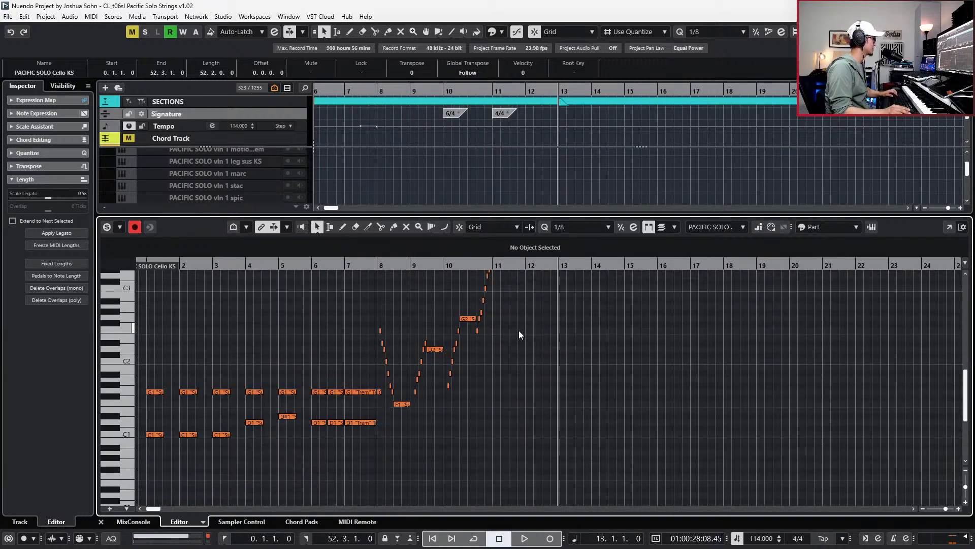
# Copy the F1 Sus Marc cello note from bar 8 to the start of bar 13 and transpose the copy to C2.
pyautogui.press('h')
pyautogui.press('h')
pyautogui.click(442, 405)
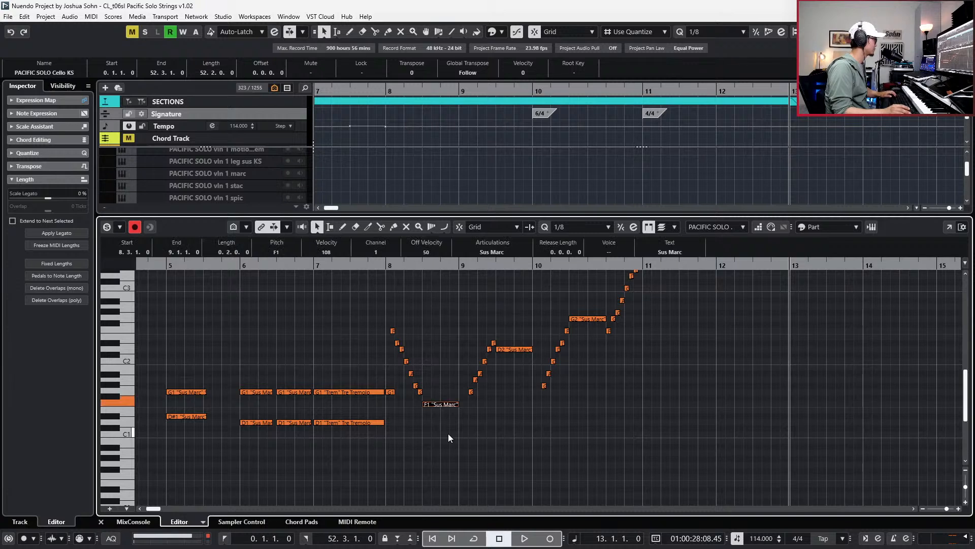
pyautogui.hotkey('ctrl', 'v')
pyautogui.press('Up')
pyautogui.press('Up')
pyautogui.press('Up')
pyautogui.press('Up')
pyautogui.press('Up')
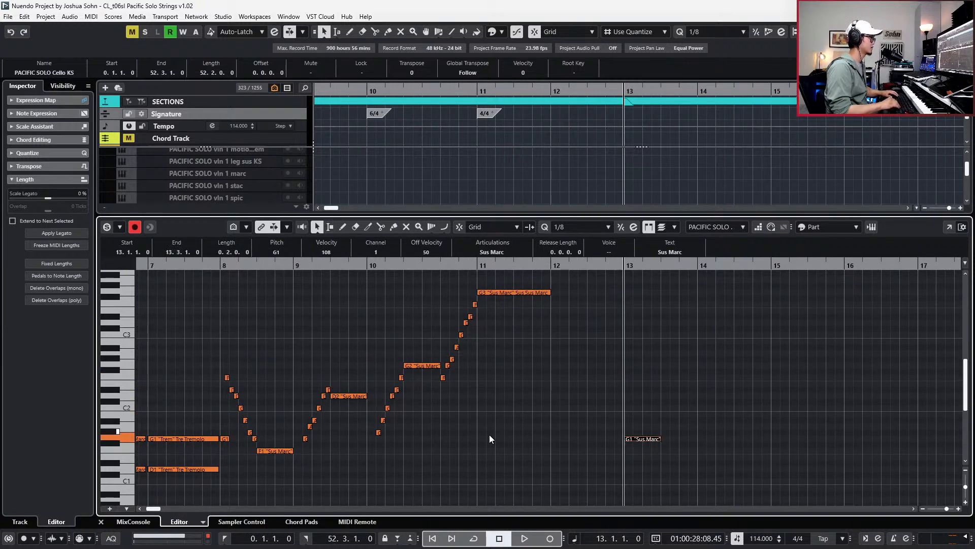
pyautogui.press('Up')
pyautogui.press('Up')
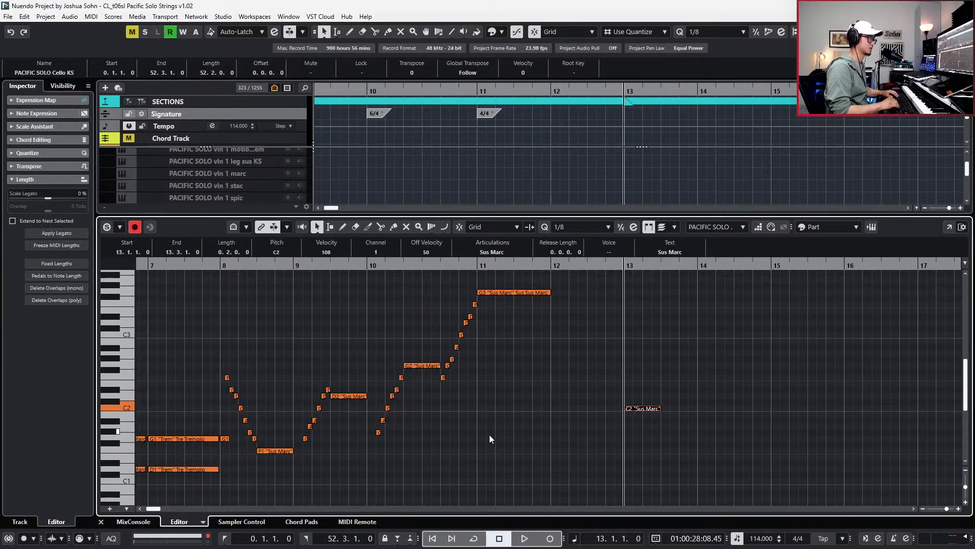
# Set the bar 13 C2 note's articulation to Pizz, show the controller lanes and play back from bar 13.
pyautogui.click(491, 252)
pyautogui.click(511, 345)
pyautogui.press('space')
pyautogui.press('space')
pyautogui.hotkey('ctrl', 'shift', 'c')
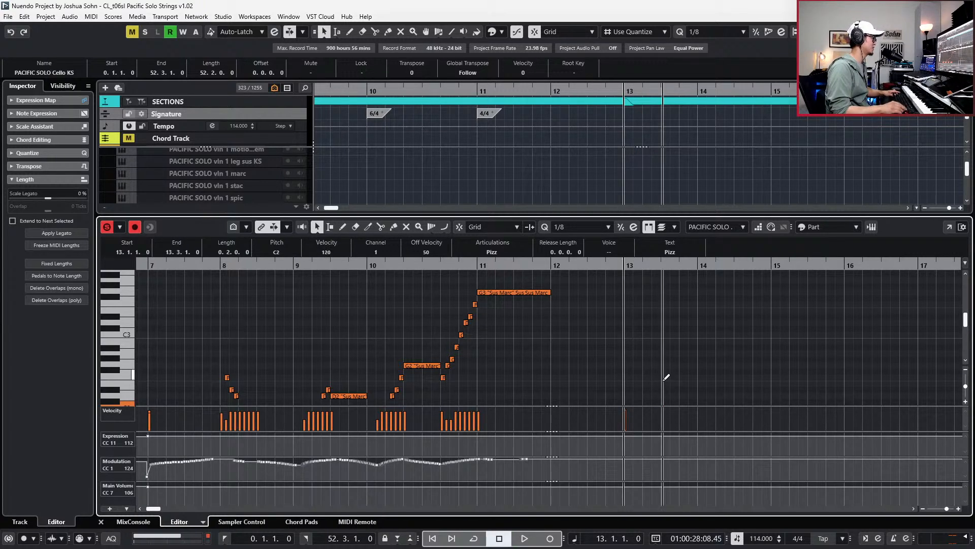
pyautogui.scroll(-3, 669, 366)
pyautogui.press('space')
pyautogui.press('space')
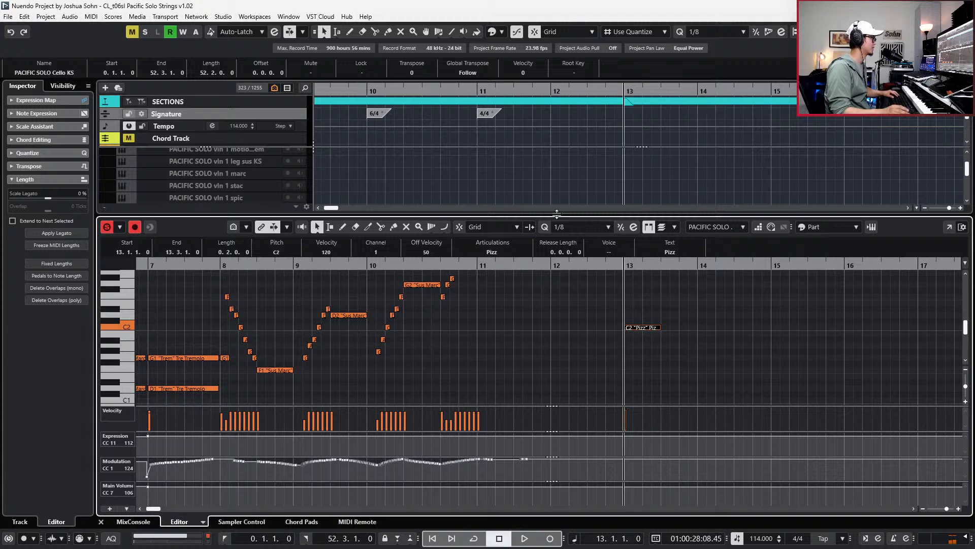
# Set the bar 13 C2 note's articulation to Spiccato and play it back with the bar leading into it.
pyautogui.click(492, 252)
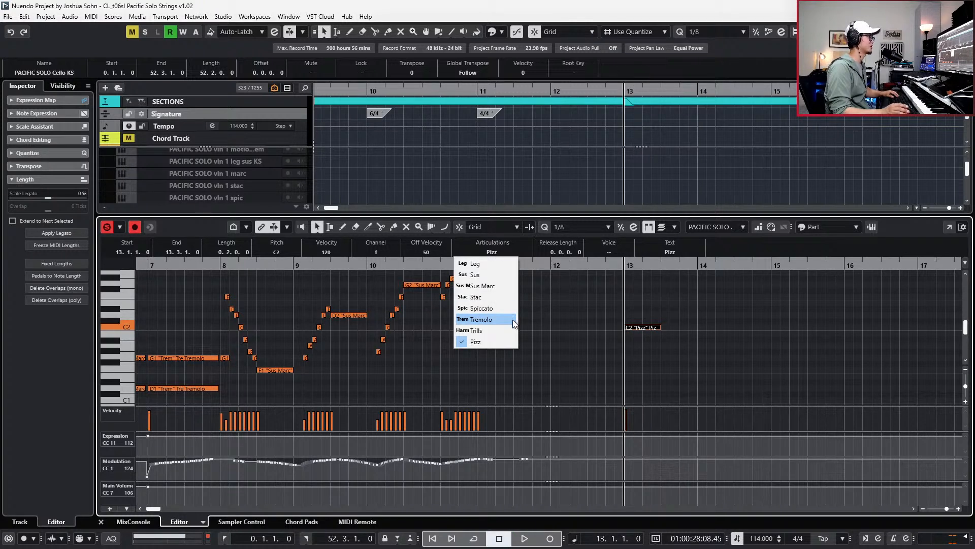
pyautogui.click(501, 308)
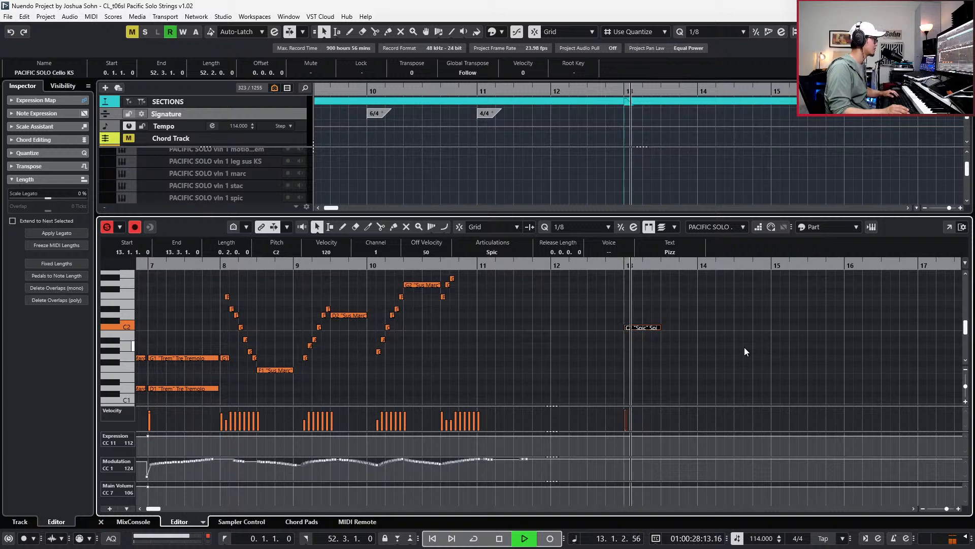
pyautogui.press('space')
pyautogui.scroll(-2, 746, 339)
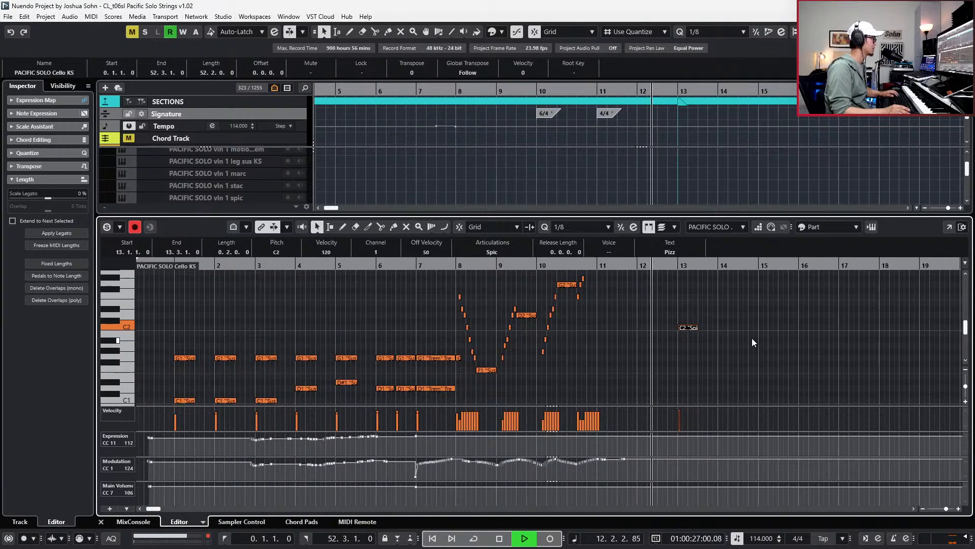
pyautogui.scroll(1, 749, 336)
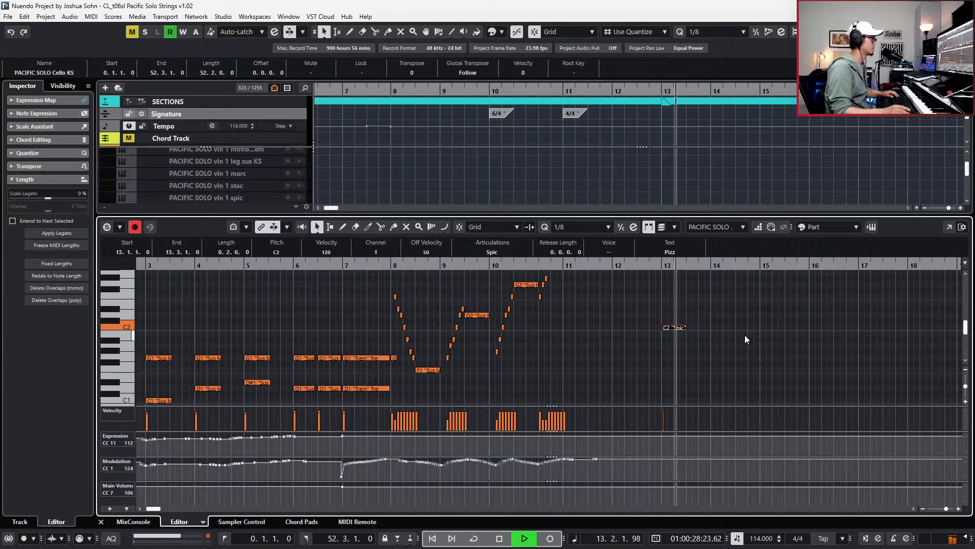
pyautogui.press('space')
# Shorten the bar 13 C2 note to 0.1.2.0 and duplicate it right behind as a note 0.0.2.0 long.
pyautogui.click(686, 319)
pyautogui.click(676, 327)
pyautogui.scroll(2, 700, 330)
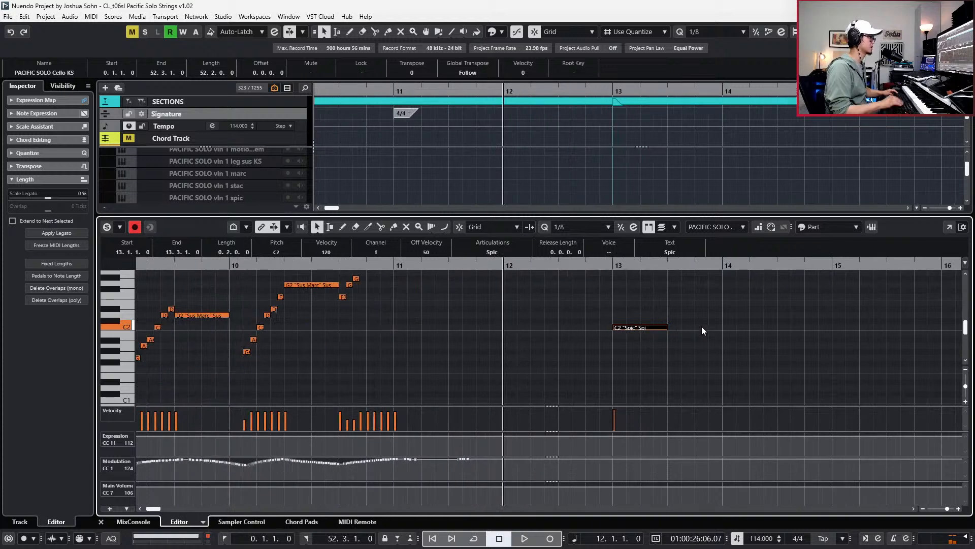
pyautogui.hotkey('alt', 'Left')
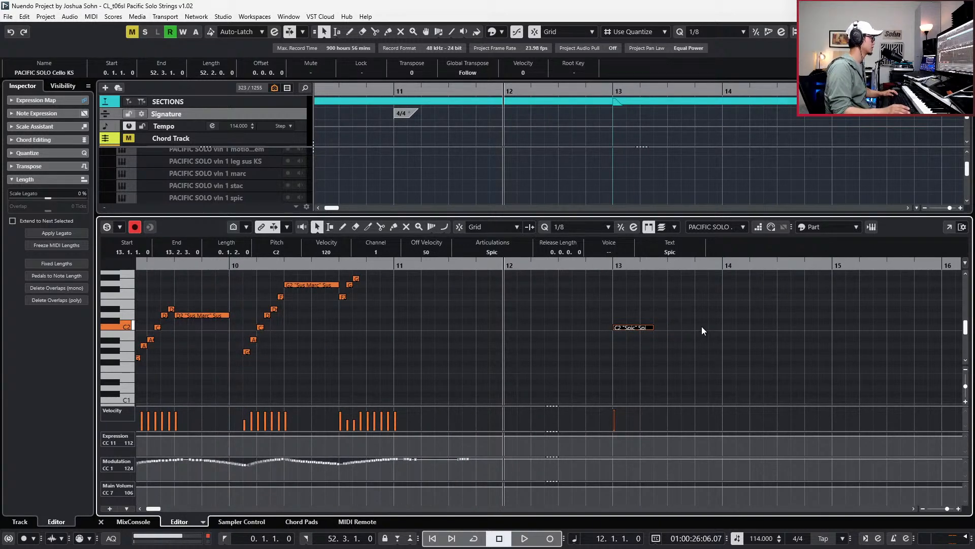
pyautogui.hotkey('alt', 'd')
pyautogui.hotkey('alt', 'Left')
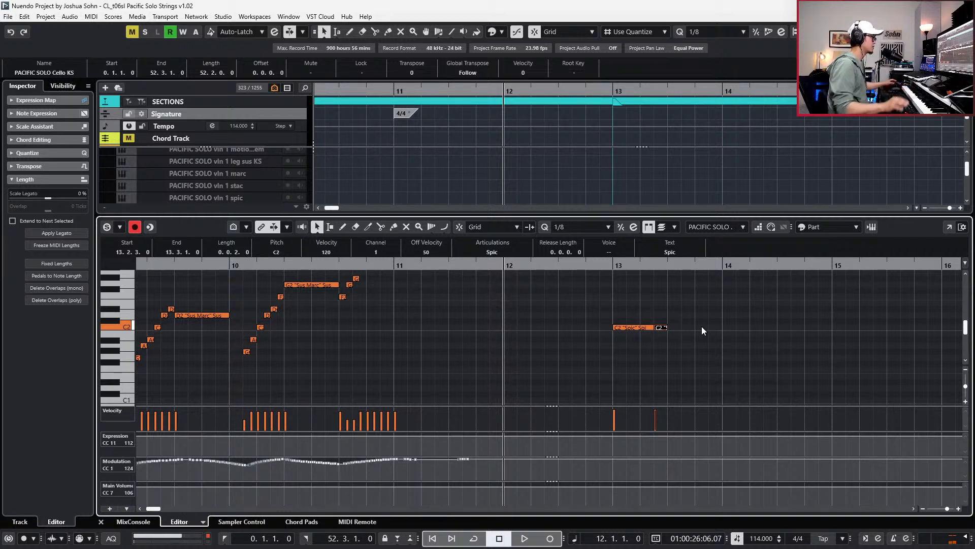
# Lower the short note at 13.2.3.0 to G1 and follow it with an equally long B1.
pyautogui.click(681, 309)
pyautogui.press('Left')
pyautogui.press('Down')
pyautogui.press('Down')
pyautogui.press('Down')
pyautogui.press('Down')
pyautogui.press('Down')
pyautogui.press('Left')
pyautogui.press('Right')
pyautogui.press('Right')
pyautogui.press('Down')
pyautogui.press('Down')
pyautogui.press('Down')
pyautogui.press('Down')
# Continue the run by duplicating the short note as C2 at 13.3.3.0 and D2 at 13.4.1.0.
pyautogui.hotkey('ctrl', 'd')
pyautogui.press('Up')
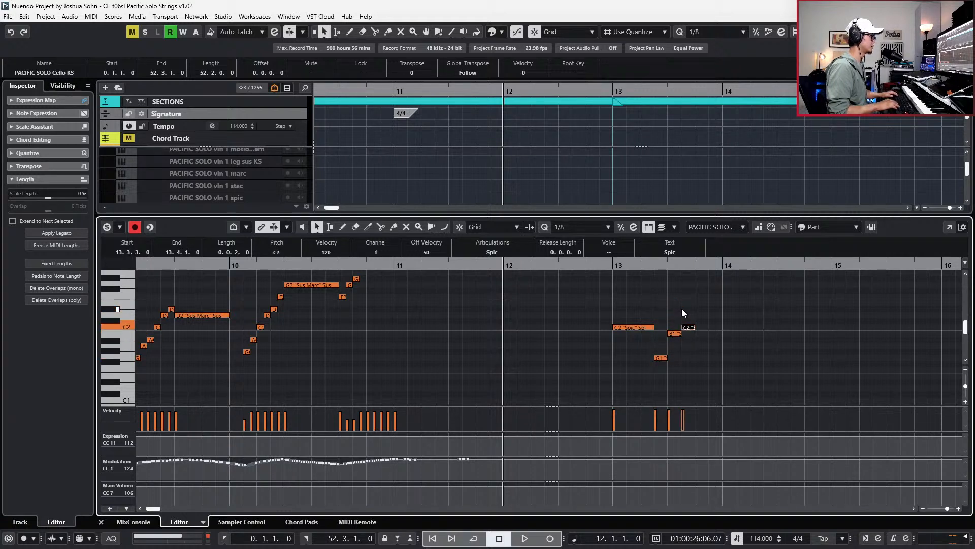
pyautogui.hotkey('ctrl', 'd')
pyautogui.press('Up')
pyautogui.press('Up')
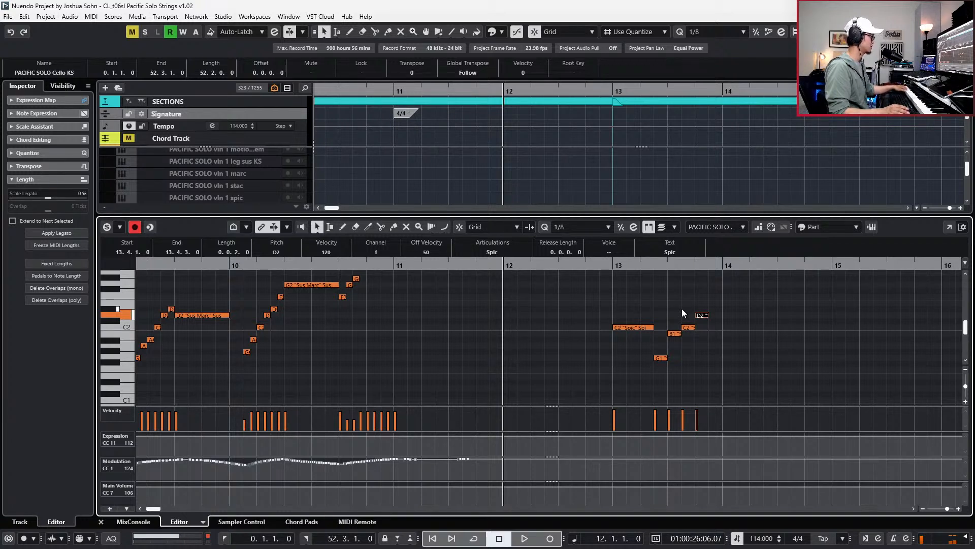
# Set the D2 note at 13.4.1.0 to the Sus Marc articulation and play back the phrase from bar 13.
pyautogui.hscroll(3, 694, 301)
pyautogui.moveTo(625, 284); pyautogui.dragTo(577, 361)
pyautogui.click(619, 315)
pyautogui.click(492, 252)
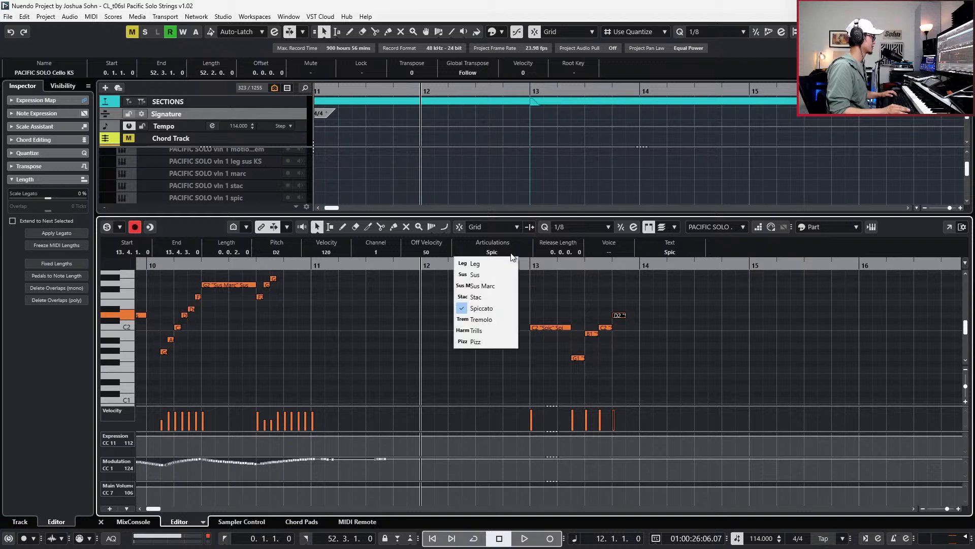
pyautogui.click(500, 295)
pyautogui.moveTo(576, 320); pyautogui.dragTo(602, 379)
pyautogui.press('n')
pyautogui.moveTo(524, 306); pyautogui.dragTo(653, 378)
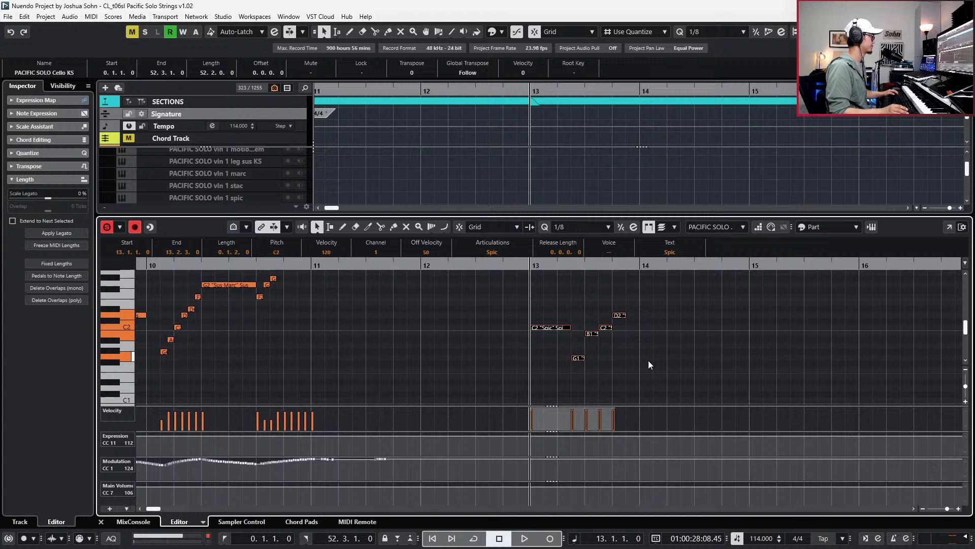
pyautogui.press('space')
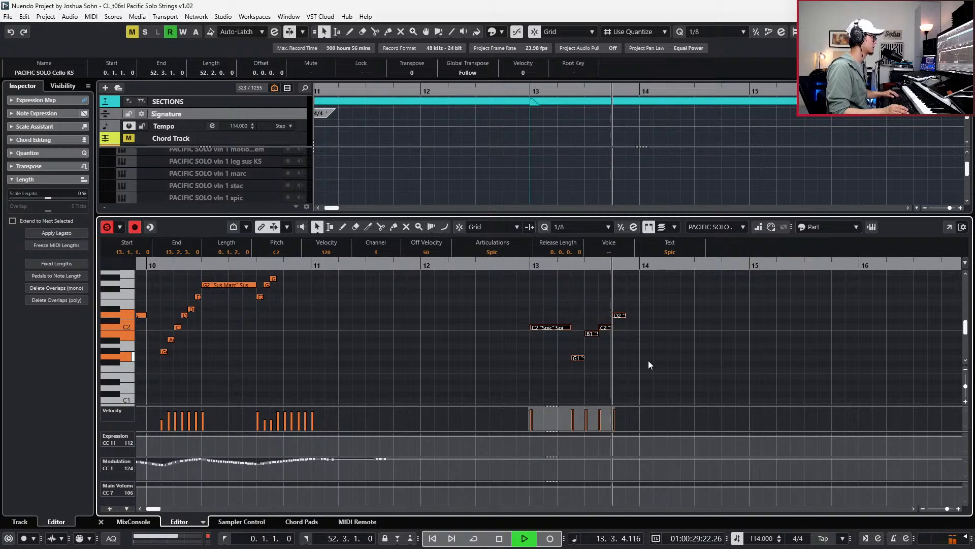
pyautogui.press('space')
# On a 1/16 grid, shorten the first C2 to 0.1.1.0 and place G1 directly after it with length 0.0.1.0.
pyautogui.click(547, 301)
pyautogui.click(547, 328)
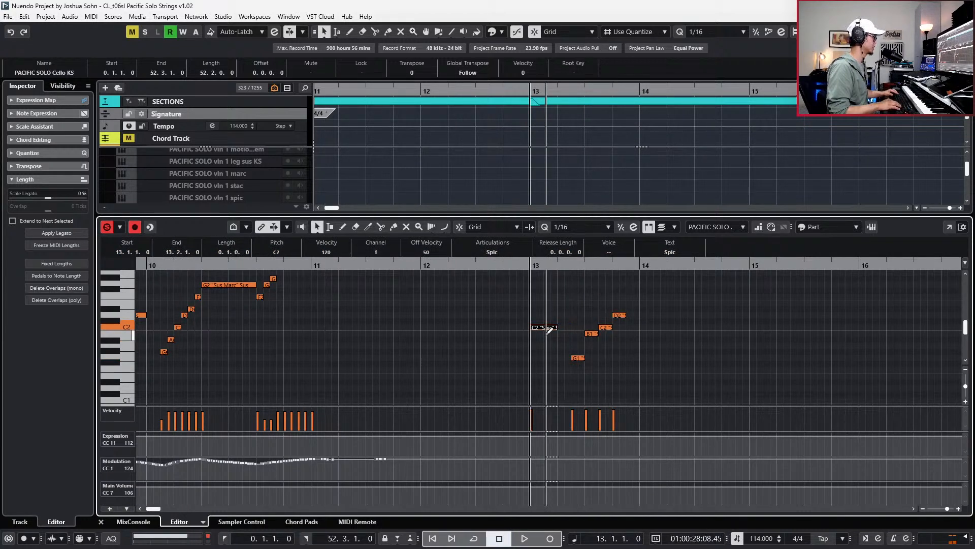
pyautogui.scroll(2, 600, 336)
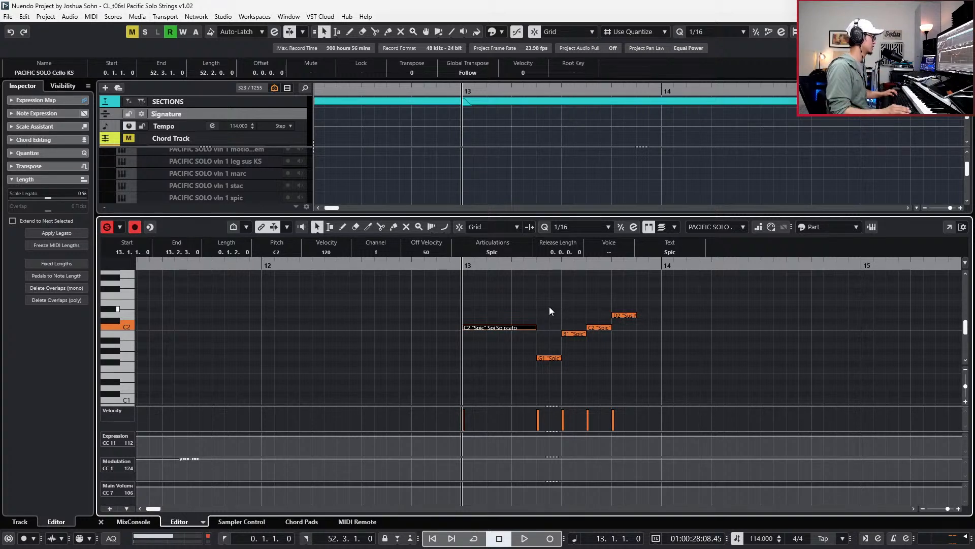
pyautogui.hotkey('alt', 'shift', 'Left')
pyautogui.press('Right')
pyautogui.hotkey('ctrl', 'Left')
pyautogui.hotkey('alt', 'shift', 'Left')
# Shorten B1 and the second C2 to sixteenth notes and move them earlier to follow G1 without gaps.
pyautogui.press('Right')
pyautogui.hotkey('ctrl', 'Left')
pyautogui.hotkey('ctrl', 'Left')
pyautogui.hotkey('alt', 'shift', 'Left')
pyautogui.press('Right')
pyautogui.hotkey('ctrl', 'Left')
pyautogui.hotkey('ctrl', 'Left')
pyautogui.hotkey('ctrl', 'Left')
pyautogui.hotkey('alt', 'shift', 'Left')
# Move D2 to 13.3.1.0, lengthen it to 0.2.0.0 and play back the phrase from bar 13.
pyautogui.press('Right')
pyautogui.hotkey('ctrl', 'Left')
pyautogui.hotkey('ctrl', 'Left')
pyautogui.hotkey('ctrl', 'Left')
pyautogui.hotkey('ctrl', 'Left')
pyautogui.hotkey('alt', 'shift', 'Right')
pyautogui.hotkey('alt', 'shift', 'Right')
pyautogui.hotkey('alt', 'shift', 'Right')
pyautogui.hotkey('alt', 'shift', 'Right')
pyautogui.hotkey('alt', 'shift', 'Right')
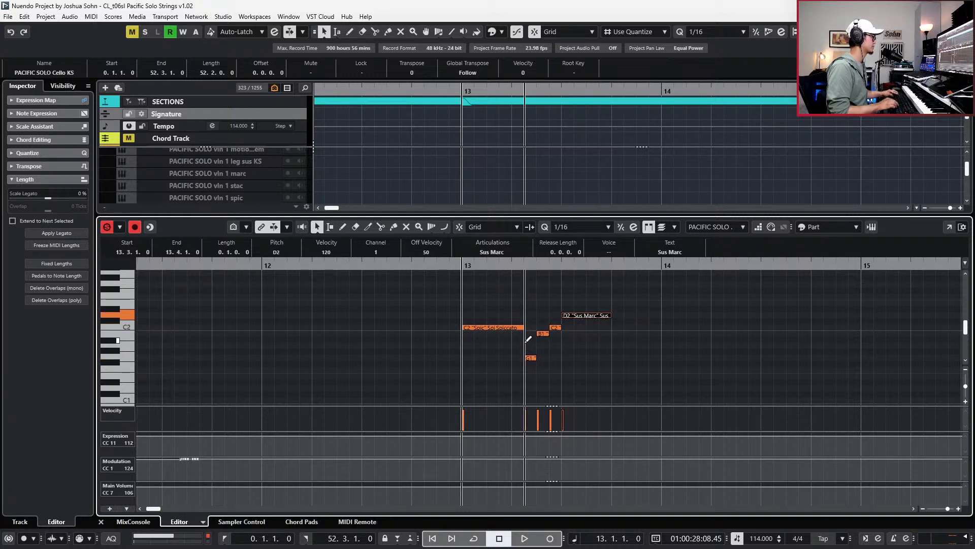
pyautogui.hotkey('alt', 'shift', 'Right')
pyautogui.press('space')
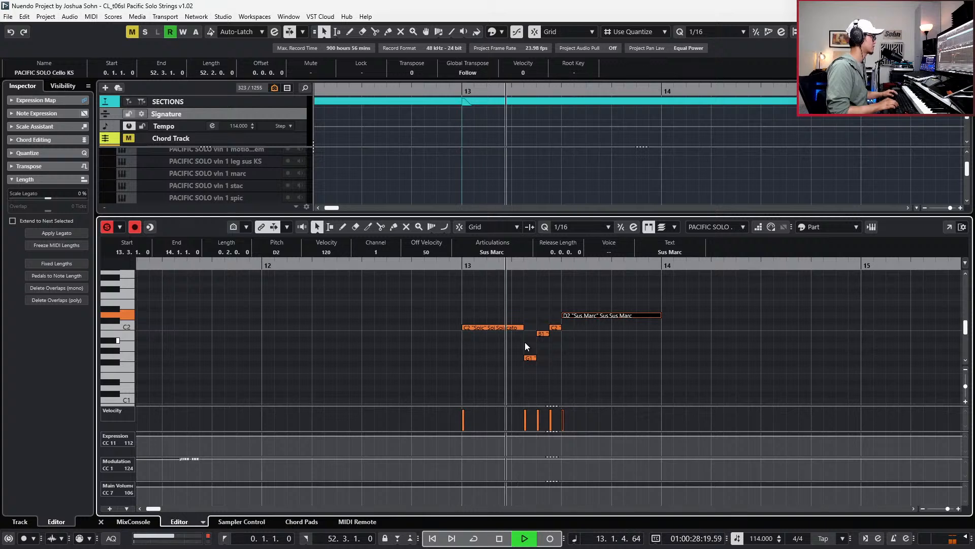
pyautogui.press('space')
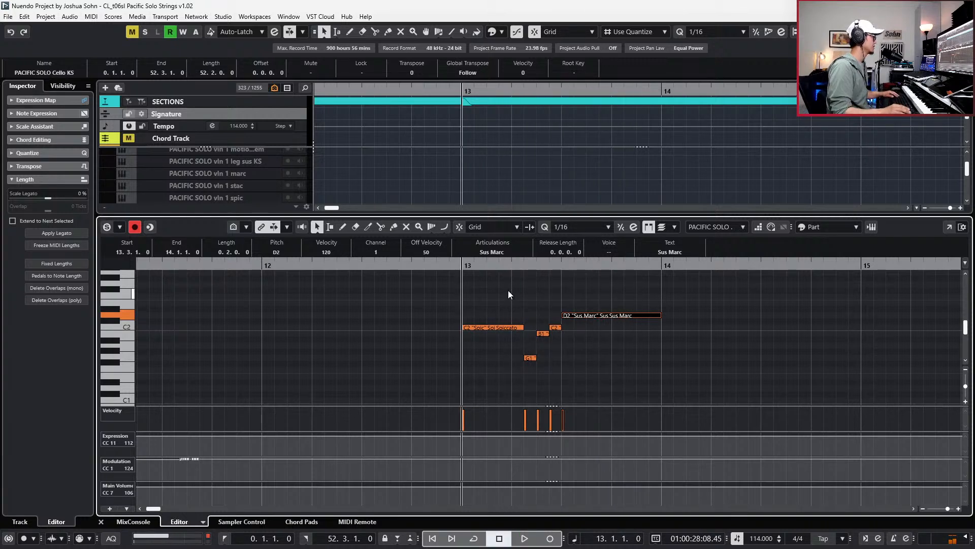
# Play back the cello part from bar 10 into the new bar 13 phrase with the controller lanes hidden.
pyautogui.click(480, 350)
pyautogui.rightClick(495, 260)
pyautogui.click(499, 274)
pyautogui.moveTo(583, 291); pyautogui.dragTo(587, 323)
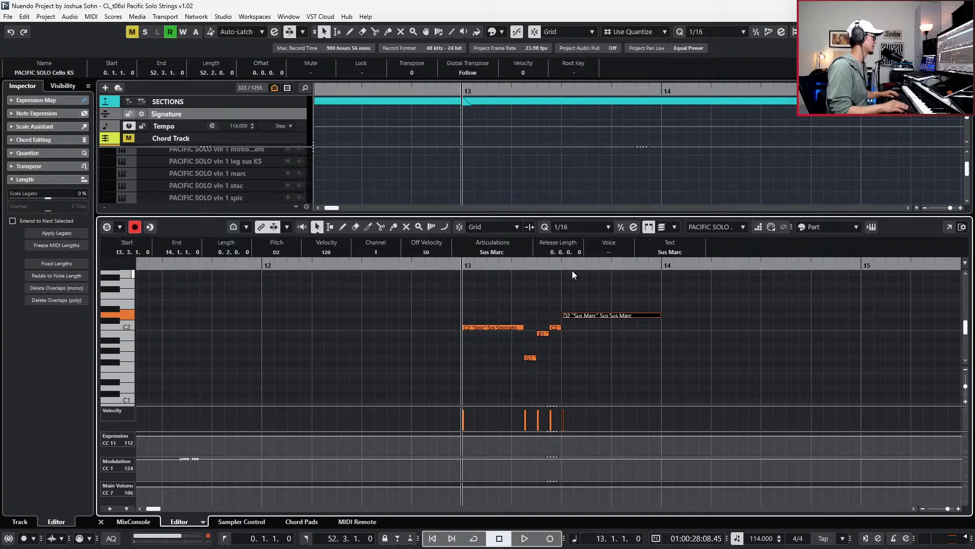
pyautogui.press('g')
pyautogui.press('space')
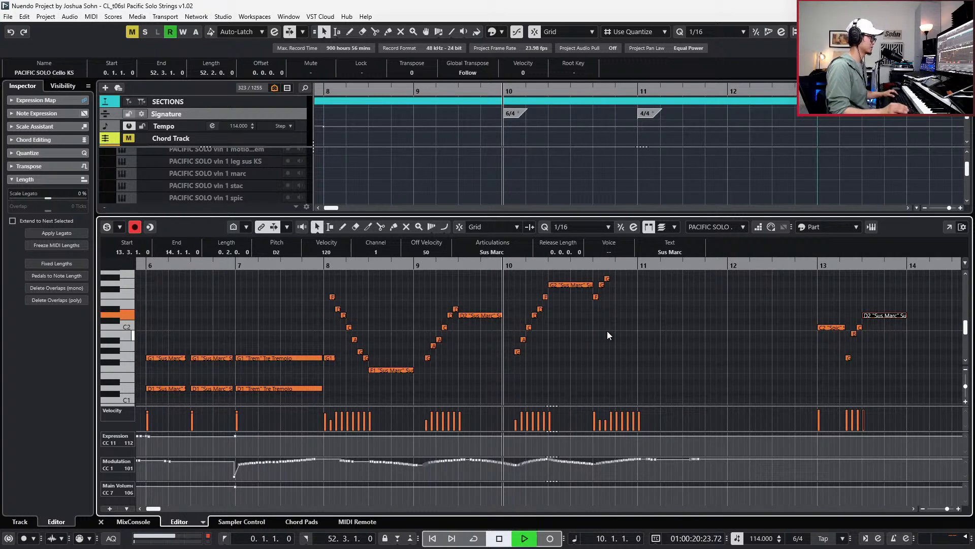
pyautogui.press('f')
pyautogui.click(619, 324)
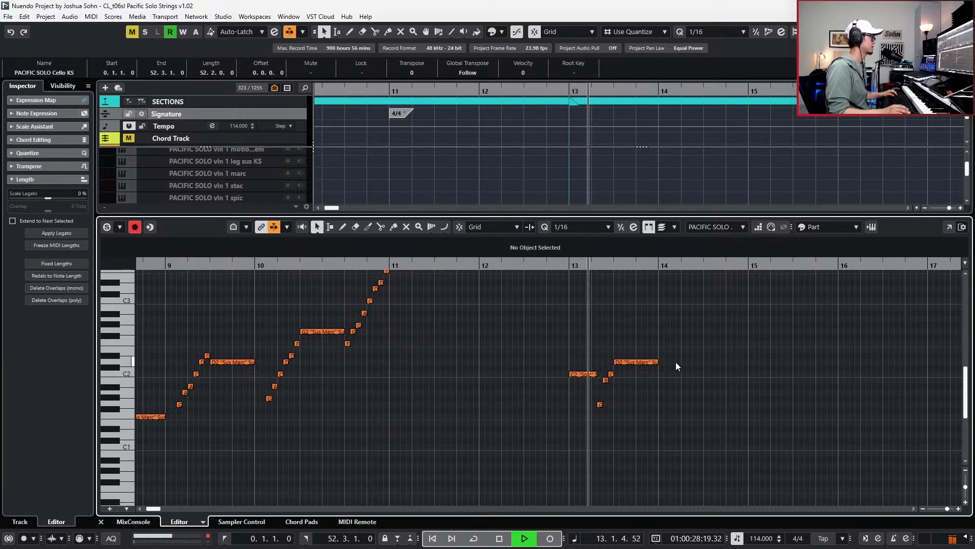
pyautogui.press('space')
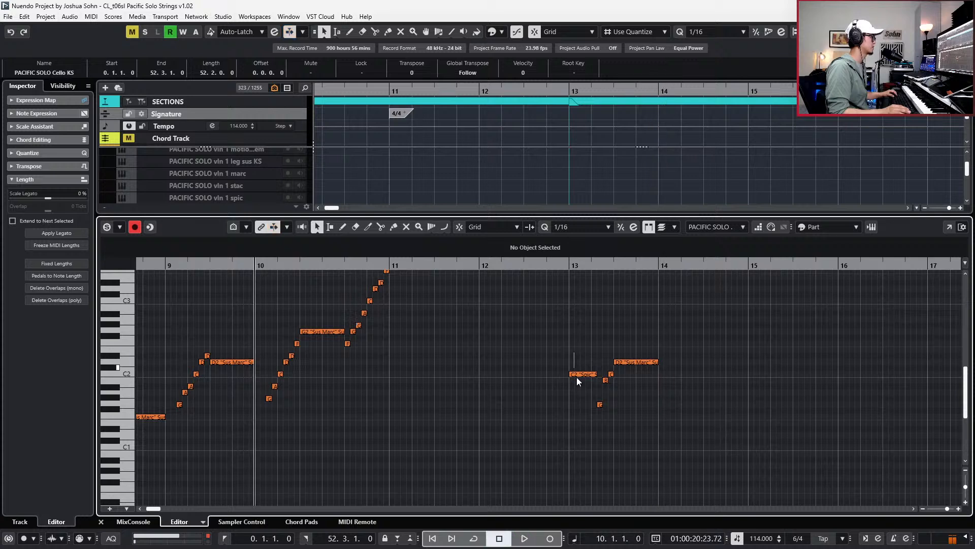
# Set the first C2 of bar 13 to the Sus Marc articulation and play back from that note.
pyautogui.click(577, 375)
pyautogui.click(491, 252)
pyautogui.click(497, 287)
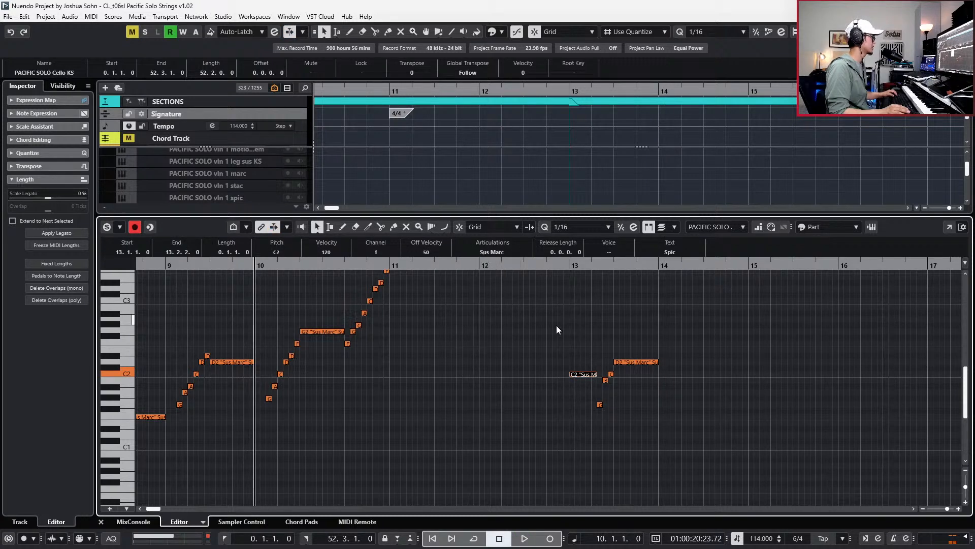
pyautogui.press('l')
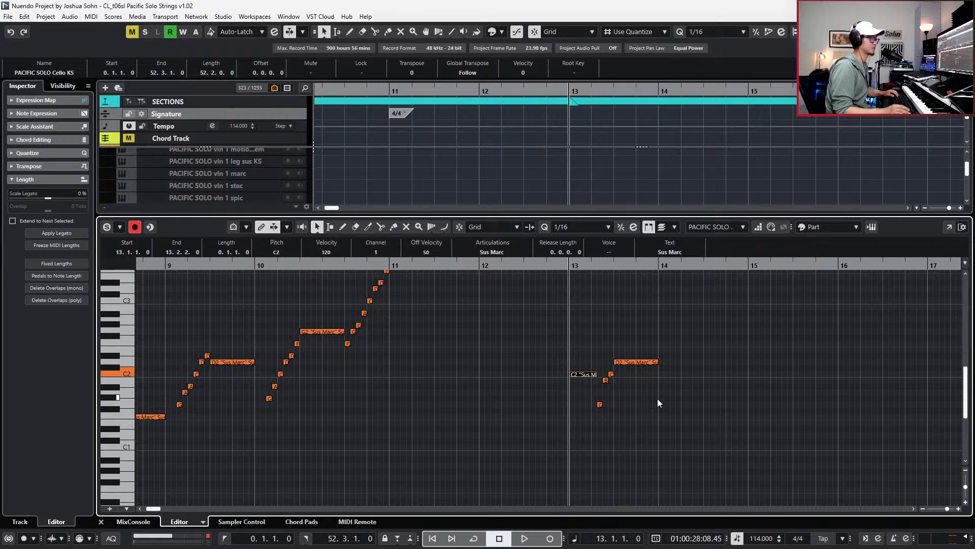
pyautogui.press('space')
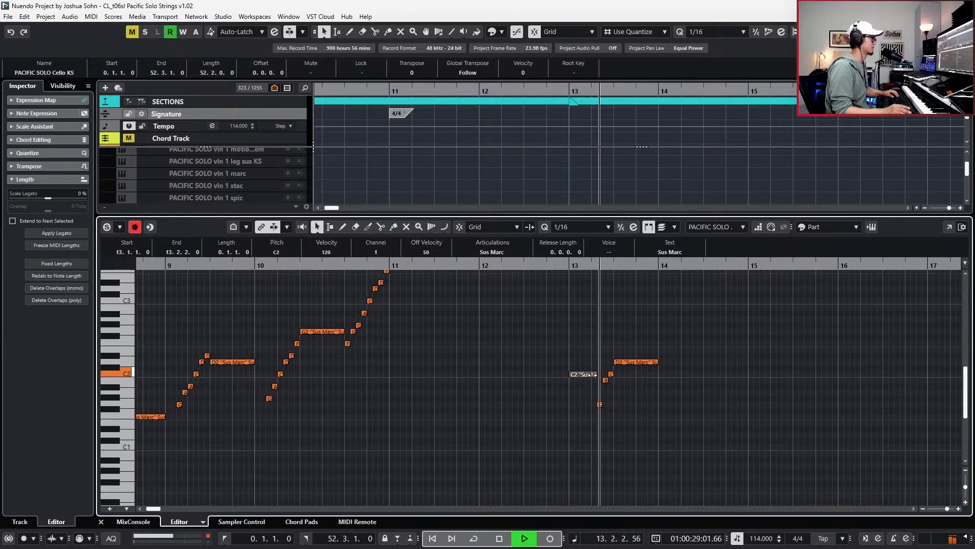
pyautogui.press('space')
# Shorten the bar 13 D2 to 0.1.1.0 and duplicate the G1, B1, C2 and D2 group to start at 13.4.2.0.
pyautogui.press('h')
pyautogui.press('h')
pyautogui.press('h')
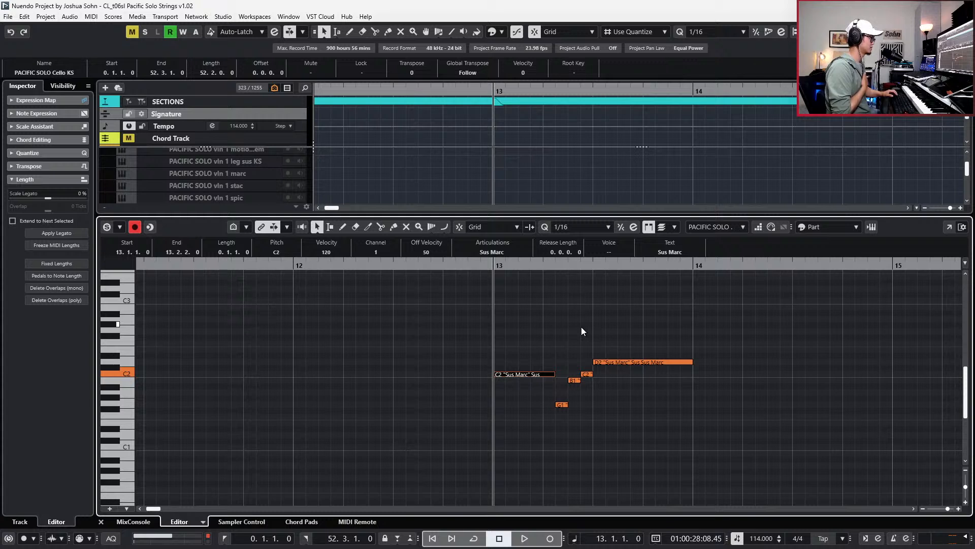
pyautogui.click(642, 376)
pyautogui.moveTo(644, 374); pyautogui.dragTo(642, 380)
pyautogui.moveTo(562, 360); pyautogui.dragTo(596, 430)
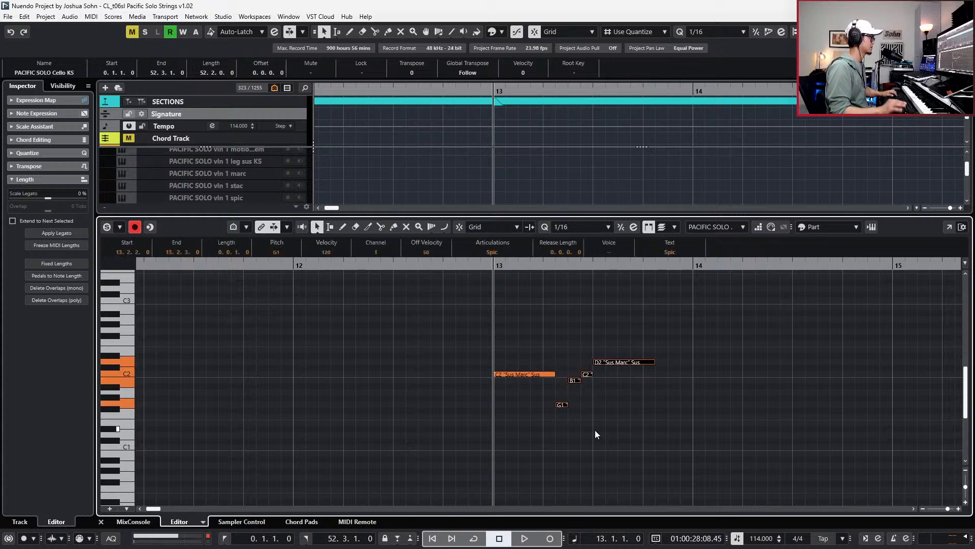
pyautogui.hotkey('alt', 'd')
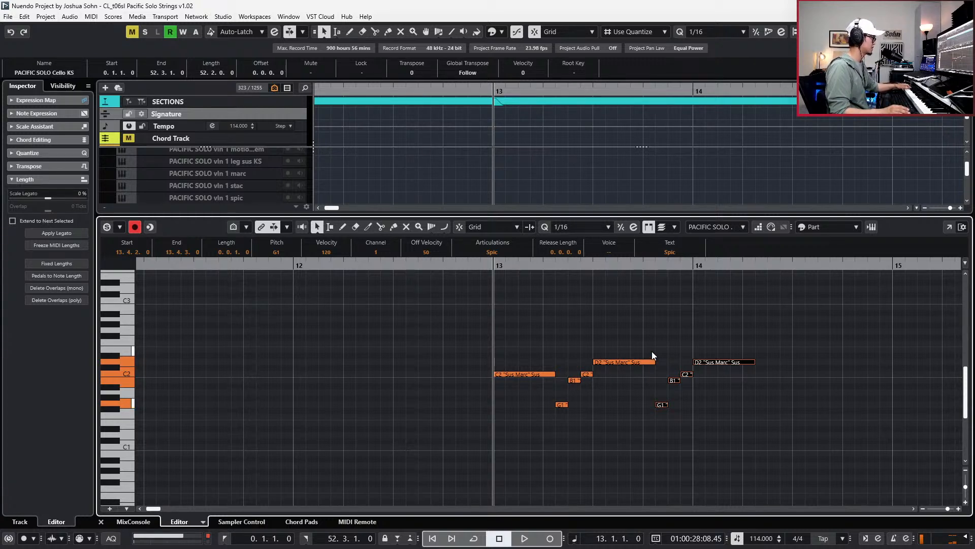
# Raise the last three notes of the duplicated group to C2, D2 and D#2.
pyautogui.moveTo(674, 361); pyautogui.dragTo(712, 384)
pyautogui.press('Up')
pyautogui.moveTo(687, 344); pyautogui.dragTo(692, 369)
pyautogui.press('Up')
pyautogui.press('Down')
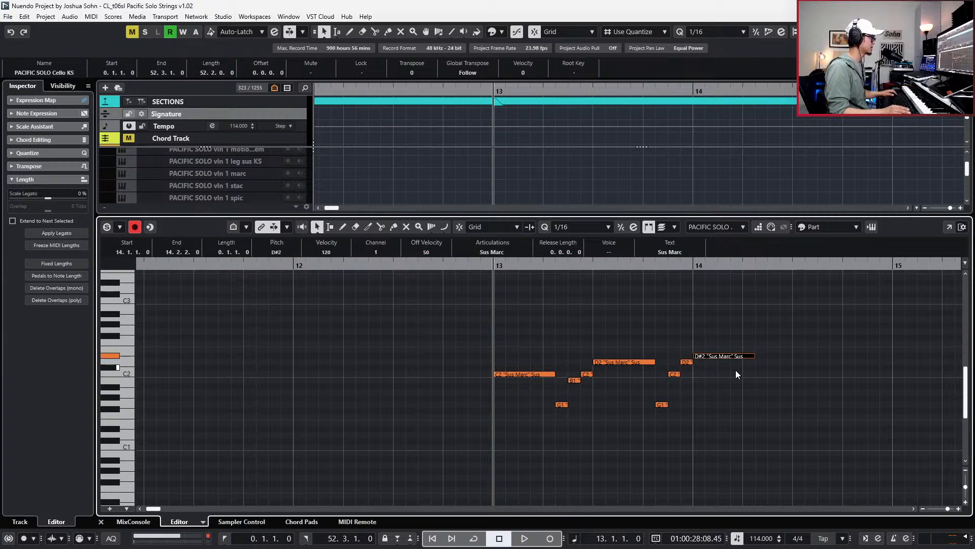
# Duplicate the short-note group to start at 14.2.2.0, raise its last three notes to D2, D#2 and F2, and shorten the F2 to 0.1.1.0.
pyautogui.hscroll(3, 721, 366)
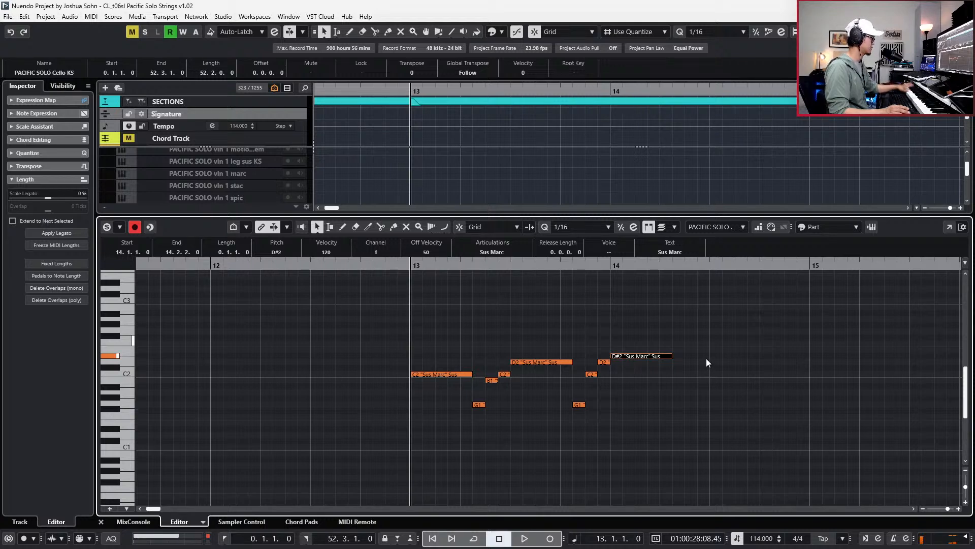
pyautogui.moveTo(585, 345); pyautogui.dragTo(645, 429)
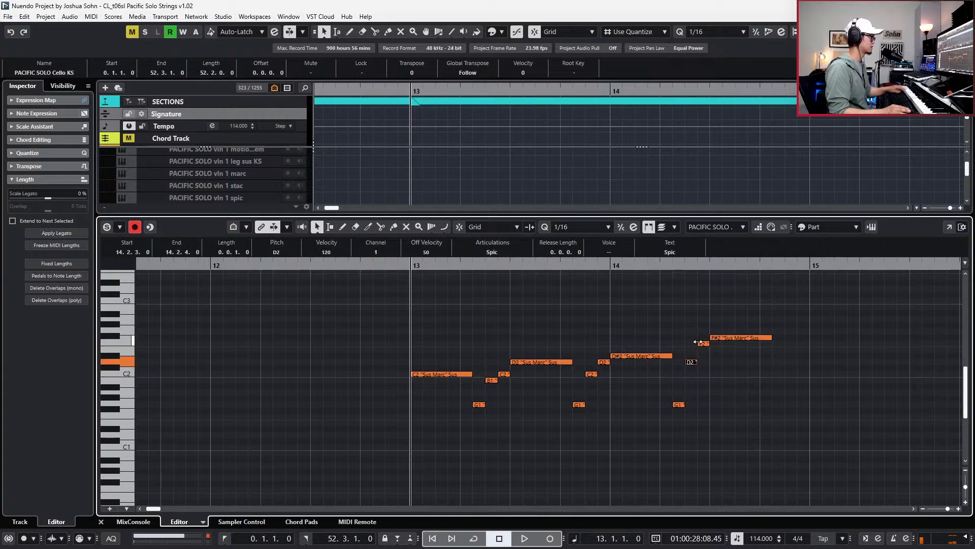
pyautogui.click(745, 353)
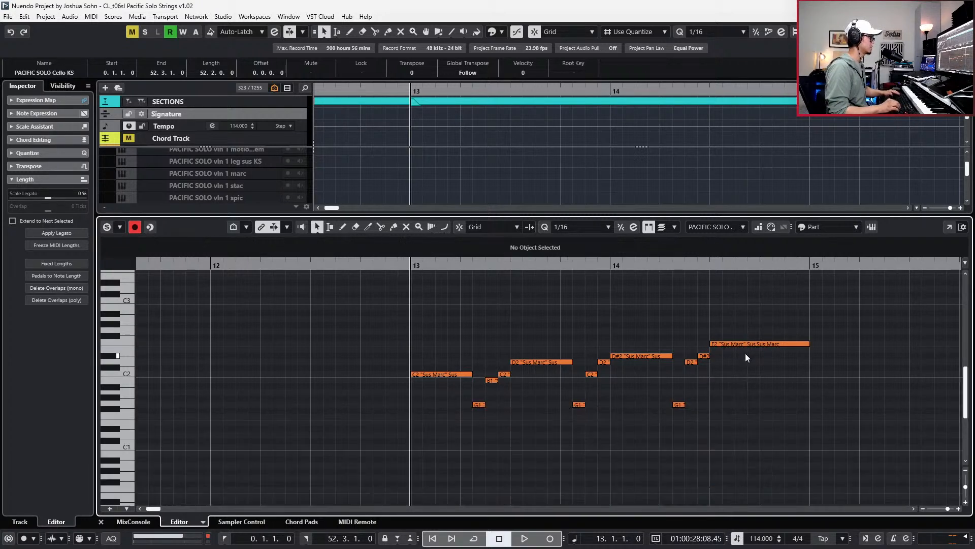
pyautogui.click(764, 343)
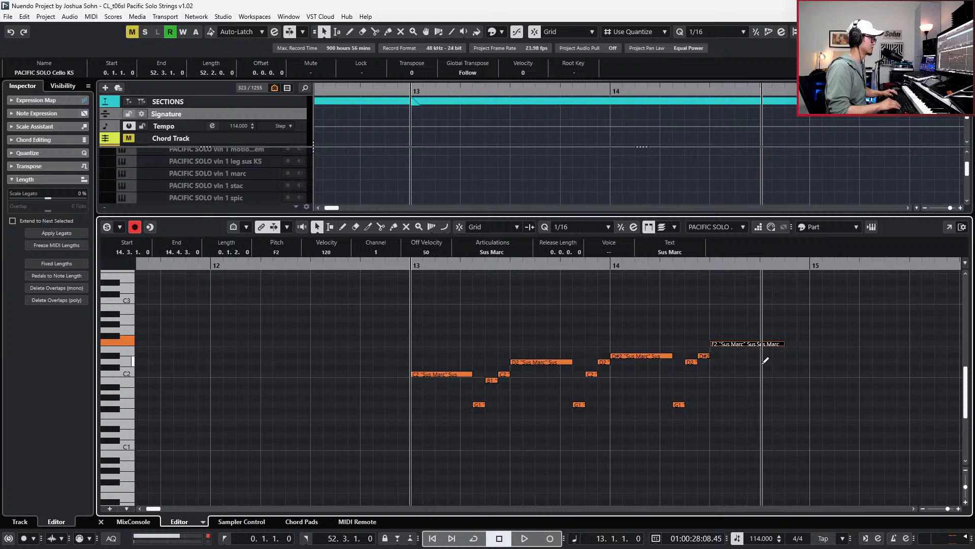
# Duplicate the G1, D2 and D#2 short notes to start at 14.4.2.0 and repitch them as a descending F2, D#2, D2.
pyautogui.moveTo(680, 336); pyautogui.dragTo(707, 437)
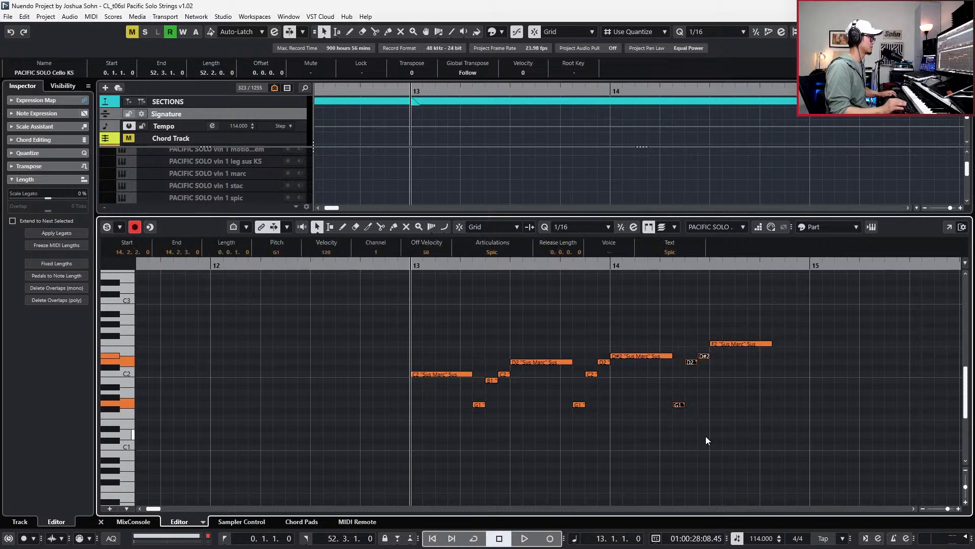
pyautogui.hotkey('ctrl', 'd')
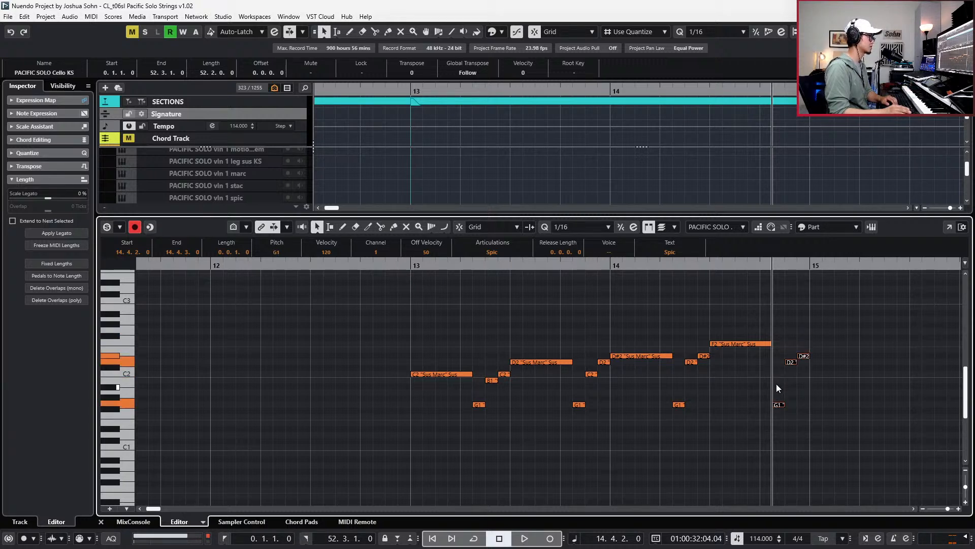
pyautogui.hotkey('shift', 'Up')
pyautogui.press('Down')
pyautogui.press('Down')
pyautogui.press('Right')
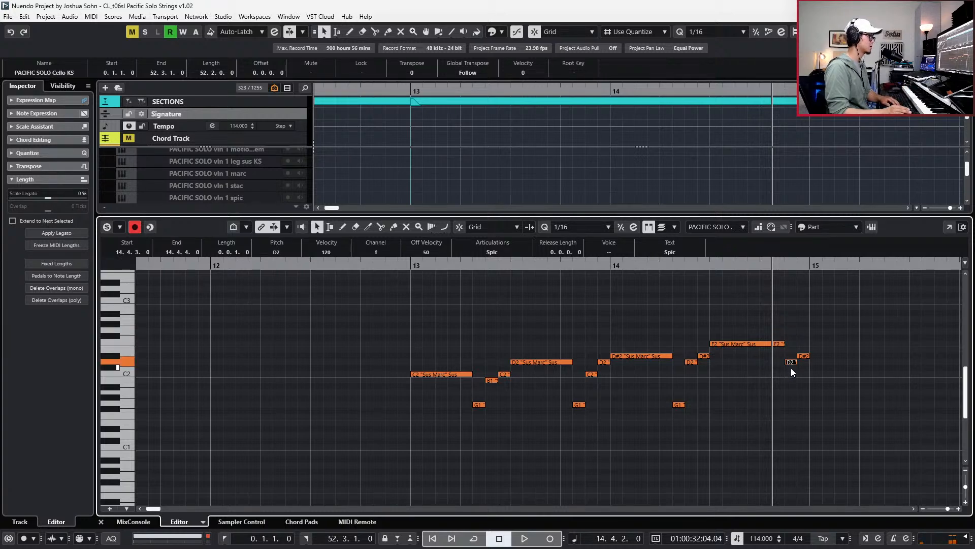
# Duplicate the whole two-bar cello phrase of bars 13 and 14 to start at bar 15.
pyautogui.moveTo(833, 322); pyautogui.dragTo(475, 446)
pyautogui.press('g')
pyautogui.hotkey('alt', 'd')
# Play back the cello part from bar 11 through the duplicated phrase in bars 15 and 16.
pyautogui.press('KP_Subtract')
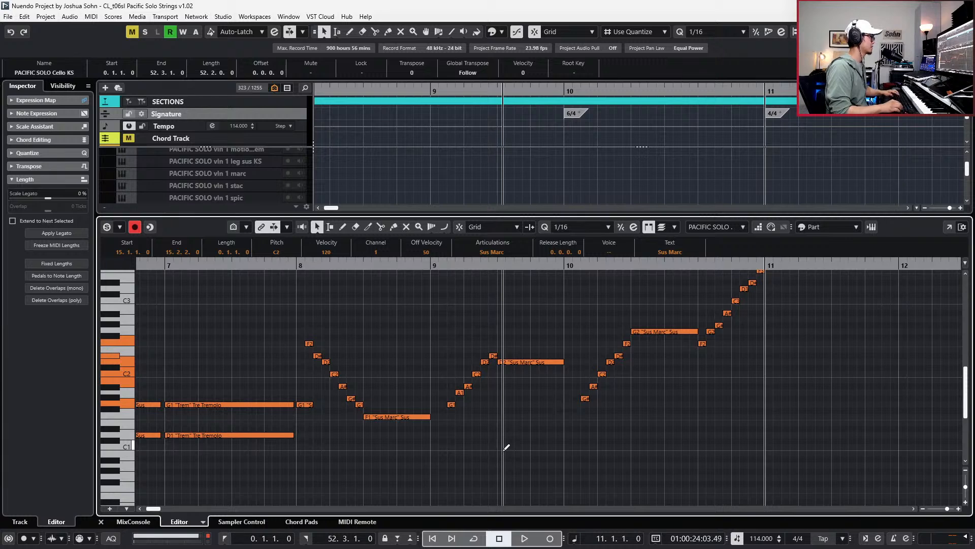
pyautogui.hotkey('ctrl', 'l')
pyautogui.press('g')
pyautogui.press('g')
pyautogui.press('space')
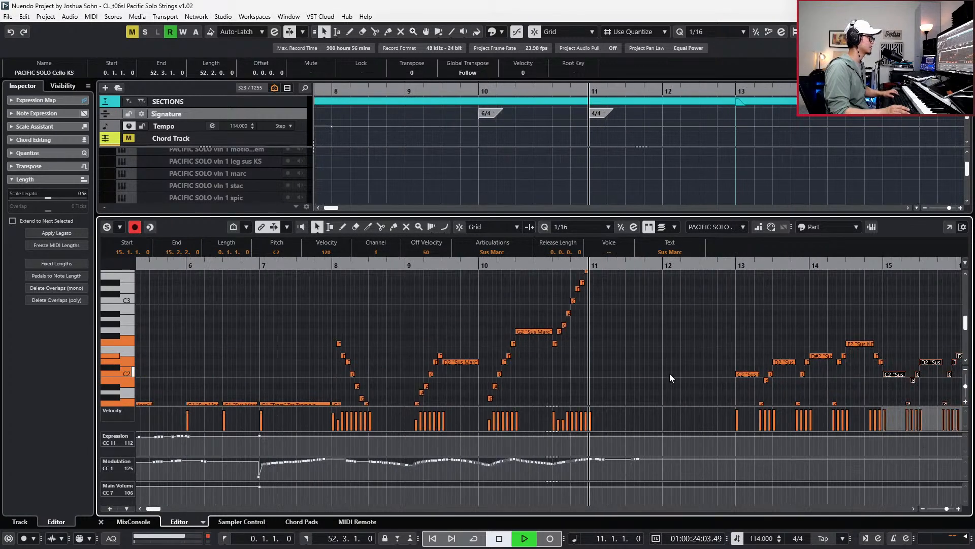
pyautogui.press('f')
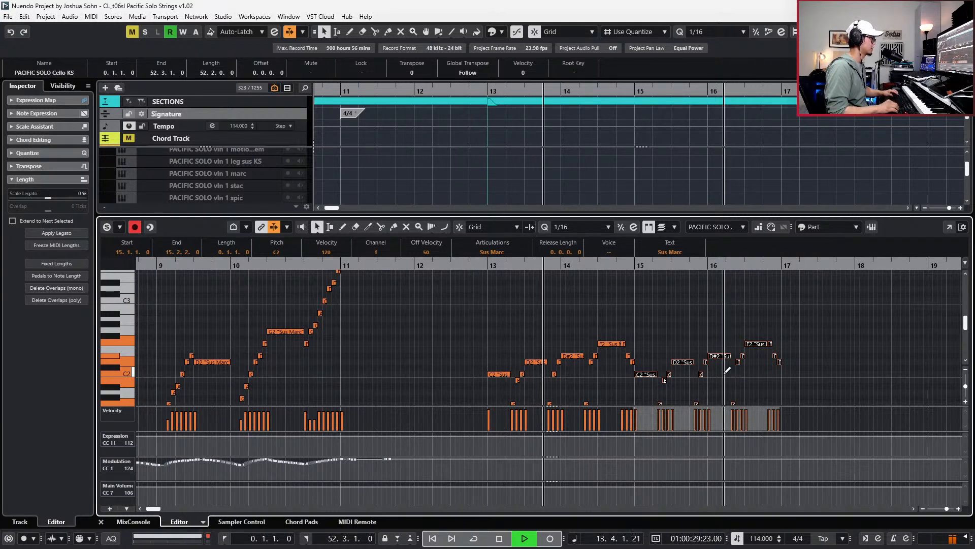
pyautogui.press('Escape')
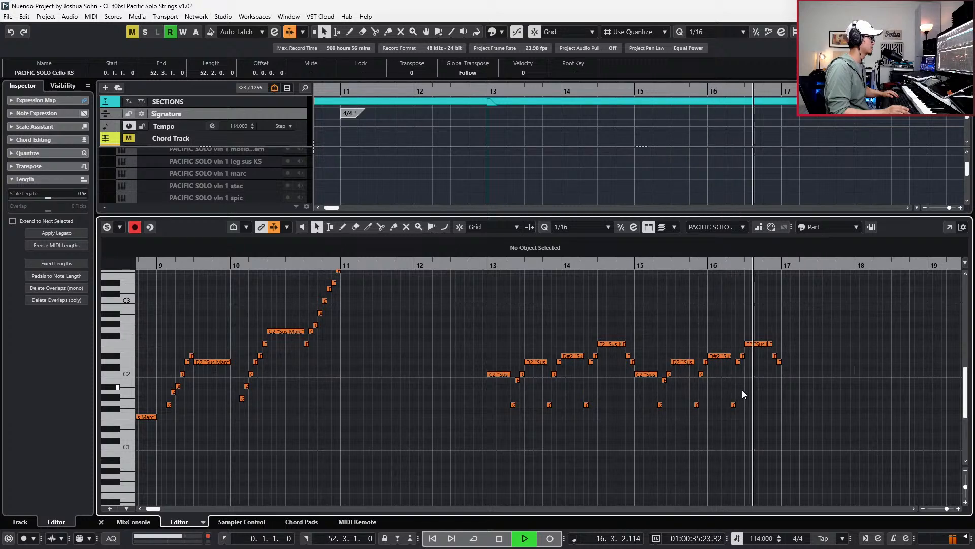
pyautogui.press('space')
# Delete the three short notes at the end of bar 16 and lengthen the final F2 to 0.2.0.0.
pyautogui.scroll(3, 766, 373)
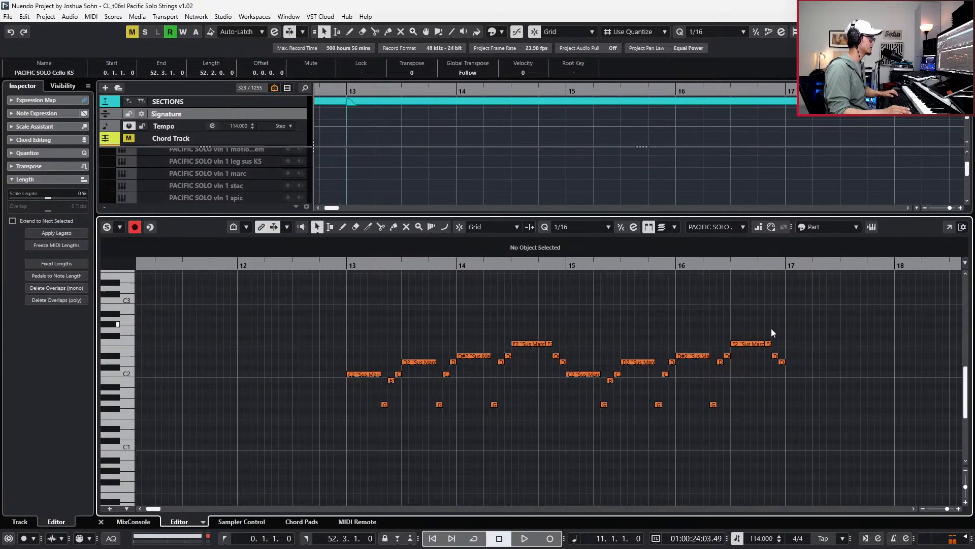
pyautogui.moveTo(767, 334); pyautogui.dragTo(788, 376)
pyautogui.press('Delete')
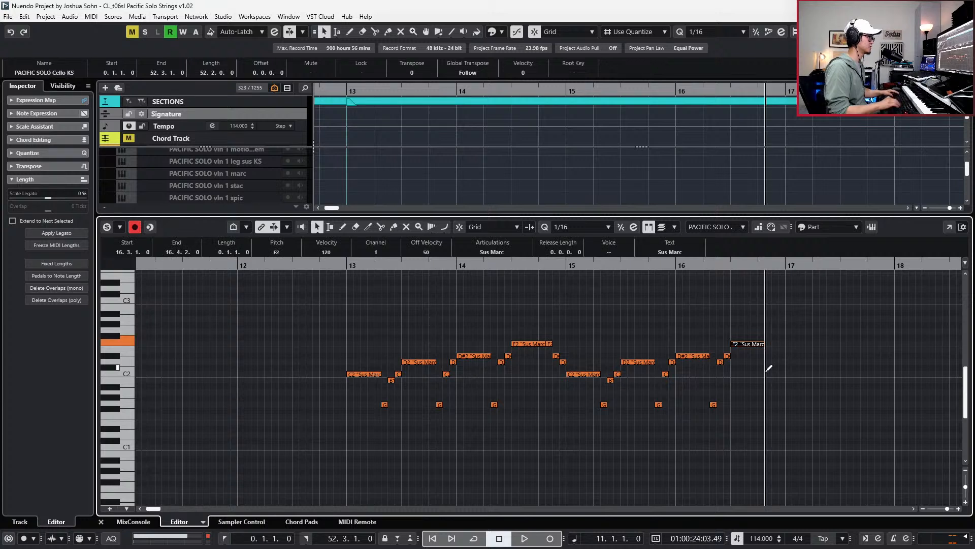
pyautogui.hotkey('alt', 'shift', 'Right')
# Set the short connecting notes of bars 13 and 14 and the last two in bar 16 to the Sus Marc articulation during playback.
pyautogui.moveTo(728, 347); pyautogui.dragTo(715, 368)
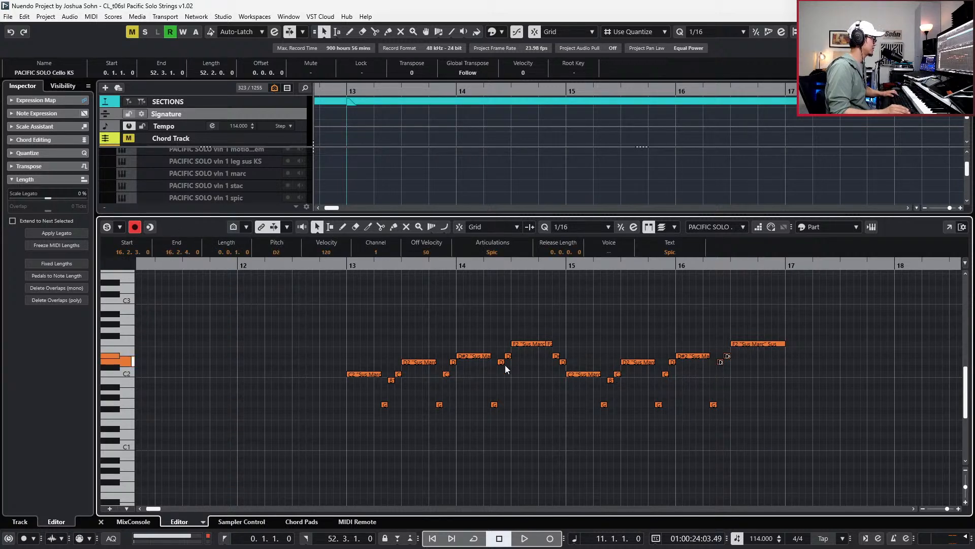
pyautogui.moveTo(404, 371); pyautogui.dragTo(380, 436)
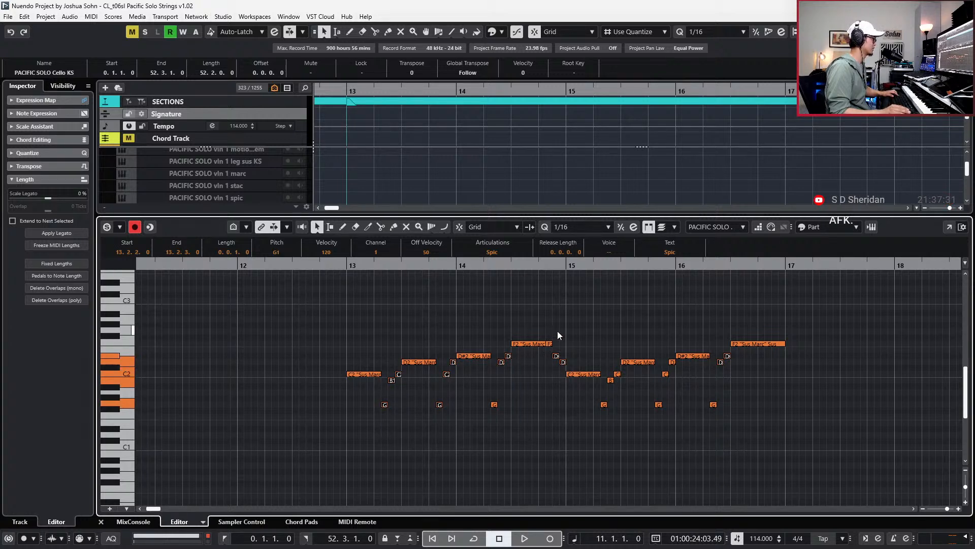
pyautogui.moveTo(514, 378); pyautogui.dragTo(492, 411)
pyautogui.press('space')
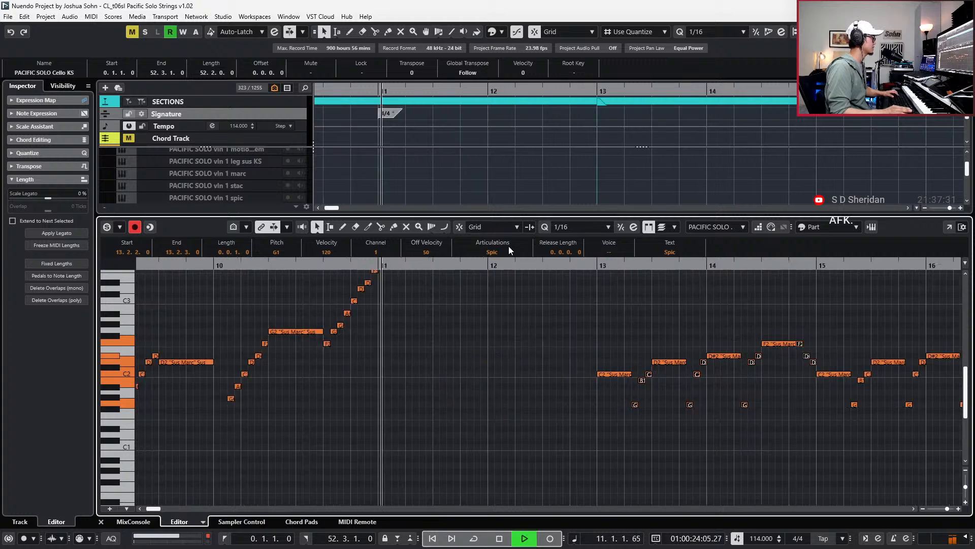
pyautogui.click(508, 250)
pyautogui.click(501, 283)
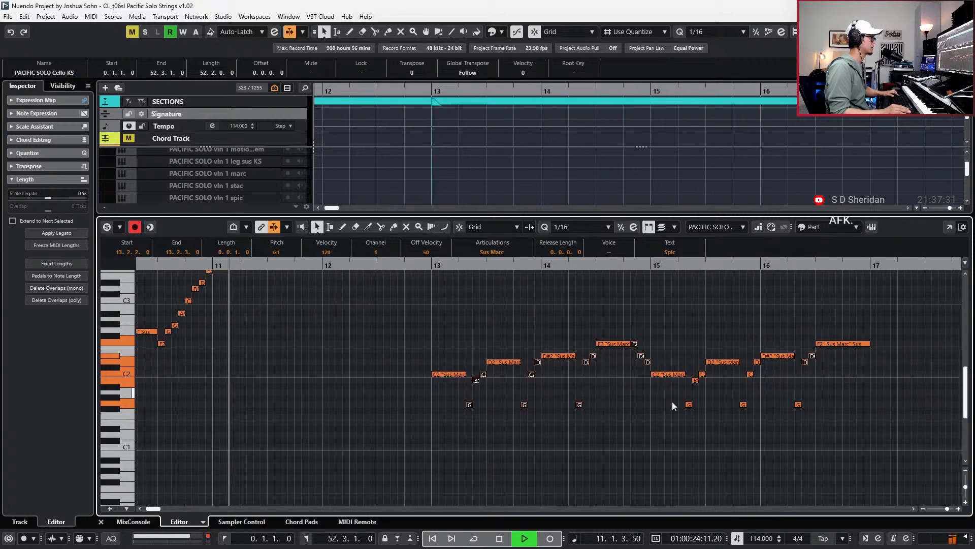
# Set the remaining short connecting notes in bars 15 and 16 to the Sus Marc articulation while listening to the phrase.
pyautogui.click(683, 389)
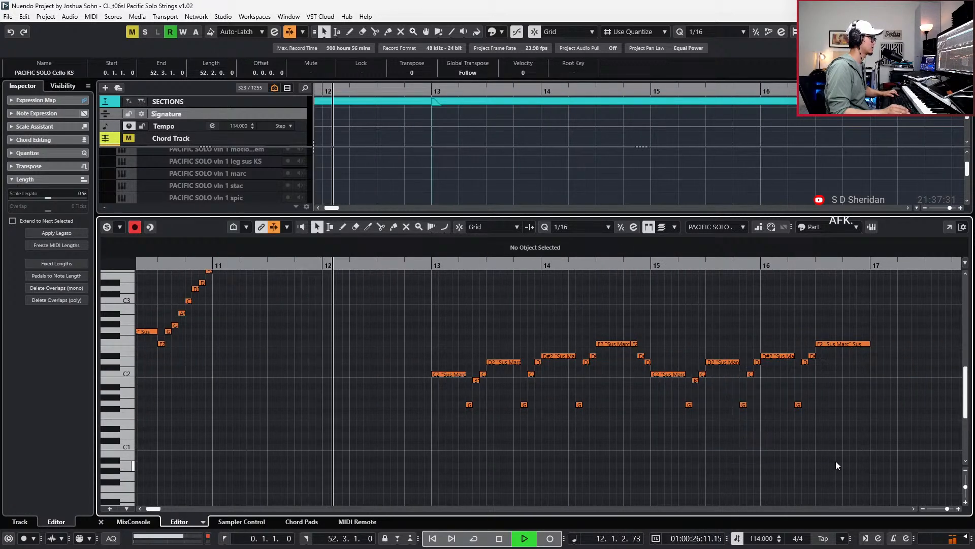
pyautogui.click(756, 362)
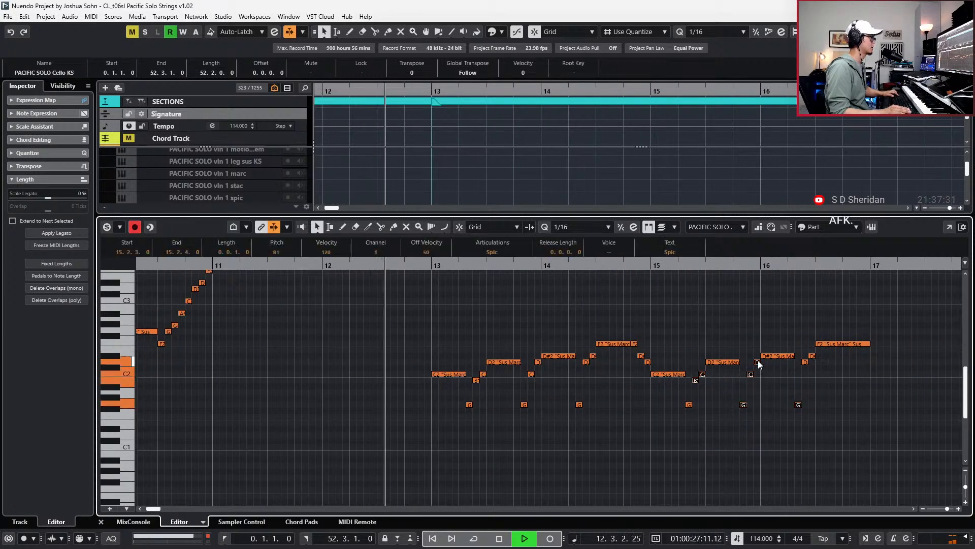
pyautogui.click(506, 252)
pyautogui.click(495, 284)
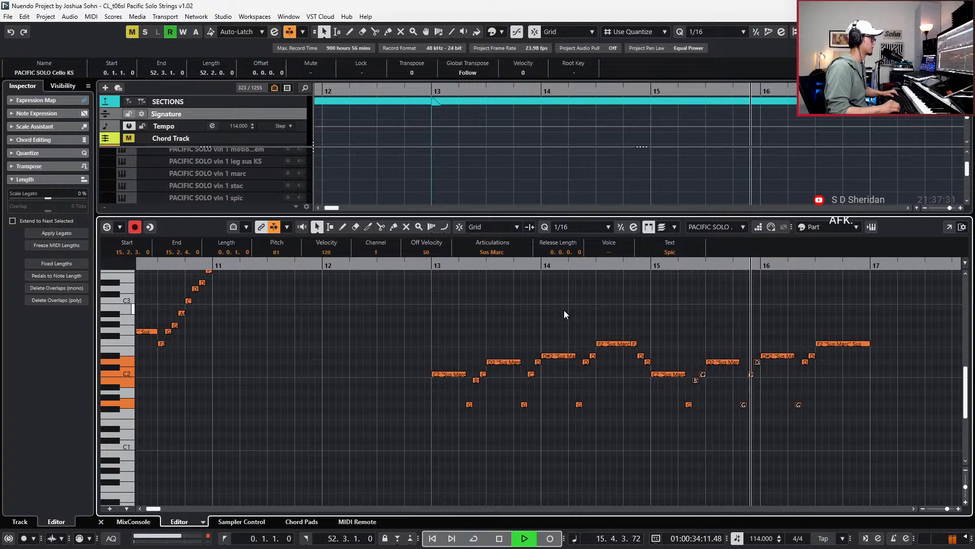
pyautogui.press('space')
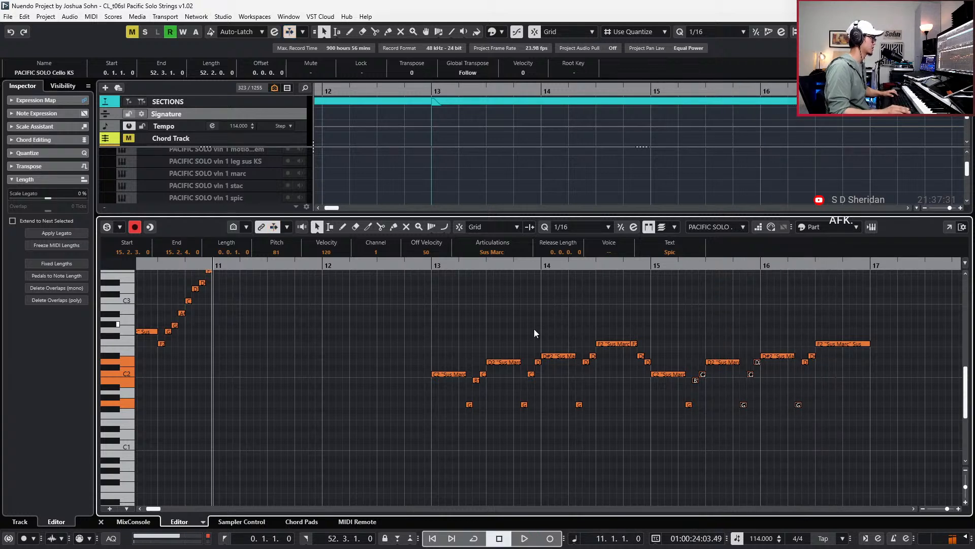
# Copy the long C2, D2, D#2 and F2 notes of bars 15 and 16 in place and lower the copies by five semitones.
pyautogui.click(681, 359)
pyautogui.moveTo(676, 380); pyautogui.dragTo(776, 360)
pyautogui.press('l')
pyautogui.hotkey('ctrl', 'c')
pyautogui.hotkey('ctrl', 'v')
pyautogui.press('Down')
pyautogui.press('Down')
pyautogui.press('Down')
pyautogui.press('Down')
pyautogui.press('Down')
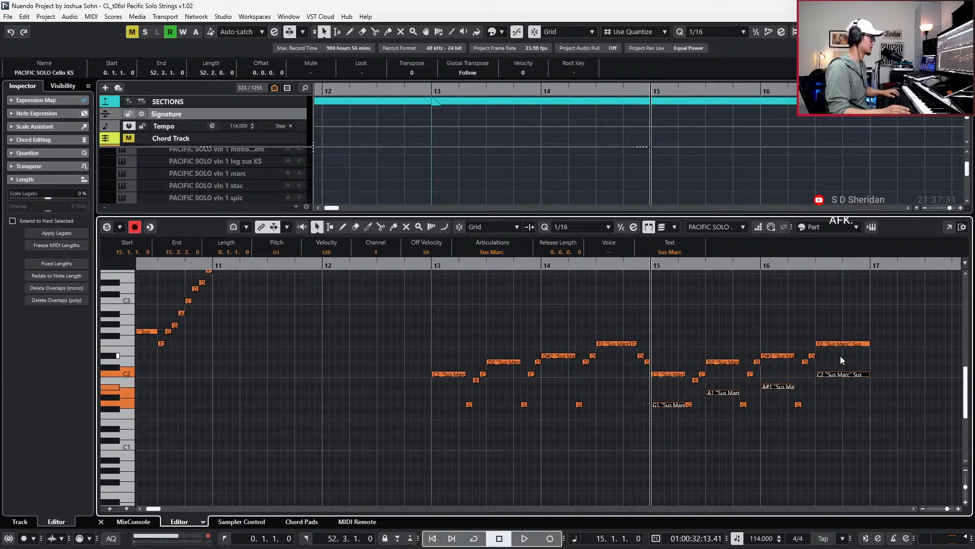
# Lower the second and third notes of the added lower line, at 15.3.1.0 and 16.1.1.0, to G1 while auditioning.
pyautogui.hscroll(3, 829, 353)
pyautogui.click(556, 393)
pyautogui.press('Down')
pyautogui.press('Down')
pyautogui.press('space')
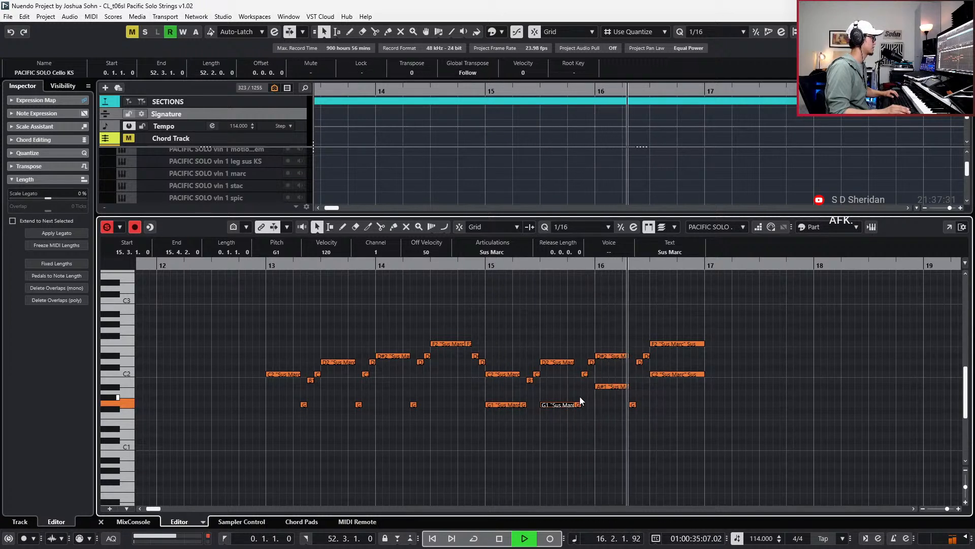
pyautogui.press('space')
pyautogui.click(601, 388)
pyautogui.press('Up')
pyautogui.press('space')
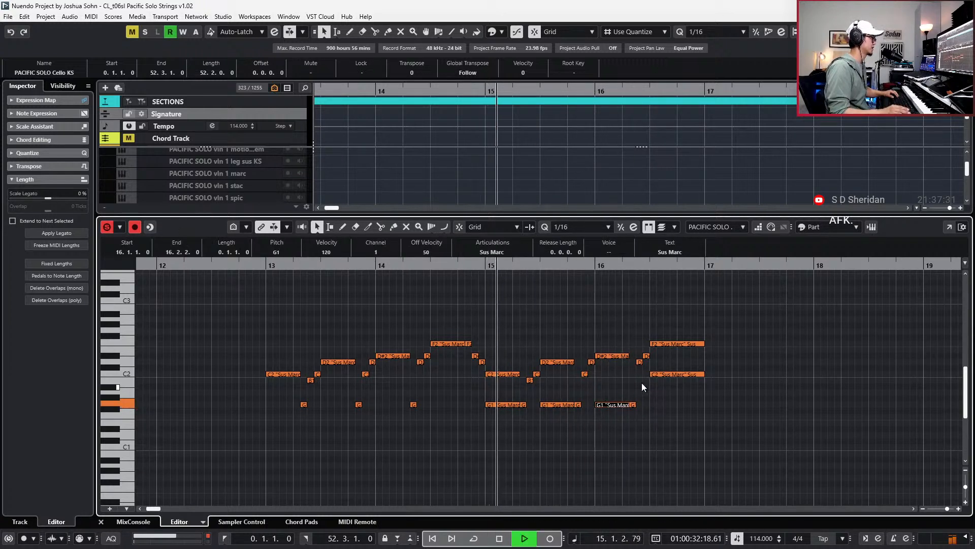
# Audition A#1 and B1 for the lower line's last note at 16.3.1.0 and set it to B1.
pyautogui.press('Right')
pyautogui.press('Right')
pyautogui.press('Right')
pyautogui.press('Right')
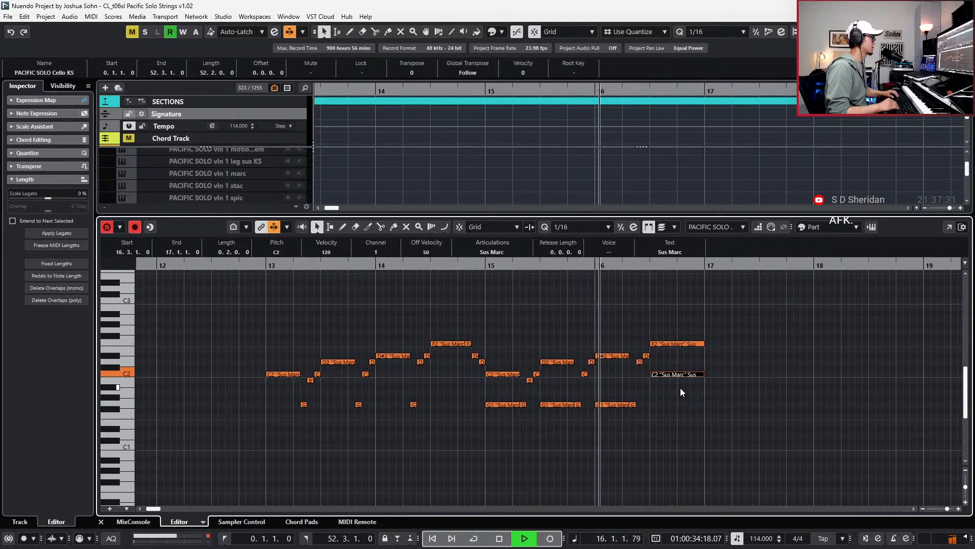
pyautogui.press('space')
pyautogui.press('l')
pyautogui.press('Down')
pyautogui.press('Down')
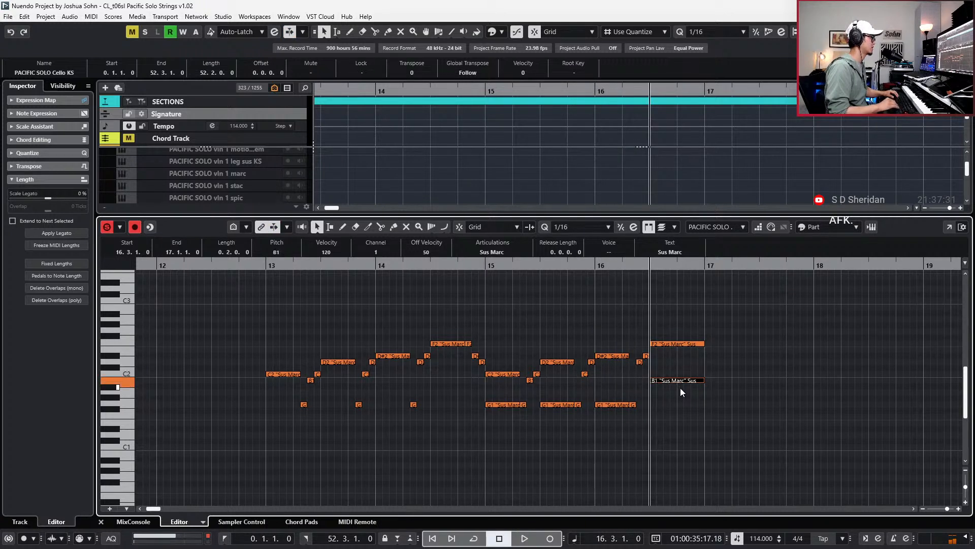
pyautogui.press('space')
pyautogui.press('space')
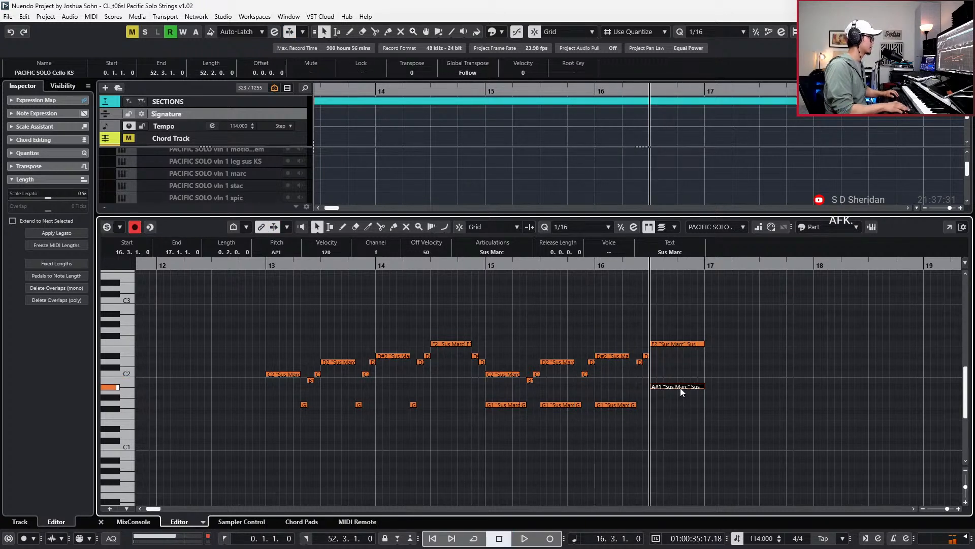
pyautogui.press('space')
pyautogui.press('space')
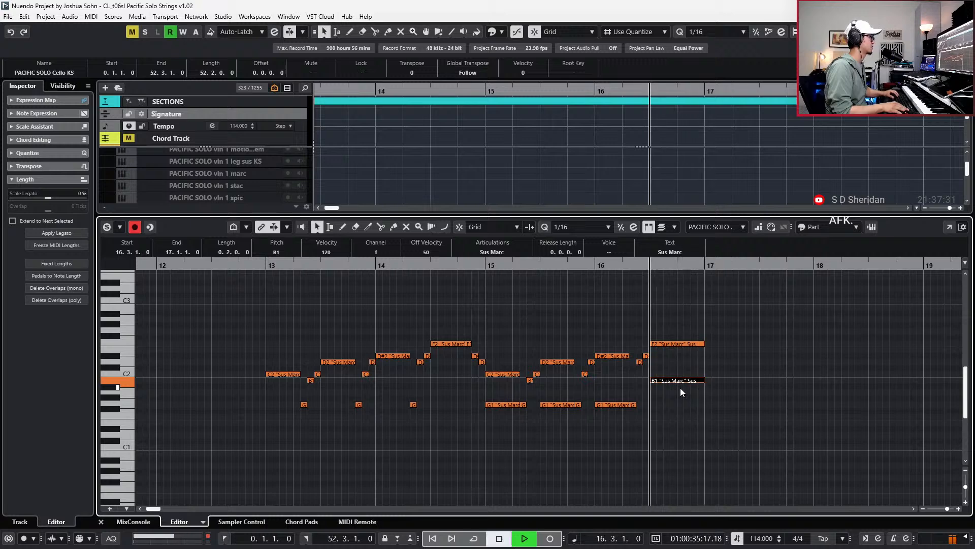
# Examine the cello line from bar 8 through bar 16, including the pitch range above the new phrase.
pyautogui.press('g')
pyautogui.press('g')
pyautogui.press('g')
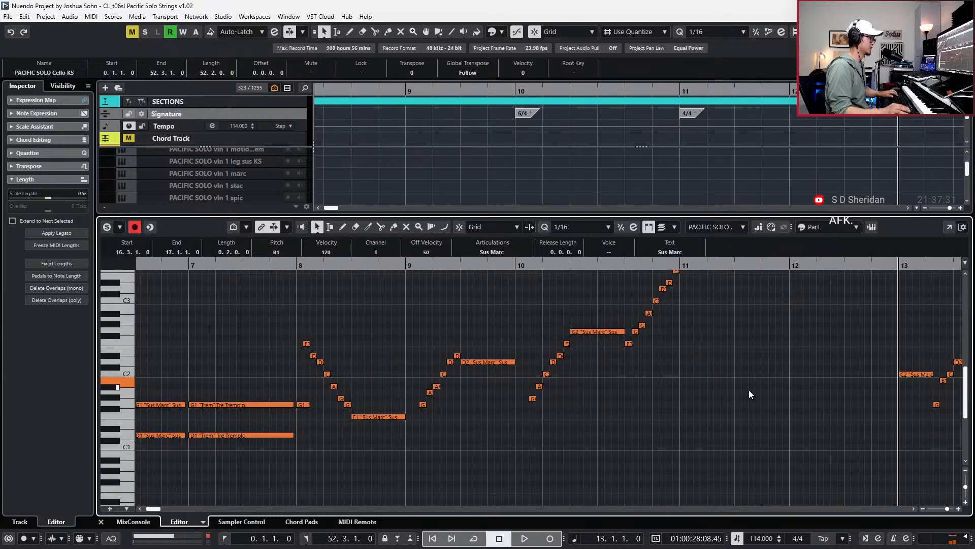
pyautogui.hscroll(5, 772, 400)
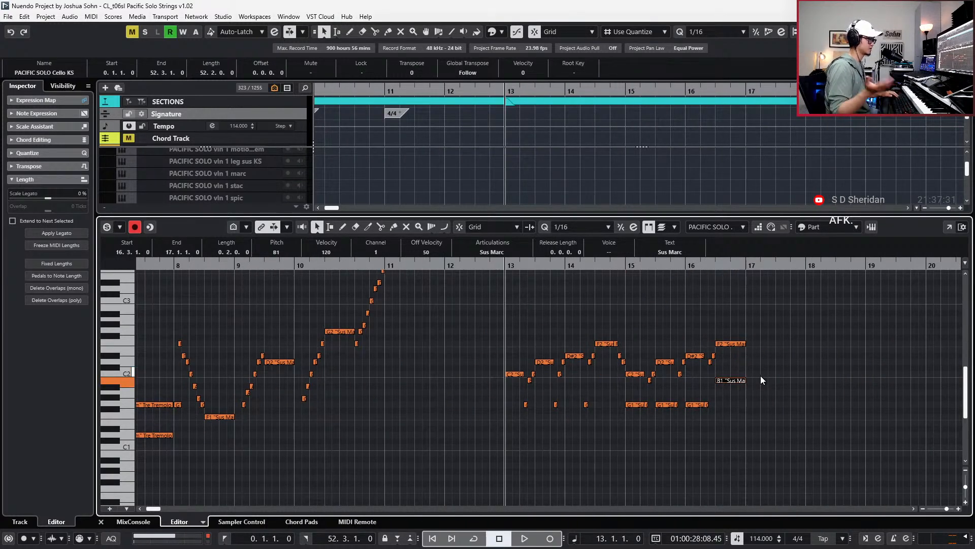
pyautogui.scroll(4, 761, 381)
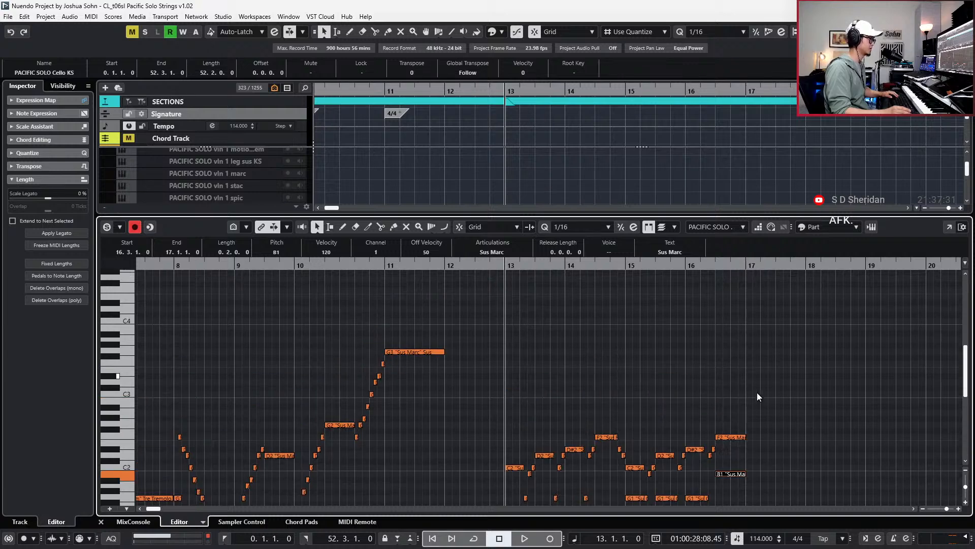
pyautogui.scroll(-4, 786, 459)
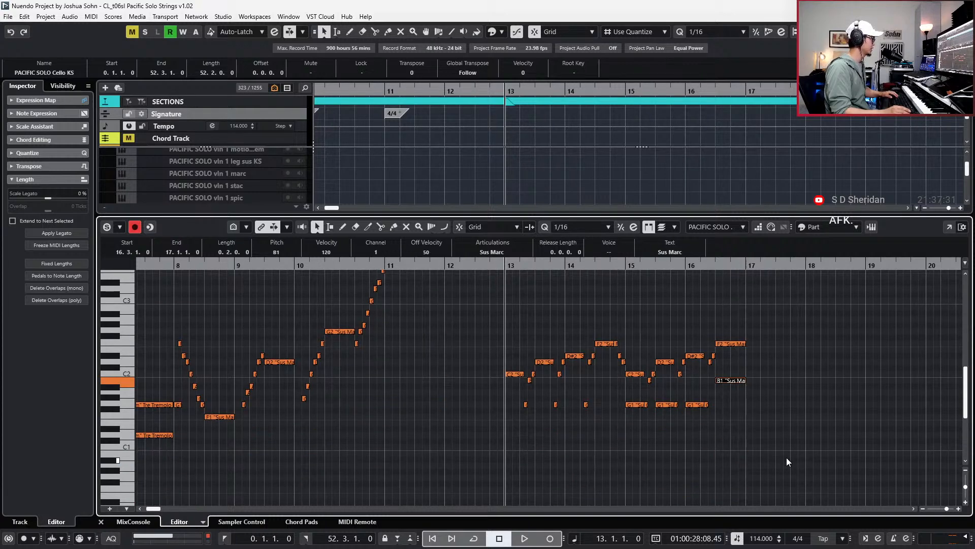
pyautogui.scroll(2, 799, 425)
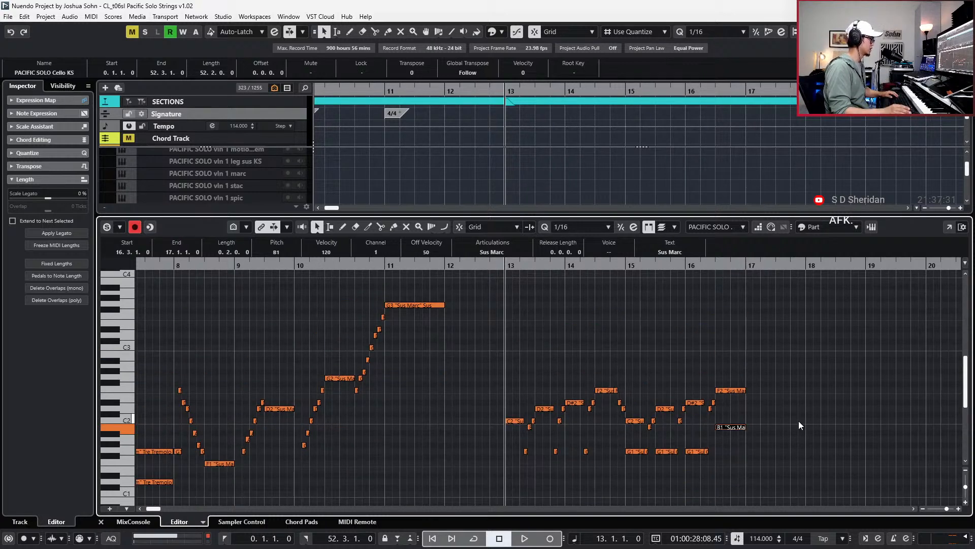
pyautogui.scroll(4, 556, 400)
# Select the short connecting notes between the long notes in bars 13 and 14 of the cello phrase to check them.
pyautogui.click(445, 445)
pyautogui.moveTo(445, 451); pyautogui.dragTo(470, 436)
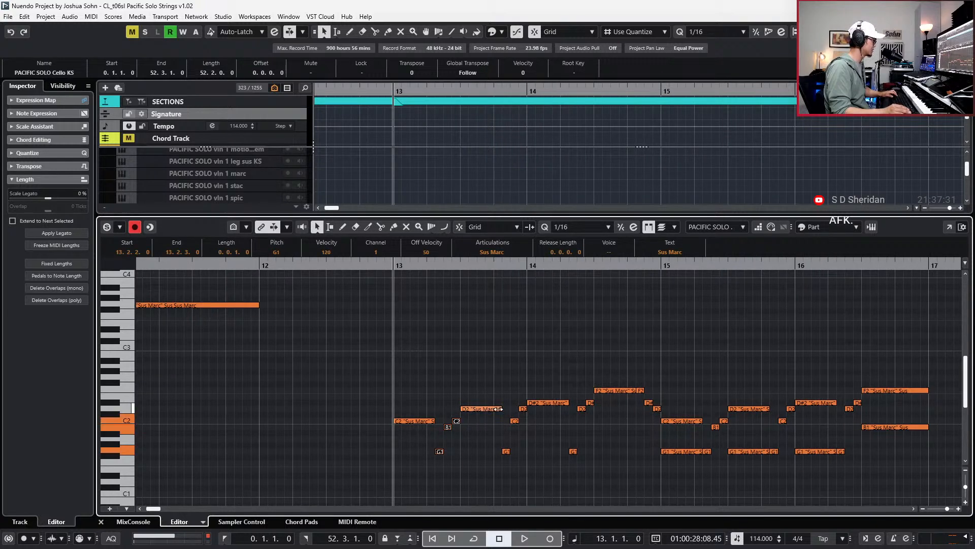
pyautogui.moveTo(524, 452); pyautogui.dragTo(523, 452)
pyautogui.moveTo(580, 395); pyautogui.dragTo(602, 464)
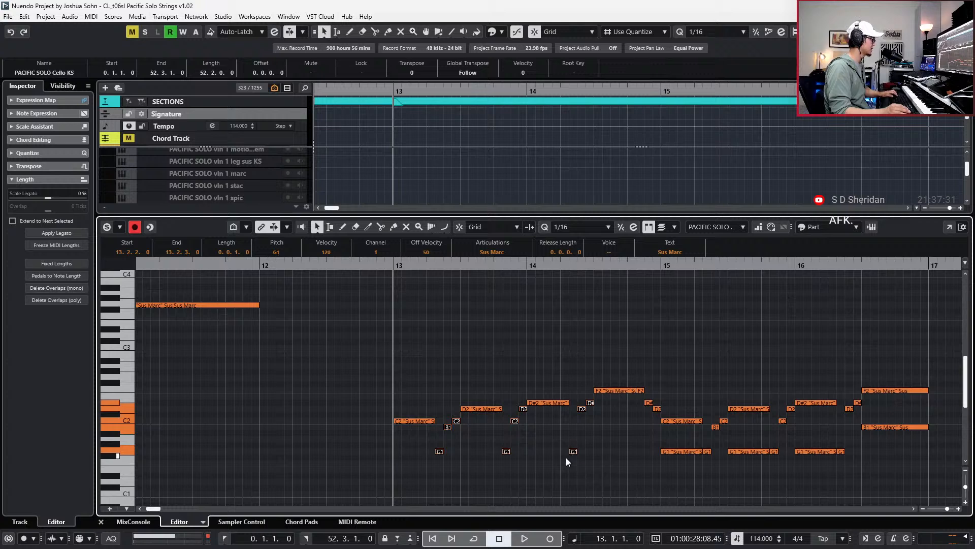
# Record Expression and Modulation moves over the cello phrase from bar 12 through bar 16 at the fixed tempo of 80 BPM.
pyautogui.scroll(-3, 610, 366)
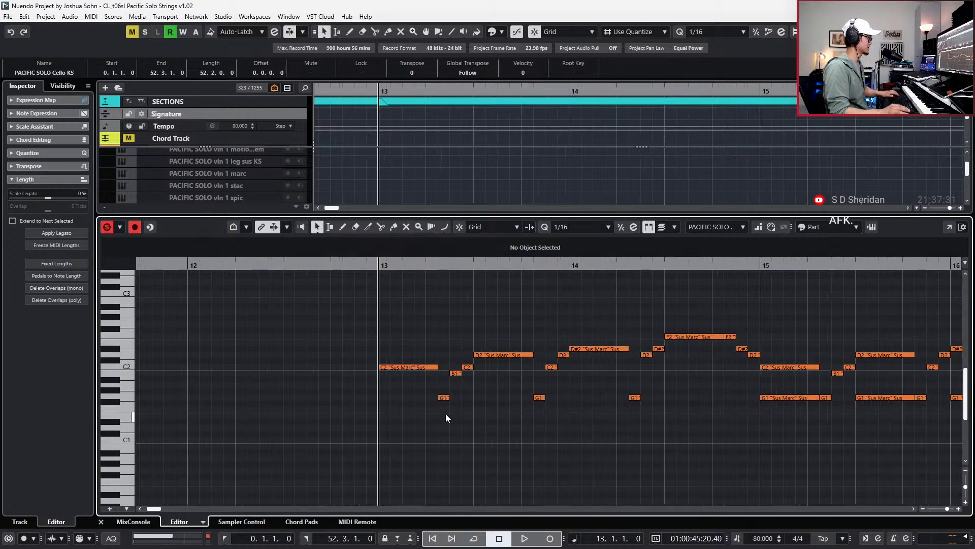
pyautogui.scroll(-3, 447, 414)
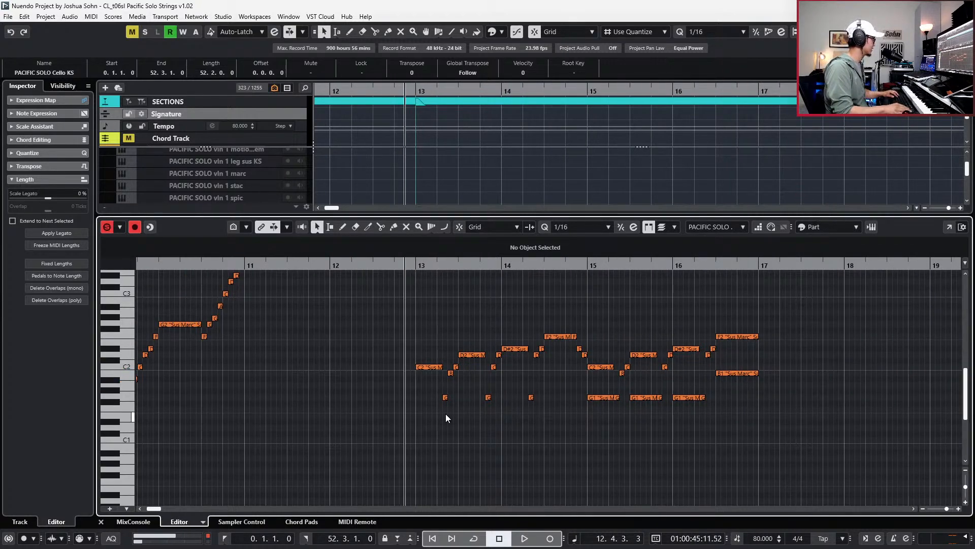
pyautogui.press('space')
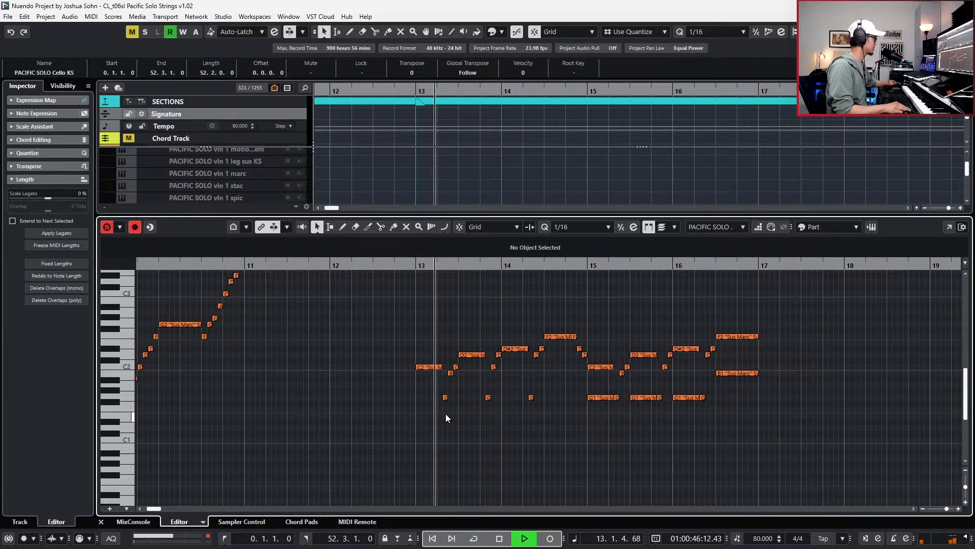
pyautogui.press('KP_Subtract')
pyautogui.press('KP_Multiply')
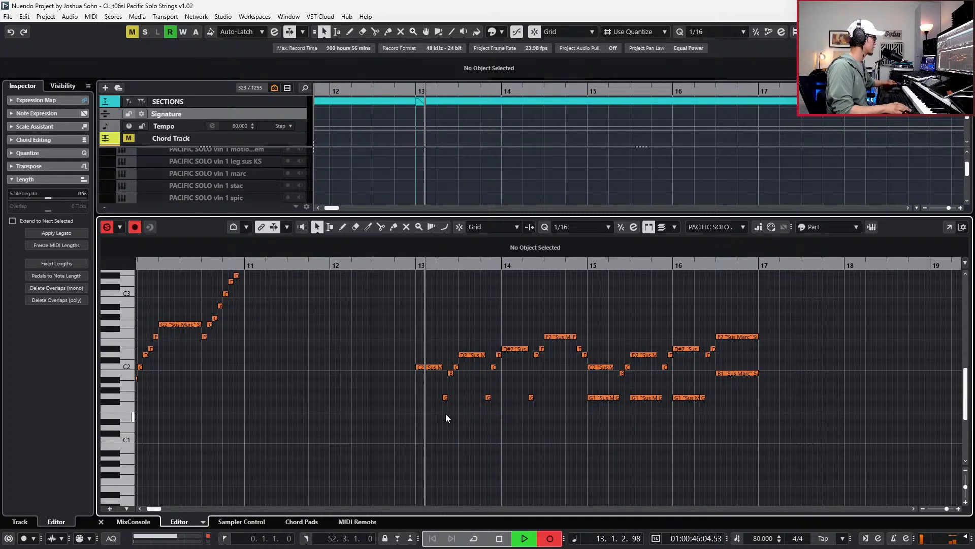
pyautogui.press('KP_Multiply')
pyautogui.press('KP_Subtract')
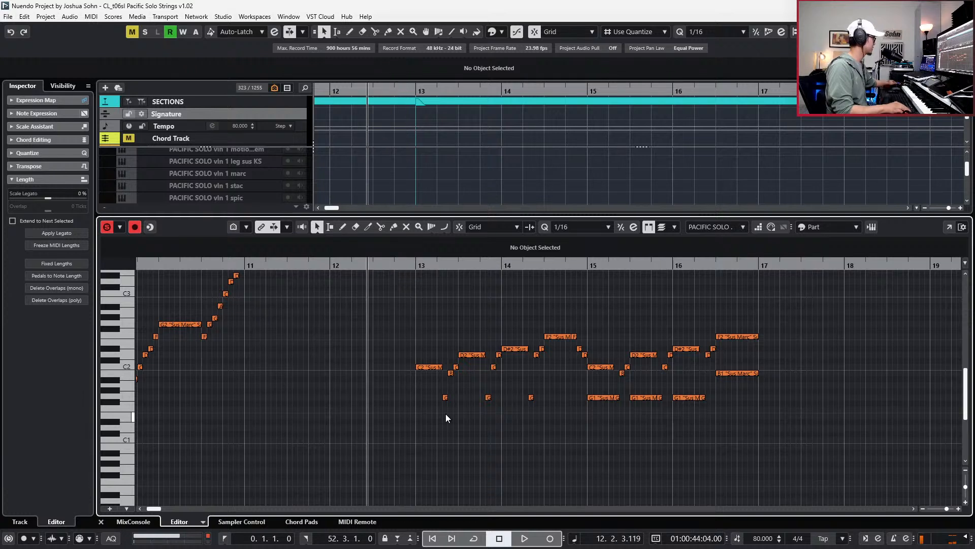
pyautogui.press('KP_Multiply')
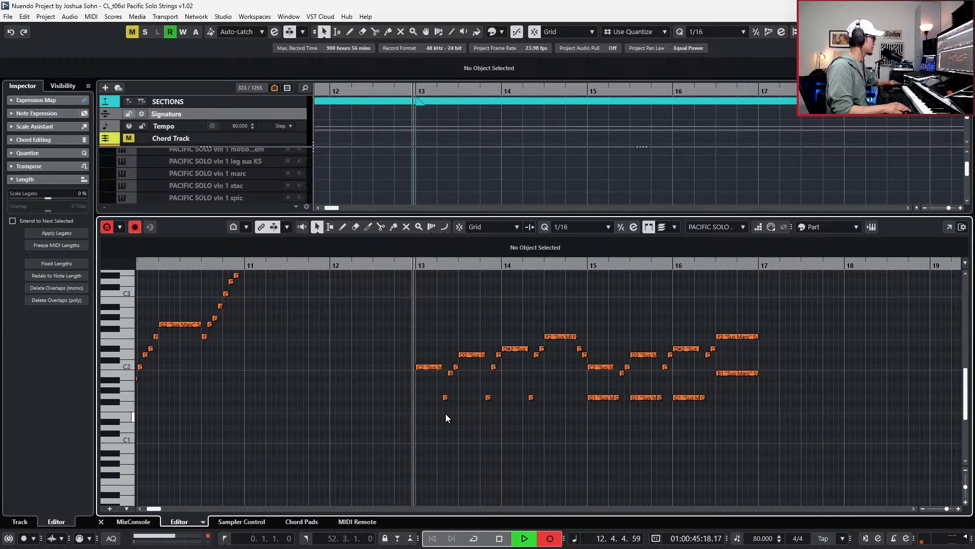
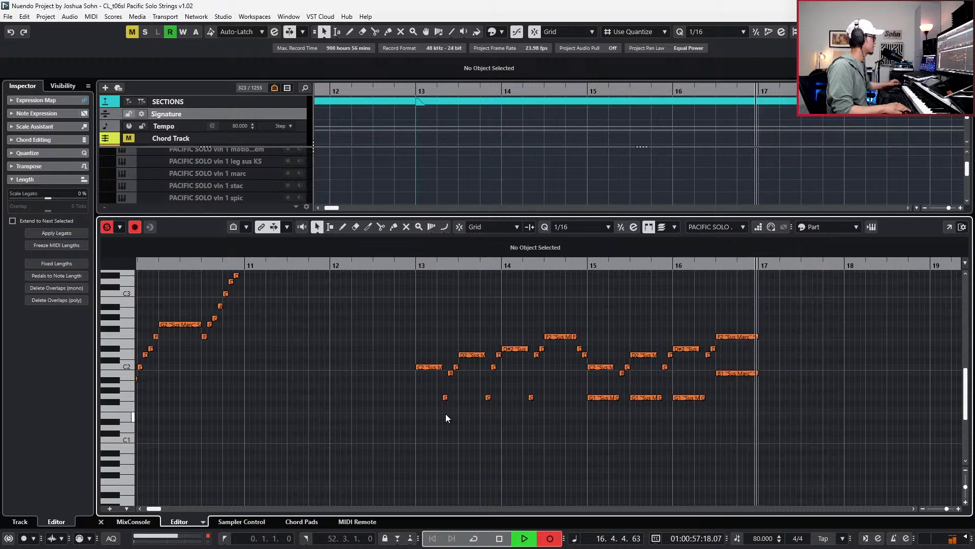
pyautogui.press('space')
# Show the cello's controller lanes, add a Main Volume point late in bar 12, and reactivate the tempo track.
pyautogui.hotkey('alt', 'l')
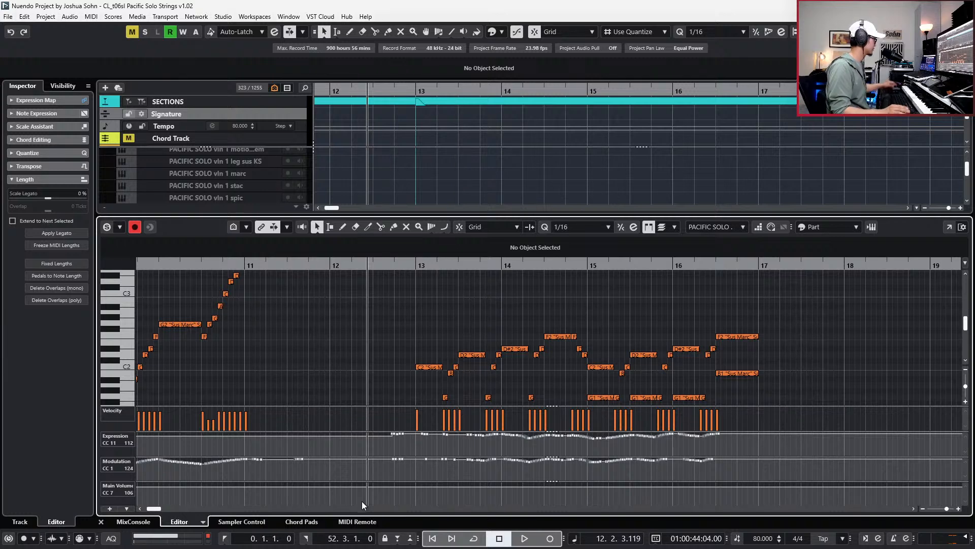
pyautogui.click(400, 486)
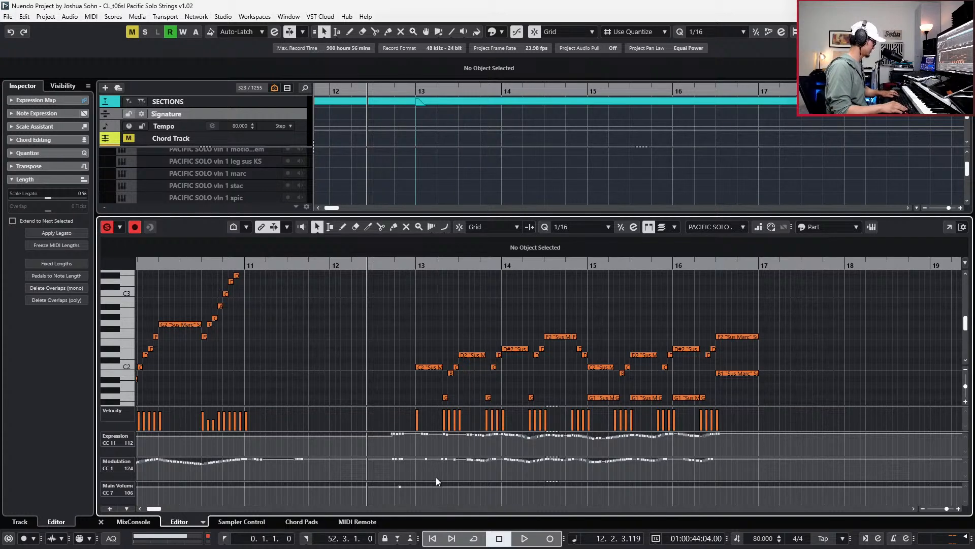
pyautogui.hotkey('ctrl', 't')
pyautogui.hotkey('ctrl', 'e')
# Play back the solo violin and cello together through bar 16 in the arrangement.
pyautogui.press('space')
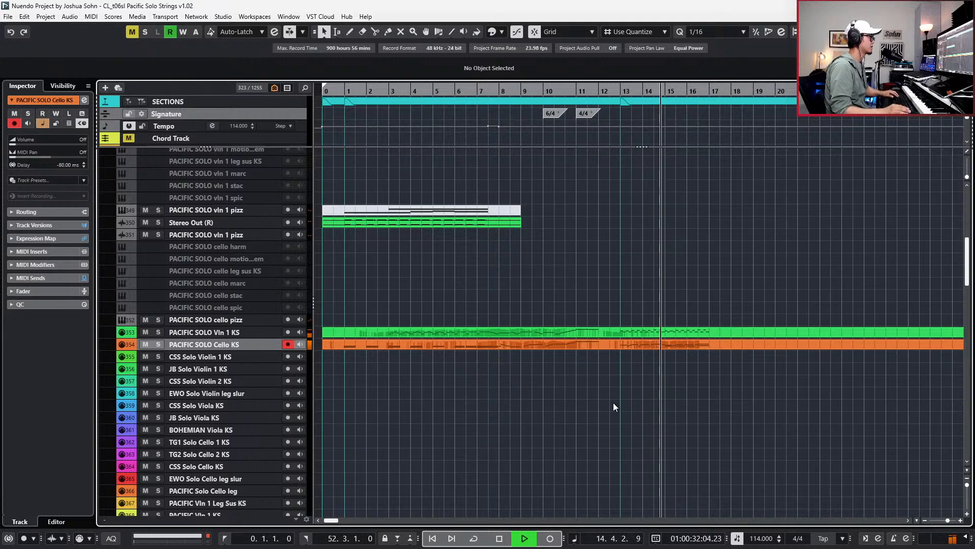
pyautogui.press('f')
pyautogui.press('g')
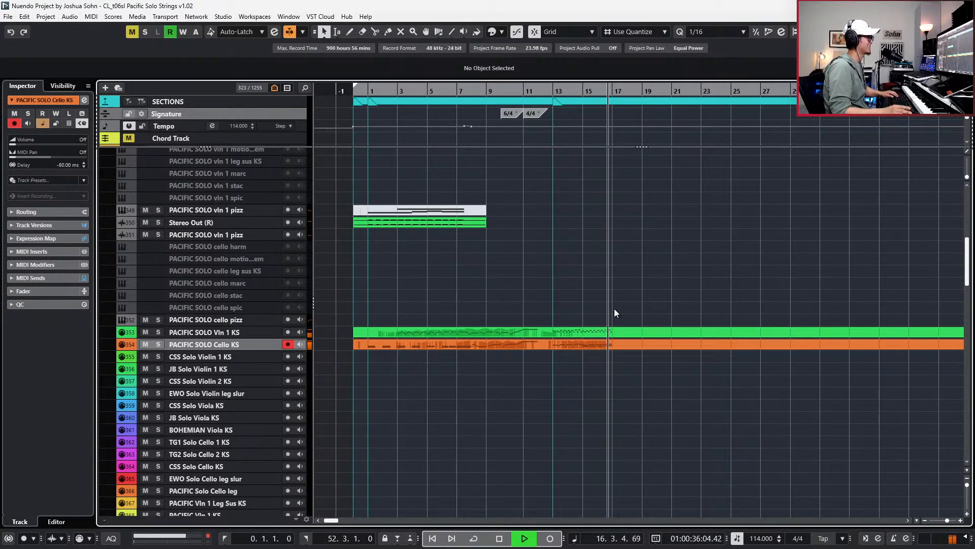
pyautogui.press('space')
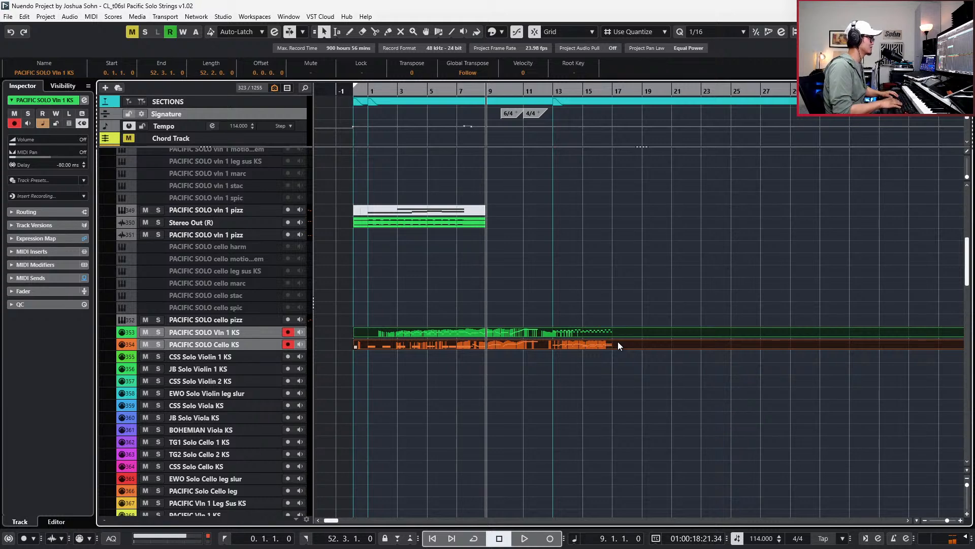
pyautogui.doubleClick(619, 346)
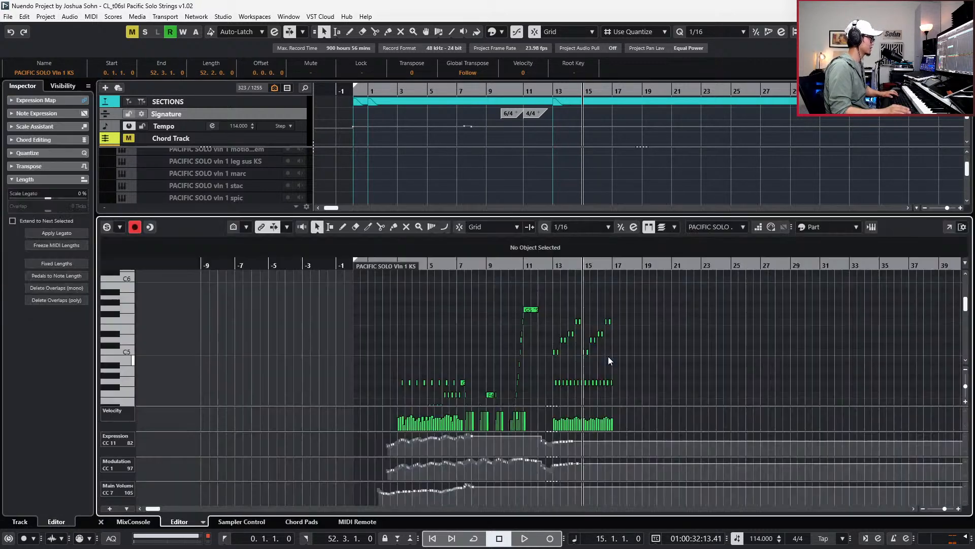
pyautogui.hotkey('ctrl', 'e')
pyautogui.click(608, 356)
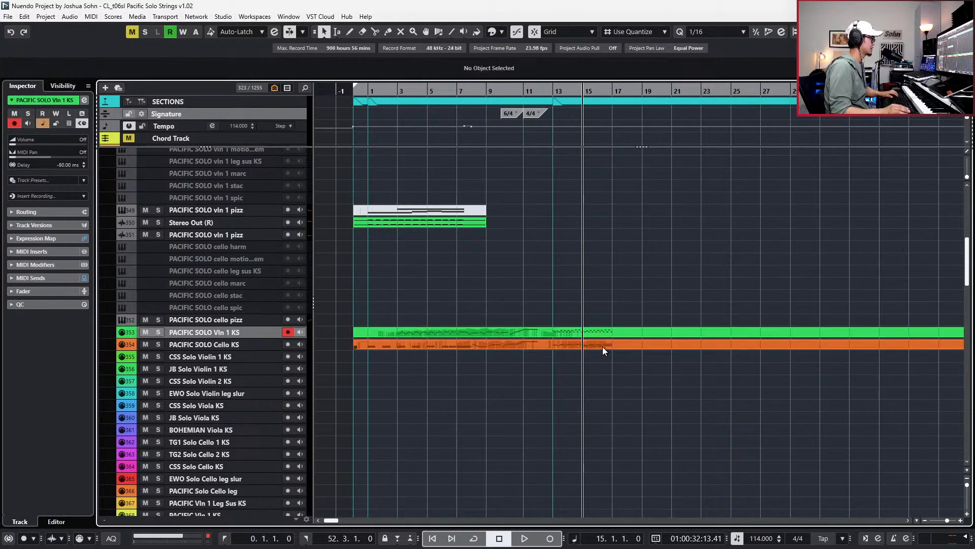
# Open the cello part and add a Main Volume point of 108 just before bar 15.
pyautogui.doubleClick(602, 346)
pyautogui.scroll(2, 599, 386)
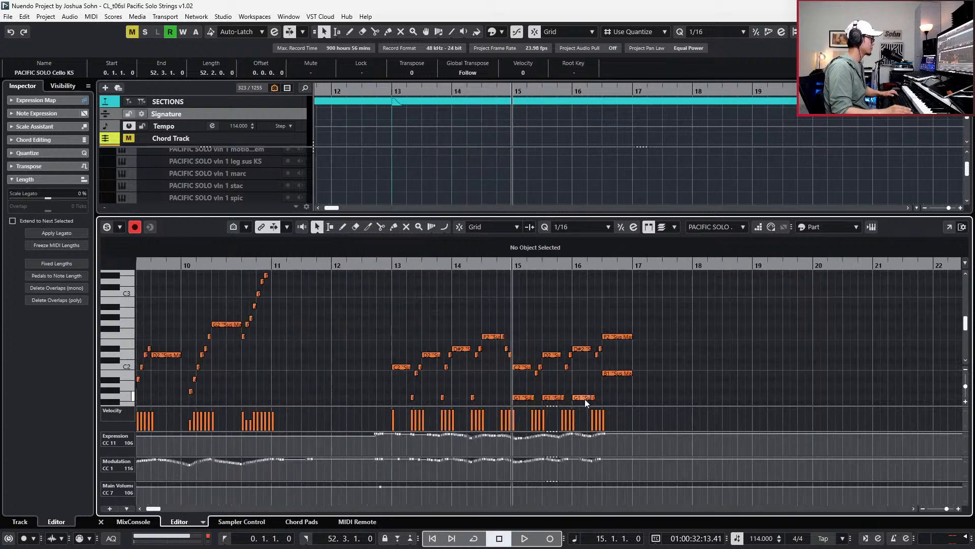
pyautogui.scroll(-2, 564, 394)
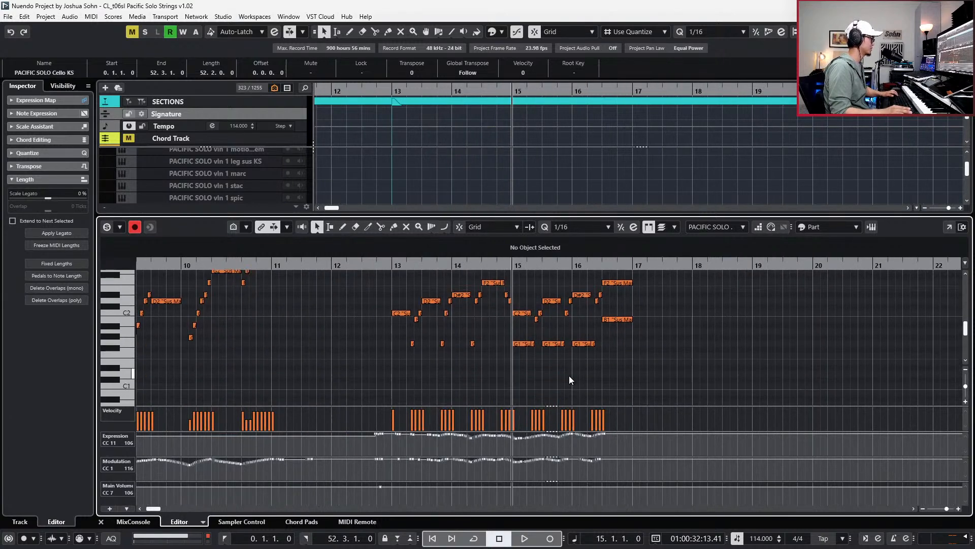
pyautogui.click(514, 486)
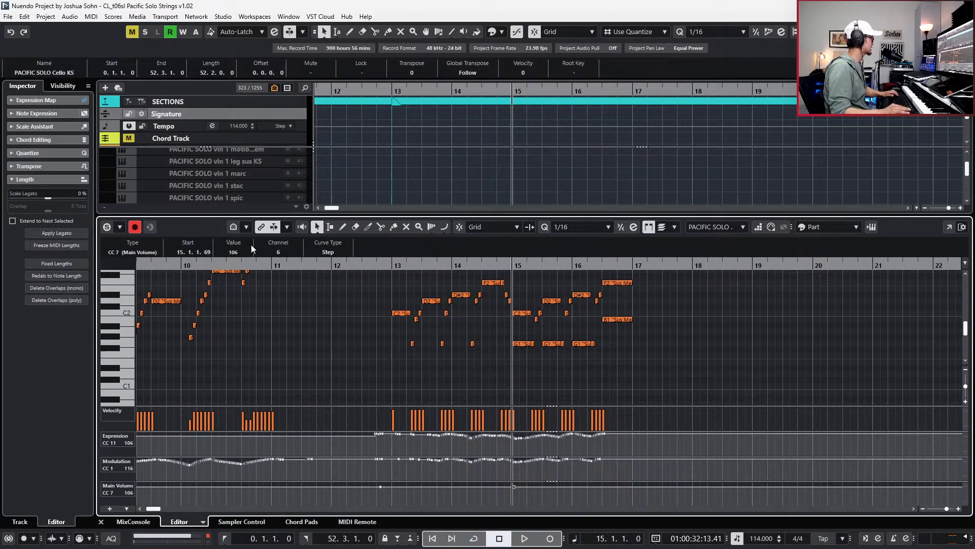
pyautogui.hotkey('ctrl', 'Left')
pyautogui.scroll(1, 243, 251)
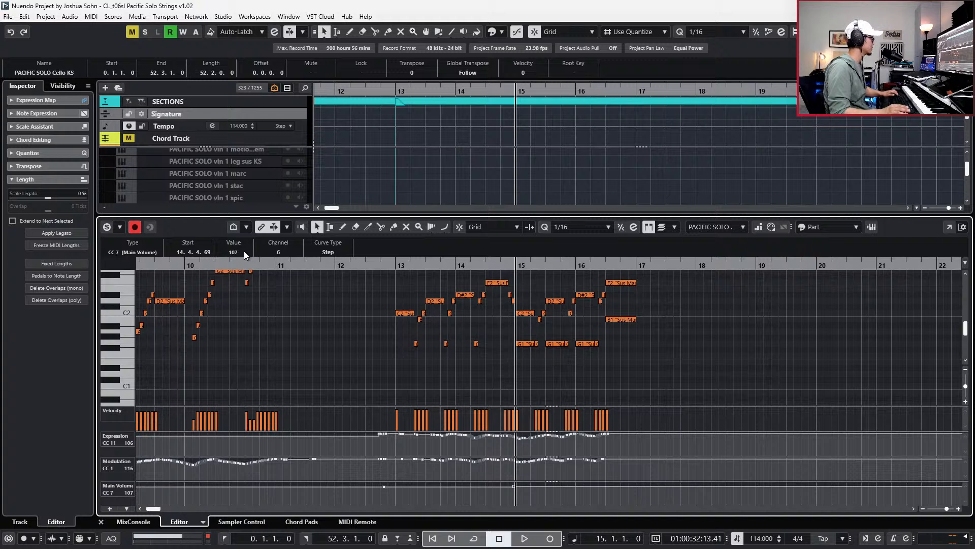
pyautogui.scroll(1, 239, 253)
# Record a Main Volume swell on the cello through bar 16 and return to the arrangement.
pyautogui.press('space')
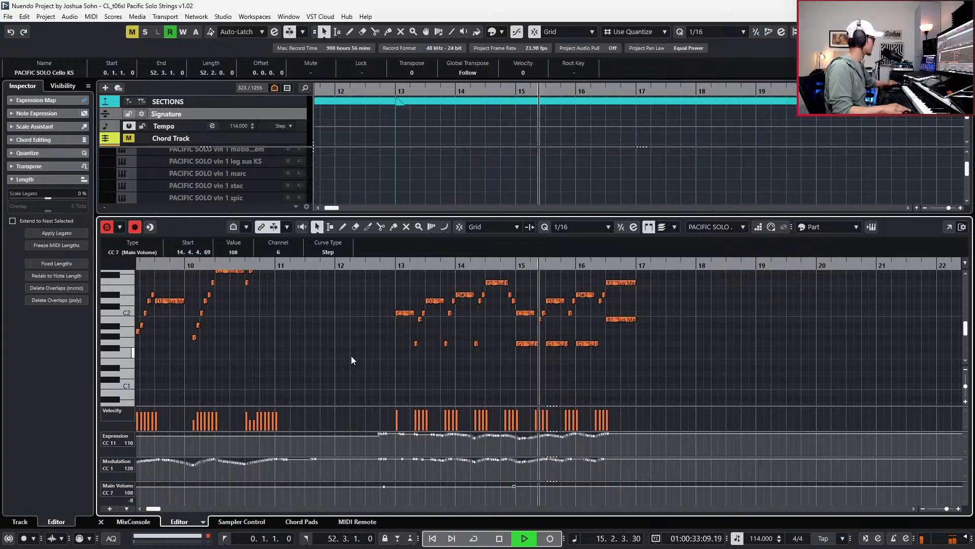
pyautogui.press('KP_Multiply')
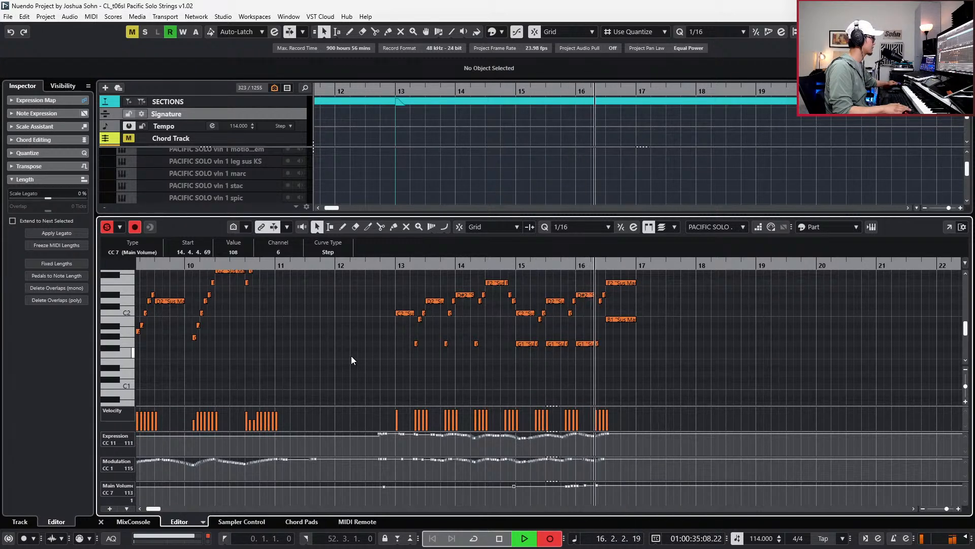
pyautogui.press('space')
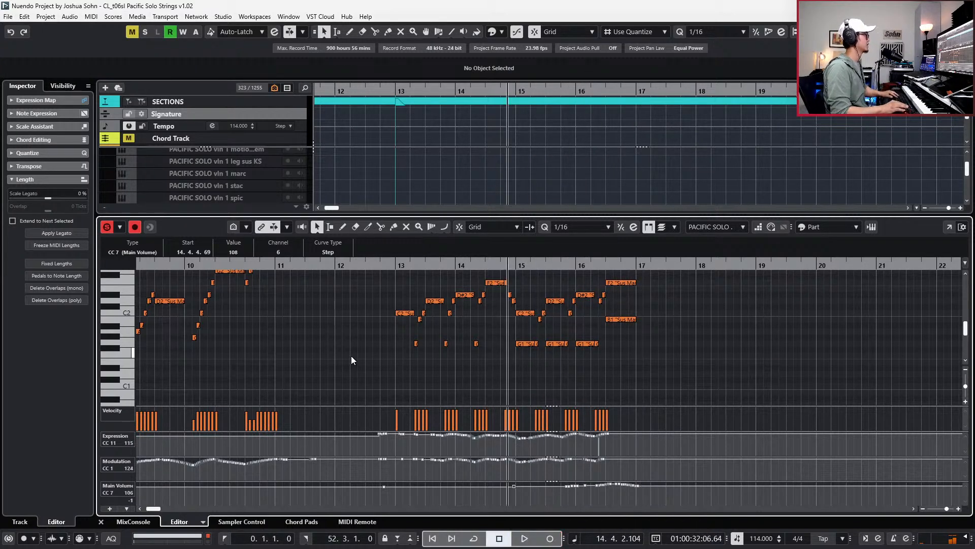
pyautogui.press('Return')
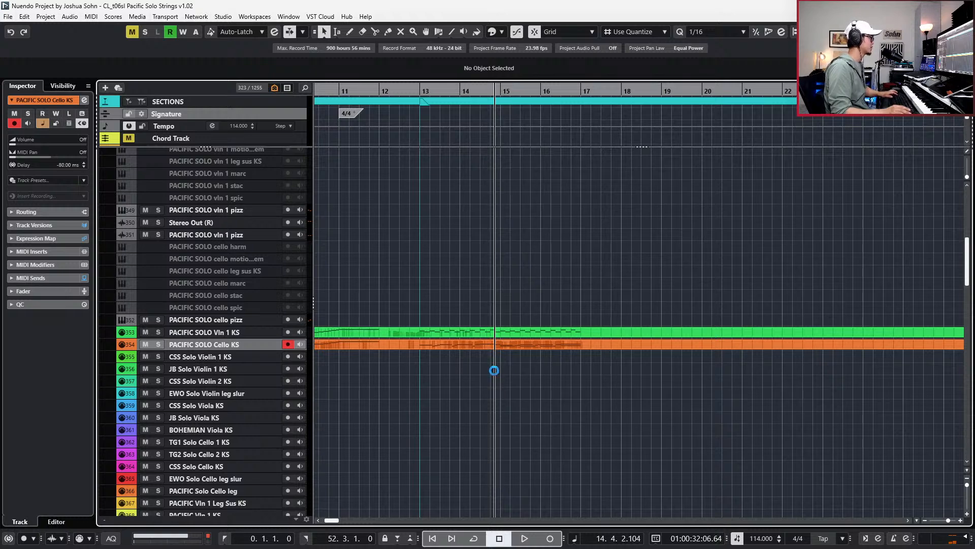
# Play back the arrangement from bar 15 through bar 16 to check the cello's volume ride.
pyautogui.press('KP_Add')
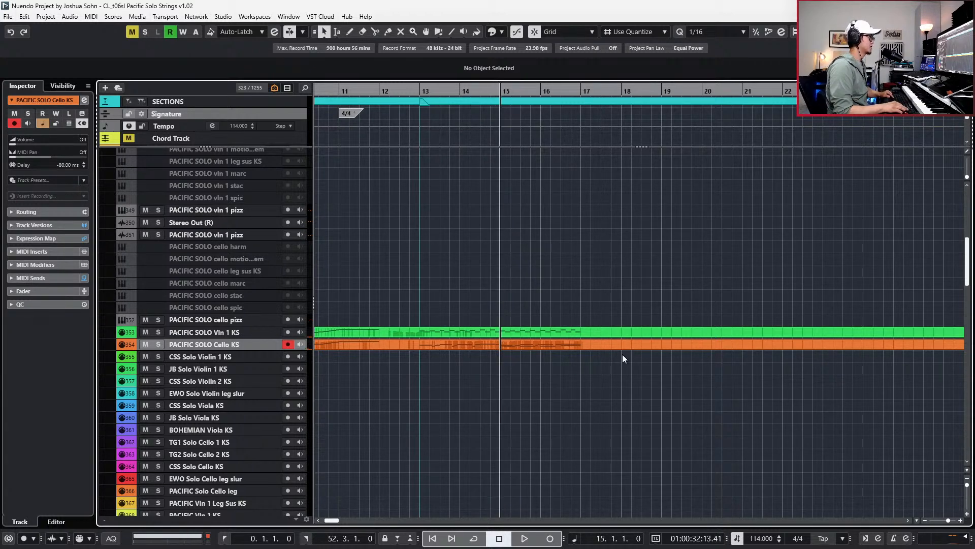
pyautogui.press('g')
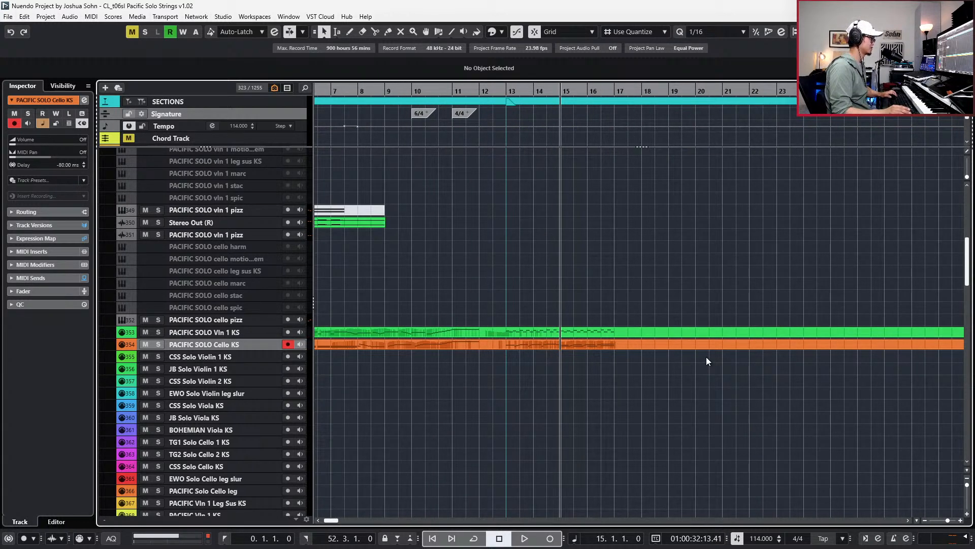
pyautogui.press('g')
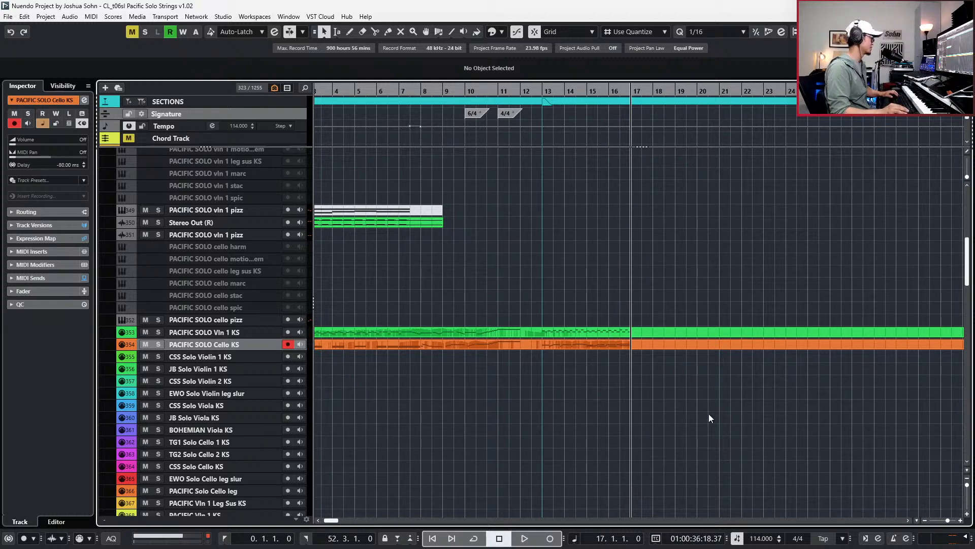
pyautogui.scroll(-2, 710, 421)
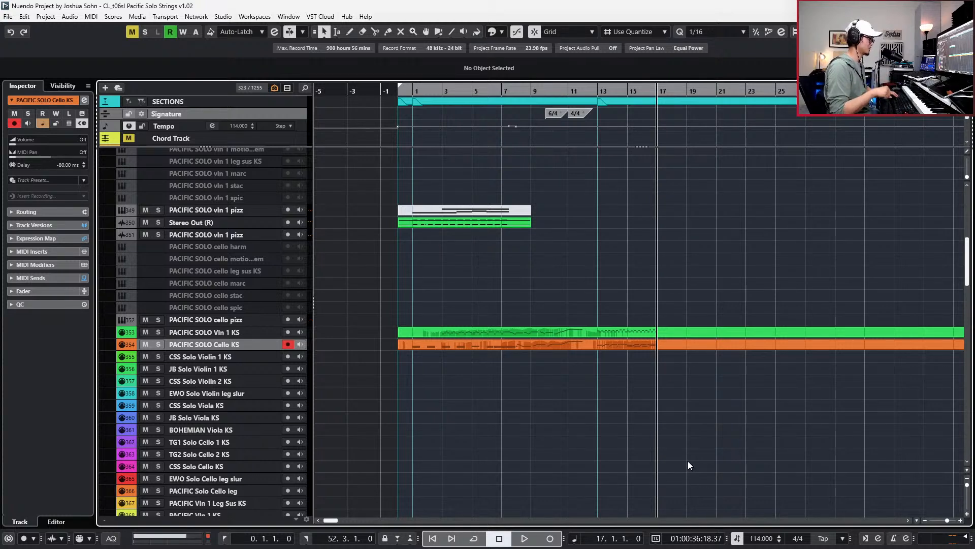
pyautogui.hotkey('ctrl', 'Left')
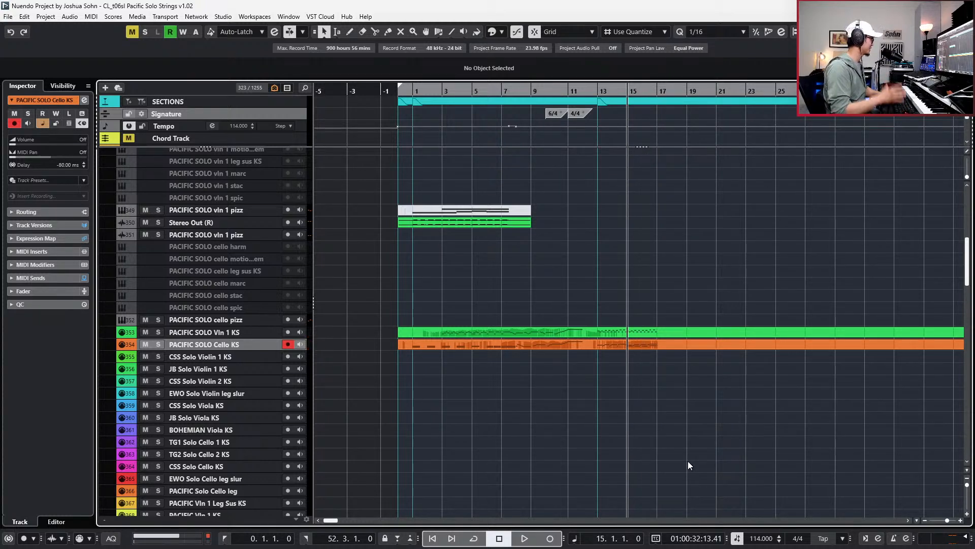
pyautogui.press('space')
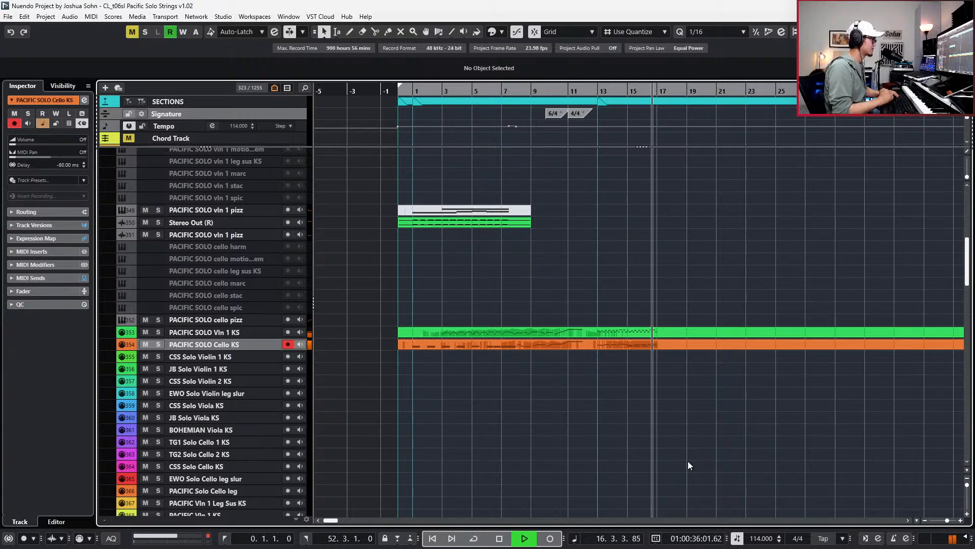
pyautogui.press('space')
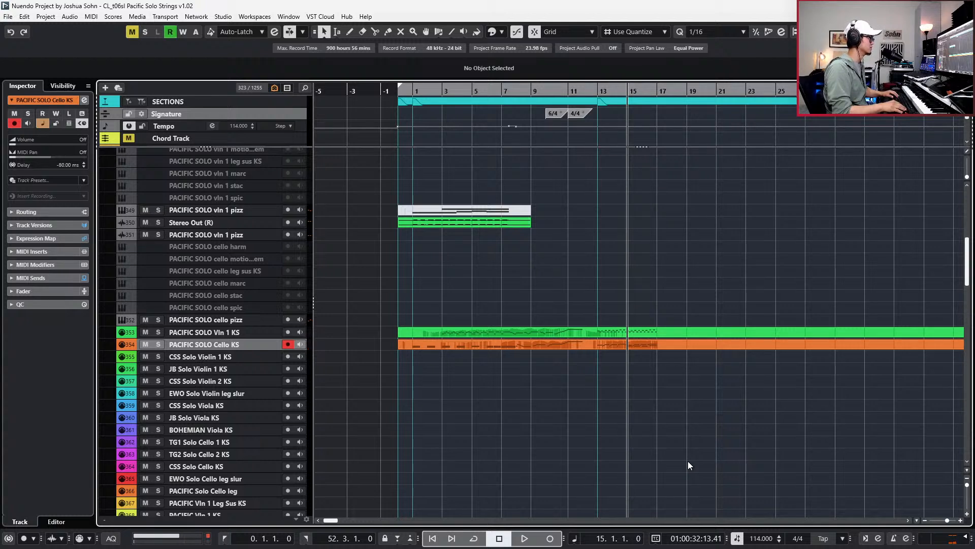
# Select the solo violin and cello parts together and play them from bar 16 into bar 17.
pyautogui.moveTo(722, 309); pyautogui.dragTo(720, 357)
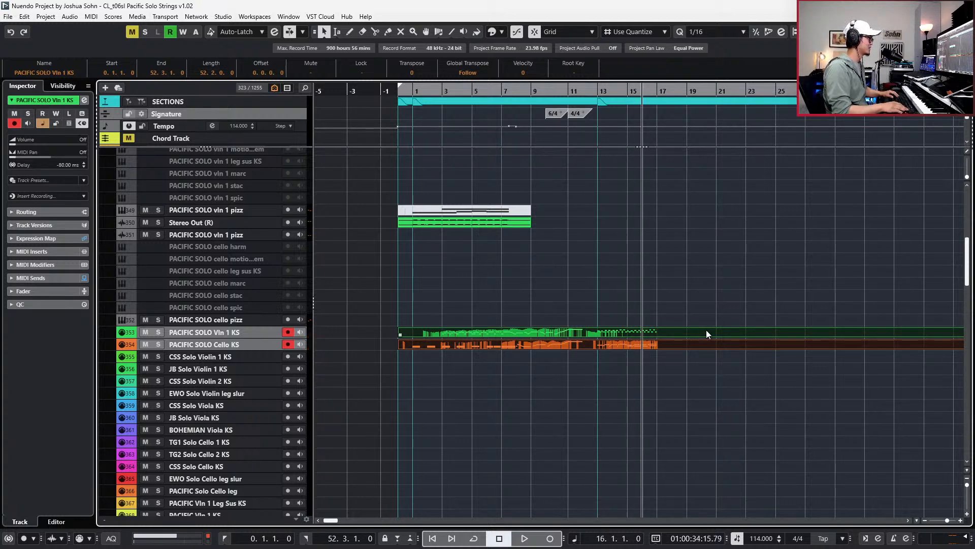
pyautogui.scroll(3, 697, 330)
pyautogui.press('space')
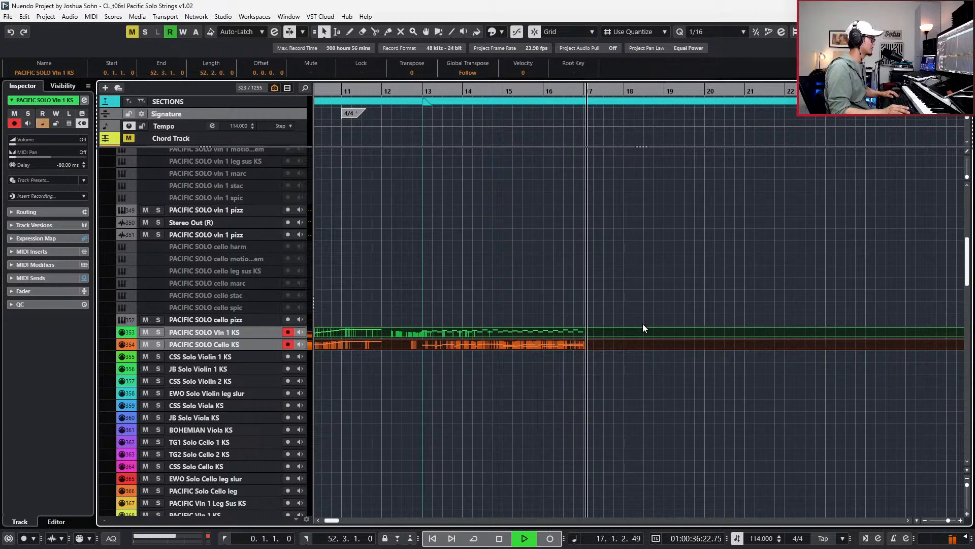
pyautogui.press('space')
# Open the solo violin part in the editor and play it from bar 16.
pyautogui.doubleClick(592, 330)
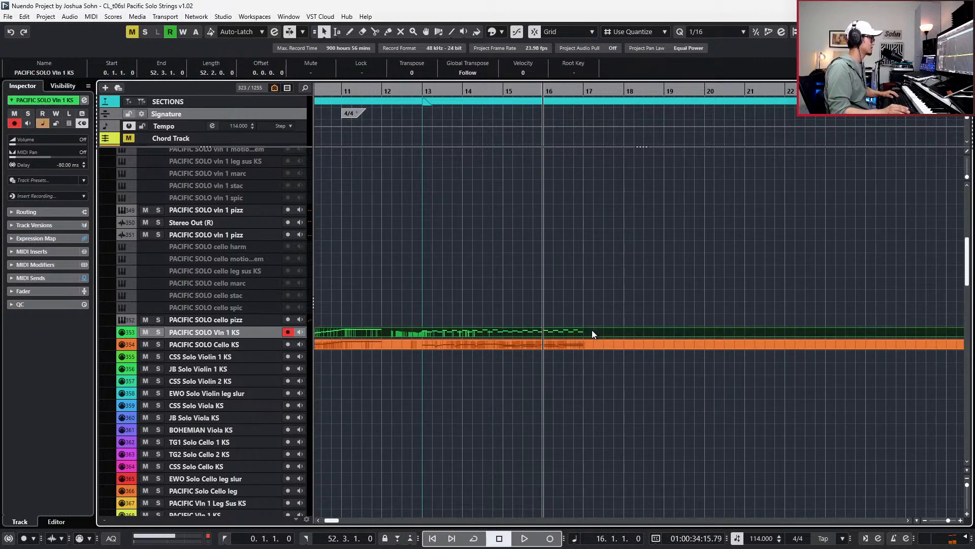
pyautogui.scroll(3, 592, 330)
pyautogui.press('space')
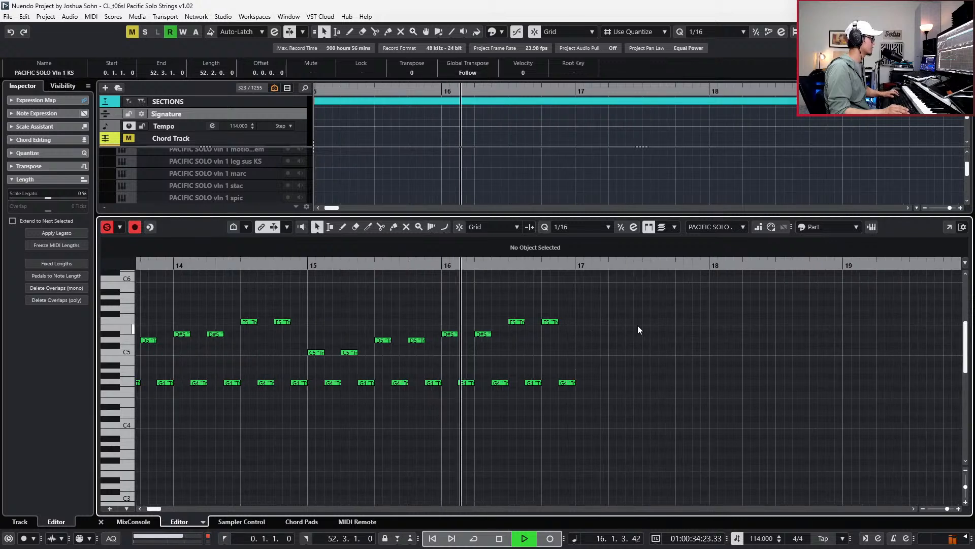
pyautogui.press('space')
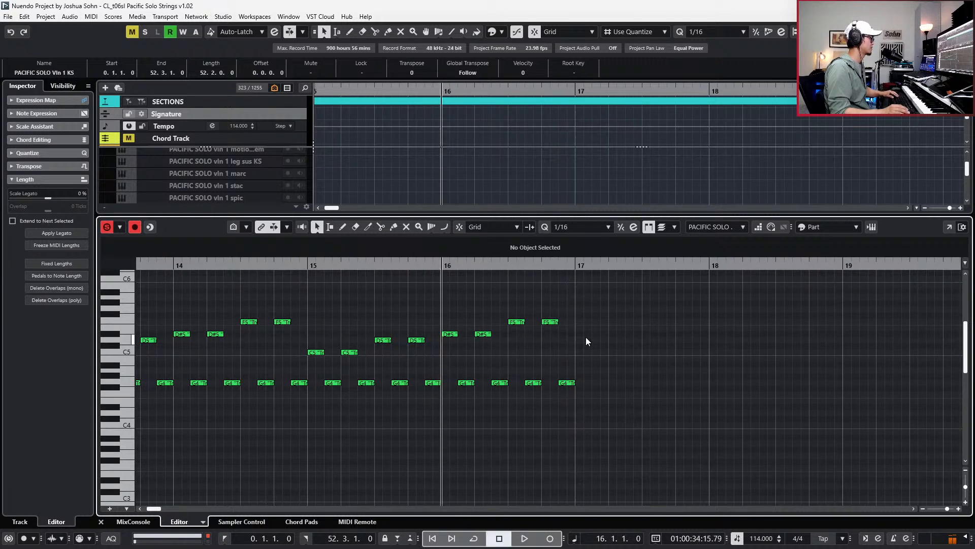
# Try moving the last G4 of bar 16 to beat 4 and raising it to B4 beneath the F5 note.
pyautogui.click(550, 322)
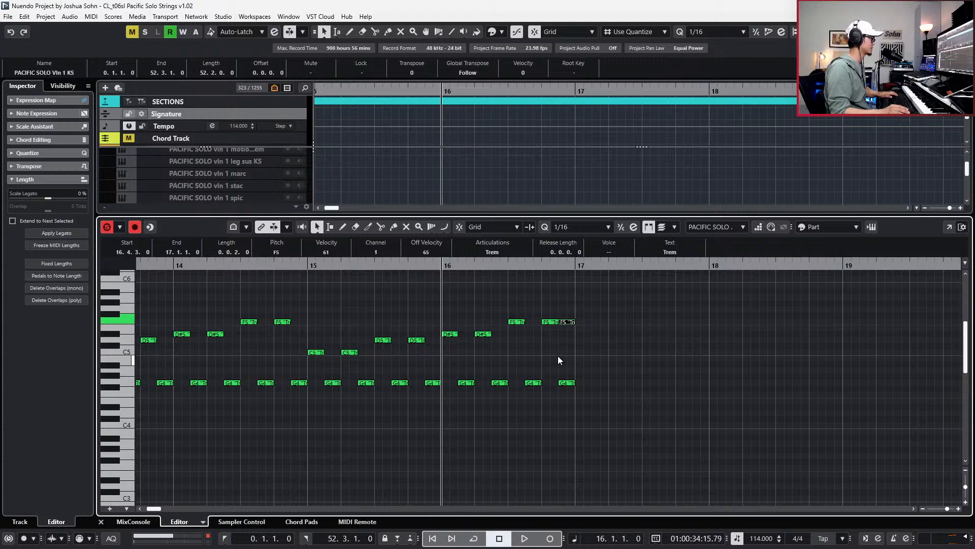
pyautogui.press('Delete')
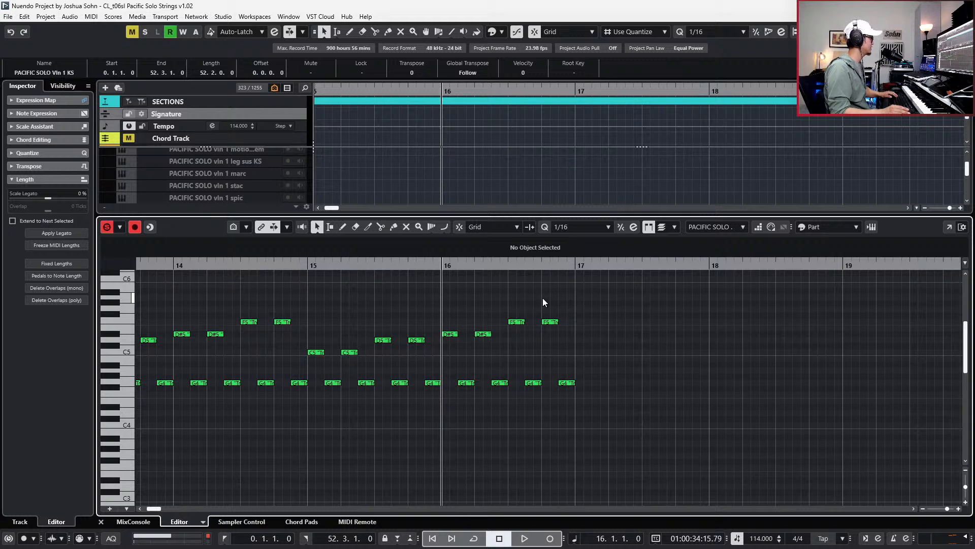
pyautogui.moveTo(563, 408); pyautogui.dragTo(569, 382)
pyautogui.hotkey('ctrl', 'Left')
pyautogui.hotkey('ctrl', 'Left')
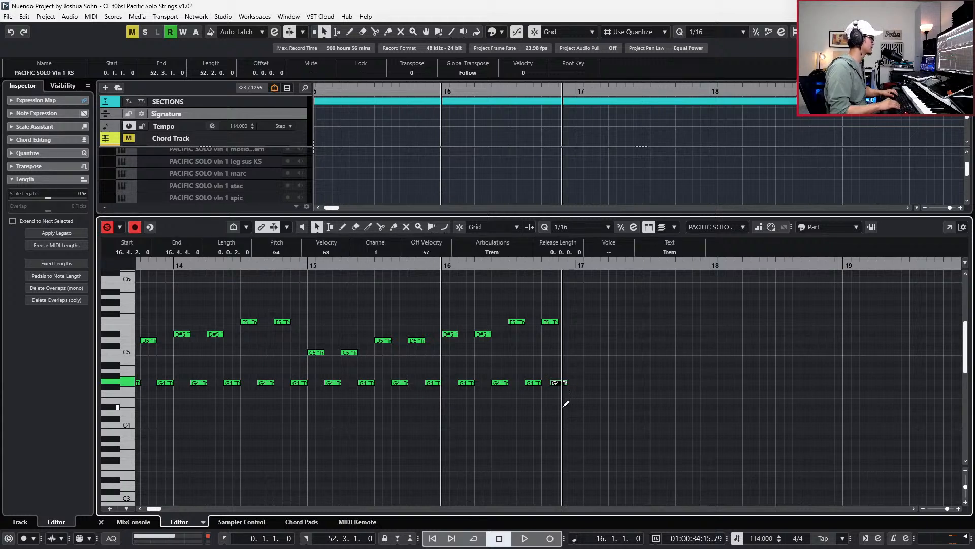
pyautogui.press('Up')
pyautogui.press('Up')
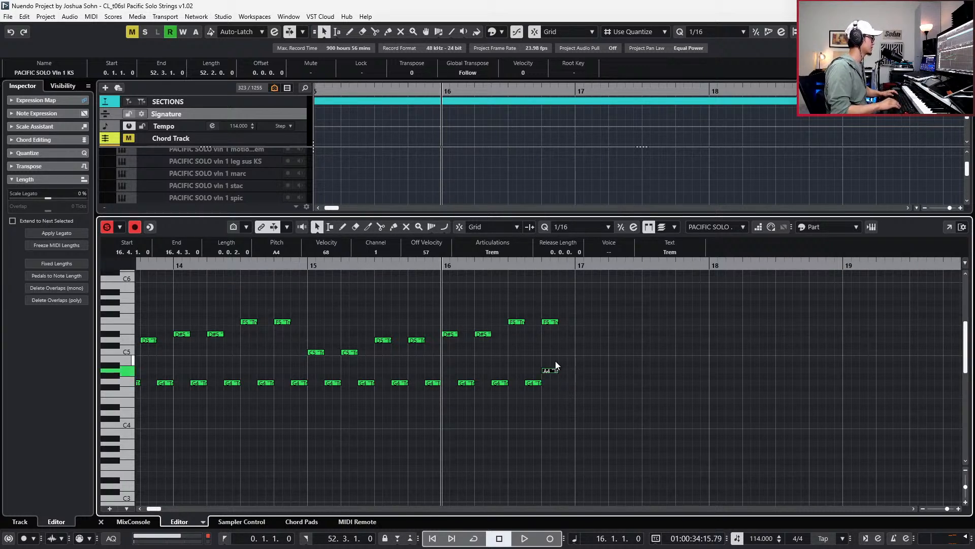
pyautogui.moveTo(562, 367); pyautogui.dragTo(542, 282)
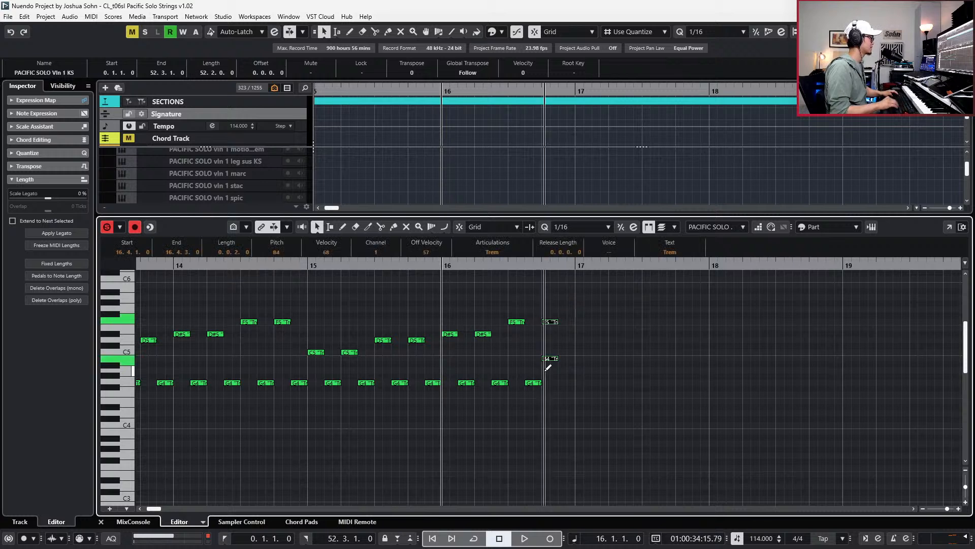
# Try lengthening the F5 and B4 pair to one beat and play it back from bar 16.
pyautogui.press('space')
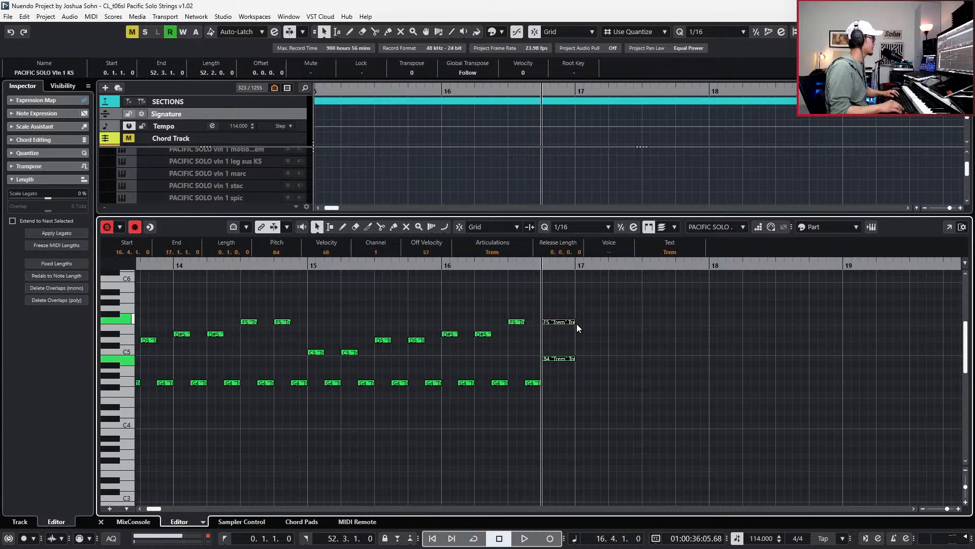
pyautogui.press('space')
pyautogui.press('space')
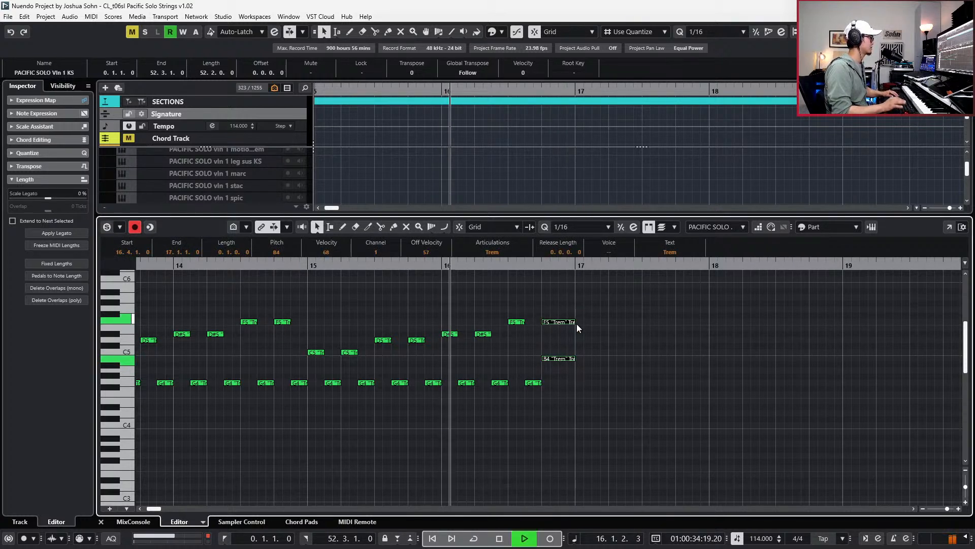
pyautogui.press('space')
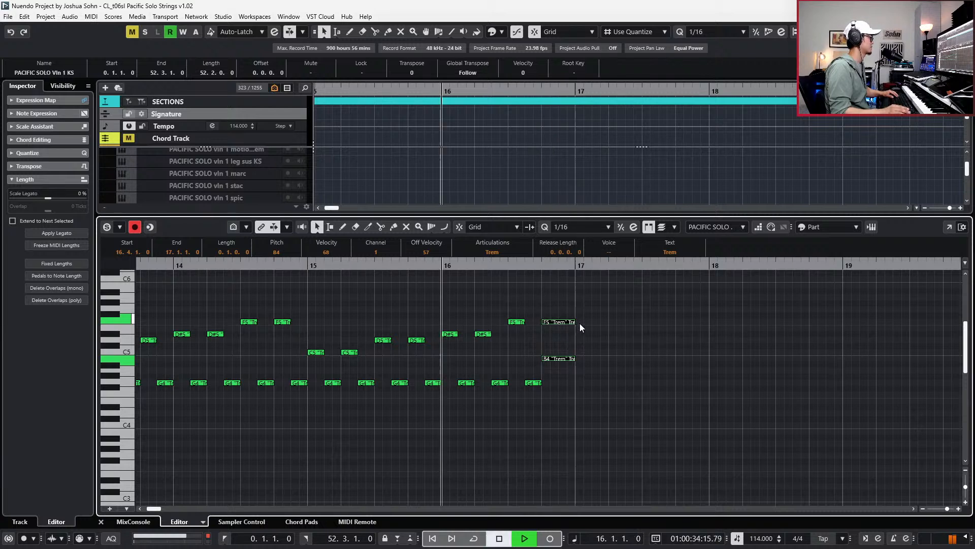
# Undo the lengthening, transposition and shift of the violin notes on beat 4 of bar 16.
pyautogui.hotkey('ctrl', 'z')
pyautogui.hotkey('ctrl', 'z')
pyautogui.hotkey('ctrl', 'z')
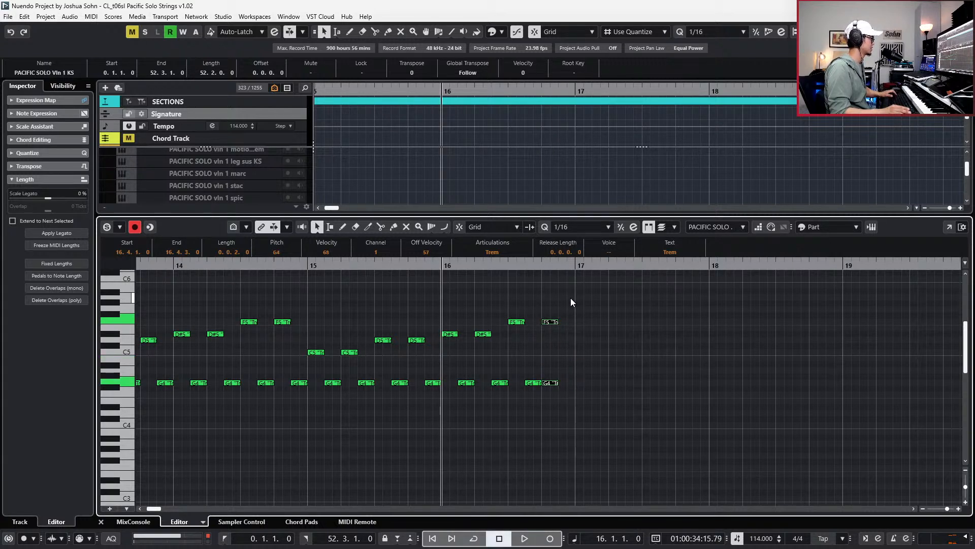
# Lower the violin's last F5 in bar 16 to D5 and play back from bar 16.
pyautogui.click(551, 322)
pyautogui.press('Down')
pyautogui.press('Down')
pyautogui.press('Down')
pyautogui.press('space')
pyautogui.press('space')
pyautogui.press('space')
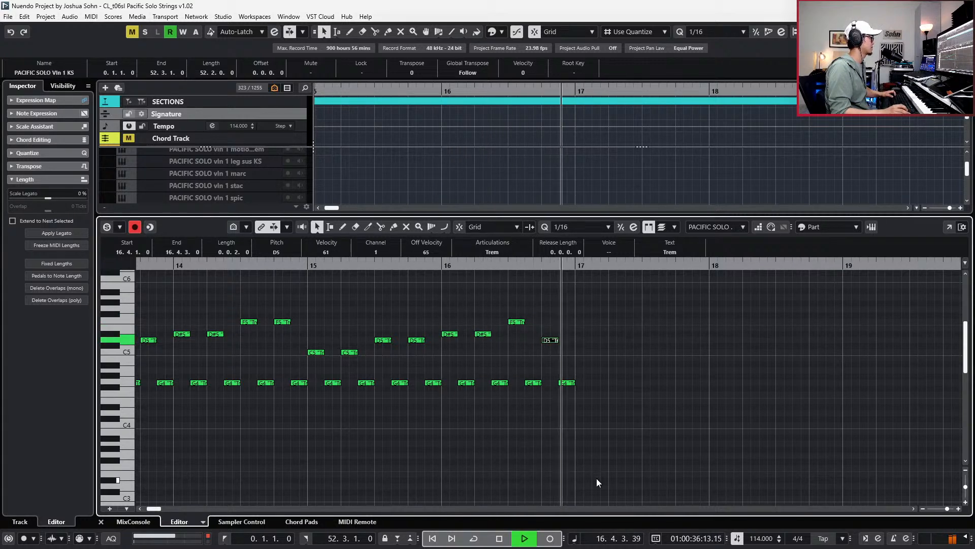
pyautogui.press('space')
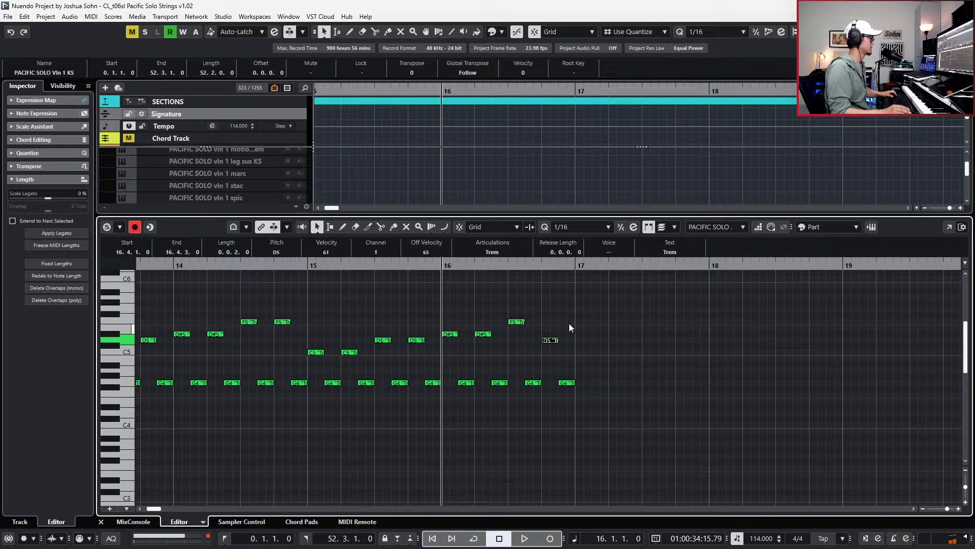
# Duplicate the violin's last D5 tremolo note to the start of bar 17 and lengthen the copy to one beat.
pyautogui.moveTo(560, 340); pyautogui.dragTo(562, 358)
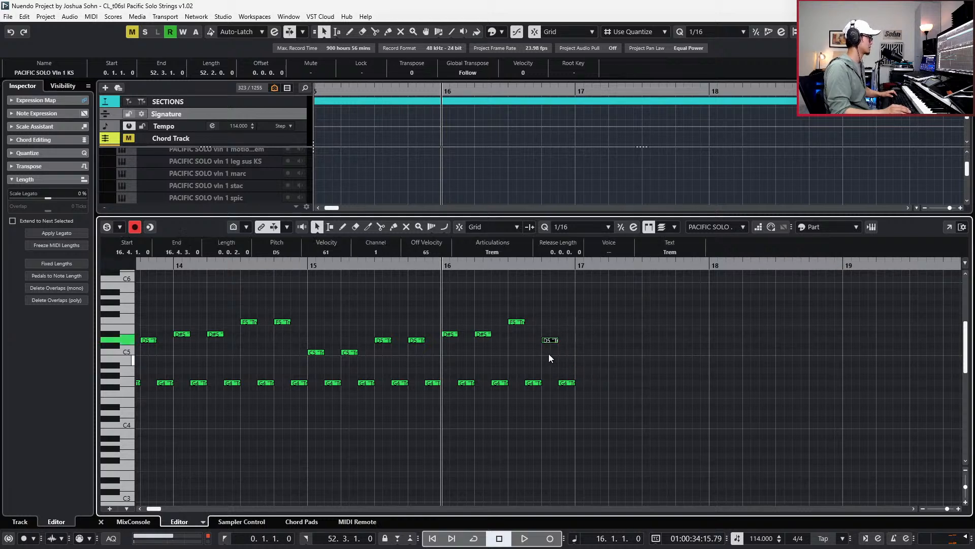
pyautogui.hotkey('ctrl', 'd')
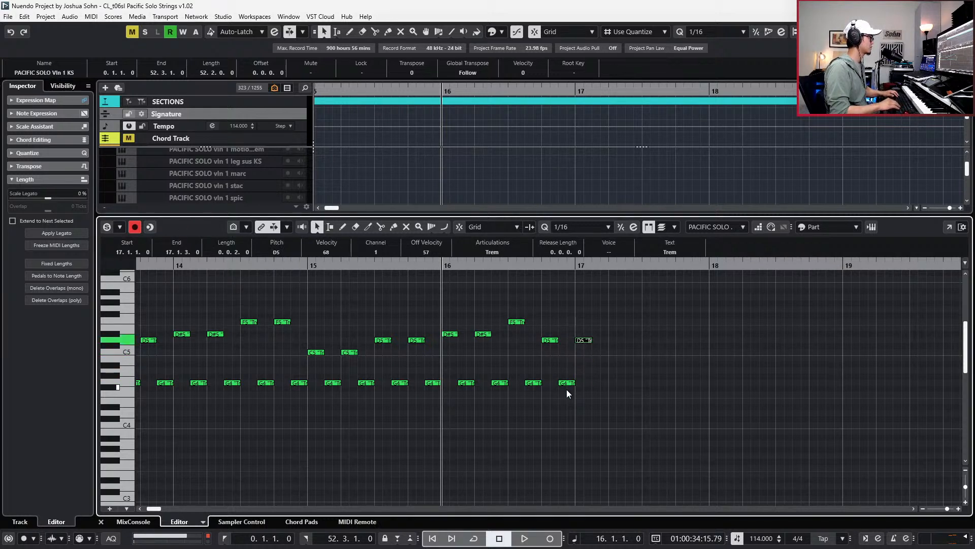
pyautogui.hotkey('alt', 'shift', 'Right')
pyautogui.hotkey('alt', 'shift', 'Right')
pyautogui.press('l')
# Copy the violin's bar 17 D5 note down to G4 to form a double stop and play it back.
pyautogui.hotkey('ctrl', 'c')
pyautogui.hotkey('ctrl', 'v')
pyautogui.press('Down')
pyautogui.press('Down')
pyautogui.press('Down')
pyautogui.press('Down')
pyautogui.press('Down')
pyautogui.press('Down')
pyautogui.press('Down')
pyautogui.press('space')
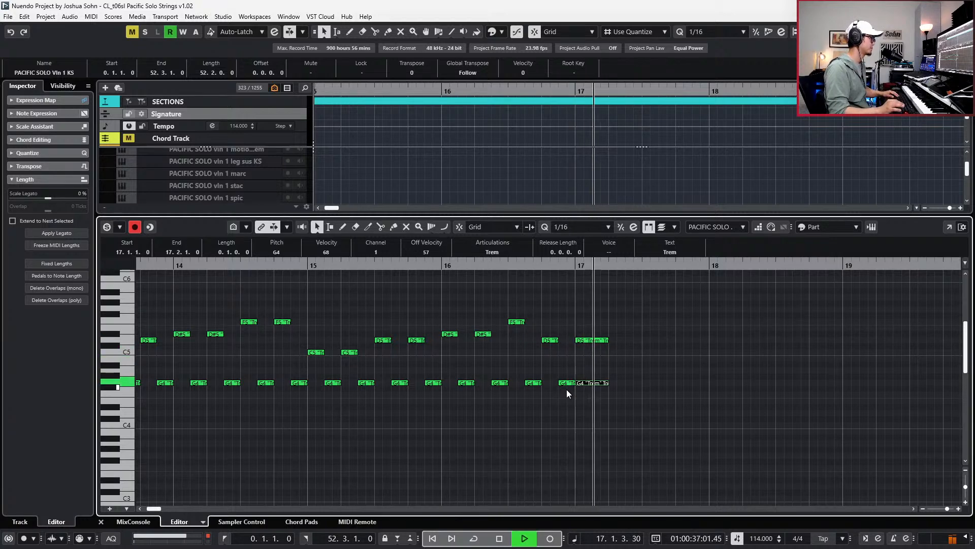
pyautogui.press('space')
# Lengthen the violin's D5 and G4 notes in bar 17 to two beats and return to the arrangement.
pyautogui.keyDown('shift'); pyautogui.click(597, 340); pyautogui.keyUp('shift')
pyautogui.hotkey('alt', 'shift', 'Right')
pyautogui.hotkey('alt', 'shift', 'Right')
pyautogui.hotkey('alt', 'shift', 'Right')
pyautogui.hotkey('alt', 'shift', 'Right')
pyautogui.hotkey('ctrl', 'e')
# Open the violin and cello parts together and extend the cello's final F2 and B1 notes to 17.3.1.0.
pyautogui.keyDown('shift'); pyautogui.click(604, 345); pyautogui.keyUp('shift')
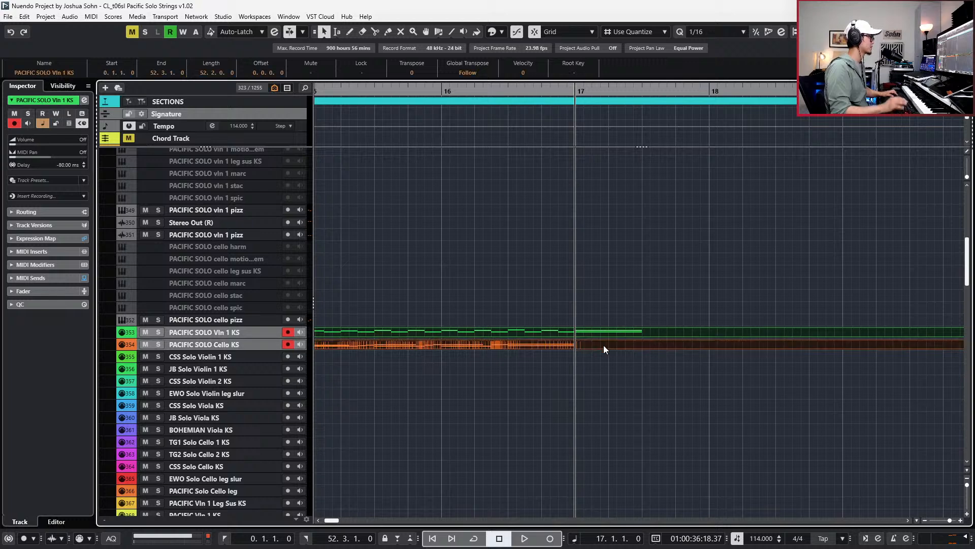
pyautogui.hotkey('ctrl', 'e')
pyautogui.scroll(-6, 587, 346)
pyautogui.moveTo(584, 330); pyautogui.dragTo(562, 412)
pyautogui.hotkey('alt', 'shift', 'Right')
pyautogui.hotkey('alt', 'shift', 'Right')
pyautogui.hotkey('alt', 'shift', 'Right')
pyautogui.hotkey('alt', 'shift', 'Right')
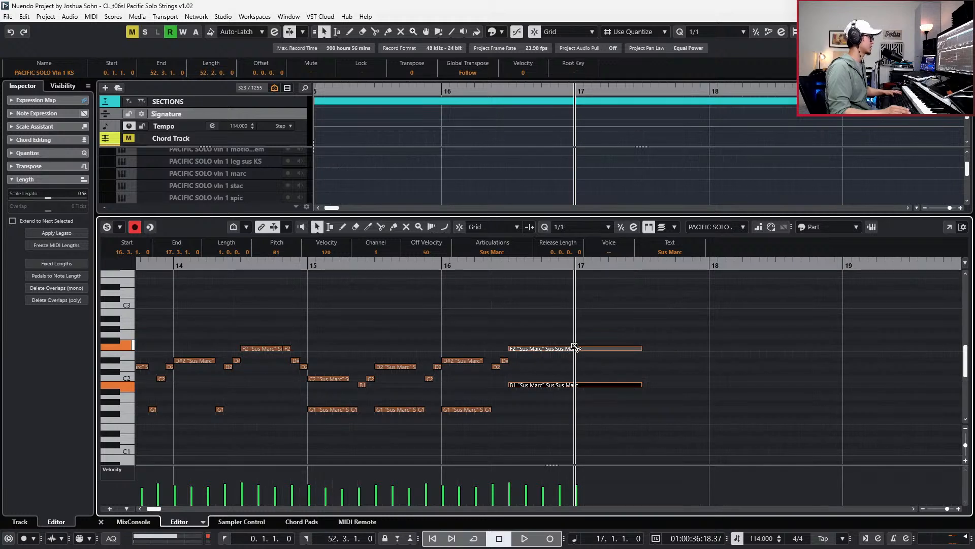
# Split the extended cello notes at bar 17 and set the bar 17 halves to the Tremolo articulation.
pyautogui.hotkey('alt', 'x')
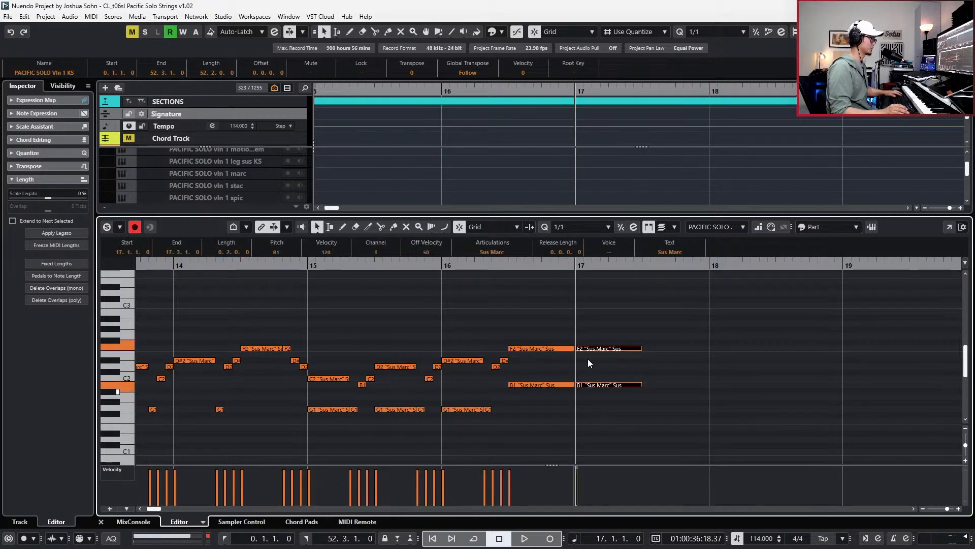
pyautogui.click(492, 252)
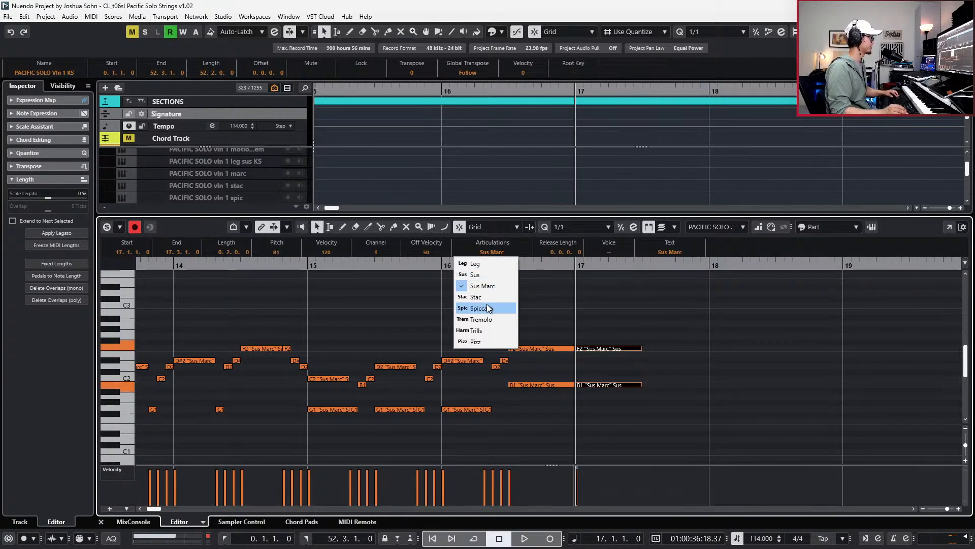
pyautogui.click(481, 319)
# Shorten the cello's Sus Marc F2 and B1 notes to a length of 0.1.3.100 and play from bar 16 into bar 17.
pyautogui.moveTo(513, 325); pyautogui.dragTo(535, 392)
pyautogui.press('Left')
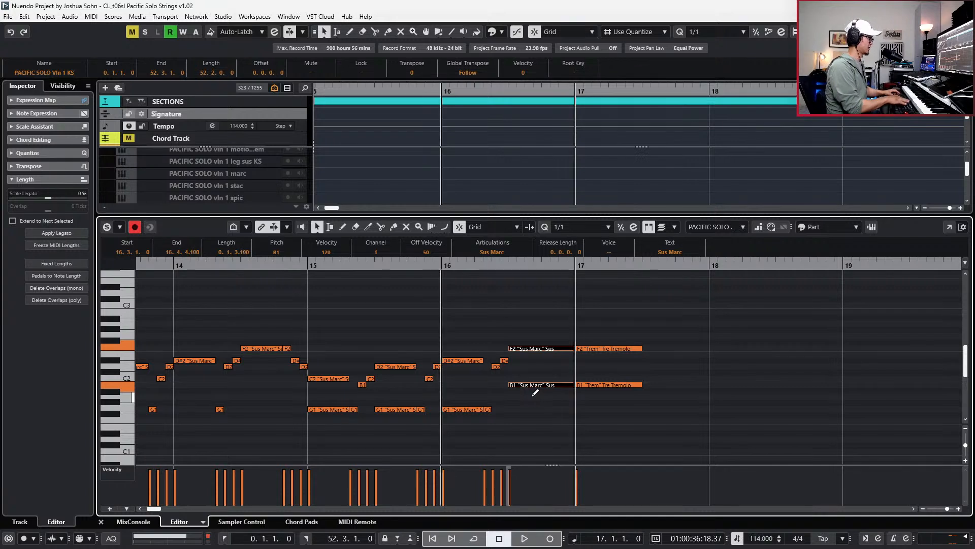
pyautogui.press('space')
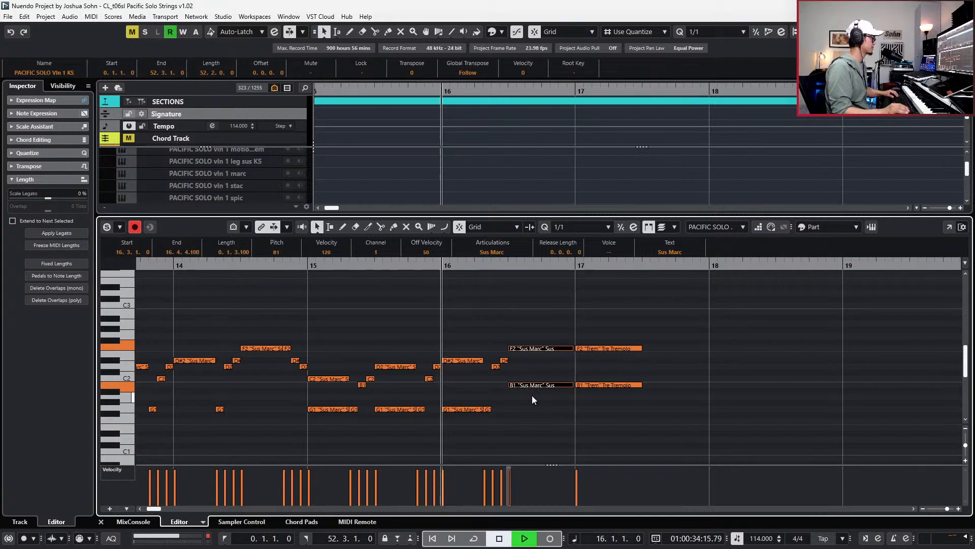
pyautogui.click(563, 391)
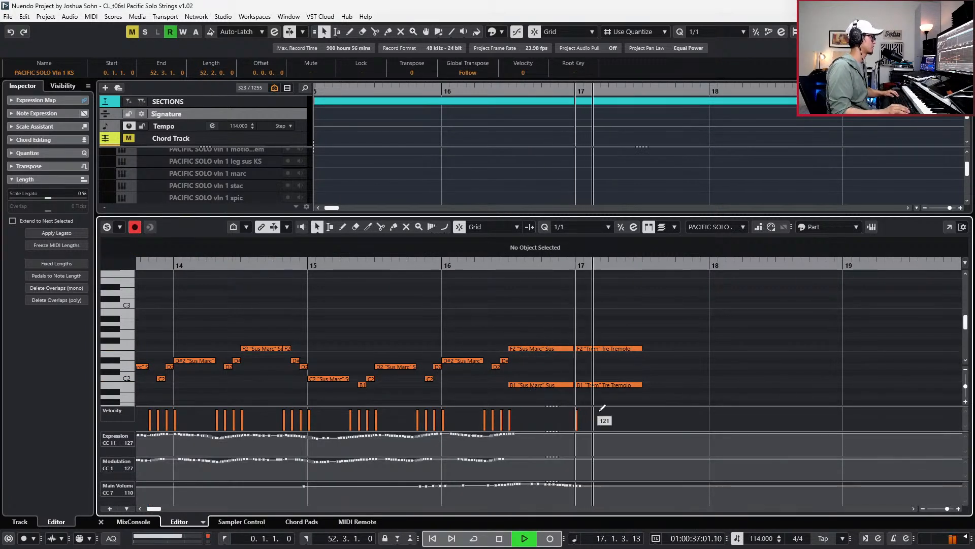
pyautogui.press('space')
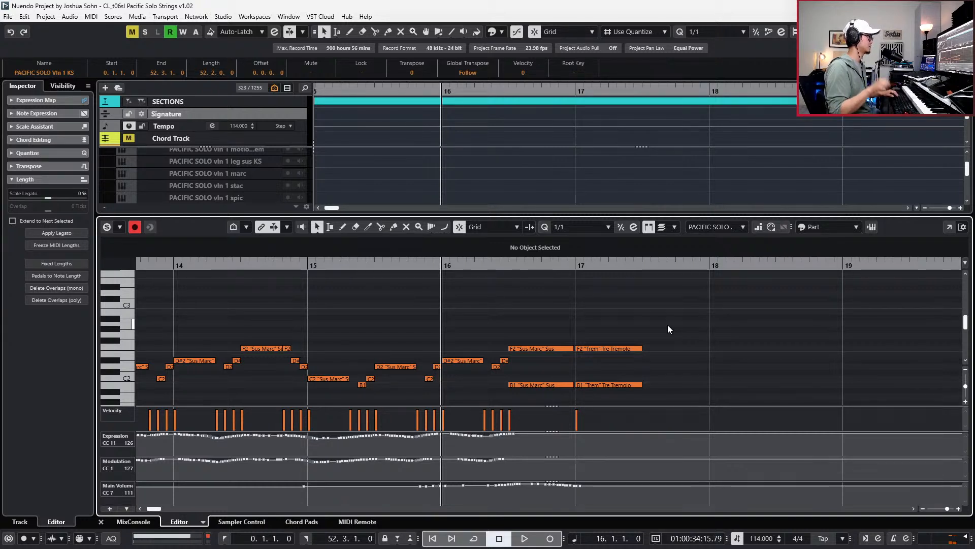
pyautogui.press('space')
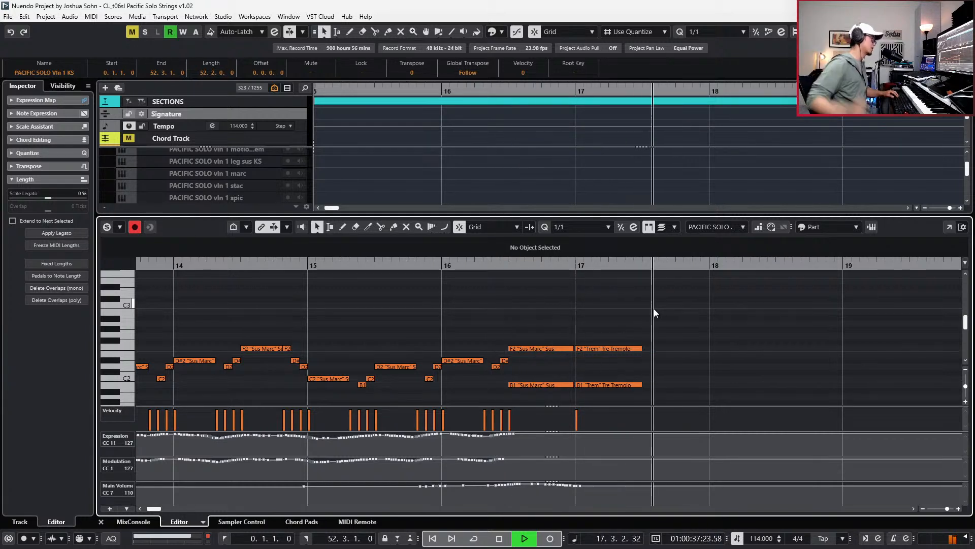
pyautogui.press('space')
# Set the quantize value to 1/8, play the violin's line from its bar 17 D5 selection, and return to the arrangement.
pyautogui.scroll(1, 654, 313)
pyautogui.press('Right')
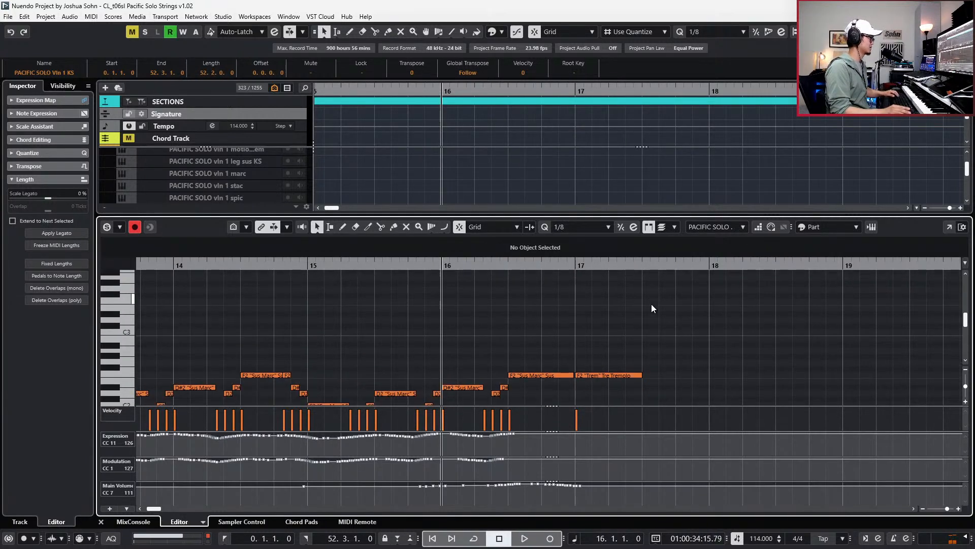
pyautogui.scroll(5, 632, 350)
pyautogui.click(621, 309)
pyautogui.click(620, 309)
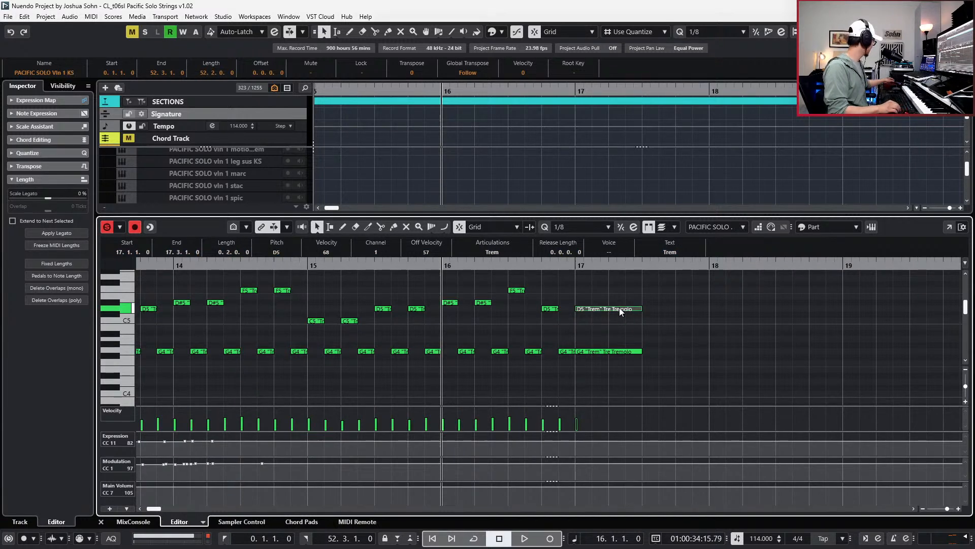
pyautogui.press('space')
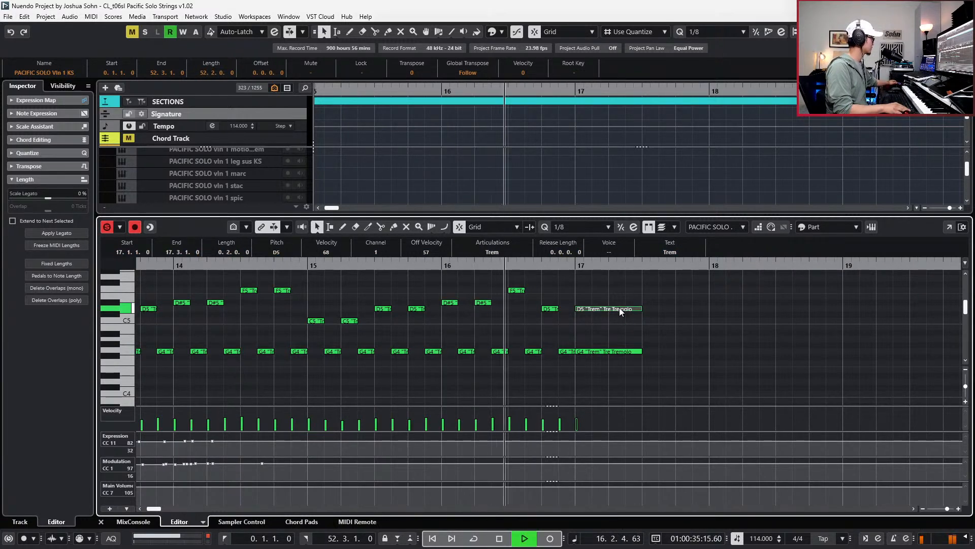
pyautogui.press('space')
pyautogui.hotkey('ctrl', 'e')
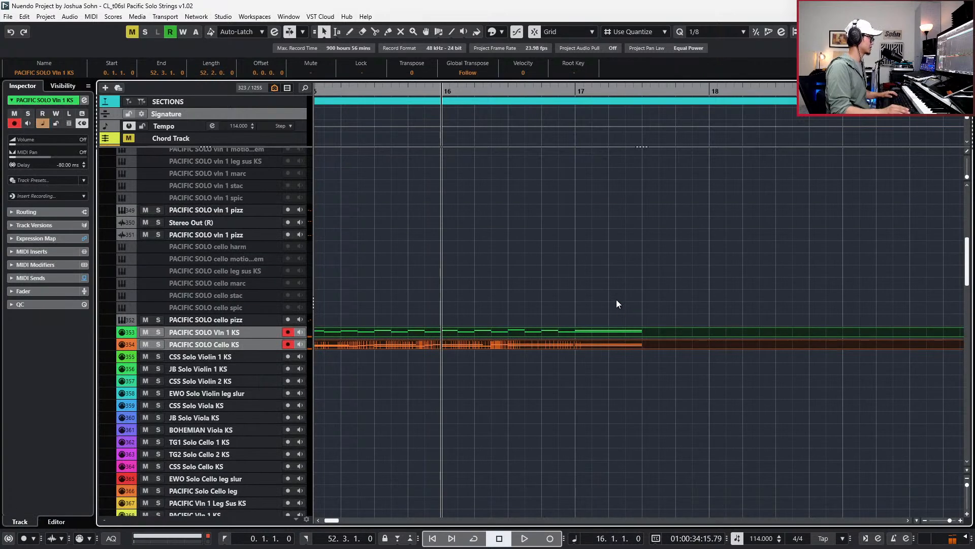
# Open the violin part and record an Expression and Modulation swell over its tremolo double stop in bar 17.
pyautogui.doubleClick(601, 334)
pyautogui.press('space')
pyautogui.press('space')
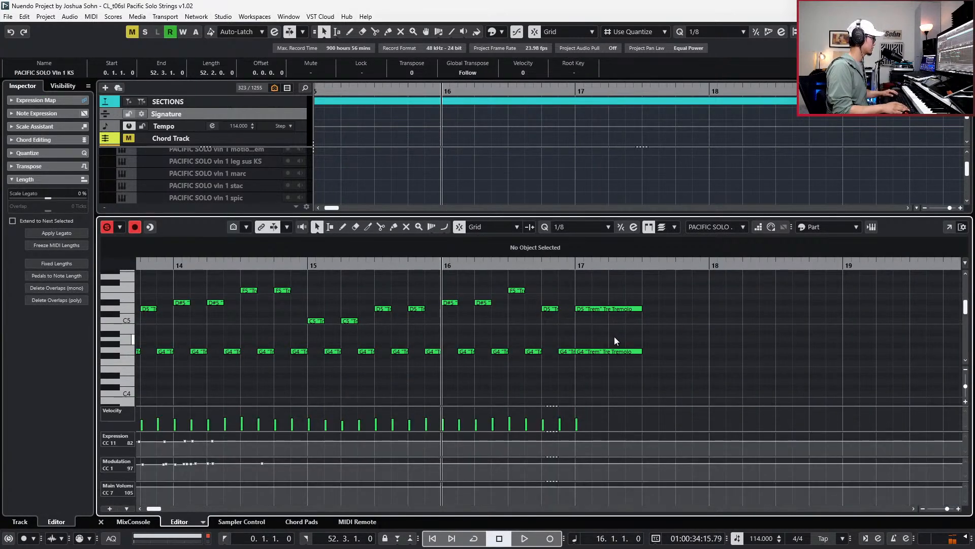
pyautogui.press('KP_Multiply')
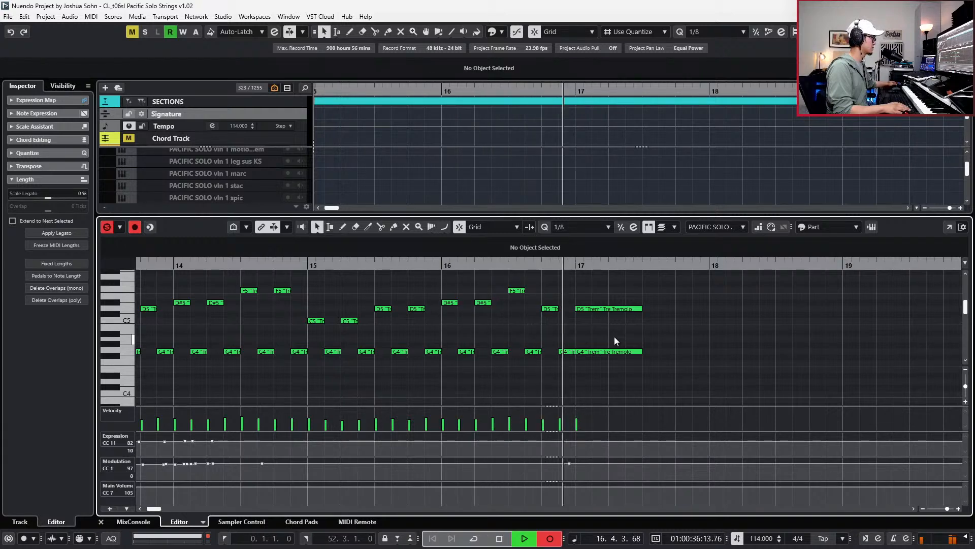
pyautogui.press('space')
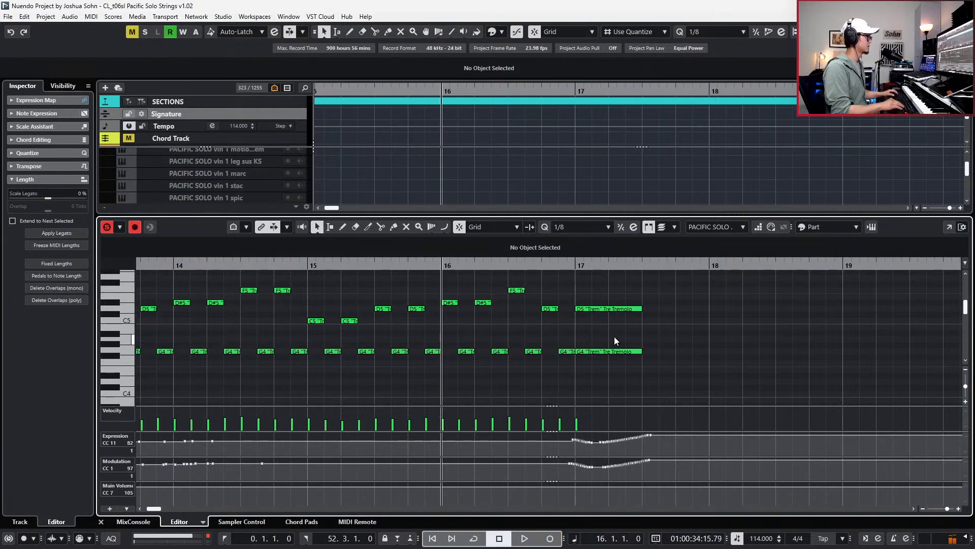
# Open the cello part, record an Expression and Modulation swell over its tremolo double stop in bar 17, and return to the arrangement.
pyautogui.hotkey('ctrl', 'e')
pyautogui.hotkey('ctrl', 'e')
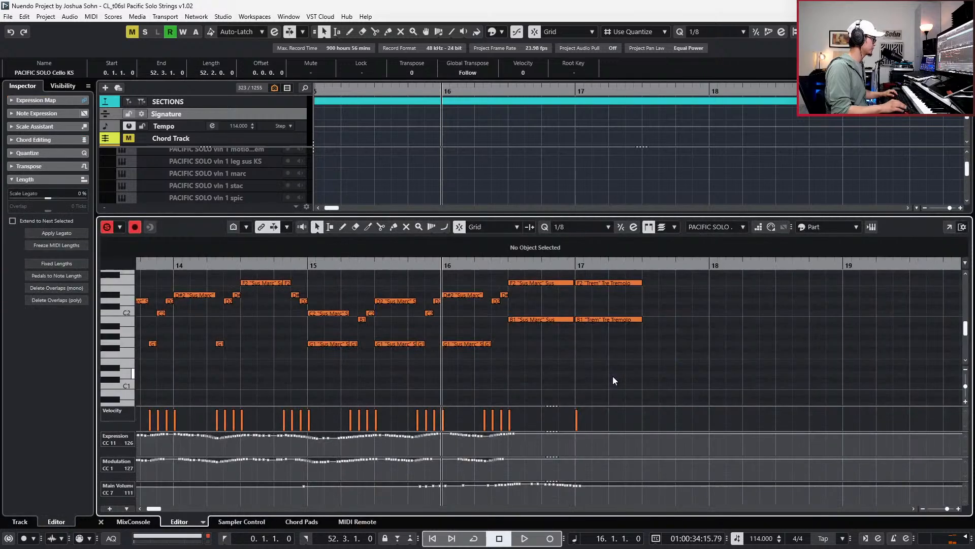
pyautogui.press('space')
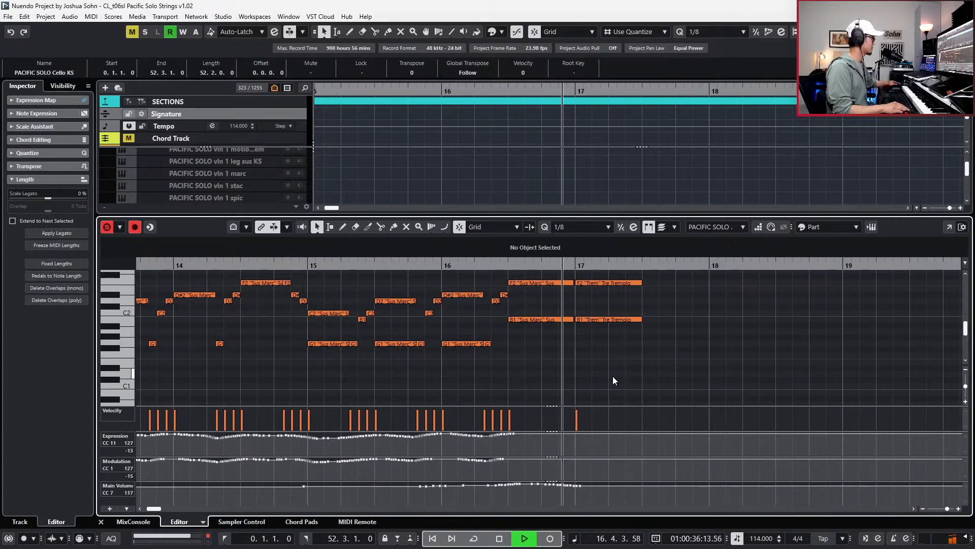
pyautogui.press('KP_Multiply')
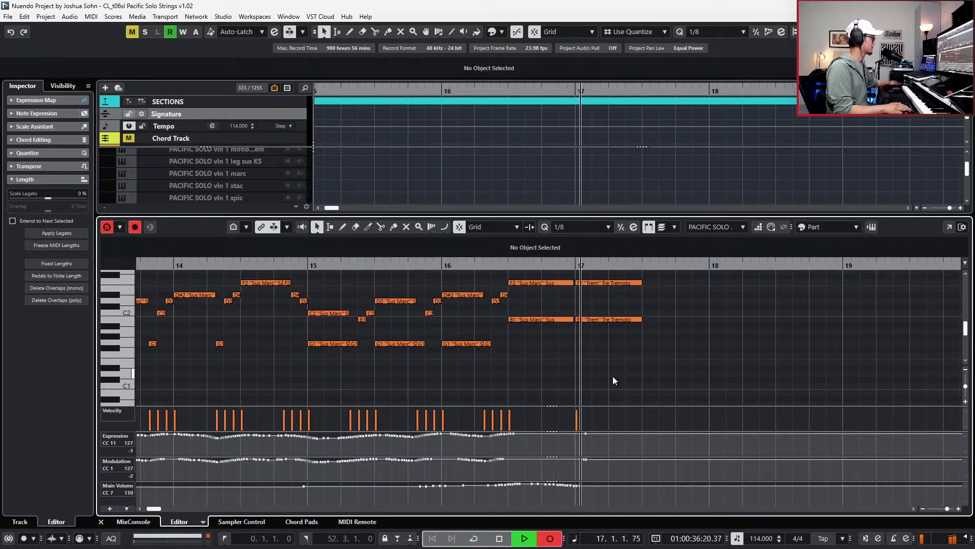
pyautogui.press('space')
pyautogui.hotkey('ctrl', 'e')
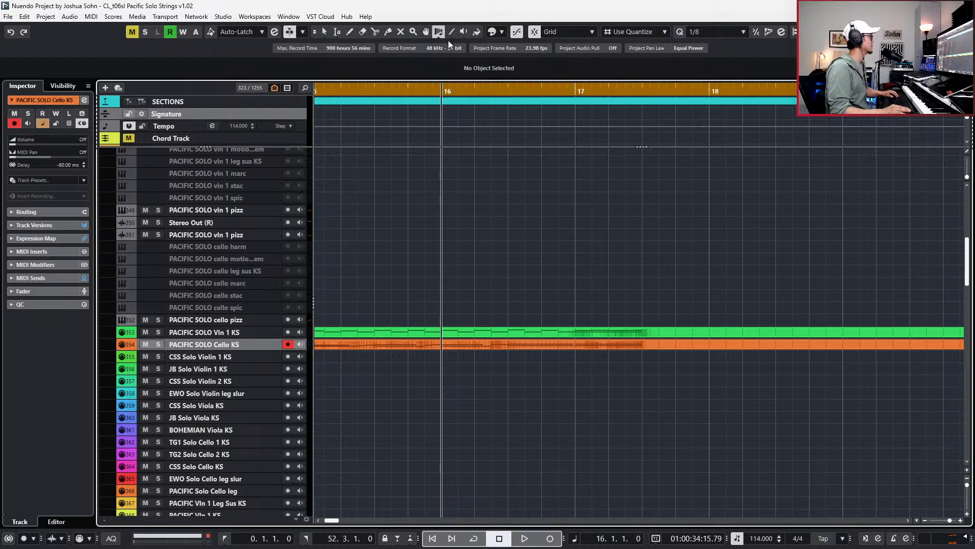
# Add a tempo point at bar 17, set it to 100, and play the passage from bar 16.
pyautogui.click(575, 126)
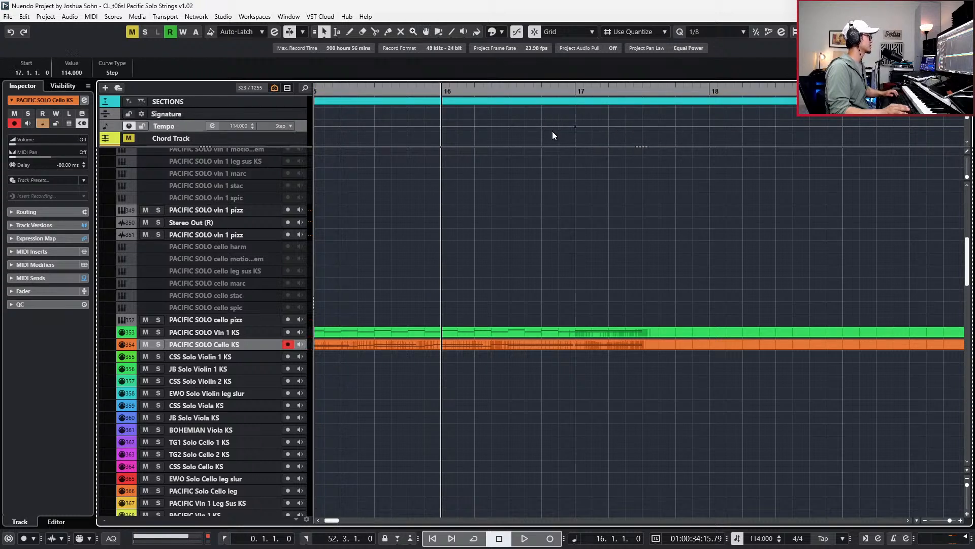
pyautogui.write('1')
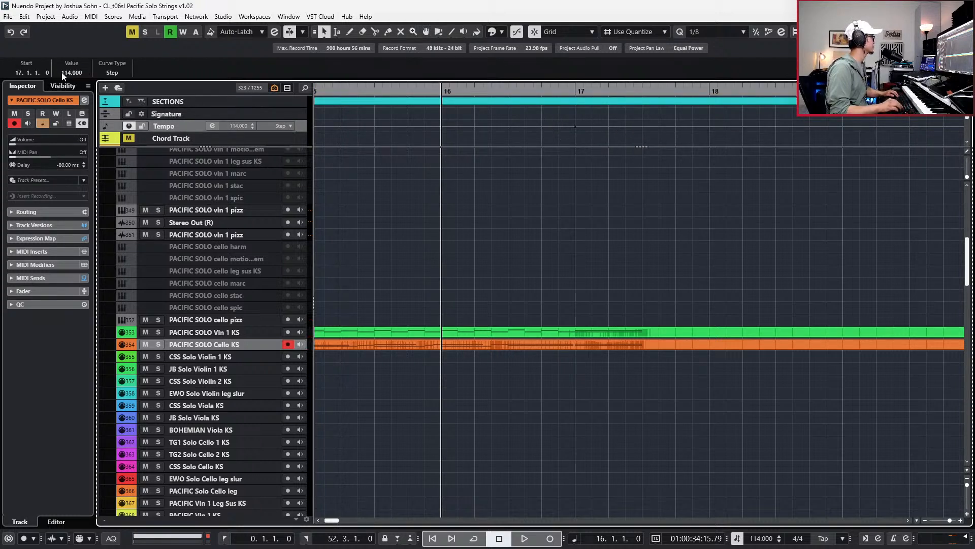
pyautogui.write('00')
pyautogui.press('Return')
pyautogui.press('space')
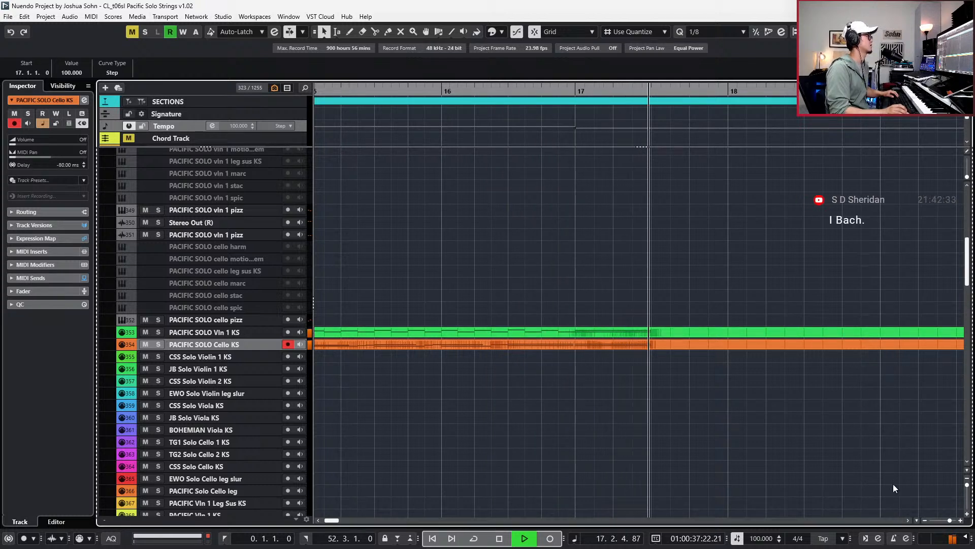
pyautogui.press('space')
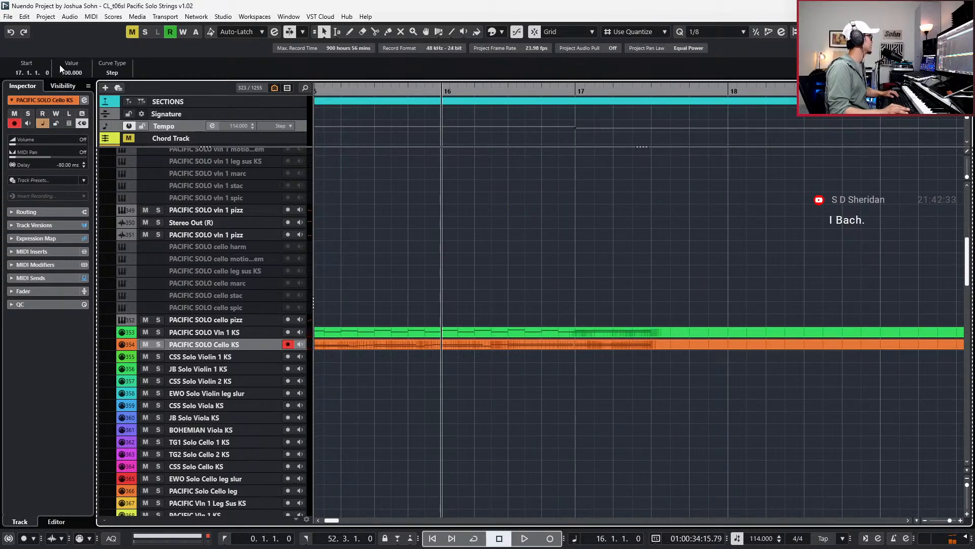
# Add a tempo point at bar 18 and set it to 116.
pyautogui.click(720, 122)
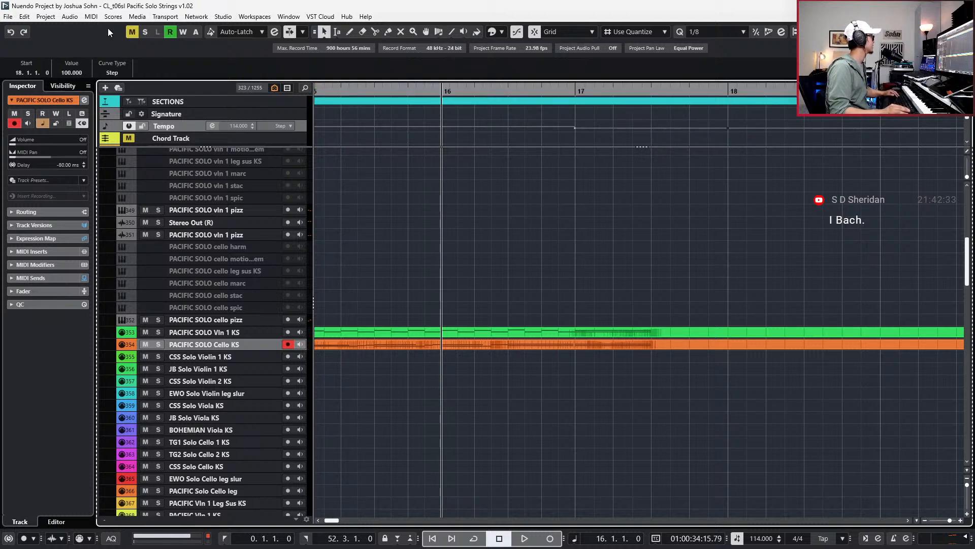
pyautogui.click(71, 75)
pyautogui.write('11')
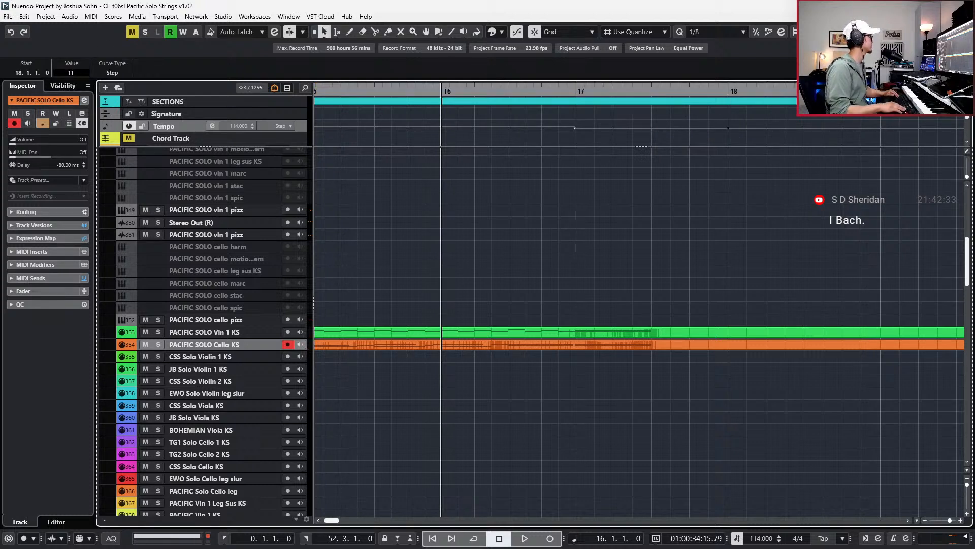
pyautogui.write('6')
pyautogui.press('Return')
# Open the violin part, copy its descending run starting on G4 in bar 7 to the start of bar 18, and play it.
pyautogui.press('g')
pyautogui.press('g')
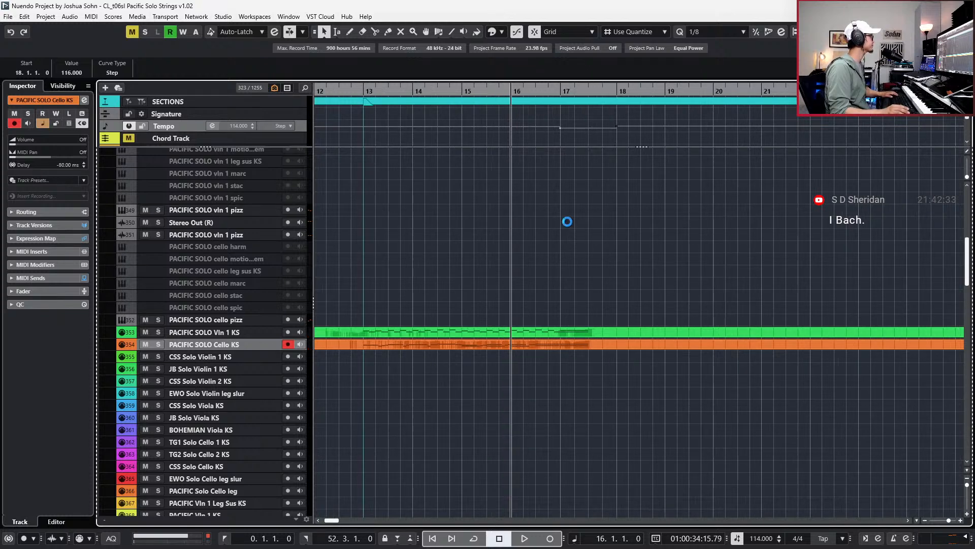
pyautogui.press('g')
pyautogui.press('g')
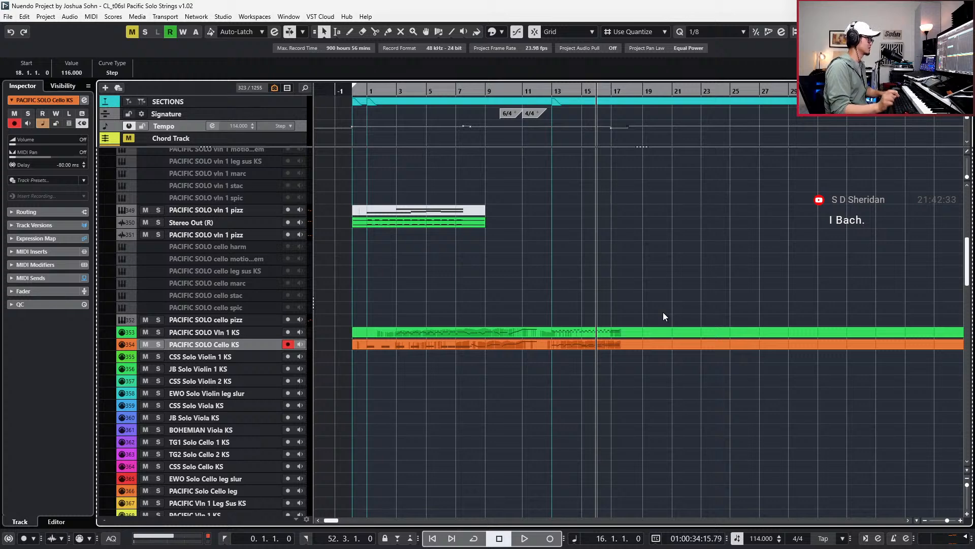
pyautogui.doubleClick(499, 331)
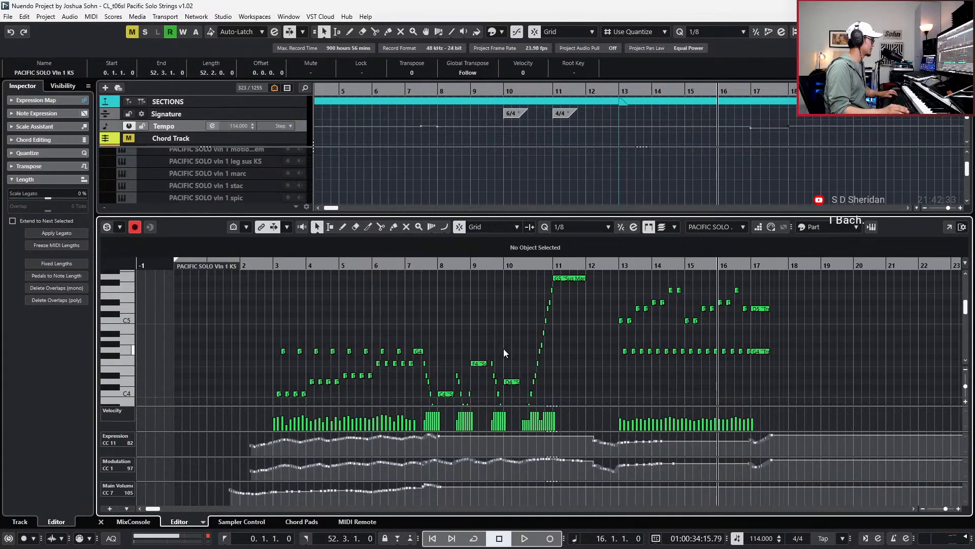
pyautogui.moveTo(351, 284); pyautogui.dragTo(383, 383)
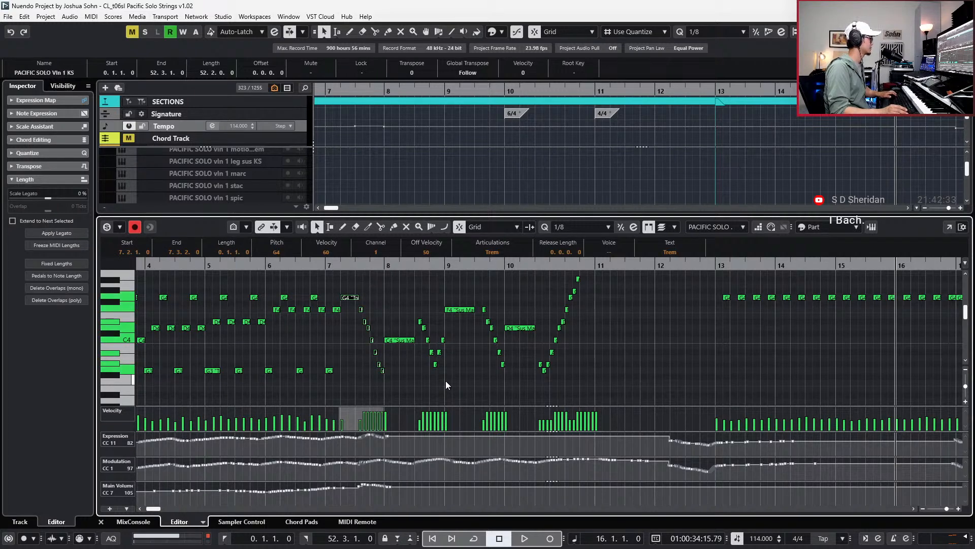
pyautogui.hscroll(5, 447, 384)
pyautogui.press('KP_Add')
pyautogui.press('KP_Add')
pyautogui.hotkey('ctrl', 'v')
pyautogui.hotkey('ctrl', 'z')
pyautogui.hotkey('ctrl', 'v')
pyautogui.hotkey('ctrl', 'alt', 's')
pyautogui.press('space')
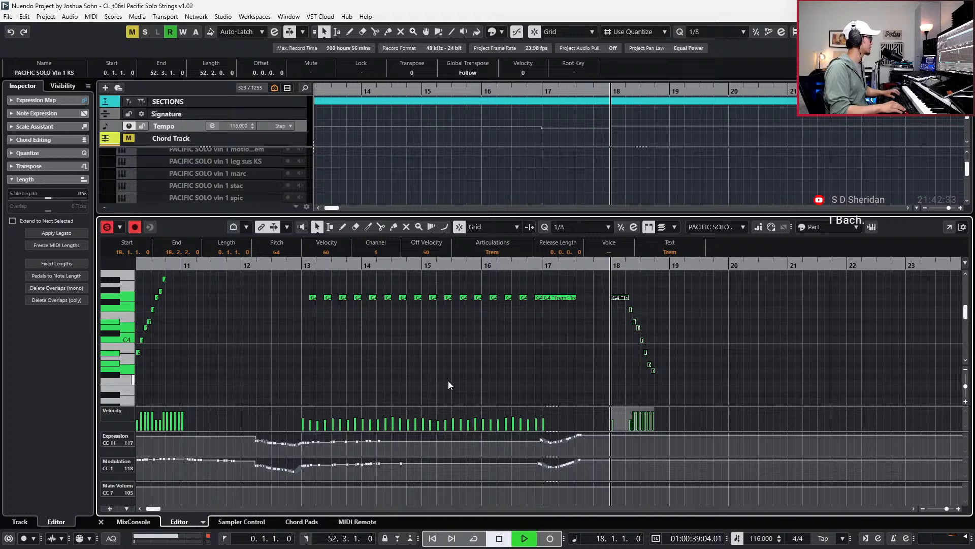
pyautogui.press('space')
# Delete the pasted long G4 in the violin's bar 18 and move the remaining run earlier so its F4 starts at 18.1.2.0.
pyautogui.press('h')
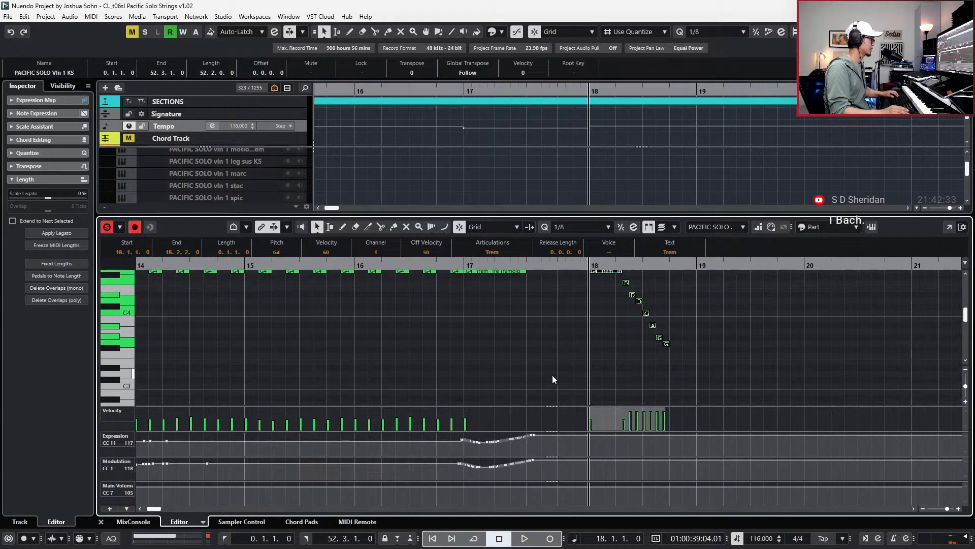
pyautogui.moveTo(581, 286); pyautogui.dragTo(679, 365)
pyautogui.press('Delete')
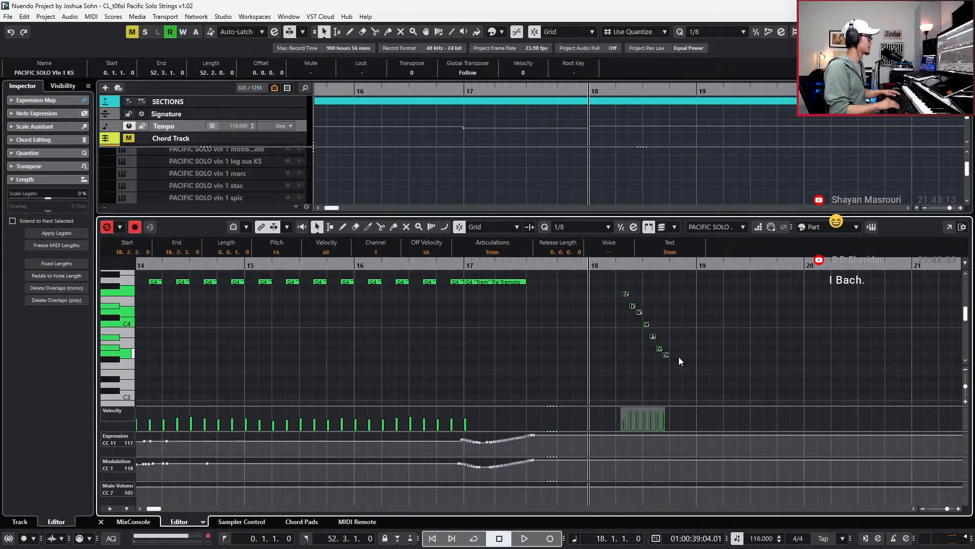
pyautogui.press('Left')
pyautogui.press('Left')
pyautogui.press('h')
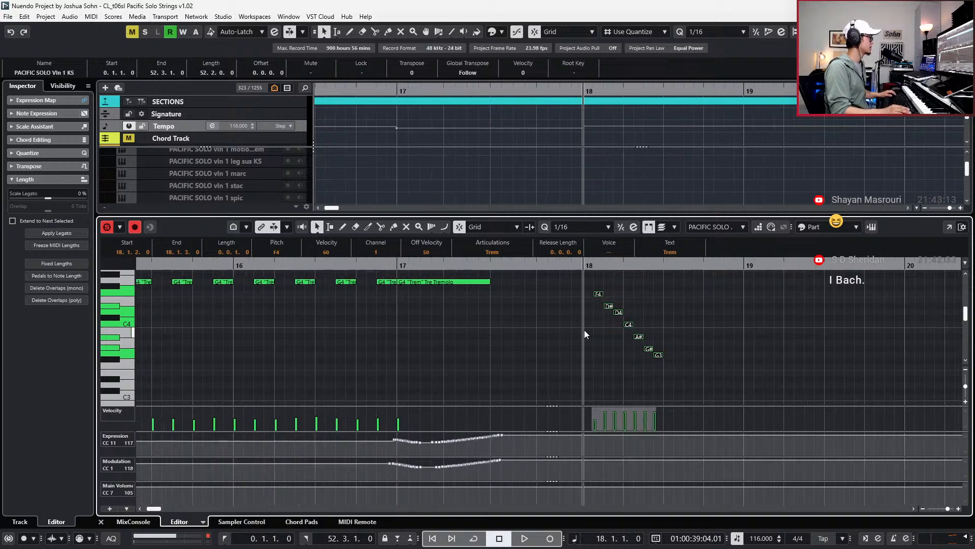
# Duplicate the violin run's F4 at 18.1.1.0, transpose the duplicate up to G4, and play the run.
pyautogui.click(600, 292)
pyautogui.hotkey('ctrl', 'Up')
pyautogui.hotkey('ctrl', 'Up')
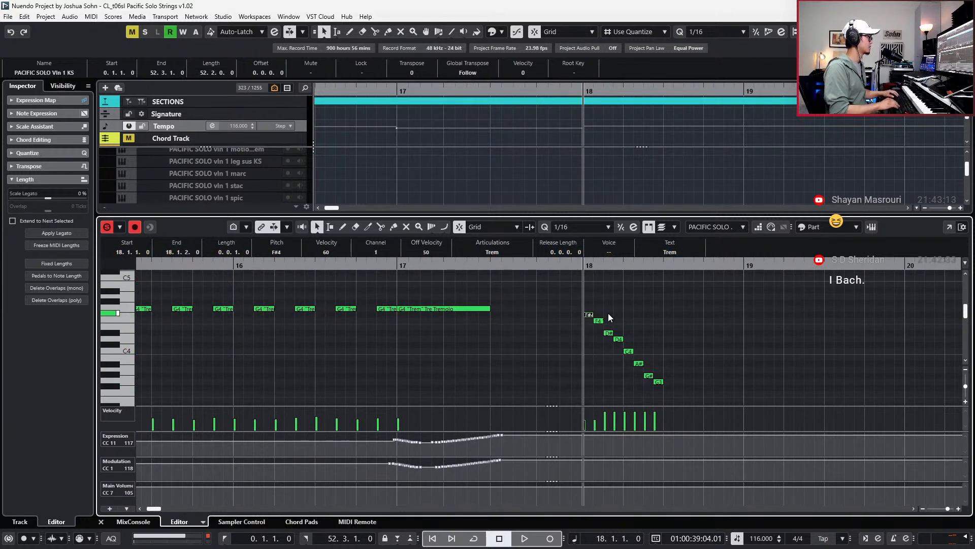
pyautogui.press('space')
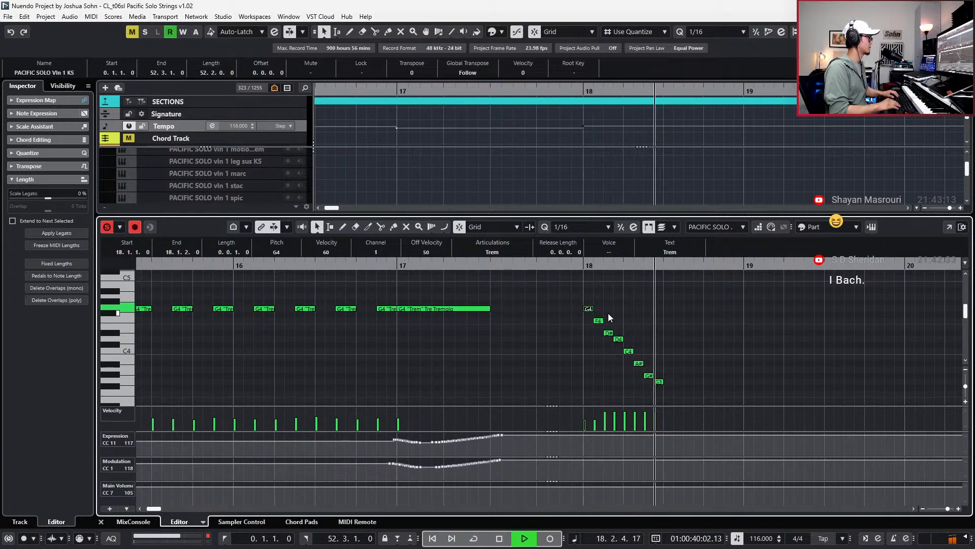
pyautogui.press('space')
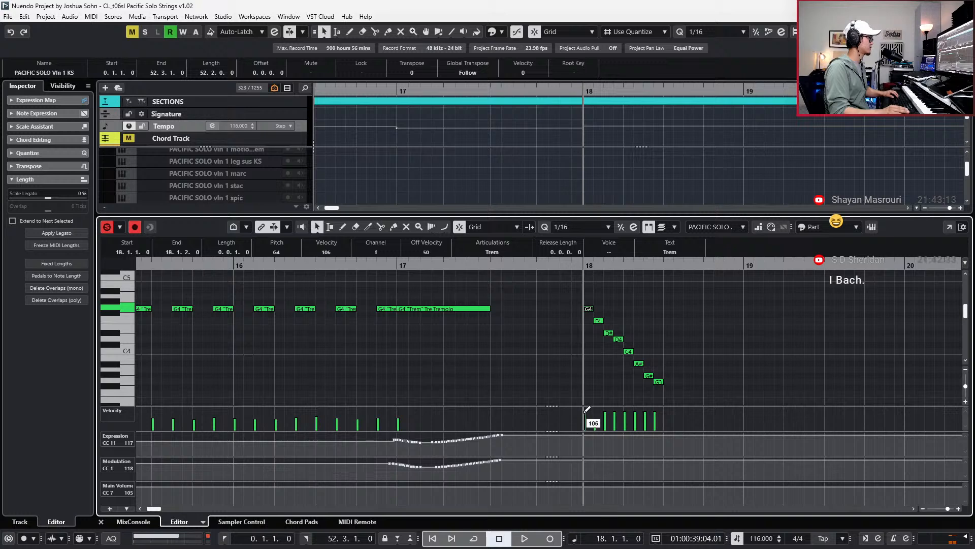
# Copy the violin's bar 18 run into the cello part at bar 18, transpose it down an octave to start on G3, and play it.
pyautogui.hotkey('ctrl', 'e')
pyautogui.press('g')
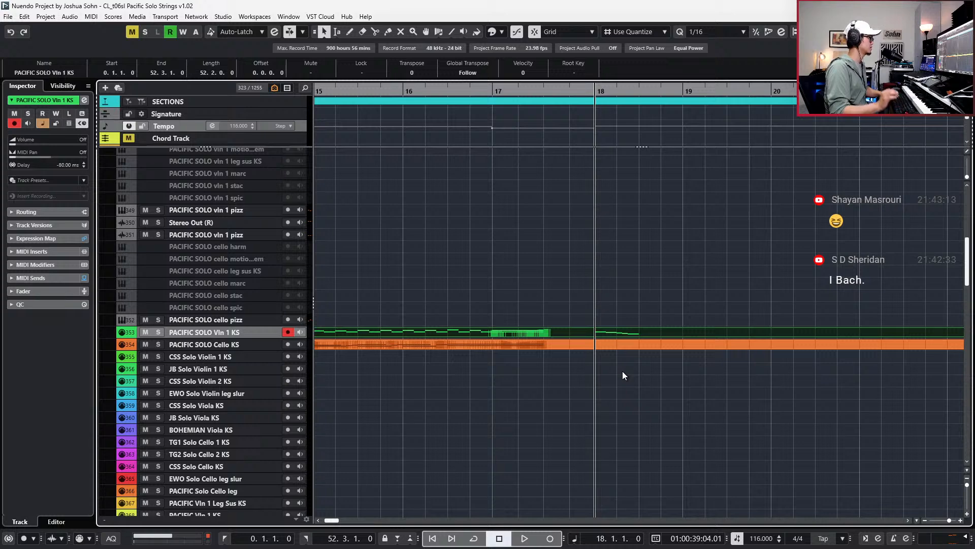
pyautogui.doubleClick(596, 328)
pyautogui.press('Delete')
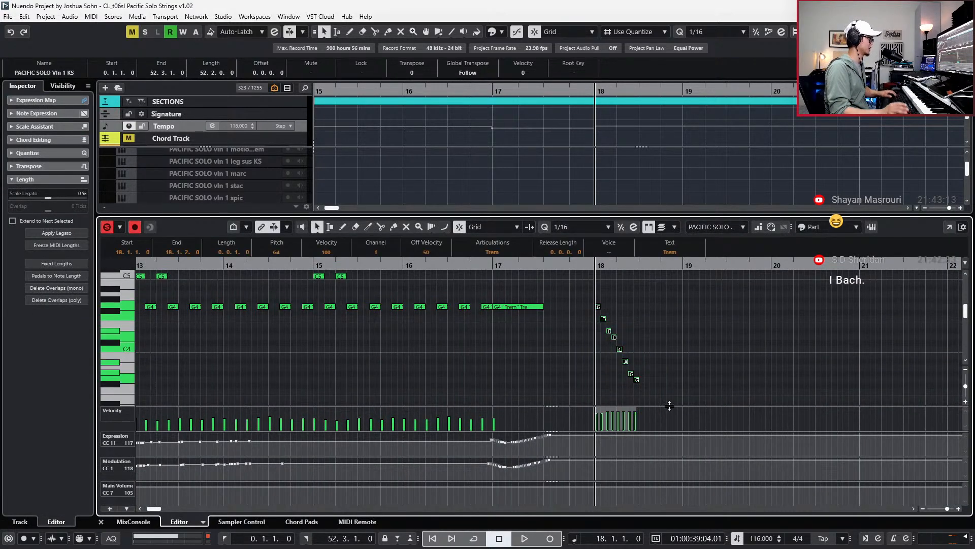
pyautogui.hotkey('ctrl', 'e')
pyautogui.doubleClick(639, 348)
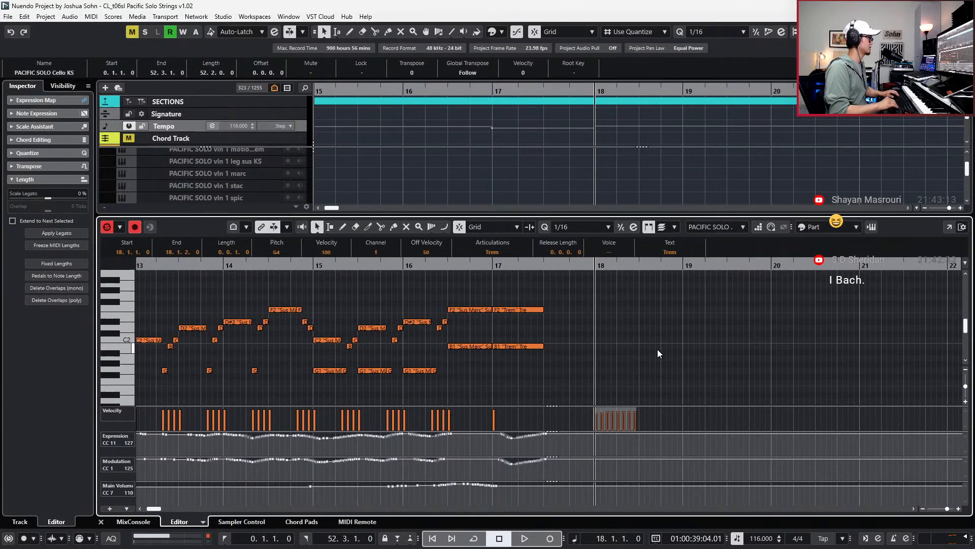
pyautogui.press('space')
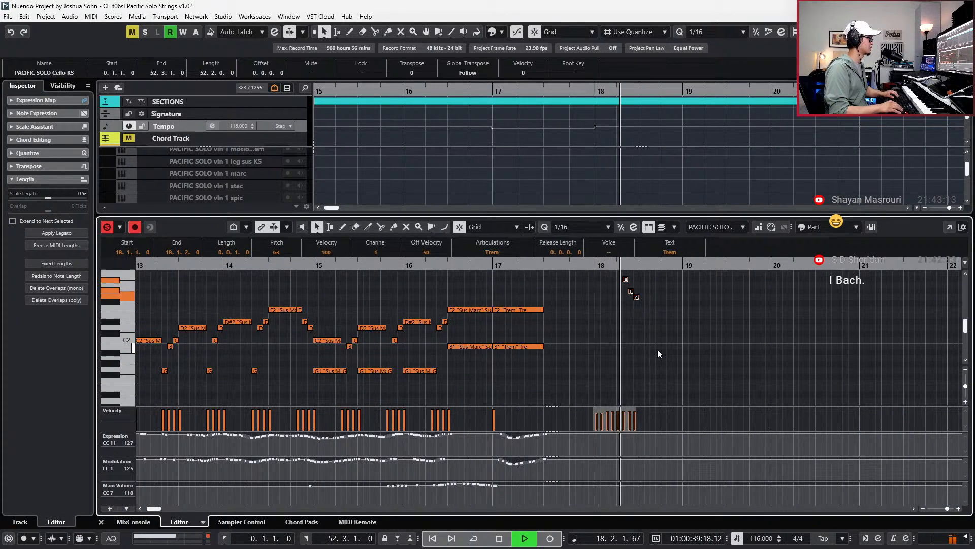
pyautogui.press('space')
# Set the cello's bar 18 run to the Sus Marc articulation, play it, and raise its velocities with the first note at 119.
pyautogui.scroll(2, 603, 281)
pyautogui.click(493, 252)
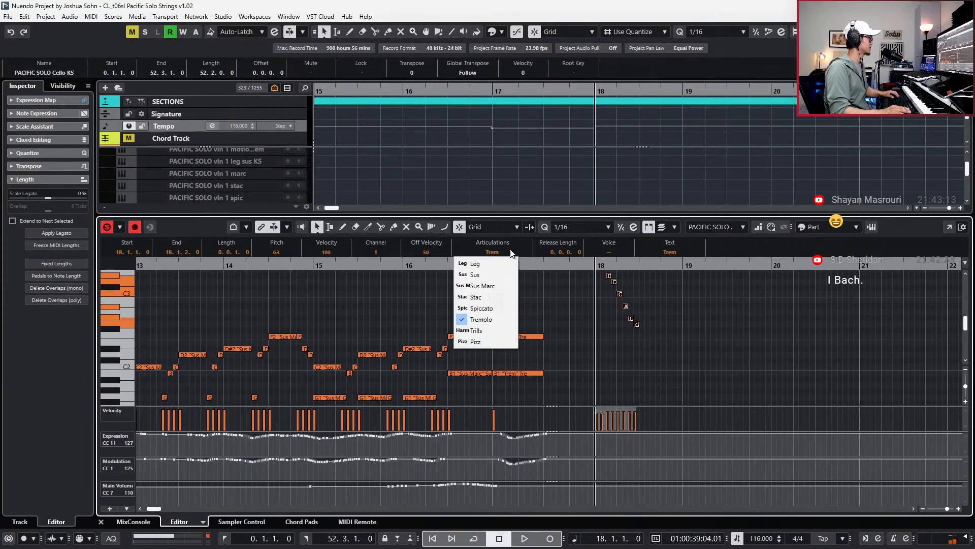
pyautogui.click(504, 301)
pyautogui.scroll(2, 623, 360)
pyautogui.press('space')
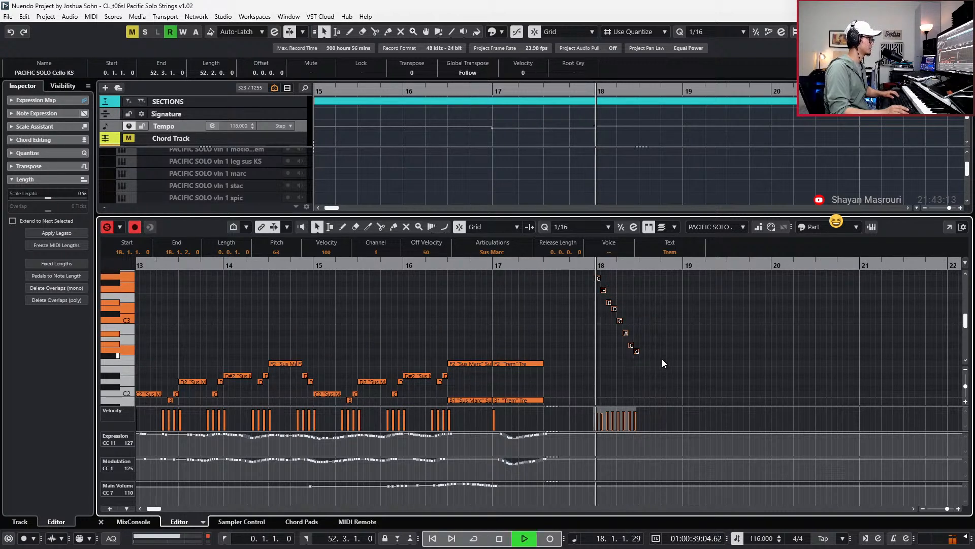
pyautogui.press('space')
pyautogui.press('space')
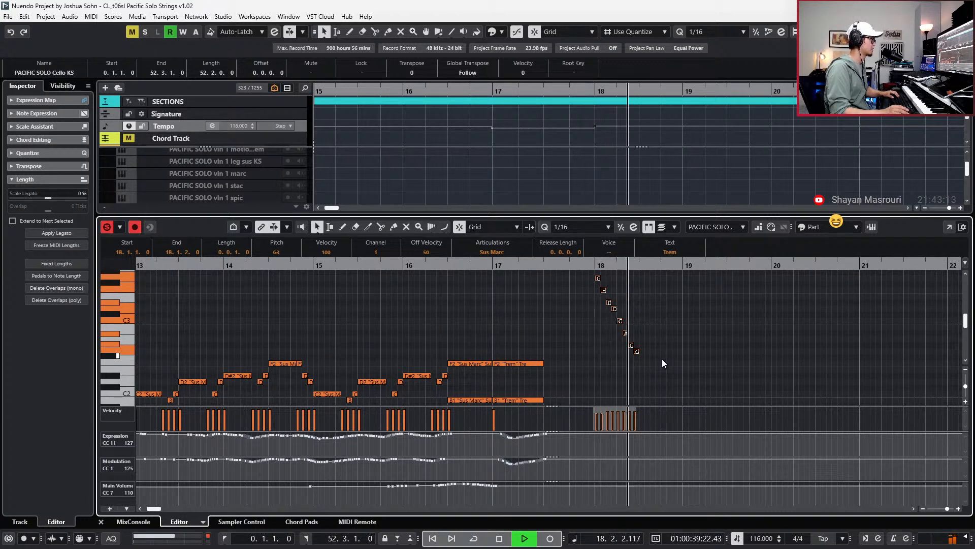
pyautogui.press('space')
pyautogui.moveTo(605, 412); pyautogui.dragTo(607, 409)
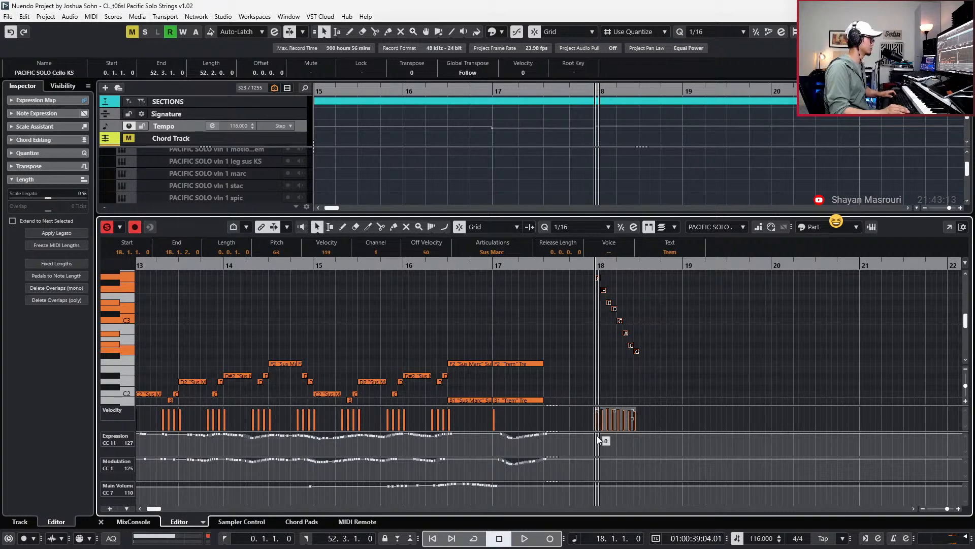
# Add a Modulation point of 127 just before bar 18 in the cello part and play the run.
pyautogui.scroll(3, 612, 471)
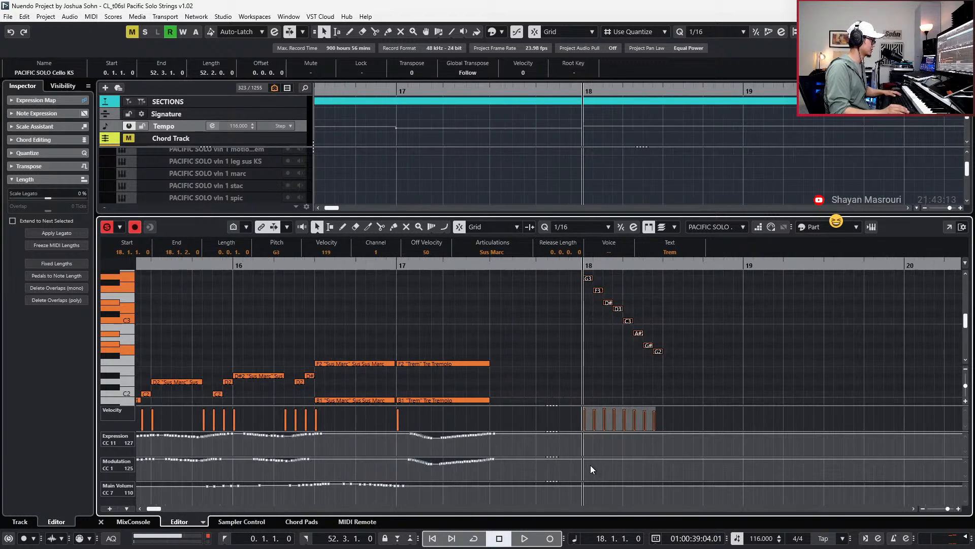
pyautogui.press('Escape')
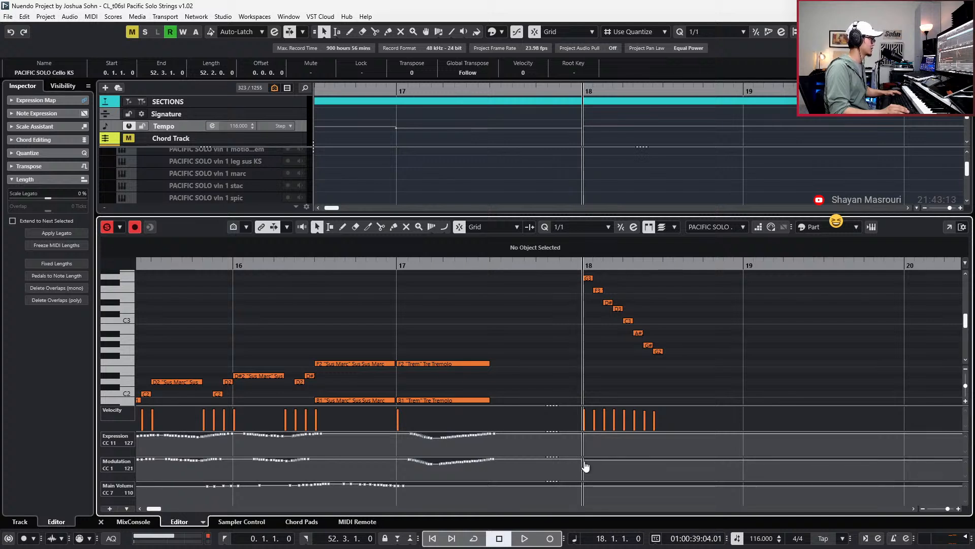
pyautogui.click(586, 456)
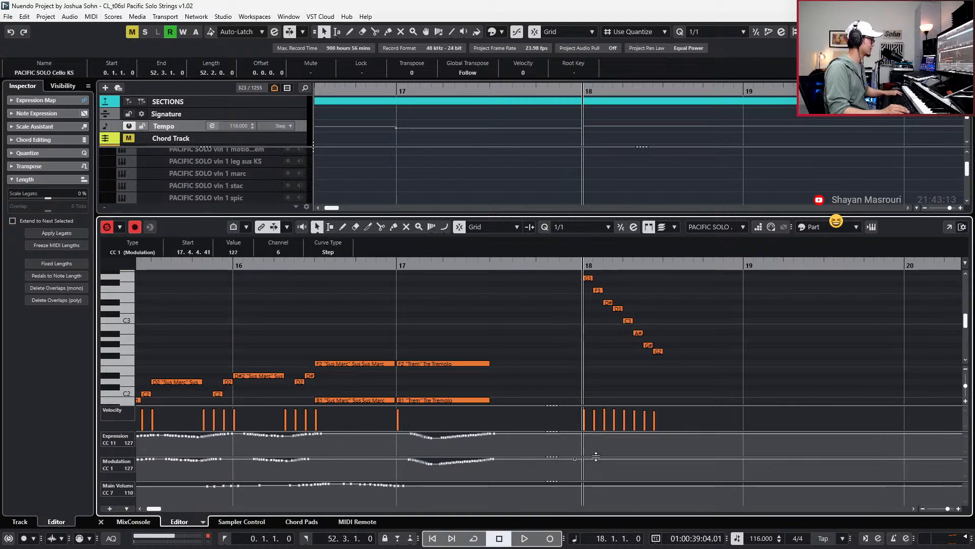
pyautogui.press('space')
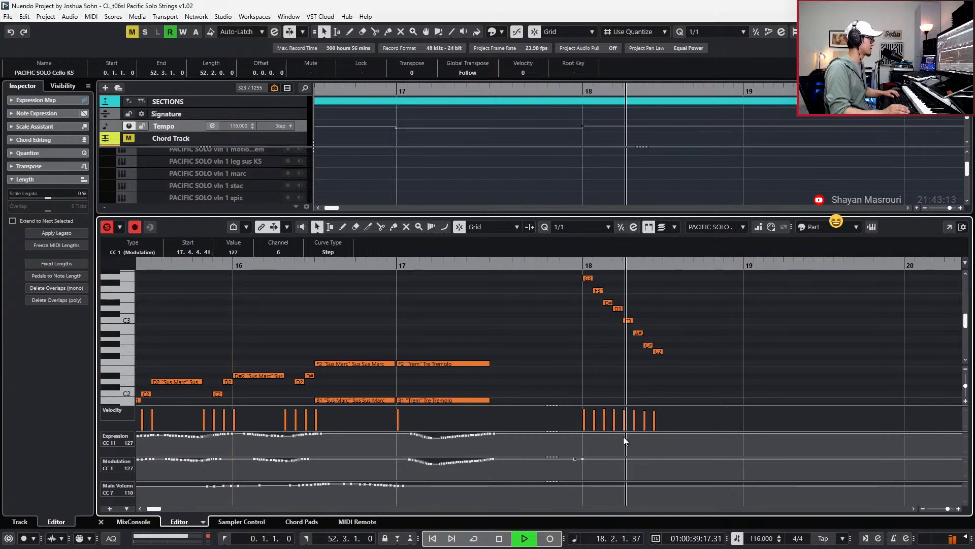
pyautogui.press('space')
# Set the quantize value to 1/8 and add an Expression point of 127 just before bar 18 in the cello part.
pyautogui.press('g')
pyautogui.press('g')
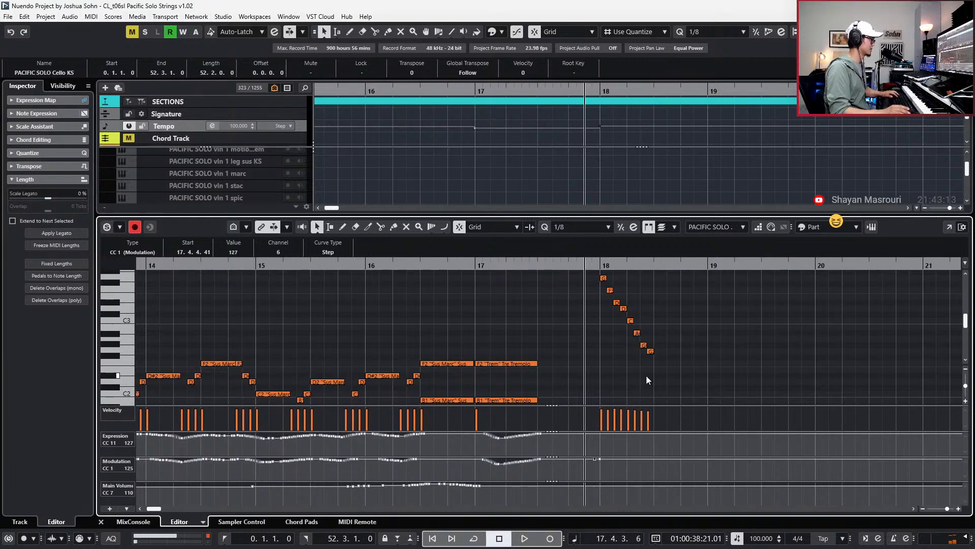
pyautogui.scroll(2, 647, 375)
pyautogui.click(601, 432)
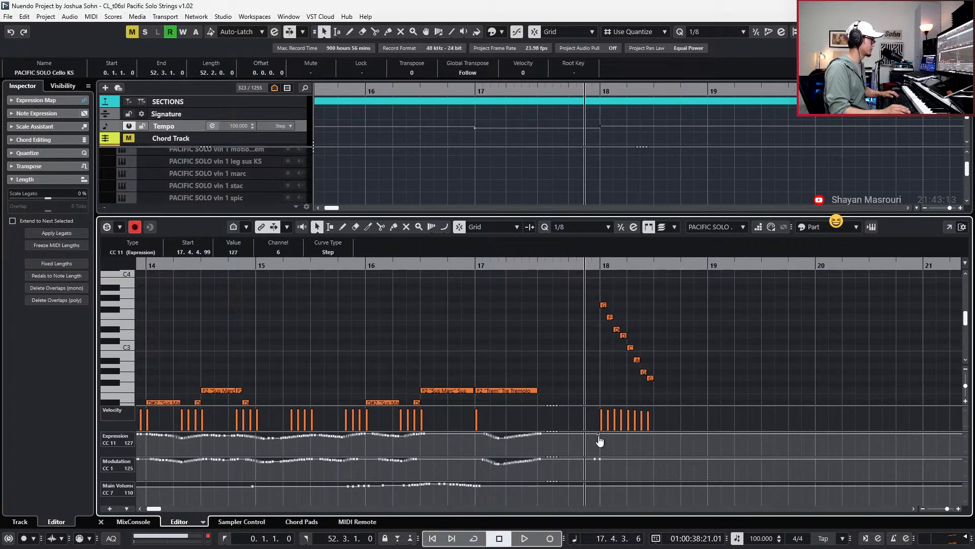
# Add a Main Volume point of 112 just before bar 18 in the cello part and play the run.
pyautogui.click(598, 485)
pyautogui.press('space')
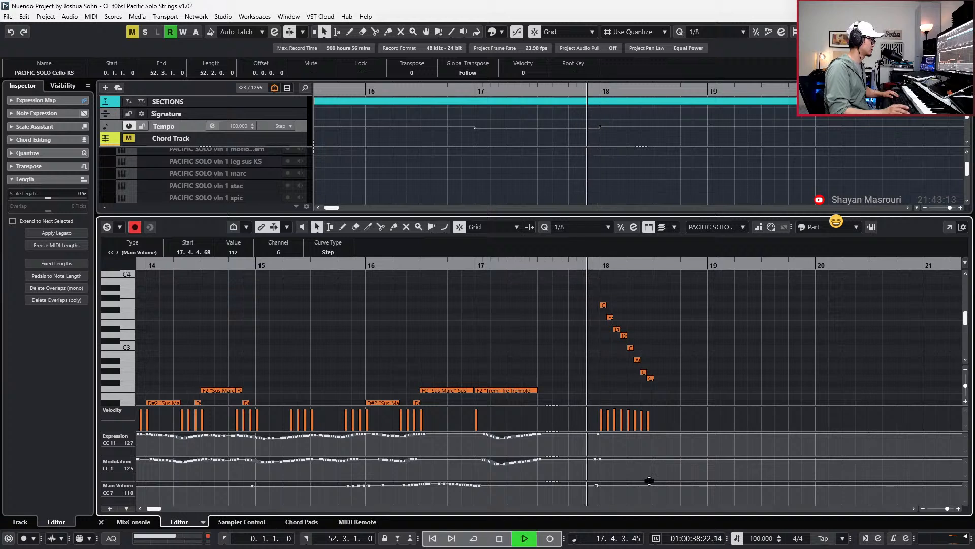
pyautogui.press('space')
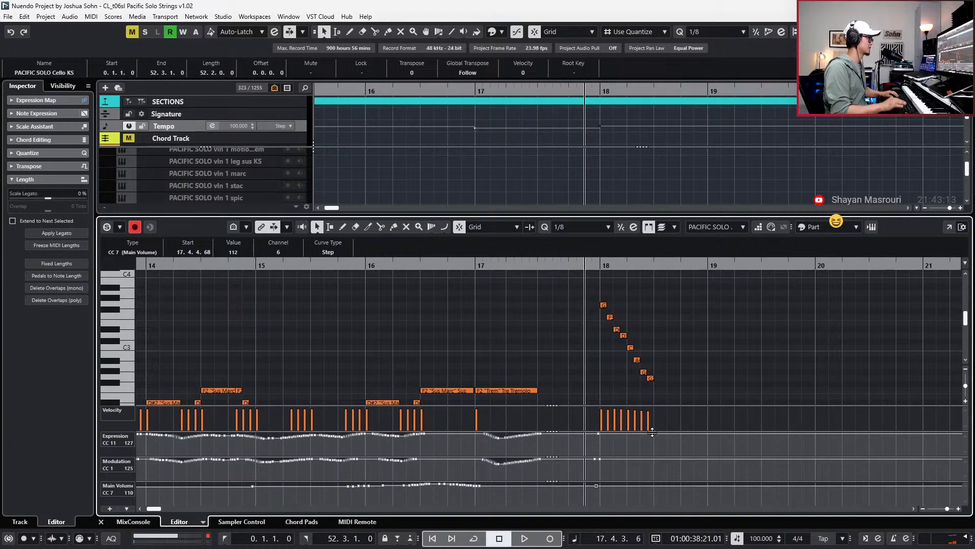
# Add a sustained G2 Sus Marc note of length 0.2.1.0 after the cello run at 18.3.1 and set the quantize value to 1/16.
pyautogui.keyDown('ctrl'); pyautogui.scroll(2, 669, 334); pyautogui.keyUp('ctrl')
pyautogui.click(571, 305)
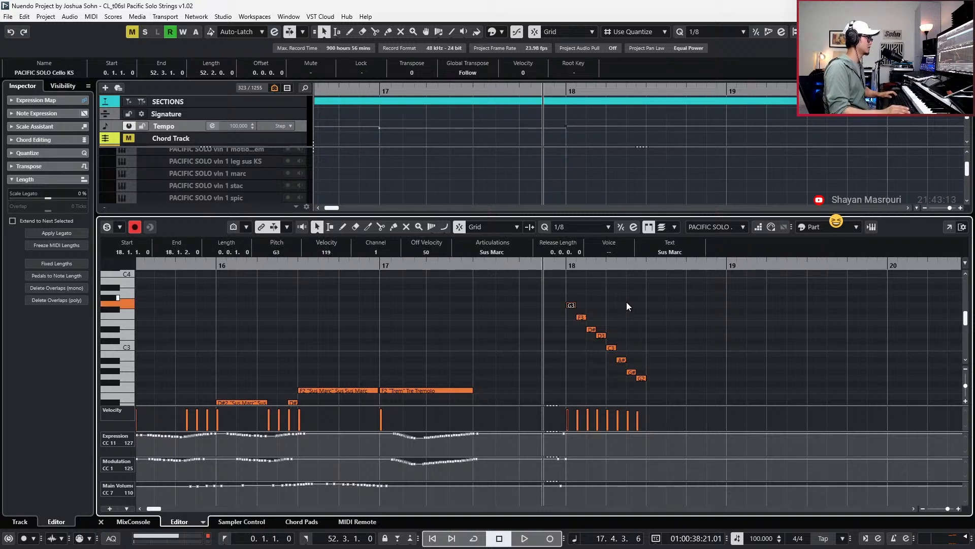
pyautogui.press('KP_Add')
pyautogui.press('KP_Add')
pyautogui.press('KP_Subtract')
pyautogui.press('b')
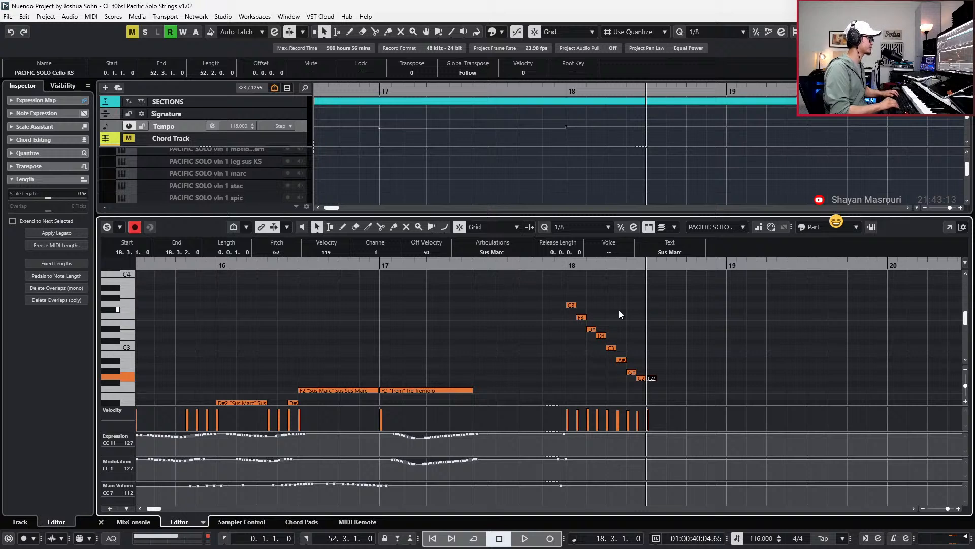
pyautogui.hotkey('alt', 'shift', 'Right')
pyautogui.hotkey('alt', 'shift', 'Right')
pyautogui.hotkey('alt', 'shift', 'Right')
pyautogui.hotkey('alt', 'shift', 'Right')
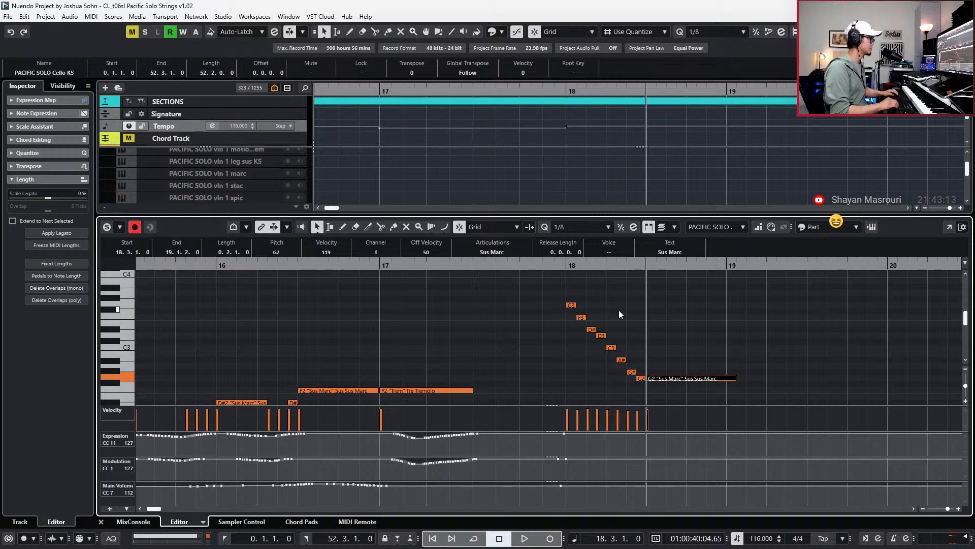
pyautogui.hotkey('alt', '5')
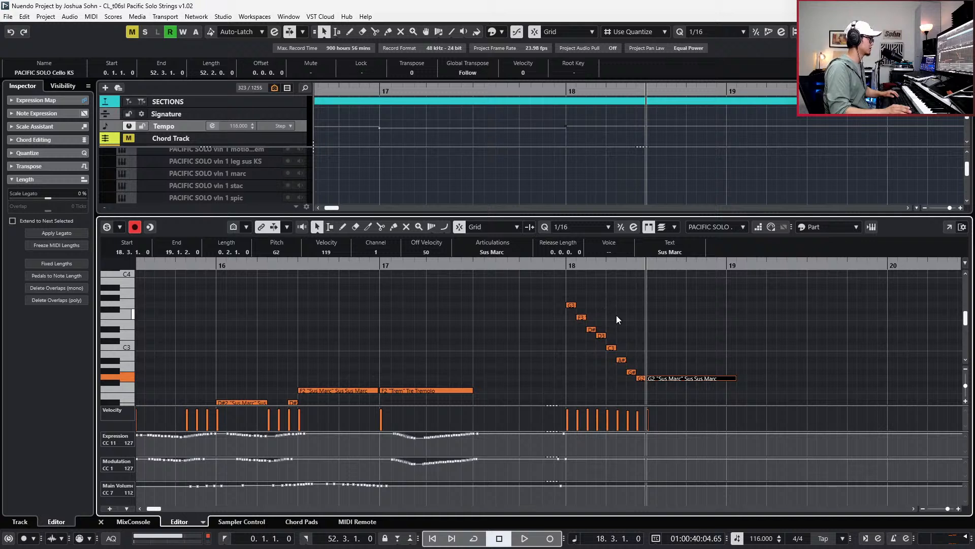
# Raise the sixth note of the cello's bar 18 run to B2.
pyautogui.press('KP_Subtract')
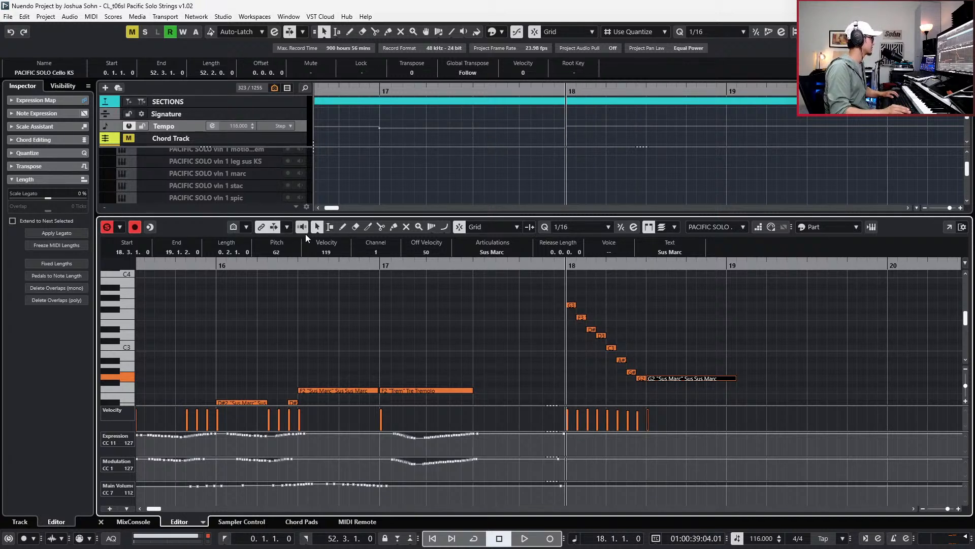
pyautogui.moveTo(545, 298); pyautogui.dragTo(572, 316)
pyautogui.press('Right')
pyautogui.press('Right')
pyautogui.press('Right')
pyautogui.press('Right')
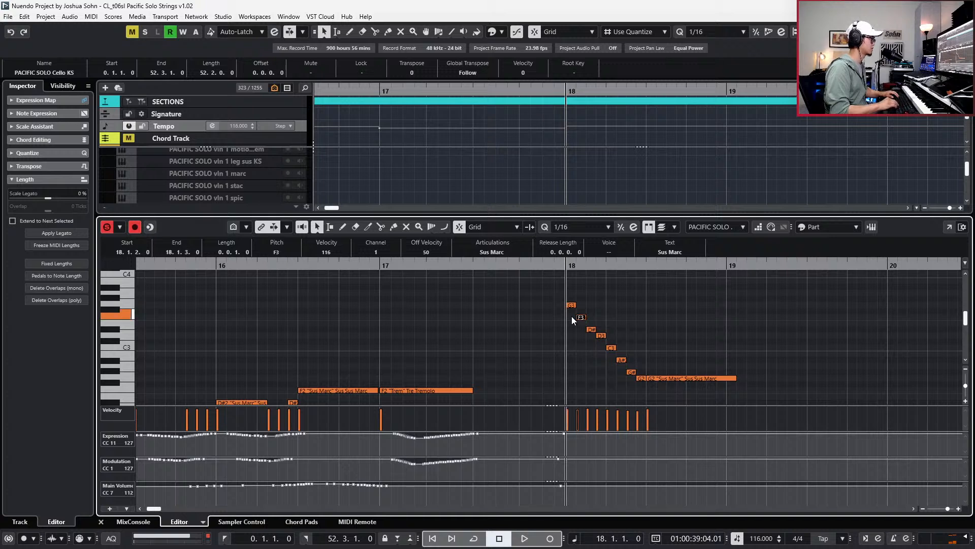
pyautogui.press('Right')
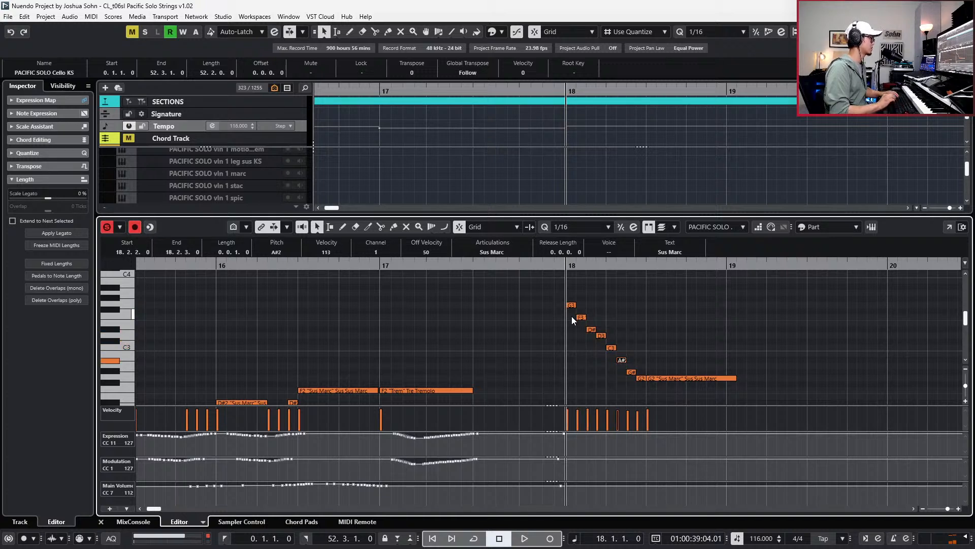
pyautogui.press('Up')
# Try raising the seventh note of the cello run to A#2 and return it to G#2.
pyautogui.press('Right')
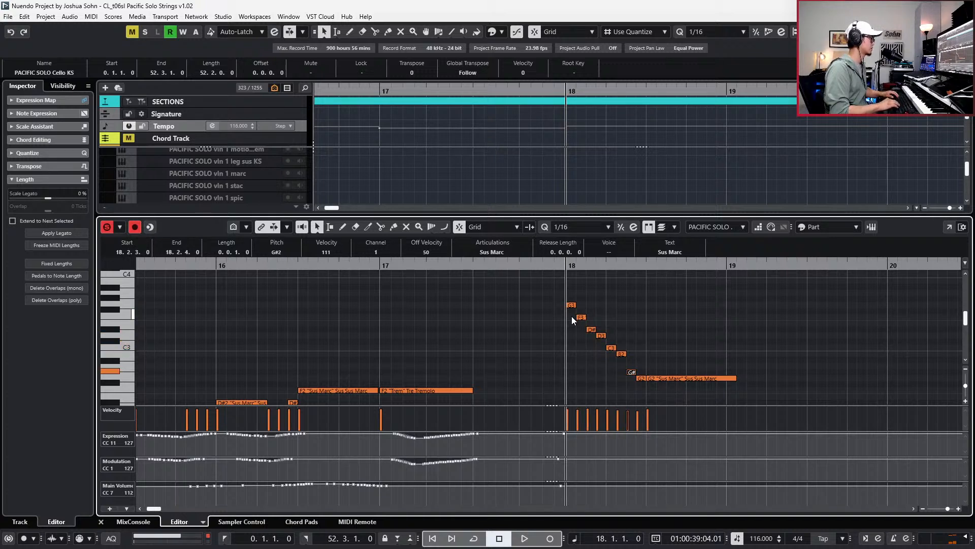
pyautogui.press('Up')
pyautogui.press('Up')
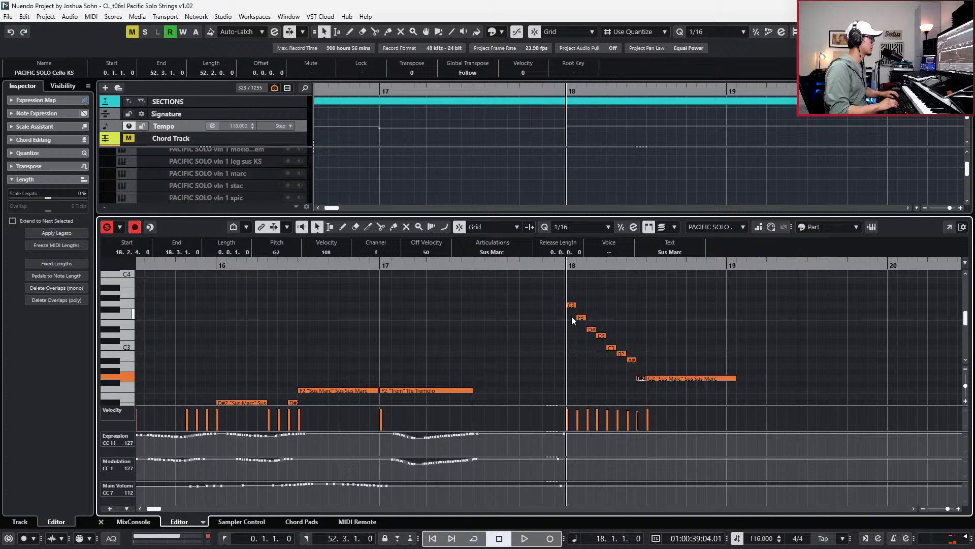
pyautogui.press('Left')
pyautogui.press('Right')
pyautogui.press('Down')
pyautogui.press('Down')
# Lower the sustained note at the end of the cello run to E2.
pyautogui.press('Right')
pyautogui.press('Right')
pyautogui.press('Down')
pyautogui.press('Down')
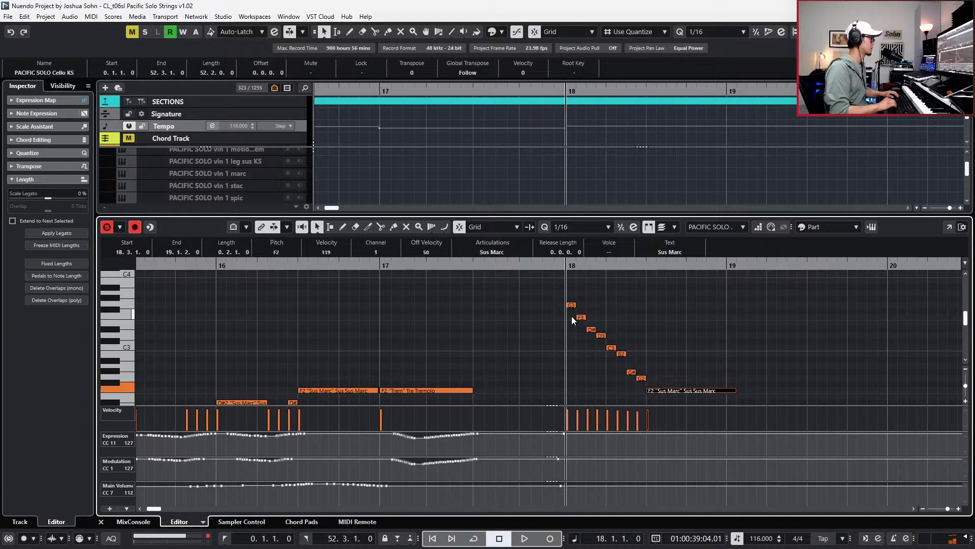
pyautogui.press('Down')
# Select the first note of the cello run again and play the passage from bar 18.
pyautogui.press('Left')
pyautogui.press('Left')
pyautogui.press('Left')
pyautogui.press('Left')
pyautogui.press('Left')
pyautogui.press('Left')
pyautogui.press('Left')
pyautogui.press('Left')
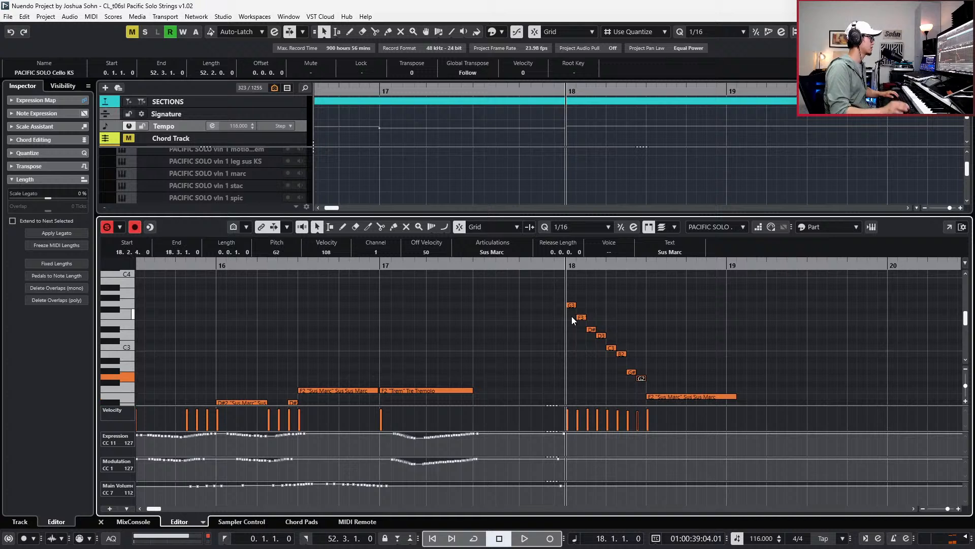
pyautogui.press('space')
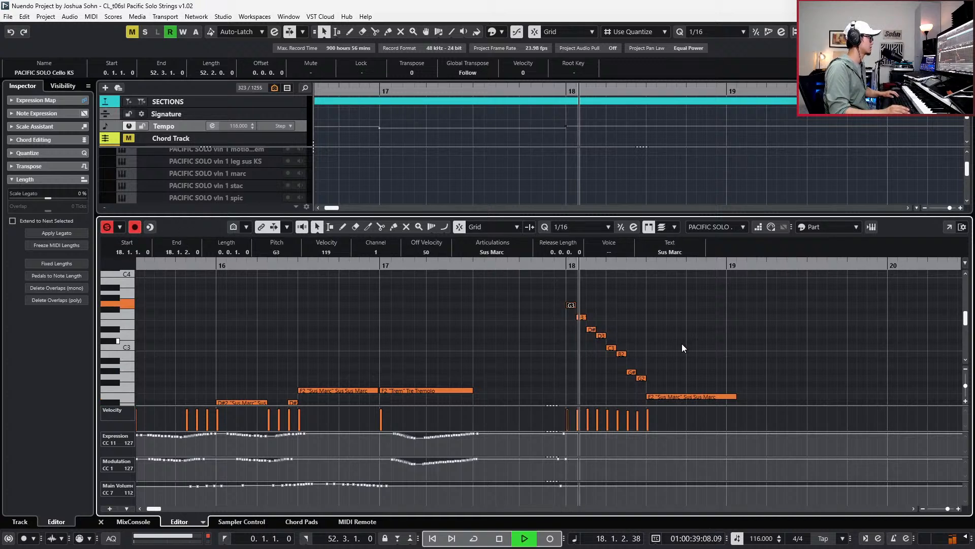
pyautogui.press('space')
pyautogui.press('space')
pyautogui.press('space')
pyautogui.scroll(-2, 682, 340)
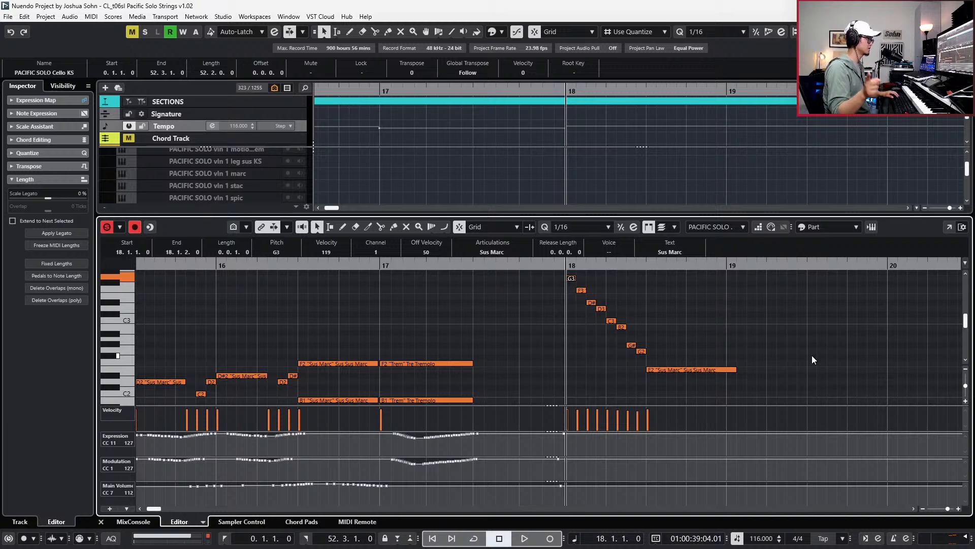
# Delete the sustained note after the cello's bar 18 run and play the run on its own.
pyautogui.press('Delete')
pyautogui.press('space')
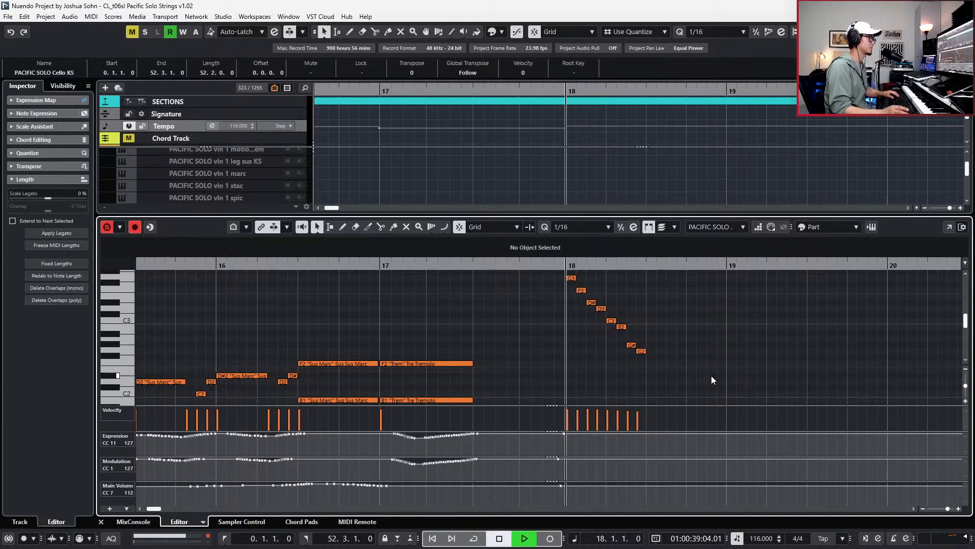
pyautogui.press('space')
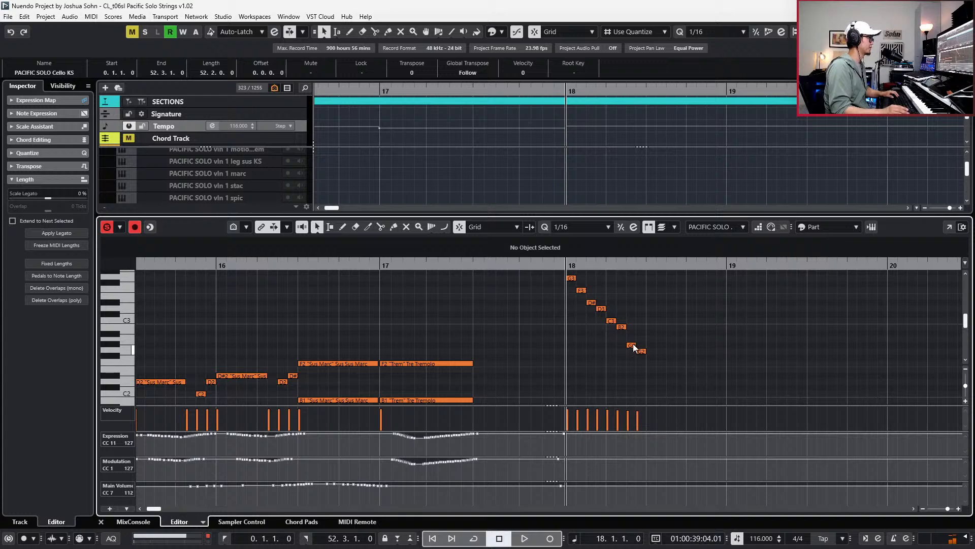
# Copy the cello's bar 18 run into the violin part at 18.3.1 and transpose it up an octave to start on G4.
pyautogui.scroll(1, 538, 297)
pyautogui.moveTo(537, 296); pyautogui.dragTo(677, 388)
pyautogui.hotkey('ctrl', 'e')
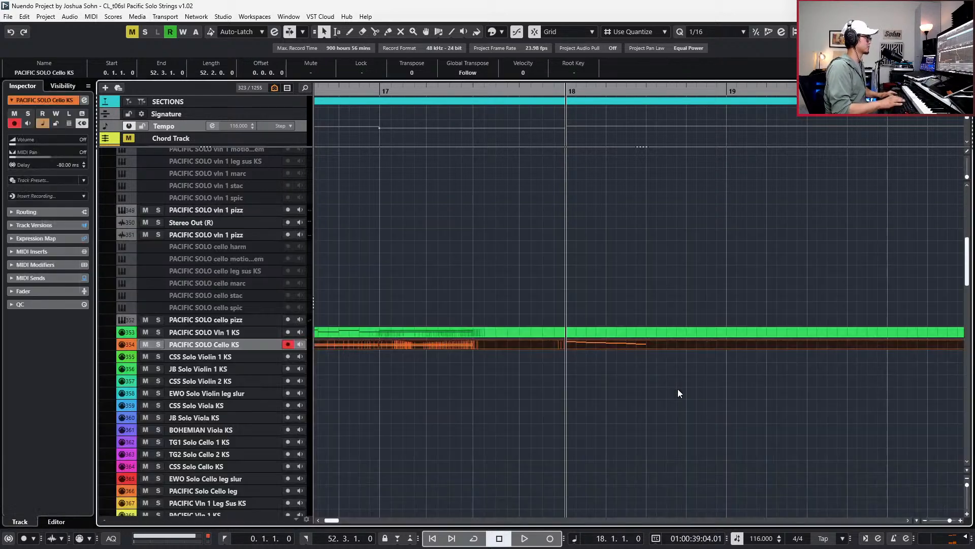
pyautogui.click(647, 330)
pyautogui.hotkey('ctrl', 'e')
pyautogui.press('space')
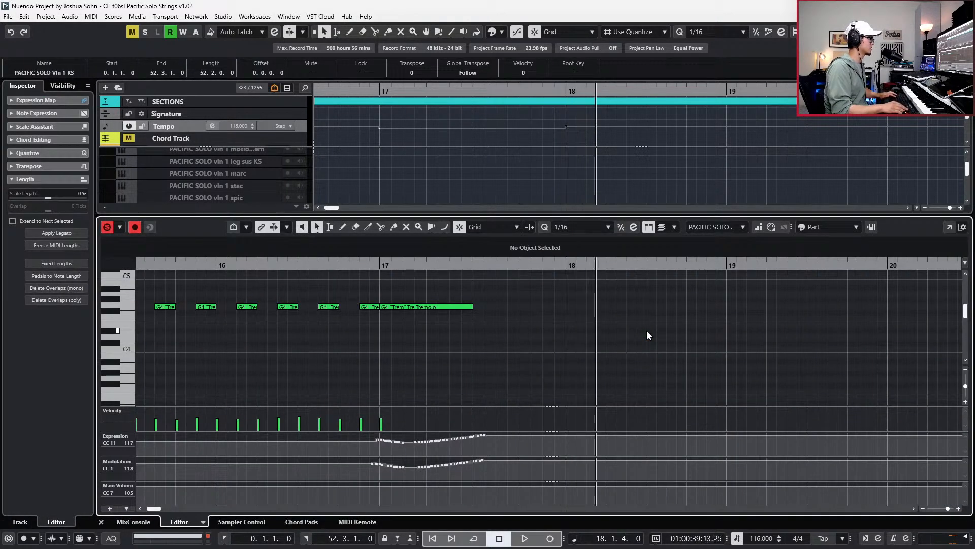
pyautogui.press('space')
pyautogui.hotkey('shift', 'Up')
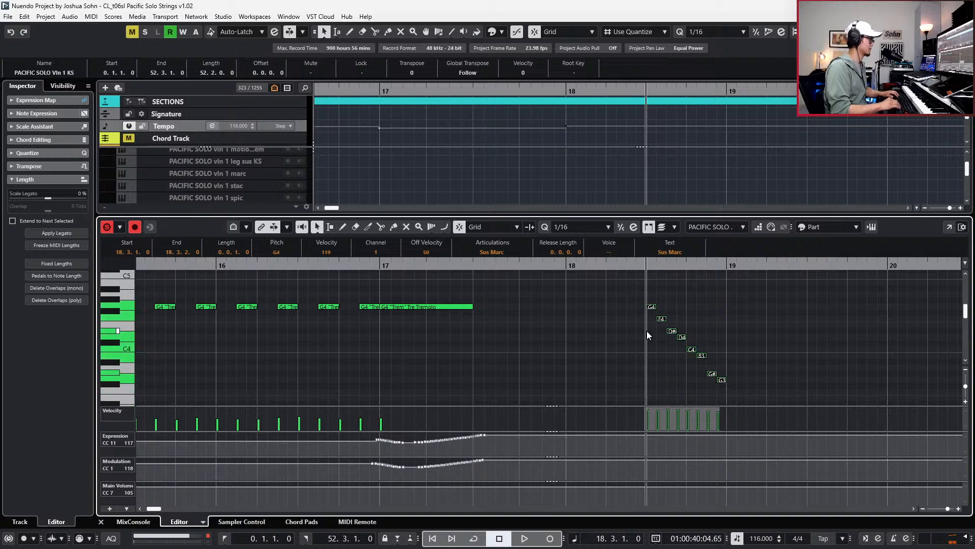
pyautogui.press('KP_0')
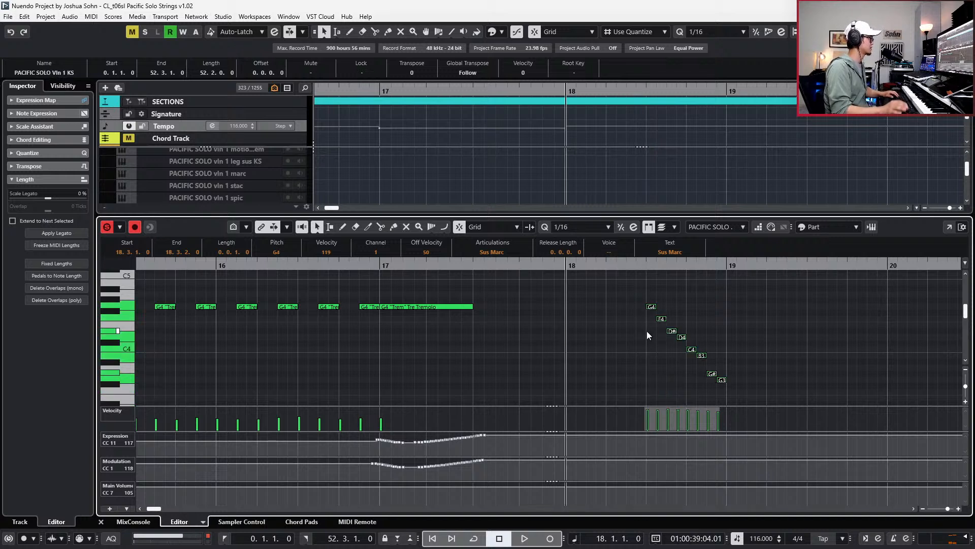
# Add Expression 112, Modulation 111 and Main Volume 106 points at the start of the violin run and play it.
pyautogui.click(638, 442)
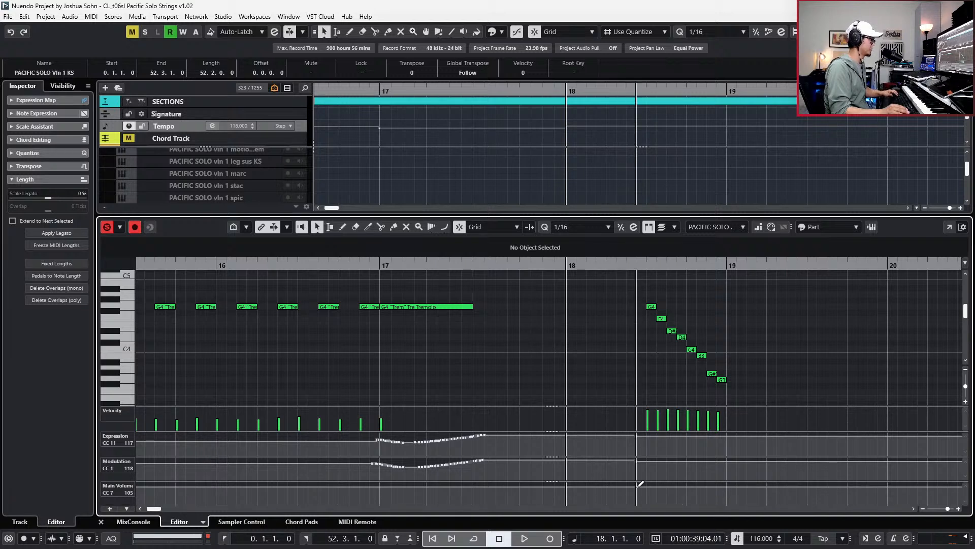
pyautogui.click(637, 461)
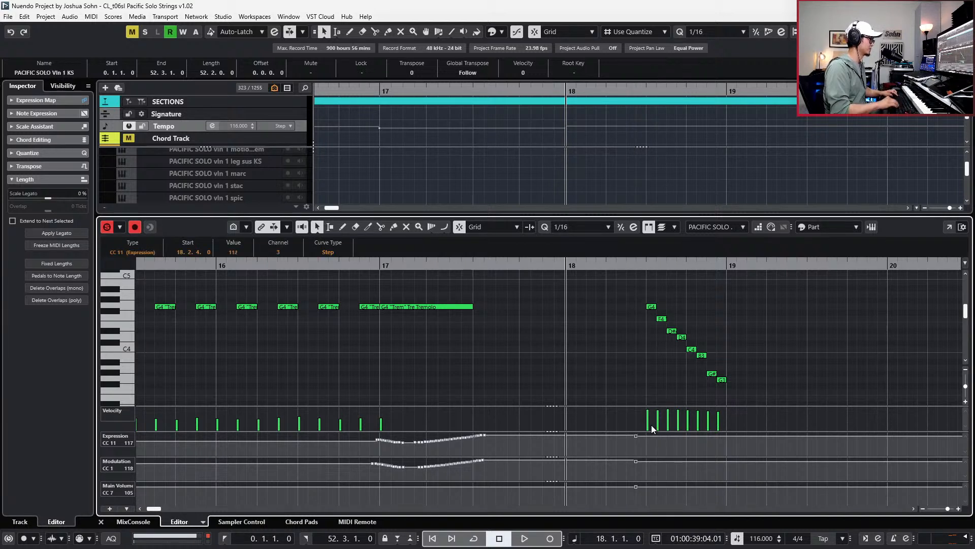
pyautogui.press('space')
pyautogui.press('f')
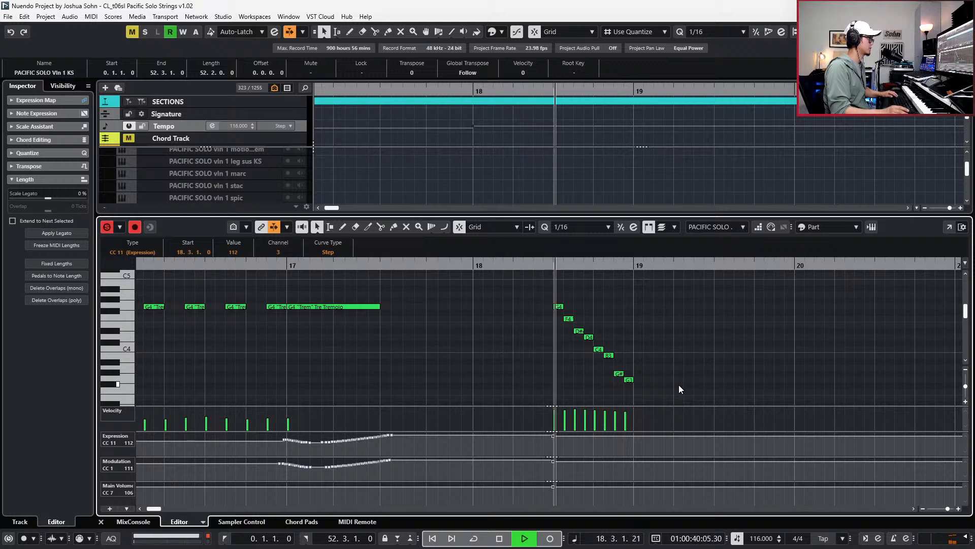
pyautogui.press('space')
pyautogui.press('f')
# Solo the PACIFIC SOLO Vln 1 KS and Cello KS tracks together and play from bar 18.
pyautogui.hotkey('ctrl', 'e')
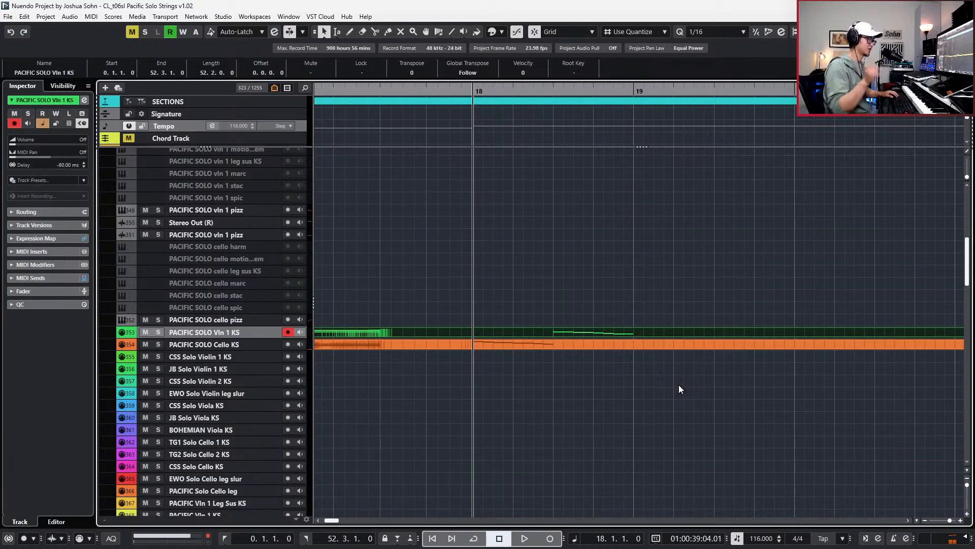
pyautogui.hotkey('shift', 'Down')
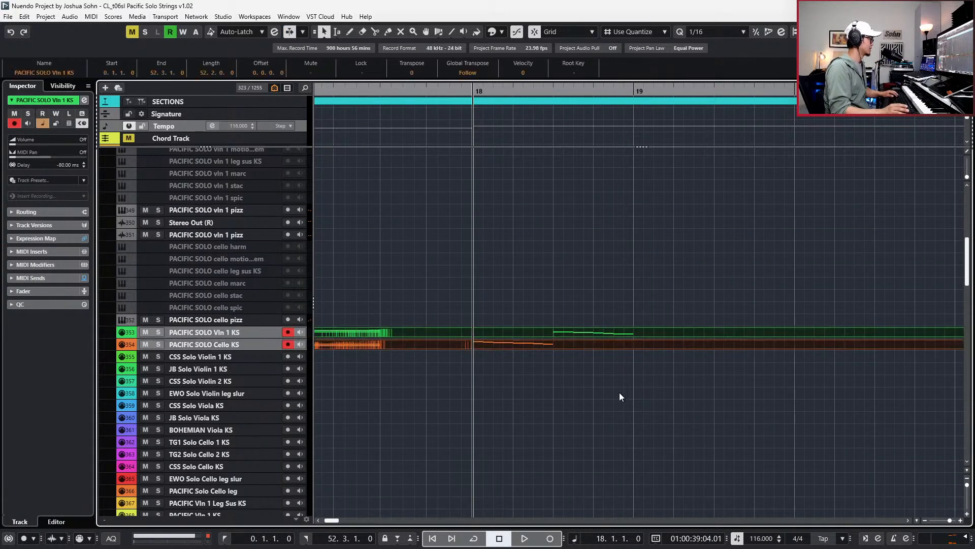
pyautogui.press('s')
pyautogui.press('g')
pyautogui.press('space')
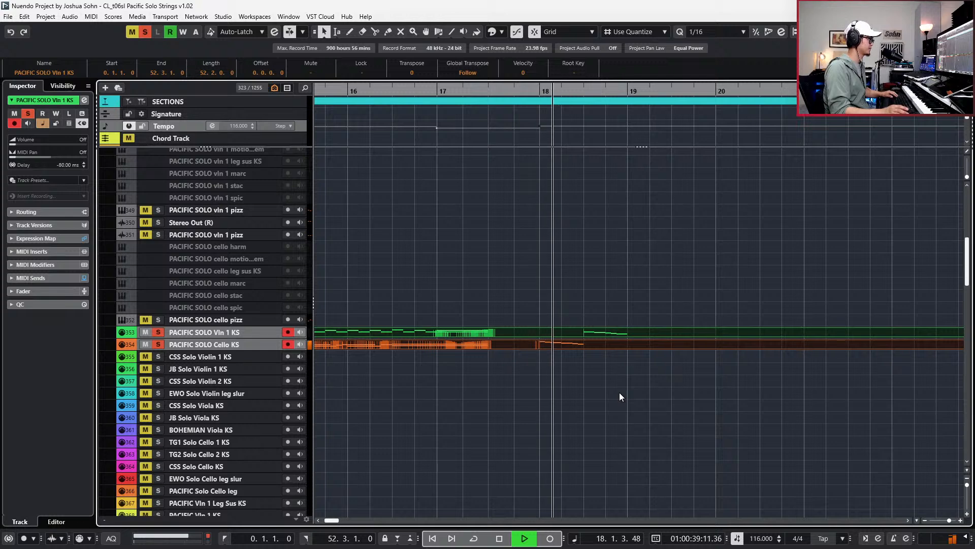
pyautogui.press('space')
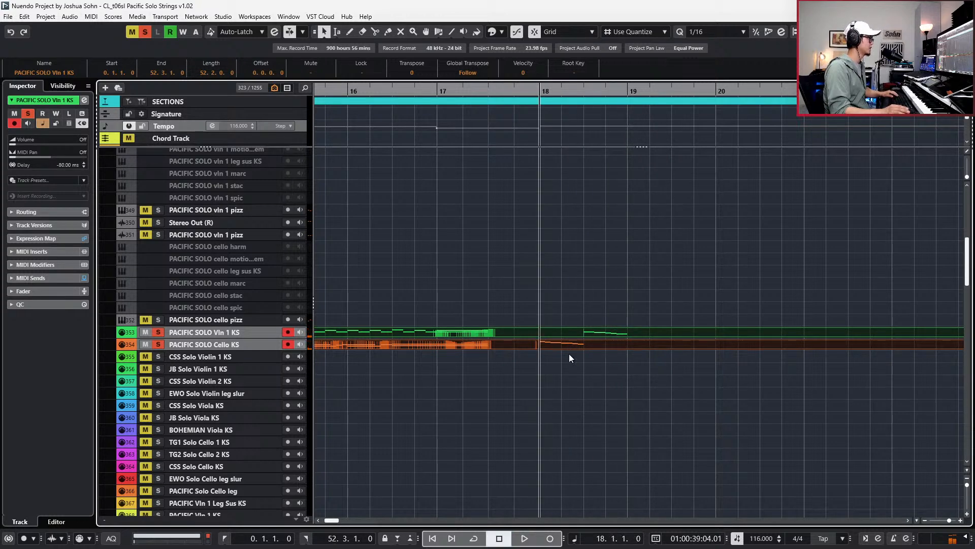
# Copy the cello's bar 18 run to bar 19, transpose it down an octave to start on G2, and play from bar 18.
pyautogui.press('Return')
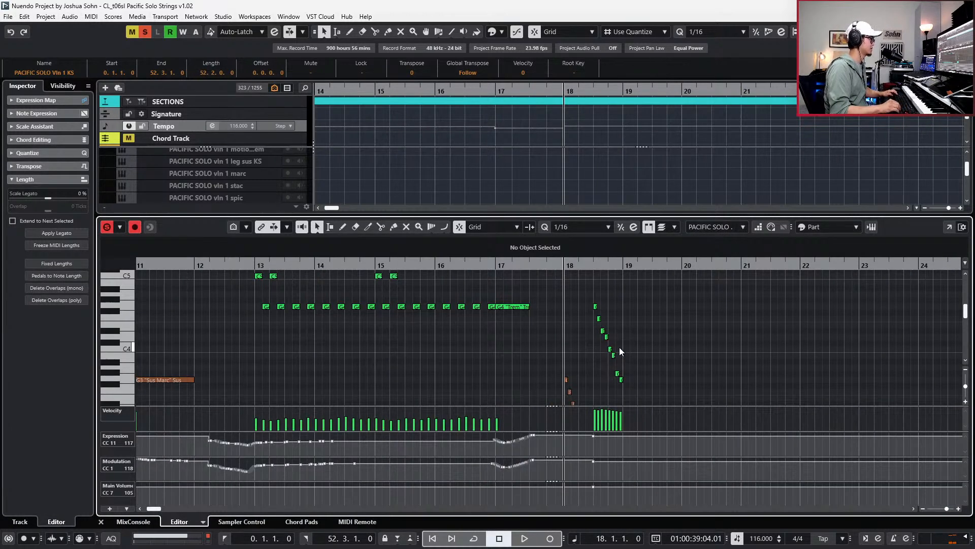
pyautogui.scroll(-3, 620, 346)
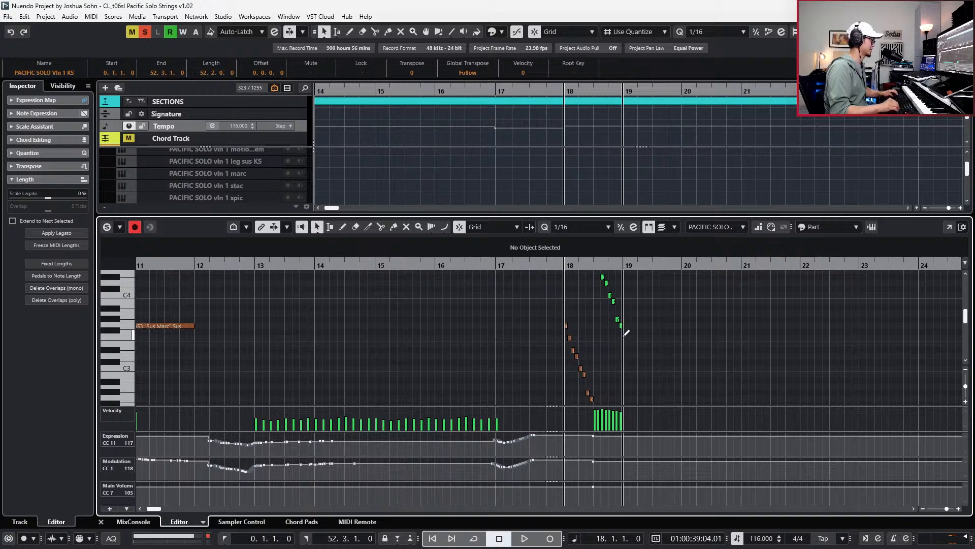
pyautogui.scroll(3, 623, 336)
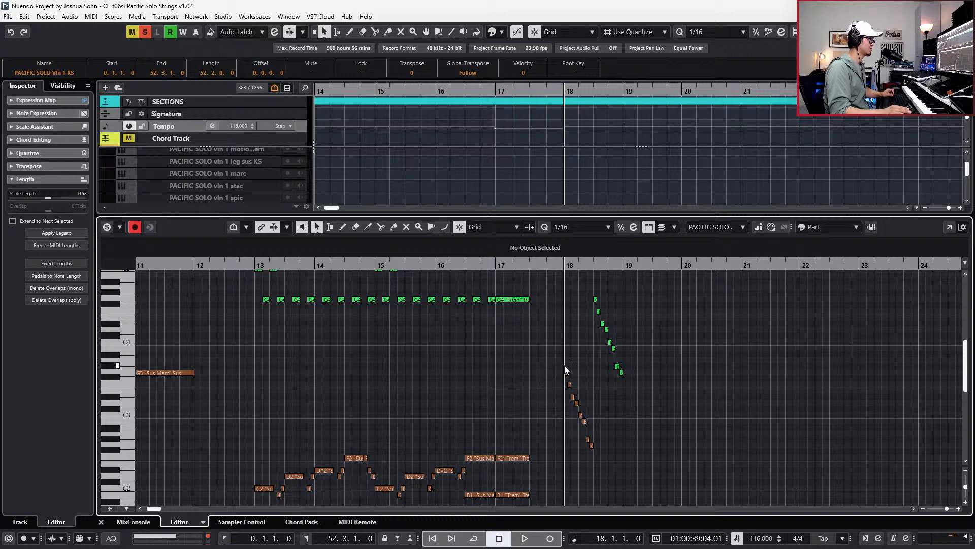
pyautogui.moveTo(547, 361); pyautogui.dragTo(596, 461)
pyautogui.scroll(3, 600, 452)
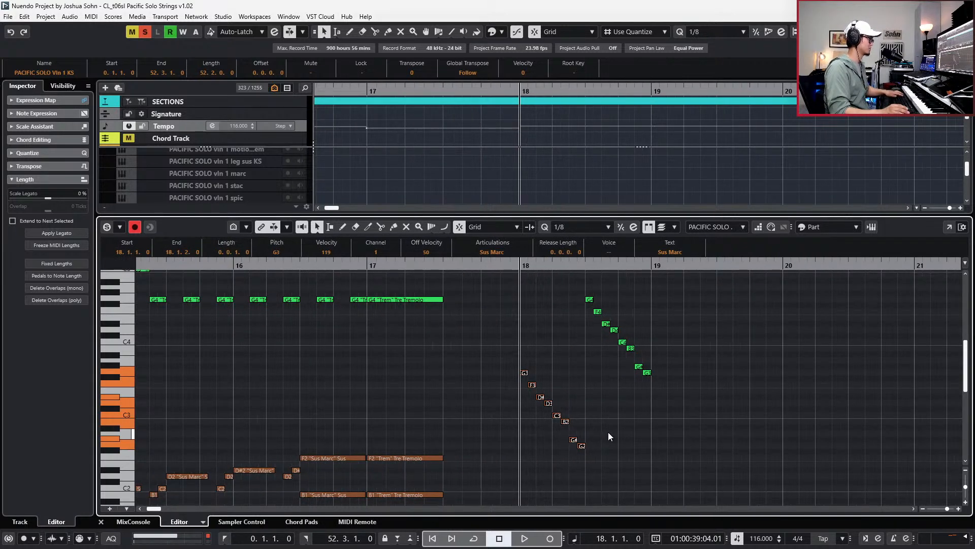
pyautogui.press('space')
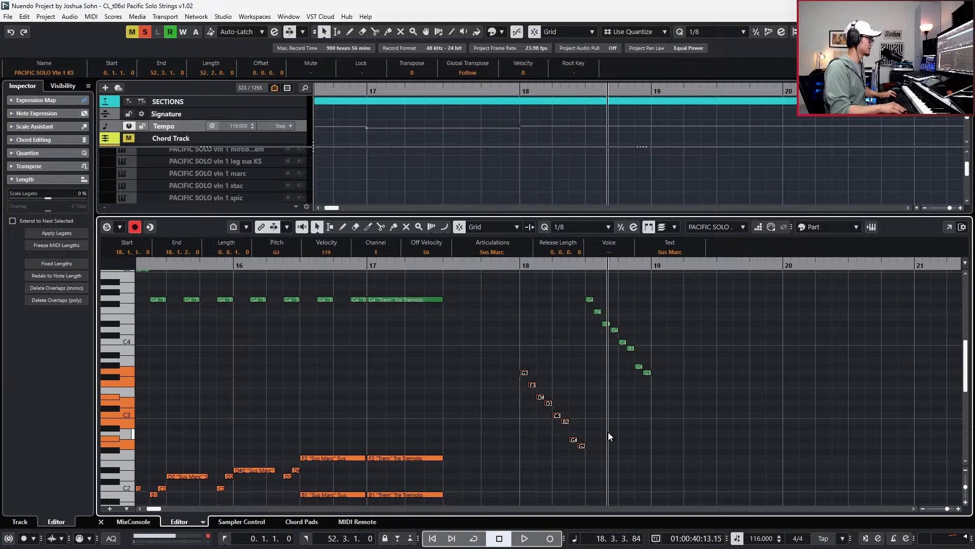
pyautogui.hotkey('ctrl', 'v')
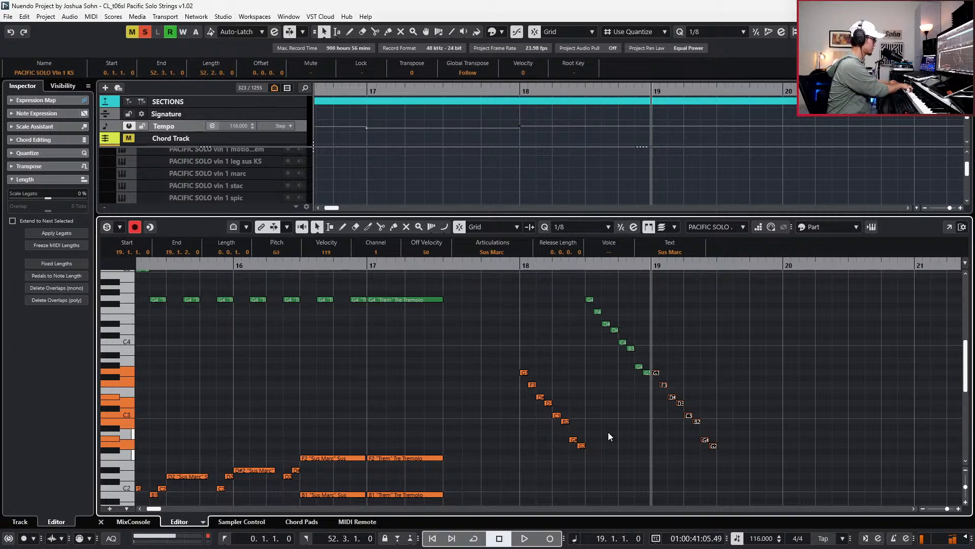
pyautogui.hotkey('shift', 'Down')
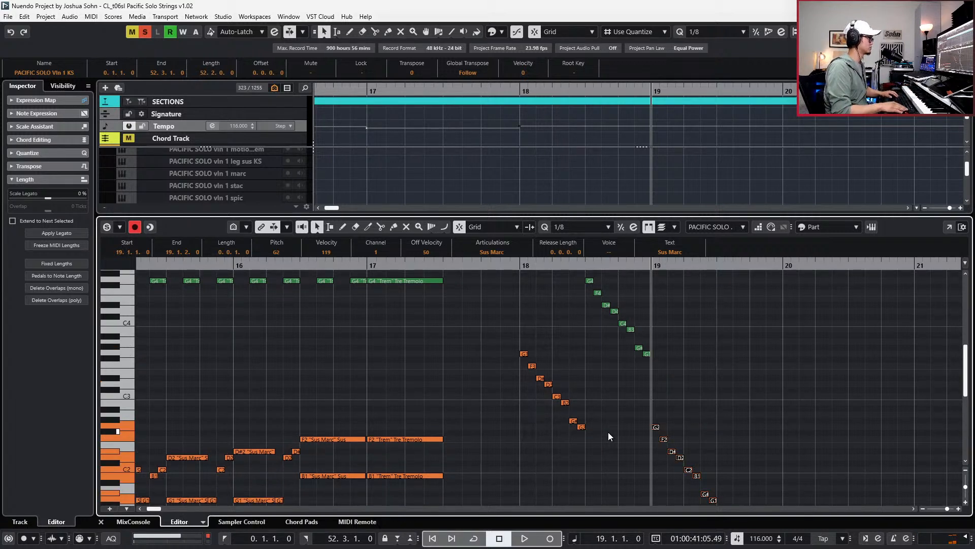
pyautogui.scroll(-3, 650, 420)
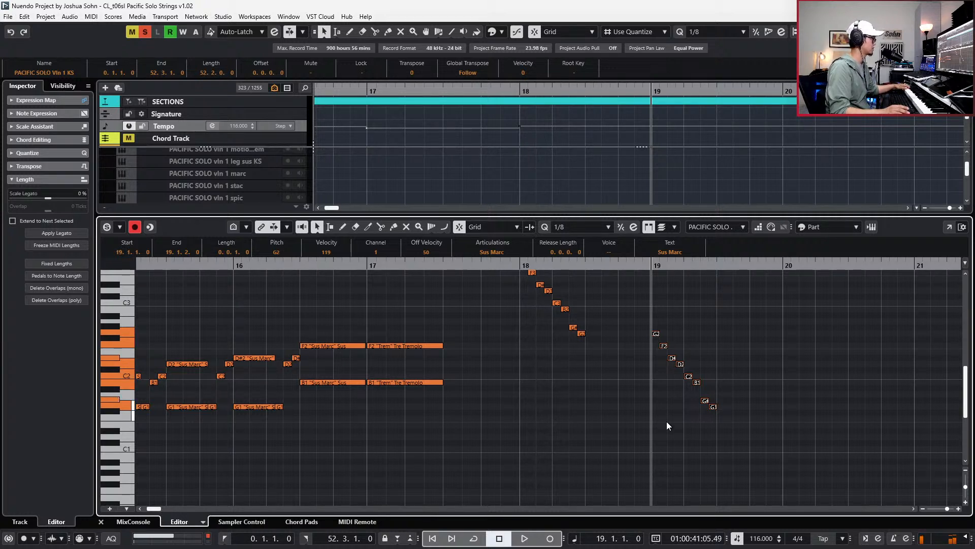
pyautogui.press('KP_Subtract')
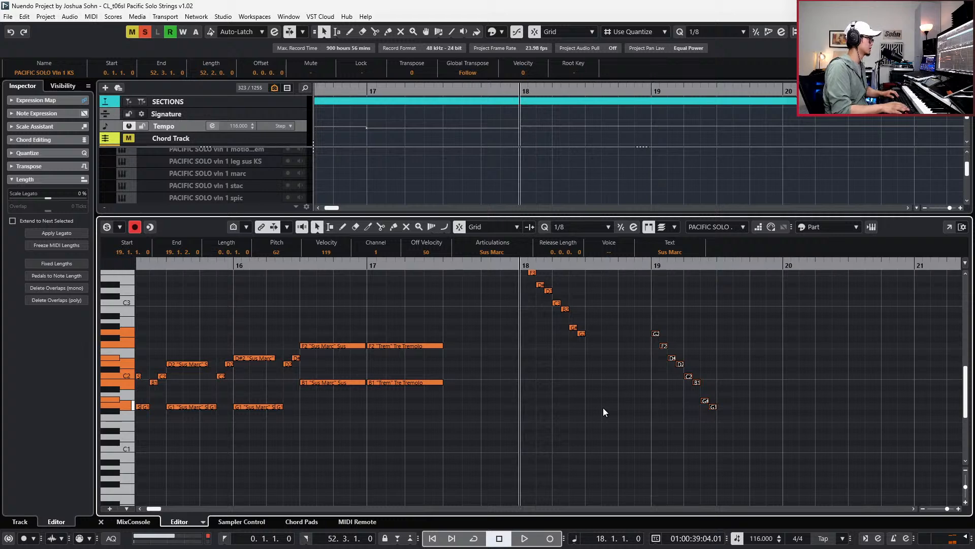
pyautogui.press('space')
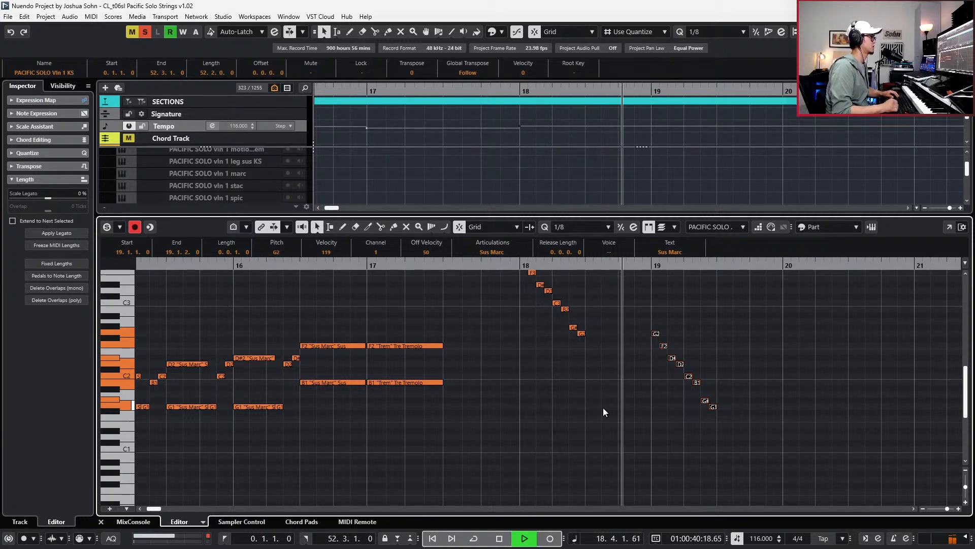
# Copy the green eight-note descending run at bar 18.3 to bar 19 and transpose the copy down one octave.
pyautogui.press('space')
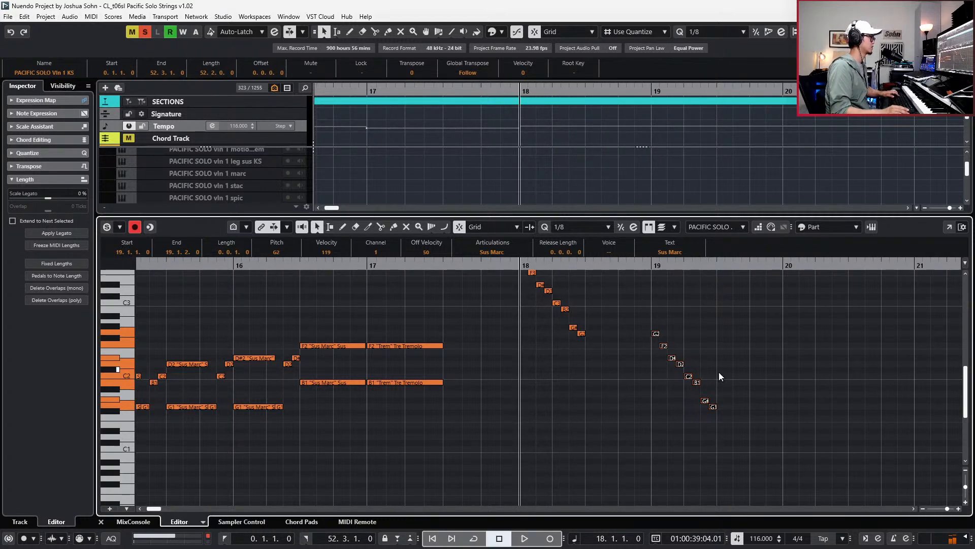
pyautogui.scroll(3, 708, 364)
pyautogui.scroll(4, 611, 294)
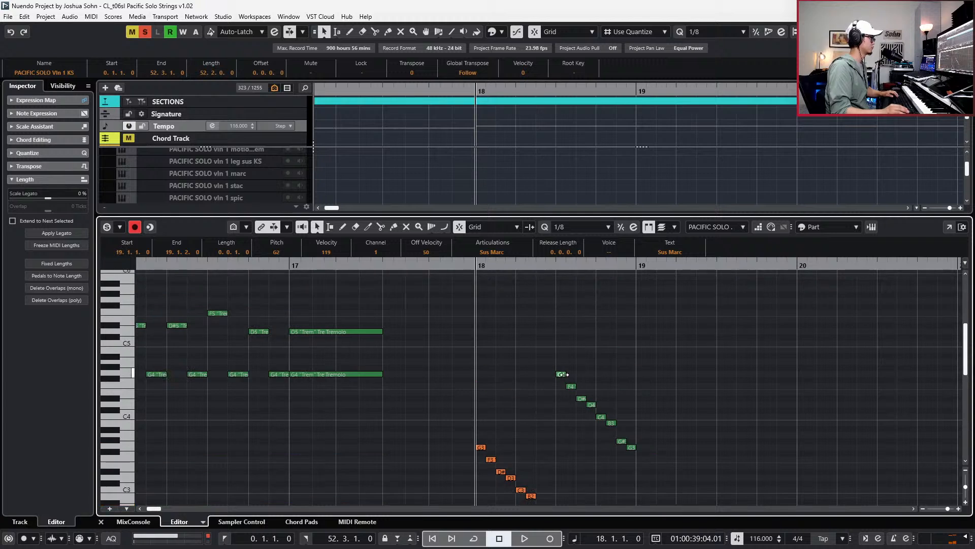
pyautogui.moveTo(558, 354); pyautogui.dragTo(671, 492)
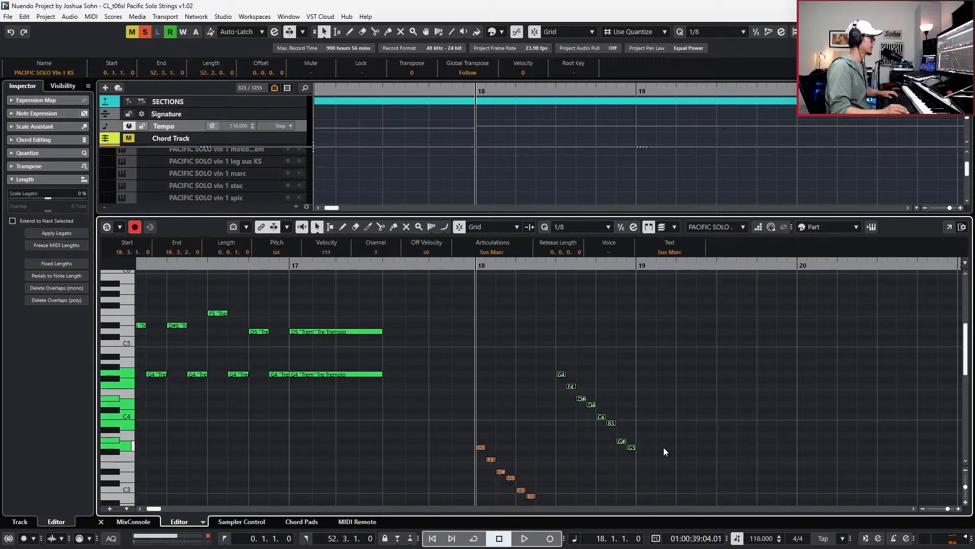
pyautogui.scroll(-2, 665, 447)
pyautogui.hotkey('shift', 'l')
pyautogui.hotkey('ctrl', 'v')
pyautogui.hotkey('shift', 'Down')
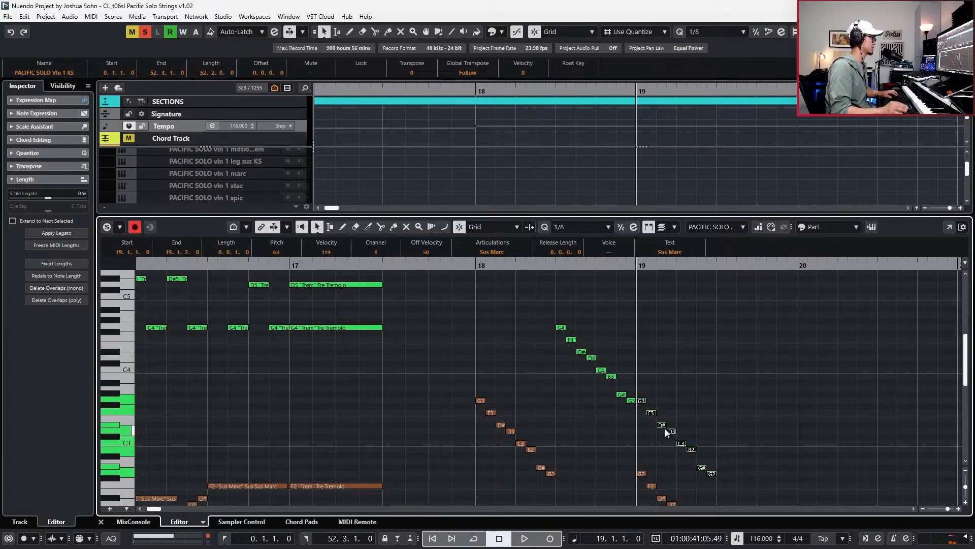
# Lower the pasted green run at bar 19 by five semitones so it starts on D3.
pyautogui.scroll(-2, 665, 433)
pyautogui.press('Left')
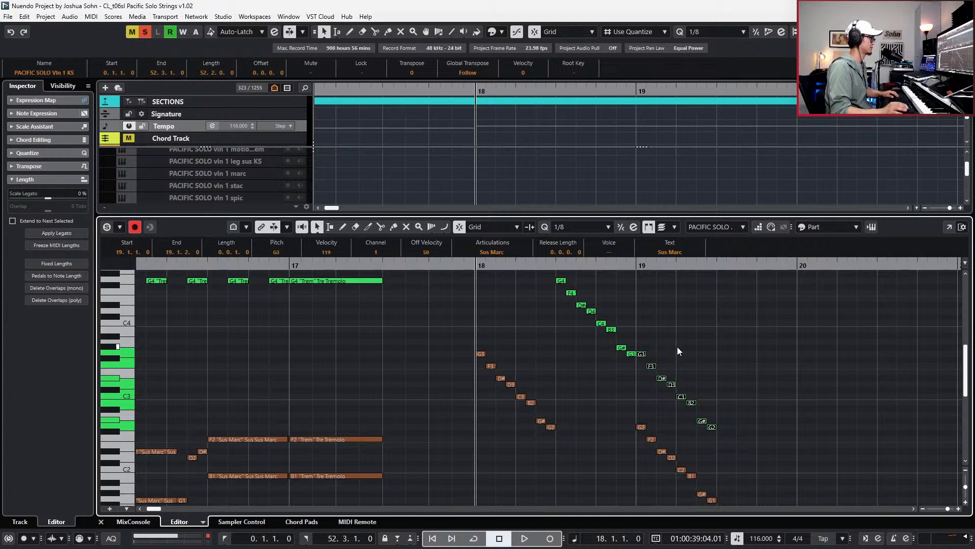
pyautogui.scroll(-2, 678, 347)
pyautogui.press('Down')
pyautogui.press('Down')
pyautogui.press('Down')
pyautogui.press('Down')
pyautogui.press('Down')
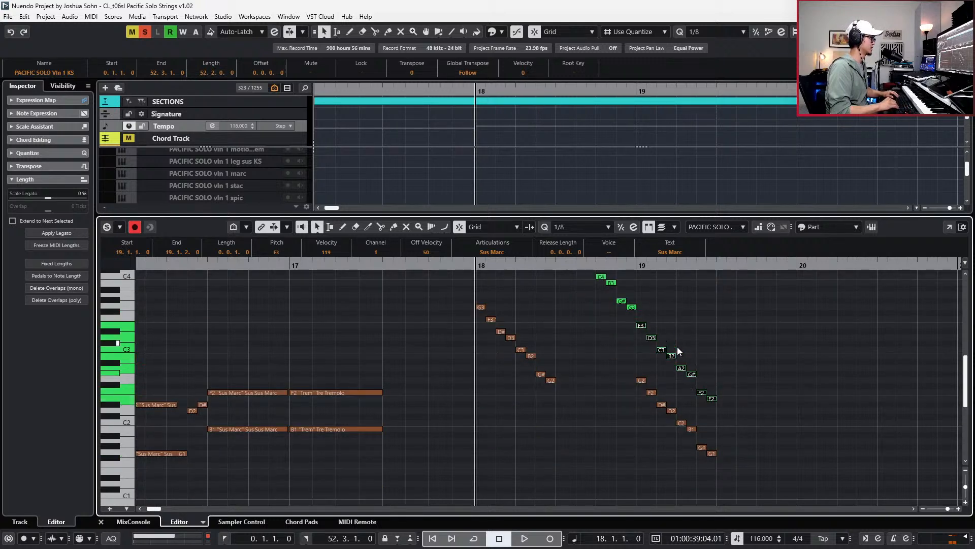
pyautogui.press('Right')
pyautogui.keyDown('ctrl'); pyautogui.scroll(2, 678, 346); pyautogui.keyUp('ctrl')
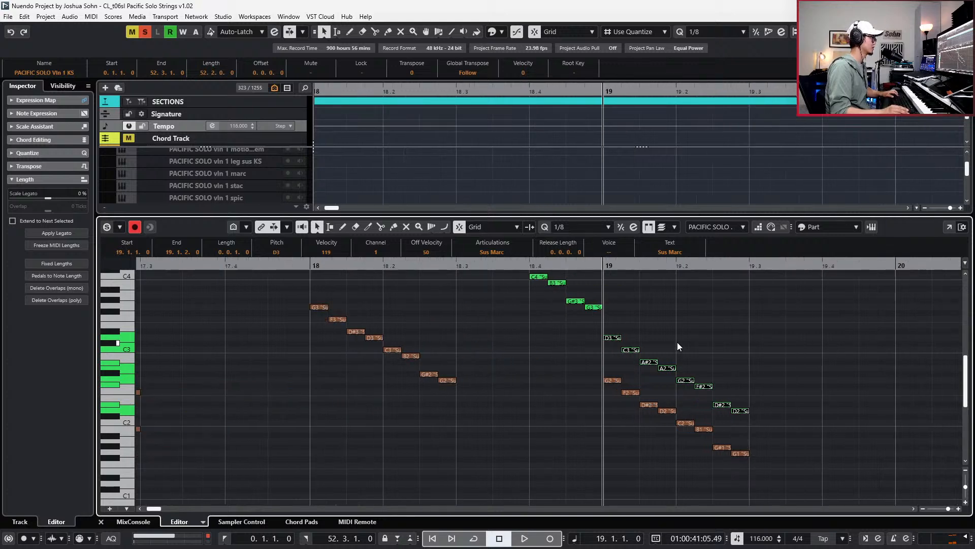
pyautogui.scroll(4, 678, 342)
pyautogui.scroll(-2, 678, 344)
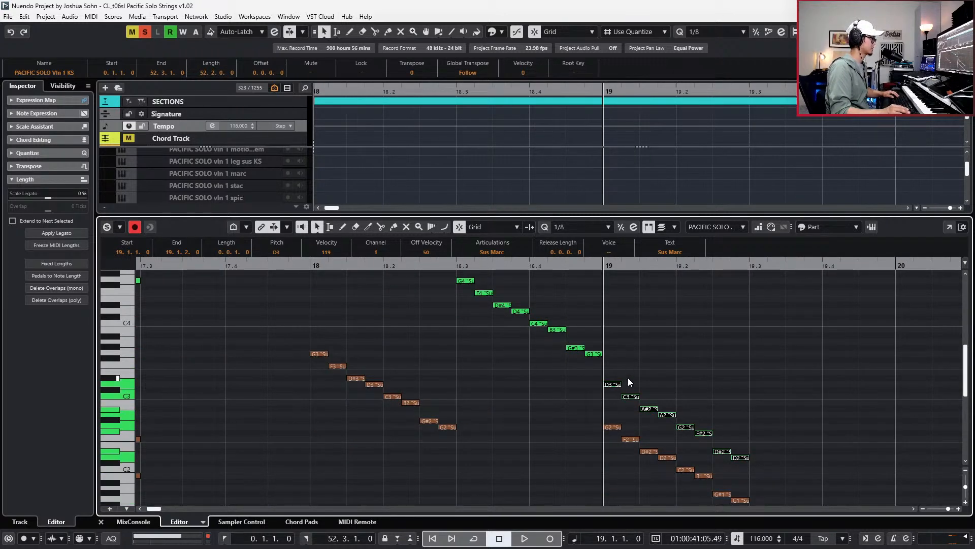
# Raise the first four green notes of bar 19 individually to D#3, D3, C3 and B2.
pyautogui.click(650, 409)
pyautogui.press('Right')
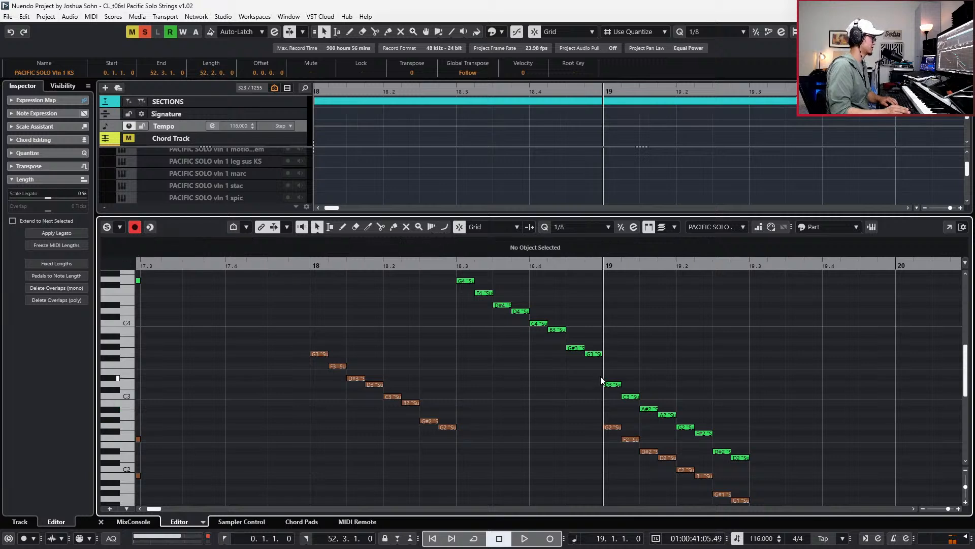
pyautogui.moveTo(622, 379); pyautogui.dragTo(663, 416)
pyautogui.press('Up')
pyautogui.click(635, 390)
pyautogui.press('Up')
pyautogui.click(651, 402)
pyautogui.press('Up')
pyautogui.click(664, 416)
pyautogui.press('Up')
pyautogui.press('Up')
# Raise the last four green notes of the bar 19 run individually to G#2, G2, F2 and D#2.
pyautogui.click(686, 426)
pyautogui.press('Up')
pyautogui.press('Up')
pyautogui.press('Down')
pyautogui.click(703, 432)
pyautogui.press('Down')
pyautogui.press('Up')
pyautogui.press('Up')
pyautogui.click(722, 451)
pyautogui.press('Up')
pyautogui.press('Up')
pyautogui.click(741, 458)
pyautogui.scroll(-3, 778, 437)
pyautogui.scroll(2, 778, 431)
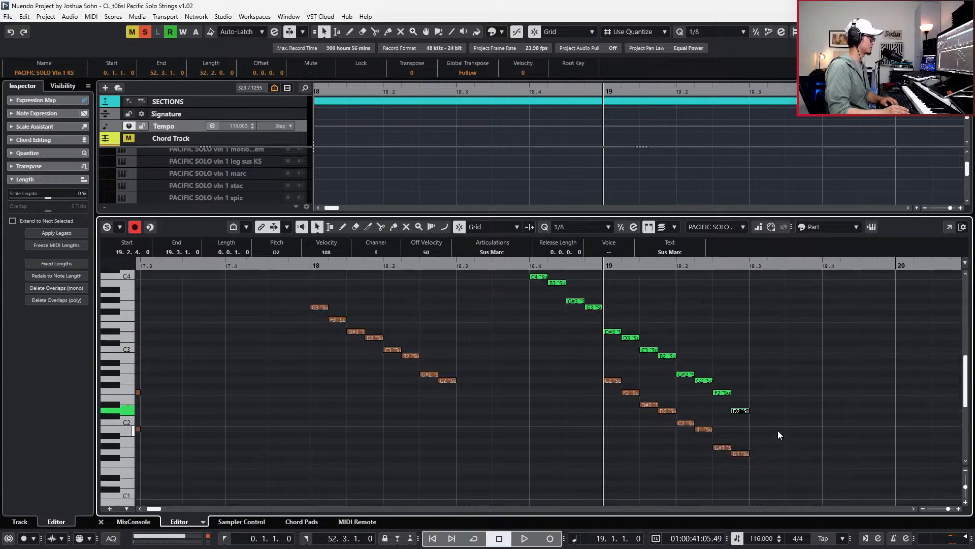
pyautogui.press('Up')
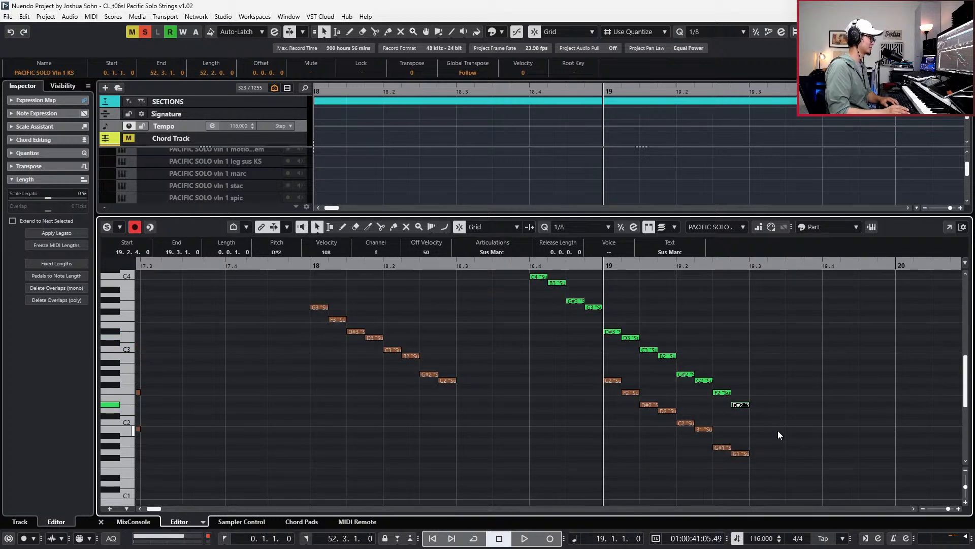
# Play back the two-part run from bar 19 and check how its closing notes harmonise.
pyautogui.press('space')
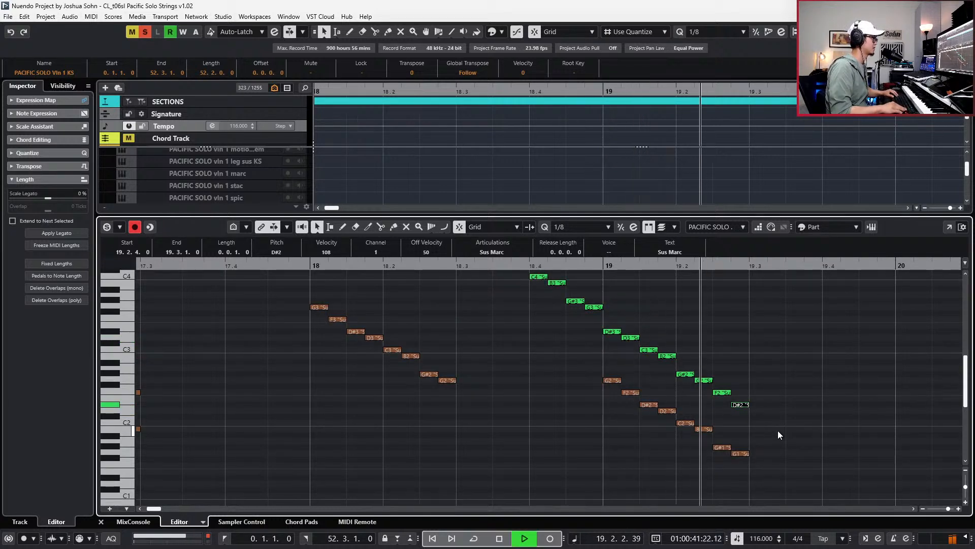
pyautogui.press('space')
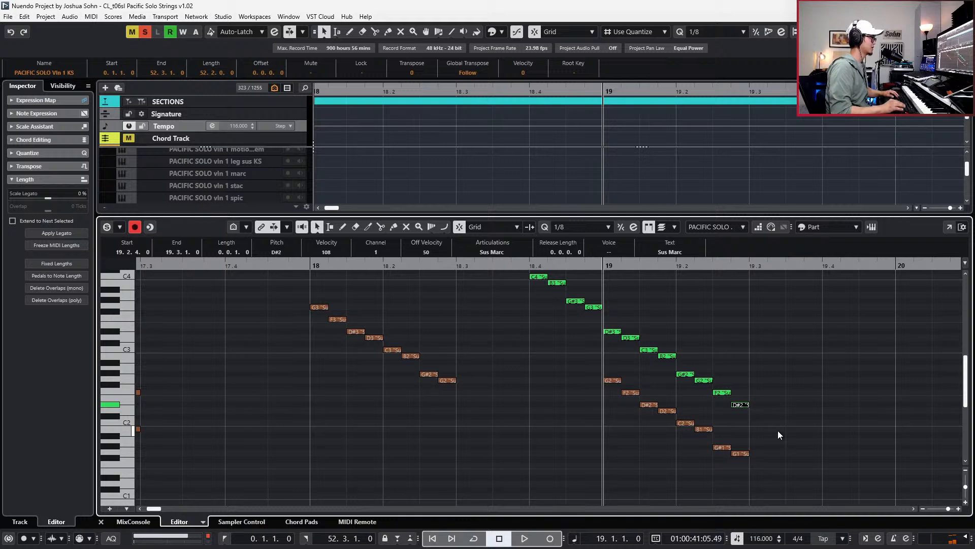
pyautogui.click(707, 381)
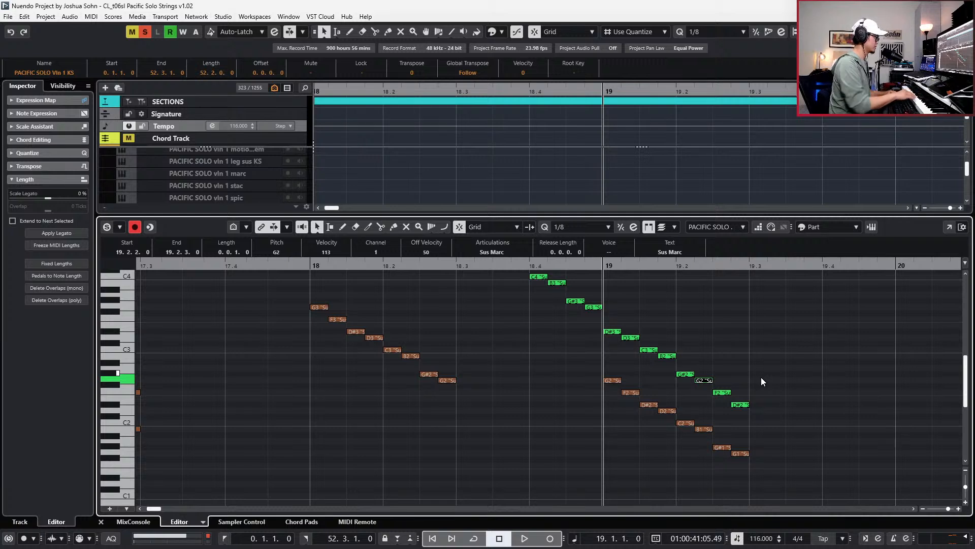
pyautogui.scroll(2, 761, 377)
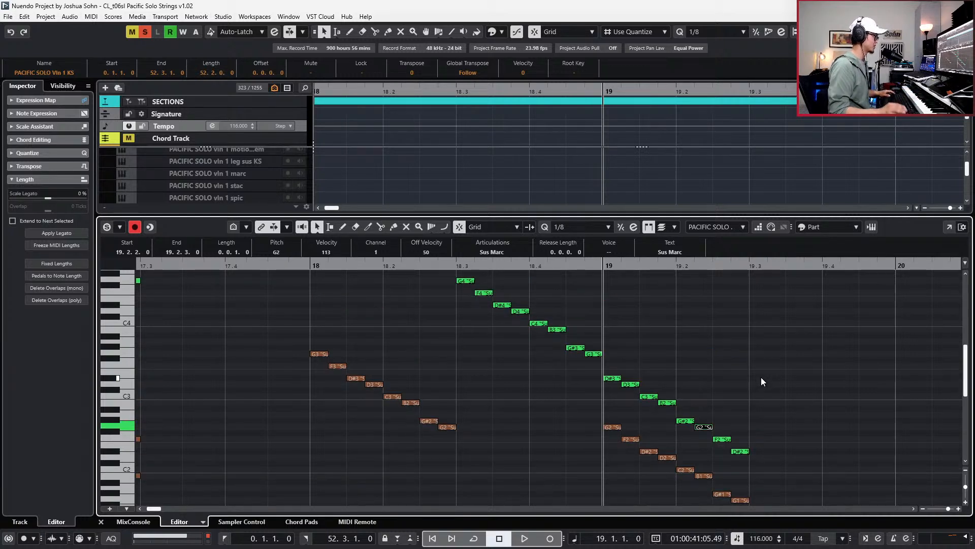
pyautogui.scroll(-1, 761, 377)
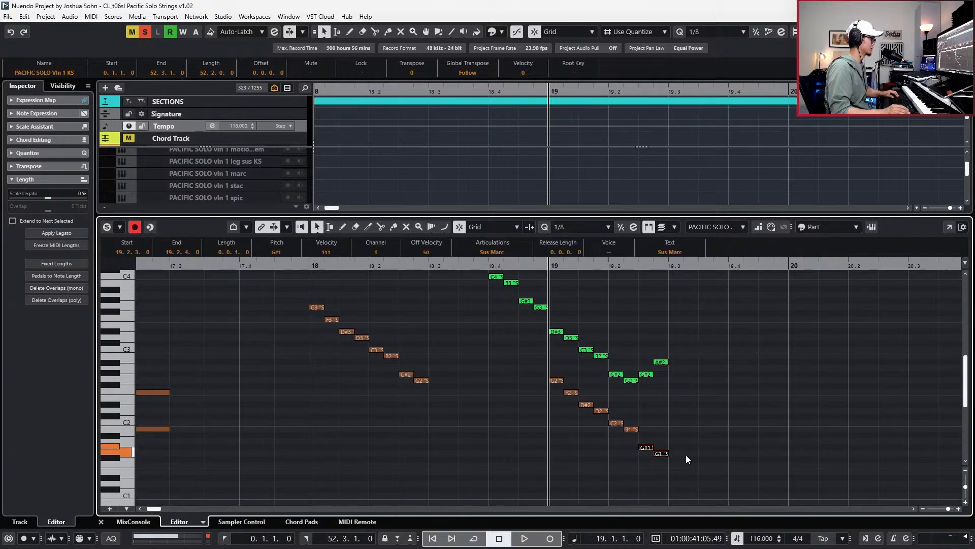
pyautogui.press('space')
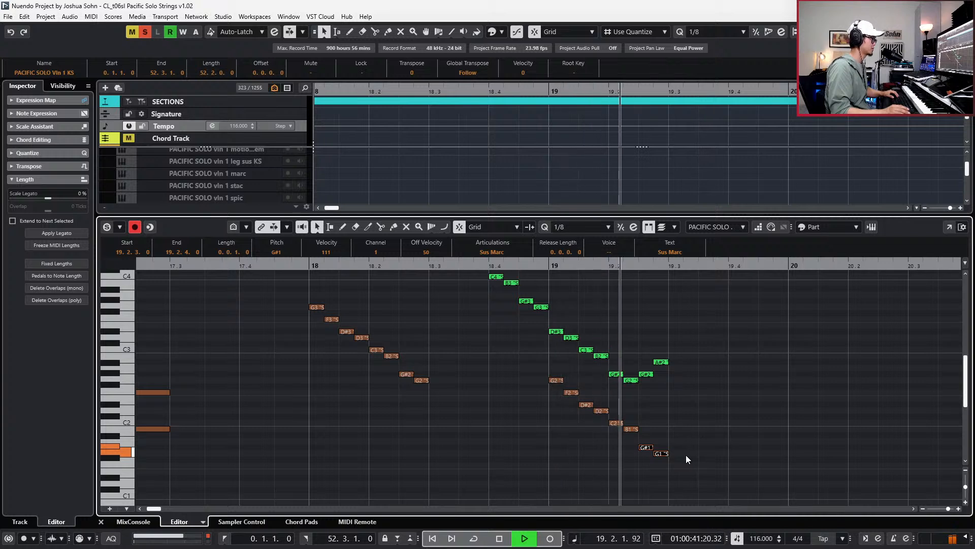
pyautogui.press('space')
pyautogui.press('space')
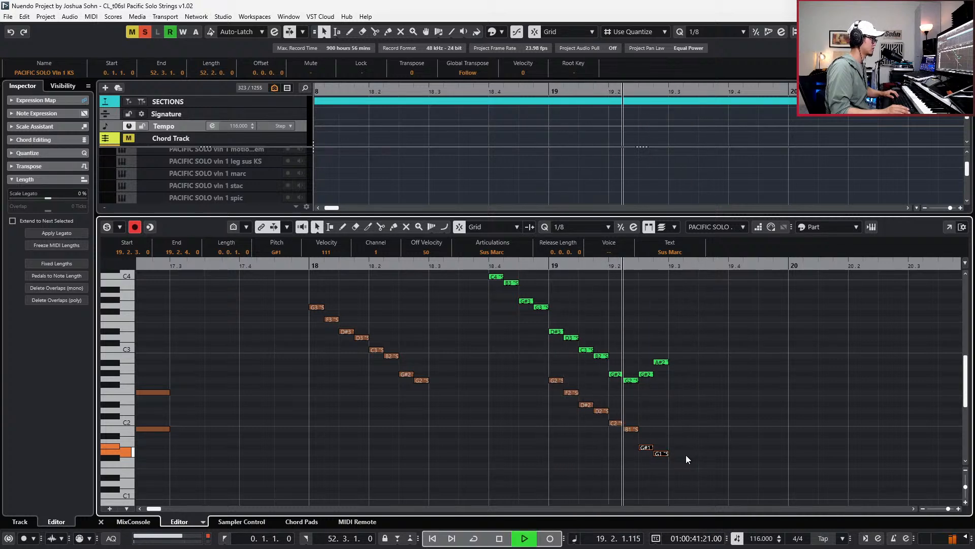
pyautogui.press('space')
# Try the last low orange note of the bar 19 run at A#1 and audition it.
pyautogui.click(661, 454)
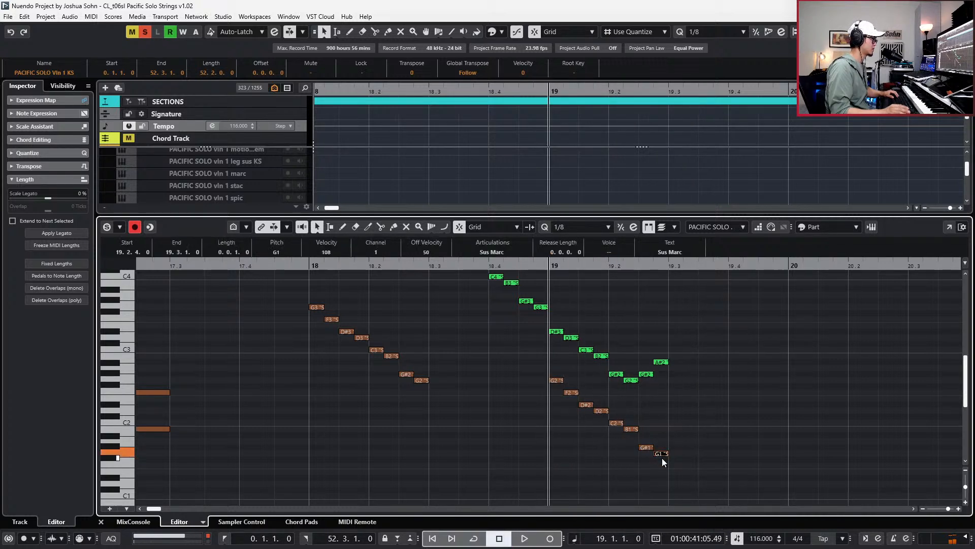
pyautogui.press('Up')
pyautogui.press('Up')
pyautogui.press('Up')
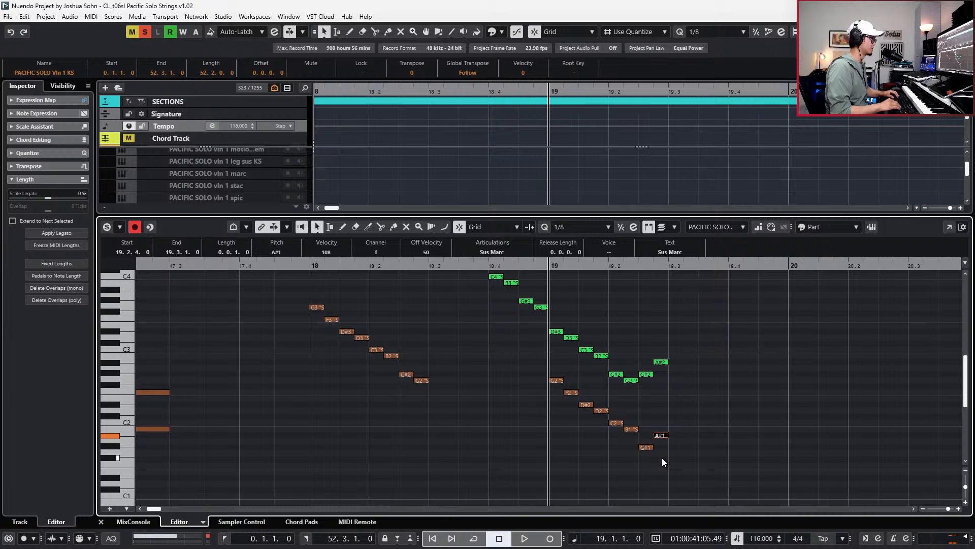
pyautogui.press('space')
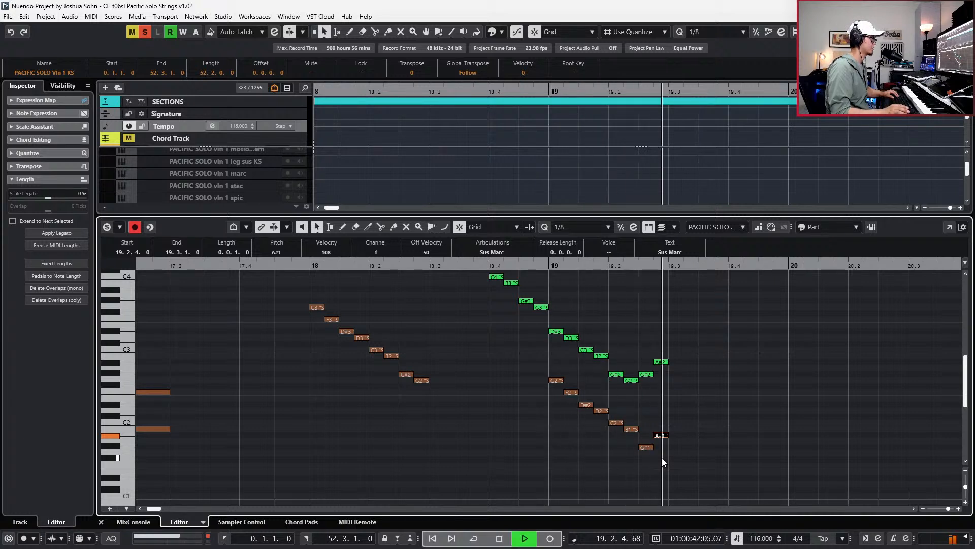
pyautogui.press('space')
# Try the same last low note at D#2 and audition it against the green part.
pyautogui.press('Up')
pyautogui.press('Up')
pyautogui.press('Up')
pyautogui.press('Up')
pyautogui.press('Up')
pyautogui.press('space')
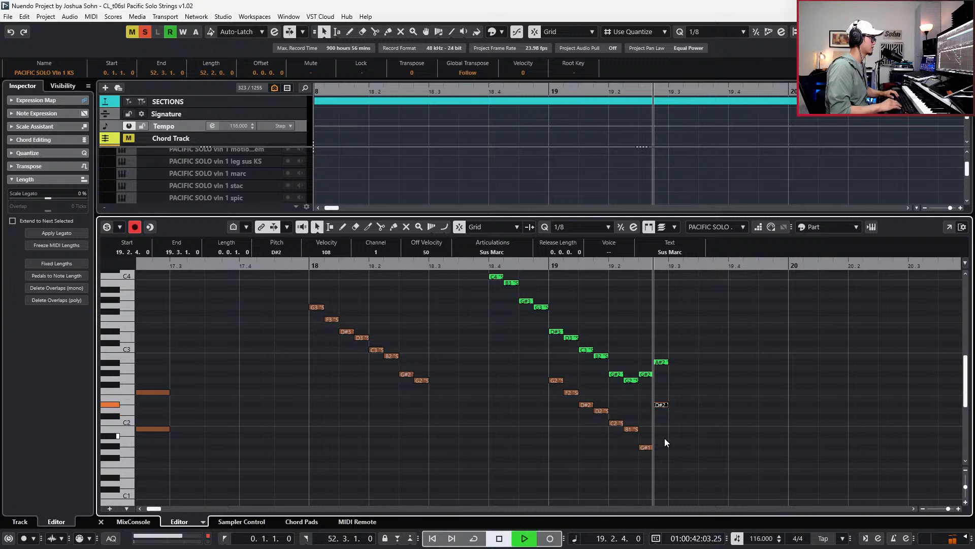
pyautogui.press('space')
# Try the last low note at C2 and play the ending of the run.
pyautogui.press('Down')
pyautogui.press('Down')
pyautogui.press('Down')
pyautogui.press('space')
pyautogui.press('space')
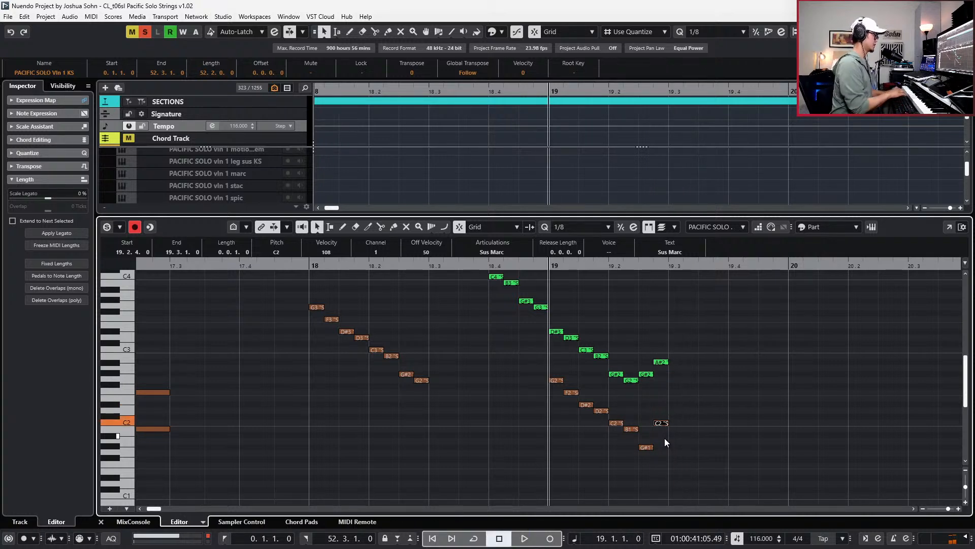
# Return the last low note to G1 and audition it, also trying F1 for comparison.
pyautogui.press('Down')
pyautogui.press('Down')
pyautogui.press('Down')
pyautogui.press('Down')
pyautogui.press('Down')
pyautogui.press('space')
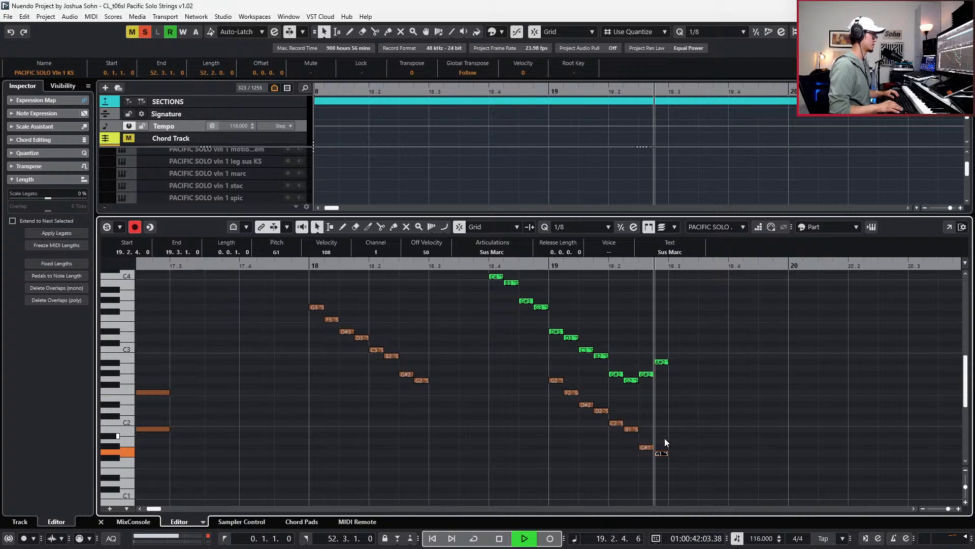
pyautogui.press('space')
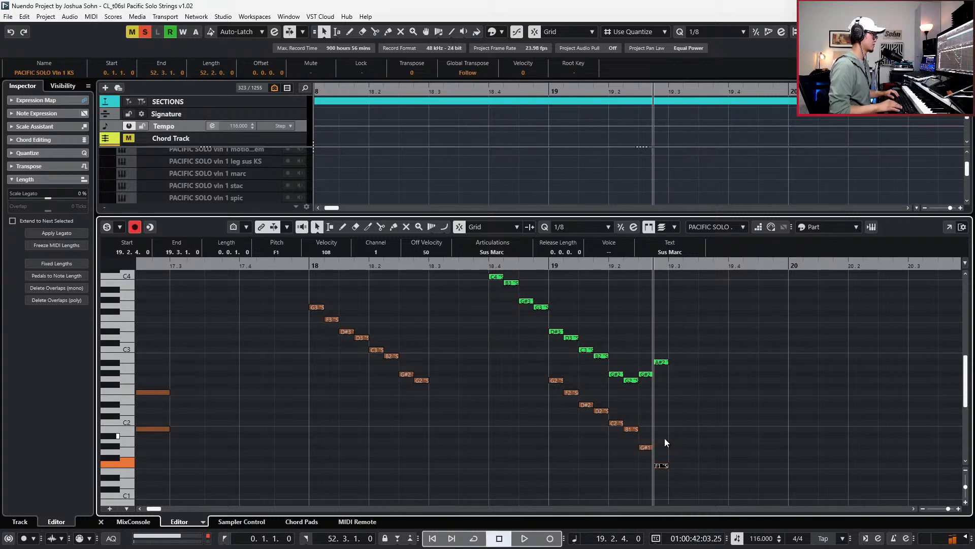
pyautogui.press('space')
# Play back the descending passage from bar 18 into bar 19 to hear both parts together.
pyautogui.press('g')
pyautogui.press('g')
pyautogui.press('g')
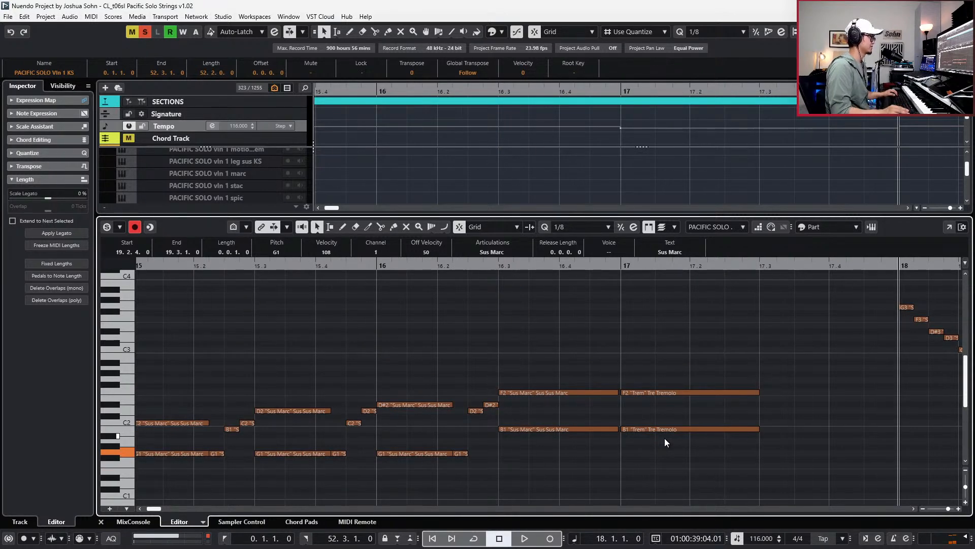
pyautogui.press('space')
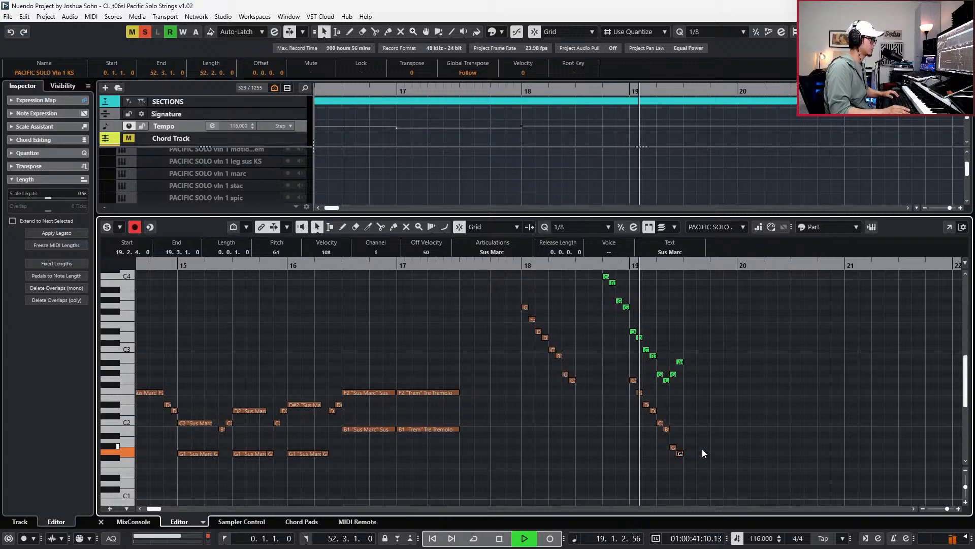
pyautogui.press('space')
# Duplicate the last low G1 note to bar 19.3 and lower the copy to F1.
pyautogui.press('h')
pyautogui.press('h')
pyautogui.press('h')
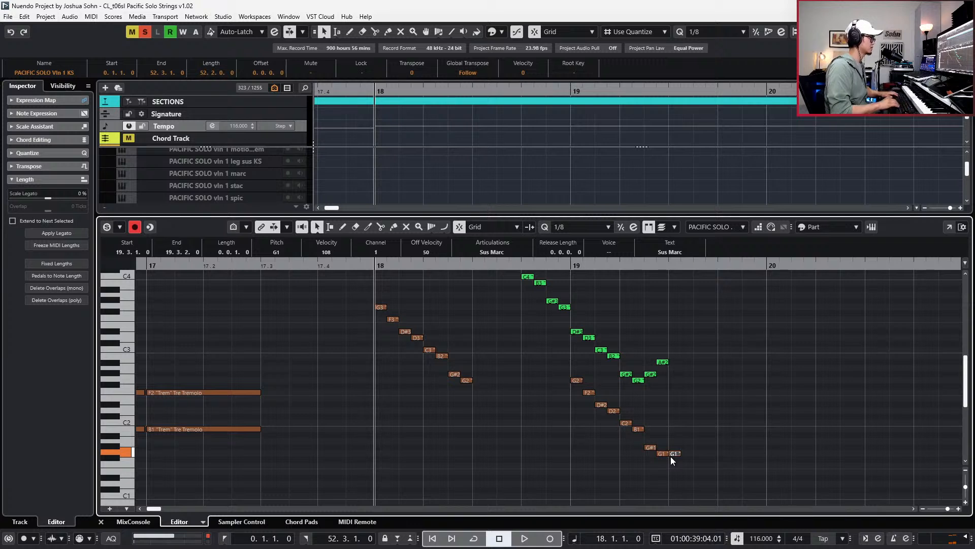
pyautogui.press('Down')
pyautogui.press('Down')
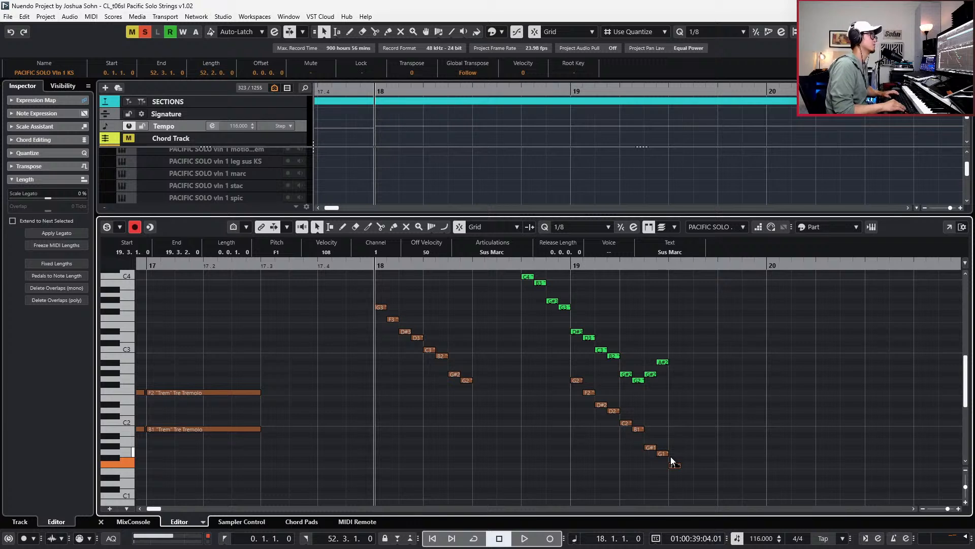
pyautogui.click(673, 462)
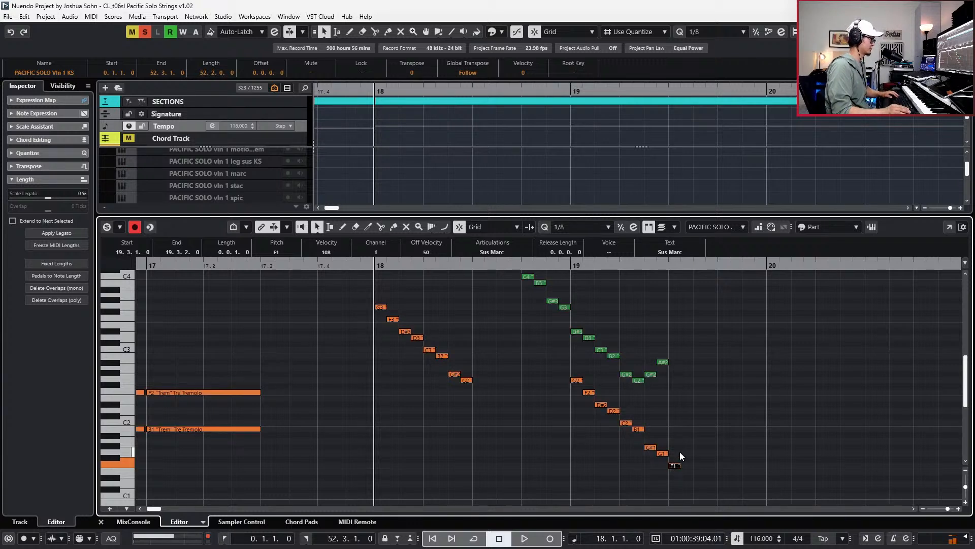
# Lengthen the F1 note to the start of bar 20 and audition it from bar 19.
pyautogui.moveTo(681, 464); pyautogui.dragTo(766, 465)
pyautogui.hscroll(3, 686, 443)
pyautogui.press('space')
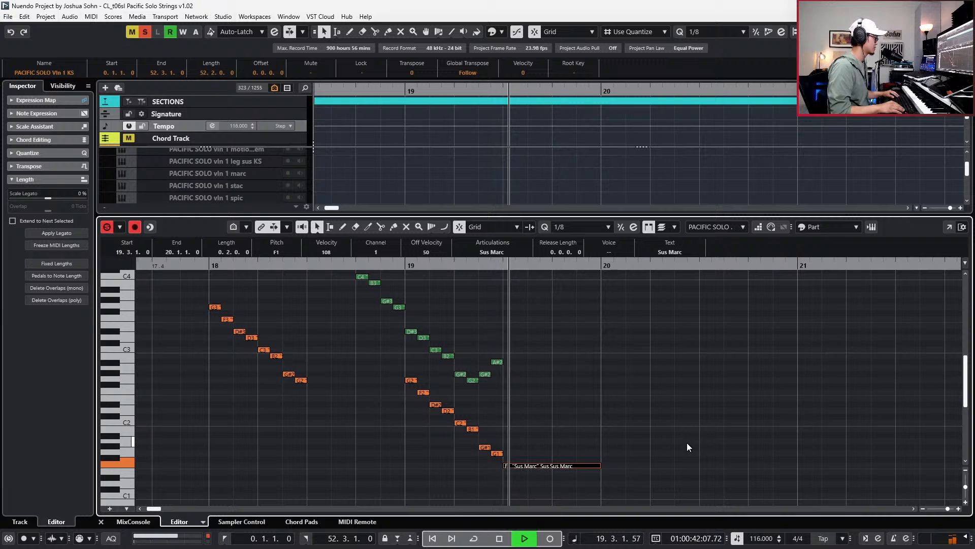
pyautogui.press('space')
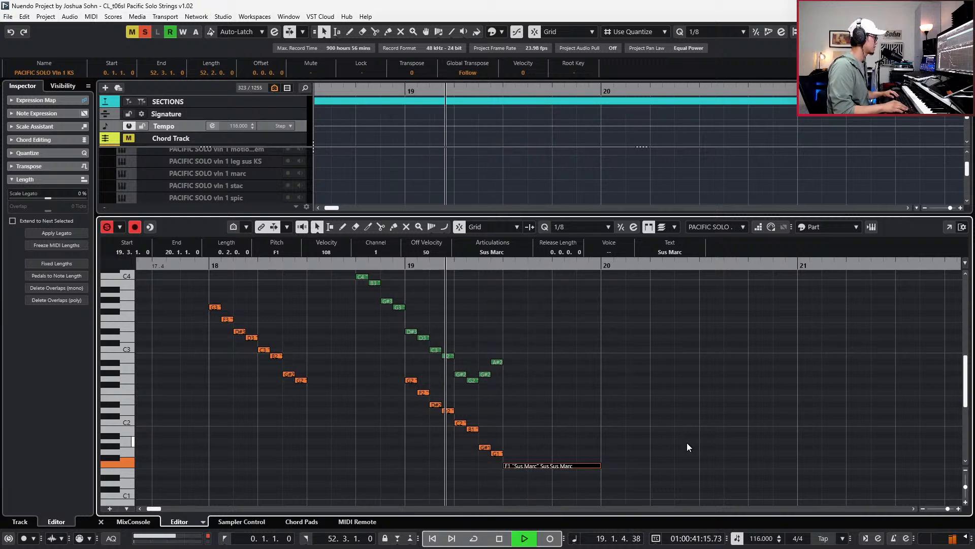
pyautogui.press('space')
# Raise the long low note at bar 19.3 to F#1 and audition the ending.
pyautogui.press('Down')
pyautogui.press('Up')
pyautogui.press('Up')
pyautogui.press('space')
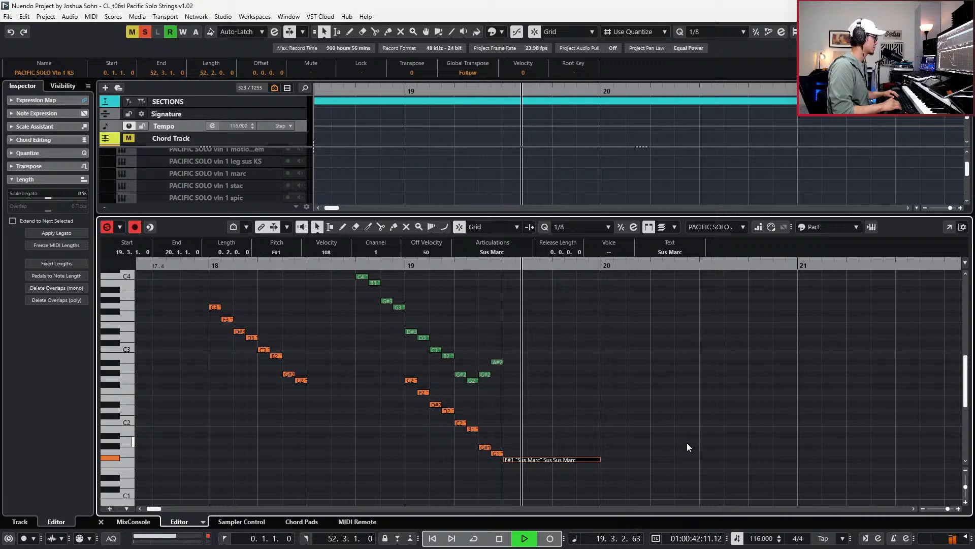
pyautogui.press('space')
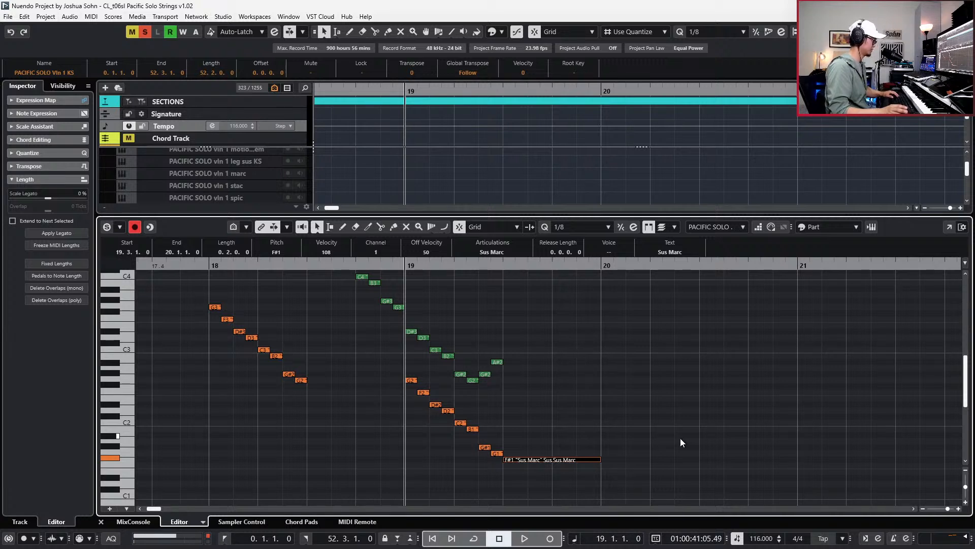
# Add a sustained A2 note from bar 19.3 to bar 20 in the green part above the long F#1.
pyautogui.click(499, 362)
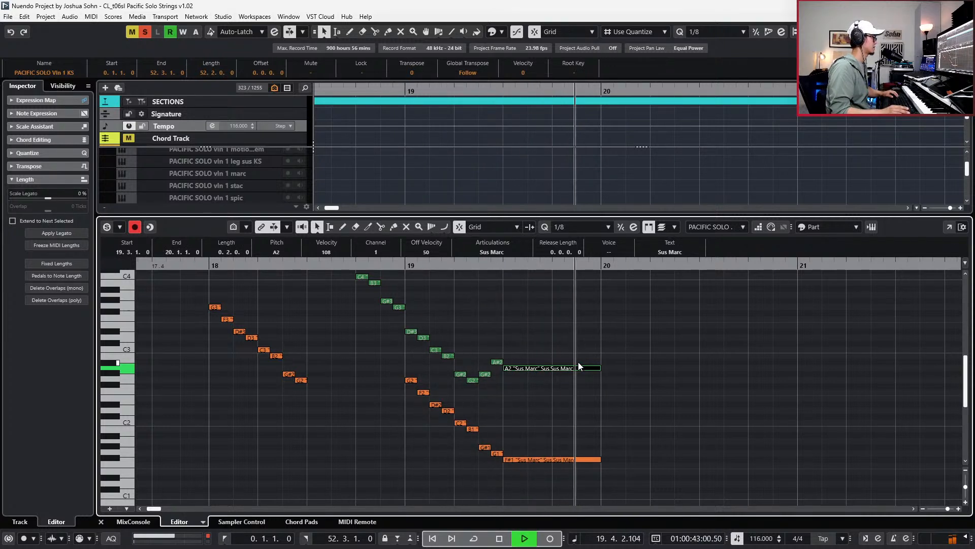
# Add sustained G1 and G2 notes at bar 20, one per part, and lengthen both to a full bar.
pyautogui.press('space')
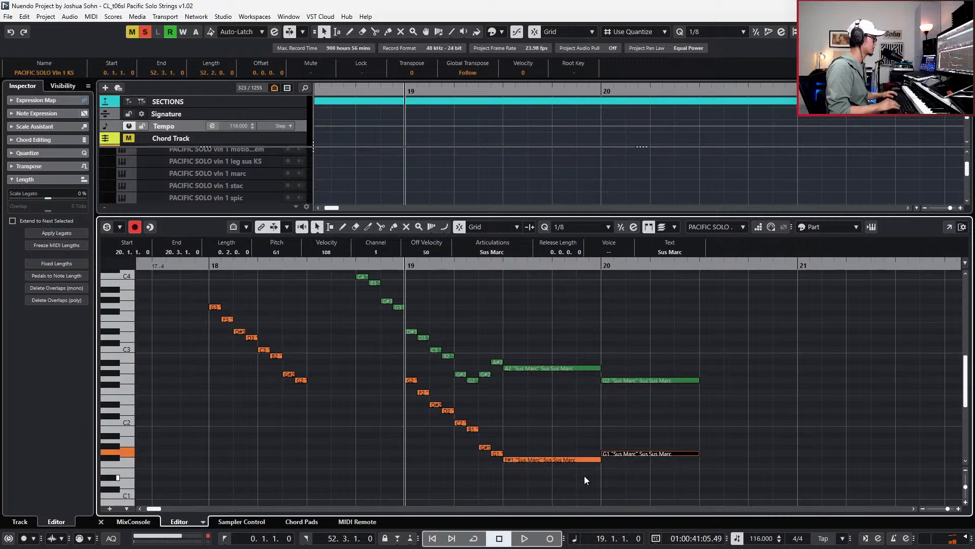
pyautogui.press('space')
pyautogui.moveTo(691, 356); pyautogui.dragTo(670, 466)
pyautogui.hotkey('alt', 'shift', 'Right')
pyautogui.hotkey('alt', 'shift', 'Right')
pyautogui.hotkey('alt', 'shift', 'Right')
pyautogui.hotkey('alt', 'shift', 'Right')
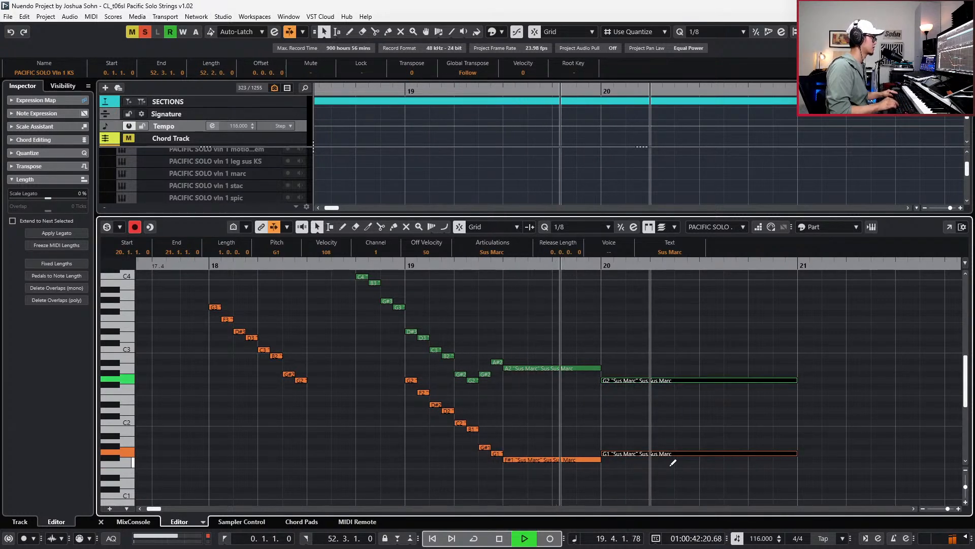
pyautogui.scroll(-2, 670, 465)
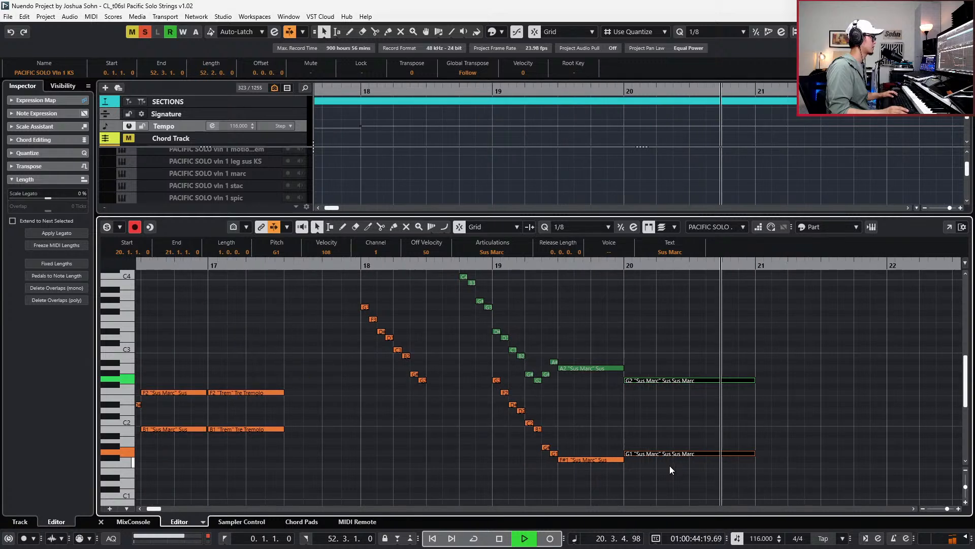
pyautogui.press('space')
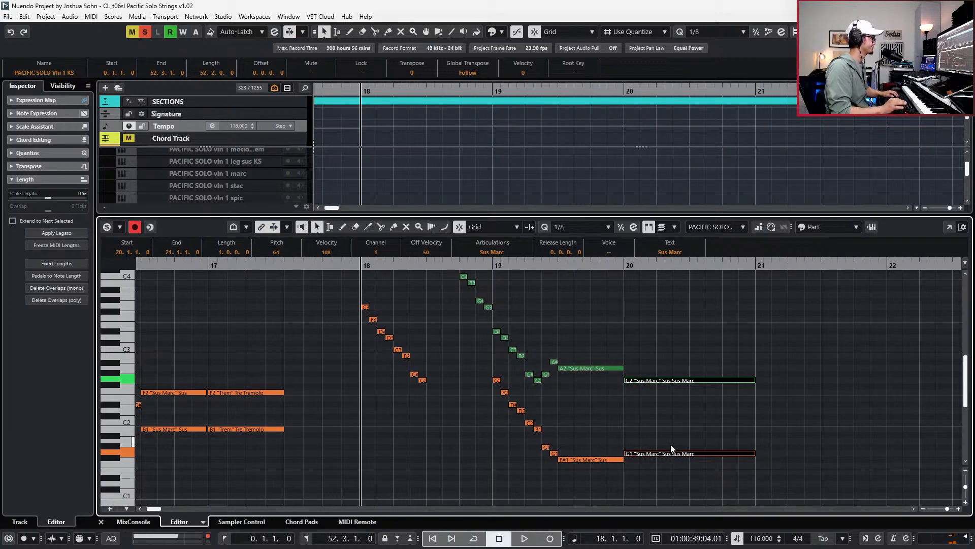
# Audition the passage from bar 18 and raise the green sustained note at bar 20 to B2.
pyautogui.press('space')
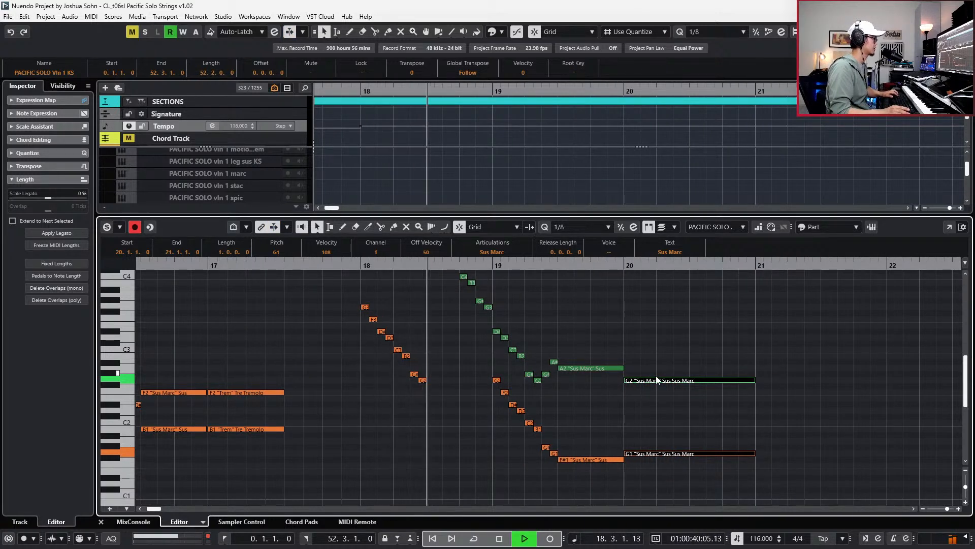
pyautogui.press('f')
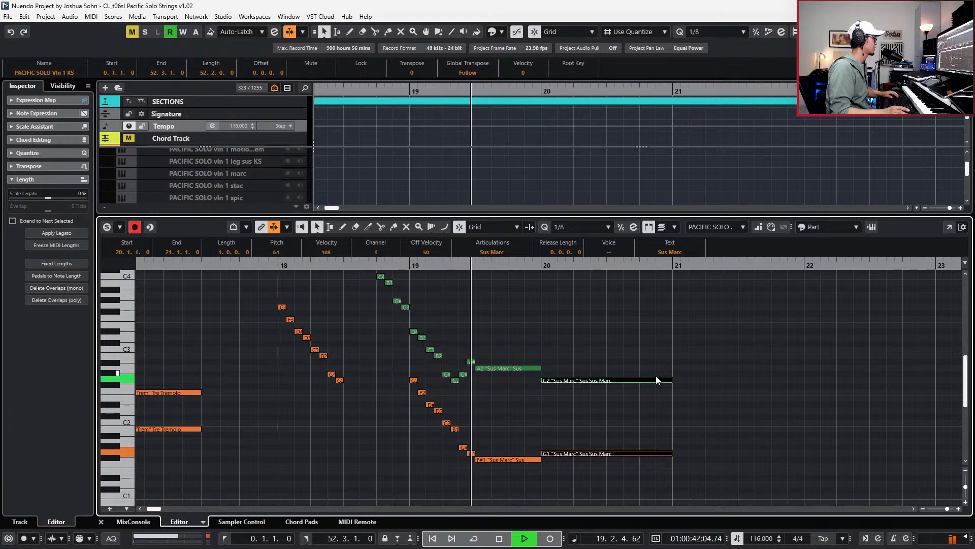
pyautogui.press('space')
pyautogui.press('Up')
pyautogui.press('Up')
pyautogui.press('space')
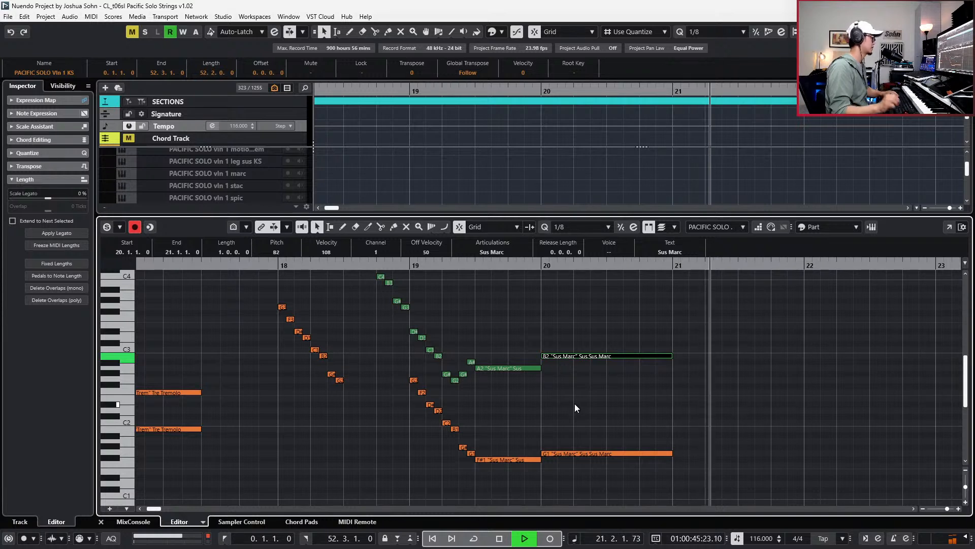
pyautogui.press('space')
# Copy the G1 and B2 notes from bar 20 to bar 22 and raise the green copy to C3.
pyautogui.keyDown('shift'); pyautogui.click(646, 453); pyautogui.keyUp('shift')
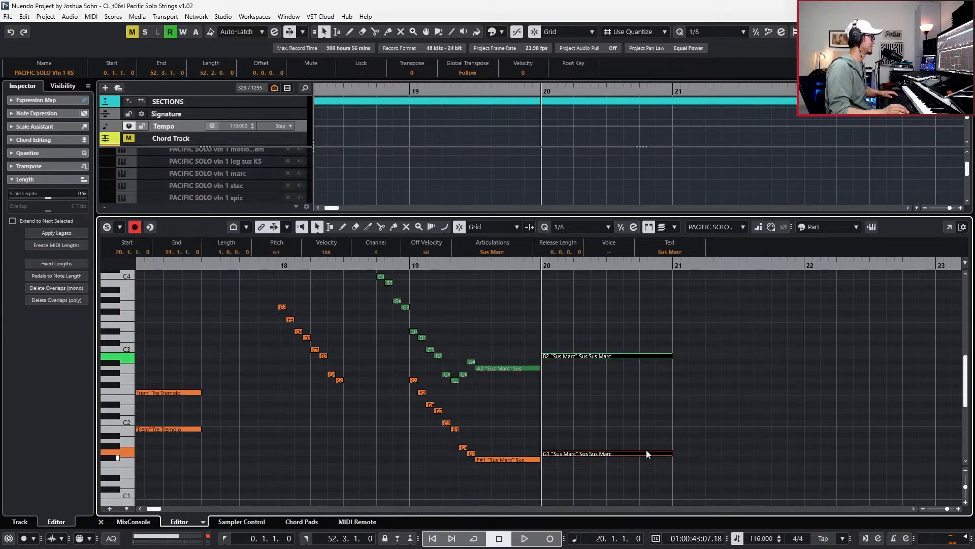
pyautogui.hotkey('ctrl', 'v')
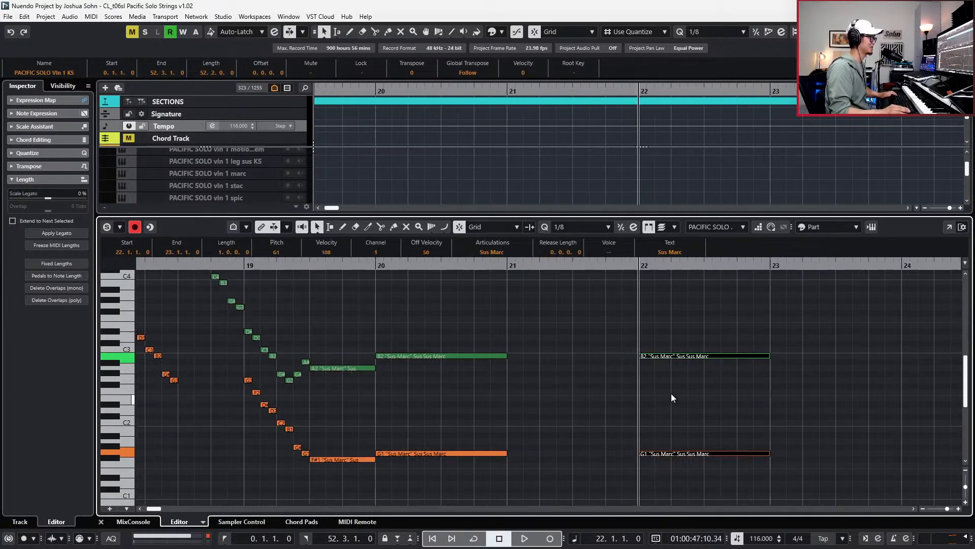
pyautogui.click(678, 374)
pyautogui.moveTo(686, 355); pyautogui.dragTo(685, 345)
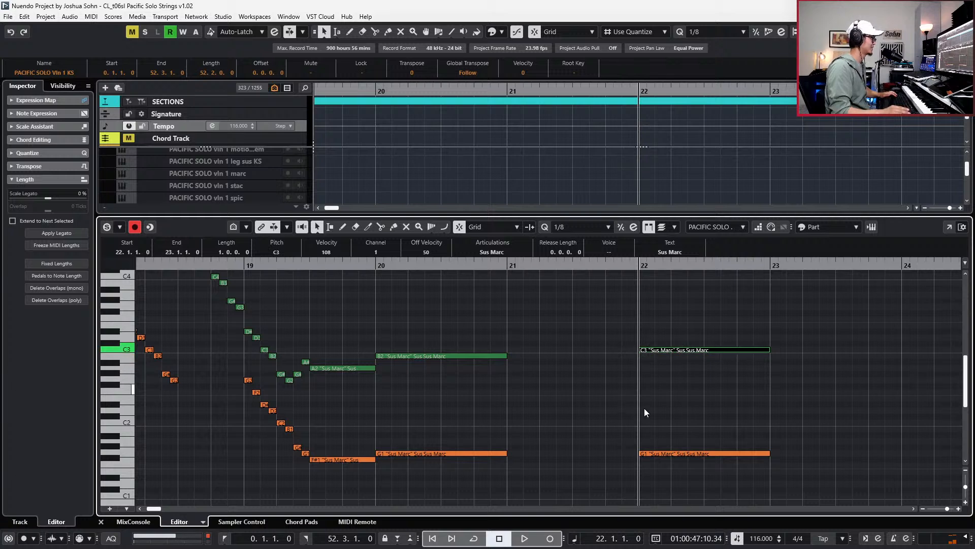
# Duplicate the green C3 note at bar 22 and lower the copy to G2.
pyautogui.click(668, 453)
pyautogui.click(677, 336)
pyautogui.click(676, 349)
pyautogui.hotkey('ctrl', 'c')
pyautogui.hotkey('ctrl', 'v')
pyautogui.press('Down')
pyautogui.press('Down')
pyautogui.press('Down')
pyautogui.press('Down')
pyautogui.press('Down')
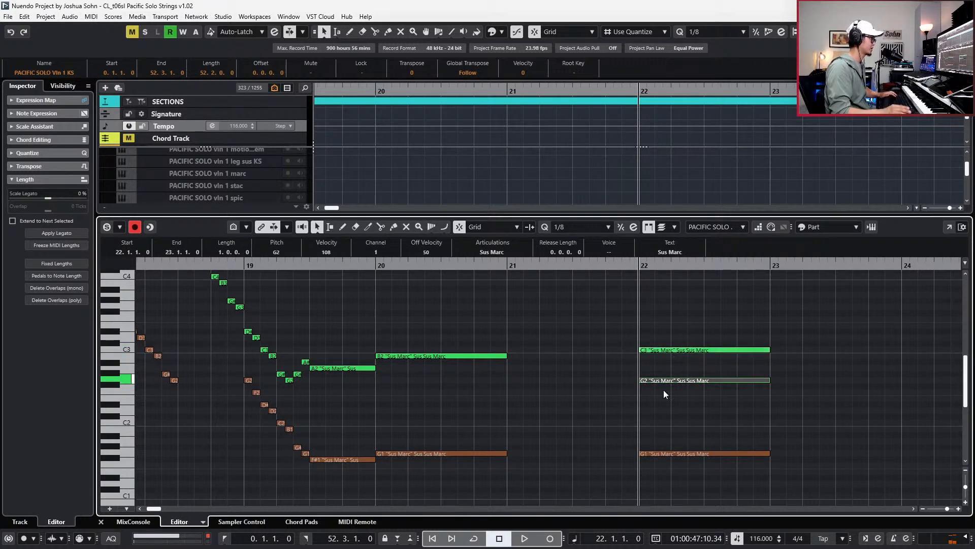
# Duplicate the green G2 note at bar 22 and raise the copy an octave to G3.
pyautogui.click(684, 459)
pyautogui.click(689, 453)
pyautogui.click(683, 380)
pyautogui.hotkey('ctrl', 'c')
pyautogui.hotkey('ctrl', 'v')
pyautogui.press('Up')
pyautogui.press('Up')
pyautogui.press('Up')
pyautogui.press('Up')
pyautogui.press('Up')
pyautogui.press('Up')
pyautogui.press('Up')
pyautogui.press('Up')
pyautogui.press('Up')
pyautogui.press('Up')
pyautogui.press('Up')
pyautogui.press('Up')
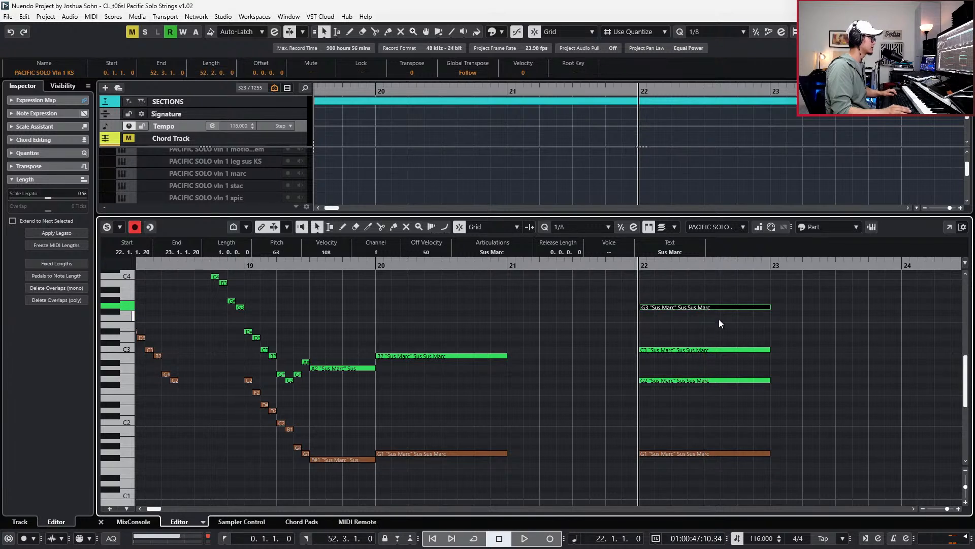
# Set the articulation of the three green notes and the orange G1 at bar 22 to Pizz.
pyautogui.click(720, 351)
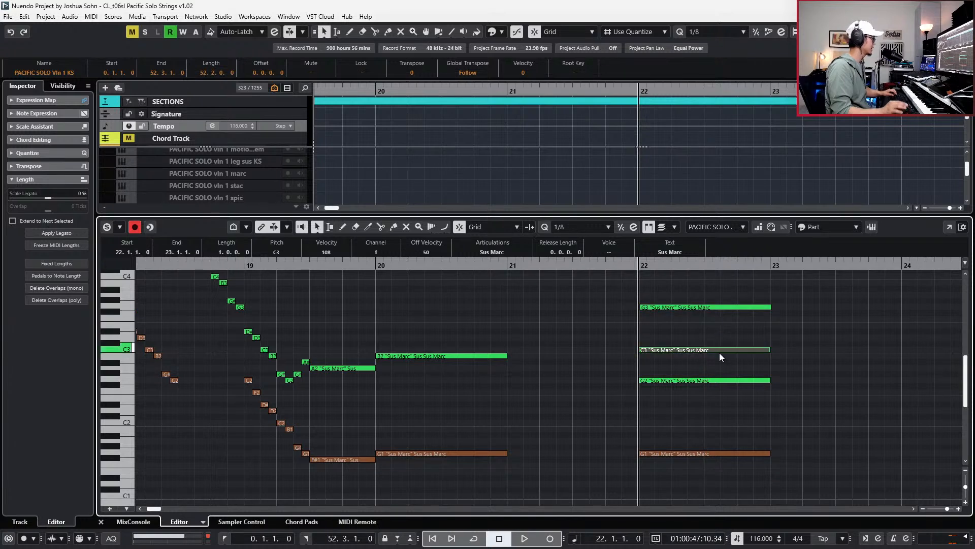
pyautogui.keyDown('shift'); pyautogui.click(706, 307); pyautogui.keyUp('shift')
pyautogui.keyDown('shift'); pyautogui.click(709, 380); pyautogui.keyUp('shift')
pyautogui.click(492, 252)
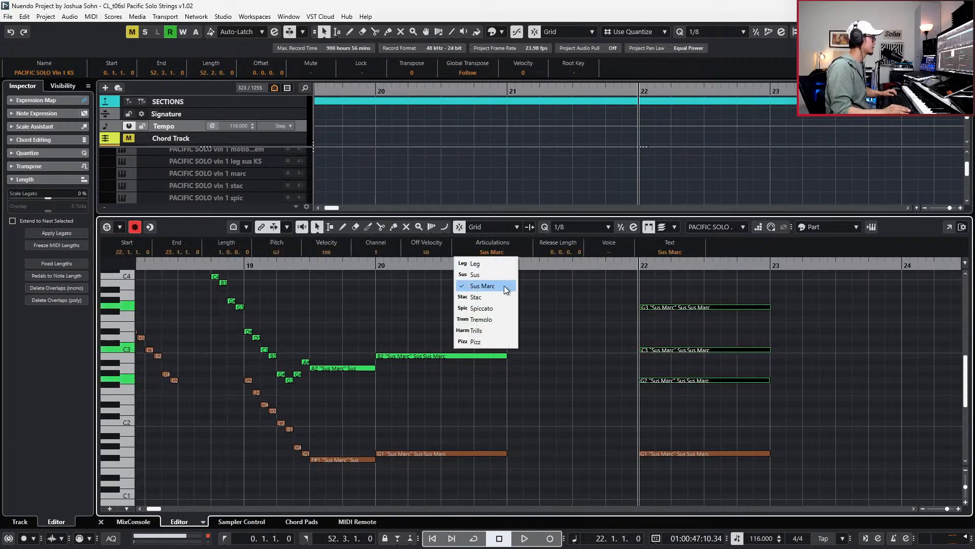
pyautogui.click(493, 340)
pyautogui.click(694, 456)
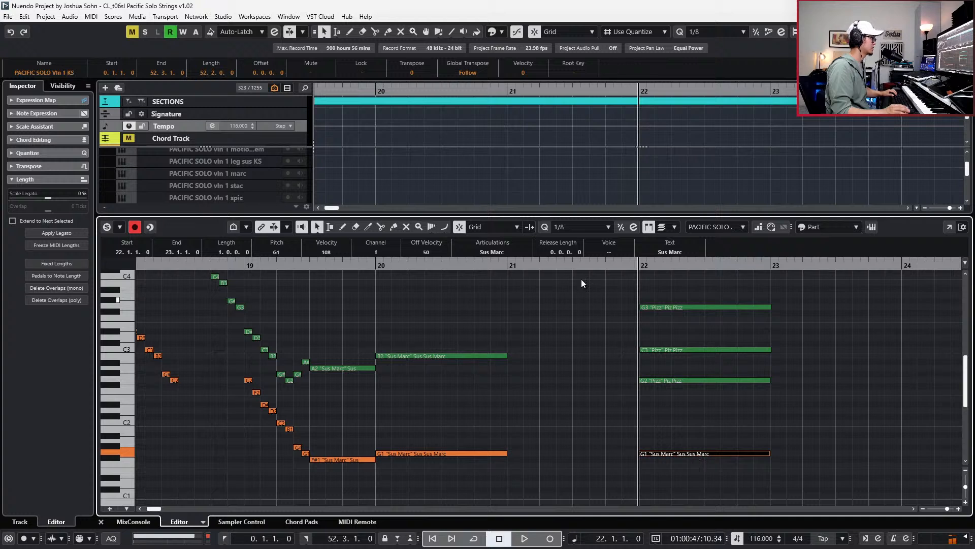
pyautogui.click(492, 252)
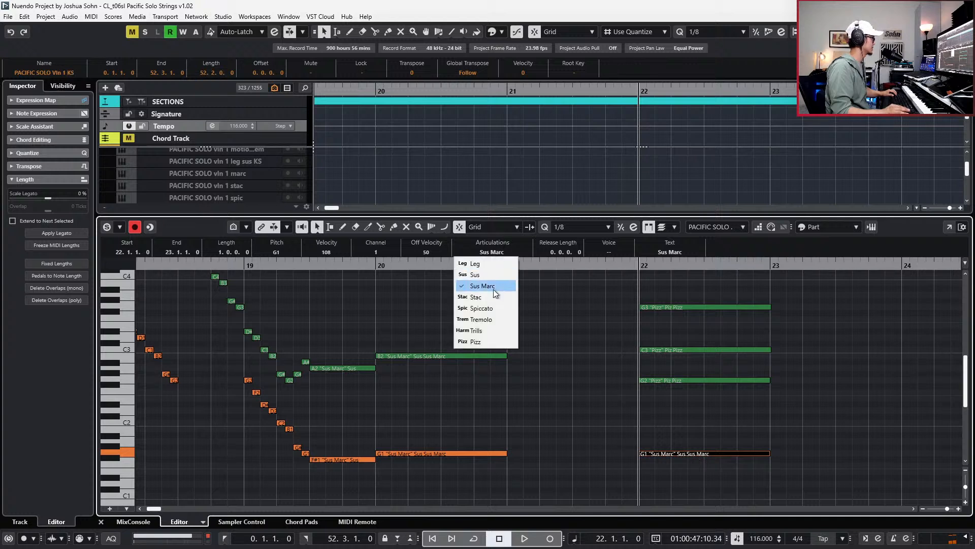
pyautogui.click(491, 340)
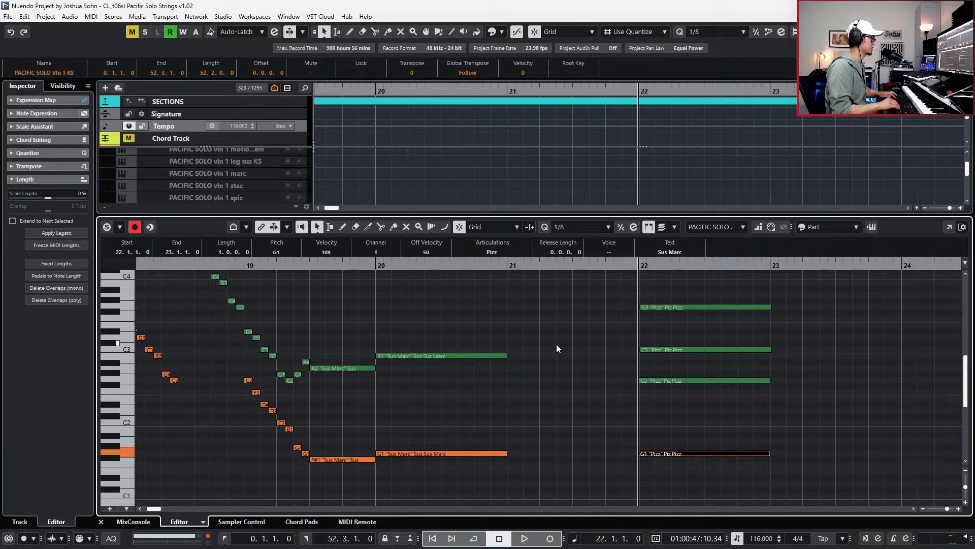
# Duplicate the orange G1 note at bar 22, raise the copy to C2 and audition the pizzicato chord.
pyautogui.press('Up')
pyautogui.press('Up')
pyautogui.press('Up')
pyautogui.press('Up')
pyautogui.press('Down')
pyautogui.press('Down')
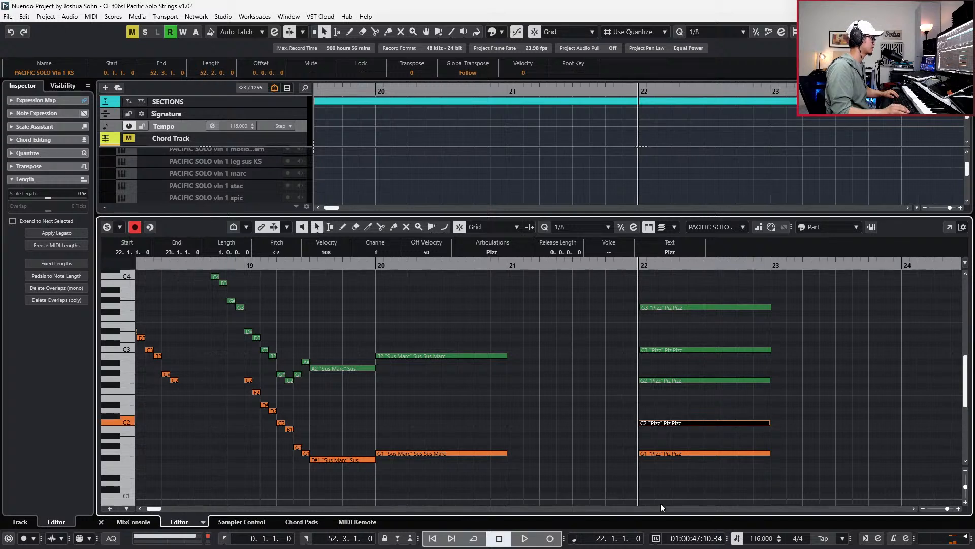
pyautogui.click(668, 454)
pyautogui.press('space')
pyautogui.press('space')
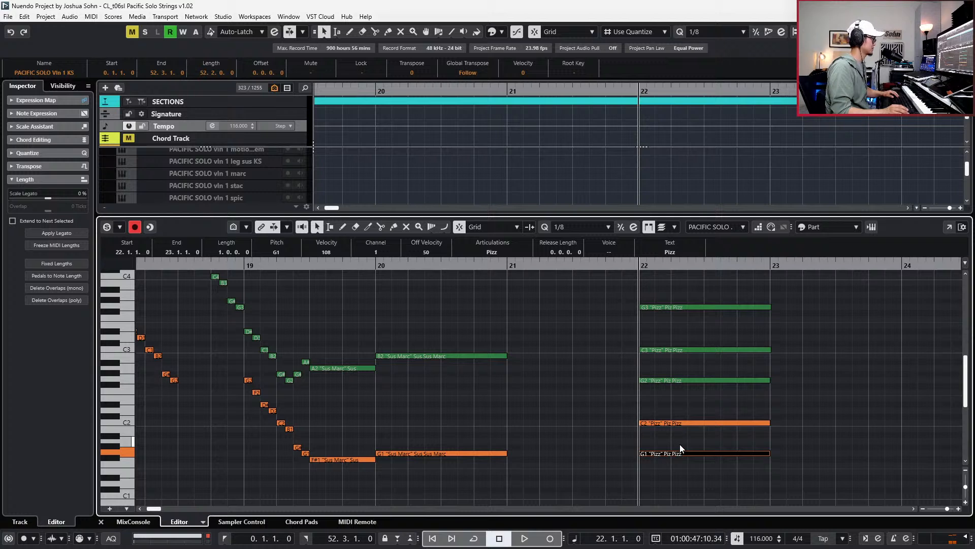
pyautogui.press('space')
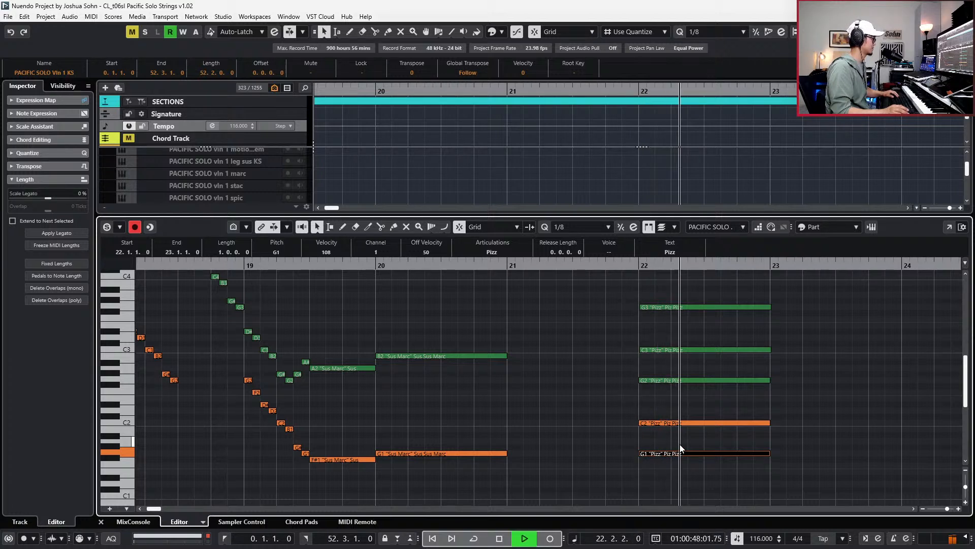
pyautogui.press('space')
pyautogui.press('space')
pyautogui.press('space')
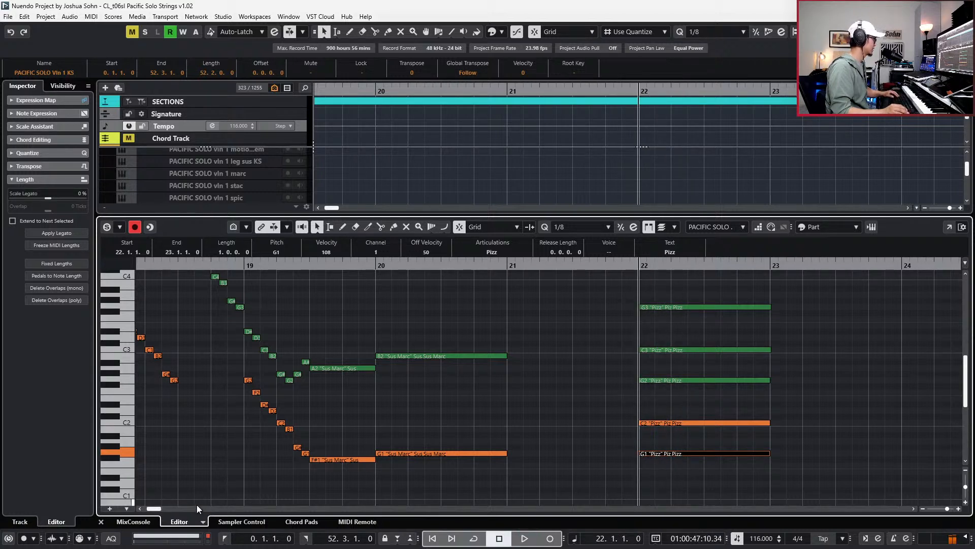
# Raise the green G2 note at bar 22 to C4 and audition the chord.
pyautogui.moveTo(628, 296); pyautogui.dragTo(690, 386)
pyautogui.click(684, 379)
pyautogui.hotkey('shift', 'Up')
pyautogui.hotkey('shift', 'Up')
pyautogui.press('Down')
pyautogui.press('Down')
pyautogui.press('Down')
pyautogui.press('Down')
pyautogui.press('Down')
pyautogui.press('Down')
pyautogui.press('Down')
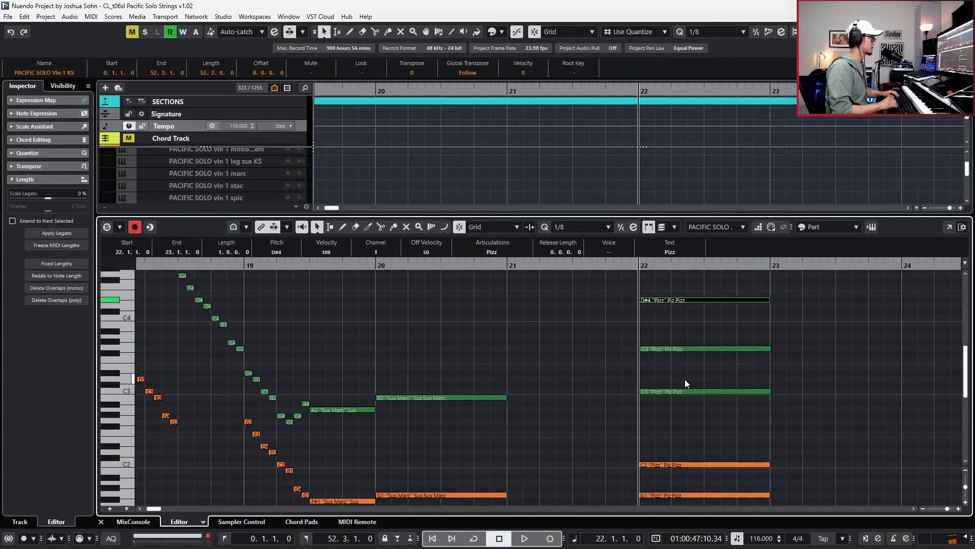
pyautogui.press('space')
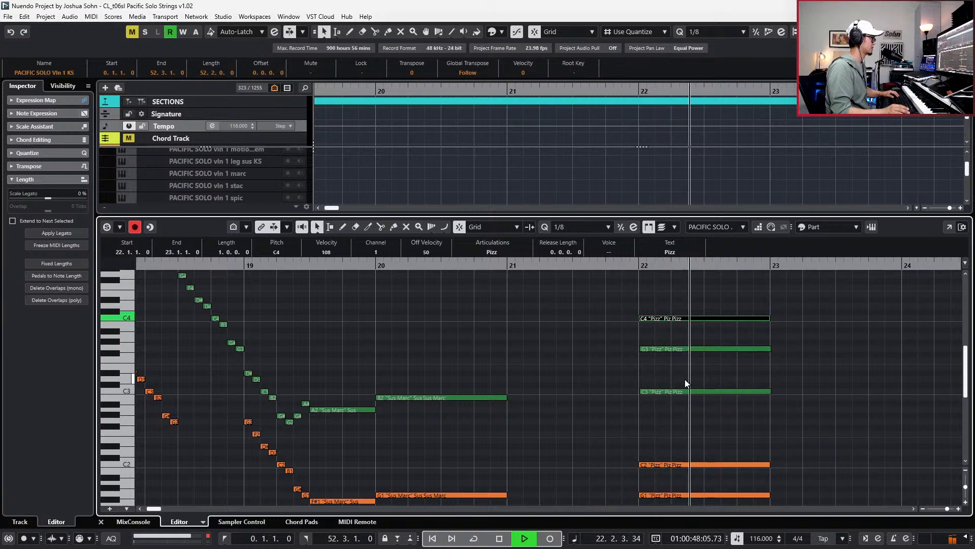
pyautogui.press('space')
# Duplicate the green A2 note at bar 19.3 and raise the copy to D3.
pyautogui.scroll(-3, 684, 379)
pyautogui.press('ctrl+KP_Subtract')
pyautogui.press('ctrl+KP_Subtract')
pyautogui.press('ctrl+KP_Subtract')
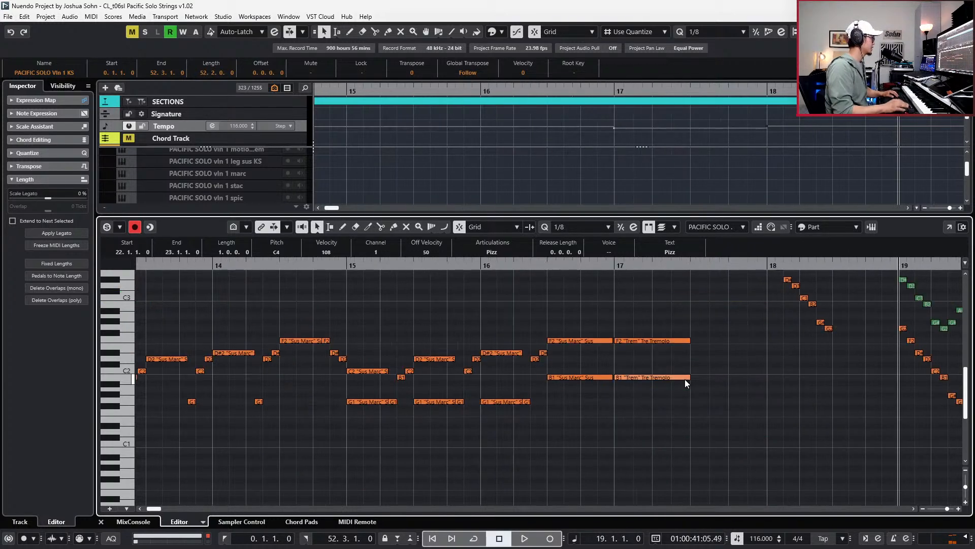
pyautogui.scroll(-4, 693, 392)
pyautogui.hscroll(4, 711, 392)
pyautogui.scroll(2, 711, 392)
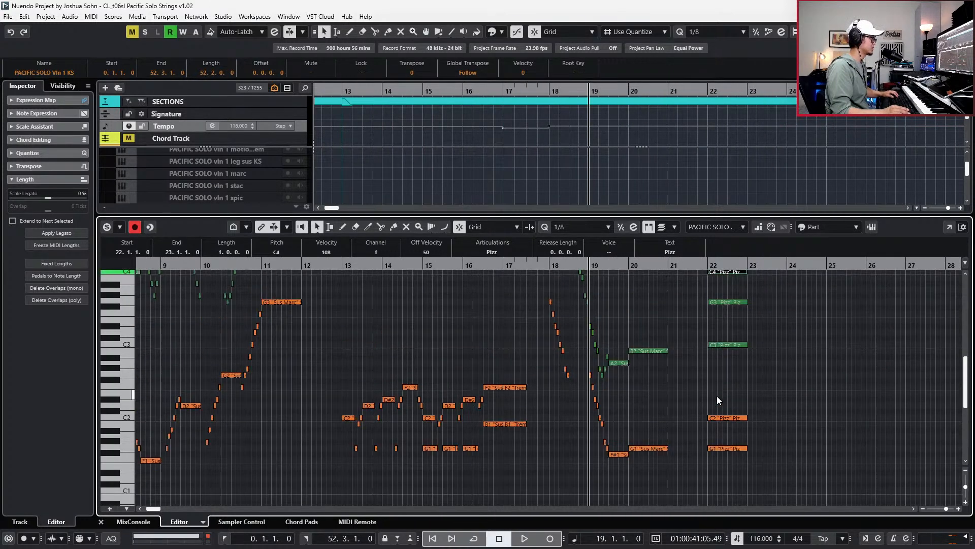
pyautogui.scroll(2, 706, 414)
pyautogui.click(602, 348)
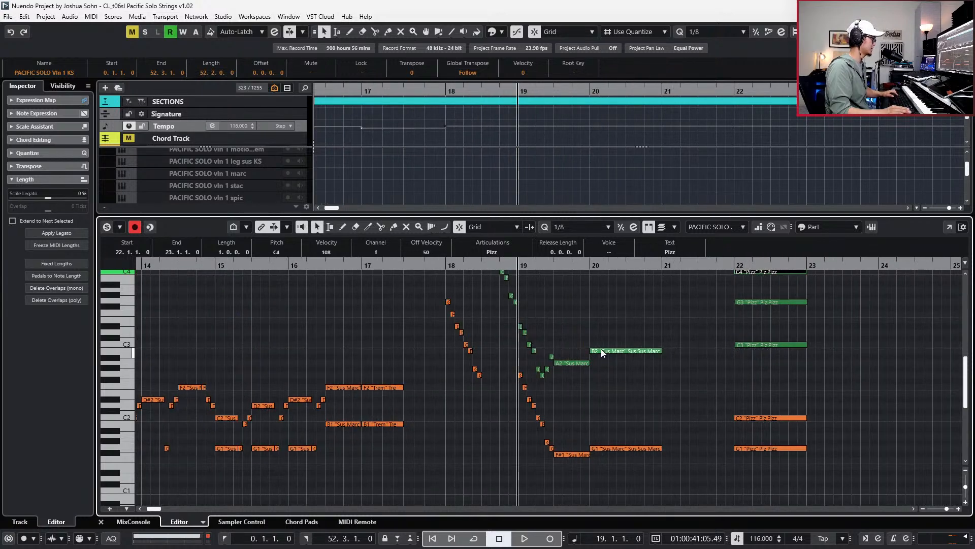
pyautogui.click(569, 362)
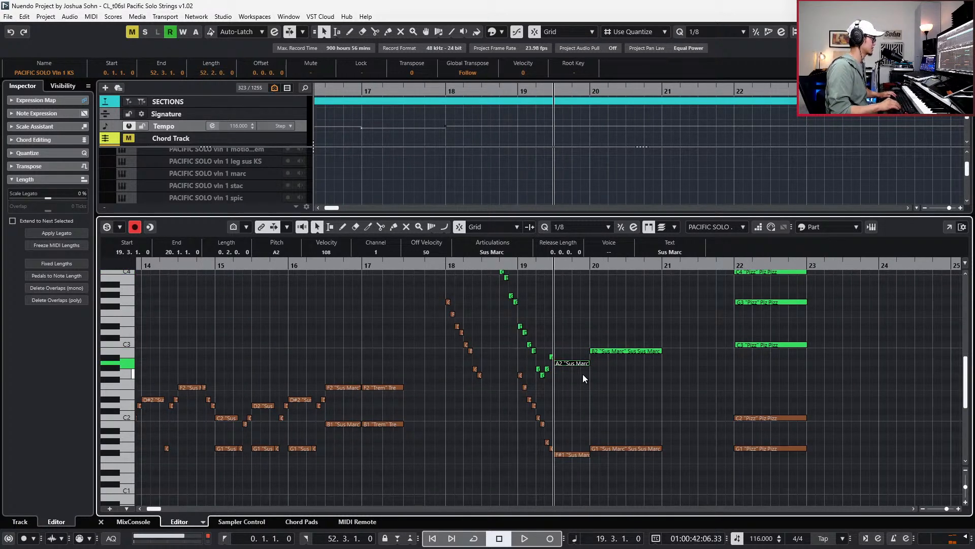
pyautogui.press('Up')
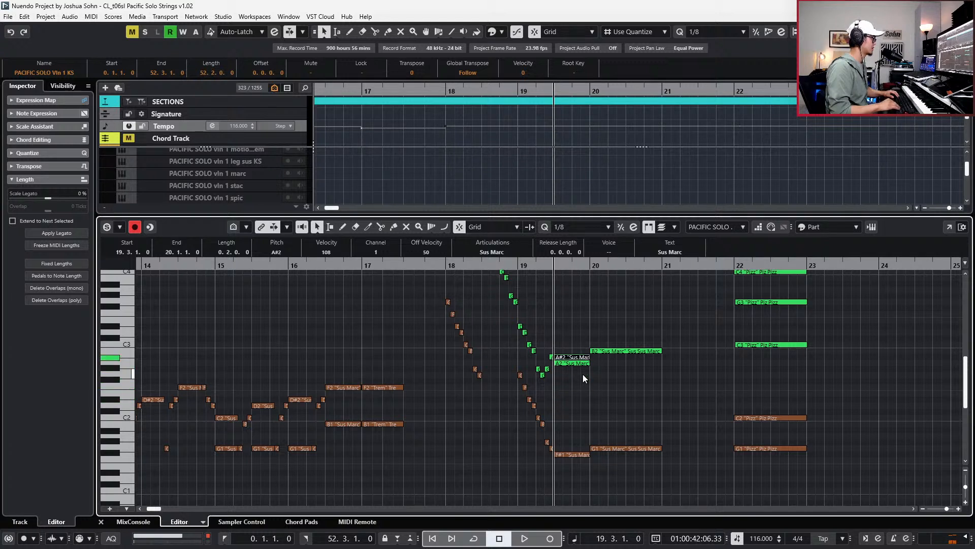
pyautogui.press('Up')
pyautogui.press('Up')
pyautogui.press('Up')
pyautogui.press('Up')
pyautogui.press('Up')
pyautogui.press('Up')
pyautogui.press('Up')
pyautogui.press('Up')
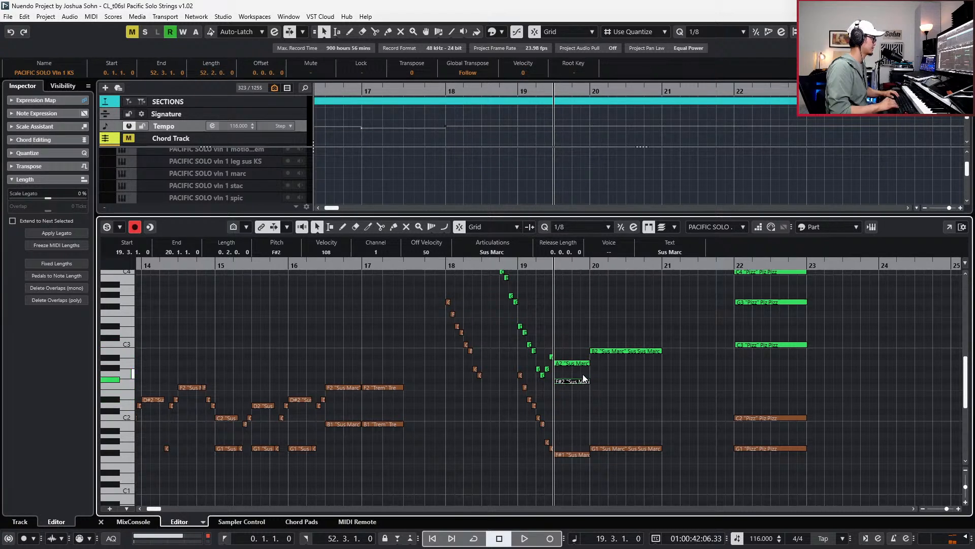
pyautogui.press('Down')
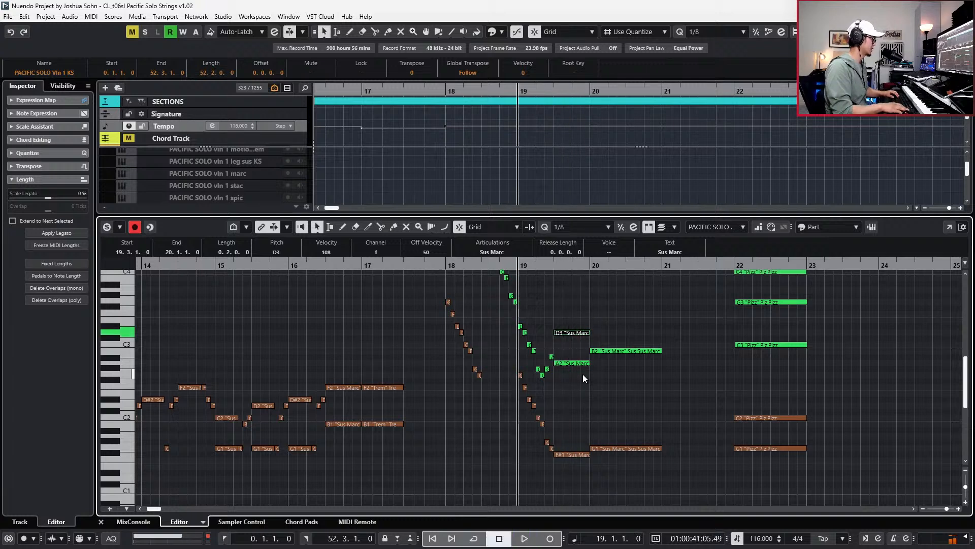
# Duplicate the orange F#1 note at bar 19.3, raise the copy to C#2 and audition the harmony.
pyautogui.click(584, 453)
pyautogui.press('l')
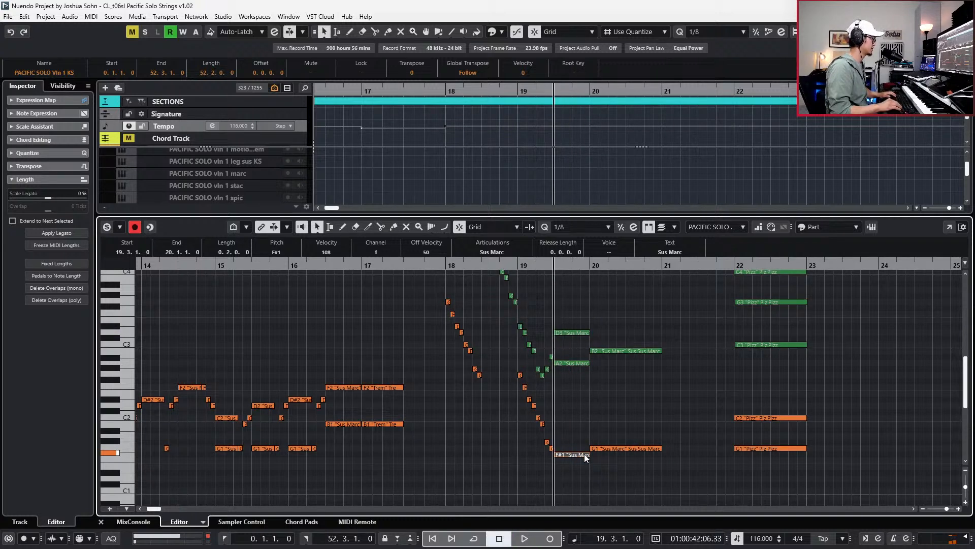
pyautogui.press('Up')
pyautogui.press('Up')
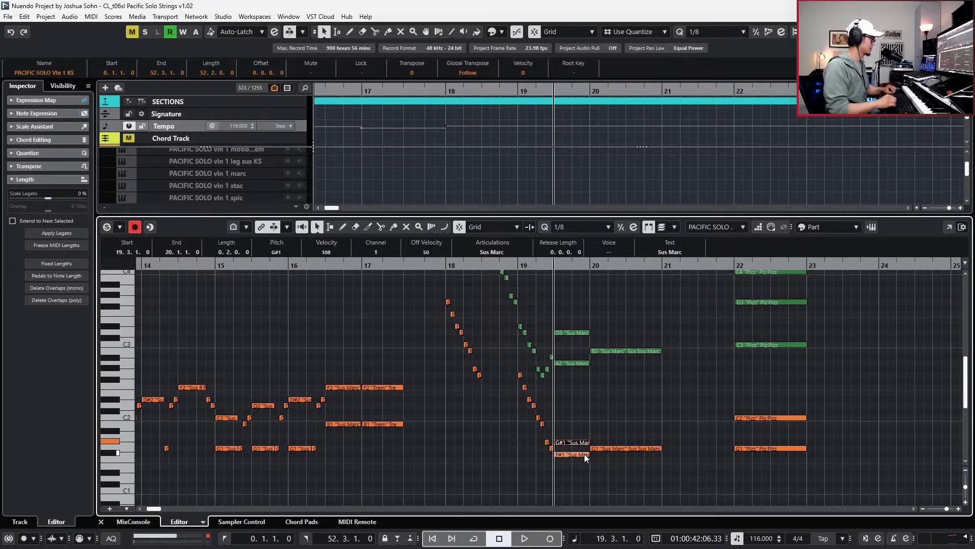
pyautogui.click(575, 455)
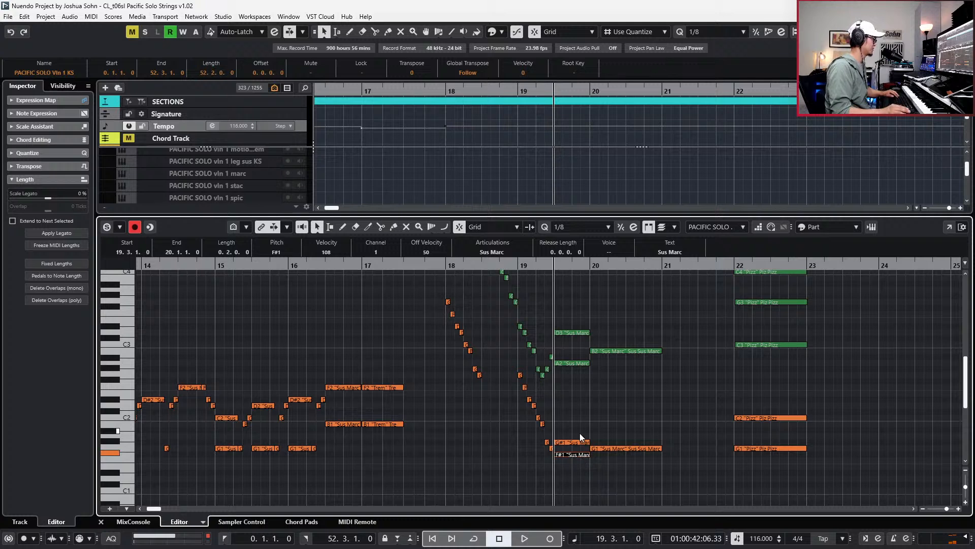
pyautogui.click(578, 443)
pyautogui.press('Up')
pyautogui.press('Up')
pyautogui.press('Up')
pyautogui.press('Up')
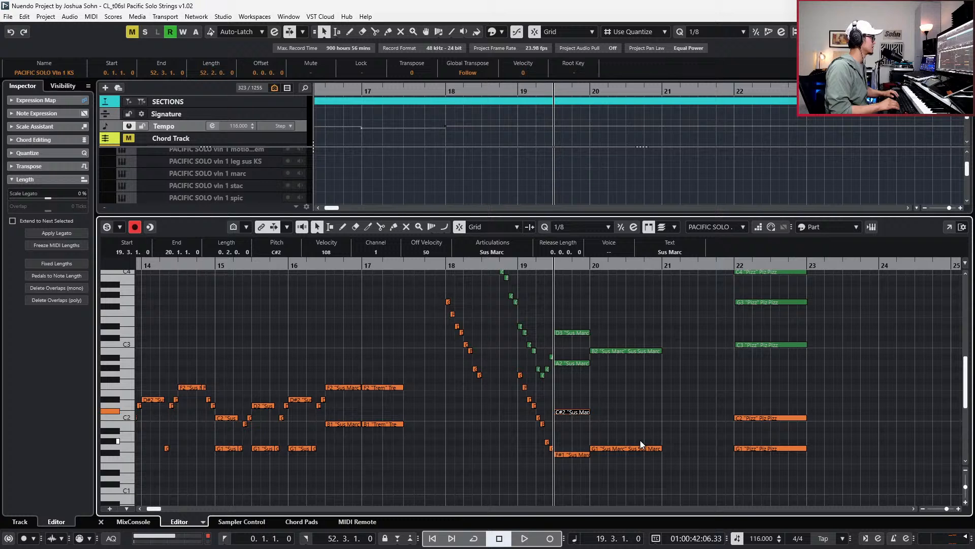
pyautogui.press('space')
pyautogui.press('space')
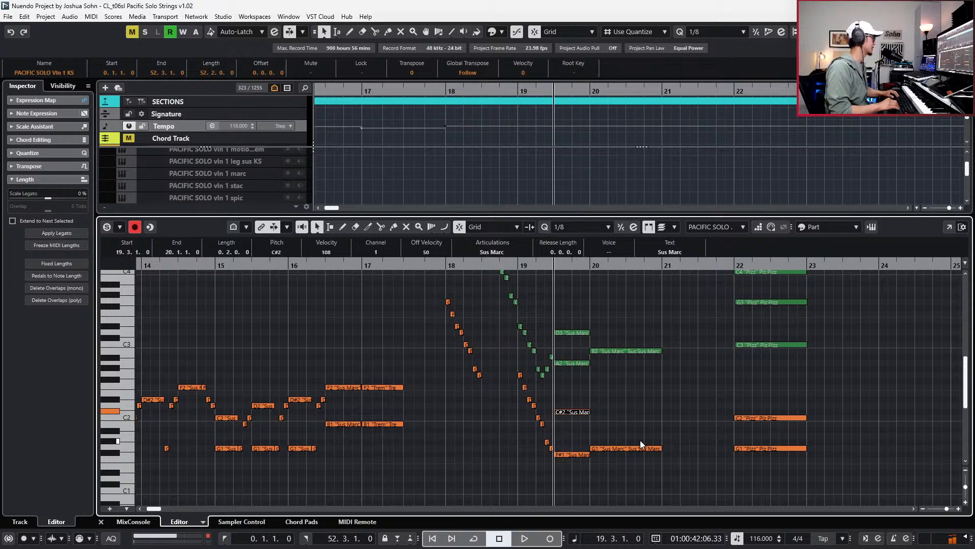
# Try the upper orange note at bar 19.3 on C2, set it to D2 and audition the chord.
pyautogui.press('Down')
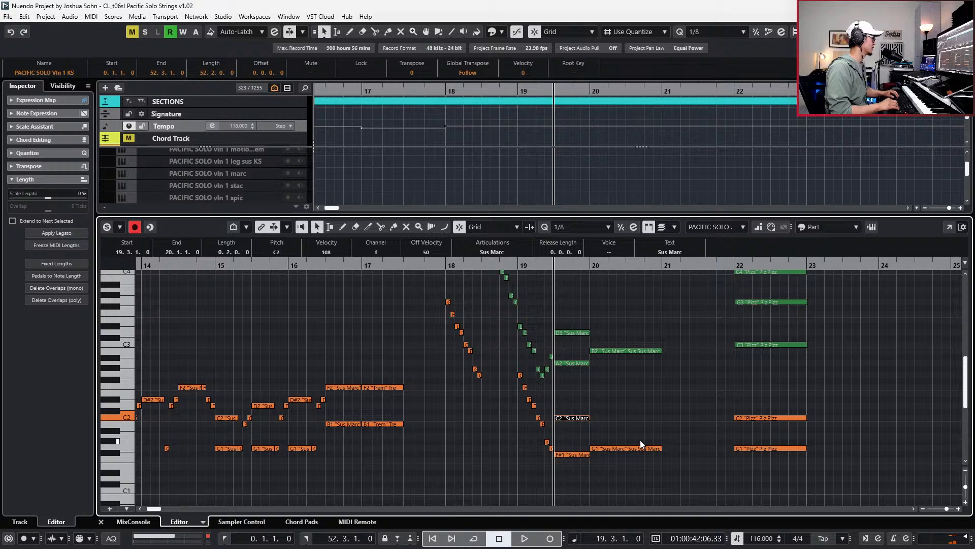
pyautogui.press('space')
pyautogui.press('space')
pyautogui.press('Up')
pyautogui.press('Up')
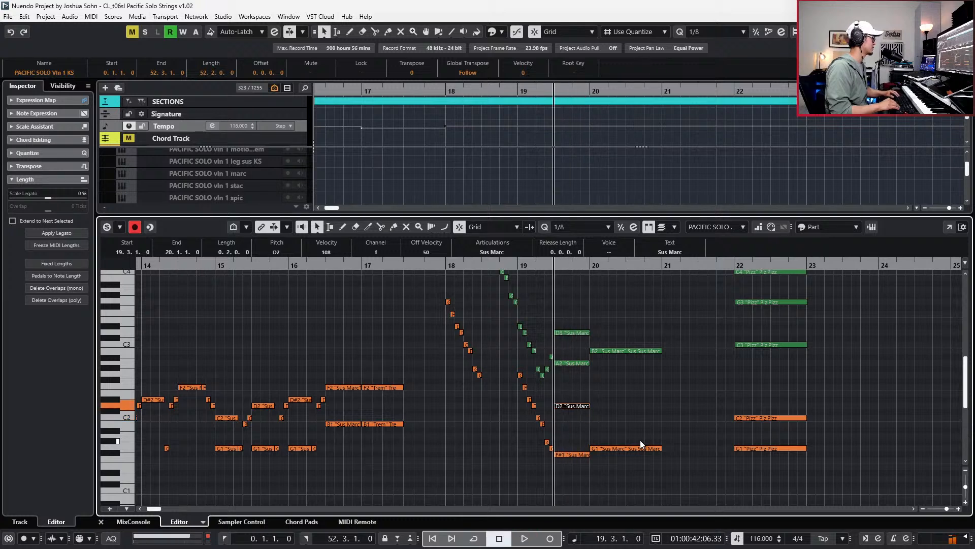
pyautogui.press('space')
pyautogui.press('space')
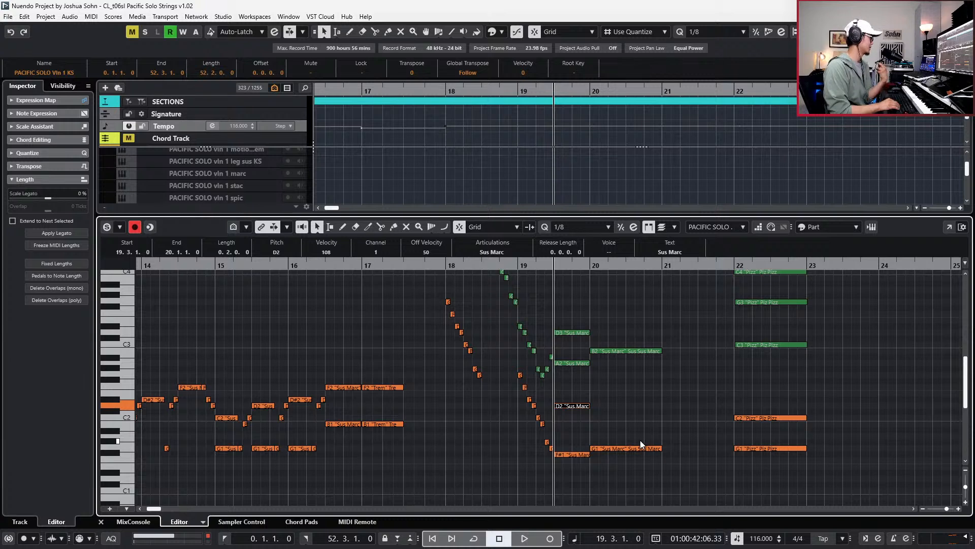
pyautogui.press('space')
pyautogui.press('space')
# Play back the passage from bar 18 to check how the descending runs lead into the sustained chords.
pyautogui.hotkey('ctrl', 'Left')
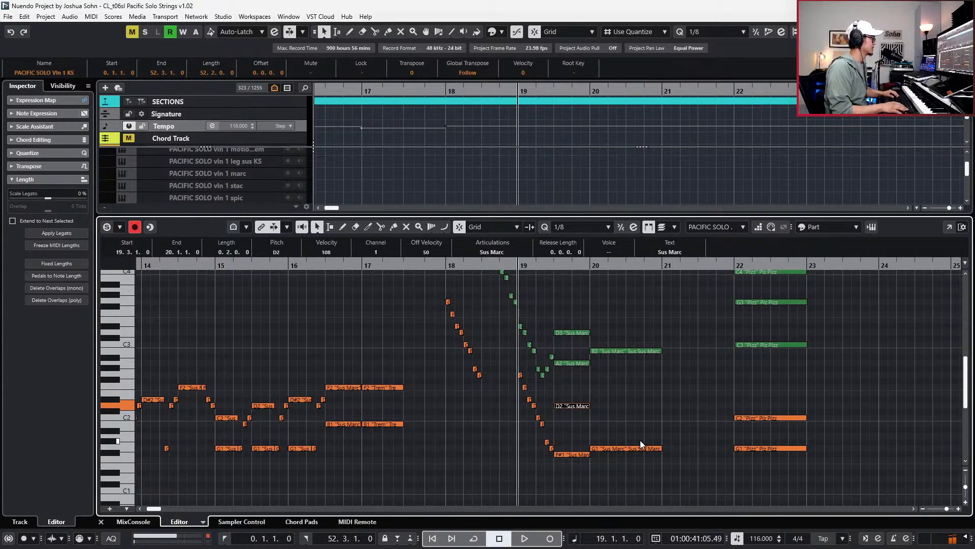
pyautogui.hotkey('ctrl', 'Left')
pyautogui.press('space')
pyautogui.press('g')
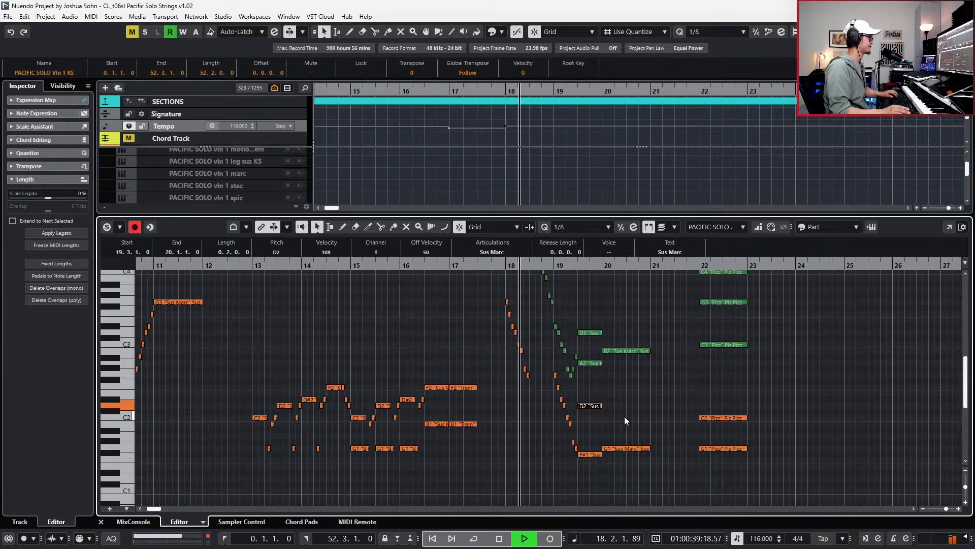
pyautogui.press('f')
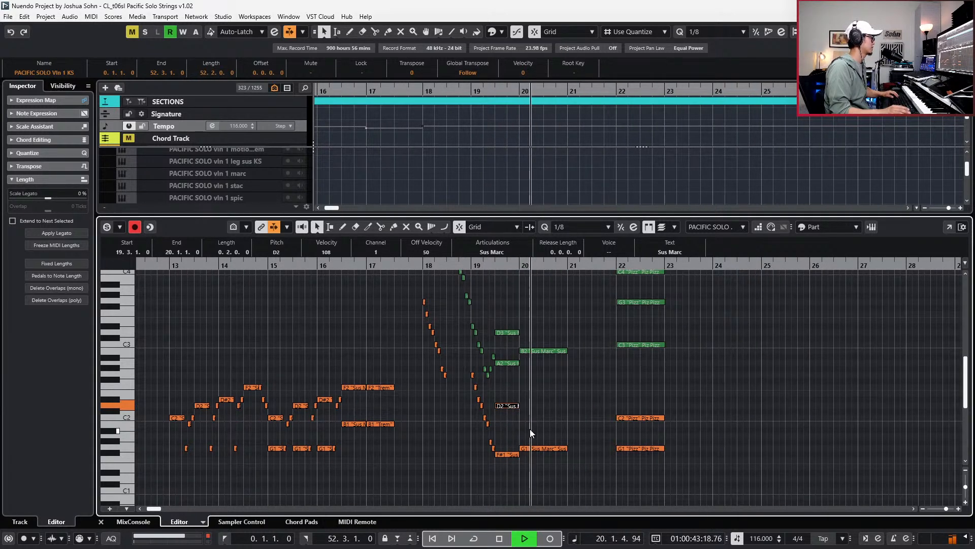
pyautogui.press('space')
pyautogui.press('h')
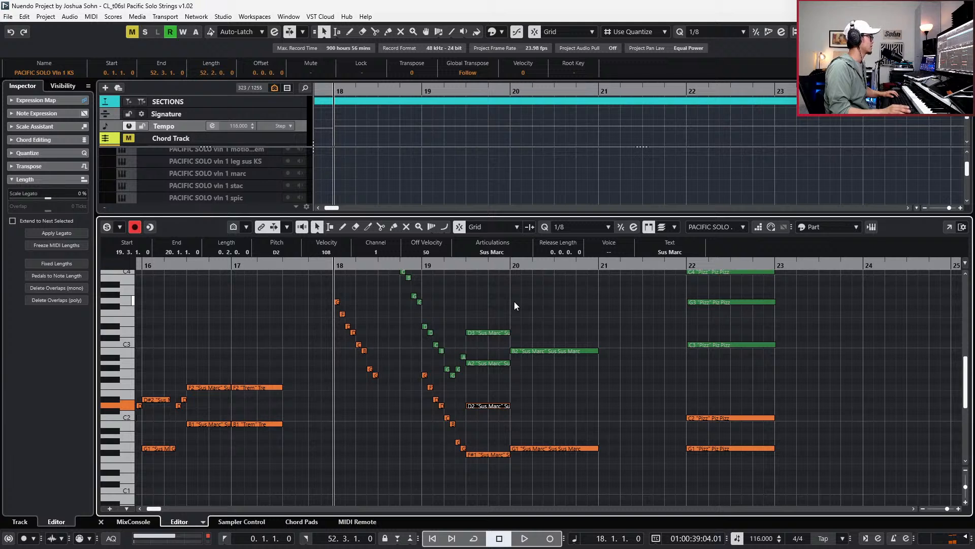
# Add tempo points at bars 19.3 and 20, set the tempo at 19.3 to 100 and audition the slowdown.
pyautogui.click(440, 32)
pyautogui.click(465, 125)
pyautogui.click(517, 129)
pyautogui.press('1')
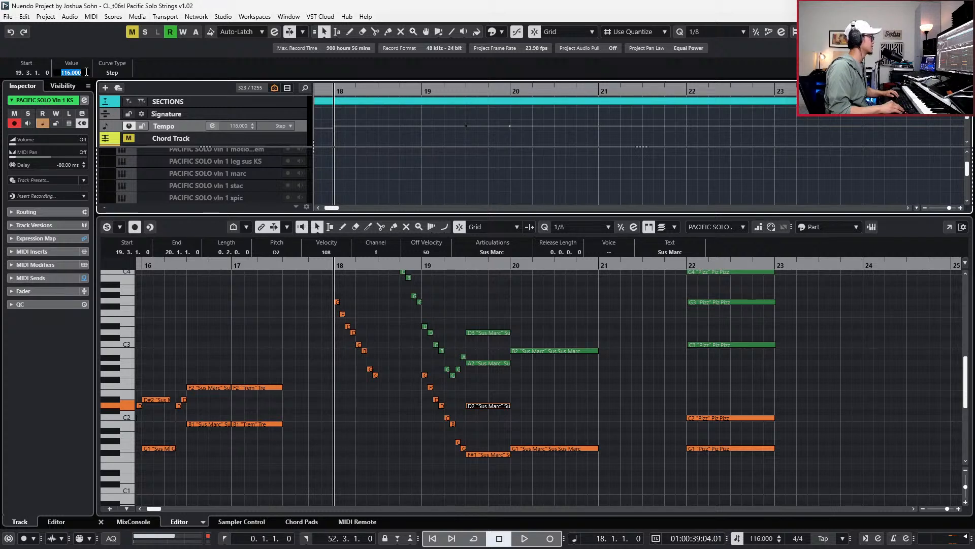
pyautogui.write('100')
pyautogui.press('Return')
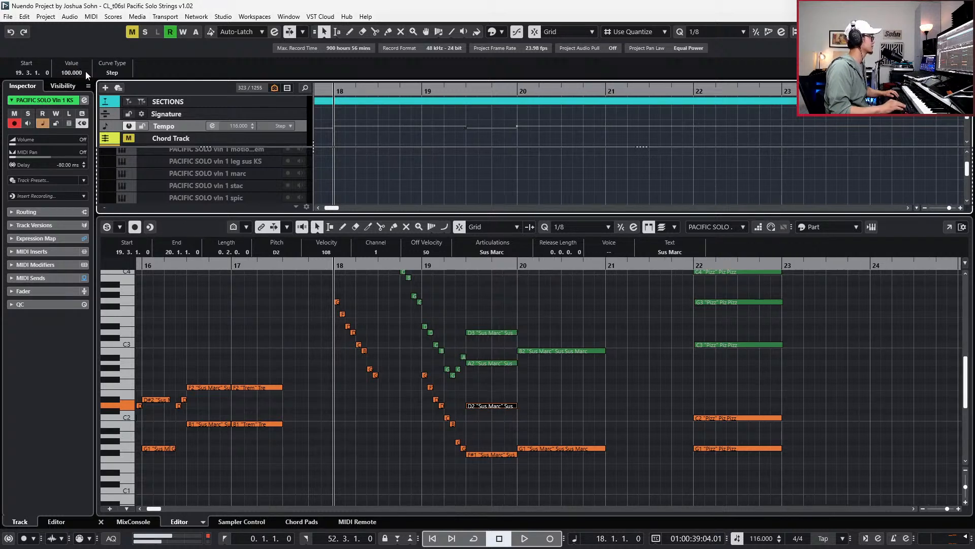
pyautogui.press('space')
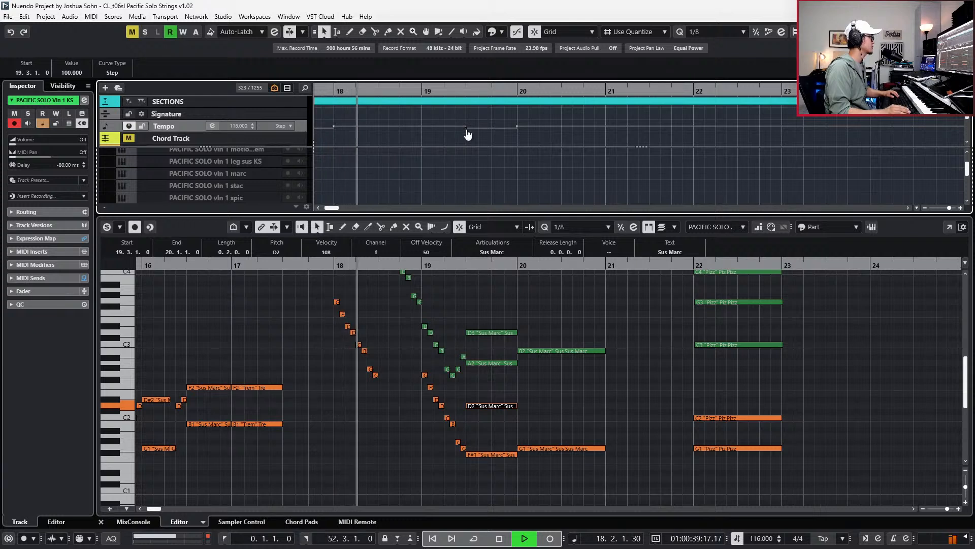
pyautogui.click(520, 133)
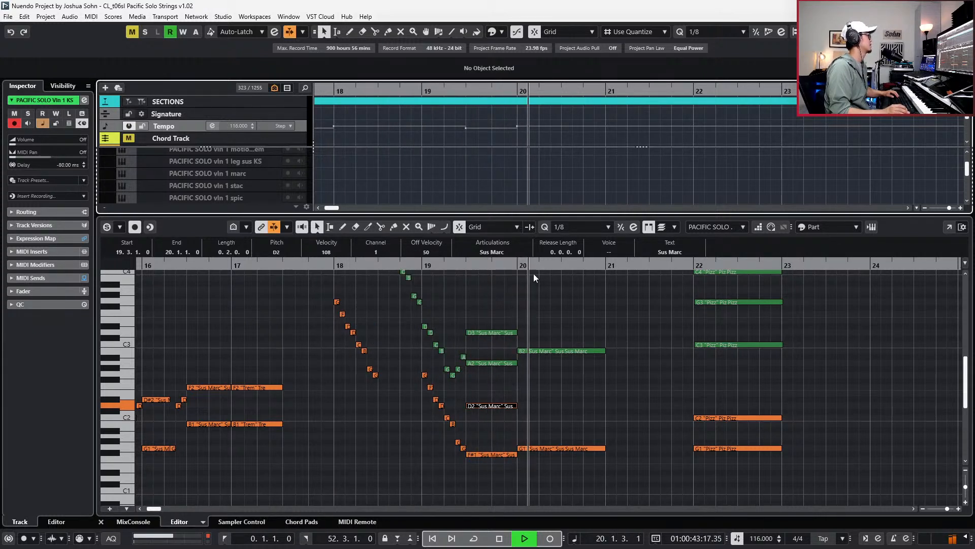
pyautogui.press('space')
# Shorten the four sustained notes at bar 19.3 to a length of 0.1.3.90 and show the controller lanes.
pyautogui.click(507, 322)
pyautogui.moveTo(511, 480); pyautogui.dragTo(505, 330)
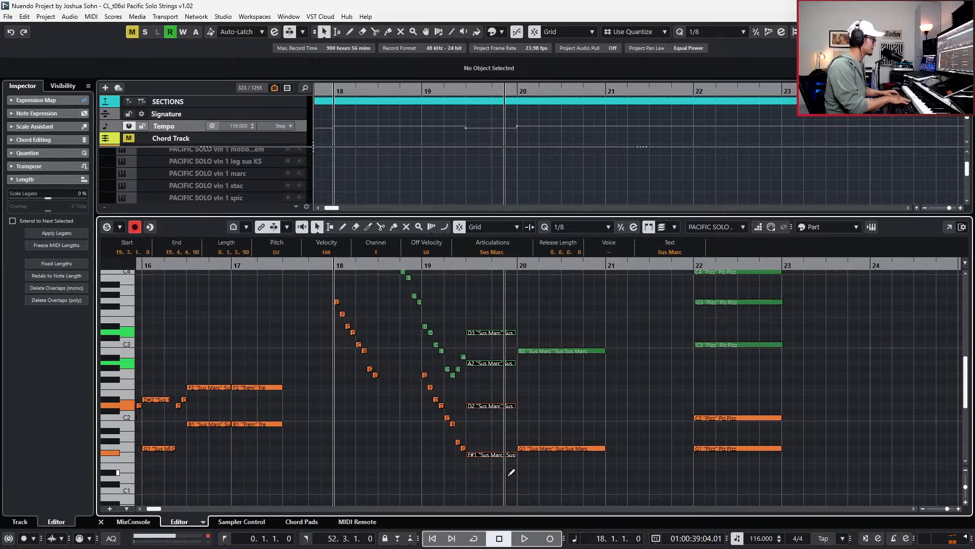
pyautogui.moveTo(552, 505); pyautogui.dragTo(554, 404)
pyautogui.press('Right')
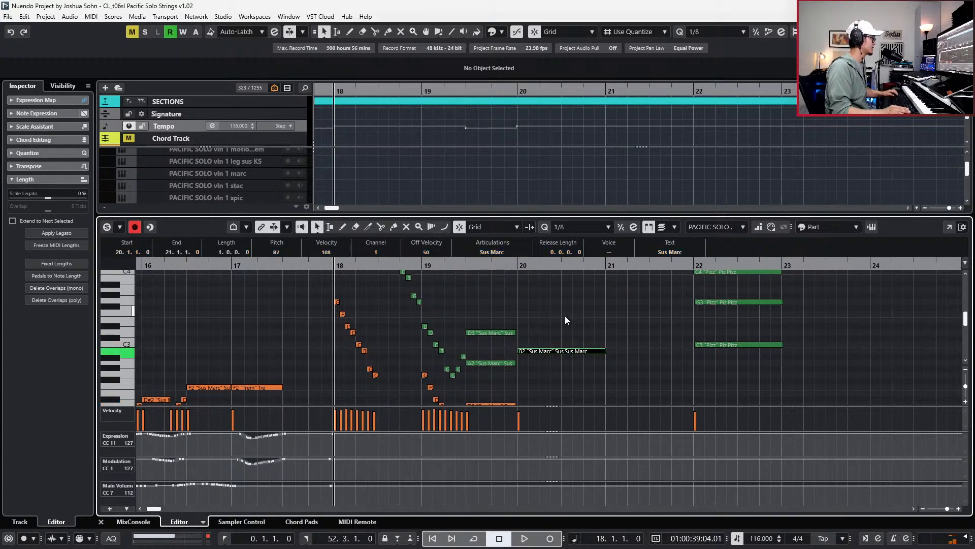
# Duplicate the green B2 note at bar 20 and set the copy's pitch to D3.
pyautogui.scroll(-3, 564, 321)
pyautogui.click(559, 297)
pyautogui.press('l')
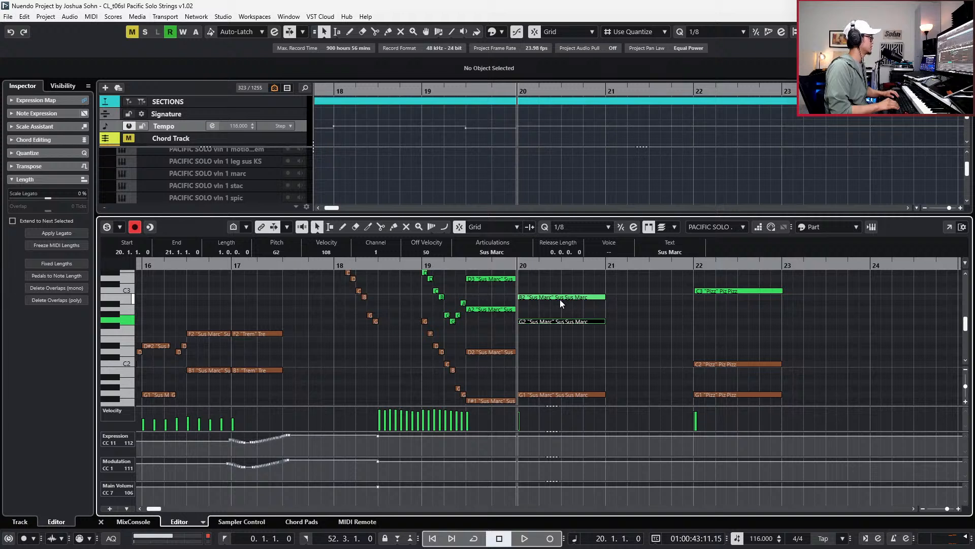
pyautogui.press('Up')
pyautogui.press('Up')
pyautogui.press('Up')
pyautogui.press('Up')
pyautogui.press('Up')
pyautogui.press('Up')
pyautogui.press('Up')
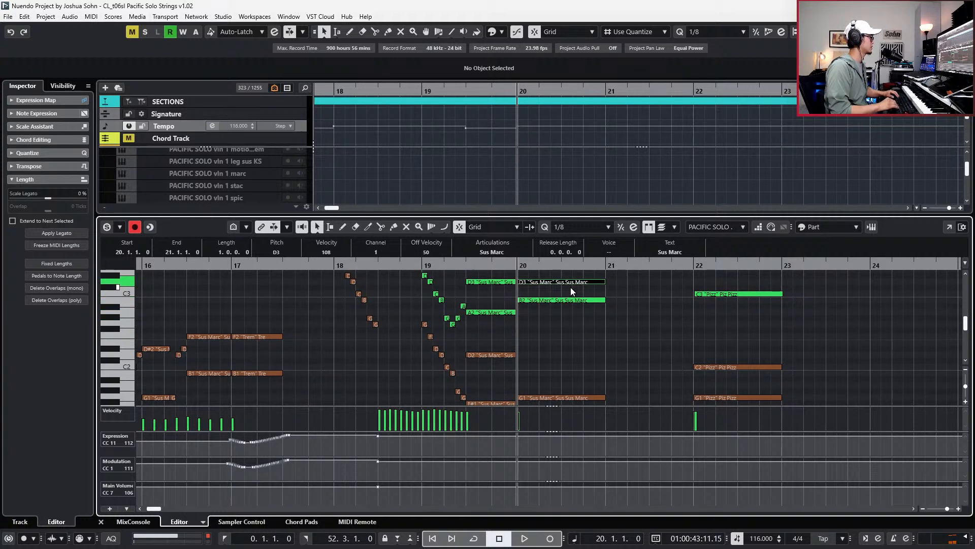
pyautogui.press('Up')
pyautogui.press('Up')
pyautogui.press('Down')
pyautogui.press('Down')
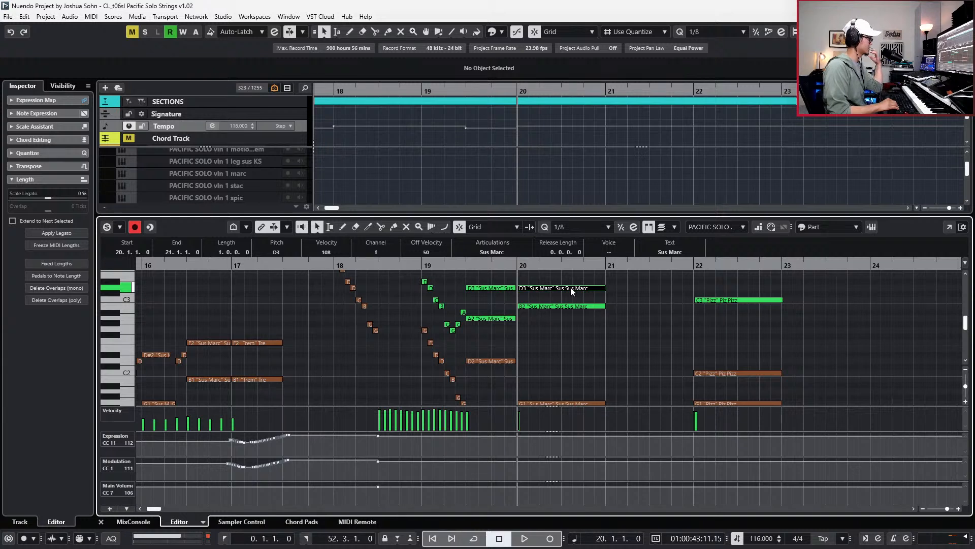
# Audition the green B2 and D3 notes at bar 20, individually and in playback.
pyautogui.click(586, 307)
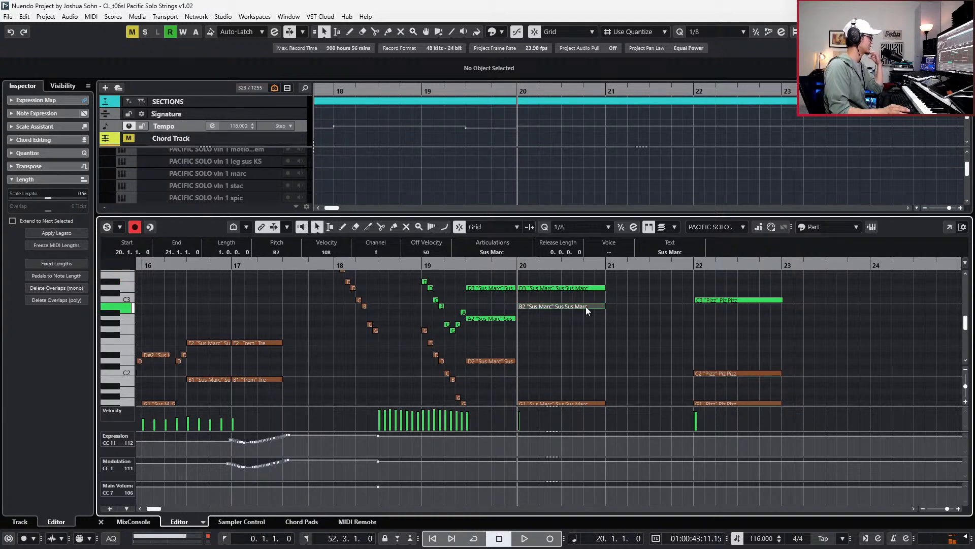
pyautogui.click(581, 293)
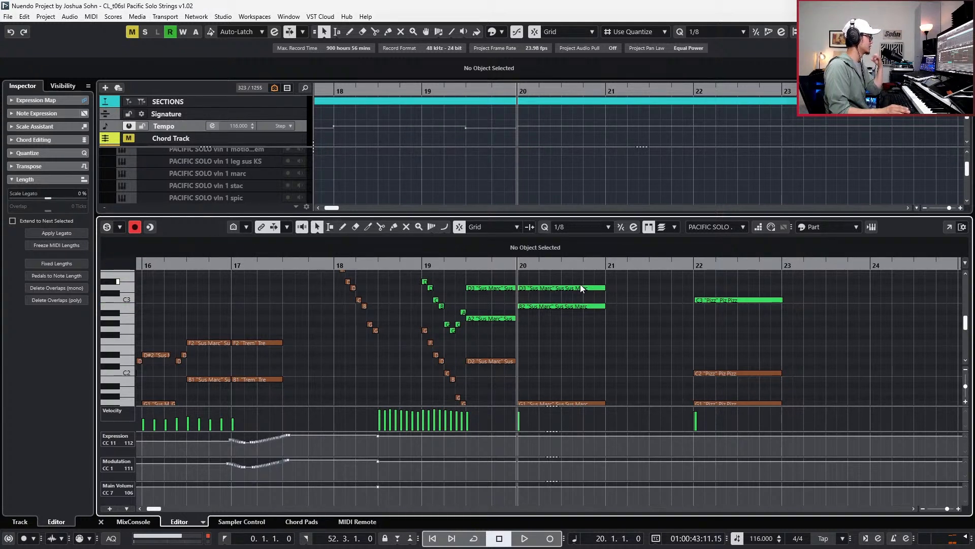
pyautogui.press('space')
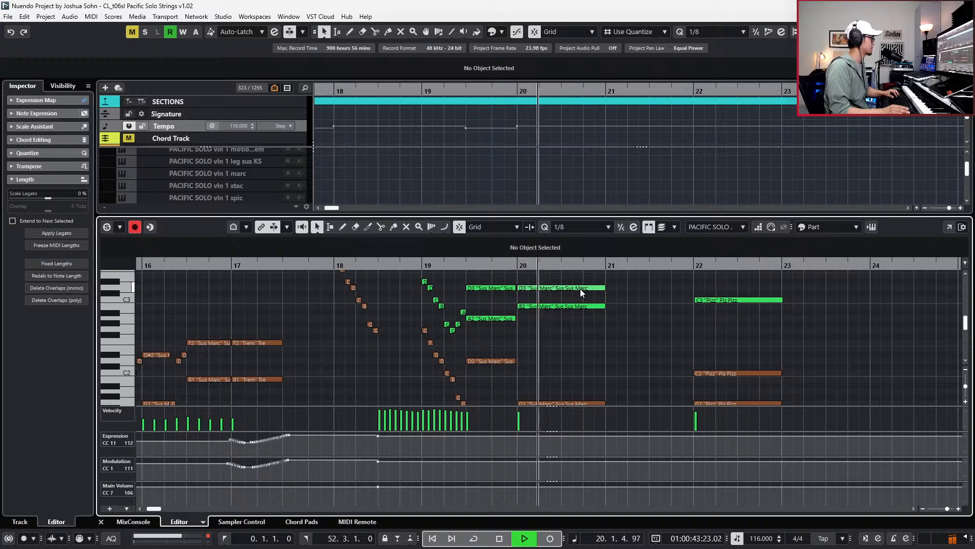
pyautogui.press('space')
# Duplicate the orange G1 note at bar 20 and raise the copy to D2.
pyautogui.scroll(-3, 584, 305)
pyautogui.scroll(4, 577, 311)
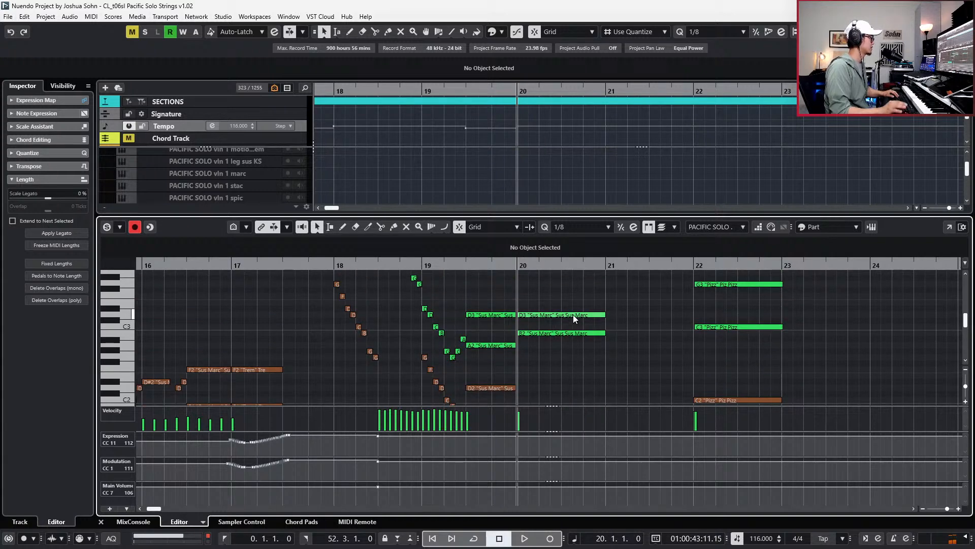
pyautogui.click(572, 318)
pyautogui.click(558, 322)
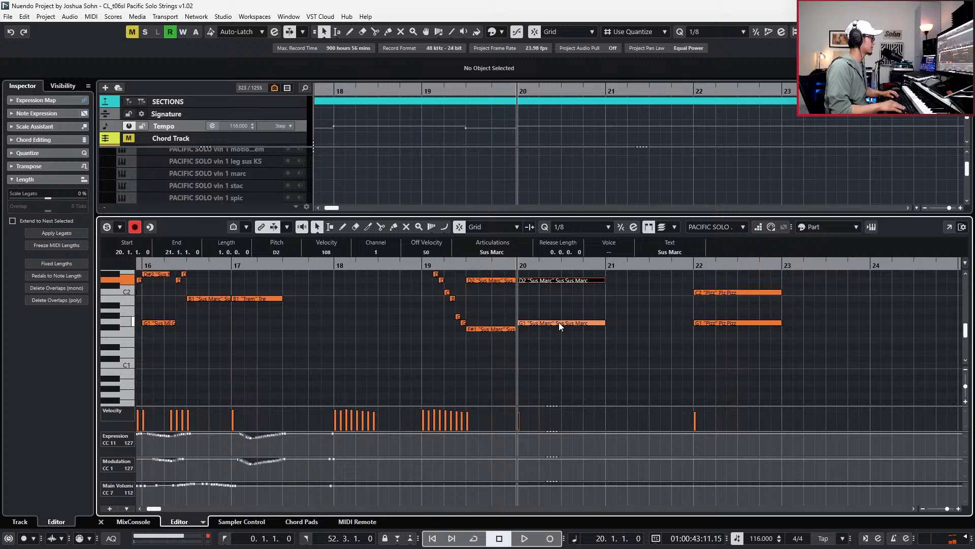
# Play back from bar 19 to check the sustained chords at bars 19.3 and 20.
pyautogui.press('space')
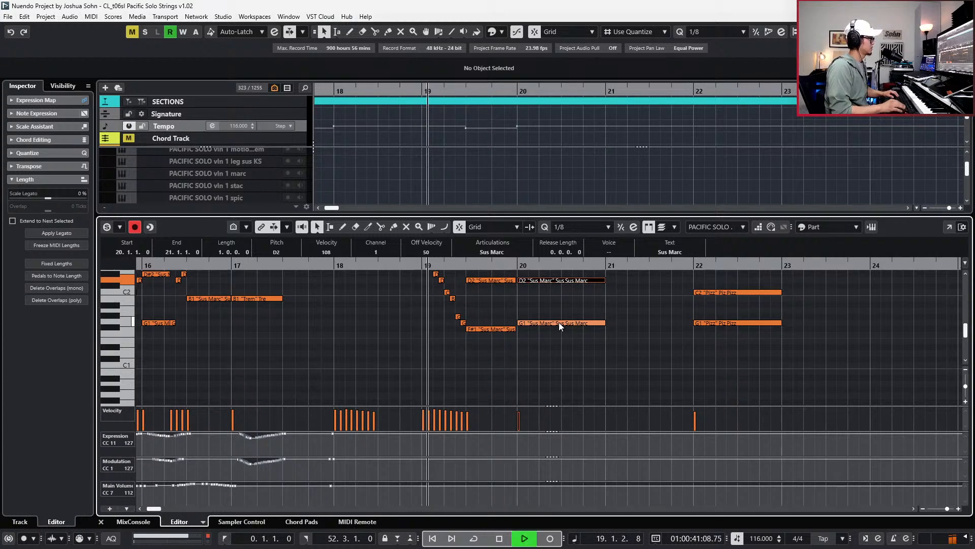
pyautogui.scroll(-3, 564, 311)
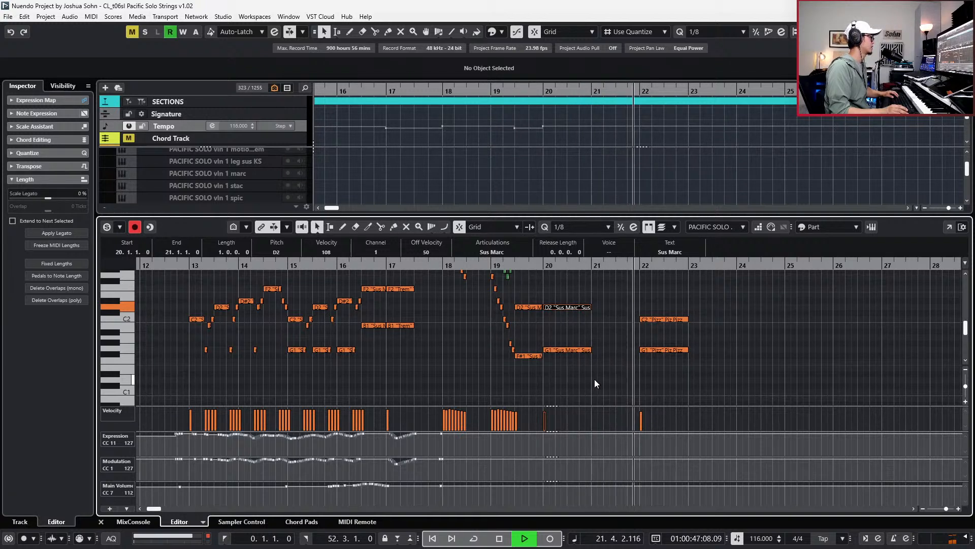
pyautogui.press('space')
pyautogui.scroll(3, 612, 380)
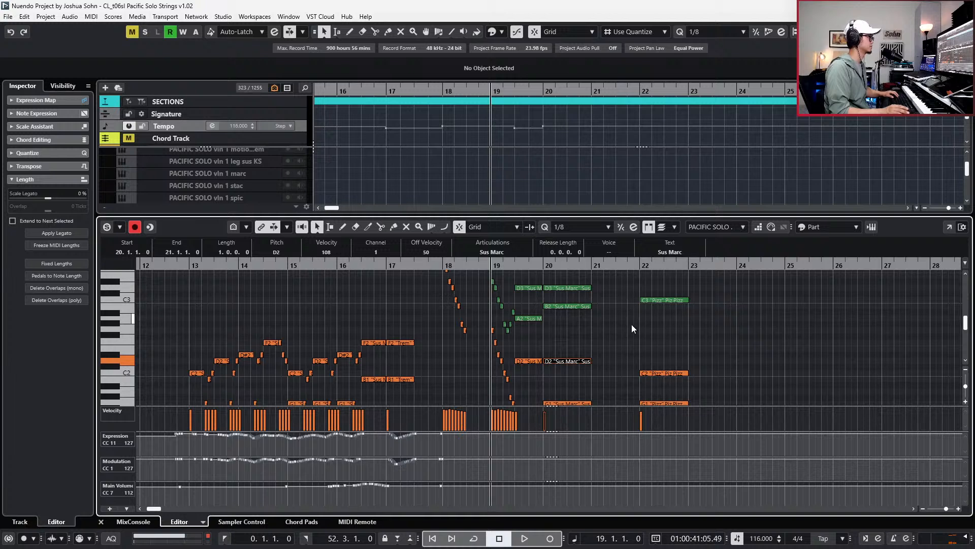
# Solo the editor and record expression and modulation dynamics for the orange part's sustained notes at bar 20.
pyautogui.press('s')
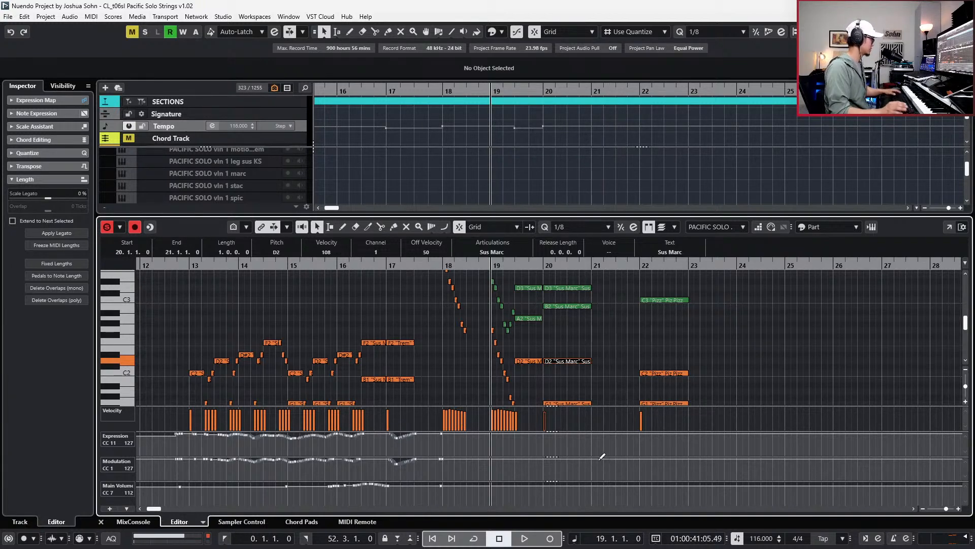
pyautogui.press('space')
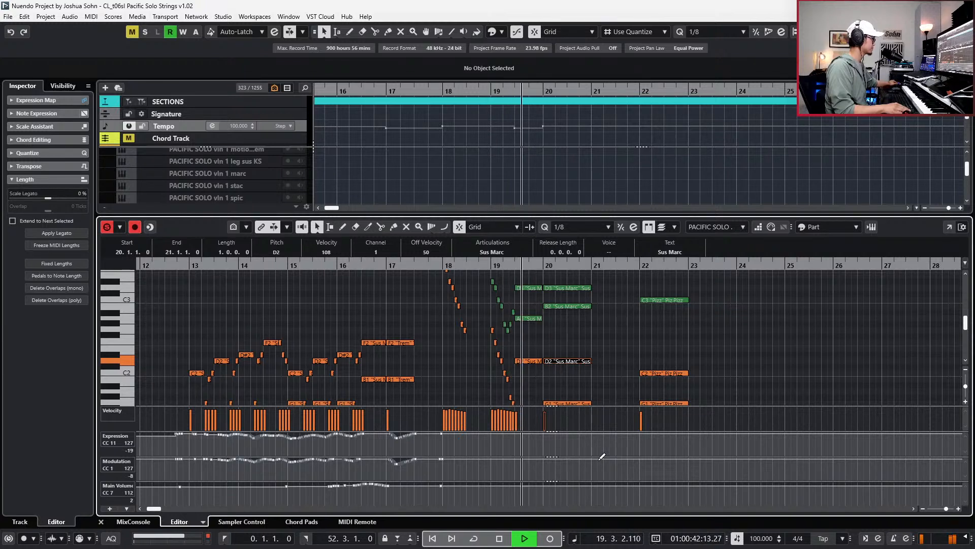
pyautogui.press('KP_Multiply')
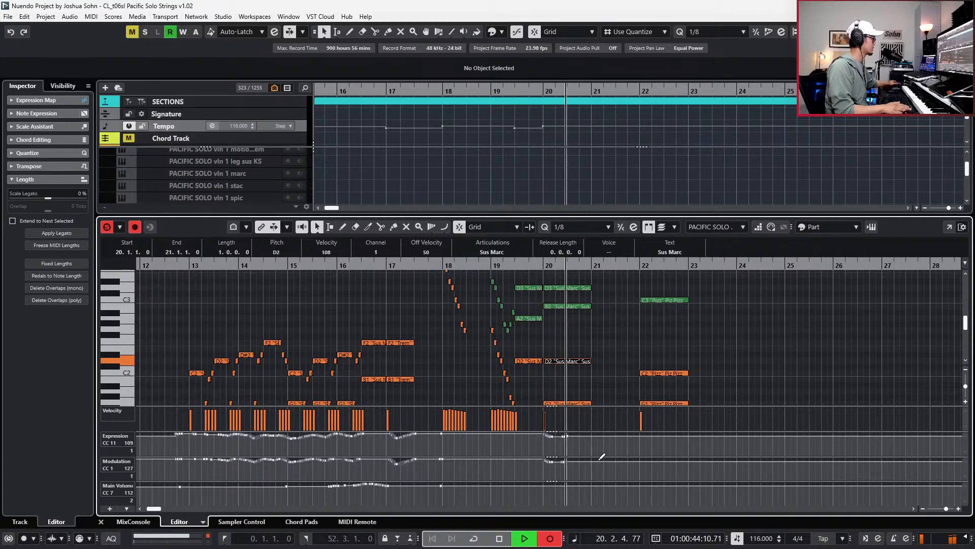
pyautogui.press('space')
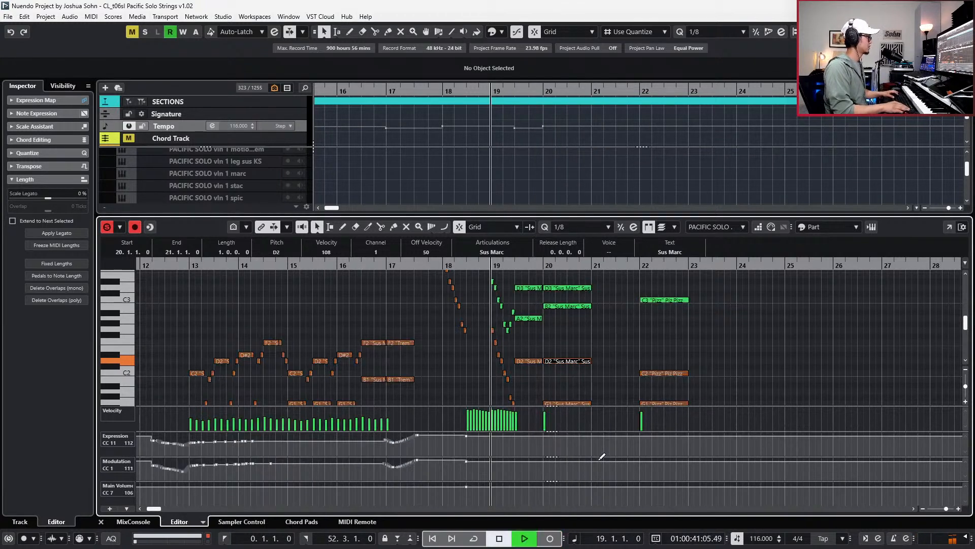
# Record expression and modulation dynamics for the green part's sustained notes from bar 19.3 to bar 21.
pyautogui.press('space')
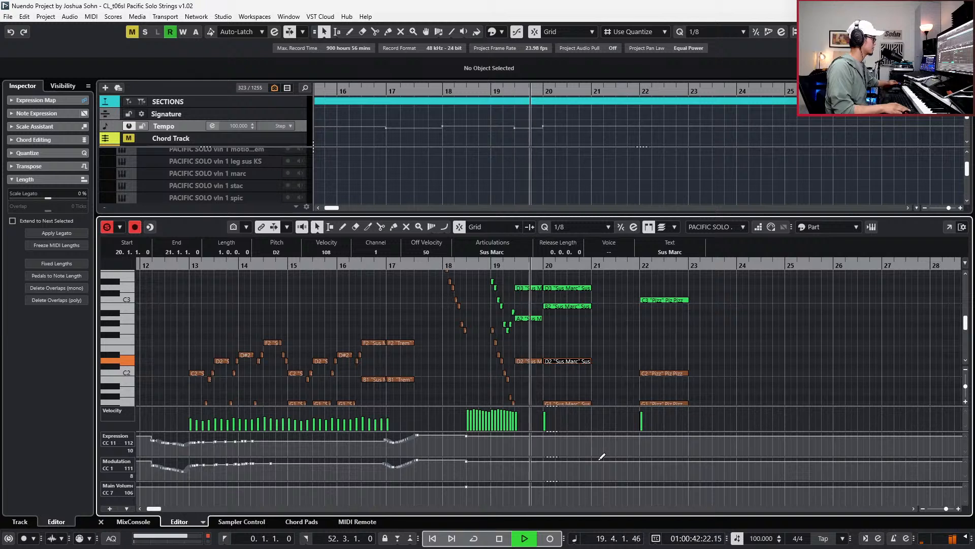
pyautogui.press('space')
pyautogui.press('KP_Multiply')
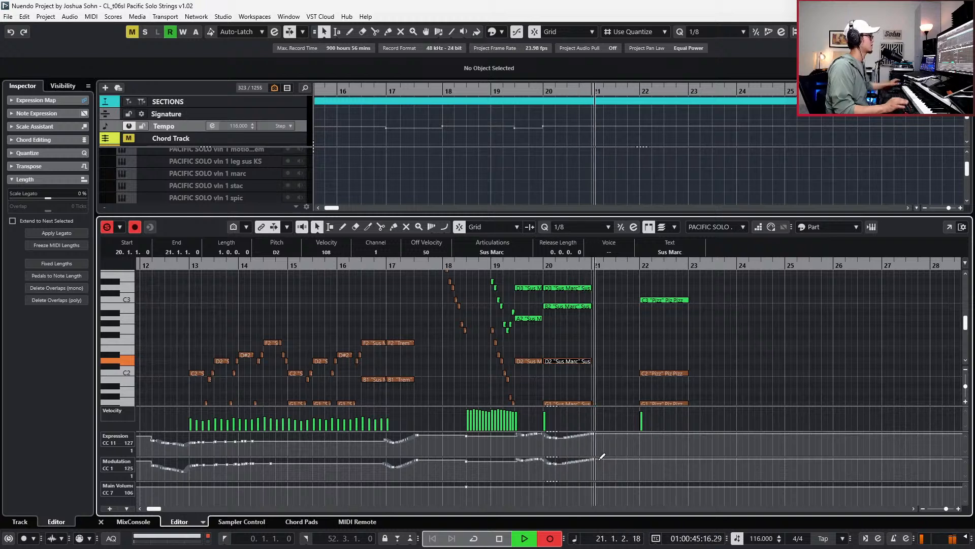
pyautogui.press('space')
# Adjust the green part's recorded modulation and expression points around bar 20 and hide the controller lanes.
pyautogui.moveTo(553, 472); pyautogui.dragTo(606, 472)
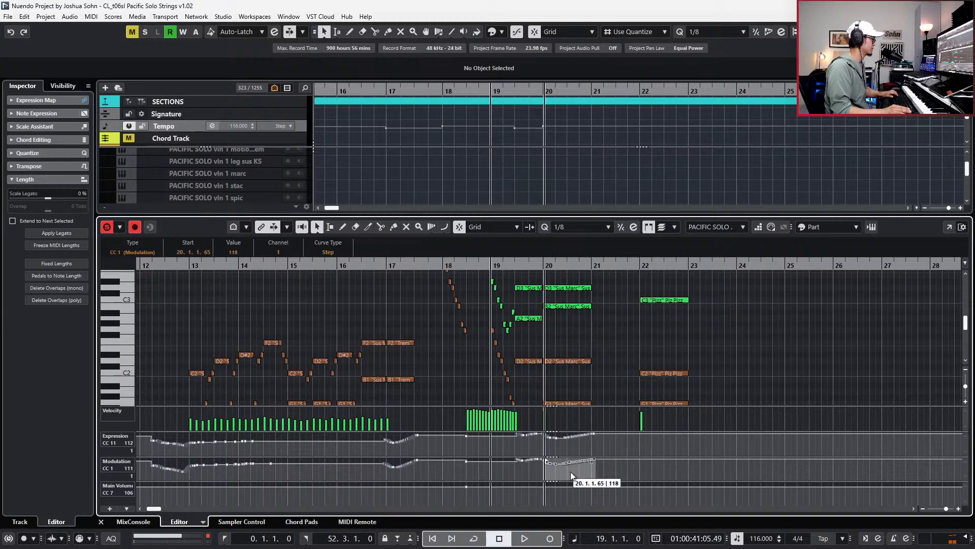
pyautogui.moveTo(540, 442)
pyautogui.mouseDown()
pyautogui.moveTo(599, 433)
pyautogui.moveTo(557, 447)
pyautogui.mouseUp()
pyautogui.hotkey('alt', 'l')
pyautogui.scroll(2, 541, 314)
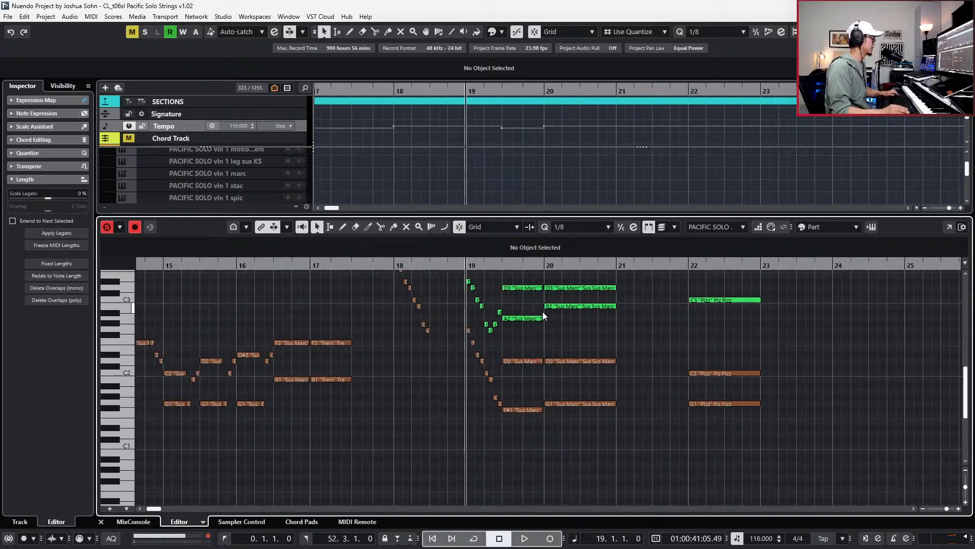
# Delay the starts of the green D3 notes at bars 19.3 and 20, the first to 19.3.1.40, and audition them.
pyautogui.scroll(3, 552, 320)
pyautogui.scroll(-1, 574, 376)
pyautogui.click(519, 381)
pyautogui.keyDown('shift'); pyautogui.click(574, 382); pyautogui.keyUp('shift')
pyautogui.moveTo(575, 385); pyautogui.dragTo(575, 386)
pyautogui.press('space')
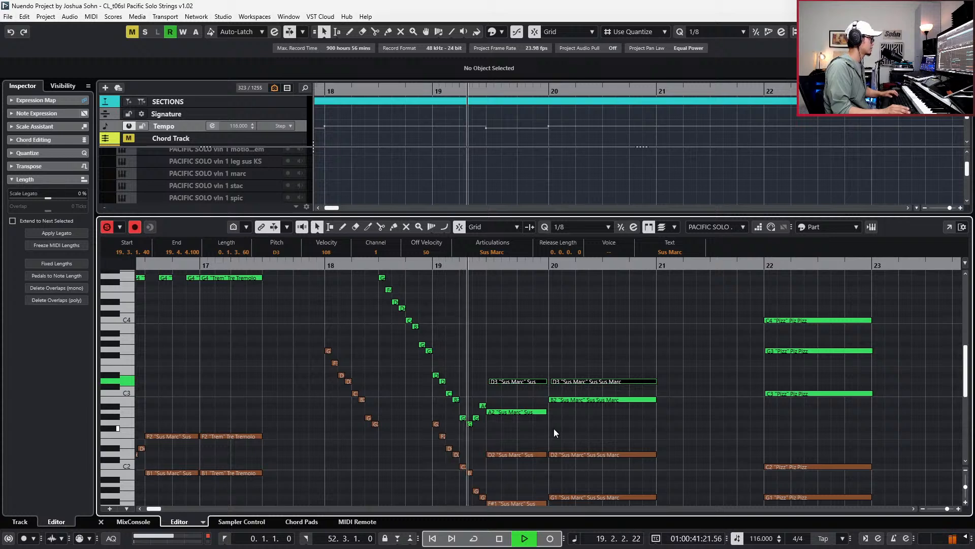
pyautogui.press('space')
# Replace the green D3 at bar 20 with staggered G3 and D4 sustained notes, starting the D4 at 20.1.3.50 and ending it at bar 21.
pyautogui.click(559, 382)
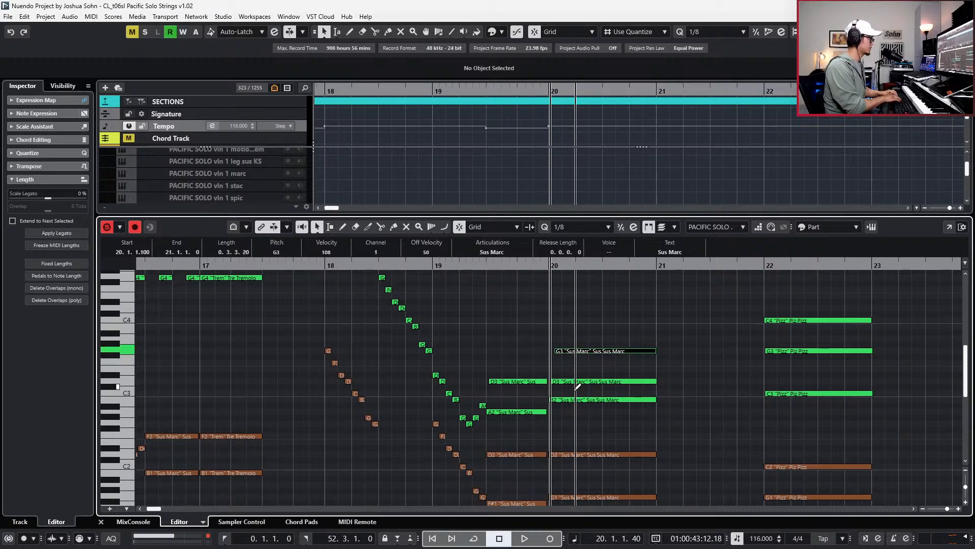
pyautogui.click(574, 389)
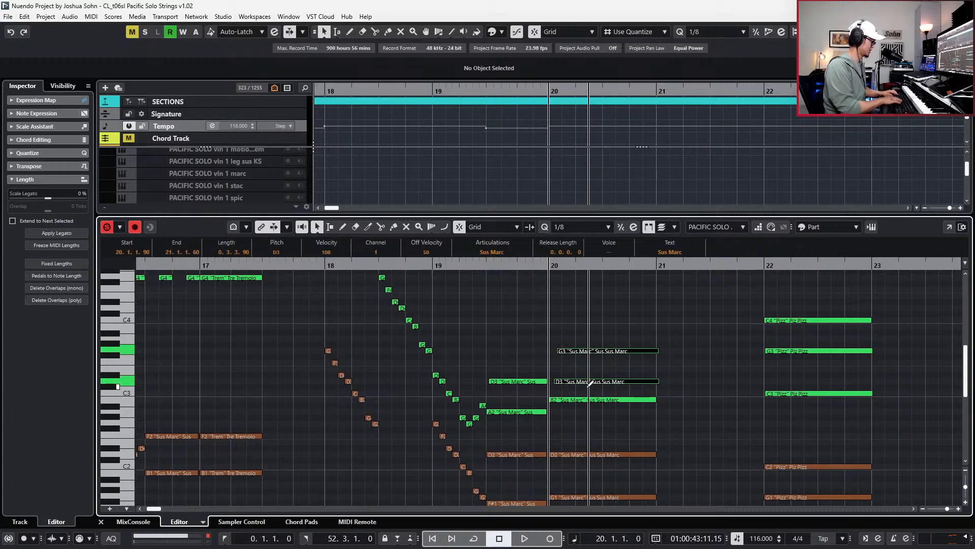
pyautogui.hotkey('ctrl', 'z')
pyautogui.hotkey('ctrl', 'z')
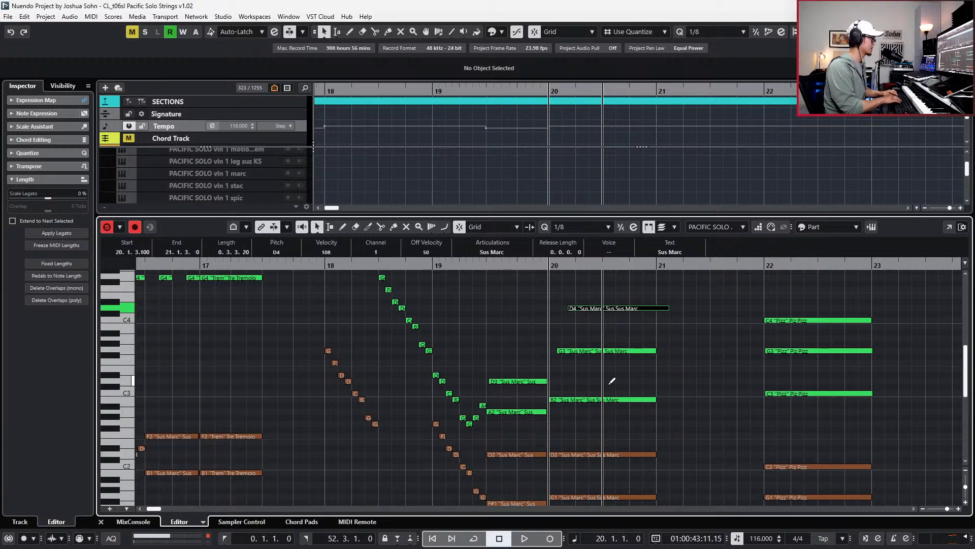
pyautogui.hotkey('alt', 'Left')
pyautogui.hotkey('alt', 'Left')
pyautogui.hotkey('alt', 'Left')
pyautogui.press('space')
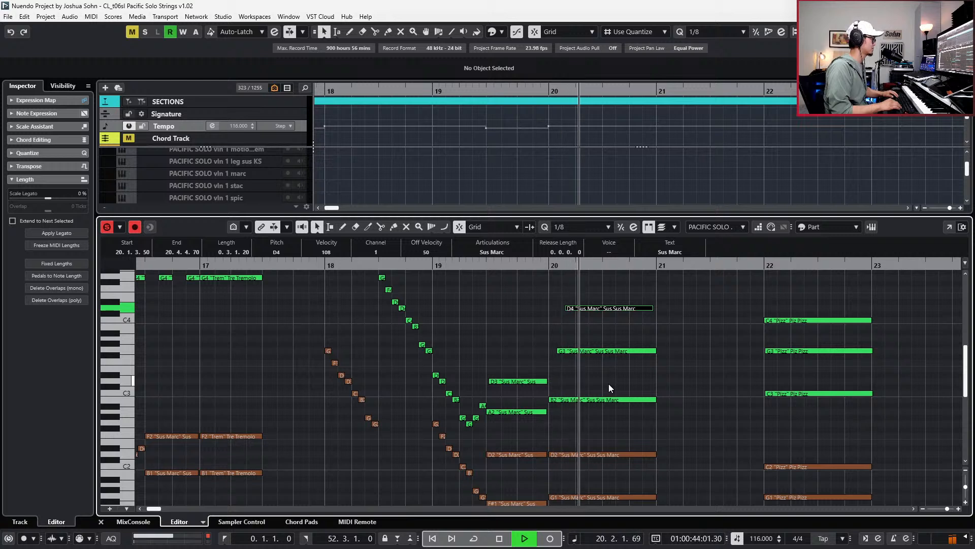
pyautogui.press('space')
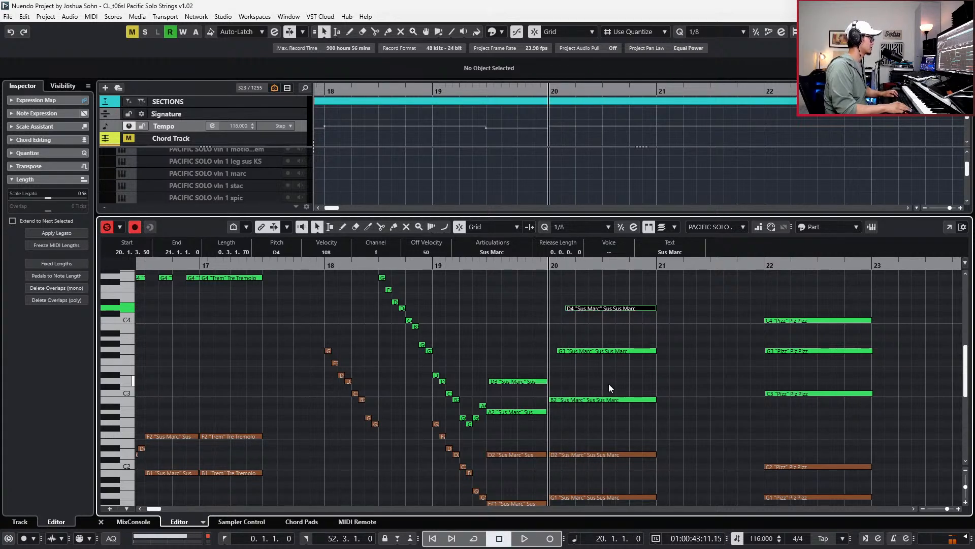
# Copy the green D4 sustained note at bar 20 and raise the copy five semitones to G4.
pyautogui.press('l')
pyautogui.hotkey('ctrl', 'v')
pyautogui.press('Up')
pyautogui.press('Up')
pyautogui.press('Up')
pyautogui.press('Up')
pyautogui.press('Up')
pyautogui.hotkey('alt', 'Right')
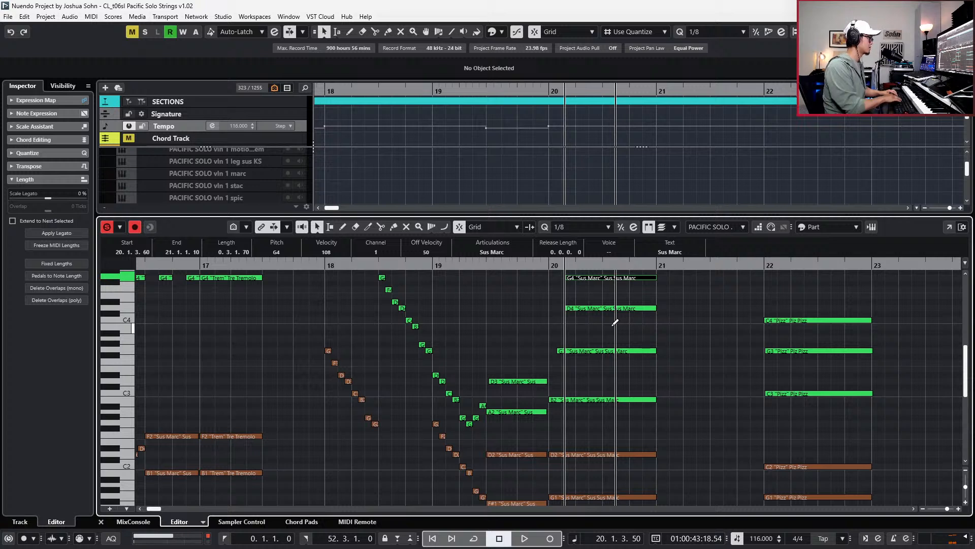
# Delay the new G4's start to 20.1.4.0 with its end at bar 21, and audition the chord entries.
pyautogui.hotkey('alt', 'Right')
pyautogui.hotkey('alt', 'Right')
pyautogui.hotkey('alt', 'Right')
pyautogui.hotkey('alt', 'shift', 'Left')
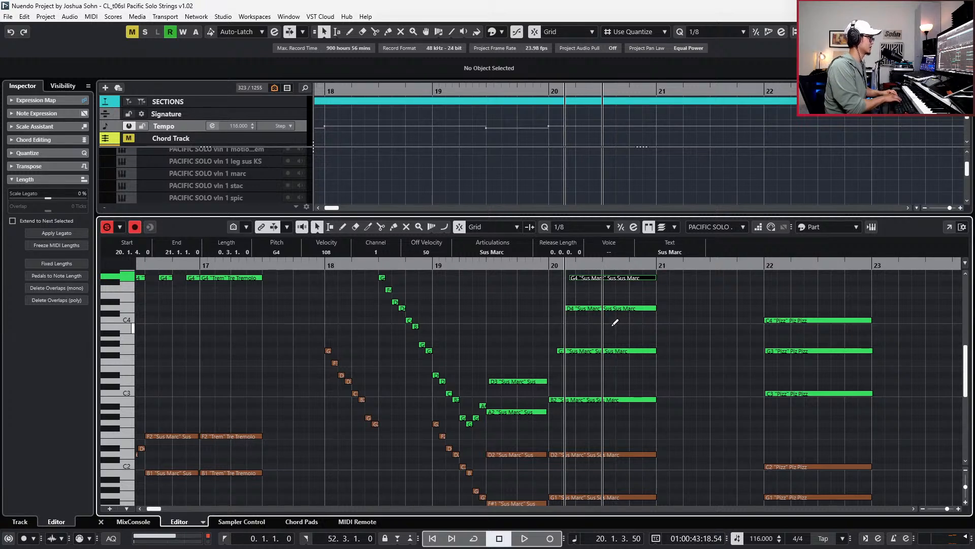
pyautogui.press('ctrl+KP_Subtract')
pyautogui.press('space')
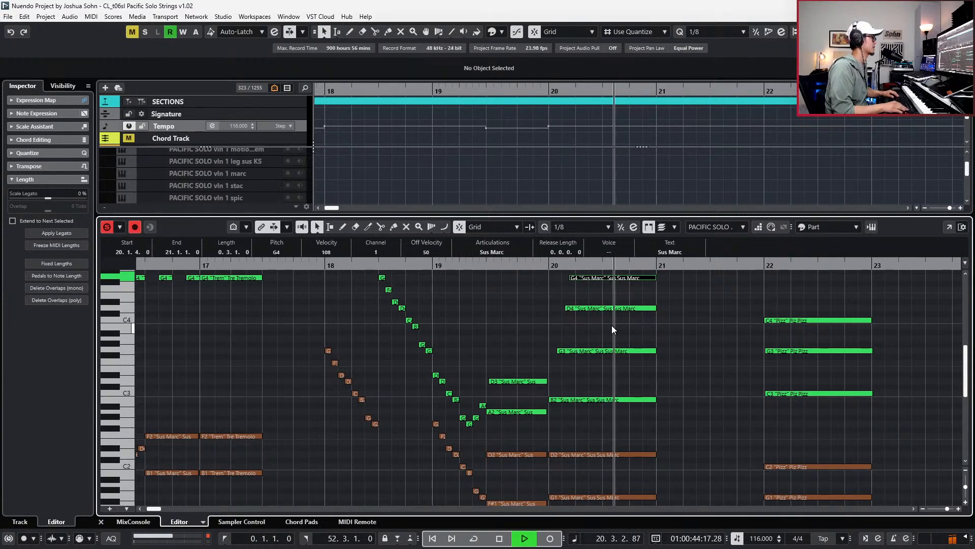
pyautogui.press('space')
pyautogui.press('space')
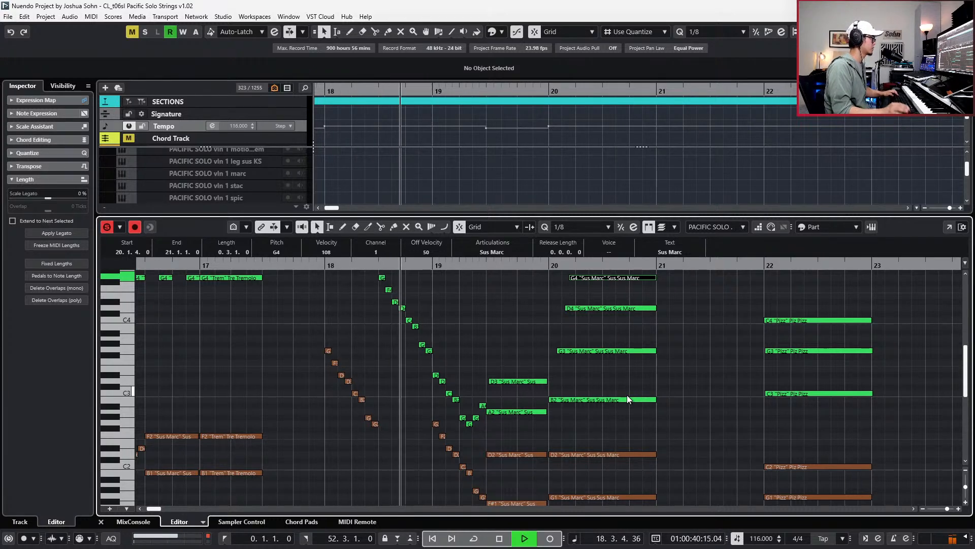
# Open the parts in the full Key Editor and nudge the green G3, D4 and G4 at bar 20 earlier together, D4 to 20.1.2.110.
pyautogui.hotkey('ctrl', 'e')
pyautogui.scroll(5, 435, 278)
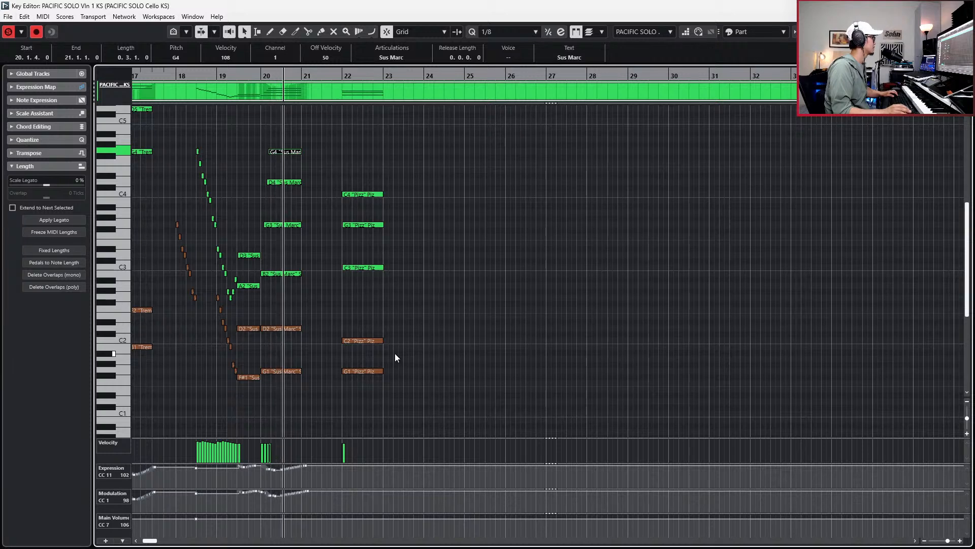
pyautogui.scroll(3, 356, 340)
pyautogui.hscroll(-4, 396, 294)
pyautogui.scroll(3, 473, 264)
pyautogui.scroll(2, 508, 213)
pyautogui.moveTo(535, 159); pyautogui.dragTo(547, 295)
pyautogui.hotkey('ctrl', 'Left')
pyautogui.hotkey('alt', 'shift', 'Right')
pyautogui.press('space')
pyautogui.press('space')
# Nudge the green D4 and G4 at bar 20 earlier, D4 to 20.1.2.70, and extend their ends to bar 21.
pyautogui.moveTo(660, 190); pyautogui.dragTo(685, 258)
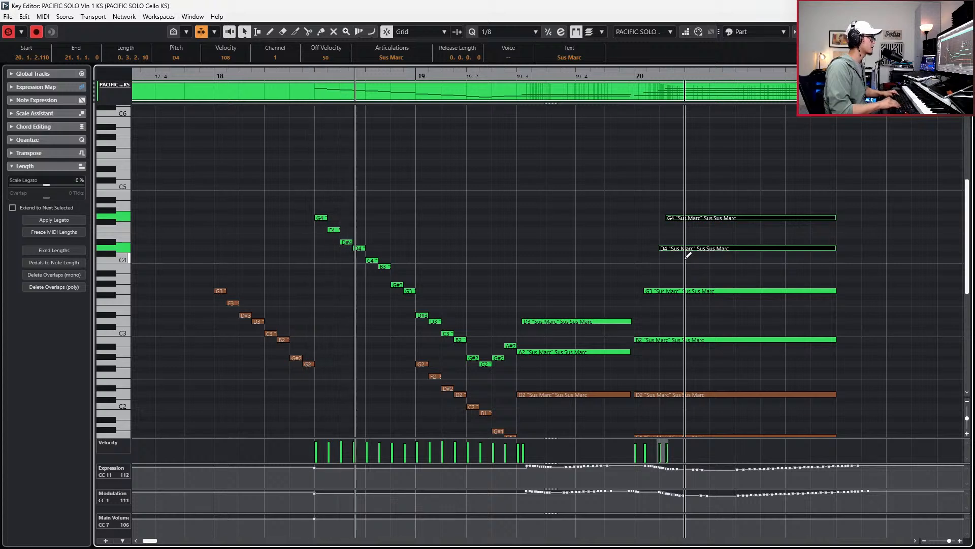
pyautogui.hotkey('ctrl', 'Left')
pyautogui.hotkey('ctrl', 'Left')
pyautogui.hotkey('alt', 'shift', 'Left')
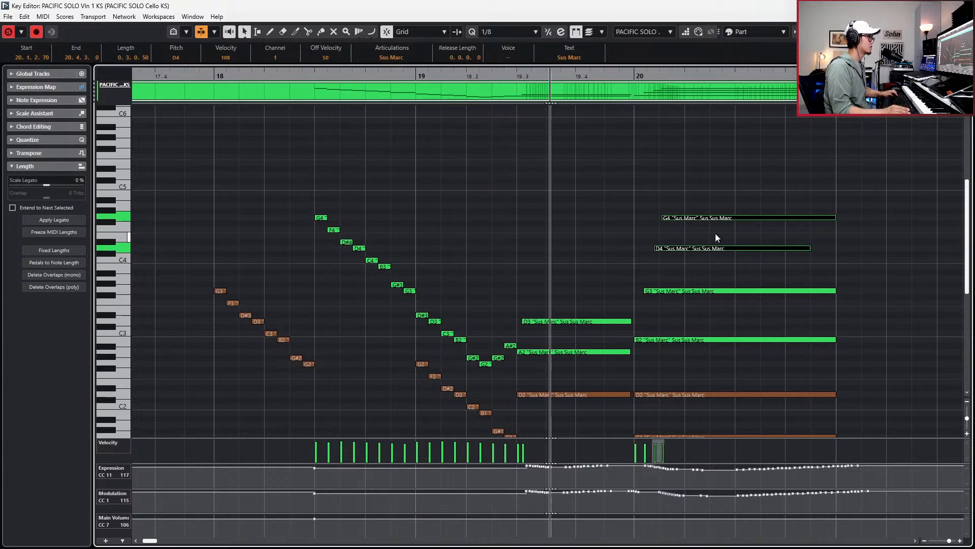
pyautogui.click(722, 249)
pyautogui.hotkey('alt', 'shift', 'Right')
pyautogui.press('space')
# Delay the green G3, D4 and G4 together, setting the G3's start to 20.1.2.0, and audition them.
pyautogui.moveTo(724, 180); pyautogui.dragTo(710, 310)
pyautogui.hotkey('ctrl', 'Right')
pyautogui.hotkey('ctrl', 'z')
pyautogui.press('space')
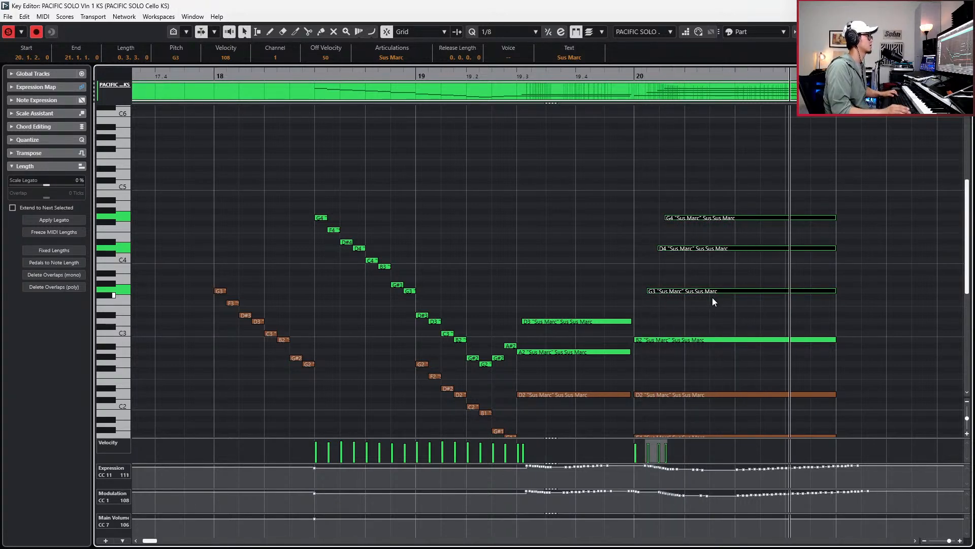
# Record main volume (CC 7) movement across the green bar 20 chord and hide the controller lanes.
pyautogui.keyDown('ctrl'); pyautogui.scroll(-3, 777, 335); pyautogui.keyUp('ctrl')
pyautogui.press('space')
pyautogui.press('KP_Subtract')
pyautogui.press('space')
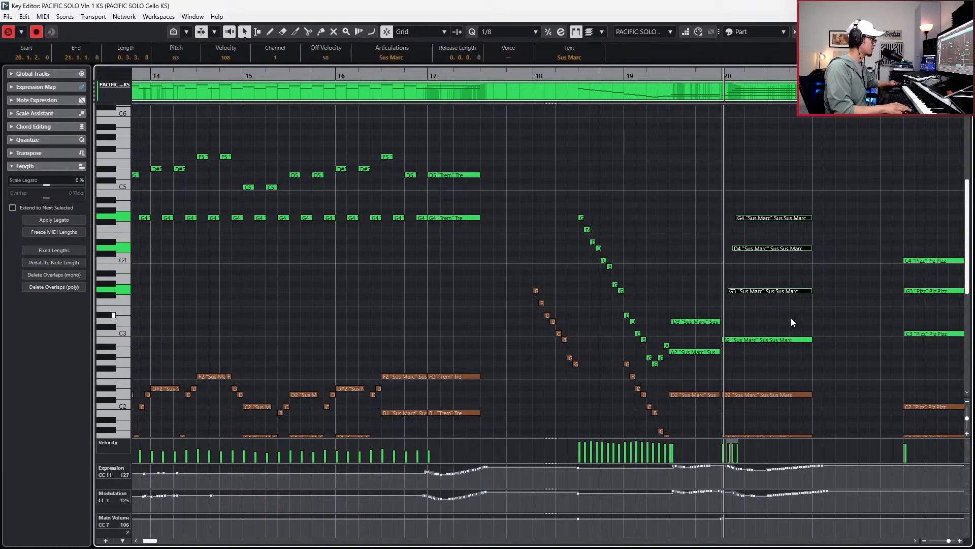
pyautogui.press('space')
pyautogui.press('space')
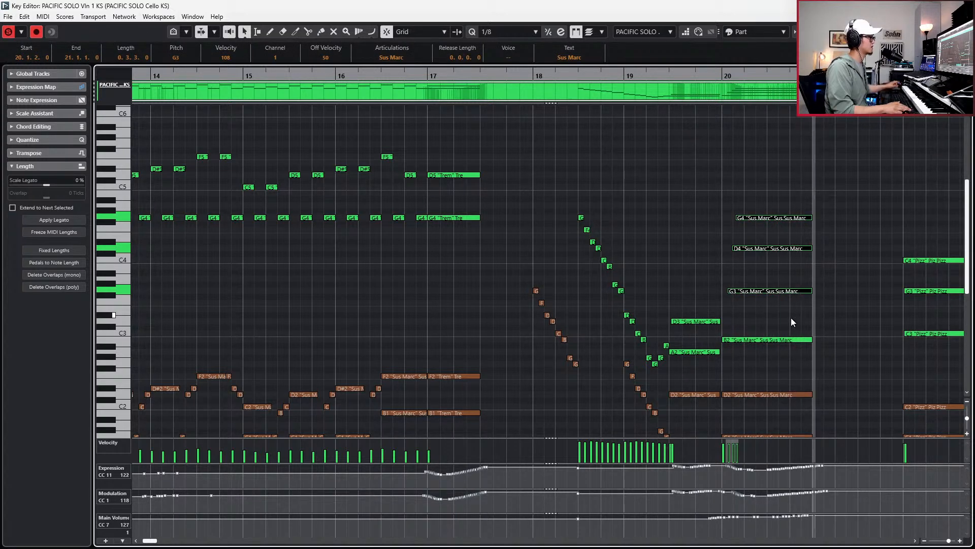
pyautogui.press('space')
pyautogui.press('g')
pyautogui.press('g')
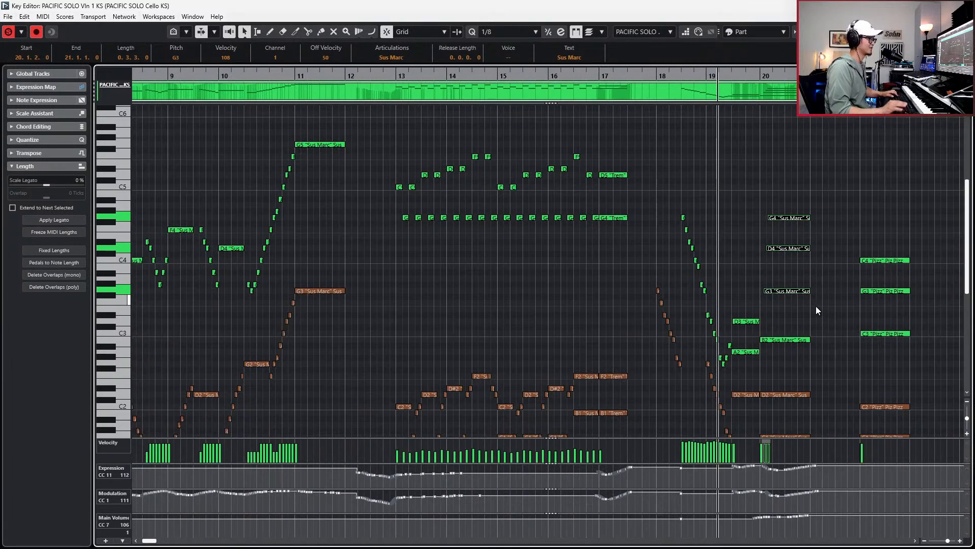
pyautogui.press('h')
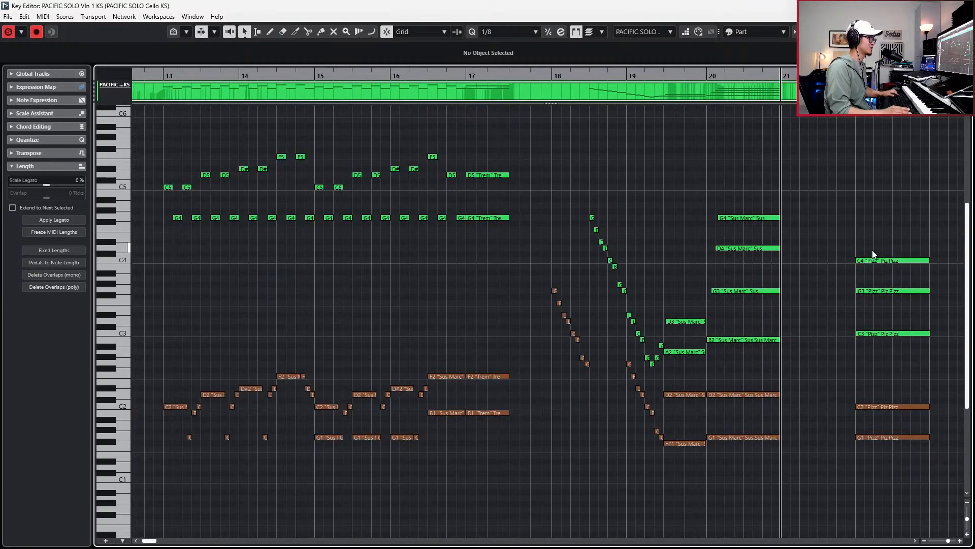
# Audition the passage leading from the bar 20 chord towards the pizzicato chord at bar 22 and examine that chord's notes.
pyautogui.moveTo(883, 224); pyautogui.dragTo(901, 494)
pyautogui.hscroll(2, 901, 495)
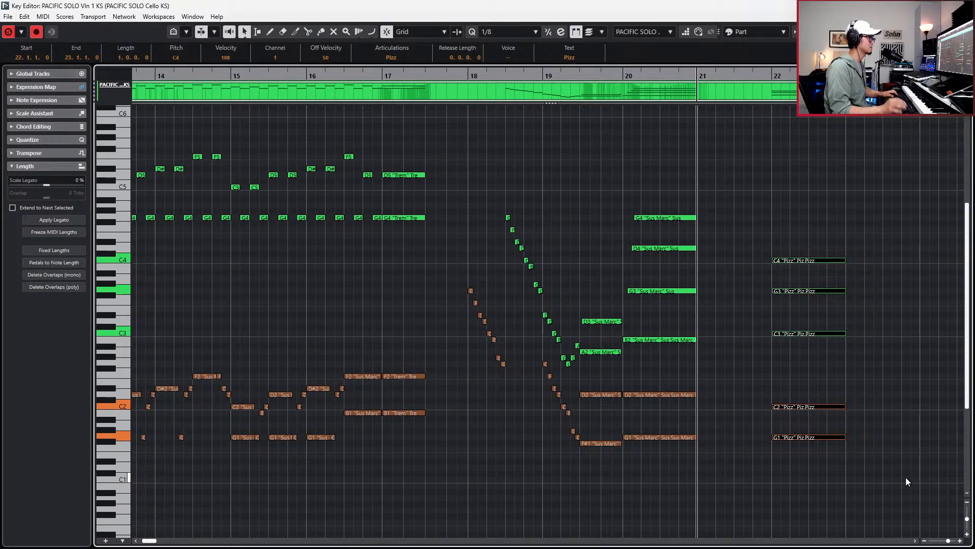
pyautogui.press('space')
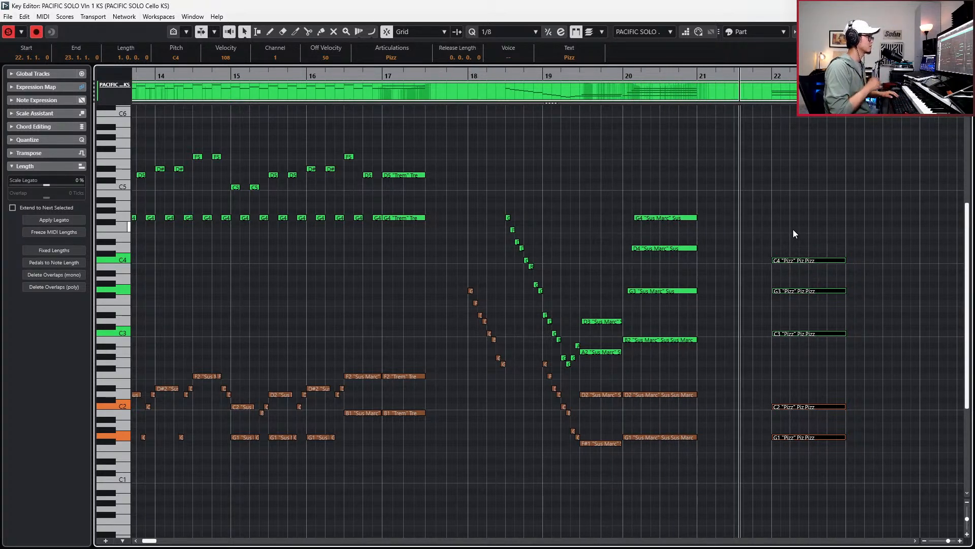
pyautogui.press('space')
pyautogui.press('h')
pyautogui.press('h')
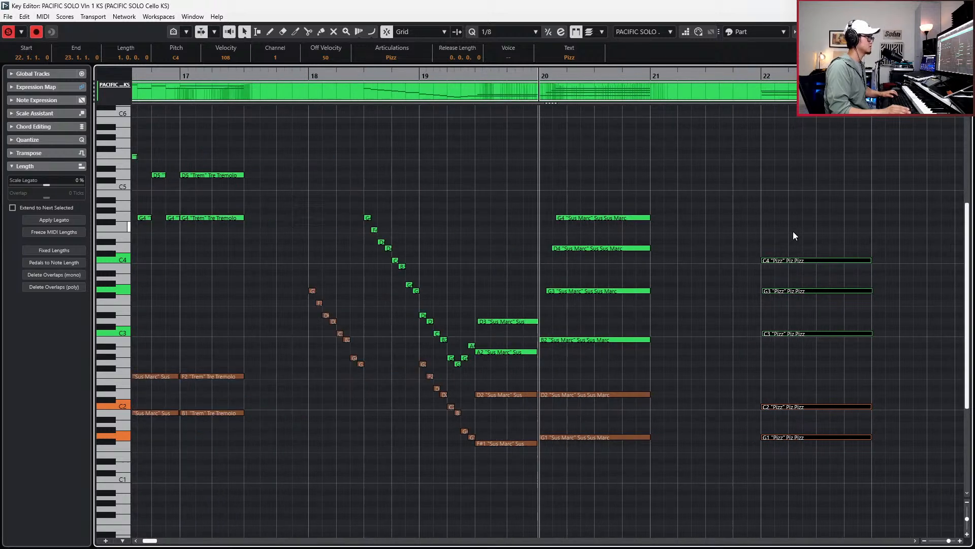
pyautogui.click(789, 260)
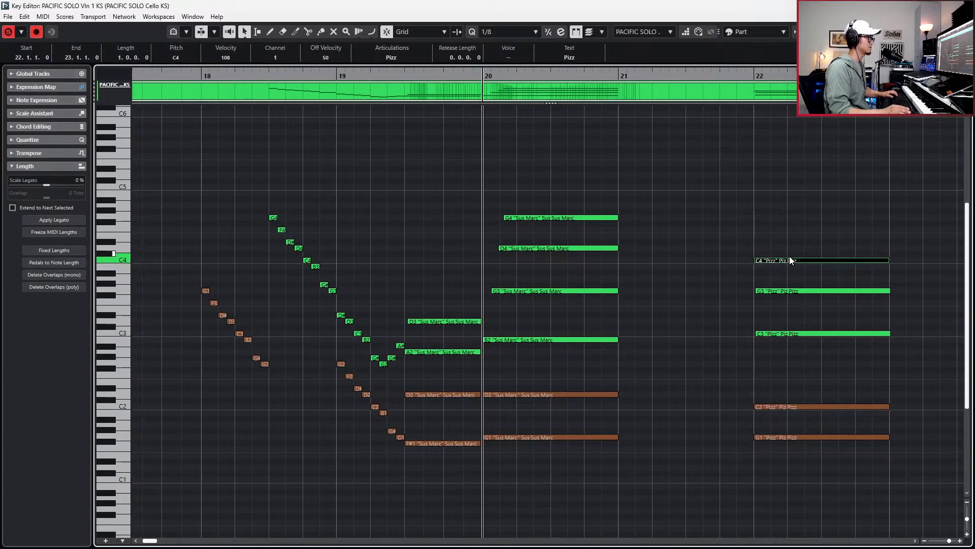
pyautogui.moveTo(795, 218); pyautogui.dragTo(812, 468)
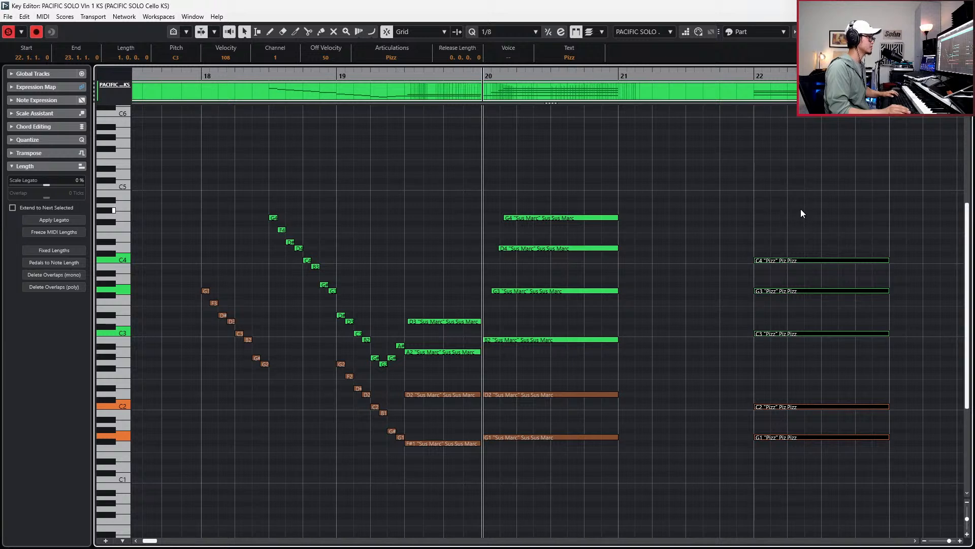
pyautogui.moveTo(802, 213); pyautogui.dragTo(806, 409)
pyautogui.moveTo(805, 452); pyautogui.dragTo(805, 452)
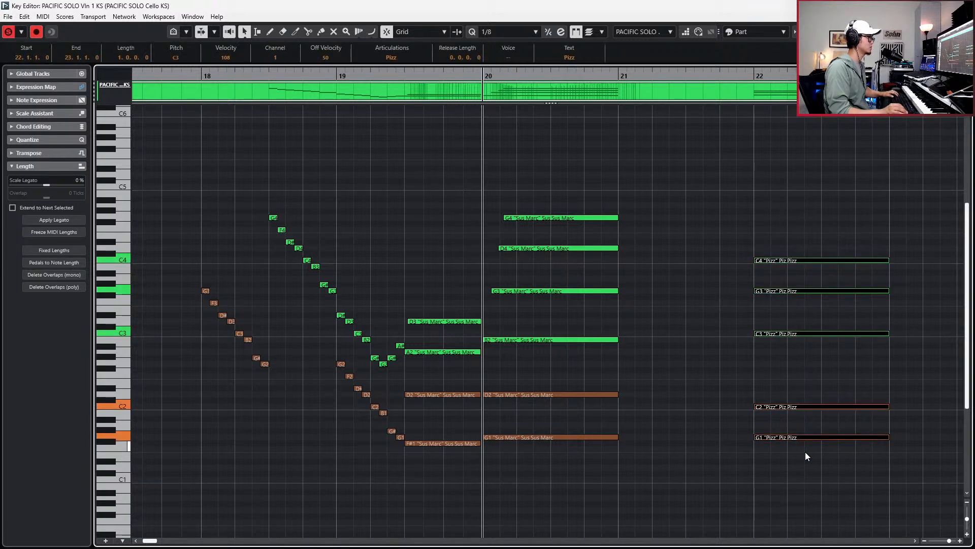
# Add a one-beat green pizzicato pickup at 21.4 from the bar 22 C4 and lower it to G#3.
pyautogui.click(776, 260)
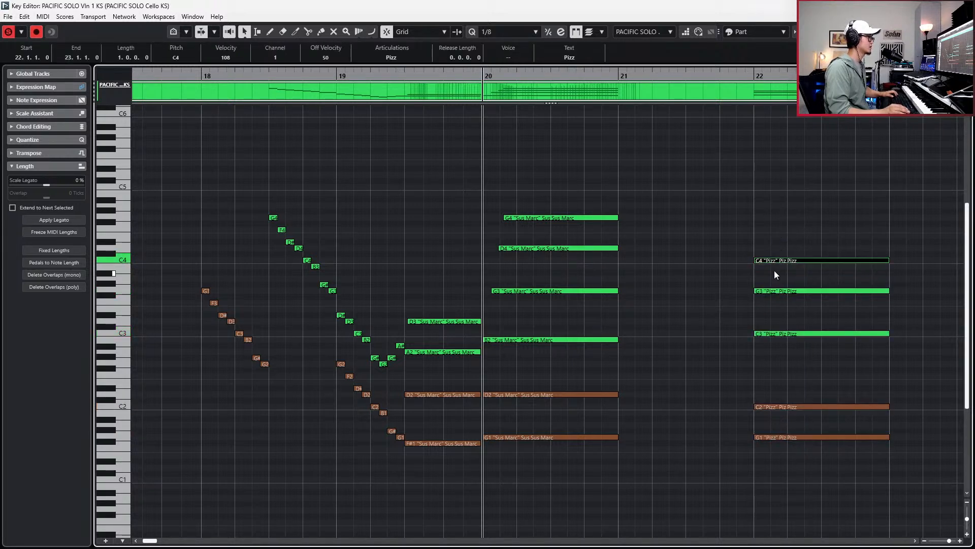
pyautogui.press('space')
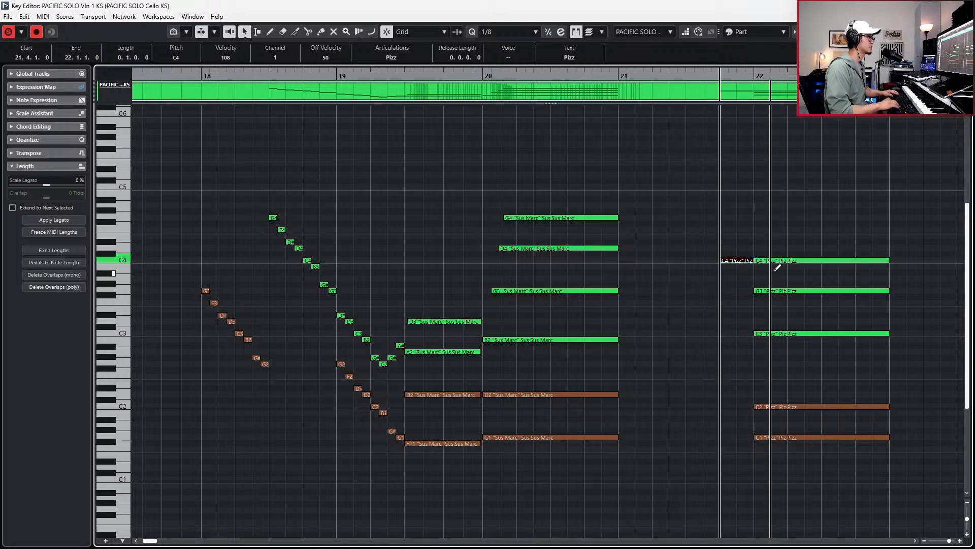
pyautogui.press('space')
pyautogui.press('Down')
pyautogui.press('Down')
pyautogui.press('Down')
pyautogui.press('Down')
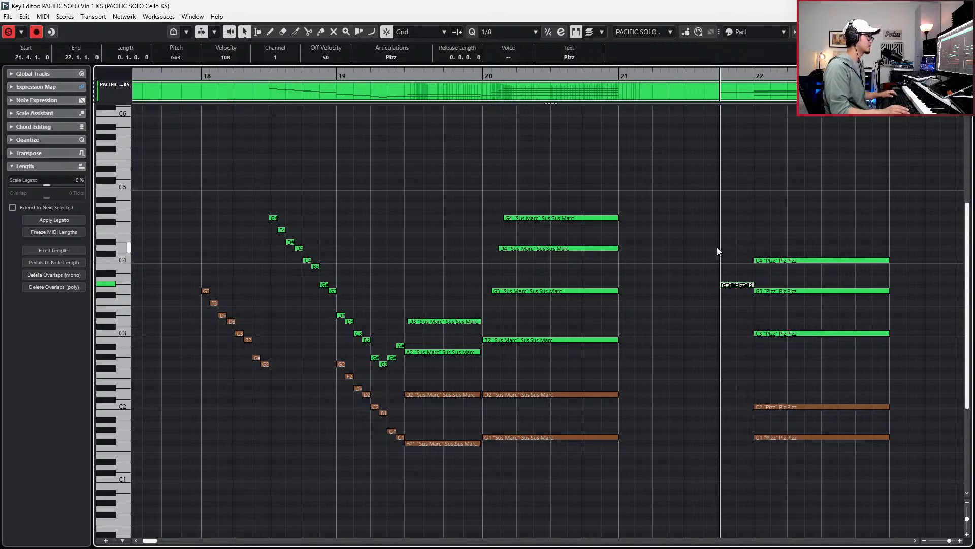
# Delay the pizzicato chord to 22.2, lower the pickup to G3, and add a one-beat green pizzicato C4 at 22.1.
pyautogui.hscroll(2, 673, 228)
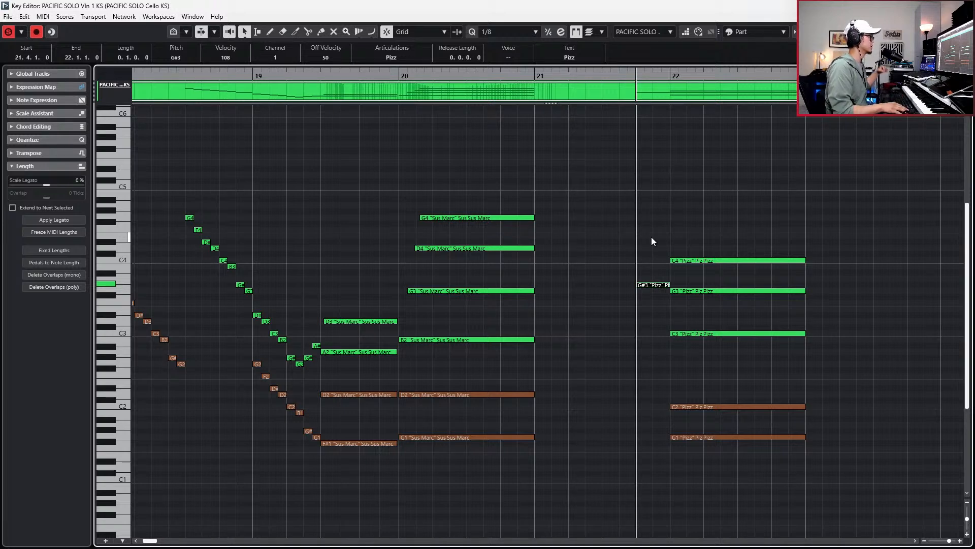
pyautogui.moveTo(702, 219); pyautogui.dragTo(737, 482)
pyautogui.hotkey('ctrl', 'Right')
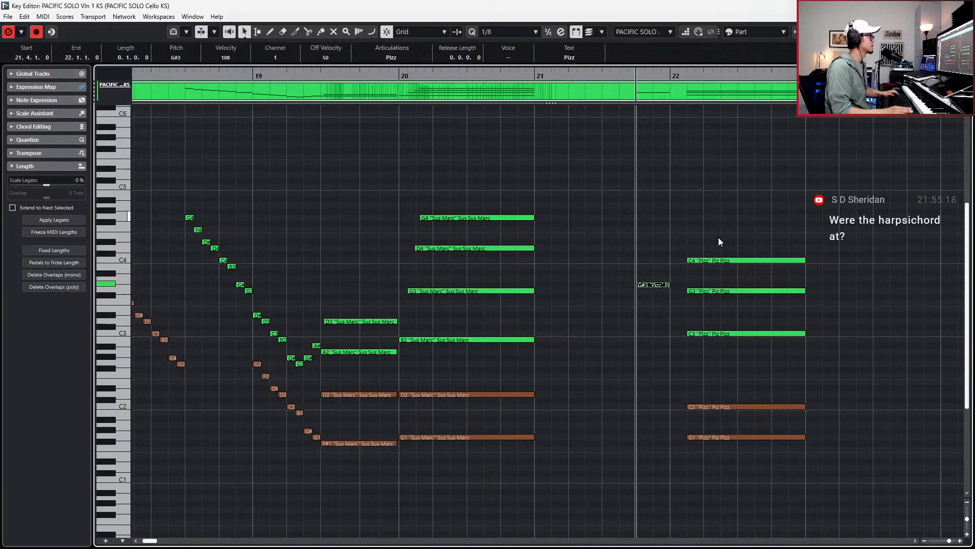
pyautogui.hotkey('ctrl', 'Right')
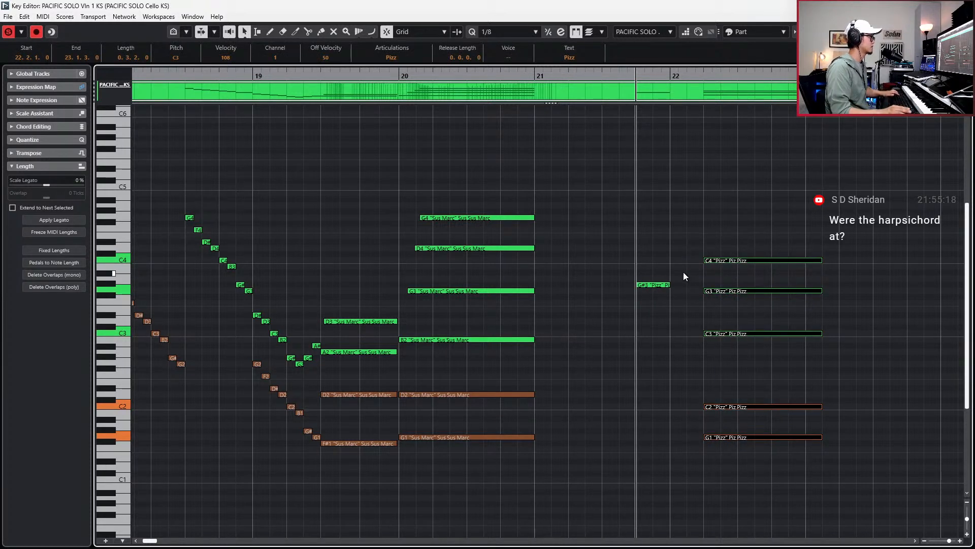
pyautogui.click(660, 285)
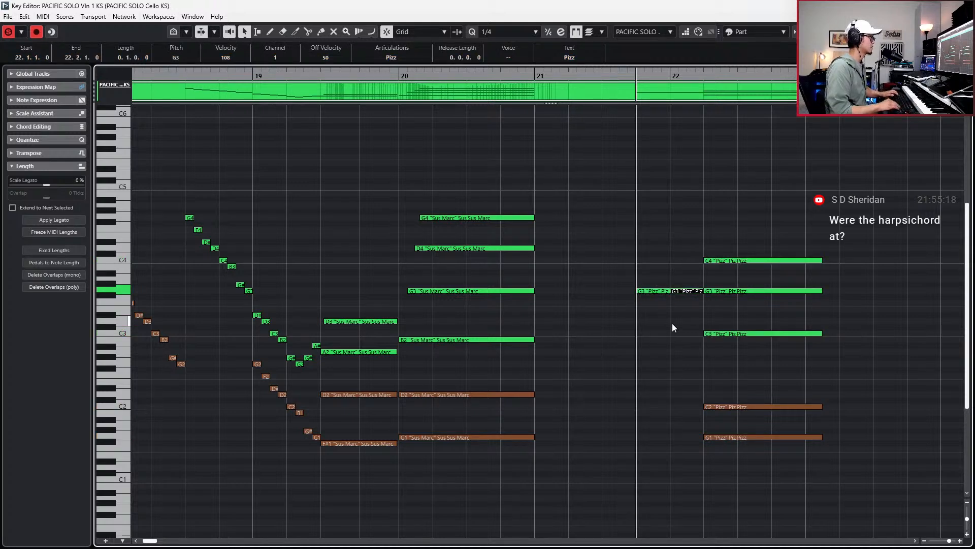
pyautogui.click(770, 260)
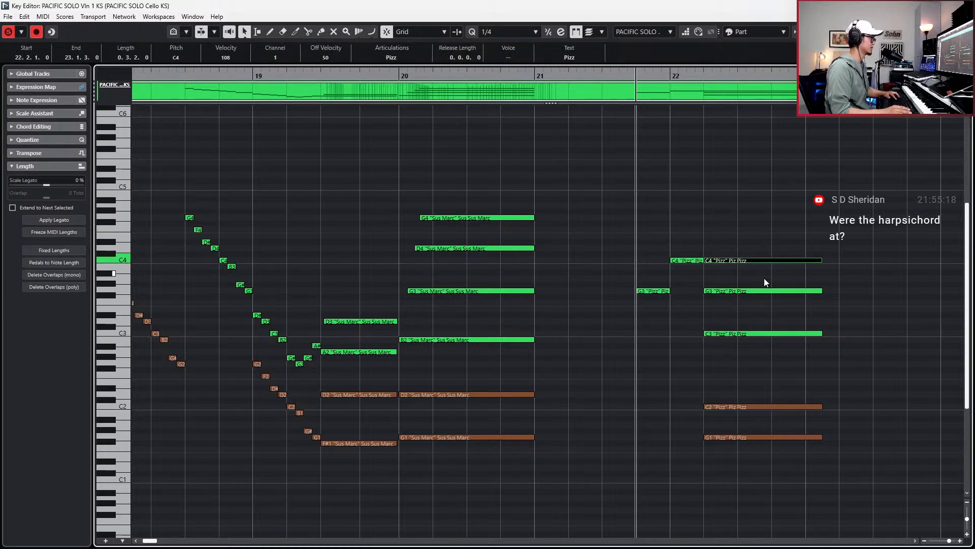
# Reduce the pizzicato chord at 22.2 to one green note, deleting its other notes and lowering the C4 an octave to C3.
pyautogui.moveTo(764, 279); pyautogui.dragTo(760, 367)
pyautogui.press('Delete')
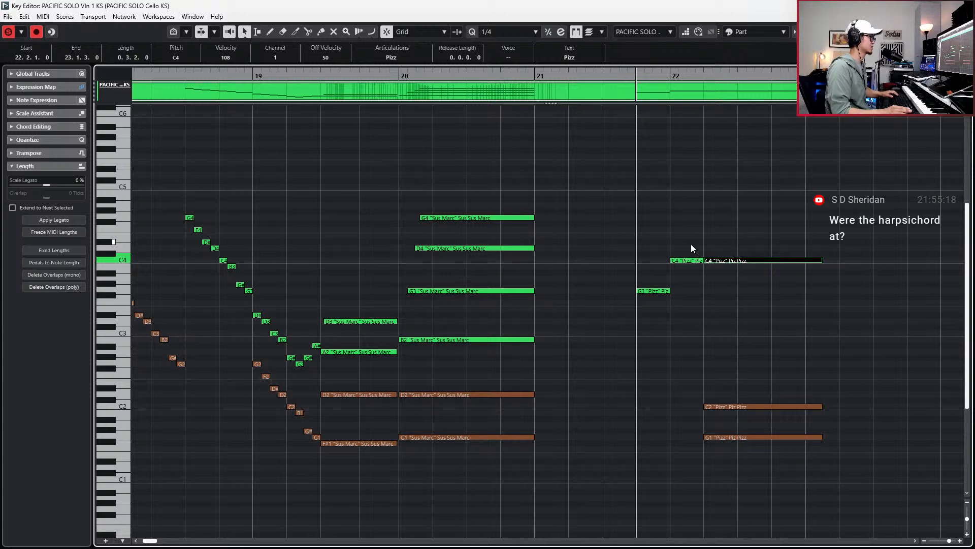
pyautogui.hotkey('shift', 'Down')
pyautogui.scroll(2, 703, 316)
pyautogui.scroll(-2, 705, 319)
pyautogui.moveTo(693, 471); pyautogui.dragTo(729, 406)
pyautogui.press('Delete')
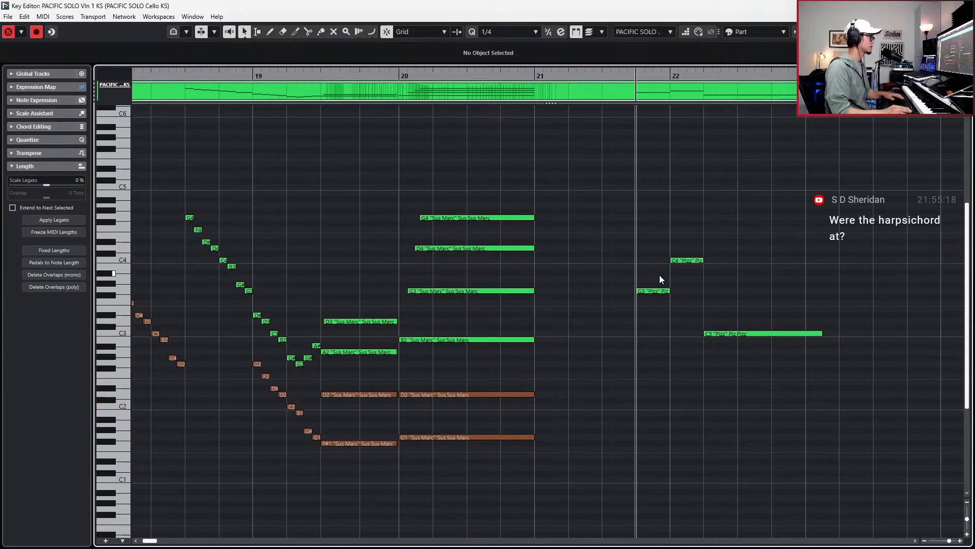
# Double the green three-note pizzicato ending in the cello part one octave lower, as G2, C3 and C2.
pyautogui.moveTo(650, 249); pyautogui.dragTo(775, 355)
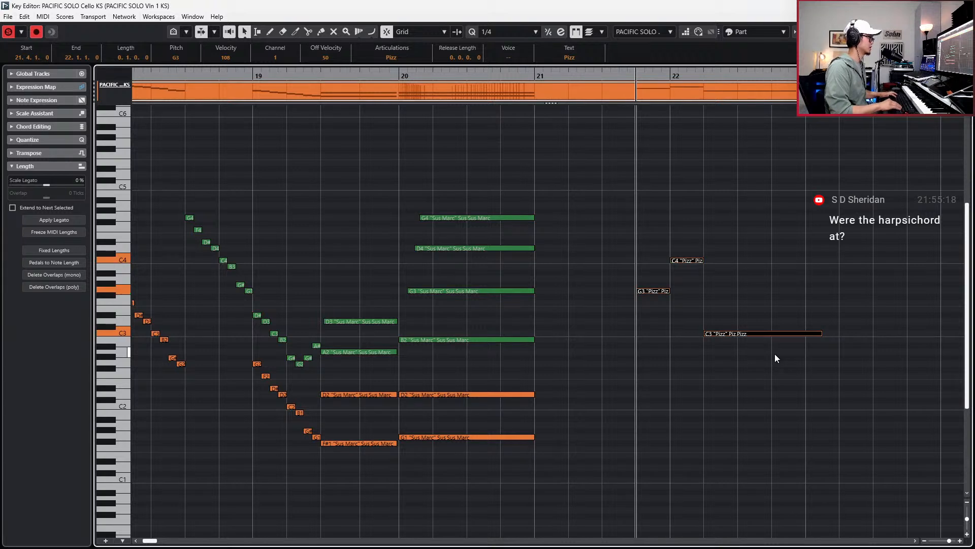
pyautogui.hotkey('shift', 'Down')
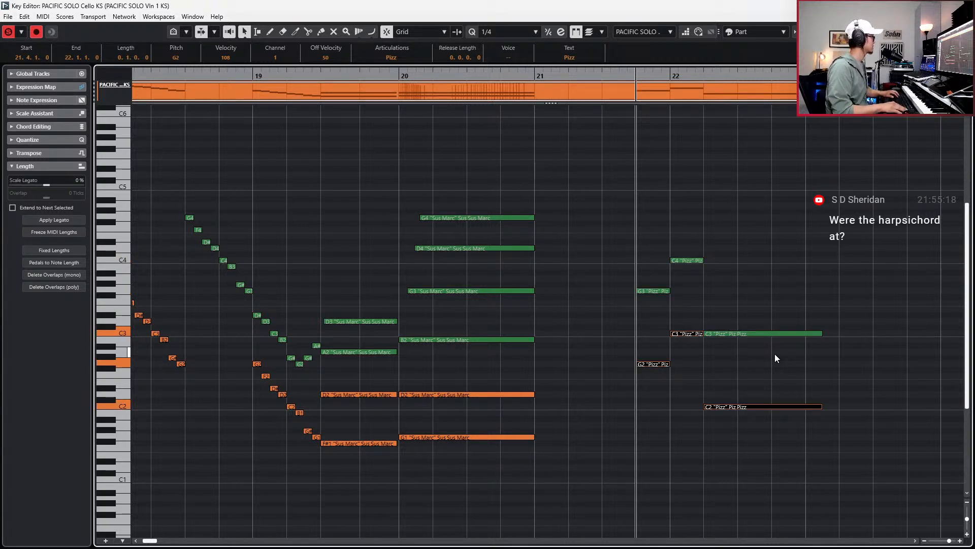
# Try the cello's three-note pizzicato ending one octave lower, as G1, C2 and C1, and audition it.
pyautogui.hotkey('shift', 'Down')
pyautogui.press('space')
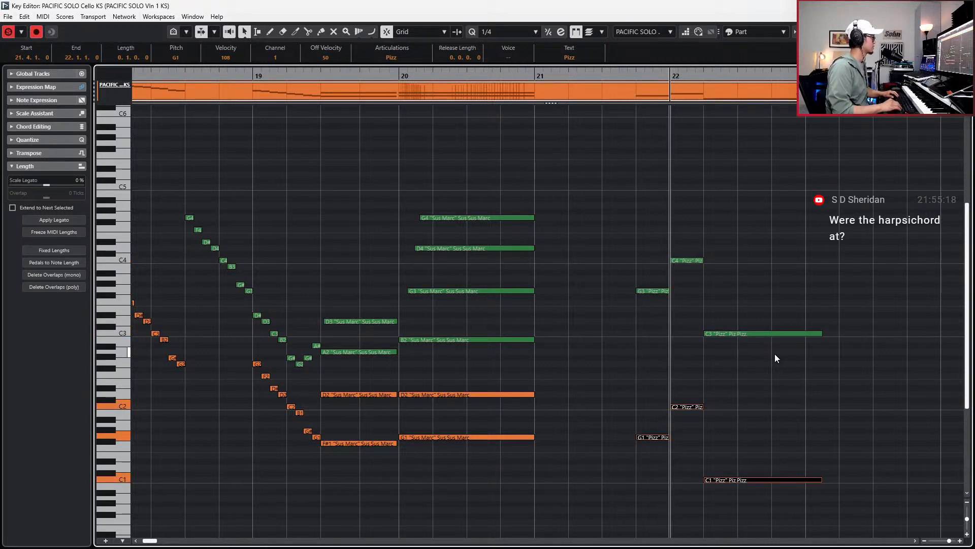
pyautogui.press('space')
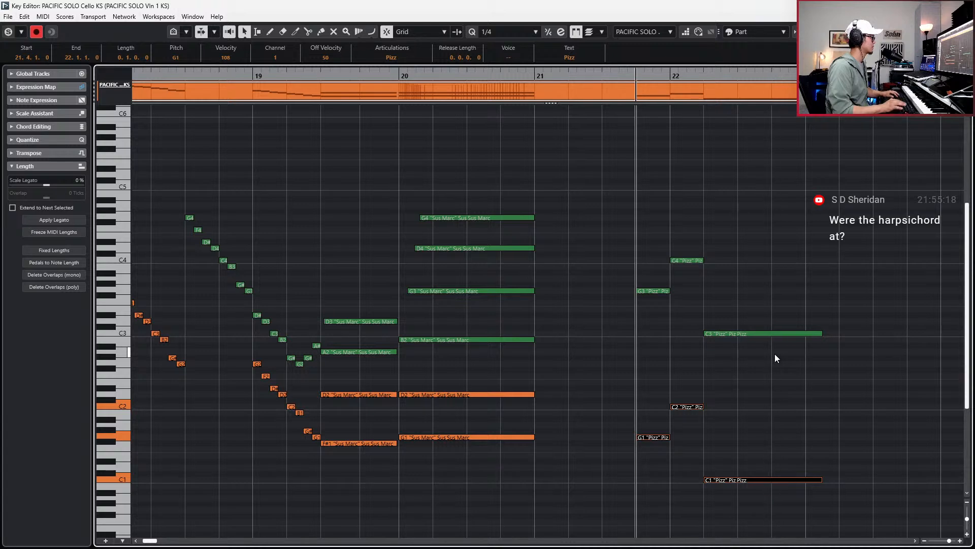
# Set the violin part's Main Volume (CC 7) to 97 at 21.4 in the controller lanes and audition the ending.
pyautogui.click(650, 291)
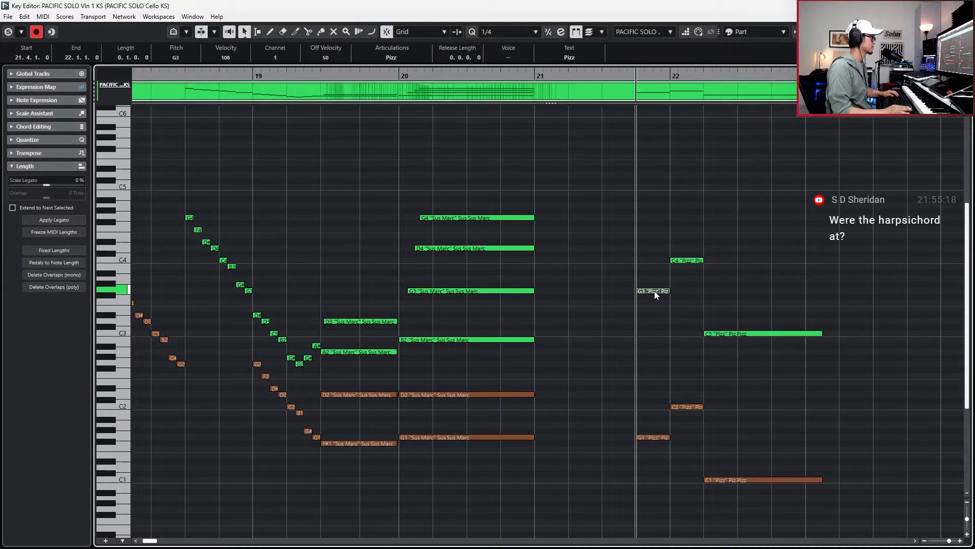
pyautogui.hotkey('alt', 'c')
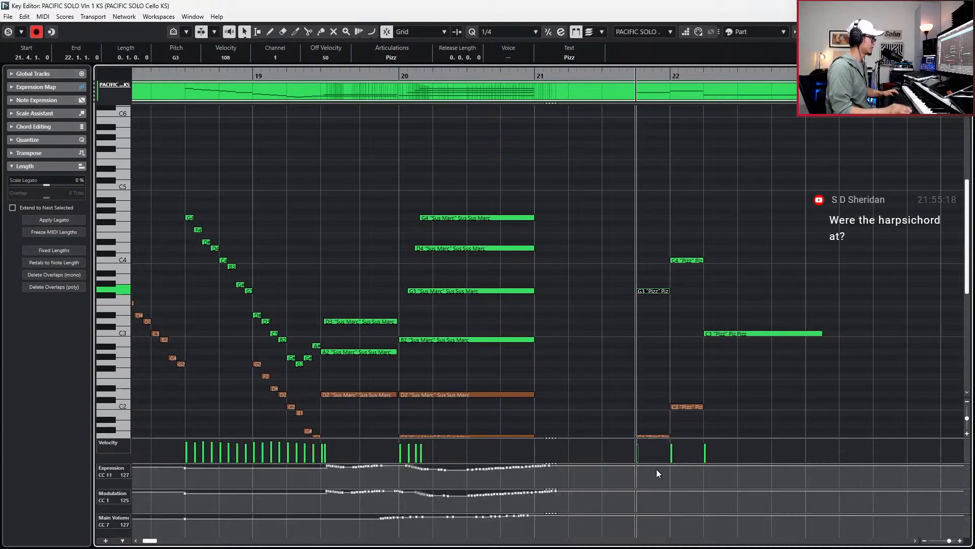
pyautogui.moveTo(628, 514); pyautogui.dragTo(636, 519)
pyautogui.press('space')
pyautogui.press('space')
pyautogui.press('space')
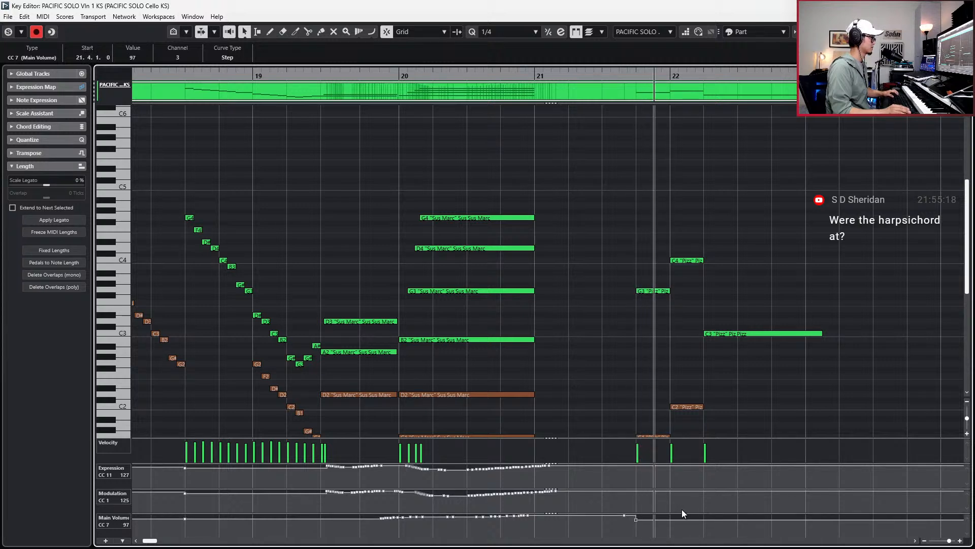
pyautogui.press('space')
pyautogui.hotkey('ctrl', 'Left')
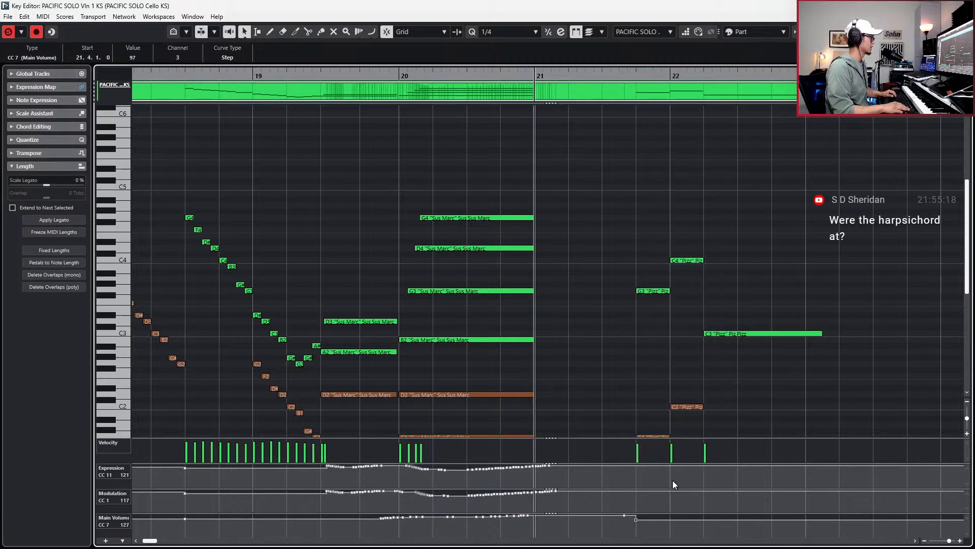
pyautogui.hotkey('ctrl', 'Left')
pyautogui.press('space')
# Set the cello part's Main Volume (CC 7) to 118 at 21.4 and raise its three pizzicato notes to velocity 127.
pyautogui.scroll(-2, 707, 398)
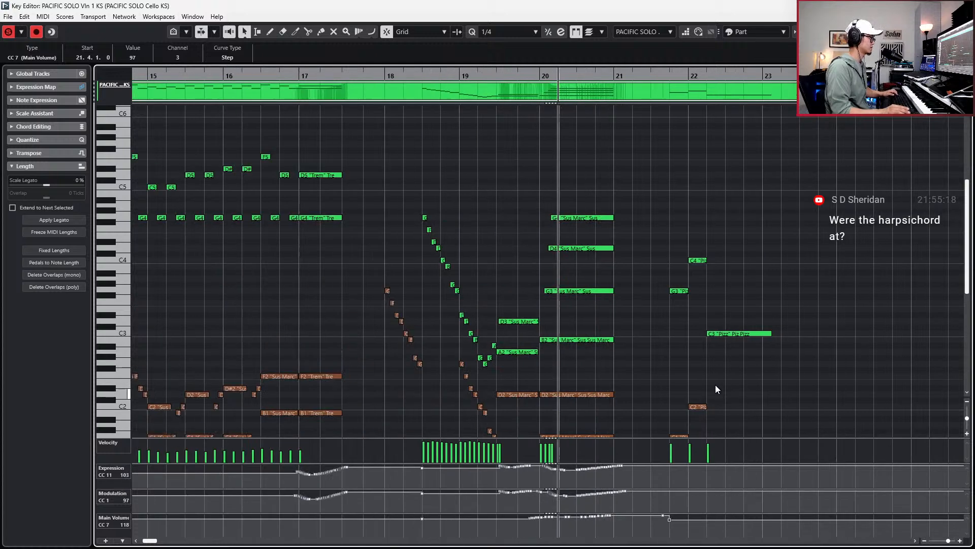
pyautogui.scroll(-3, 715, 389)
pyautogui.click(714, 392)
pyautogui.press('space')
pyautogui.press('space')
pyautogui.moveTo(669, 255); pyautogui.dragTo(724, 326)
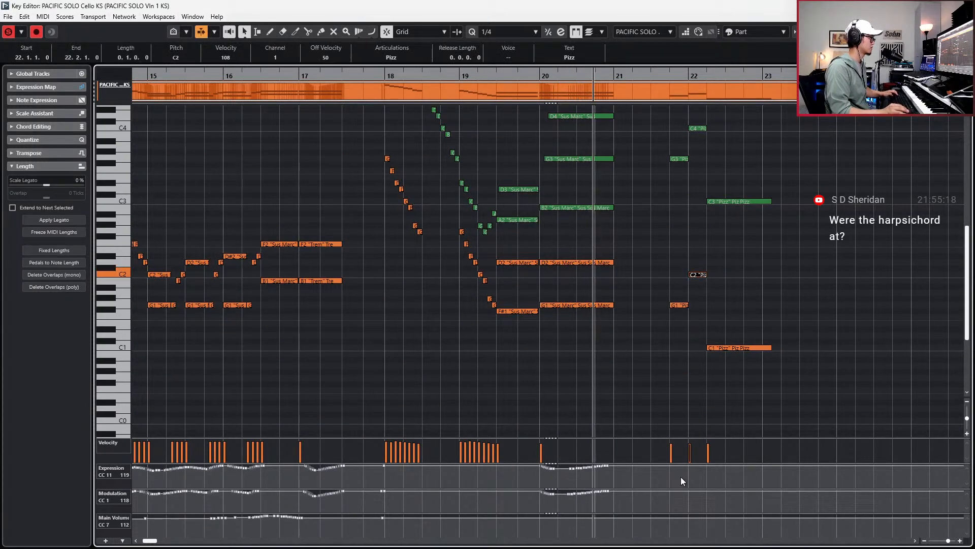
pyautogui.click(670, 516)
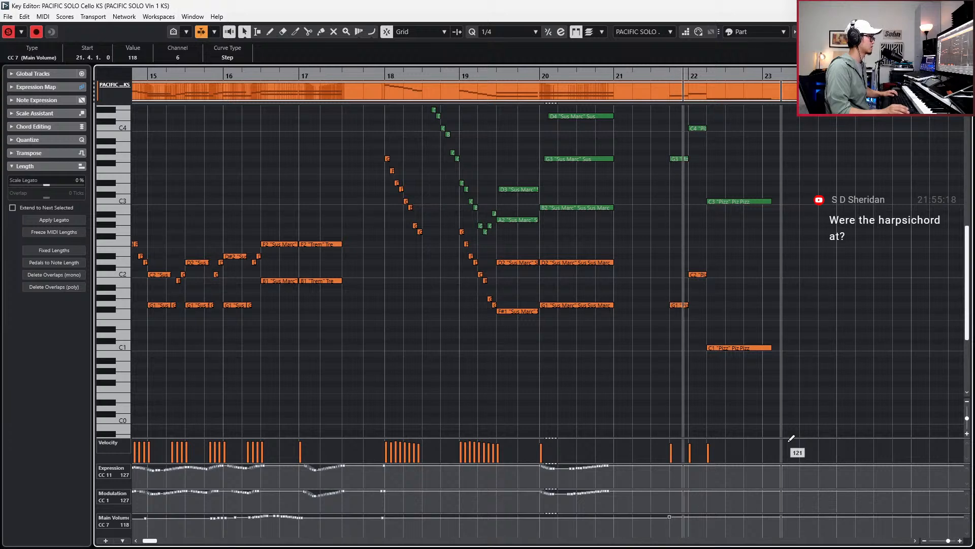
pyautogui.press('space')
pyautogui.press('space')
pyautogui.moveTo(682, 259); pyautogui.dragTo(790, 392)
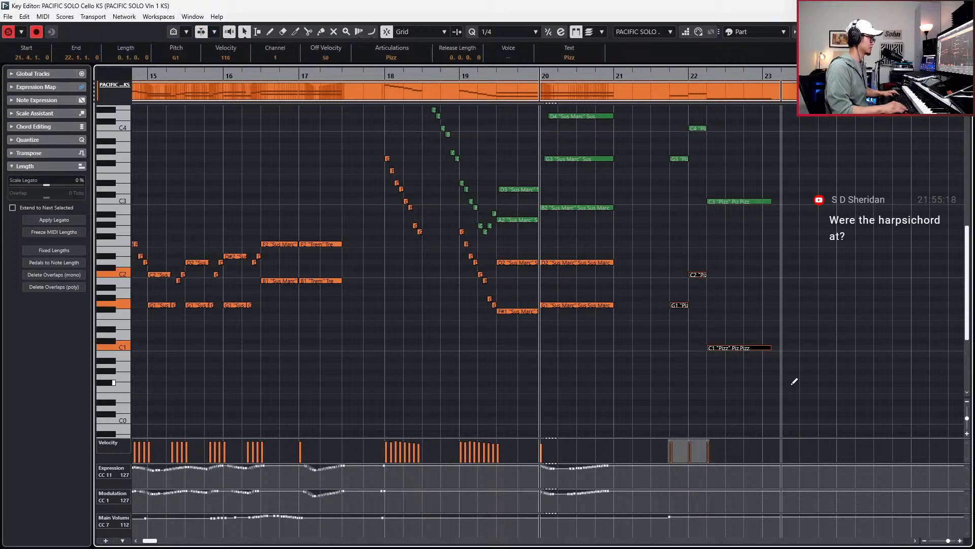
# Raise the pizzicato ending one octave in both parts, violin to G4, C5, C4 and cello to G2, C3, C2, and audition it.
pyautogui.hotkey('ctrl', 'Tab')
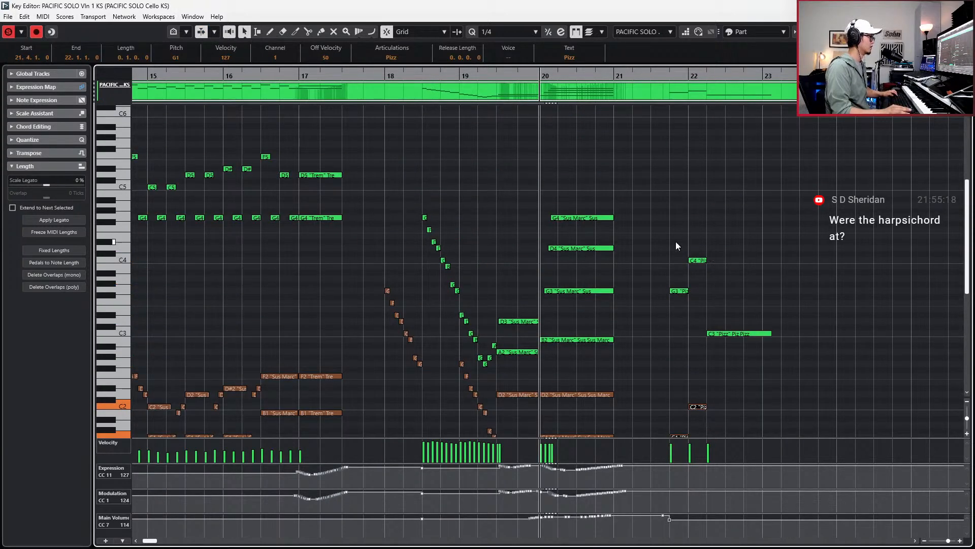
pyautogui.moveTo(681, 242); pyautogui.dragTo(747, 399)
pyautogui.hotkey('shift', 'Up')
pyautogui.scroll(-2, 723, 264)
pyautogui.scroll(-2, 724, 264)
pyautogui.moveTo(638, 230); pyautogui.dragTo(762, 368)
pyautogui.hotkey('shift', 'Up')
pyautogui.press('l')
pyautogui.press('space')
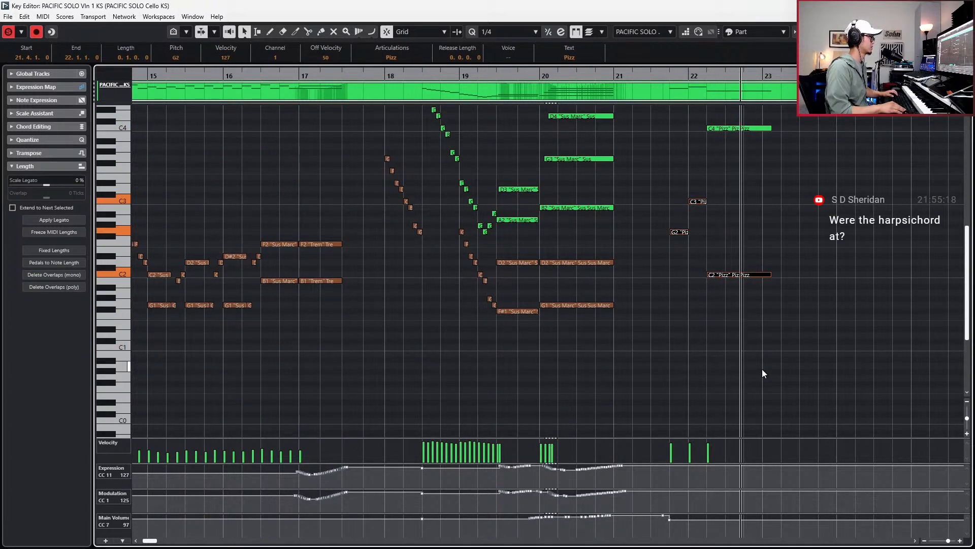
pyautogui.press('space')
# Double the cello's long pizzicato C2 at 22.2 one octave lower as C1 and audition it.
pyautogui.click(757, 275)
pyautogui.press('l')
pyautogui.hotkey('ctrl', 'c')
pyautogui.hotkey('ctrl', 'v')
pyautogui.hotkey('shift', 'Down')
pyautogui.press('KP_Subtract')
pyautogui.press('space')
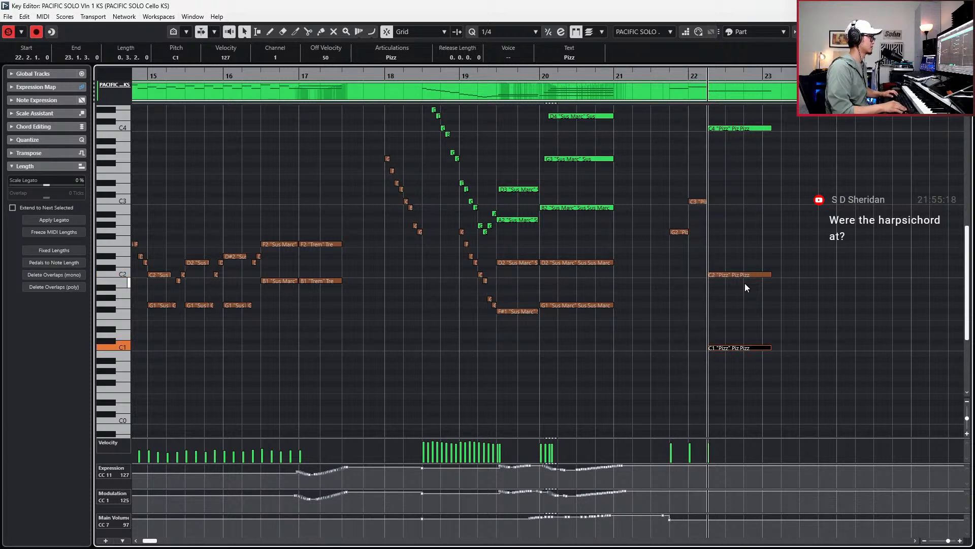
pyautogui.press('space')
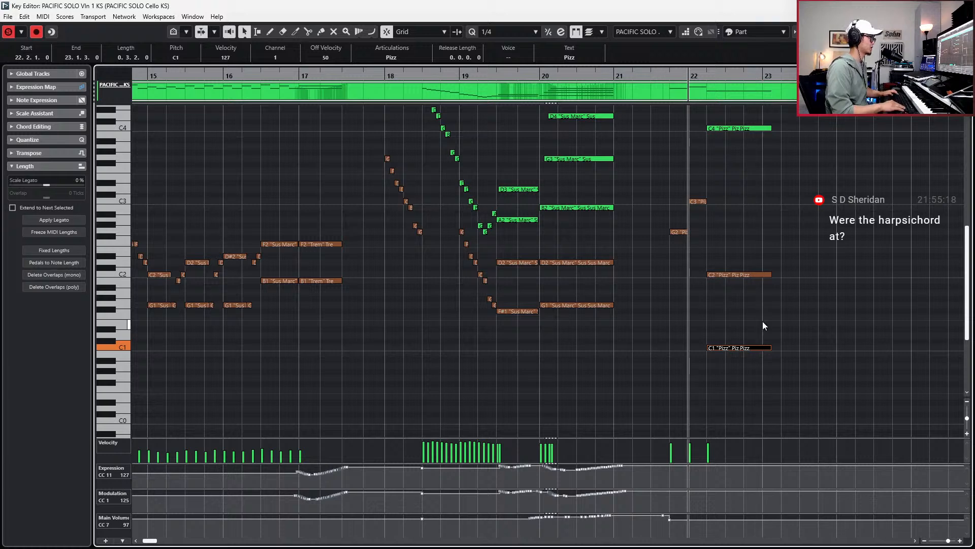
# Set the cello part's Modulation (CC 1) and Expression (CC 11) to 127 at 22.2 and audition the ending.
pyautogui.hotkey('alt', 'Down')
pyautogui.click(707, 489)
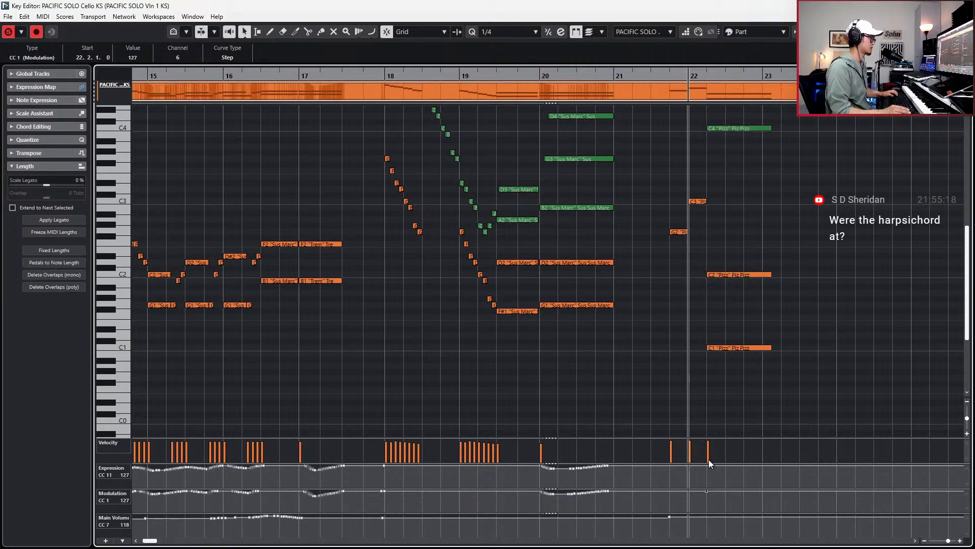
pyautogui.moveTo(709, 463); pyautogui.dragTo(709, 459)
pyautogui.press('space')
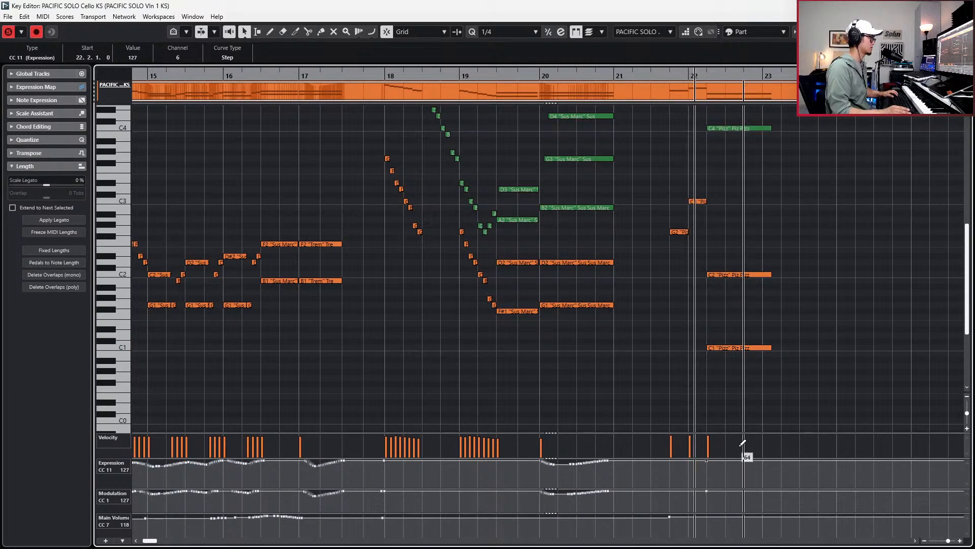
pyautogui.press('space')
# Return to the full project arrangement and play the piece from the beginning.
pyautogui.scroll(-3, 721, 397)
pyautogui.press('Escape')
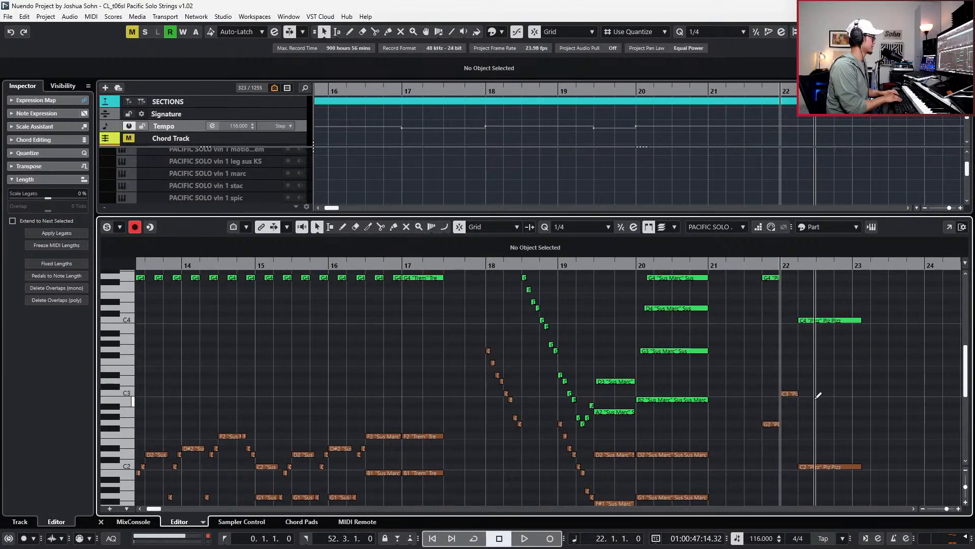
pyautogui.hotkey('ctrl', 'e')
pyautogui.press('Home')
pyautogui.press('space')
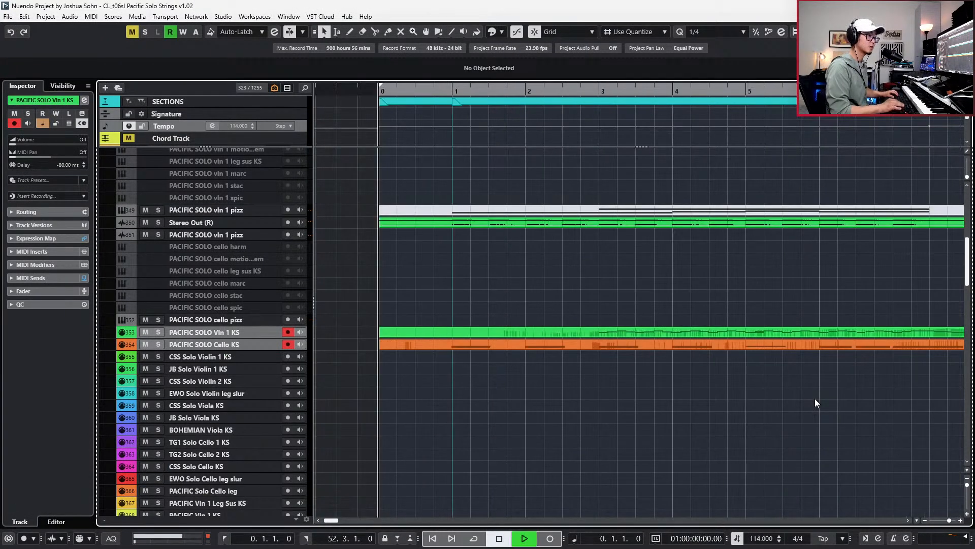
pyautogui.scroll(-3, 829, 392)
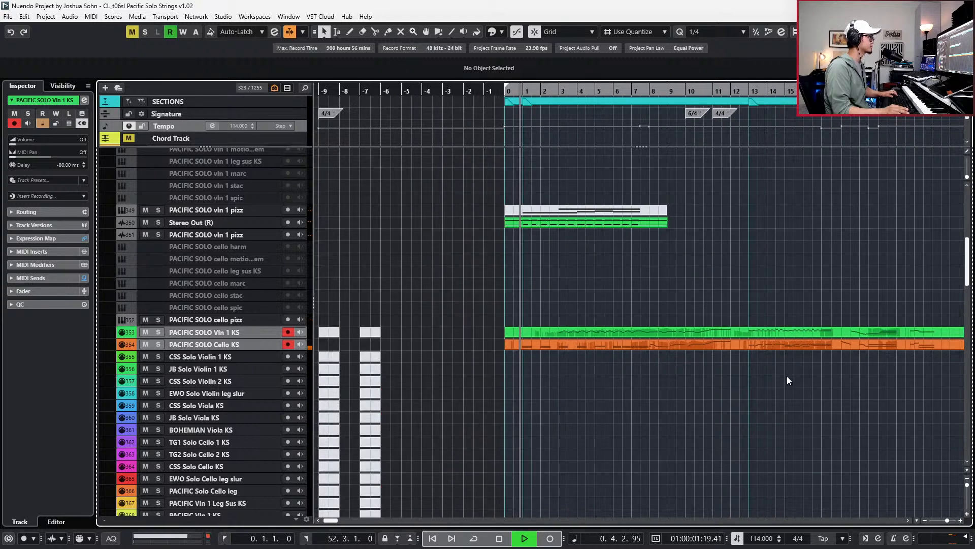
pyautogui.hscroll(3, 767, 371)
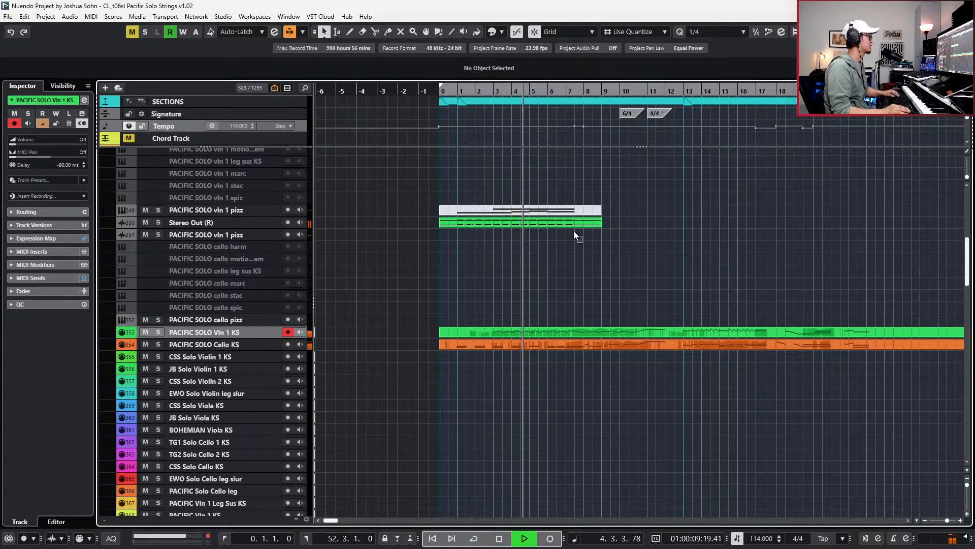
# Cut the Stereo Out (R) track's EQ by 3.1 dB at 2515 Hz and 0.8 dB at 4624 Hz during playback.
pyautogui.click(557, 222)
pyautogui.press('e')
pyautogui.moveTo(392, 342); pyautogui.dragTo(412, 332)
pyautogui.click(414, 328)
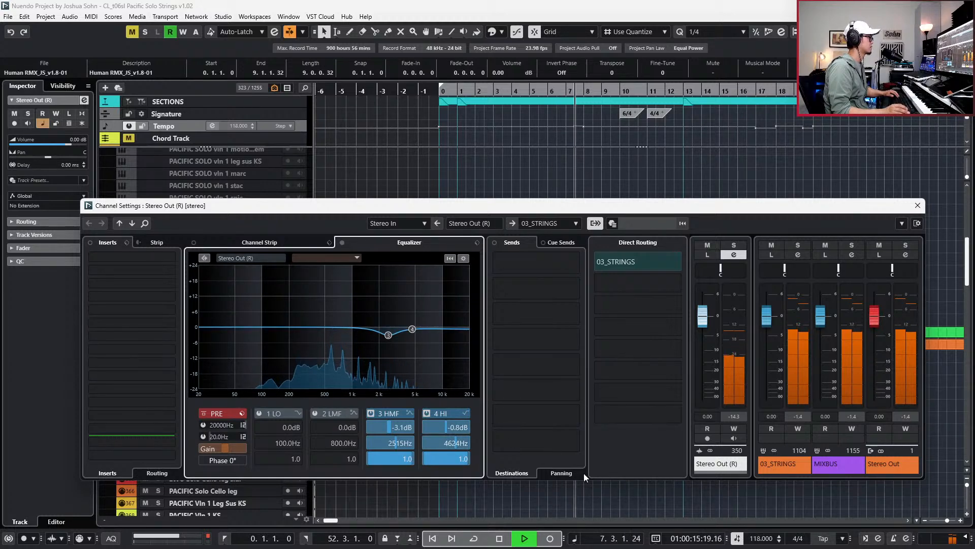
pyautogui.click(917, 205)
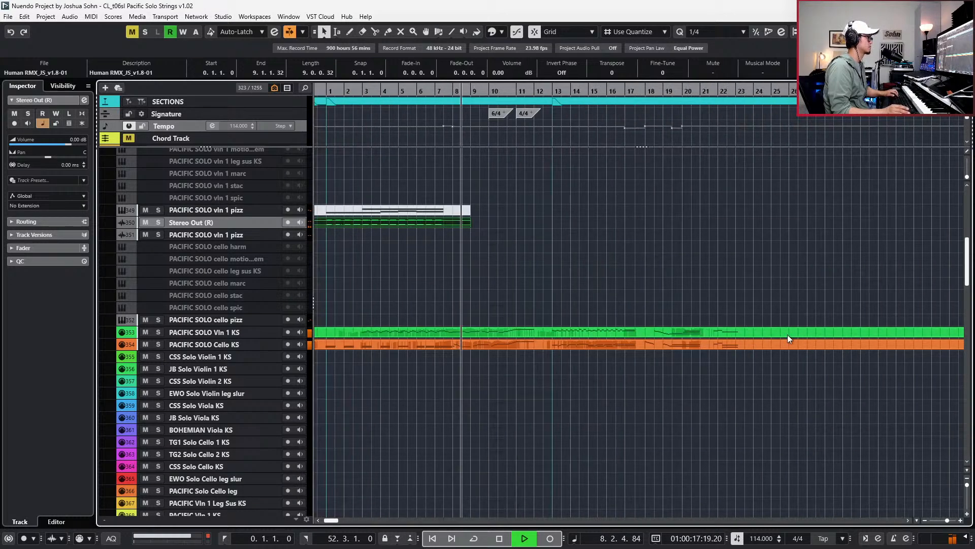
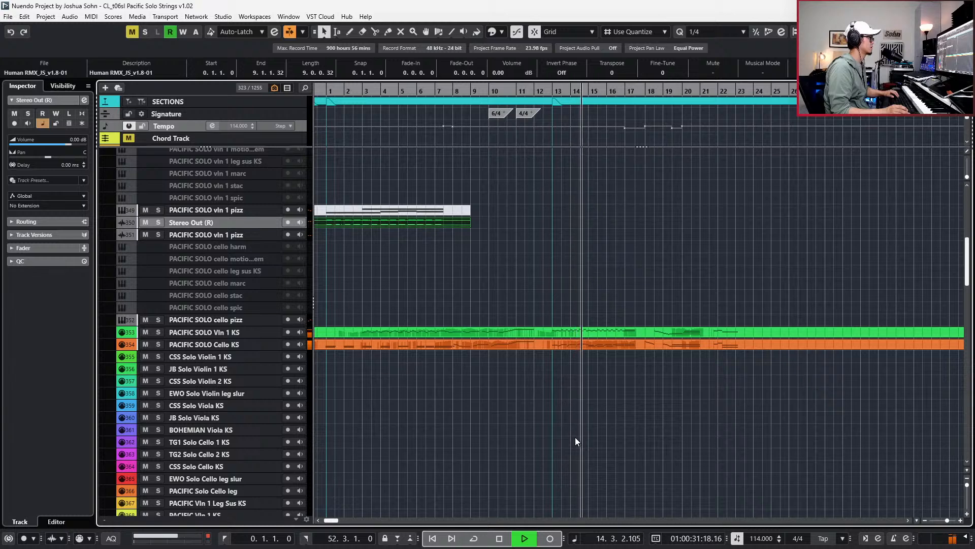
# Check the channel settings and equalizer of the PACIFIC SOLO Vln 1 KS track during playback.
pyautogui.scroll(-1, 573, 427)
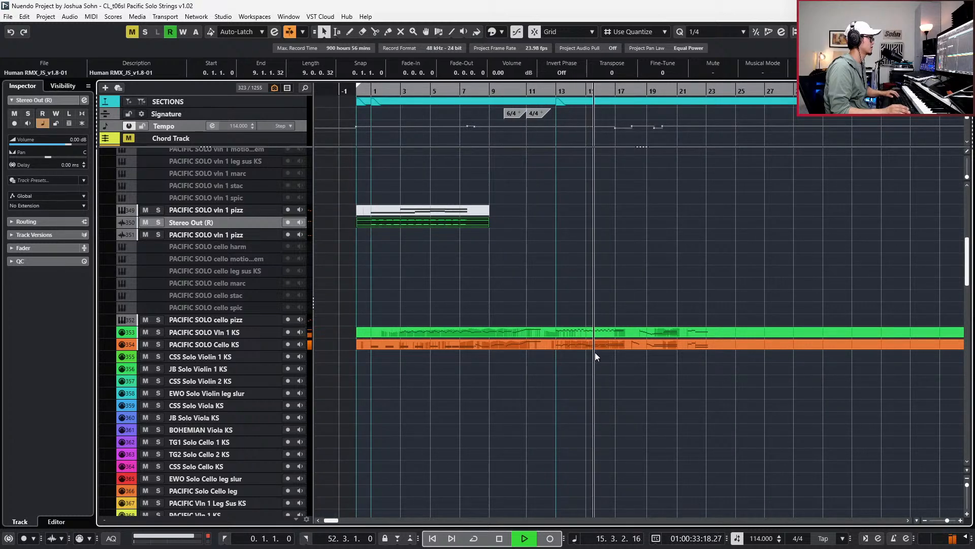
pyautogui.click(597, 330)
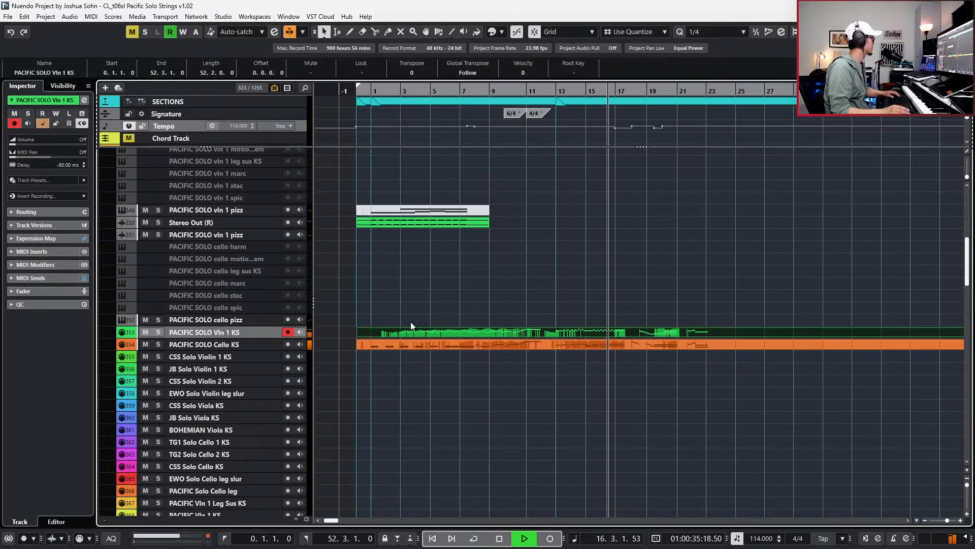
pyautogui.press('e')
pyautogui.moveTo(393, 205); pyautogui.dragTo(394, 208)
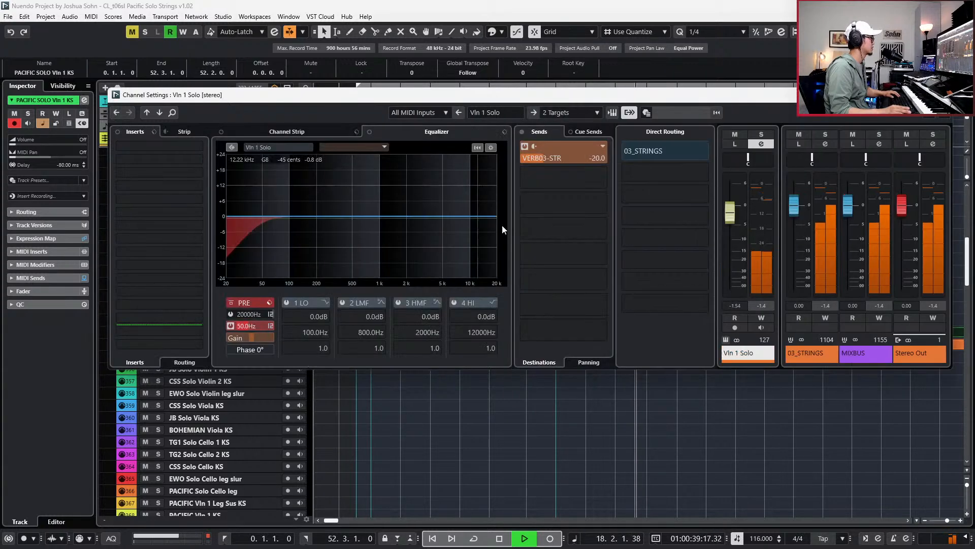
pyautogui.press('Escape')
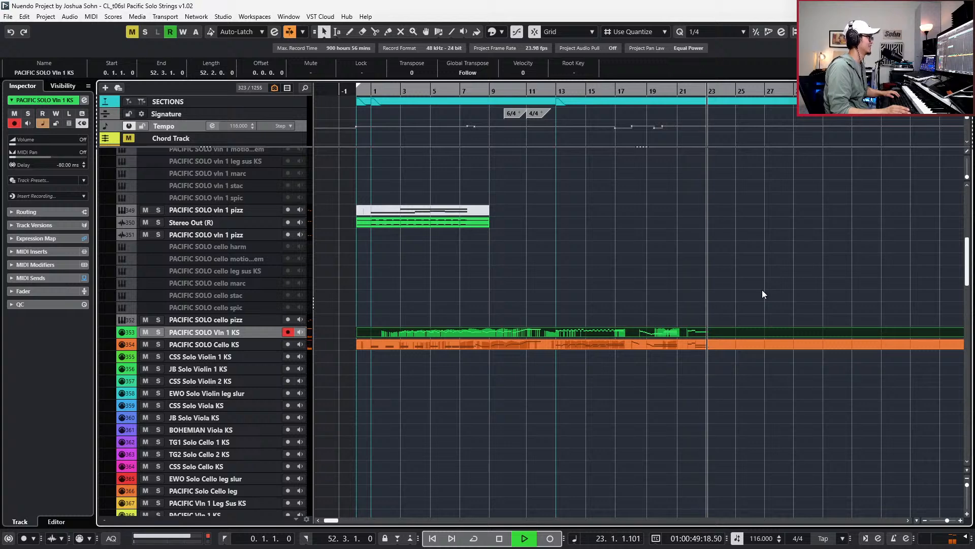
# Replay the passage from 19.4 through the pizzicato ending in the arrangement.
pyautogui.press('space')
pyautogui.click(660, 93)
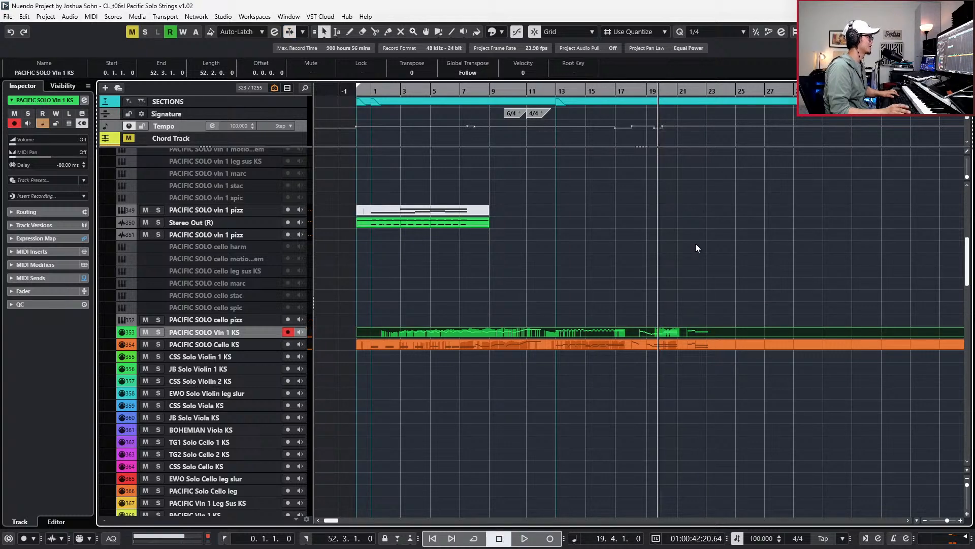
pyautogui.scroll(3, 696, 243)
pyautogui.press('space')
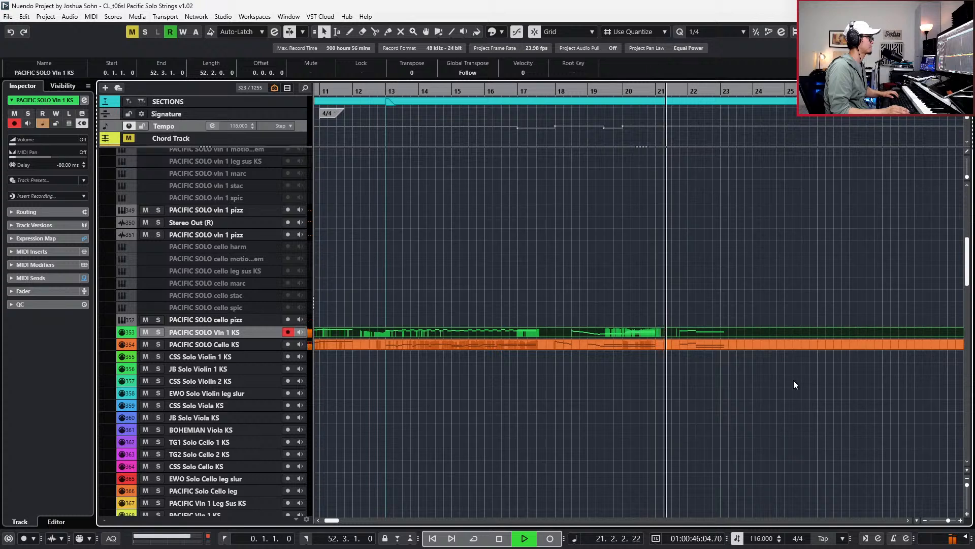
pyautogui.press('space')
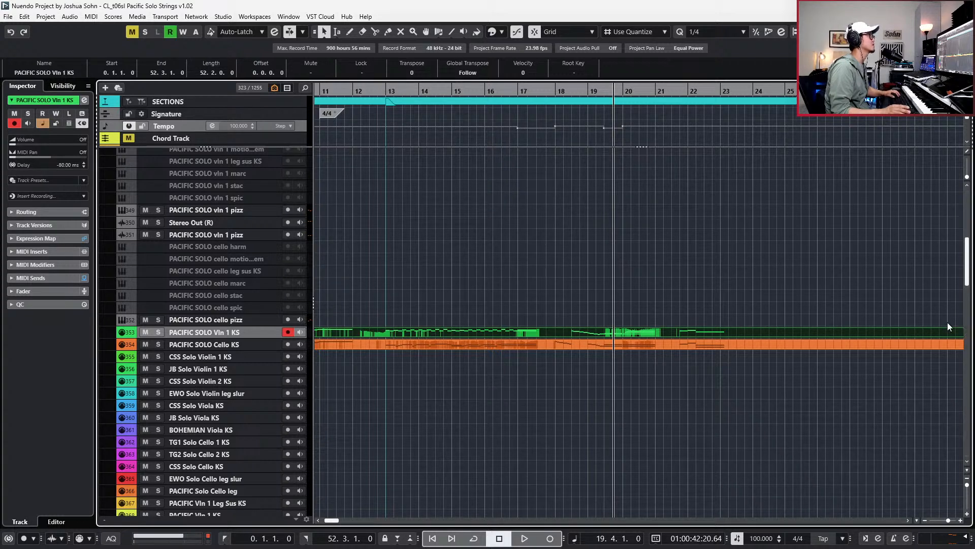
pyautogui.press('space')
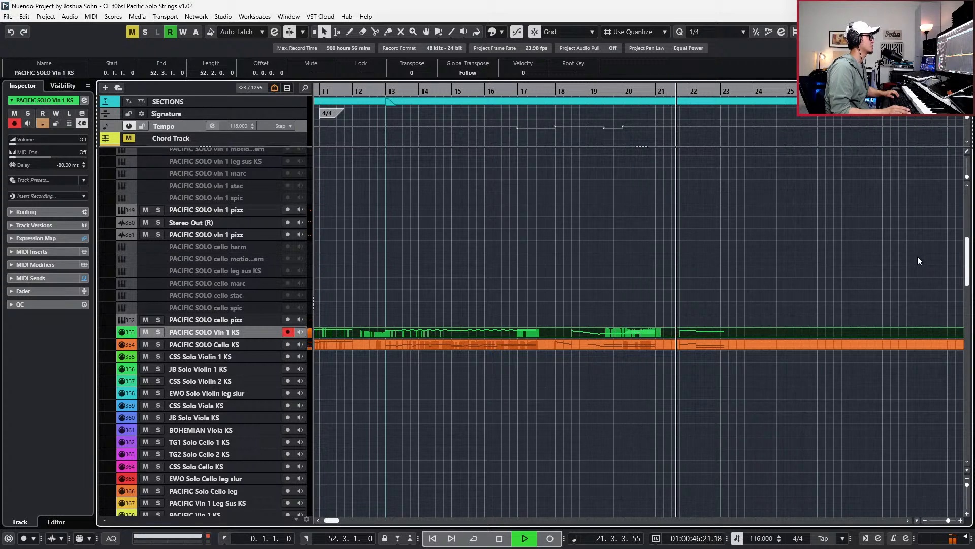
pyautogui.press('space')
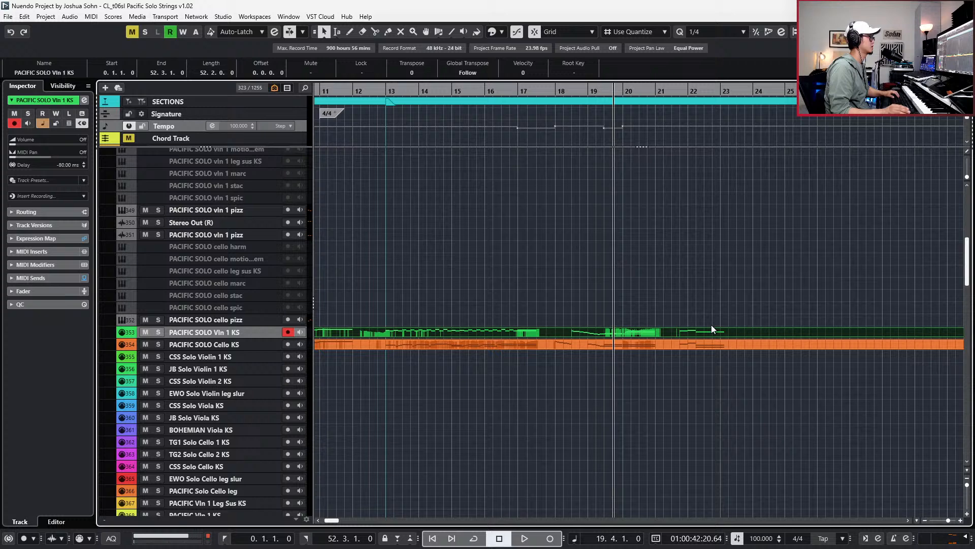
# Reopen the solo violin and cello parts together for note editing and audition the ending from 19.4.
pyautogui.moveTo(730, 329); pyautogui.dragTo(728, 356)
pyautogui.hotkey('ctrl', 'e')
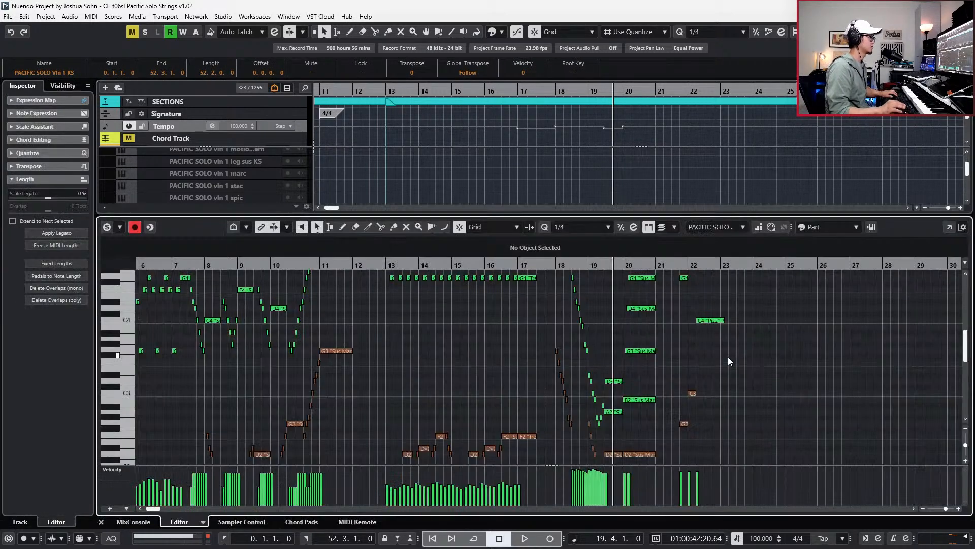
pyautogui.scroll(3, 728, 356)
pyautogui.hotkey('alt', 'c')
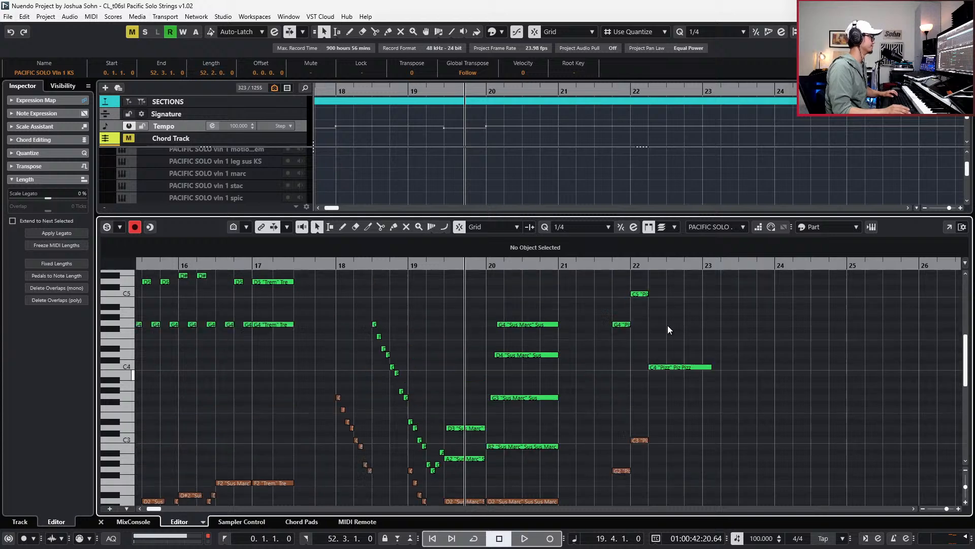
pyautogui.press('space')
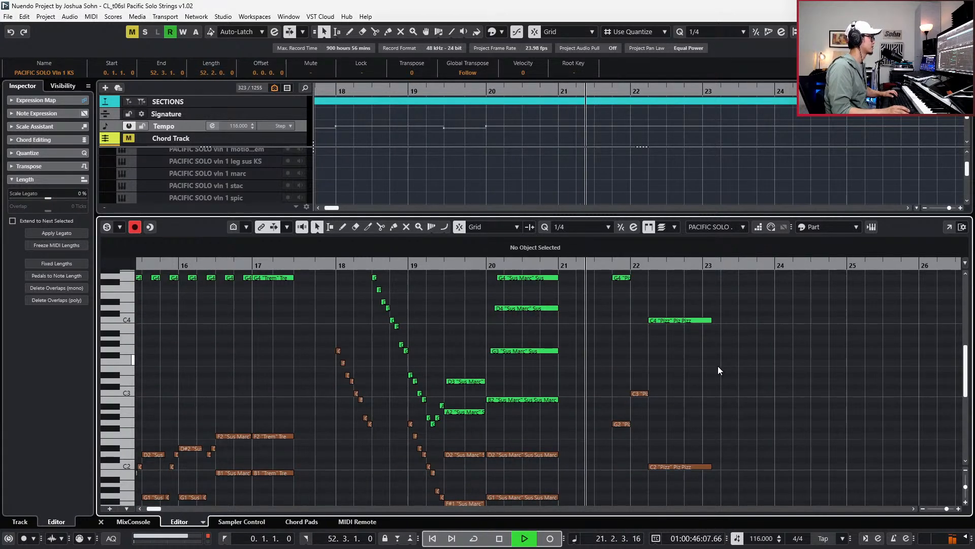
# Paste a copy of the cello's C2 pizzicato note at 21.3.1.
pyautogui.press('space')
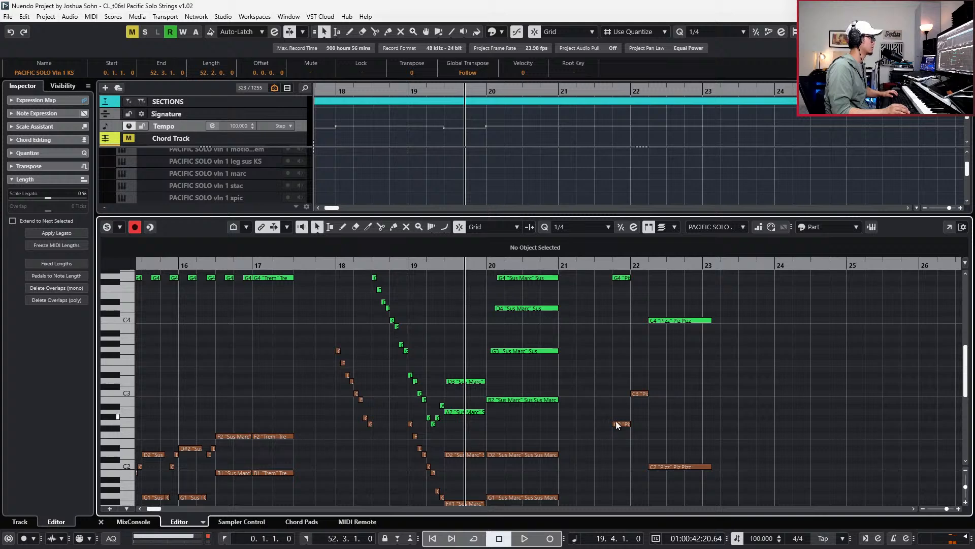
pyautogui.click(675, 467)
pyautogui.press('space')
pyautogui.press('space')
pyautogui.hotkey('ctrl', 'v')
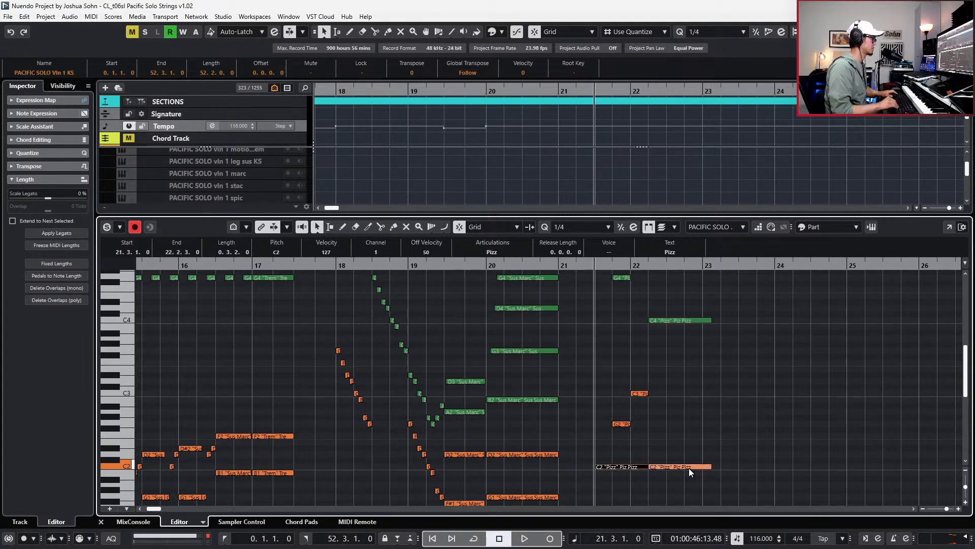
# Transpose the pasted cello pizzicato note down to G1 and play the ending back.
pyautogui.hotkey('shift', 'Down')
pyautogui.press('space')
pyautogui.hotkey('shift', 'Up')
pyautogui.press('Down')
pyautogui.press('Down')
pyautogui.press('Down')
pyautogui.press('Down')
pyautogui.press('Down')
pyautogui.press('space')
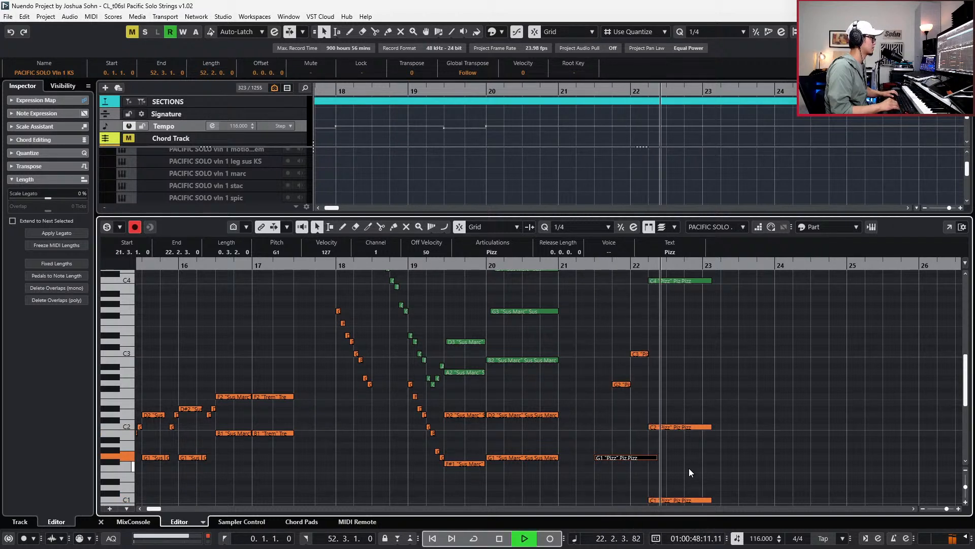
# Shorten the cello's G1 pizzicato note at 21.3.1 to a length of 0.1.0.0 while replaying the ending.
pyautogui.press('space')
pyautogui.press('Left')
pyautogui.press('Left')
pyautogui.press('Left')
pyautogui.press('space')
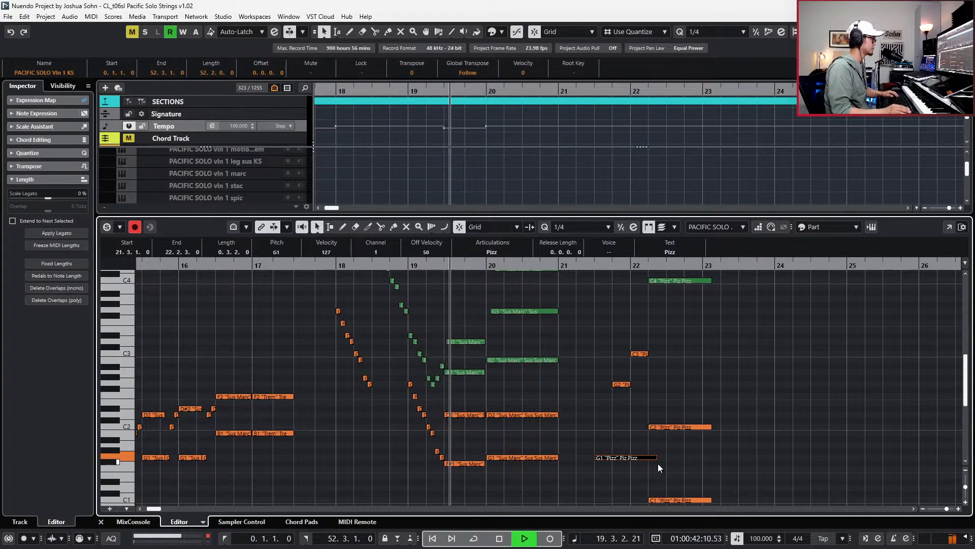
pyautogui.hotkey('alt', 'shift', 'Left')
pyautogui.hotkey('alt', 'shift', 'Left')
pyautogui.hotkey('alt', 'shift', 'Left')
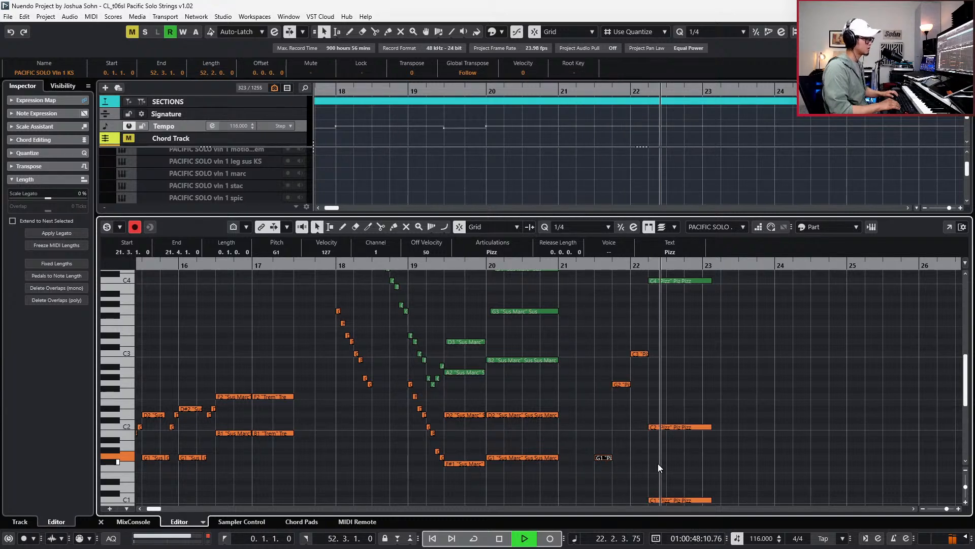
pyautogui.press('space')
# Return to the arrangement and open only the PACIFIC SOLO Vln 1 KS part for note editing.
pyautogui.hotkey('ctrl', 'alt', 'e')
pyautogui.press('g')
pyautogui.press('g')
pyautogui.press('g')
pyautogui.press('g')
pyautogui.press('g')
pyautogui.press('g')
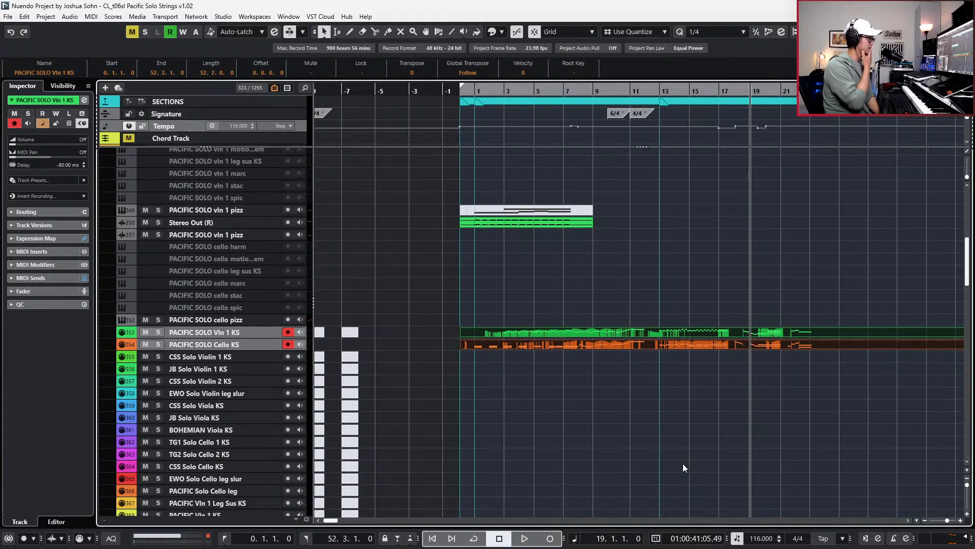
pyautogui.click(649, 329)
pyautogui.press('KP_Subtract')
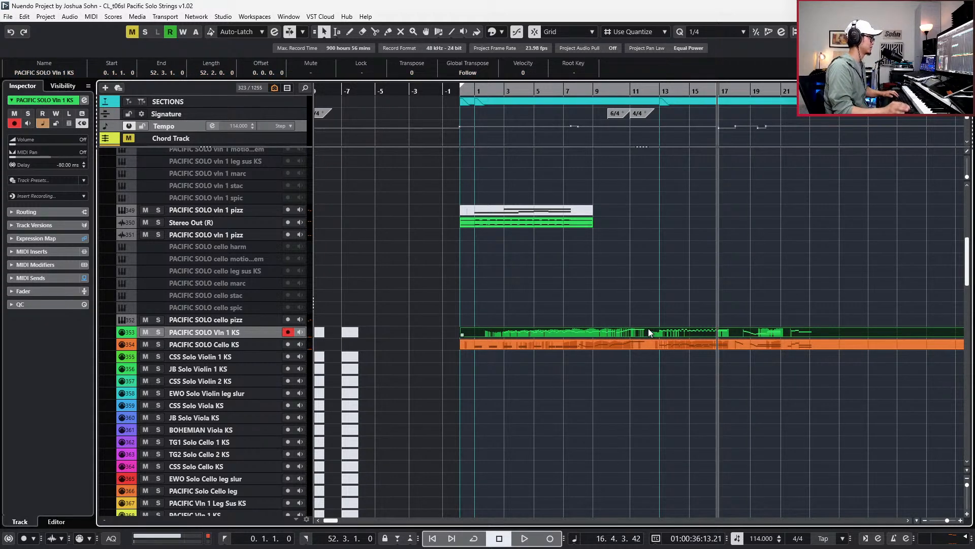
pyautogui.doubleClick(648, 329)
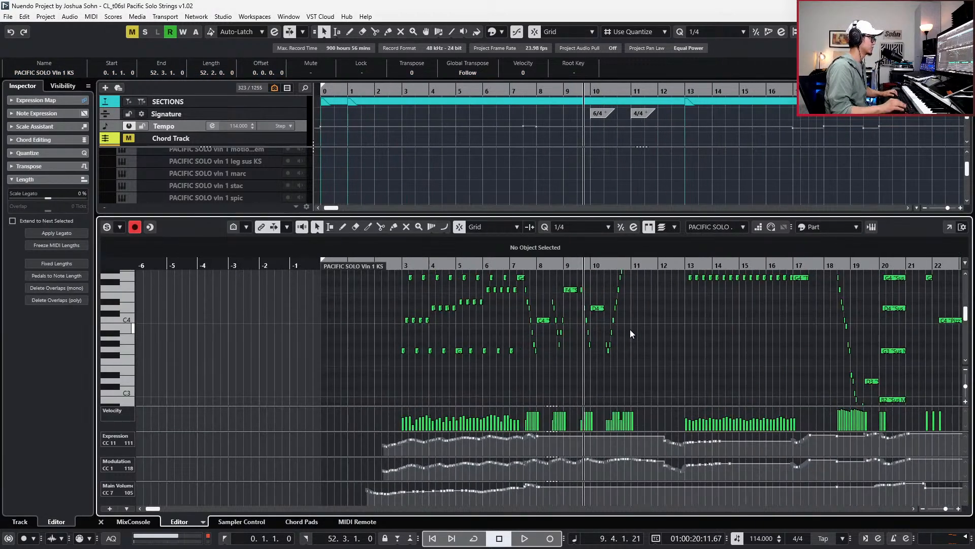
# Play the solo violin part from bar 3 through the tremolo passage into bar 7.
pyautogui.press('KP_Subtract')
pyautogui.press('KP_Subtract')
pyautogui.scroll(2, 630, 334)
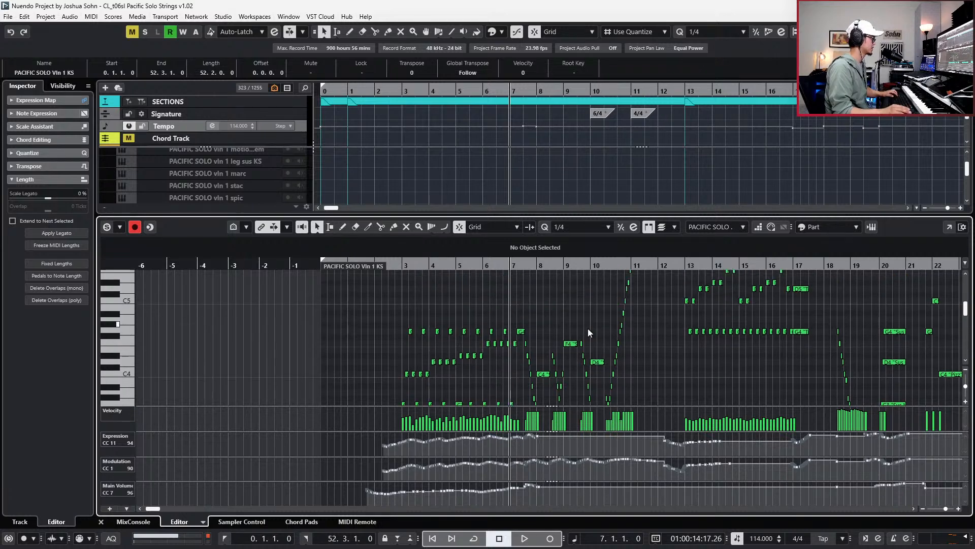
pyautogui.press('h')
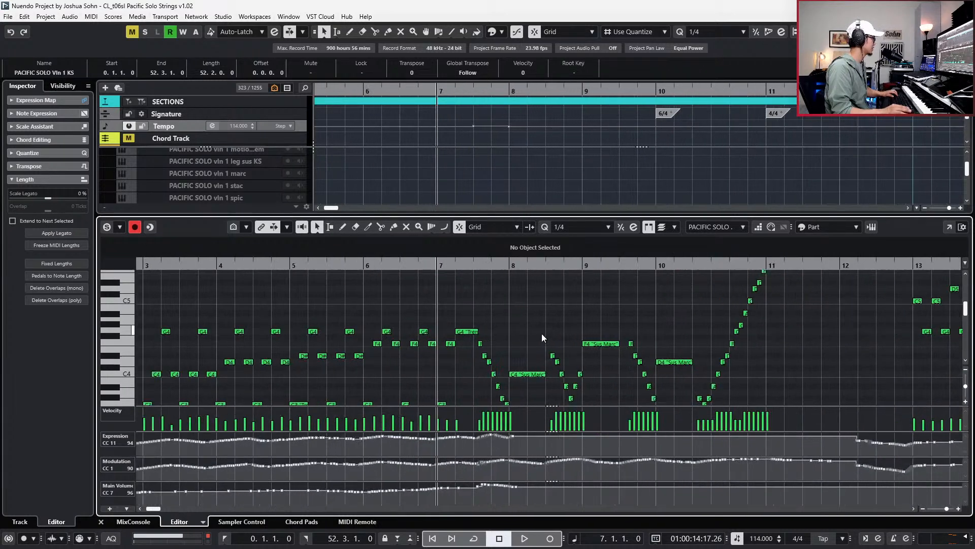
pyautogui.scroll(-2, 542, 333)
pyautogui.press('h')
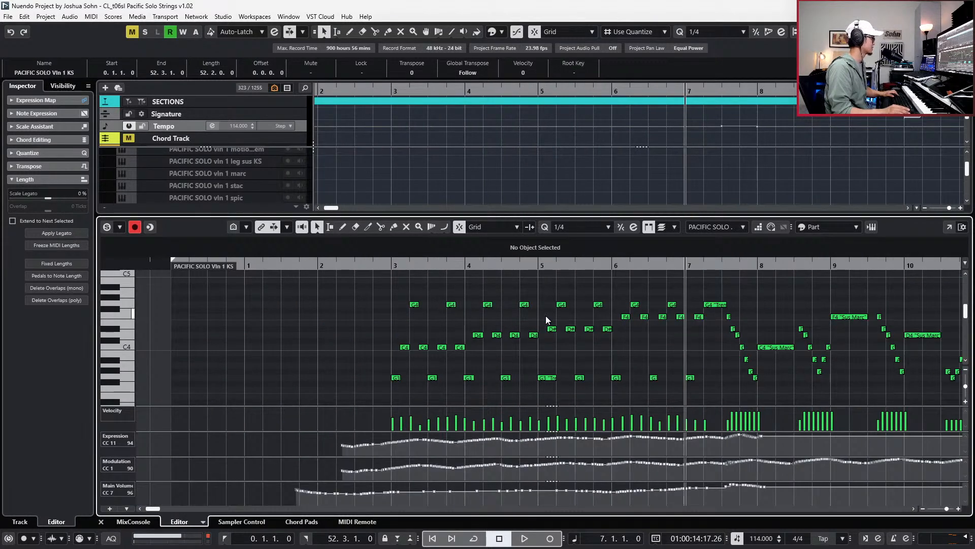
pyautogui.press('KP_Subtract')
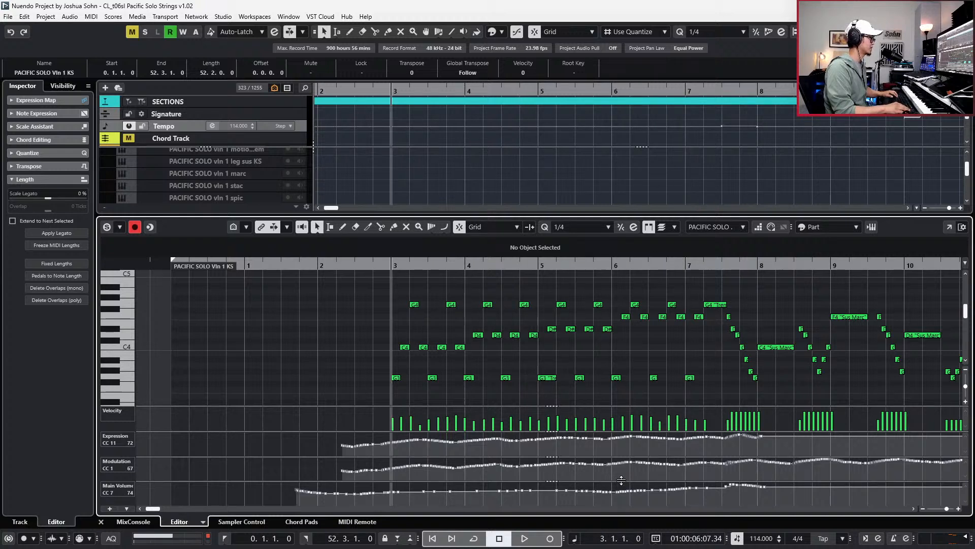
pyautogui.press('space')
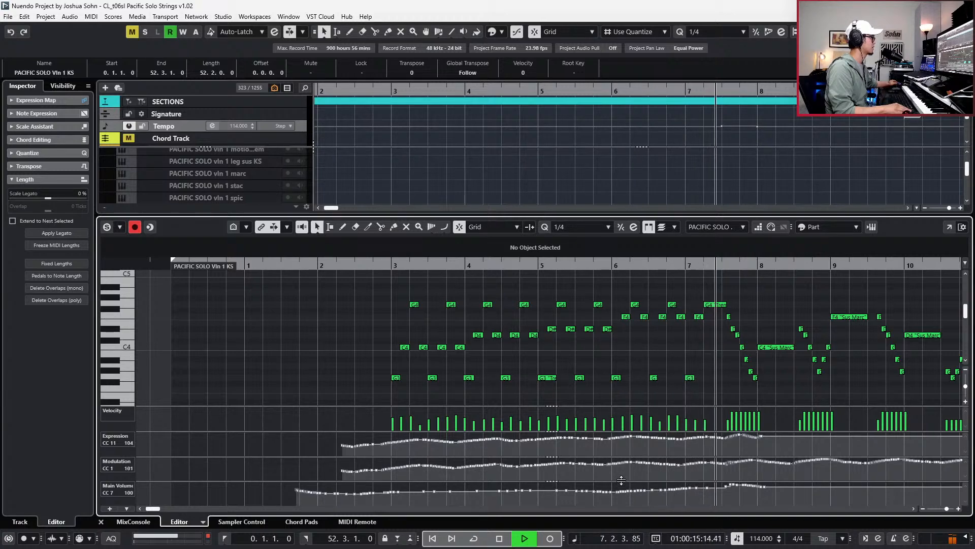
pyautogui.press('space')
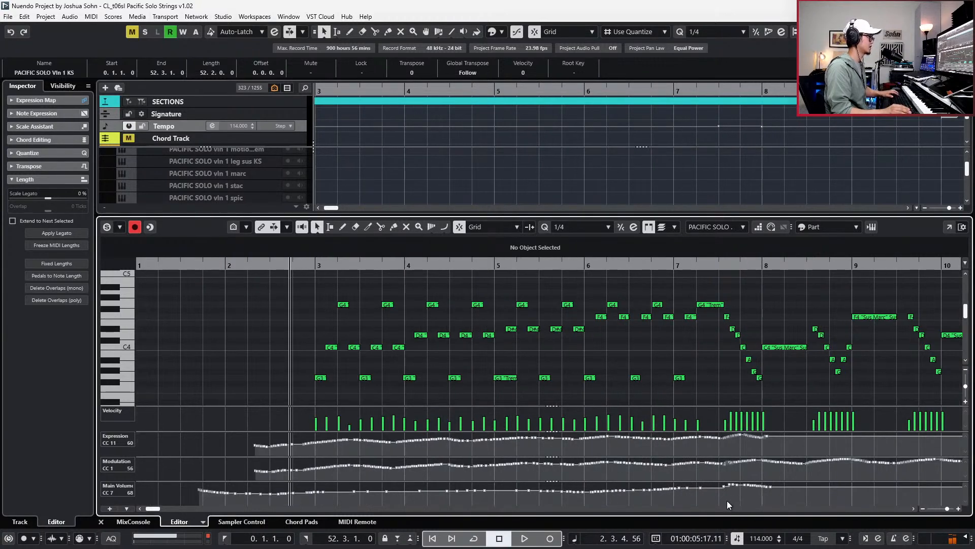
# Lower the violin's Main Volume points leading through bar 7 to the G4 tremolo note, and audition the passage.
pyautogui.moveTo(721, 499); pyautogui.dragTo(776, 479)
pyautogui.scroll(4, 775, 480)
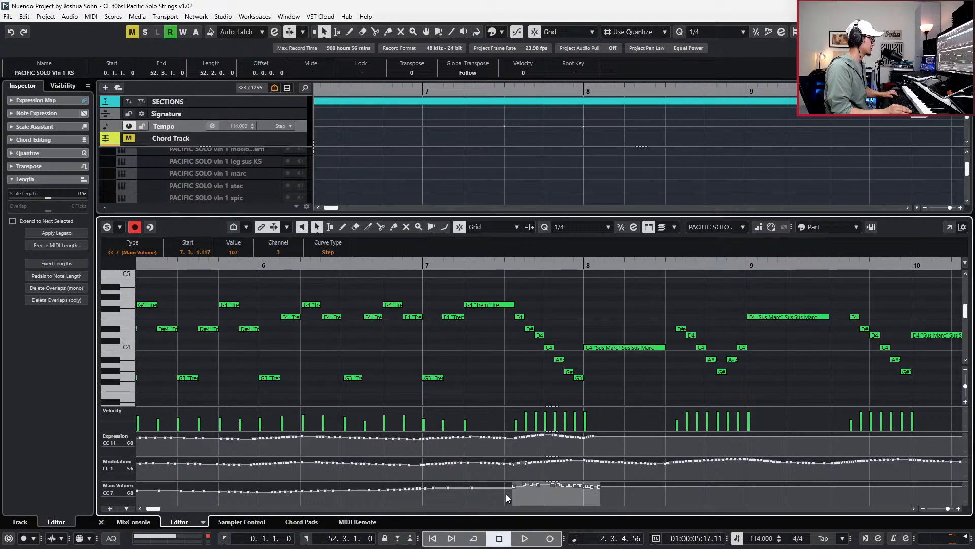
pyautogui.click(491, 492)
pyautogui.click(513, 483)
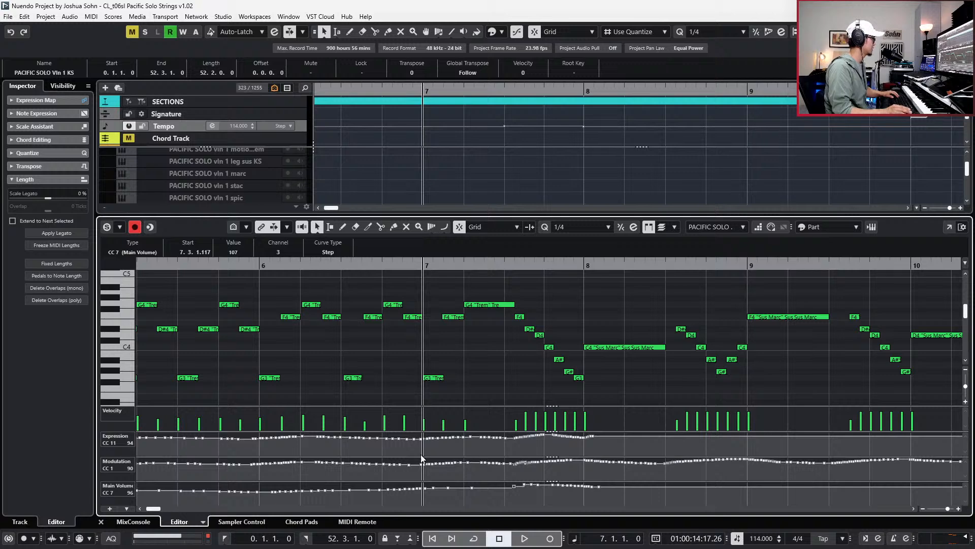
pyautogui.press('KP_Subtract')
pyautogui.moveTo(348, 498); pyautogui.dragTo(471, 490)
pyautogui.press('space')
pyautogui.click(537, 374)
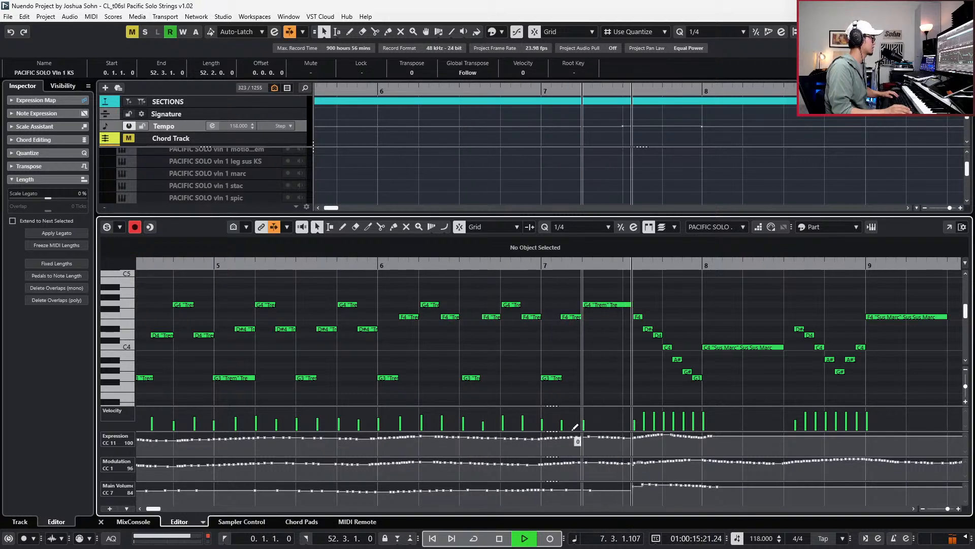
pyautogui.press('space')
# Set the Main Volume point at 7.2.1.96 to 100, ramp the points from 6.4.2.88 up towards it, and replay from bar 6.
pyautogui.click(591, 491)
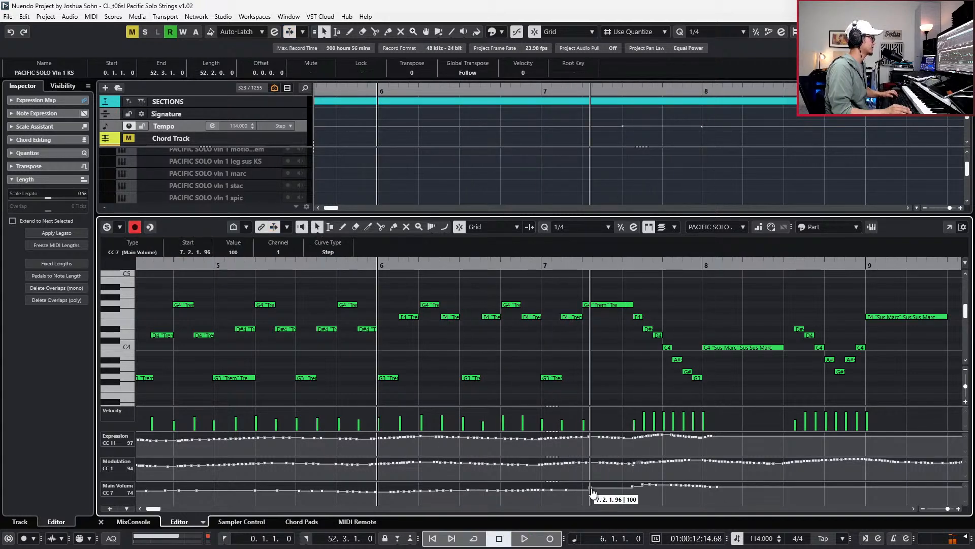
pyautogui.moveTo(518, 503); pyautogui.dragTo(593, 485)
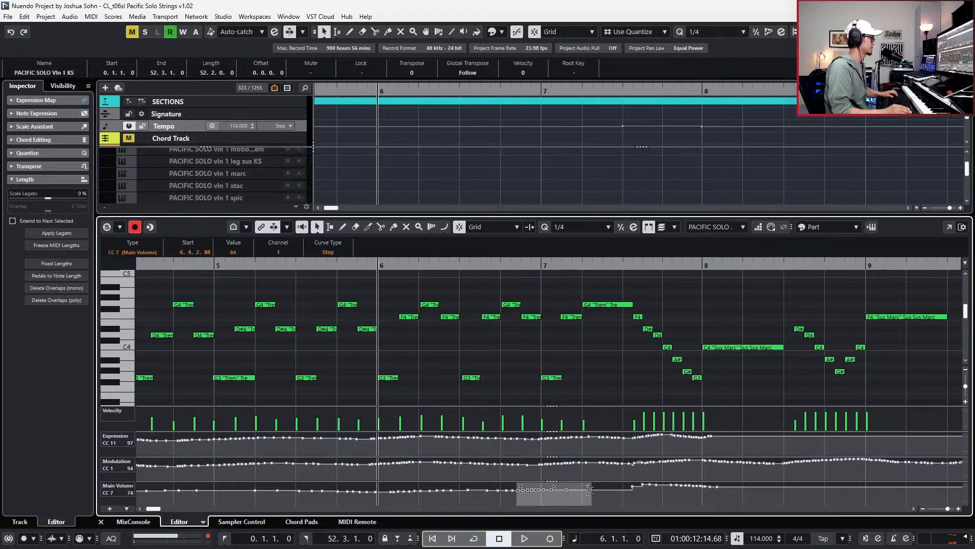
pyautogui.scroll(-2, 613, 477)
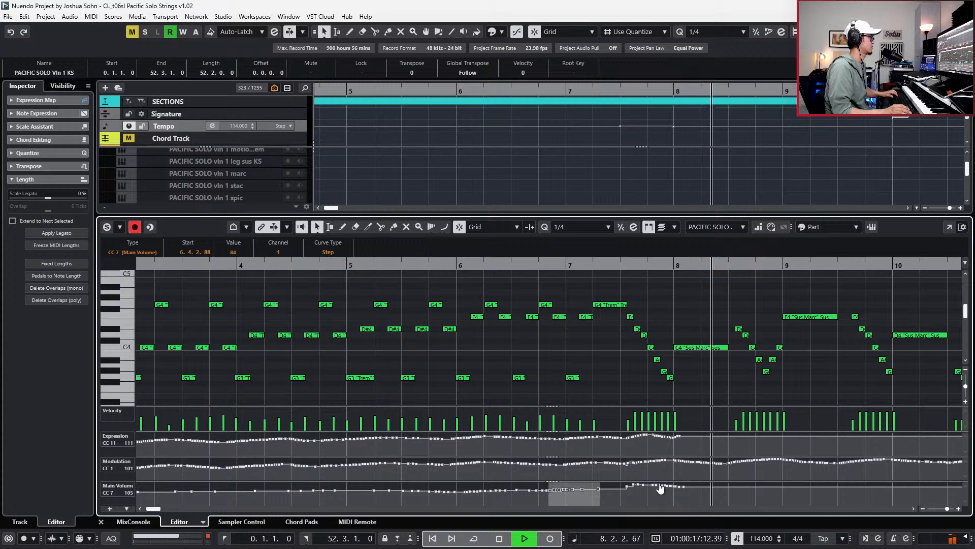
pyautogui.press('space')
pyautogui.scroll(2, 655, 500)
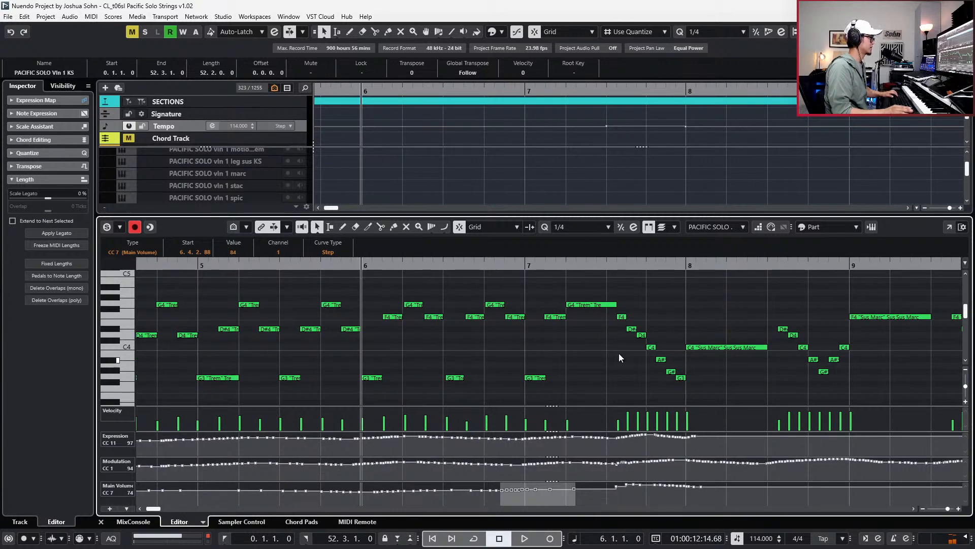
pyautogui.hscroll(-1, 652, 513)
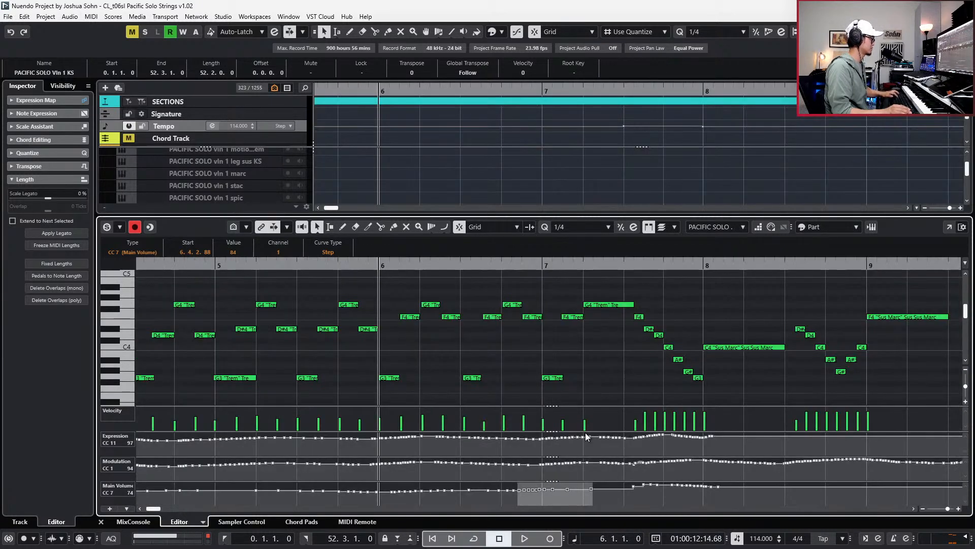
# Lower the Main Volume points from 7.3.2.116 to about 106 and the point at 7.3.1.117 to 91, then audition from bar 6.
pyautogui.moveTo(643, 493); pyautogui.dragTo(720, 484)
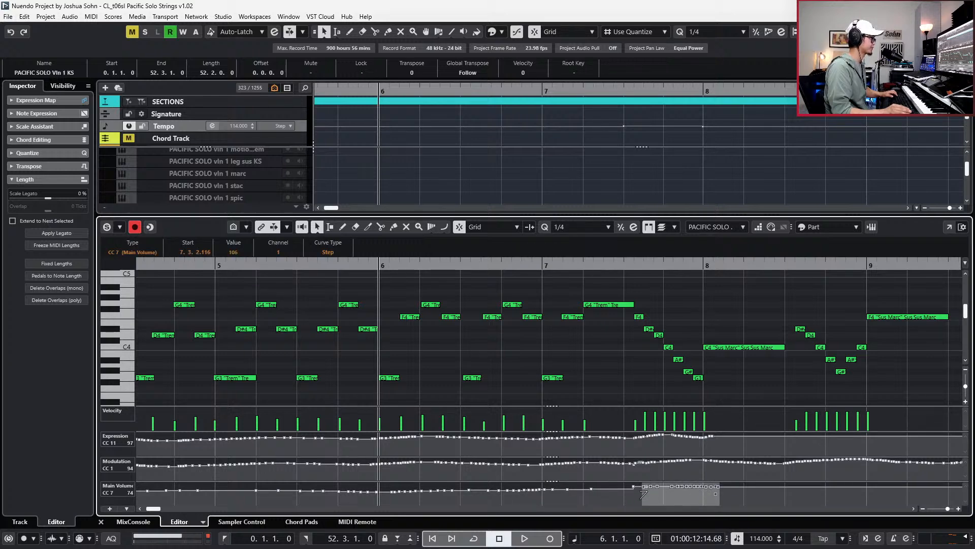
pyautogui.moveTo(633, 488); pyautogui.dragTo(633, 489)
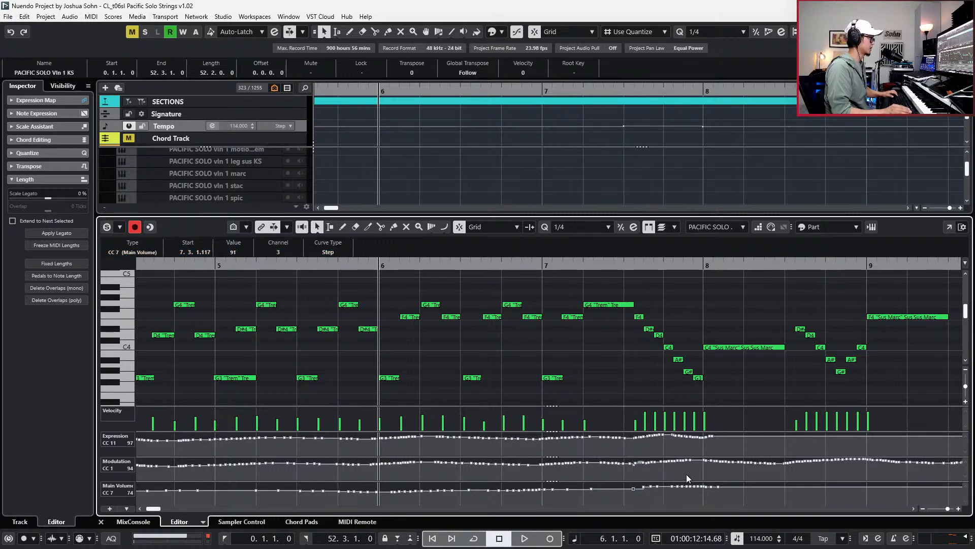
pyautogui.press('space')
pyautogui.press('h')
pyautogui.press('h')
pyautogui.press('f')
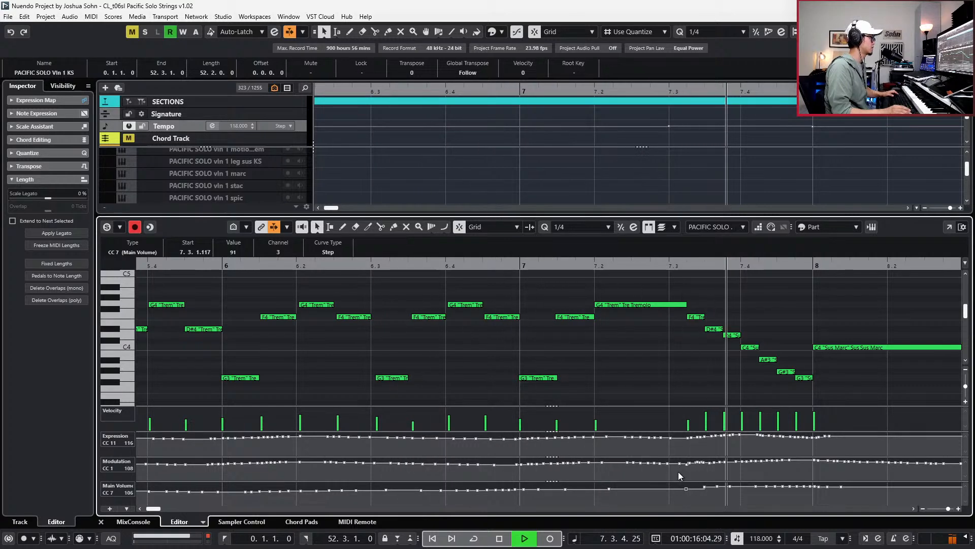
pyautogui.press('g')
pyautogui.press('g')
# Stop playback and raise the Main Volume point at 7.3.1.117 to 107.
pyautogui.press('space')
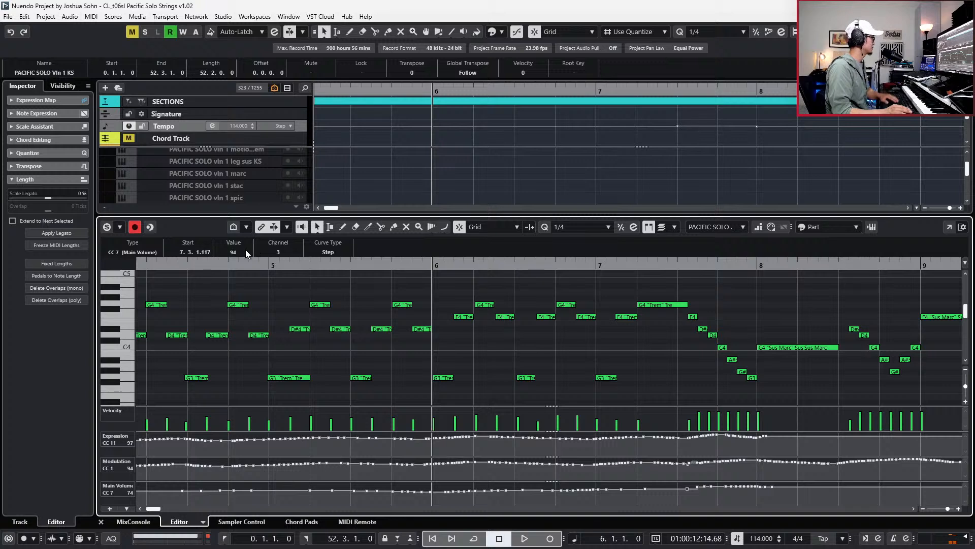
pyautogui.scroll(6, 243, 251)
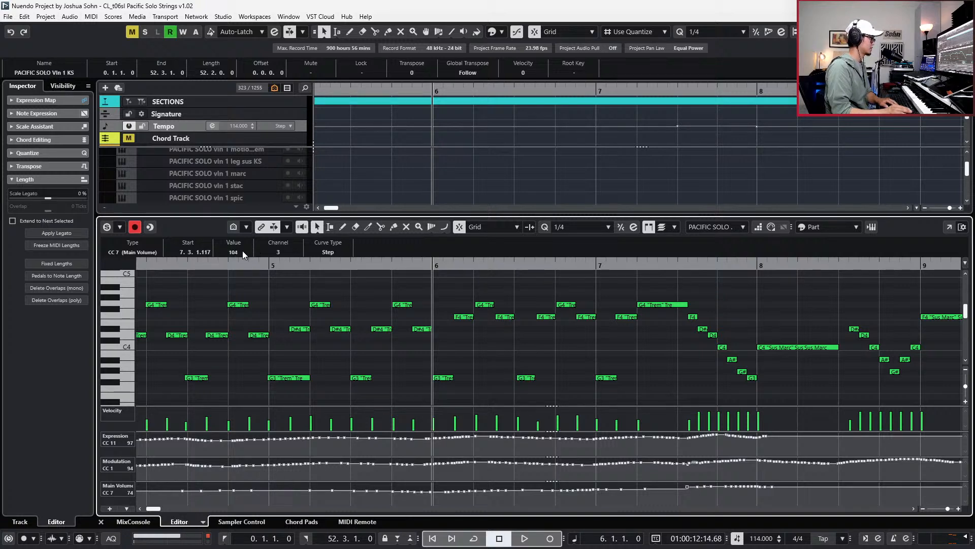
pyautogui.hotkey('shift', 'Right')
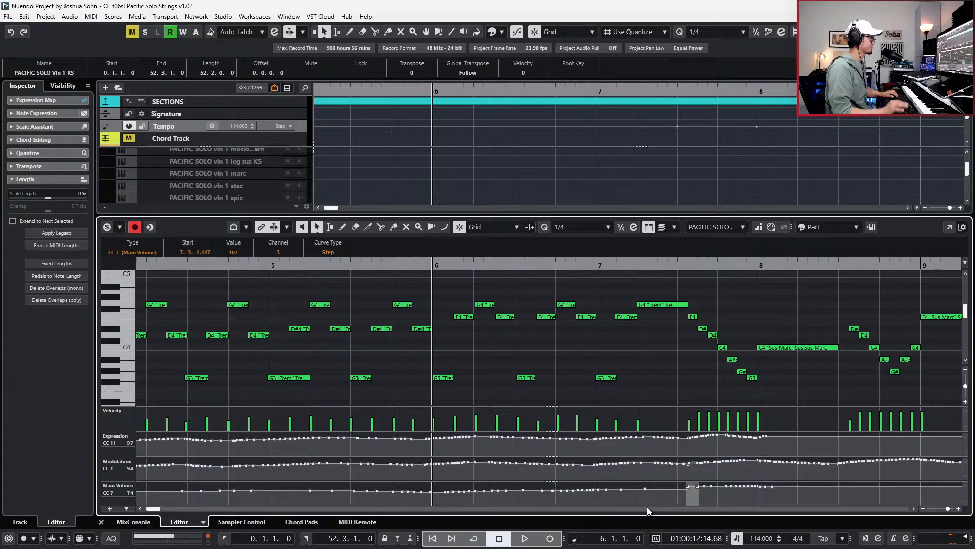
# Return to the arrangement, split the JS MIDI VEP folder part at bar 25 and delete the section after it.
pyautogui.hotkey('ctrl', 'alt', 'e')
pyautogui.scroll(-5, 734, 345)
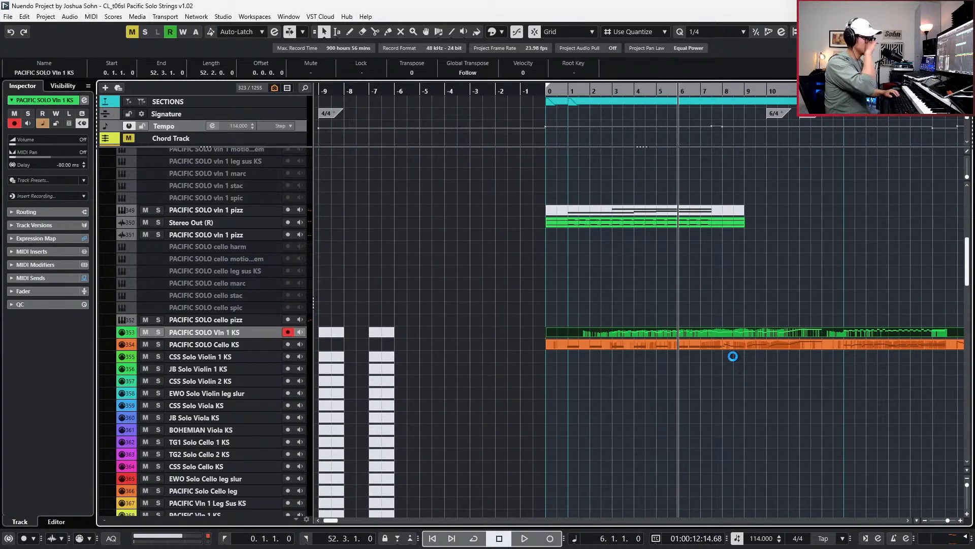
pyautogui.scroll(-2, 733, 356)
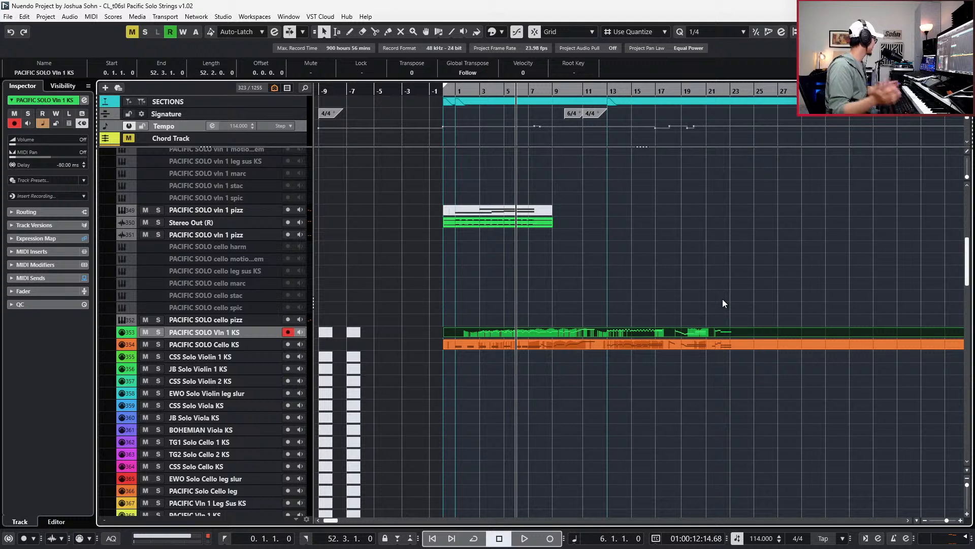
pyautogui.scroll(10, 732, 247)
pyautogui.keyDown('alt'); pyautogui.click(750, 170); pyautogui.keyUp('alt')
pyautogui.click(760, 166)
pyautogui.press('Delete')
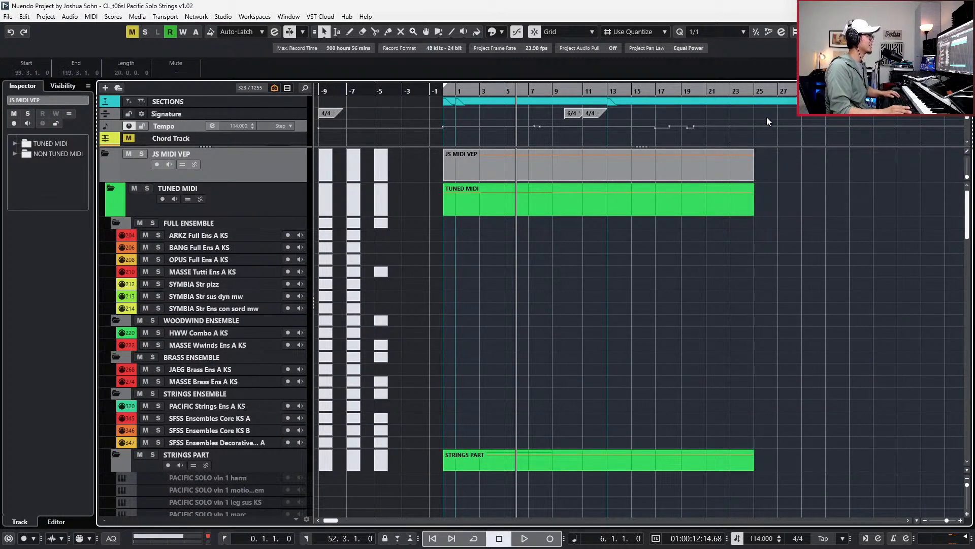
pyautogui.click(752, 103)
pyautogui.scroll(-8, 858, 209)
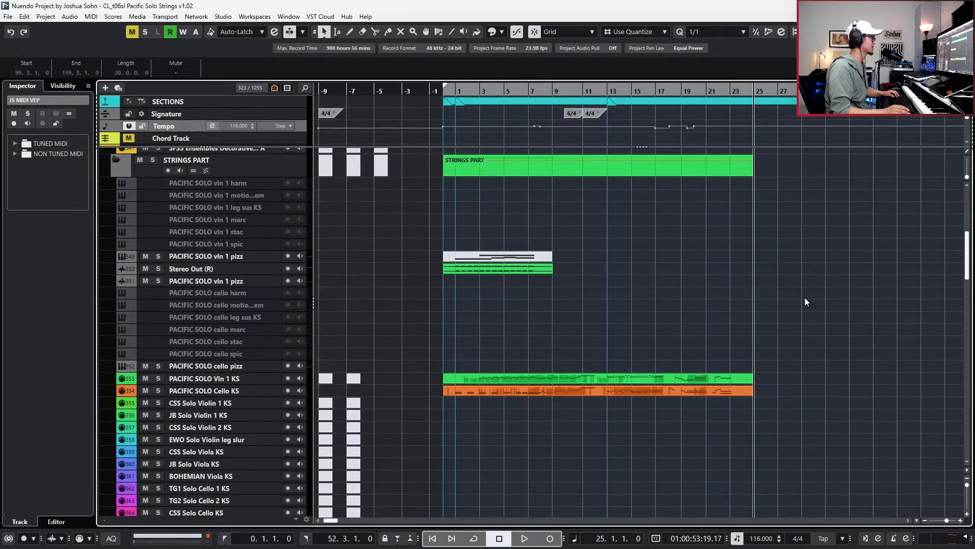
# Move the playback position to the project start and display the Control Room's main section beside the arrangement.
pyautogui.press('Home')
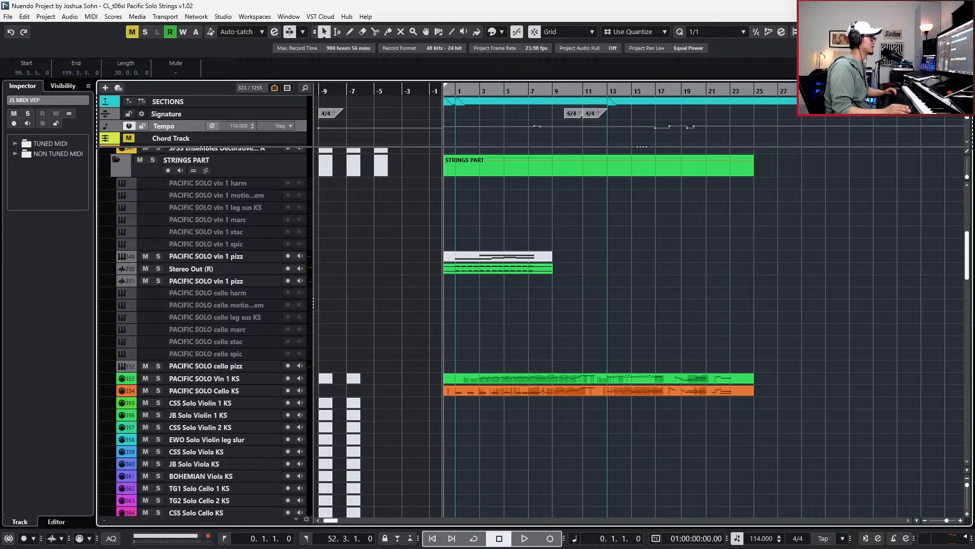
pyautogui.hotkey('ctrl', 'alt', 'r')
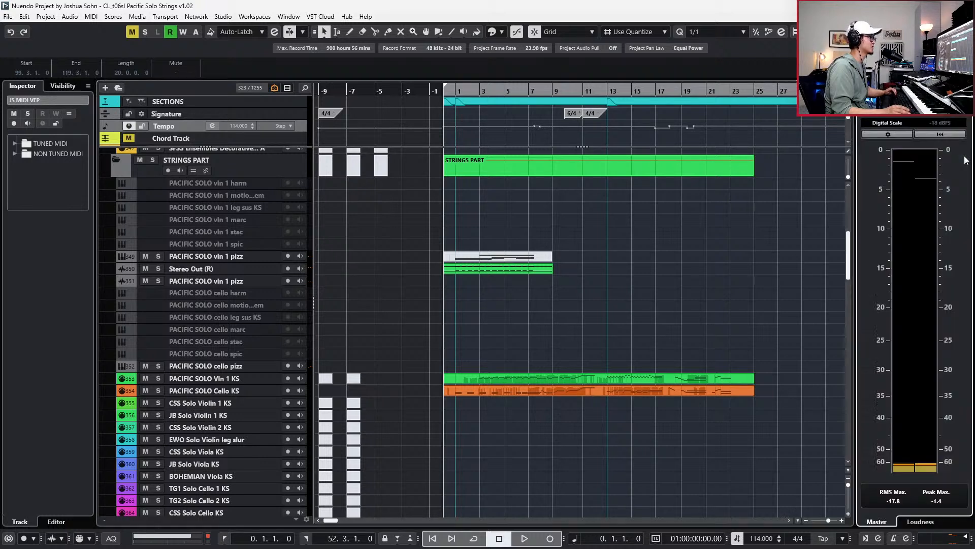
pyautogui.click(915, 86)
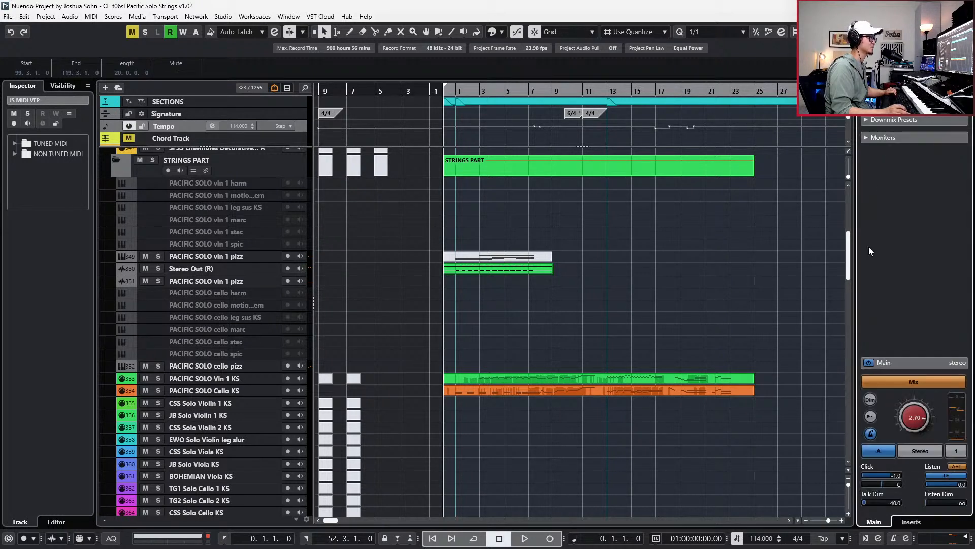
# Switch from the Control Room to the media browser and look through the Loops & Samples content sets.
pyautogui.scroll(-10, 909, 419)
pyautogui.keyDown('ctrl'); pyautogui.click(916, 417); pyautogui.keyUp('ctrl')
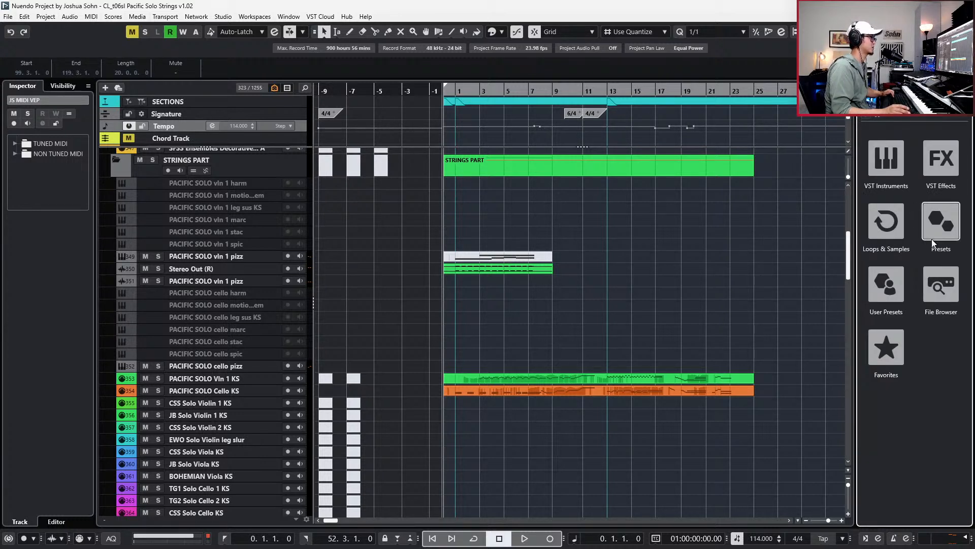
pyautogui.click(895, 223)
pyautogui.scroll(-6, 918, 395)
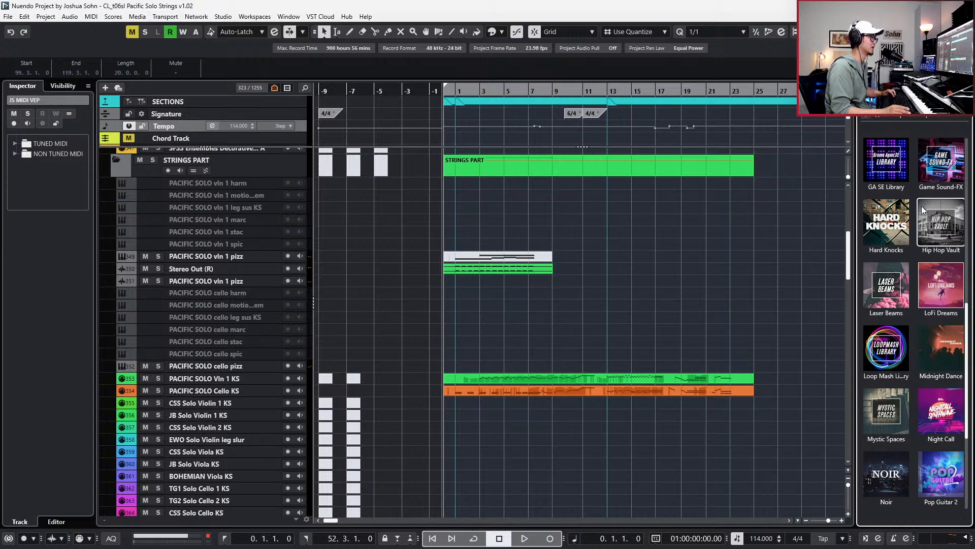
pyautogui.scroll(-5, 922, 205)
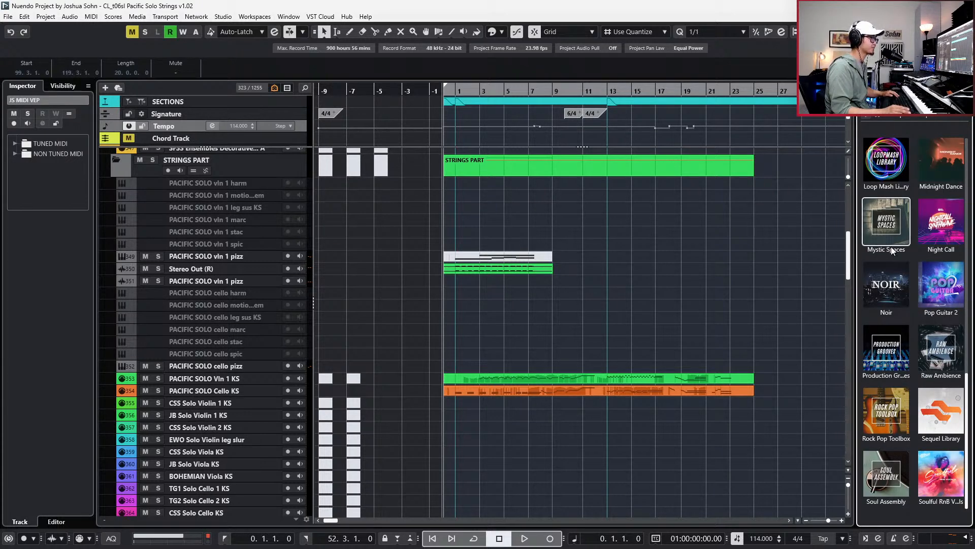
pyautogui.scroll(2, 899, 442)
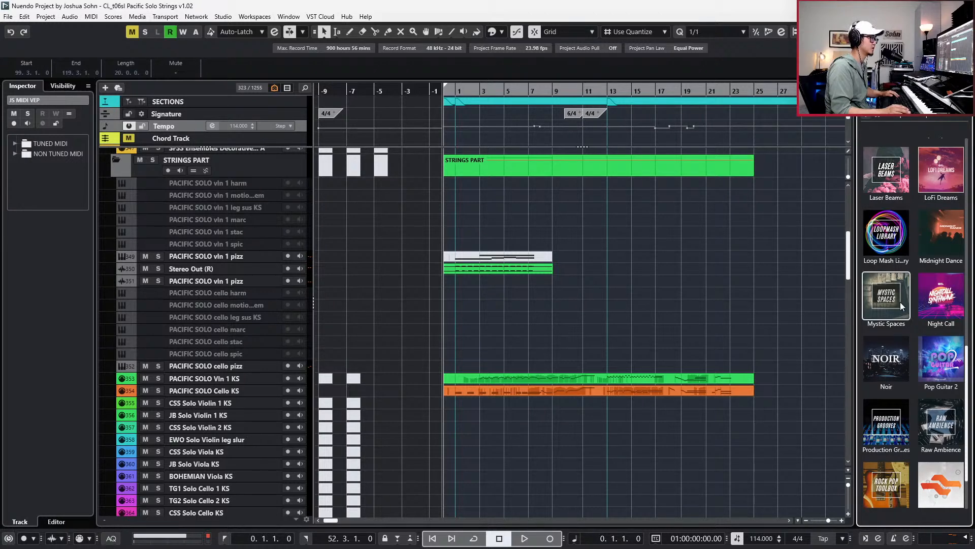
pyautogui.scroll(5, 900, 303)
pyautogui.scroll(4, 900, 304)
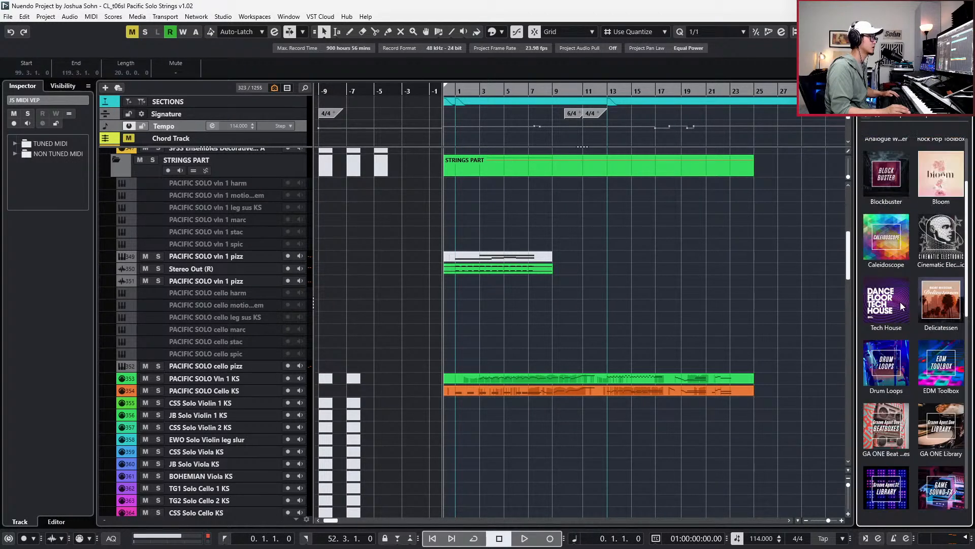
pyautogui.scroll(-10, 900, 301)
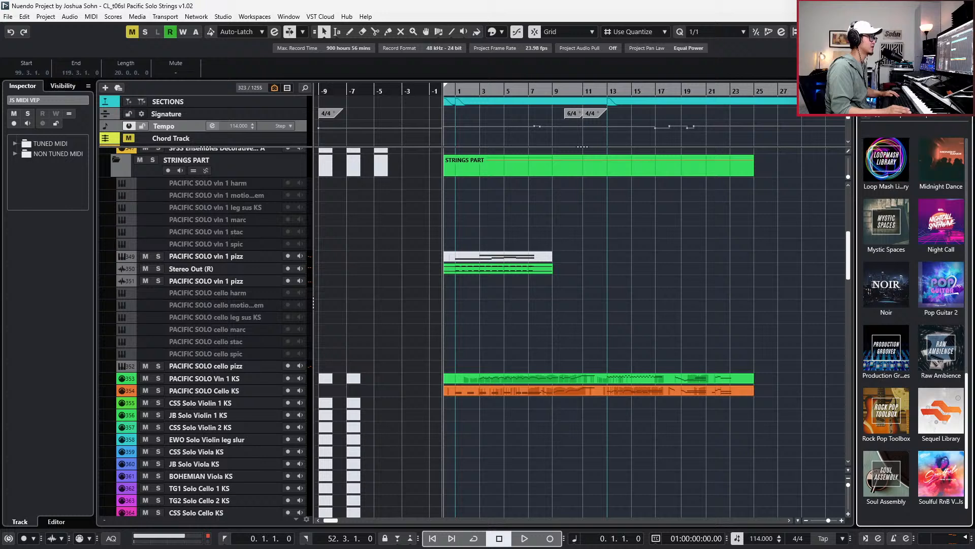
# Leave the content sets, open the File Browser and select the hits folder in the FMG Trailer Toolkit samples.
pyautogui.click(869, 118)
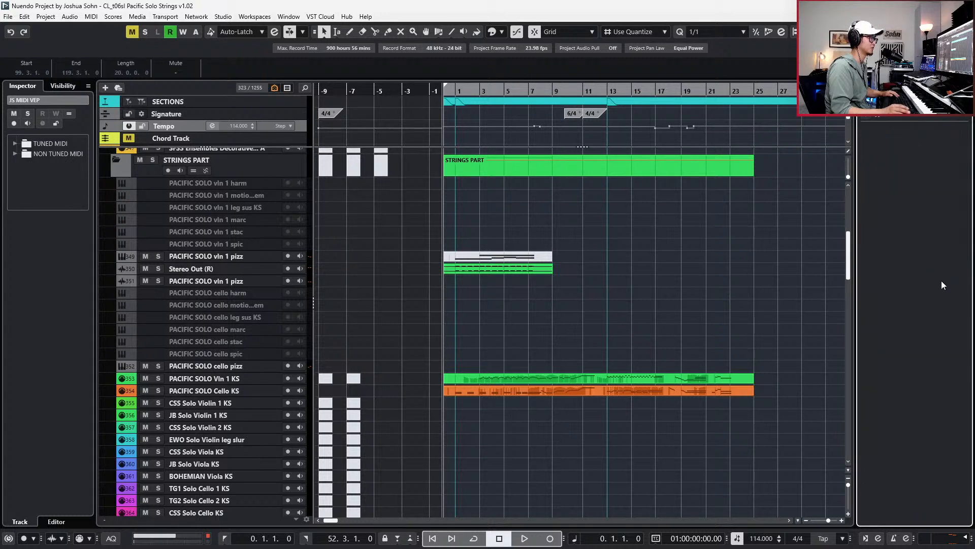
pyautogui.click(940, 281)
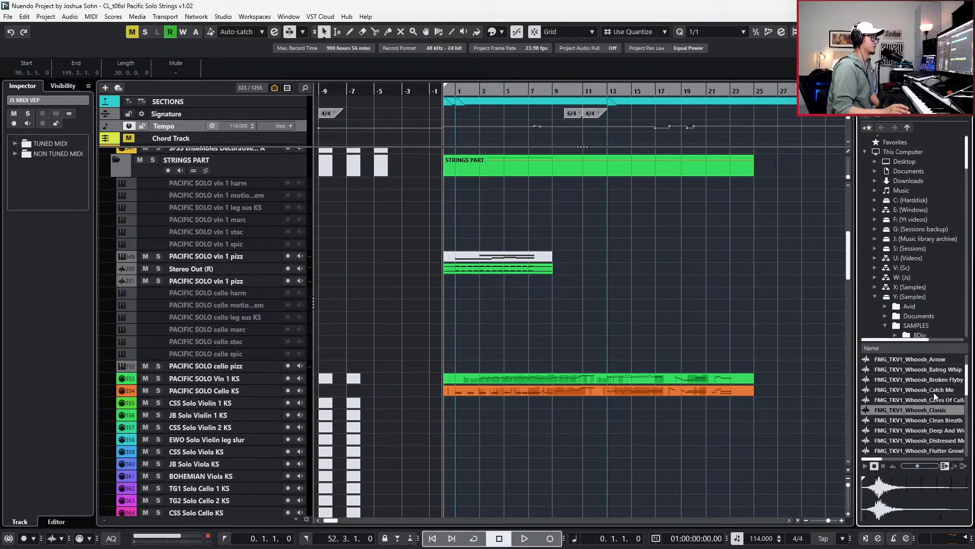
pyautogui.scroll(-1, 934, 392)
pyautogui.scroll(-2, 930, 402)
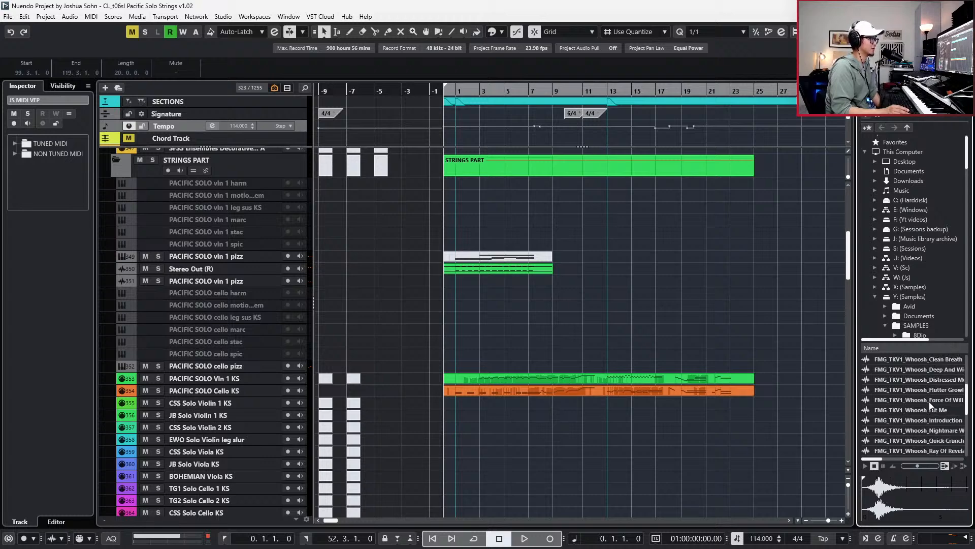
pyautogui.scroll(-4, 783, 399)
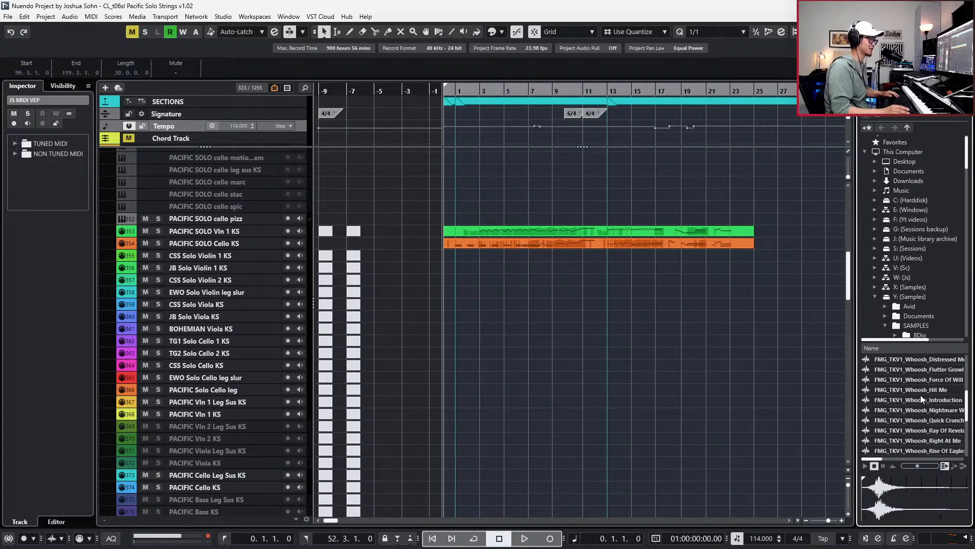
pyautogui.scroll(-8, 905, 304)
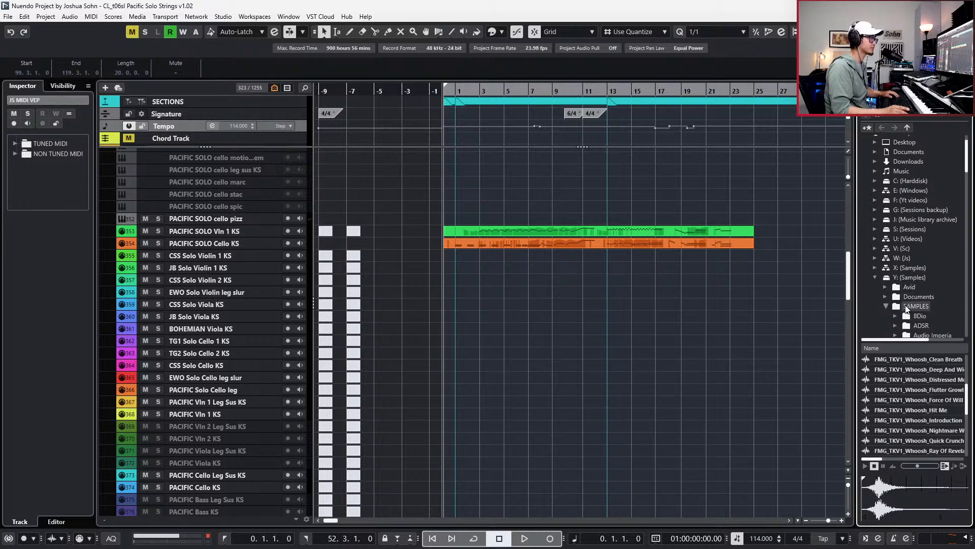
pyautogui.scroll(-4, 905, 305)
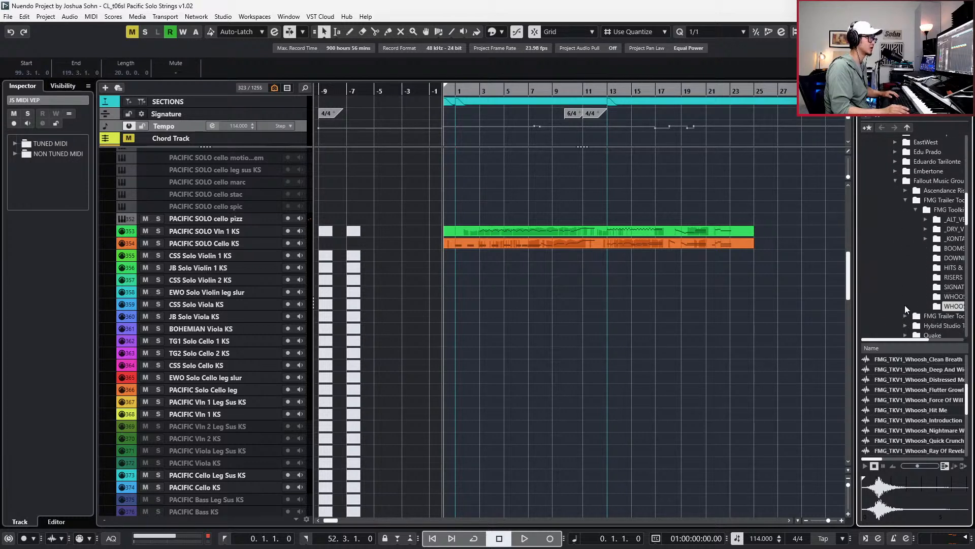
pyautogui.click(948, 269)
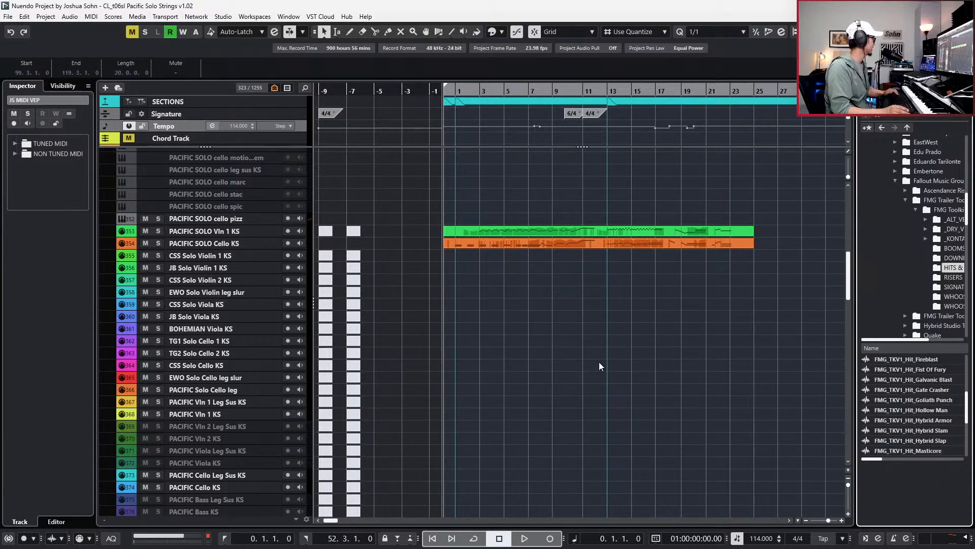
# Add a stereo audio track routed to 09_HITS and place it directly below the PACIFIC SOLO Cello KS track.
pyautogui.scroll(-15, 674, 361)
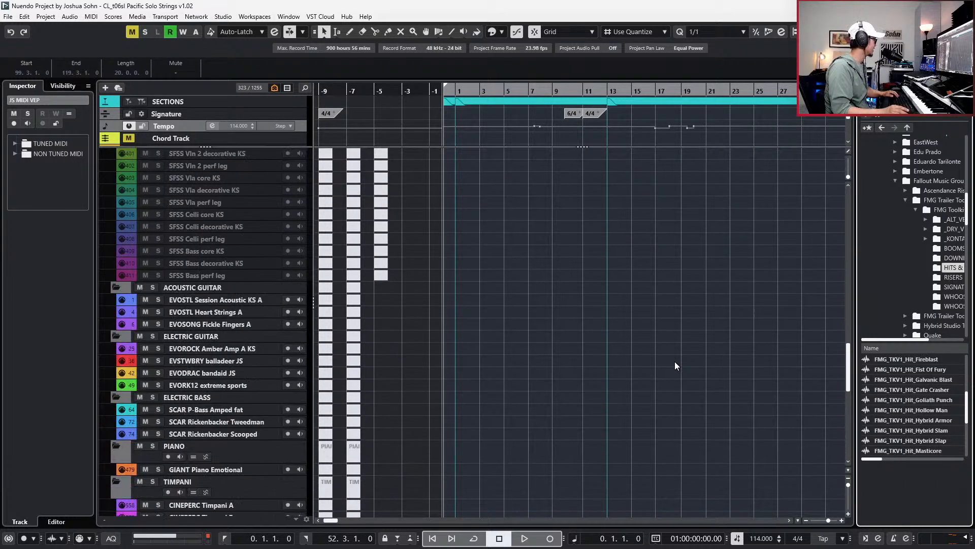
pyautogui.scroll(10, 674, 362)
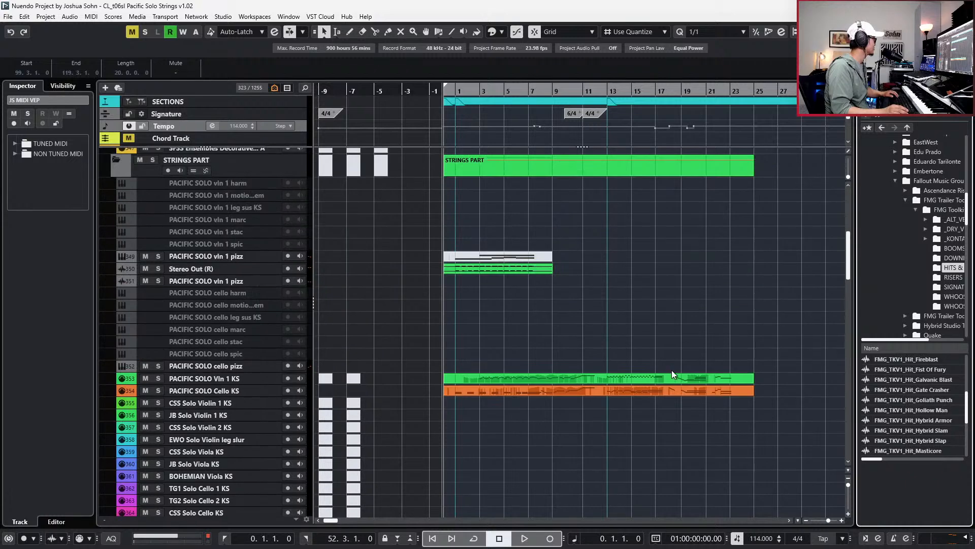
pyautogui.rightClick(258, 398)
pyautogui.moveTo(380, 195)
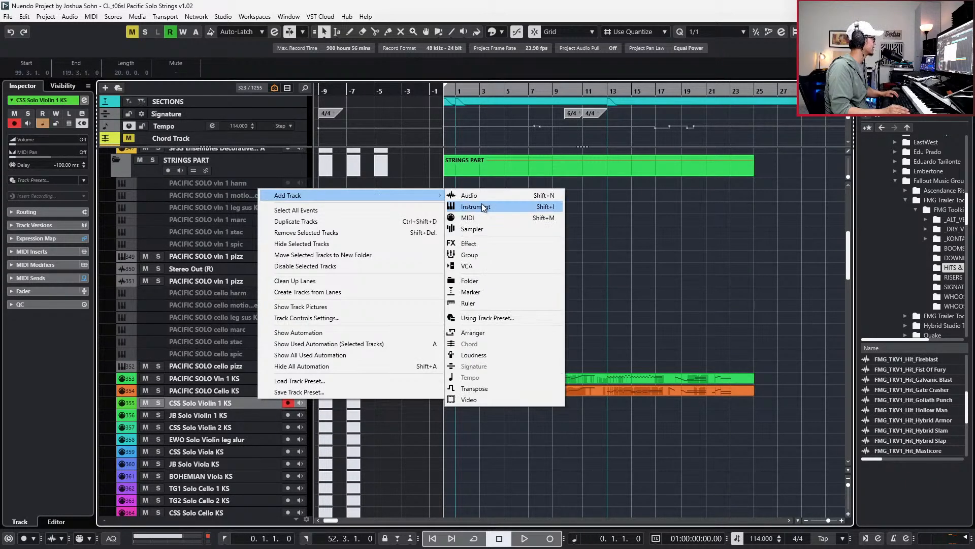
pyautogui.click(479, 196)
pyautogui.click(513, 297)
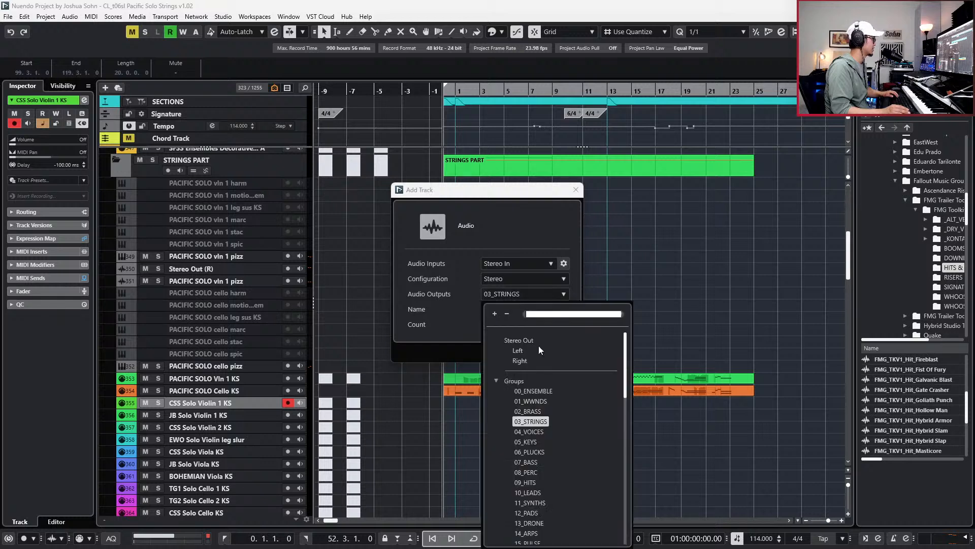
pyautogui.click(541, 484)
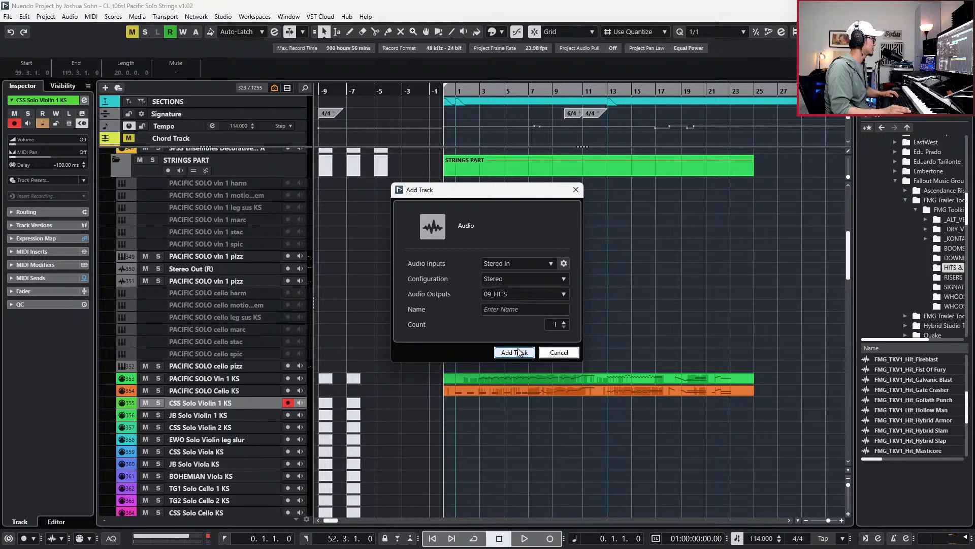
pyautogui.click(514, 353)
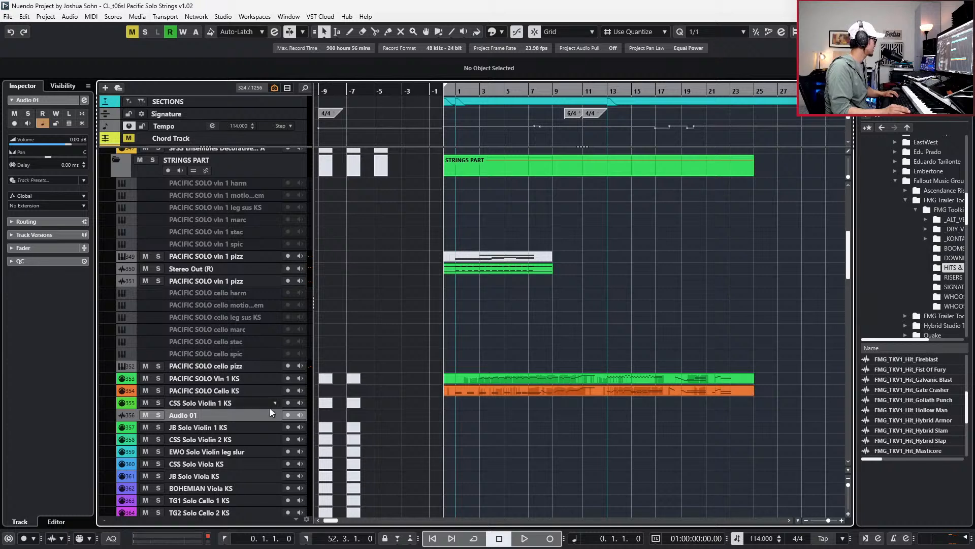
pyautogui.moveTo(263, 411); pyautogui.dragTo(263, 404)
# Audition the FMG_TKV1_Hit_Trailer Punch 1, 2 and 3 samples.
pyautogui.scroll(-2, 937, 371)
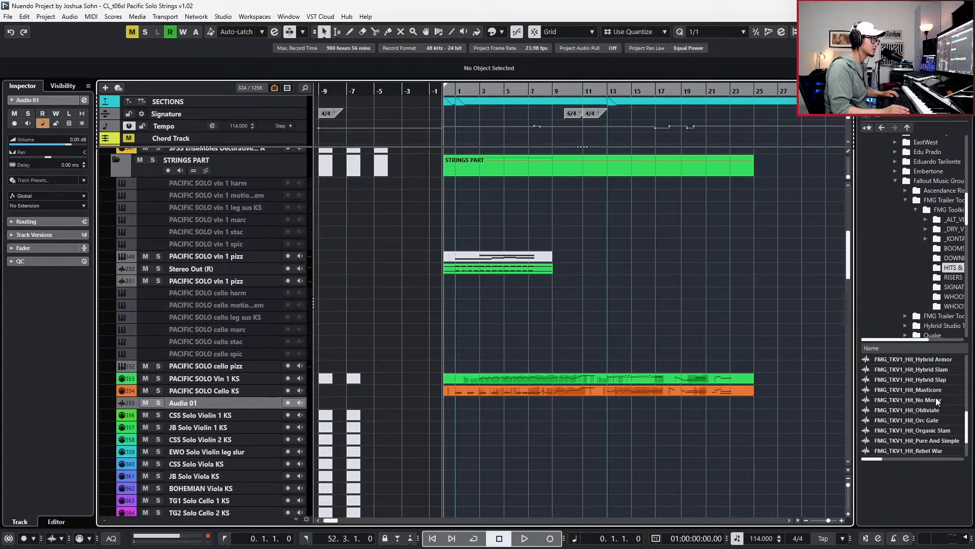
pyautogui.scroll(-2, 937, 414)
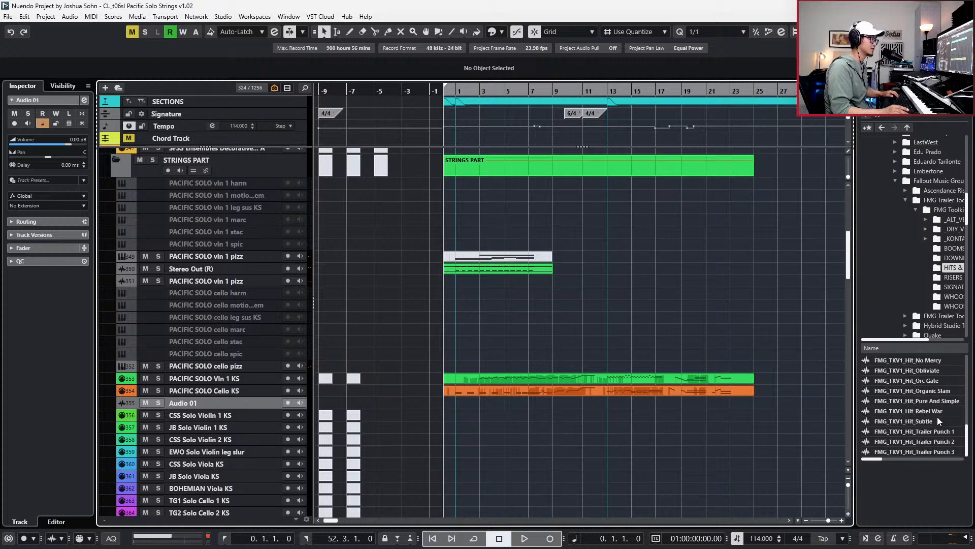
pyautogui.click(937, 432)
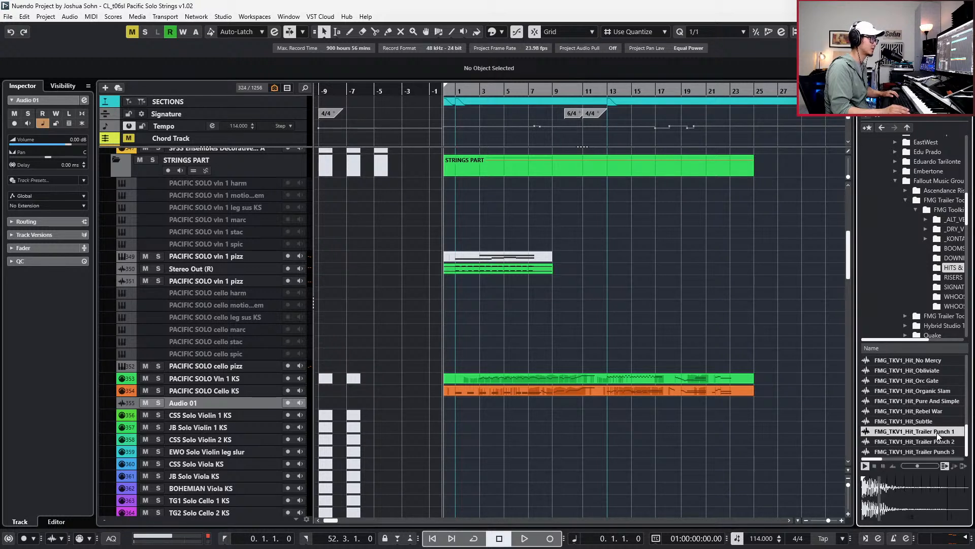
pyautogui.click(912, 442)
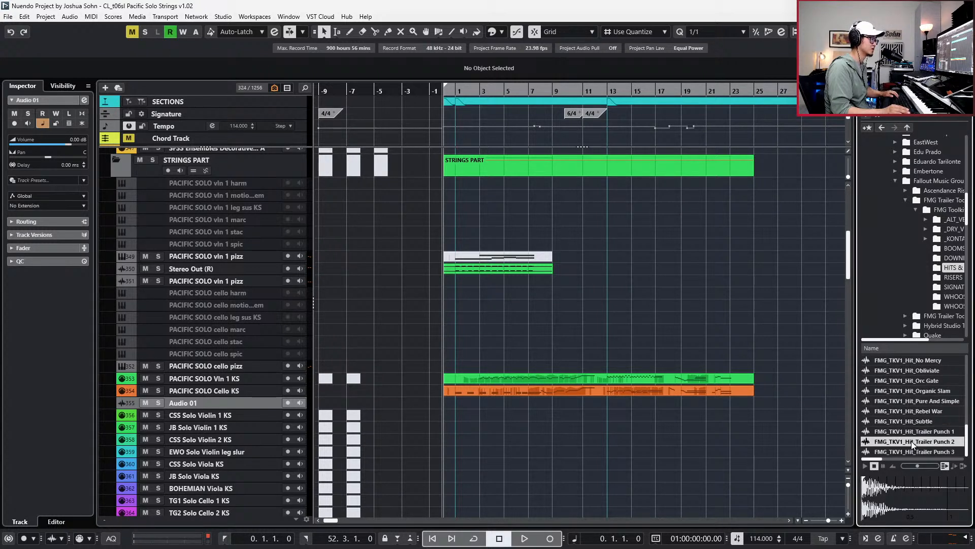
pyautogui.click(916, 432)
pyautogui.click(920, 448)
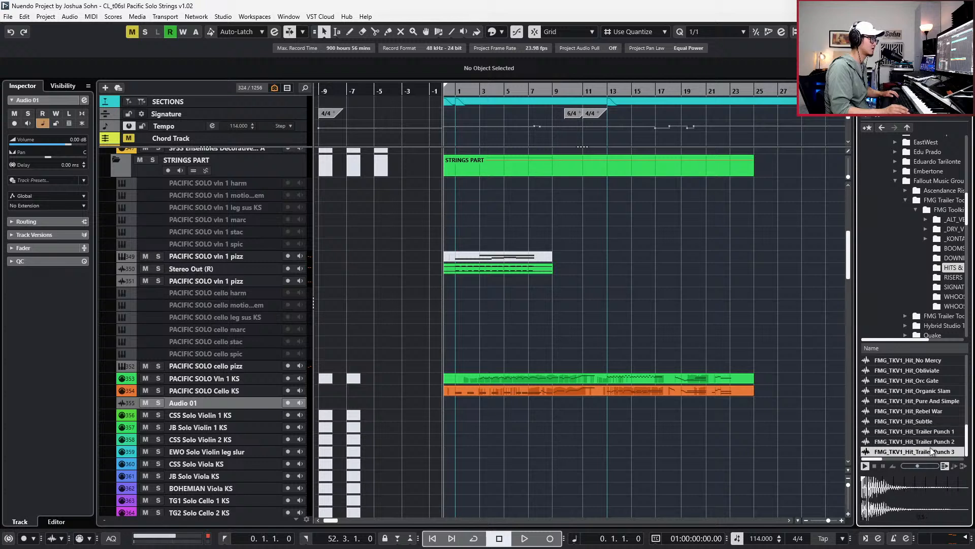
# Audition the hit samples from Fireblast and Fist Of Fury through Goliath Punch, the Hybrid hits and Masticore.
pyautogui.scroll(5, 932, 403)
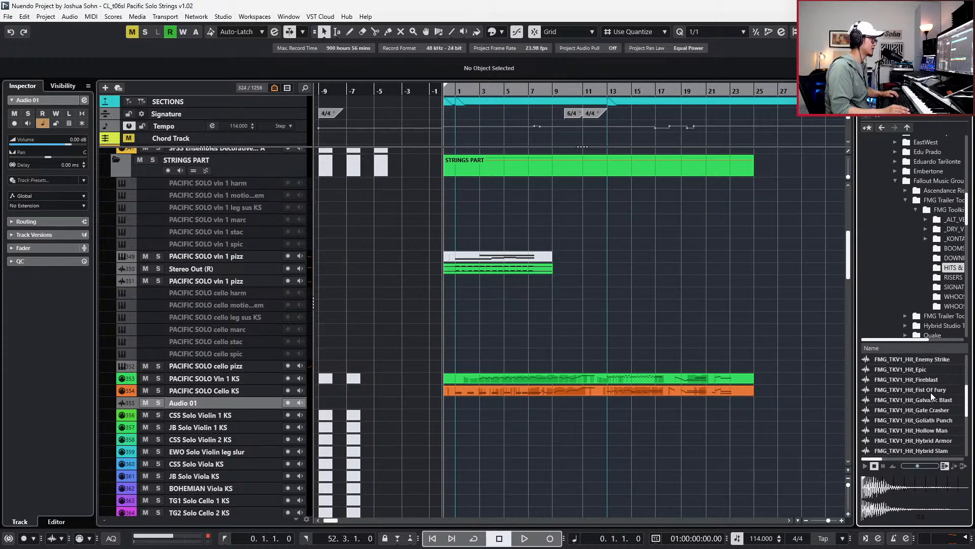
pyautogui.click(928, 379)
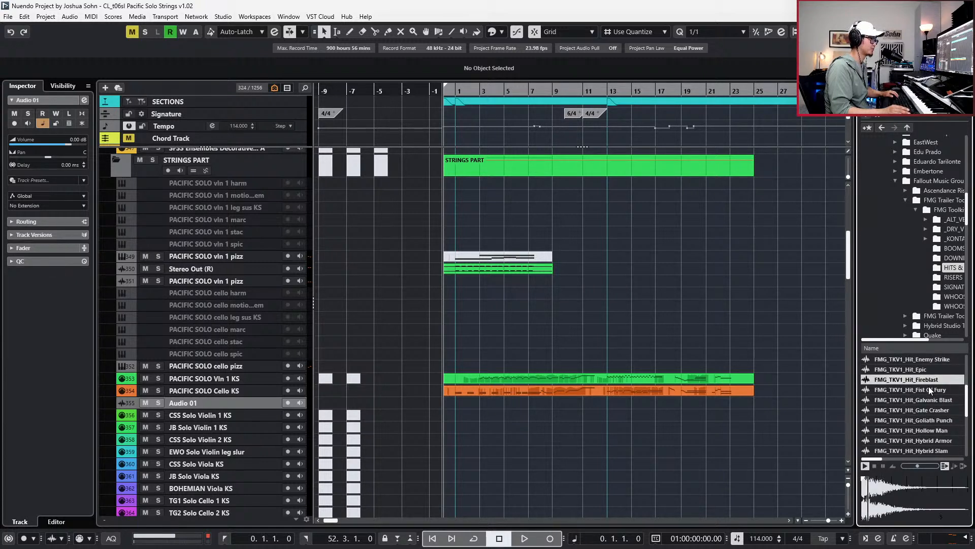
pyautogui.click(929, 391)
pyautogui.scroll(-1, 936, 401)
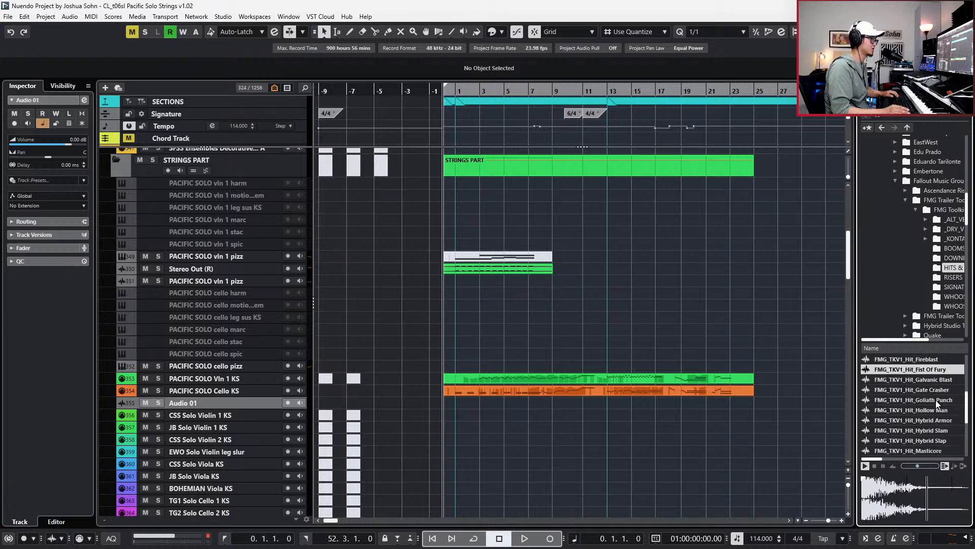
pyautogui.click(936, 401)
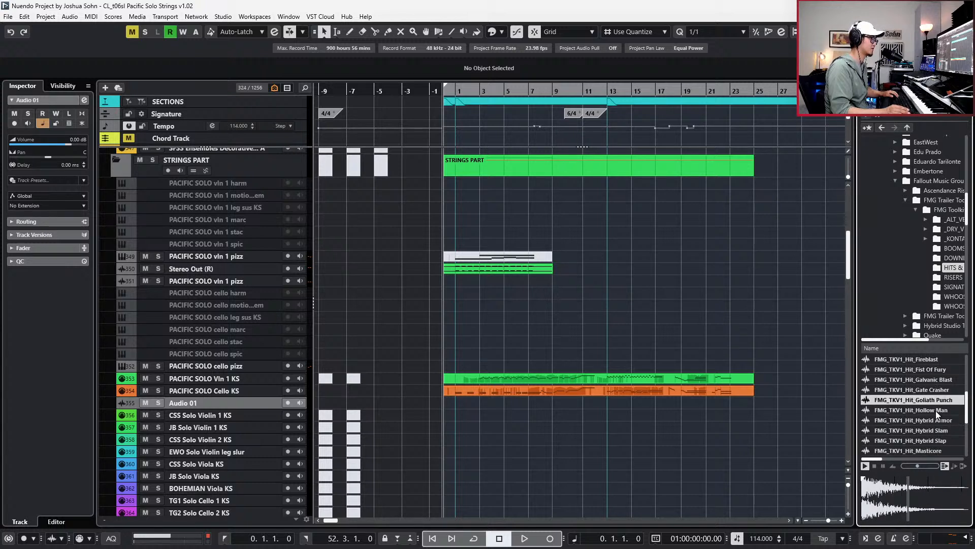
pyautogui.click(936, 411)
pyautogui.click(936, 420)
pyautogui.click(938, 429)
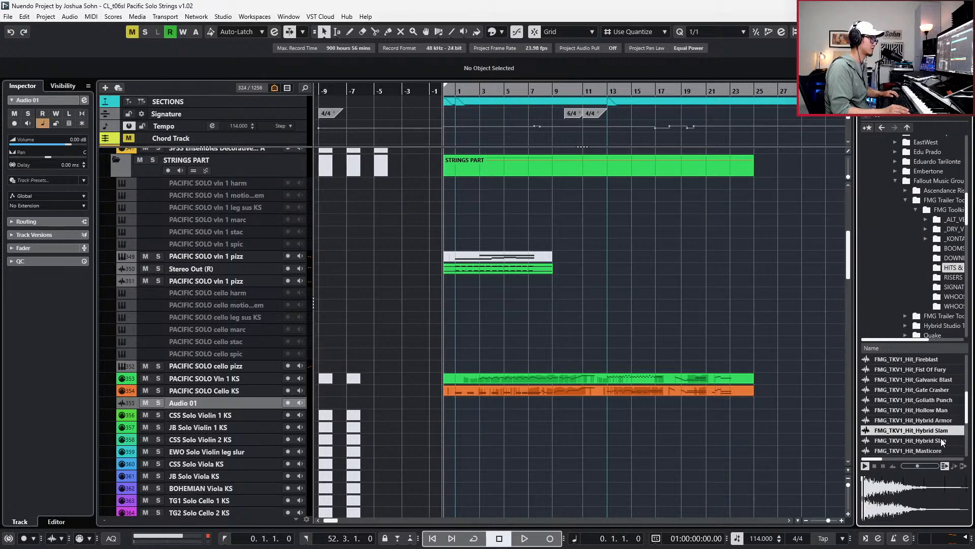
pyautogui.click(941, 441)
pyautogui.click(934, 450)
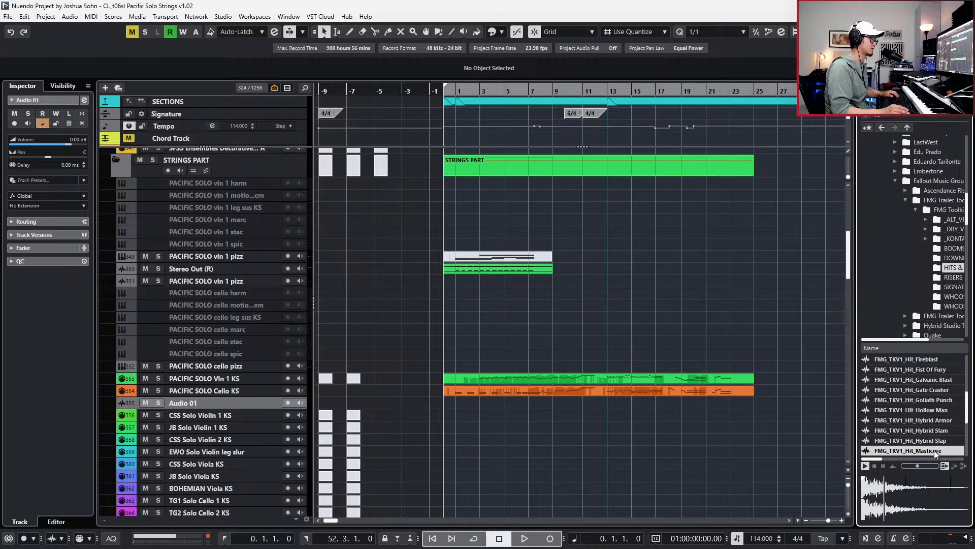
# Audition further hit samples, including Epic and Clean And Solid.
pyautogui.scroll(1, 933, 433)
pyautogui.click(925, 379)
pyautogui.click(924, 368)
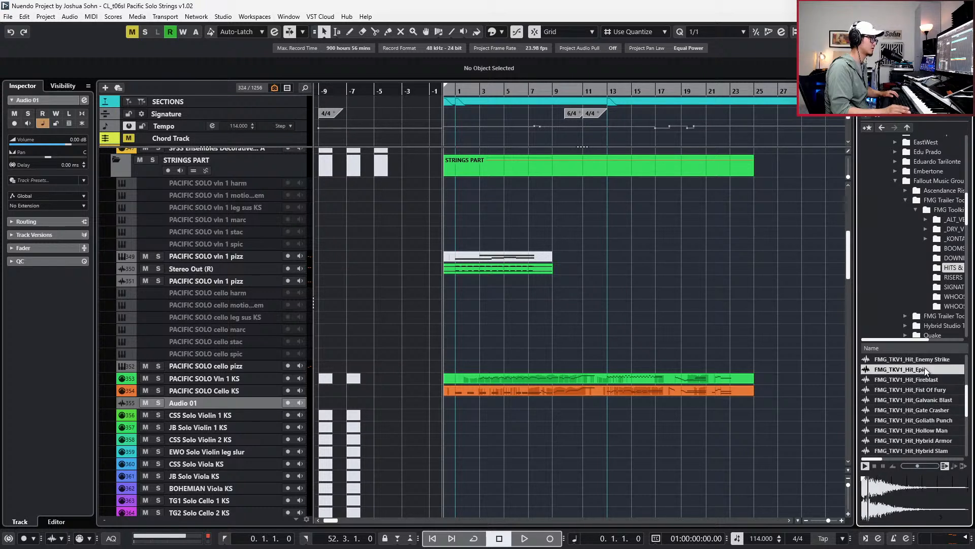
pyautogui.scroll(2, 925, 376)
pyautogui.click(928, 381)
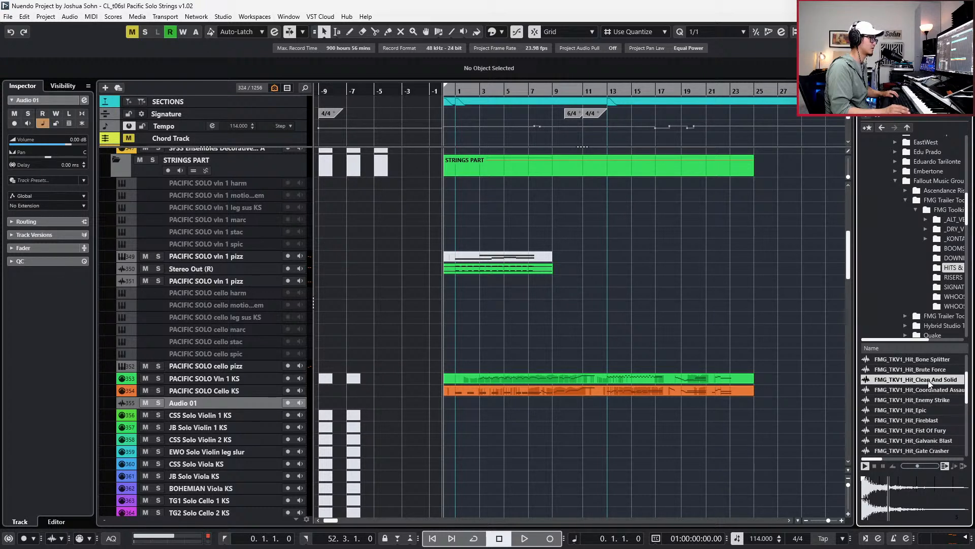
# Import FMG_TKV1_Hit_Epic onto the new audio track at bar 1, copying the file to the project folder.
pyautogui.click(923, 408)
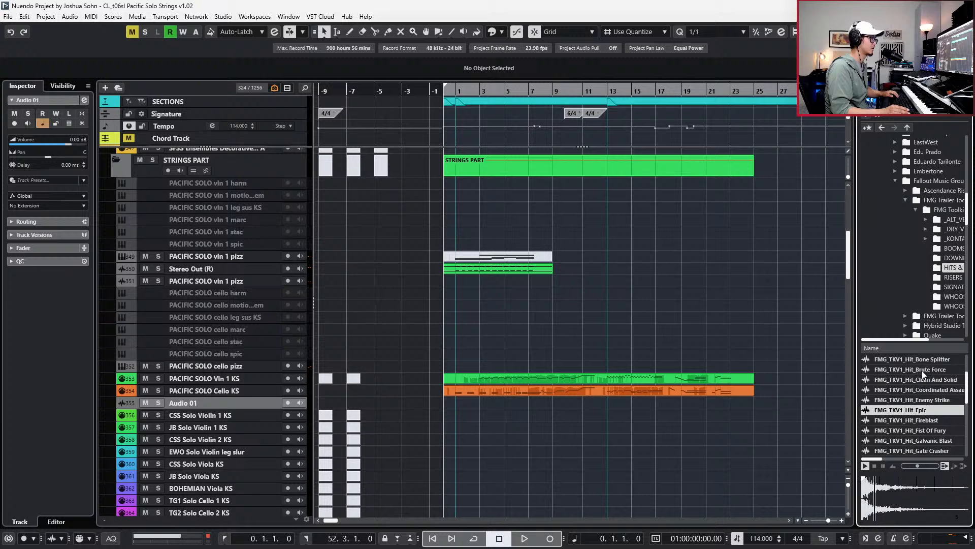
pyautogui.moveTo(923, 409); pyautogui.dragTo(453, 401)
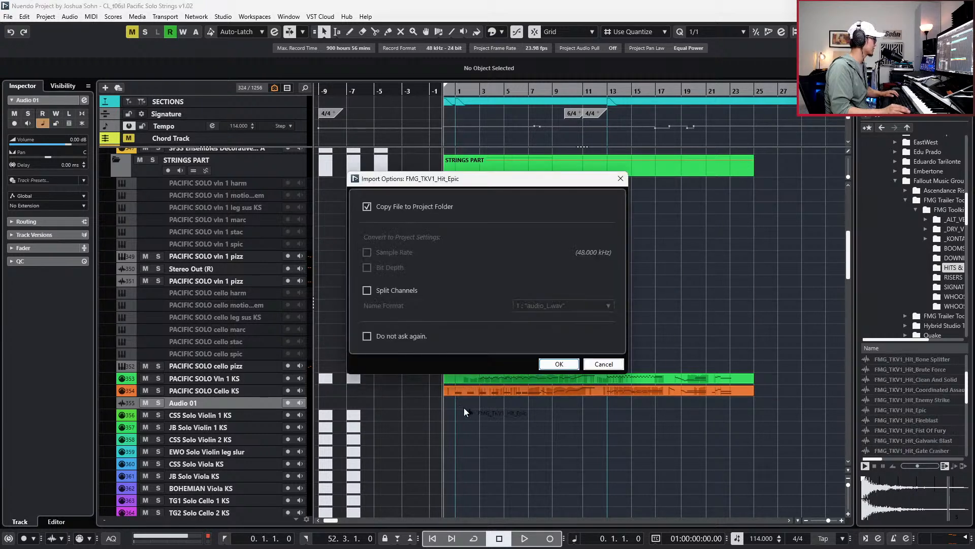
pyautogui.click(561, 365)
pyautogui.scroll(3, 464, 435)
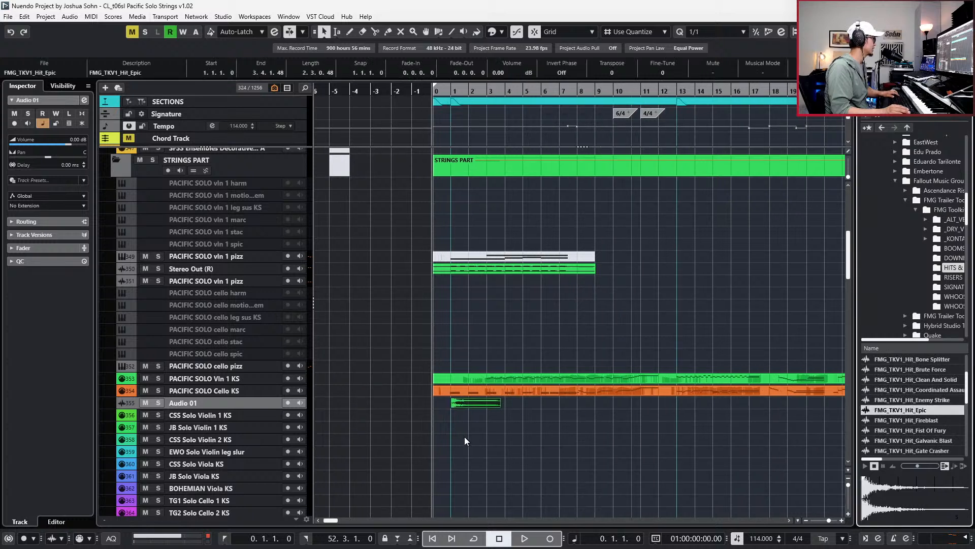
# Move the FMG_TKV1_Hit_Epic clip on the Audio 01 track to bar 6 and play the passage leading into it.
pyautogui.press('Down')
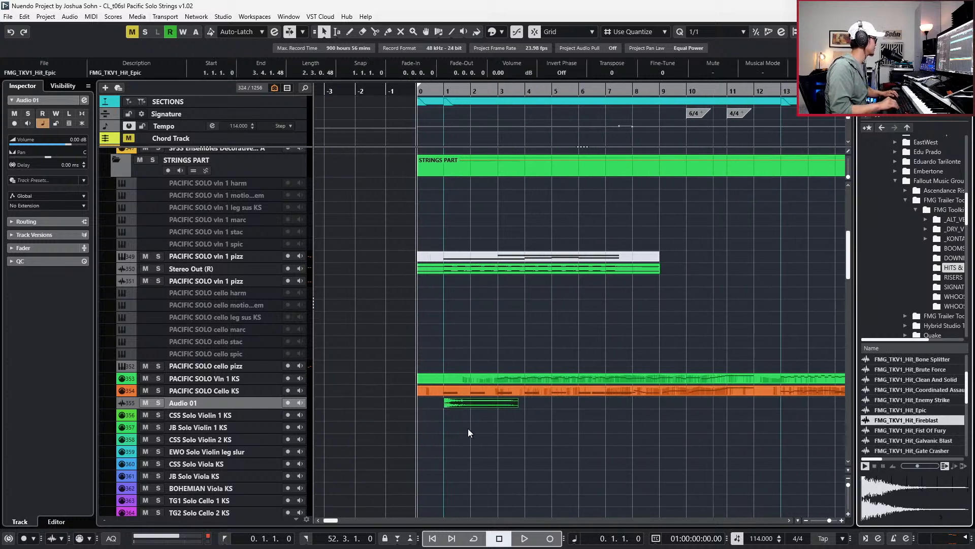
pyautogui.click(517, 434)
pyautogui.moveTo(477, 404); pyautogui.dragTo(624, 405)
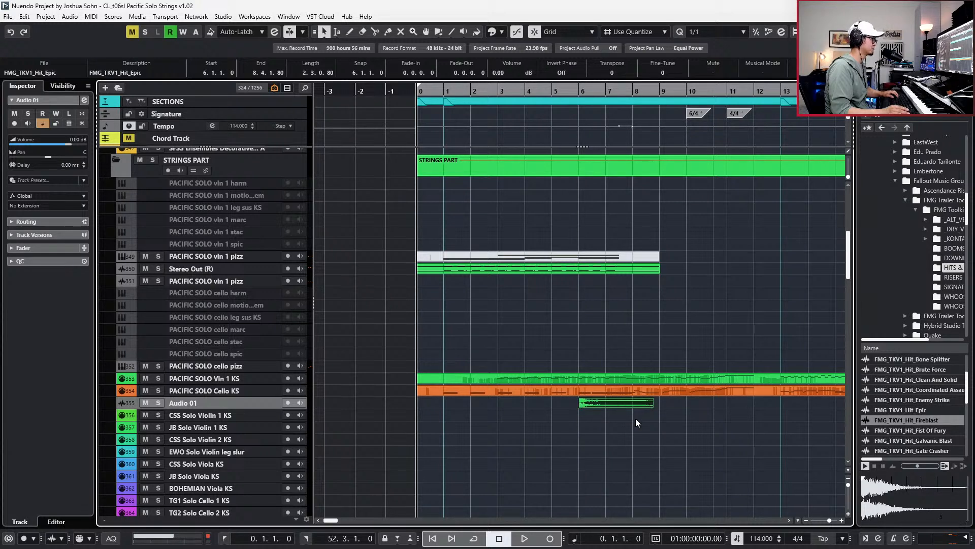
pyautogui.scroll(-1, 633, 418)
pyautogui.hscroll(3, 632, 417)
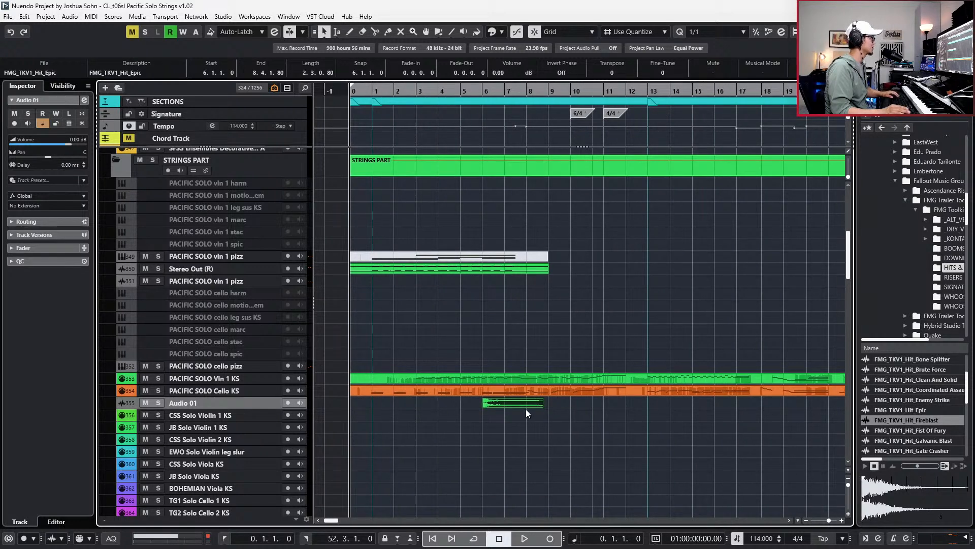
pyautogui.press('space')
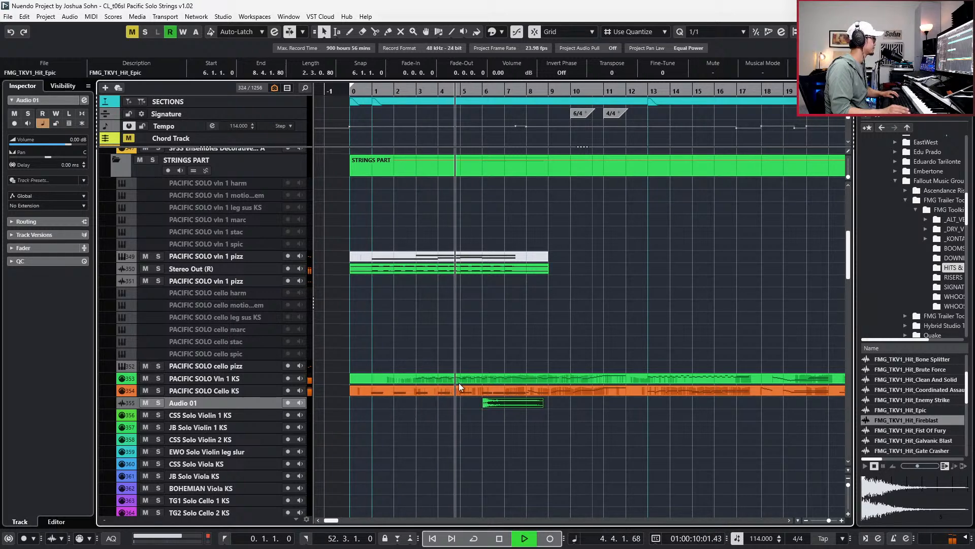
# Set the fader of the Vln 1 Solo channel to -0.88 dB in its channel settings.
pyautogui.click(444, 370)
pyautogui.press('e')
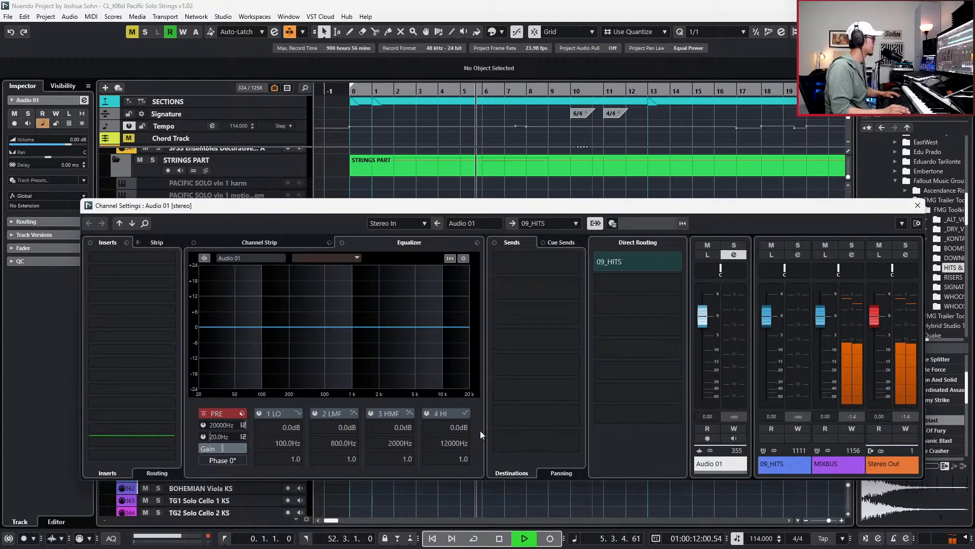
pyautogui.press('e')
pyautogui.click(455, 381)
pyautogui.press('space')
pyautogui.press('e')
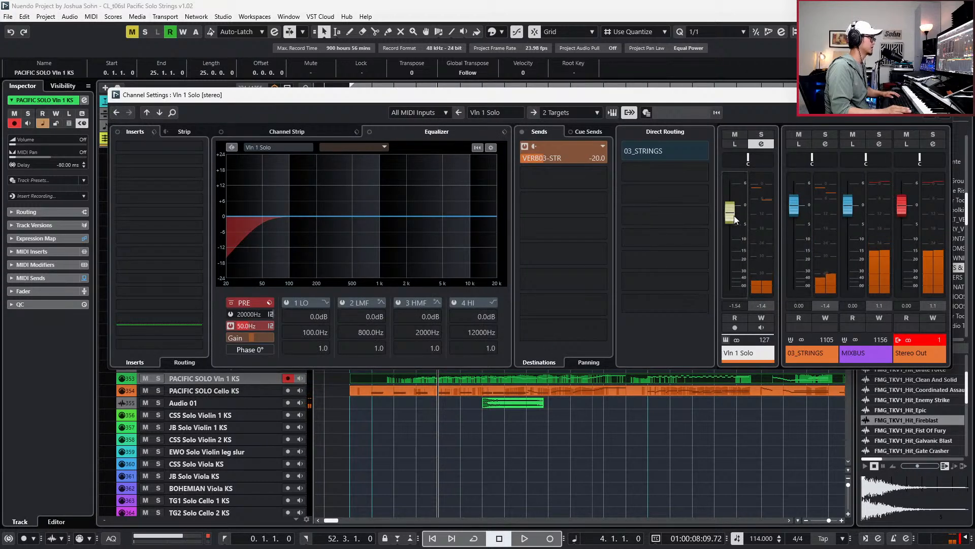
pyautogui.moveTo(729, 217); pyautogui.dragTo(729, 190)
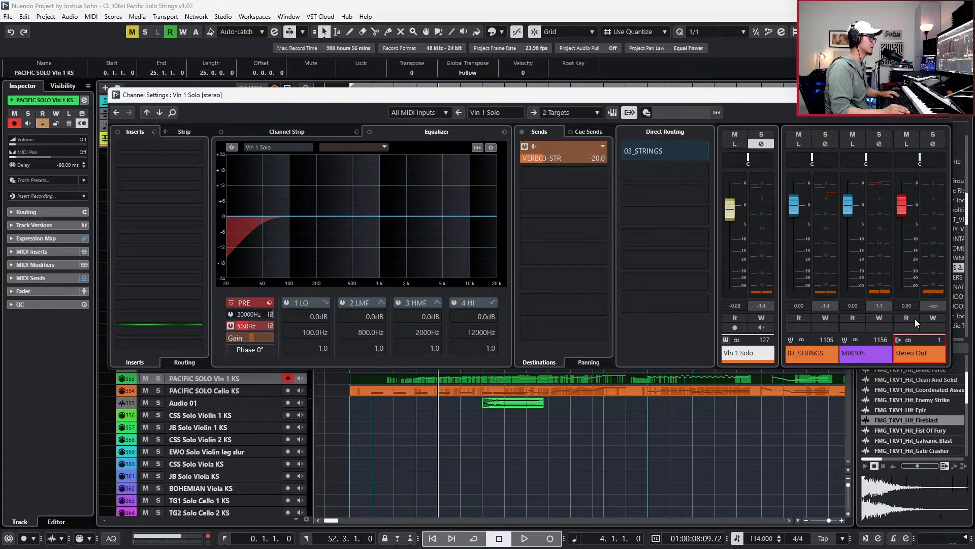
pyautogui.click(944, 96)
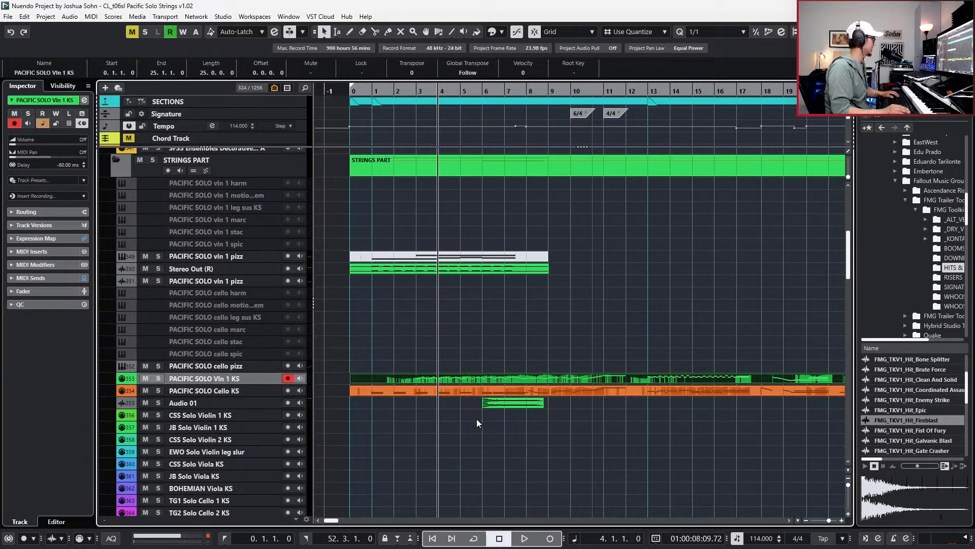
# Set the FMG_TKV1_Hit_Epic clip's volume to -9 dB and play the passage with it.
pyautogui.click(514, 401)
pyautogui.scroll(-3, 513, 67)
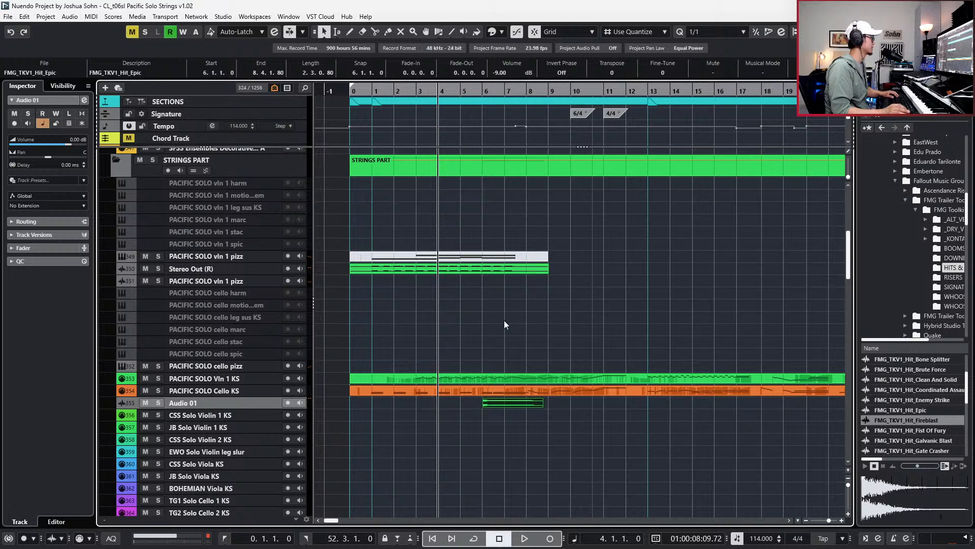
pyautogui.press('space')
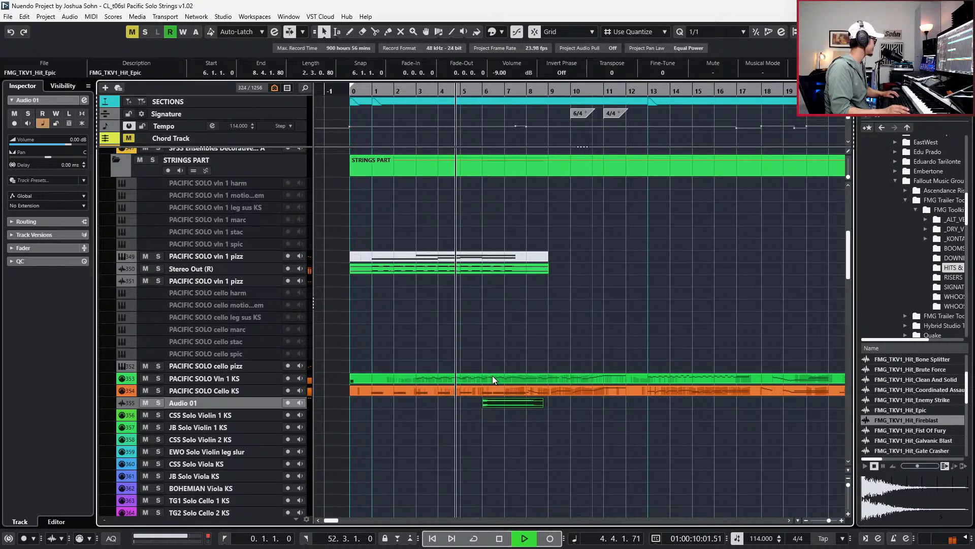
# Move the FMG_TKV1_Hit_Epic clip to bar 7 and listen to it against the strings.
pyautogui.keyDown('ctrl'); pyautogui.scroll(2, 489, 389); pyautogui.keyUp('ctrl')
pyautogui.moveTo(517, 402); pyautogui.dragTo(542, 405)
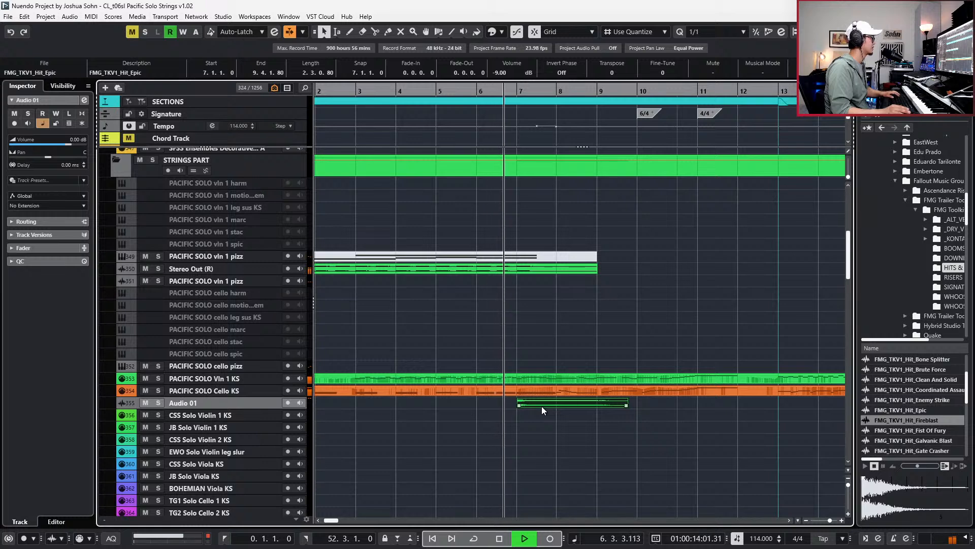
pyautogui.press('space')
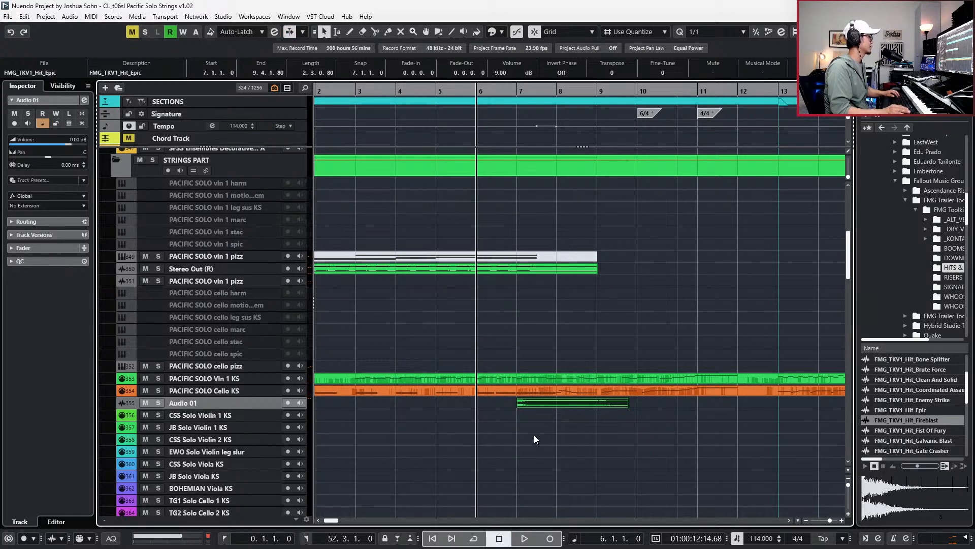
# Try the FMG_TKV1_Hit_Epic clip at bar 10 and play the string passage before it.
pyautogui.moveTo(563, 407); pyautogui.dragTo(671, 405)
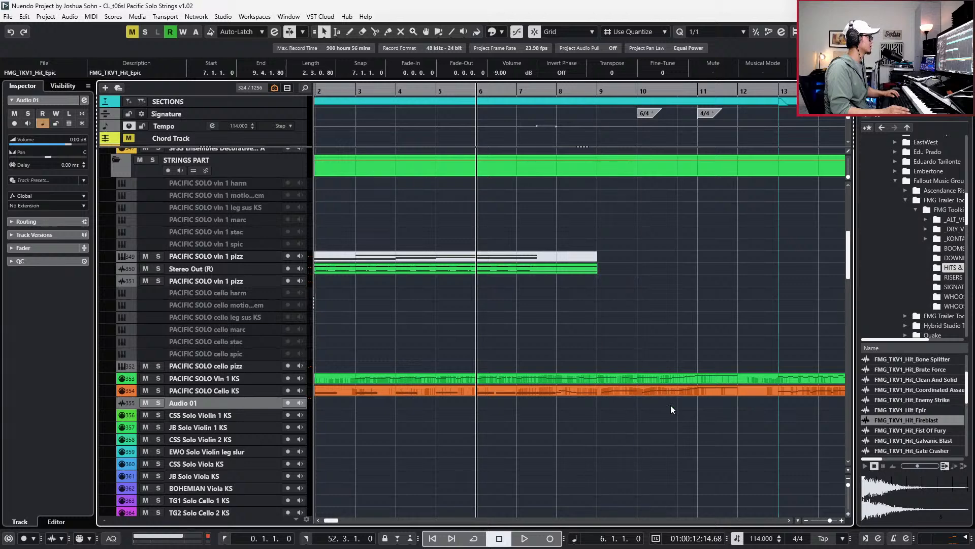
pyautogui.press('space')
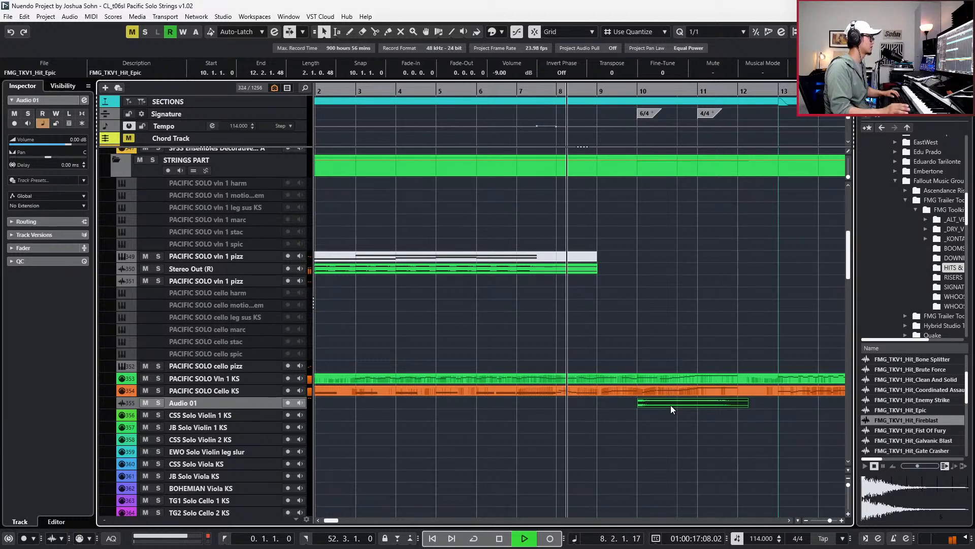
pyautogui.press('space')
pyautogui.press('space')
pyautogui.scroll(3, 671, 405)
pyautogui.scroll(-6, 681, 442)
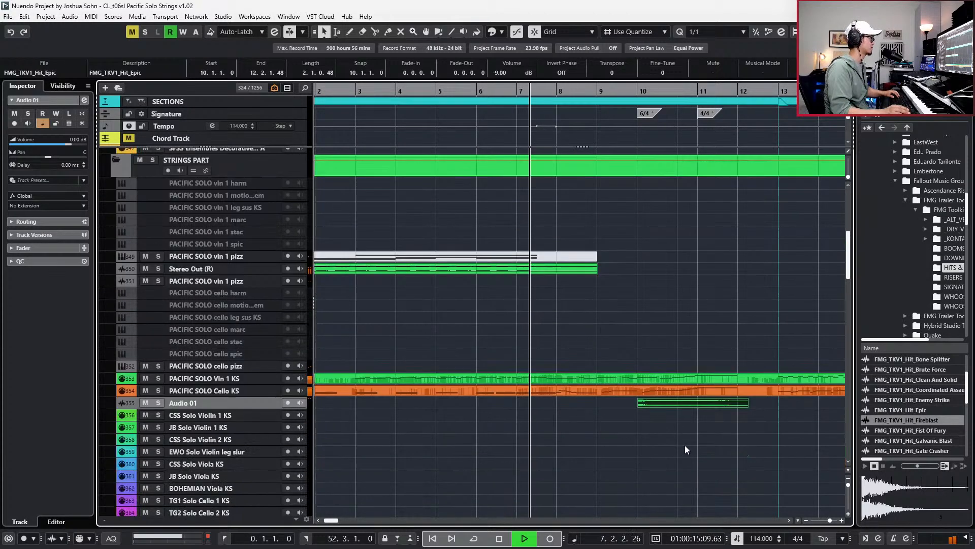
pyautogui.keyDown('ctrl'); pyautogui.scroll(2, 660, 376); pyautogui.keyUp('ctrl')
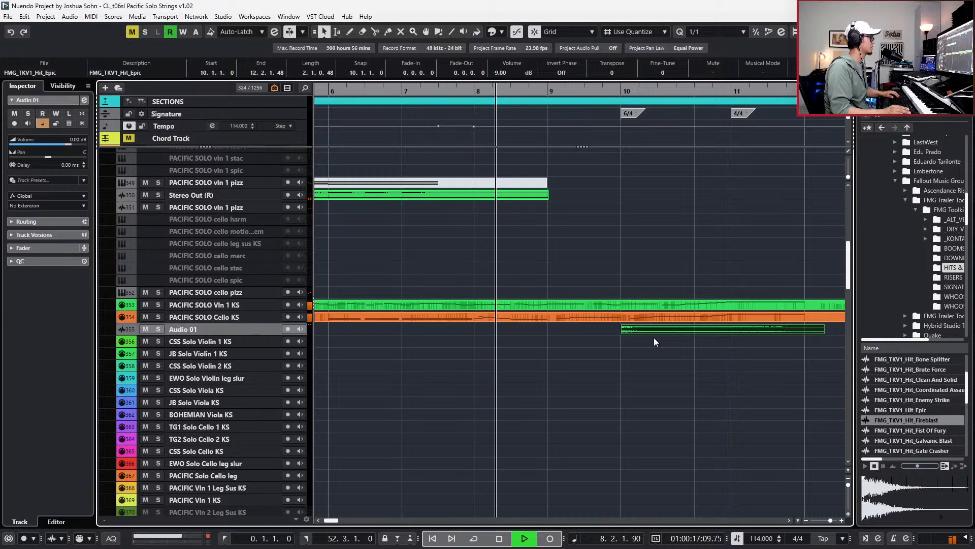
pyautogui.keyDown('ctrl'); pyautogui.scroll(-1, 656, 351); pyautogui.keyUp('ctrl')
pyautogui.press('space')
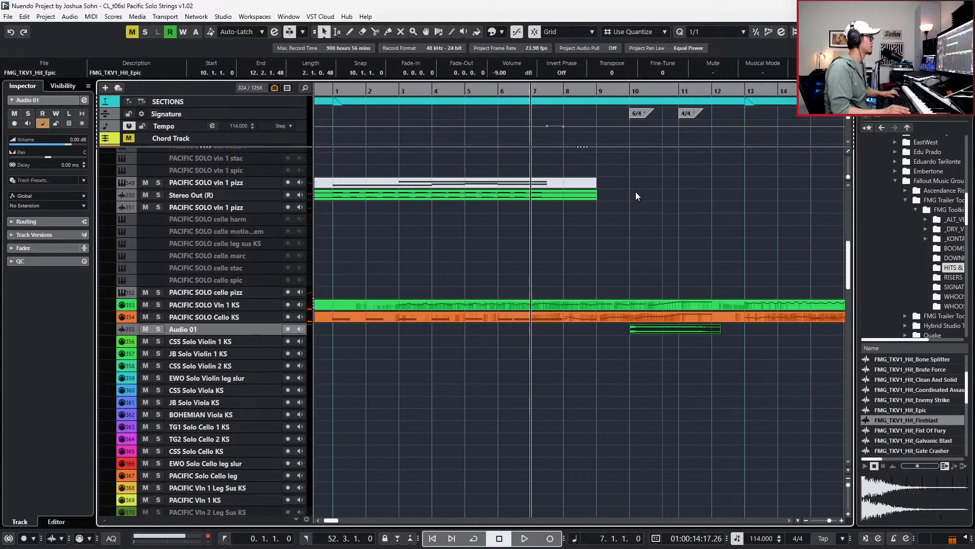
# Move the FMG_TKV1_Hit_Epic clip to bar 12 and play the passage up to the hit.
pyautogui.keyDown('ctrl'); pyautogui.scroll(-2, 636, 192); pyautogui.keyUp('ctrl')
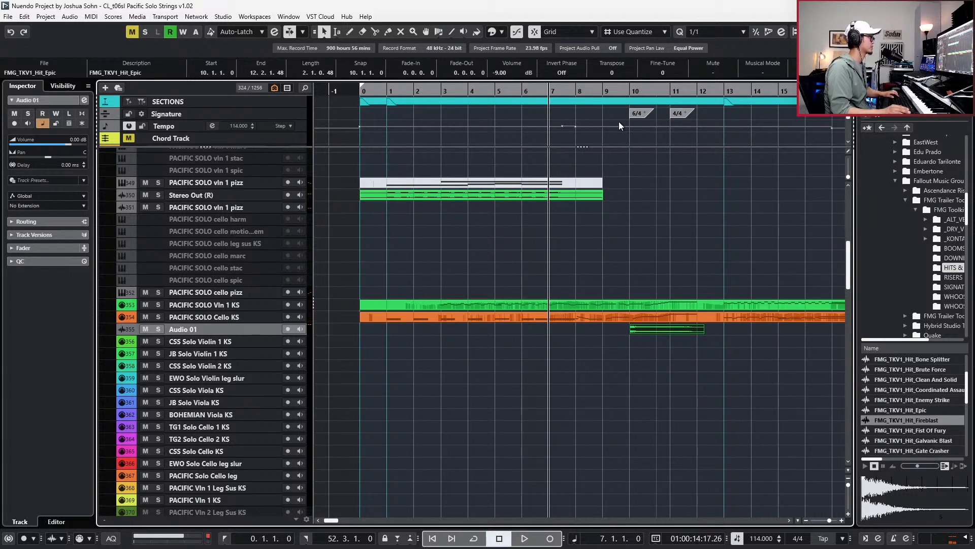
pyautogui.moveTo(696, 330); pyautogui.dragTo(745, 331)
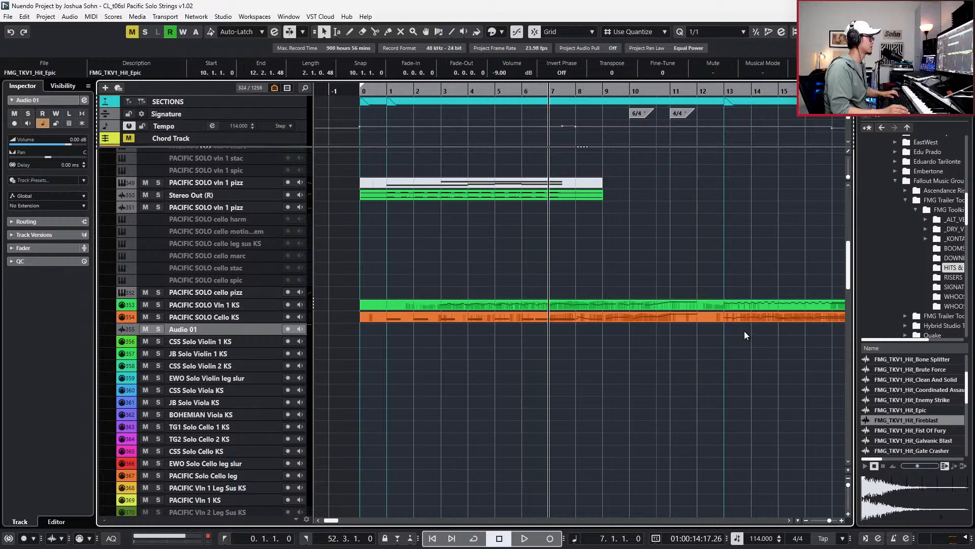
pyautogui.press('space')
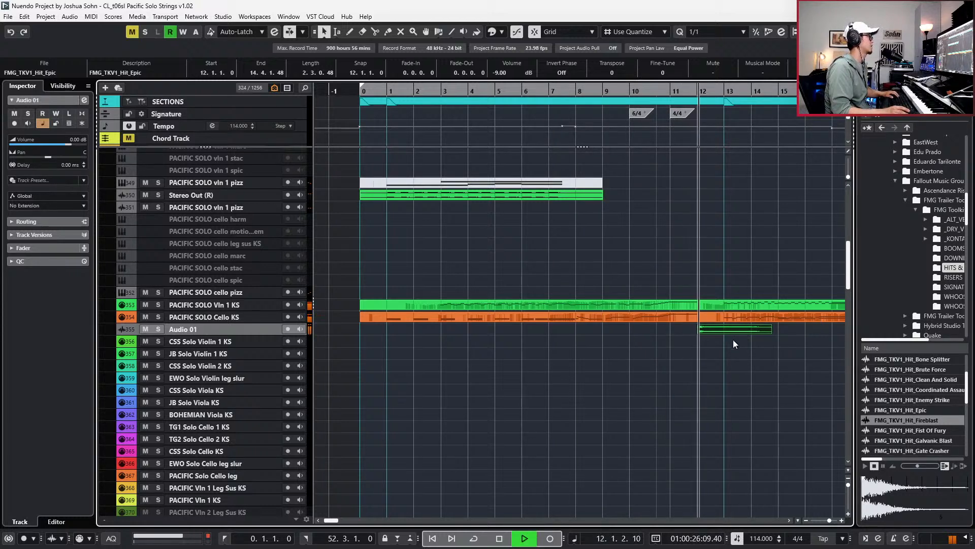
# Set the FMG_TKV1_Hit_Epic clip's volume to -15 dB and play it from bar 11.
pyautogui.press('space')
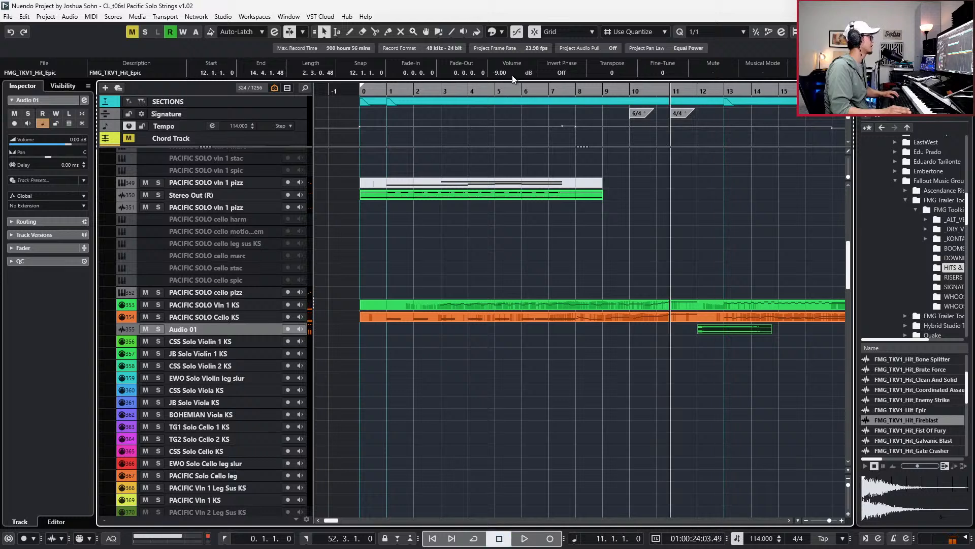
pyautogui.press('space')
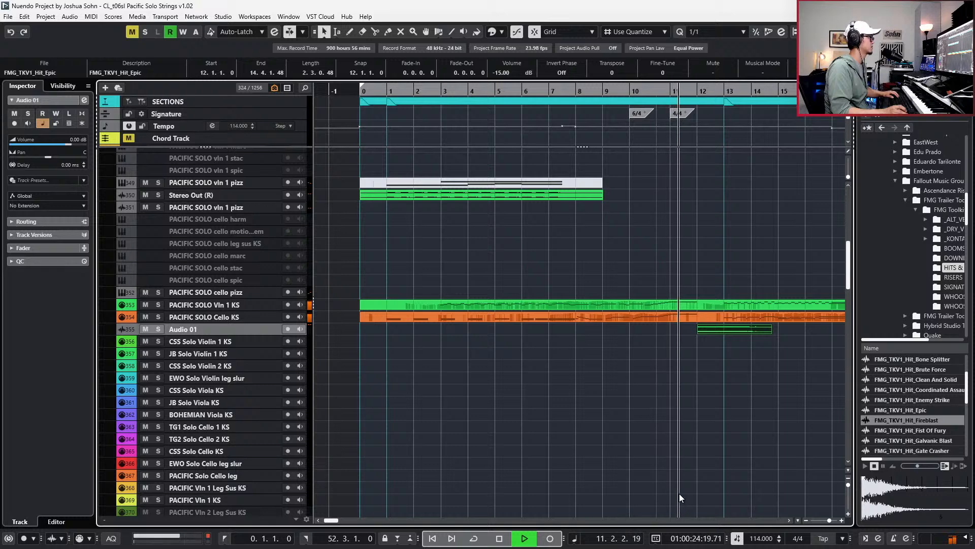
pyautogui.press('space')
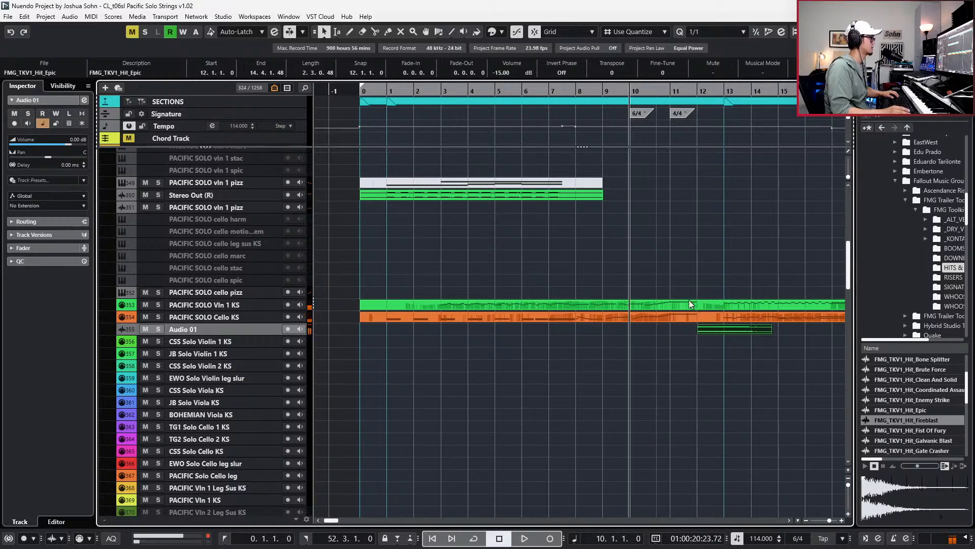
# Record a Main Volume (CC 7) swell on the PACIFIC SOLO Cello KS part from late bar 10 to bar 12, then close the editor.
pyautogui.doubleClick(680, 316)
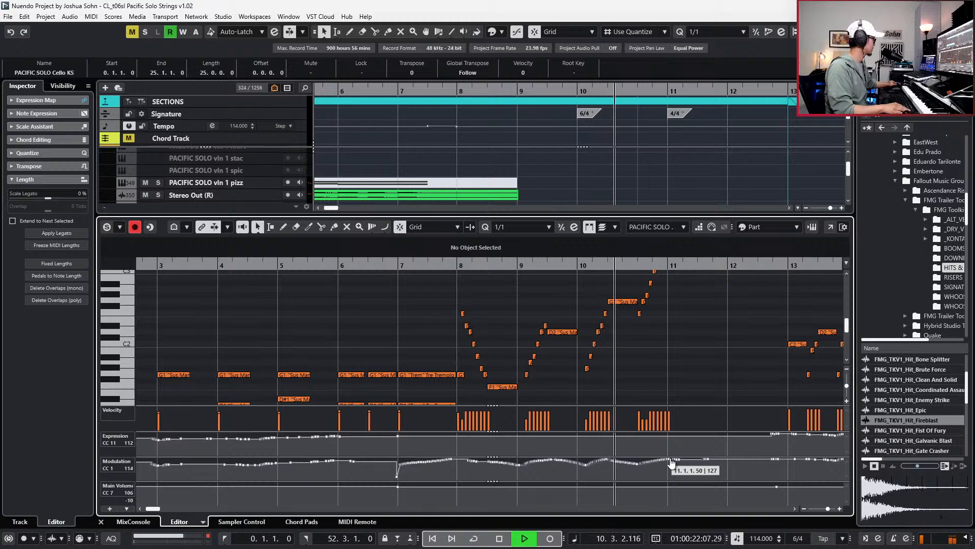
pyautogui.press('KP_Multiply')
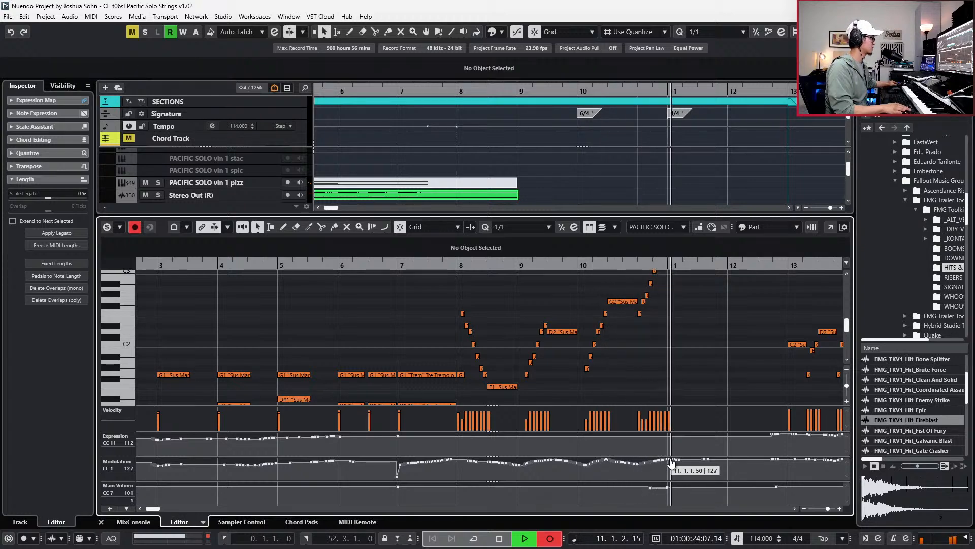
pyautogui.press('KP_Multiply')
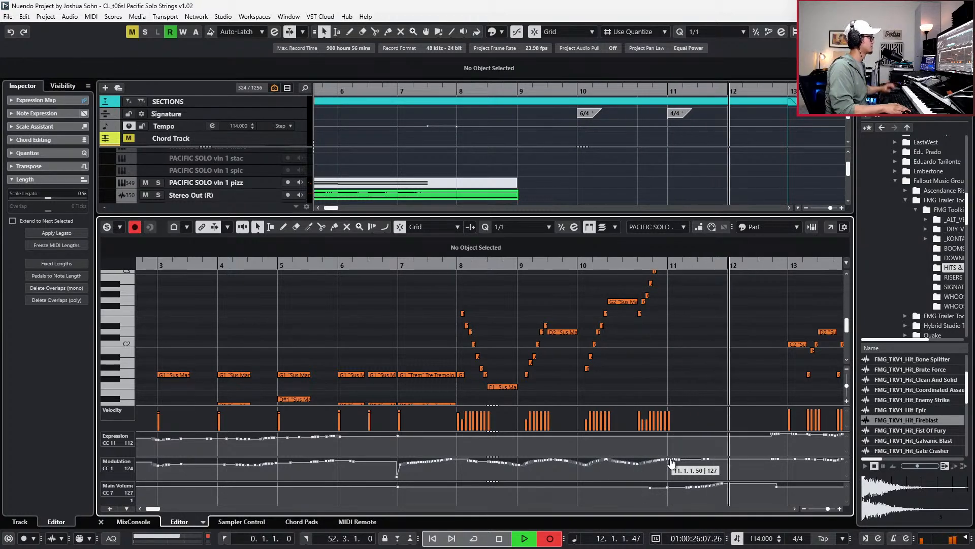
pyautogui.press('space')
pyautogui.hotkey('ctrl', 'e')
pyautogui.press('g')
pyautogui.press('g')
pyautogui.press('g')
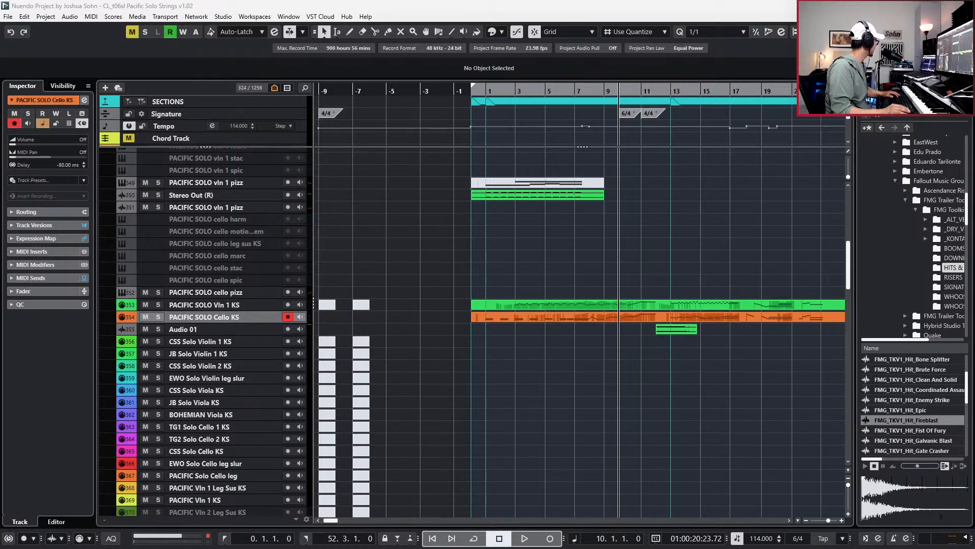
# Add the Limiter plug-in to the MIXBUS channel's last insert slot, below the True Peak plug-in.
pyautogui.press('e')
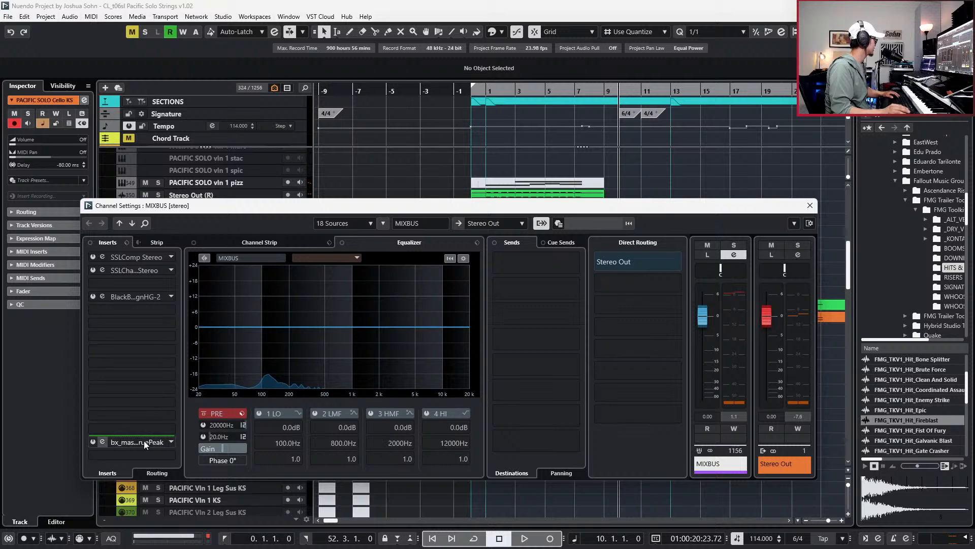
pyautogui.click(128, 453)
pyautogui.write('limit')
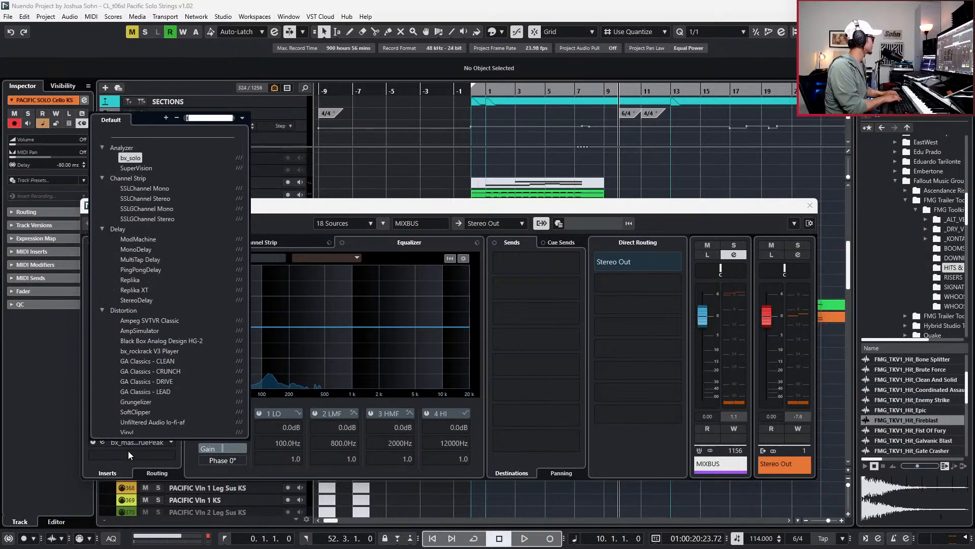
pyautogui.click(131, 199)
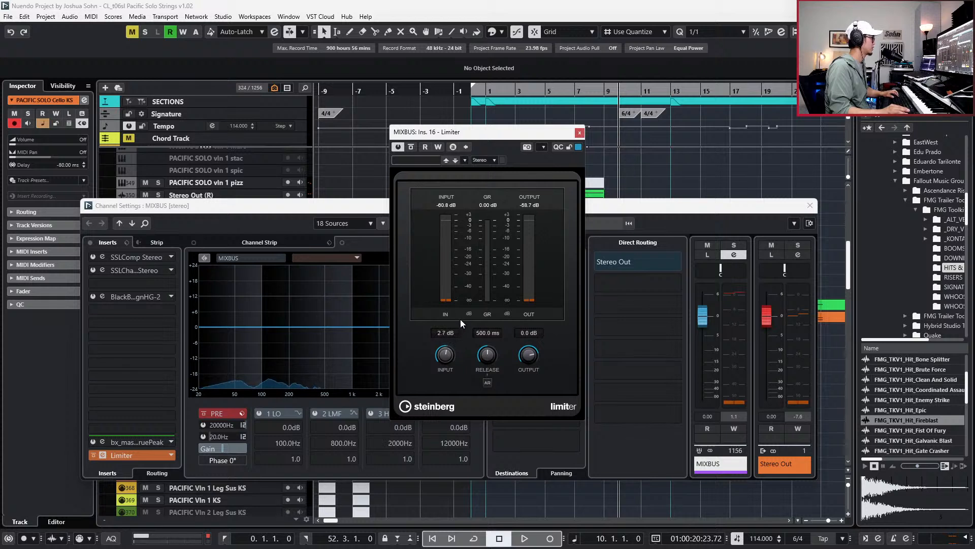
# Set the MIXBUS Limiter's input to 6.1 dB and output to -0.5 dB, then close the plug-in and channel settings.
pyautogui.press('space')
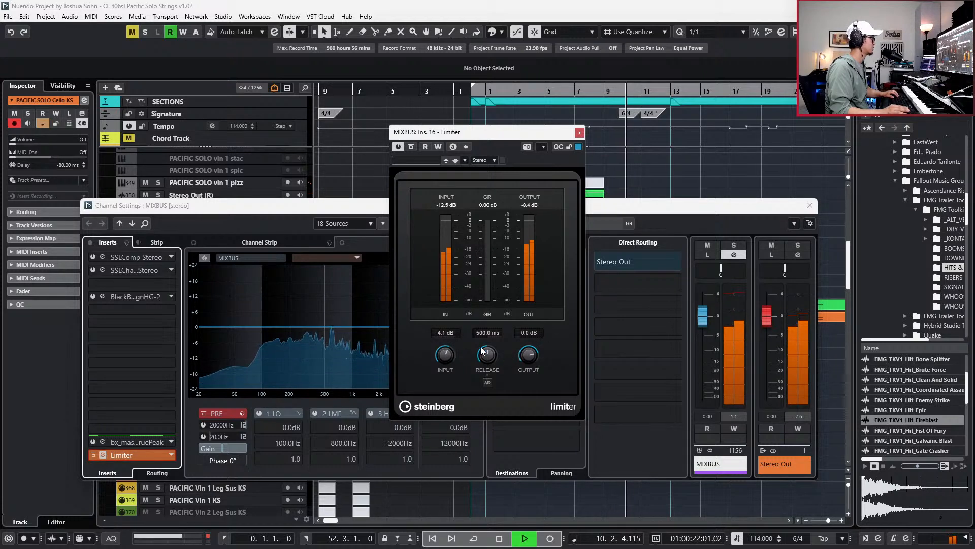
pyautogui.press('space')
pyautogui.moveTo(432, 342); pyautogui.dragTo(453, 332)
pyautogui.scroll(3, 448, 342)
pyautogui.scroll(3, 448, 342)
pyautogui.moveTo(535, 363); pyautogui.dragTo(534, 373)
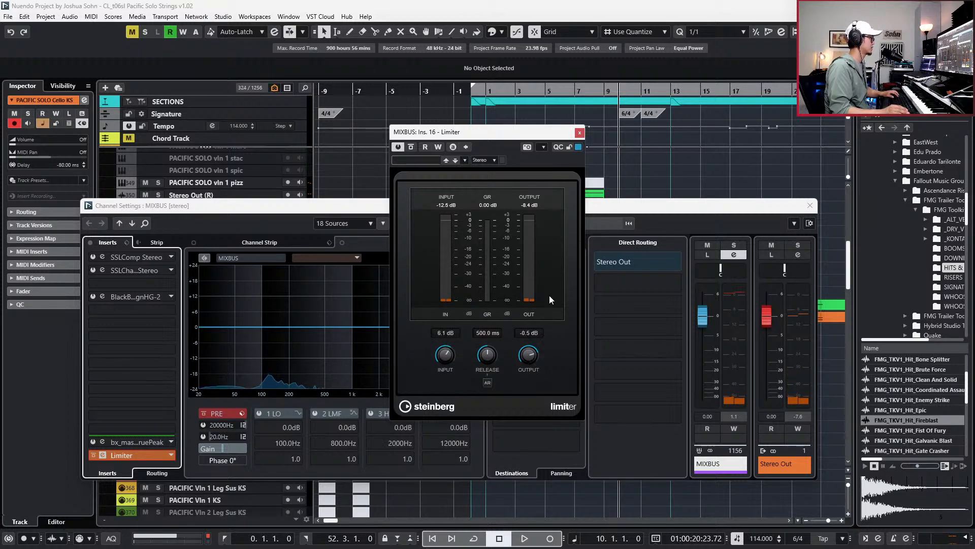
pyautogui.click(581, 135)
pyautogui.click(810, 205)
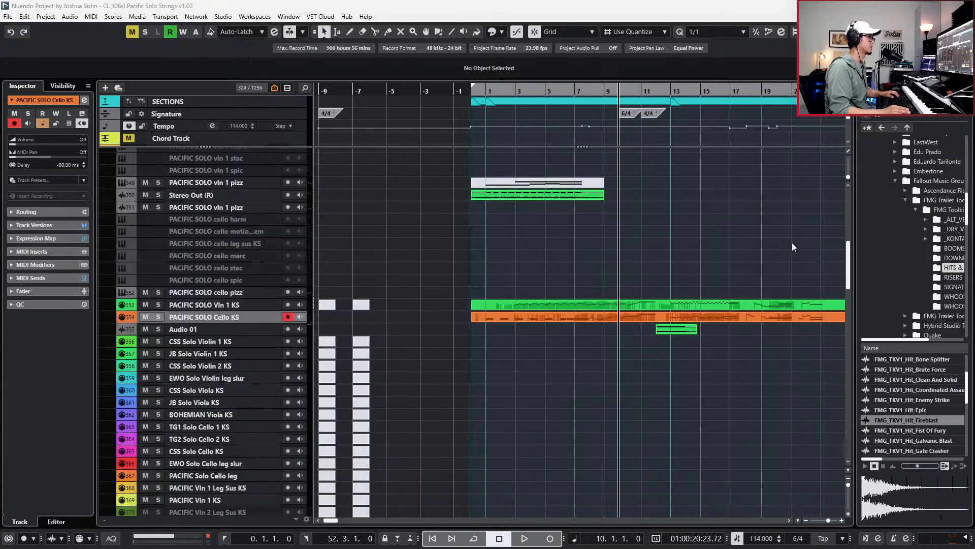
# Solo the Audio 01 track and play the hit at bar 12.
pyautogui.scroll(3, 663, 340)
pyautogui.click(666, 331)
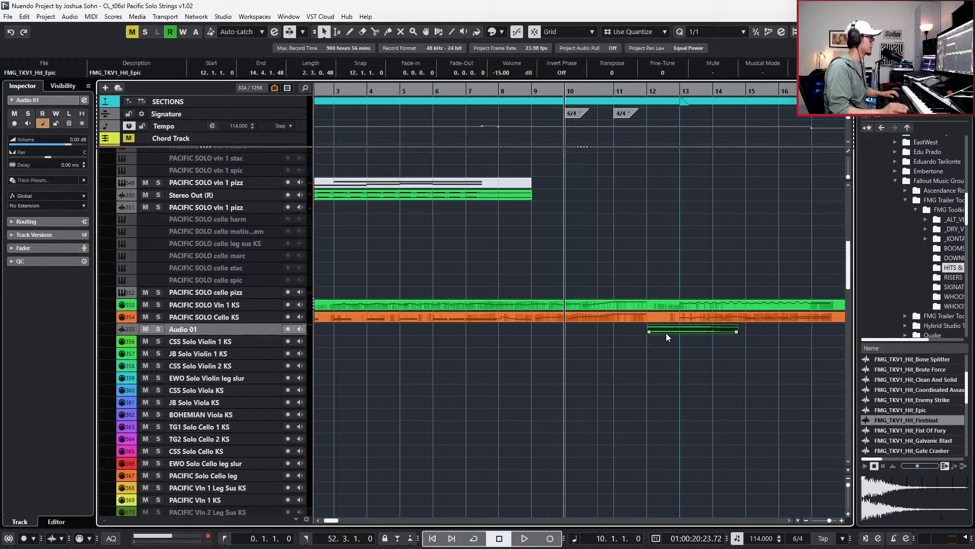
pyautogui.press('s')
pyautogui.press('space')
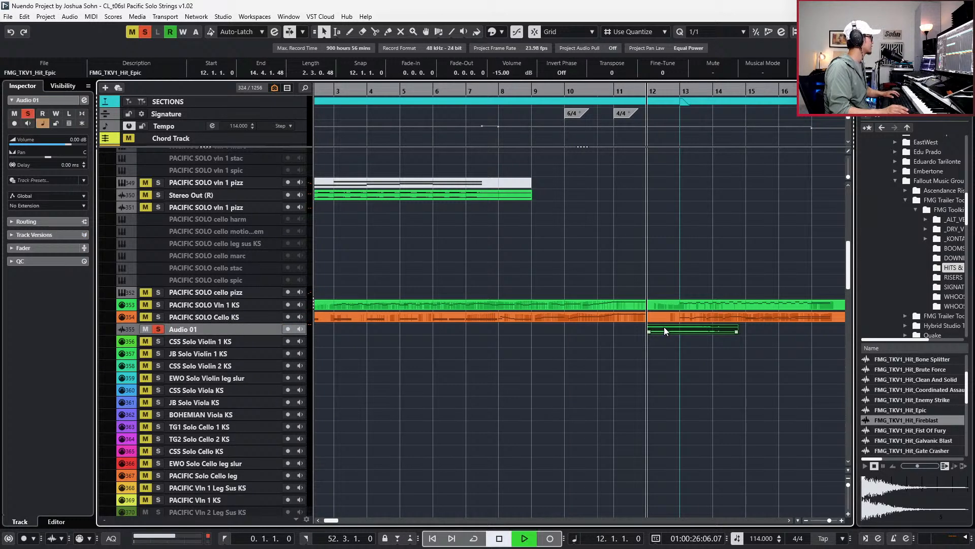
# Stop playback and check the Audio 01 channel settings, then close them.
pyautogui.press('space')
pyautogui.press('s')
pyautogui.press('e')
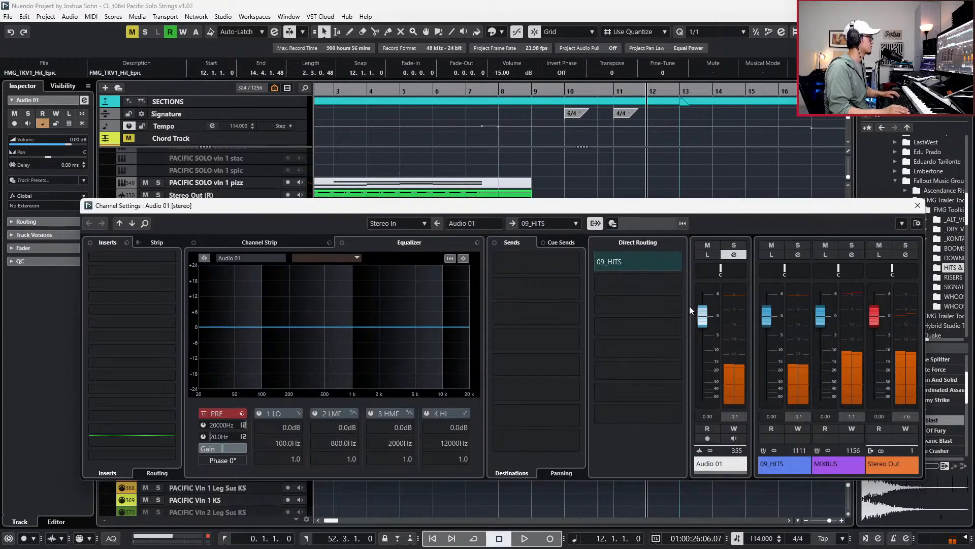
pyautogui.press('s')
pyautogui.press('e')
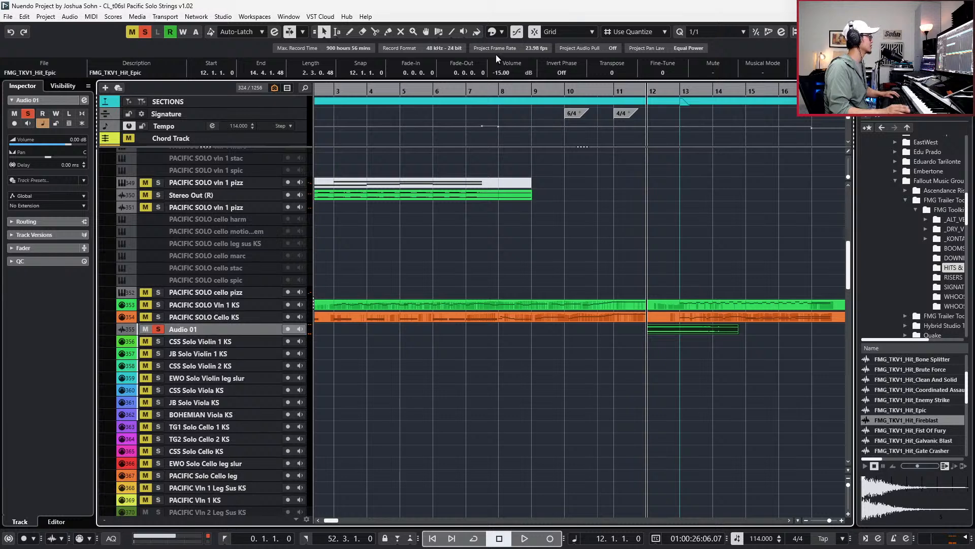
# Set the bar 12 hit's event volume to -20 dB and check it soloed and within the full mix.
pyautogui.scroll(-2, 506, 73)
pyautogui.press('space')
pyautogui.press('space')
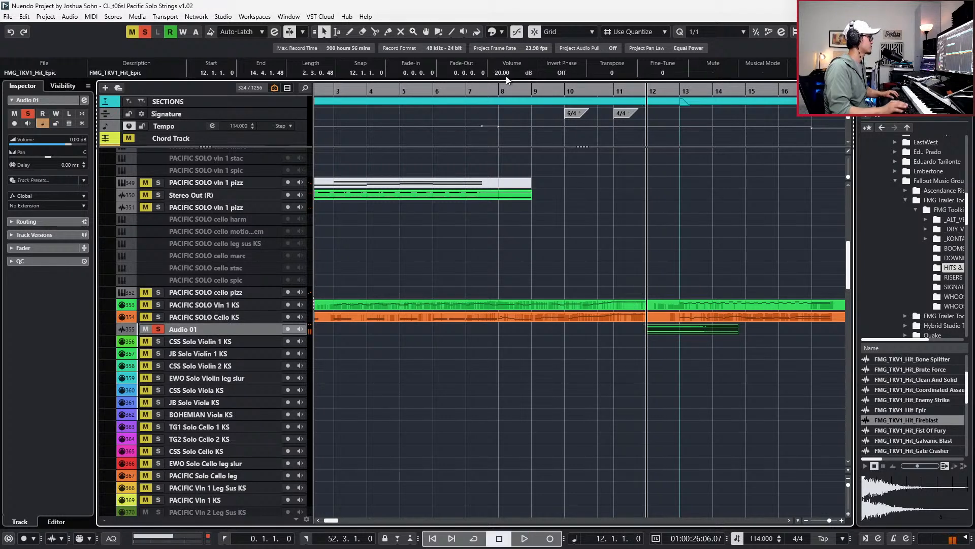
pyautogui.press('s')
pyautogui.press('space')
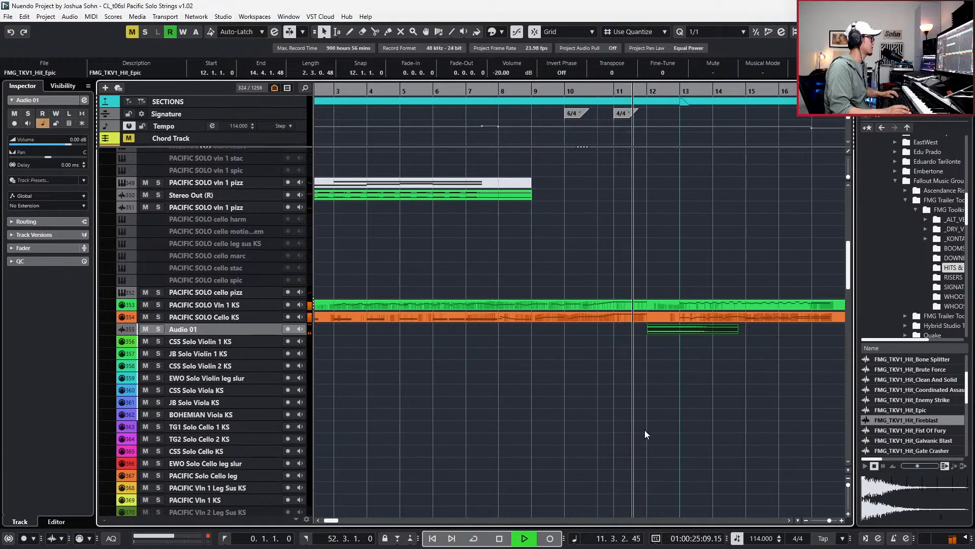
pyautogui.press('g')
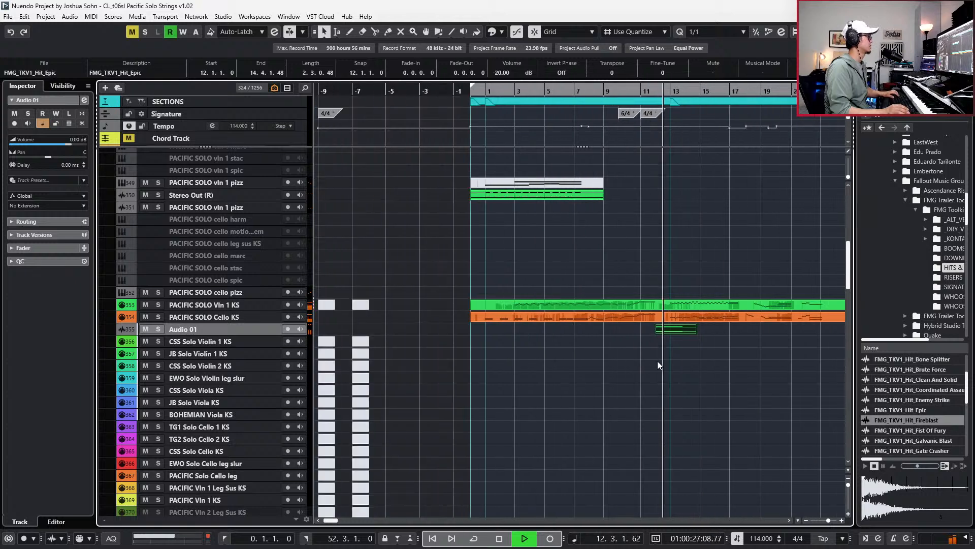
pyautogui.press('space')
# Return to bar 1 and briefly play the opening of the piece.
pyautogui.press('Left')
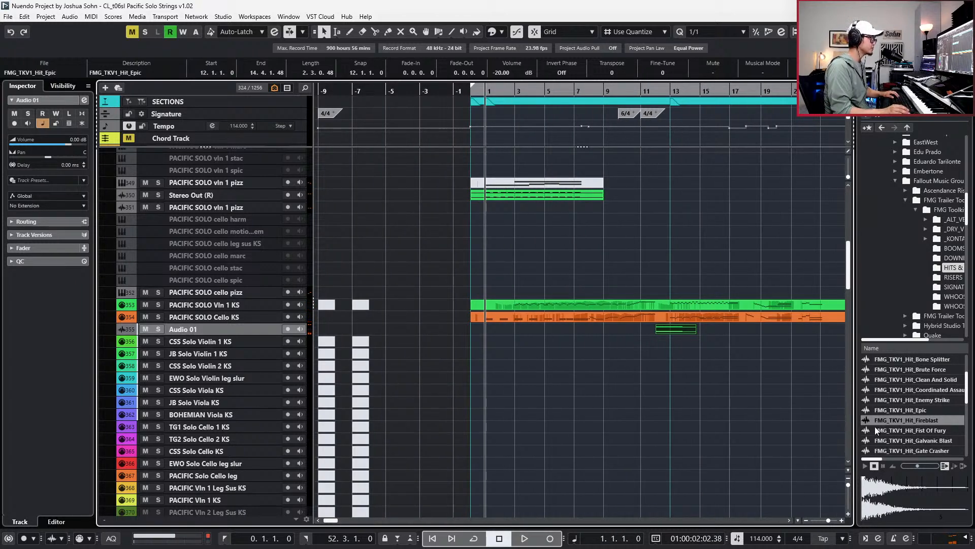
pyautogui.press('space')
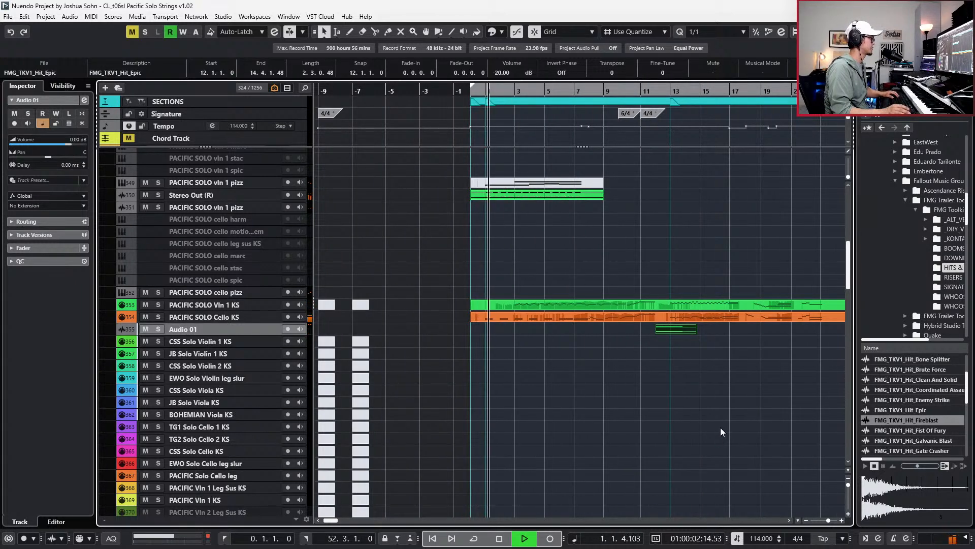
pyautogui.scroll(4, 723, 425)
pyautogui.press('space')
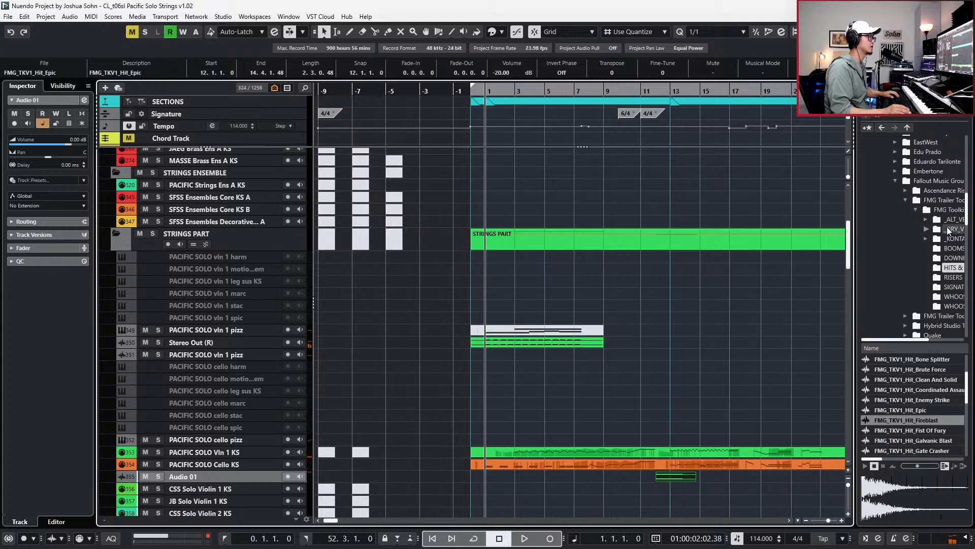
# Open the toolkit's BOOMS folder, move the cursor to bar 3, and audition the Seismic, Secret Lair, Primeval Titan and Planet Lost booms.
pyautogui.click(949, 248)
pyautogui.scroll(-3, 946, 414)
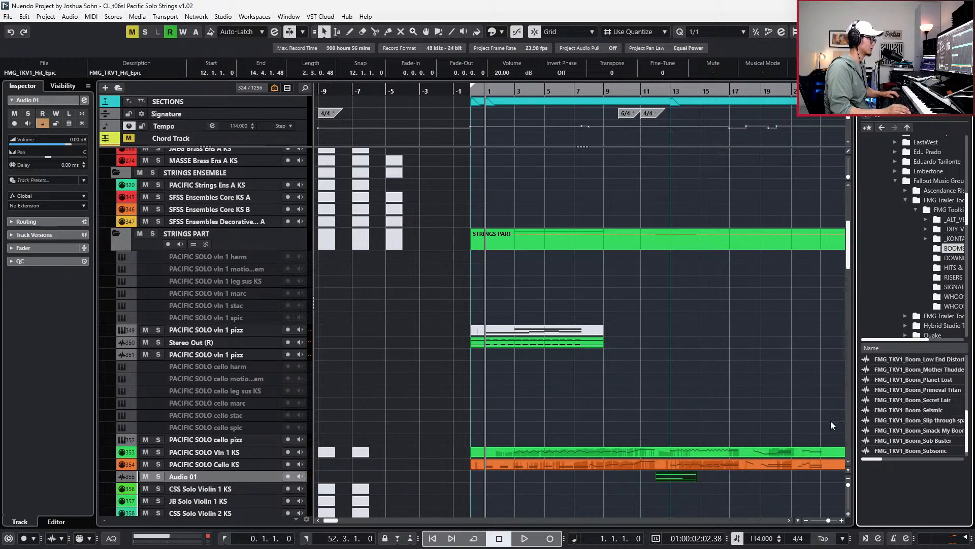
pyautogui.press('KP_Add')
pyautogui.press('KP_Add')
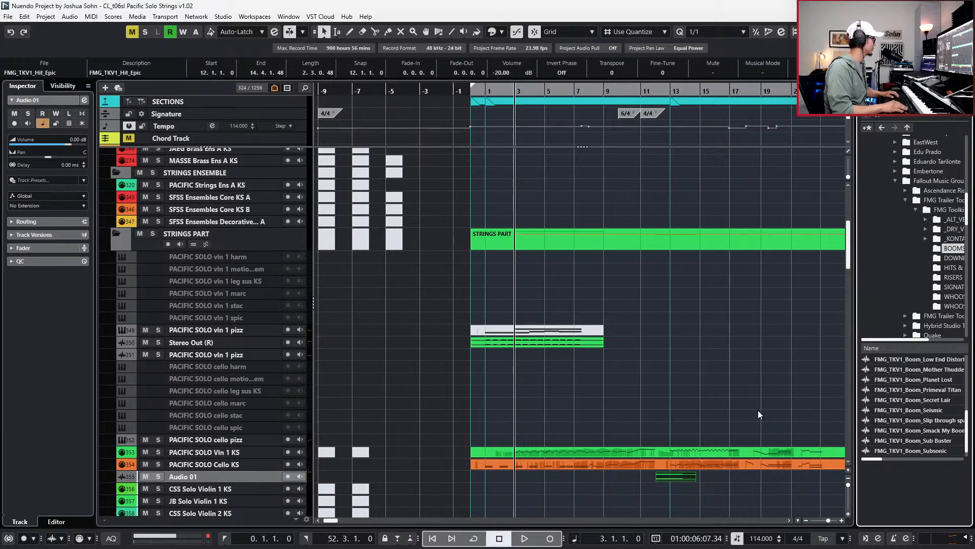
pyautogui.scroll(-1, 906, 404)
pyautogui.click(907, 401)
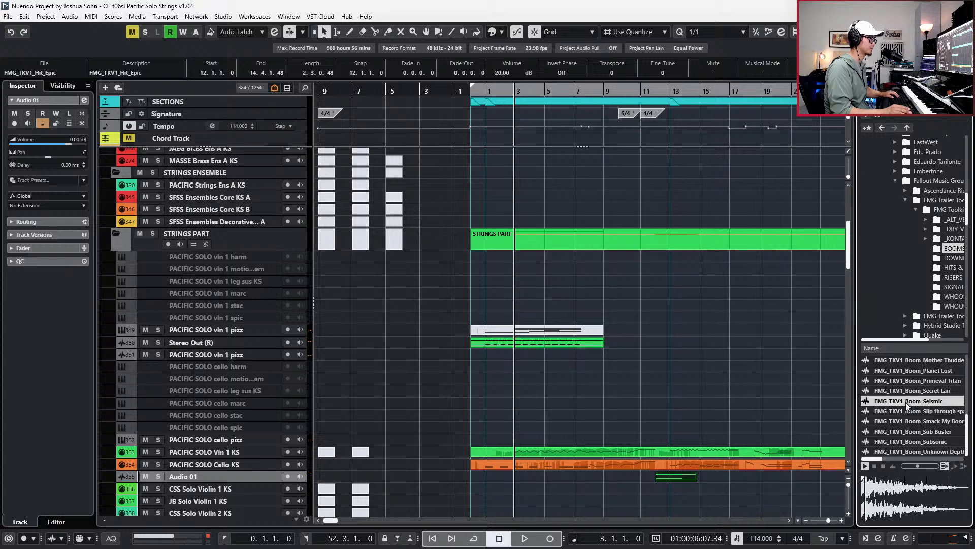
pyautogui.click(907, 390)
pyautogui.click(911, 381)
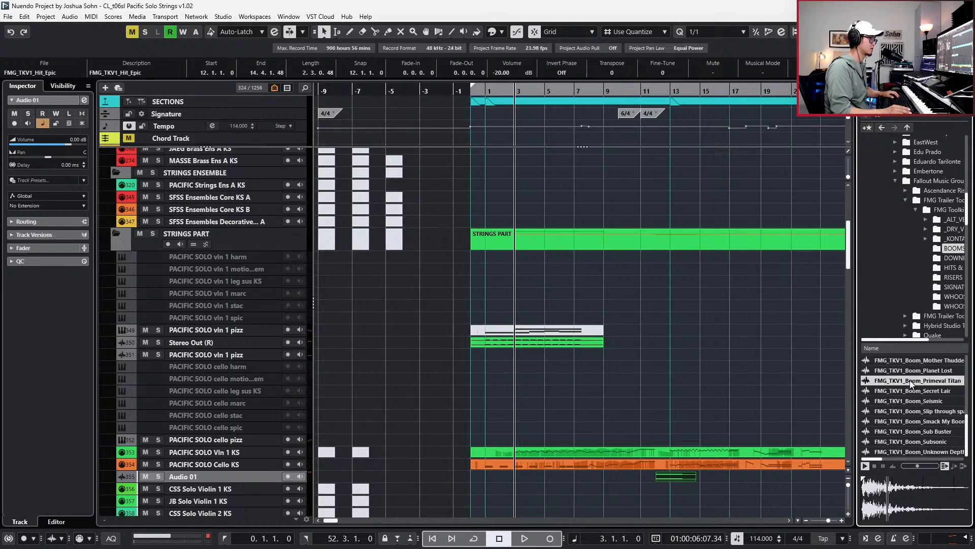
pyautogui.click(914, 370)
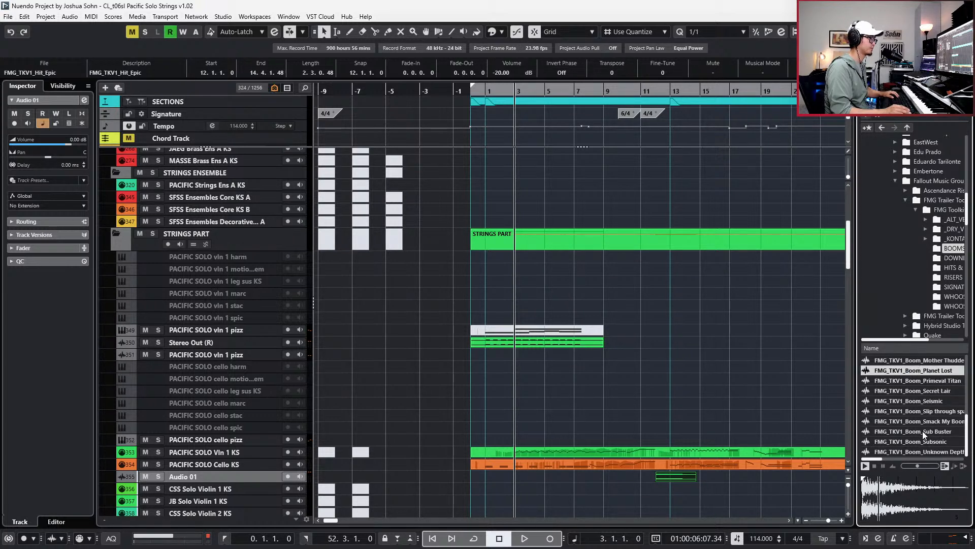
# Audition the Iron Strike, Iron Golem and Hill Giant booms.
pyautogui.scroll(4, 921, 431)
pyautogui.click(920, 378)
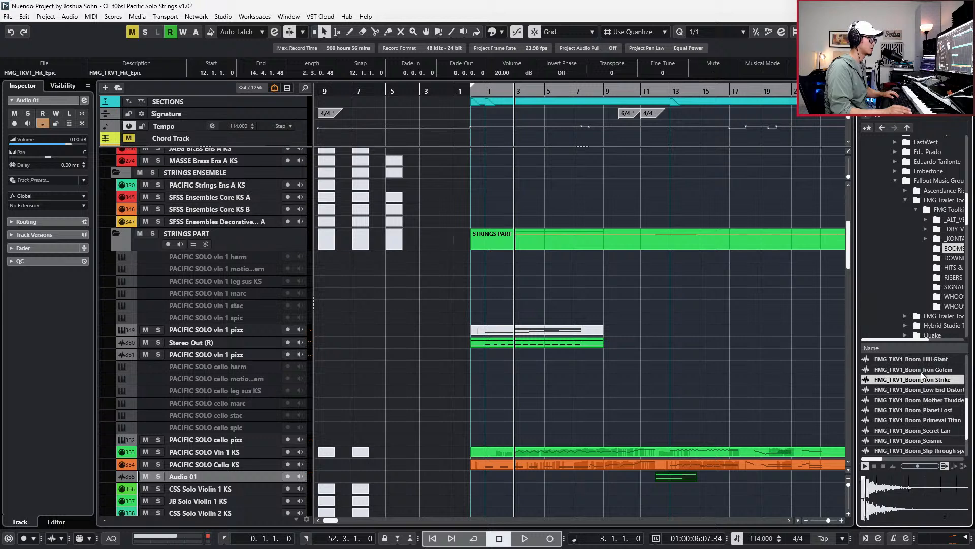
pyautogui.click(922, 370)
pyautogui.click(922, 363)
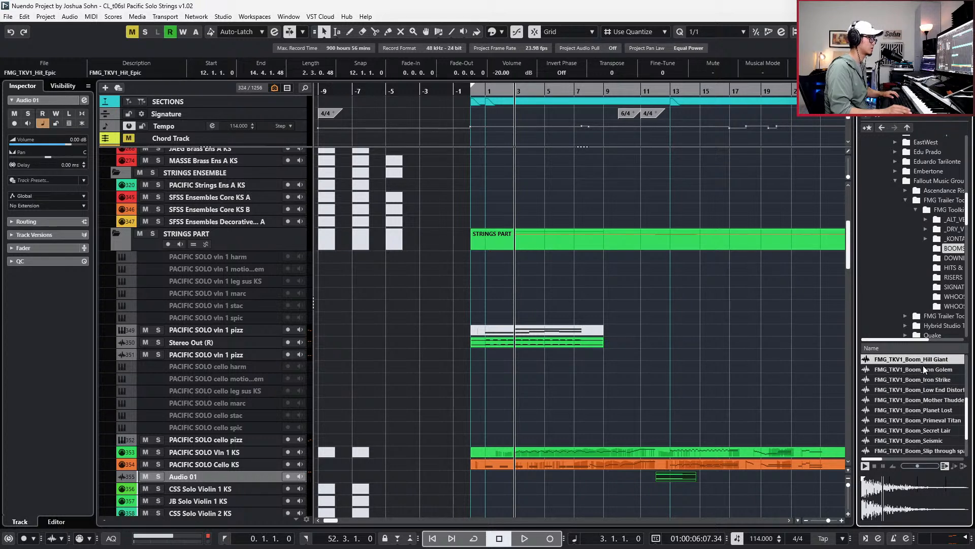
pyautogui.scroll(-3, 931, 408)
pyautogui.scroll(-2, 930, 408)
# Audition the Subsonic and Unknown Depth booms and place FMG_TKV1_Boom_Unknown Depth on Audio 01 at bar 3.
pyautogui.click(944, 438)
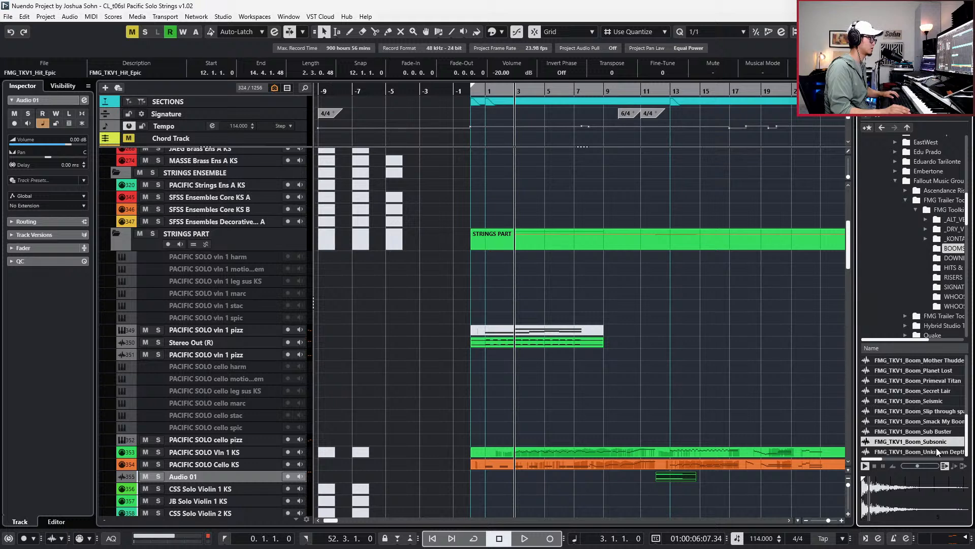
pyautogui.click(933, 451)
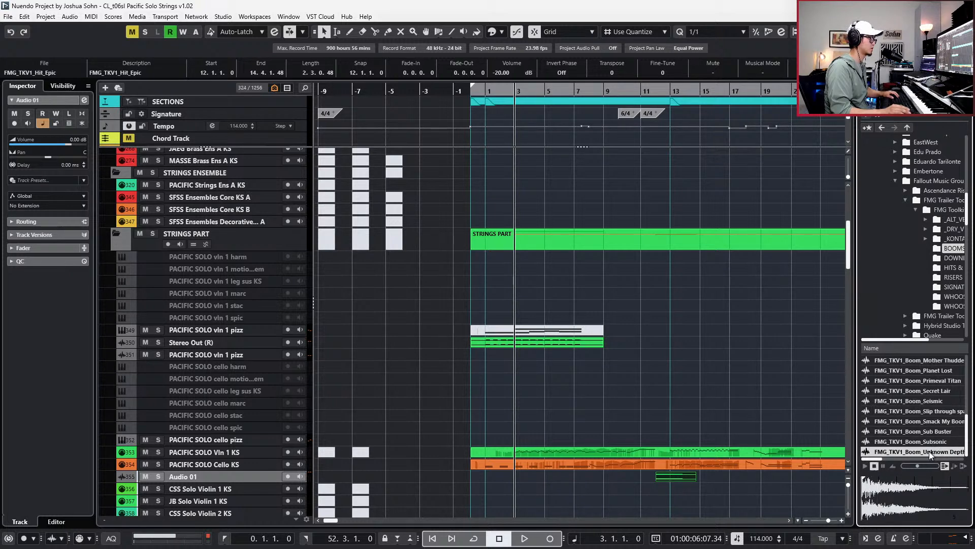
pyautogui.moveTo(929, 452); pyautogui.dragTo(517, 474)
pyautogui.click(542, 367)
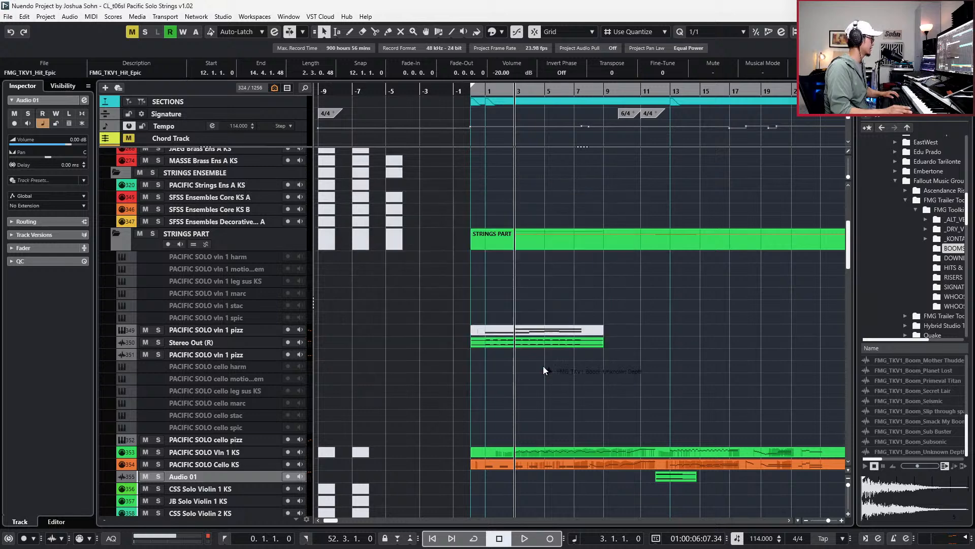
pyautogui.scroll(-3, 544, 450)
# Play from bar 1 and set the bar 3 boom's event volume to -20 dB.
pyautogui.press('KP_Subtract')
pyautogui.press('KP_Subtract')
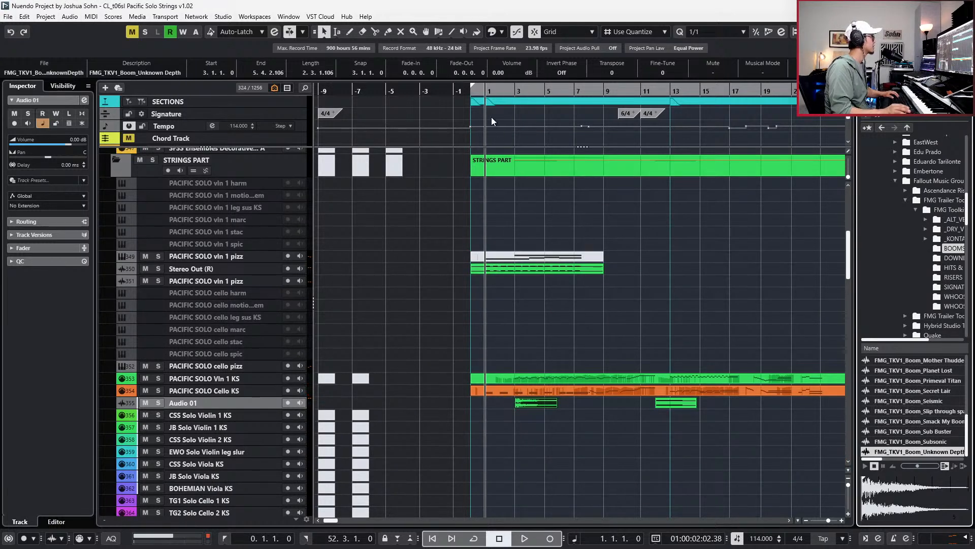
pyautogui.press('space')
pyautogui.scroll(-5, 508, 69)
pyautogui.scroll(-10, 508, 70)
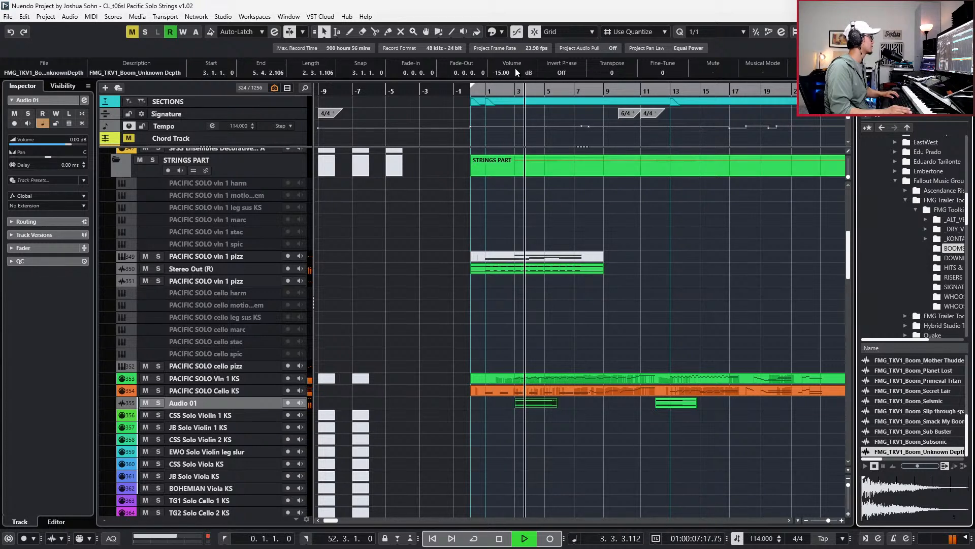
pyautogui.scroll(-2, 514, 68)
pyautogui.press('space')
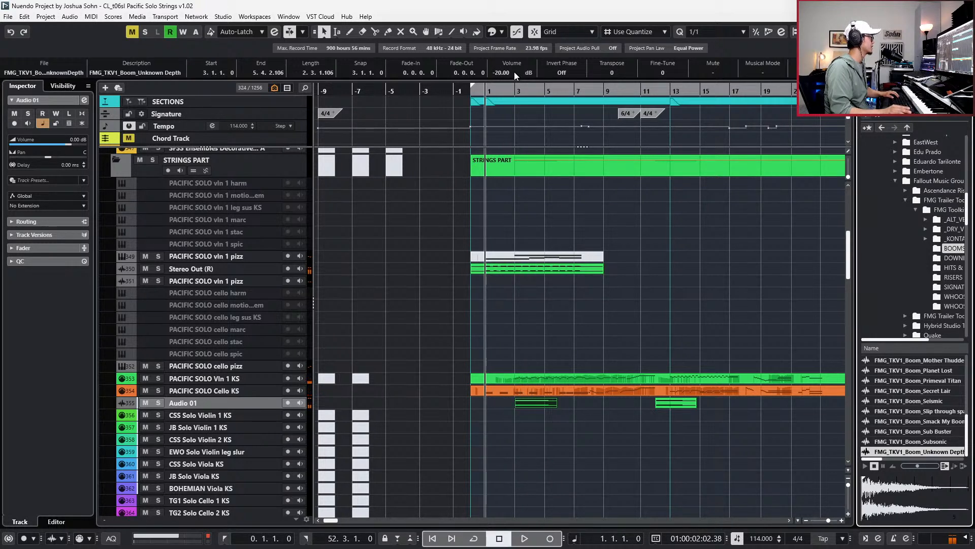
# Play the bar 3 boom with Audio 01 soloed, then unsolo the track.
pyautogui.press('l')
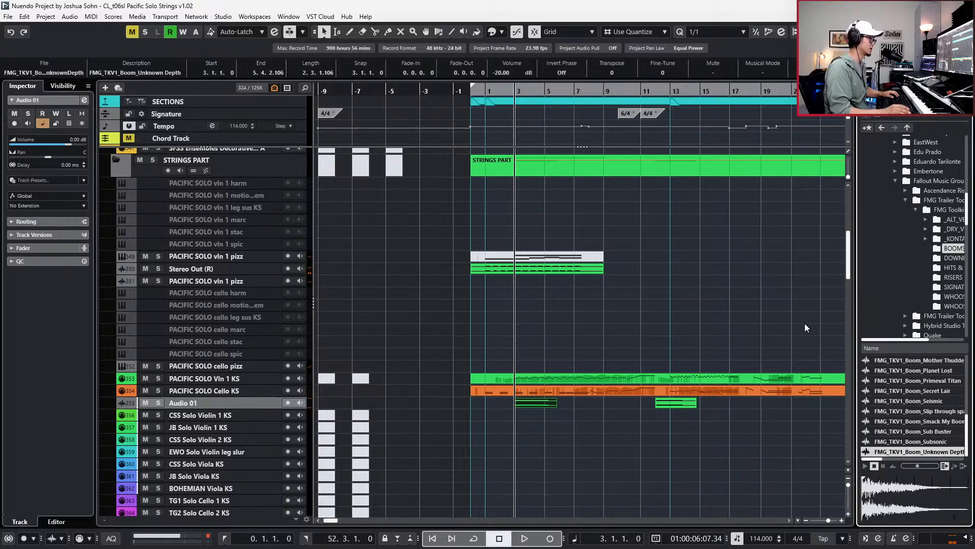
pyautogui.press('s')
pyautogui.press('space')
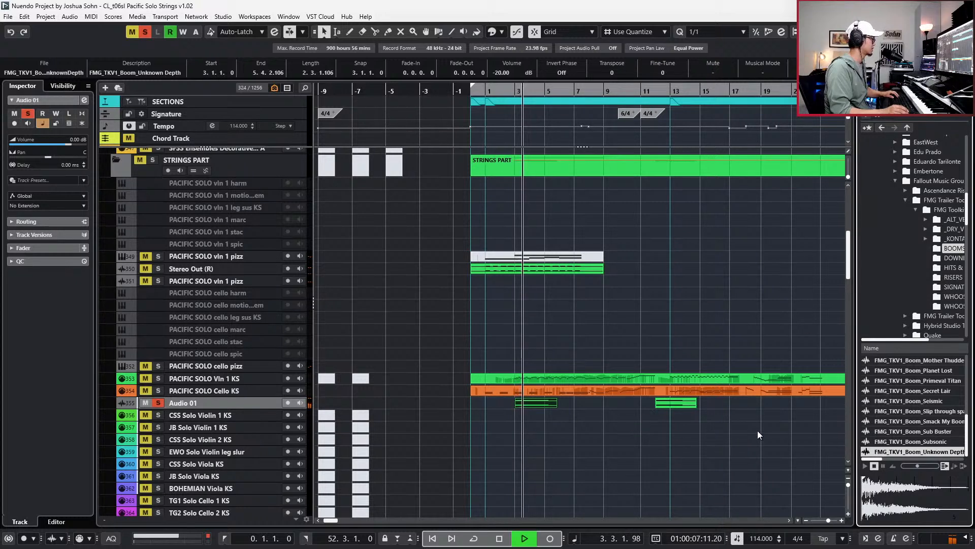
pyautogui.press('space')
pyautogui.press('s')
# Audition alternative booms in the BOOMS folder, including Primeval Titan, Deep Organics, Craterize, Approaching and Ancestors.
pyautogui.click(913, 384)
pyautogui.scroll(2, 912, 386)
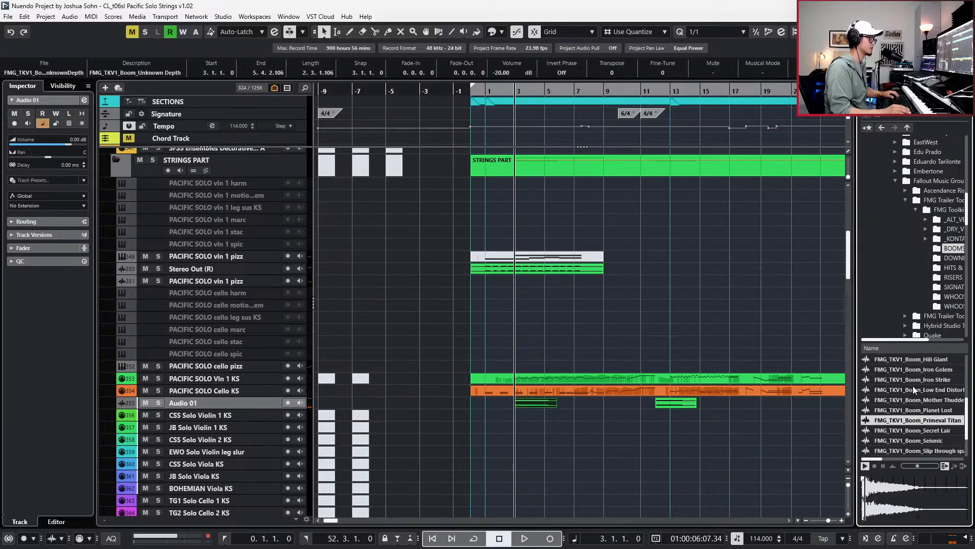
pyautogui.scroll(2, 913, 386)
pyautogui.click(913, 381)
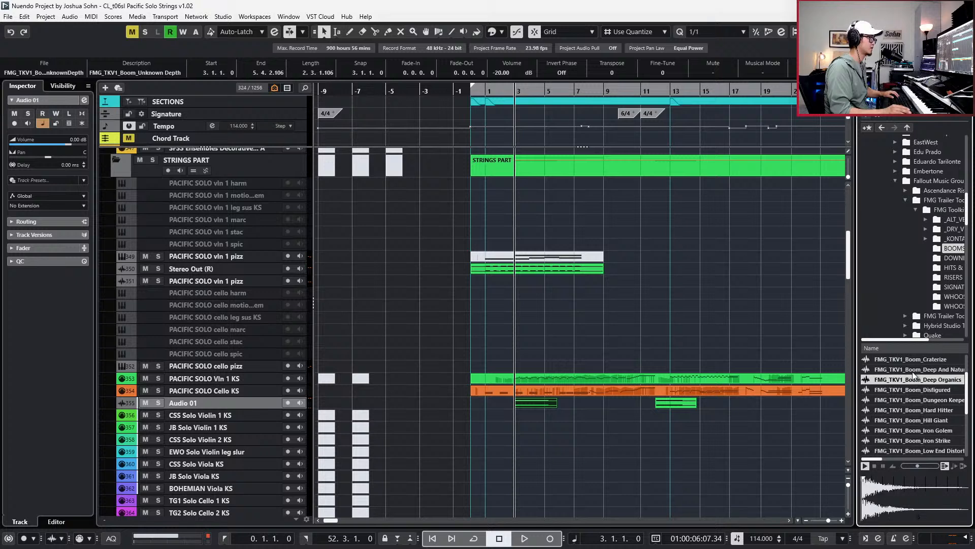
pyautogui.click(912, 372)
pyautogui.click(913, 360)
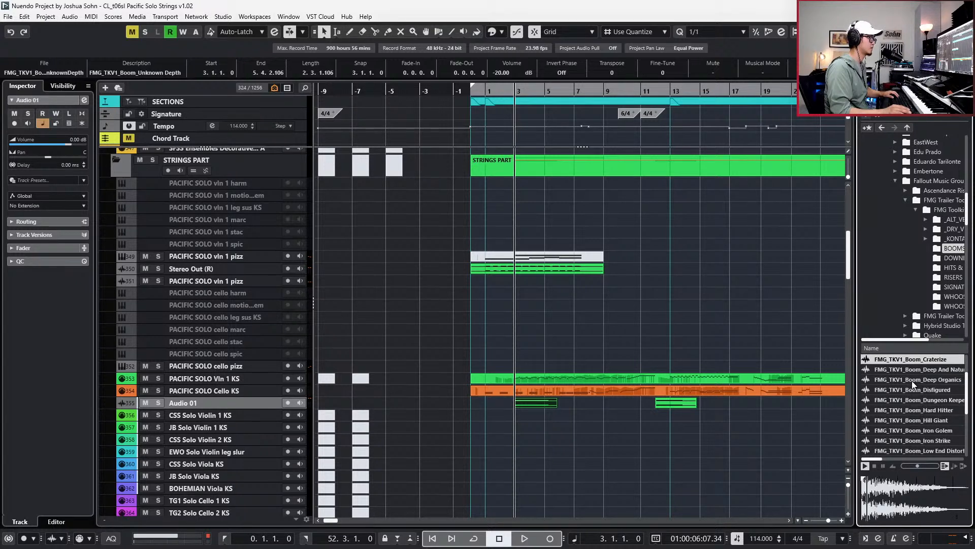
pyautogui.scroll(3, 915, 381)
pyautogui.click(919, 379)
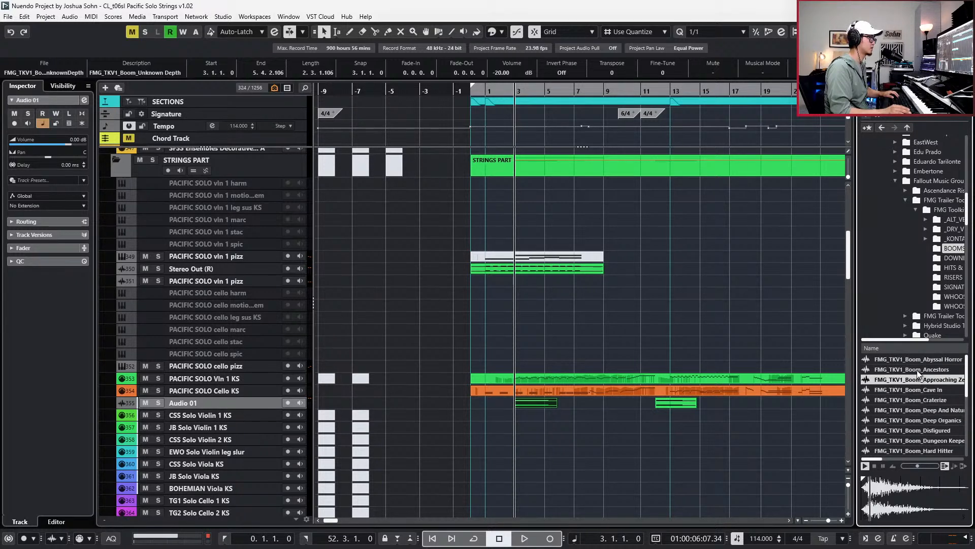
pyautogui.click(916, 370)
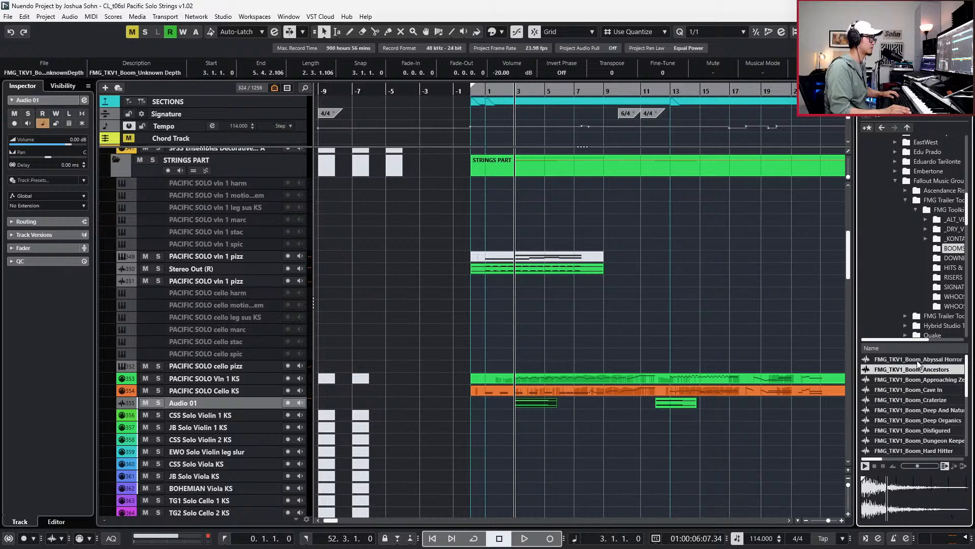
# Audition the Sub Buster and Subsonic booms.
pyautogui.scroll(-6, 920, 403)
pyautogui.scroll(-8, 921, 404)
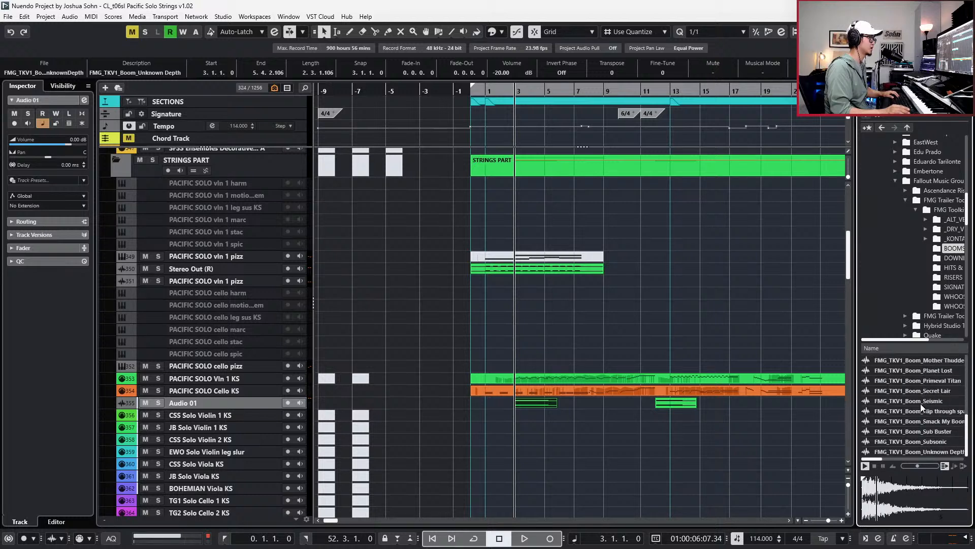
pyautogui.click(921, 432)
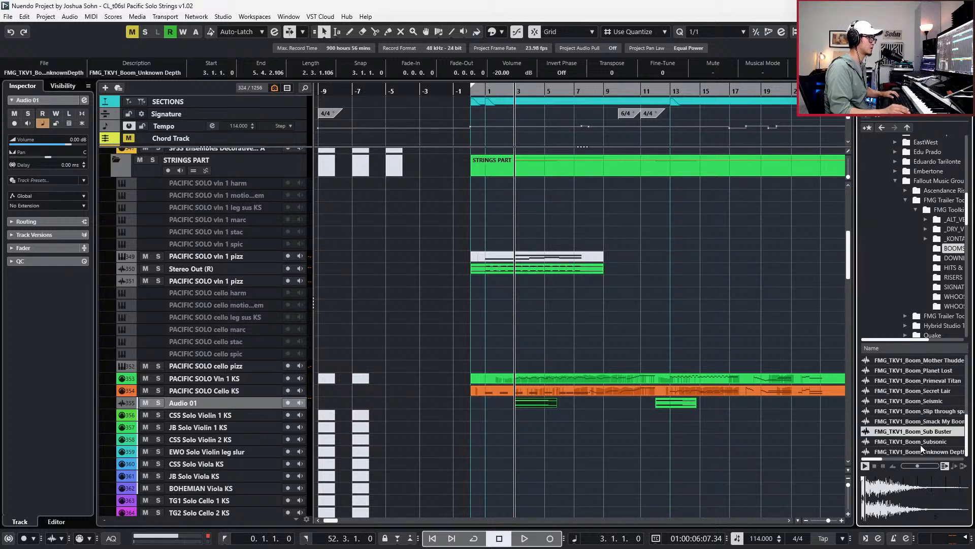
pyautogui.click(921, 442)
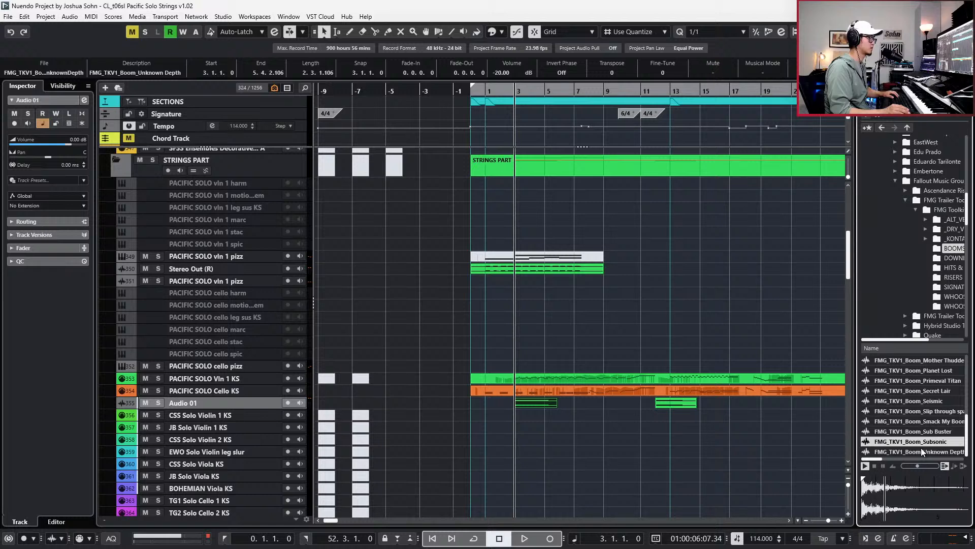
pyautogui.click(921, 458)
pyautogui.click(886, 460)
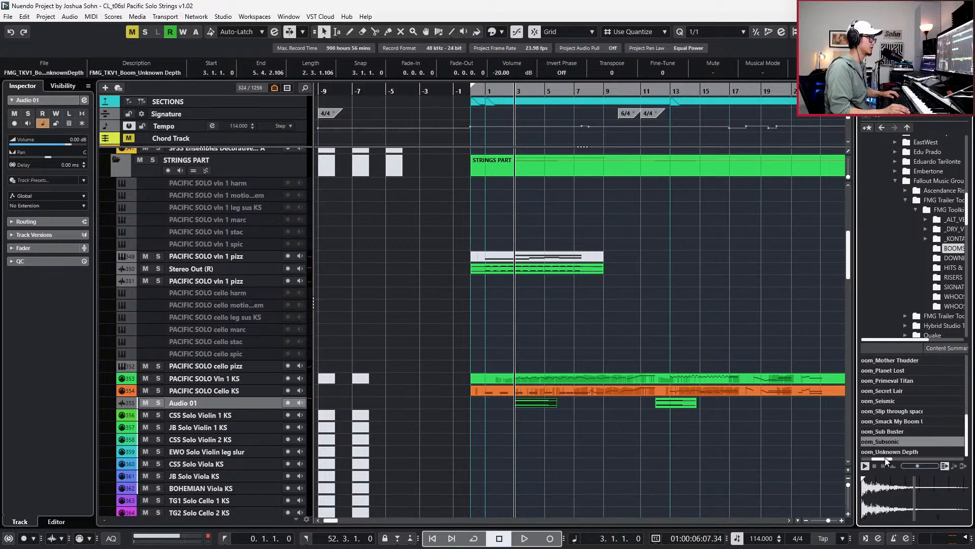
# Mute the Unknown Depth boom at bar 3 and return the cursor to bar 1.
pyautogui.click(526, 406)
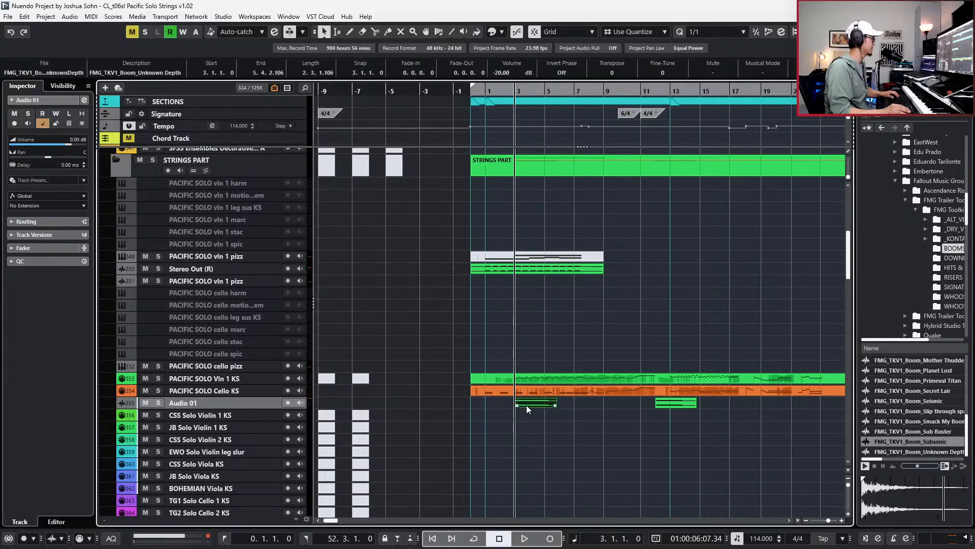
pyautogui.hotkey('shift', 'm')
pyautogui.press('Home')
# Search the tracks for "heart" and select the AS Heartbeat track.
pyautogui.scroll(-5, 491, 390)
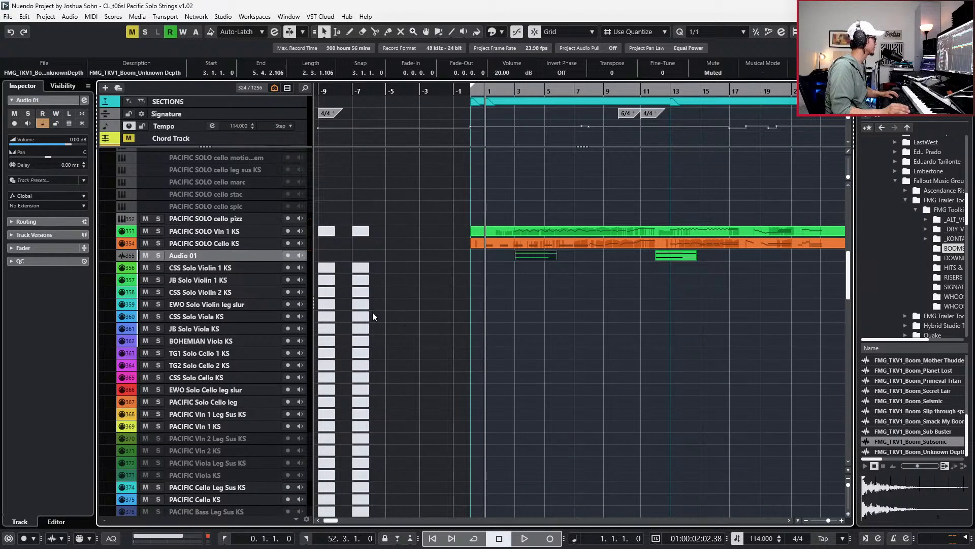
pyautogui.scroll(-2, 305, 362)
pyautogui.write('fheart')
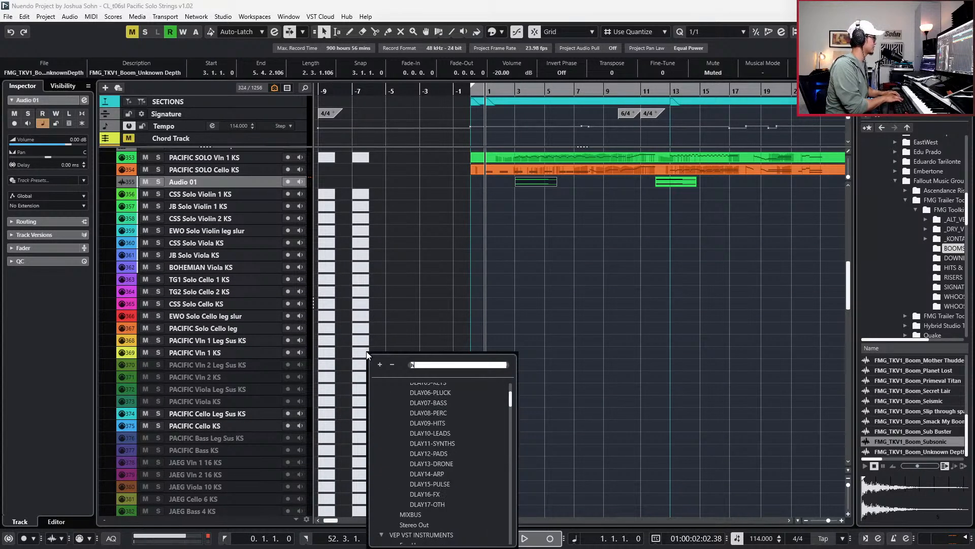
pyautogui.click(442, 470)
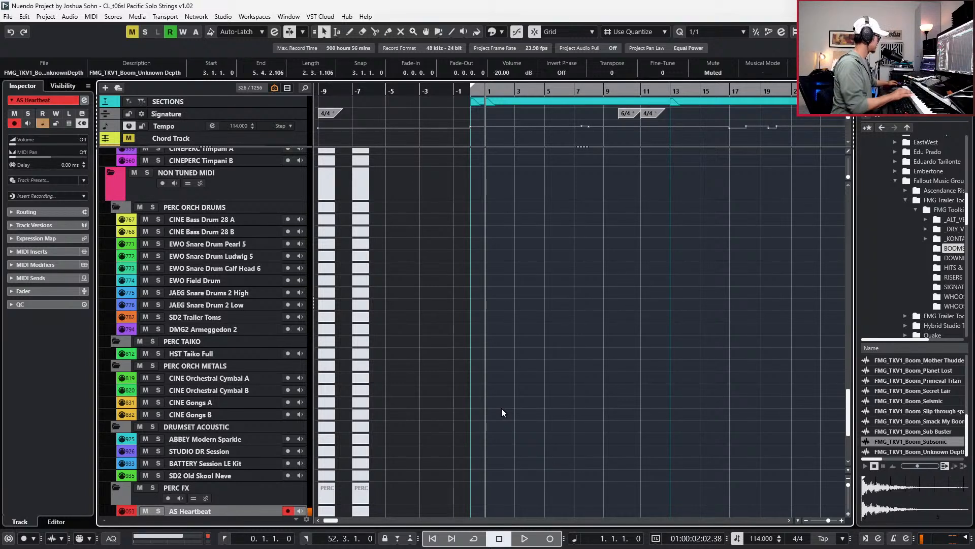
# Perform sparse C1 drum hits on the SD2 Old Skool Neve track over bars 3 to 7 and capture them as a MIDI part.
pyautogui.click(224, 476)
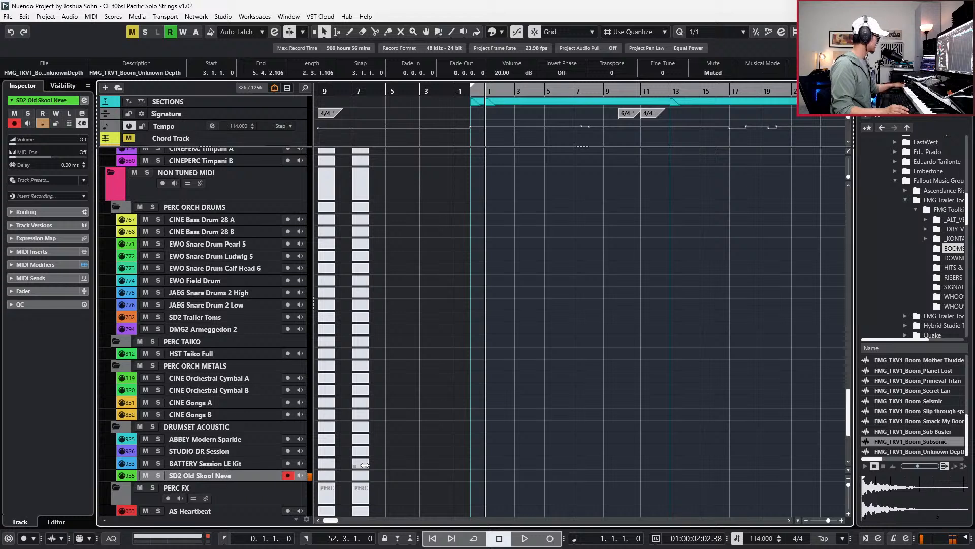
pyautogui.press('space')
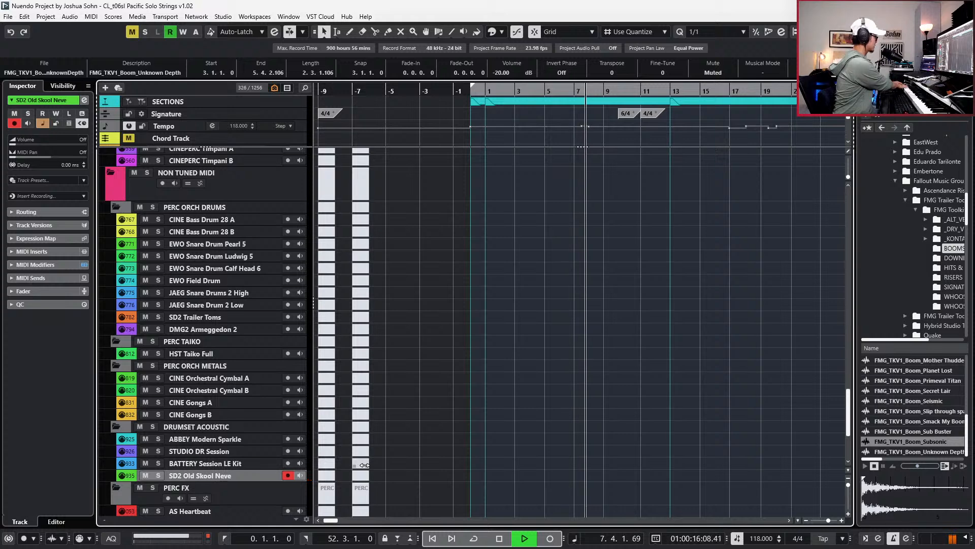
pyautogui.press('space')
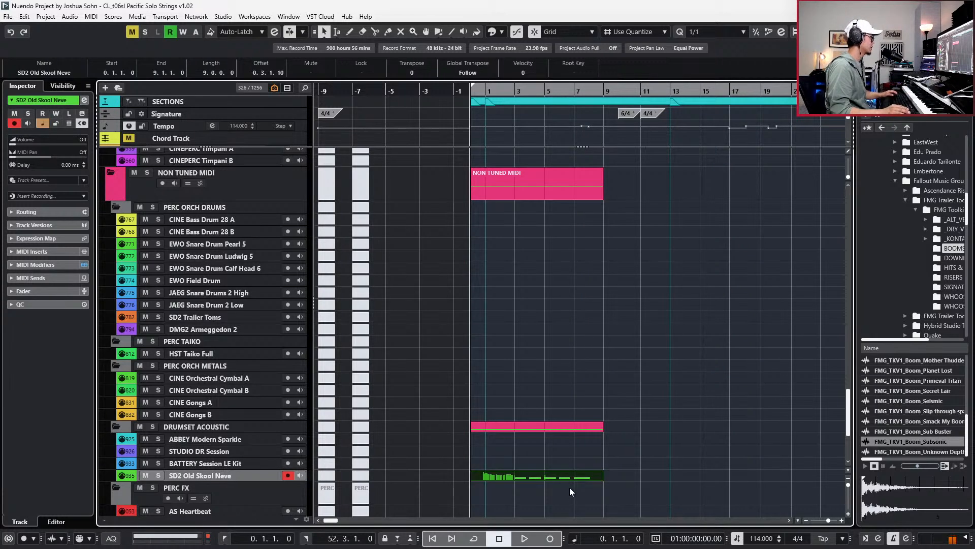
# Split the C1 drum note in bar 6 at beat 3 and quantize all the drum notes to 1/4.
pyautogui.doubleClick(570, 478)
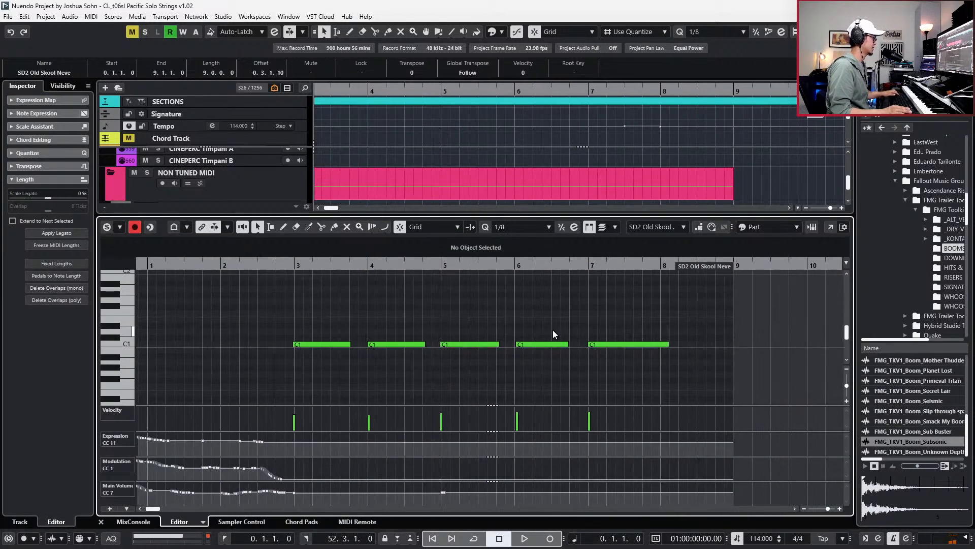
pyautogui.keyDown('alt'); pyautogui.click(551, 345); pyautogui.keyUp('alt')
pyautogui.click(563, 345)
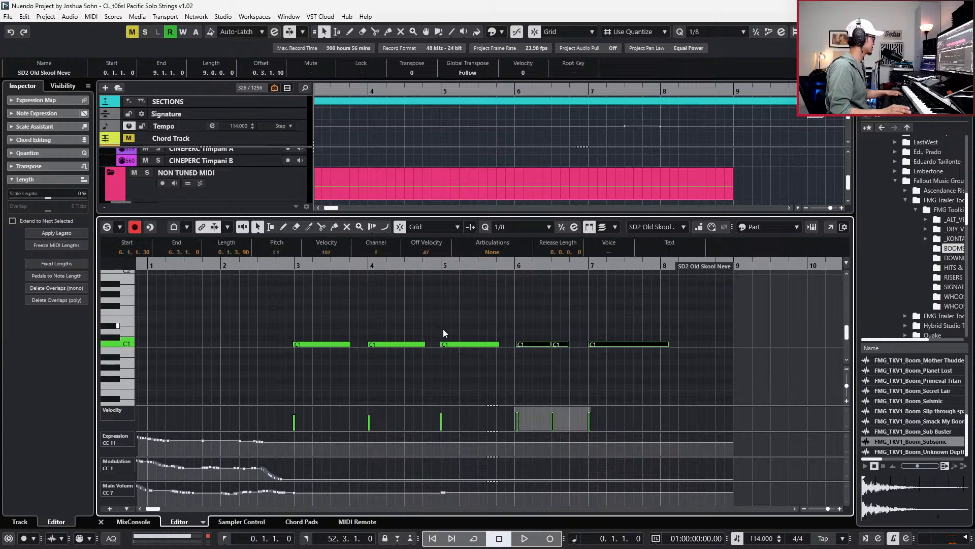
pyautogui.moveTo(354, 320); pyautogui.dragTo(689, 375)
pyautogui.press('4')
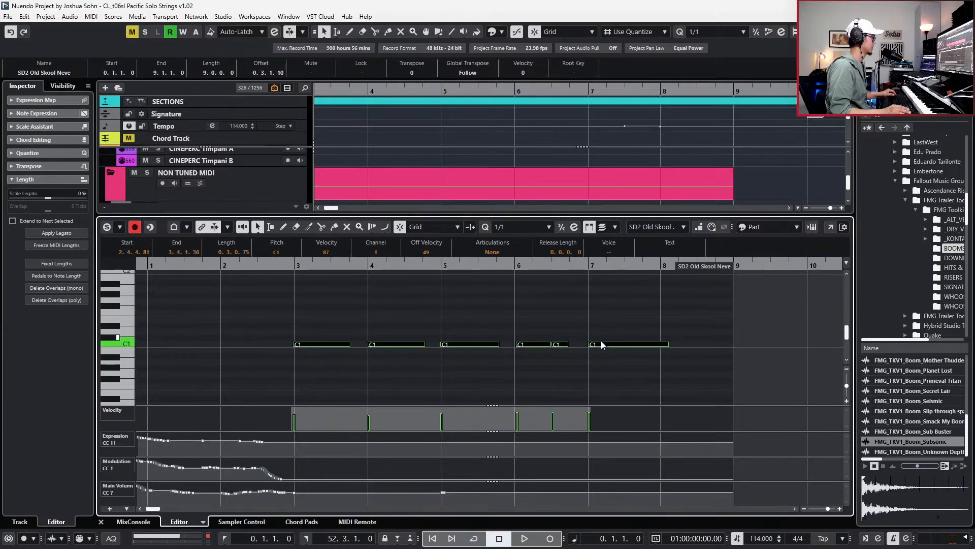
pyautogui.press('q')
pyautogui.press('space')
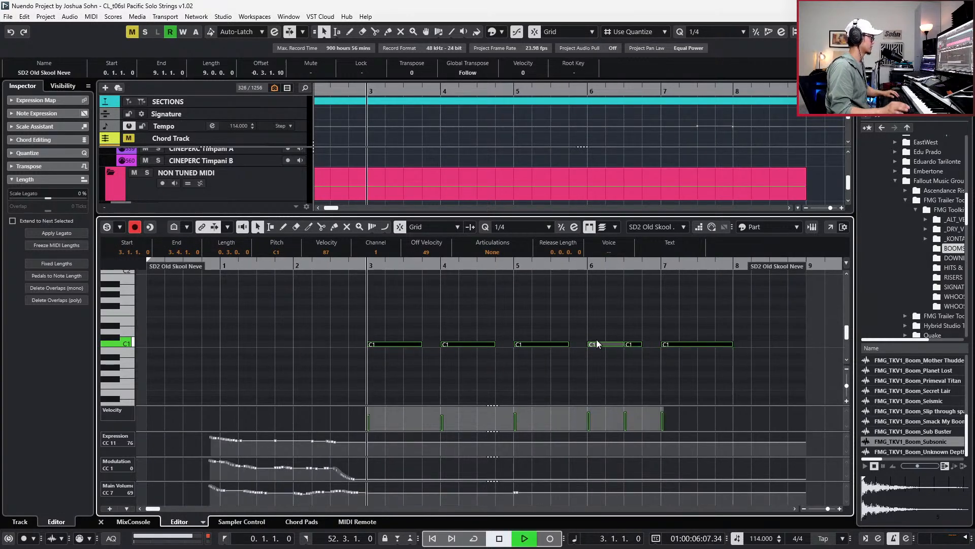
# Remove the stray Main Volume points at bar 5 of the drum part, close its editor and play the hits through bar 7.
pyautogui.click(559, 386)
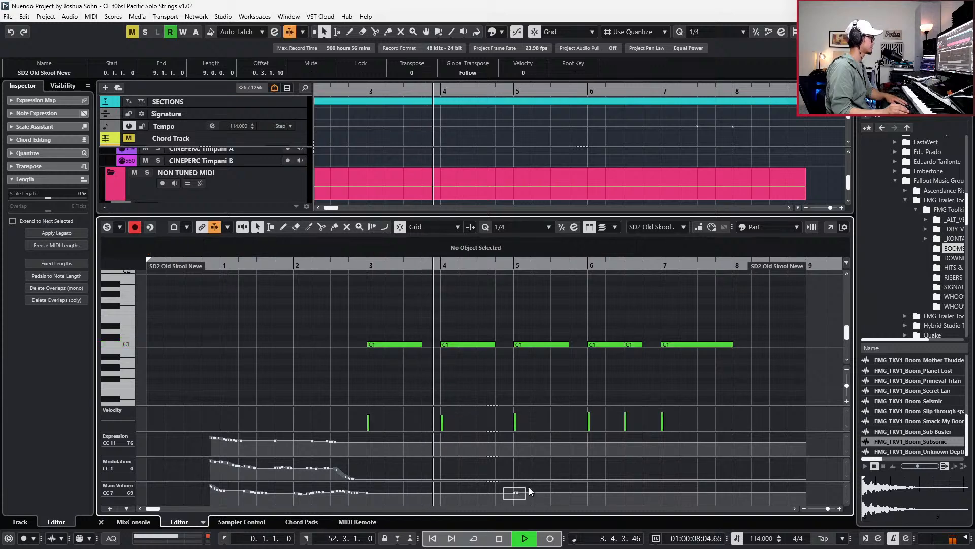
pyautogui.press('g')
pyautogui.press('g')
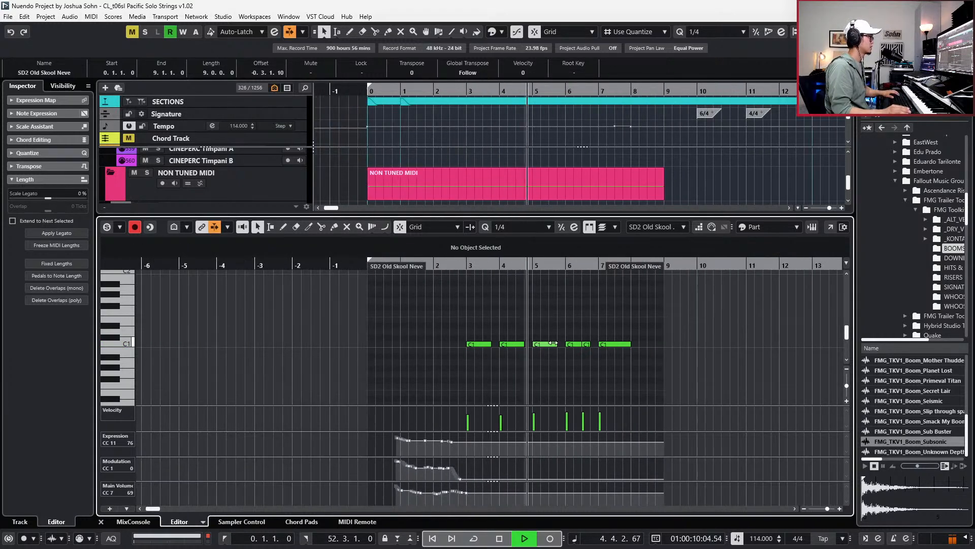
pyautogui.hotkey('ctrl', 'alt', 'e')
pyautogui.scroll(-1, 612, 349)
pyautogui.scroll(2, 644, 361)
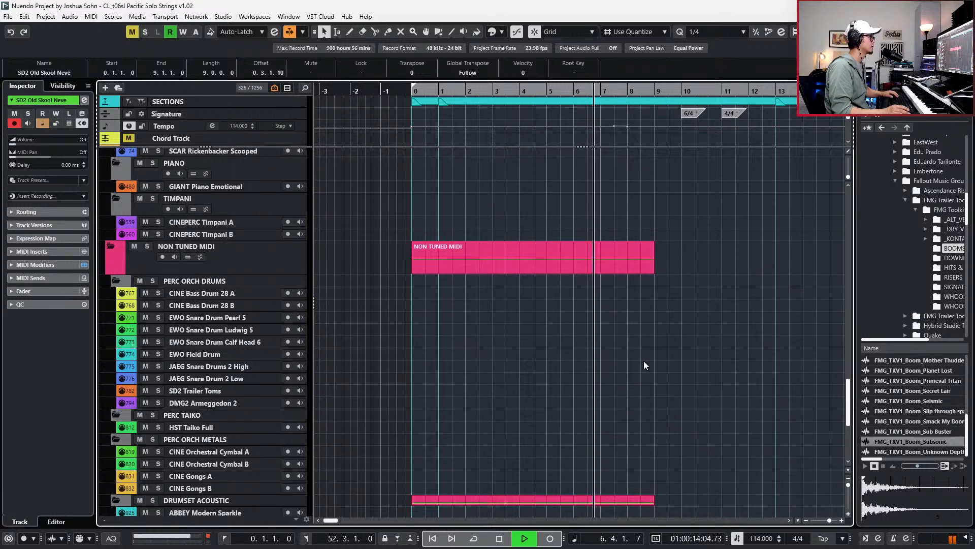
pyautogui.scroll(12, 696, 318)
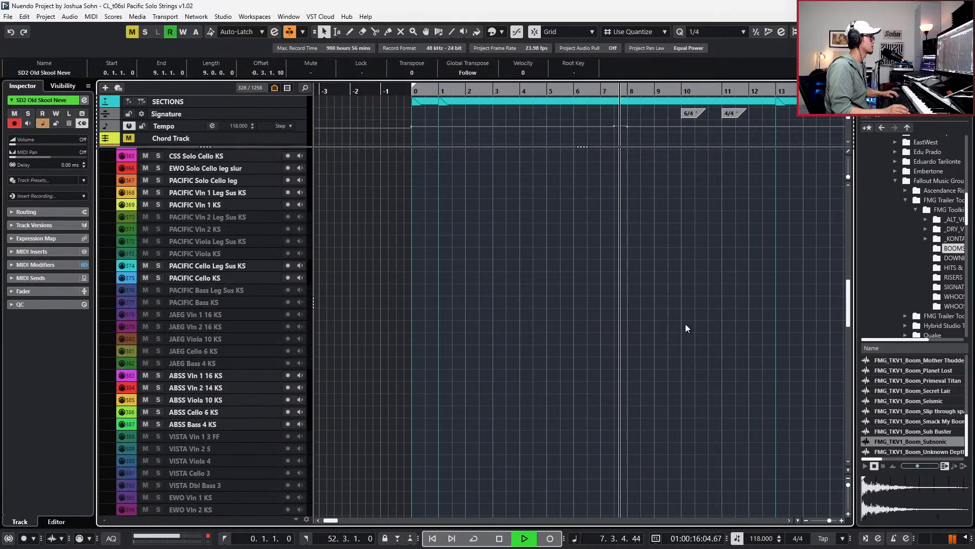
pyautogui.press('space')
# Raise the Main Volume points between bar 7 beat 3 and bar 8 in the PACIFIC SOLO Vln 1 KS part.
pyautogui.doubleClick(628, 376)
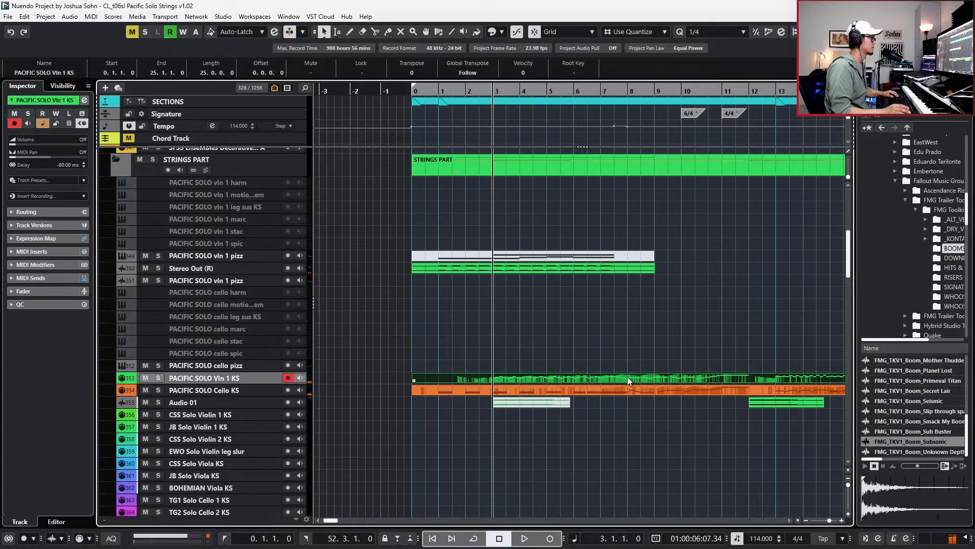
pyautogui.scroll(3, 628, 382)
pyautogui.moveTo(651, 488); pyautogui.dragTo(651, 487)
pyautogui.click(610, 497)
pyautogui.press('space')
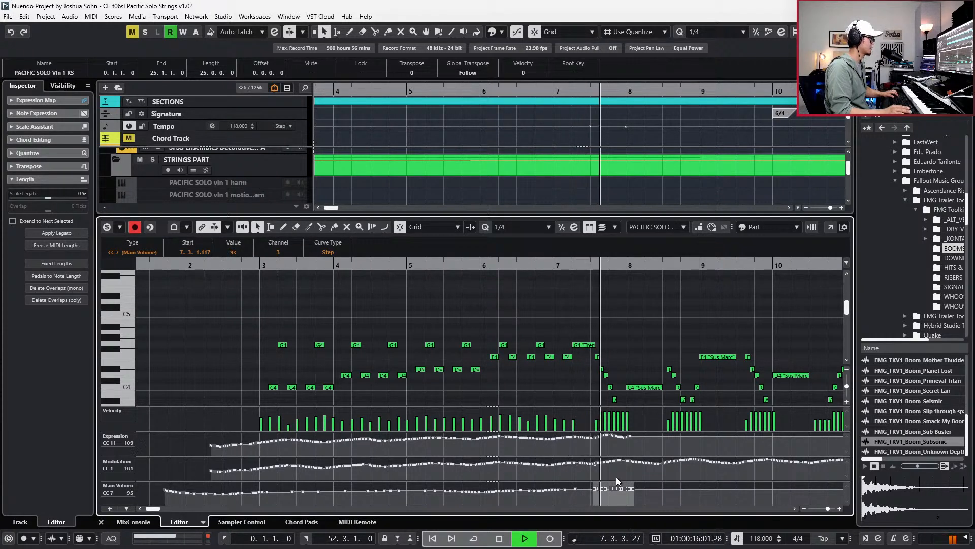
pyautogui.press('space')
pyautogui.moveTo(633, 488); pyautogui.dragTo(632, 482)
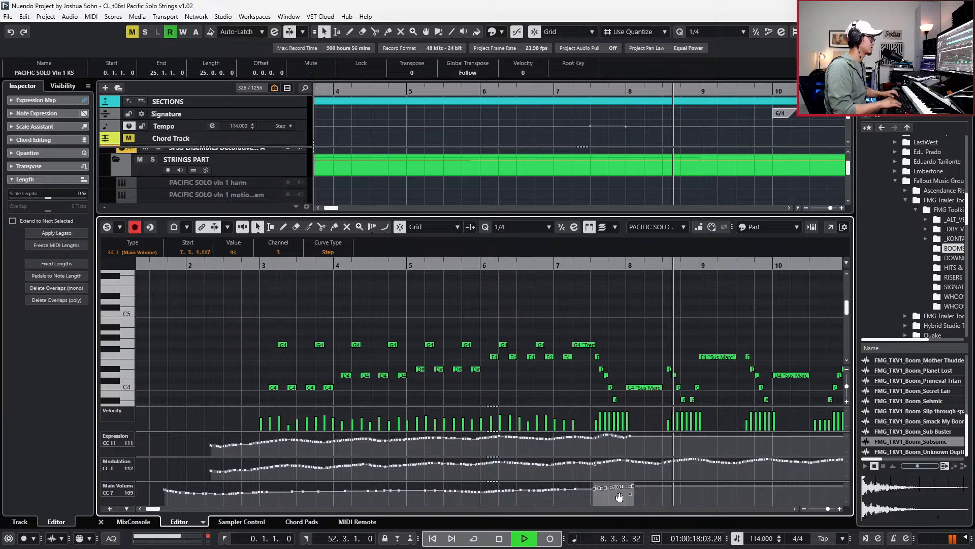
# Redraw the violin's Main Volume curve to end at about 100 near bar 8 beat 2, and play the passage into bar 10.
pyautogui.press('space')
pyautogui.moveTo(619, 496); pyautogui.dragTo(614, 492)
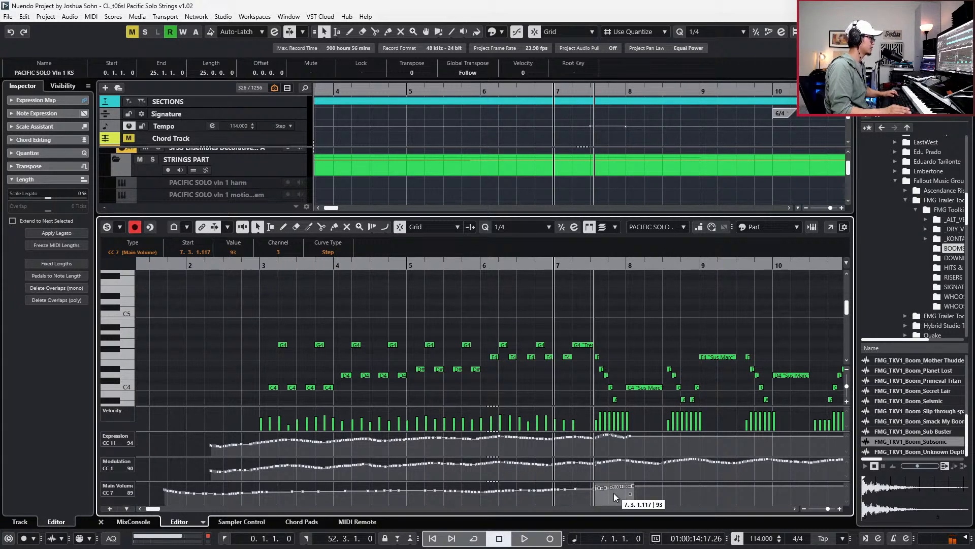
pyautogui.click(655, 487)
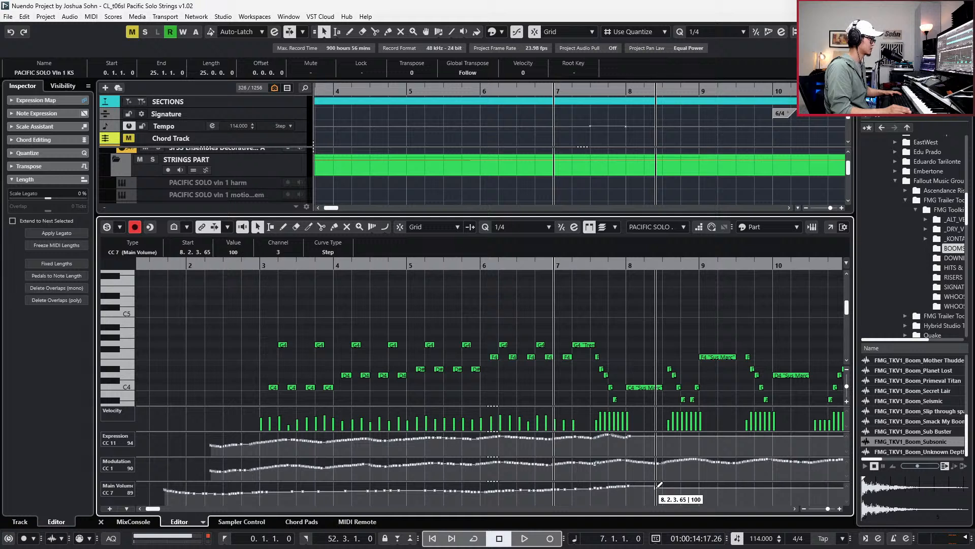
pyautogui.press('space')
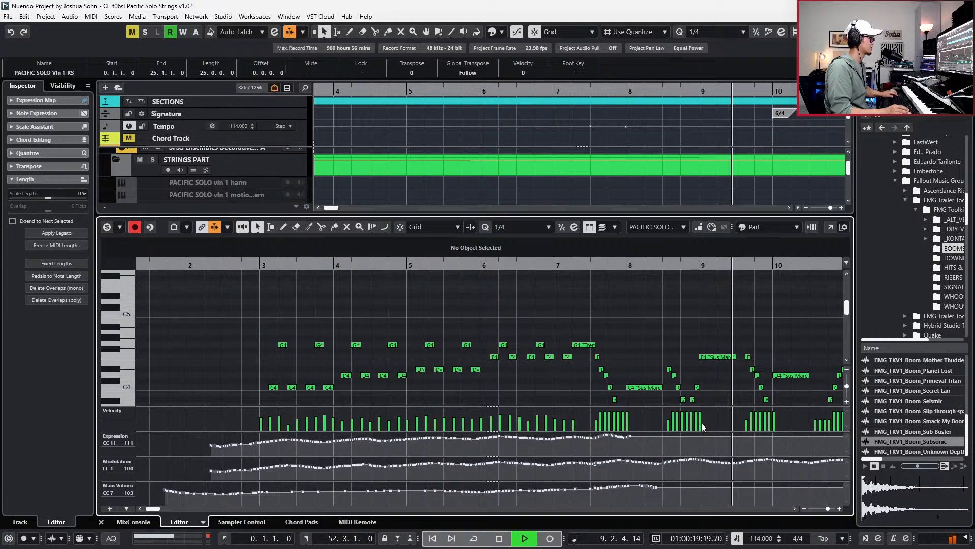
pyautogui.press('g')
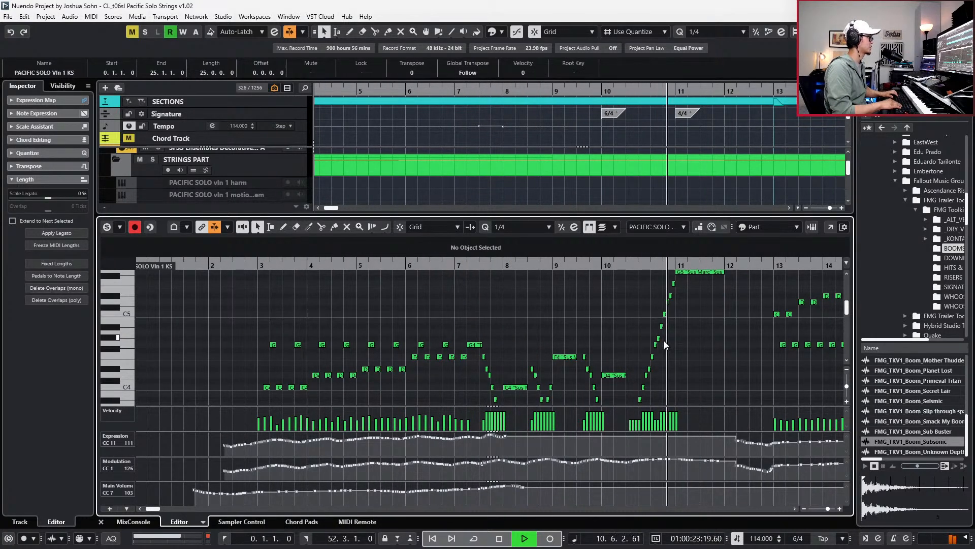
pyautogui.press('space')
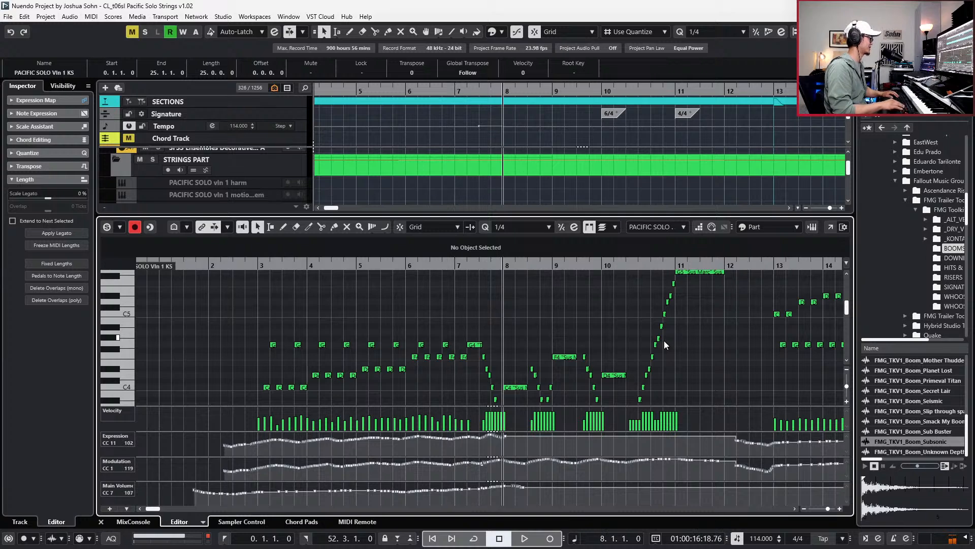
# Close the violin part's editor and move the project cursor to the section start at bar 13.
pyautogui.hotkey('ctrl', 'alt', 'e')
pyautogui.press('g')
pyautogui.scroll(-3, 670, 320)
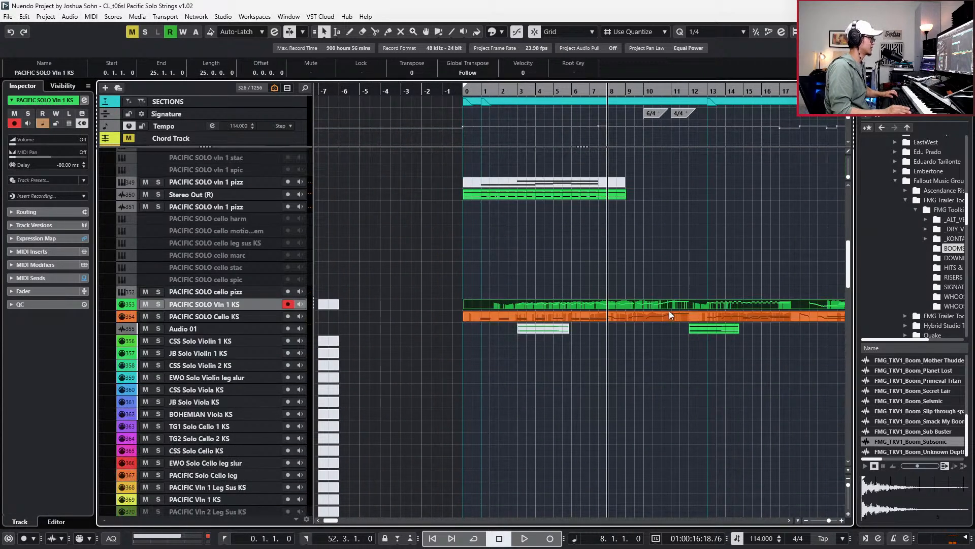
pyautogui.hscroll(3, 685, 322)
pyautogui.press('n')
pyautogui.press('n')
pyautogui.press('n')
pyautogui.press('n')
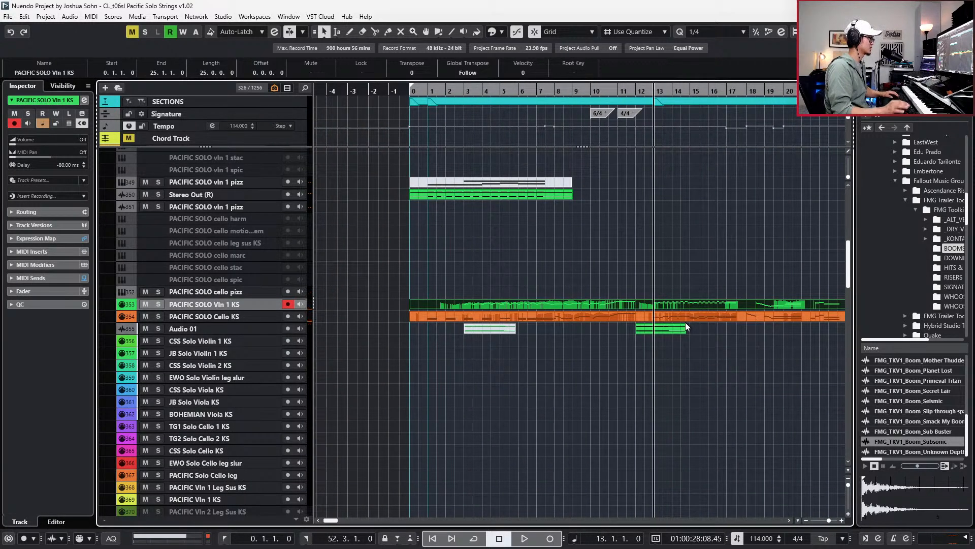
# Extend the SD2 Old Skool Neve drum part from its end at bar 9 to beyond bar 23.
pyautogui.hscroll(3, 686, 323)
pyautogui.scroll(-15, 660, 335)
pyautogui.scroll(-3, 687, 418)
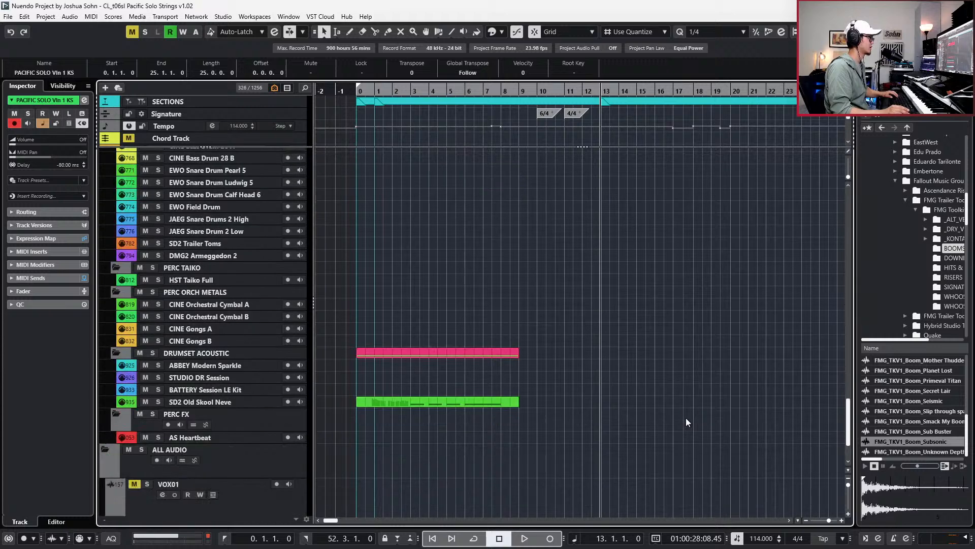
pyautogui.click(525, 398)
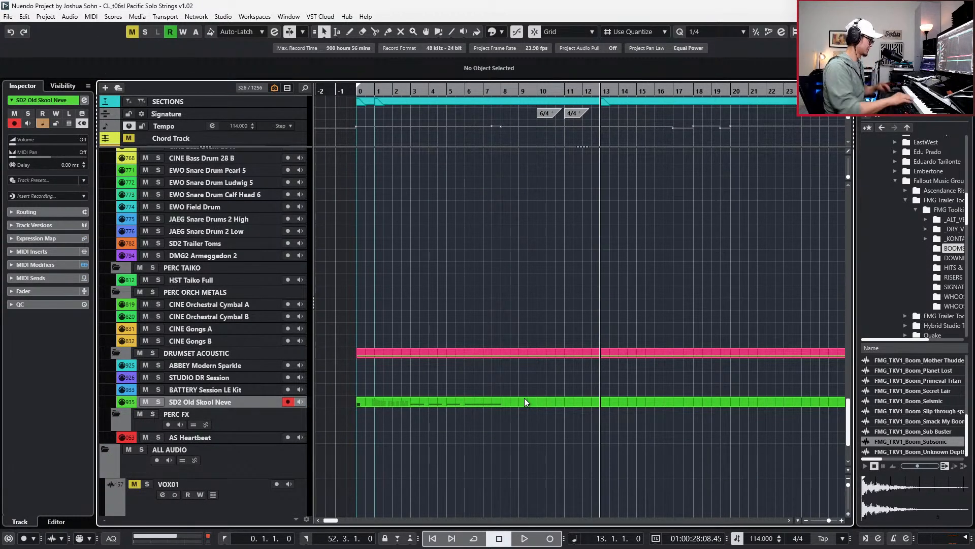
# Check the Stereo Out (R) event and the muted PACIFIC SOLO vln 1 pizz part, and play the arrangement from bar 5 into bar 12.
pyautogui.scroll(8, 582, 368)
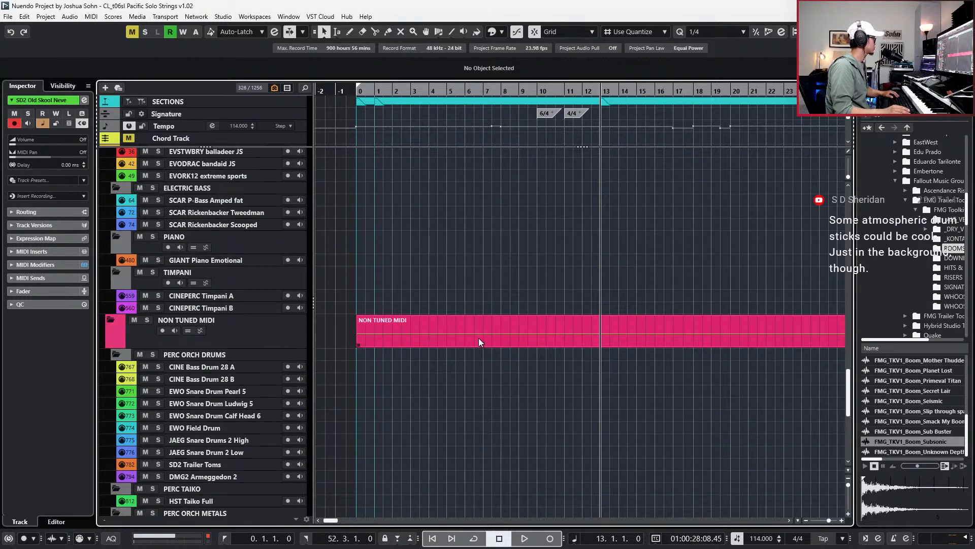
pyautogui.scroll(10, 642, 351)
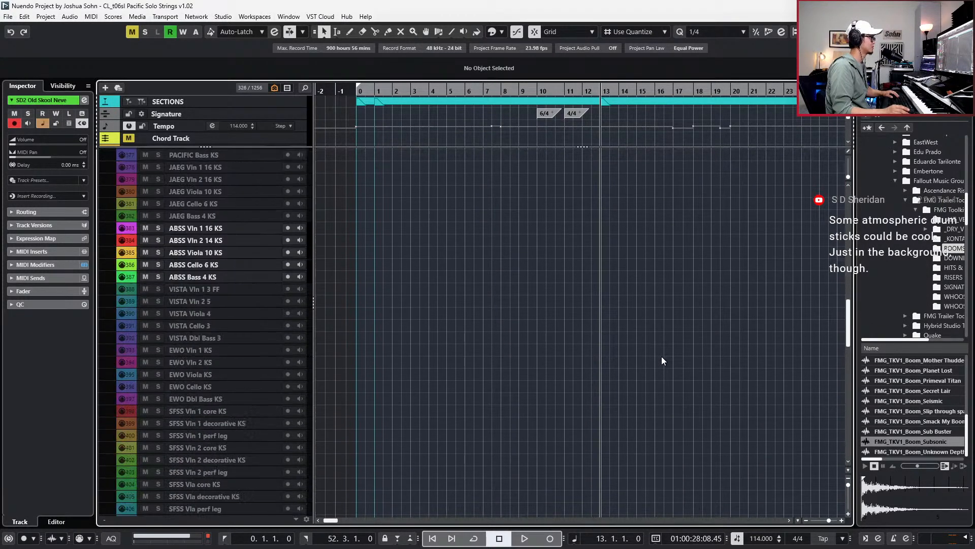
pyautogui.scroll(-3, 662, 358)
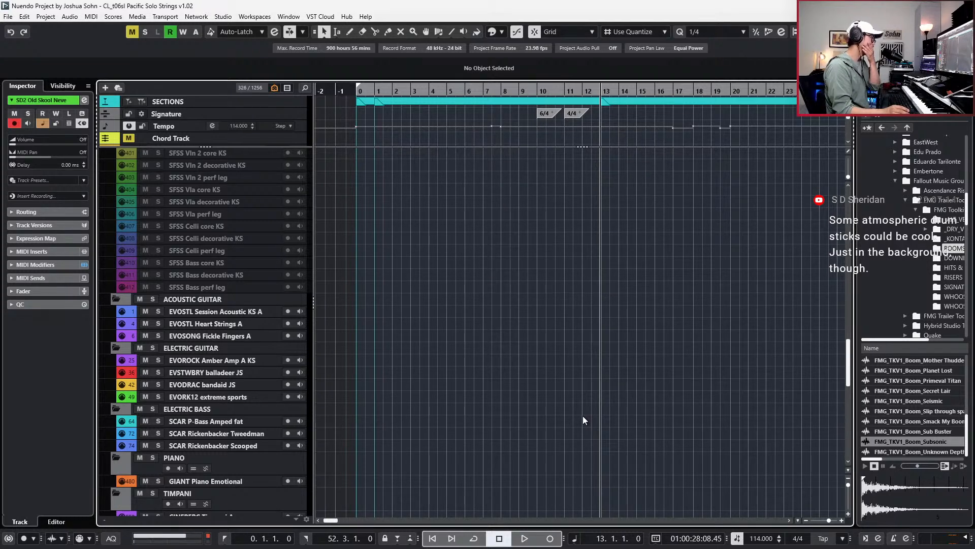
pyautogui.scroll(-15, 583, 417)
pyautogui.scroll(6, 583, 417)
pyautogui.scroll(-2, 583, 409)
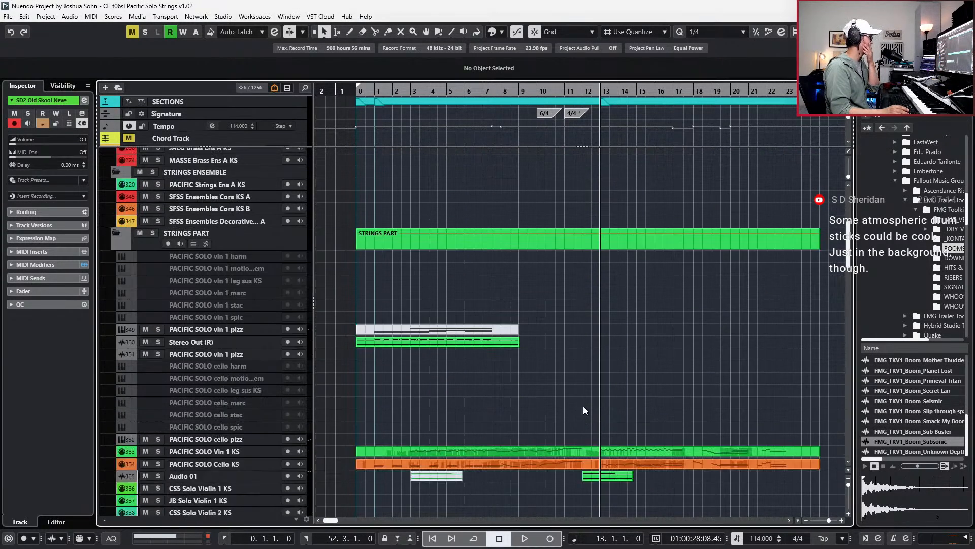
pyautogui.click(432, 344)
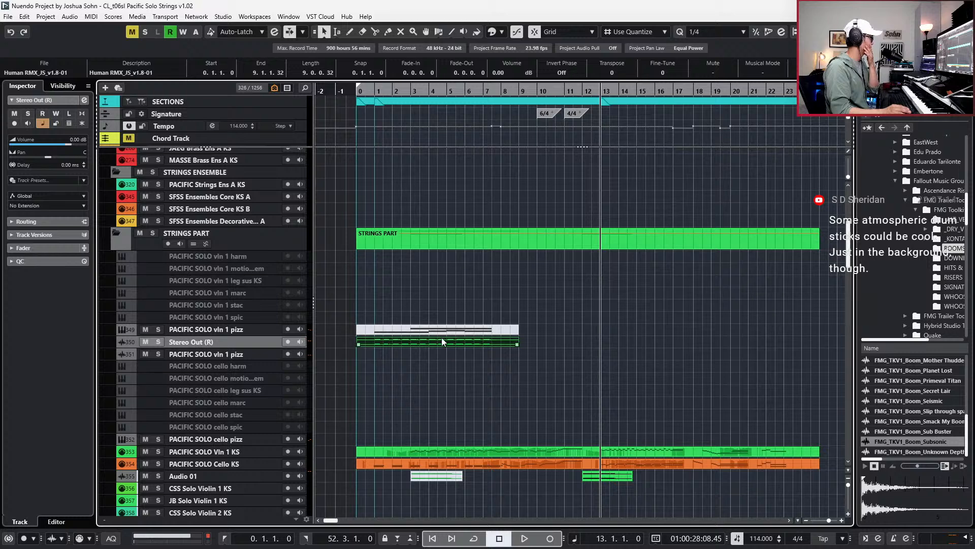
pyautogui.press('KP_Subtract')
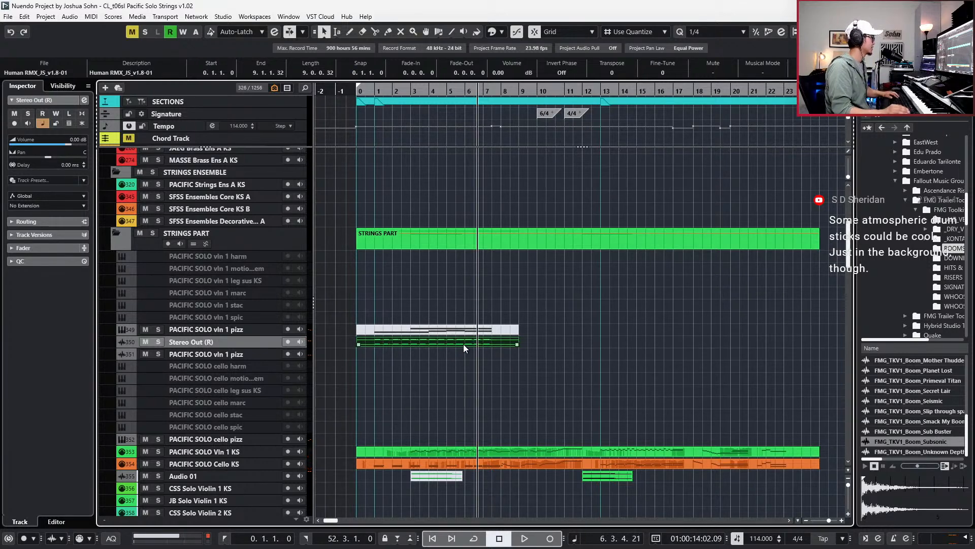
pyautogui.click(419, 330)
pyautogui.press('KP_Subtract')
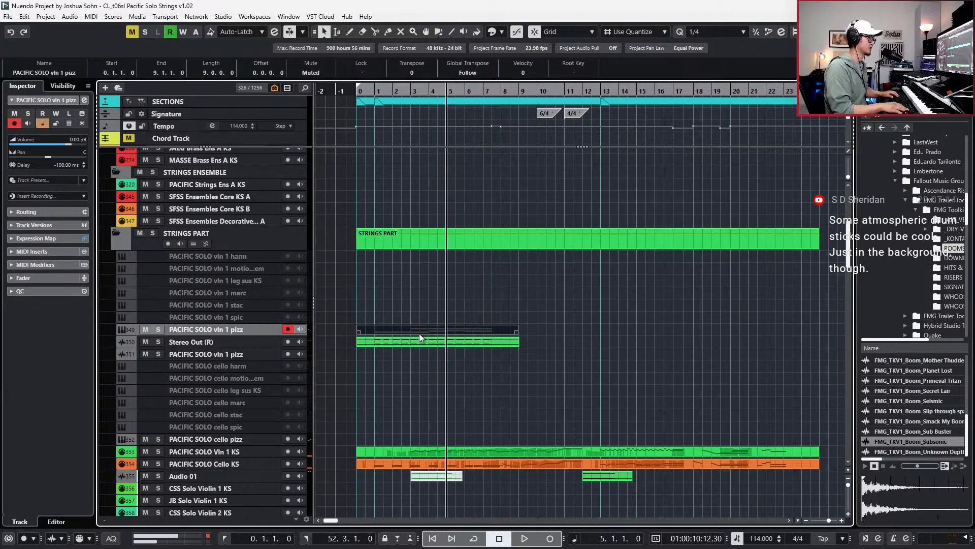
pyautogui.press('space')
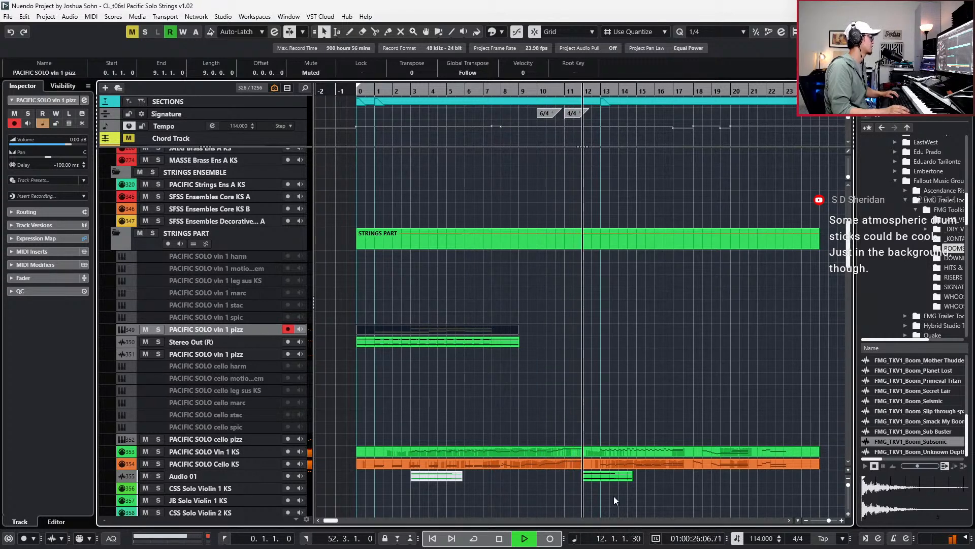
# Stop playback and open the PACIFIC SOLO Vln 1 KS part for note editing.
pyautogui.press('space')
pyautogui.click(593, 452)
pyautogui.press('shift+KP_Add')
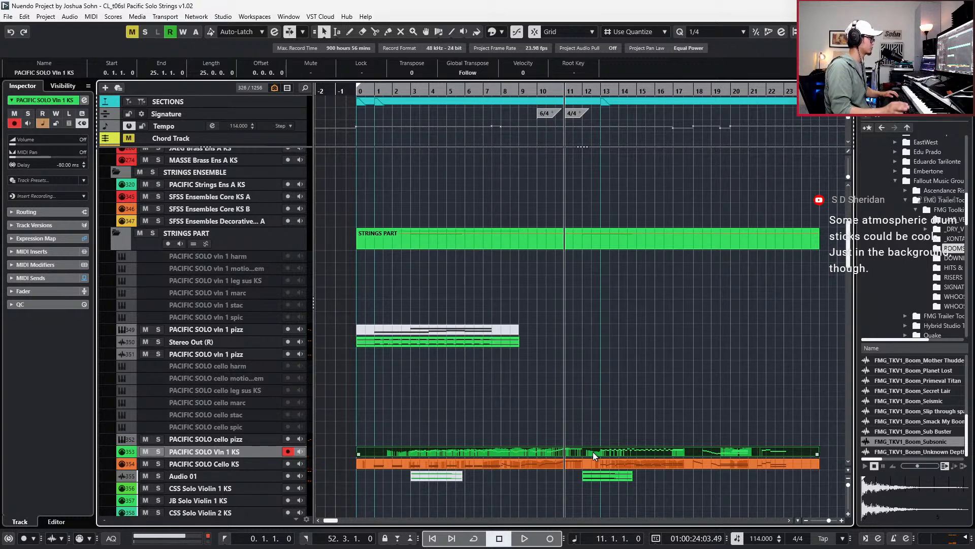
pyautogui.doubleClick(593, 453)
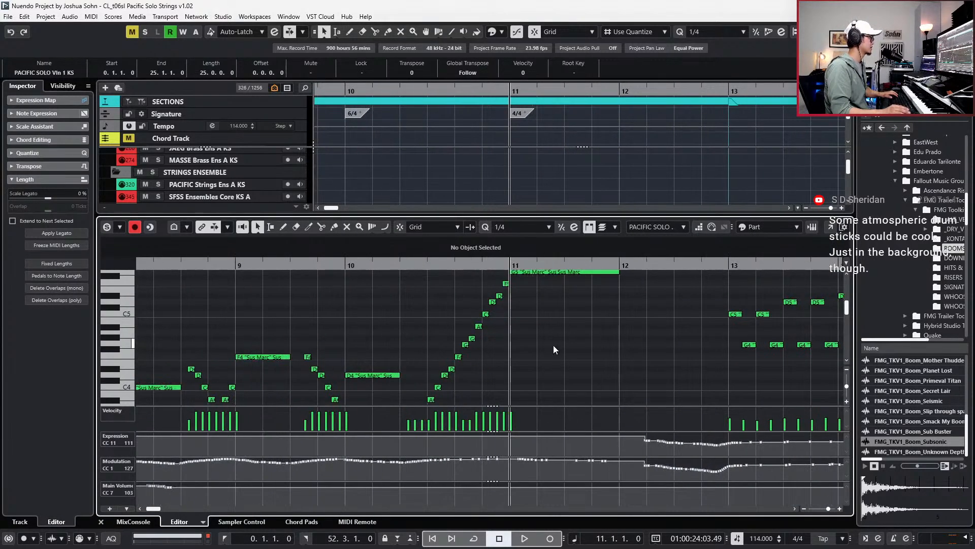
# Add a copy of the sustained G5 note at bar 11 on D5, trimming its start to 11.1.1.71.
pyautogui.press('KP_Subtract')
pyautogui.scroll(1, 555, 333)
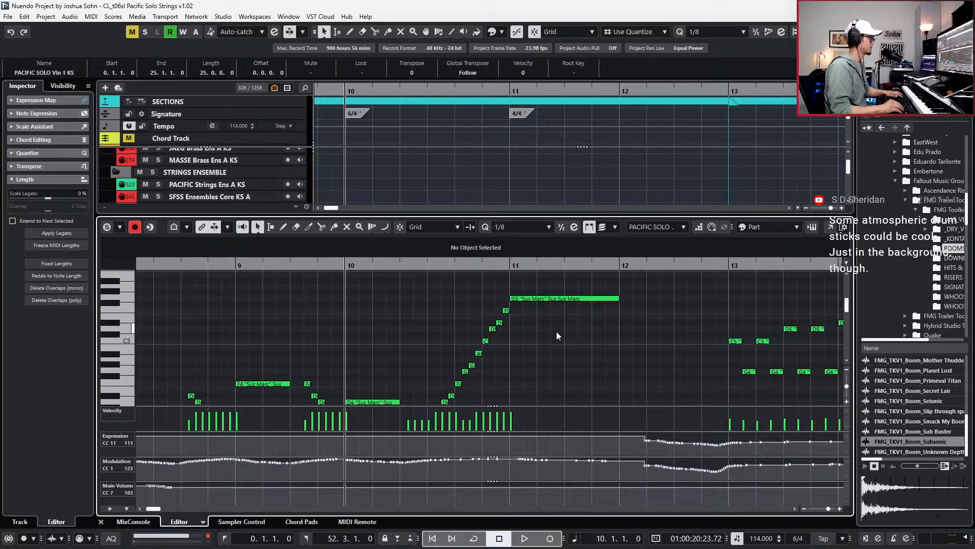
pyautogui.click(564, 298)
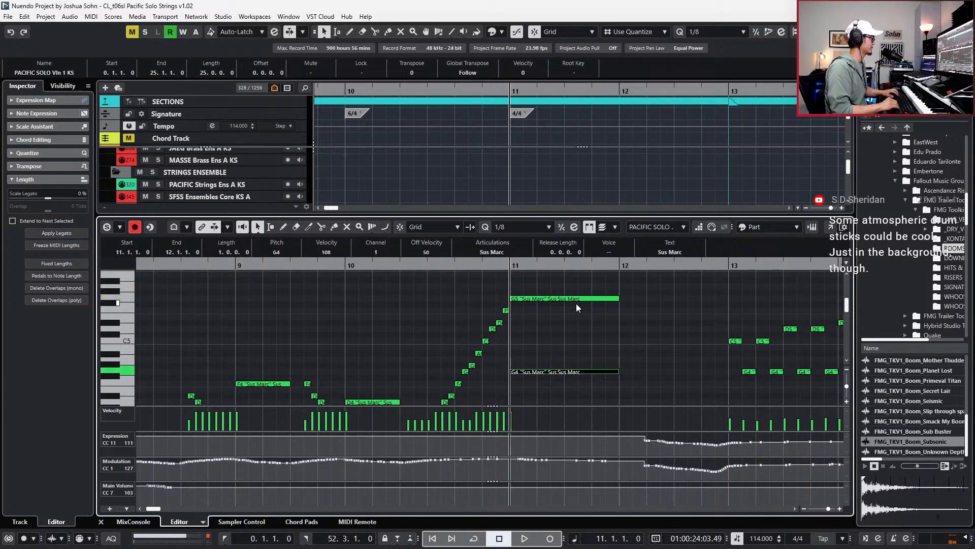
pyautogui.press('Up')
pyautogui.press('Up')
pyautogui.press('Up')
pyautogui.press('Up')
pyautogui.press('Up')
pyautogui.press('KP_Subtract')
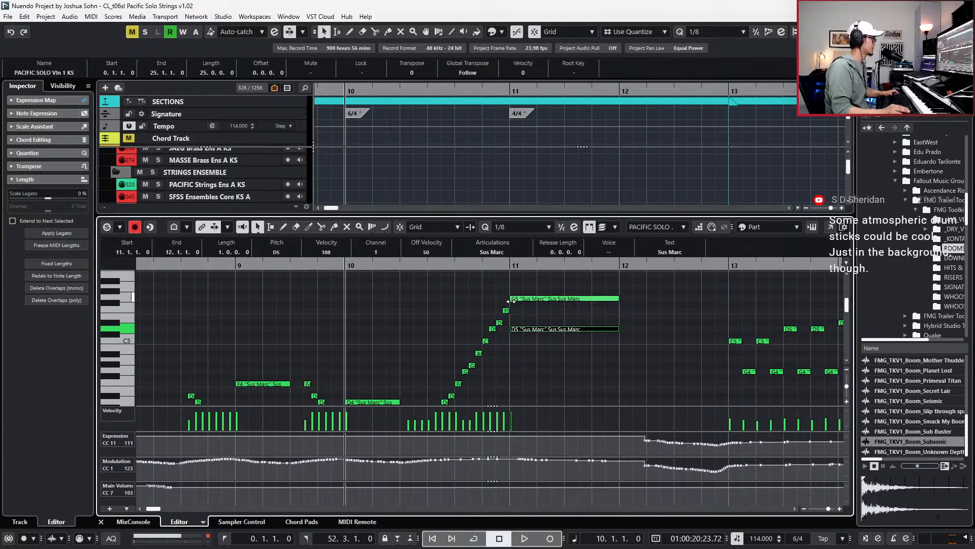
pyautogui.moveTo(512, 330); pyautogui.dragTo(515, 329)
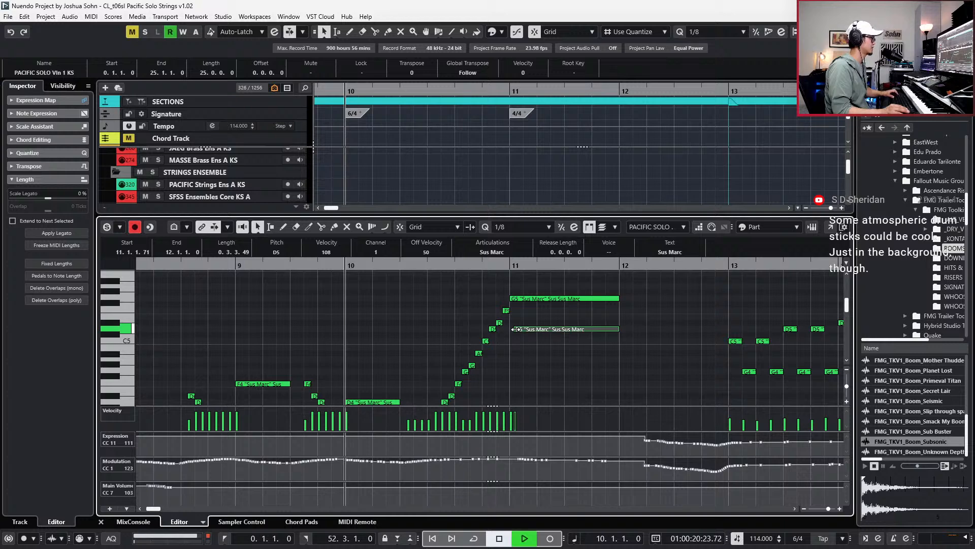
# Play back the violin run from bar 10 through the bar 11 chord, then close the note editor.
pyautogui.scroll(3, 516, 330)
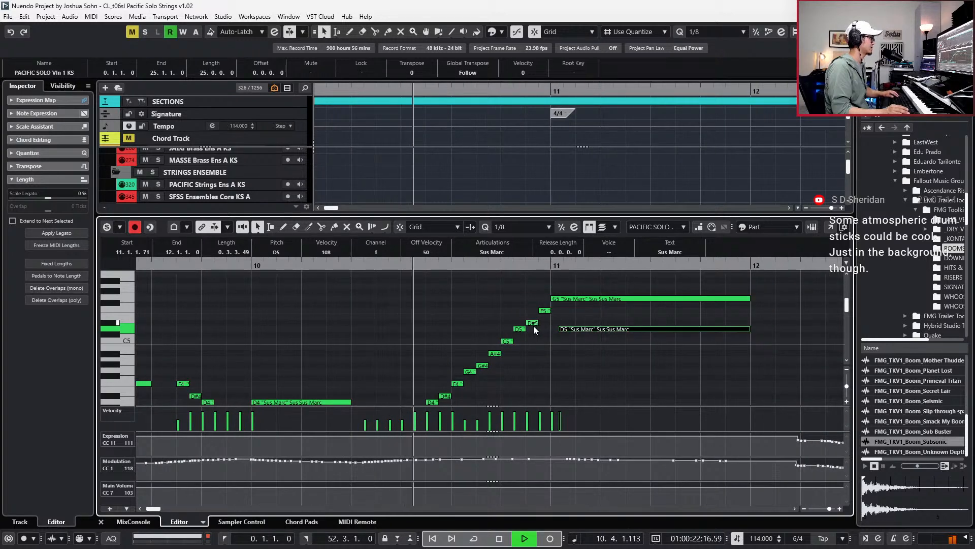
pyautogui.press('space')
pyautogui.press('space')
pyautogui.press('space')
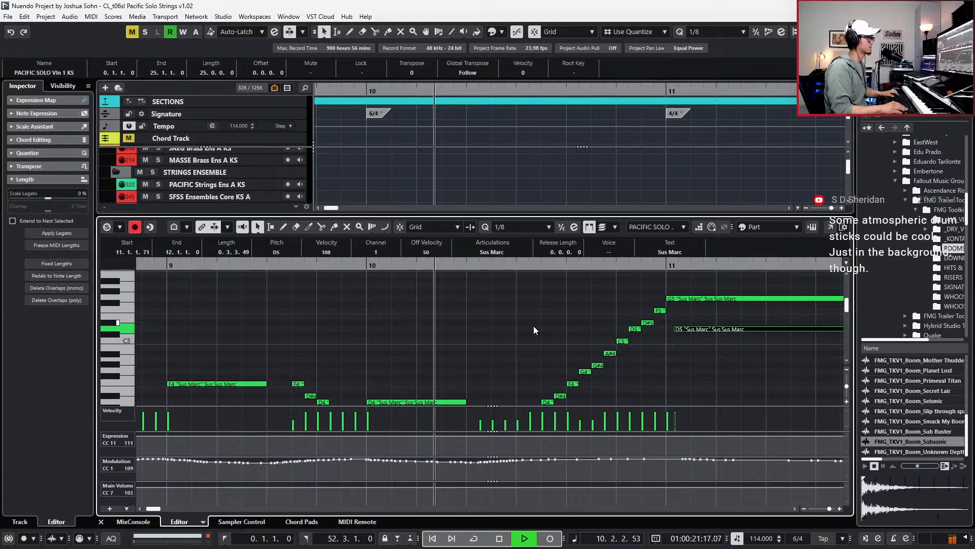
pyautogui.press('space')
pyautogui.scroll(-2, 558, 341)
pyautogui.click(561, 341)
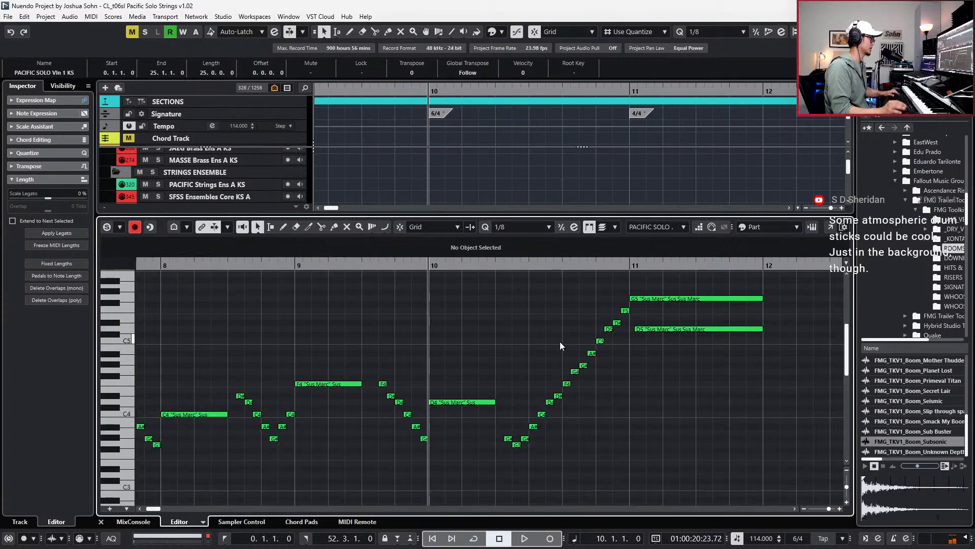
pyautogui.press('space')
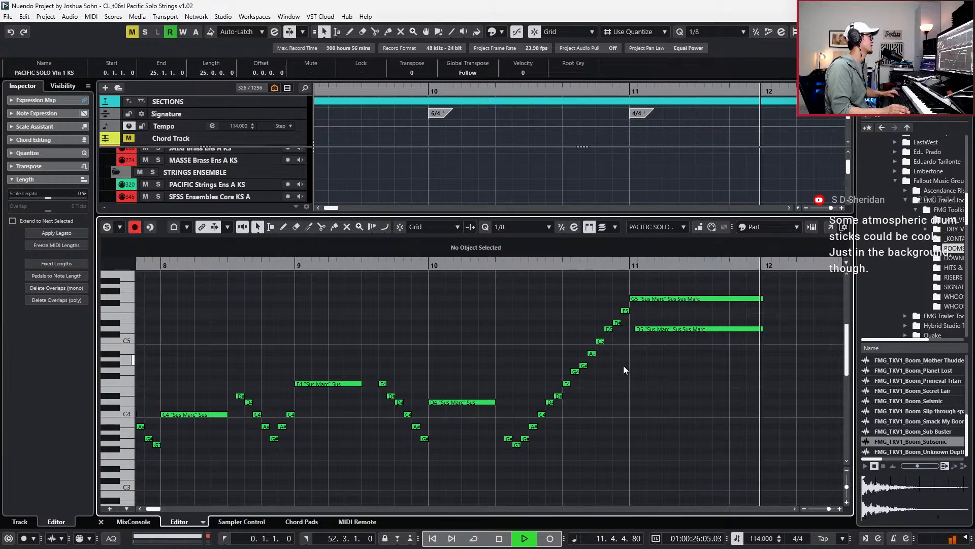
pyautogui.press('space')
pyautogui.hotkey('ctrl', 'e')
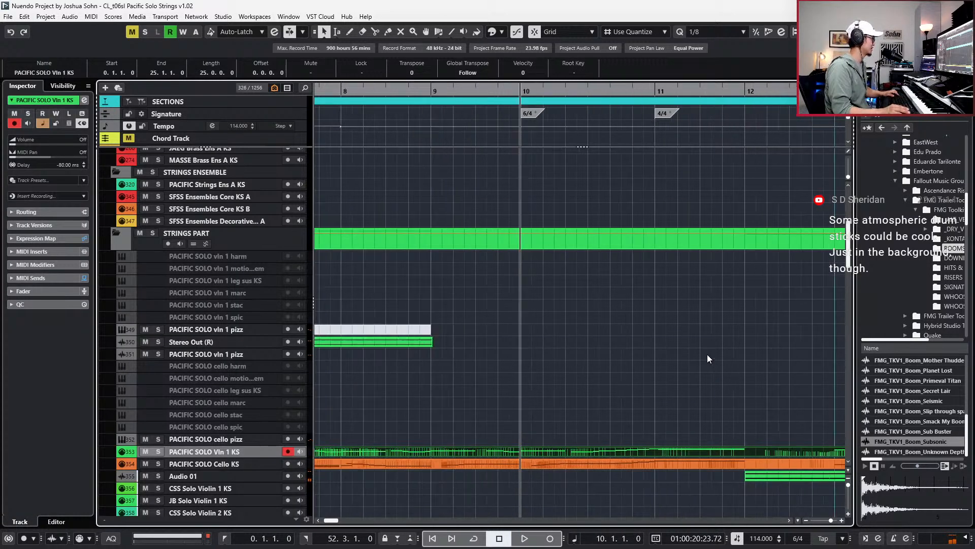
# Play the arrangement from bar 11 past bar 13 to review the transition.
pyautogui.scroll(-2, 708, 354)
pyautogui.scroll(-2, 707, 348)
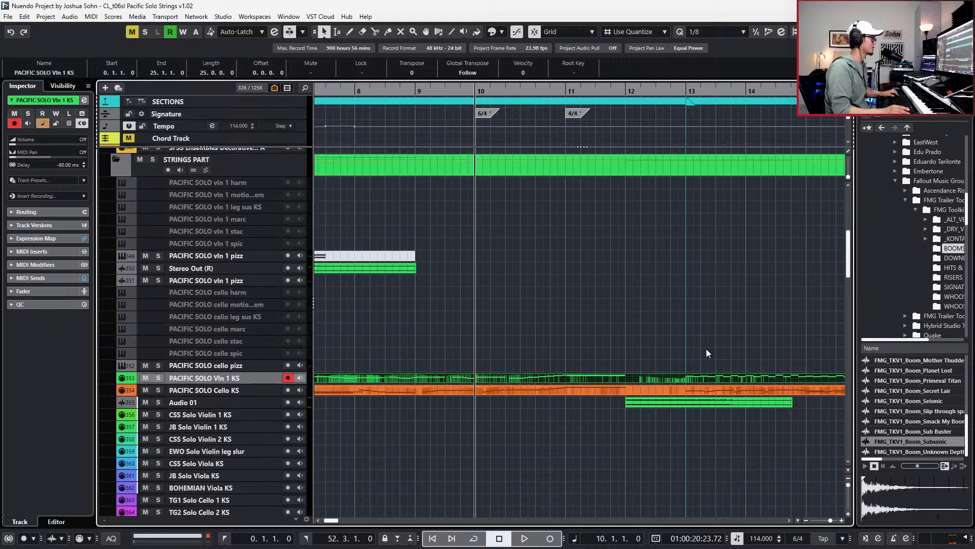
pyautogui.scroll(1, 707, 349)
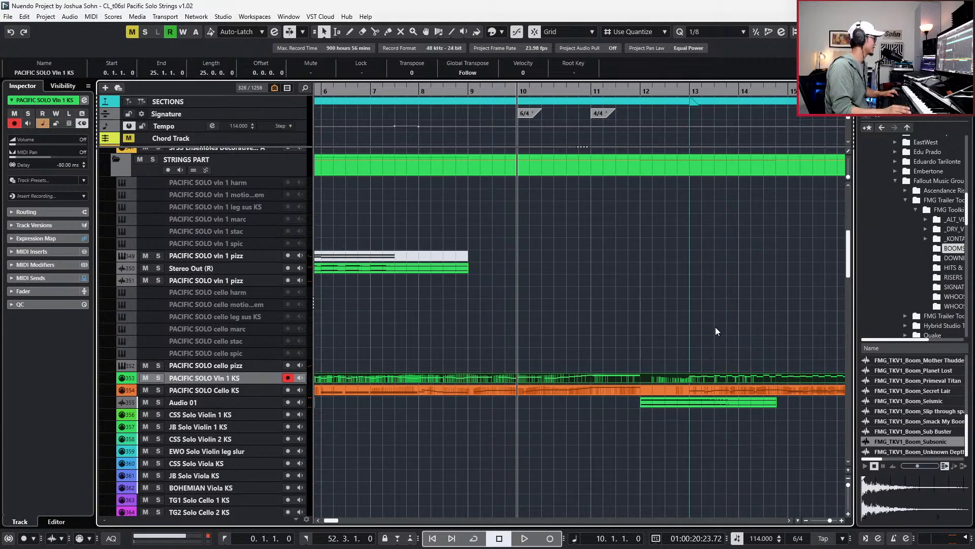
pyautogui.scroll(-2, 716, 327)
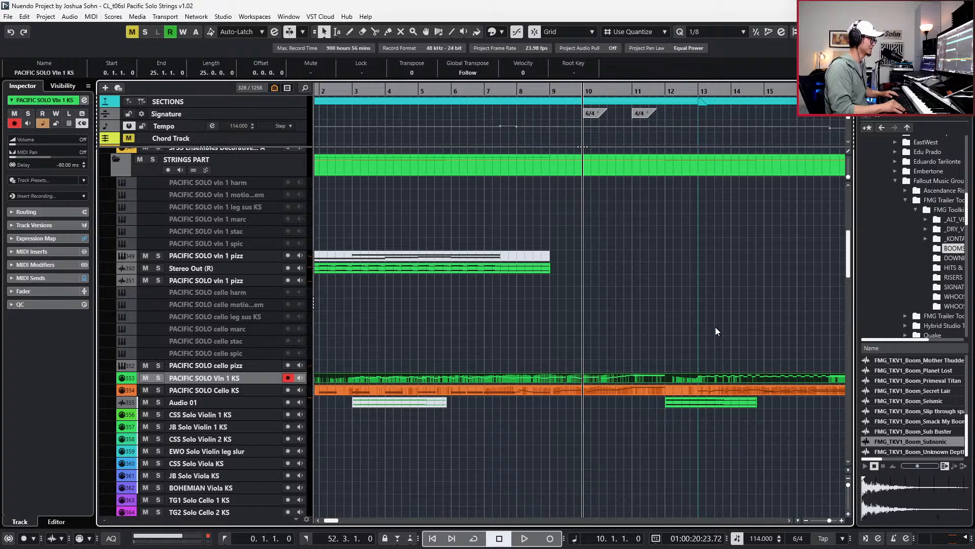
pyautogui.press('Right')
pyautogui.press('Left')
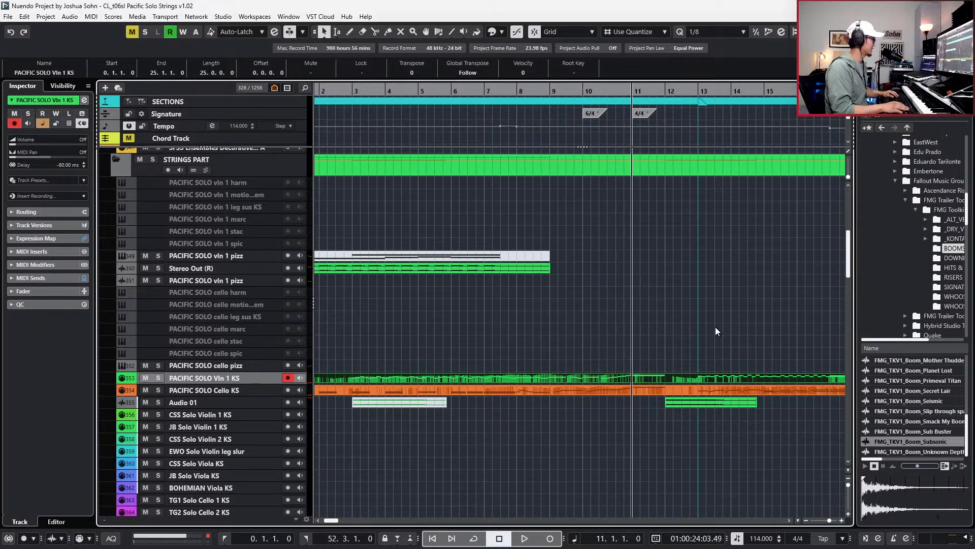
pyautogui.press('space')
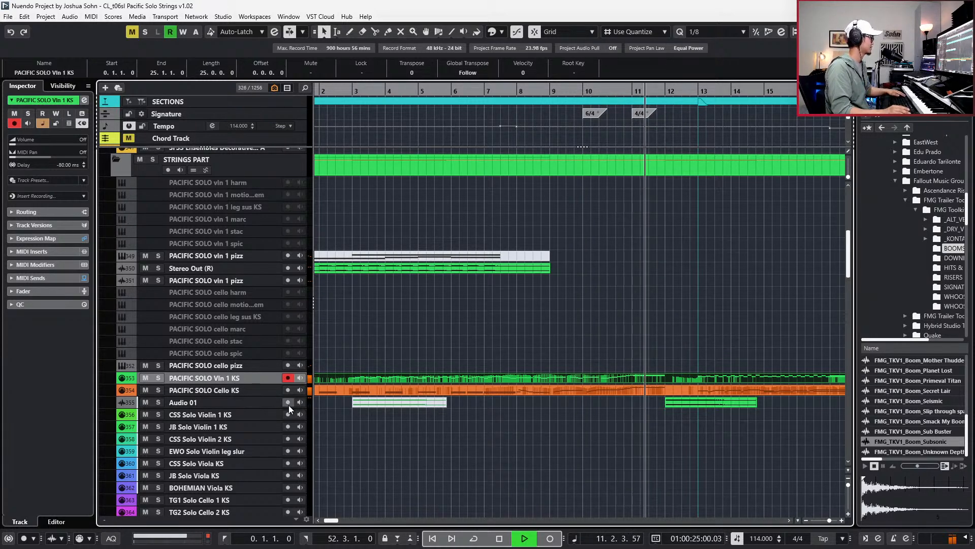
pyautogui.click(521, 445)
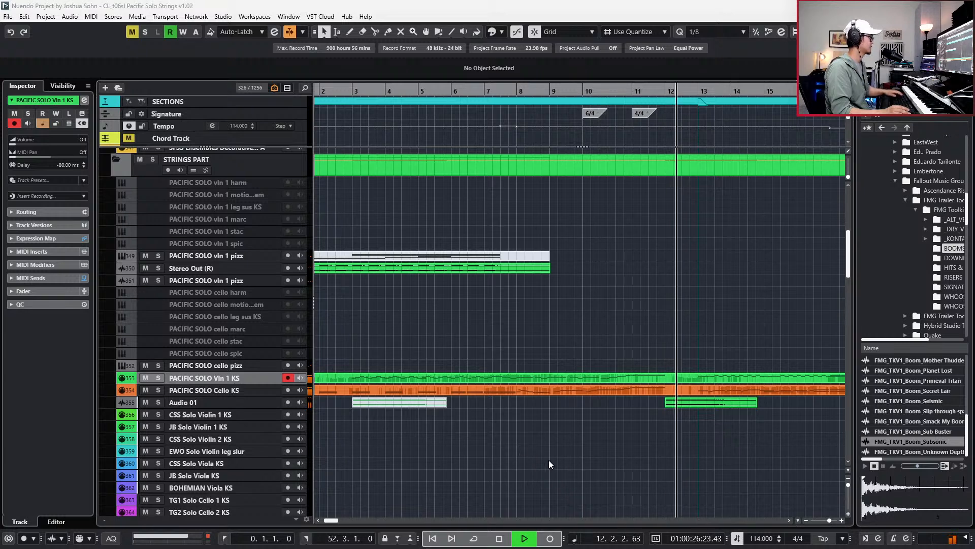
pyautogui.press('g')
pyautogui.press('g')
pyautogui.press('g')
pyautogui.press('g')
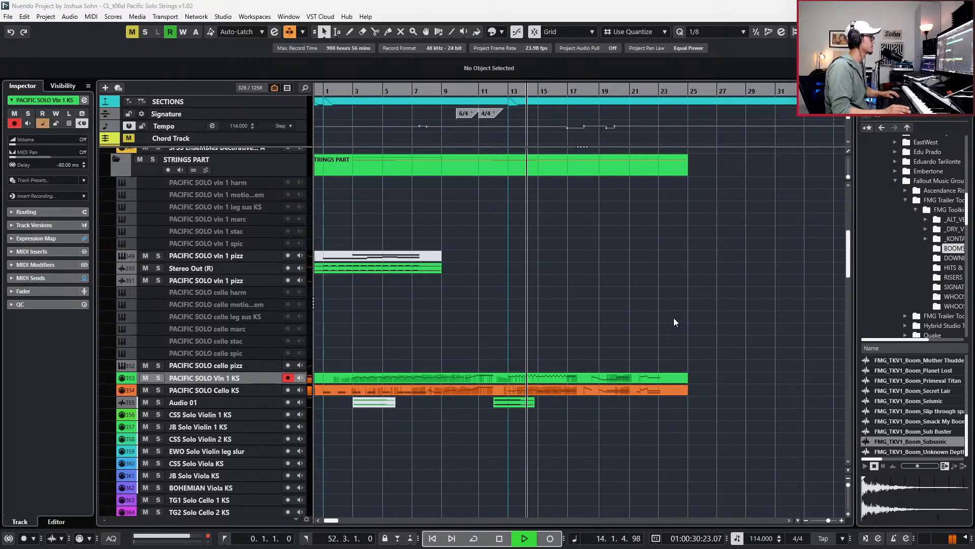
# Set the locators around the solo violin and cello parts and shorten the cycle marker on the SECTIONS track to end at bar 25.
pyautogui.hotkey('shift', 'Down')
pyautogui.press('p')
pyautogui.press('space')
pyautogui.press('g')
pyautogui.press('g')
pyautogui.press('g')
pyautogui.press('g')
pyautogui.press('g')
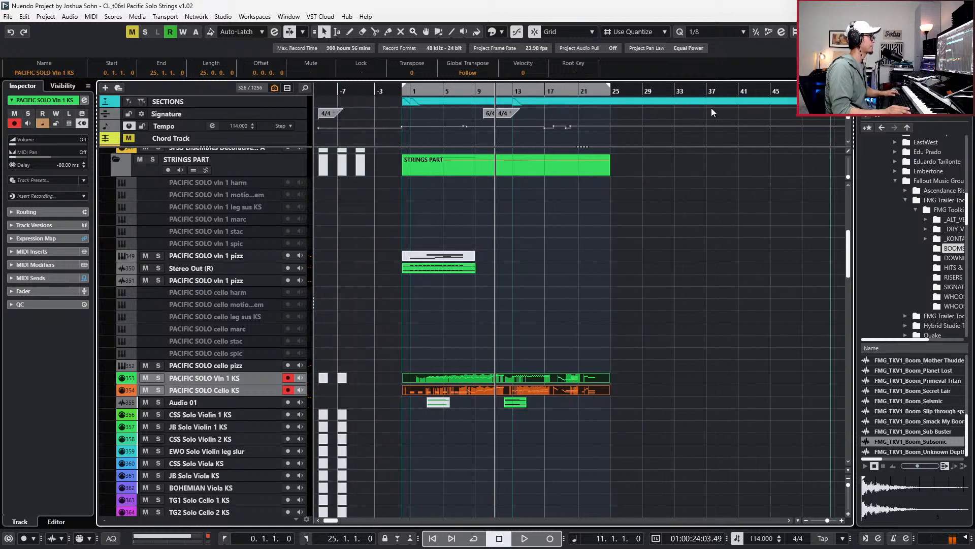
pyautogui.moveTo(661, 106); pyautogui.dragTo(514, 104)
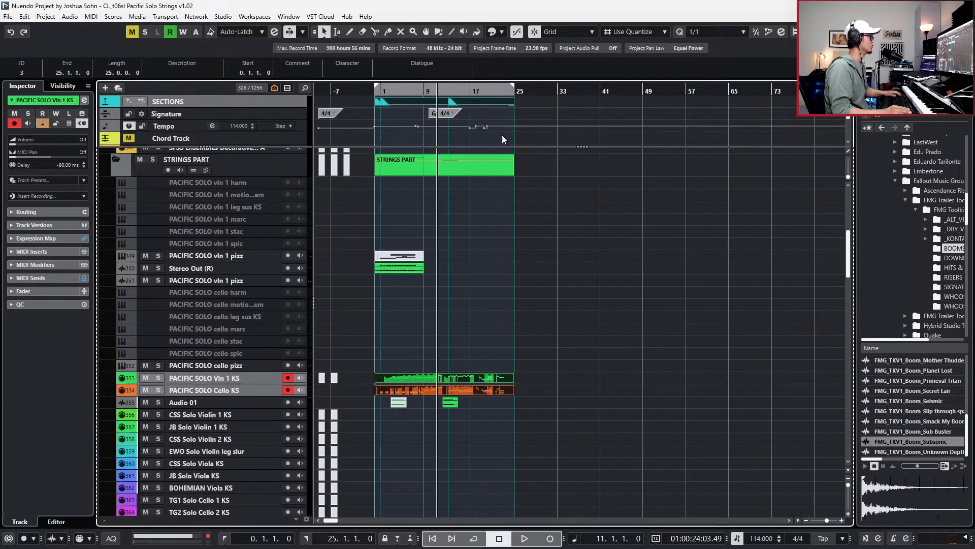
# Duplicate the Audio 01 track, move the copied FMG_TKV1_Hit_Epic clip to bar 13, and play it back.
pyautogui.scroll(5, 440, 405)
pyautogui.click(468, 402)
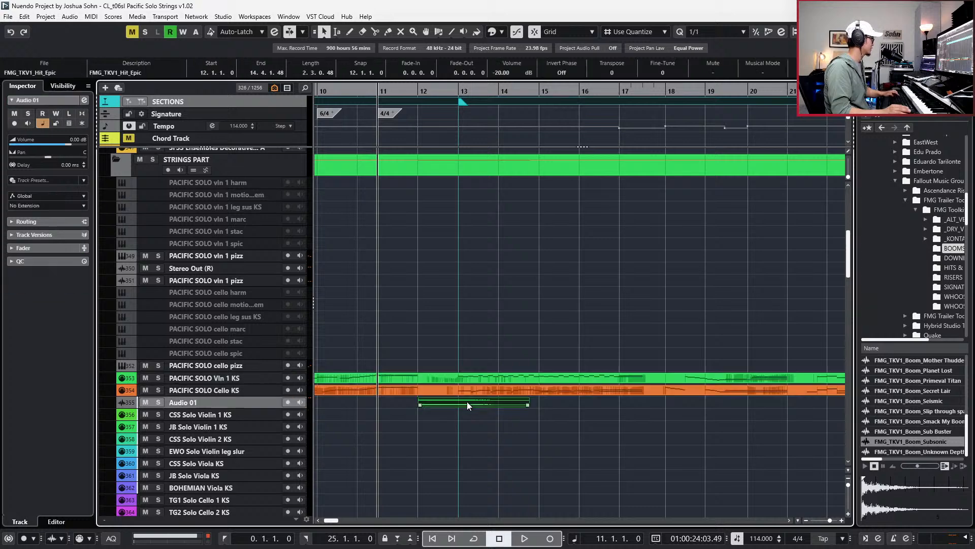
pyautogui.hotkey('ctrl', 'd')
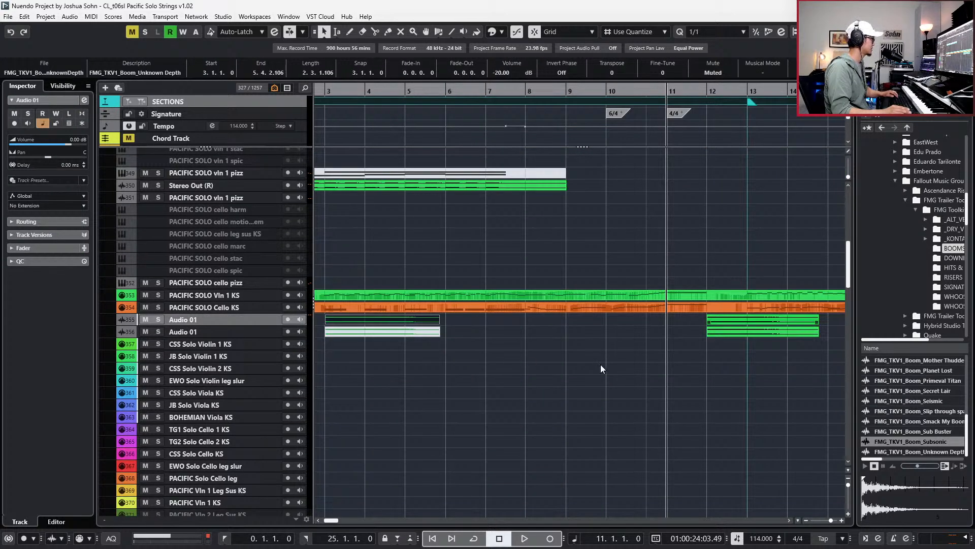
pyautogui.moveTo(462, 319); pyautogui.dragTo(427, 333)
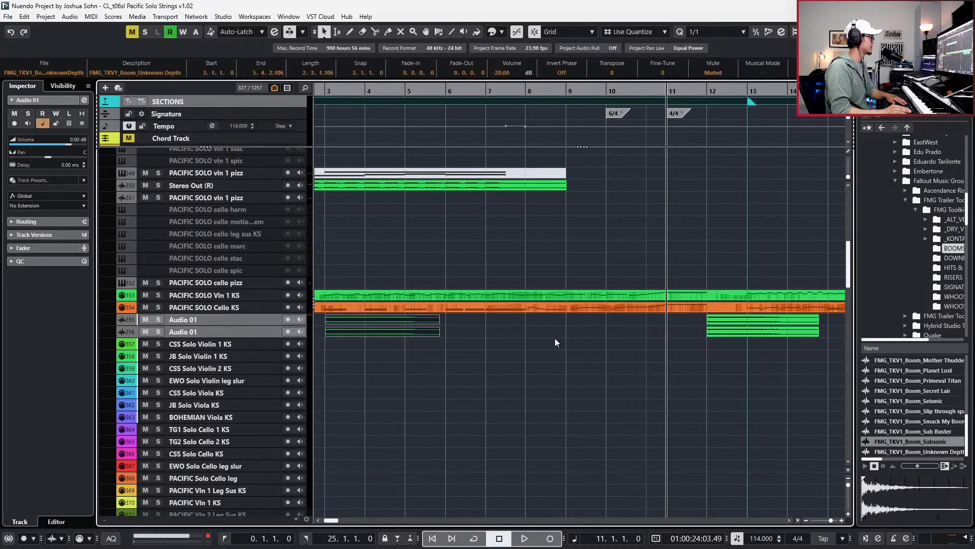
pyautogui.click(743, 324)
pyautogui.hscroll(3, 731, 330)
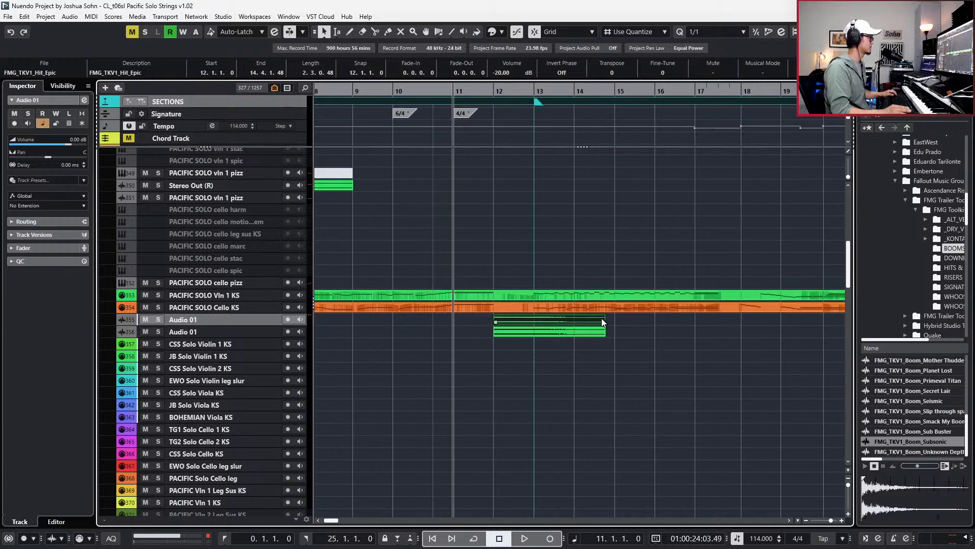
pyautogui.moveTo(554, 330); pyautogui.dragTo(596, 330)
pyautogui.hotkey('alt', 'space')
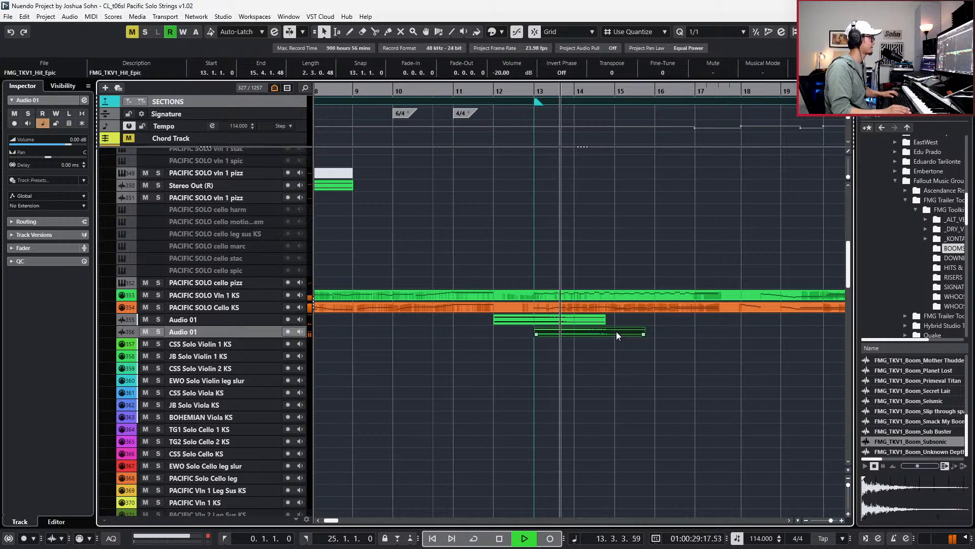
pyautogui.click(542, 321)
pyautogui.press('space')
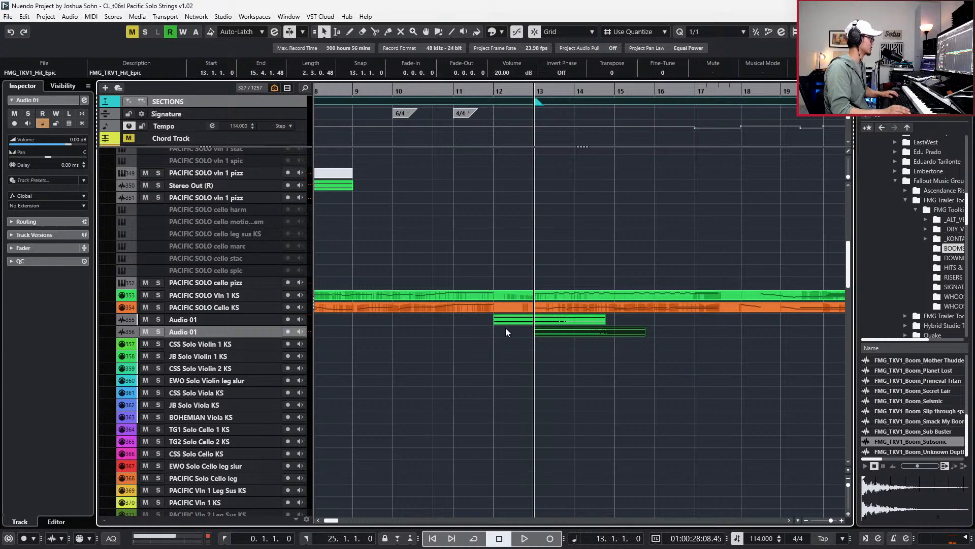
# Rename the duplicated audio track as Audio 02.
pyautogui.doubleClick(219, 330)
pyautogui.write('Audio 02')
pyautogui.press('Return')
# Duplicate the Audio 02 track as an empty track named Audio 03, deleting its copied clips.
pyautogui.hotkey('ctrl', 'd')
pyautogui.hscroll(-5, 596, 374)
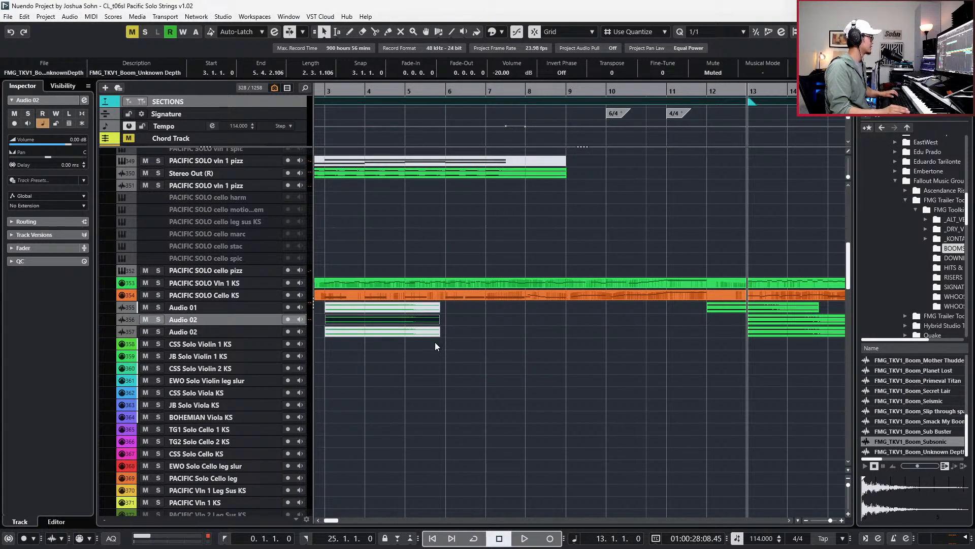
pyautogui.click(564, 339)
pyautogui.click(764, 337)
pyautogui.press('Delete')
pyautogui.doubleClick(219, 332)
pyautogui.write('Audio 03')
pyautogui.press('Return')
pyautogui.press('g')
pyautogui.press('g')
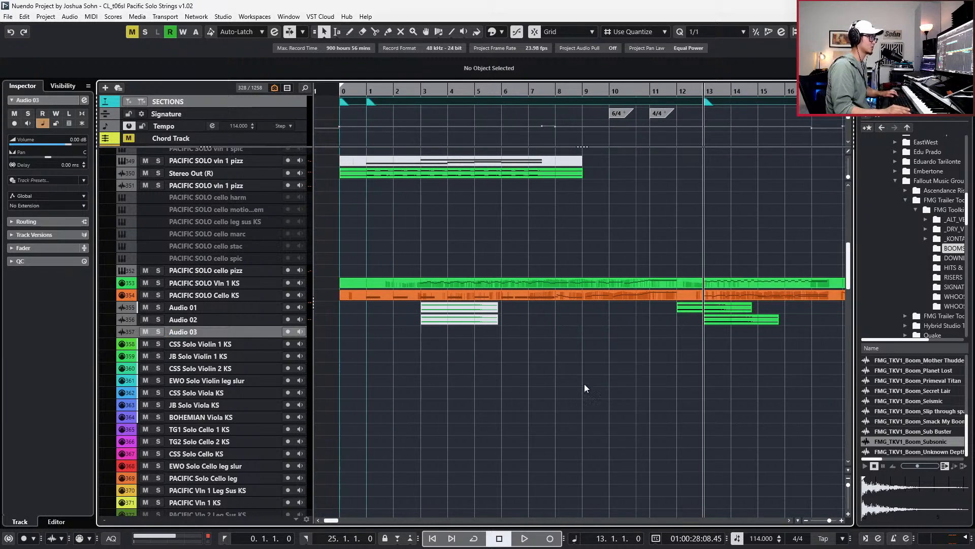
# Browse the hit and whoosh hit sample folders and audition the Quick Slam and Overlord whoosh hits.
pyautogui.click(943, 268)
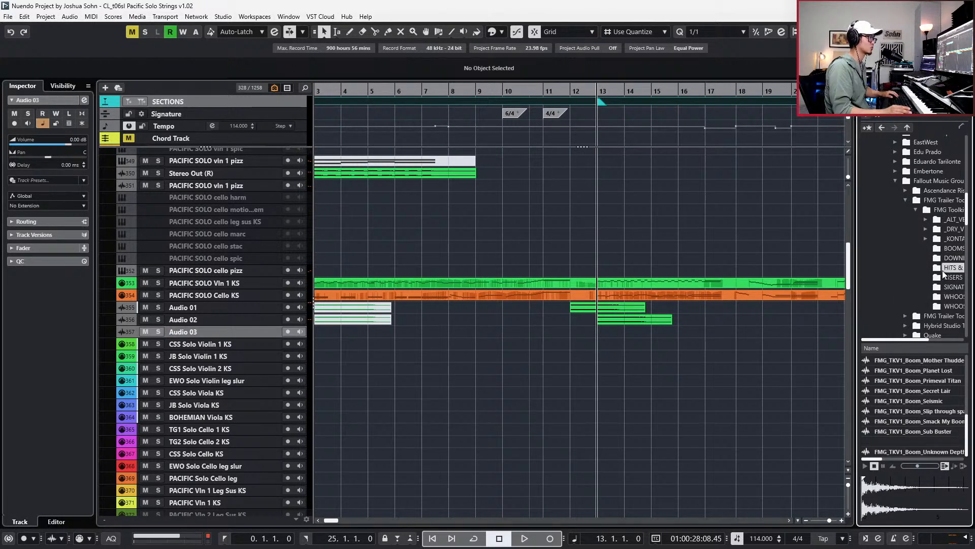
pyautogui.press('b')
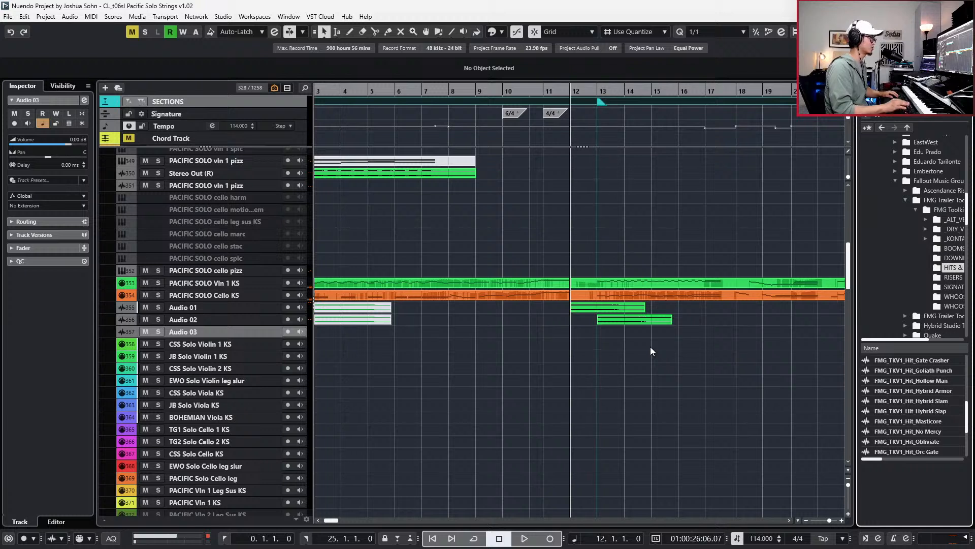
pyautogui.scroll(-3, 908, 423)
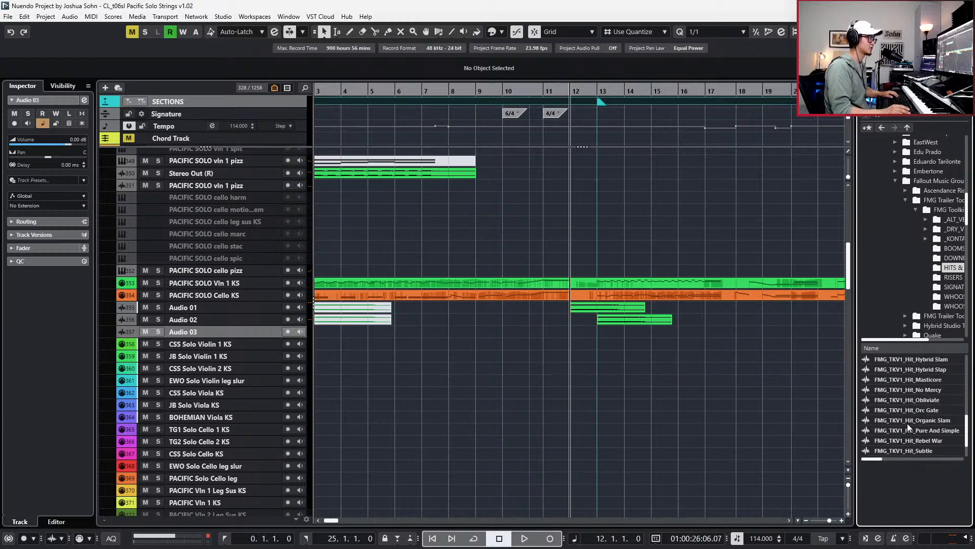
pyautogui.click(940, 297)
pyautogui.click(938, 402)
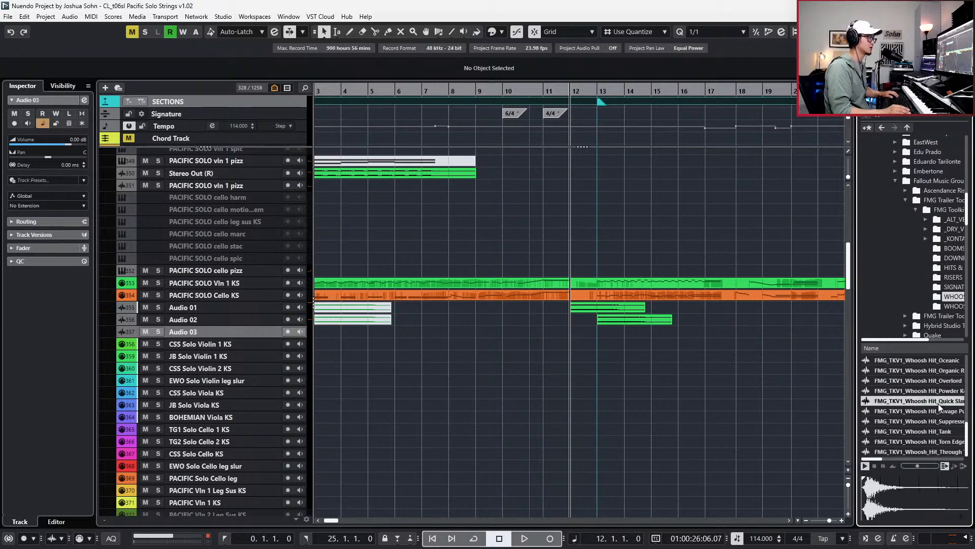
pyautogui.click(936, 384)
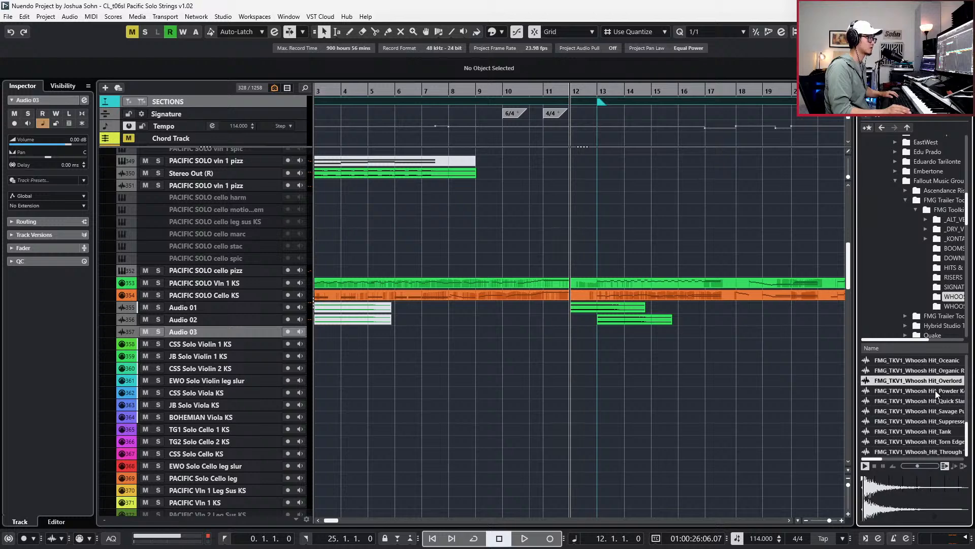
# Place FMG_TKV1_Whoosh Hit_Quick Slam at bar 13 on the Audio 03 track and open the clip for sample editing.
pyautogui.click(935, 399)
pyautogui.moveTo(935, 398); pyautogui.dragTo(599, 333)
pyautogui.press('Return')
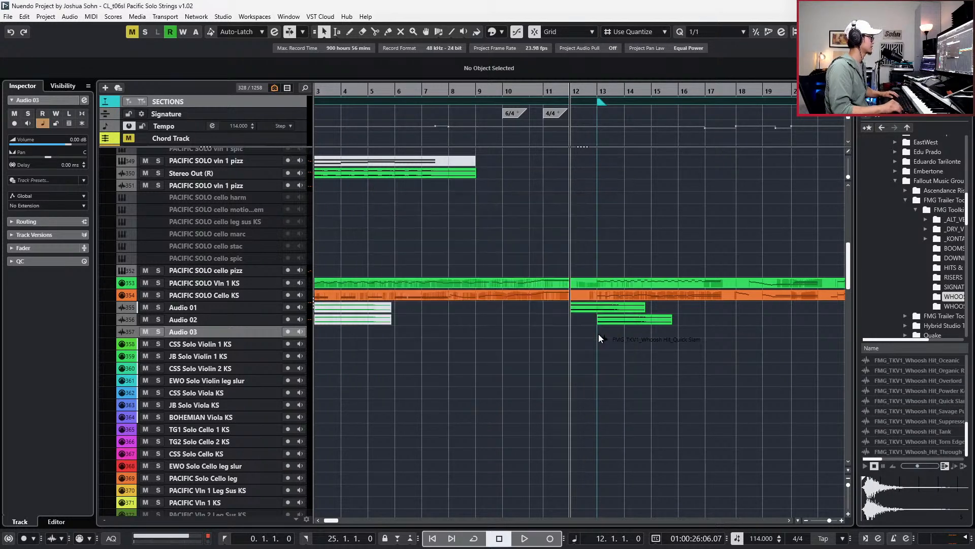
pyautogui.doubleClick(609, 332)
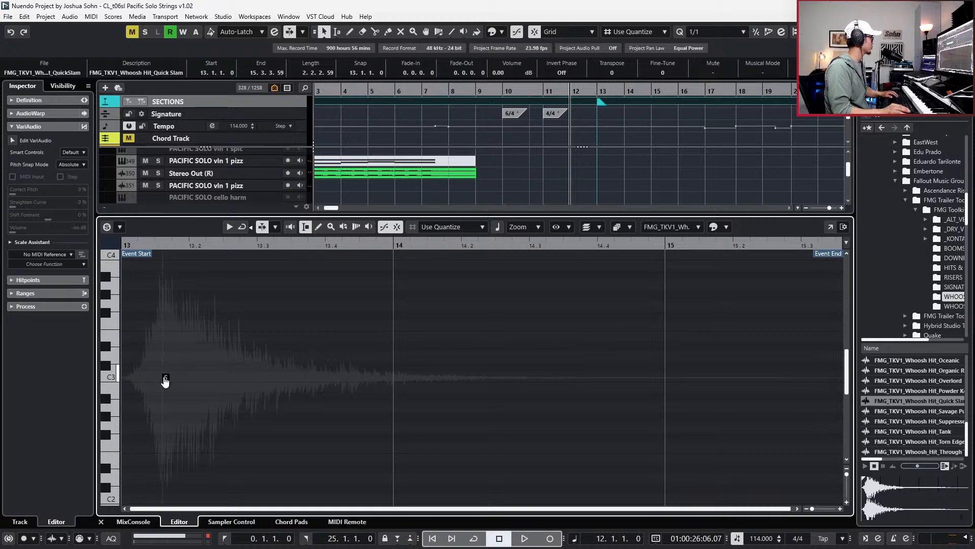
# Move the Quick Slam clip on Audio 03 so its snap point falls on bar 13, and play the transition from bar 12.
pyautogui.hotkey('ctrl', 'e')
pyautogui.moveTo(604, 331); pyautogui.dragTo(600, 331)
pyautogui.press('space')
pyautogui.press('h')
pyautogui.press('h')
pyautogui.press('h')
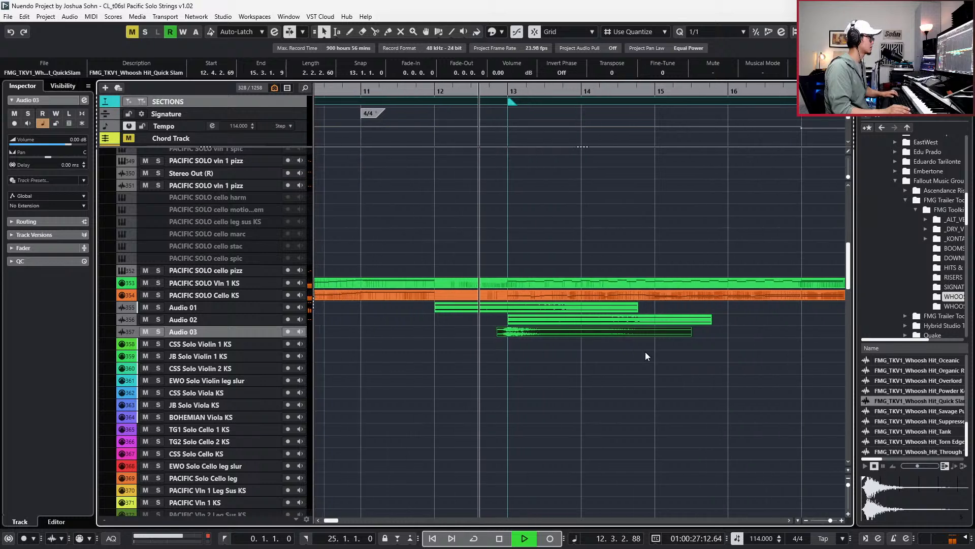
pyautogui.press('space')
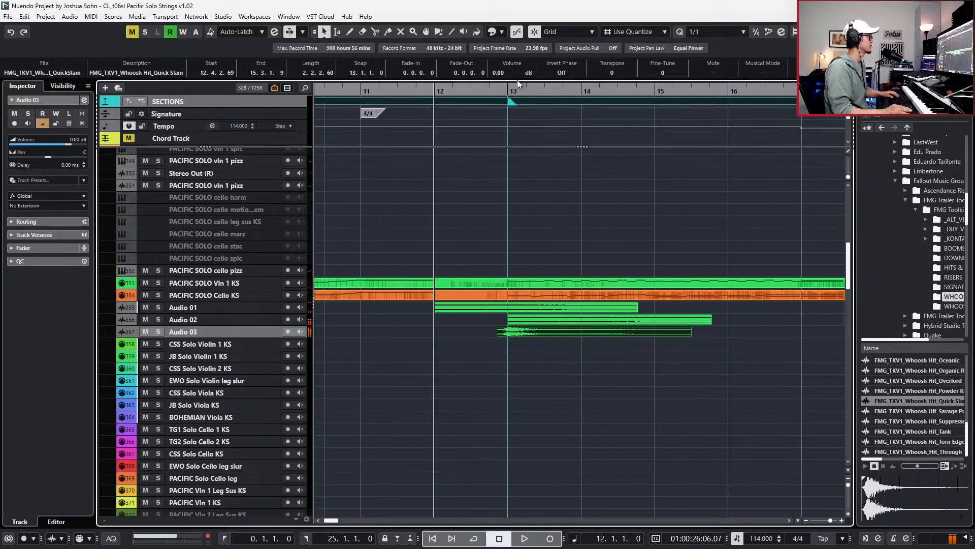
# Lower the Quick Slam clip's volume to -20 dB, auditioning the transition from bar 12 while adjusting.
pyautogui.scroll(-3, 511, 75)
pyautogui.press('space')
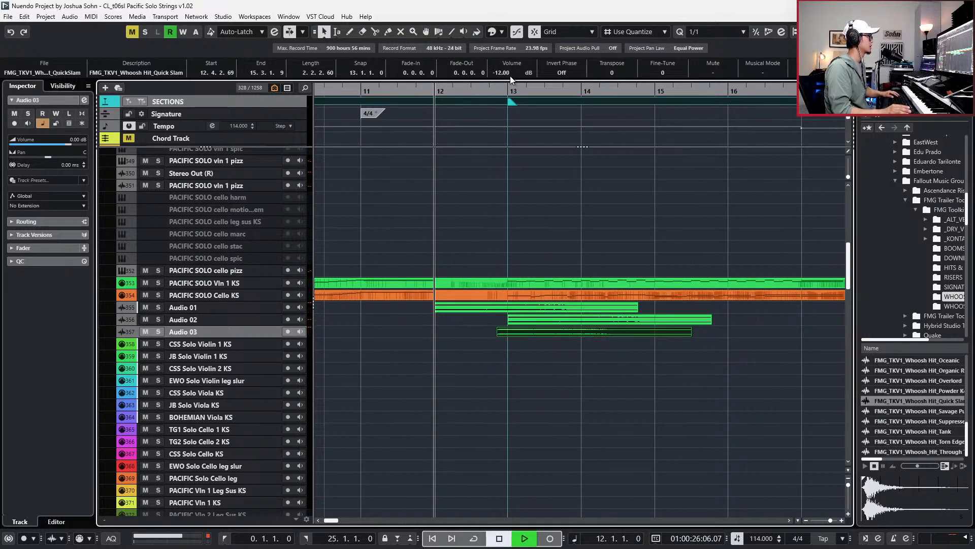
pyautogui.press('g')
pyautogui.press('g')
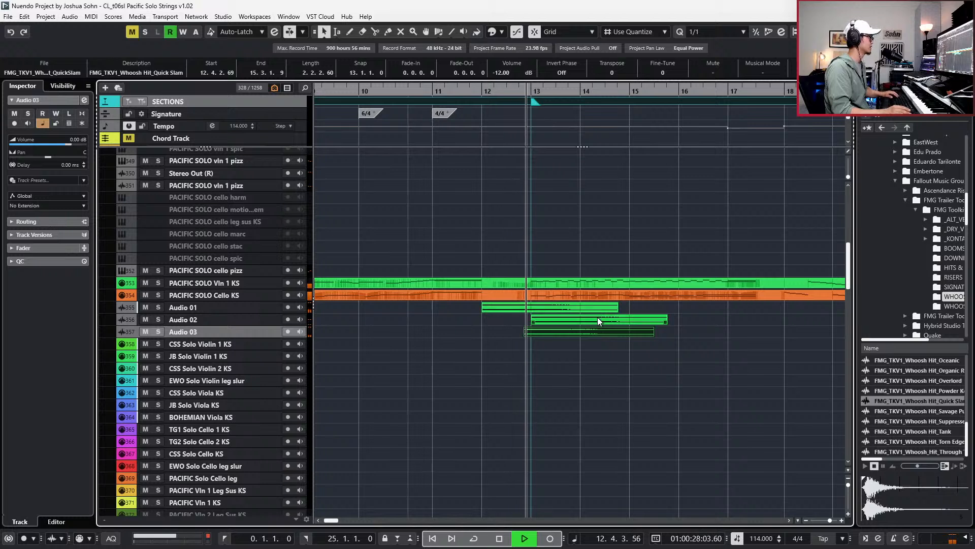
pyautogui.scroll(-6, 513, 70)
pyautogui.press('h')
pyautogui.press('space')
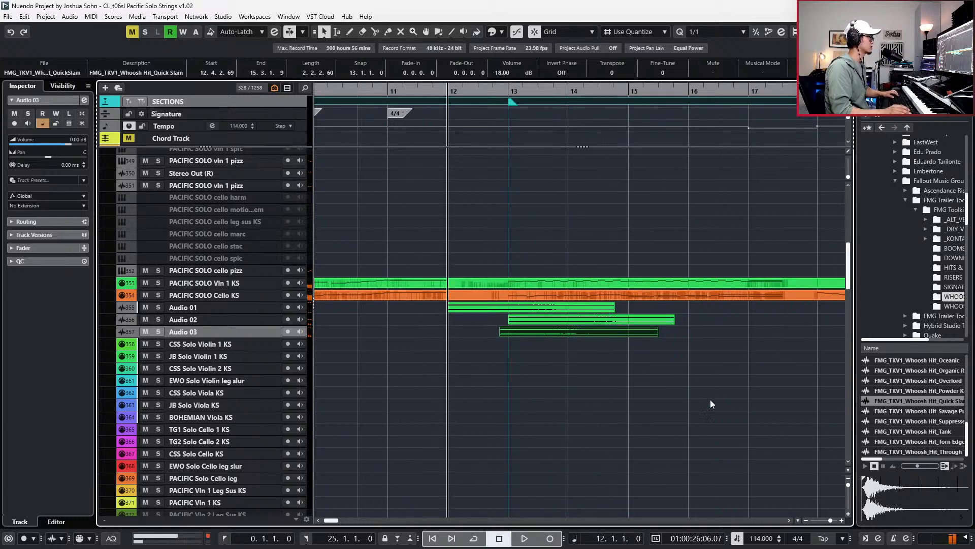
pyautogui.hotkey('ctrl', 'Right')
pyautogui.press('g')
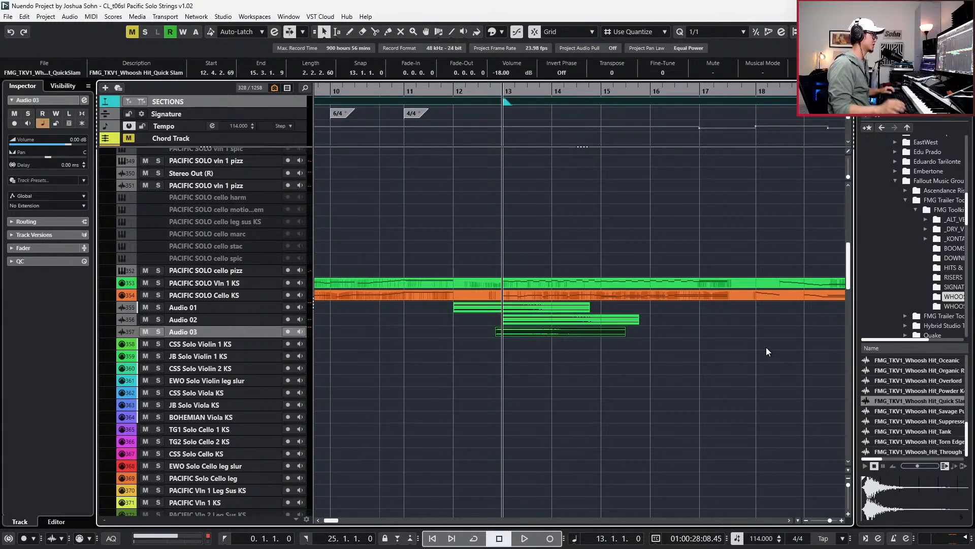
pyautogui.scroll(-2, 737, 327)
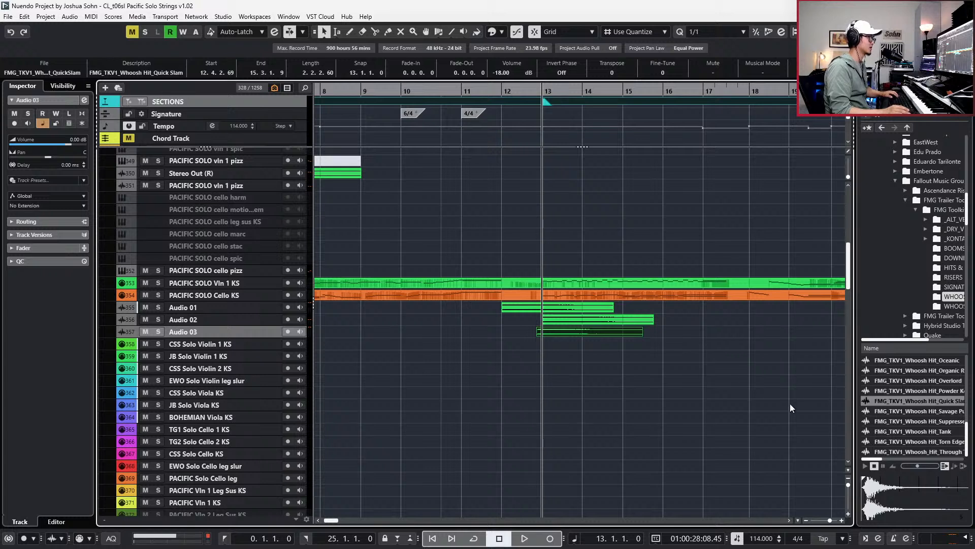
pyautogui.hscroll(2, 768, 402)
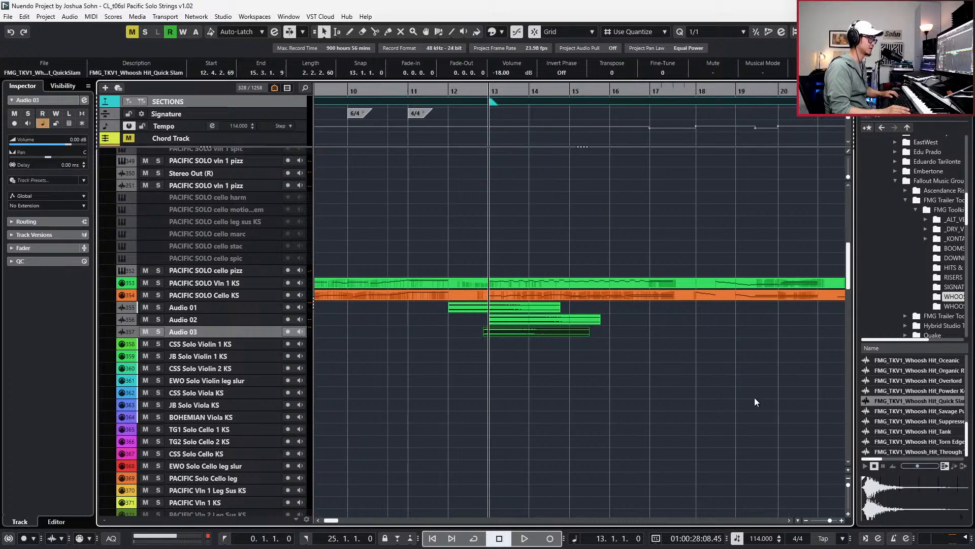
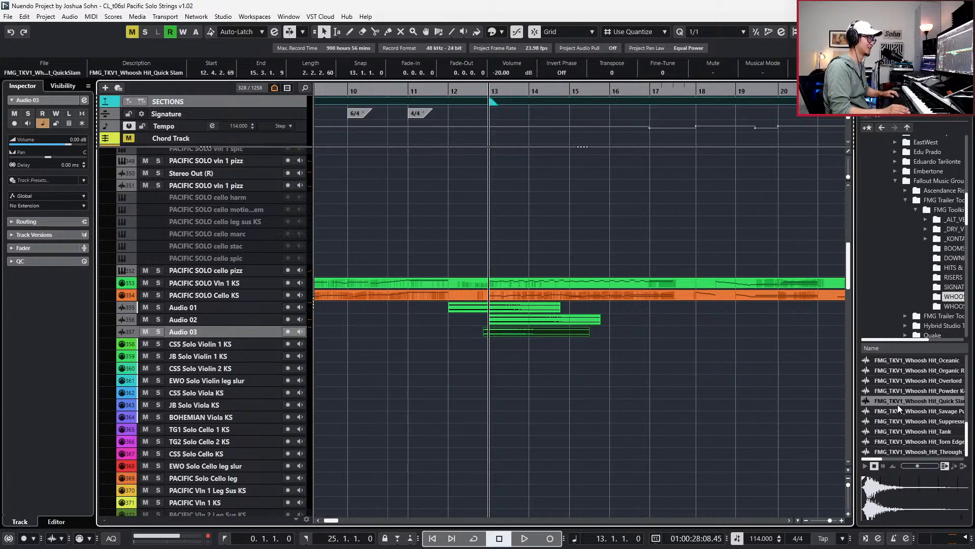
pyautogui.press('b')
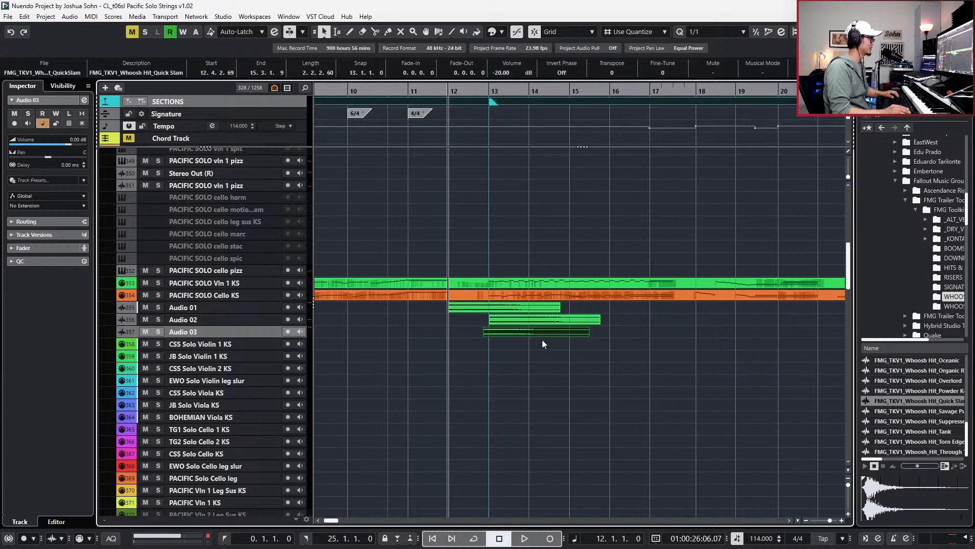
# Examine the notes of the SD2 Old Skool Neve drum part and play the arrangement from bar 12 with that track record-enabled.
pyautogui.scroll(-15, 596, 371)
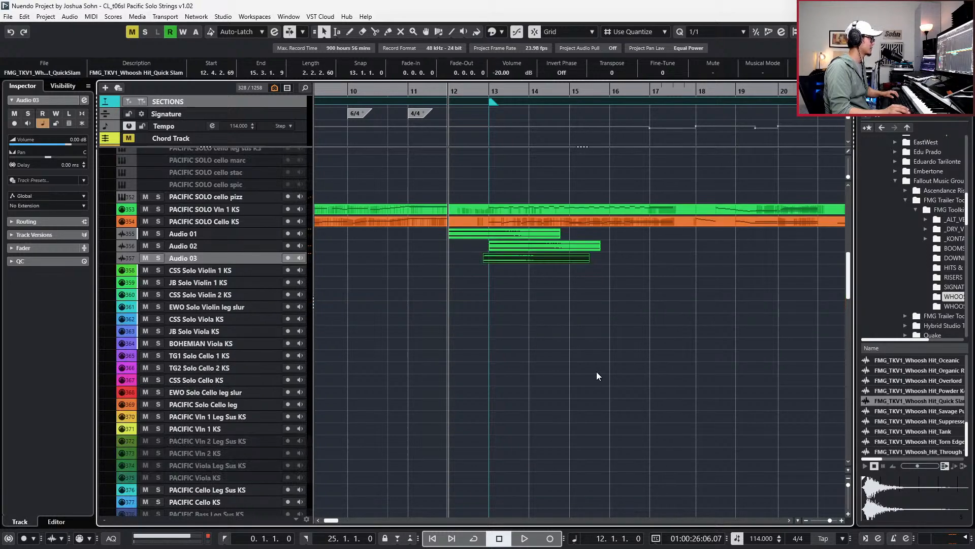
pyautogui.scroll(6, 589, 375)
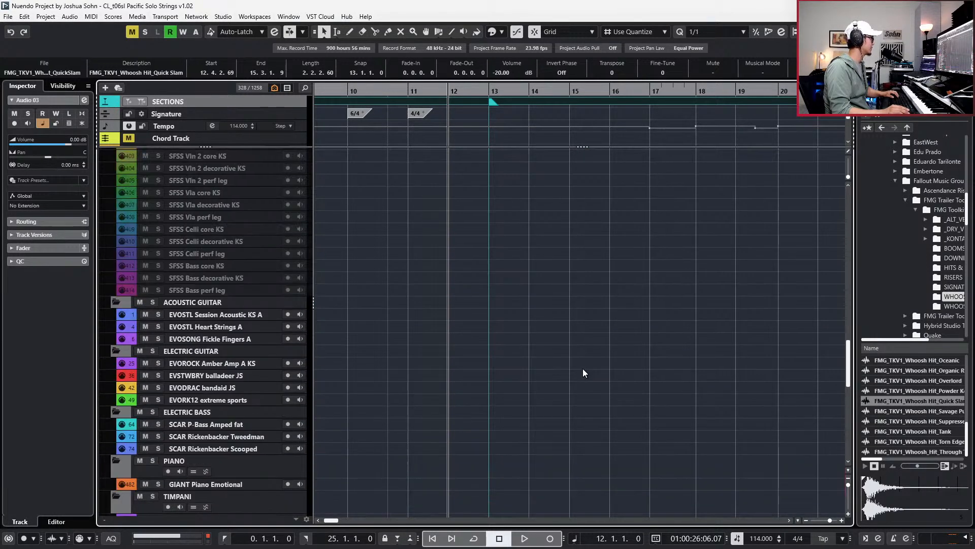
pyautogui.scroll(-8, 583, 376)
pyautogui.click(498, 468)
pyautogui.scroll(-3, 496, 470)
pyautogui.press('g')
pyautogui.press('g')
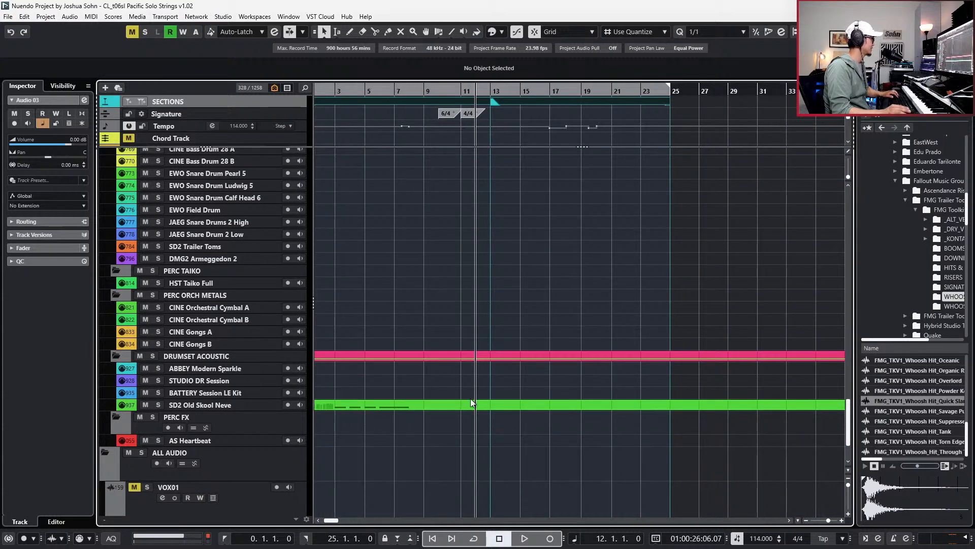
pyautogui.click(471, 400)
pyautogui.doubleClick(452, 403)
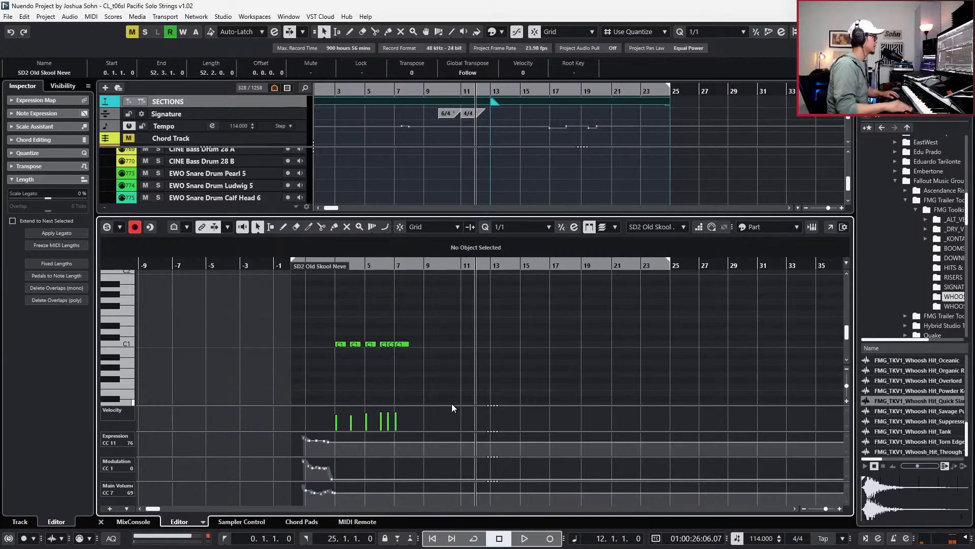
pyautogui.hotkey('ctrl', 'e')
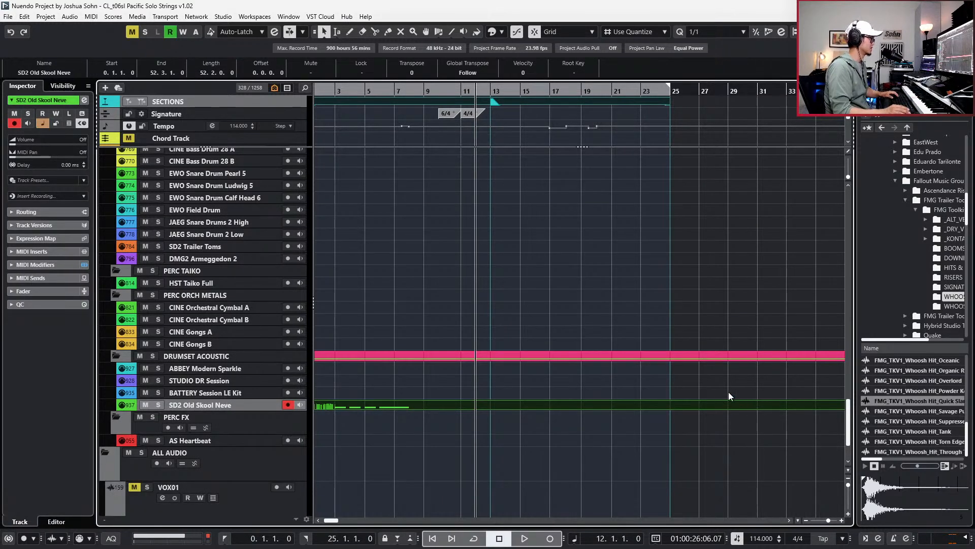
pyautogui.press('space')
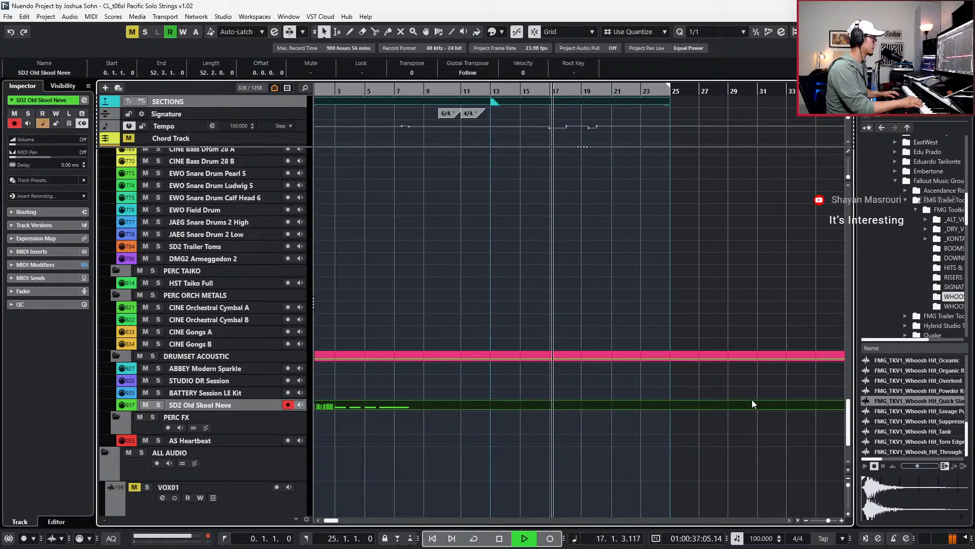
pyautogui.press('space')
# Duplicate the Audio 03 track and delete the copied clip so the new track is empty.
pyautogui.scroll(10, 650, 358)
pyautogui.scroll(15, 634, 346)
pyautogui.scroll(-6, 630, 344)
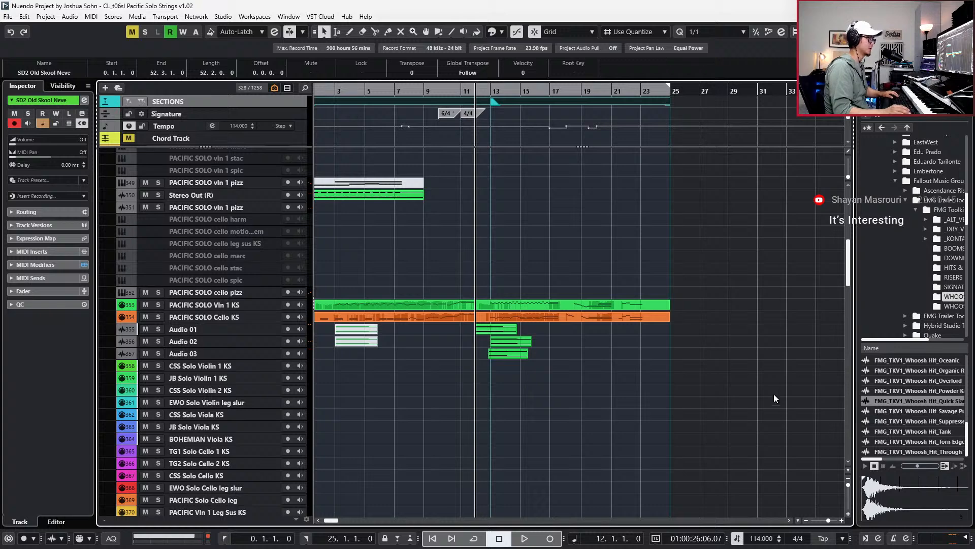
pyautogui.click(249, 354)
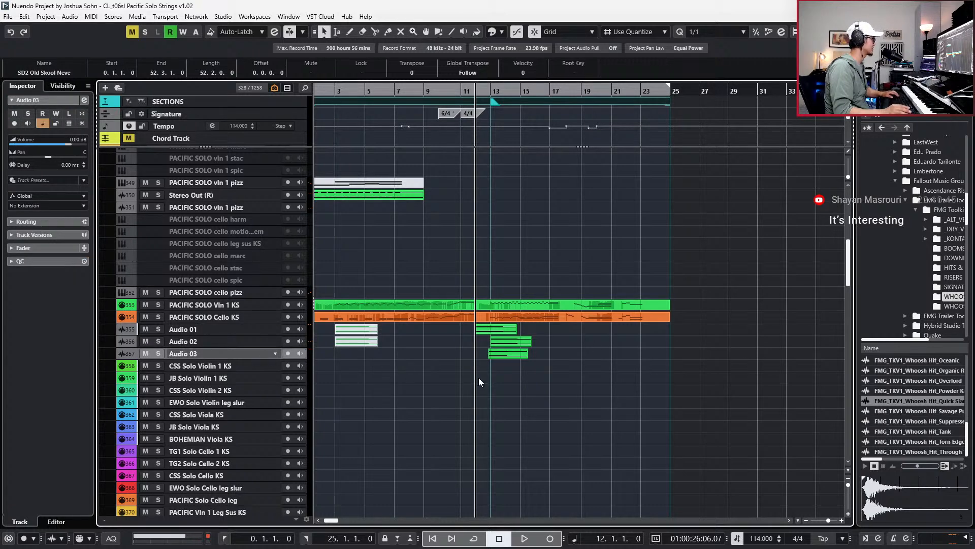
pyautogui.hotkey('ctrl', 'd')
pyautogui.press('Left')
pyautogui.scroll(10, 572, 356)
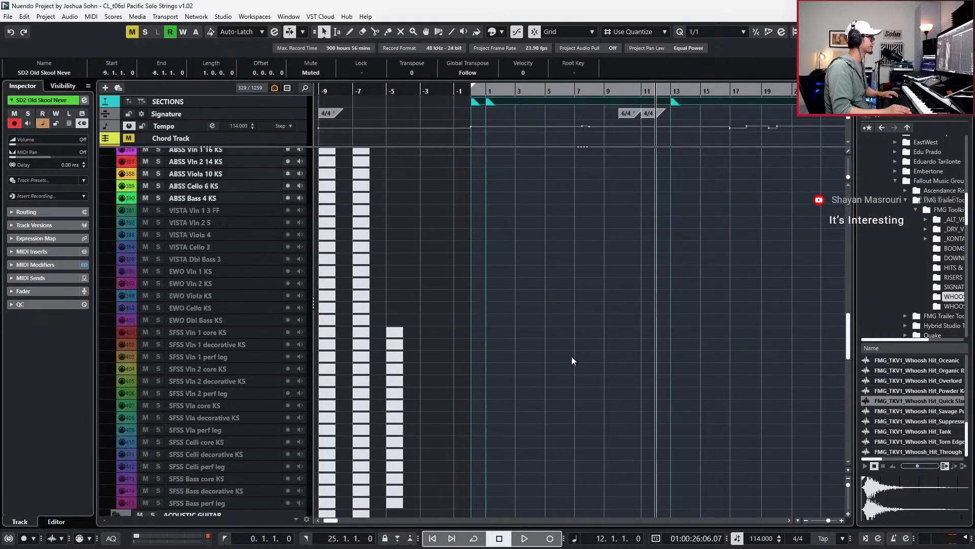
pyautogui.scroll(10, 571, 356)
pyautogui.hscroll(3, 574, 365)
pyautogui.click(584, 398)
pyautogui.press('Delete')
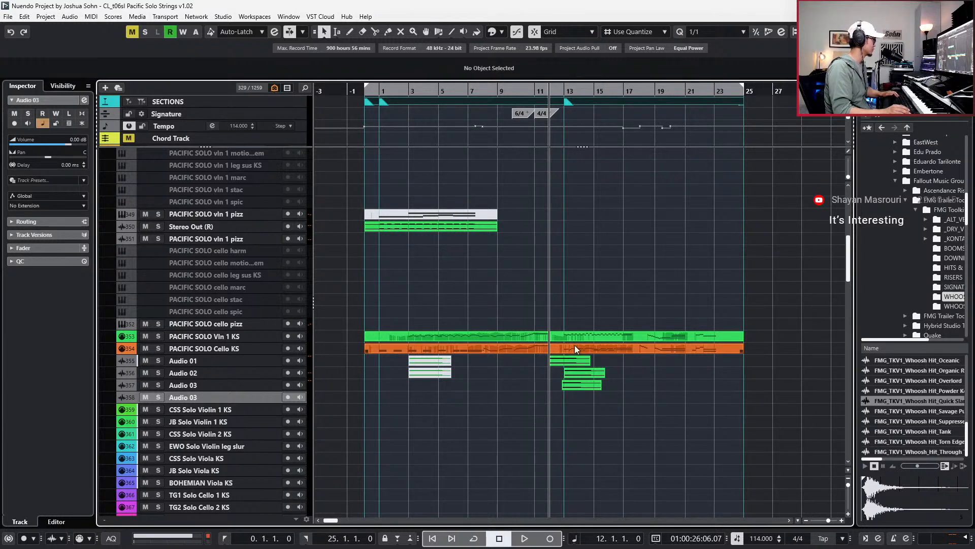
# Rename the duplicated audio track as Audio 04.
pyautogui.doubleClick(208, 394)
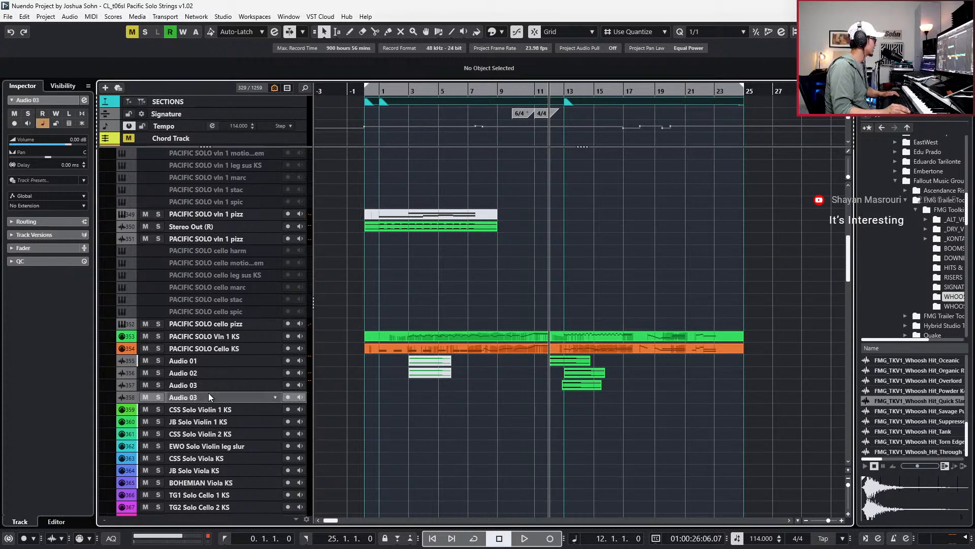
pyautogui.write('Audio 04')
pyautogui.press('Return')
# Browse the RISERS sample folder and audition the Short But Sweet, Solar Wind and Upheaval risers.
pyautogui.click(953, 277)
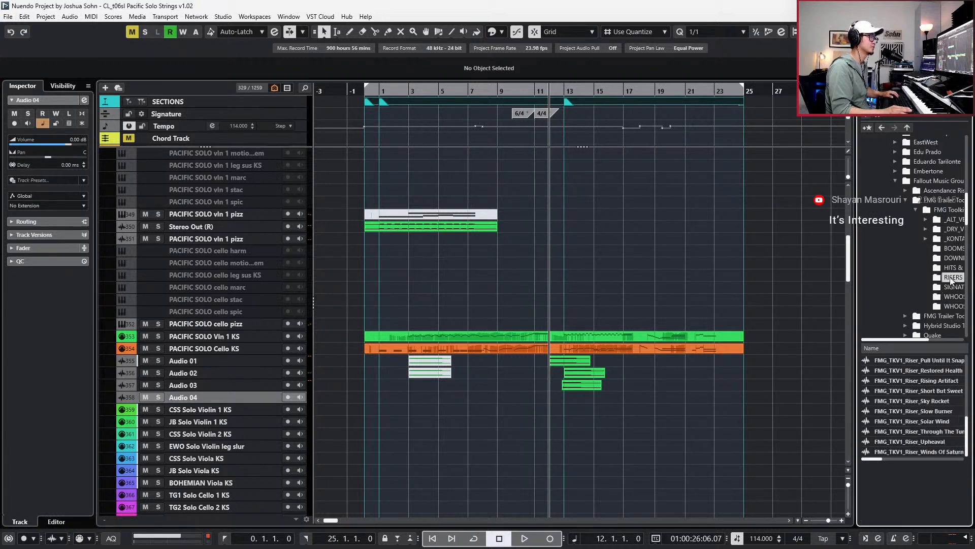
pyautogui.click(935, 390)
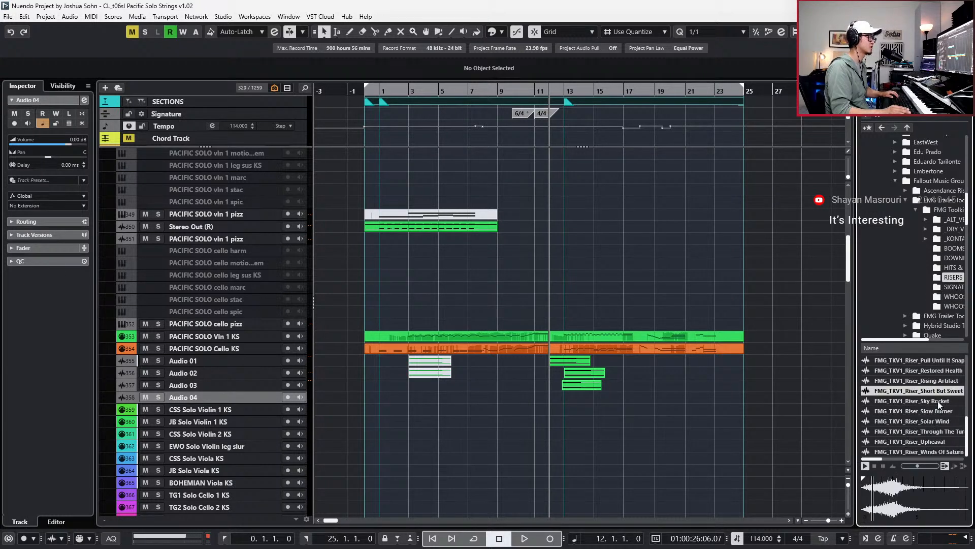
pyautogui.press('space')
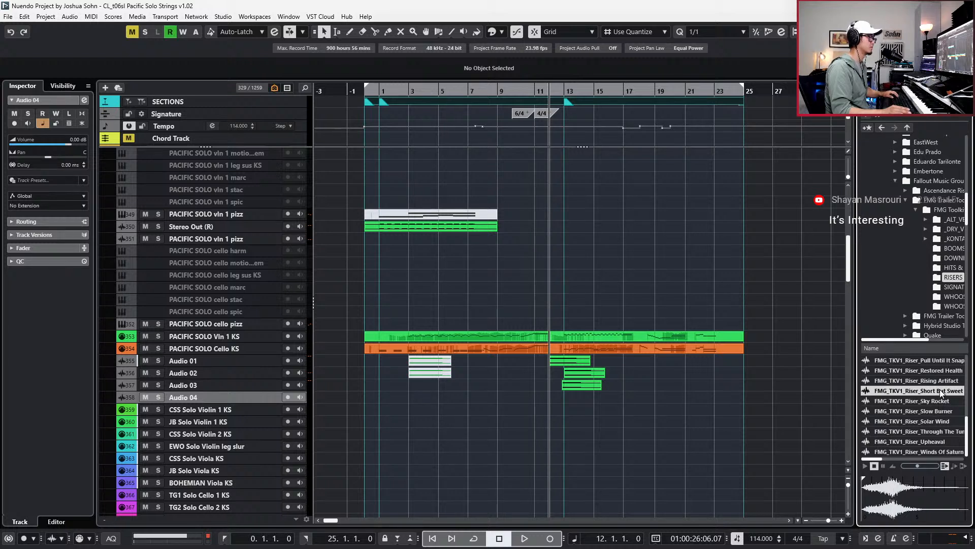
pyautogui.click(938, 420)
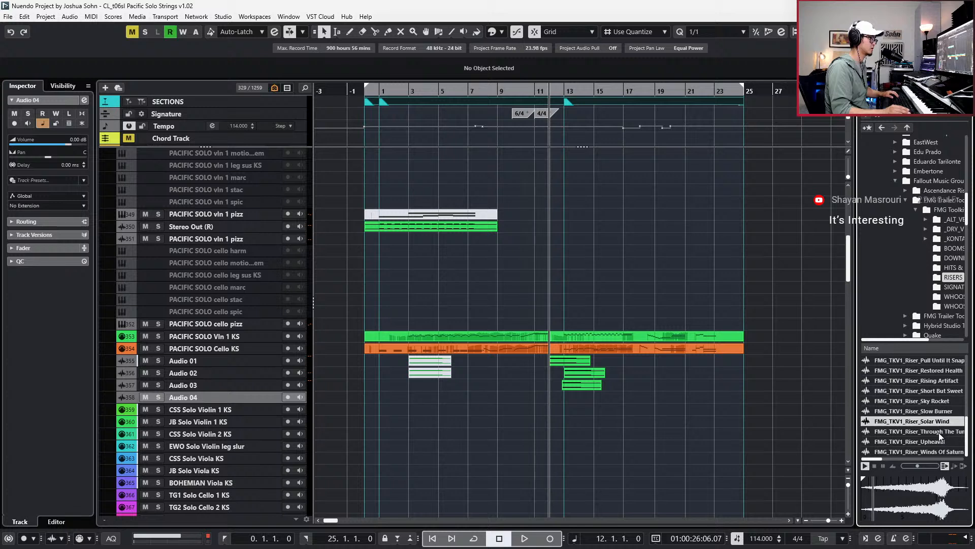
pyautogui.click(916, 496)
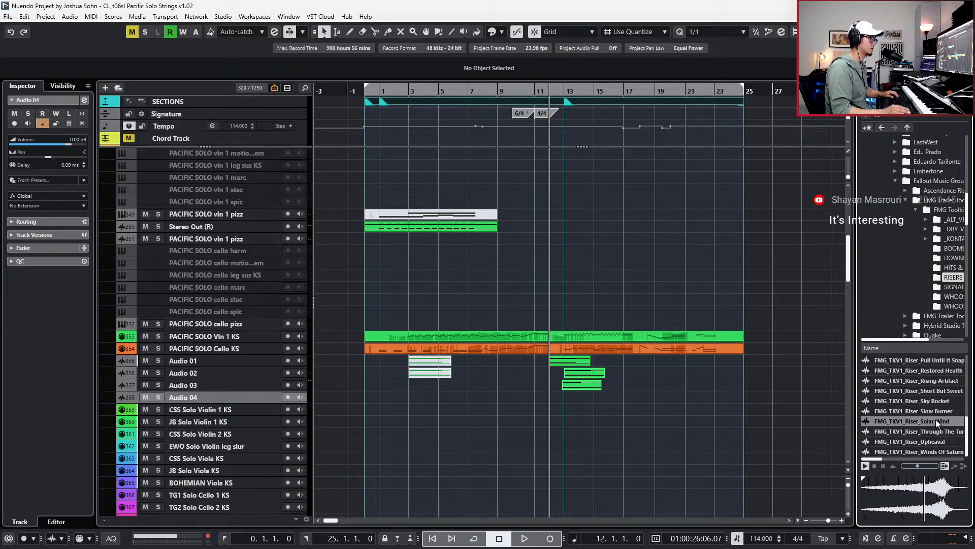
pyautogui.click(937, 442)
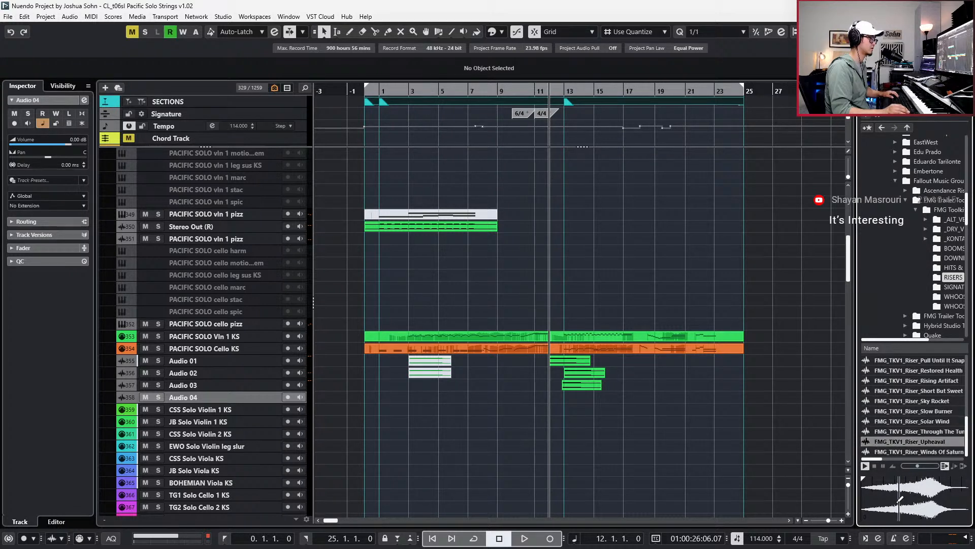
# Place FMG_TKV1_Riser_Upheaval at bar 13 on the Audio 04 track.
pyautogui.click(935, 443)
pyautogui.moveTo(935, 443); pyautogui.dragTo(569, 398)
pyautogui.click(560, 363)
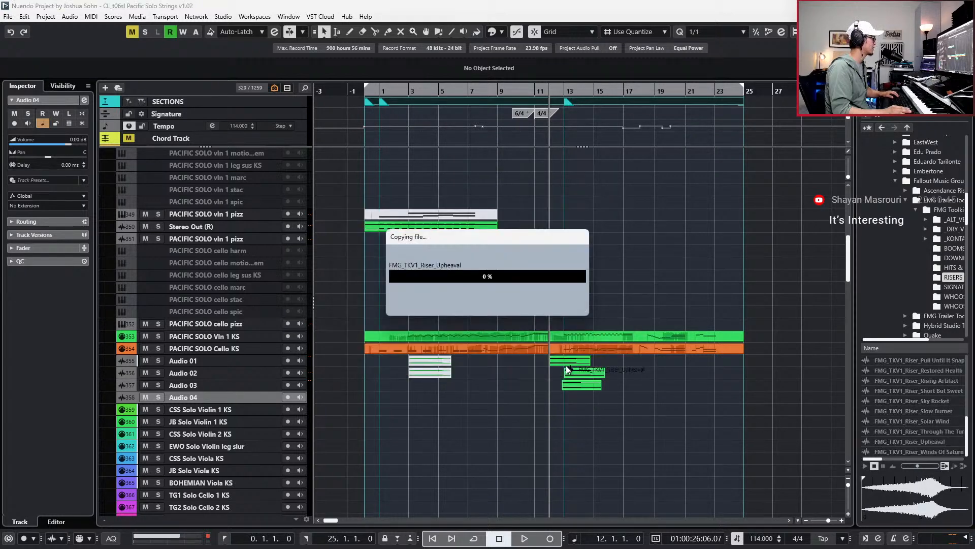
pyautogui.scroll(3, 602, 407)
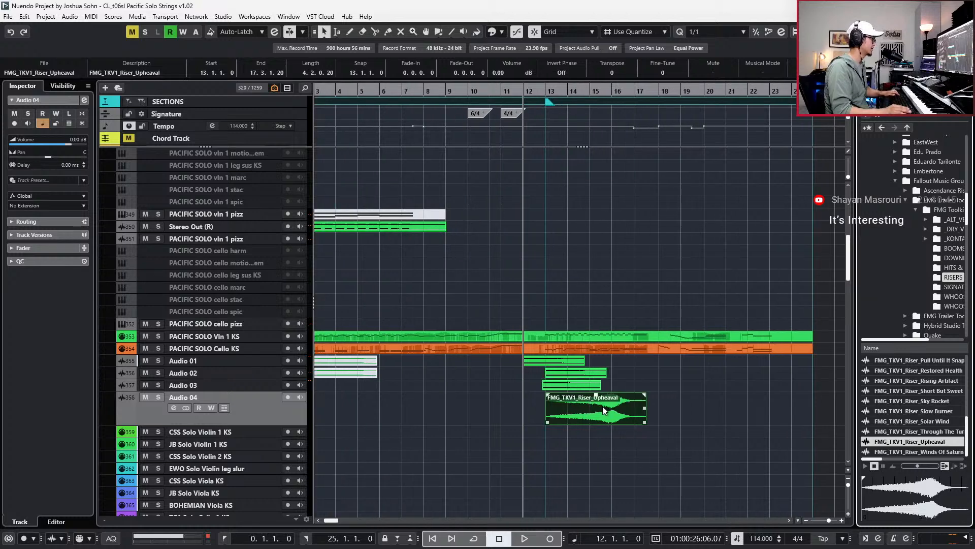
# Set the Upheaval riser's snap point at its loudest peak and move the clip so that point falls on 17.3.1.0.
pyautogui.moveTo(602, 407); pyautogui.dragTo(712, 406)
pyautogui.scroll(2, 571, 407)
pyautogui.doubleClick(710, 406)
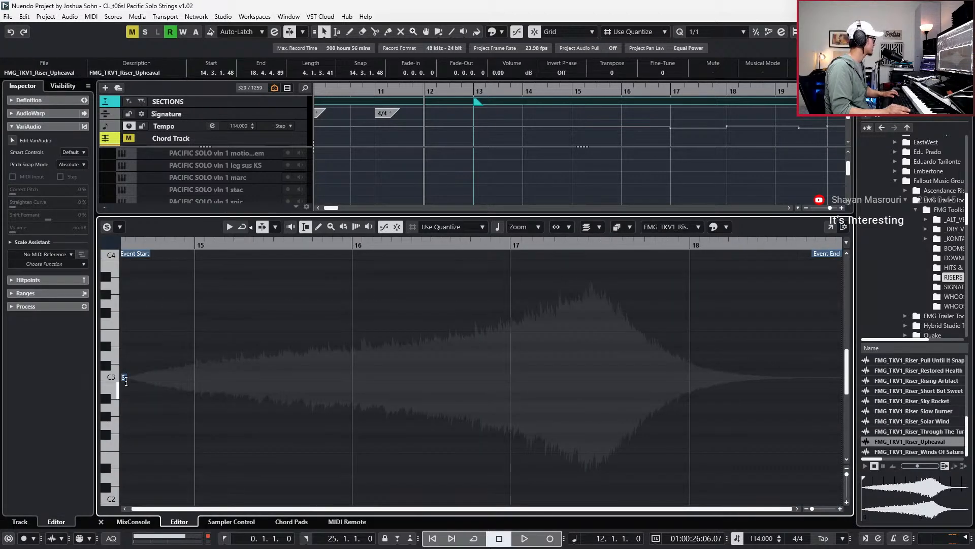
pyautogui.moveTo(125, 377); pyautogui.dragTo(561, 403)
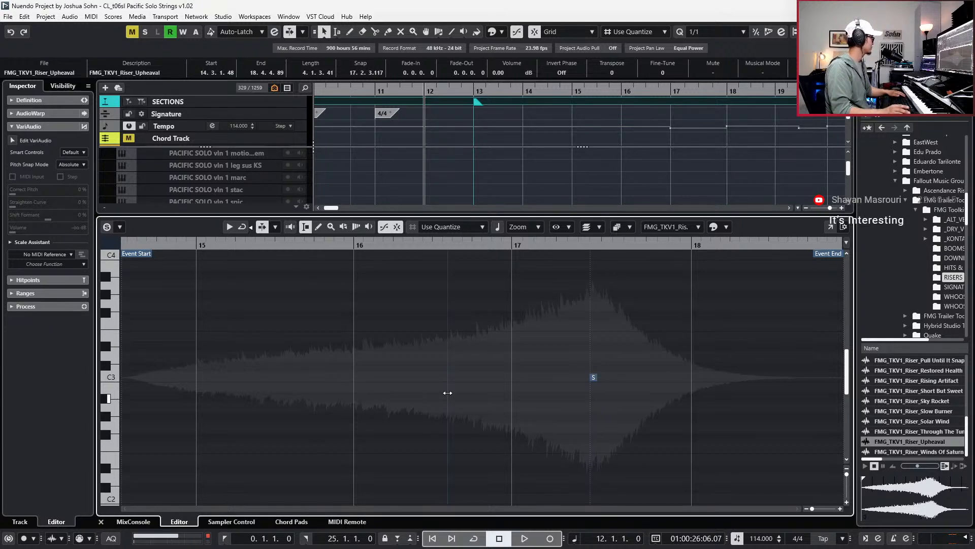
pyautogui.press('Return')
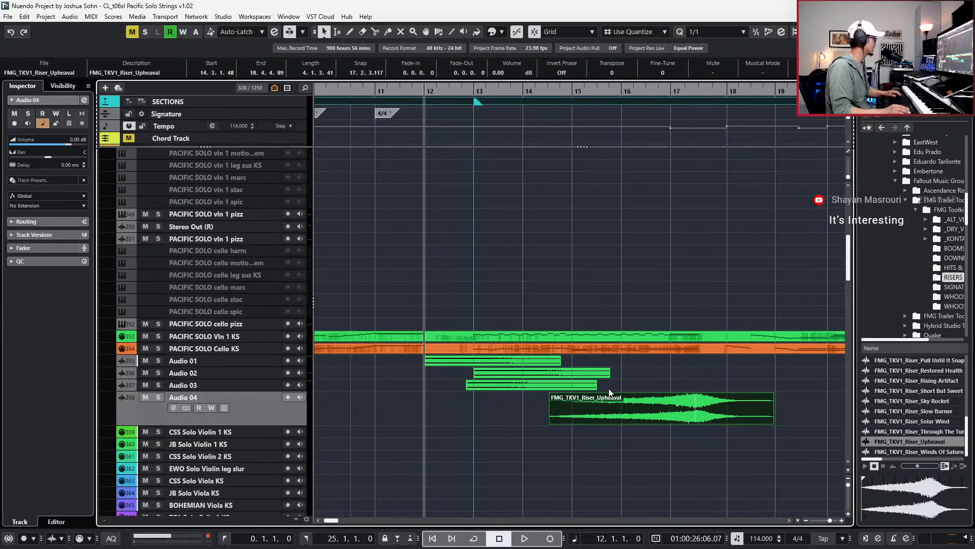
pyautogui.moveTo(641, 410)
pyautogui.mouseDown()
pyautogui.moveTo(666, 410)
pyautogui.moveTo(641, 409)
pyautogui.mouseUp()
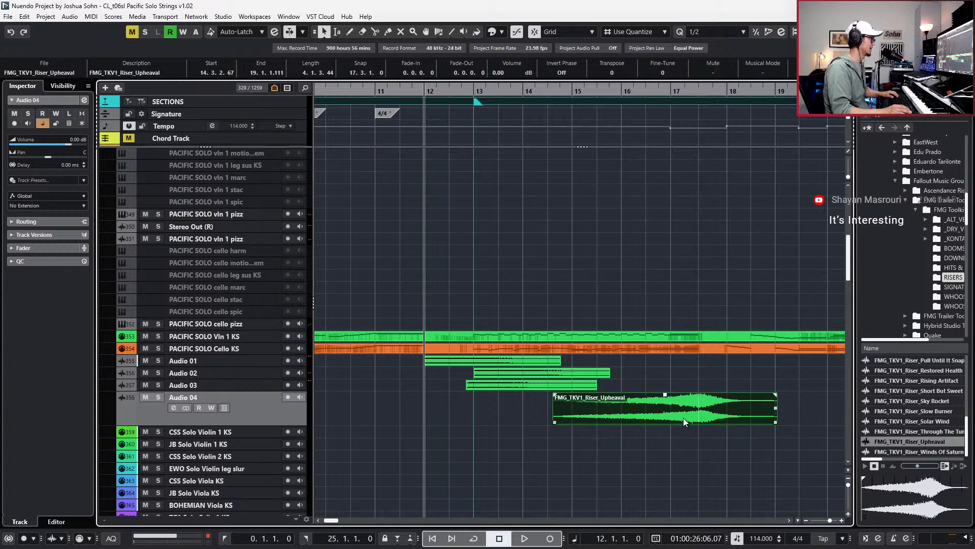
# Set the Upheaval riser clip's volume to -12 dB and play the passage from bar 12.
pyautogui.click(535, 147)
pyautogui.scroll(-12, 516, 77)
pyautogui.press('space')
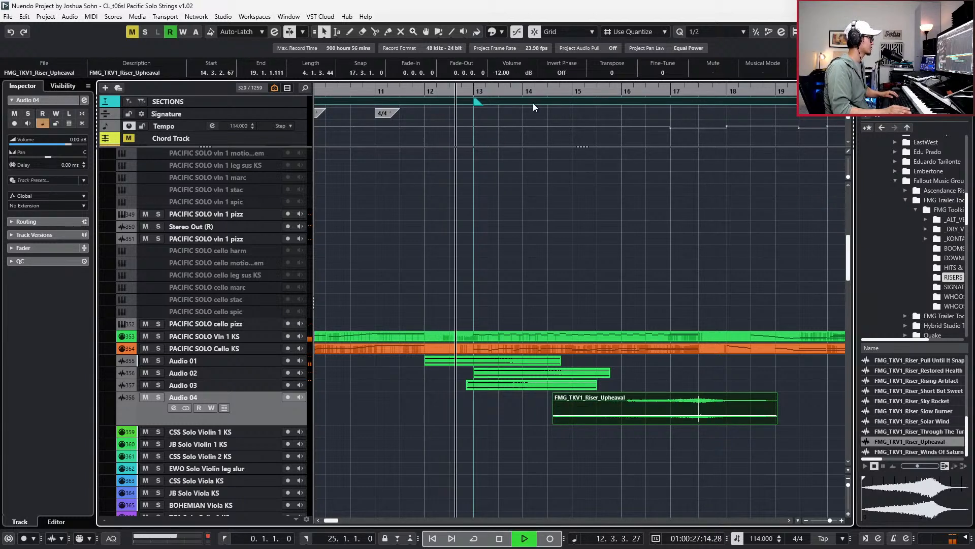
pyautogui.click(627, 404)
pyautogui.press('h')
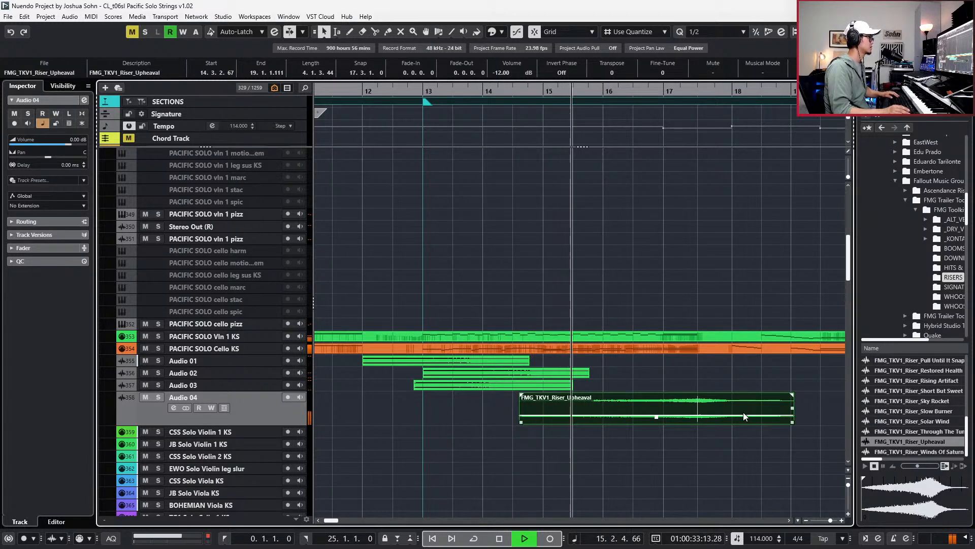
# Copy the Whoosh Hit_QuickSlam clip on the Audio 03 track so the copy's snap point falls on 17.3.1.0.
pyautogui.press('g')
pyautogui.press('g')
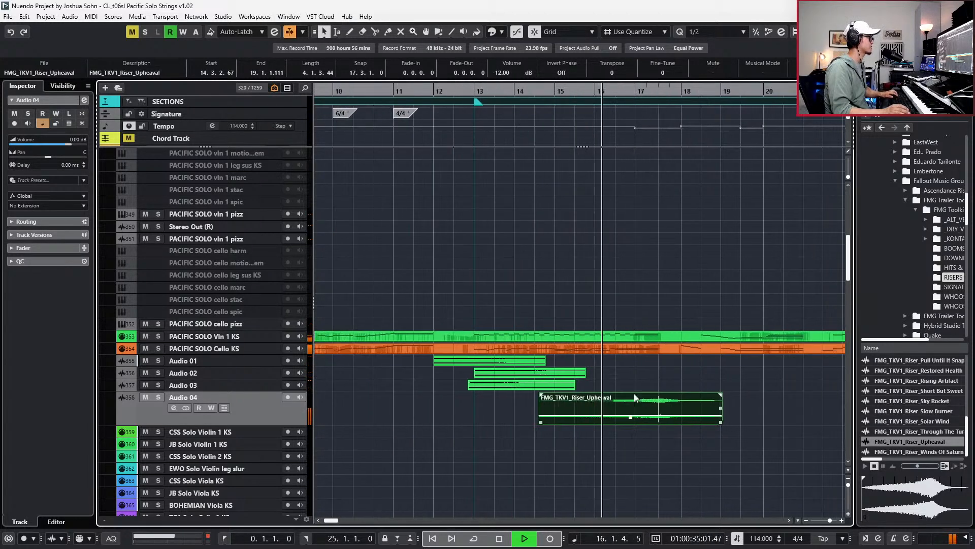
pyautogui.click(535, 377)
pyautogui.moveTo(532, 385); pyautogui.dragTo(712, 386)
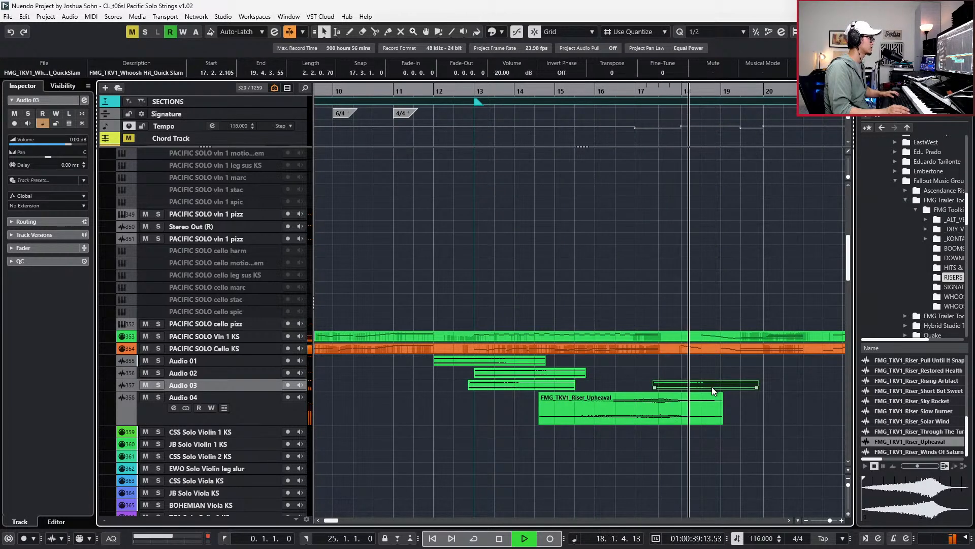
pyautogui.press('space')
# Move the FMG_TKV1_Hit_Epic clip on Audio 02 to 17.3.1.0 and play the passage leading into it.
pyautogui.moveTo(485, 370); pyautogui.dragTo(670, 373)
pyautogui.press('space')
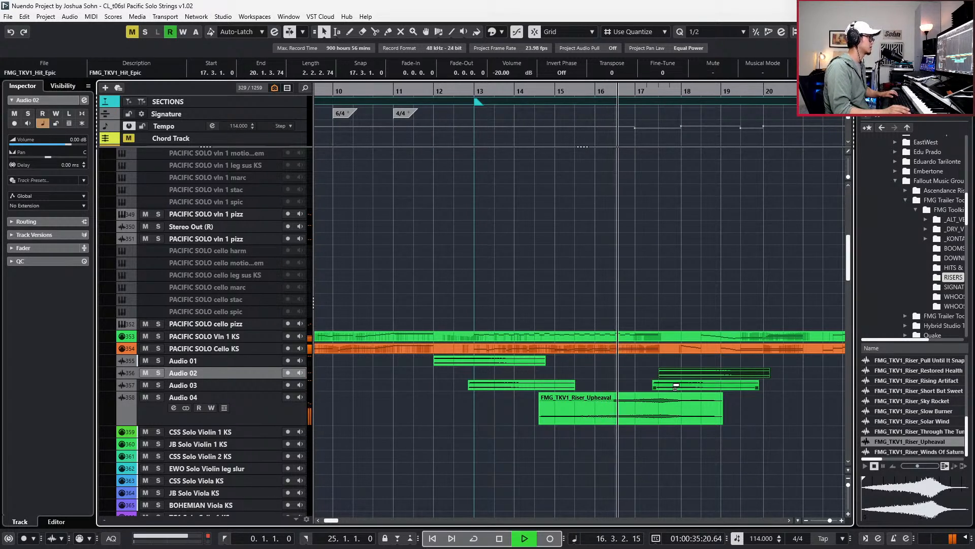
pyautogui.press('g')
pyautogui.press('g')
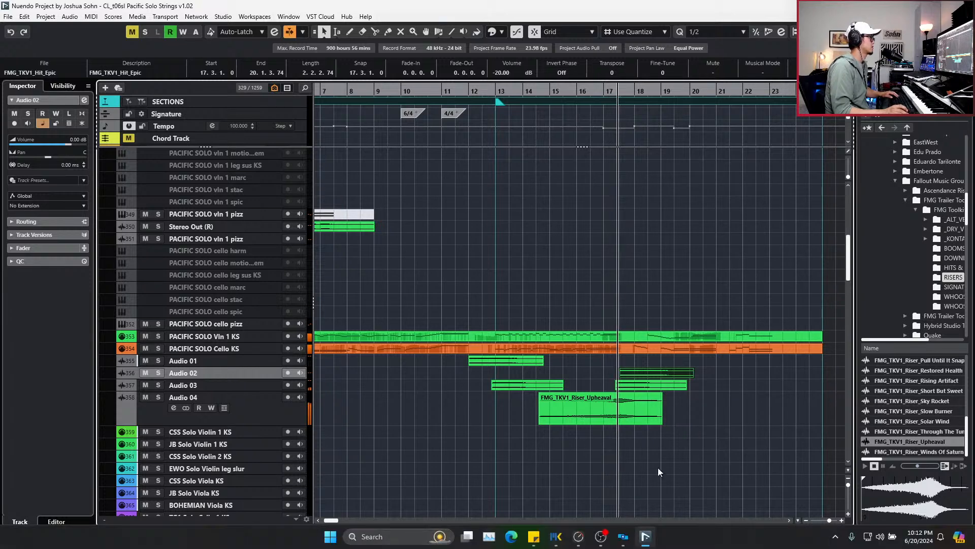
pyautogui.press('space')
# Trim the end of the Upheaval riser clip to 17.3.2.106, just past its peak, with a short fade-out.
pyautogui.click(641, 407)
pyautogui.scroll(3, 650, 415)
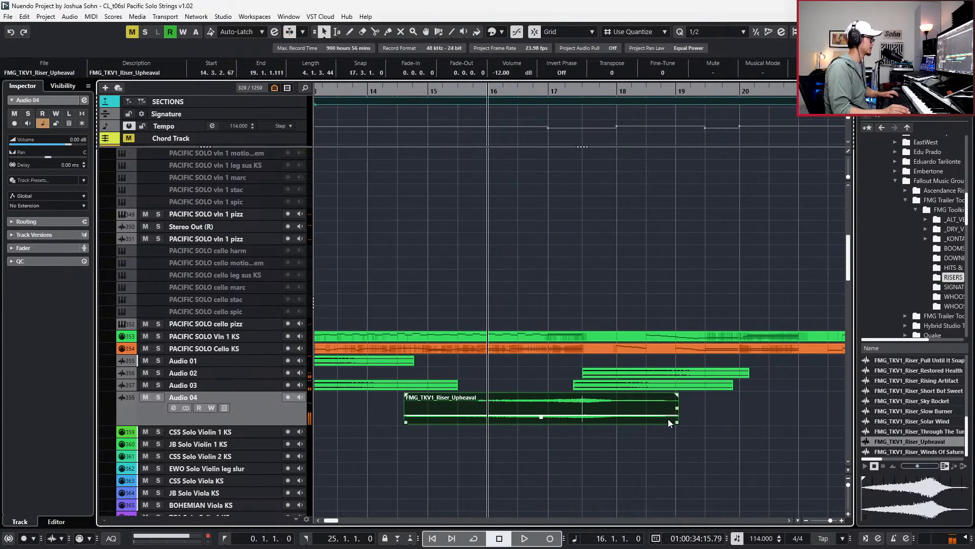
pyautogui.moveTo(675, 423); pyautogui.dragTo(582, 393)
# Add a VERB09-HITS reverb send to the Audio 04 channel and play the passage from bar 16 past bar 20.
pyautogui.press('e')
pyautogui.click(547, 264)
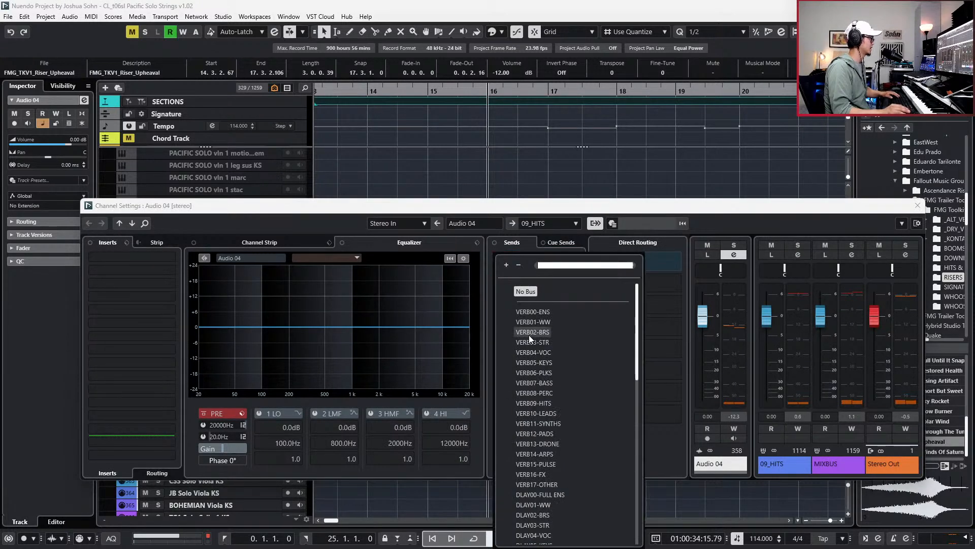
pyautogui.click(539, 402)
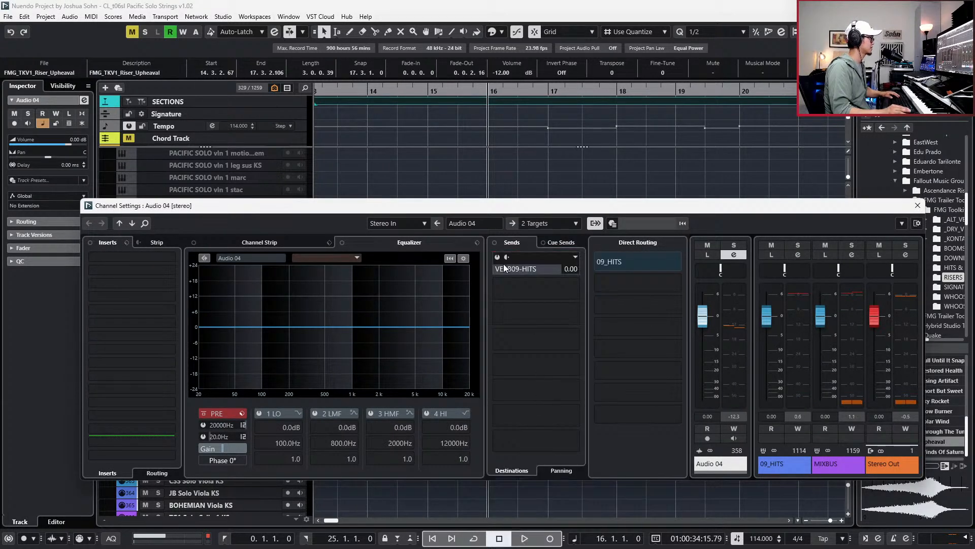
pyautogui.press('e')
pyautogui.press('space')
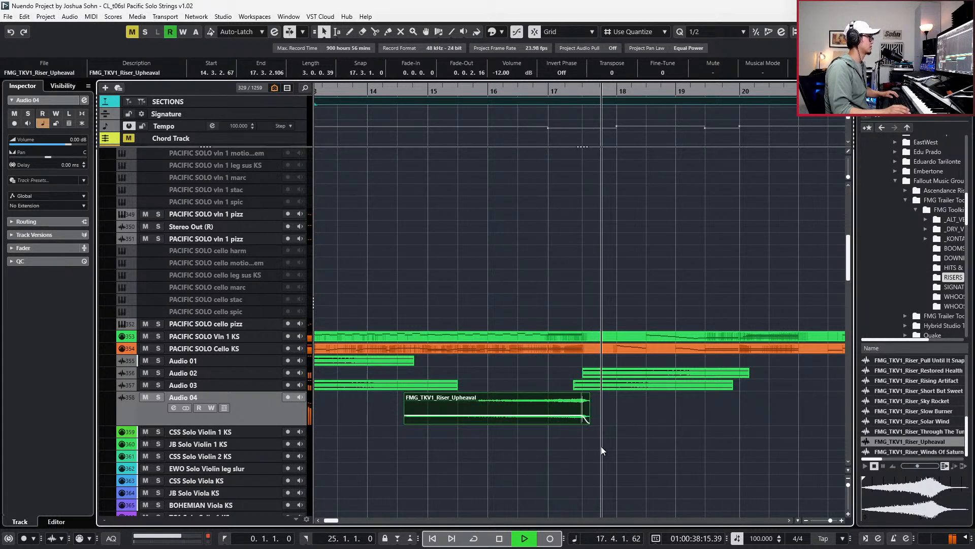
pyautogui.press('g')
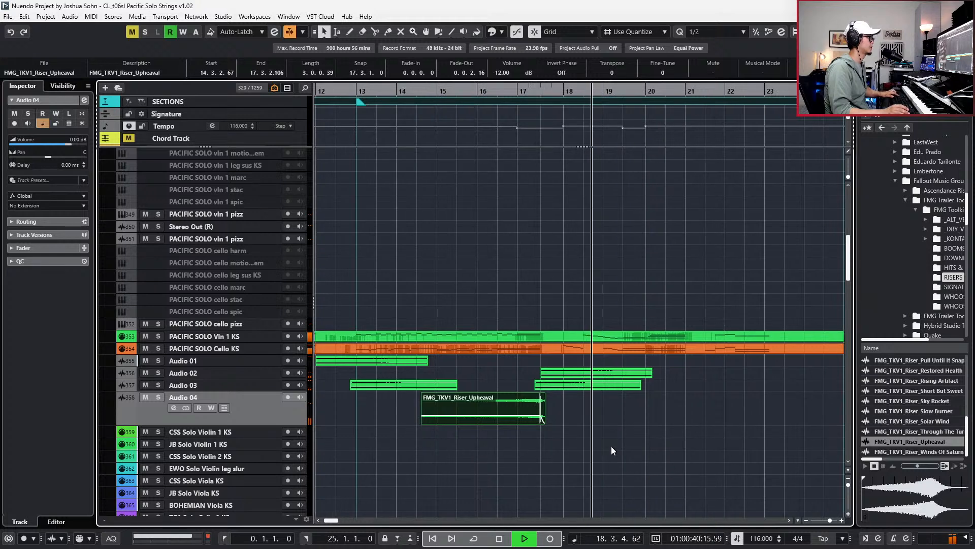
pyautogui.press('g')
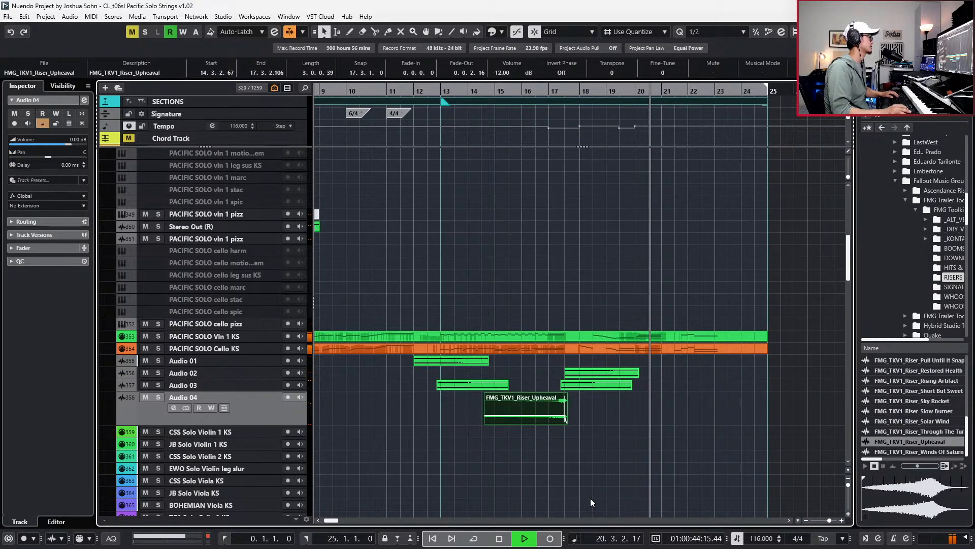
pyautogui.press('space')
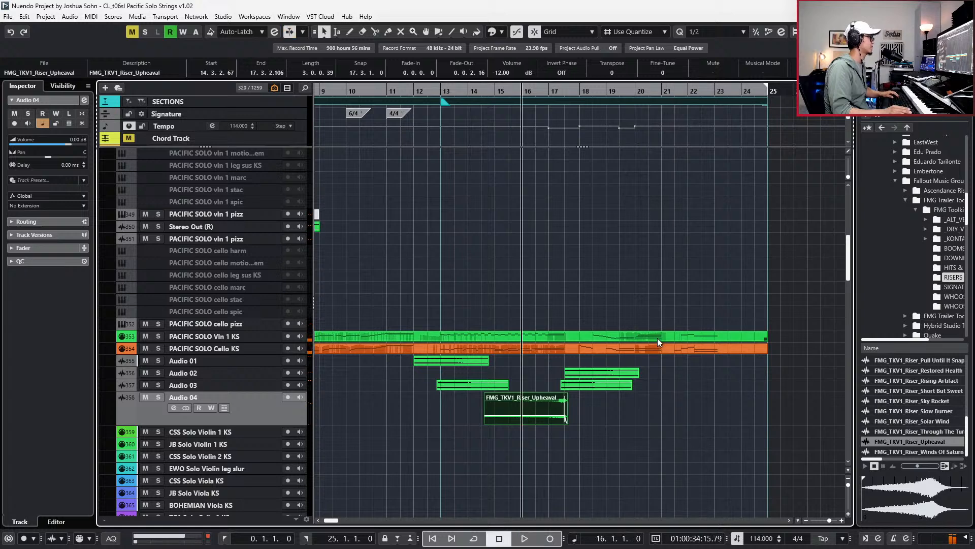
# Open the PACIFIC SOLO Vln 1 KS part at bar 20 for note editing and set the quantize grid to 1/16.
pyautogui.doubleClick(657, 337)
pyautogui.moveTo(657, 319); pyautogui.dragTo(651, 471)
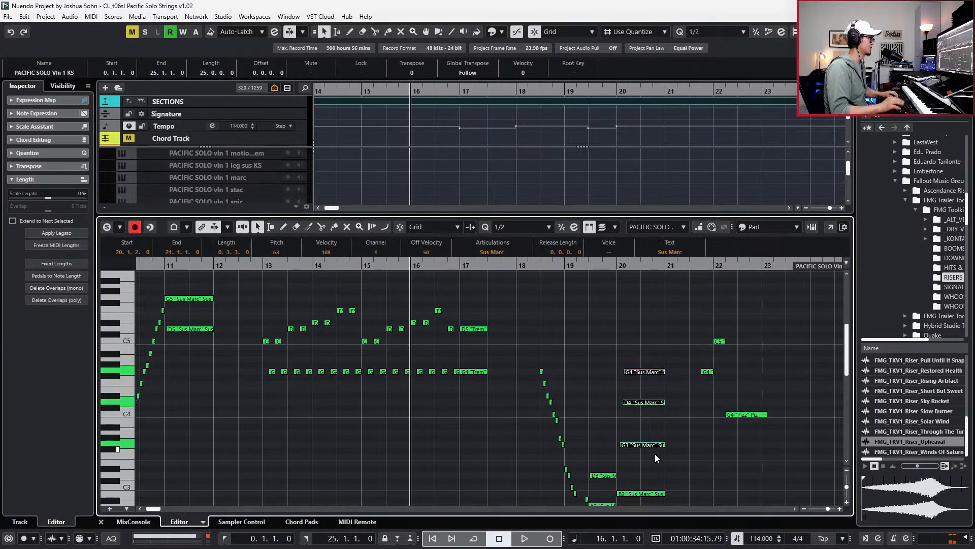
pyautogui.keyDown('ctrl'); pyautogui.scroll(4, 658, 449); pyautogui.keyUp('ctrl')
pyautogui.press('3')
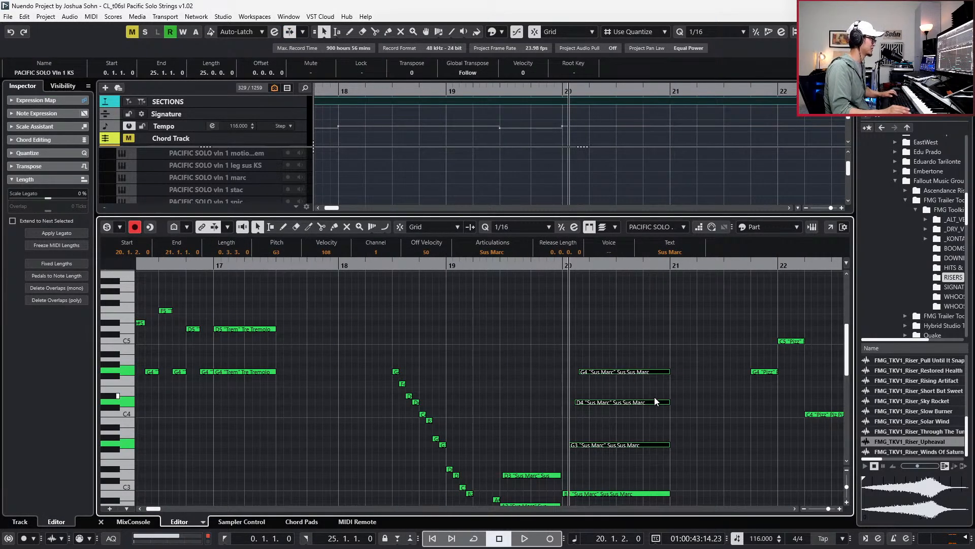
pyautogui.keyDown('ctrl'); pyautogui.scroll(2, 655, 402); pyautogui.keyUp('ctrl')
pyautogui.press('space')
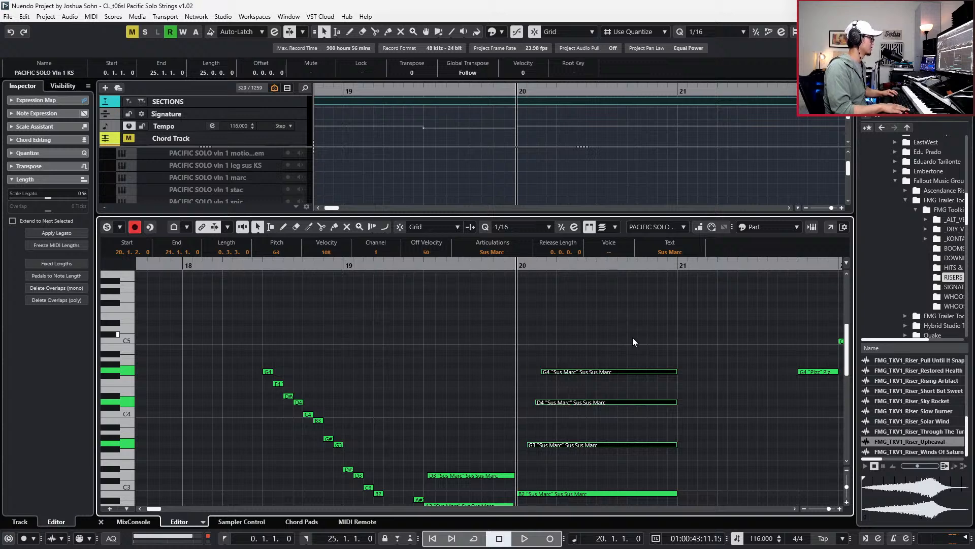
pyautogui.press('space')
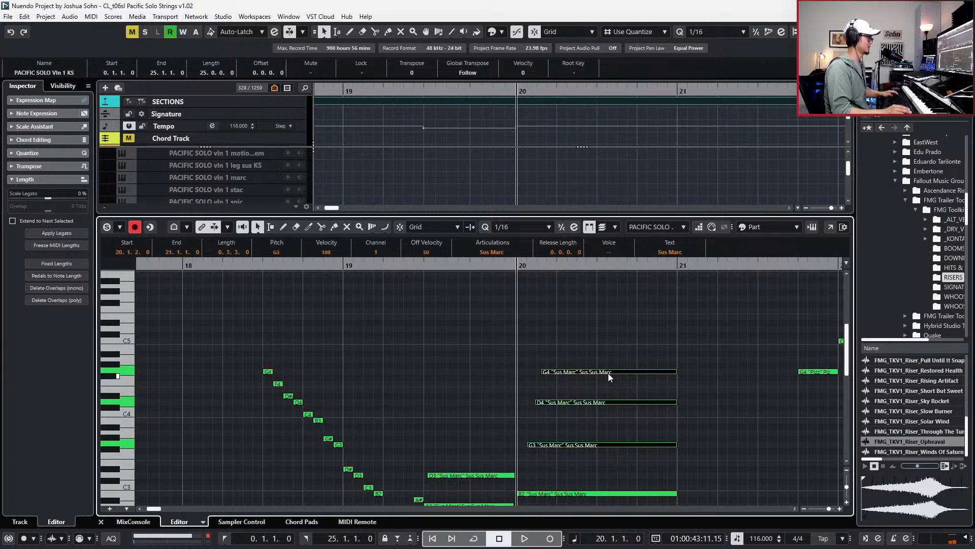
# Shorten the violin's G3, D4 and G4 notes in bar 20 so they end around beat 3.
pyautogui.click(615, 367)
pyautogui.scroll(-3, 613, 330)
pyautogui.scroll(3, 610, 343)
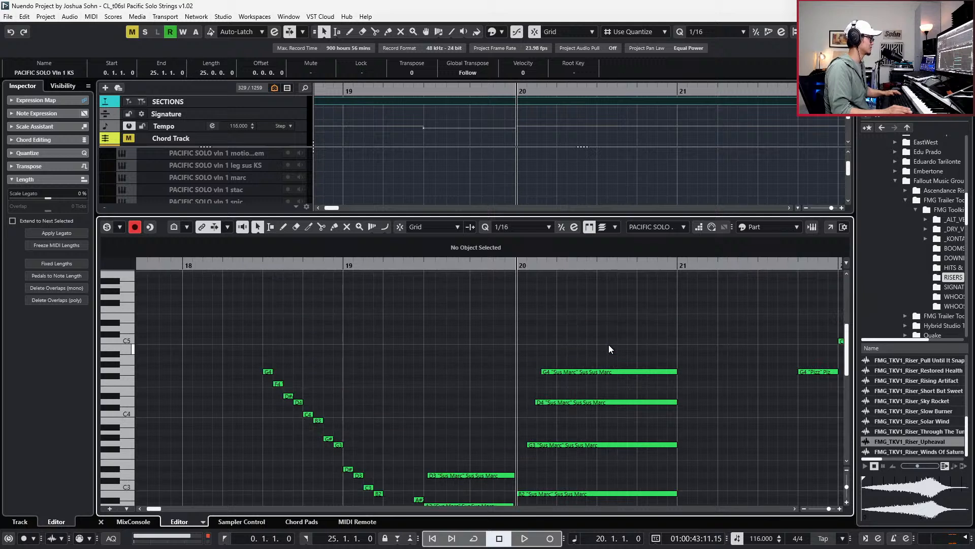
pyautogui.moveTo(609, 345); pyautogui.dragTo(605, 455)
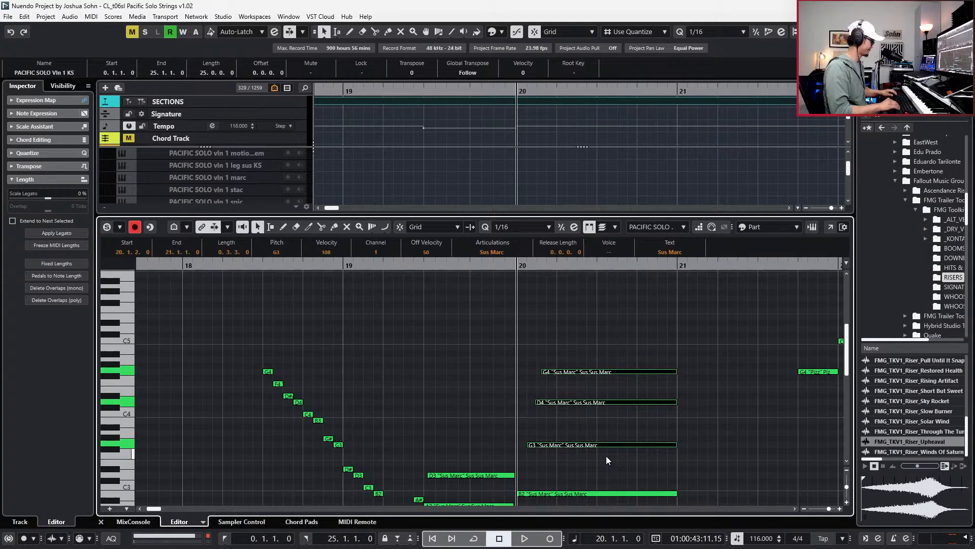
pyautogui.hotkey('alt', 'shift', 'Left')
pyautogui.hotkey('alt', 'shift', 'Left')
pyautogui.hotkey('alt', 'shift', 'Left')
pyautogui.hotkey('alt', 'shift', 'Left')
pyautogui.hotkey('alt', 'shift', 'Left')
pyautogui.hotkey('alt', 'shift', 'Left')
pyautogui.hotkey('alt', 'shift', 'Left')
pyautogui.hotkey('alt', 'shift', 'Left')
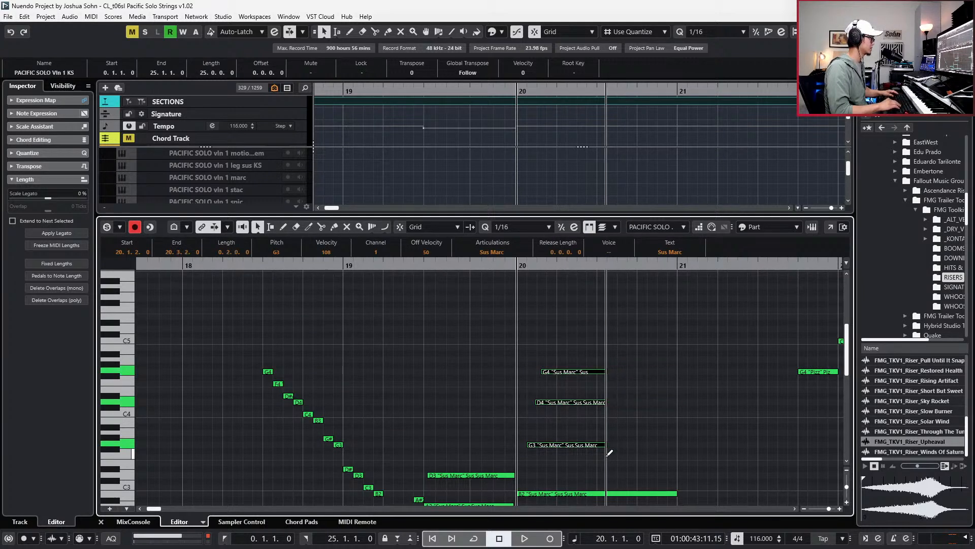
# Duplicate the shortened G3, D4 and G4 notes and shift the copies to start from 20.3.1.0.
pyautogui.hotkey('ctrl', 'c')
pyautogui.hotkey('ctrl', 'v')
pyautogui.hotkey('alt', 'Right')
pyautogui.hotkey('alt', 'Right')
pyautogui.hotkey('alt', 'Right')
pyautogui.hotkey('alt', 'Right')
pyautogui.hotkey('alt', 'Right')
pyautogui.hotkey('alt', 'Right')
pyautogui.hotkey('alt', 'Right')
pyautogui.hotkey('alt', 'Right')
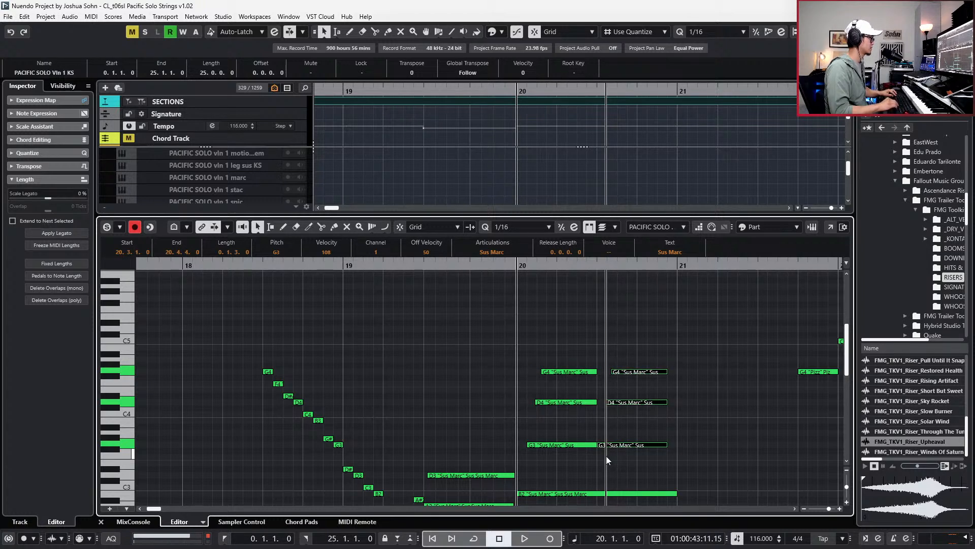
# Transpose the copied chord up one octave to G4, D5 and G5 and play it from bar 20.
pyautogui.press('Up')
pyautogui.press('Up')
pyautogui.press('Up')
pyautogui.press('Up')
pyautogui.press('Up')
pyautogui.press('Up')
pyautogui.press('Up')
pyautogui.press('Up')
pyautogui.press('Up')
pyautogui.press('Up')
pyautogui.press('Up')
pyautogui.press('Up')
pyautogui.press('Up')
pyautogui.press('Up')
pyautogui.press('Up')
pyautogui.press('Up')
pyautogui.press('Up')
pyautogui.press('Up')
pyautogui.press('Up')
pyautogui.press('Up')
pyautogui.press('Up')
pyautogui.press('Up')
pyautogui.press('Up')
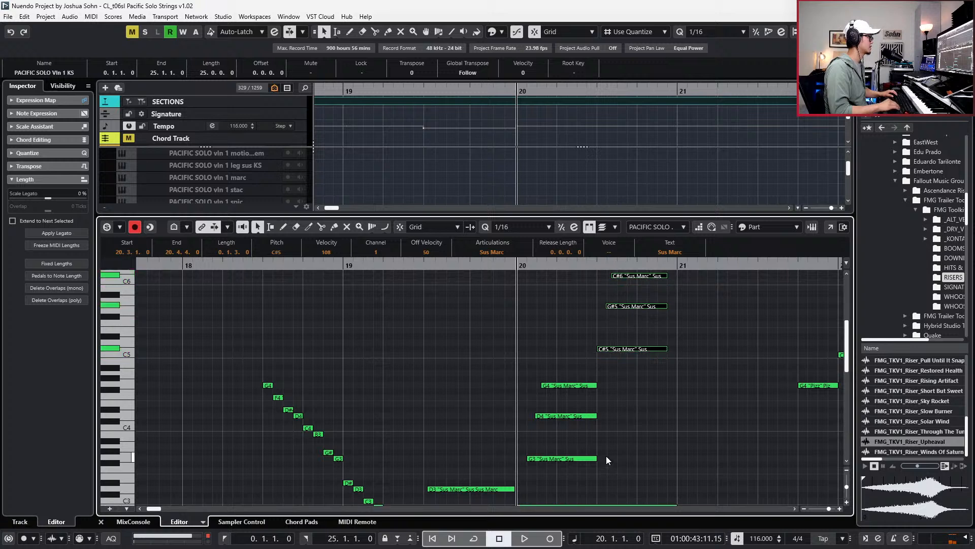
pyautogui.press('Up')
pyautogui.press('l')
pyautogui.hotkey('shift', 'Down')
pyautogui.press('space')
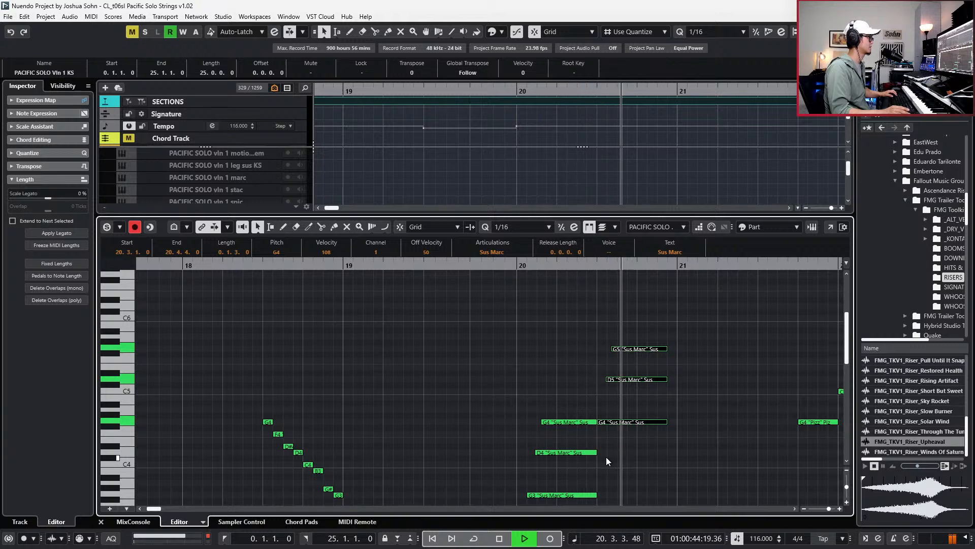
pyautogui.press('space')
# Extend the copied G4, D5 and G5 notes to end at 21.1.1.0 and make them start slightly earlier.
pyautogui.hotkey('alt', 'l')
pyautogui.hotkey('alt', 'shift', 'Right')
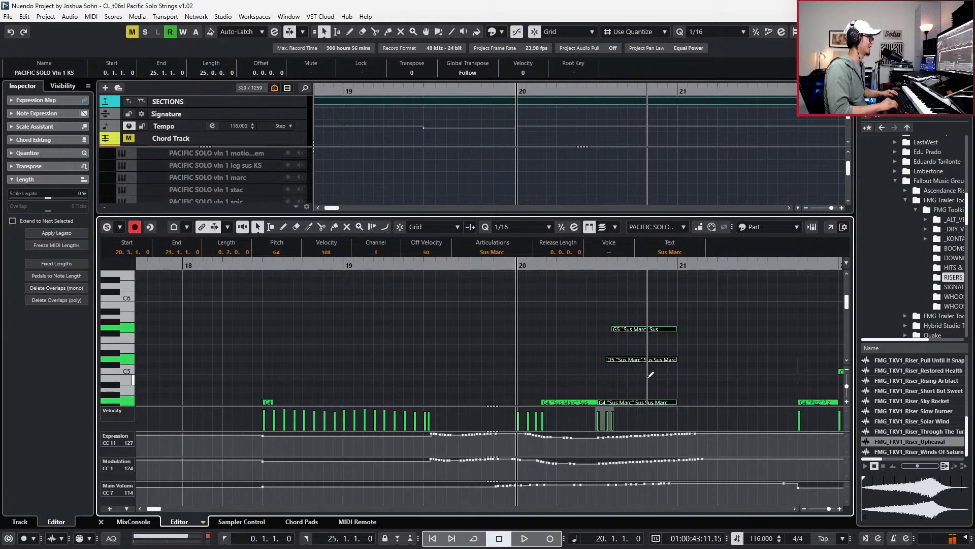
pyautogui.scroll(-3, 679, 371)
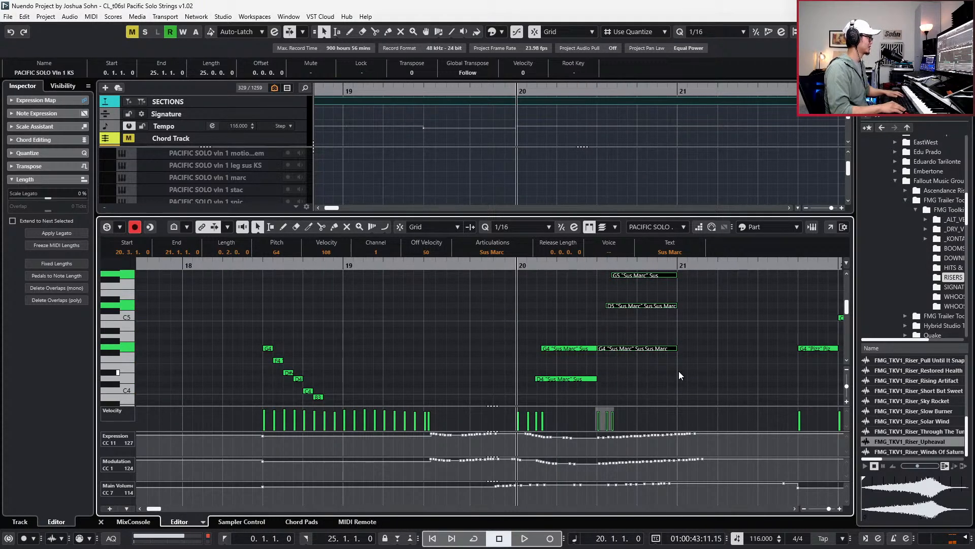
pyautogui.hotkey('alt', 'Left')
pyautogui.hotkey('alt', 'Left')
pyautogui.hotkey('alt', 'Left')
pyautogui.hotkey('alt', 'Left')
pyautogui.press('q')
pyautogui.click(553, 333)
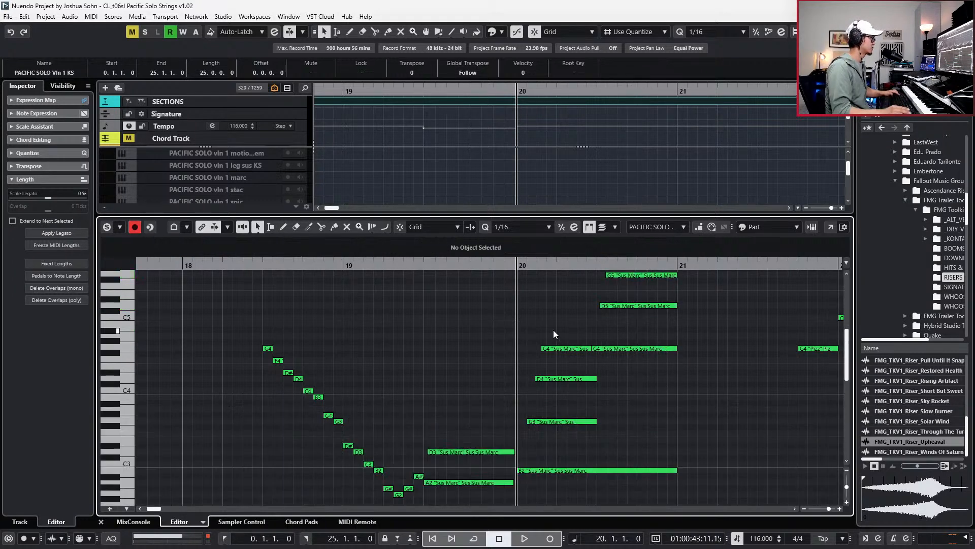
# Shorten the first chord's G3, D4 and G4 notes to end at 20.2.4.10 and play bar 20.
pyautogui.moveTo(564, 450); pyautogui.dragTo(575, 348)
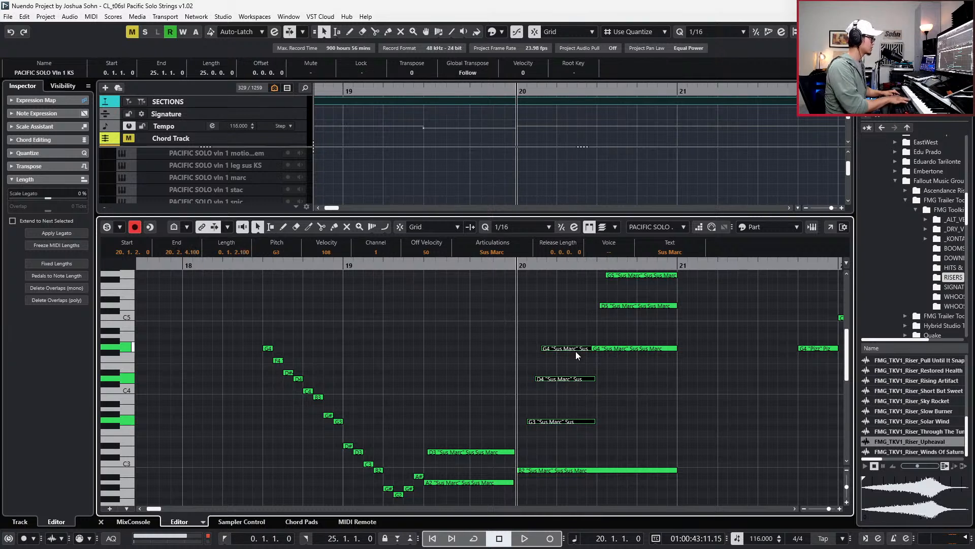
pyautogui.press('q')
pyautogui.press('space')
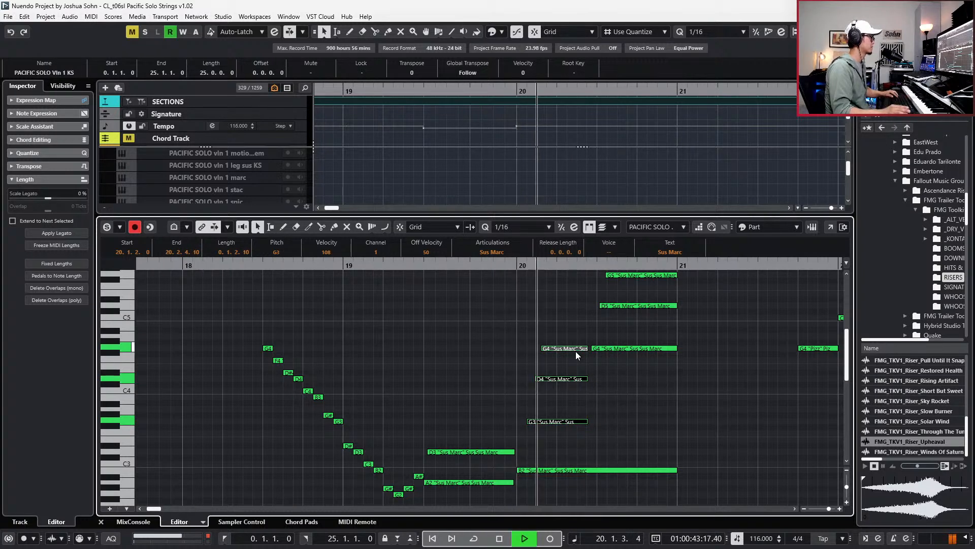
pyautogui.press('space')
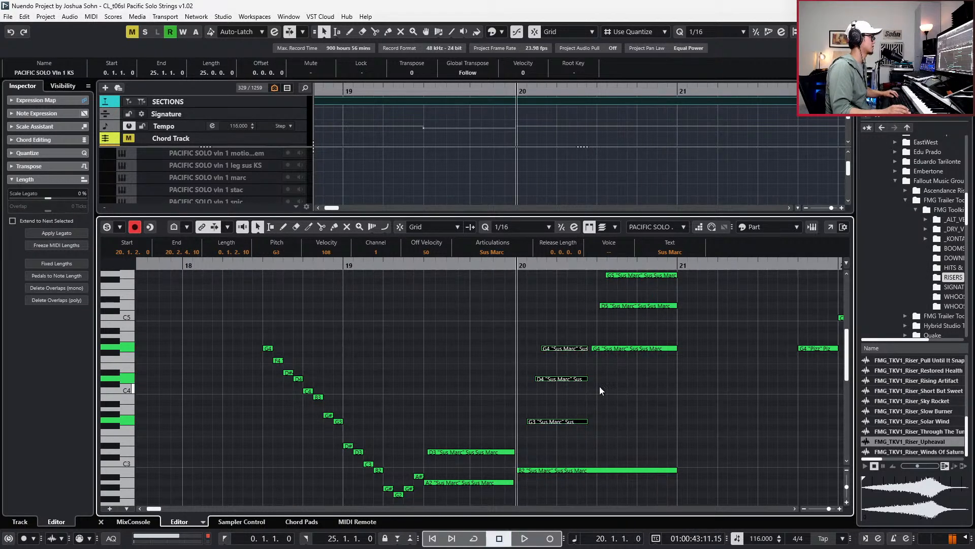
# Trim the G5 note's start to 20.3.2.54 and shorten the low B2 note to end at 20.2.4.45.
pyautogui.scroll(4, 596, 335)
pyautogui.moveTo(618, 349); pyautogui.dragTo(613, 369)
pyautogui.press('space')
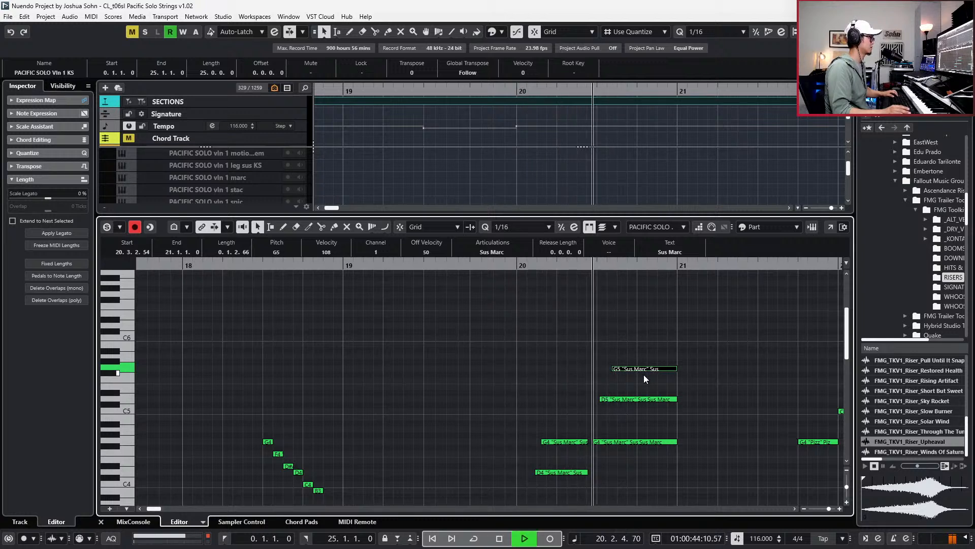
pyautogui.press('space')
pyautogui.scroll(-4, 661, 377)
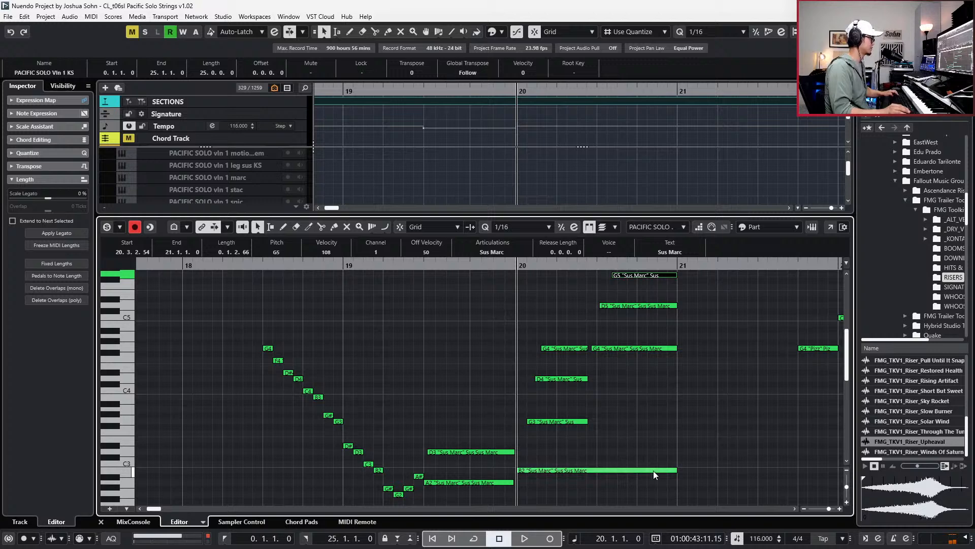
pyautogui.moveTo(673, 469); pyautogui.dragTo(588, 471)
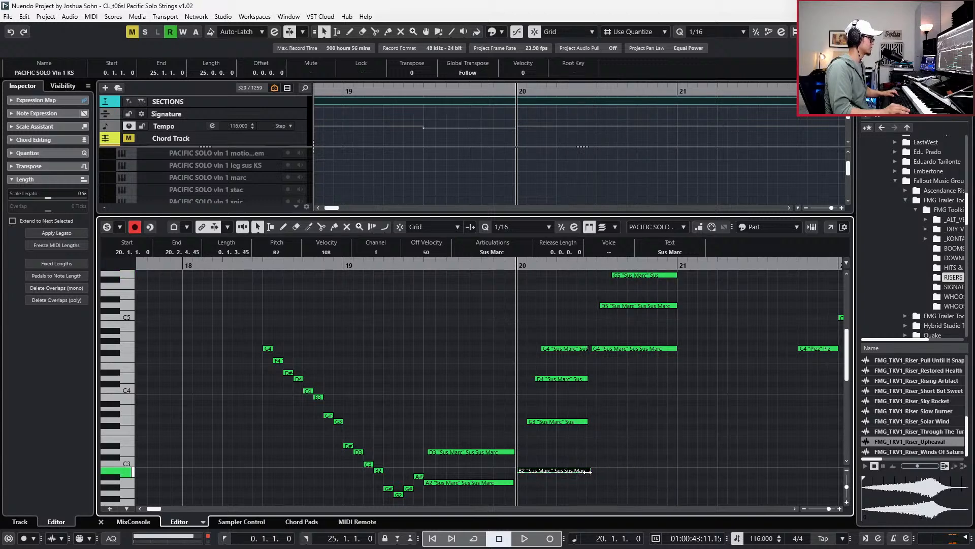
# Open the PACIFIC SOLO Vln 1 KS and Cello KS parts together for note editing.
pyautogui.hotkey('ctrl', 'e')
pyautogui.doubleClick(612, 353)
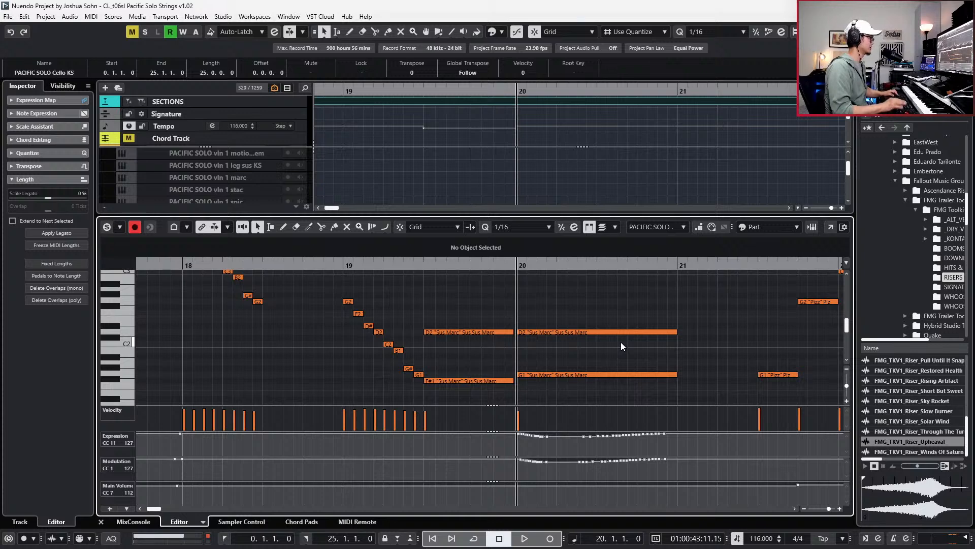
pyautogui.hotkey('ctrl', 'e')
pyautogui.click(593, 333)
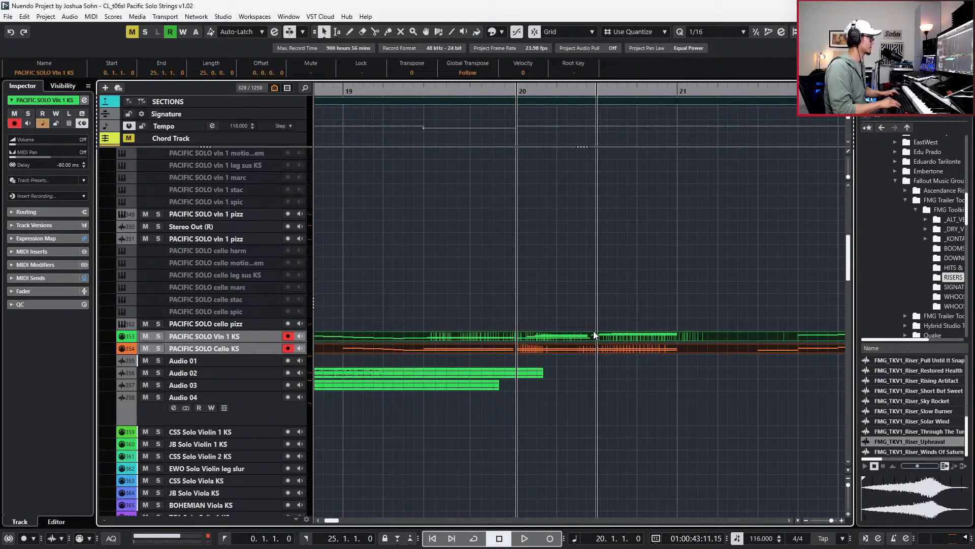
pyautogui.hotkey('ctrl', 'e')
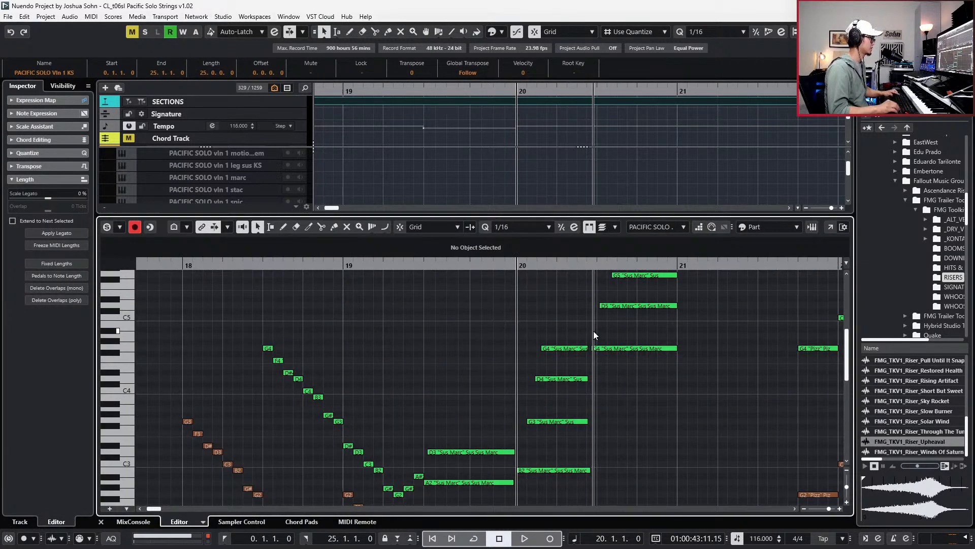
# Split the cello's D2 and G1 notes in bar 20 at 20.3.1.0 and raise the second halves an octave.
pyautogui.scroll(-5, 638, 355)
pyautogui.scroll(-4, 614, 416)
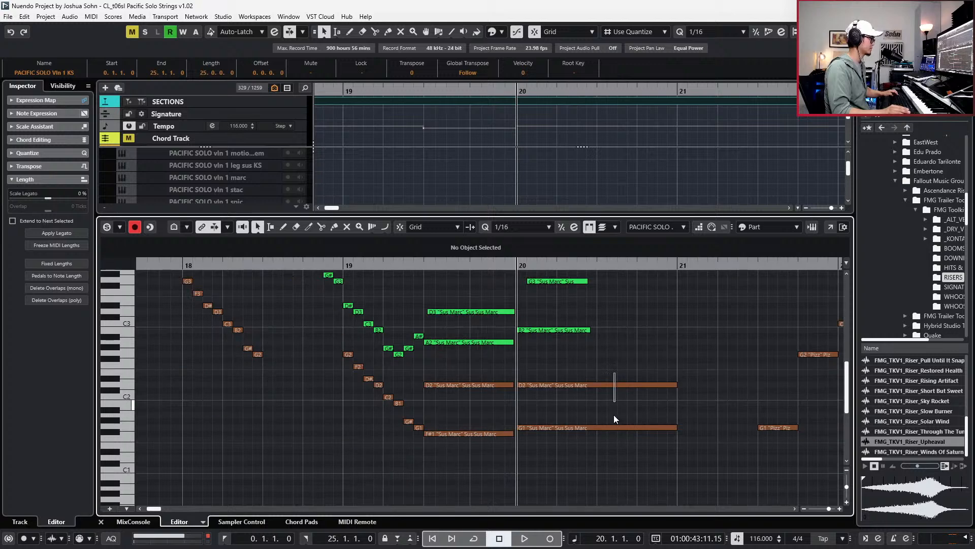
pyautogui.click(605, 380)
pyautogui.scroll(5, 610, 350)
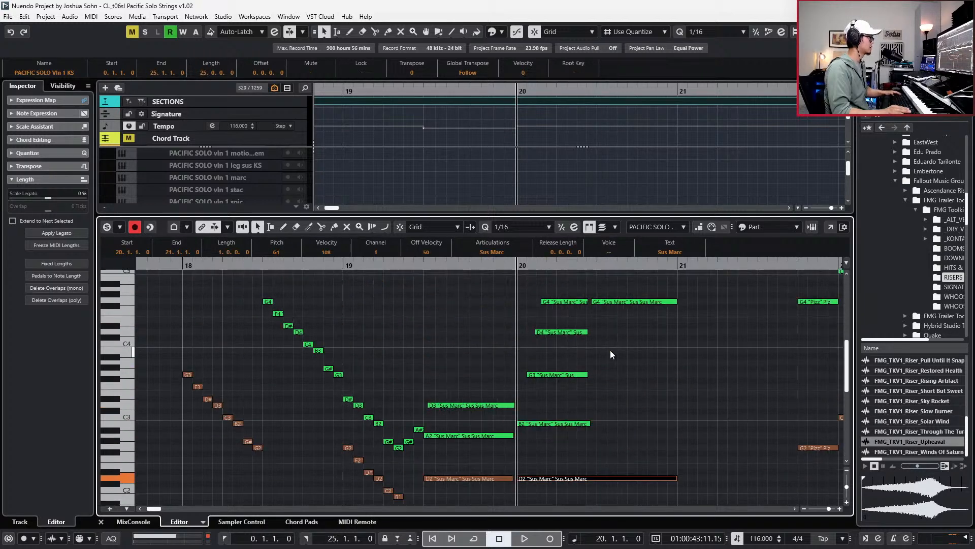
pyautogui.scroll(-7, 609, 371)
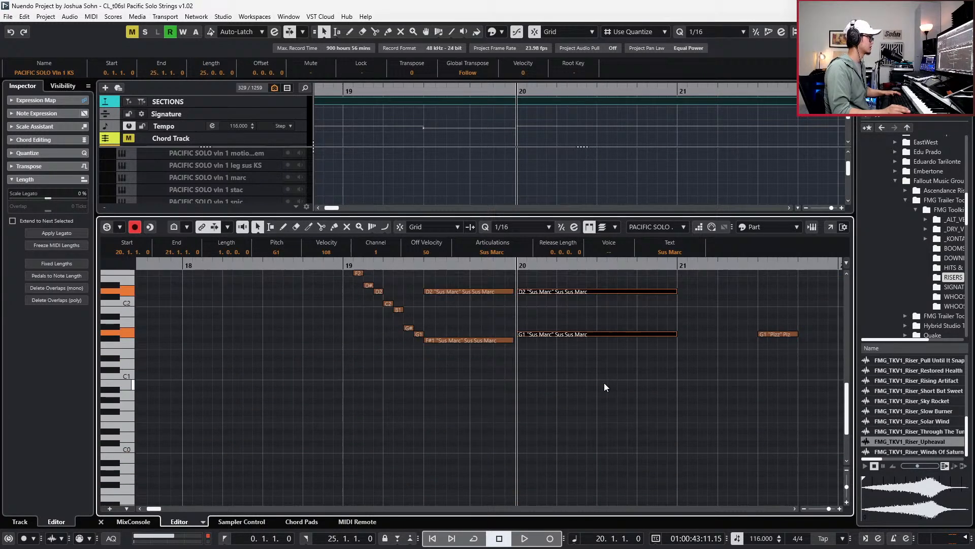
pyautogui.keyDown('alt'); pyautogui.click(601, 293); pyautogui.keyUp('alt')
pyautogui.hotkey('shift', 'Up')
pyautogui.scroll(5, 627, 296)
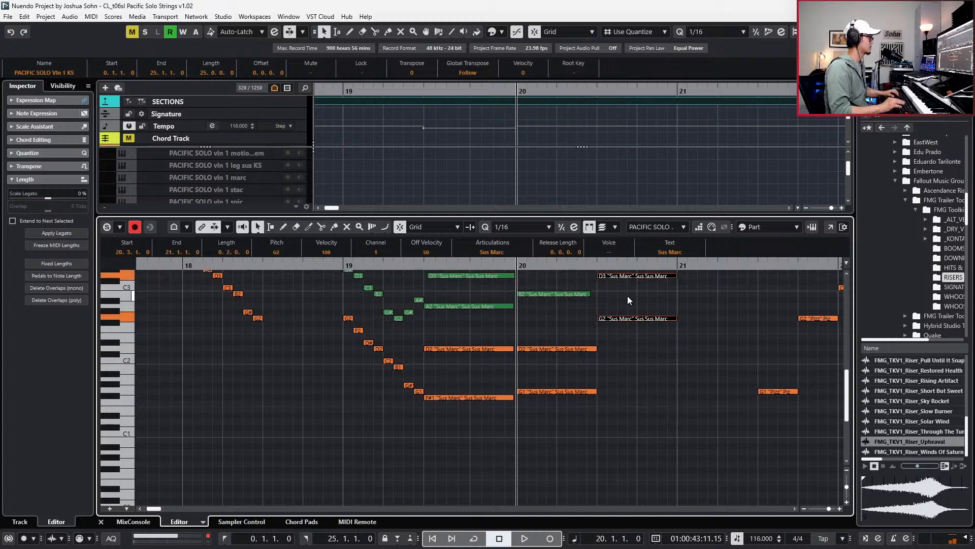
# Duplicate the cello's G2 note at 20.3.1.0, move the copy to D2 and play bar 20.
pyautogui.click(644, 318)
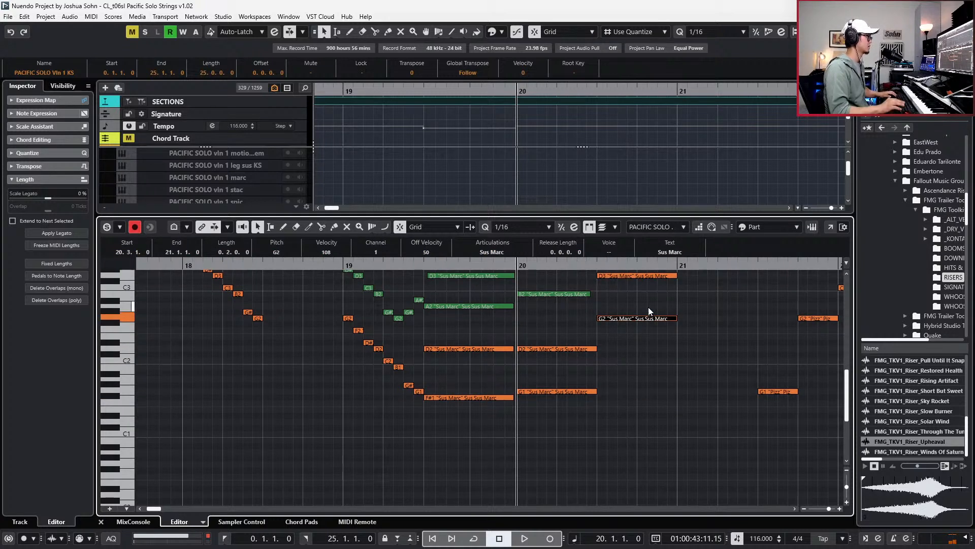
pyautogui.press('l')
pyautogui.hotkey('ctrl', 'c')
pyautogui.hotkey('ctrl', 'v')
pyautogui.press('Down')
pyautogui.press('Down')
pyautogui.press('Down')
pyautogui.press('Down')
pyautogui.press('Down')
pyautogui.press('Down')
pyautogui.press('Down')
pyautogui.press('Down')
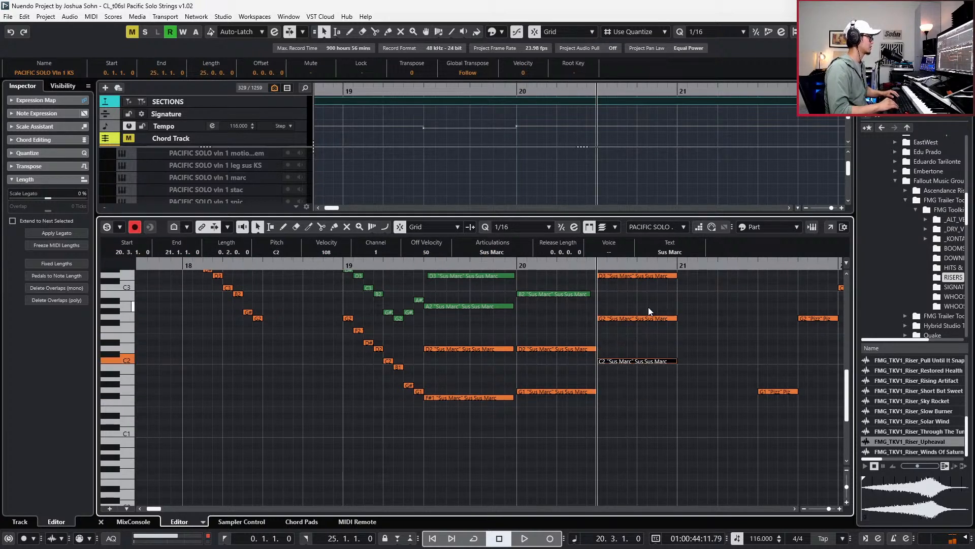
pyautogui.press('Up')
pyautogui.press('Up')
pyautogui.press('Up')
pyautogui.press('space')
pyautogui.scroll(4, 671, 319)
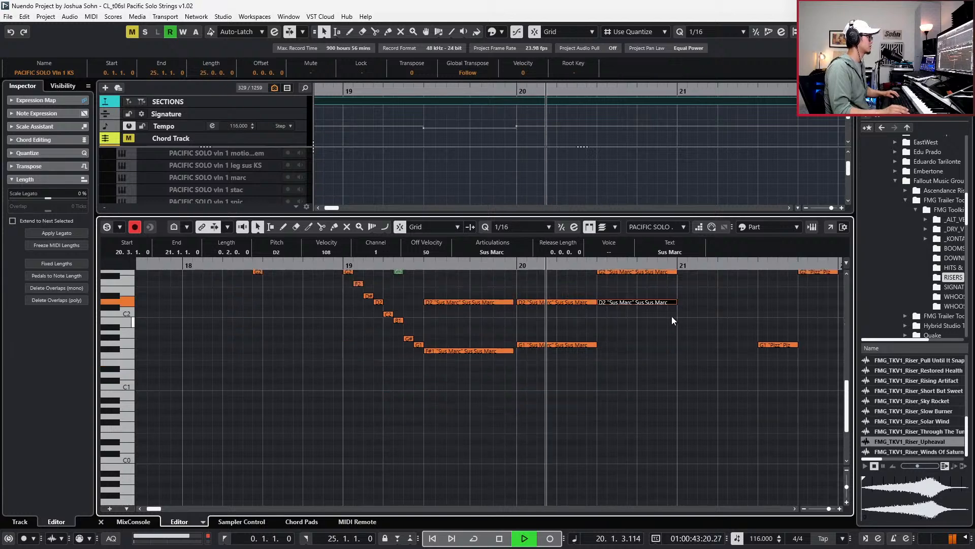
pyautogui.scroll(4, 654, 364)
pyautogui.press('space')
# Trim the start of the cello's D3 note in the second chord to 20.3.2.54.
pyautogui.scroll(4, 633, 355)
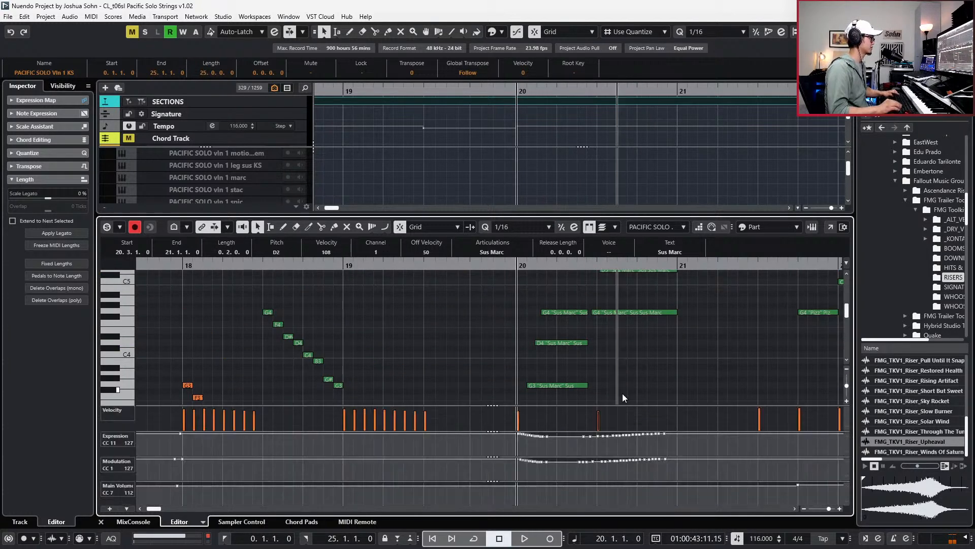
pyautogui.click(623, 394)
pyautogui.scroll(4, 619, 394)
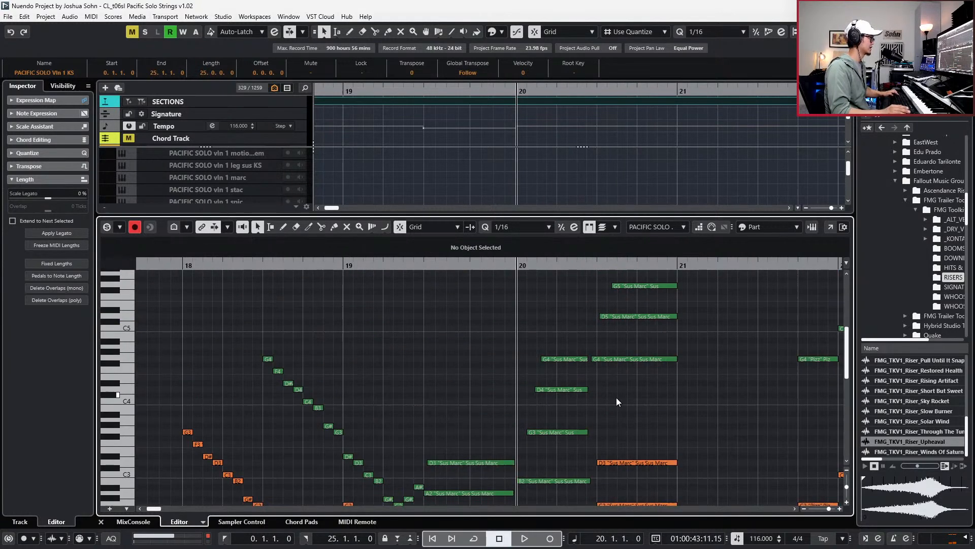
pyautogui.click(635, 286)
pyautogui.scroll(-4, 656, 402)
pyautogui.moveTo(599, 416); pyautogui.dragTo(618, 415)
pyautogui.scroll(4, 619, 417)
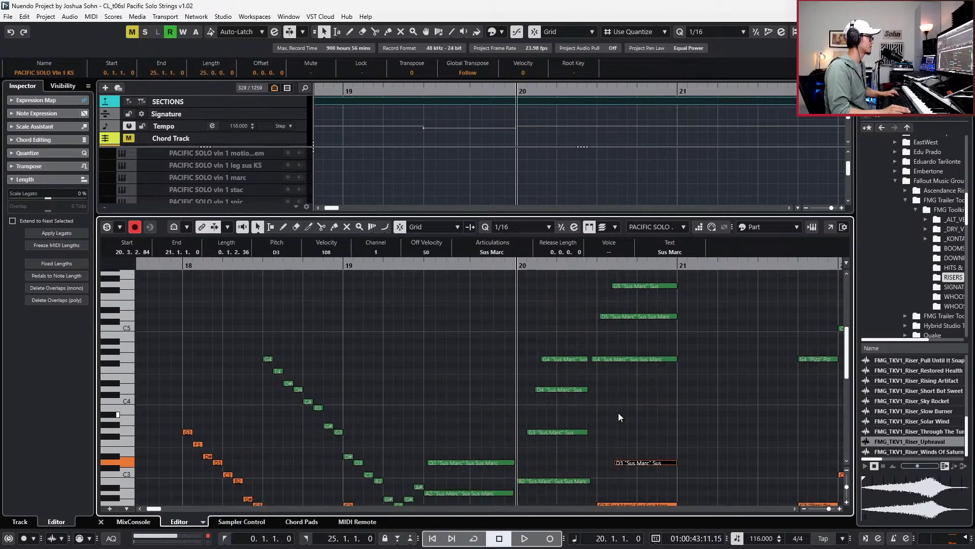
pyautogui.moveTo(616, 461); pyautogui.dragTo(613, 462)
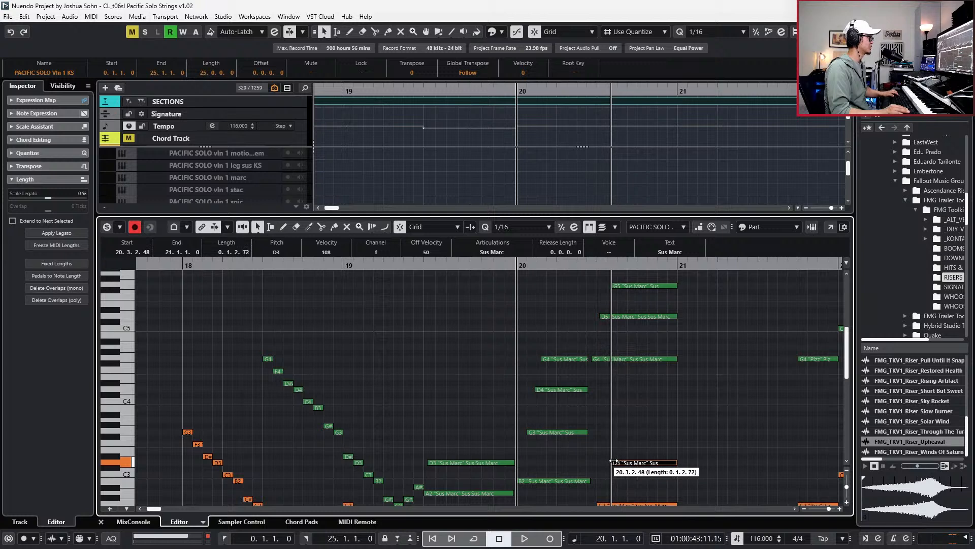
pyautogui.scroll(-4, 625, 463)
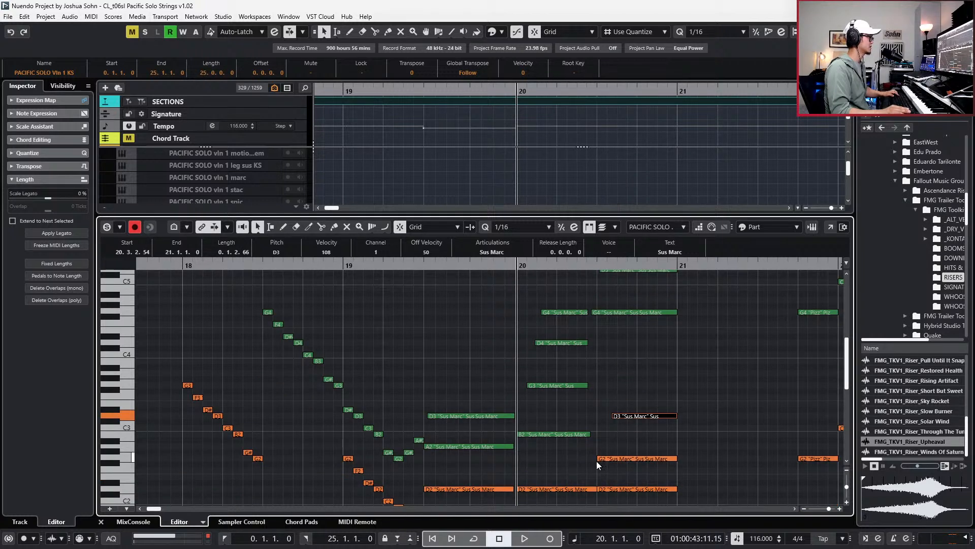
# Start the second chord's D2 at 20.2.4.57 and G2 at 20.3.1.65, shorten the first chord's D2 and G1, and play bar 20.
pyautogui.moveTo(598, 459); pyautogui.dragTo(594, 485)
pyautogui.scroll(-2, 625, 495)
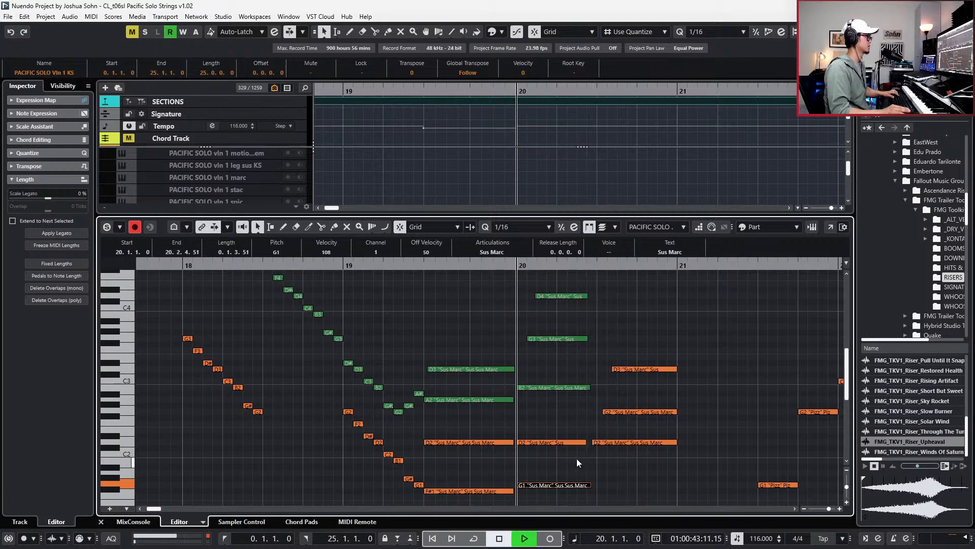
pyautogui.press('space')
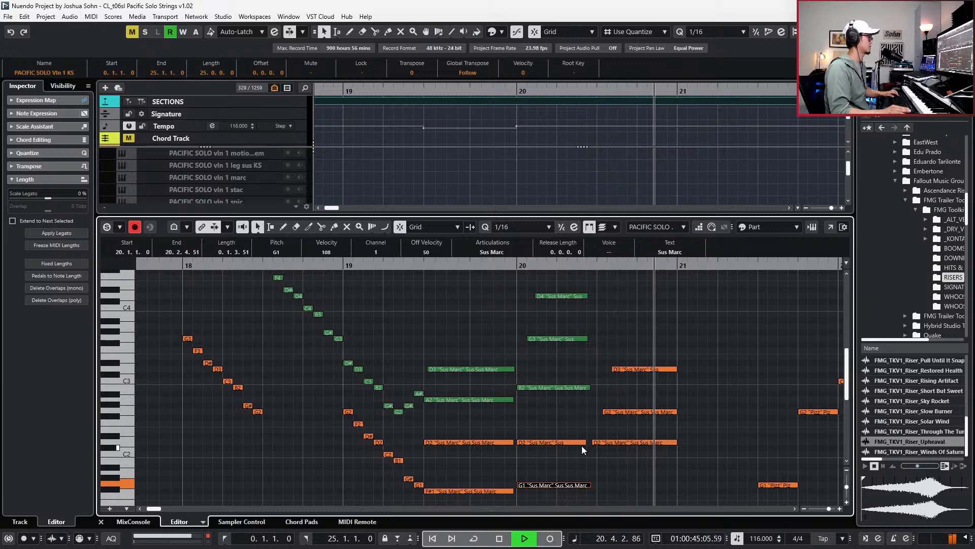
pyautogui.moveTo(585, 443); pyautogui.dragTo(582, 443)
pyautogui.press('space')
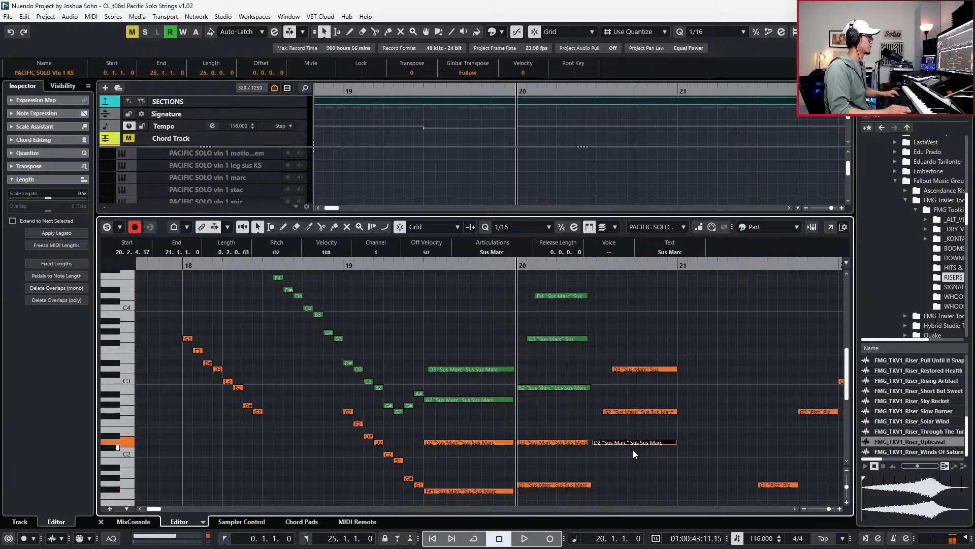
# Raise the cello's second chord from D2, G2 and D3 to G2, D3 and G3, and play bar 20.
pyautogui.press('Up')
pyautogui.press('Up')
pyautogui.press('Up')
pyautogui.press('Up')
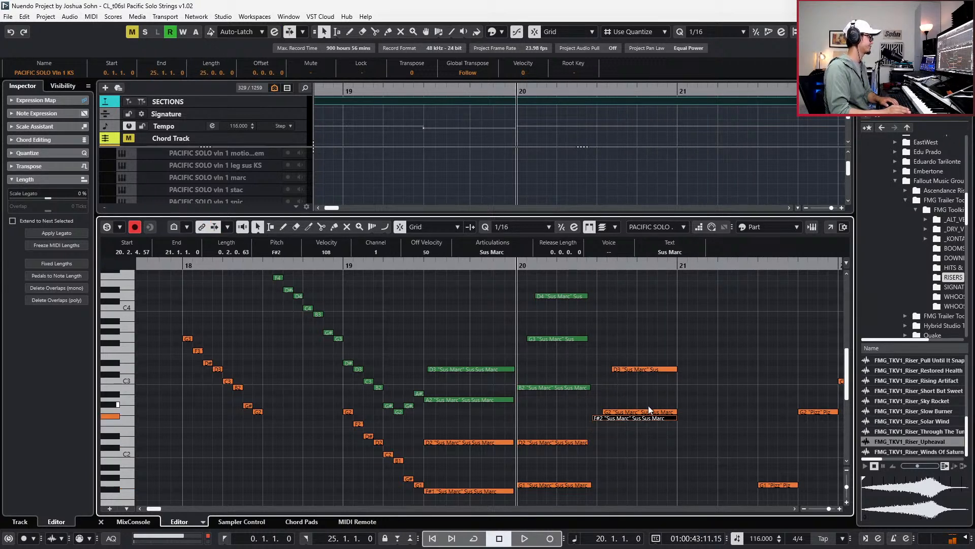
pyautogui.click(641, 413)
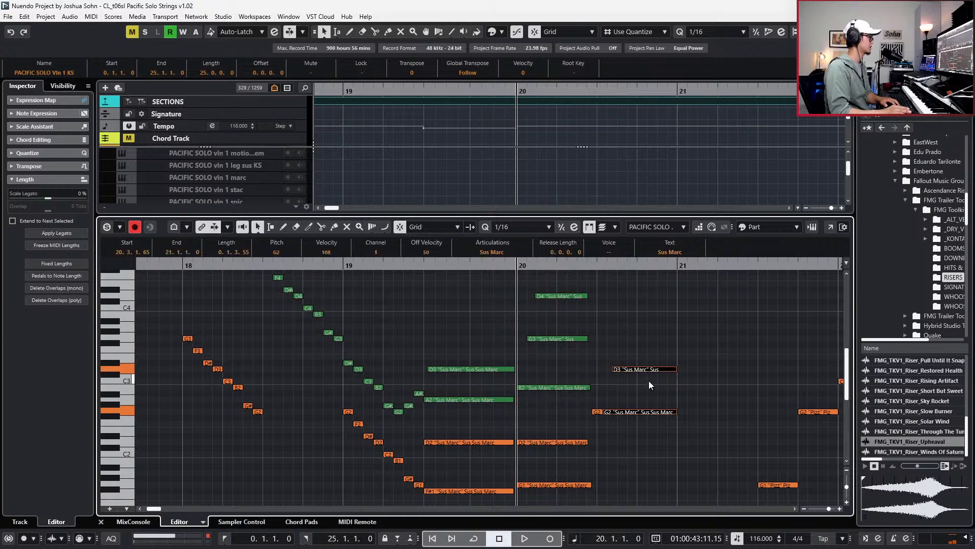
pyautogui.press('Up')
pyautogui.press('Up')
pyautogui.press('Up')
pyautogui.press('Up')
pyautogui.press('Up')
pyautogui.press('Up')
pyautogui.press('Up')
pyautogui.click(669, 342)
pyautogui.moveTo(667, 329); pyautogui.dragTo(668, 337)
pyautogui.press('space')
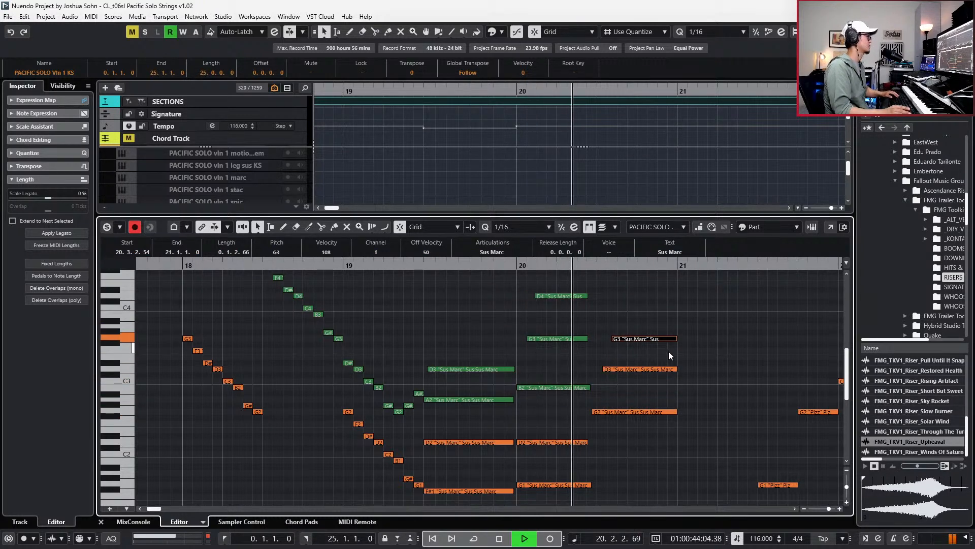
pyautogui.press('space')
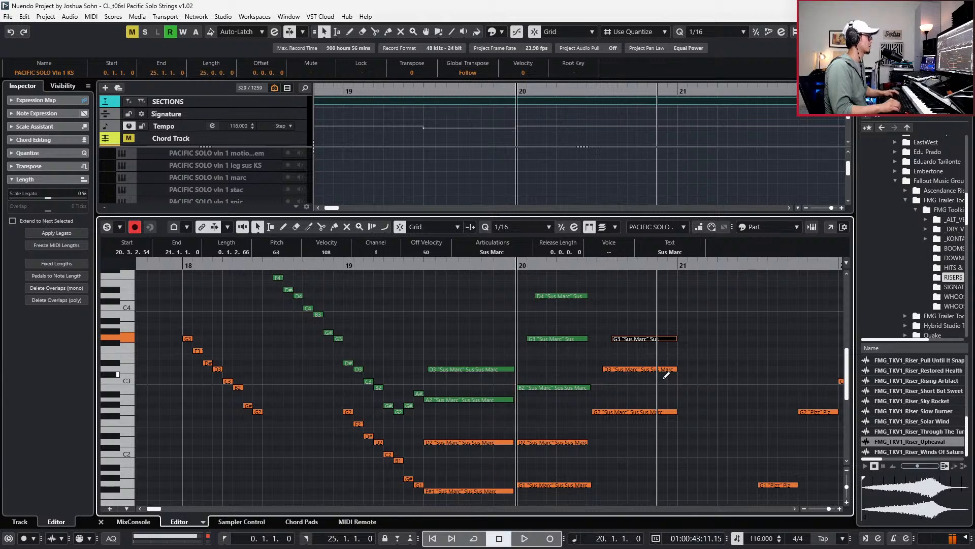
# Add a tempo point at 20.3.1.0 and set it to 100 BPM.
pyautogui.hotkey('alt', 'c')
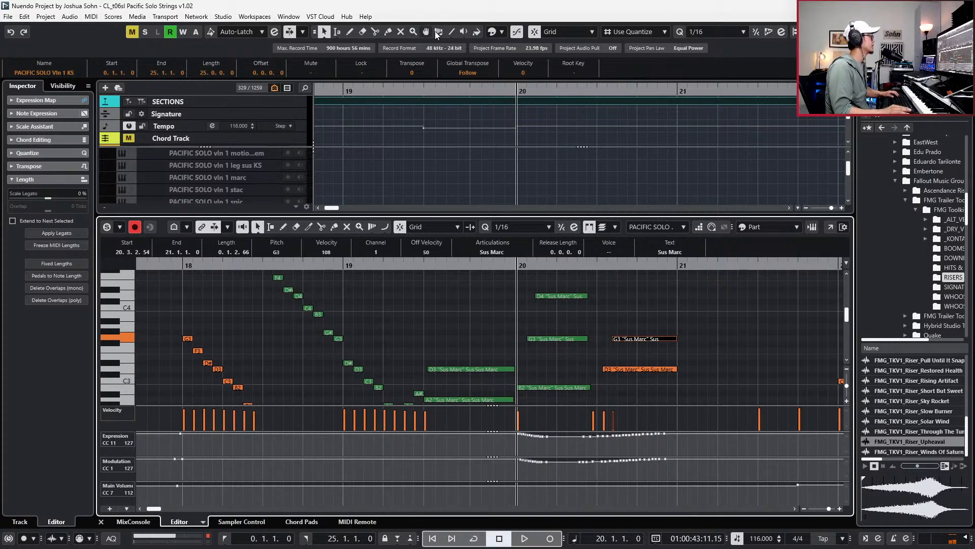
pyautogui.click(639, 140)
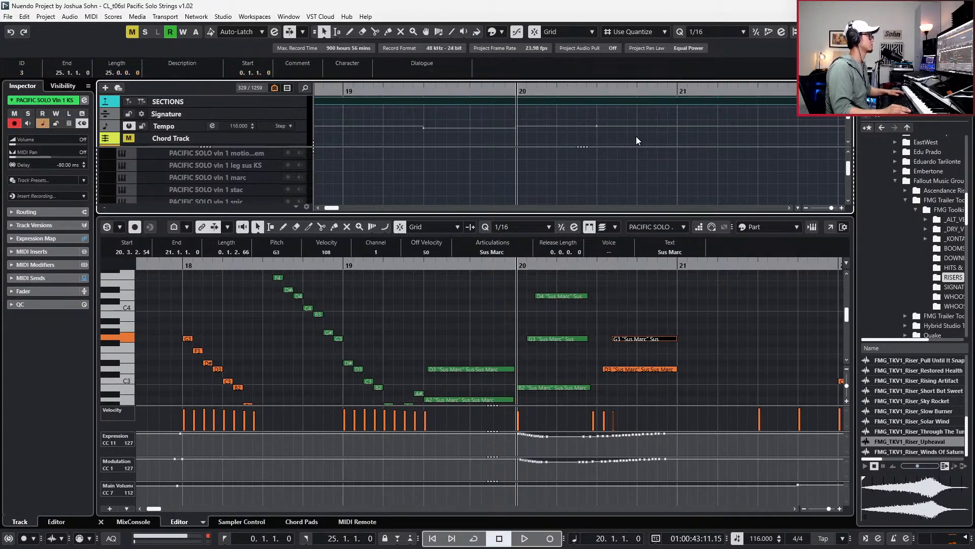
pyautogui.click(598, 126)
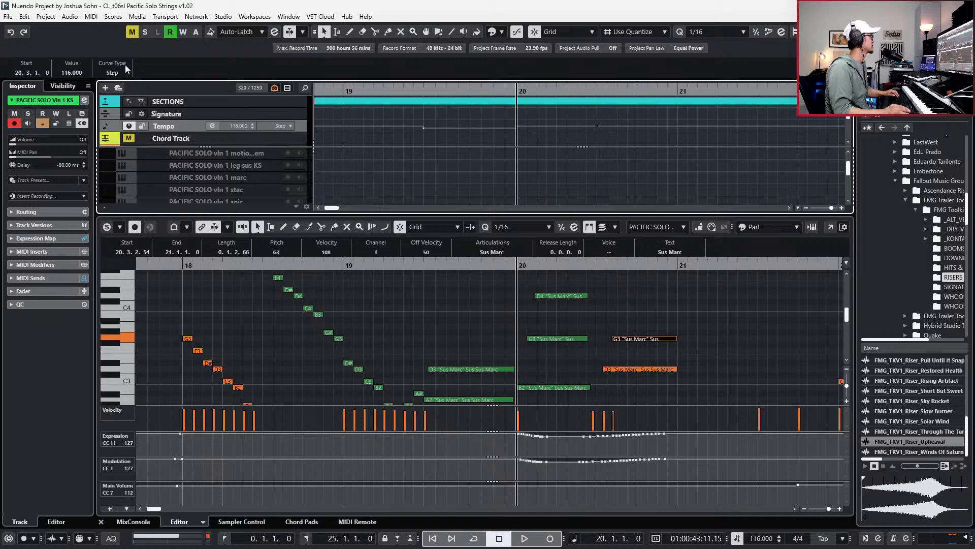
pyautogui.scroll(-16, 65, 75)
# Add a tempo point of 116 BPM at 21.1.1.0 and play the passage from bar 20.
pyautogui.click(439, 31)
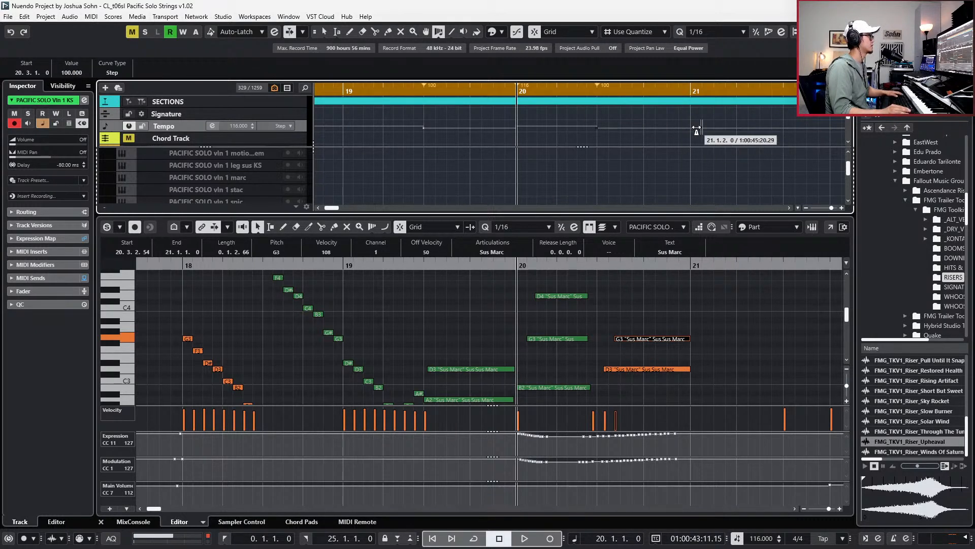
pyautogui.press('1')
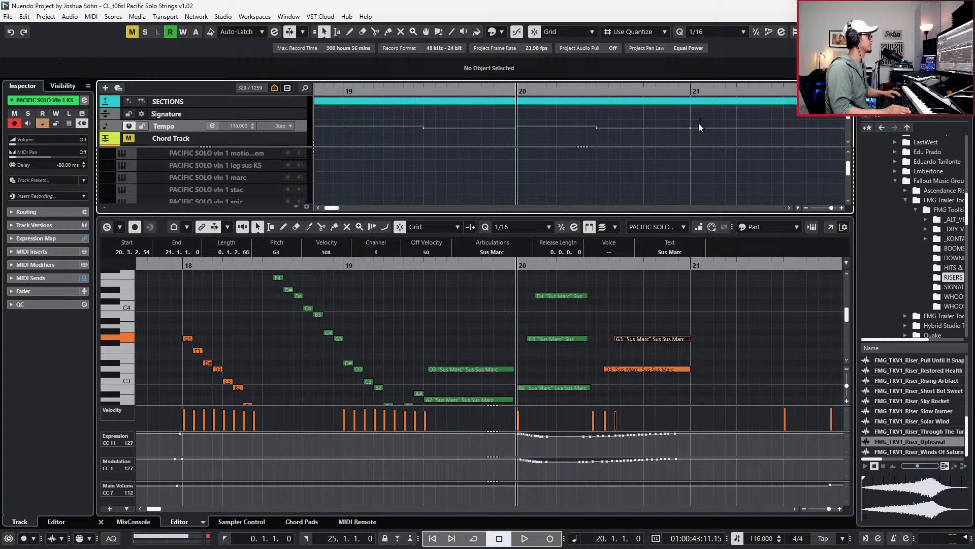
pyautogui.write('16')
pyautogui.press('Return')
pyautogui.press('space')
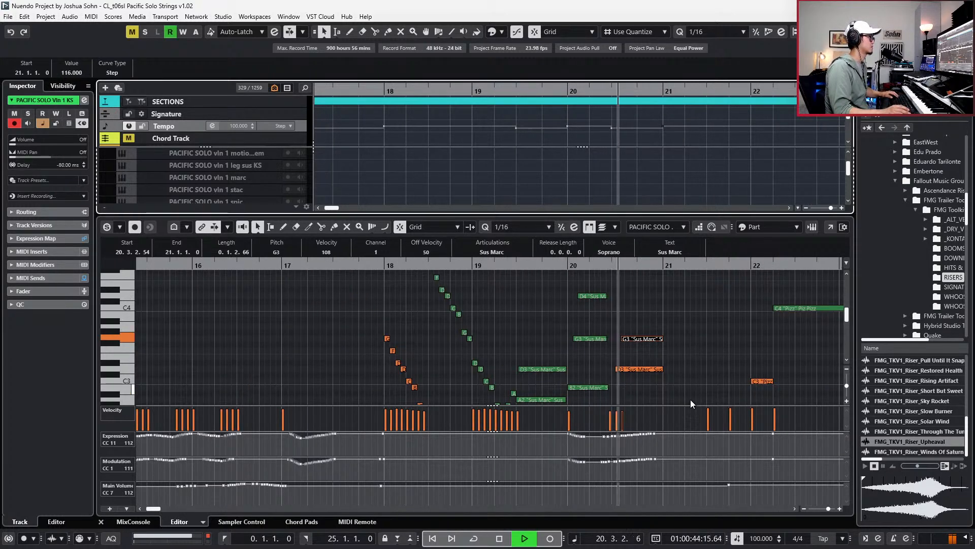
pyautogui.press('space')
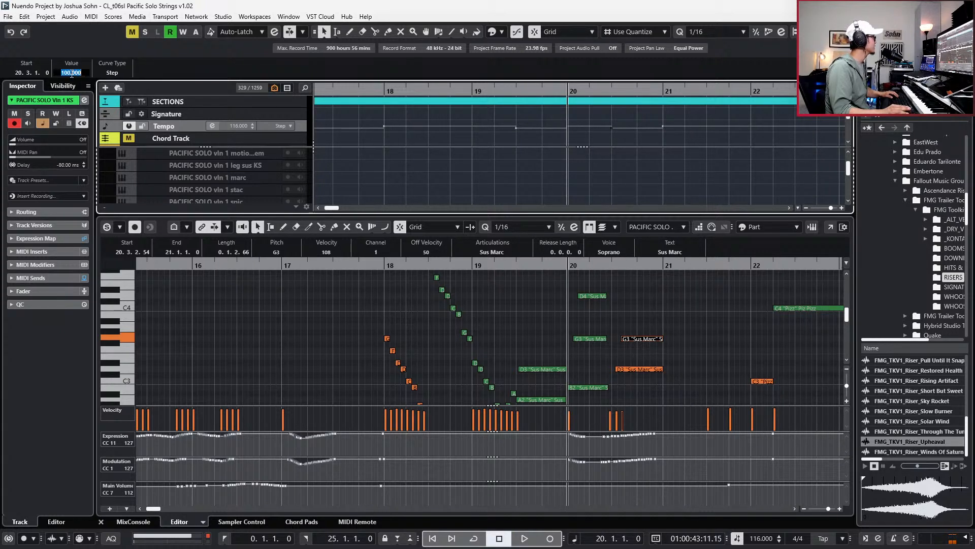
# Set the tempo point at 20.3.1.0 to 90 BPM and play bars 20 to 22.
pyautogui.write('90')
pyautogui.press('Return')
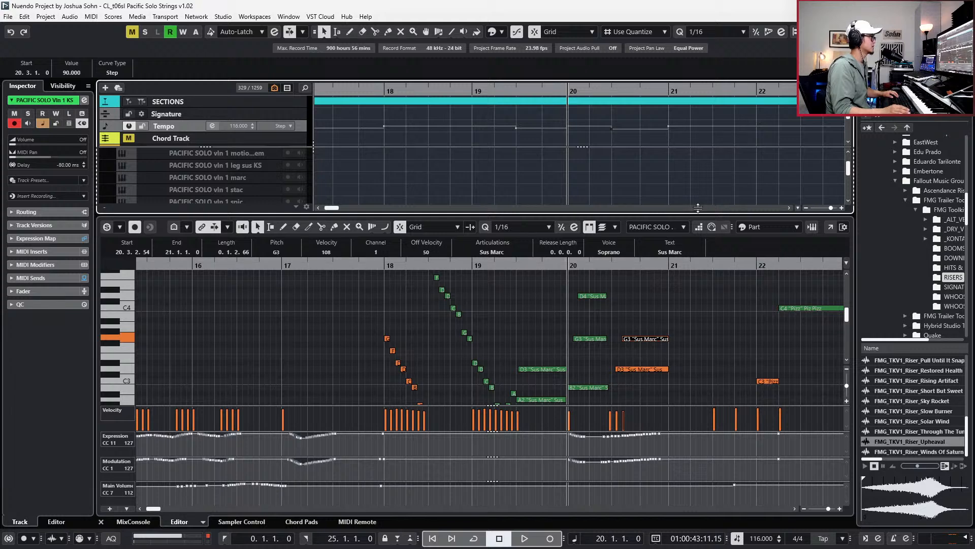
pyautogui.hscroll(2, 669, 314)
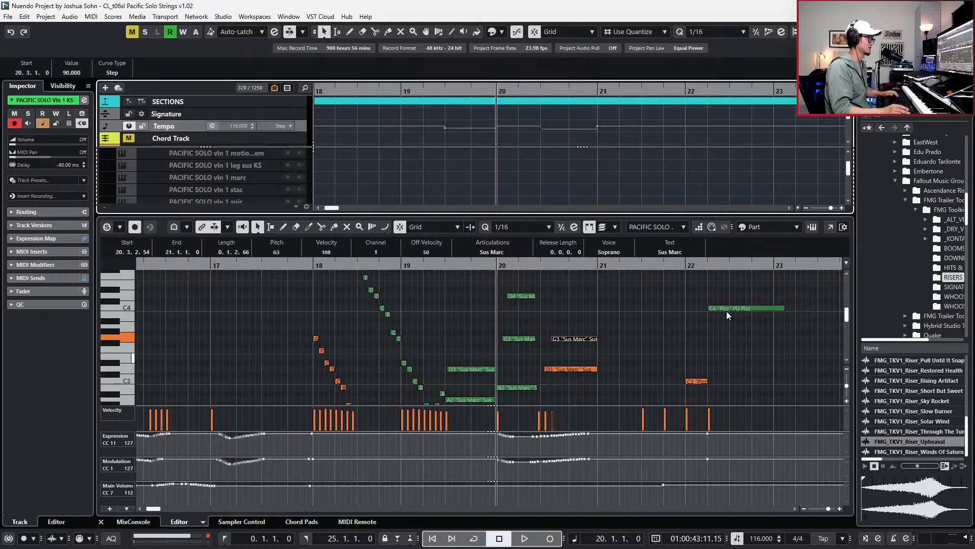
pyautogui.scroll(-3, 663, 327)
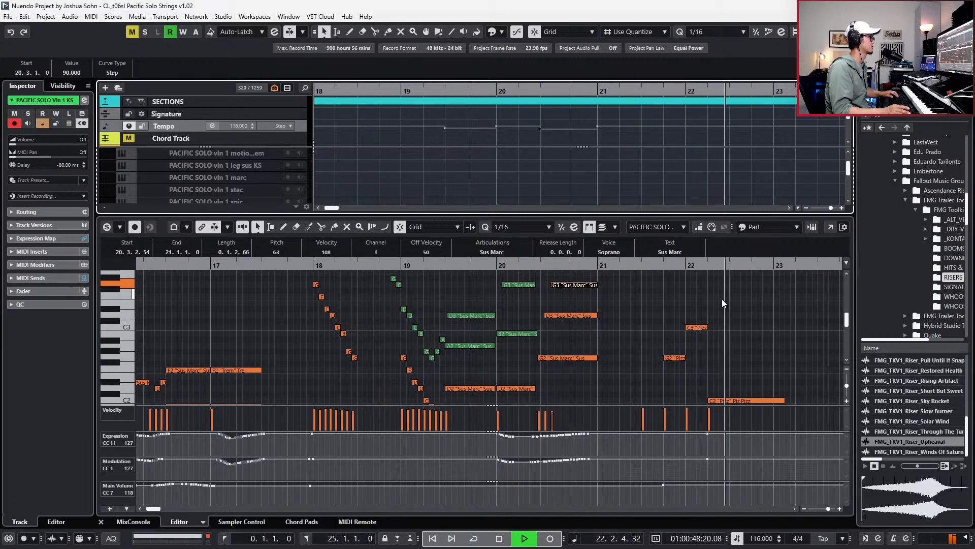
# Return to the full project arrangement and play it from bar 12.
pyautogui.hotkey('ctrl', 'e')
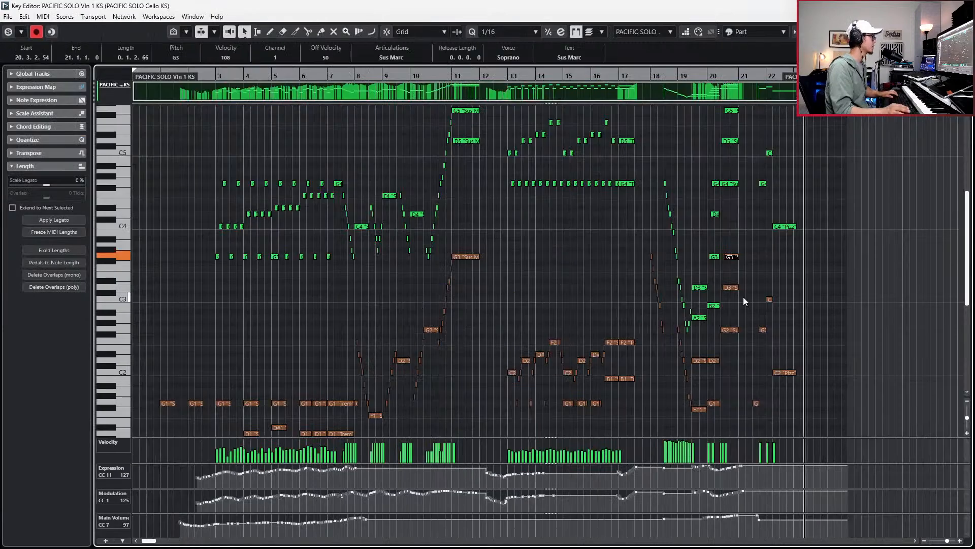
pyautogui.hotkey('ctrl', 'e')
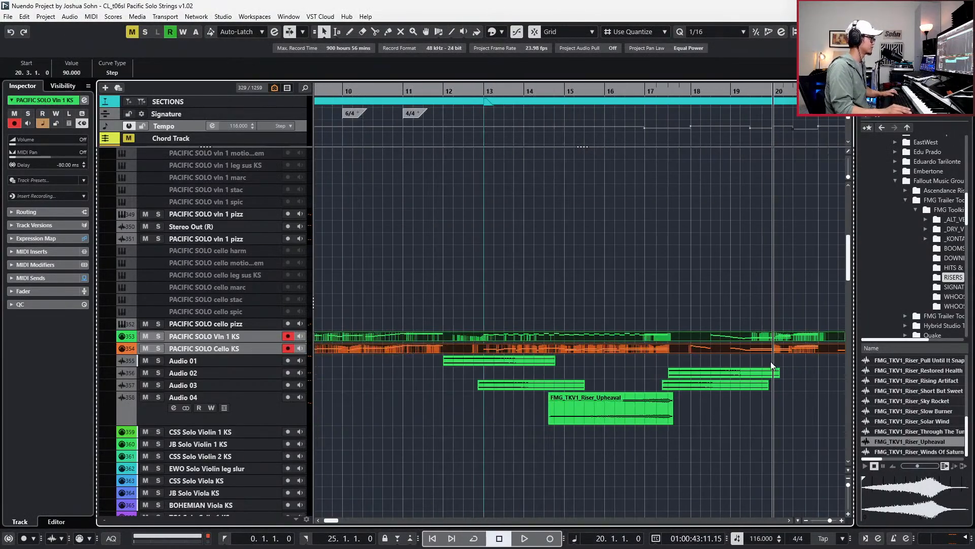
pyautogui.hscroll(2, 691, 378)
pyautogui.press('shift+KP_Subtract')
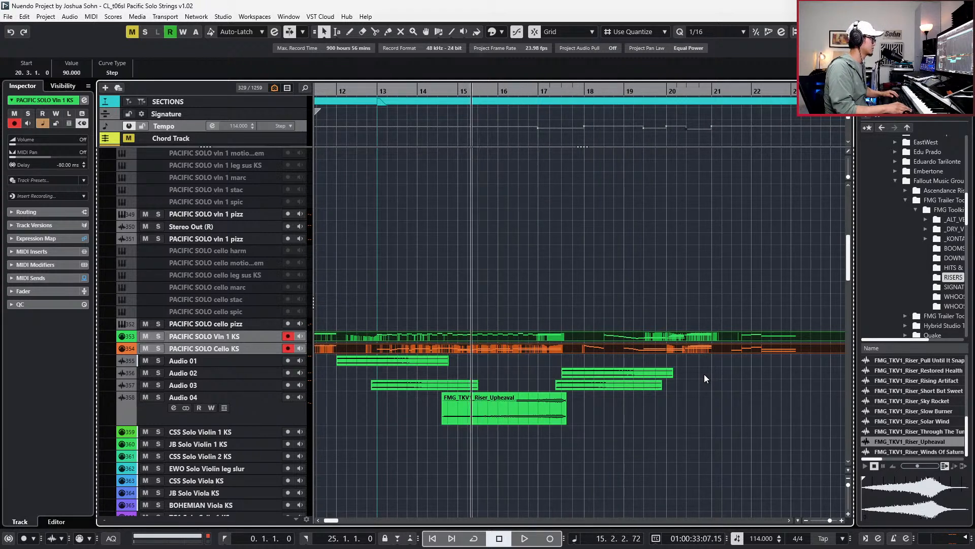
pyautogui.press('shift+KP_Add')
pyautogui.click(688, 336)
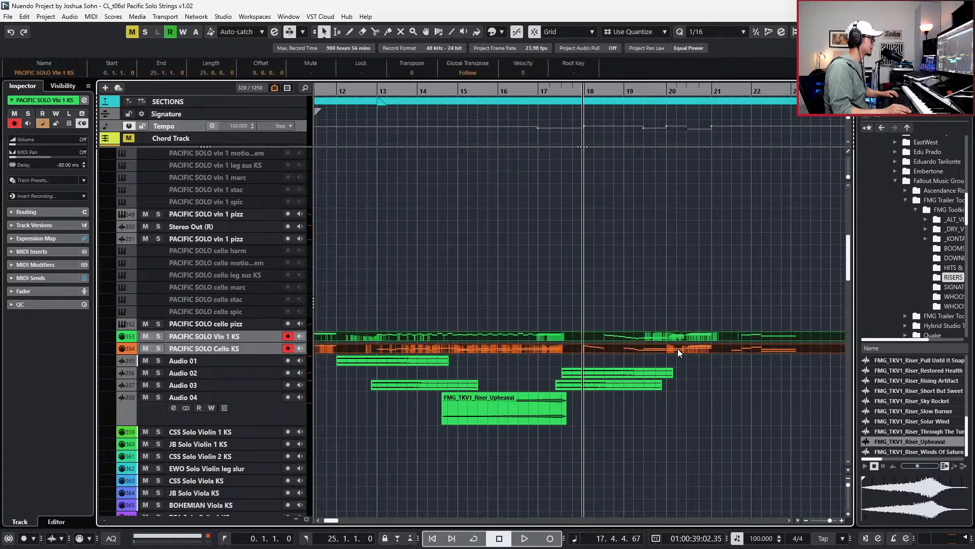
pyautogui.press('shift+KP_Subtract')
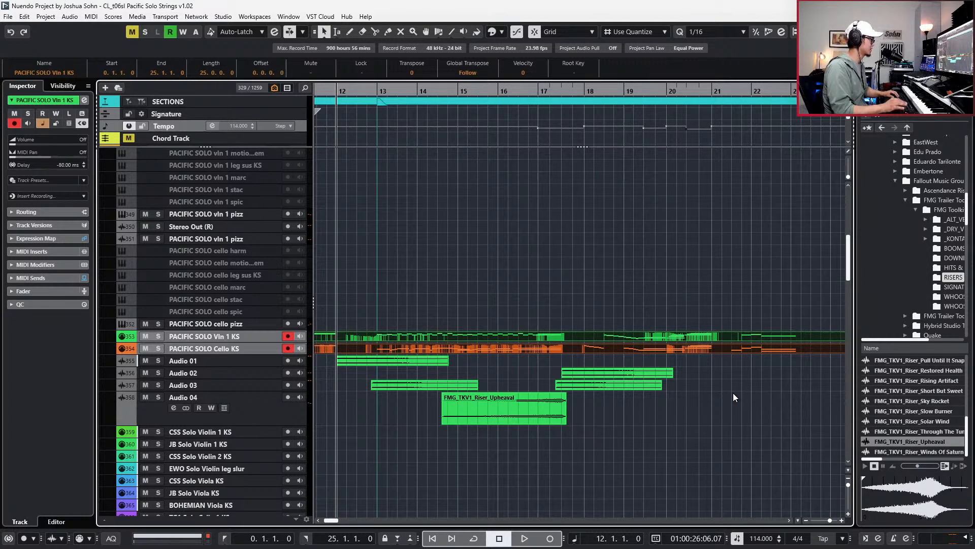
pyautogui.press('g')
pyautogui.press('space')
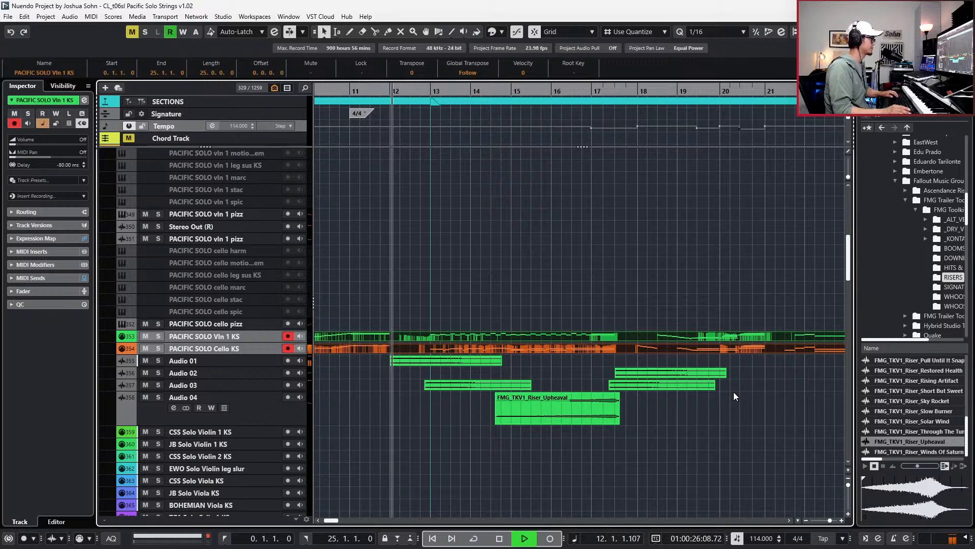
# Play the arrangement from bar 12 until just past bar 21 to review the tempo changes with the existing hits.
pyautogui.press('g')
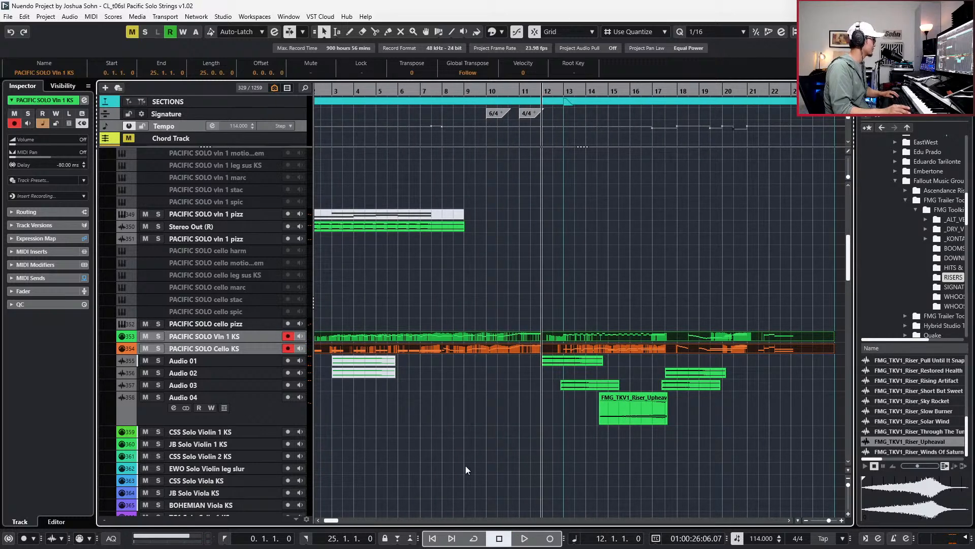
pyautogui.press('space')
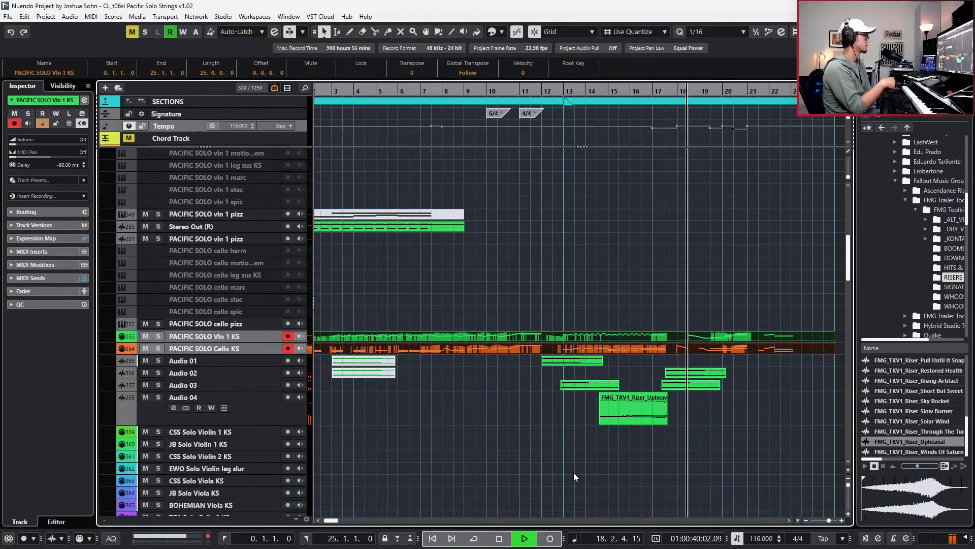
pyautogui.scroll(3, 574, 472)
pyautogui.keyDown('ctrl'); pyautogui.scroll(2, 661, 470); pyautogui.keyUp('ctrl')
pyautogui.scroll(-4, 714, 450)
pyautogui.press('f')
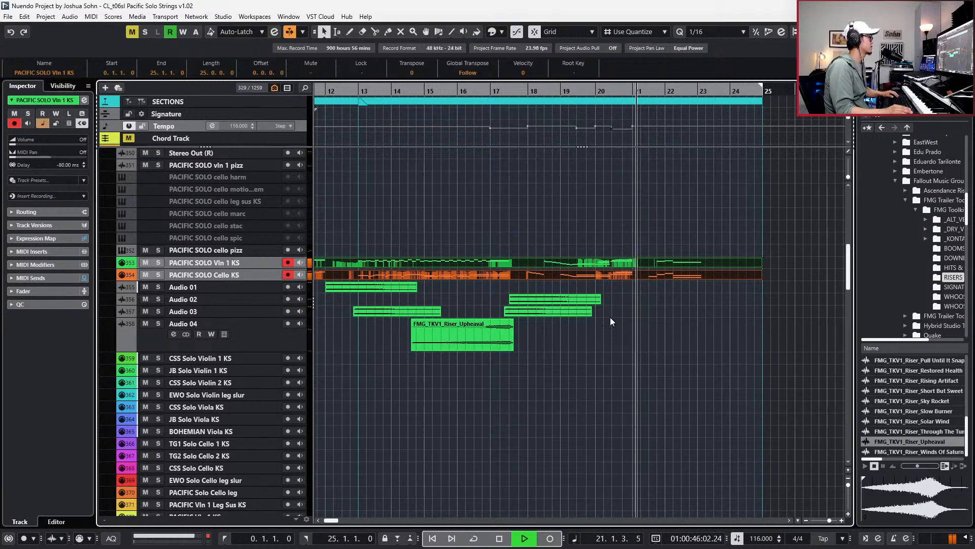
pyautogui.press('space')
# Copy the Whoosh Hit Quick Slam and Hit Epic events so their snap points land at 21.1.1.0, and play from bar 20.
pyautogui.click(562, 310)
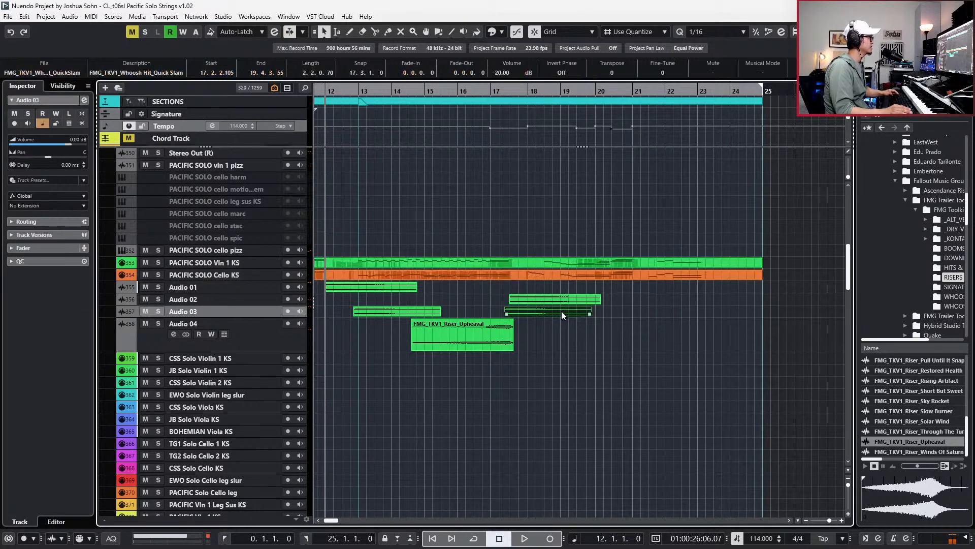
pyautogui.moveTo(577, 310); pyautogui.dragTo(672, 315)
pyautogui.press('l')
pyautogui.press('b')
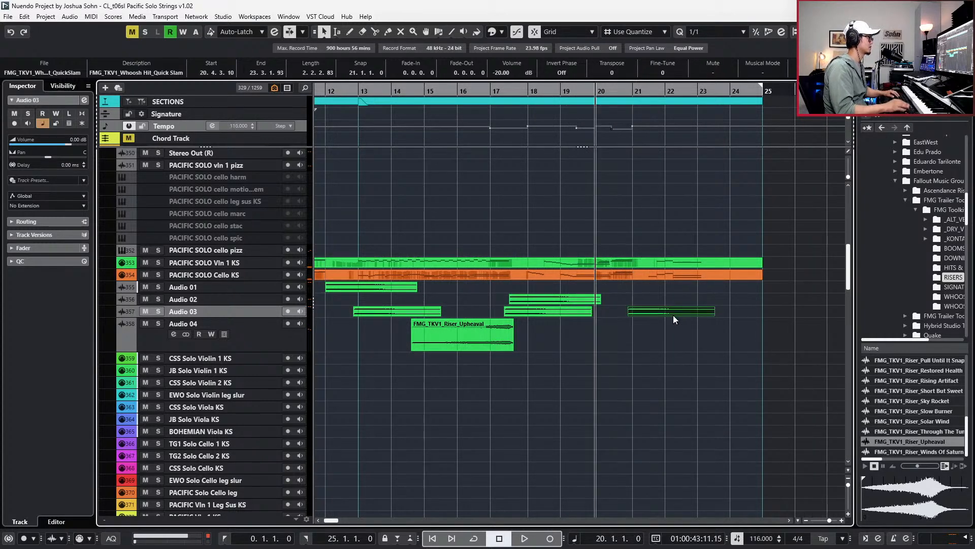
pyautogui.moveTo(569, 293); pyautogui.dragTo(669, 298)
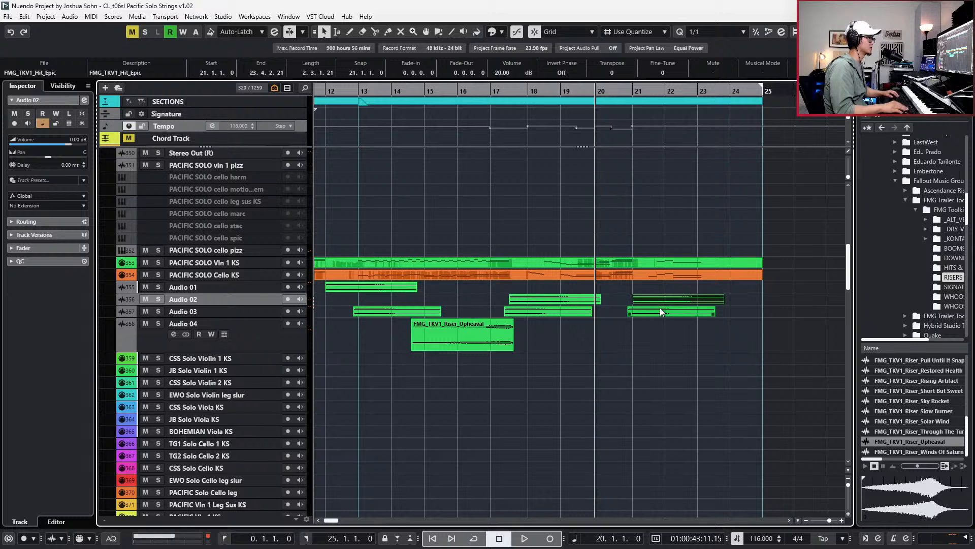
pyautogui.click(661, 312)
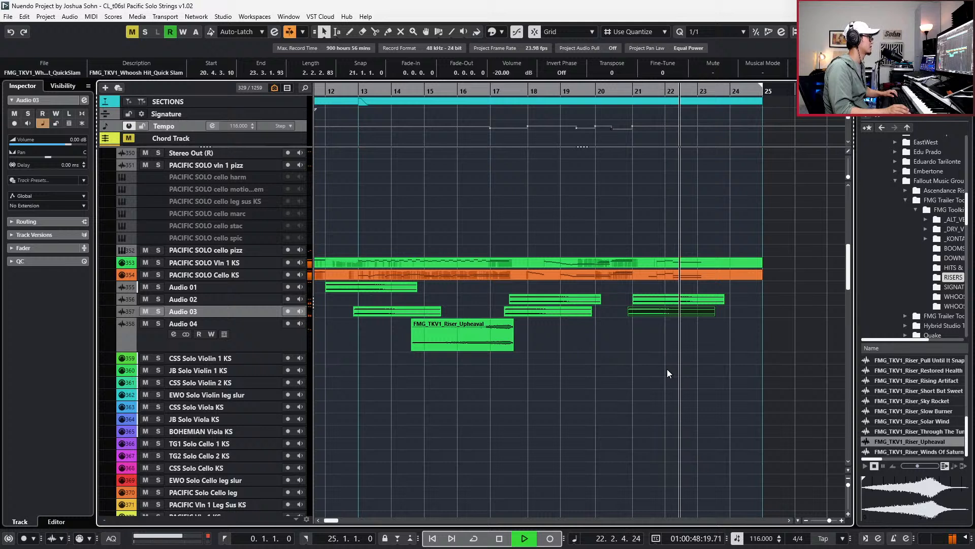
pyautogui.press('space')
# Split the copied Hit Epic and Whoosh Hit events in the middle of bar 21 and delete their remaining tails.
pyautogui.keyDown('shift'); pyautogui.click(670, 298); pyautogui.keyUp('shift')
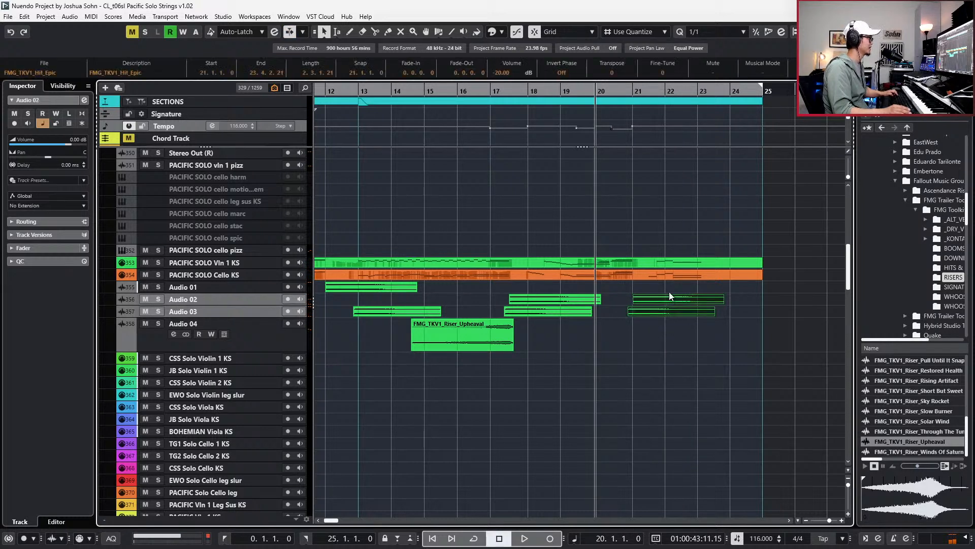
pyautogui.press('h')
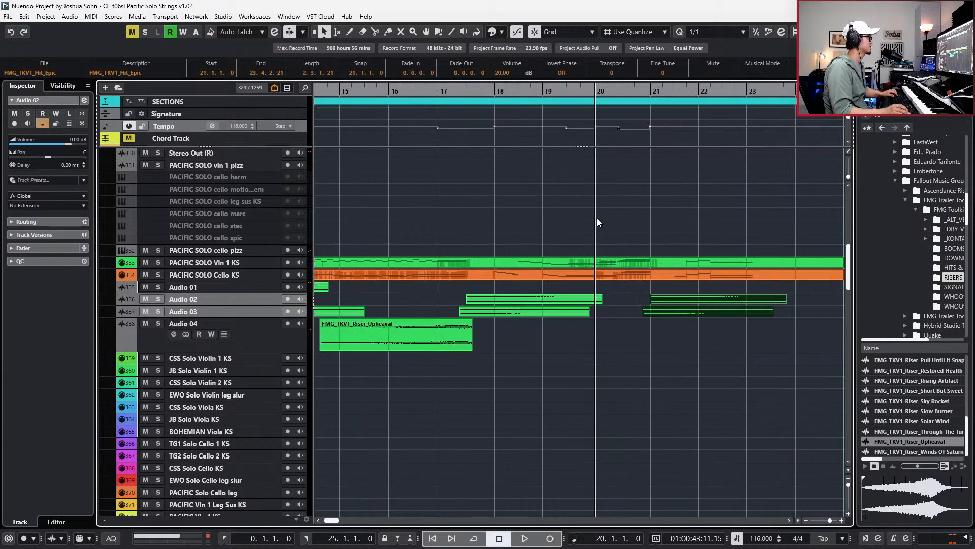
pyautogui.click(707, 347)
pyautogui.moveTo(718, 288); pyautogui.dragTo(689, 312)
pyautogui.hotkey('alt', '4')
pyautogui.keyDown('alt'); pyautogui.click(680, 301); pyautogui.keyUp('alt')
pyautogui.press('Delete')
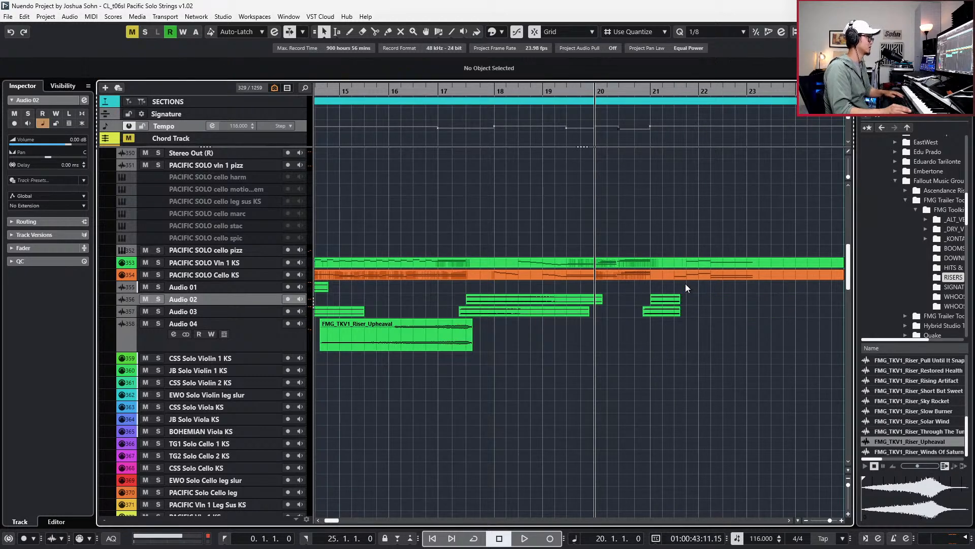
# Enlarge the Audio 02 and Audio 03 tracks and extend the two trimmed bar 21 events to 21.3.4.119 with short fade-outs.
pyautogui.hotkey('ctrl', 'Down')
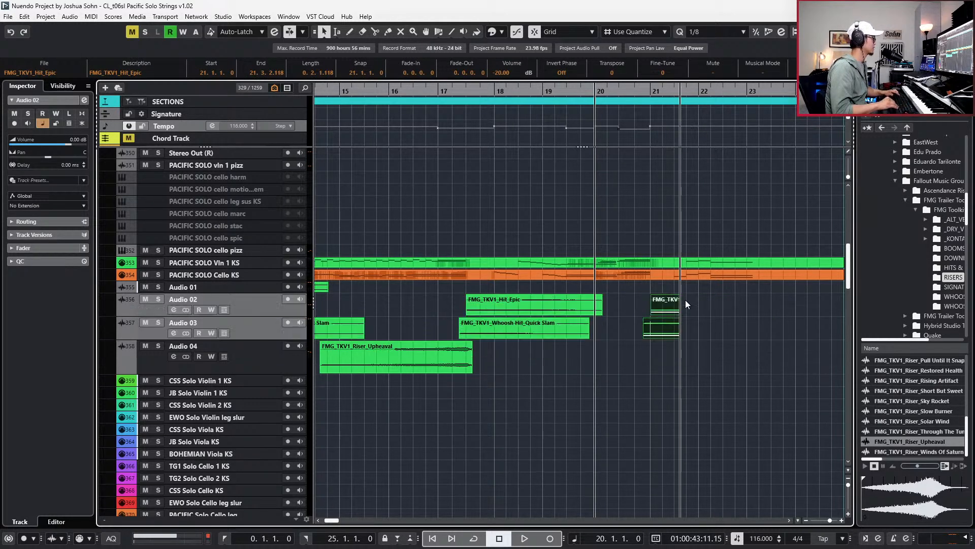
pyautogui.moveTo(679, 297)
pyautogui.mouseDown()
pyautogui.moveTo(680, 311)
pyautogui.moveTo(690, 311)
pyautogui.mouseUp()
pyautogui.keyDown('ctrl'); pyautogui.scroll(2, 686, 297); pyautogui.keyUp('ctrl')
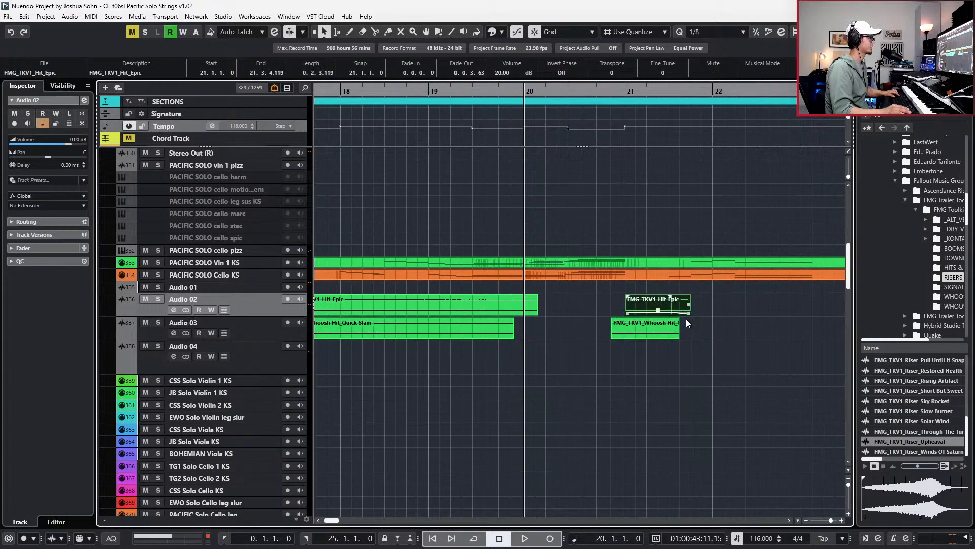
pyautogui.moveTo(680, 335); pyautogui.dragTo(679, 338)
# Add a VERB09-HITS send at -15.6 dB to the Audio 02 channel and play the hits from bar 20.
pyautogui.click(658, 305)
pyautogui.press('e')
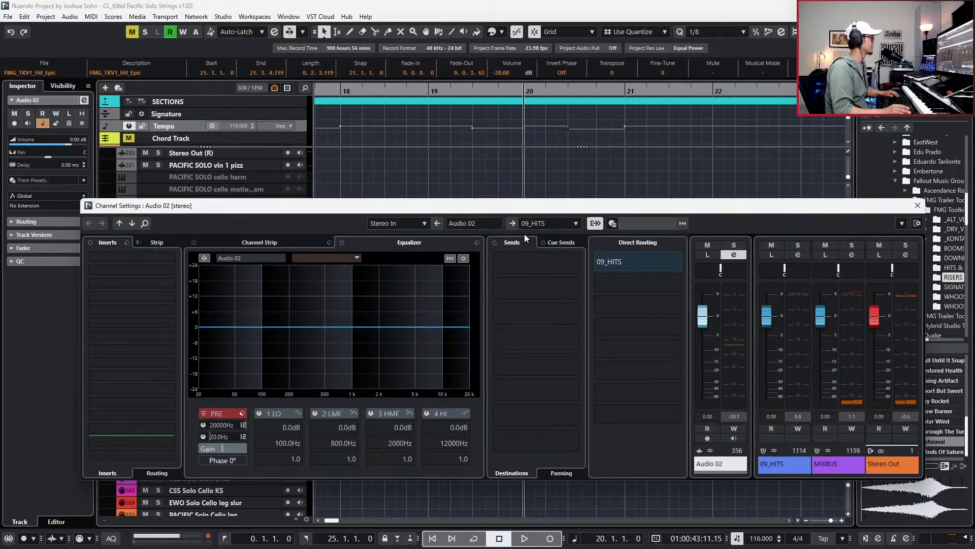
pyautogui.click(576, 259)
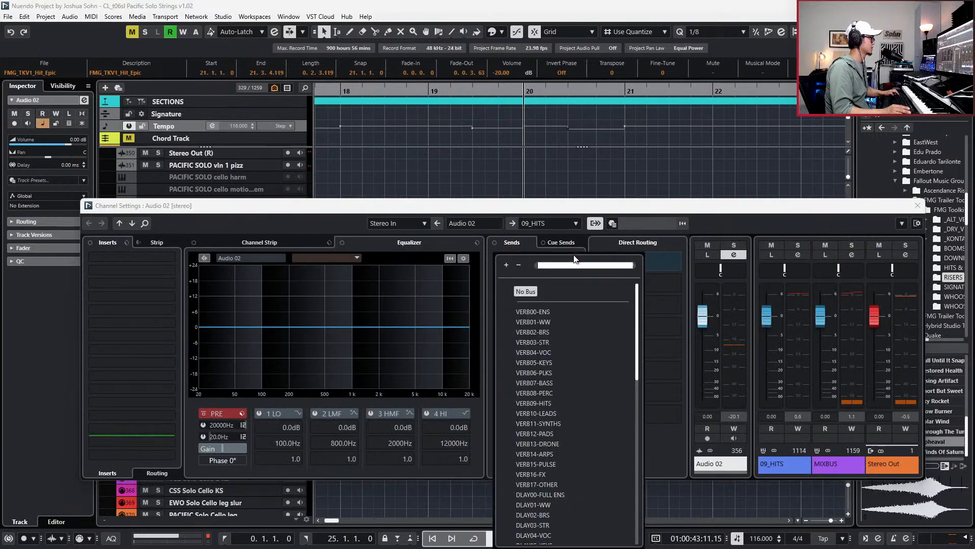
pyautogui.click(562, 406)
pyautogui.click(499, 259)
pyautogui.moveTo(546, 265); pyautogui.dragTo(346, 285)
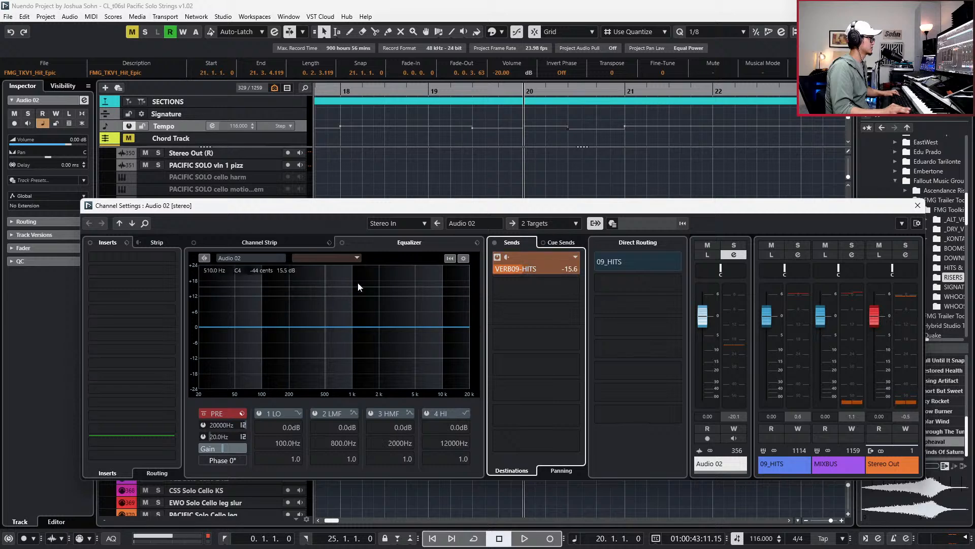
pyautogui.press('Escape')
pyautogui.press('space')
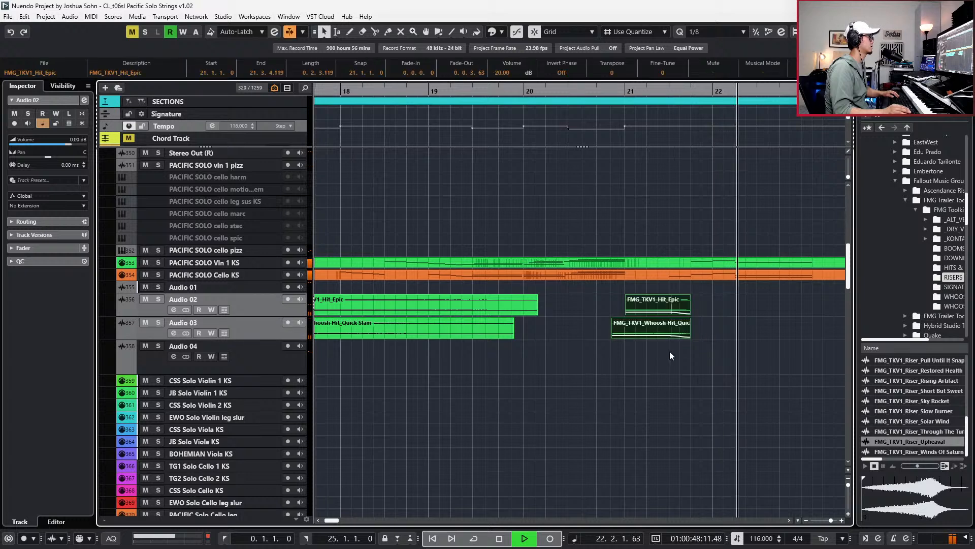
pyautogui.press('space')
# Extend both bar 21 hit events to 22.2.1.0, lengthen their fade-outs to 0.3.1.90, and play the result.
pyautogui.moveTo(690, 333); pyautogui.dragTo(734, 334)
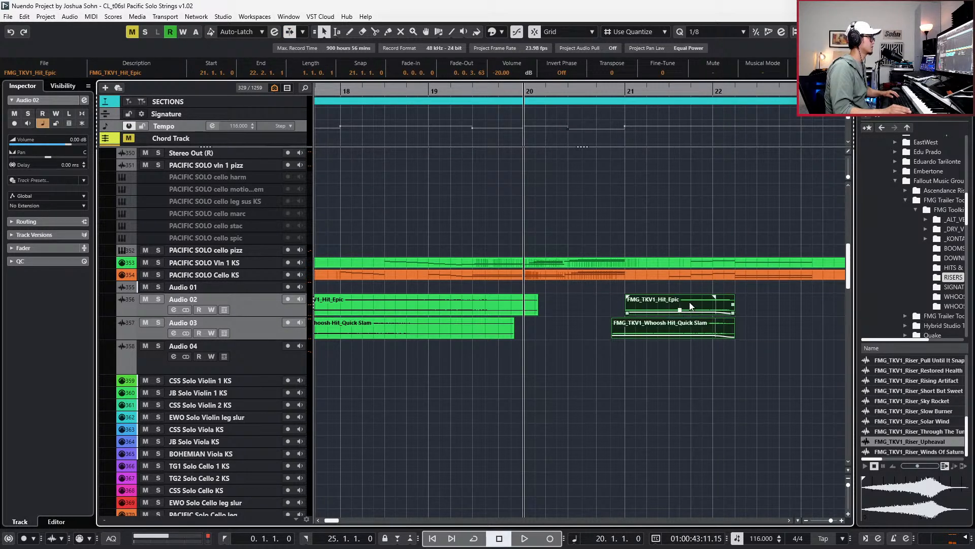
pyautogui.moveTo(714, 297); pyautogui.dragTo(655, 299)
pyautogui.scroll(-2, 743, 349)
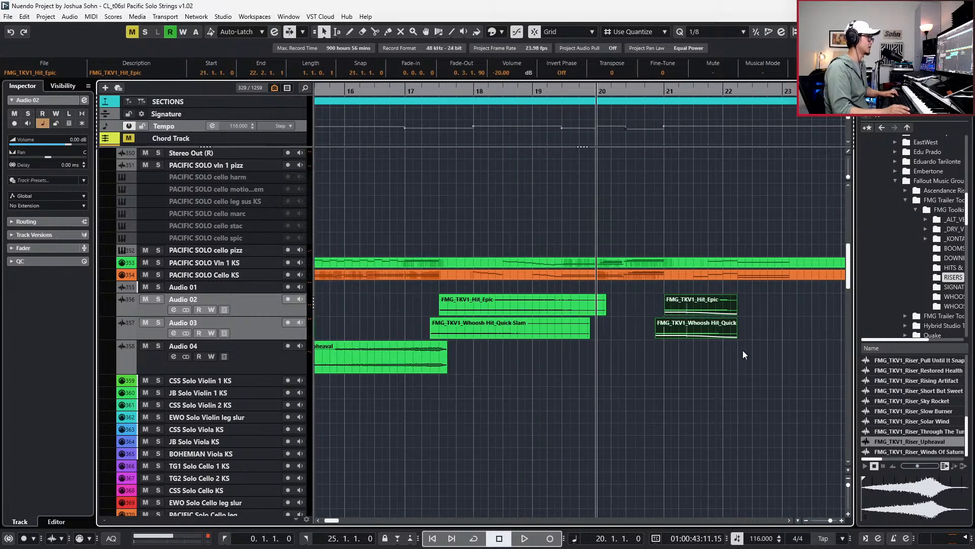
pyautogui.press('space')
pyautogui.scroll(-2, 743, 349)
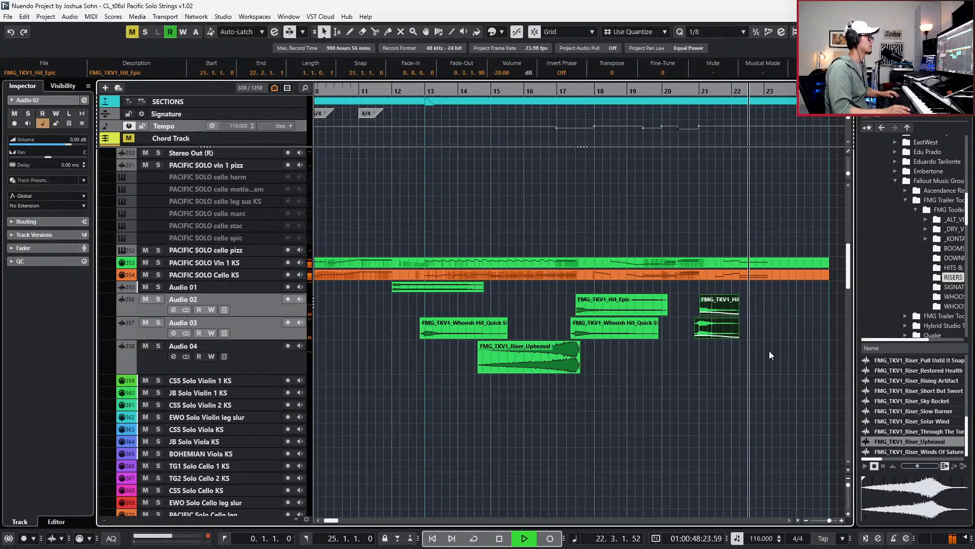
pyautogui.press('space')
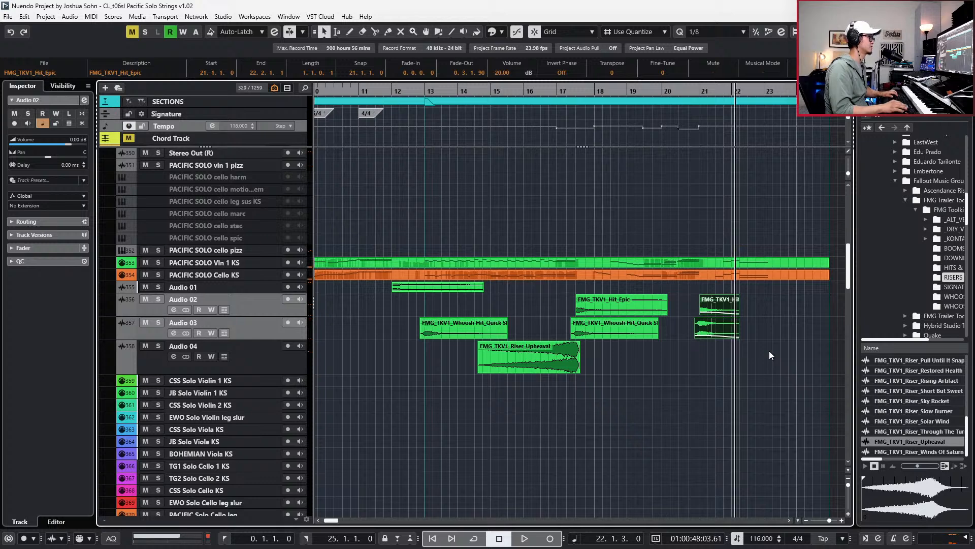
# Copy the muted Boom Unknown Depth event from bar 3 to Audio 01 at 22.1.3.0 and unmute the copy.
pyautogui.hotkey('shift', 'f')
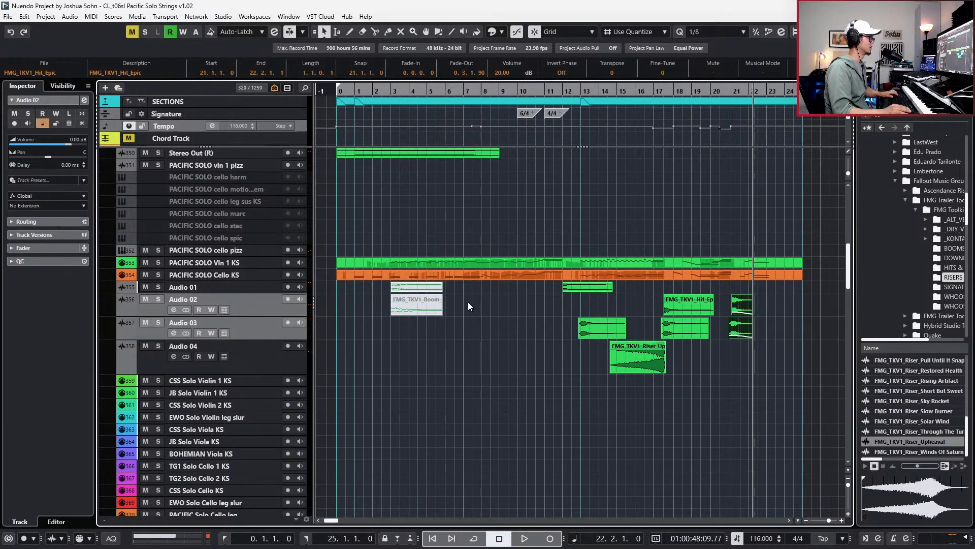
pyautogui.click(422, 302)
pyautogui.hotkey('shift', 'm')
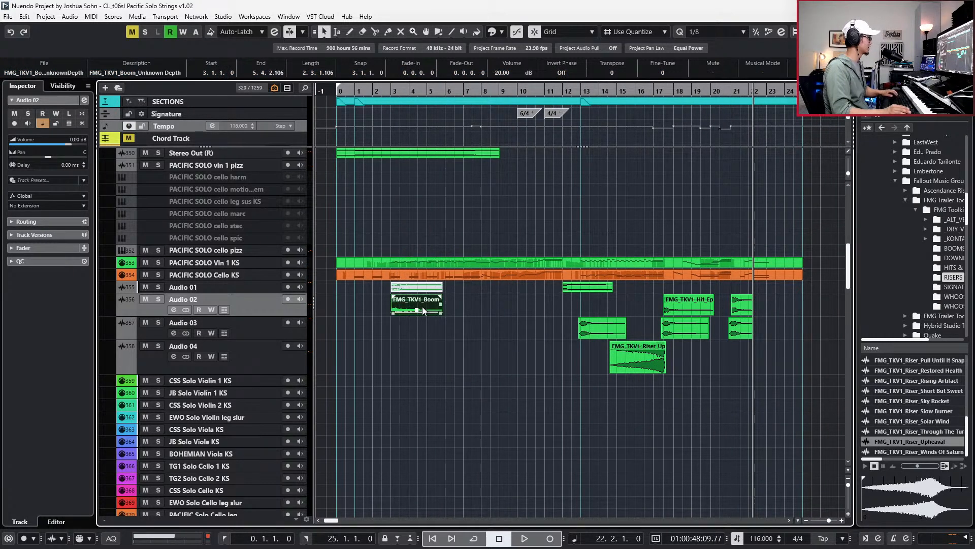
pyautogui.hotkey('shift', 'm')
pyautogui.moveTo(423, 311); pyautogui.dragTo(779, 290)
pyautogui.scroll(2, 777, 293)
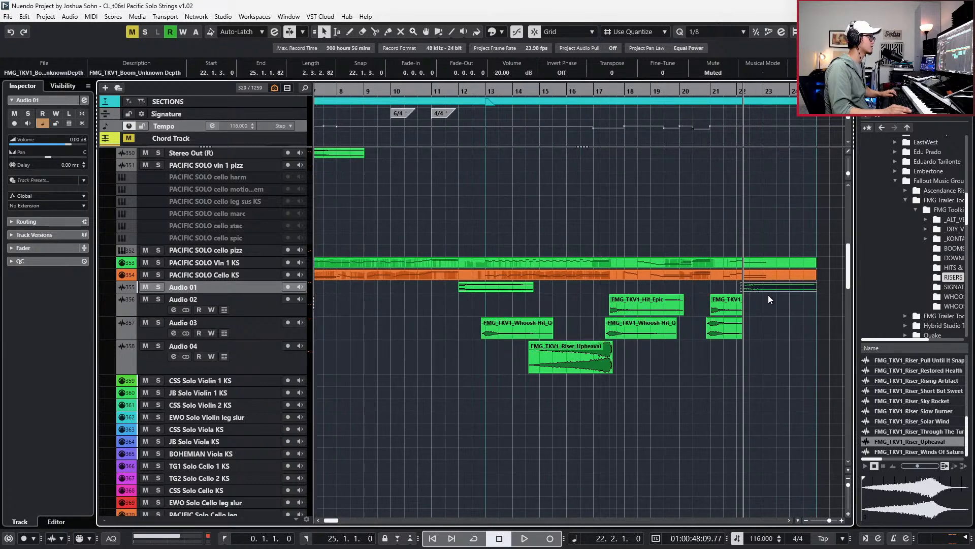
pyautogui.hotkey('shift', 'u')
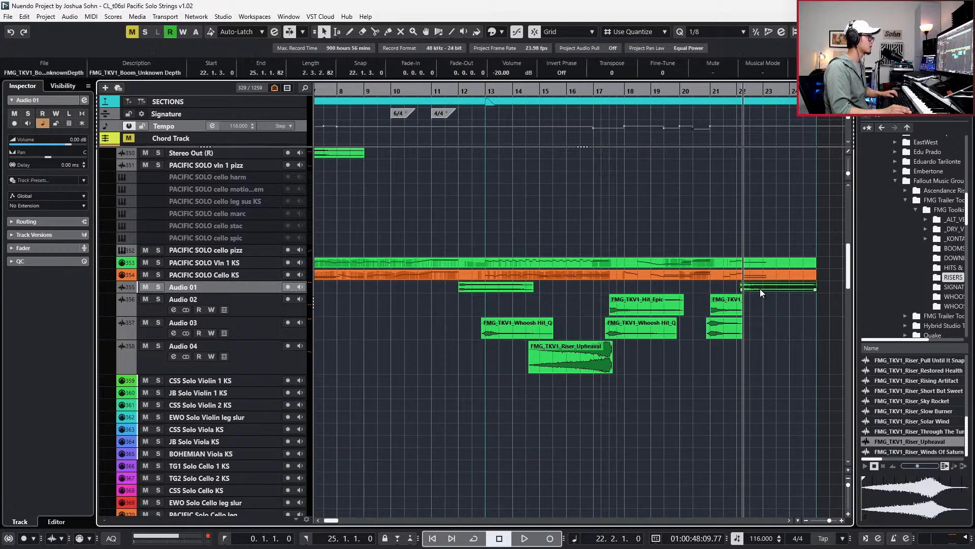
# Move the copied boom event to start at 22.2.1.0 and play from bar 22.
pyautogui.moveTo(760, 288)
pyautogui.mouseDown()
pyautogui.moveTo(730, 285)
pyautogui.moveTo(744, 288)
pyautogui.mouseUp()
pyautogui.scroll(2, 761, 291)
pyautogui.hotkey('alt', '1')
pyautogui.press('j')
pyautogui.hotkey('alt', '4')
pyautogui.hotkey('ctrl', 'Right')
pyautogui.hotkey('ctrl', 'Right')
pyautogui.press('KP_Subtract')
pyautogui.press('space')
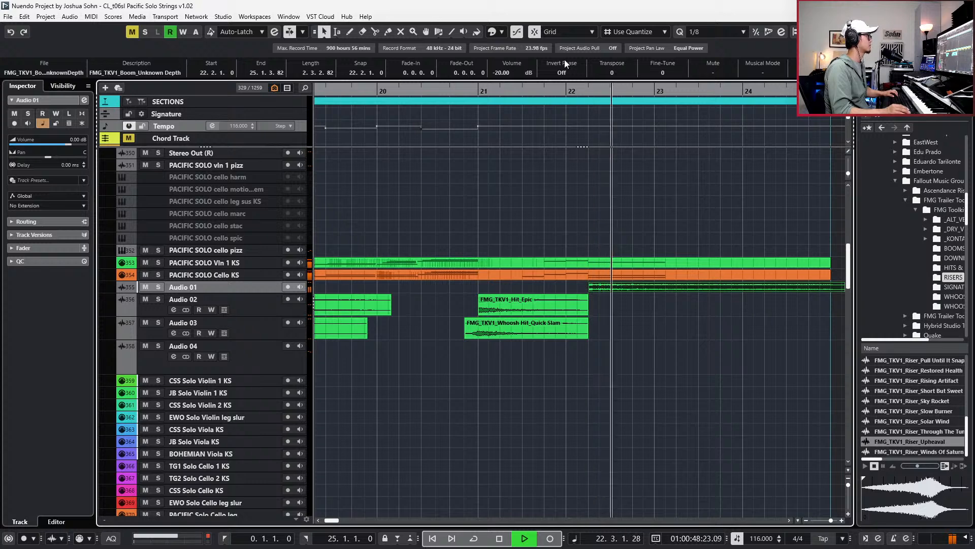
# Lower the boom event's volume to -26 dB and trim its end to the project end near bar 25 during playback.
pyautogui.scroll(-6, 513, 71)
pyautogui.press('space')
pyautogui.press('space')
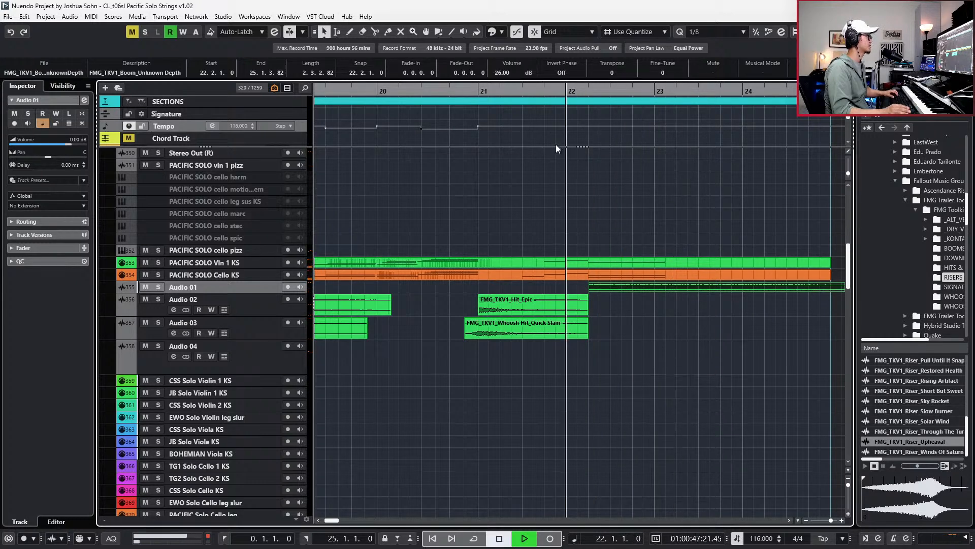
pyautogui.scroll(-2, 764, 296)
pyautogui.moveTo(799, 288); pyautogui.dragTo(790, 288)
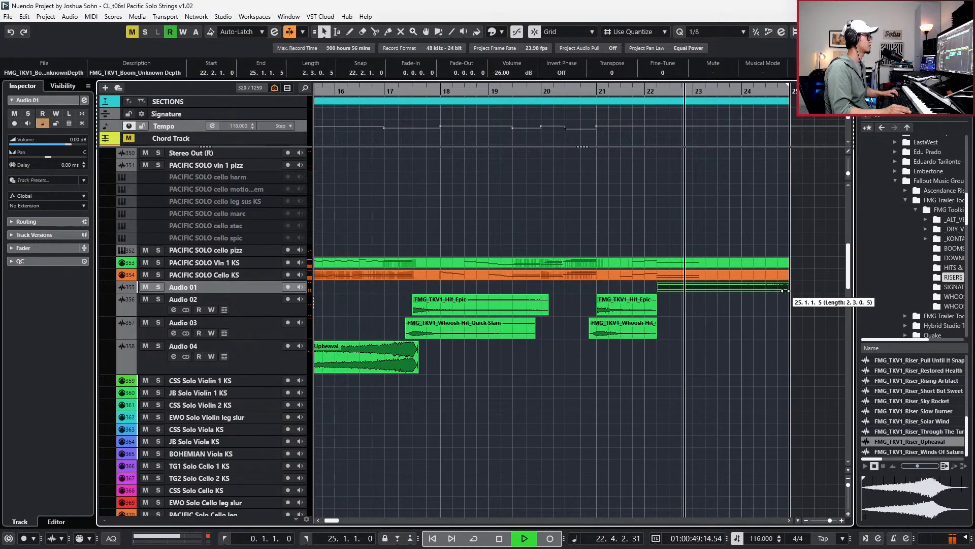
pyautogui.press('space')
# Raise the boom event's volume to -22 dB while checking it in playback from bar 22.
pyautogui.scroll(3, 508, 75)
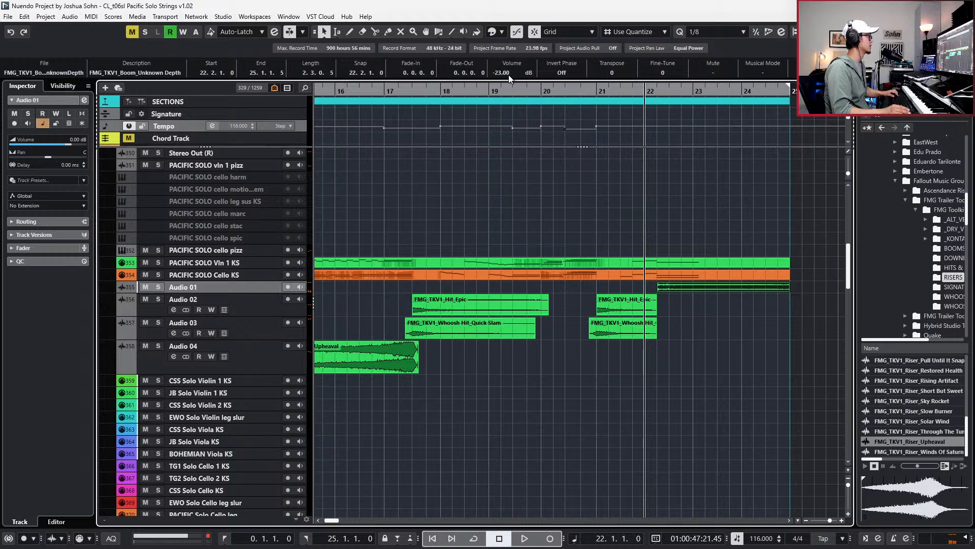
pyautogui.press('space')
pyautogui.scroll(1, 508, 75)
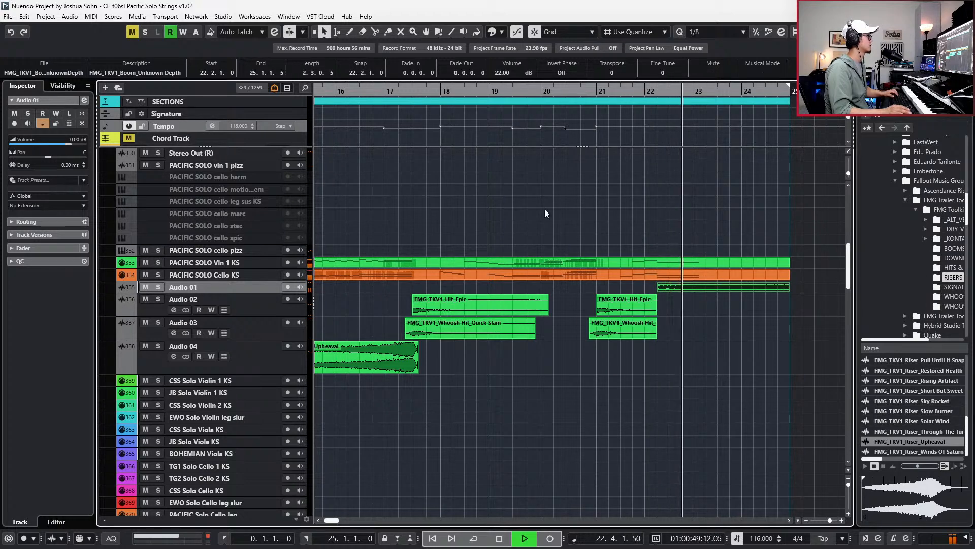
pyautogui.scroll(-2, 583, 324)
pyautogui.scroll(-2, 584, 325)
pyautogui.press('space')
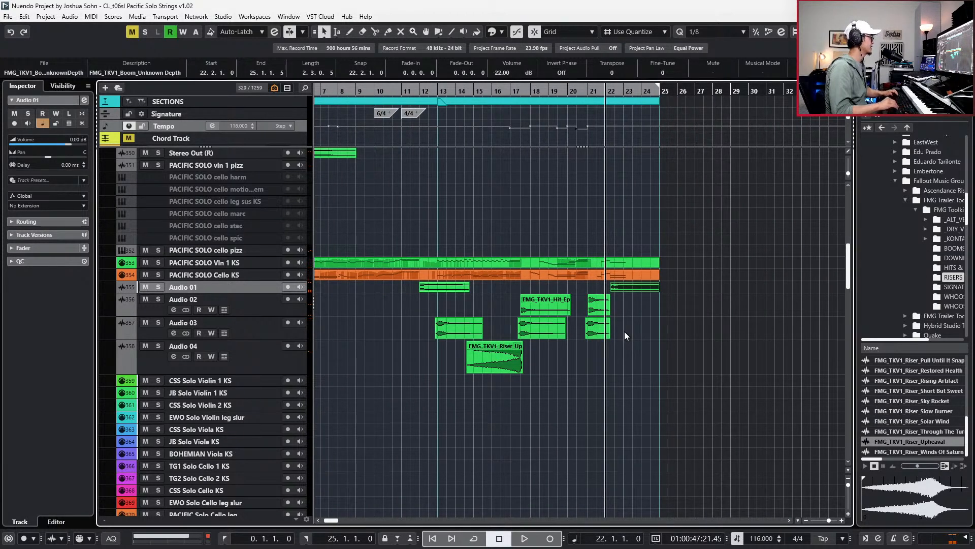
# Enlarge the Audio 01 track and move its Hit Epic event at bar 12 down to Audio 02.
pyautogui.press('Down')
pyautogui.press('Up')
pyautogui.scroll(1, 659, 324)
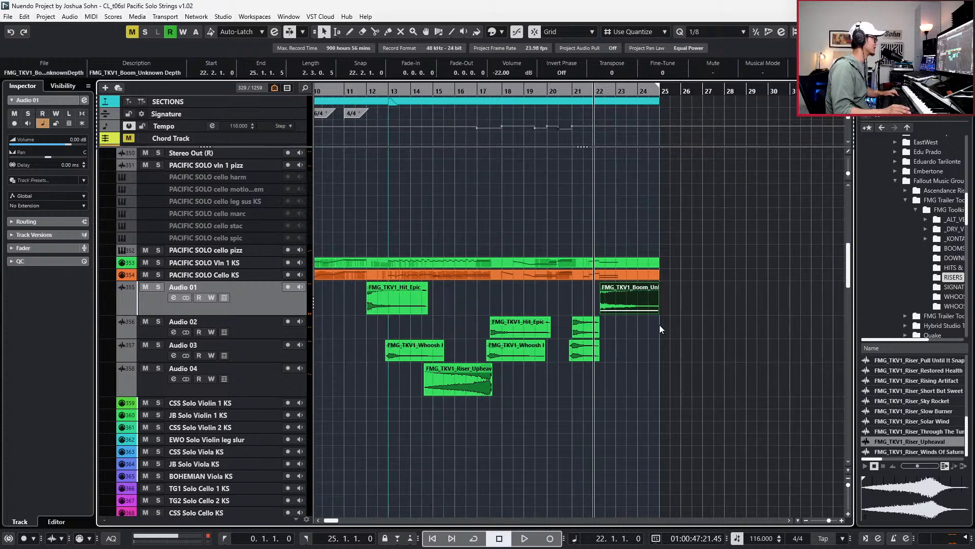
pyautogui.click(471, 300)
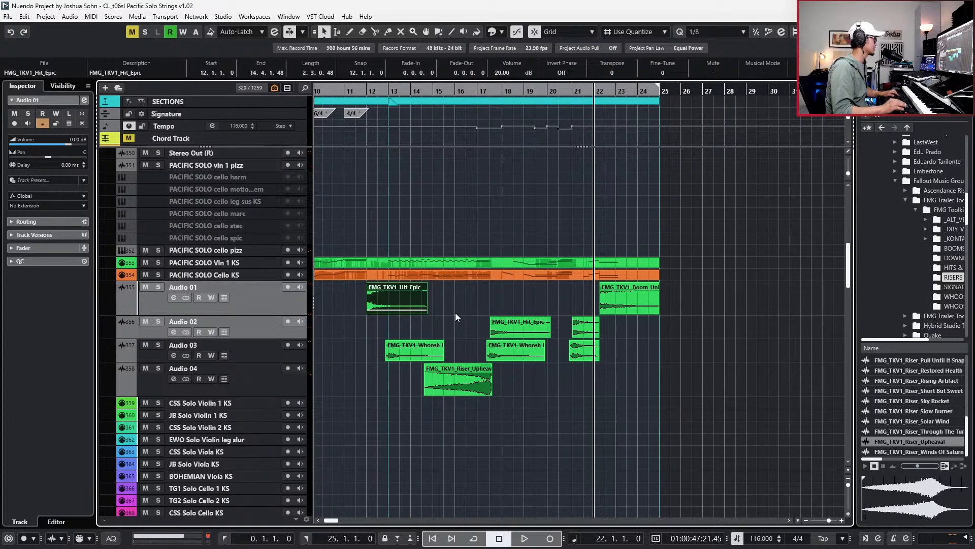
pyautogui.hscroll(-3, 455, 309)
pyautogui.moveTo(492, 300); pyautogui.dragTo(493, 328)
# Append Epic Hit to the Audio 02 track name and Boom to the Audio 01 track name.
pyautogui.doubleClick(250, 322)
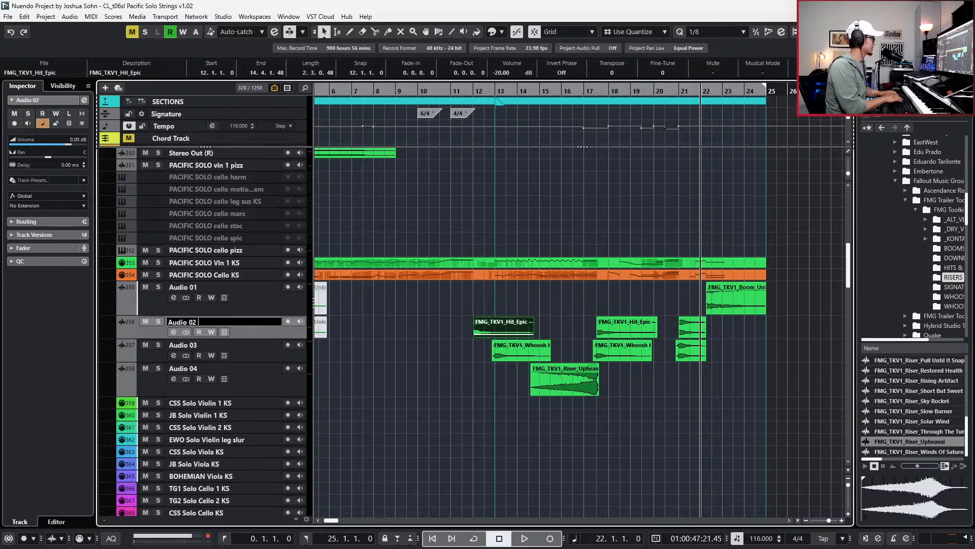
pyautogui.write('Epic Hit')
pyautogui.hotkey('shift', 'Tab')
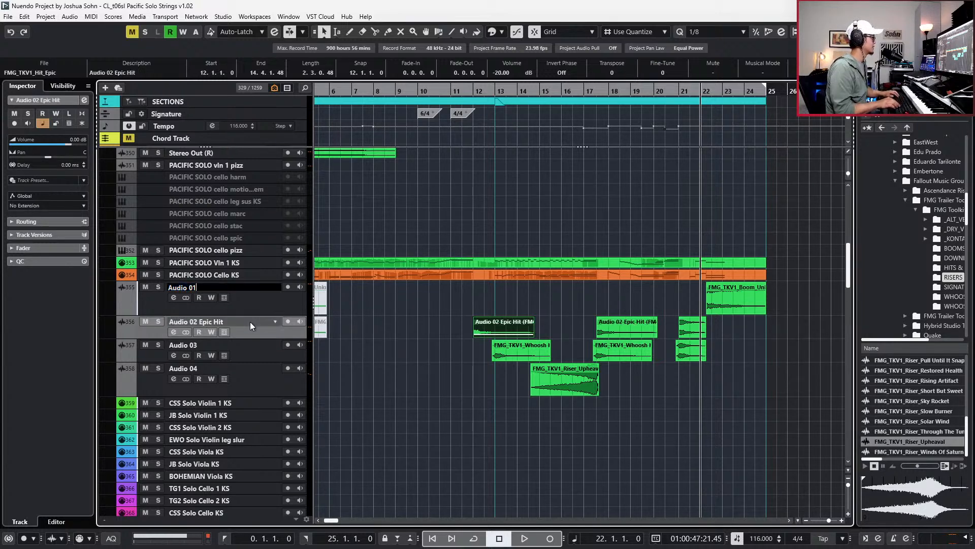
pyautogui.write('Boom')
pyautogui.press('Tab')
# Rename the other two effect tracks to Audio 03 Whoosh and Audio 04 Riser.
pyautogui.press('Tab')
pyautogui.press('Right')
pyautogui.write('Whoosh')
pyautogui.press('Tab')
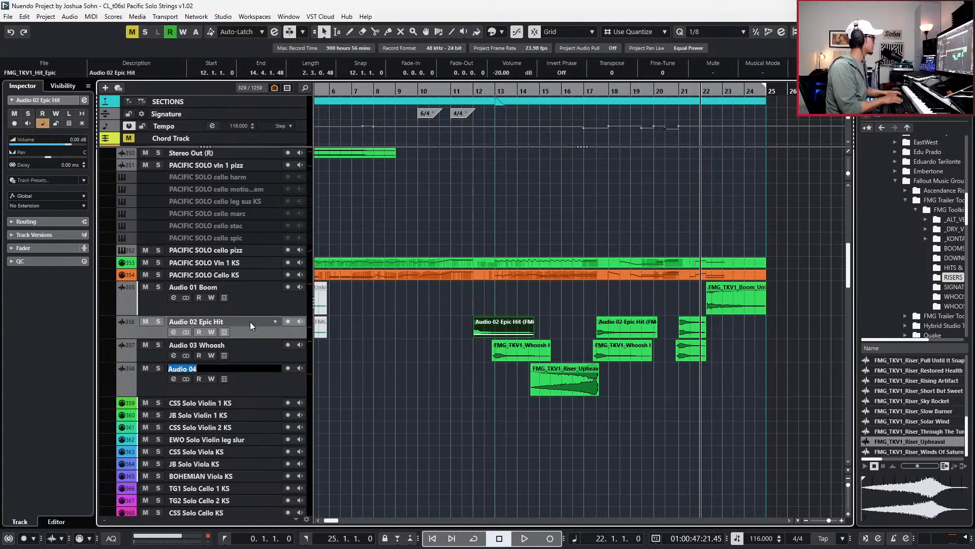
pyautogui.press('Right')
pyautogui.write('Riser')
pyautogui.press('Return')
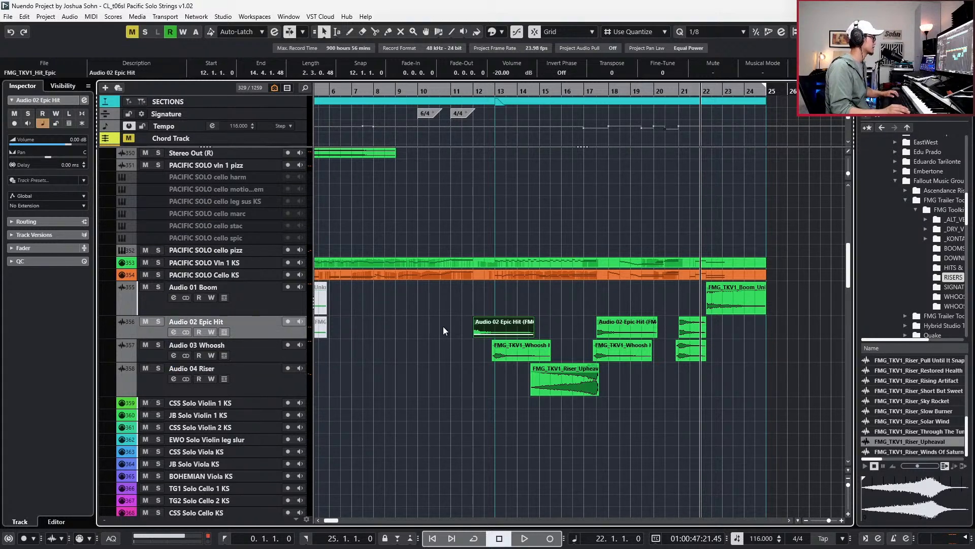
# Shorten the last boom event to end at about 23.3.4.105 with a fade-out of about 1.0.0.94, checking it in playback.
pyautogui.click(741, 300)
pyautogui.moveTo(762, 312); pyautogui.dragTo(704, 286)
pyautogui.scroll(2, 733, 284)
pyautogui.scroll(2, 743, 307)
pyautogui.press('space')
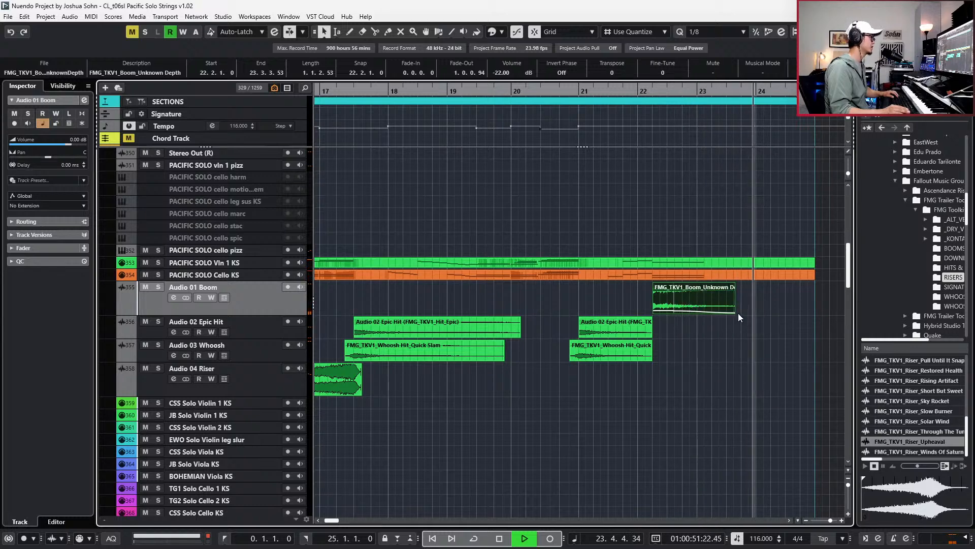
pyautogui.press('space')
pyautogui.moveTo(736, 312); pyautogui.dragTo(738, 312)
pyautogui.scroll(-1, 780, 300)
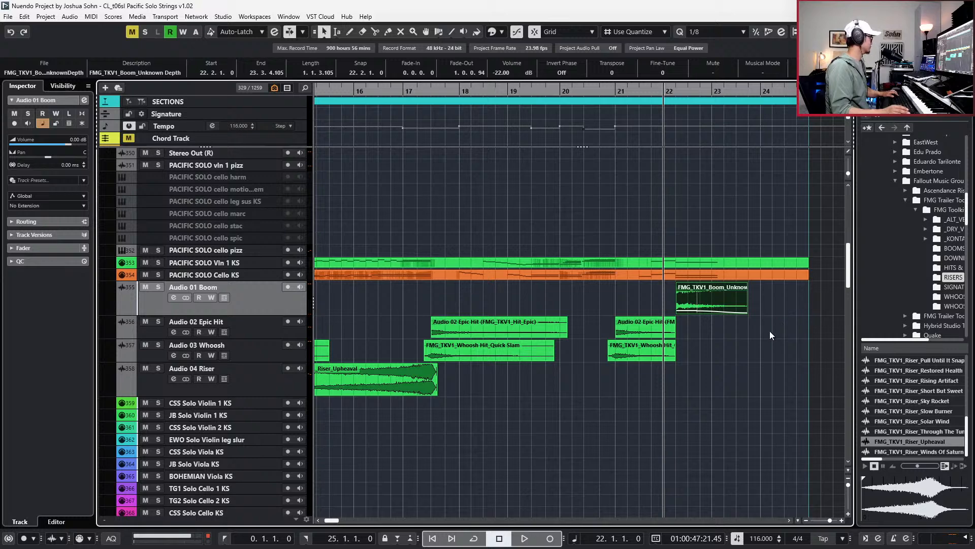
# Play the arrangement with the placed effects from bar 13, and place the playhead at bar 15.
pyautogui.scroll(-4, 760, 345)
pyautogui.press('KP_Subtract')
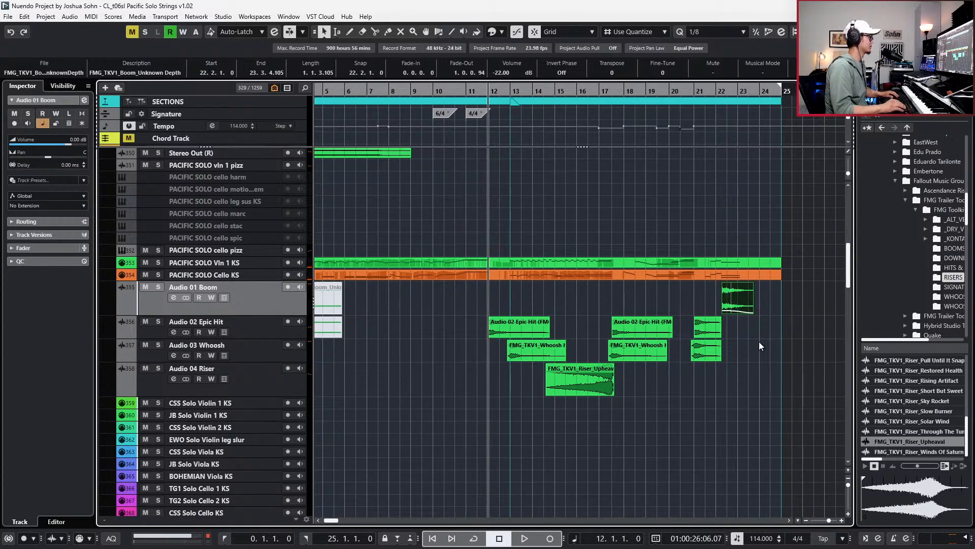
pyautogui.press('KP_Add')
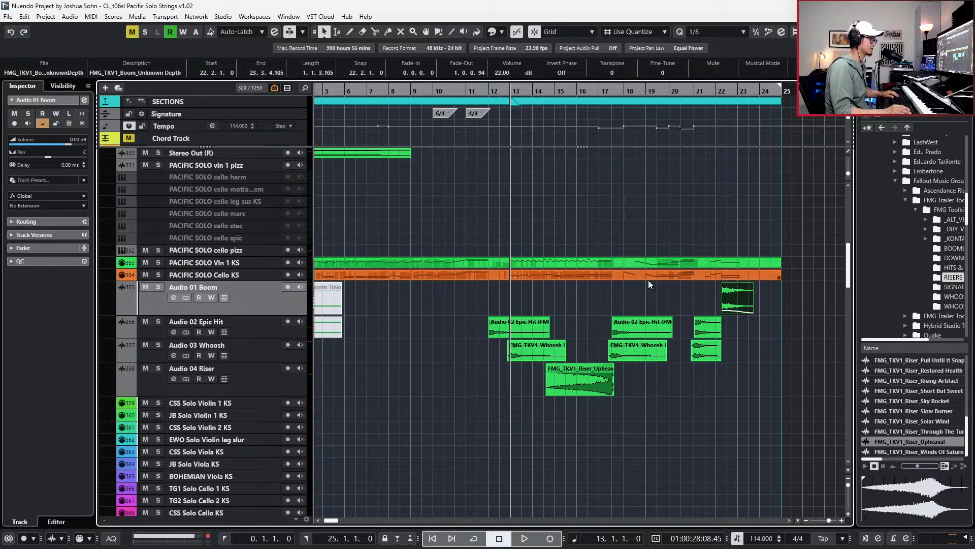
pyautogui.press('space')
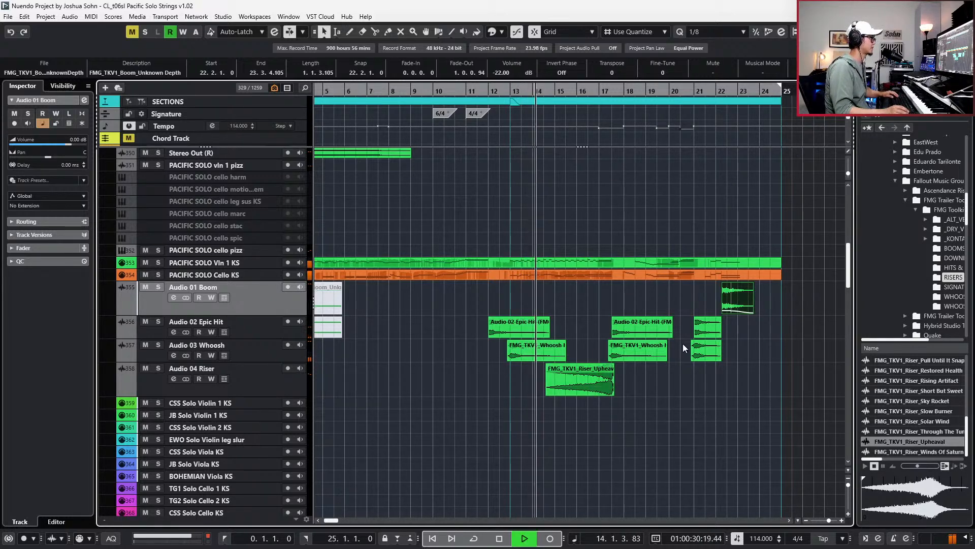
pyautogui.scroll(2, 739, 507)
pyautogui.press('space')
pyautogui.hotkey('ctrl', 'Right')
pyautogui.hotkey('ctrl', 'Left')
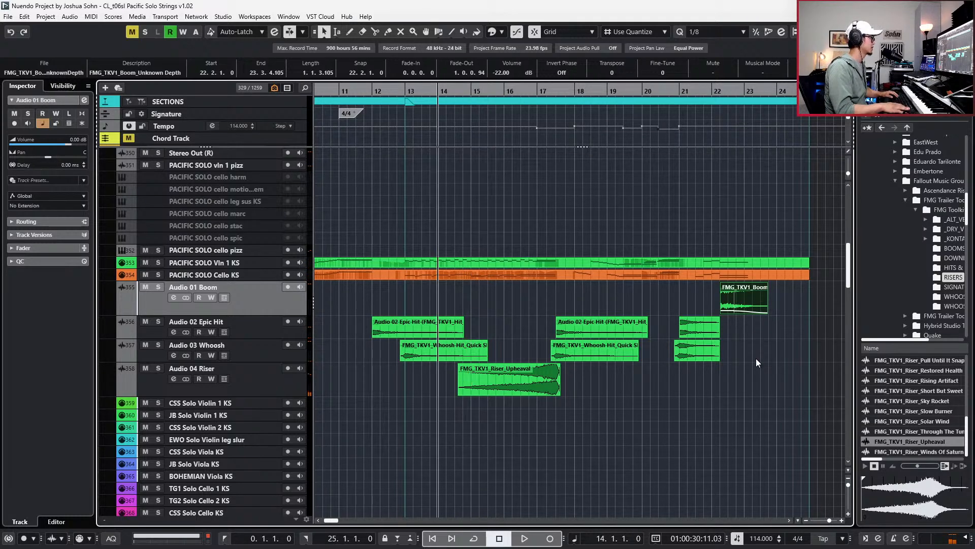
pyautogui.hotkey('ctrl', 'Right')
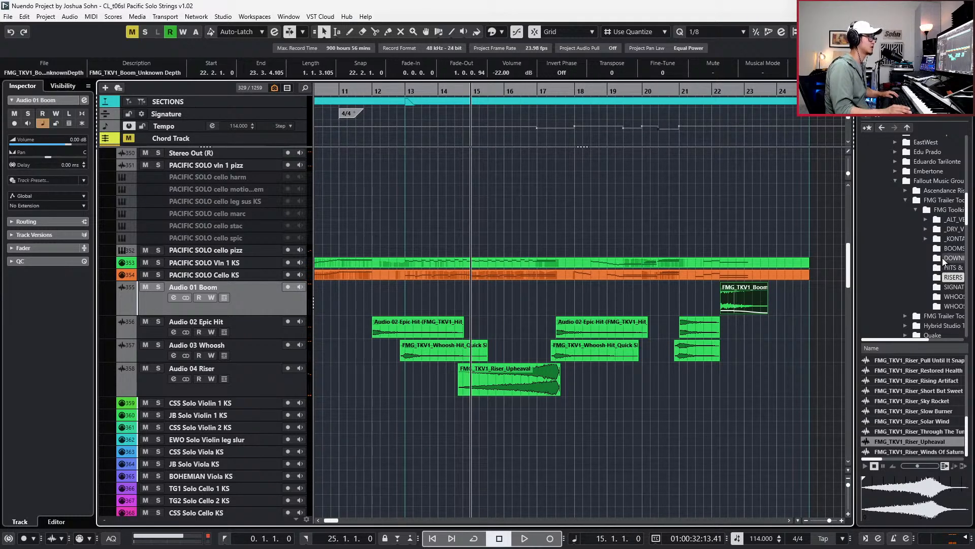
# Search the track list for "steam" and show the STEAMPNK big bottom click track.
pyautogui.scroll(5, 607, 258)
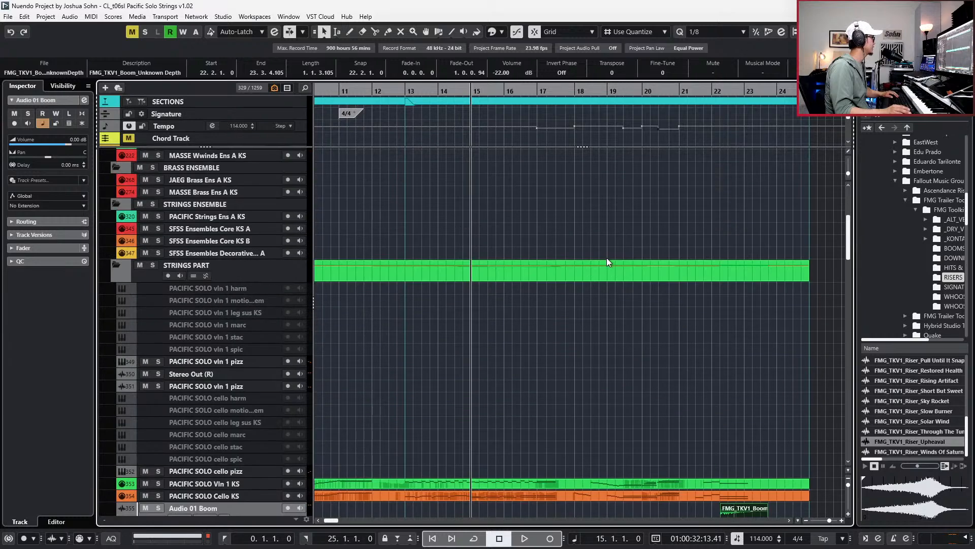
pyautogui.scroll(-8, 606, 258)
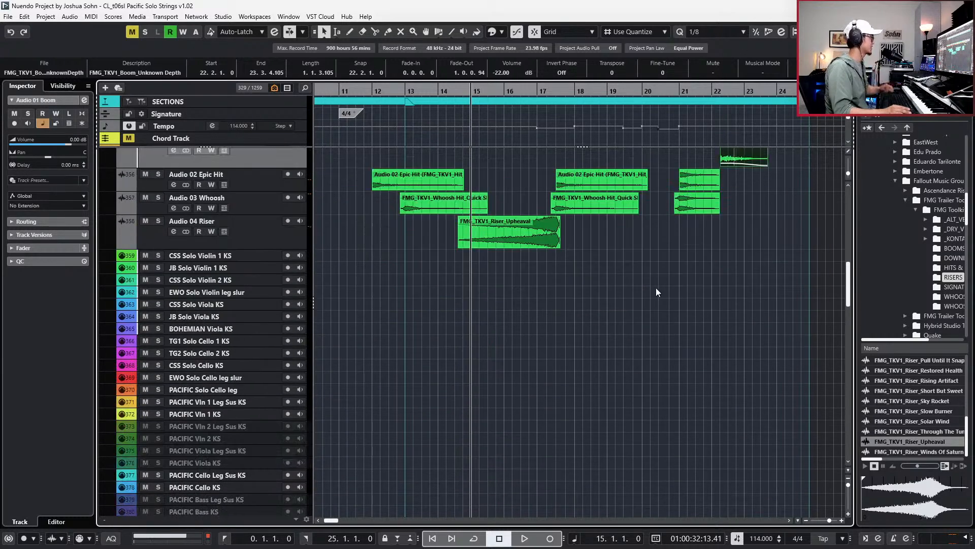
pyautogui.scroll(-6, 411, 294)
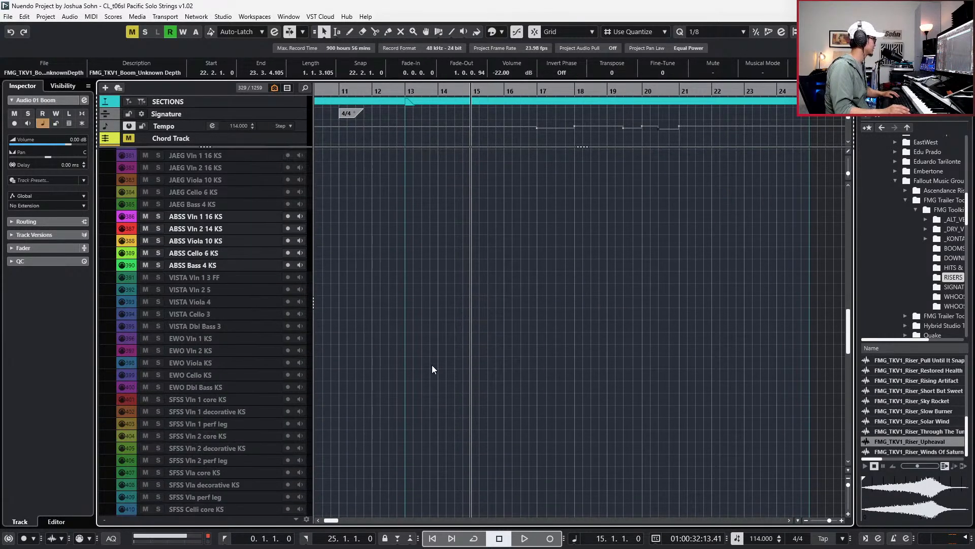
pyautogui.scroll(9, 432, 365)
pyautogui.hotkey('ctrl', 'f')
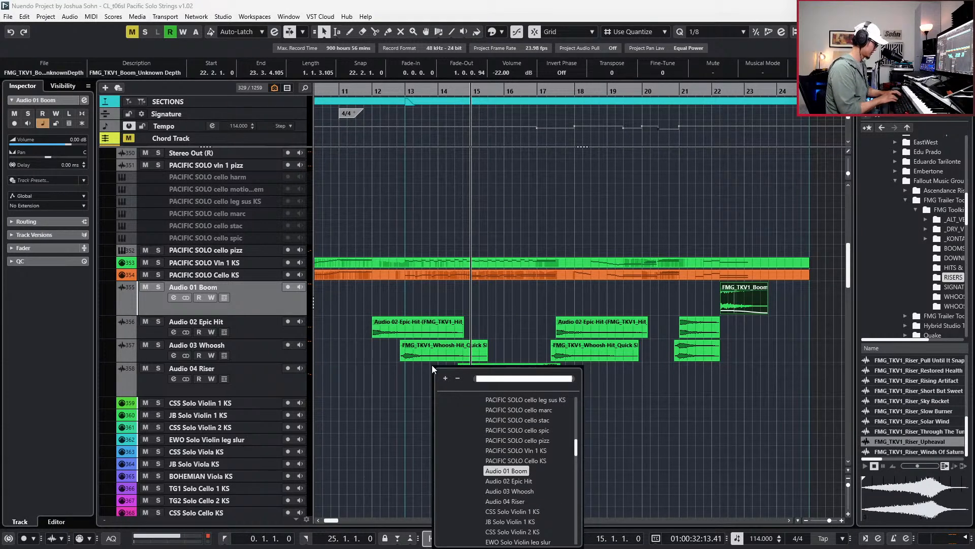
pyautogui.write('steam')
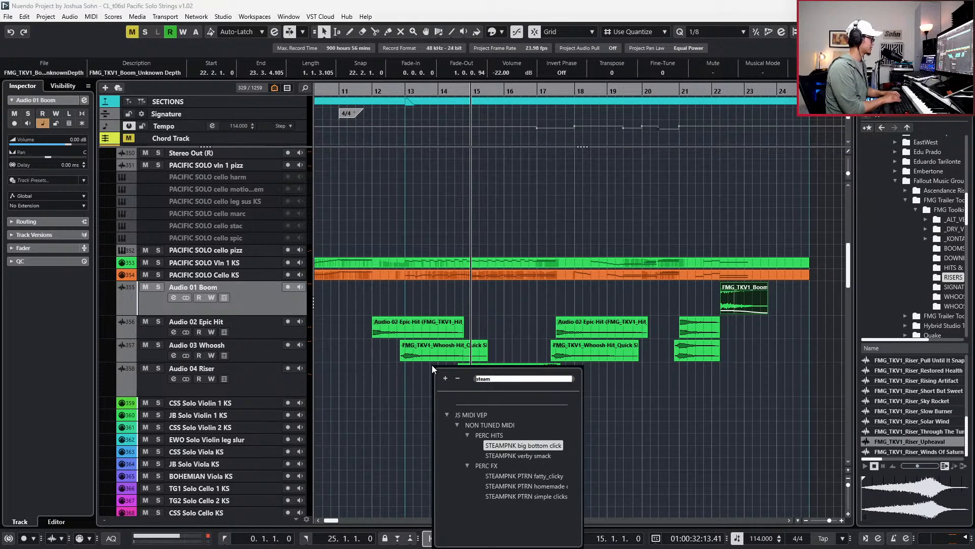
pyautogui.doubleClick(538, 444)
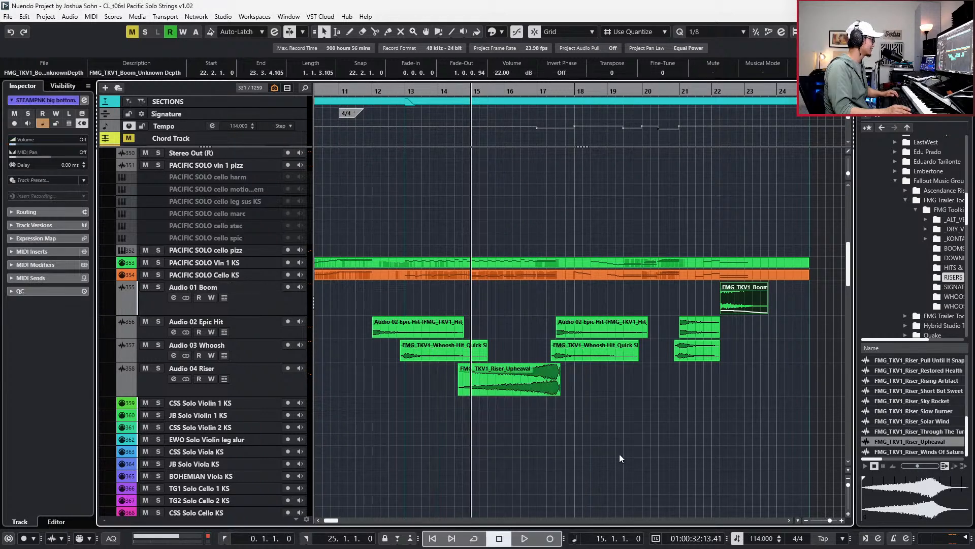
# Search the tracks for "steam" again and select STEAMPNK big bottom click in the PERC HITS folder.
pyautogui.scroll(-10, 594, 468)
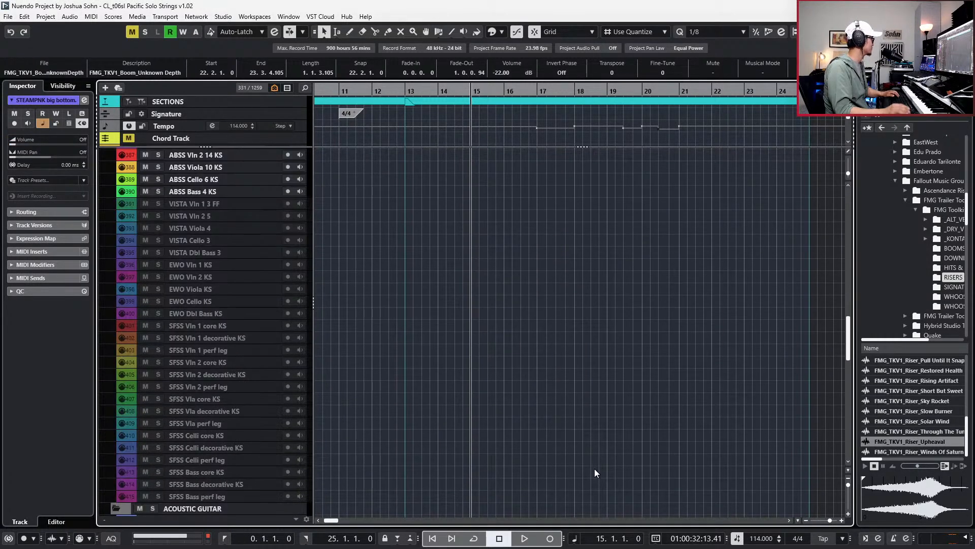
pyautogui.press('Up')
pyautogui.press('Left')
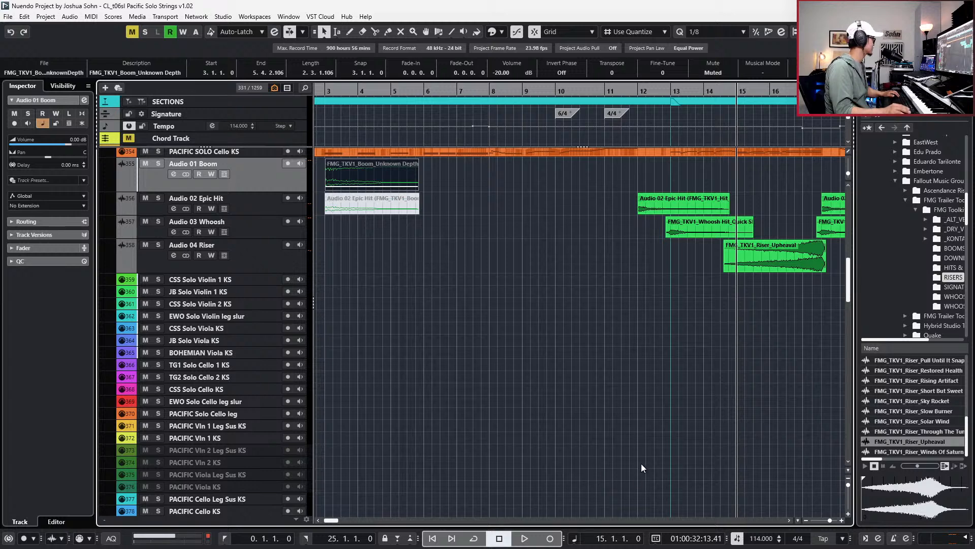
pyautogui.scroll(-10, 663, 462)
pyautogui.hotkey('ctrl', 'f')
pyautogui.write('steam')
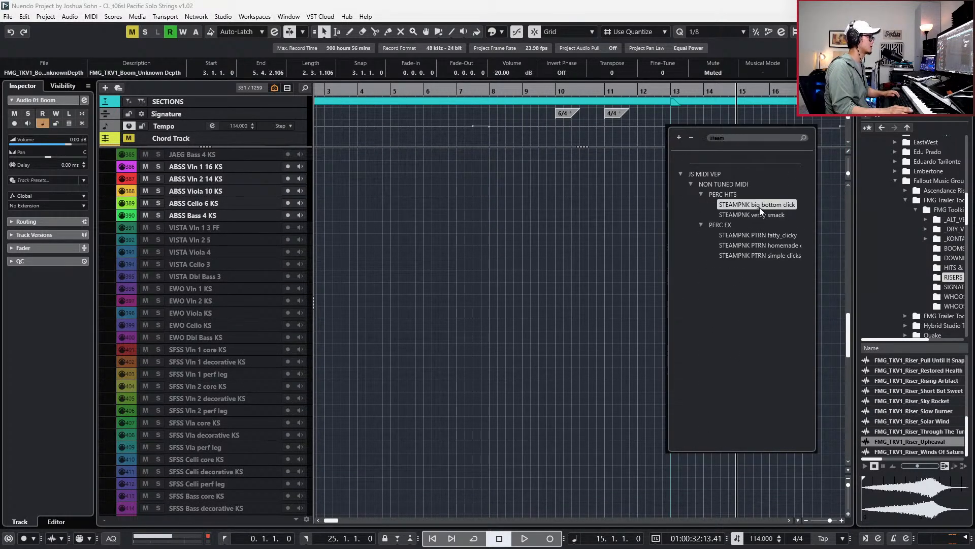
pyautogui.click(760, 206)
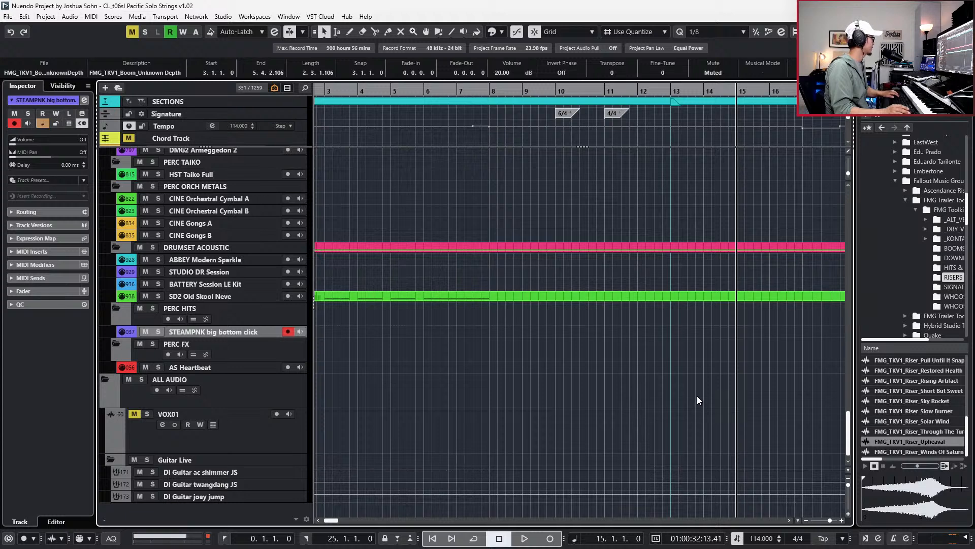
# Find "steam" under PERC FX and show the STEAMPNK PTRN fatty_clicky track.
pyautogui.hotkey('ctrl', 'f')
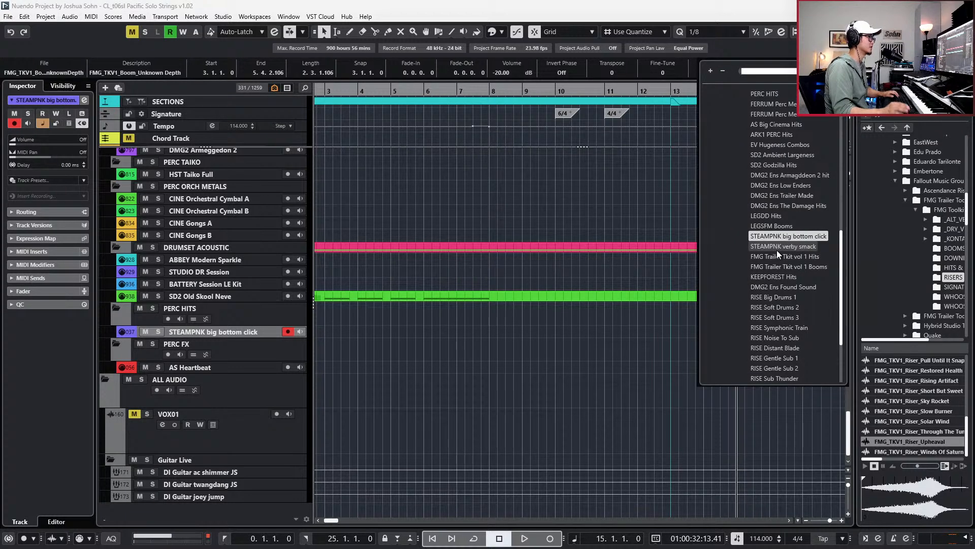
pyautogui.hotkey('ctrl', 'f')
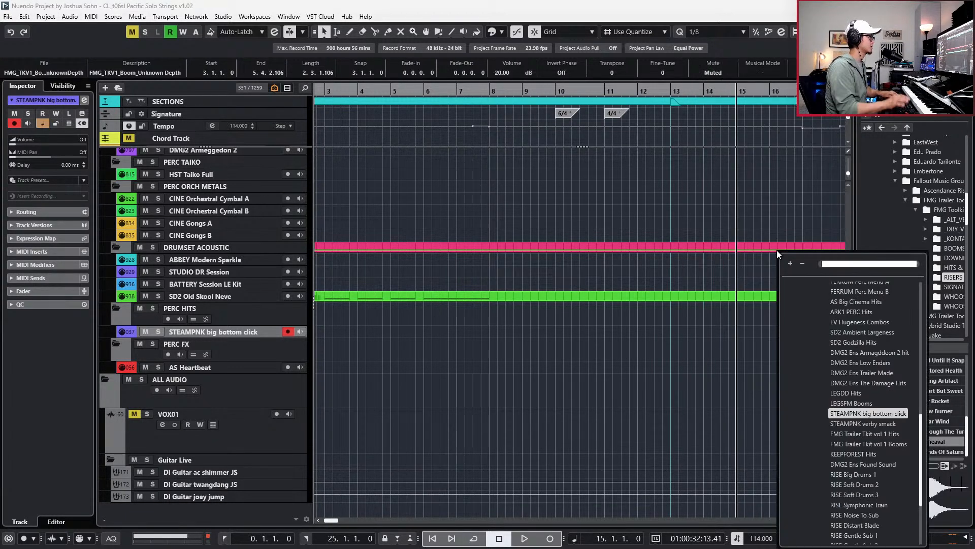
pyautogui.write('steam')
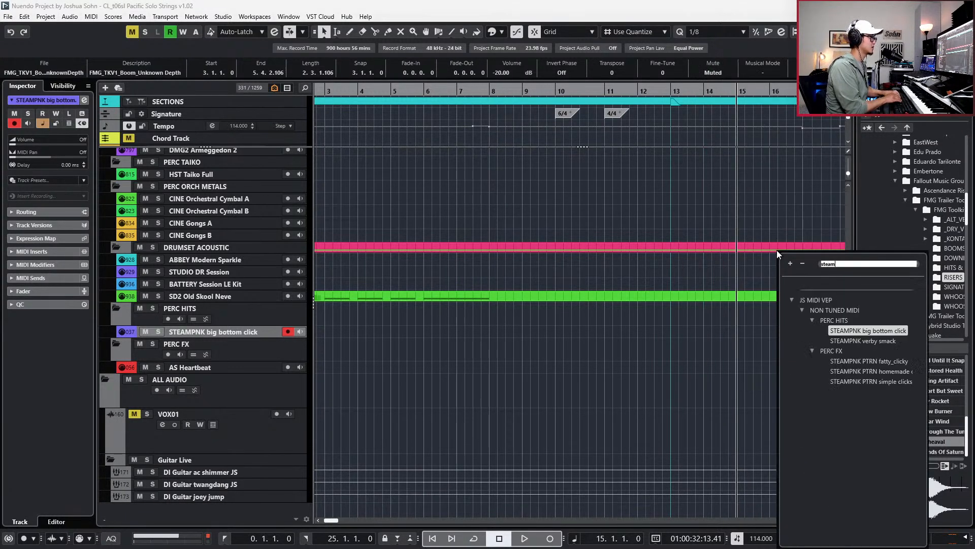
pyautogui.click(848, 363)
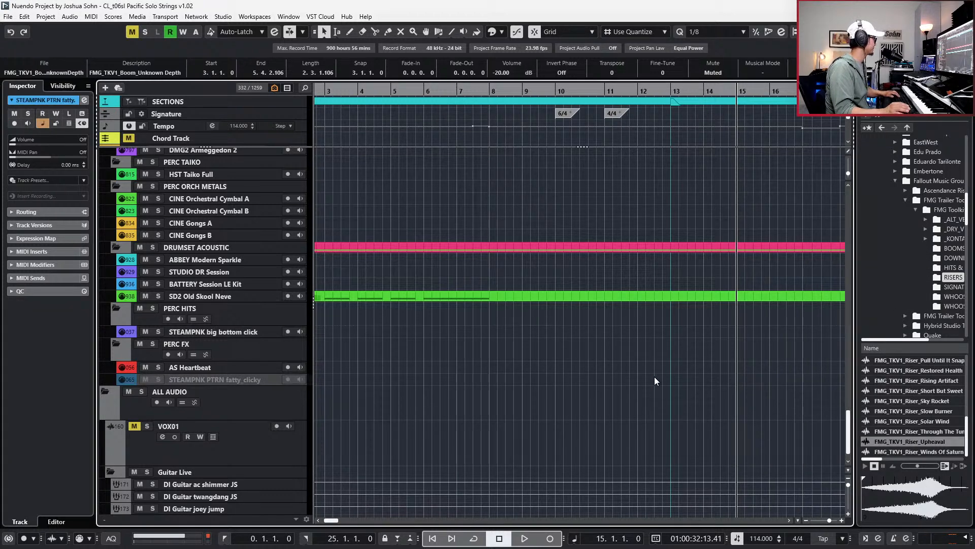
# Move the playhead to bar 12 and create a MIDI part on STEAMPNK PTRN fatty_clicky spanning 0.1.1.0 to 25.1.1.0.
pyautogui.press('Left')
pyautogui.press('Left')
pyautogui.press('Left')
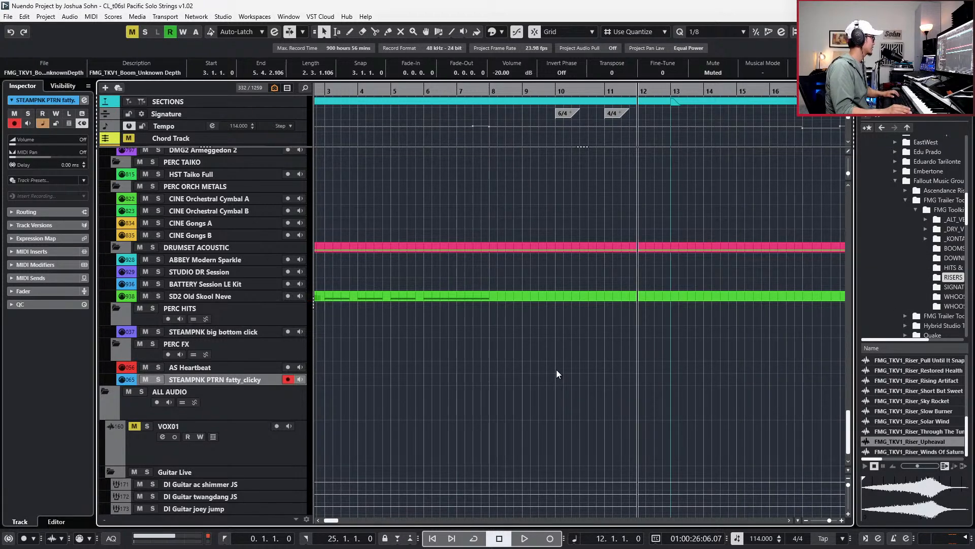
pyautogui.doubleClick(599, 372)
pyautogui.hotkey('ctrl', 'z')
pyautogui.doubleClick(600, 376)
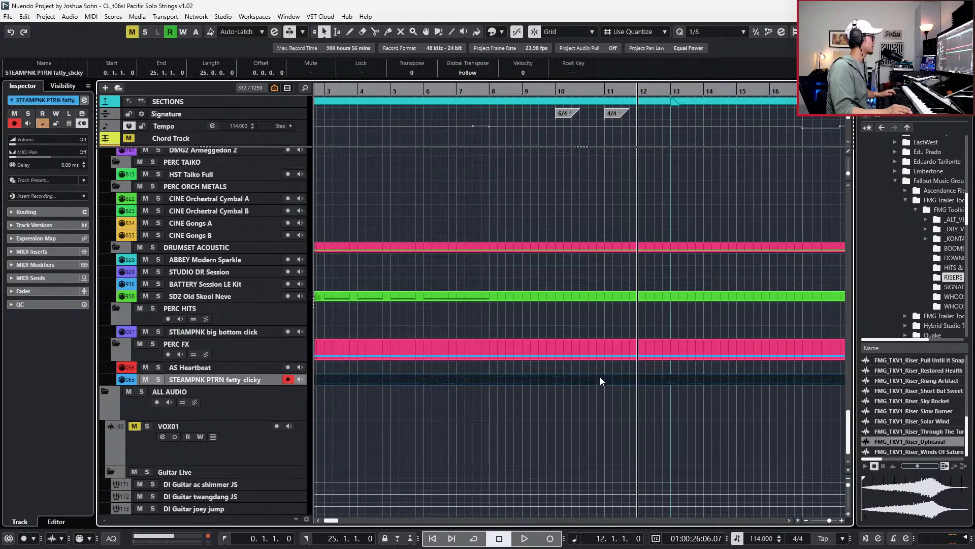
pyautogui.press('g')
pyautogui.press('g')
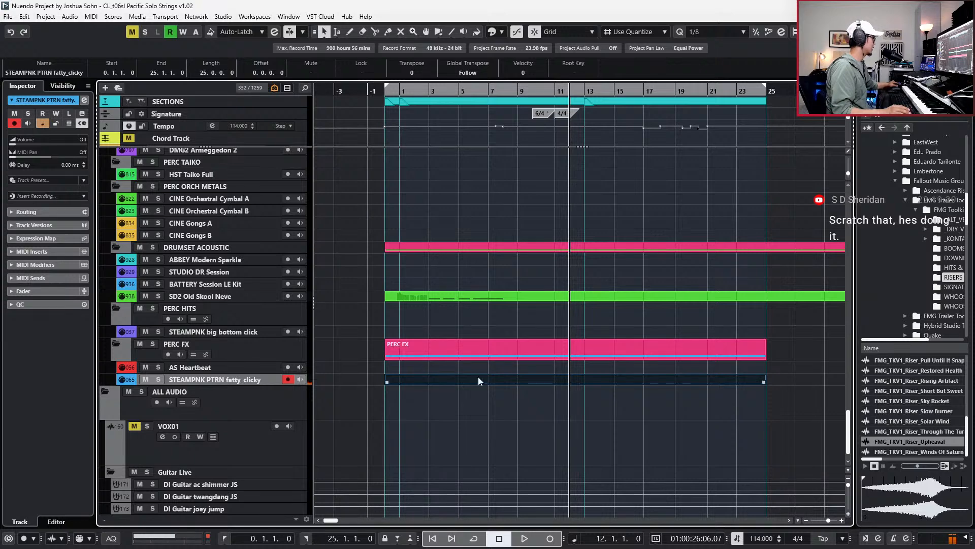
# Open the fatty_clicky part for editing, set its Main Volume (CC 7) to 94 from about bar 11, and play from bar 12.
pyautogui.doubleClick(626, 382)
pyautogui.press('h')
pyautogui.press('h')
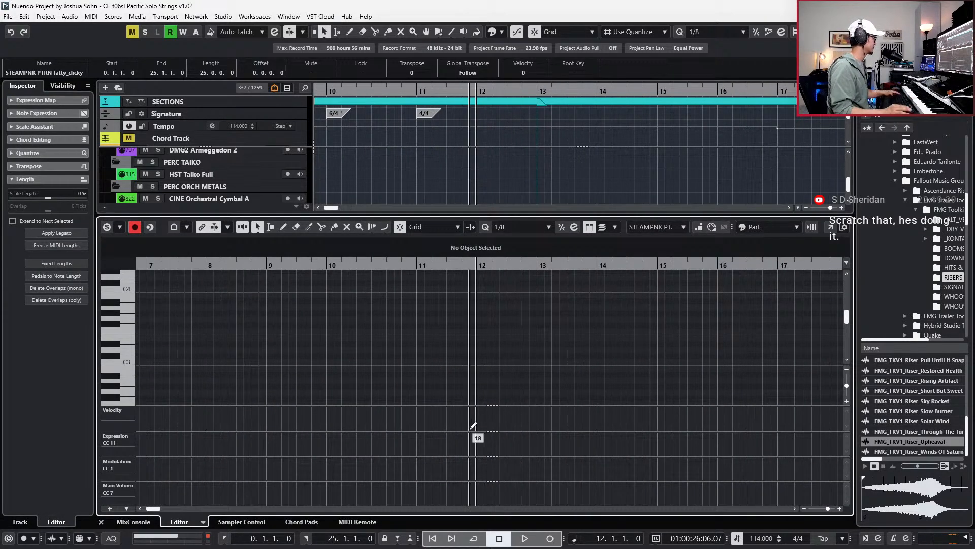
pyautogui.click(433, 489)
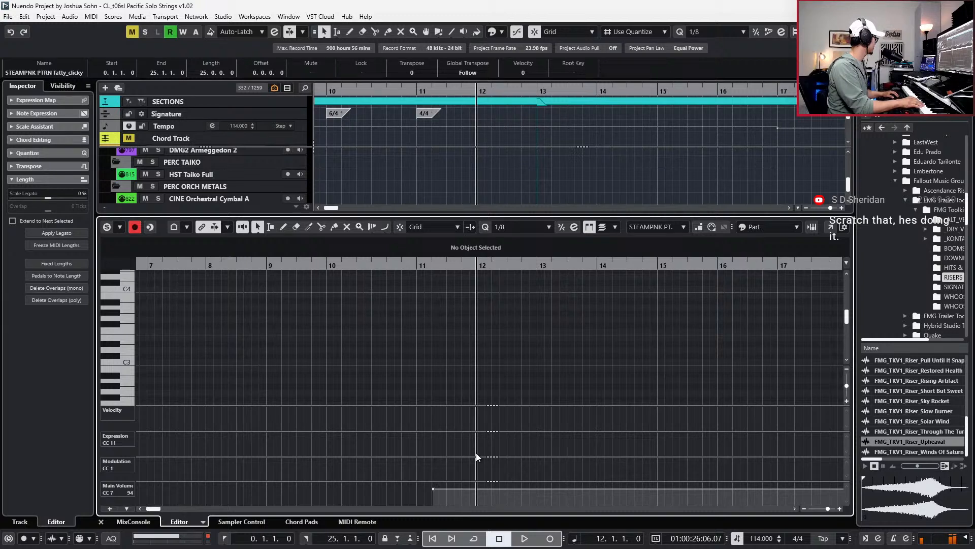
pyautogui.press('space')
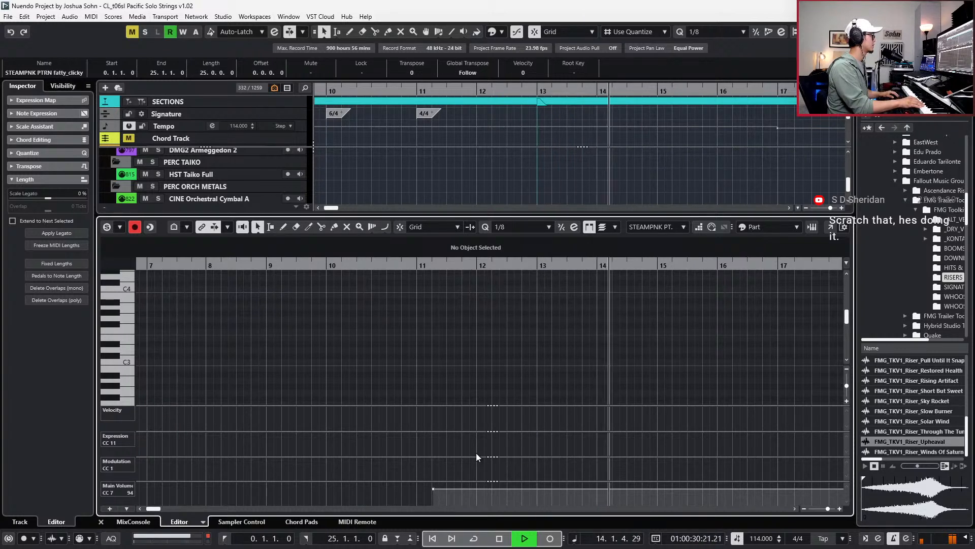
pyautogui.press('space')
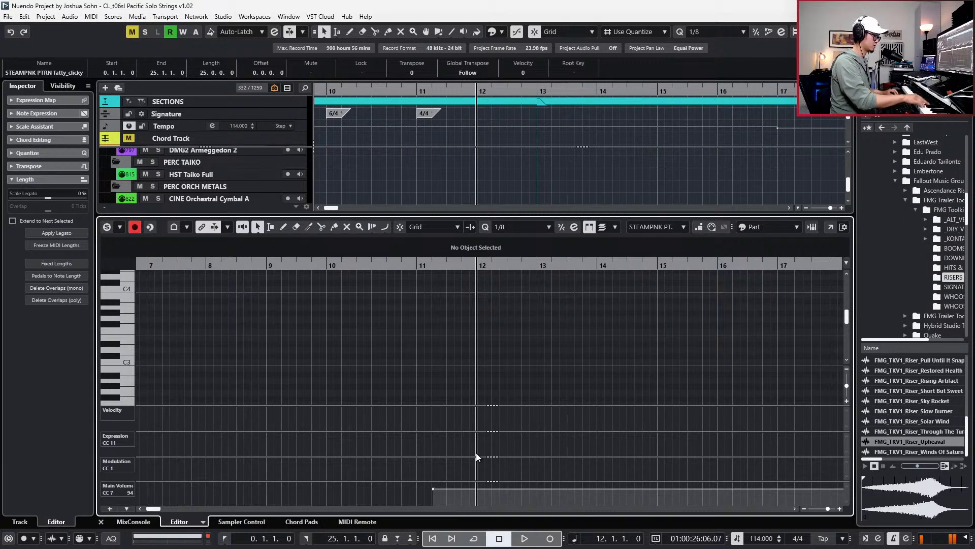
# Record eight fatty_clicky notes across bars 13 and 14, starting from bar 12, and select all the recorded notes.
pyautogui.press('KP_Multiply')
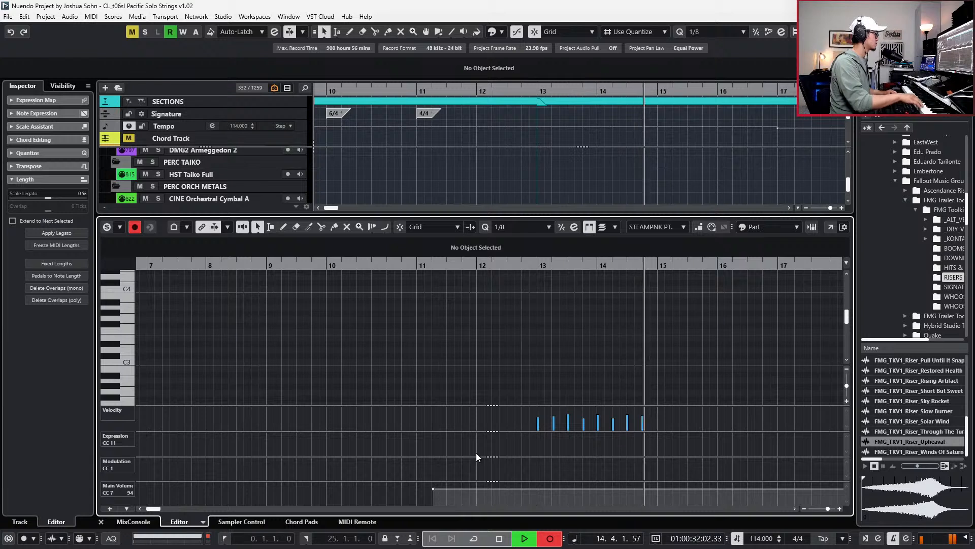
pyautogui.press('space')
pyautogui.scroll(-5, 548, 348)
pyautogui.scroll(10, 544, 338)
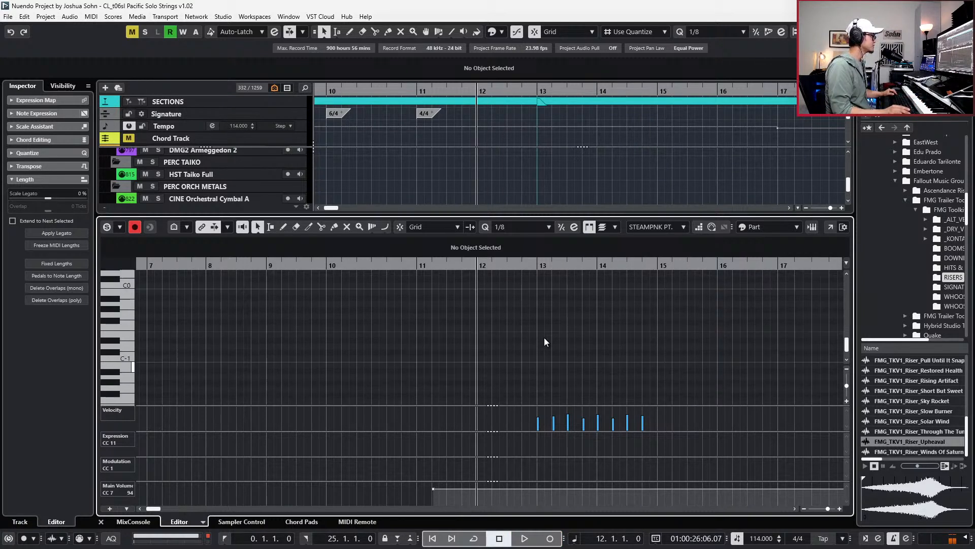
pyautogui.moveTo(496, 317); pyautogui.dragTo(670, 401)
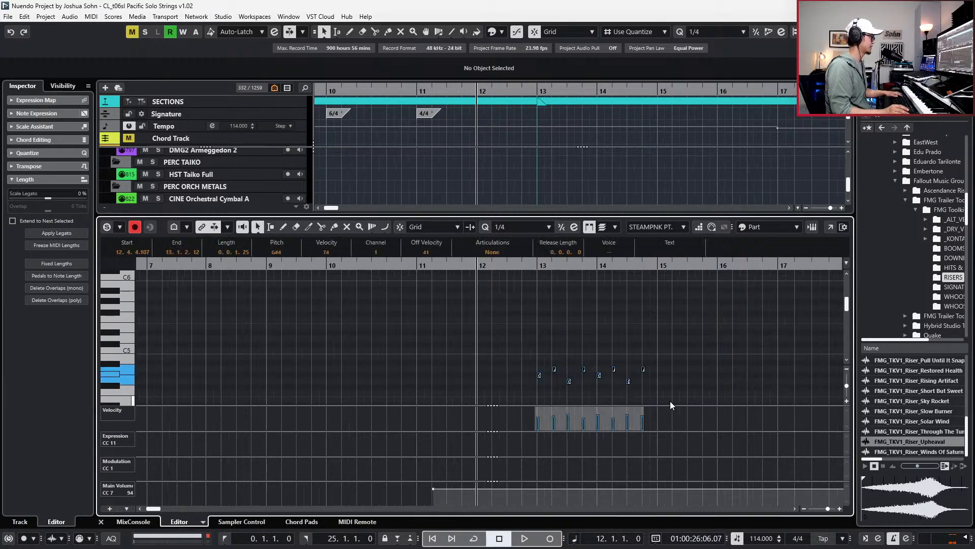
# Turn off iterative quantizing and quantize the recorded fatty_clicky notes to 1/8.
pyautogui.click(562, 227)
pyautogui.press('q')
pyautogui.click(506, 317)
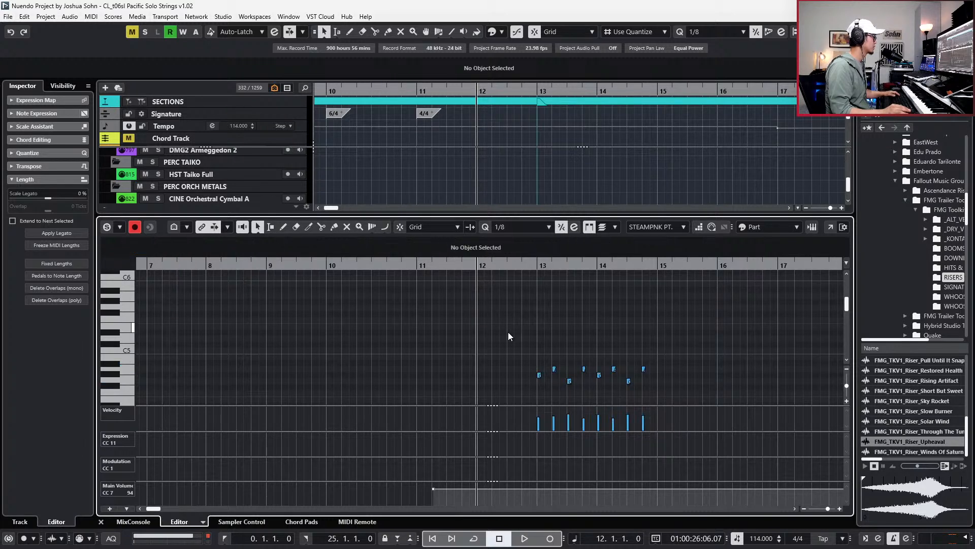
# Duplicate the two-bar fatty_clicky pattern three times so it fills bars 15 to 20.
pyautogui.moveTo(507, 330); pyautogui.dragTo(701, 413)
pyautogui.hotkey('ctrl', 'd')
pyautogui.hotkey('ctrl', 'd')
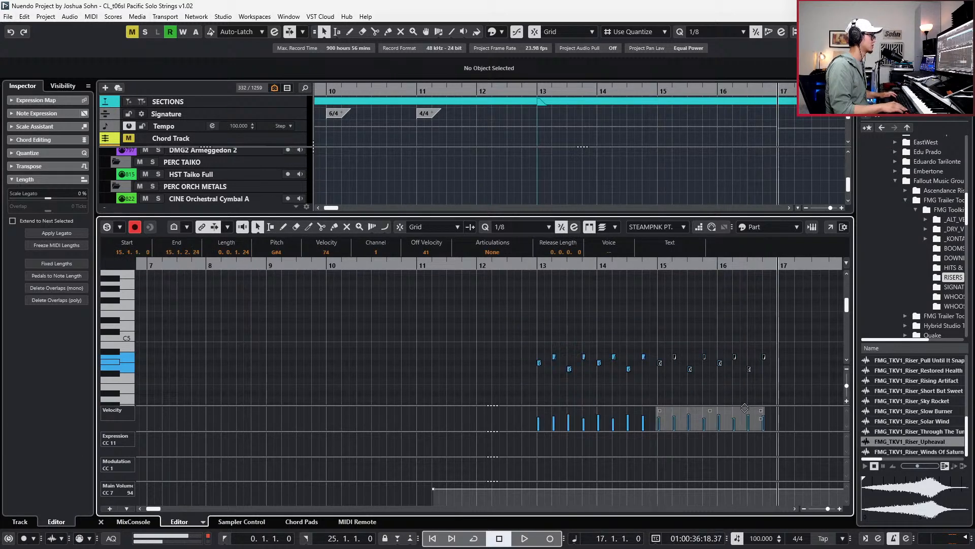
pyautogui.press('KP_Add')
pyautogui.press('KP_Add')
pyautogui.hotkey('ctrl', 'd')
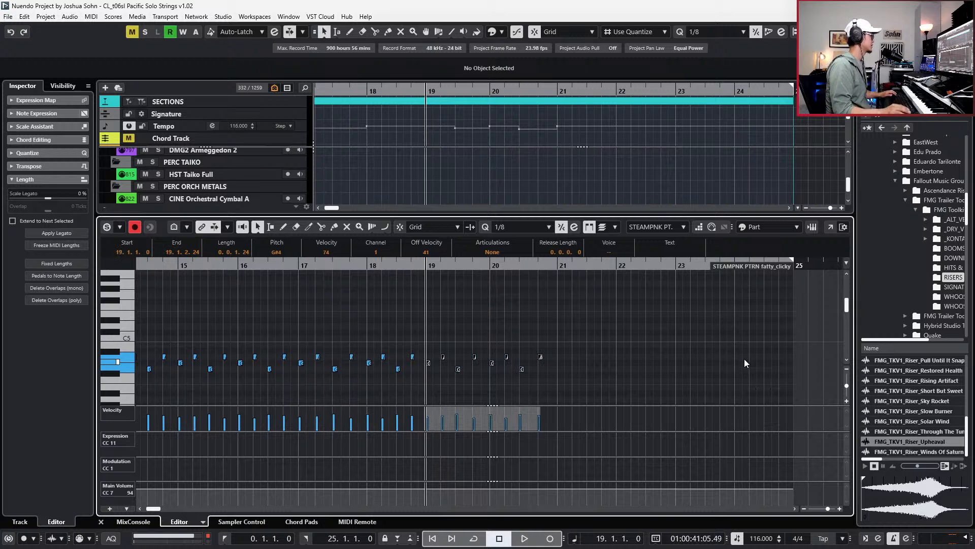
# Return the playhead to bar 12 and go back from the note editor to the full track arrangement.
pyautogui.scroll(-3, 745, 358)
pyautogui.press('KP_Subtract')
pyautogui.press('KP_Subtract')
pyautogui.press('KP_Subtract')
pyautogui.press('KP_Subtract')
pyautogui.press('KP_Subtract')
pyautogui.press('KP_Subtract')
pyautogui.press('KP_Subtract')
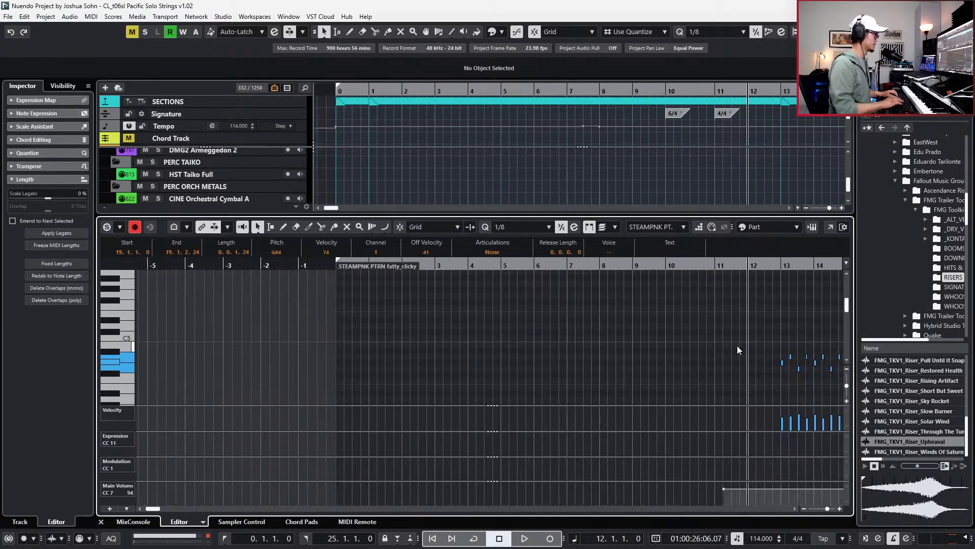
pyautogui.hotkey('ctrl', 'e')
pyautogui.scroll(-2, 659, 366)
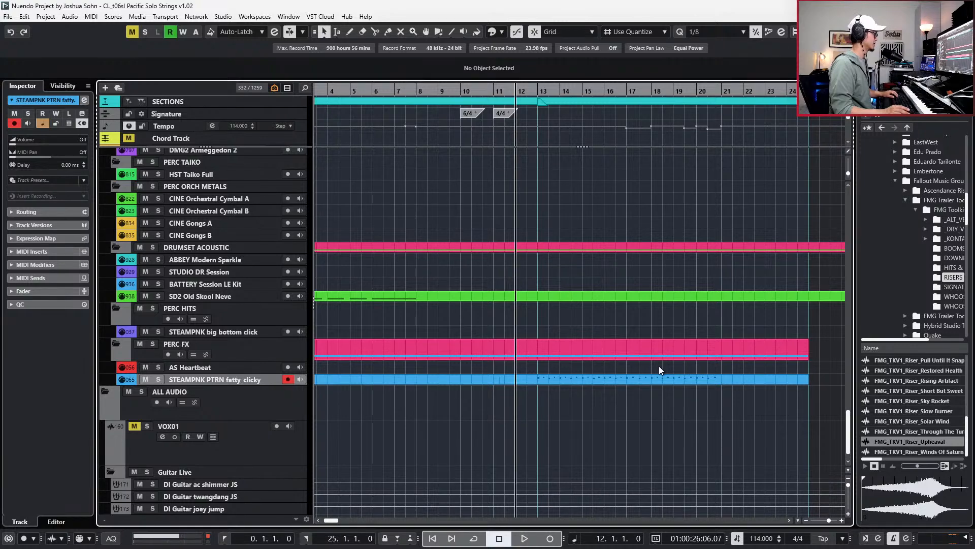
# Add a marker named "break" on the SECTIONS track at 17.3.1.0.
pyautogui.scroll(10, 687, 378)
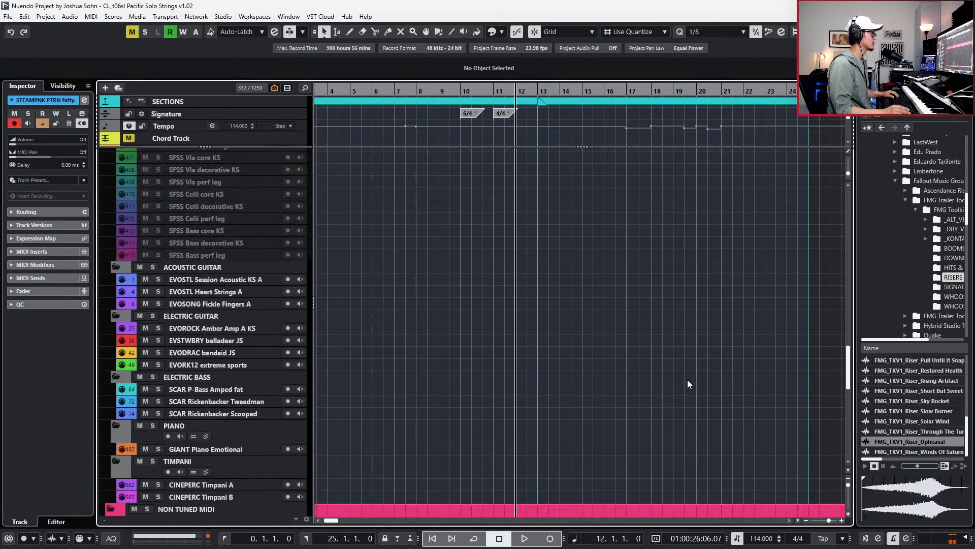
pyautogui.scroll(-3, 738, 269)
pyautogui.scroll(10, 739, 268)
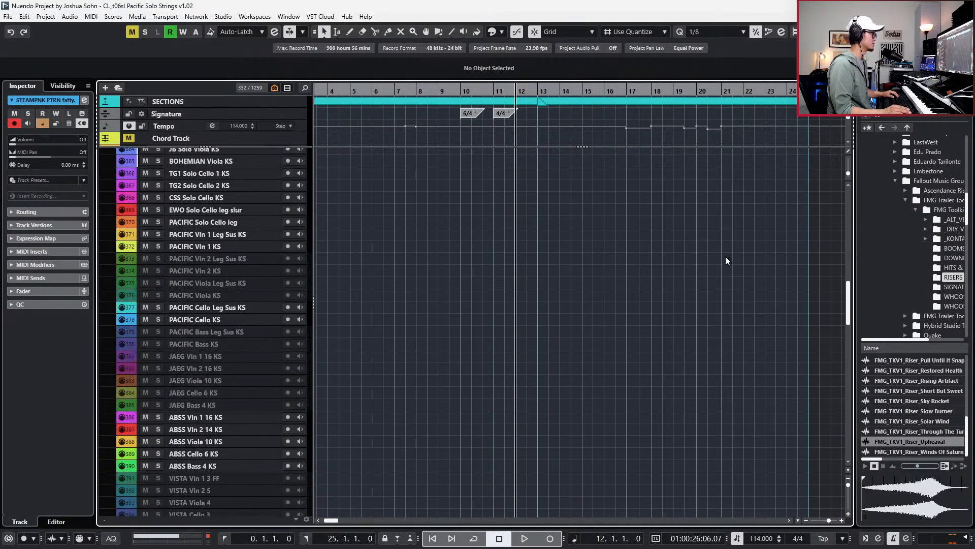
pyautogui.scroll(4, 726, 261)
pyautogui.press('KP_Add')
pyautogui.press('ctrl+KP_Add')
pyautogui.press('ctrl+KP_Add')
pyautogui.press('KP_Subtract')
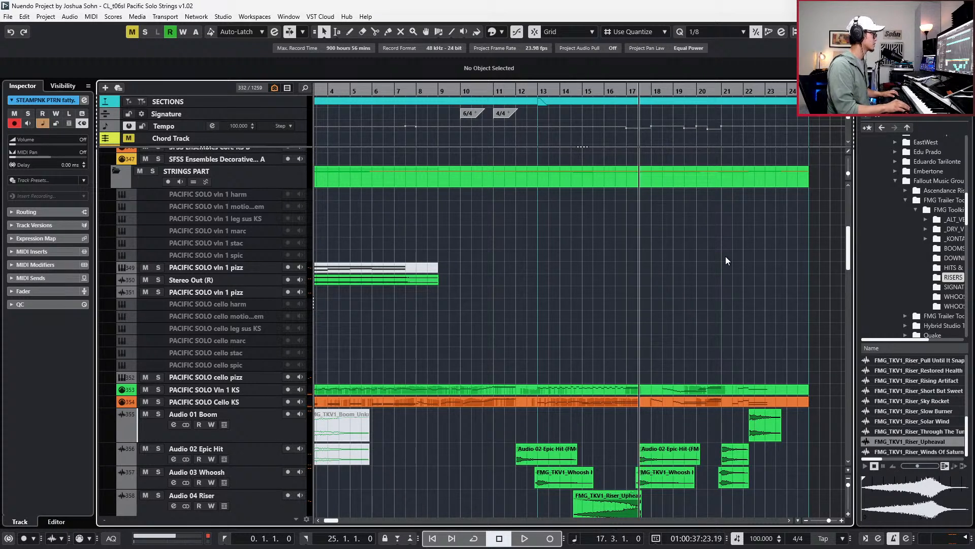
pyautogui.click(644, 102)
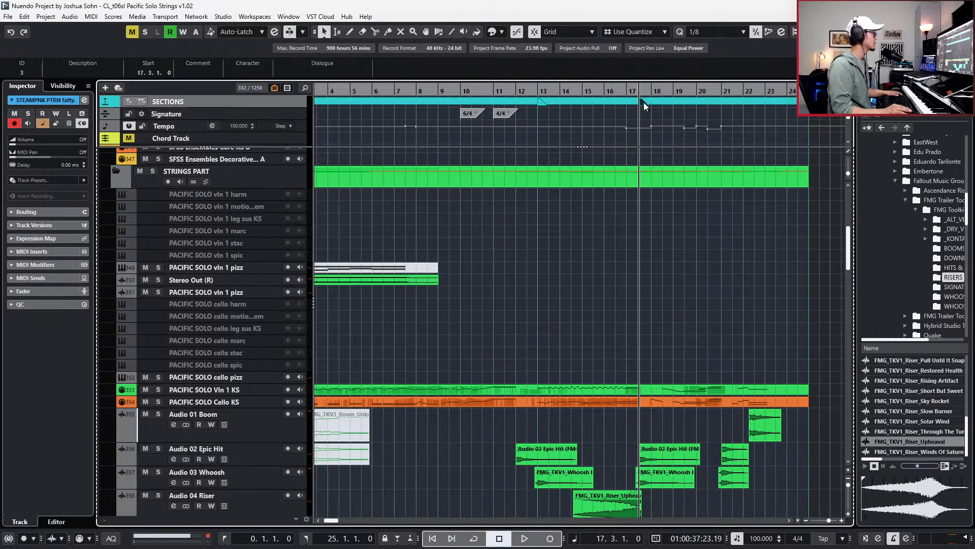
pyautogui.click(83, 70)
pyautogui.write('break')
pyautogui.press('Return')
# Play from bar 13, open the fatty_clicky part and mute all its notes from the break marker at 17.3.1.0 onward.
pyautogui.press('KP_Subtract')
pyautogui.press('KP_Subtract')
pyautogui.press('KP_Subtract')
pyautogui.press('space')
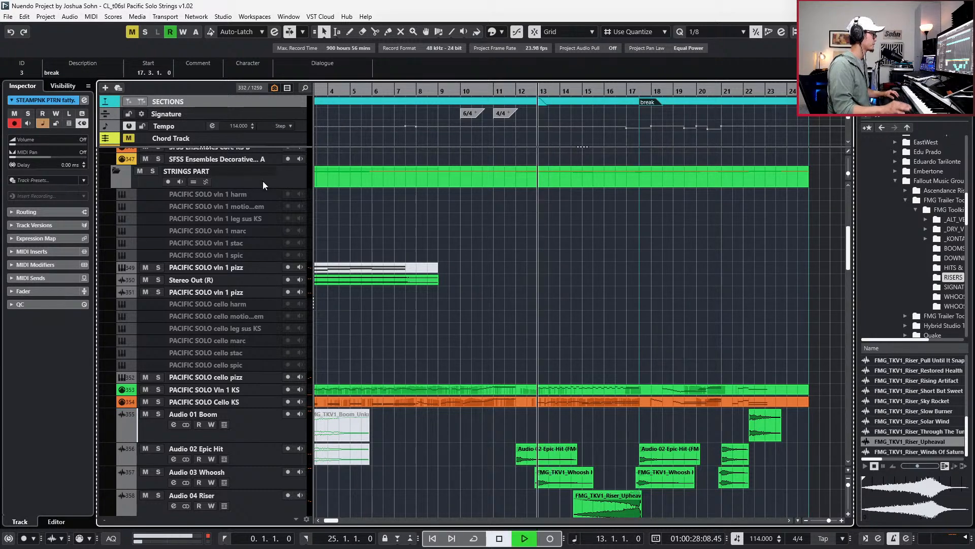
pyautogui.scroll(-6, 501, 383)
pyautogui.scroll(-15, 513, 382)
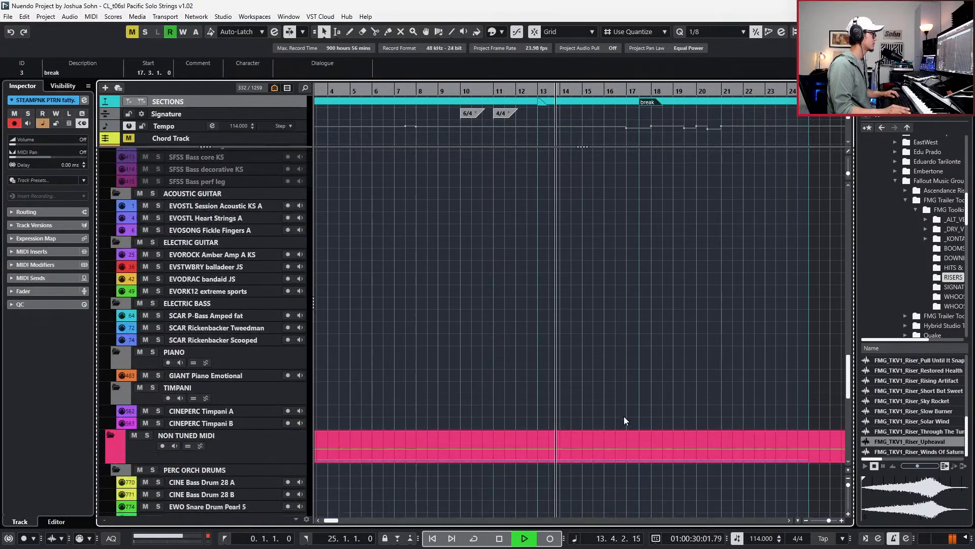
pyautogui.doubleClick(620, 379)
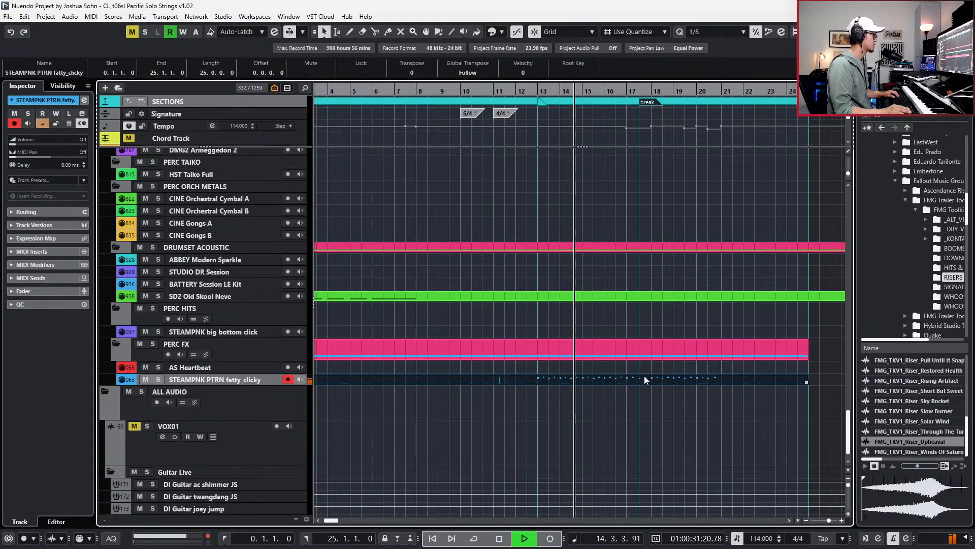
pyautogui.scroll(2, 654, 341)
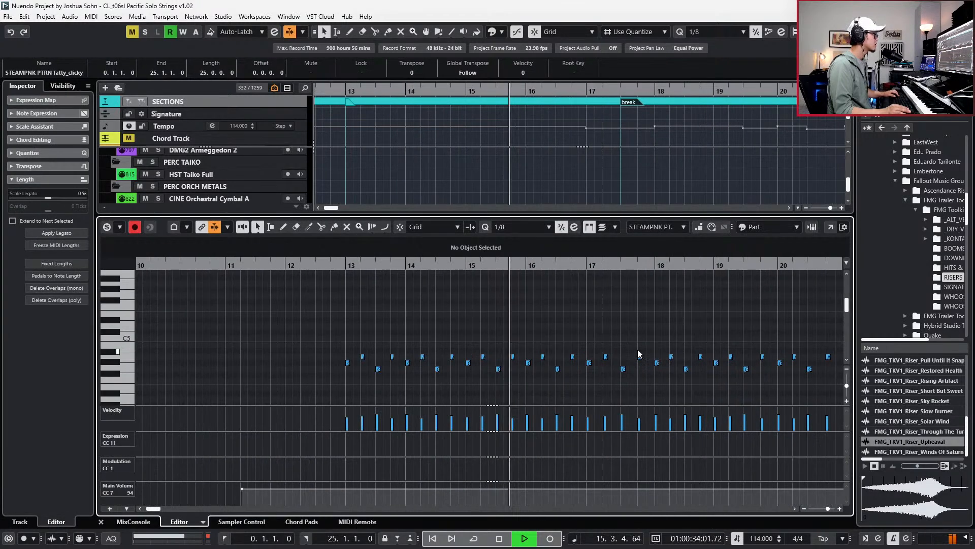
pyautogui.moveTo(620, 341); pyautogui.dragTo(759, 364)
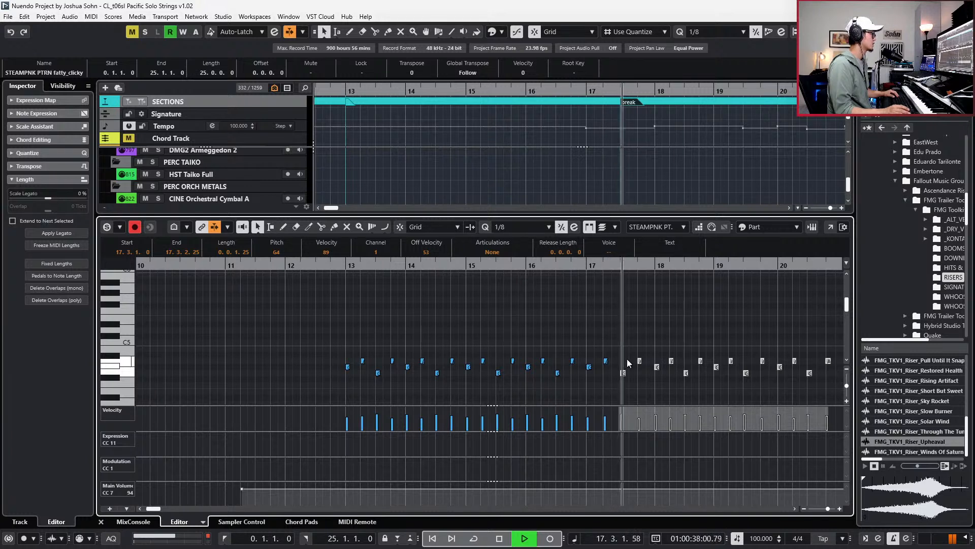
pyautogui.press('space')
# Move the playhead to bar 15 and play the pattern up to the break to audition it.
pyautogui.moveTo(325, 338); pyautogui.dragTo(612, 388)
pyautogui.click(408, 224)
pyautogui.click(402, 226)
pyautogui.click(342, 324)
pyautogui.press('ctrl+KP_Add')
pyautogui.press('ctrl+KP_Add')
pyautogui.press('ctrl+KP_Add')
pyautogui.press('ctrl+KP_Subtract')
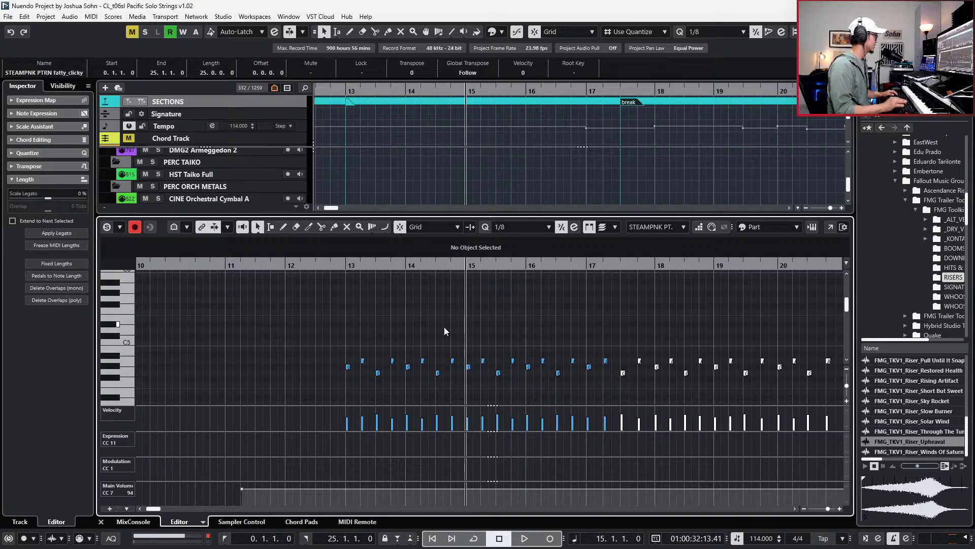
pyautogui.scroll(-2, 486, 349)
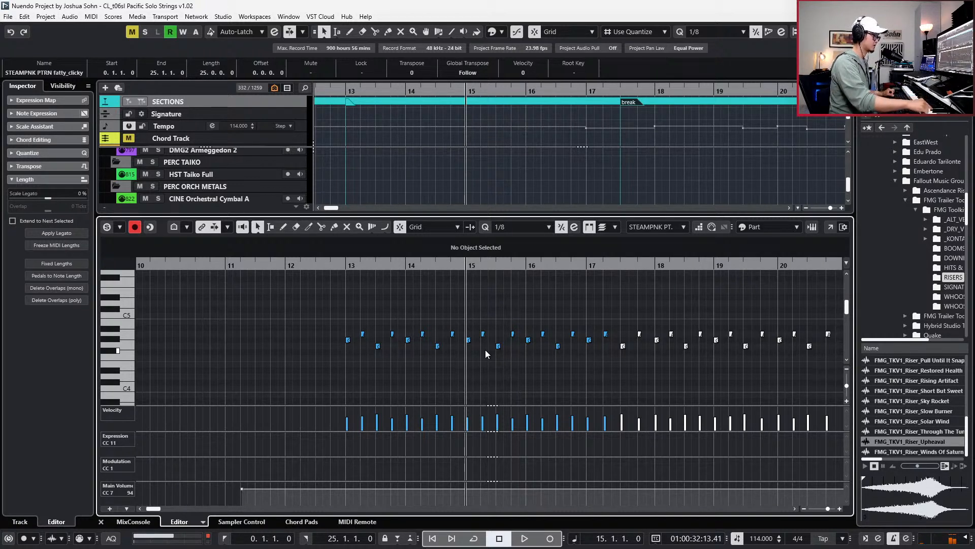
pyautogui.press('space')
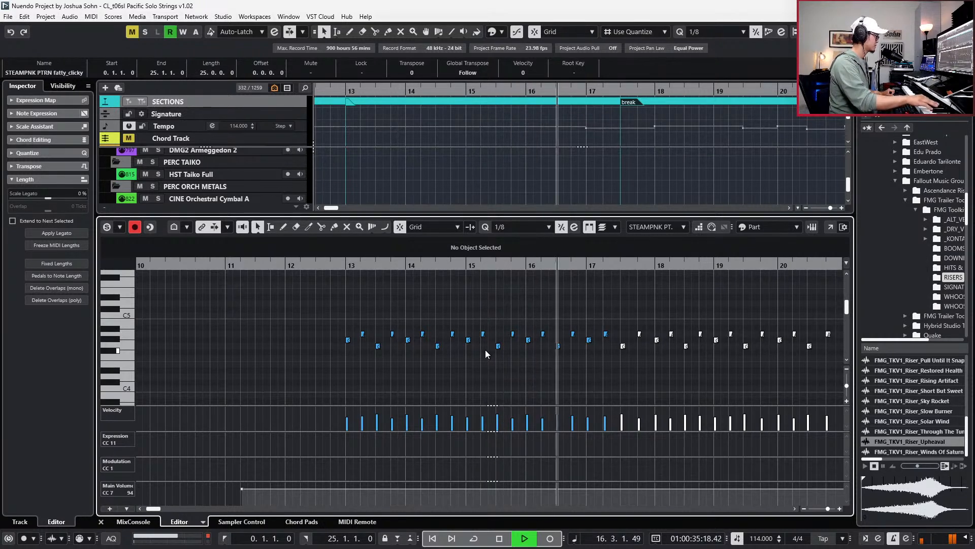
pyautogui.press('space')
# Play from bar 14 and record additional C#5 and G#4 notes over the fatty_clicky pattern from bar 15 to bar 17.
pyautogui.press('KP_Multiply')
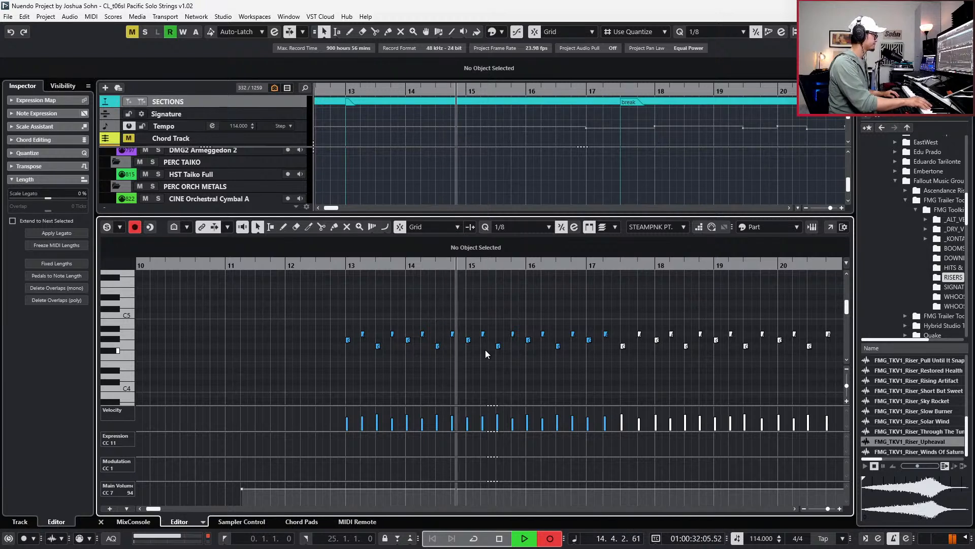
pyautogui.press('space')
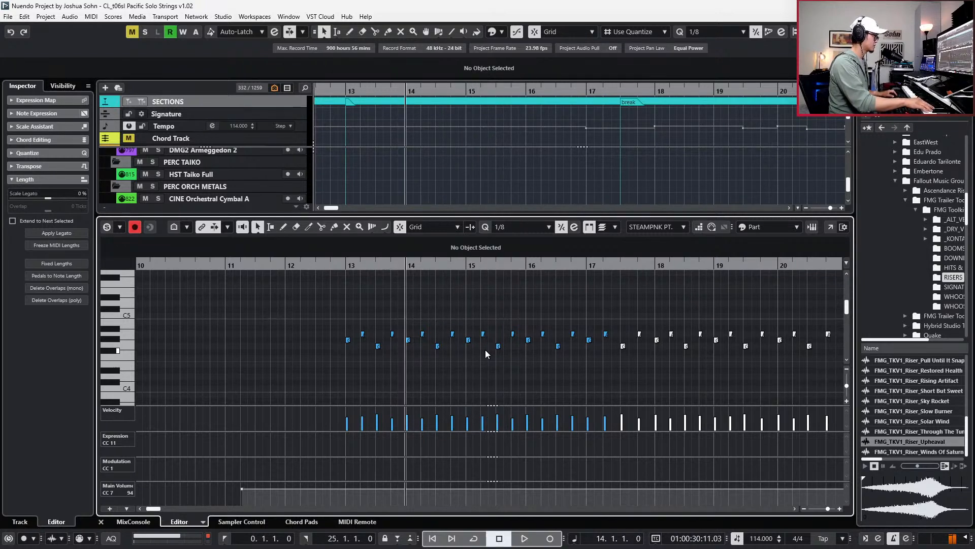
pyautogui.press('space')
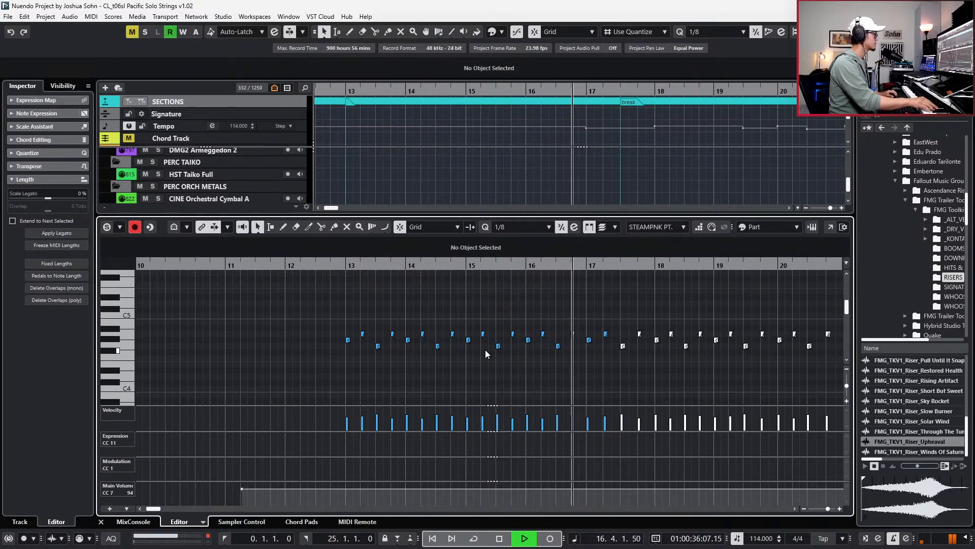
pyautogui.press('space')
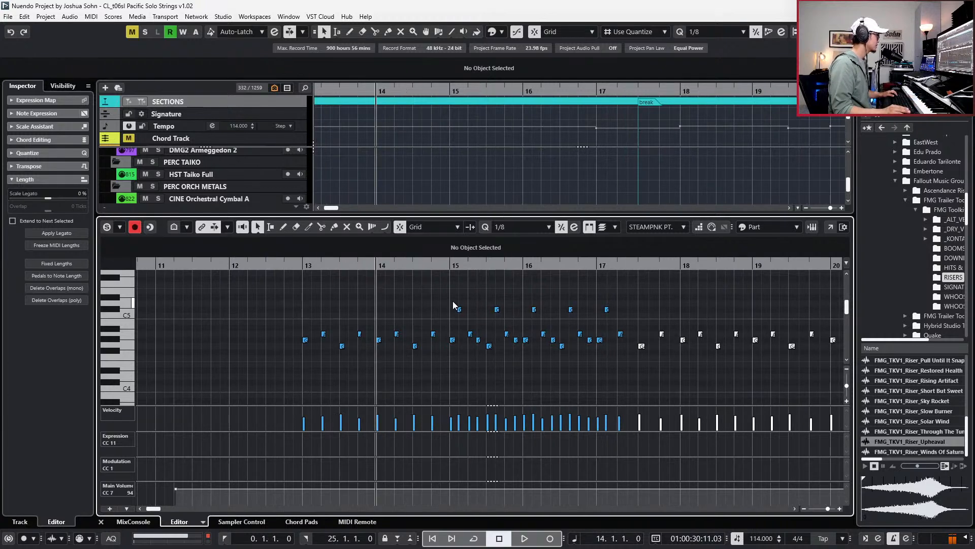
# Select the fatty_clicky notes from bar 15 up to the break and quantize them to 1/8.
pyautogui.moveTo(448, 303); pyautogui.dragTo(577, 311)
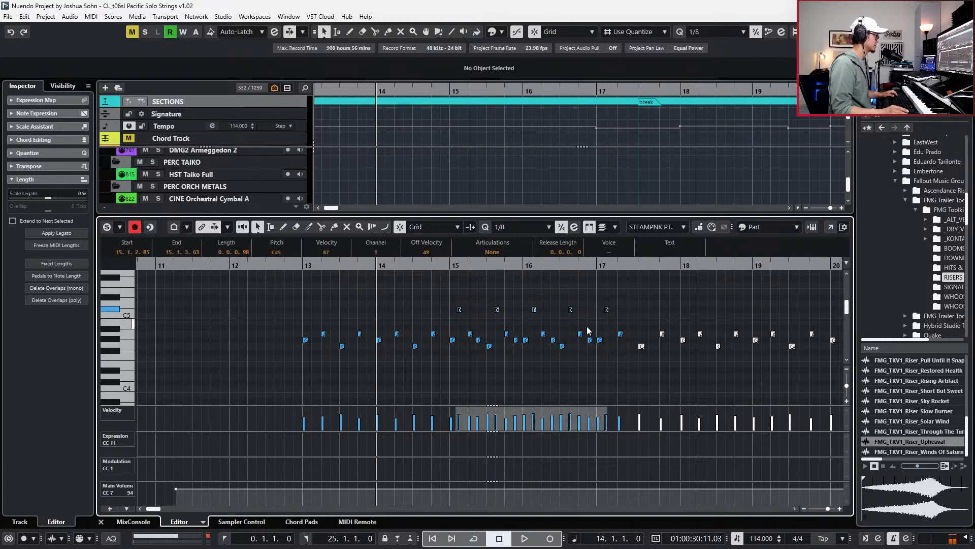
pyautogui.moveTo(636, 296); pyautogui.dragTo(459, 367)
pyautogui.press('q')
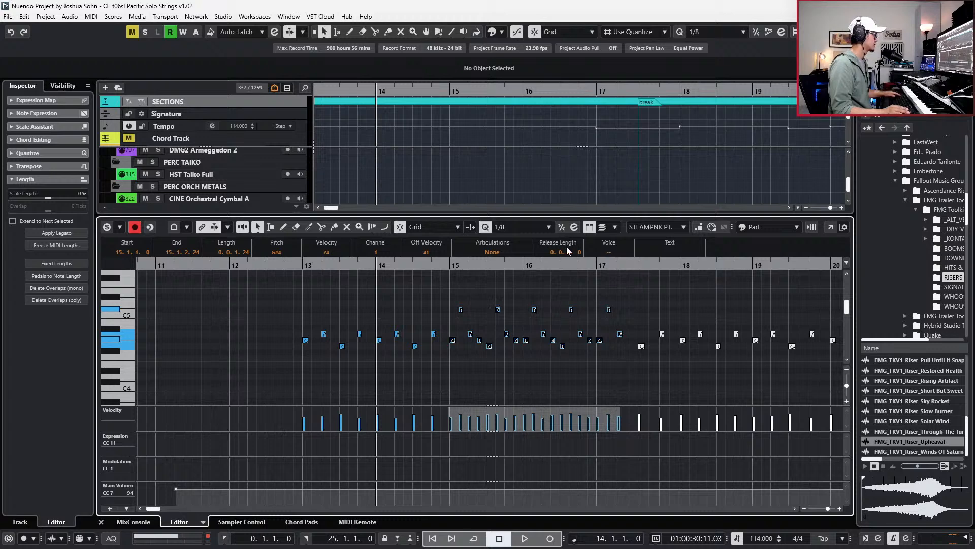
# Play back from bar 14 and shift the five C#5 notes slightly earlier, with the first starting at 15.1.2.90.
pyautogui.press('space')
pyautogui.hotkey('ctrl', 'alt', 'e')
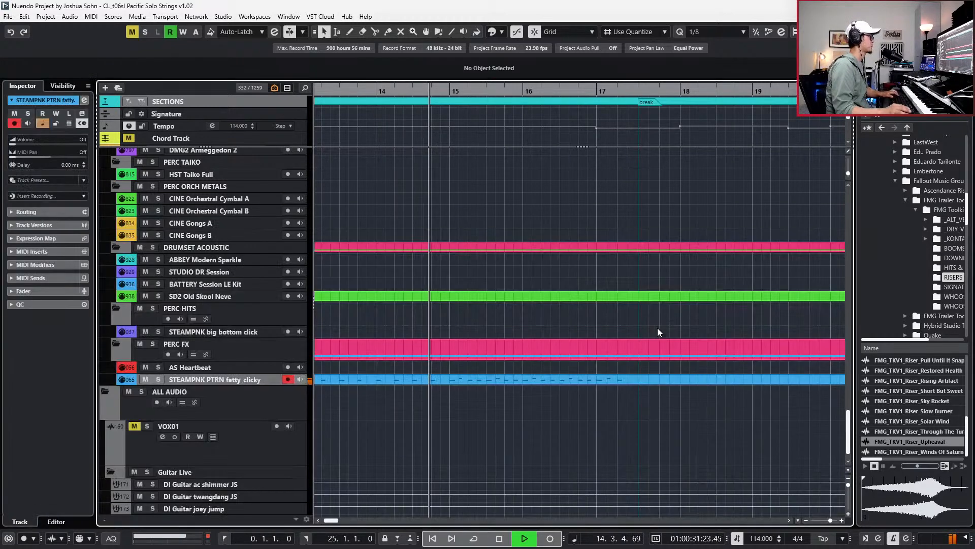
pyautogui.scroll(3, 708, 356)
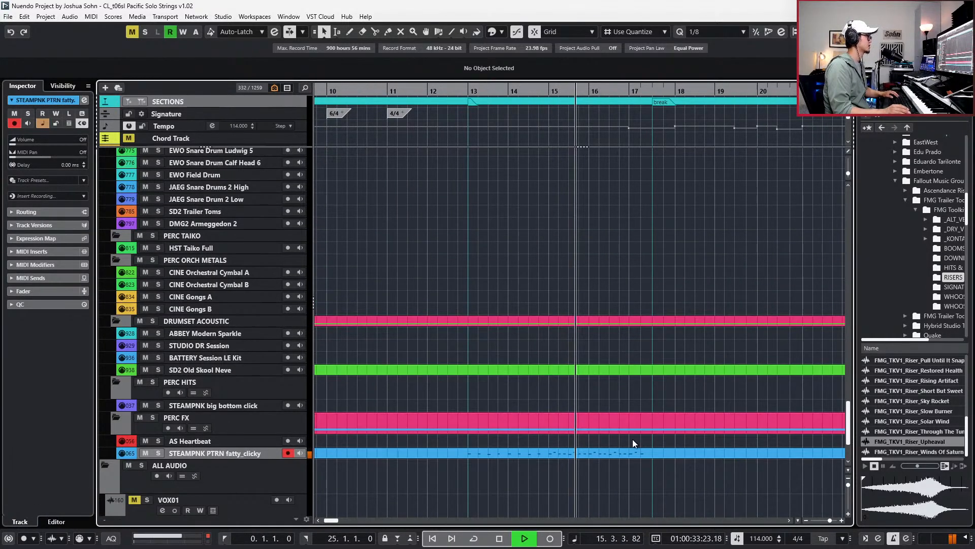
pyautogui.doubleClick(628, 453)
pyautogui.press('space')
pyautogui.moveTo(487, 302); pyautogui.dragTo(667, 318)
pyautogui.press('h')
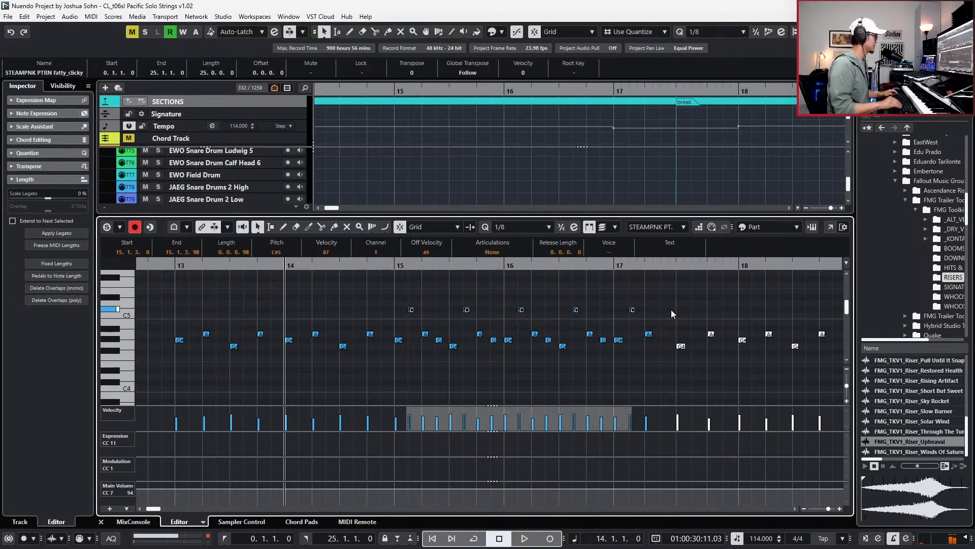
pyautogui.press('space')
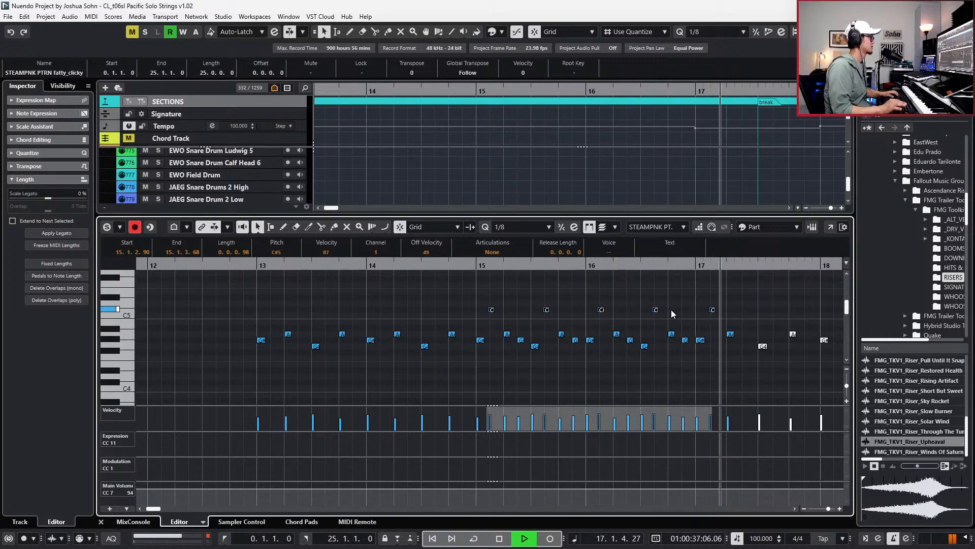
pyautogui.press('space')
# Copy the G#4 note at 16.4.3.0 to 17.1.4.0, using a 1/16 quantize value.
pyautogui.click(682, 352)
pyautogui.click(683, 353)
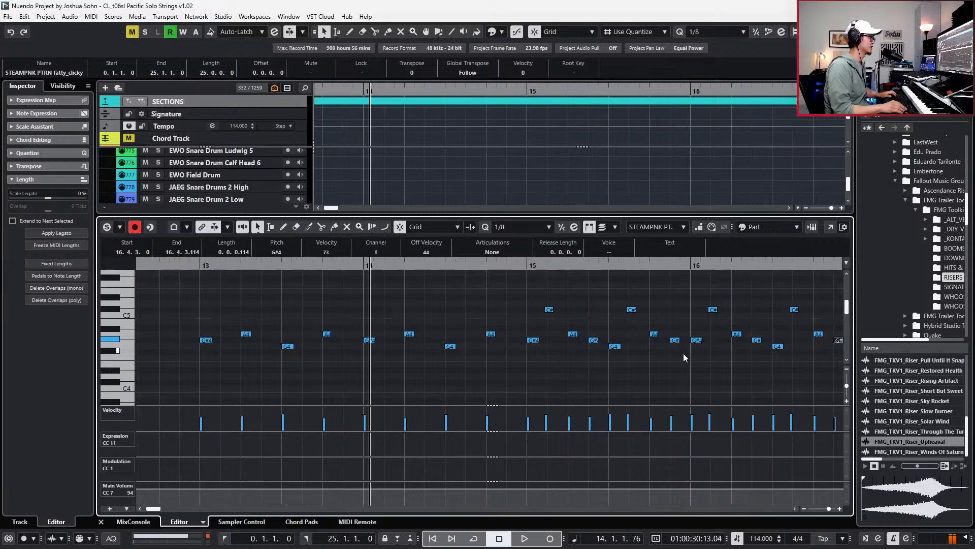
pyautogui.click(604, 263)
pyautogui.hotkey('ctrl', 'v')
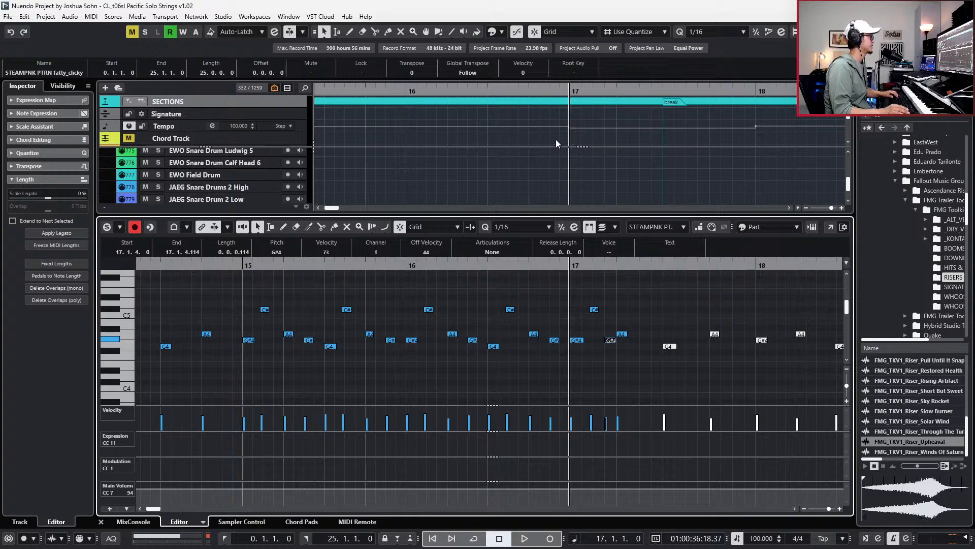
# Return to the arrangement, move the 100 BPM tempo point before the break to 17.2.1.0, and play the transition.
pyautogui.hotkey('ctrl', 'alt', 'e')
pyautogui.scroll(15, 630, 269)
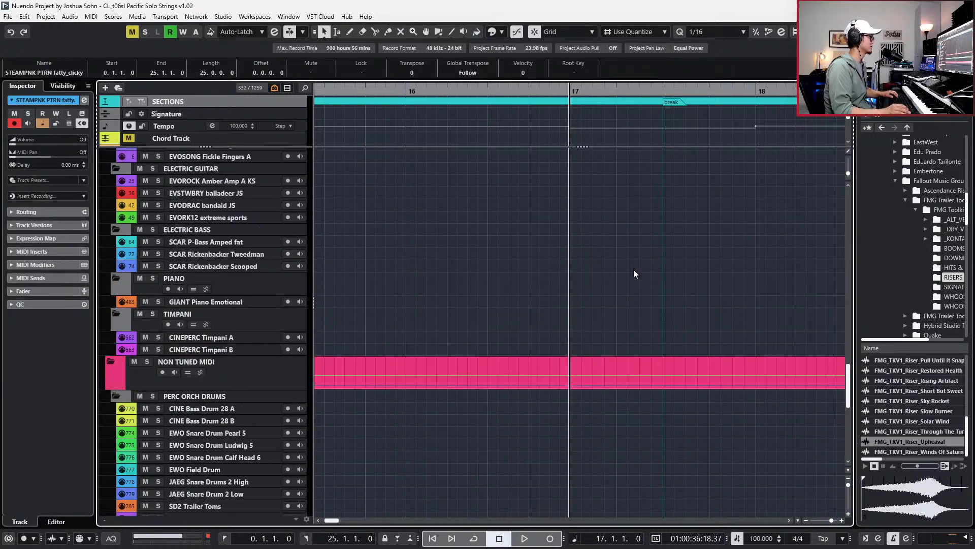
pyautogui.scroll(-5, 630, 275)
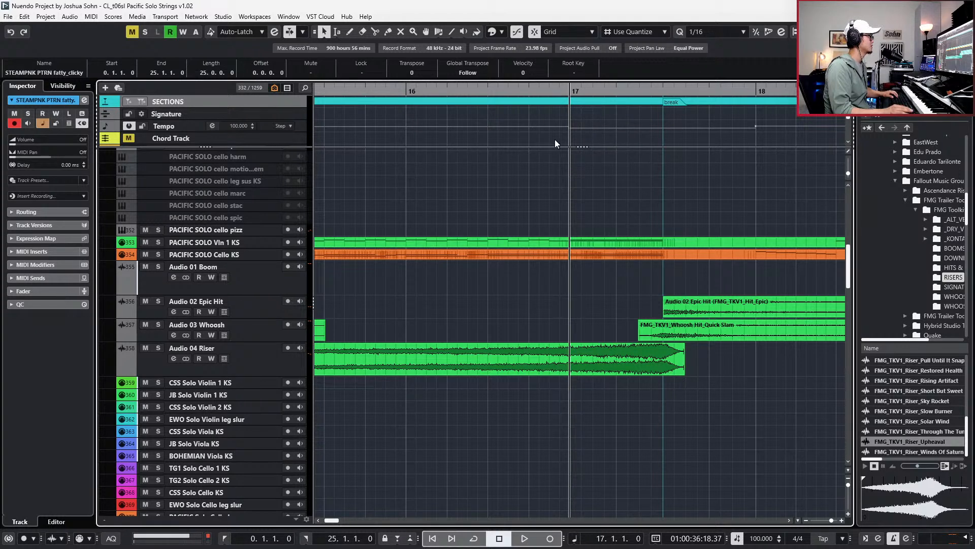
pyautogui.click(603, 133)
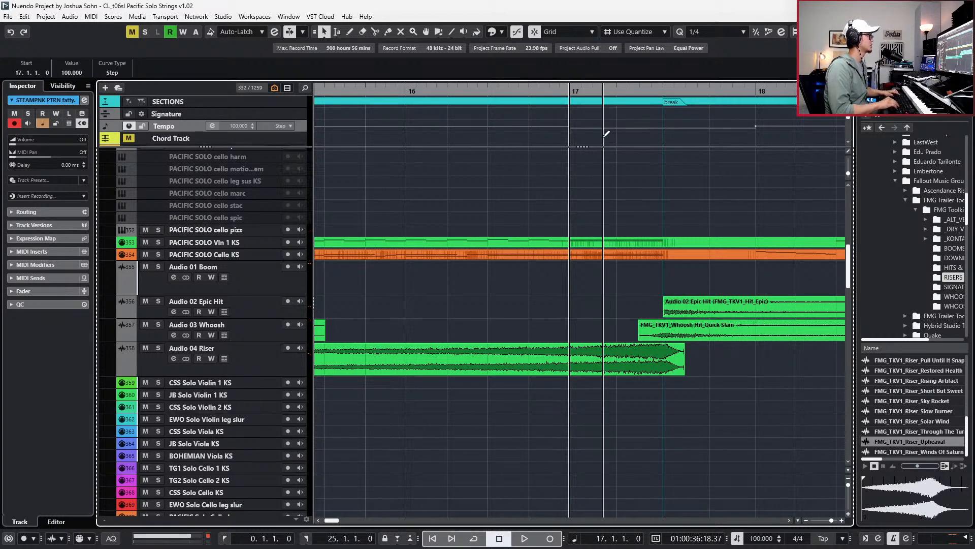
pyautogui.press('space')
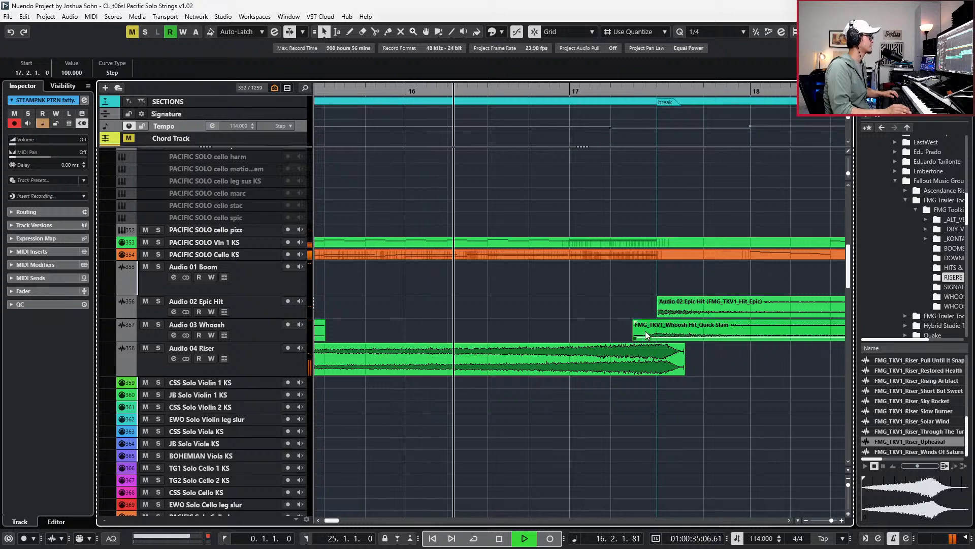
# Move the Audio 04 Riser clip slightly earlier to start at 14.3.2.0, and select the whoosh clip before the break.
pyautogui.click(634, 359)
pyautogui.moveTo(634, 358); pyautogui.dragTo(629, 358)
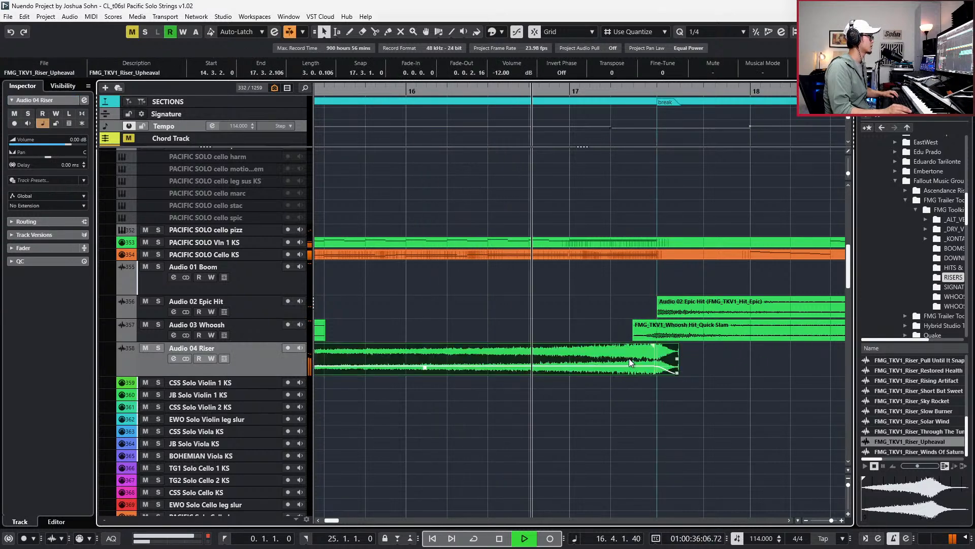
pyautogui.click(663, 330)
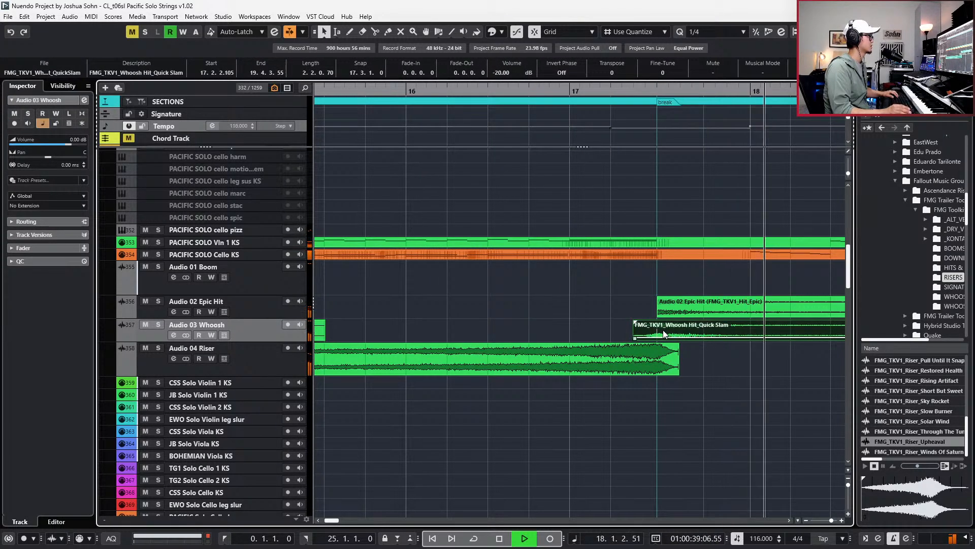
# Play the end of the STEAMPNK PTRN fatty_clicky part leading into the break and open the part for note editing.
pyautogui.press('space')
pyautogui.scroll(-3, 696, 346)
pyautogui.scroll(-15, 732, 381)
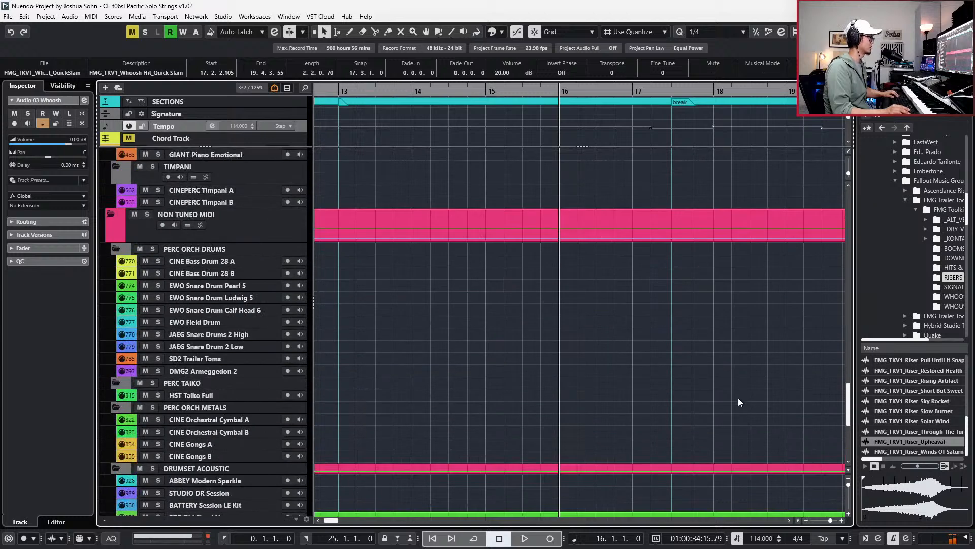
pyautogui.scroll(-6, 680, 302)
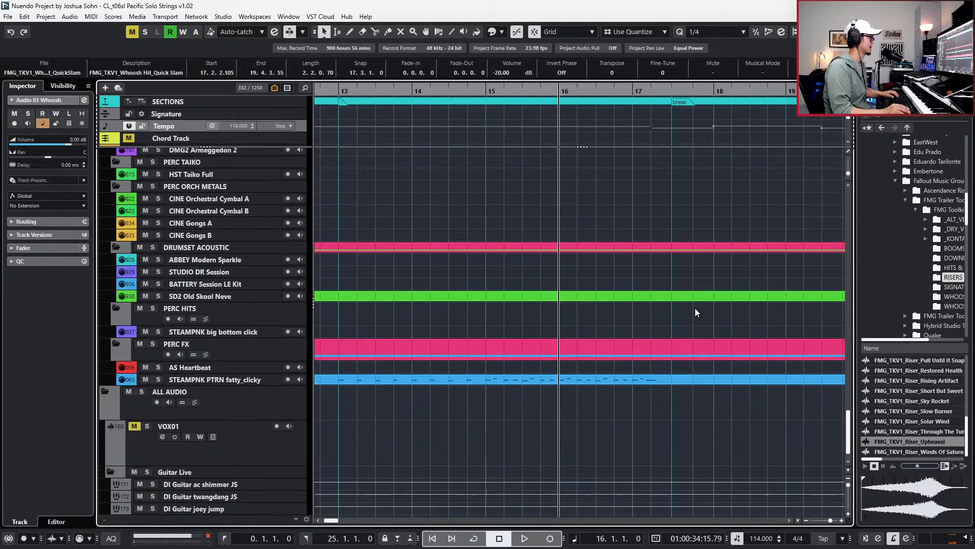
pyautogui.hotkey('ctrl', 'Right')
pyautogui.hotkey('ctrl', 'Right')
pyautogui.hotkey('ctrl', 'Left')
pyautogui.press('h')
pyautogui.press('space')
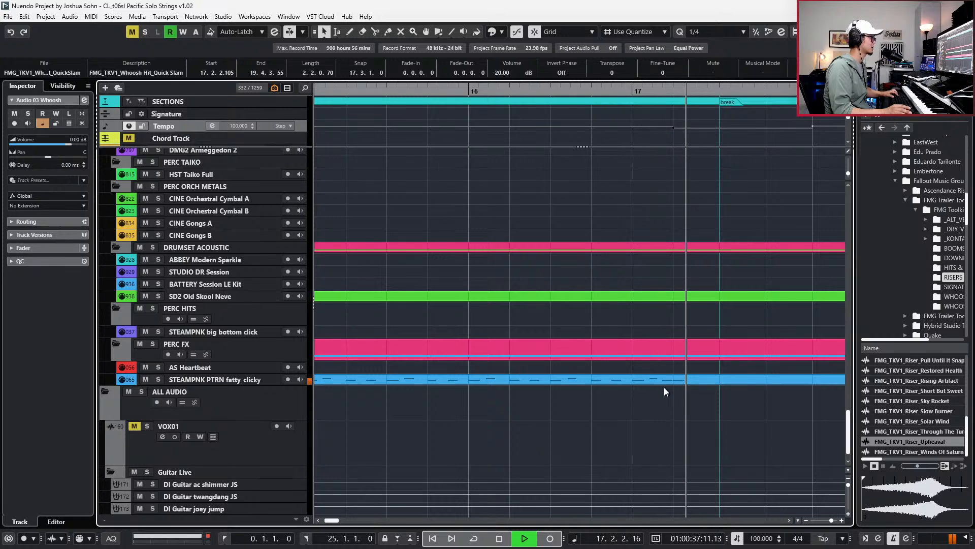
pyautogui.press('space')
pyautogui.doubleClick(666, 385)
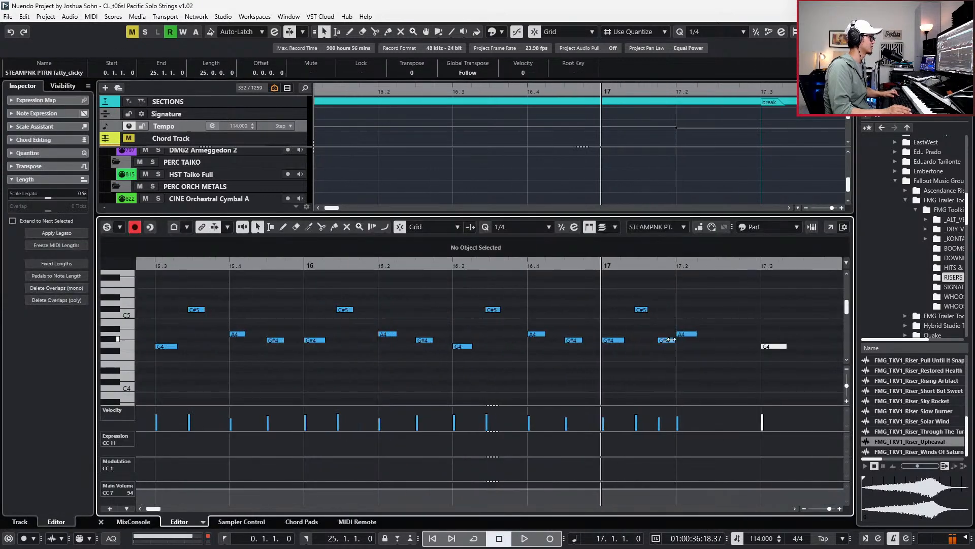
# Lower the A4 note at 17.2.1.0 to G4 and play the lead-in to the break.
pyautogui.click(662, 340)
pyautogui.press('Right')
pyautogui.press('Left')
pyautogui.press('Left')
pyautogui.press('Left')
pyautogui.press('Right')
pyautogui.press('Right')
pyautogui.press('Right')
pyautogui.press('Down')
pyautogui.press('Down')
pyautogui.press('Down')
pyautogui.press('Up')
pyautogui.press('space')
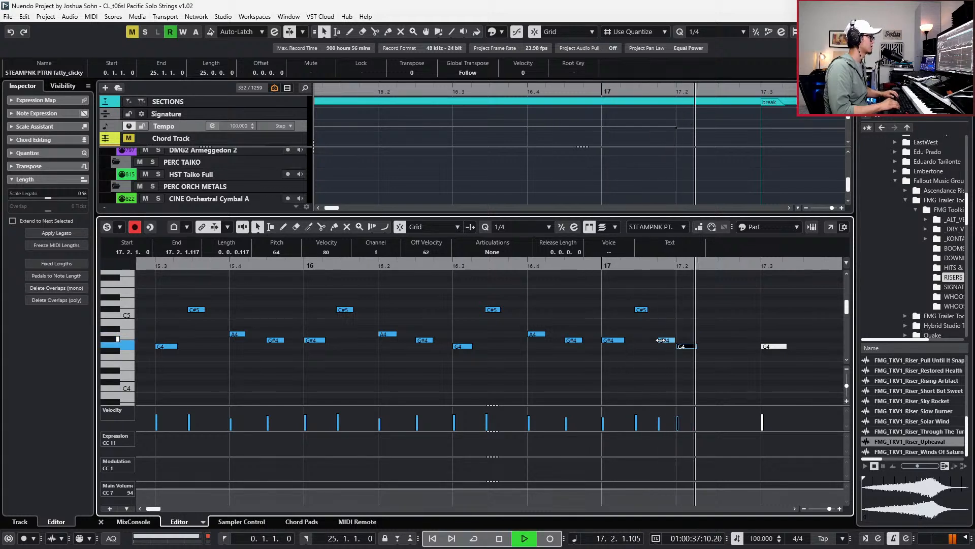
pyautogui.press('space')
# Move the G#4 note from 17.1.4.0 to 17.2.1.0 using a 1/16 quantize value, and delete it.
pyautogui.press('3')
pyautogui.click(663, 340)
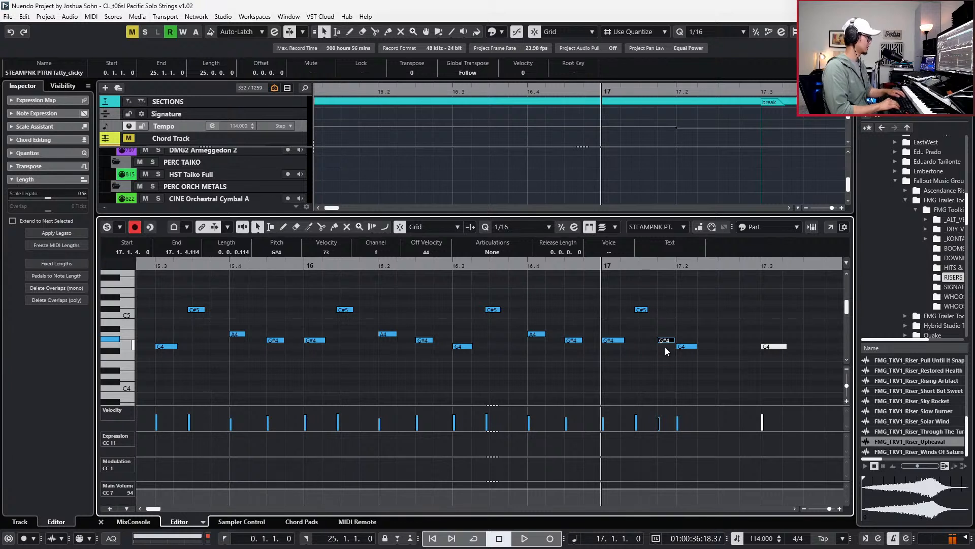
pyautogui.hotkey('ctrl', 'Right')
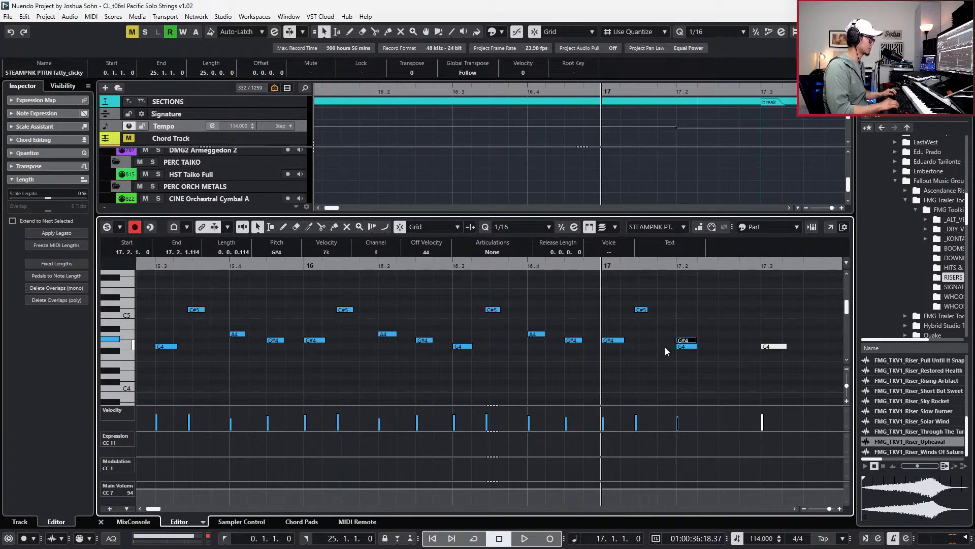
pyautogui.press('Delete')
# Raise the G4 at 17.2.1.0 to G#4, add an A4 at 17.2.2.117, and play the ending before closing the note editor.
pyautogui.press('space')
pyautogui.press('space')
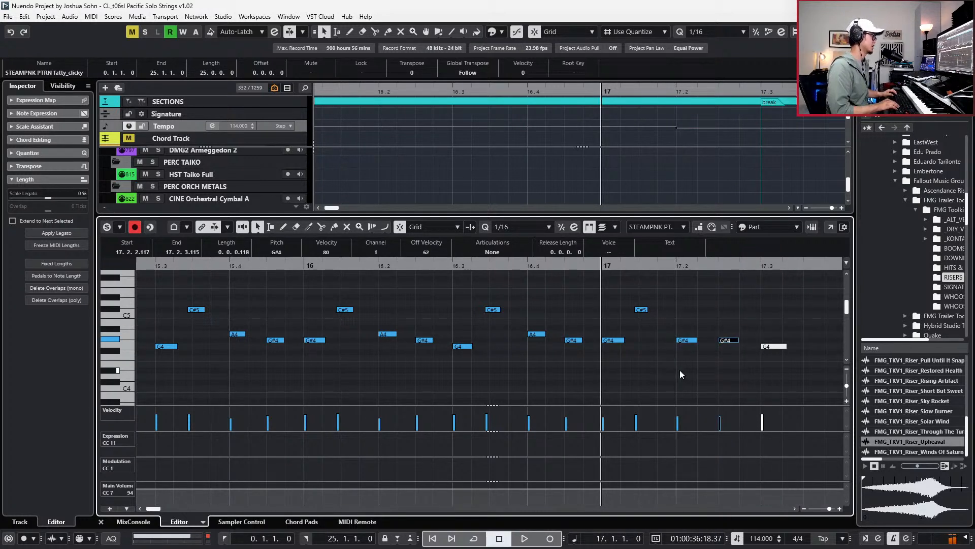
pyautogui.press('space')
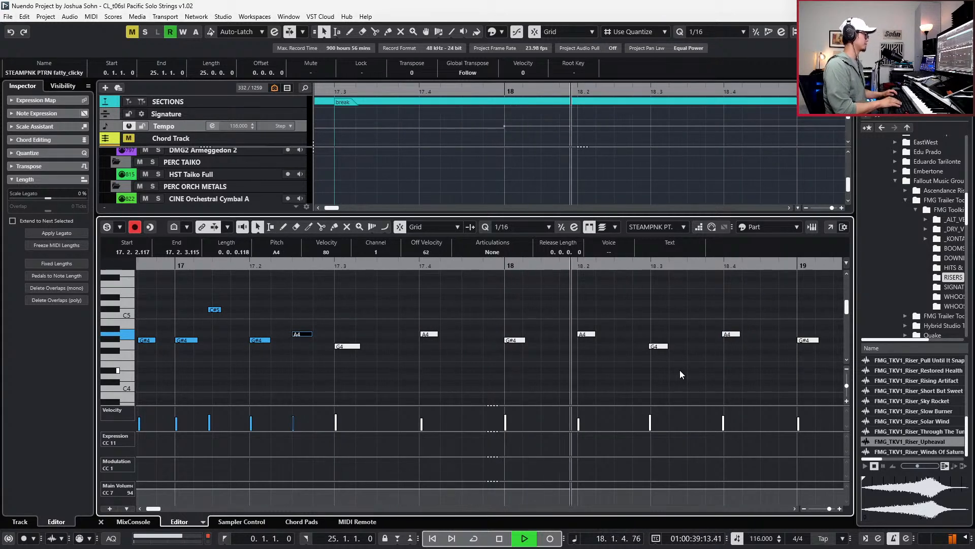
pyautogui.press('Return')
# Open the Perc FX channel settings, set the VERB08-PERC send to -12.7 and lower the channel fader to -4.78.
pyautogui.scroll(3, 605, 339)
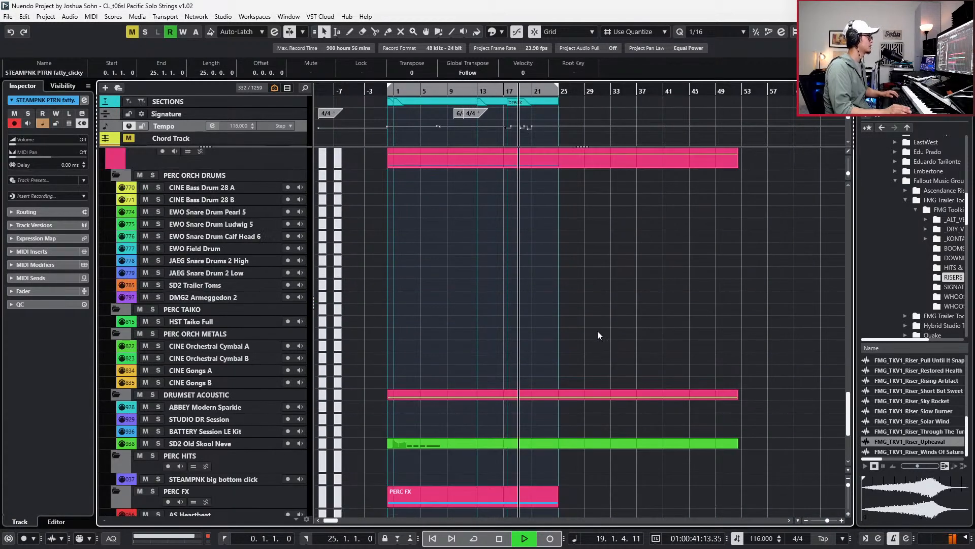
pyautogui.scroll(4, 523, 310)
pyautogui.scroll(-7, 576, 341)
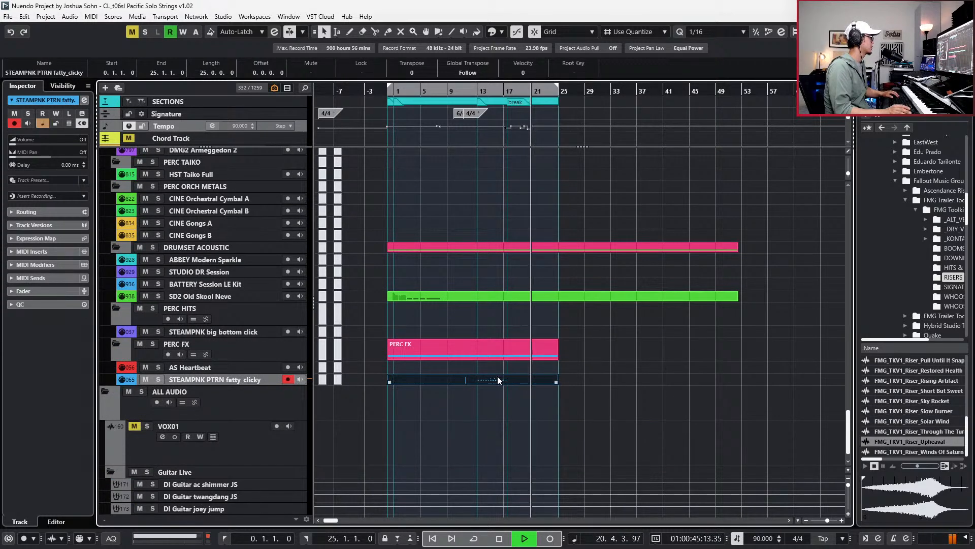
pyautogui.press('e')
pyautogui.click(400, 351)
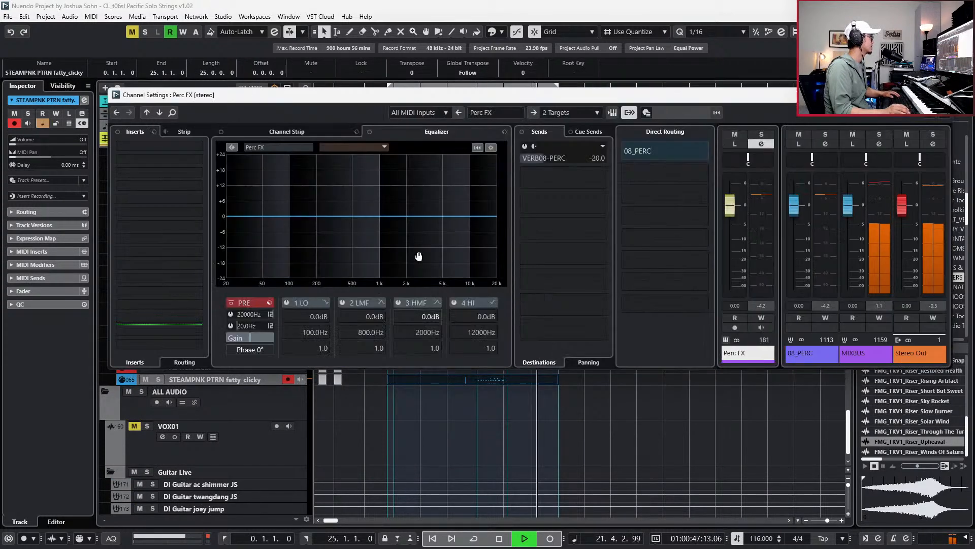
pyautogui.press('space')
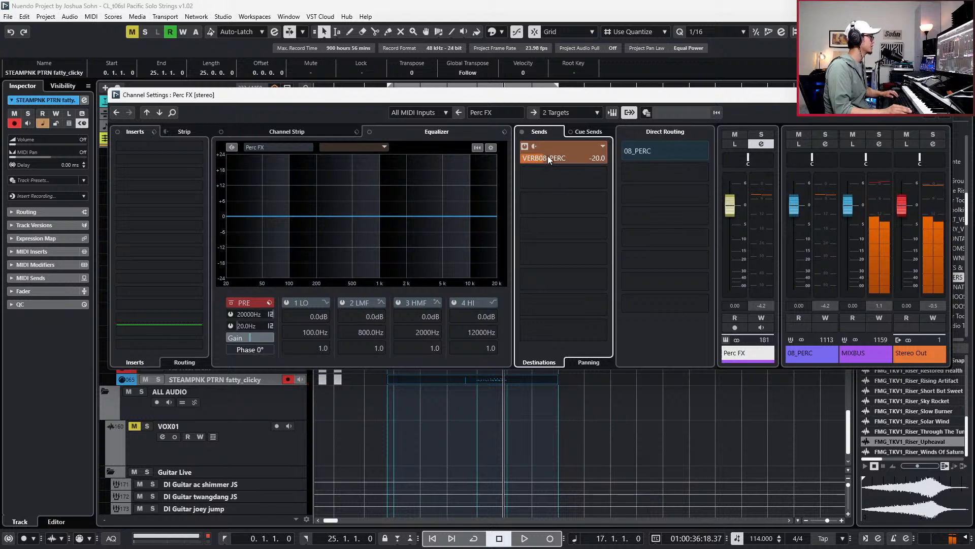
pyautogui.moveTo(728, 209); pyautogui.dragTo(730, 224)
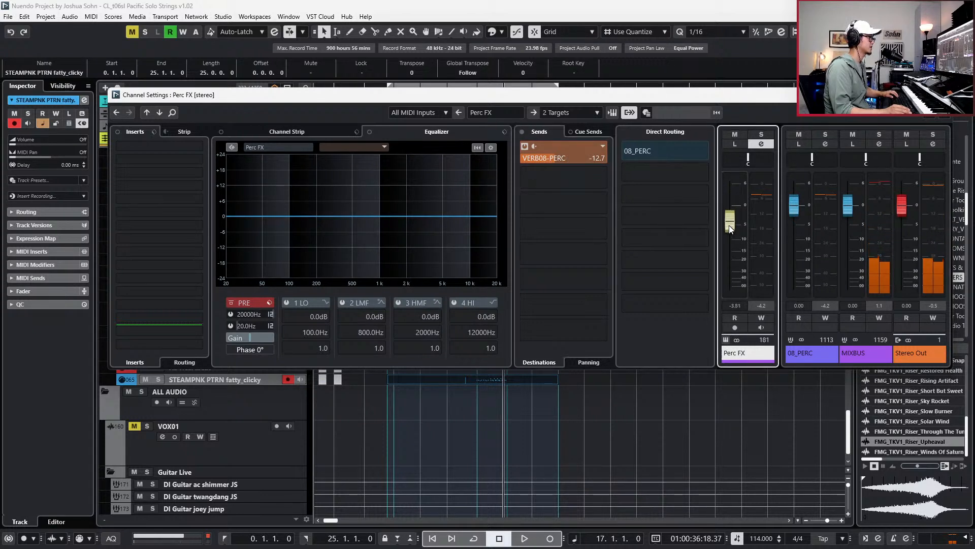
# Cut the Perc FX high EQ band by 4.3 dB at 4168 Hz during playback, and set the channel fader to -2.81.
pyautogui.moveTo(426, 218)
pyautogui.mouseDown()
pyautogui.moveTo(428, 237)
pyautogui.moveTo(438, 229)
pyautogui.moveTo(426, 226)
pyautogui.mouseUp()
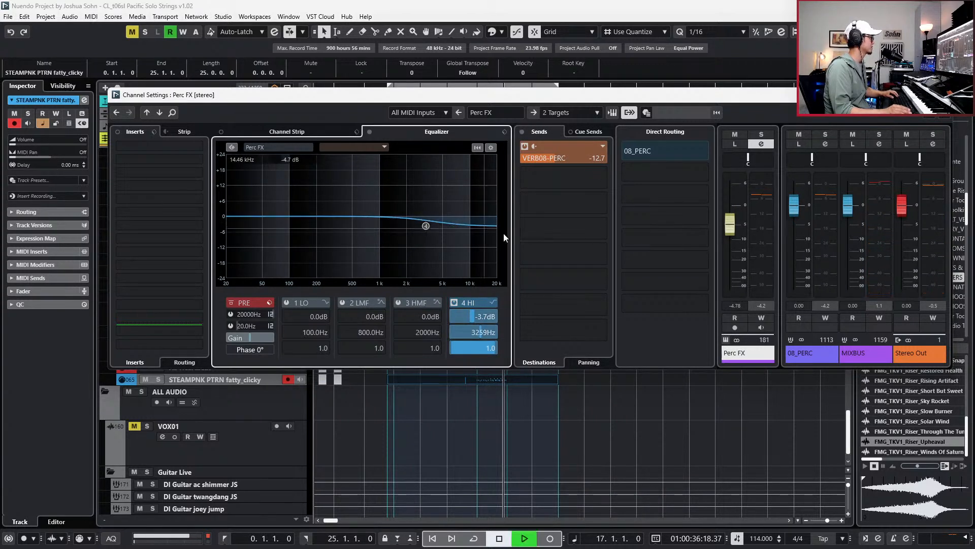
pyautogui.press('space')
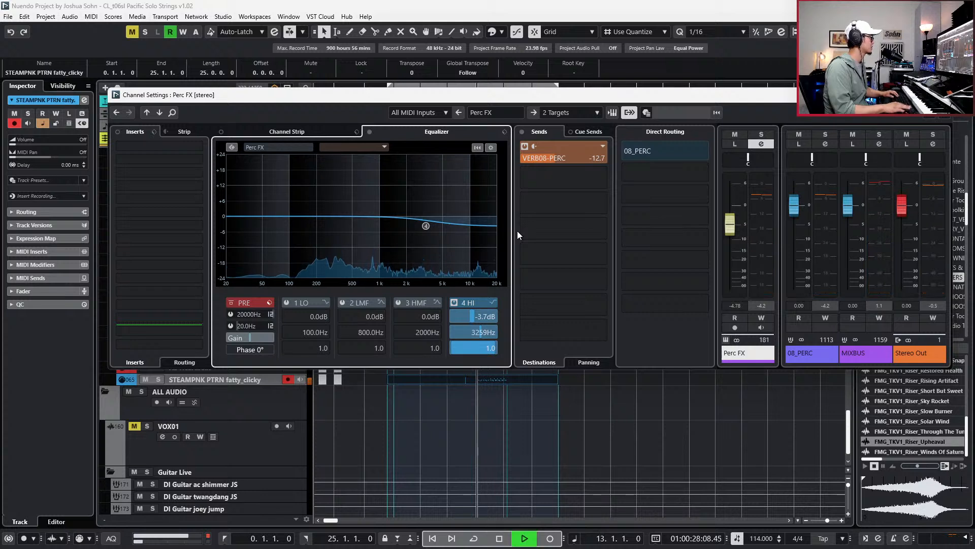
pyautogui.moveTo(428, 226); pyautogui.dragTo(435, 227)
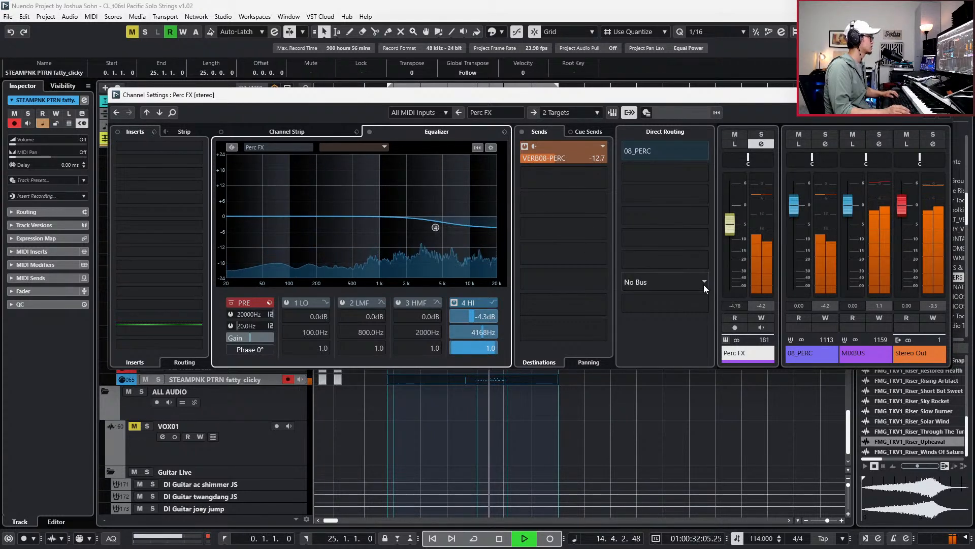
pyautogui.moveTo(729, 230); pyautogui.dragTo(729, 224)
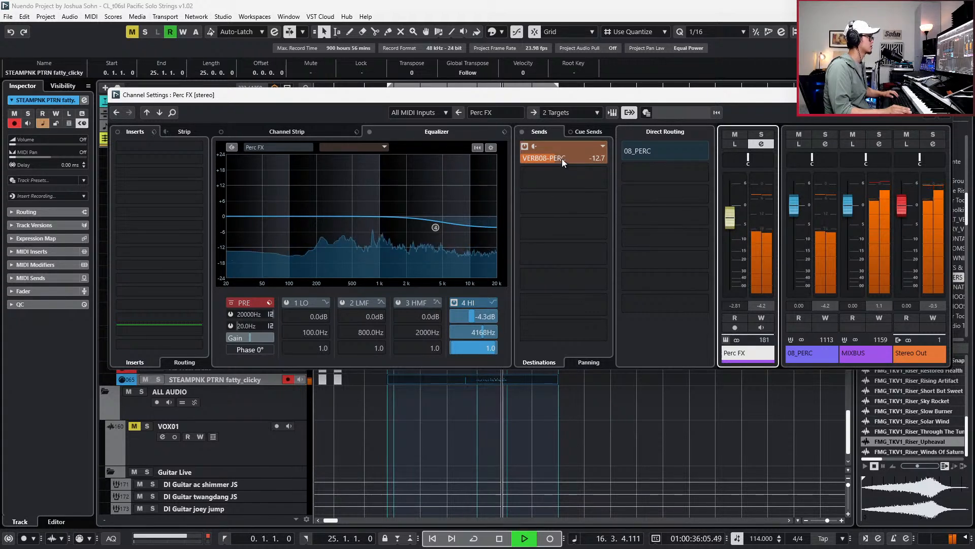
# Add a -1.8 dB HMF cut at 14279 Hz, set the high band to -3.8 dB, and close the channel settings.
pyautogui.moveTo(482, 229); pyautogui.dragTo(485, 237)
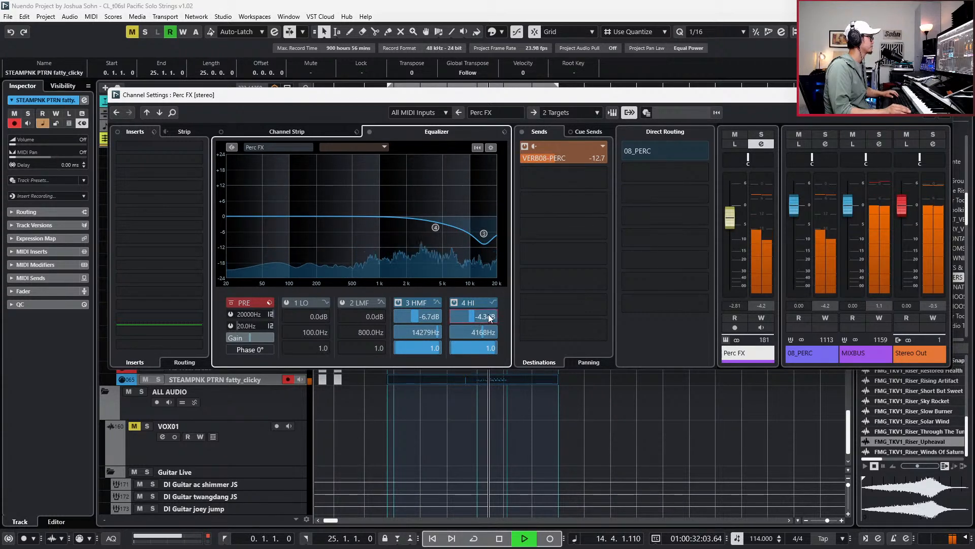
pyautogui.moveTo(439, 314); pyautogui.dragTo(483, 313)
pyautogui.scroll(1, 495, 313)
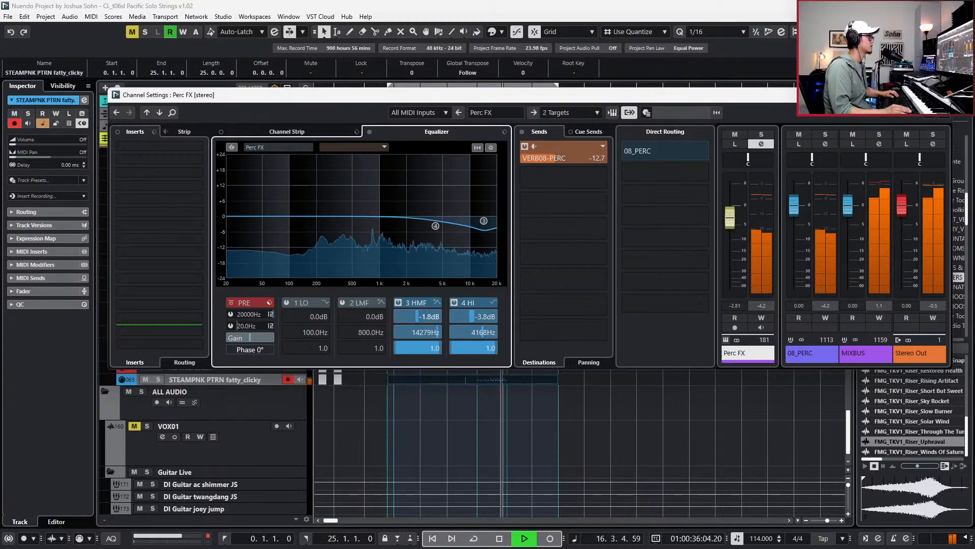
pyautogui.click(944, 95)
# Play through the break transition and select the HST Taiko Full track in the PERC TAIKO folder for recording.
pyautogui.scroll(5, 514, 351)
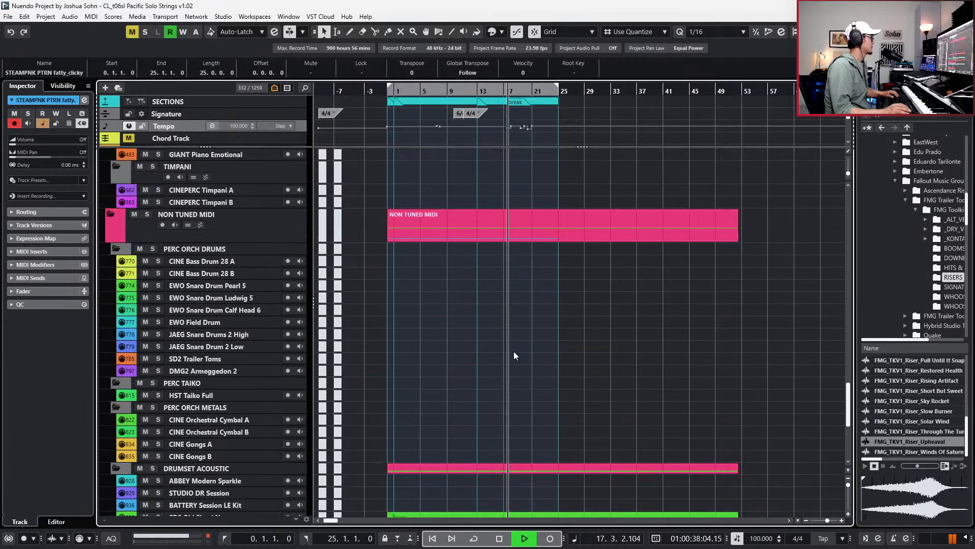
pyautogui.scroll(5, 510, 336)
pyautogui.scroll(15, 508, 356)
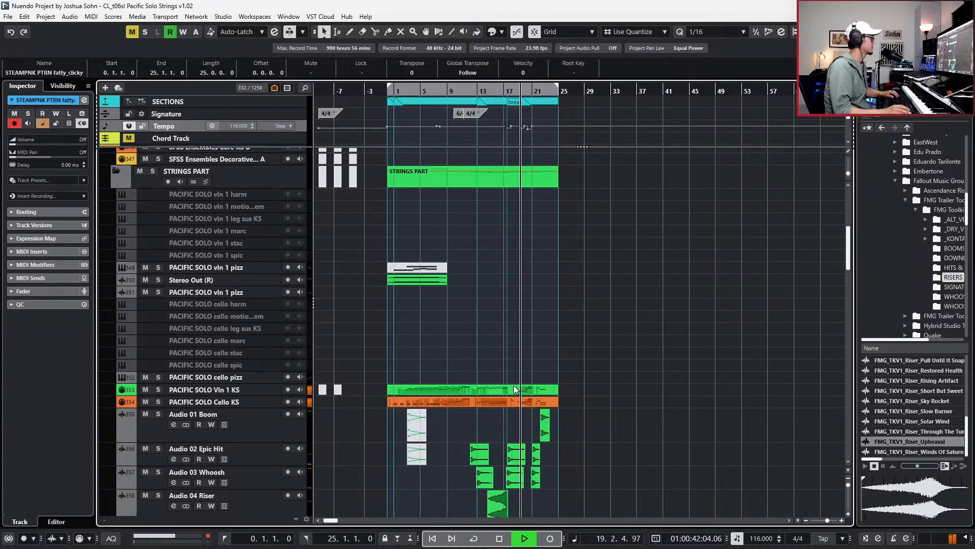
pyautogui.press('space')
pyautogui.scroll(-10, 523, 401)
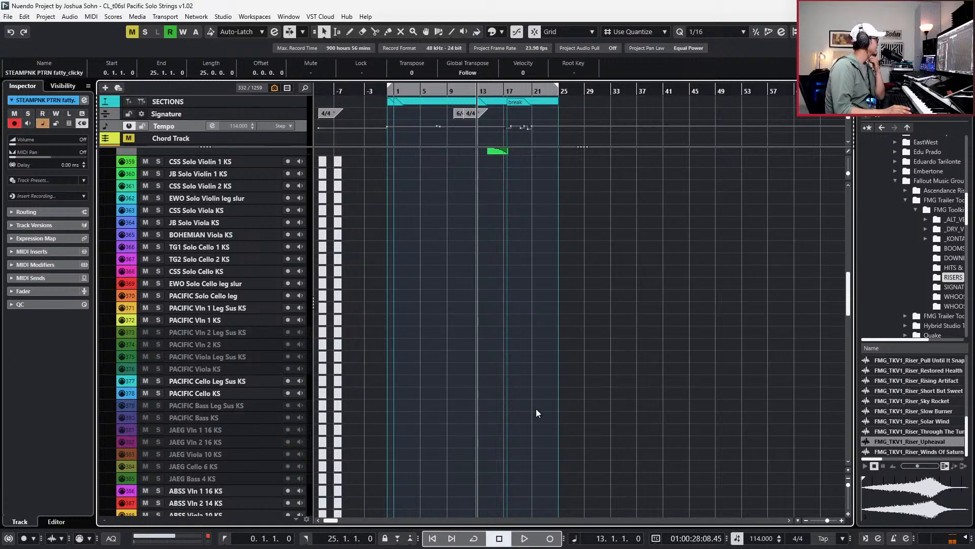
pyautogui.scroll(-15, 536, 408)
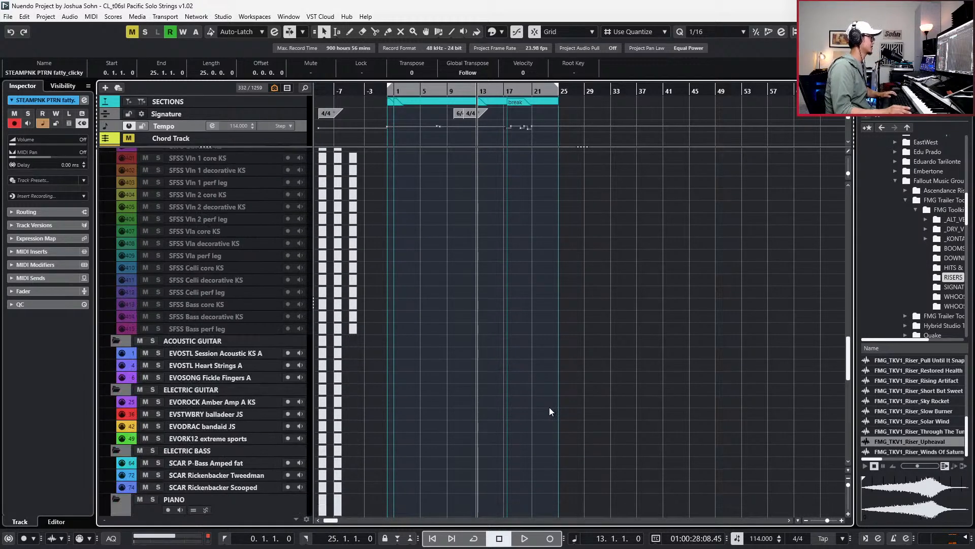
pyautogui.scroll(-3, 506, 391)
pyautogui.press('h')
pyautogui.press('h')
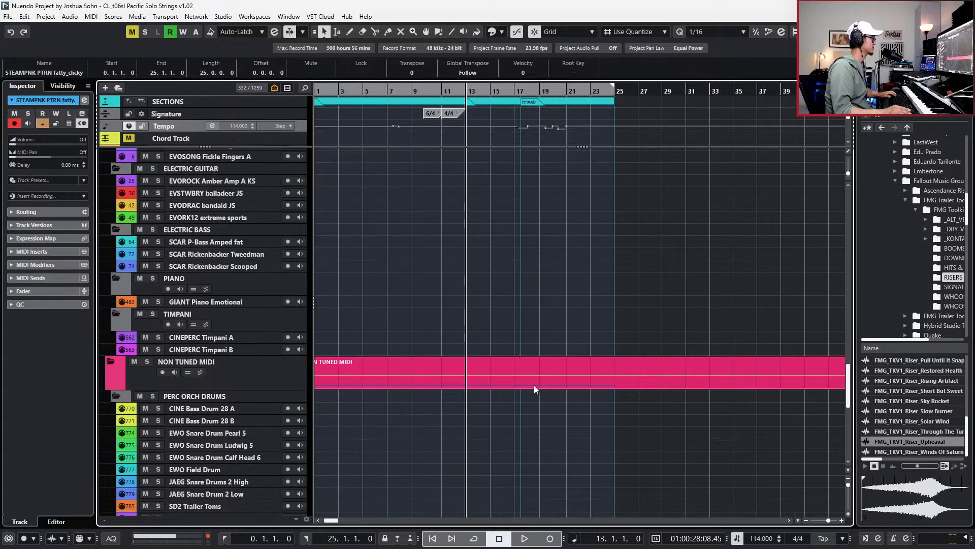
pyautogui.scroll(-6, 535, 391)
pyautogui.scroll(-9, 540, 394)
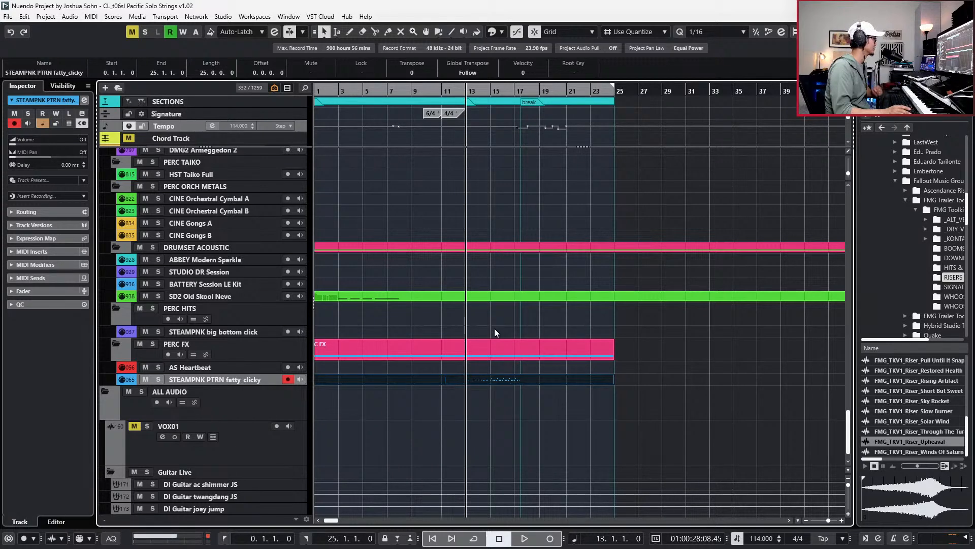
pyautogui.scroll(12, 440, 325)
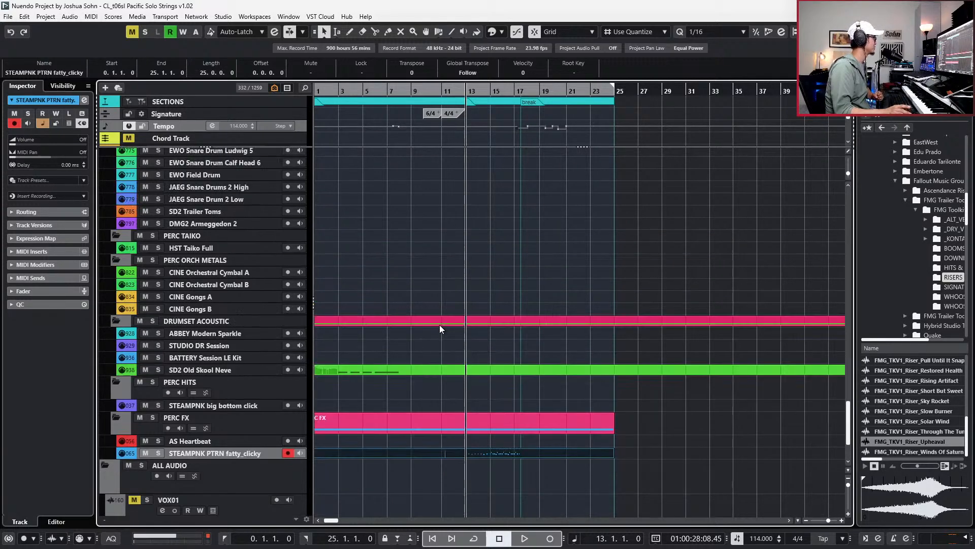
pyautogui.scroll(10, 401, 358)
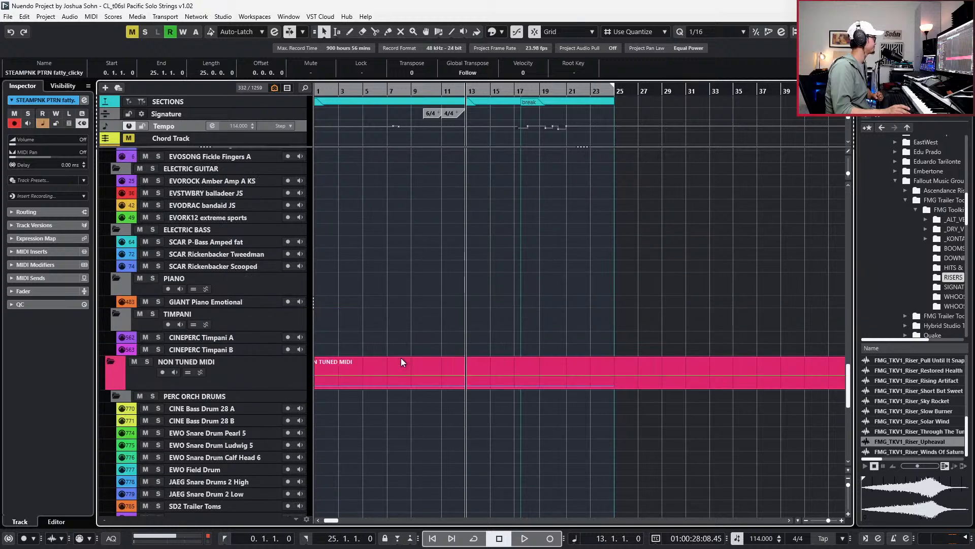
pyautogui.scroll(-12, 382, 366)
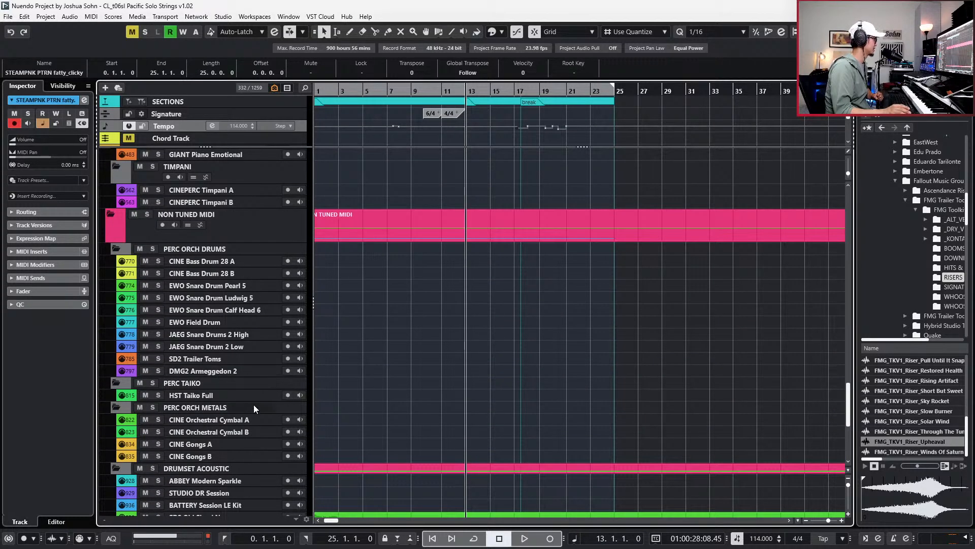
pyautogui.click(239, 394)
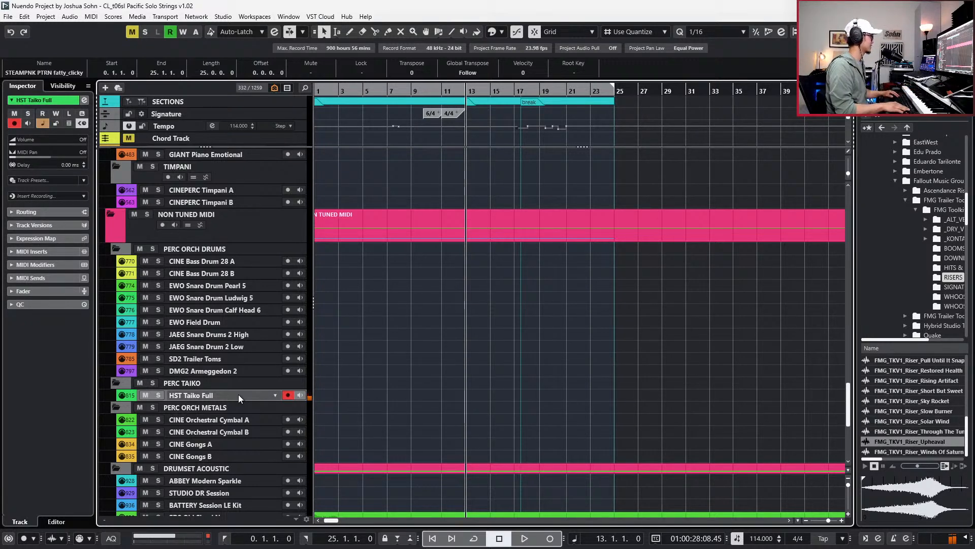
# Try recording a taiko take on the HST Taiko Full track from bar 12.
pyautogui.hotkey('ctrl', '-')
pyautogui.press('KP_Multiply')
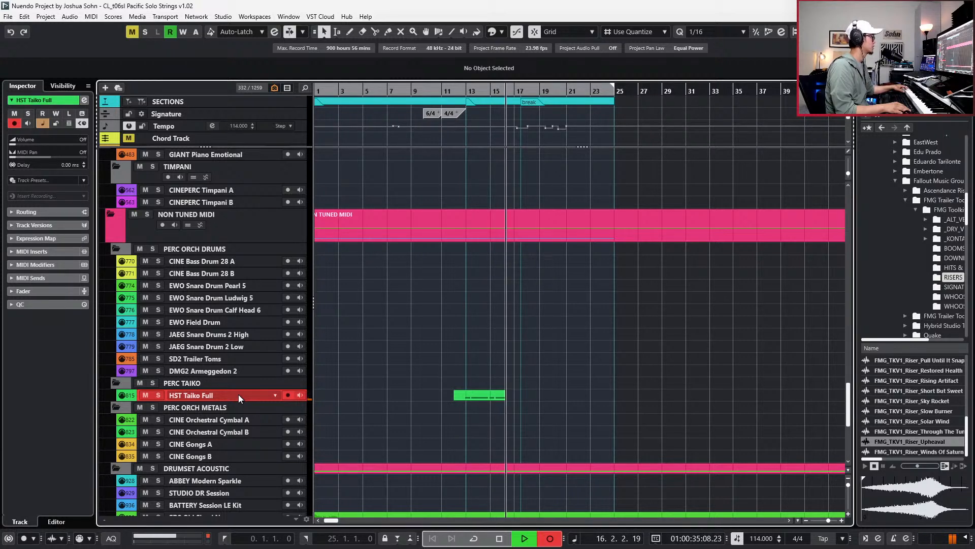
pyautogui.press('space')
pyautogui.hotkey('ctrl', 'z')
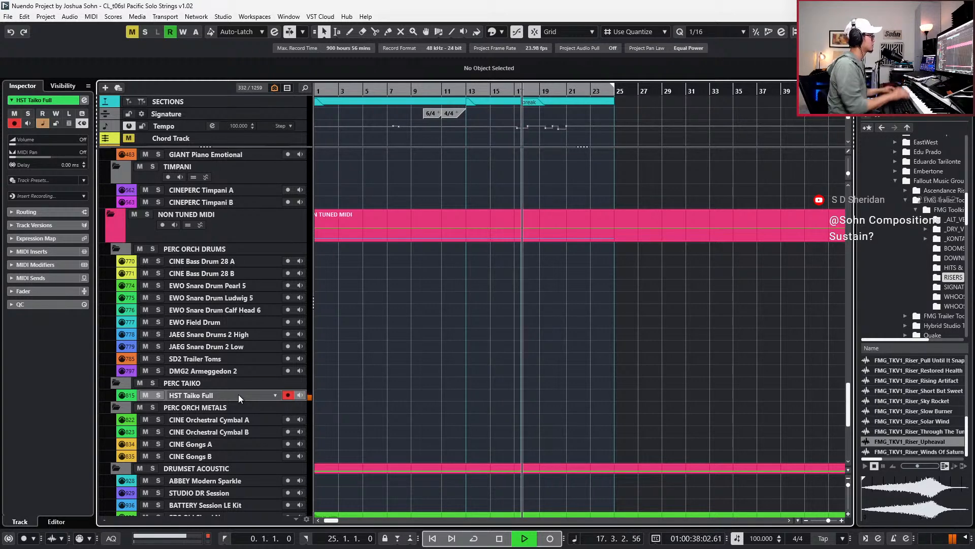
# Open the recorded HST Taiko Full part and copy the last C2 and C1 hits to bar 17 beat 3.
pyautogui.press('space')
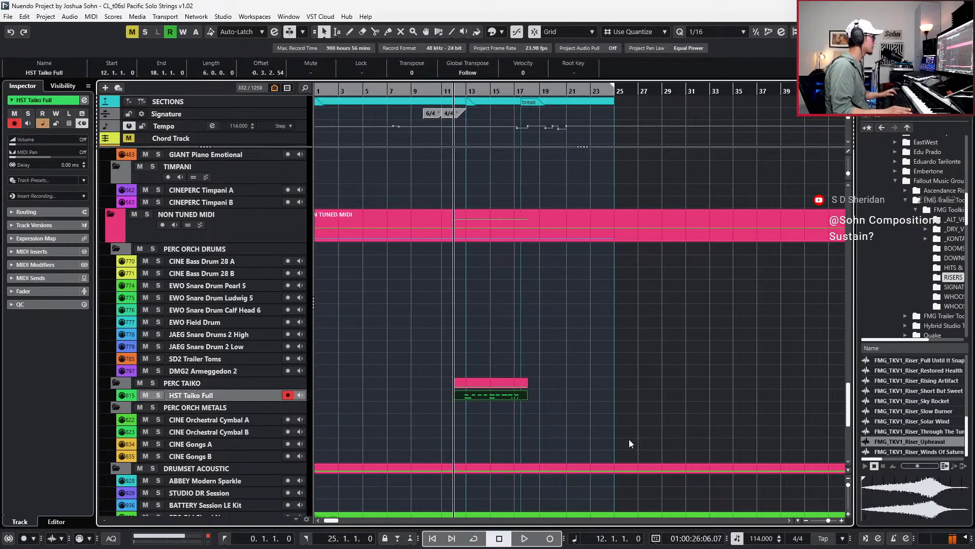
pyautogui.doubleClick(517, 398)
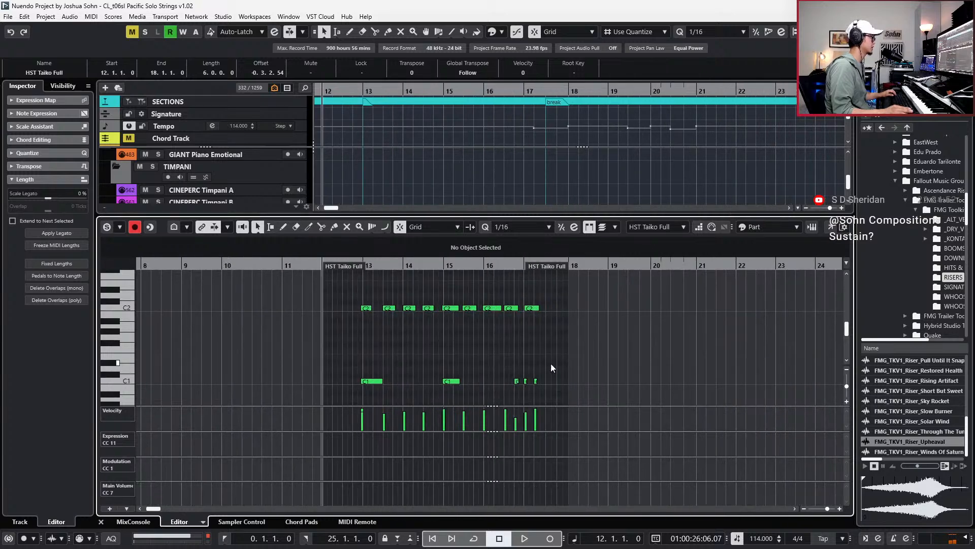
pyautogui.keyDown('ctrl'); pyautogui.scroll(2, 538, 359); pyautogui.keyUp('ctrl')
pyautogui.click(516, 381)
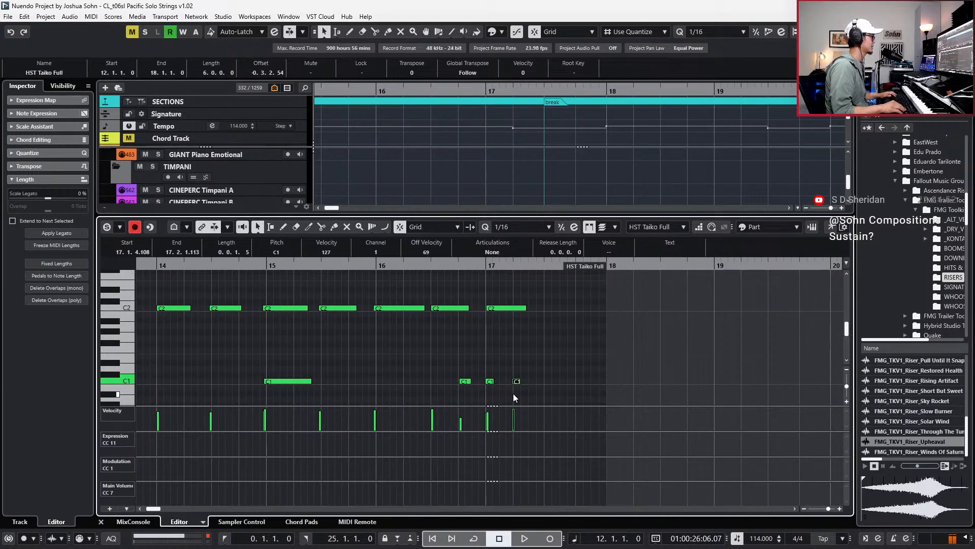
pyautogui.press('l')
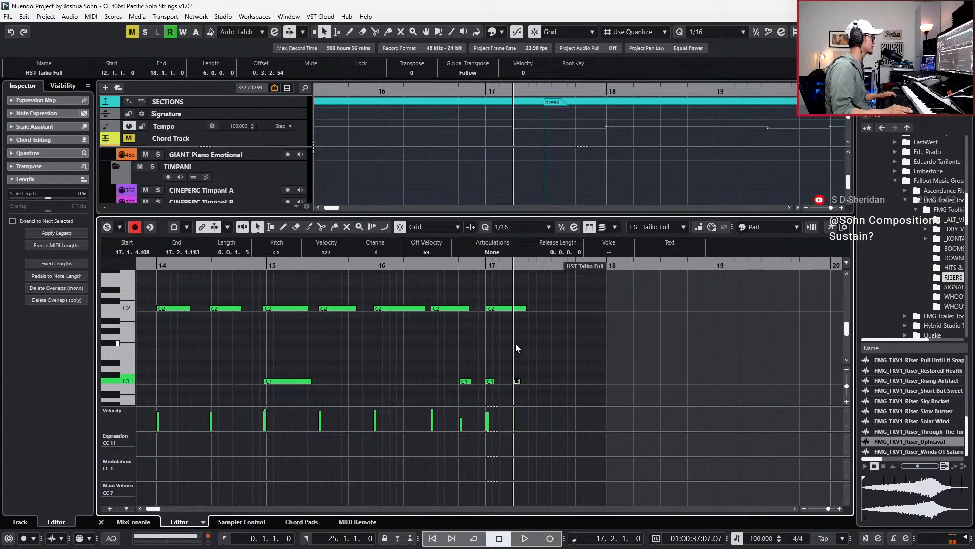
pyautogui.hotkey('ctrl', 'Right')
pyautogui.hotkey('ctrl', 'Right')
pyautogui.hotkey('ctrl', 'Right')
pyautogui.hotkey('ctrl', 'Right')
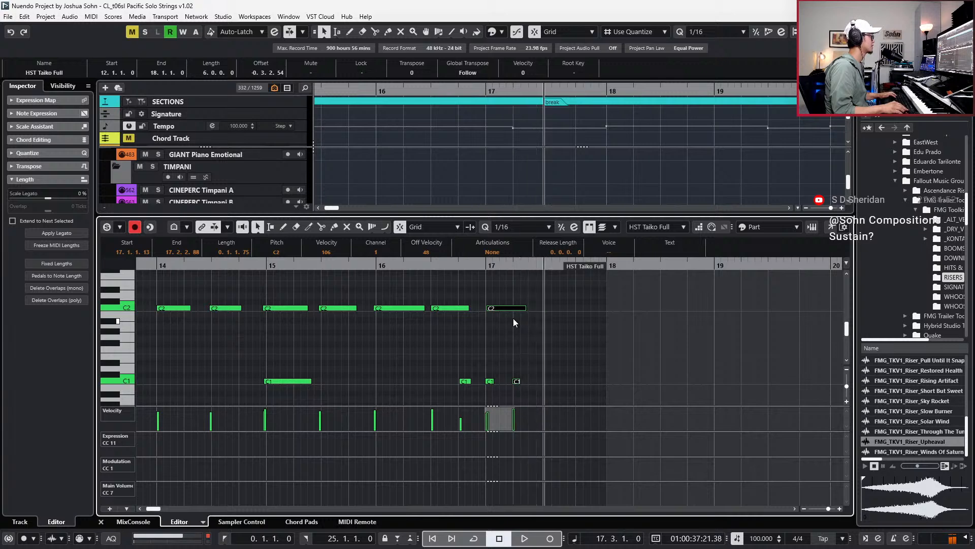
pyautogui.hotkey('ctrl', 'v')
# Quantize all the taiko notes to 1/4, make them a quarter note long, and play the part.
pyautogui.keyDown('ctrl'); pyautogui.scroll(-2, 543, 327); pyautogui.keyUp('ctrl')
pyautogui.hotkey('alt', '4')
pyautogui.moveTo(225, 288); pyautogui.dragTo(574, 400)
pyautogui.press('l')
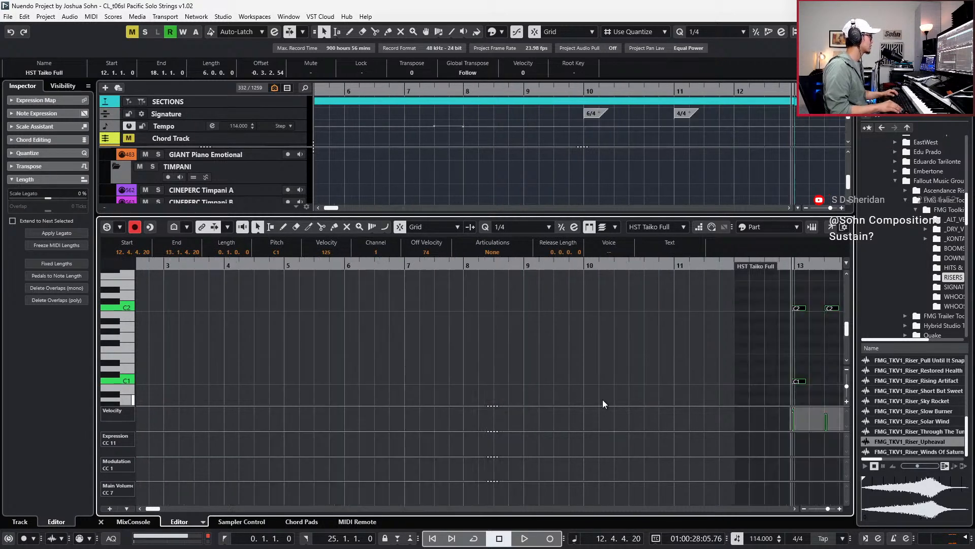
pyautogui.press('space')
pyautogui.keyDown('ctrl'); pyautogui.scroll(-2, 660, 389); pyautogui.keyUp('ctrl')
pyautogui.press('q')
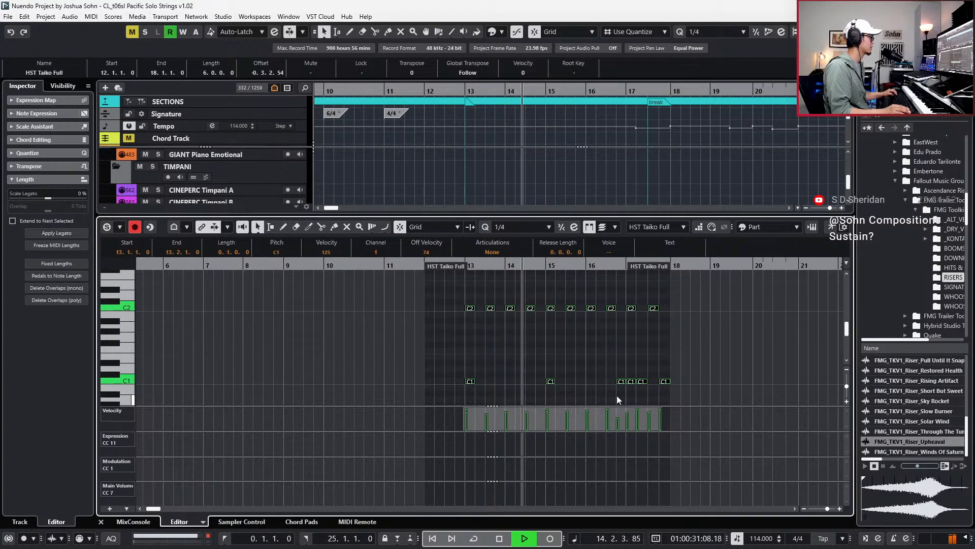
# Add a Main Volume (CC 7) value of 106 just before bar 13 during playback.
pyautogui.click(445, 487)
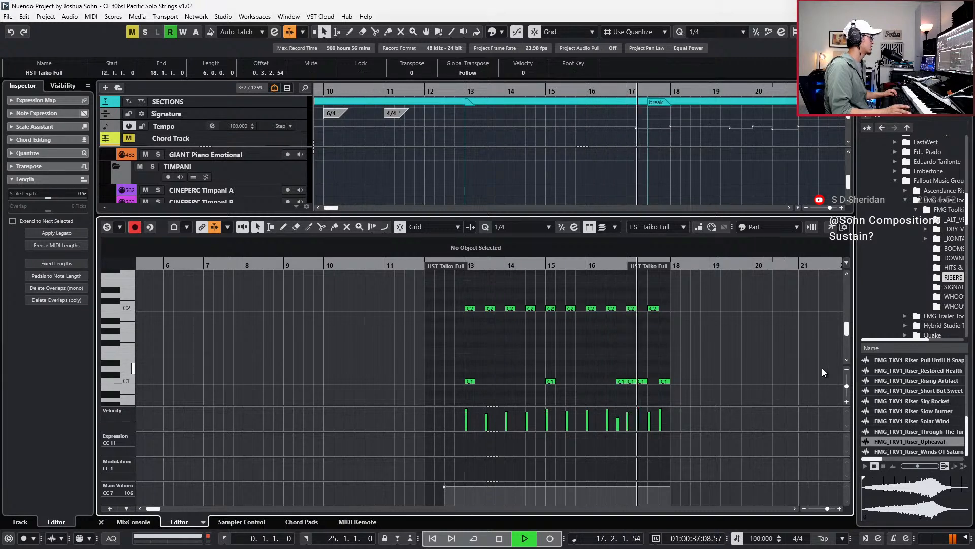
pyautogui.press('h')
pyautogui.press('space')
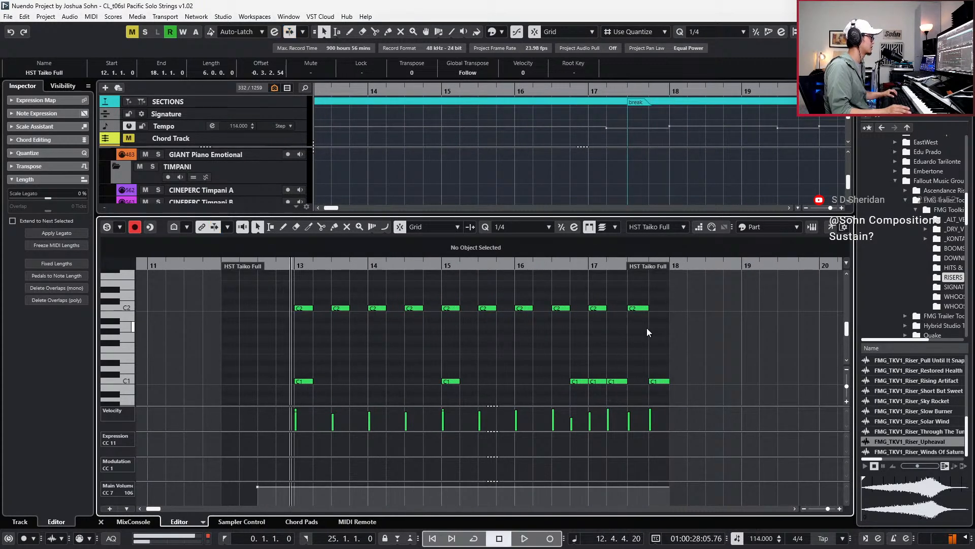
# Move the final C1 taiko note to bar 17 beat 3 and audition the hits leading into the break.
pyautogui.click(659, 381)
pyautogui.keyDown('shift'); pyautogui.click(617, 381); pyautogui.keyUp('shift')
pyautogui.press('space')
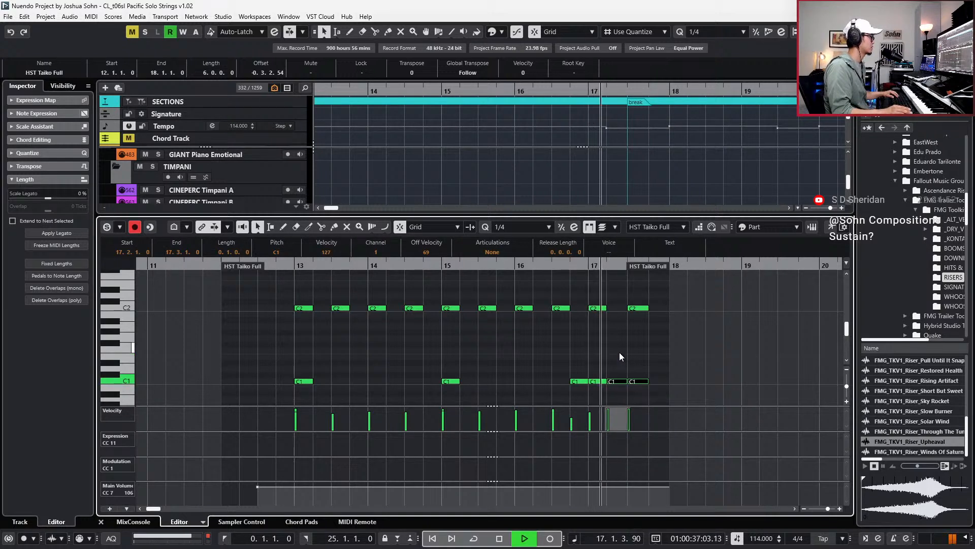
pyautogui.press('space')
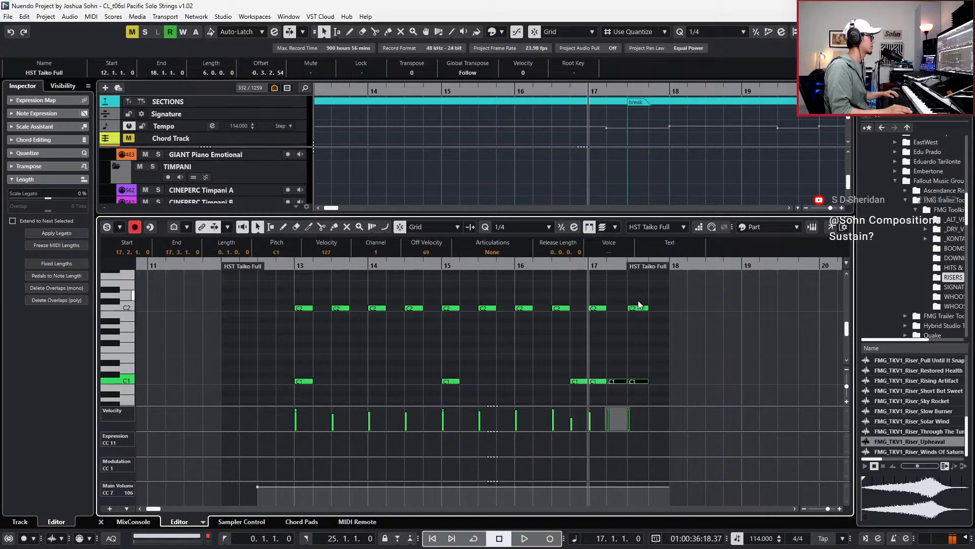
# Record a Main Volume (CC 7) fade down to about 55 on the taiko through the second half of bar 17.
pyautogui.press('space')
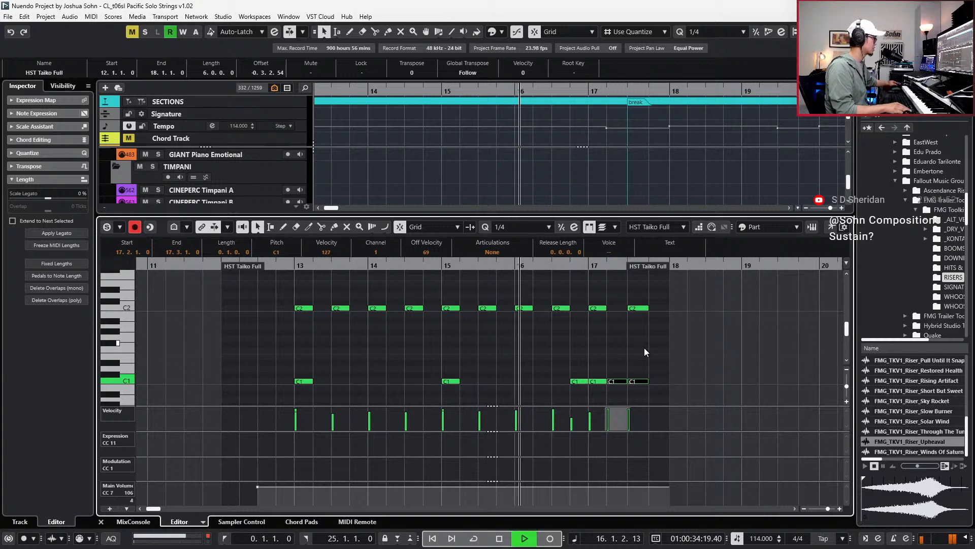
pyautogui.press('KP_Multiply')
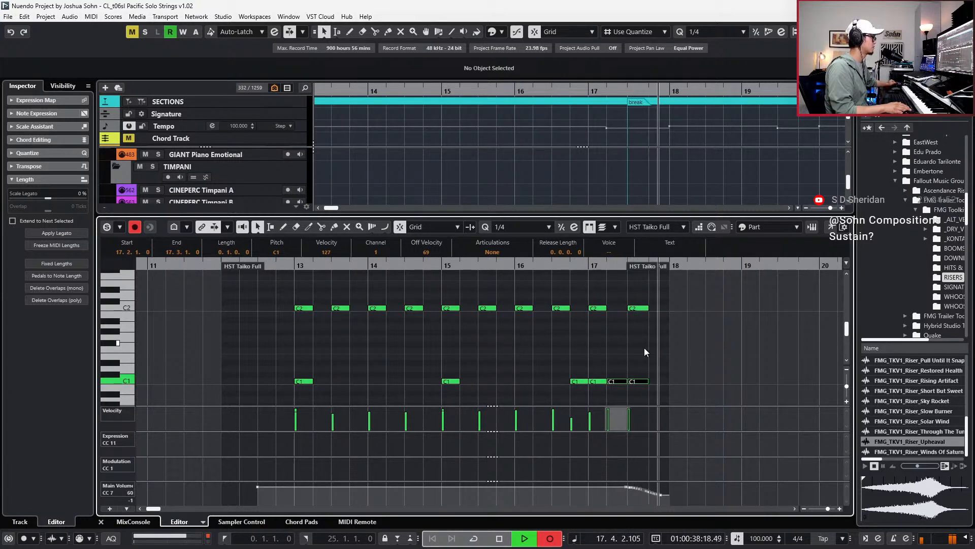
pyautogui.press('KP_Multiply')
# Extend the HST Taiko Full part to span bars 0 to 25 and reopen its notes around the break.
pyautogui.hotkey('ctrl', 'e')
pyautogui.press('g')
pyautogui.press('g')
pyautogui.press('g')
pyautogui.press('g')
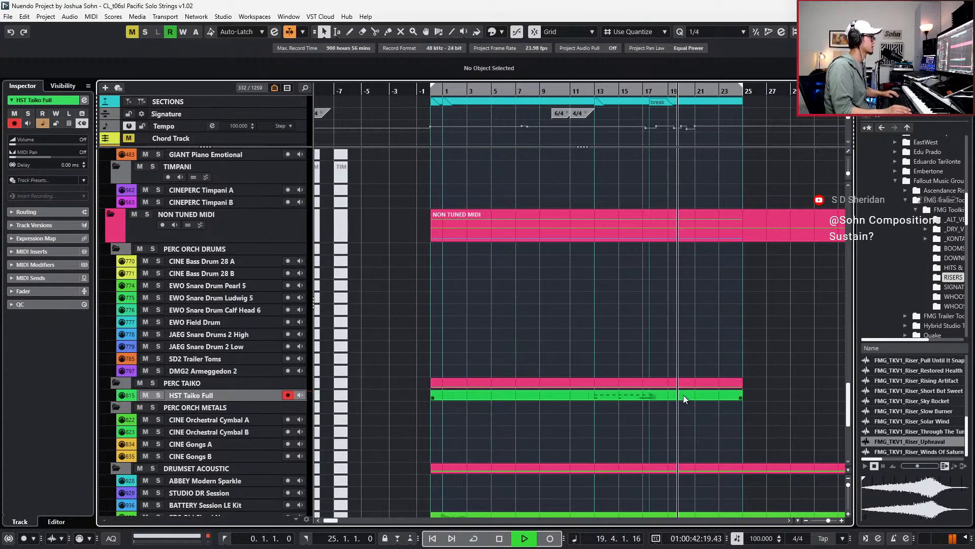
pyautogui.click(684, 396)
pyautogui.hotkey('ctrl', 'e')
pyautogui.press('h')
pyautogui.press('h')
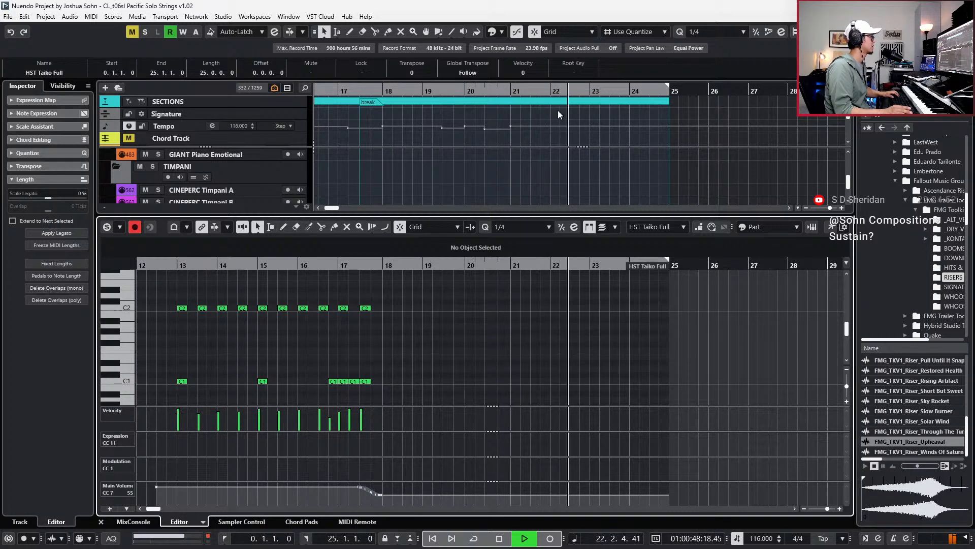
# Copy the C2 taiko hit from bar 17 beat 3 to bar 23 and reopen the taiko part.
pyautogui.press('space')
pyautogui.press('Left')
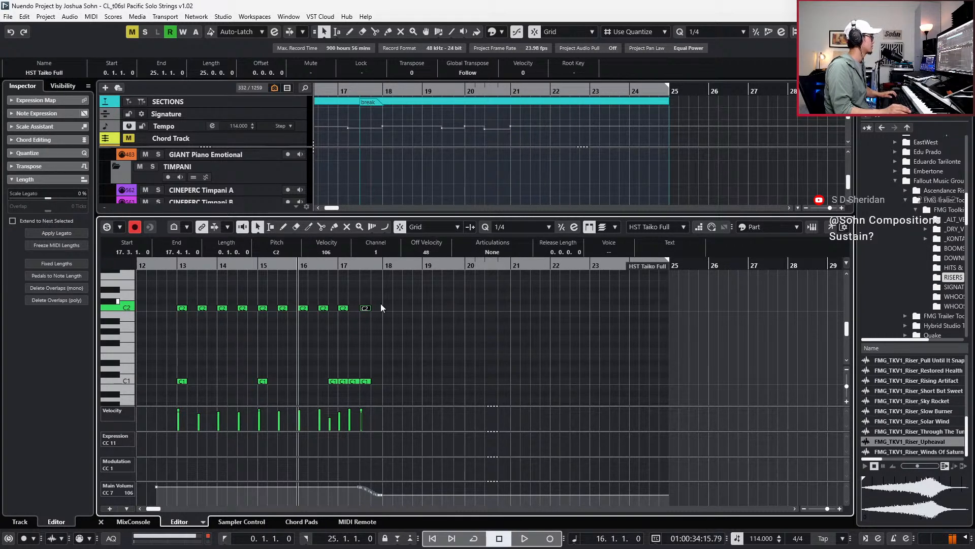
pyautogui.click(588, 93)
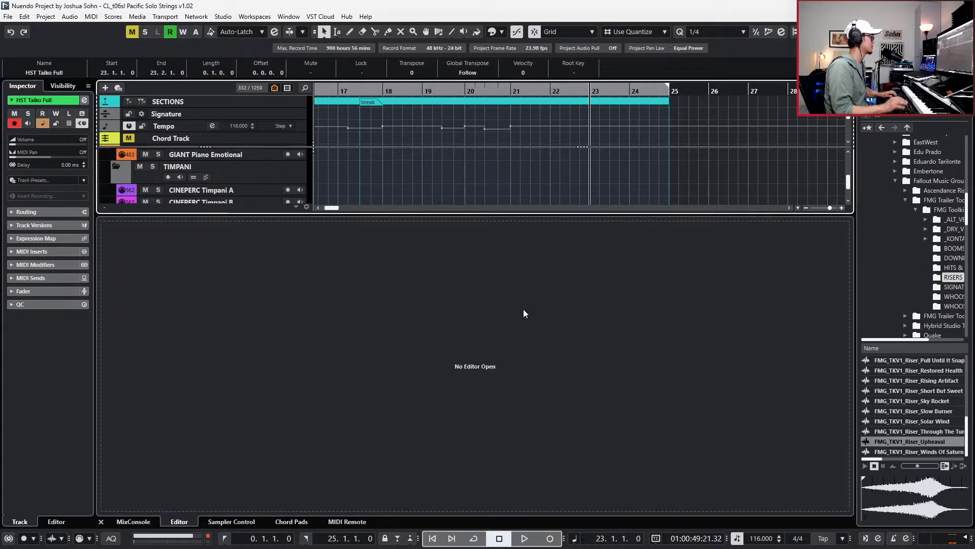
pyautogui.hotkey('ctrl', 'e')
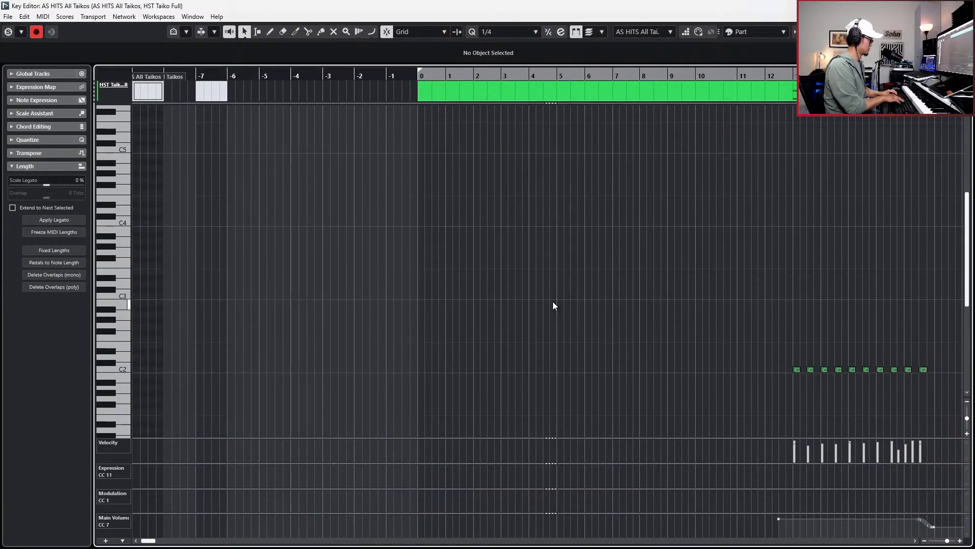
pyautogui.hotkey('ctrl', 'e')
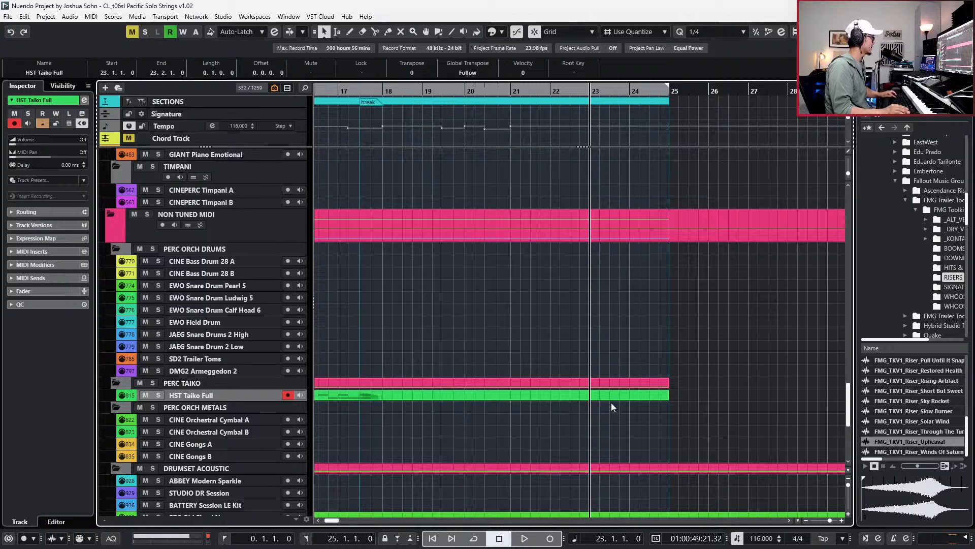
pyautogui.doubleClick(608, 398)
# Audition the copied C2 taiko hit and move it three beats earlier to bar 22 beat 2.
pyautogui.press('space')
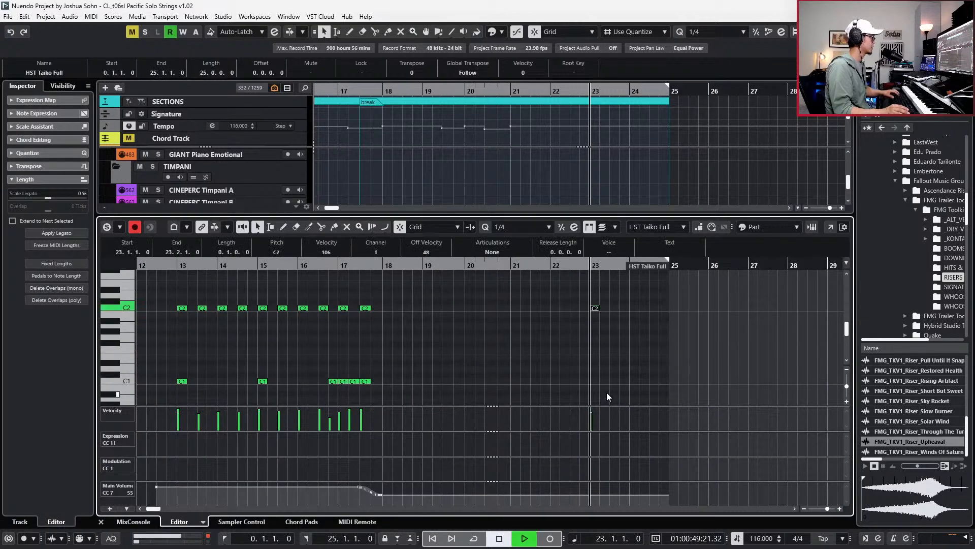
pyautogui.press('space')
pyautogui.press('space')
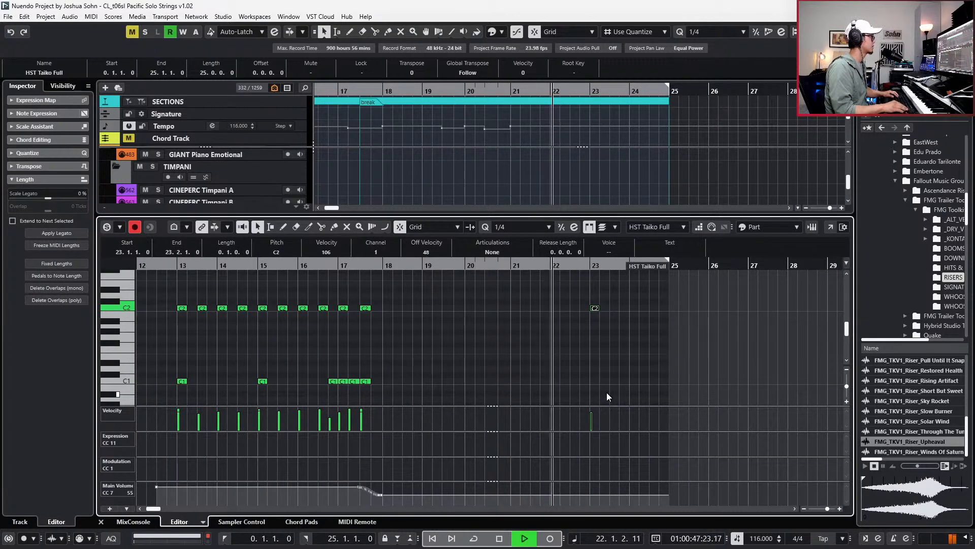
pyautogui.press('space')
pyautogui.hotkey('ctrl', 'Left')
pyautogui.hotkey('ctrl', 'Left')
pyautogui.hotkey('ctrl', 'Left')
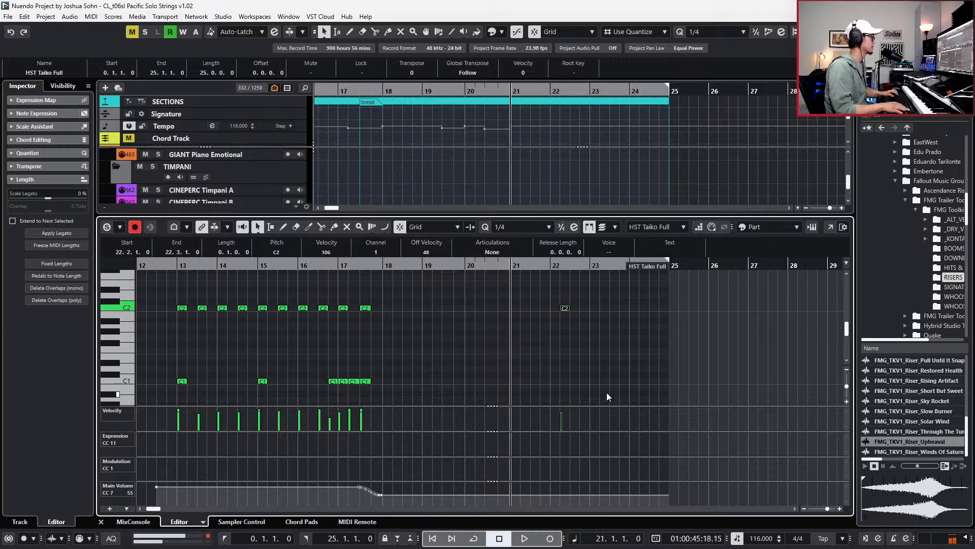
# Play from bar 21, add a Main Volume (CC 7) value of 79 at bar 22, and close the taiko editor.
pyautogui.press('space')
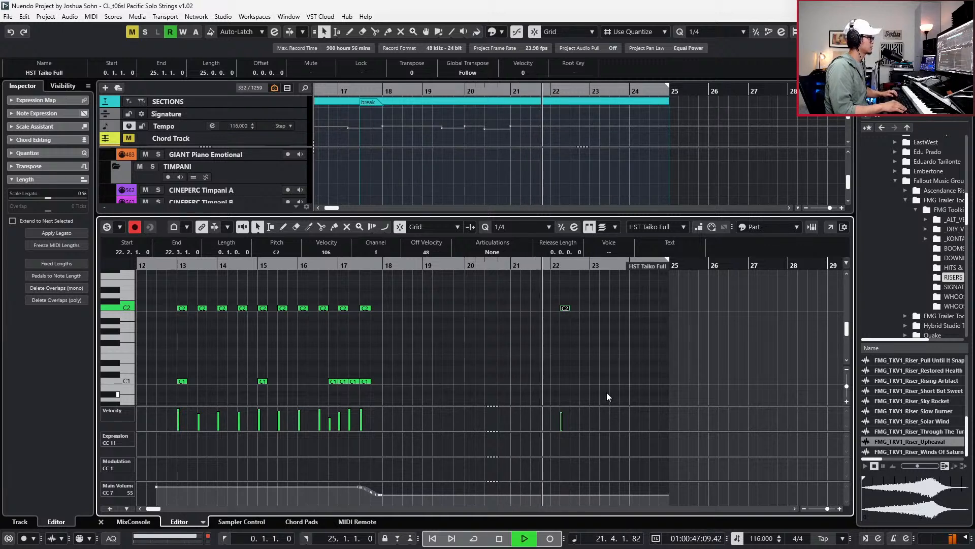
pyautogui.click(551, 491)
pyautogui.click(551, 491)
pyautogui.press('space')
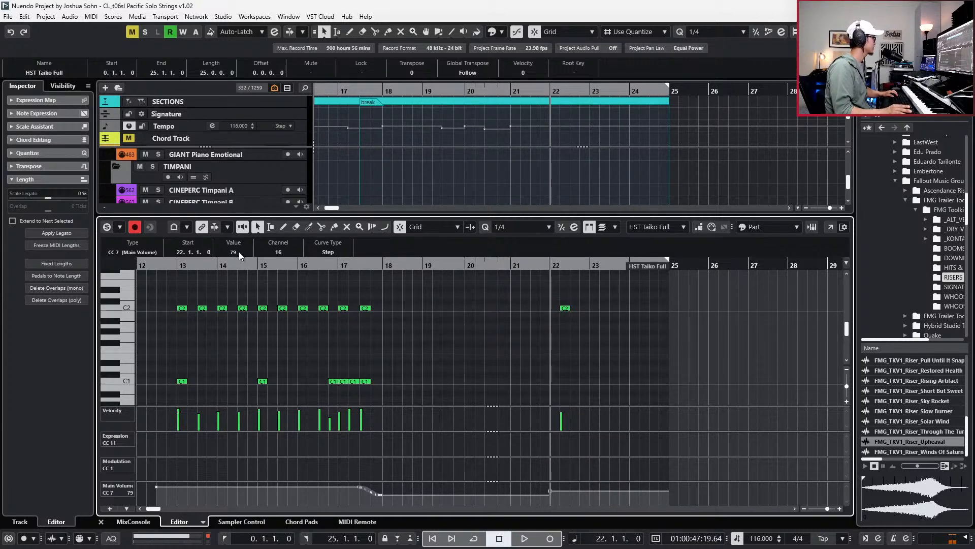
pyautogui.hotkey('ctrl', 'alt', 'e')
pyautogui.press('g')
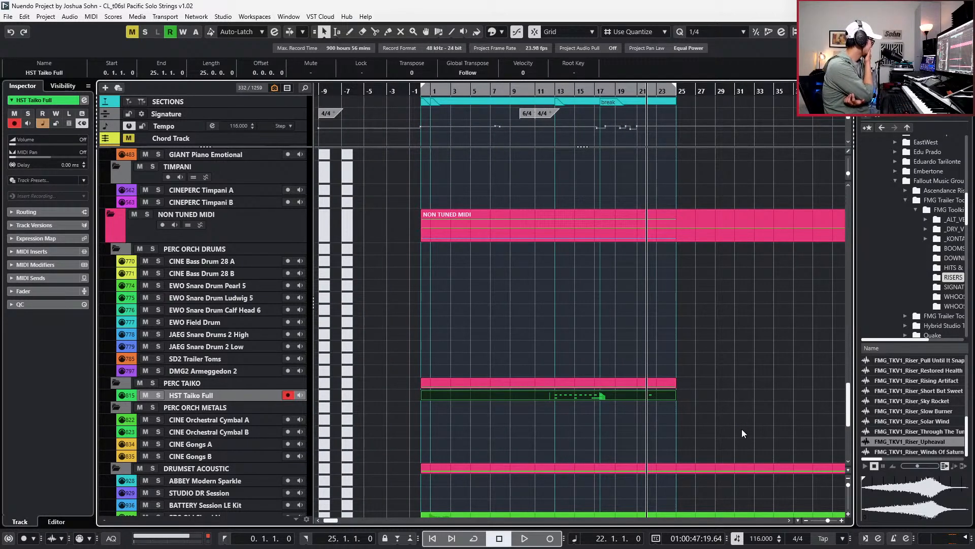
# Return the playhead to bar 18 and select the boom, epic hit and whoosh events around bars 21 to 23.
pyautogui.press('ctrl+KP_Subtract')
pyautogui.press('ctrl+KP_Subtract')
pyautogui.press('ctrl+KP_Subtract')
pyautogui.press('ctrl+KP_Subtract')
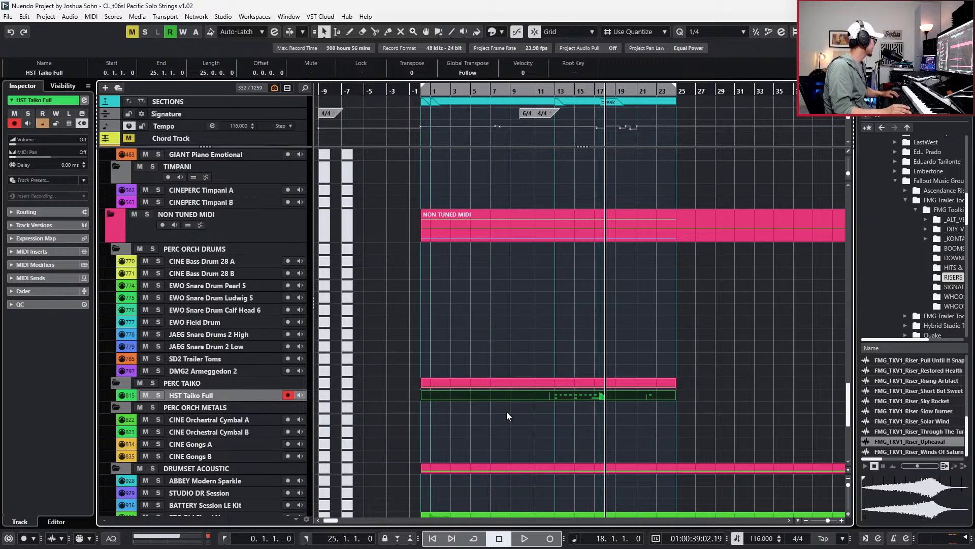
pyautogui.press('h')
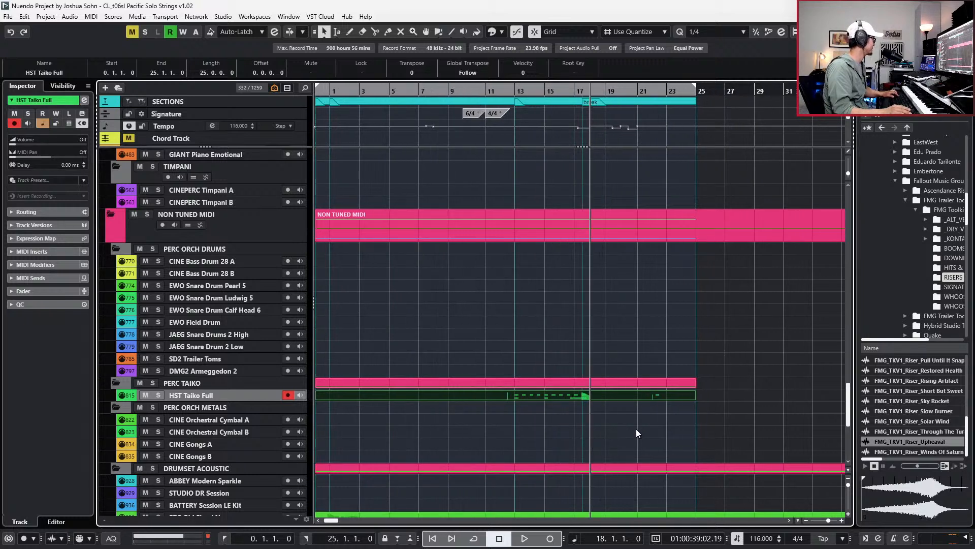
pyautogui.press('g')
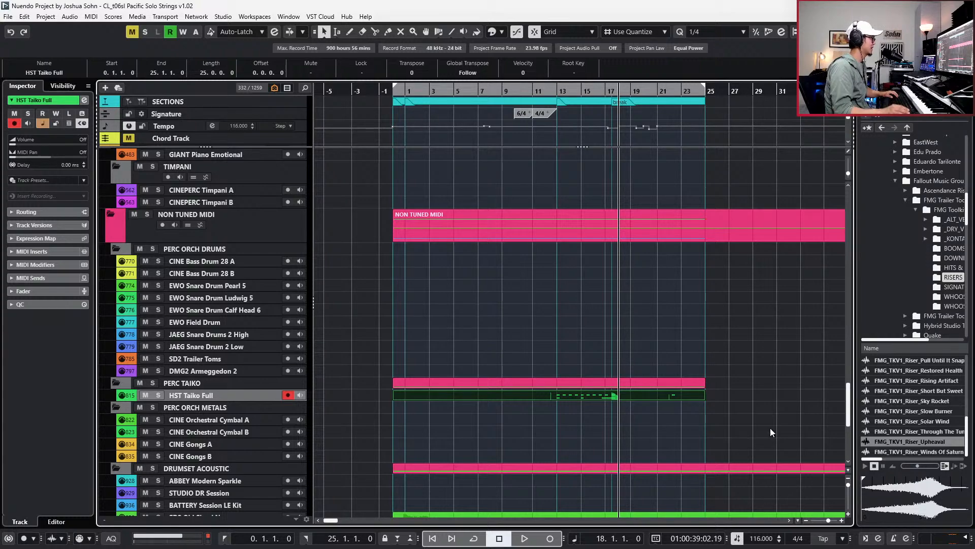
pyautogui.scroll(10, 771, 428)
pyautogui.scroll(10, 733, 398)
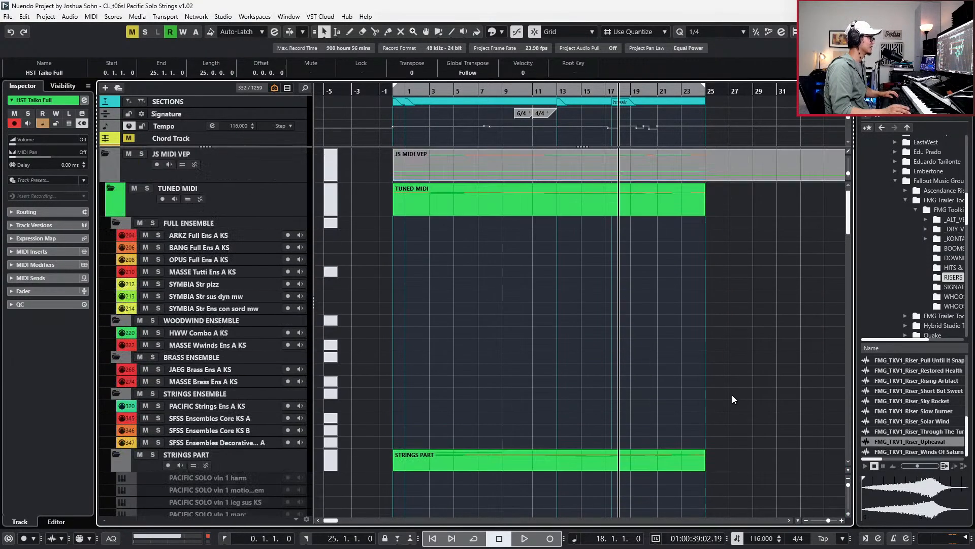
pyautogui.scroll(2, 676, 386)
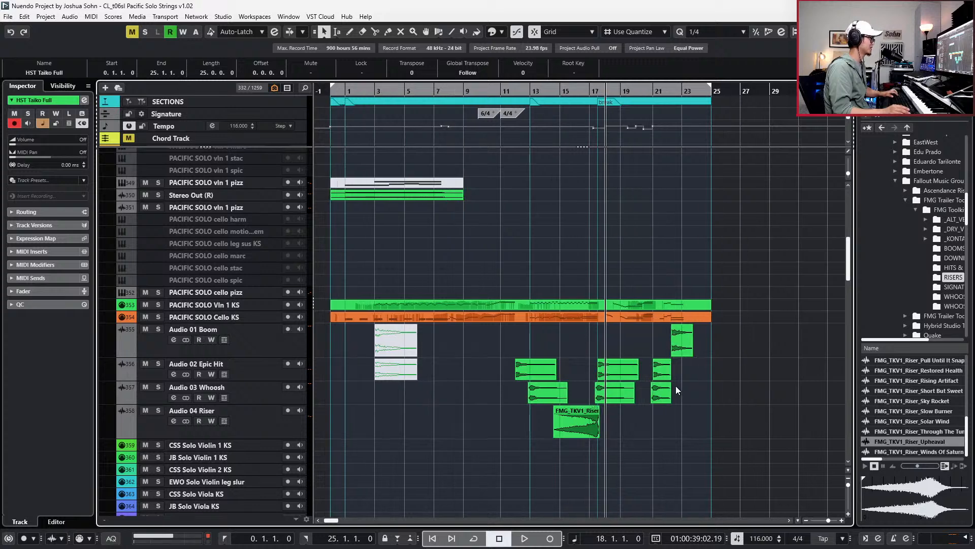
pyautogui.moveTo(656, 343); pyautogui.dragTo(706, 404)
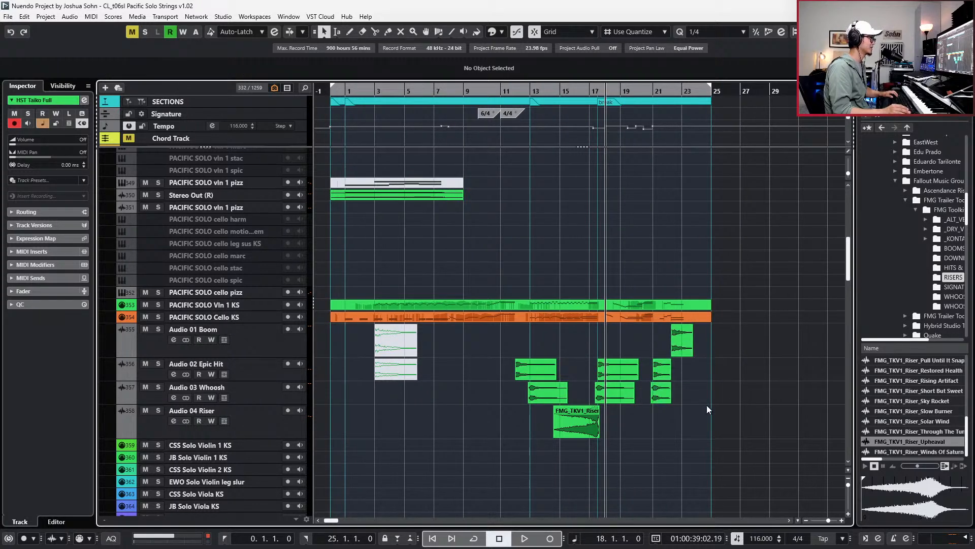
pyautogui.scroll(3, 706, 405)
pyautogui.hscroll(-2, 695, 394)
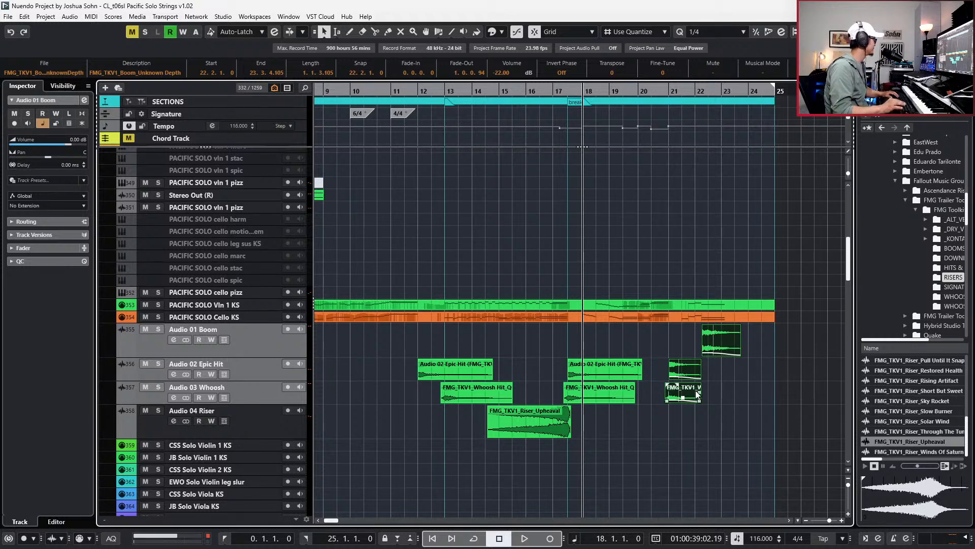
# Play from the break with the boom, epic hit and whoosh events in view.
pyautogui.scroll(-4, 697, 394)
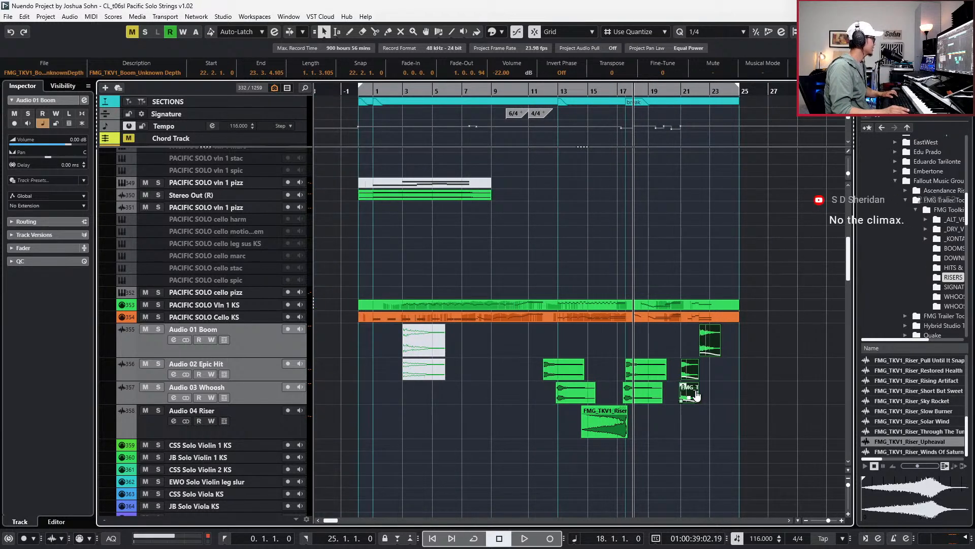
pyautogui.scroll(4, 696, 403)
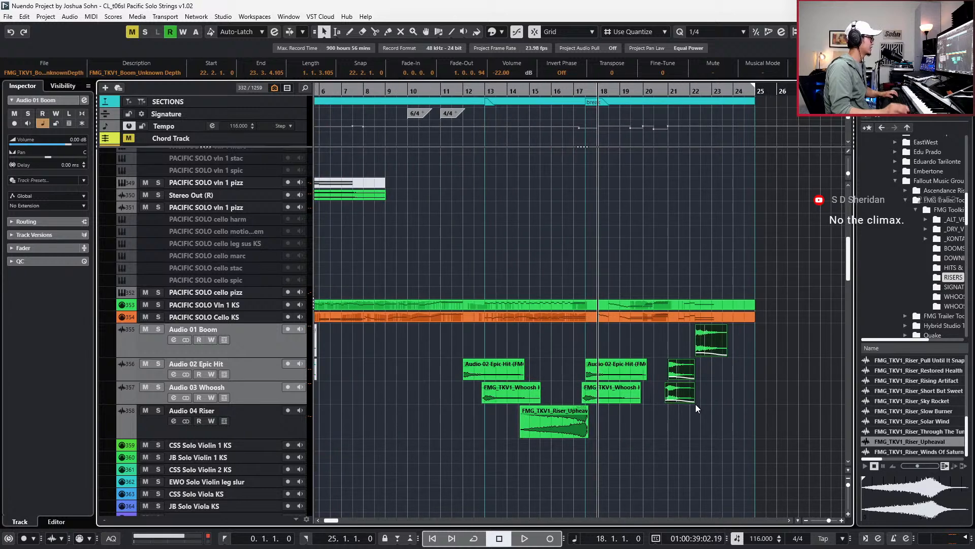
pyautogui.press('space')
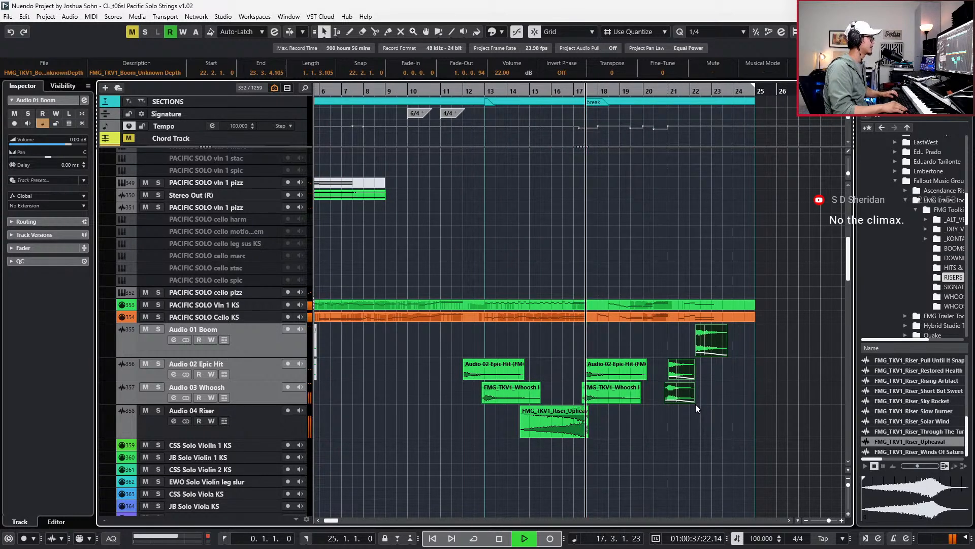
# Play the passage around the break at bar 17 and review the hit, whoosh and riser events.
pyautogui.press('space')
pyautogui.press('KP_Subtract')
pyautogui.press('space')
pyautogui.scroll(2, 625, 402)
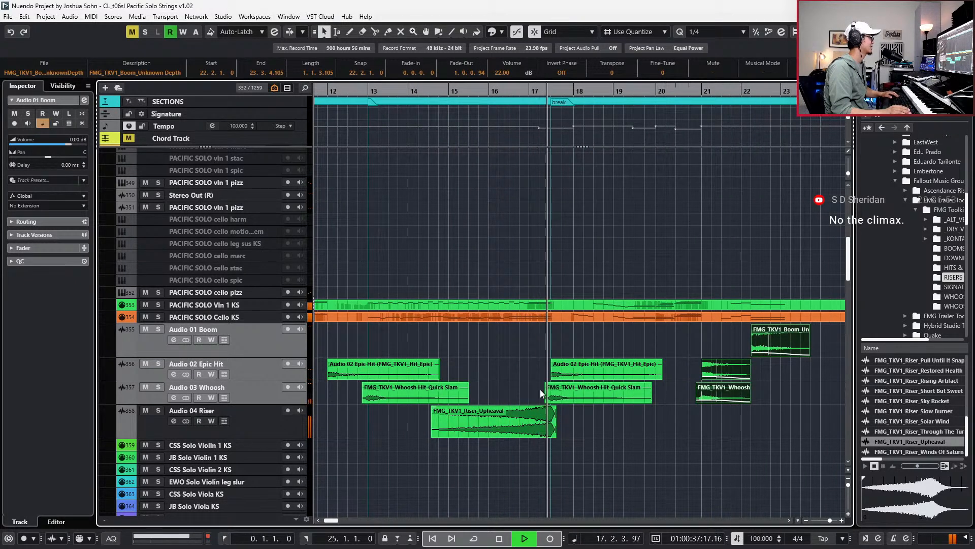
pyautogui.press('space')
pyautogui.scroll(-1, 555, 361)
pyautogui.scroll(-2, 556, 360)
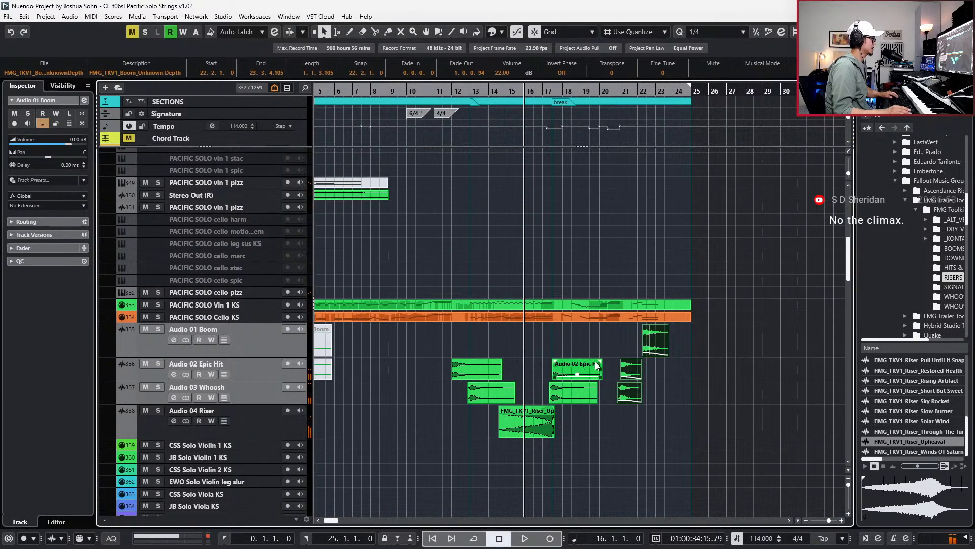
pyautogui.hscroll(-3, 597, 365)
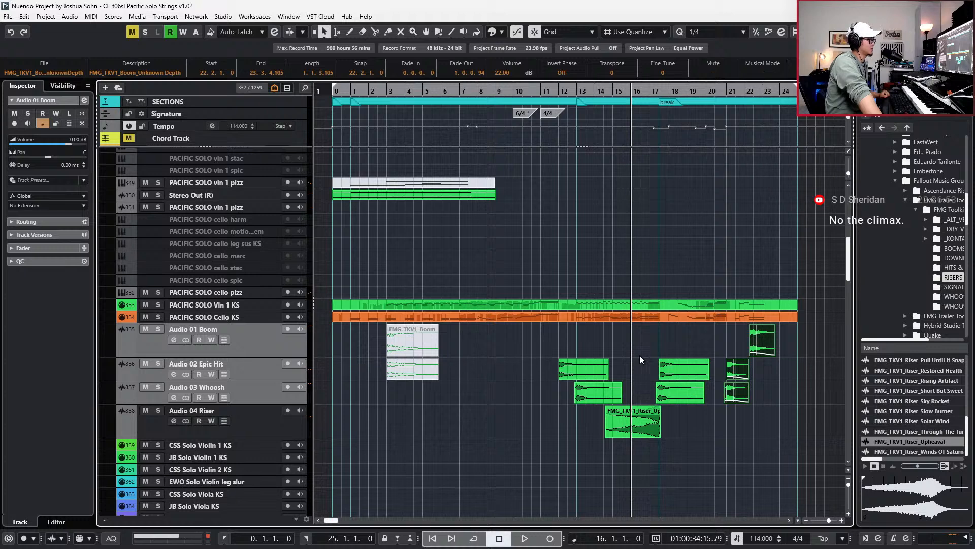
# Open the PACIFIC SOLO Vln 1 KS and Cello KS parts together for note editing and select the violin tremolo notes at bar 17.
pyautogui.click(660, 319)
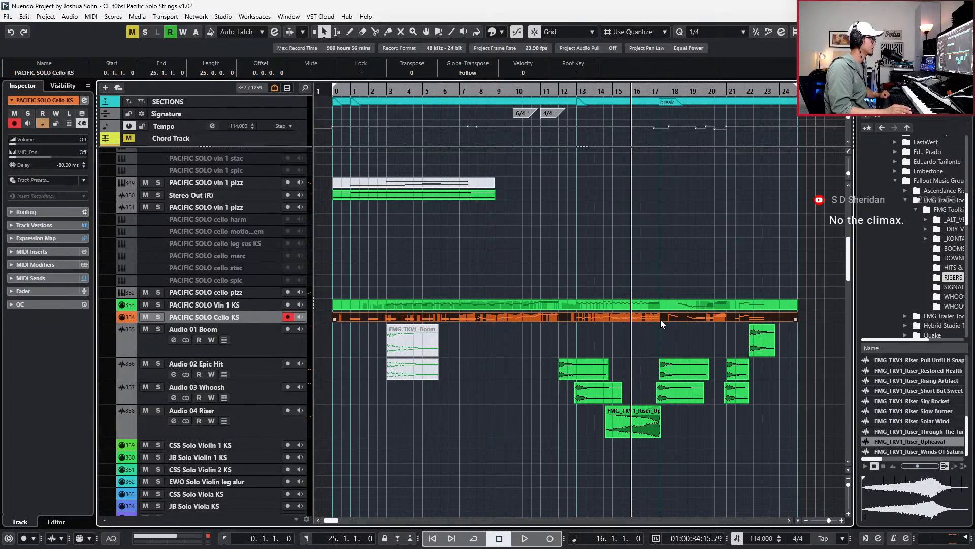
pyautogui.doubleClick(648, 304)
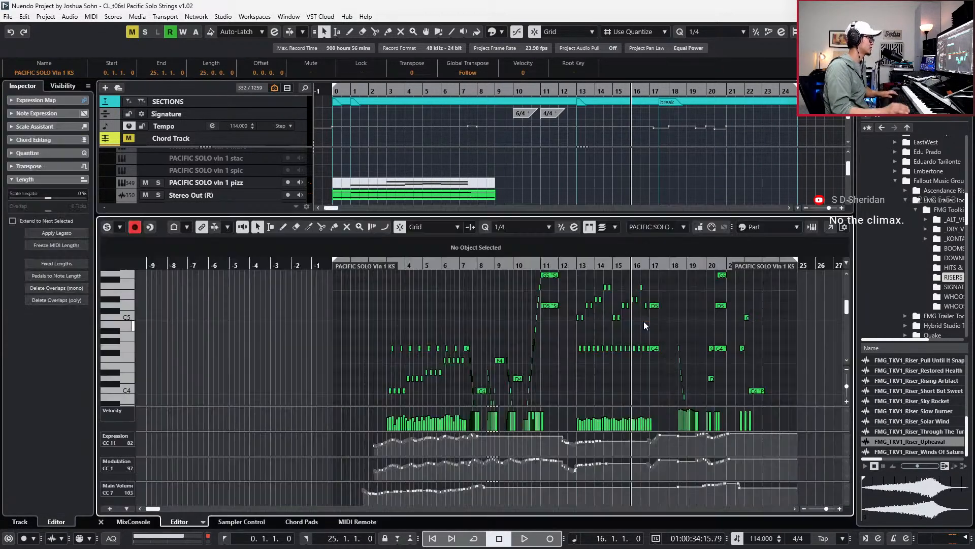
pyautogui.scroll(3, 655, 319)
pyautogui.moveTo(676, 295); pyautogui.dragTo(688, 355)
pyautogui.scroll(1, 683, 364)
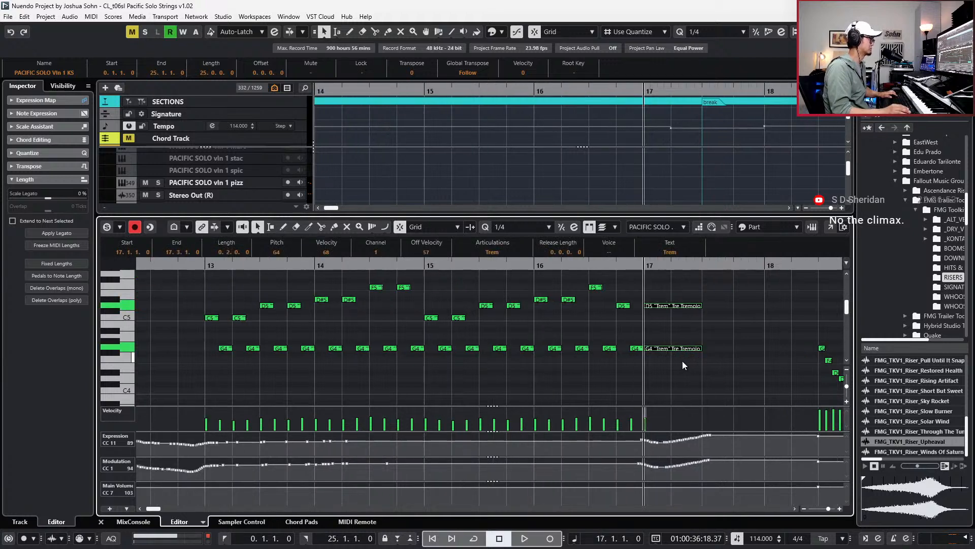
# Add Main Volume (CC 7) points to the violin under the bar 17 tremolo, ramping from 103 in beat 1 up to beat 3.
pyautogui.click(646, 482)
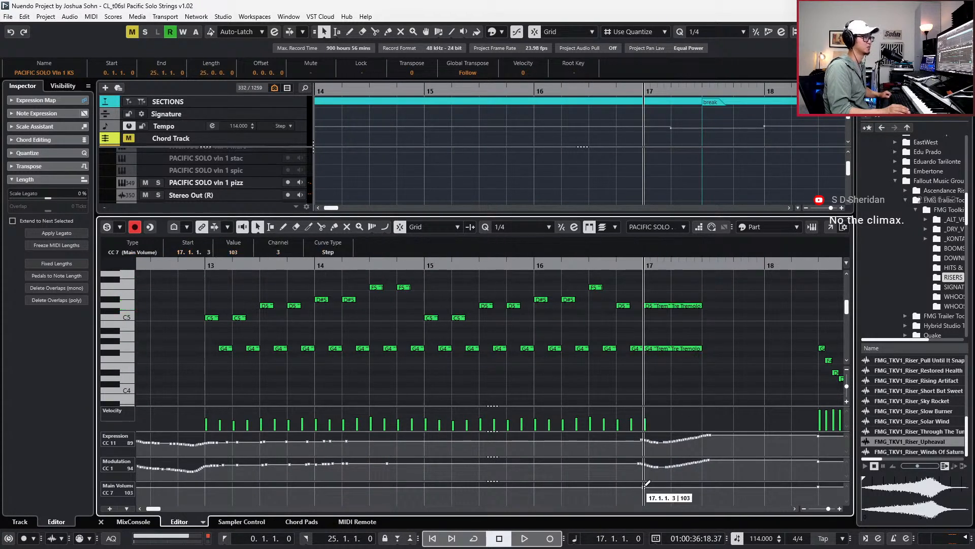
pyautogui.click(671, 487)
pyautogui.moveTo(690, 486); pyautogui.dragTo(702, 485)
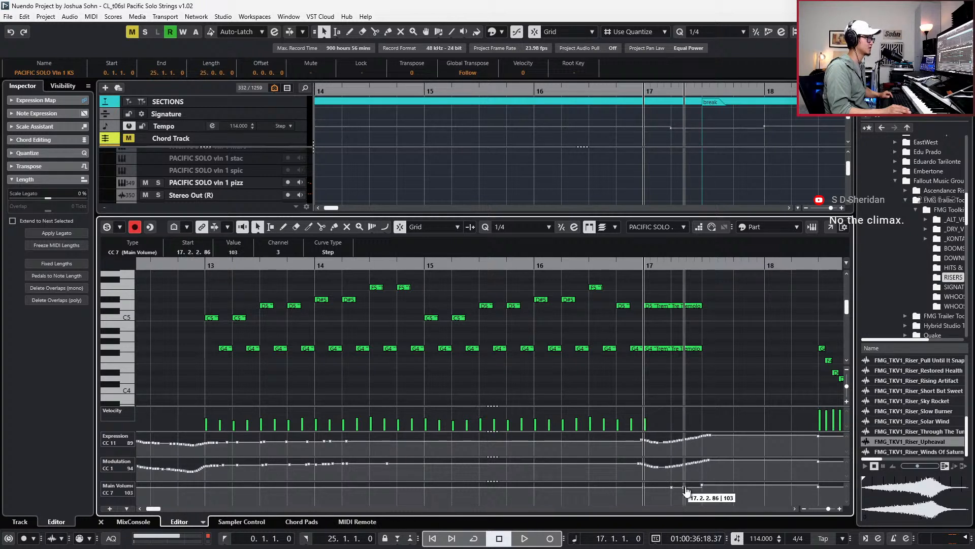
pyautogui.click(689, 492)
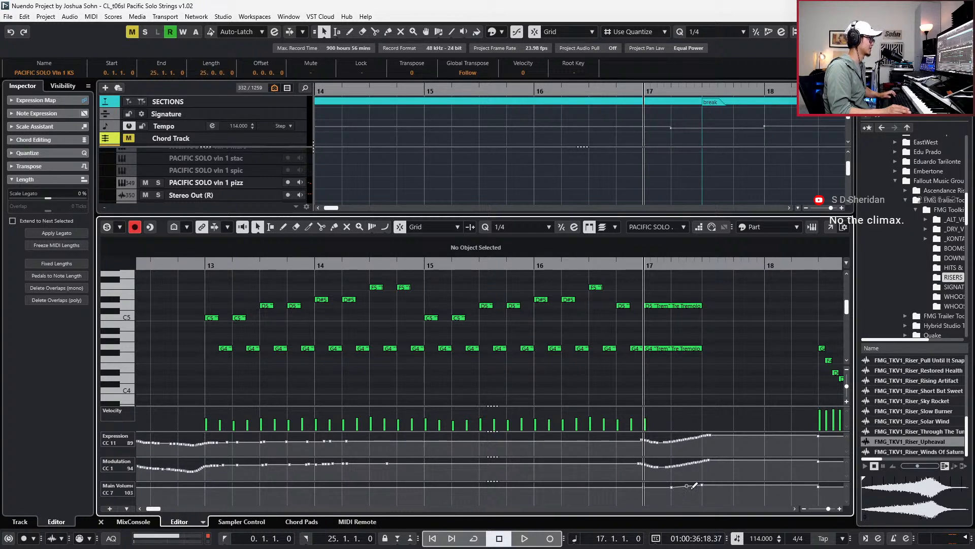
pyautogui.moveTo(672, 487); pyautogui.dragTo(666, 486)
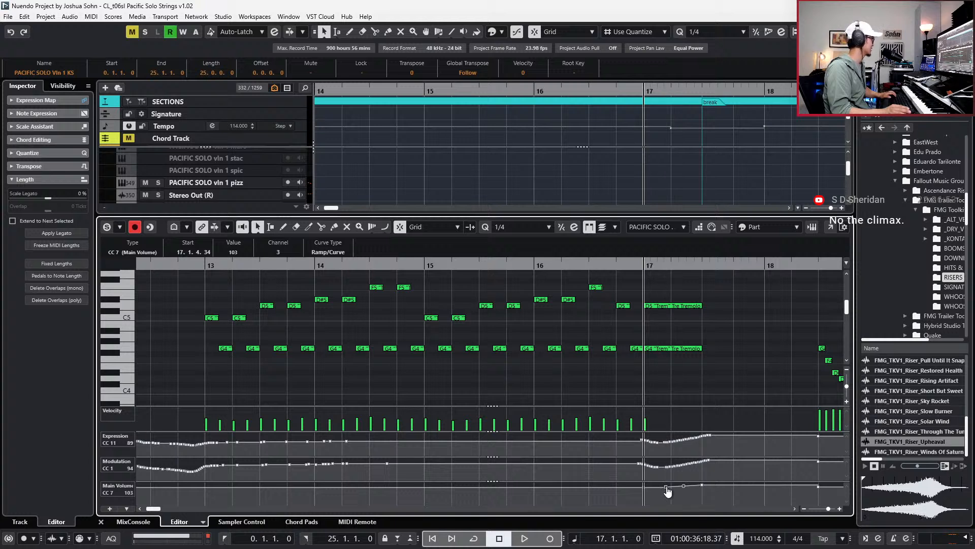
# Audition the bar 17 tremolo and adjust the violin's Main Volume (CC 7) point at beat 3.
pyautogui.press('space')
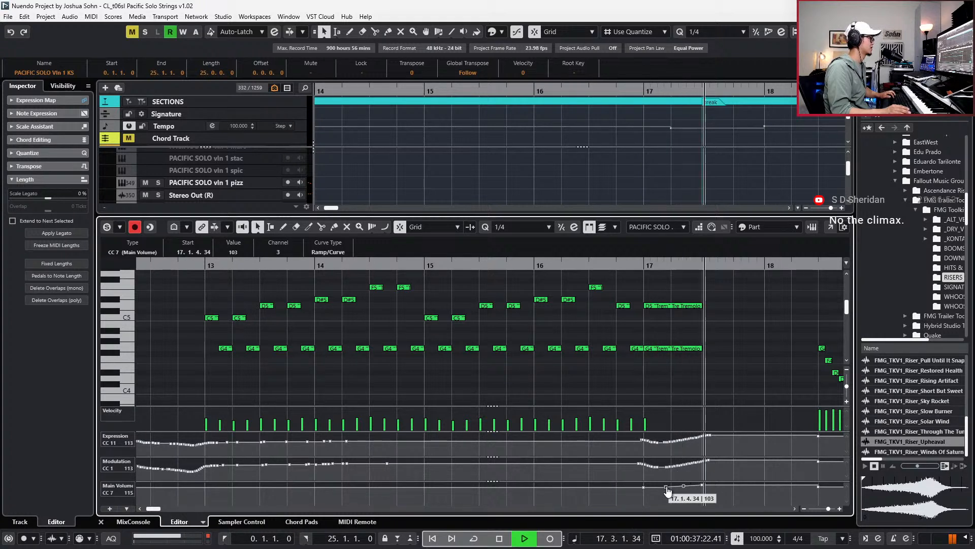
pyautogui.press('space')
pyautogui.click(703, 478)
pyautogui.click(702, 483)
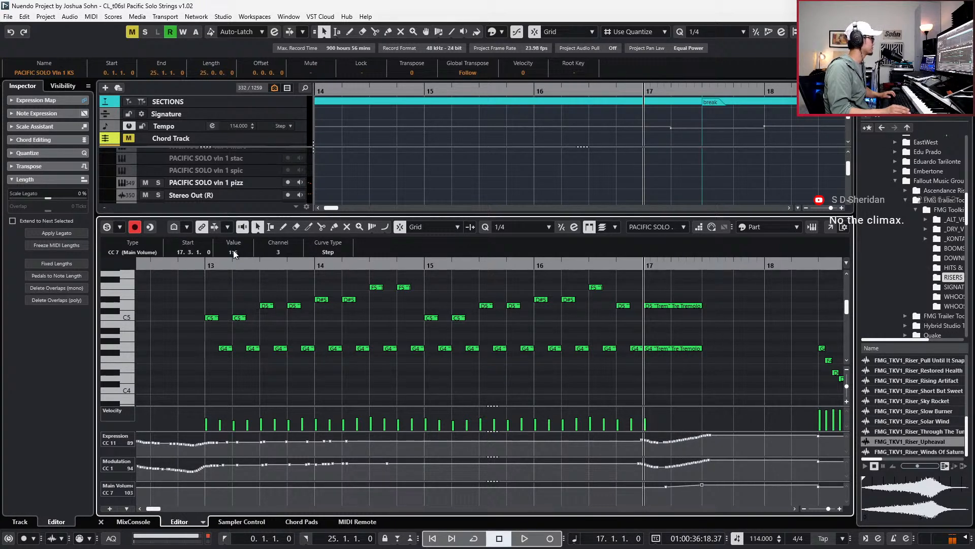
pyautogui.scroll(-2, 234, 251)
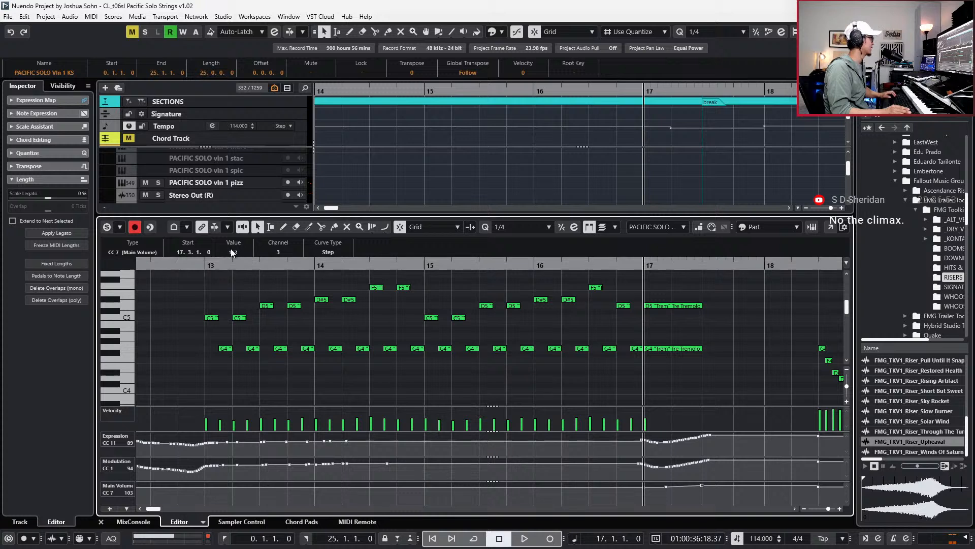
pyautogui.moveTo(658, 504); pyautogui.dragTo(710, 480)
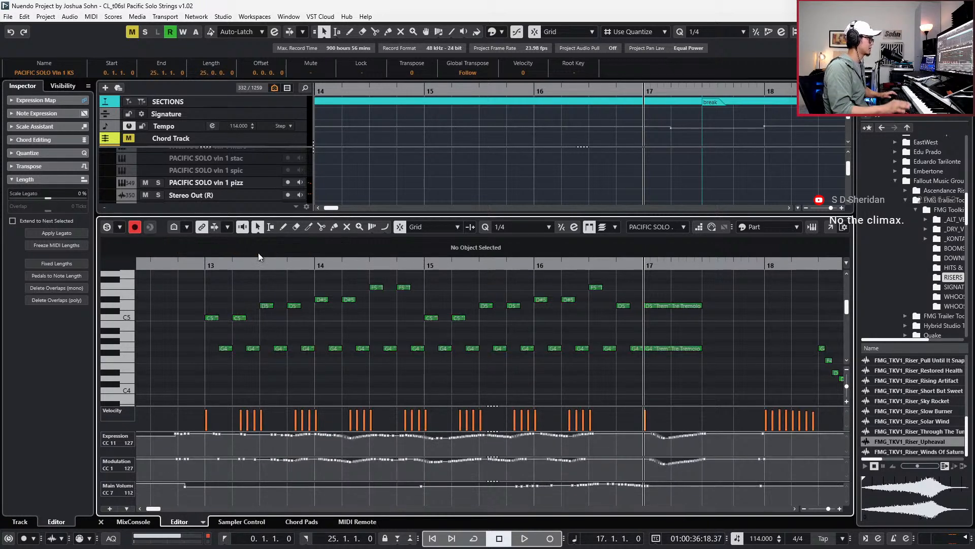
# Ramp the cello's Main Volume (CC 7) up to 118 late in beat 2 of bar 17 and play the result.
pyautogui.moveTo(684, 485); pyautogui.dragTo(695, 483)
pyautogui.click(683, 481)
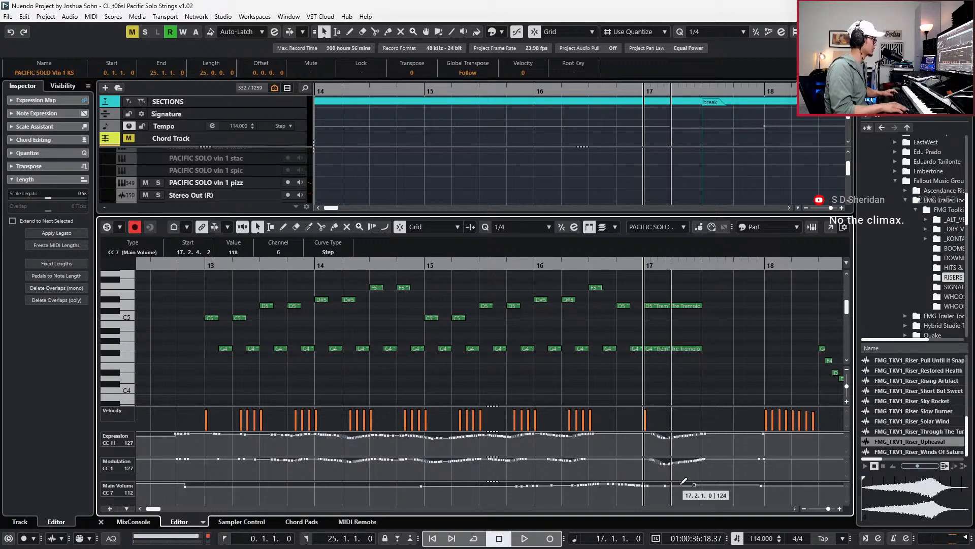
pyautogui.hotkey('ctrl', 'z')
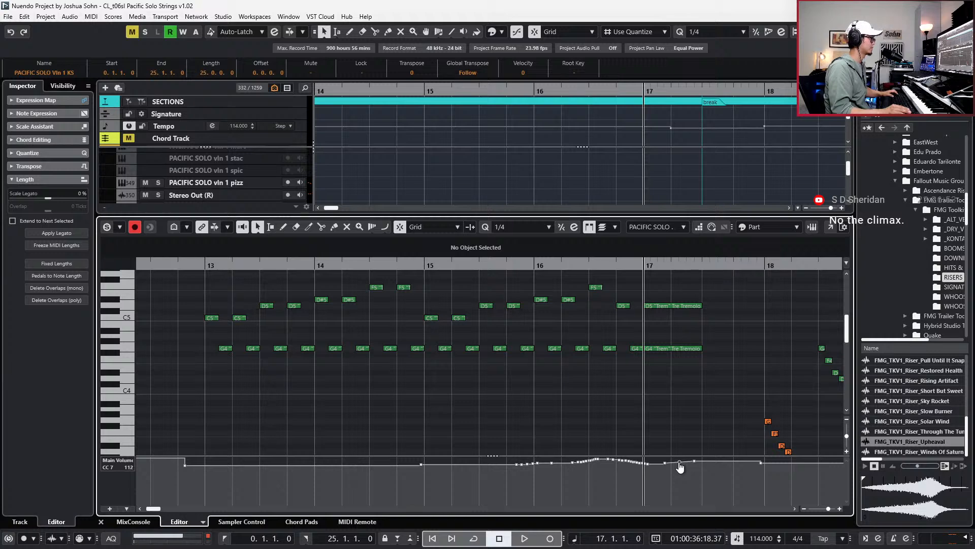
pyautogui.press('space')
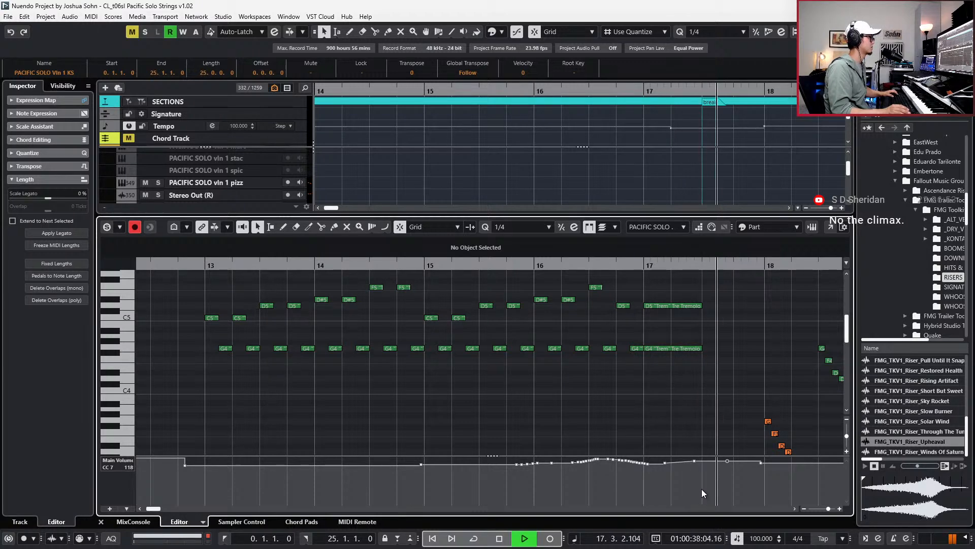
pyautogui.press('space')
# Close the note editor and return the playhead to the start with the whole arrangement in view.
pyautogui.hotkey('ctrl', 'e')
pyautogui.hotkey('shift', 'f')
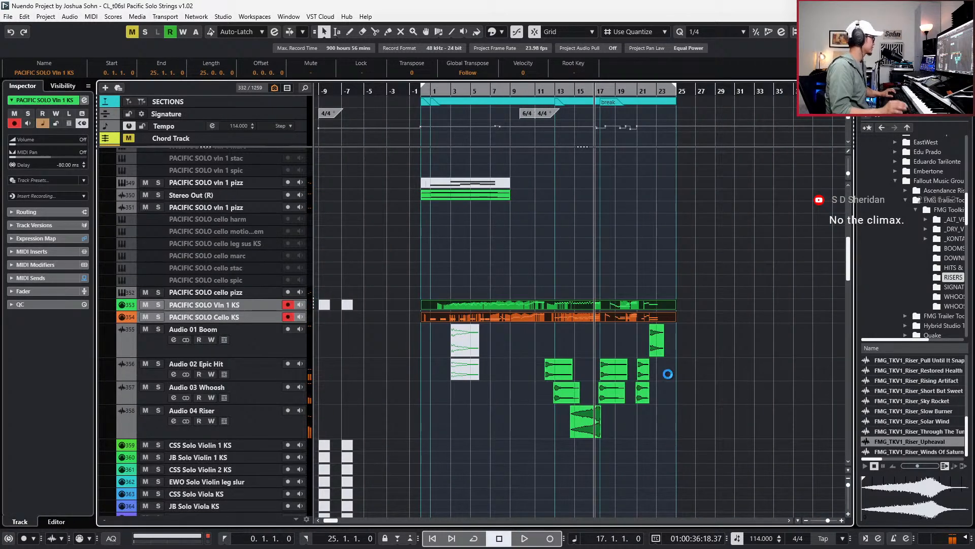
pyautogui.press('Home')
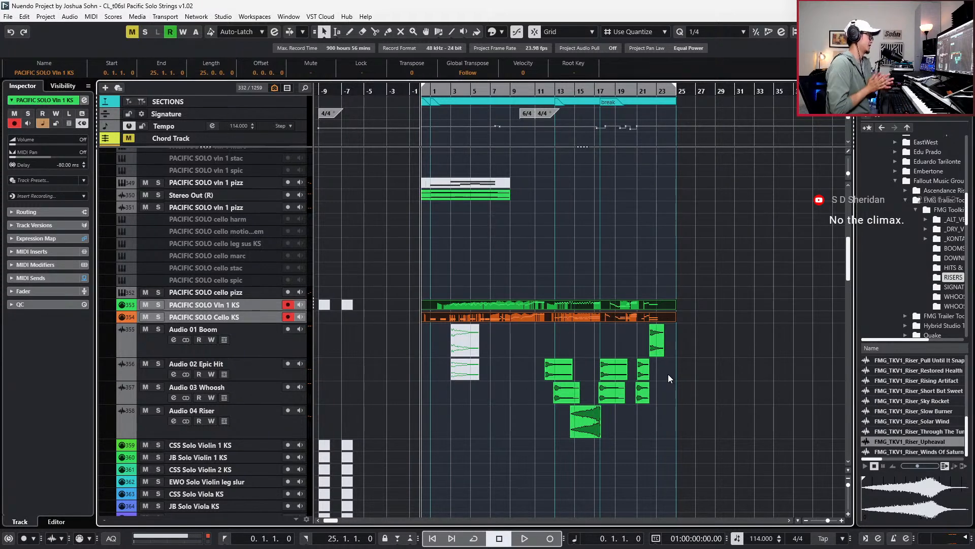
pyautogui.scroll(-3, 617, 398)
pyautogui.press('h')
pyautogui.press('h')
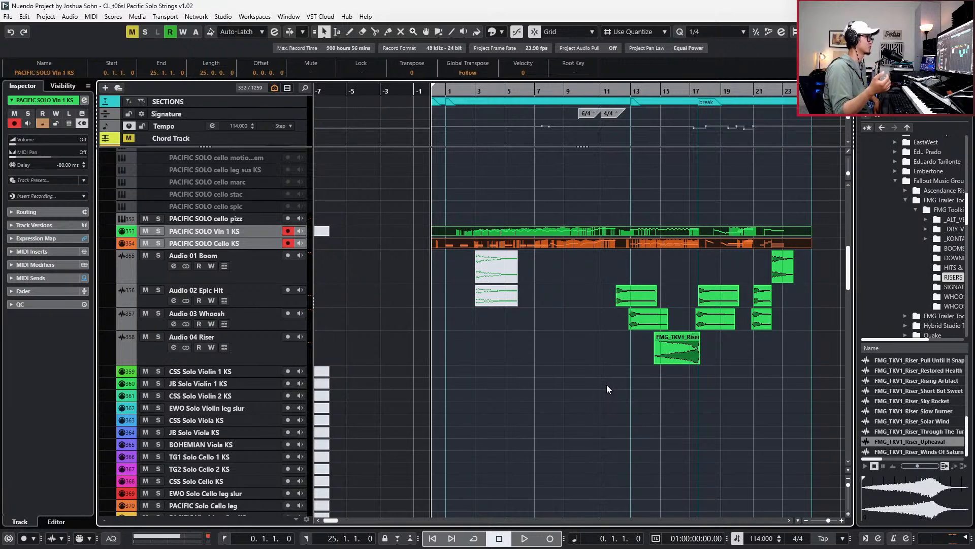
pyautogui.scroll(-3, 606, 385)
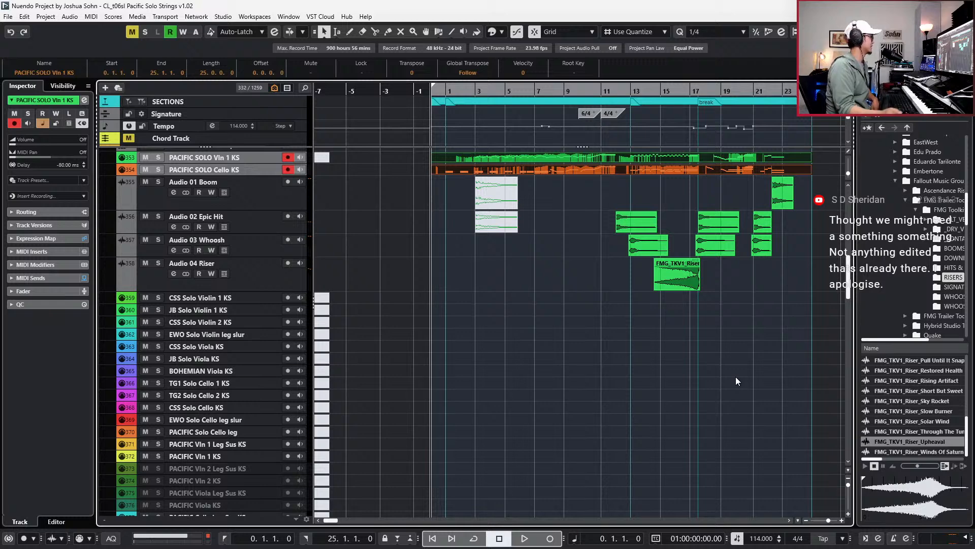
pyautogui.scroll(3, 671, 304)
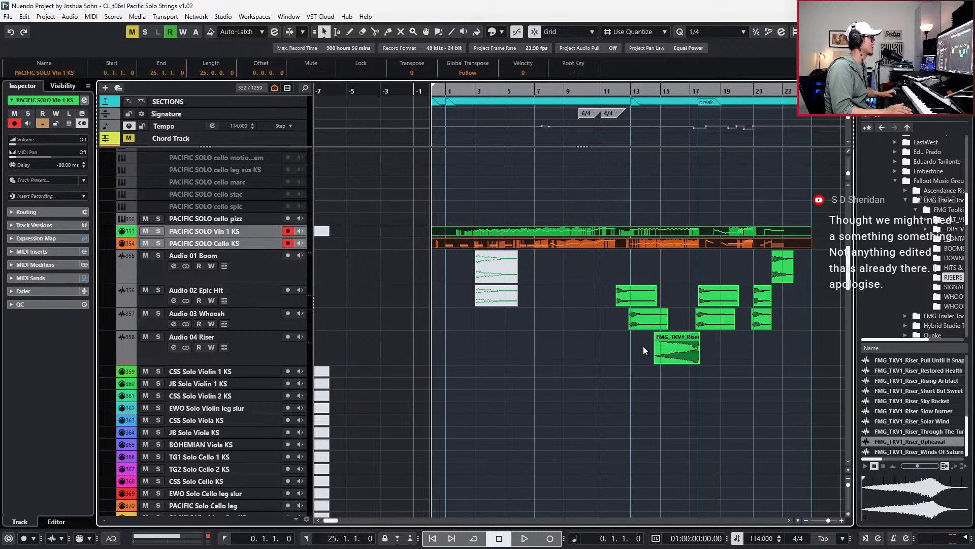
# Split the NON TUNED MIDI folder part at bar 25 and delete everything after the split.
pyautogui.press('g')
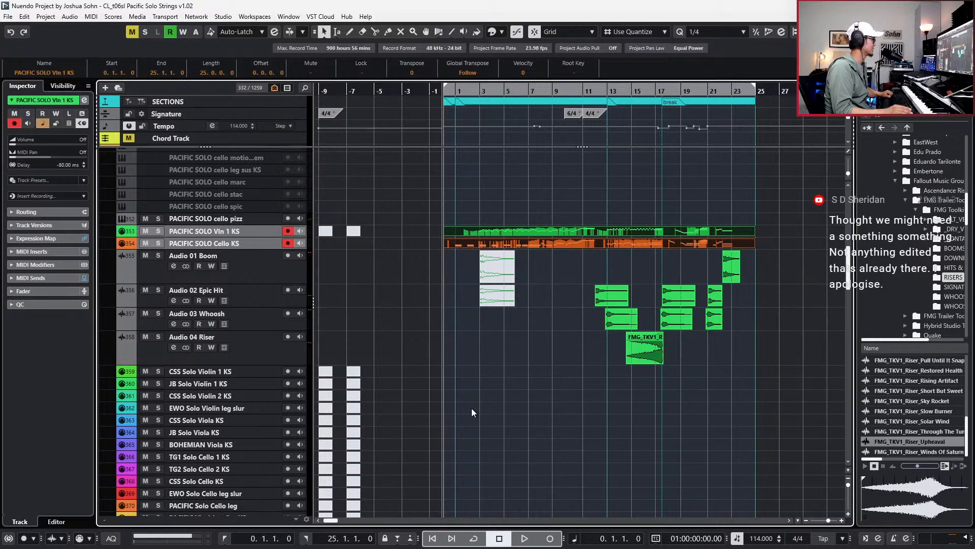
pyautogui.scroll(-20, 488, 410)
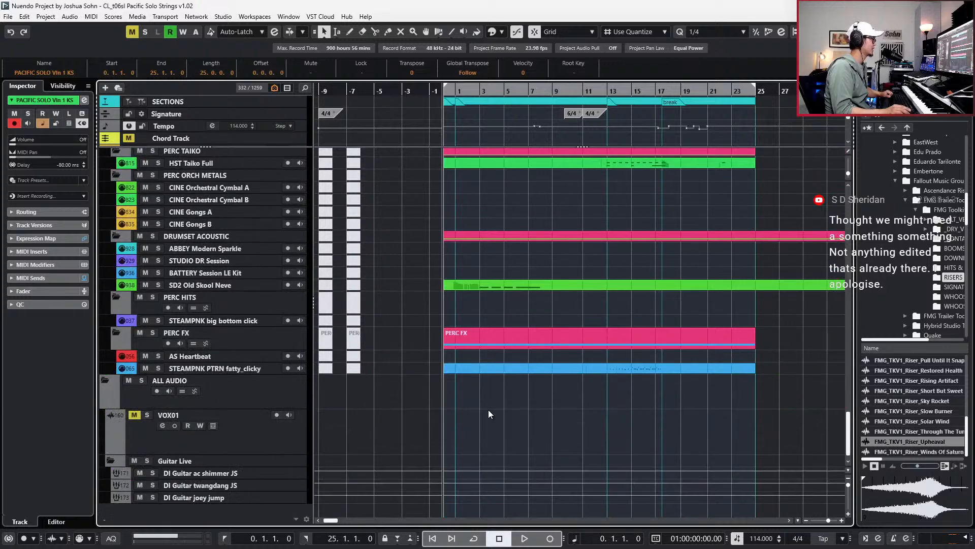
pyautogui.scroll(20, 503, 407)
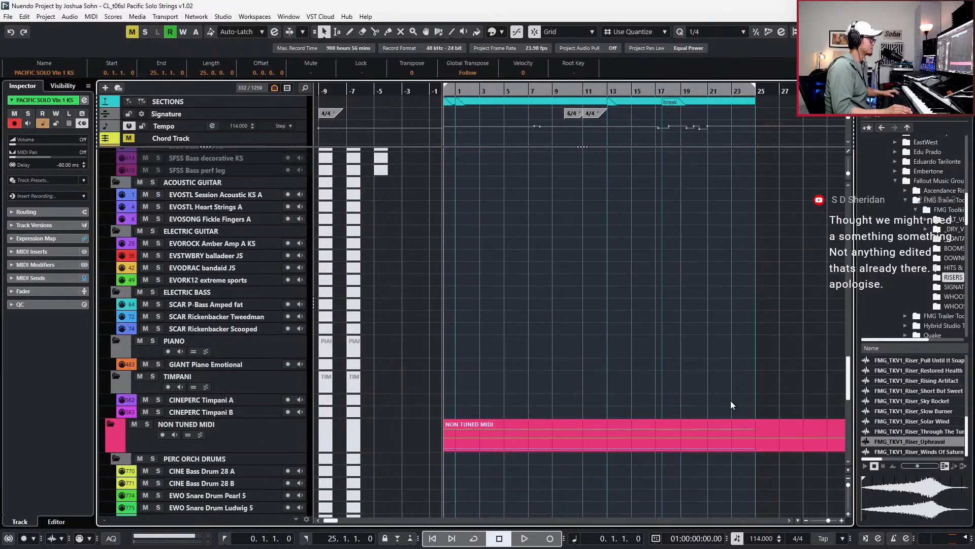
pyautogui.keyDown('alt'); pyautogui.click(757, 428); pyautogui.keyUp('alt')
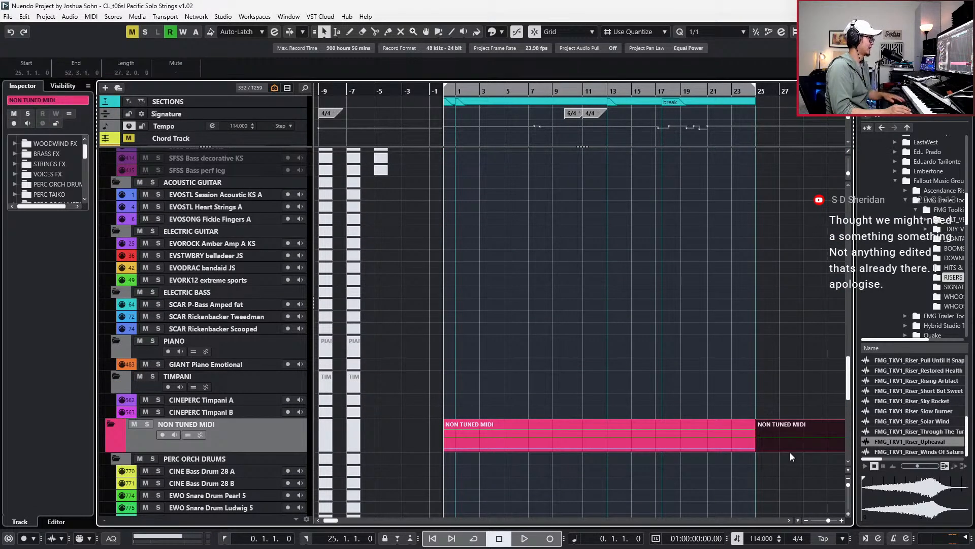
pyautogui.press('g')
pyautogui.press('g')
pyautogui.scroll(-10, 688, 406)
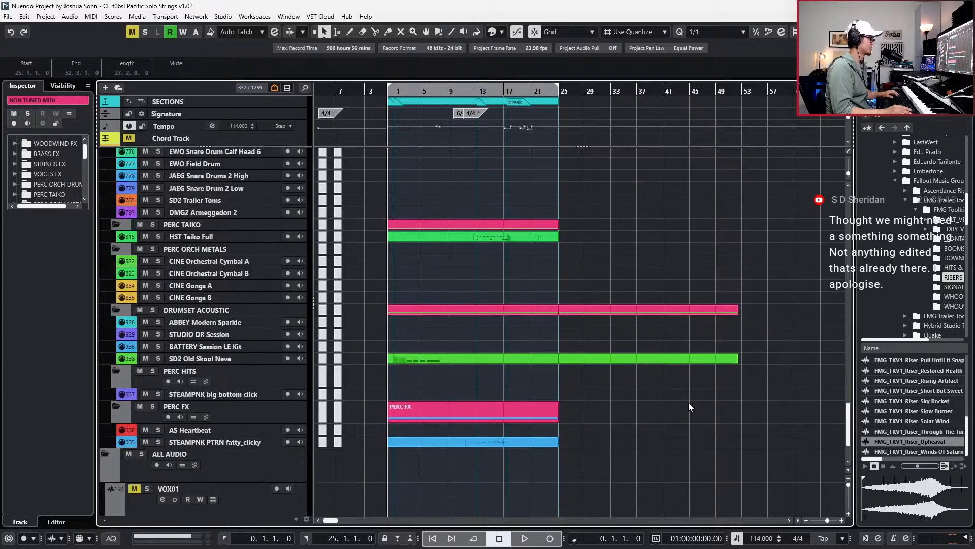
pyautogui.scroll(5, 688, 407)
pyautogui.press('Delete')
pyautogui.scroll(3, 631, 407)
pyautogui.scroll(15, 631, 407)
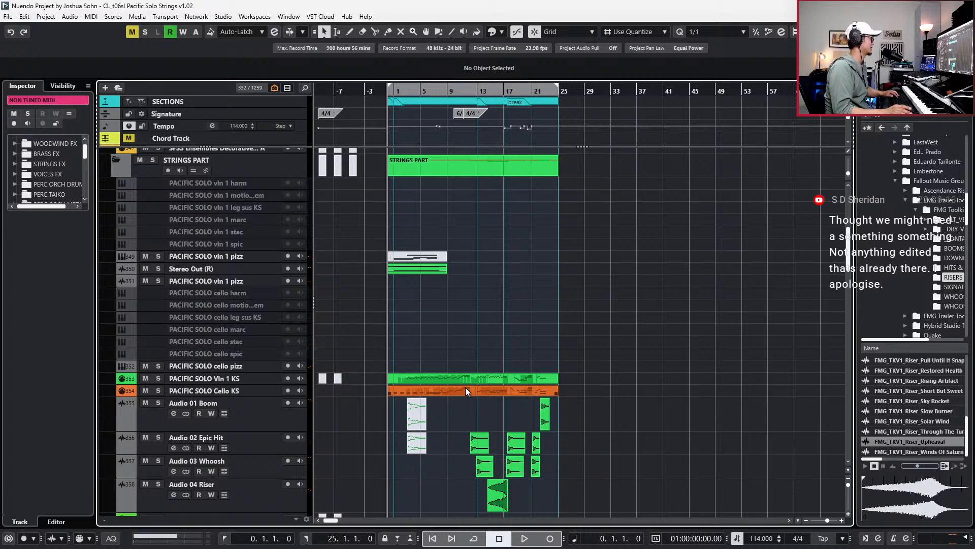
# Play the arrangement from the start with the solo violin and cello parts shown together in a full Key Editor window.
pyautogui.scroll(-6, 459, 404)
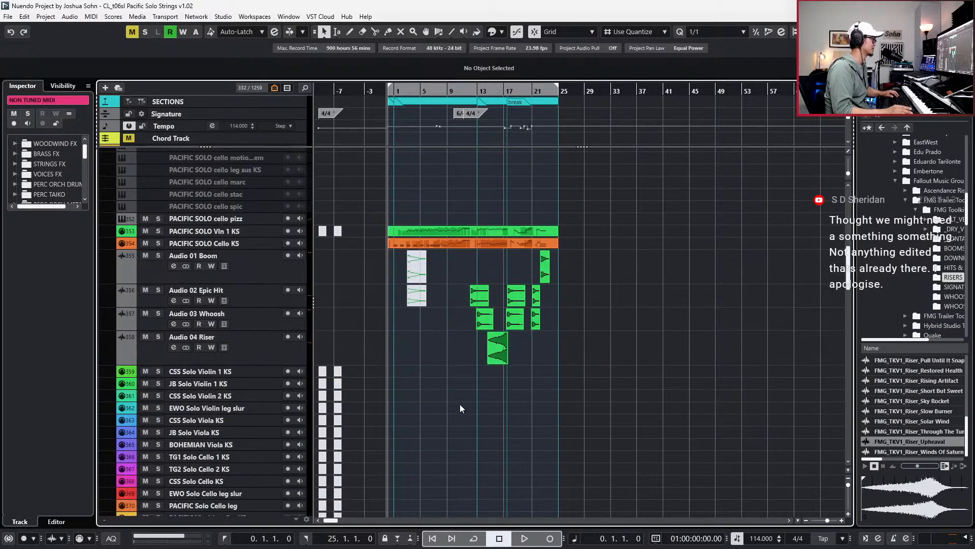
pyautogui.press('h')
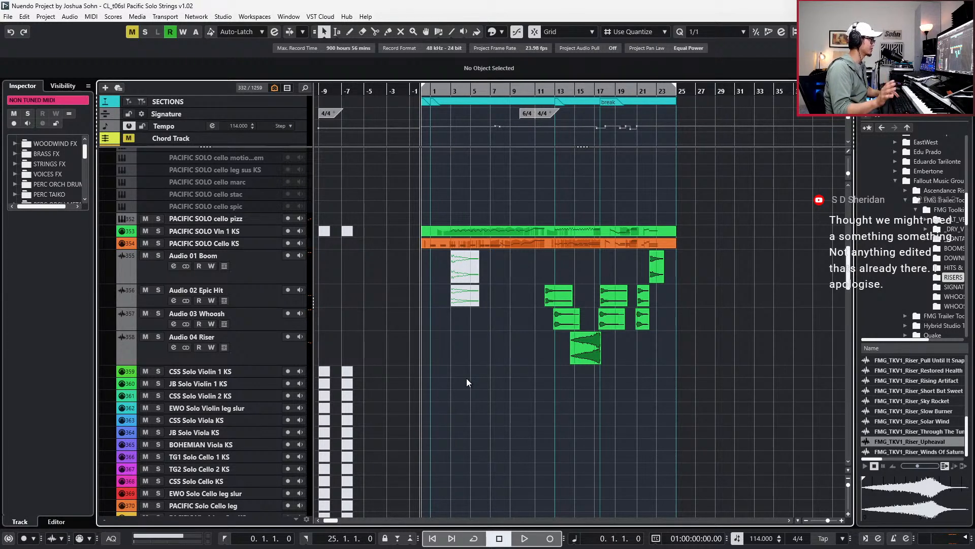
pyautogui.hscroll(2, 477, 367)
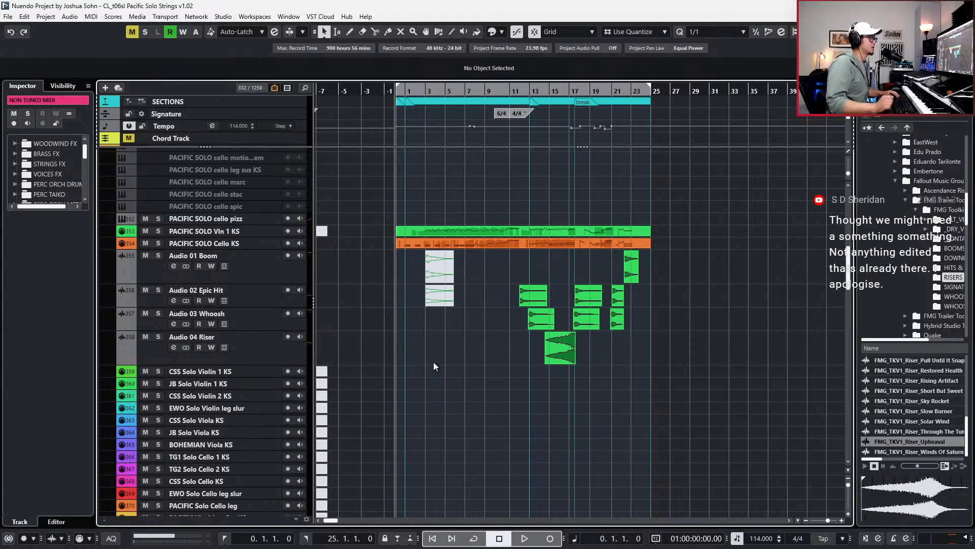
pyautogui.press('space')
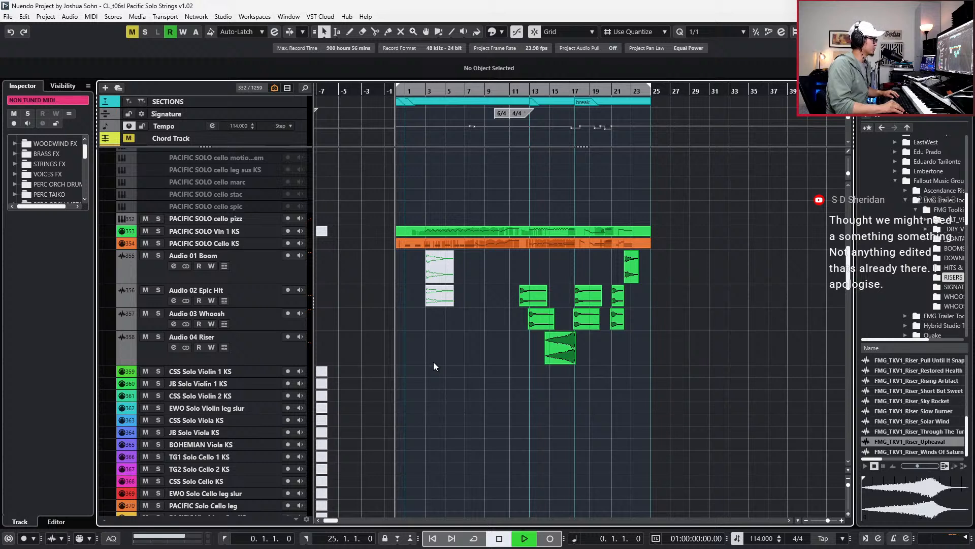
pyautogui.scroll(1, 428, 356)
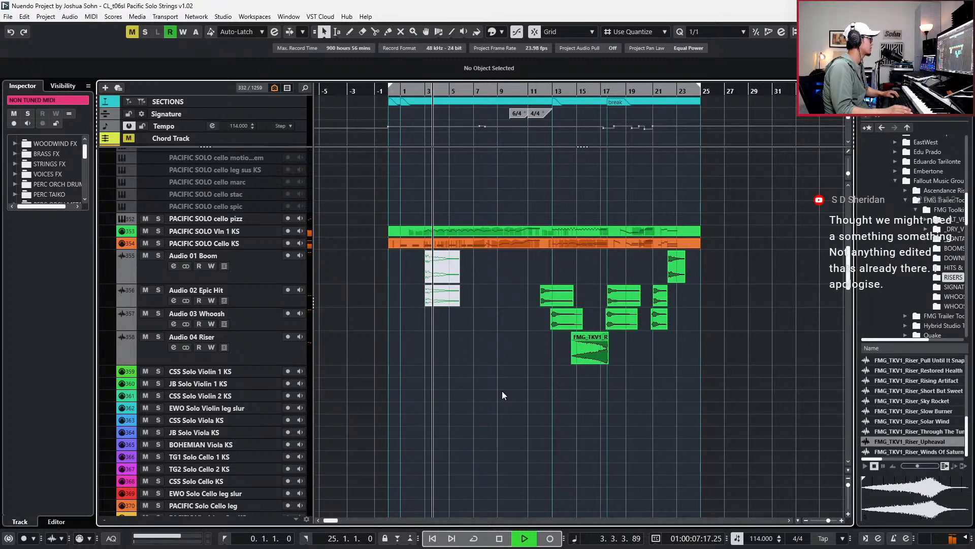
pyautogui.moveTo(523, 226); pyautogui.dragTo(520, 251)
pyautogui.doubleClick(520, 248)
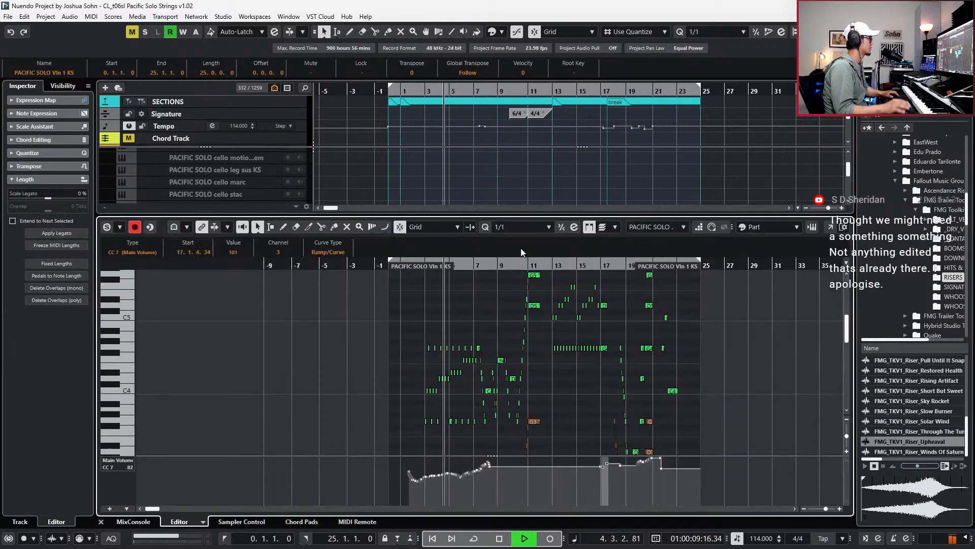
pyautogui.hotkey('ctrl', 'e')
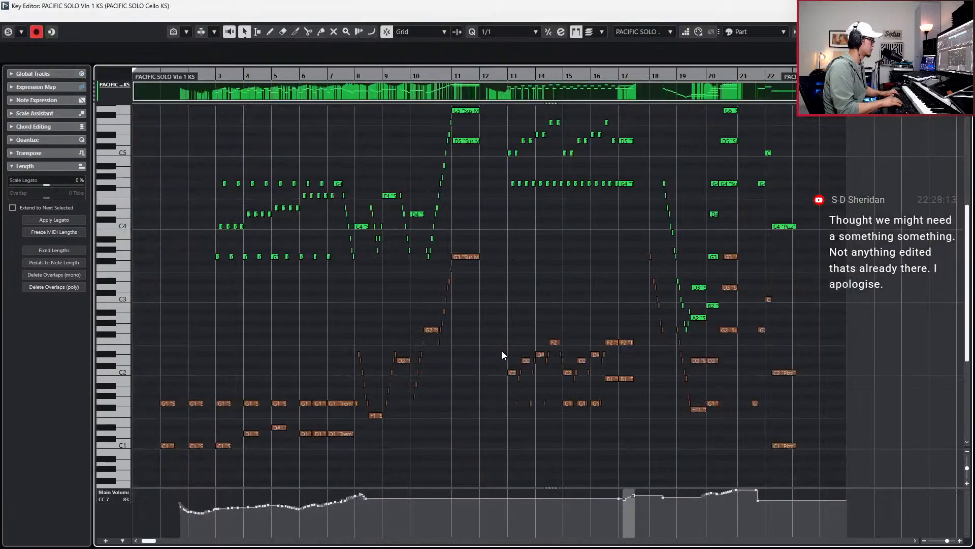
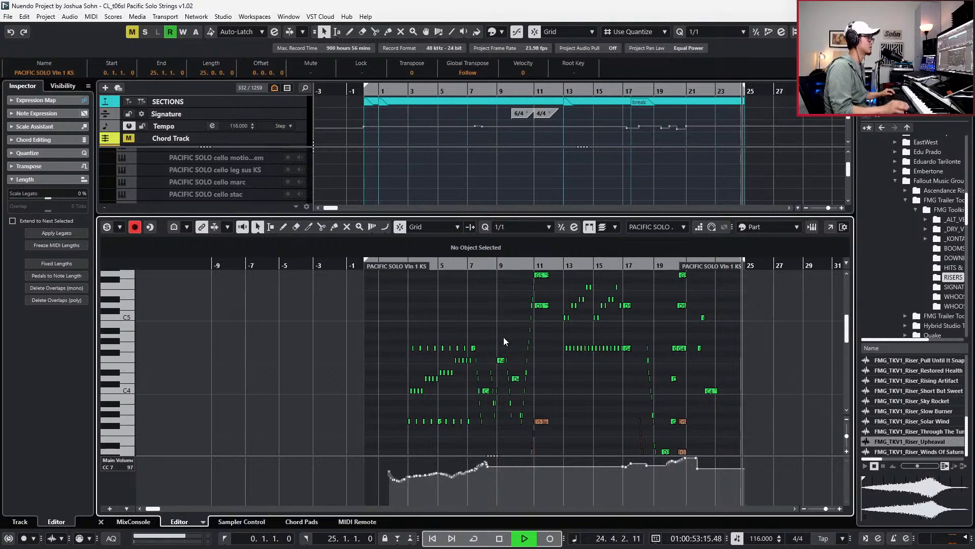
# Stop playback at the end of the piece and close the note editor.
pyautogui.press('space')
pyautogui.hotkey('ctrl', 'alt', 'e')
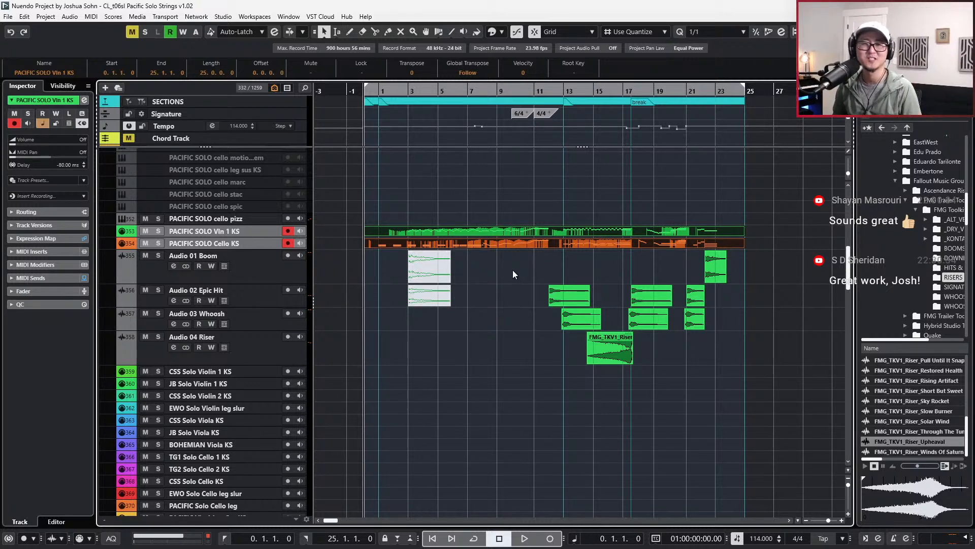
pyautogui.press('alt')
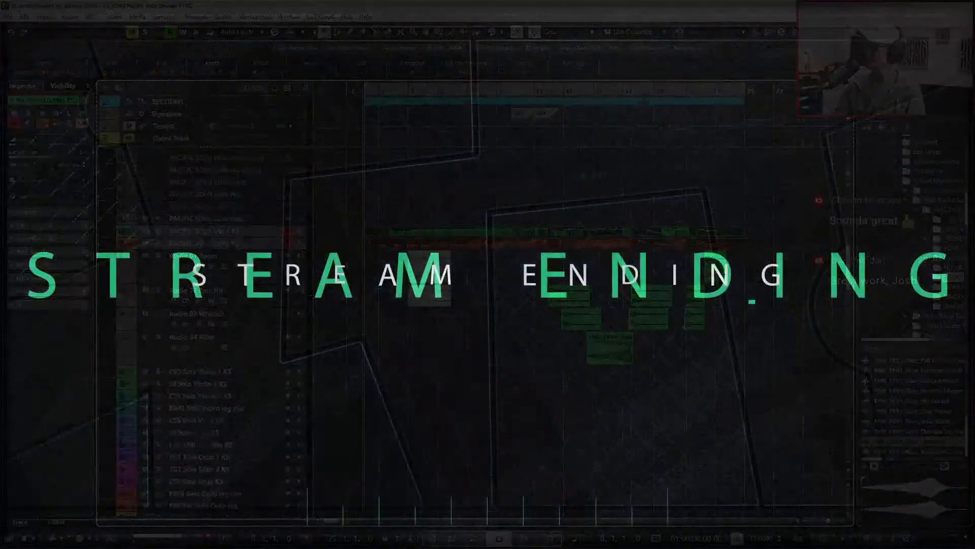